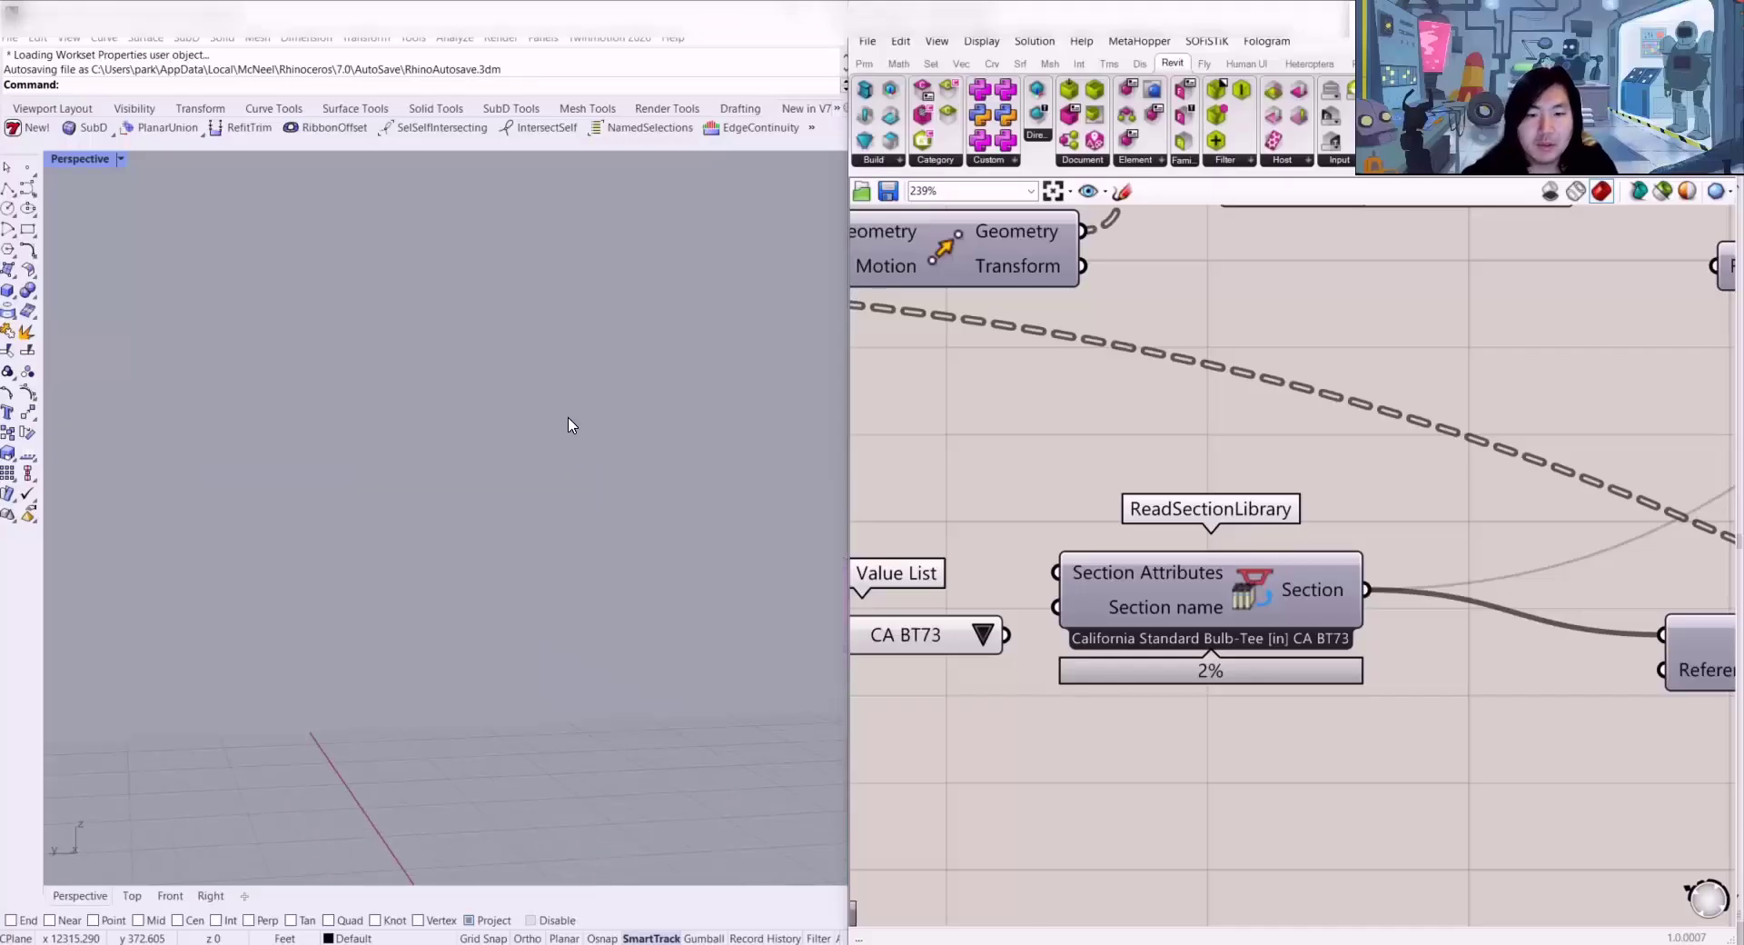
Step: Examine the bridge deck and its four girders from overall and close-up viewpoints in the perspective view
{"action": "scroll", "coordinate": [581, 463], "scroll_direction": "up", "scroll_amount": 2}
{"action": "scroll", "coordinate": [545, 491], "scroll_direction": "down", "scroll_amount": 8}
{"action": "right_click_drag", "start_coordinate": [537, 540], "coordinate": [533, 490]}
{"action": "right_click_drag", "start_coordinate": [1400, 493], "coordinate": [1449, 477]}
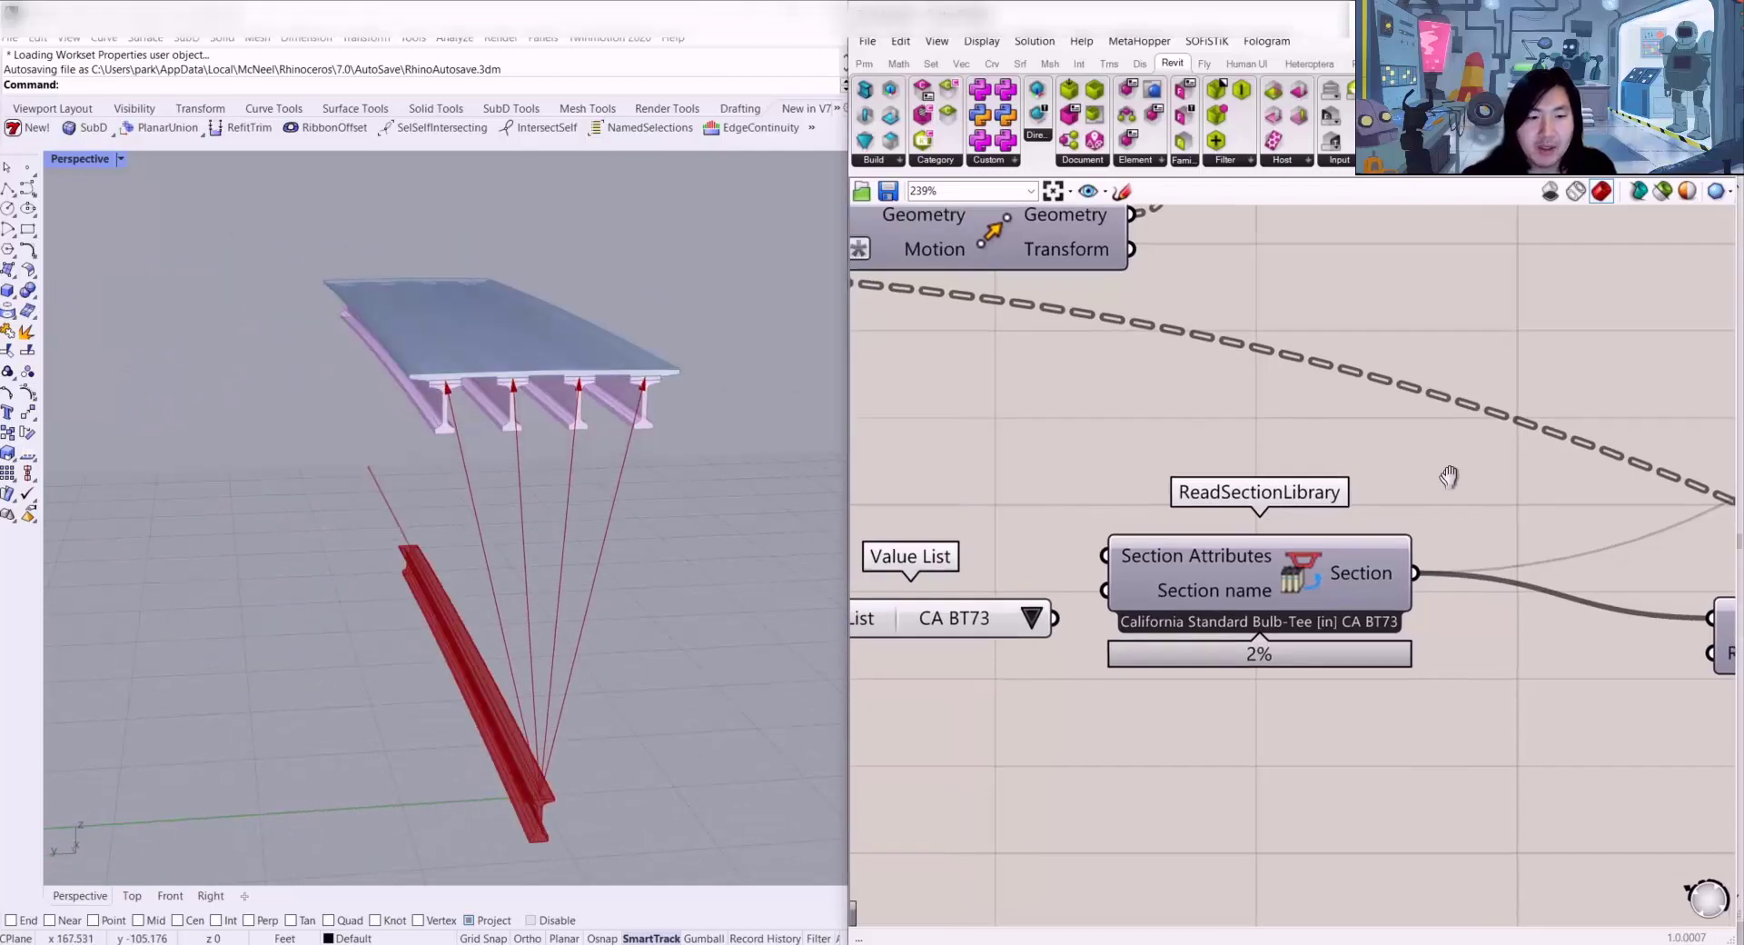
{"action": "scroll", "coordinate": [1449, 476], "scroll_direction": "down", "scroll_amount": 10}
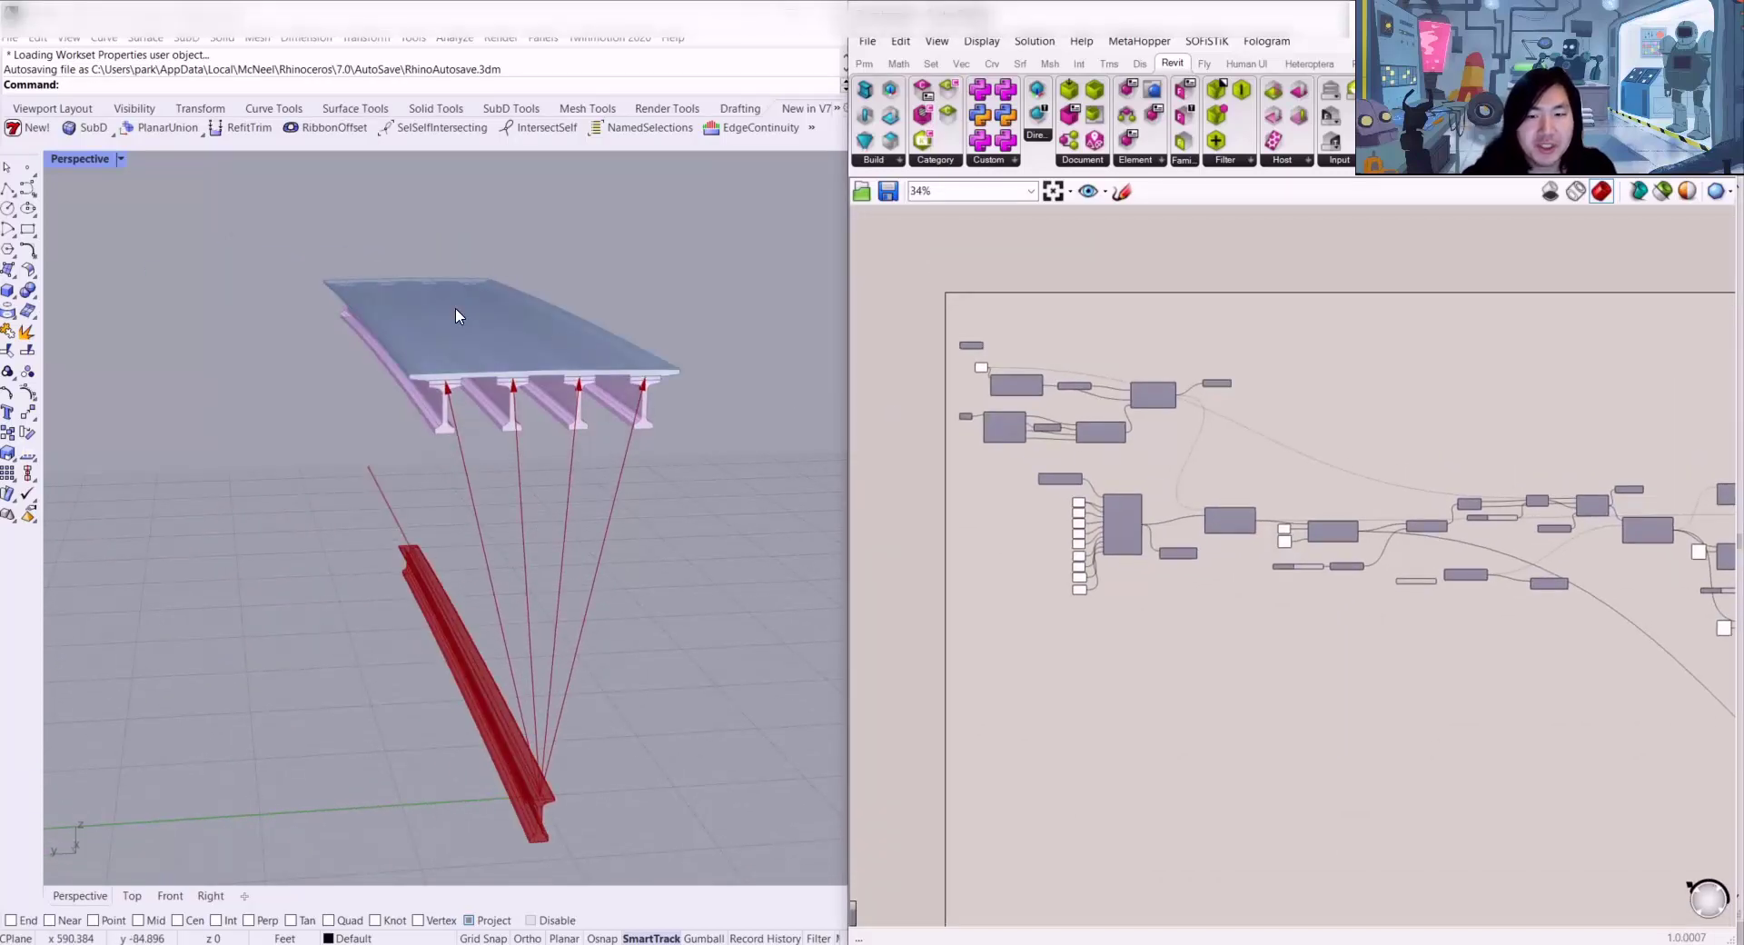
{"action": "scroll", "coordinate": [456, 315], "scroll_direction": "up", "scroll_amount": 8}
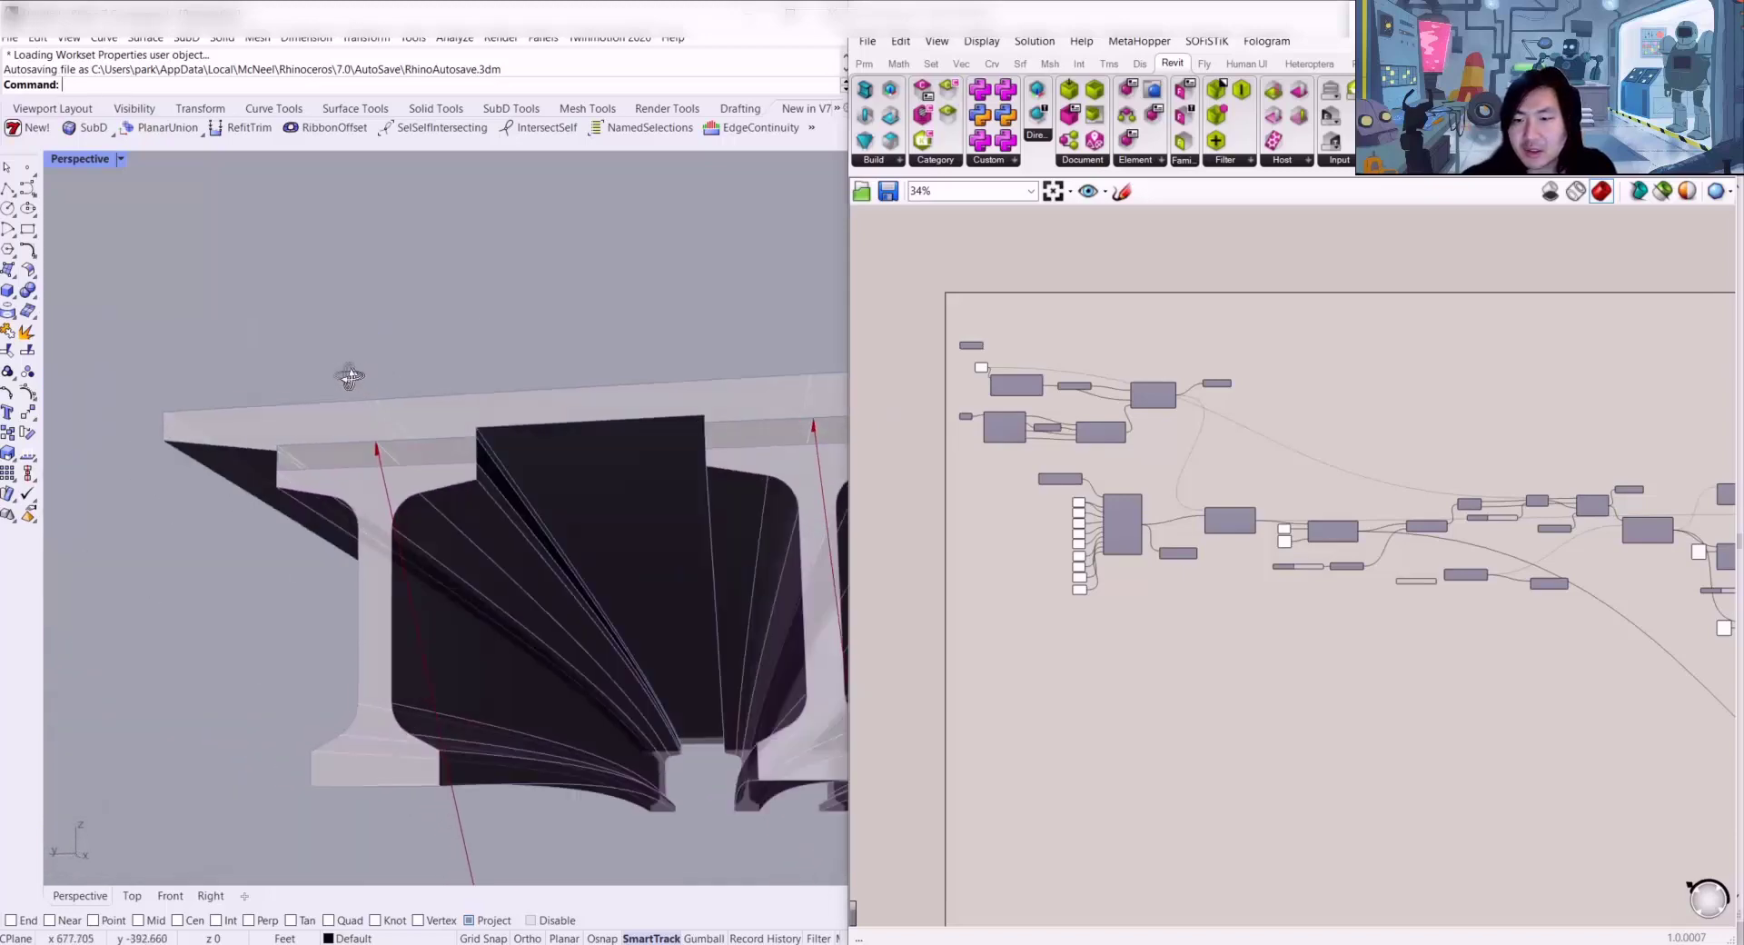
{"action": "right_click_drag", "start_coordinate": [350, 375], "coordinate": [825, 439]}
{"action": "scroll", "coordinate": [1329, 461], "scroll_direction": "up", "scroll_amount": 5}
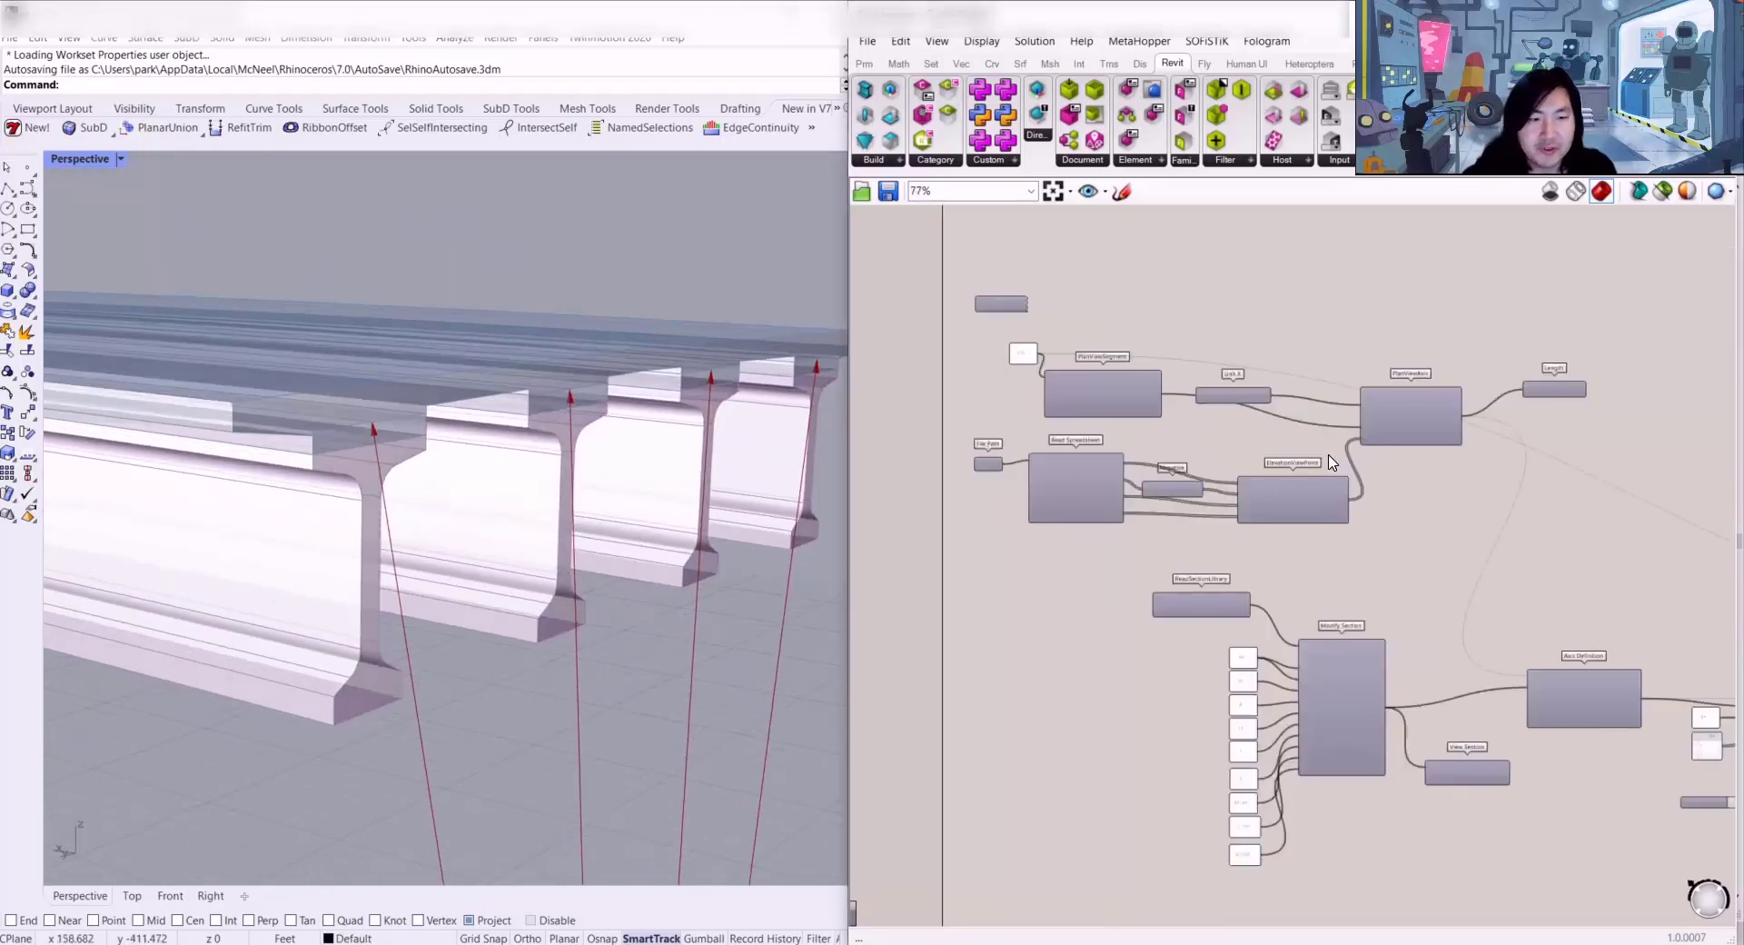
Step: Examine the definition from the spreadsheet alignment and elevation points through Modify Section to Axis Definition and Evaluate Section
{"action": "scroll", "coordinate": [1329, 462], "scroll_direction": "up", "scroll_amount": 3}
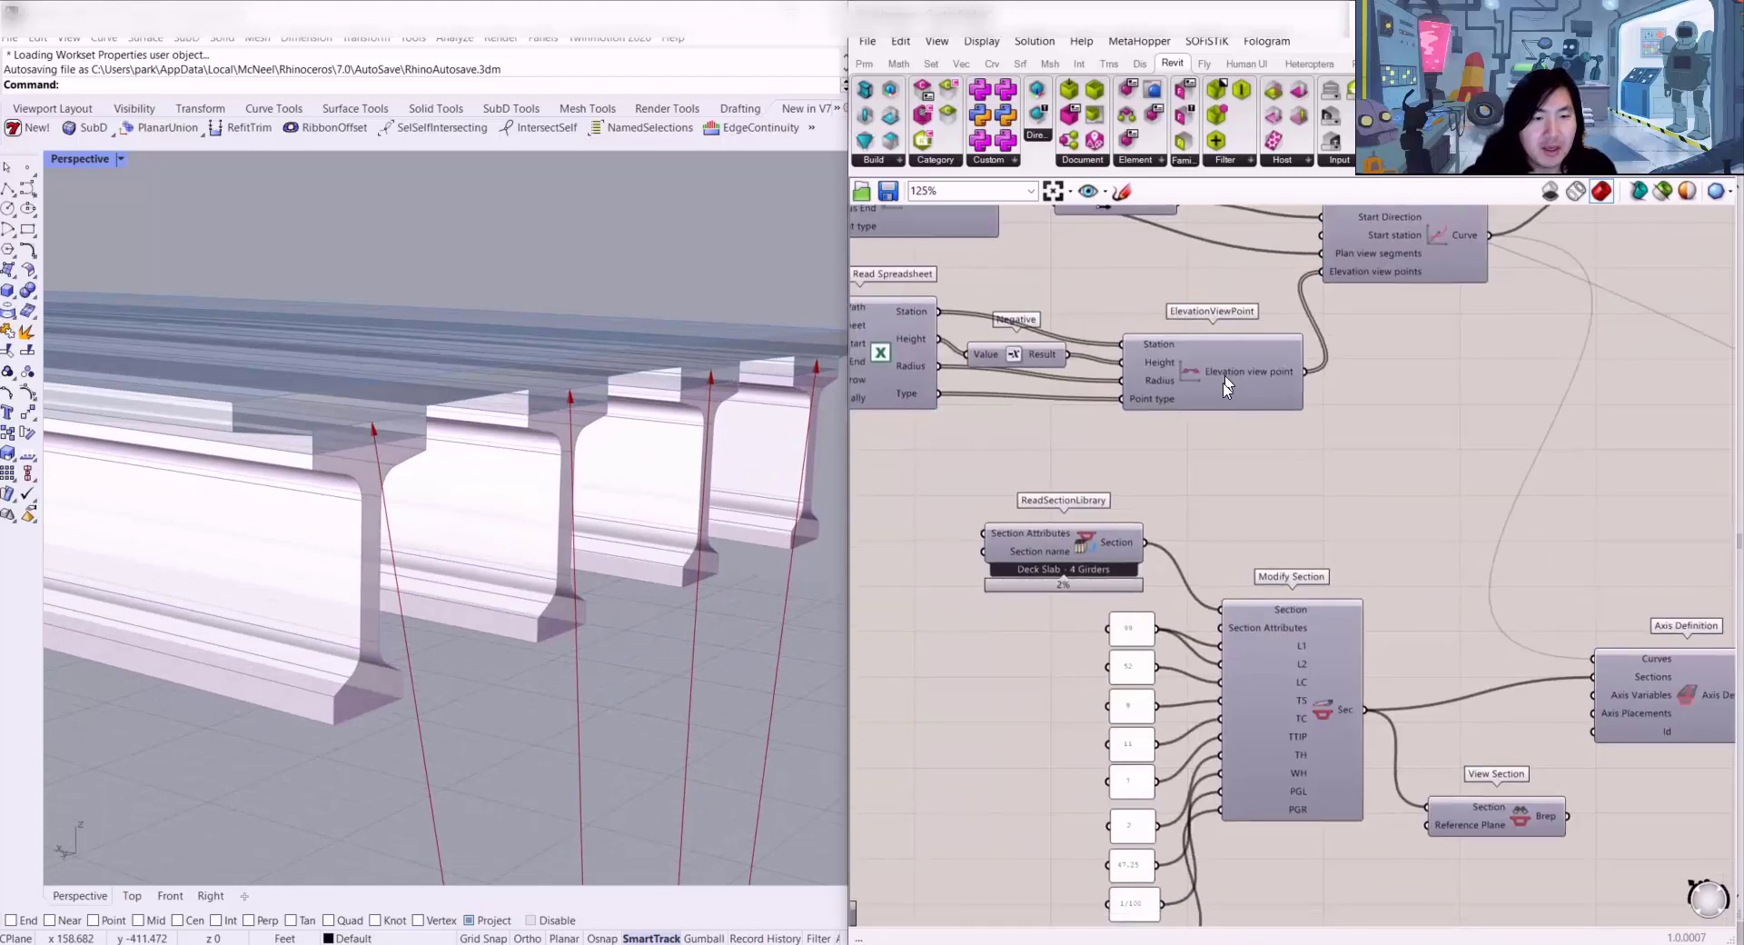
{"action": "right_click_drag", "start_coordinate": [1079, 408], "coordinate": [1198, 513]}
{"action": "left_click", "coordinate": [1171, 461]}
{"action": "right_click_drag", "start_coordinate": [1487, 513], "coordinate": [1353, 405]}
{"action": "right_click_drag", "start_coordinate": [1348, 486], "coordinate": [1285, 467]}
{"action": "right_click_drag", "start_coordinate": [1370, 575], "coordinate": [1164, 499]}
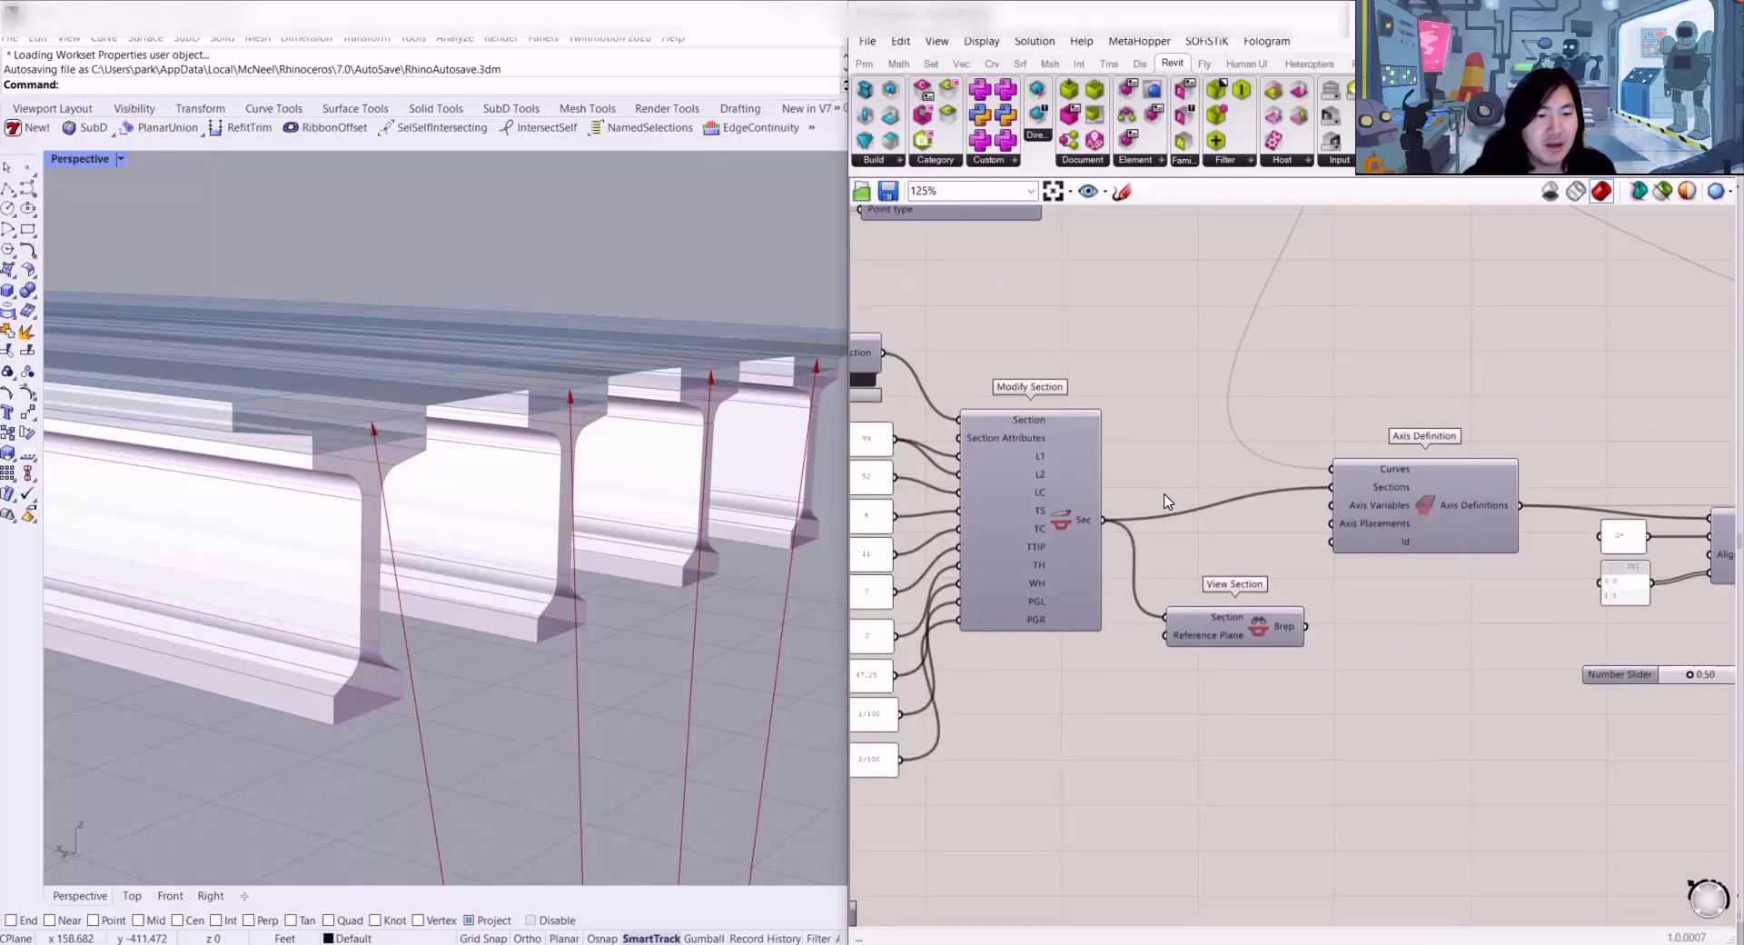
{"action": "right_click_drag", "start_coordinate": [1355, 620], "coordinate": [1281, 616]}
{"action": "scroll", "coordinate": [1240, 525], "scroll_direction": "down", "scroll_amount": 2}
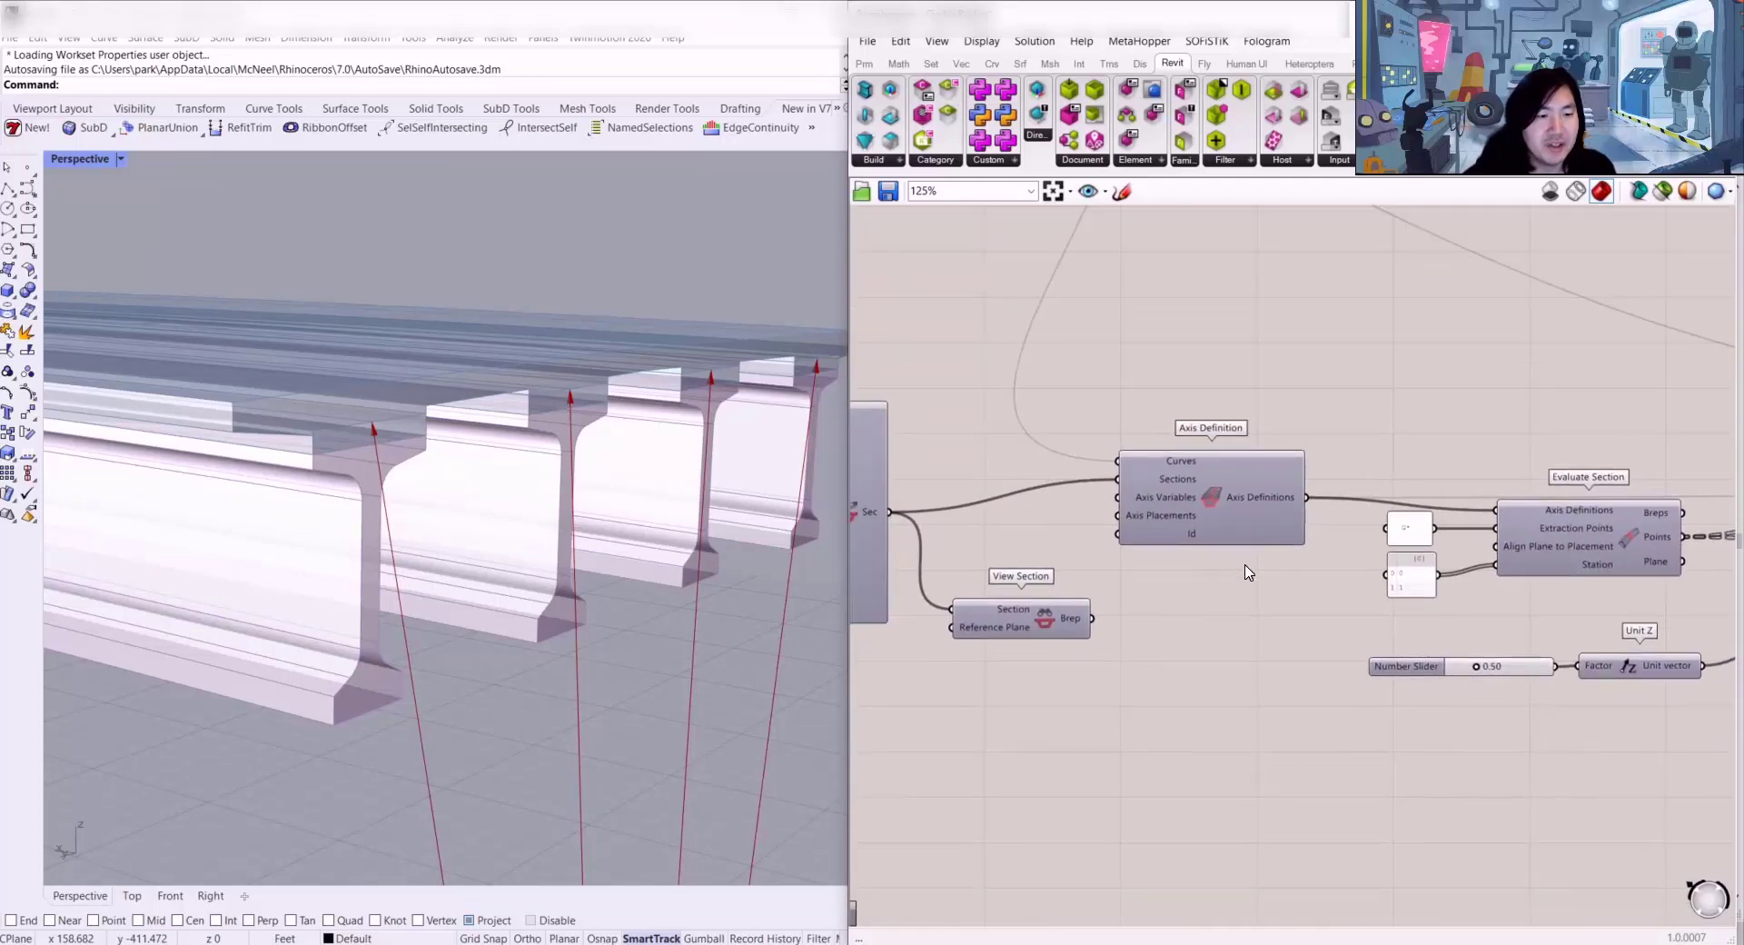
{"action": "scroll", "coordinate": [1265, 558], "scroll_direction": "down", "scroll_amount": 3}
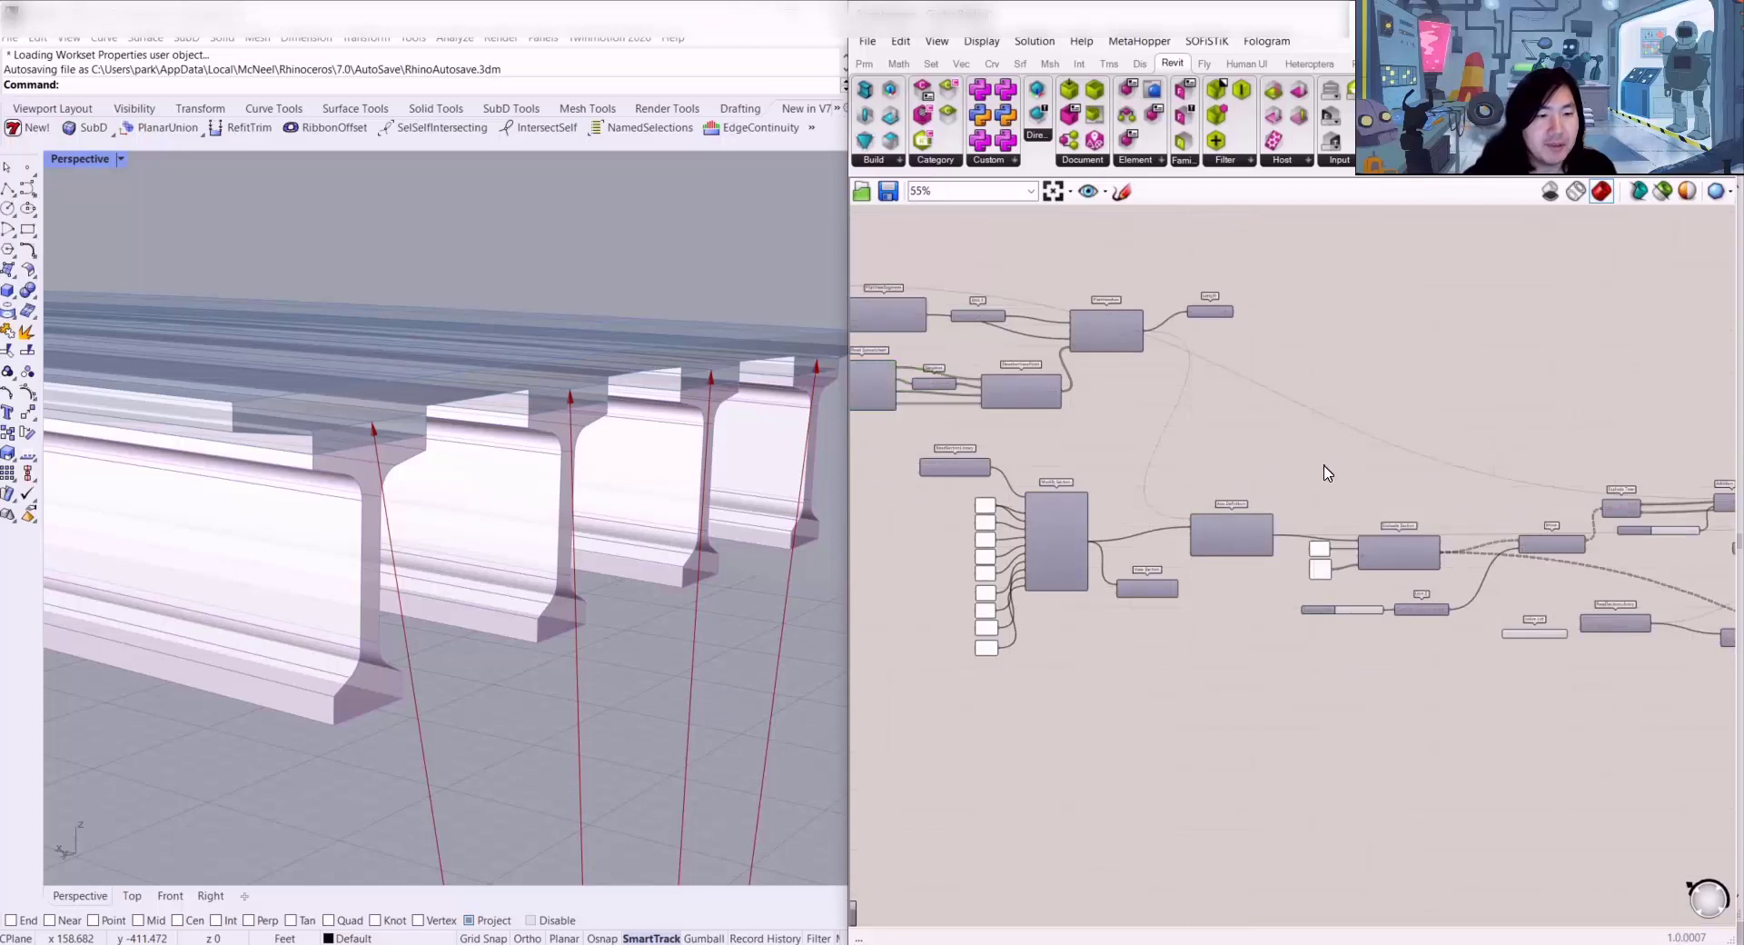
{"action": "scroll", "coordinate": [1372, 545], "scroll_direction": "up", "scroll_amount": 5}
Step: Reposition the Evaluate Section component slightly and lower the Move component toward the Value List on the canvas
{"action": "left_click", "coordinate": [1372, 588]}
{"action": "left_click_drag", "start_coordinate": [1372, 589], "coordinate": [1406, 609]}
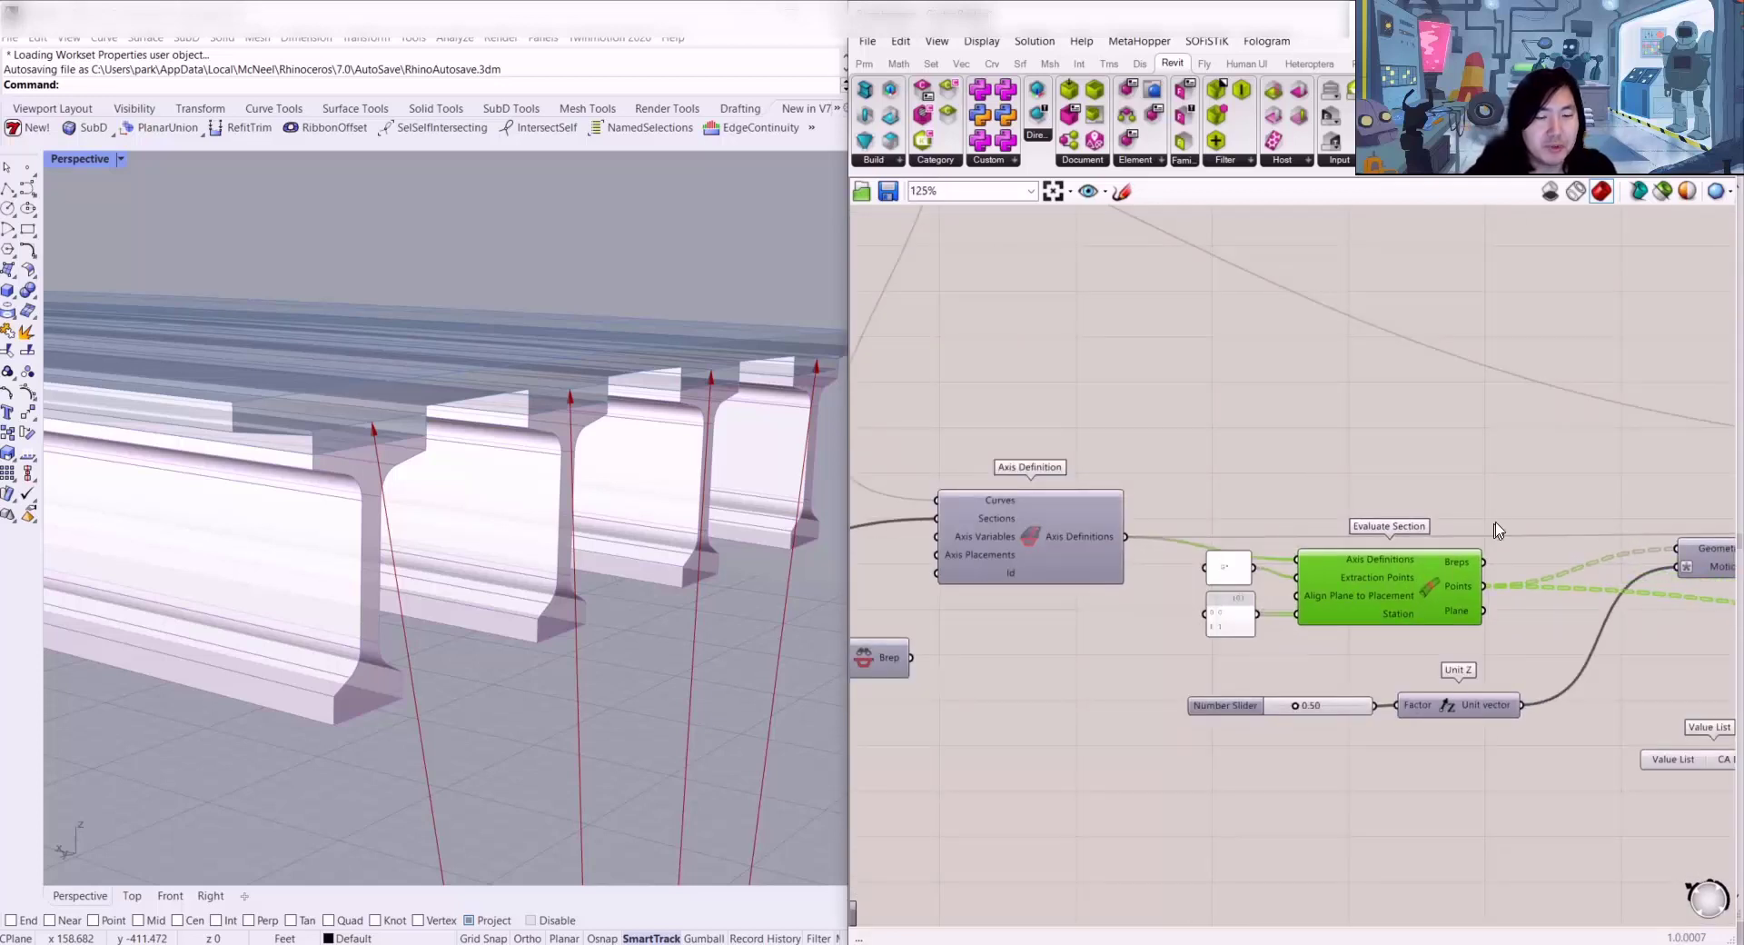
{"action": "right_click_drag", "start_coordinate": [1505, 521], "coordinate": [1344, 488]}
{"action": "left_click_drag", "start_coordinate": [1247, 546], "coordinate": [1255, 532]}
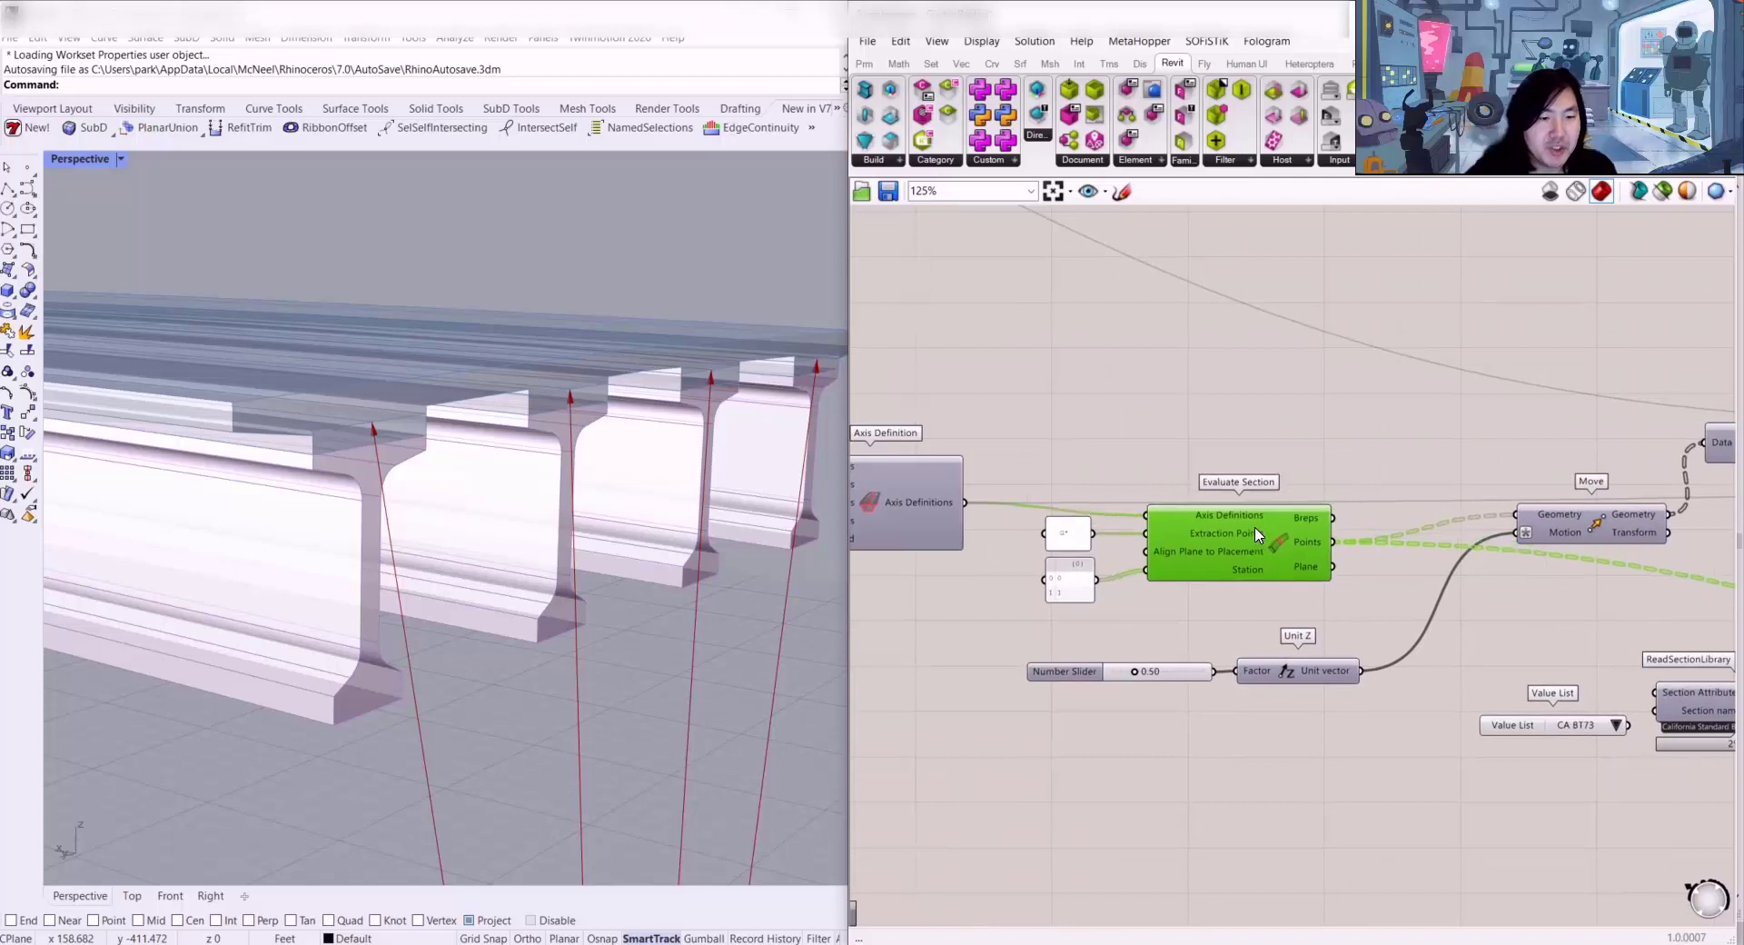
{"action": "left_click", "coordinate": [1360, 477]}
{"action": "right_click_drag", "start_coordinate": [1360, 477], "coordinate": [1129, 427]}
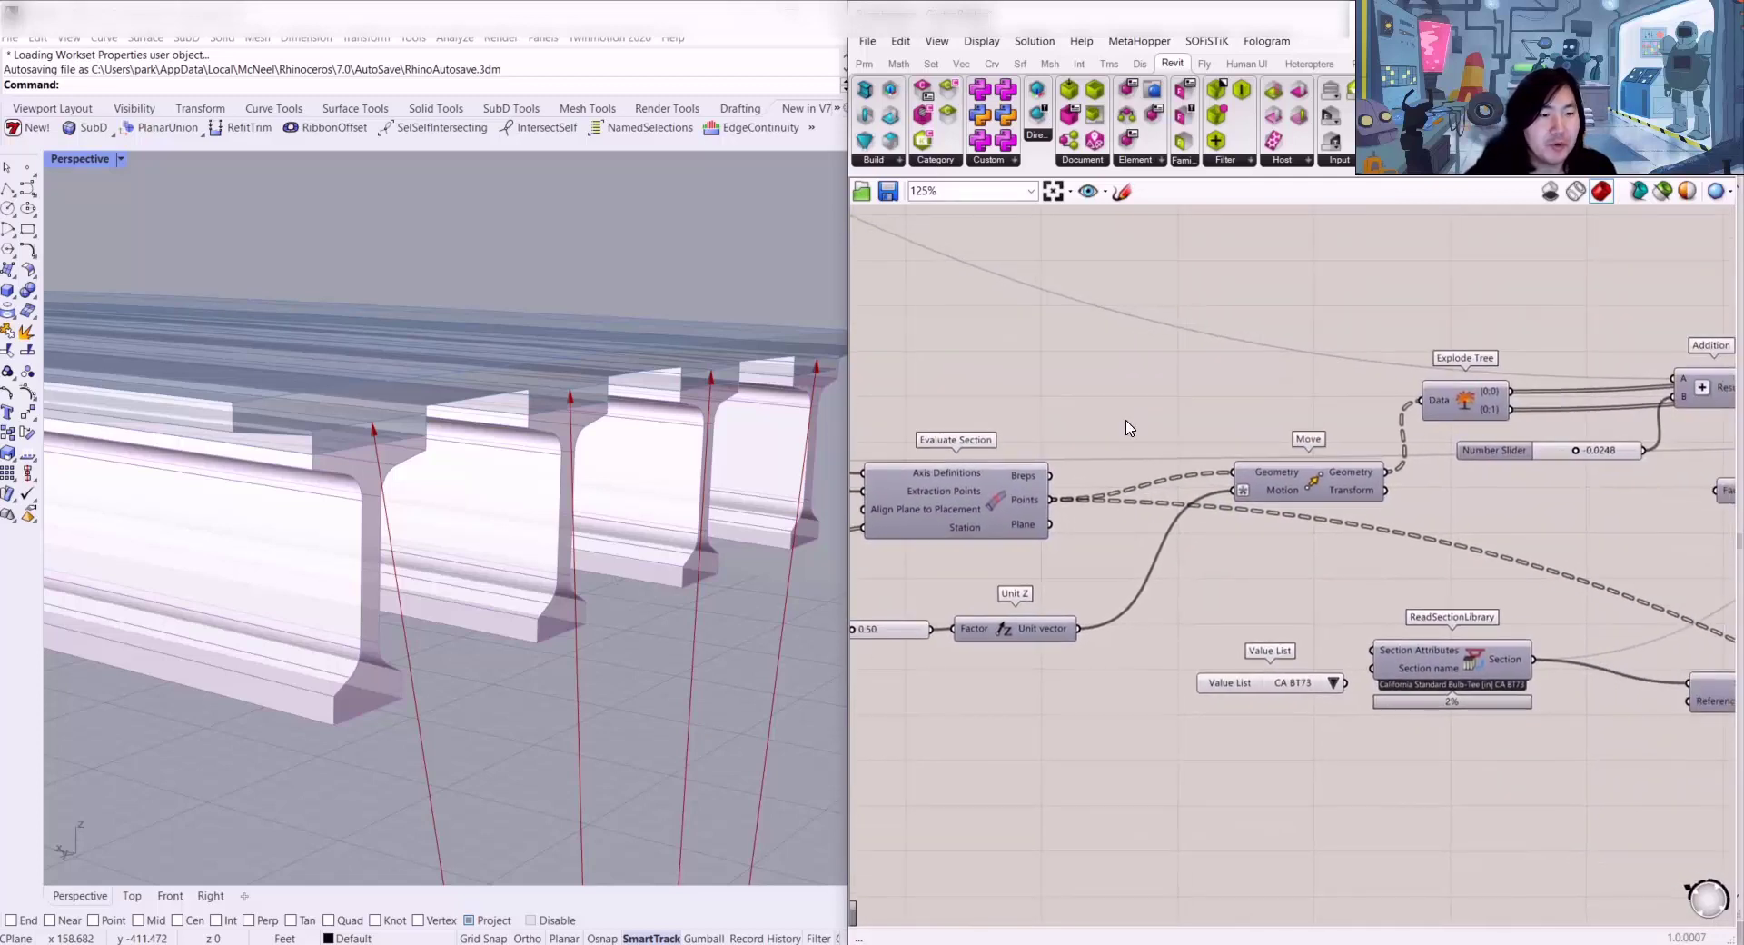
{"action": "left_click_drag", "start_coordinate": [1317, 481], "coordinate": [1271, 536]}
{"action": "left_click", "coordinate": [1450, 521]}
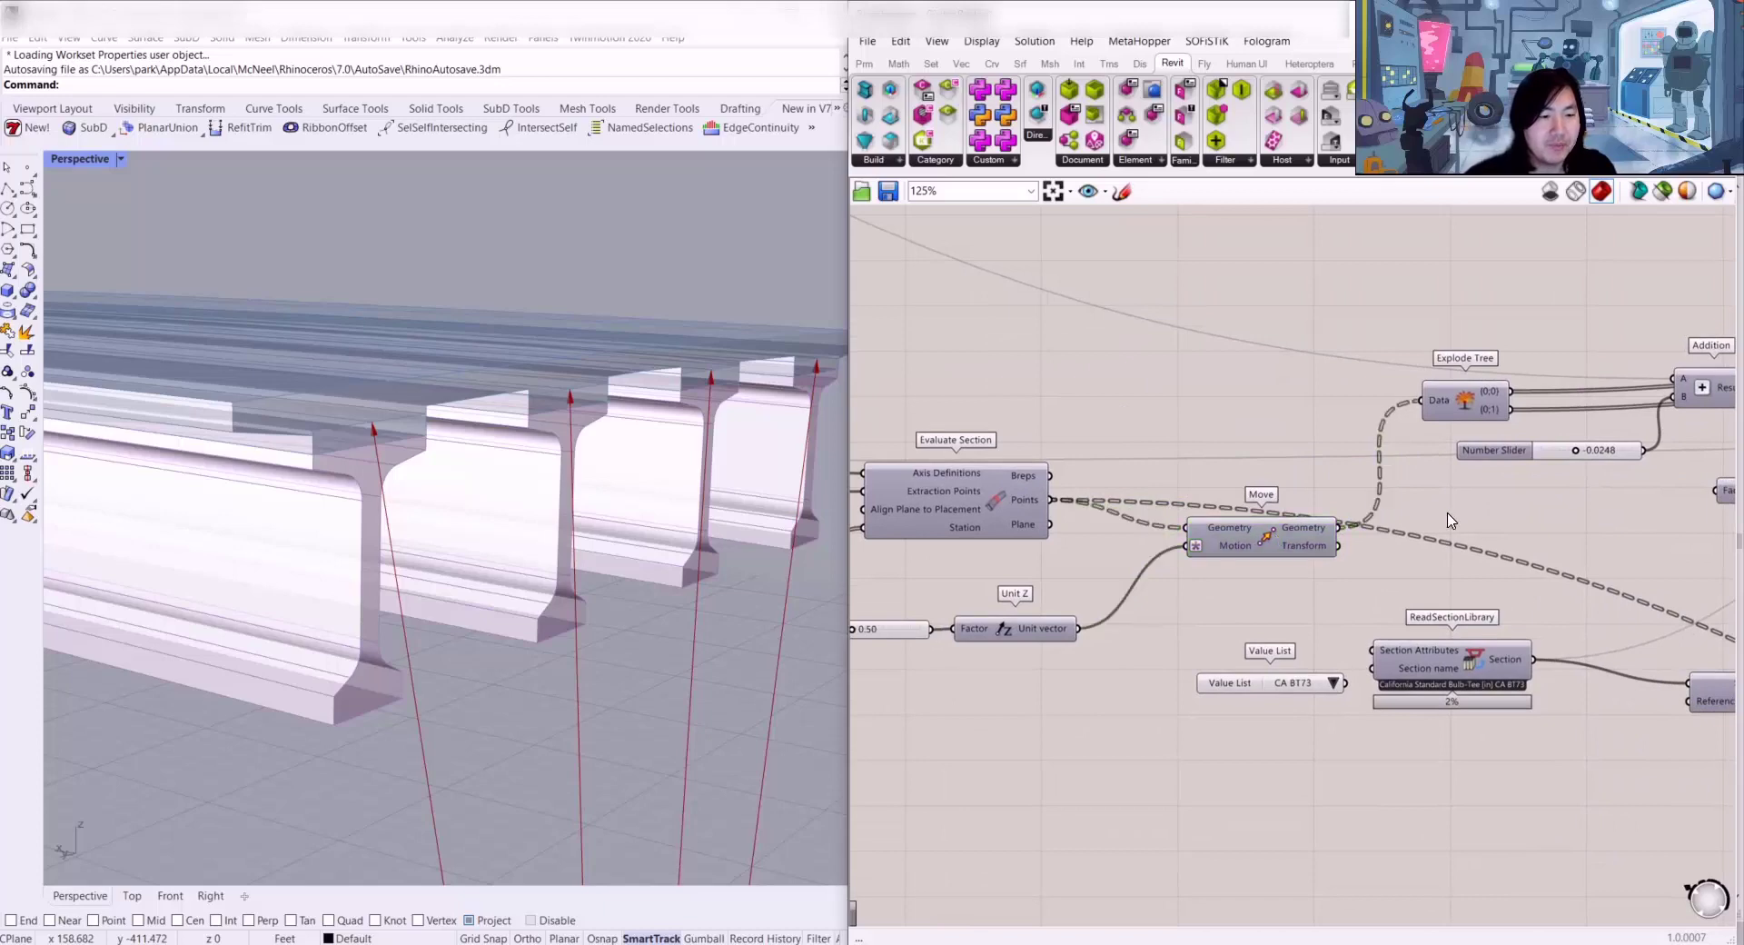
Step: Choose the California Standard Bulb-Tee section CA BT55 in the girder's ReadSectionLibrary component and inspect the girder ends
{"action": "scroll", "coordinate": [1524, 540], "scroll_direction": "down", "scroll_amount": 2}
{"action": "scroll", "coordinate": [1530, 541], "scroll_direction": "up", "scroll_amount": 4}
{"action": "right_click_drag", "start_coordinate": [1413, 718], "coordinate": [1170, 583]}
{"action": "scroll", "coordinate": [1165, 574], "scroll_direction": "up", "scroll_amount": 2}
{"action": "right_click_drag", "start_coordinate": [1342, 763], "coordinate": [1449, 694]}
{"action": "right_click", "coordinate": [1332, 533]}
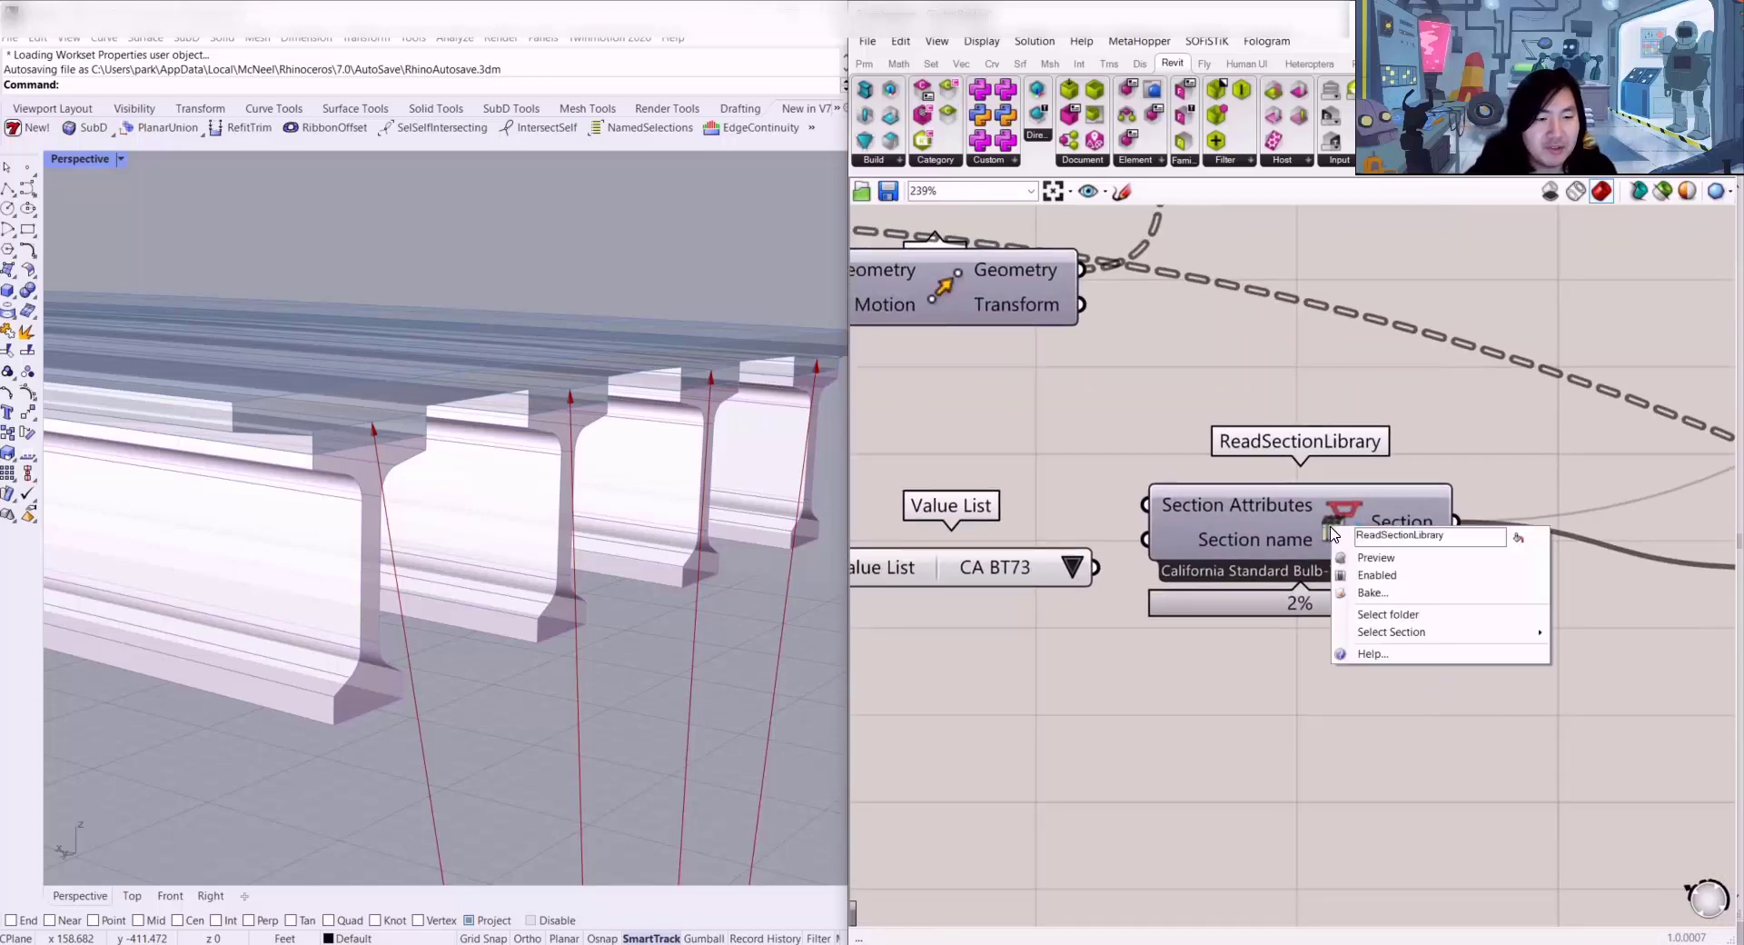
{"action": "mouse_move", "coordinate": [1390, 634]}
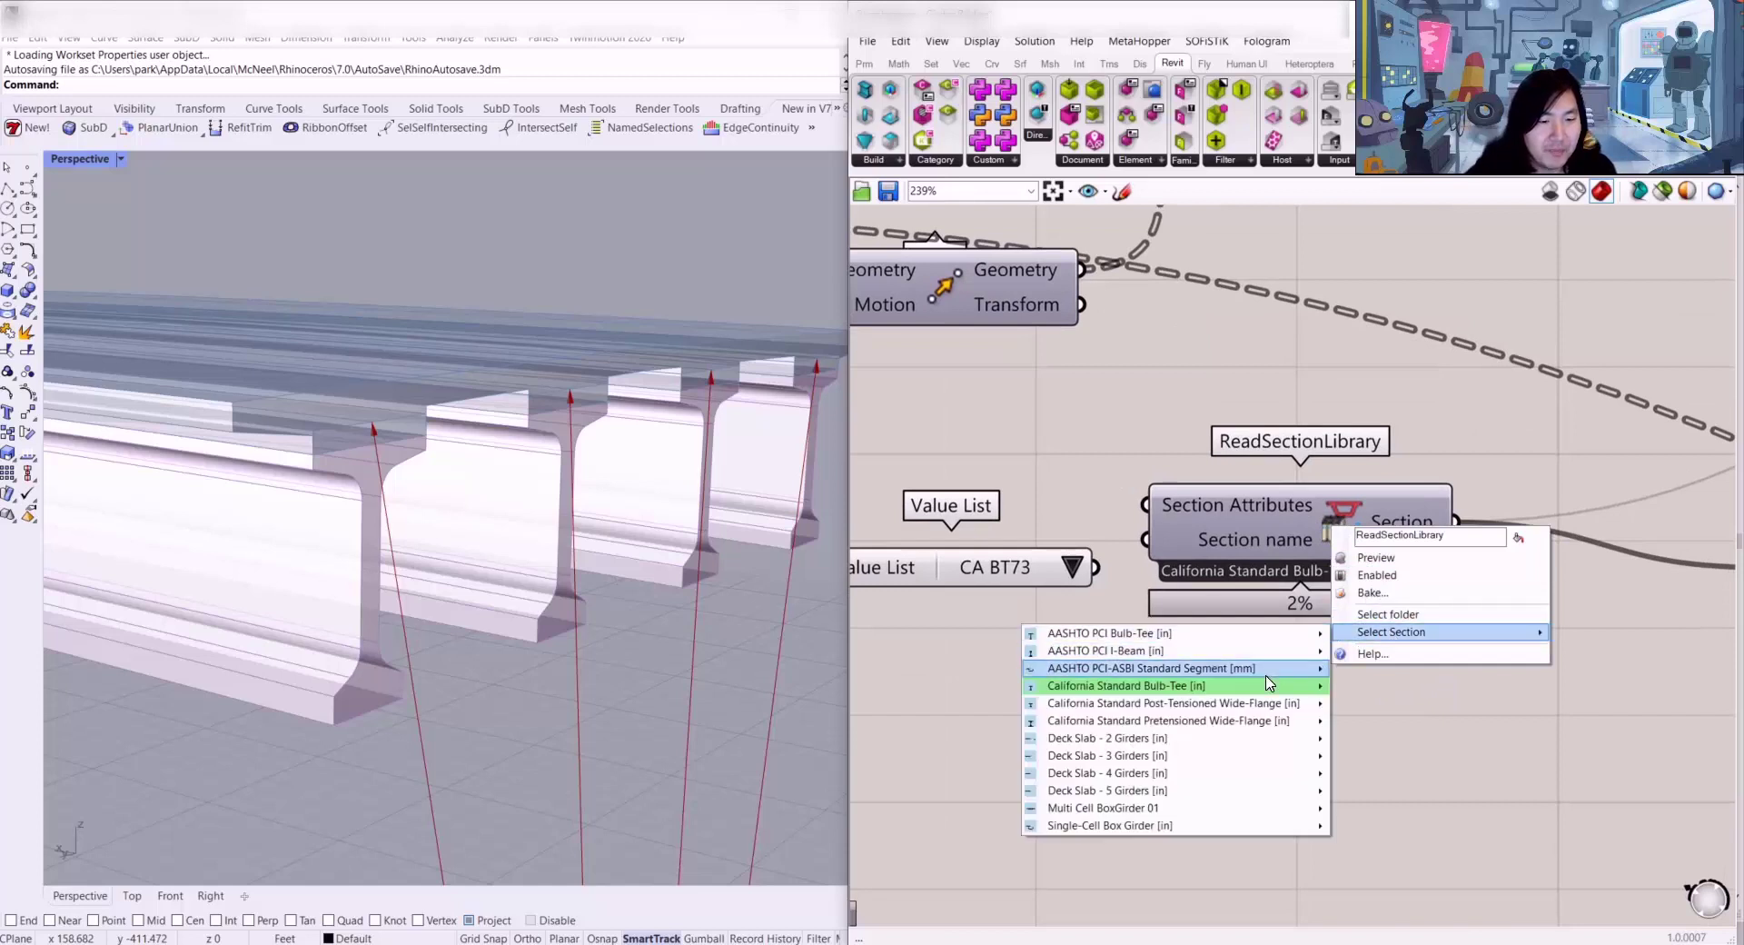
{"action": "mouse_move", "coordinate": [1270, 686]}
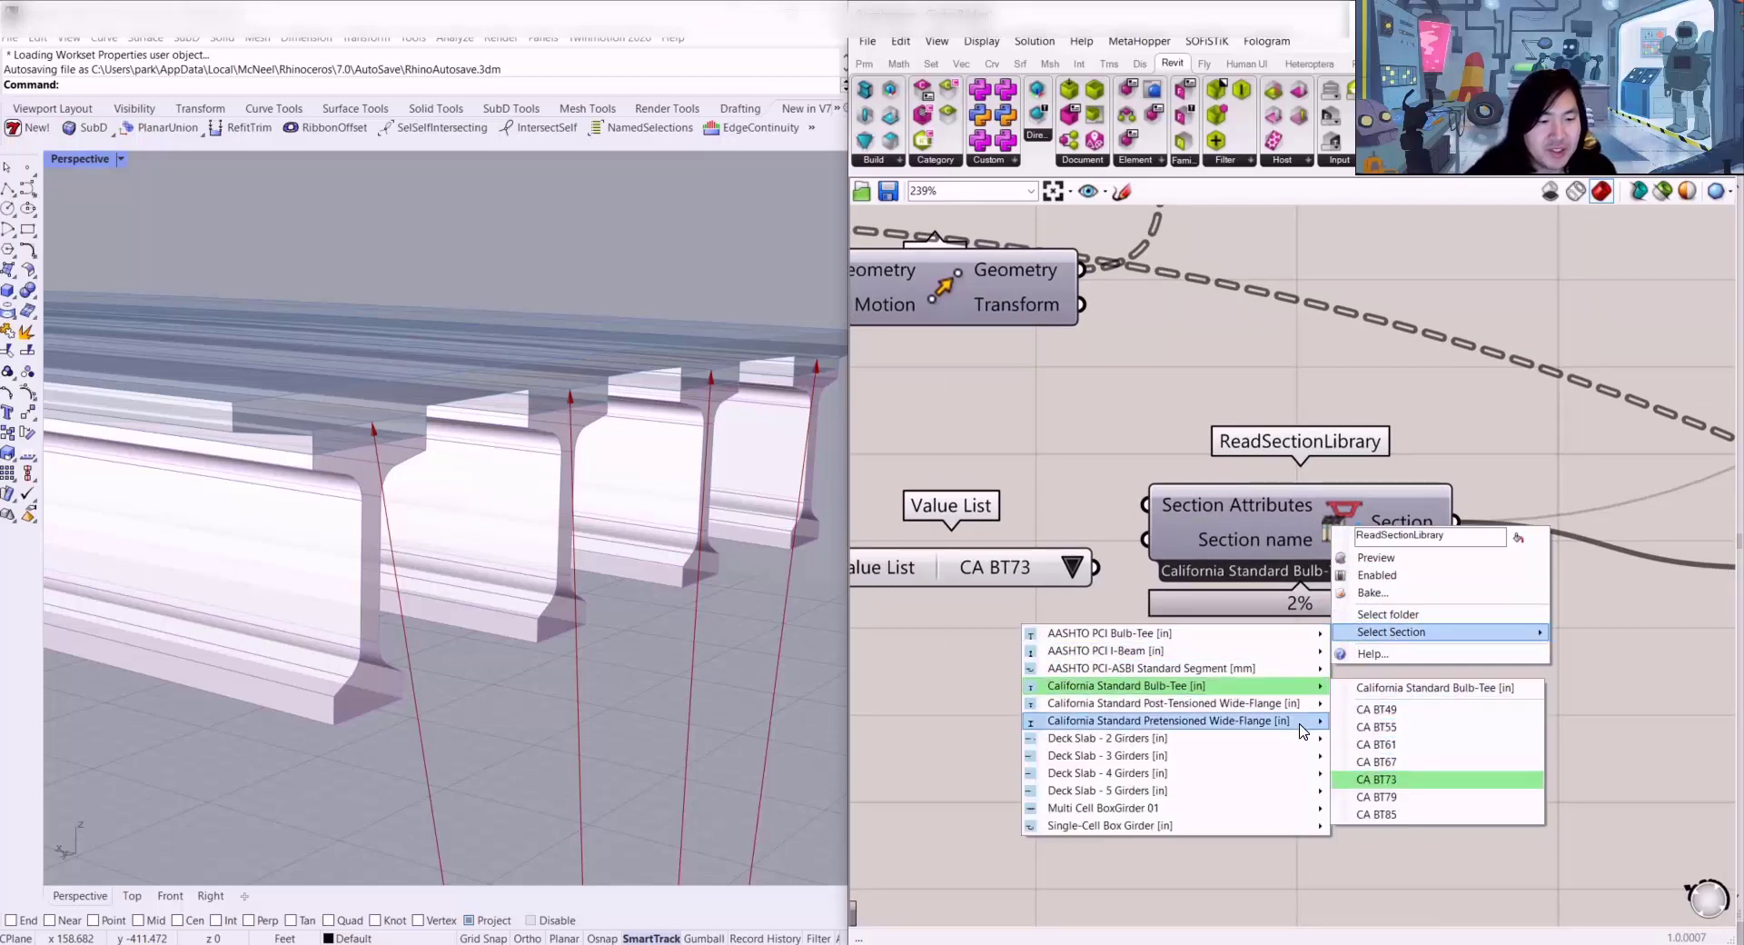
{"action": "left_click", "coordinate": [1382, 731]}
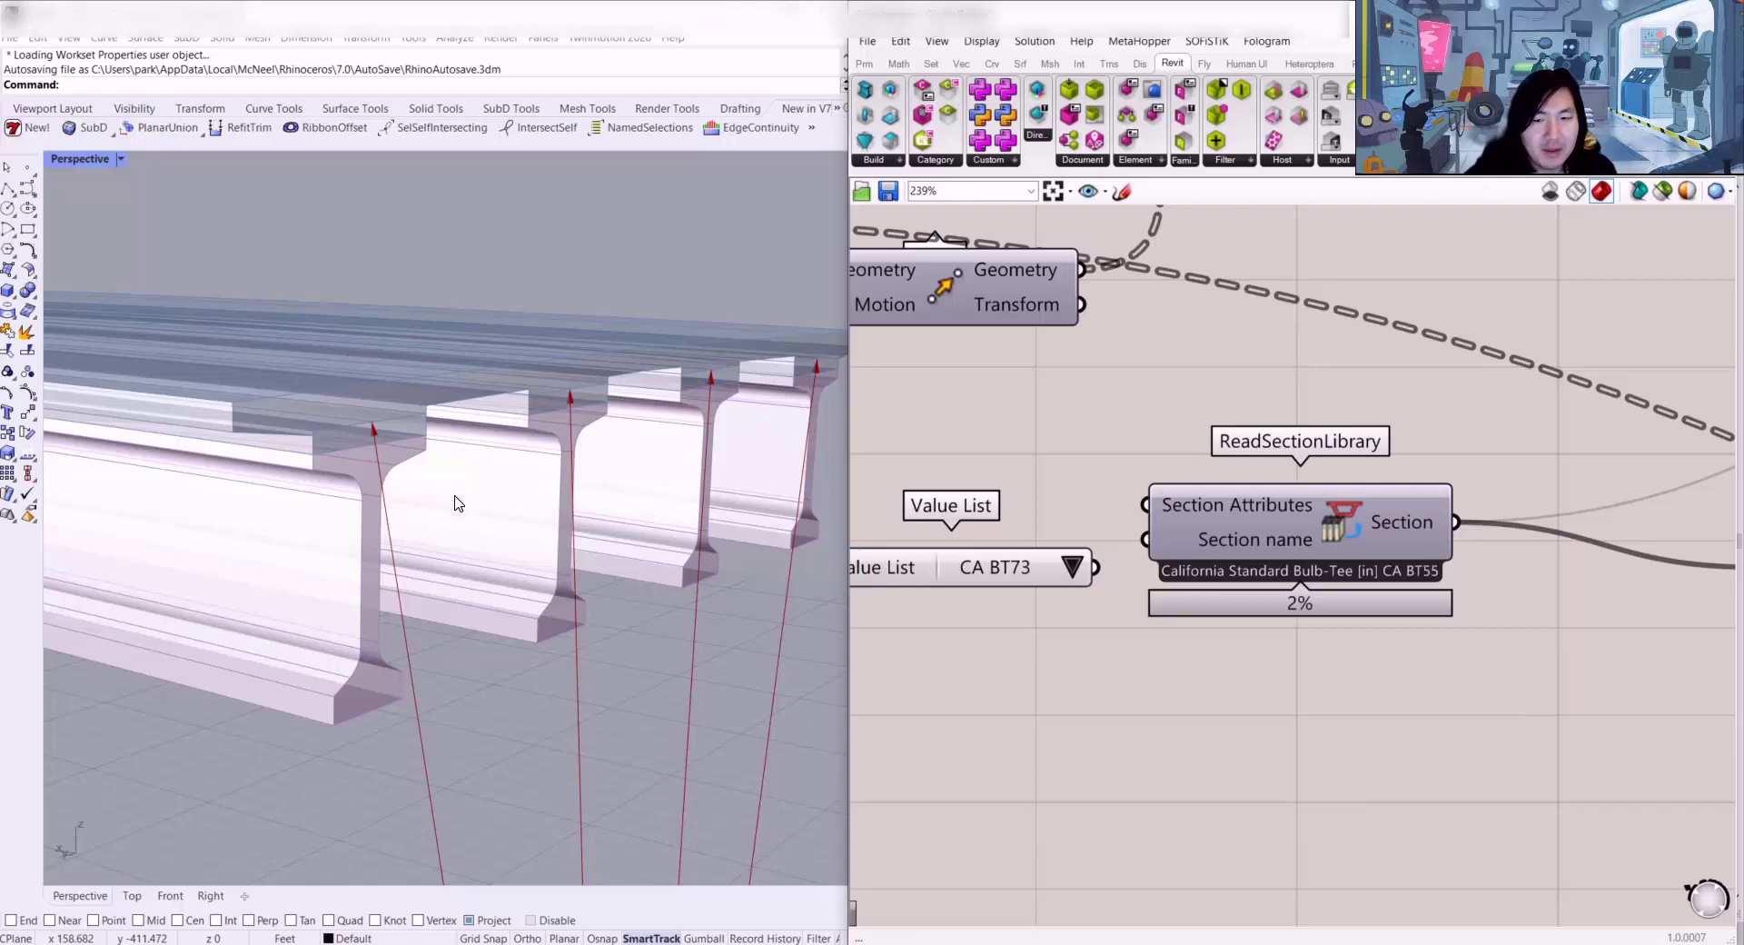
{"action": "mouse_move", "coordinate": [389, 517]}
{"action": "right_mouse_down"}
{"action": "mouse_move", "coordinate": [471, 549]}
{"action": "mouse_move", "coordinate": [407, 513]}
{"action": "mouse_move", "coordinate": [423, 581]}
{"action": "mouse_move", "coordinate": [272, 491]}
{"action": "mouse_move", "coordinate": [261, 506]}
{"action": "mouse_move", "coordinate": [437, 518]}
{"action": "mouse_move", "coordinate": [397, 499]}
{"action": "mouse_move", "coordinate": [342, 517]}
{"action": "mouse_move", "coordinate": [350, 506]}
{"action": "mouse_move", "coordinate": [365, 525]}
{"action": "mouse_move", "coordinate": [253, 490]}
{"action": "mouse_move", "coordinate": [359, 508]}
{"action": "right_mouse_up"}
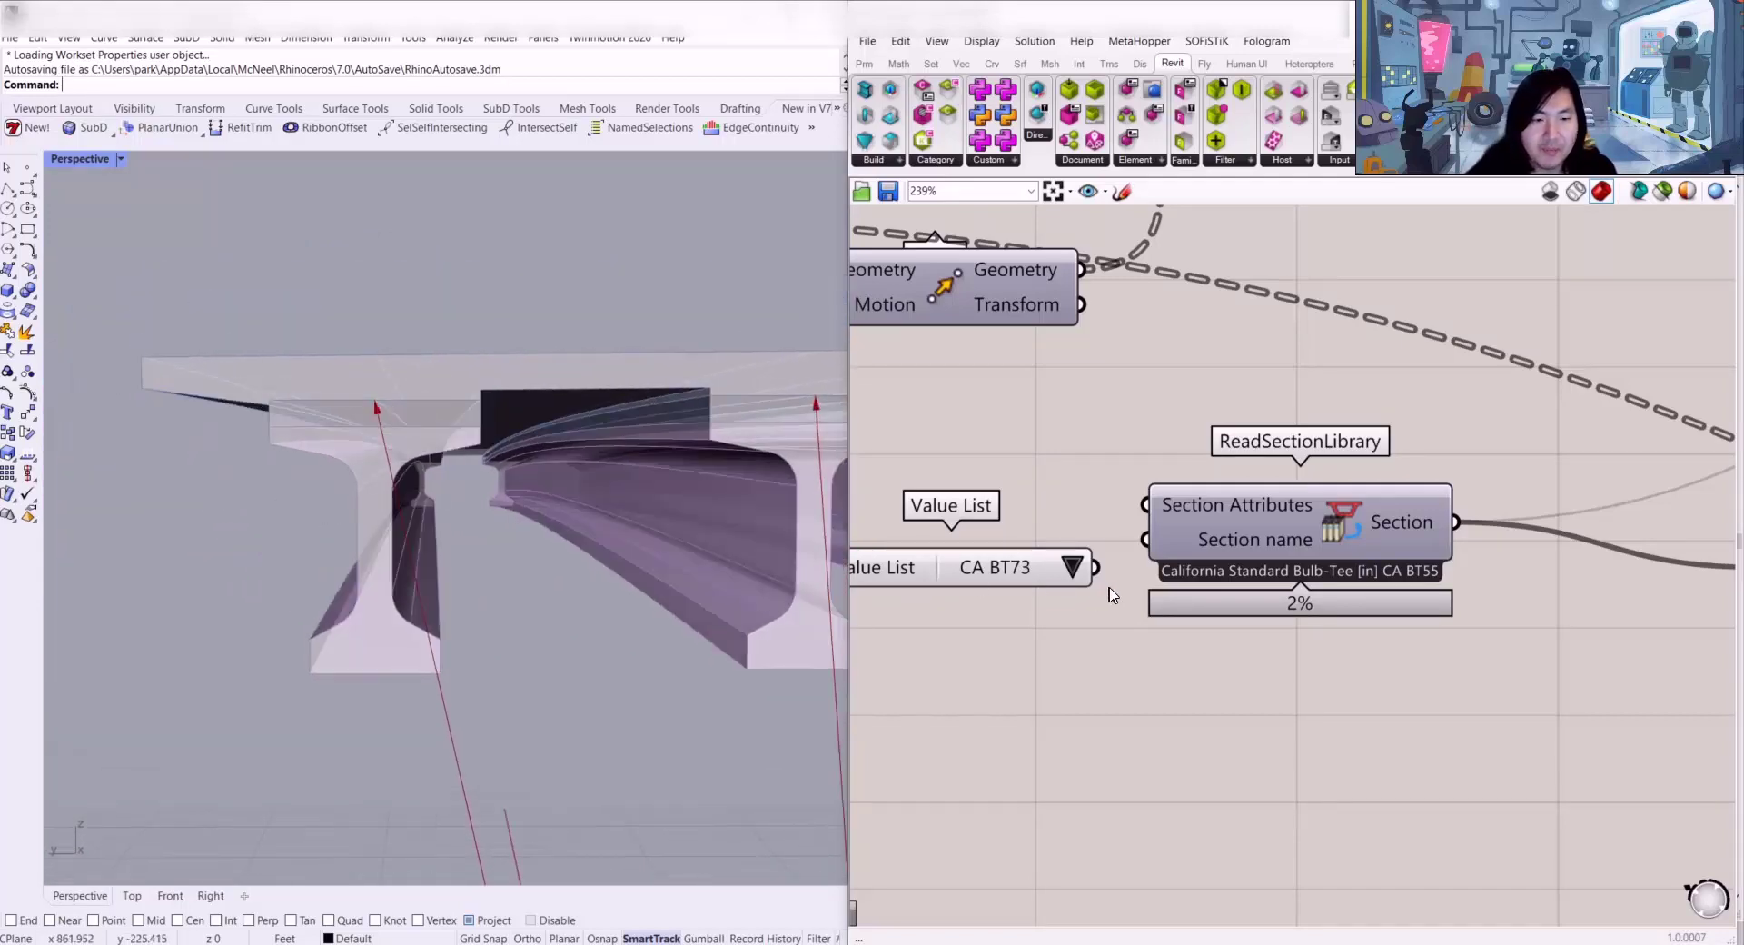
Step: Connect the Value List output to the Section name input of the girder's ReadSectionLibrary component
{"action": "right_click_drag", "start_coordinate": [1113, 595], "coordinate": [1278, 584]}
{"action": "left_click", "coordinate": [1083, 563]}
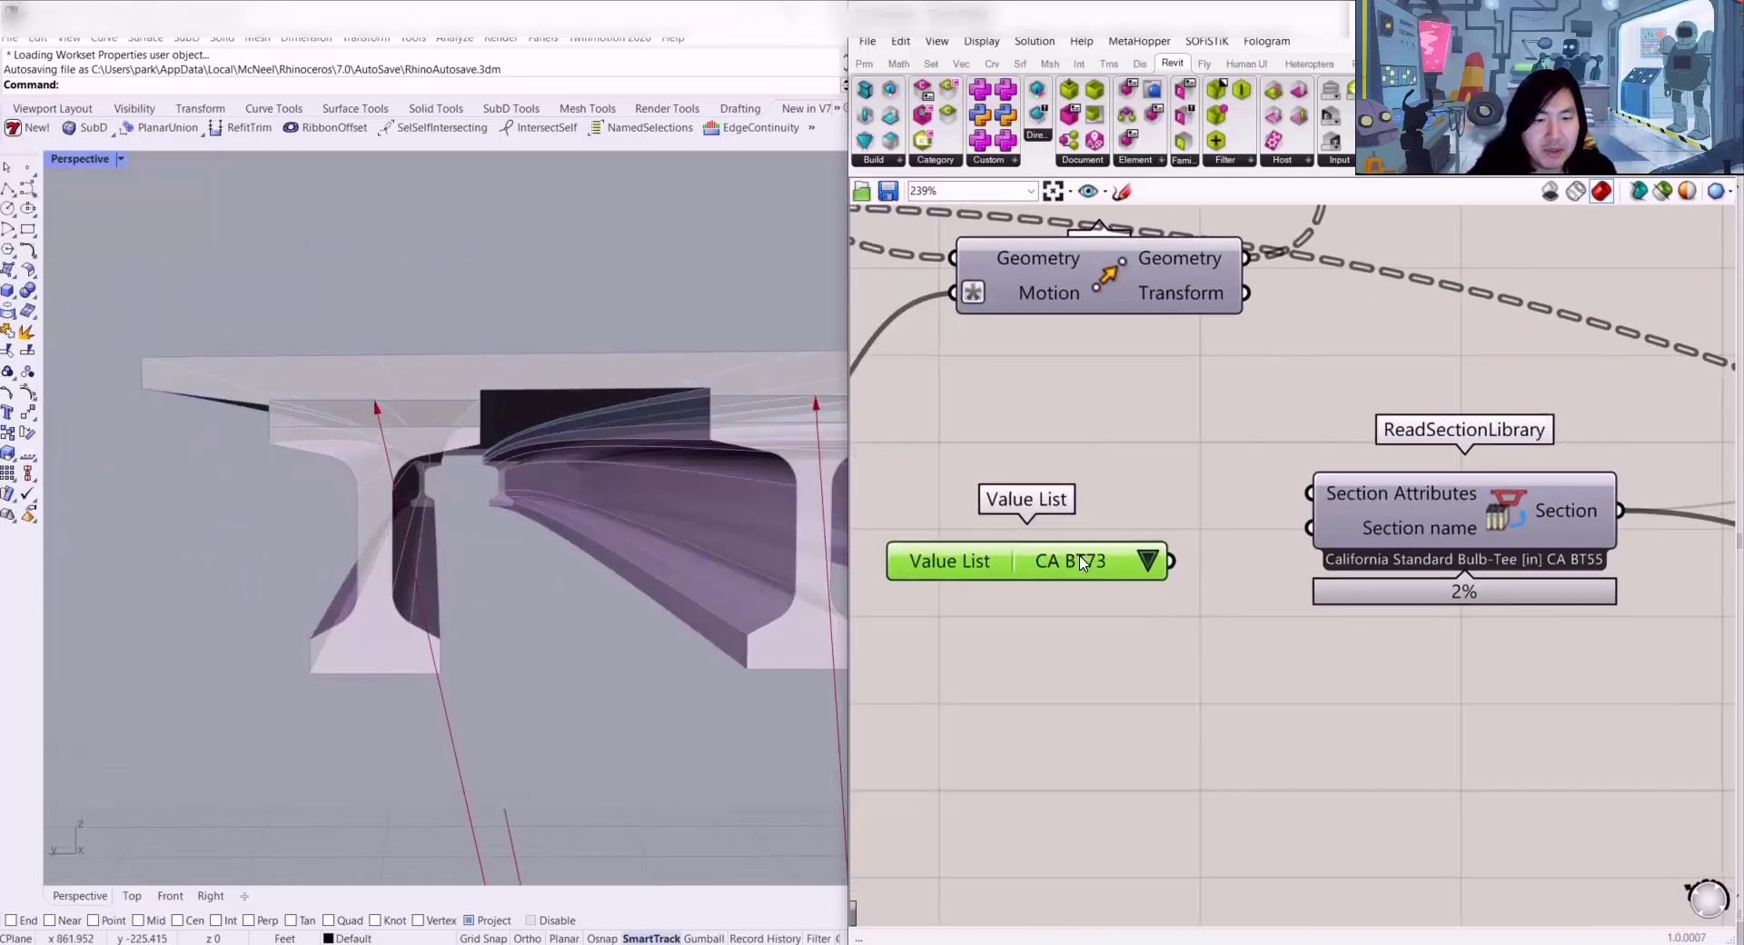
{"action": "left_click_drag", "start_coordinate": [1083, 563], "coordinate": [1309, 528]}
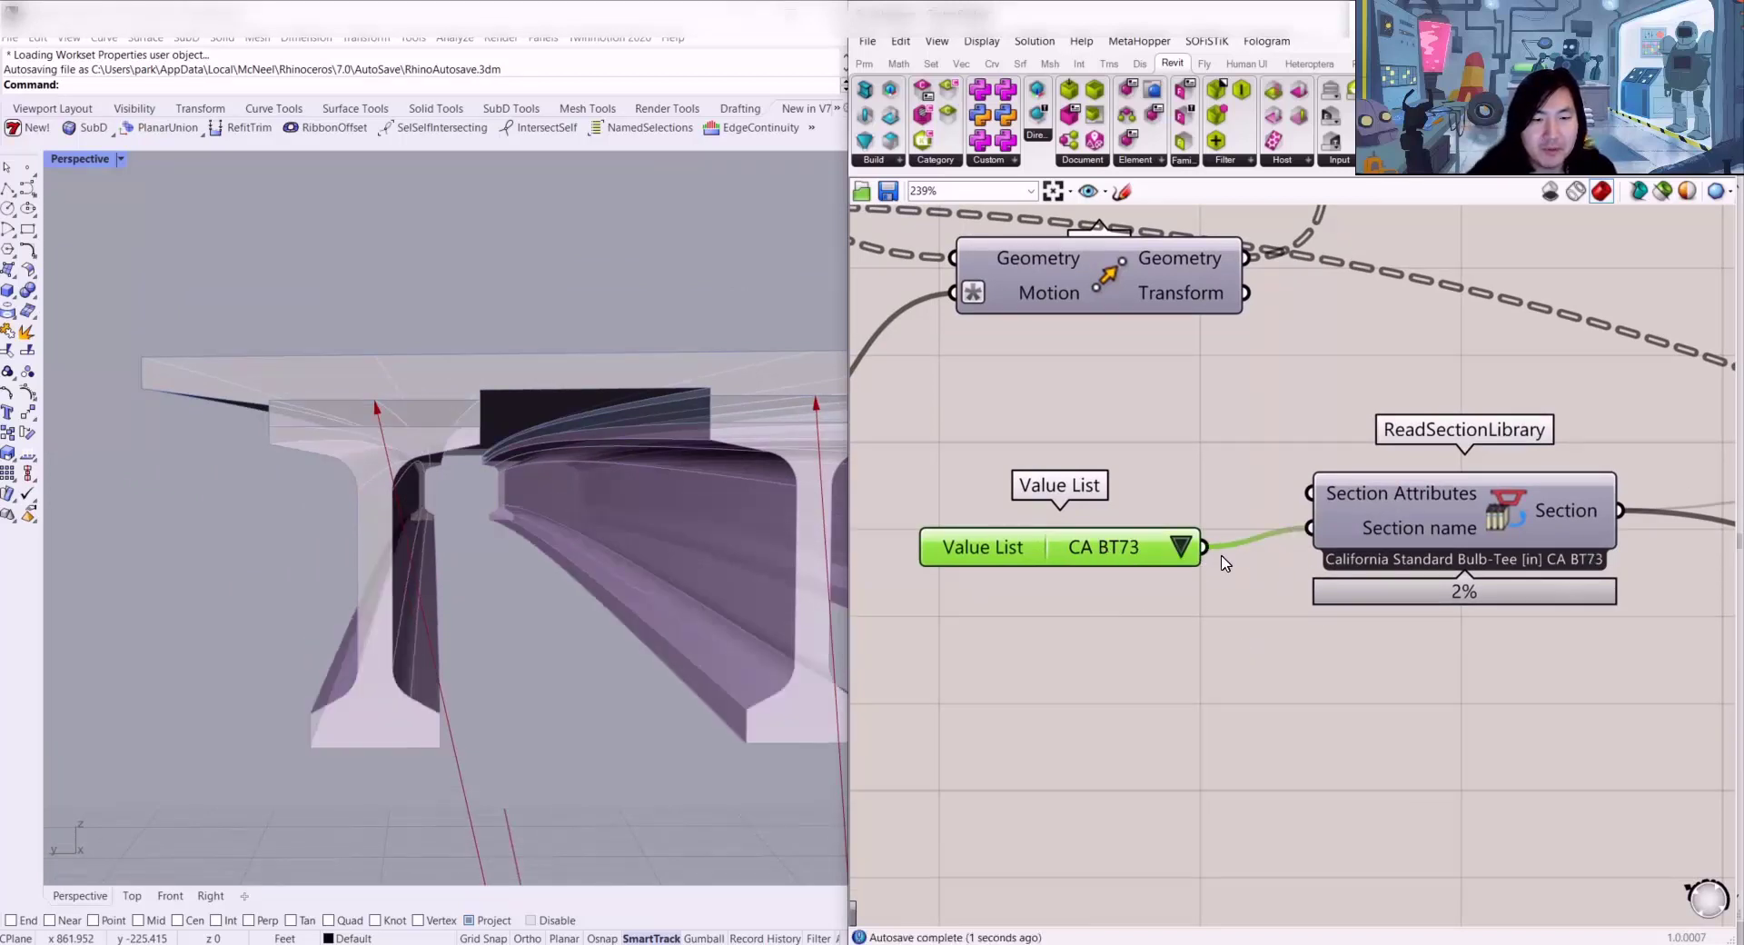
Step: Switch the girder section in the Value List to CA BT61 and finally to CA BT79
{"action": "left_click", "coordinate": [1182, 547]}
{"action": "left_click", "coordinate": [1229, 592]}
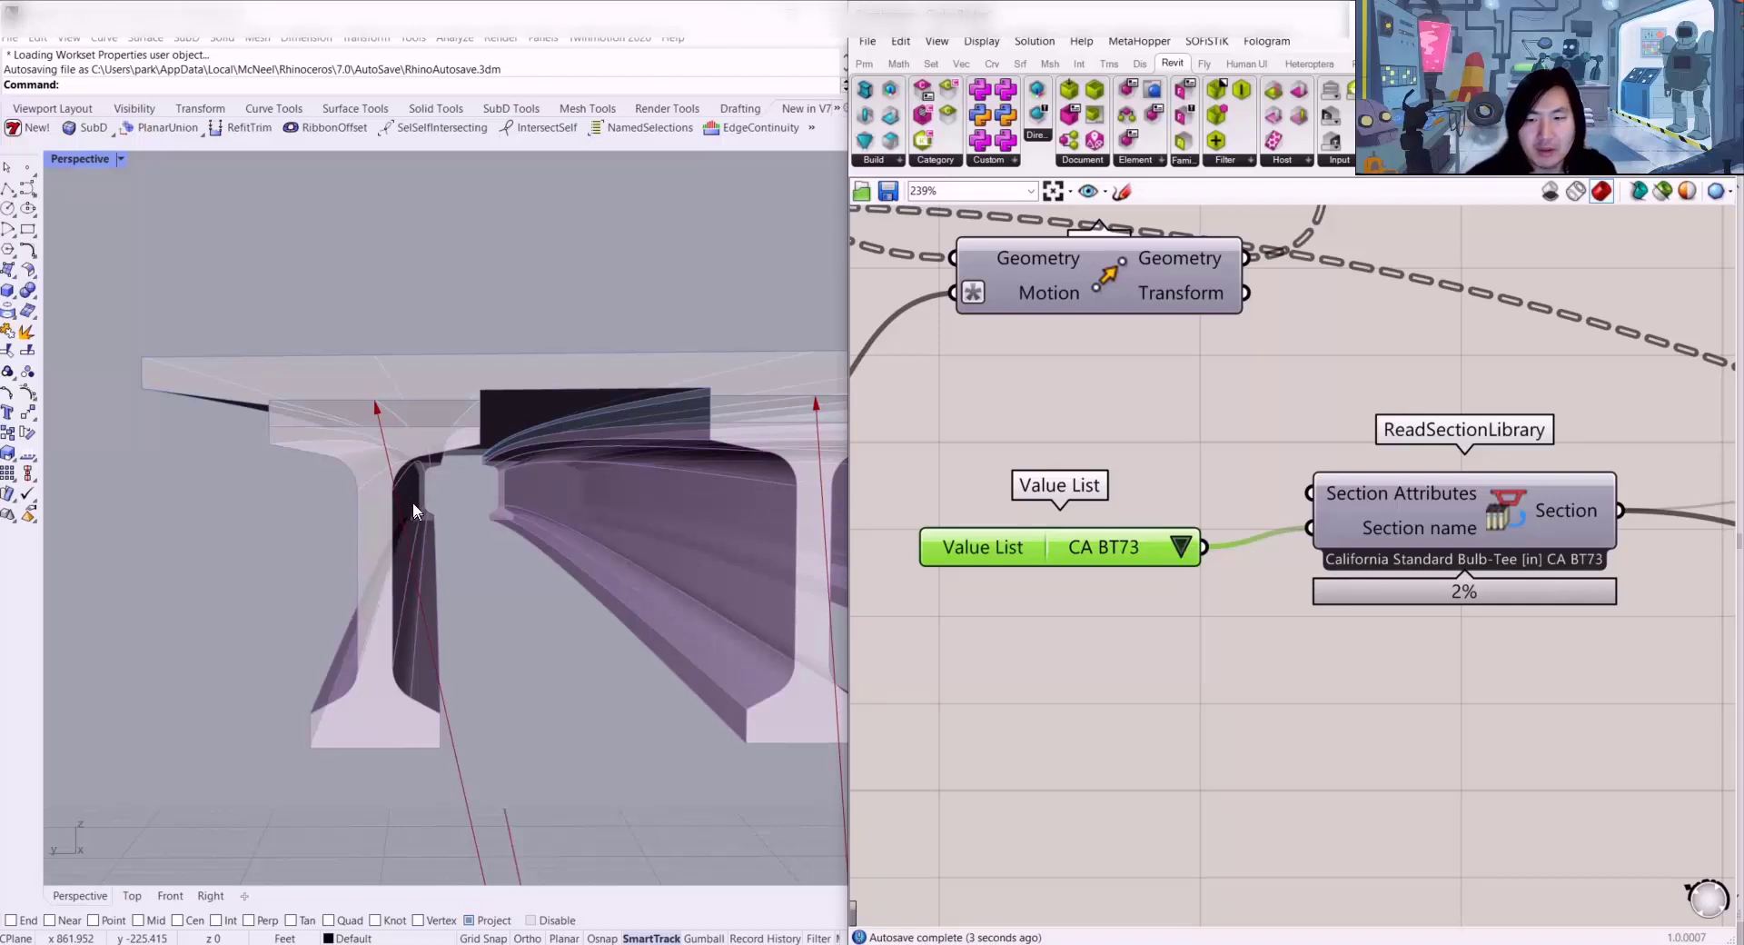
{"action": "left_click", "coordinate": [1181, 547]}
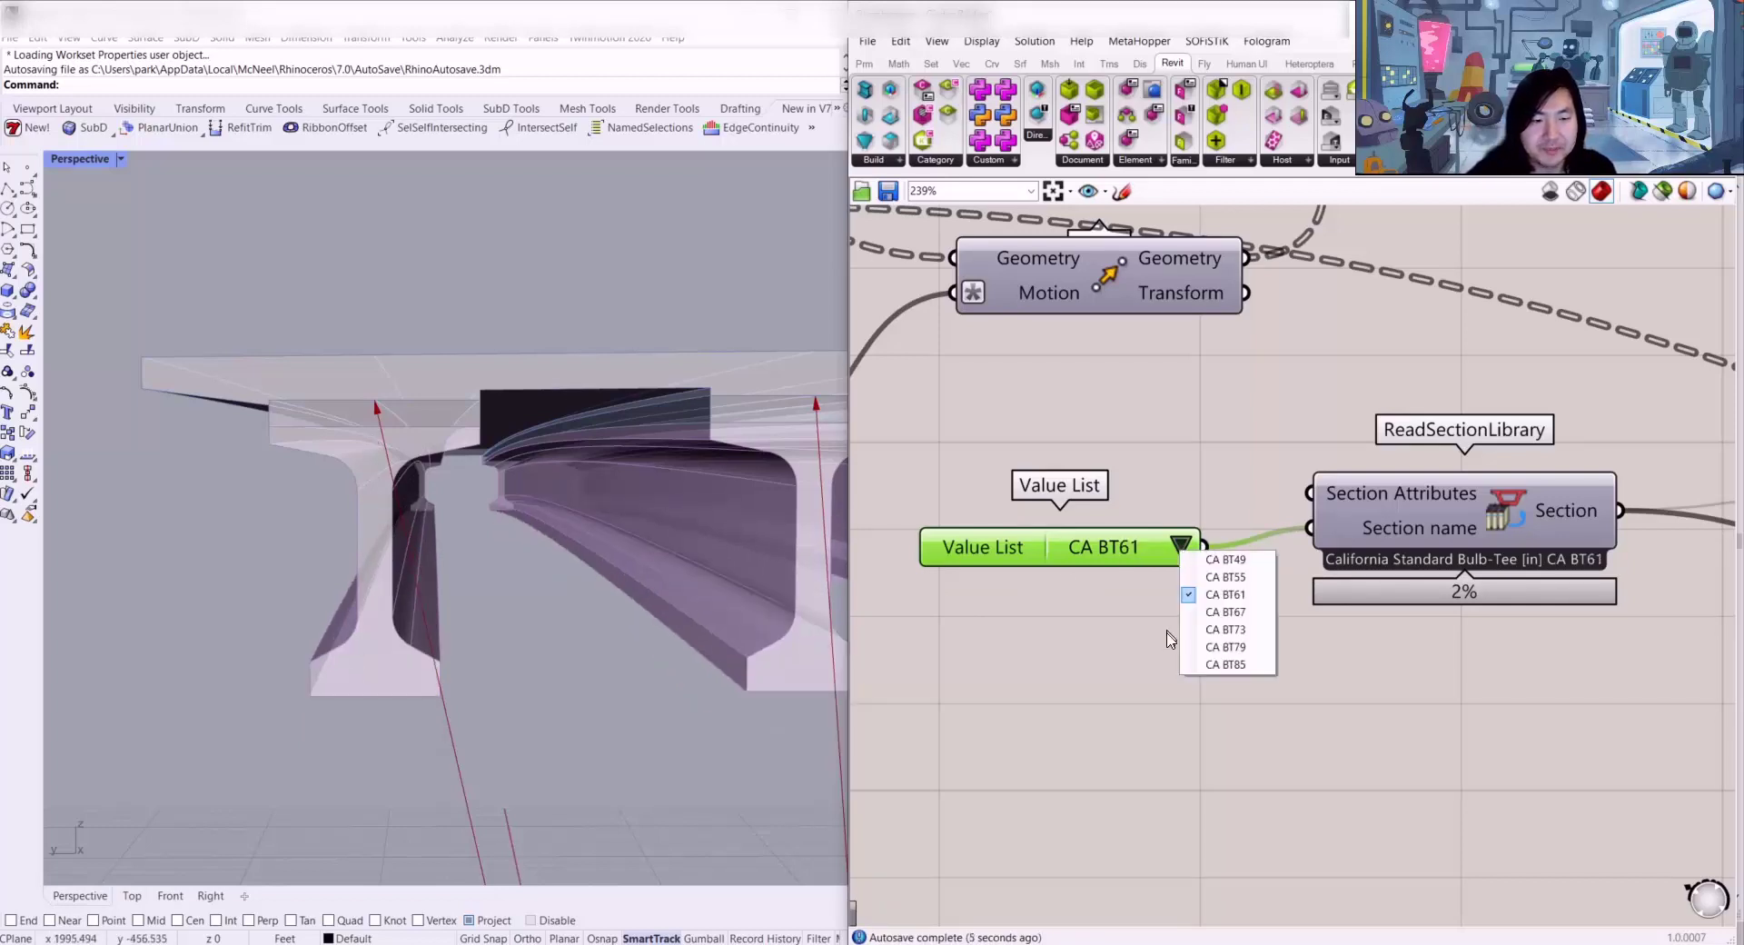
{"action": "left_click", "coordinate": [1189, 645]}
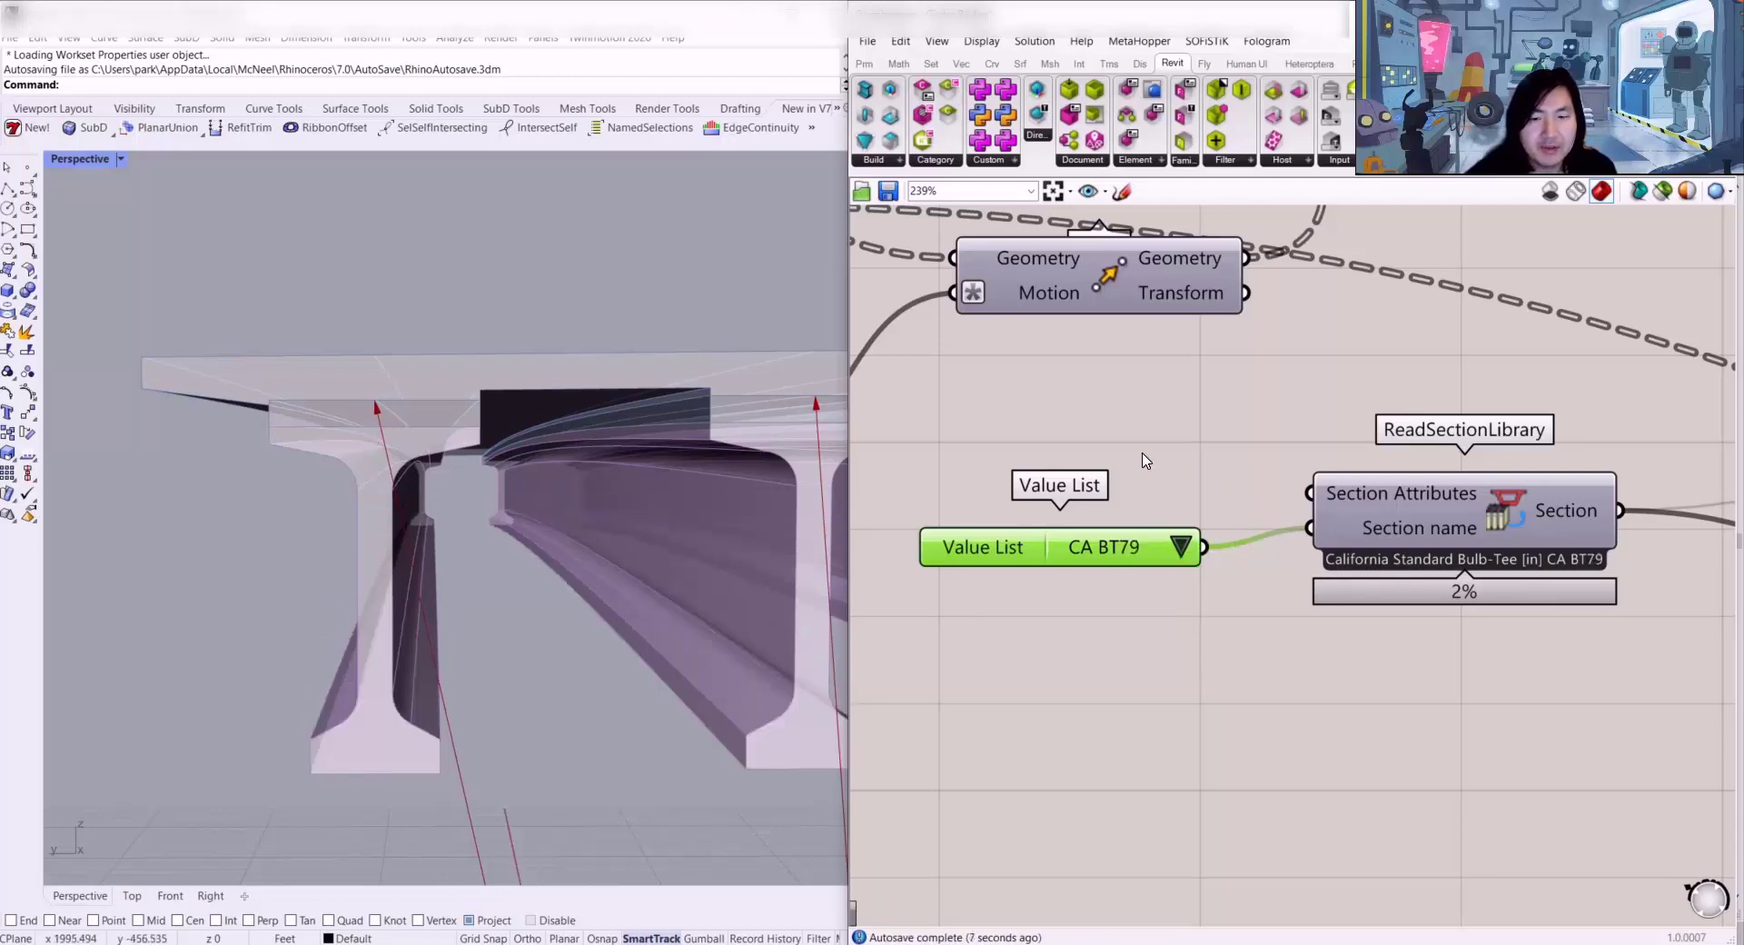
Step: Examine the Create_Revit_Materials group, including Material Identity and the panel supplying names to Create Material
{"action": "scroll", "coordinate": [1146, 461], "scroll_direction": "down", "scroll_amount": 8}
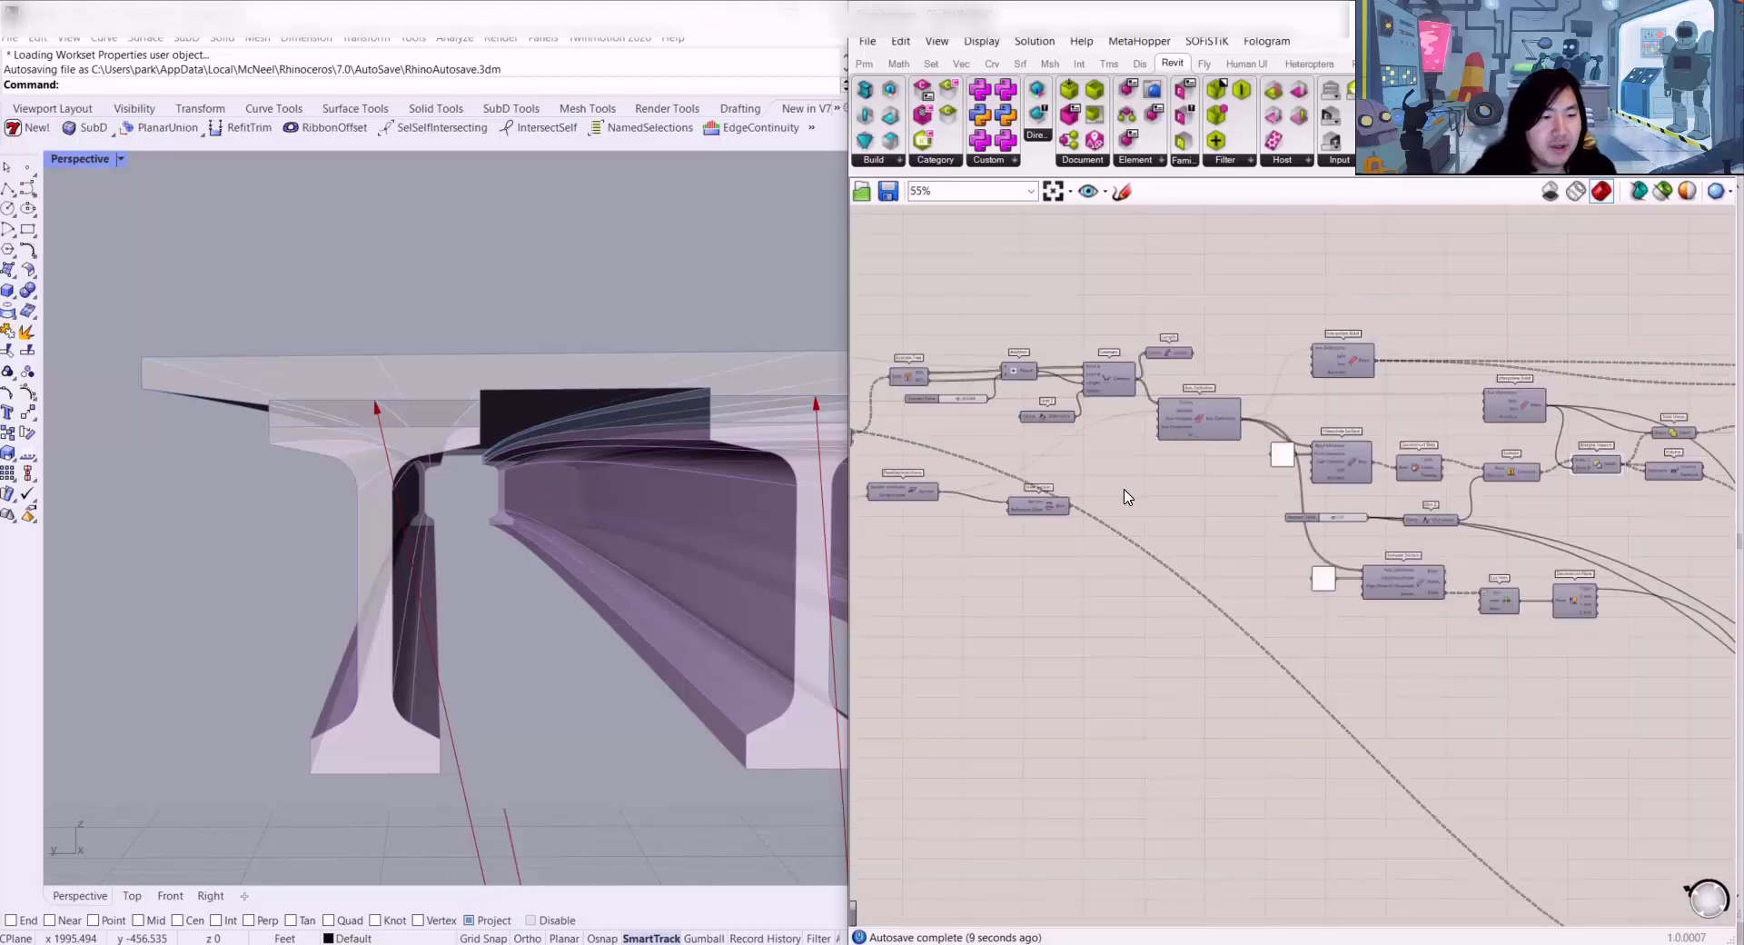
{"action": "scroll", "coordinate": [1374, 416], "scroll_direction": "down", "scroll_amount": 4}
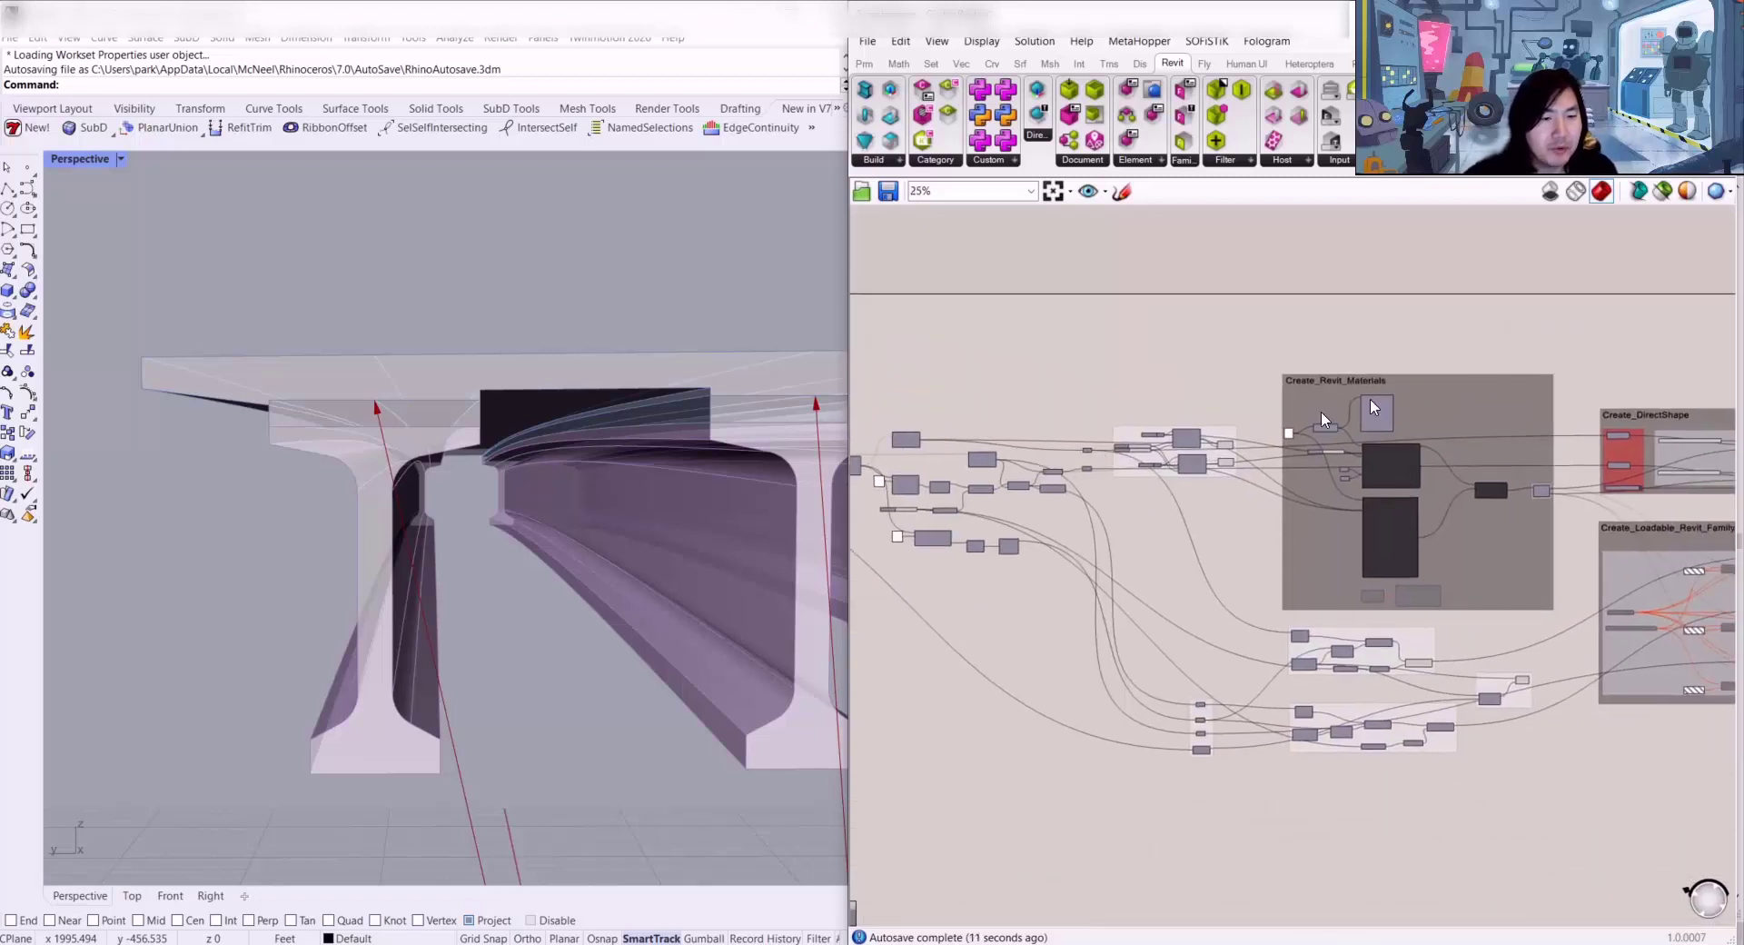
{"action": "scroll", "coordinate": [1270, 428], "scroll_direction": "up", "scroll_amount": 2}
{"action": "right_click_drag", "start_coordinate": [377, 428], "coordinate": [510, 482]}
{"action": "scroll", "coordinate": [509, 485], "scroll_direction": "down", "scroll_amount": 3}
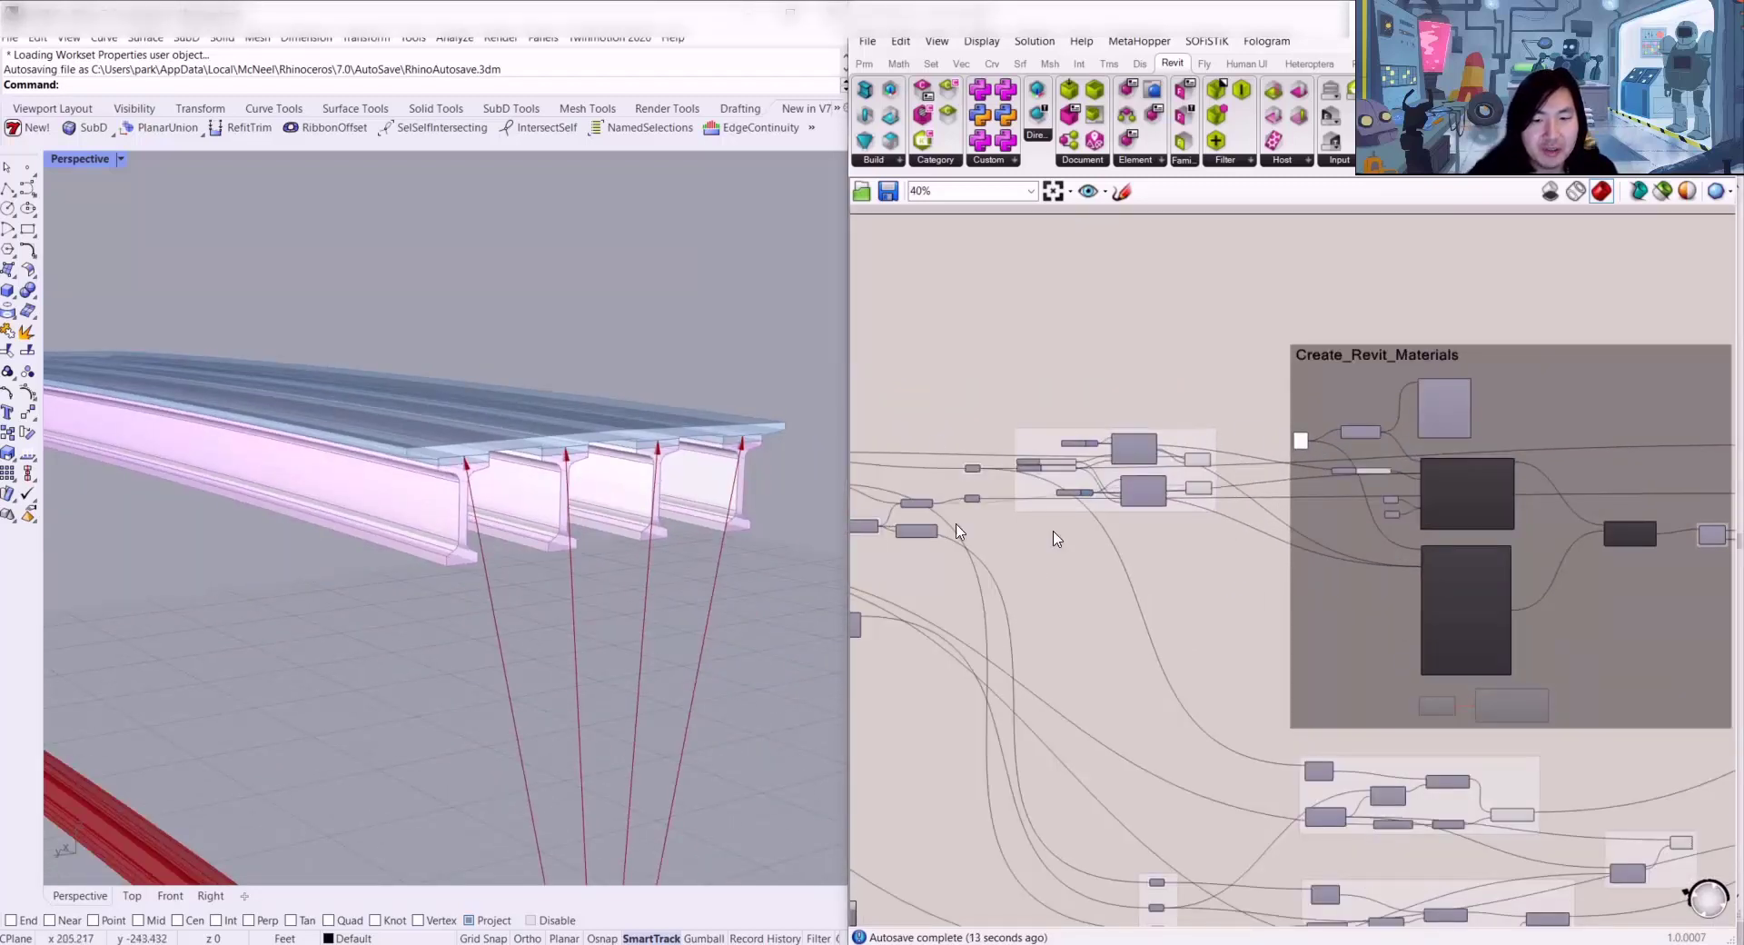
{"action": "right_click_drag", "start_coordinate": [1337, 537], "coordinate": [1184, 552]}
{"action": "scroll", "coordinate": [1220, 490], "scroll_direction": "up", "scroll_amount": 6}
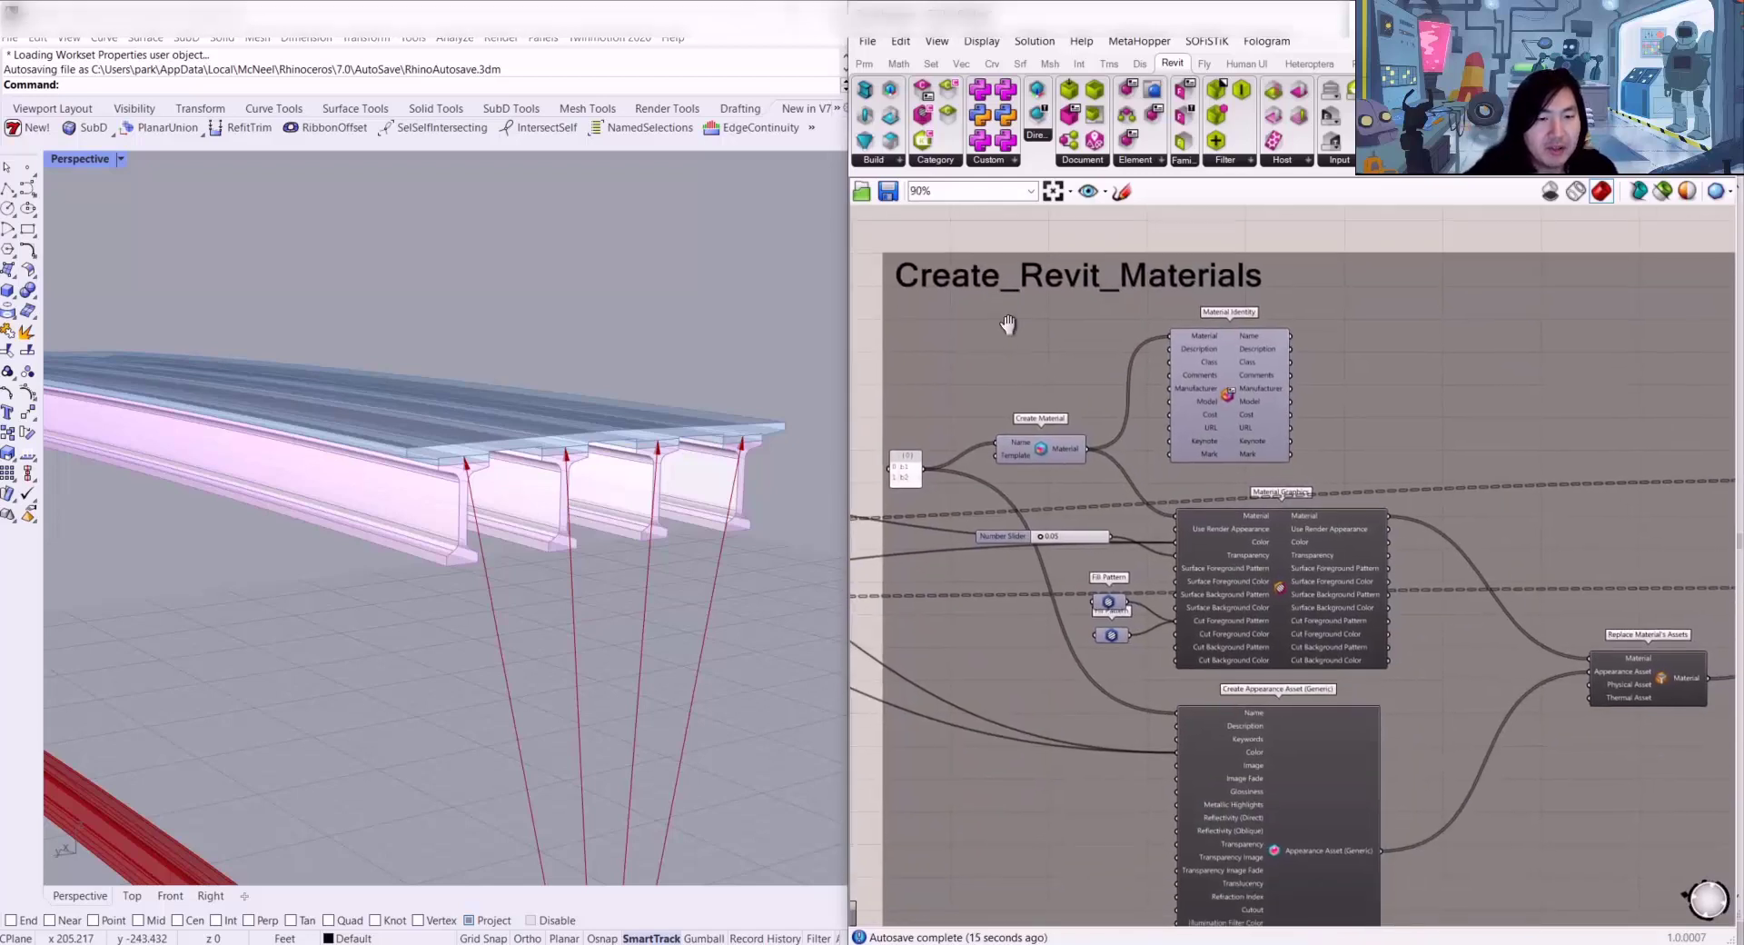
{"action": "right_click_drag", "start_coordinate": [1012, 310], "coordinate": [1052, 285]}
{"action": "left_click", "coordinate": [1291, 387]}
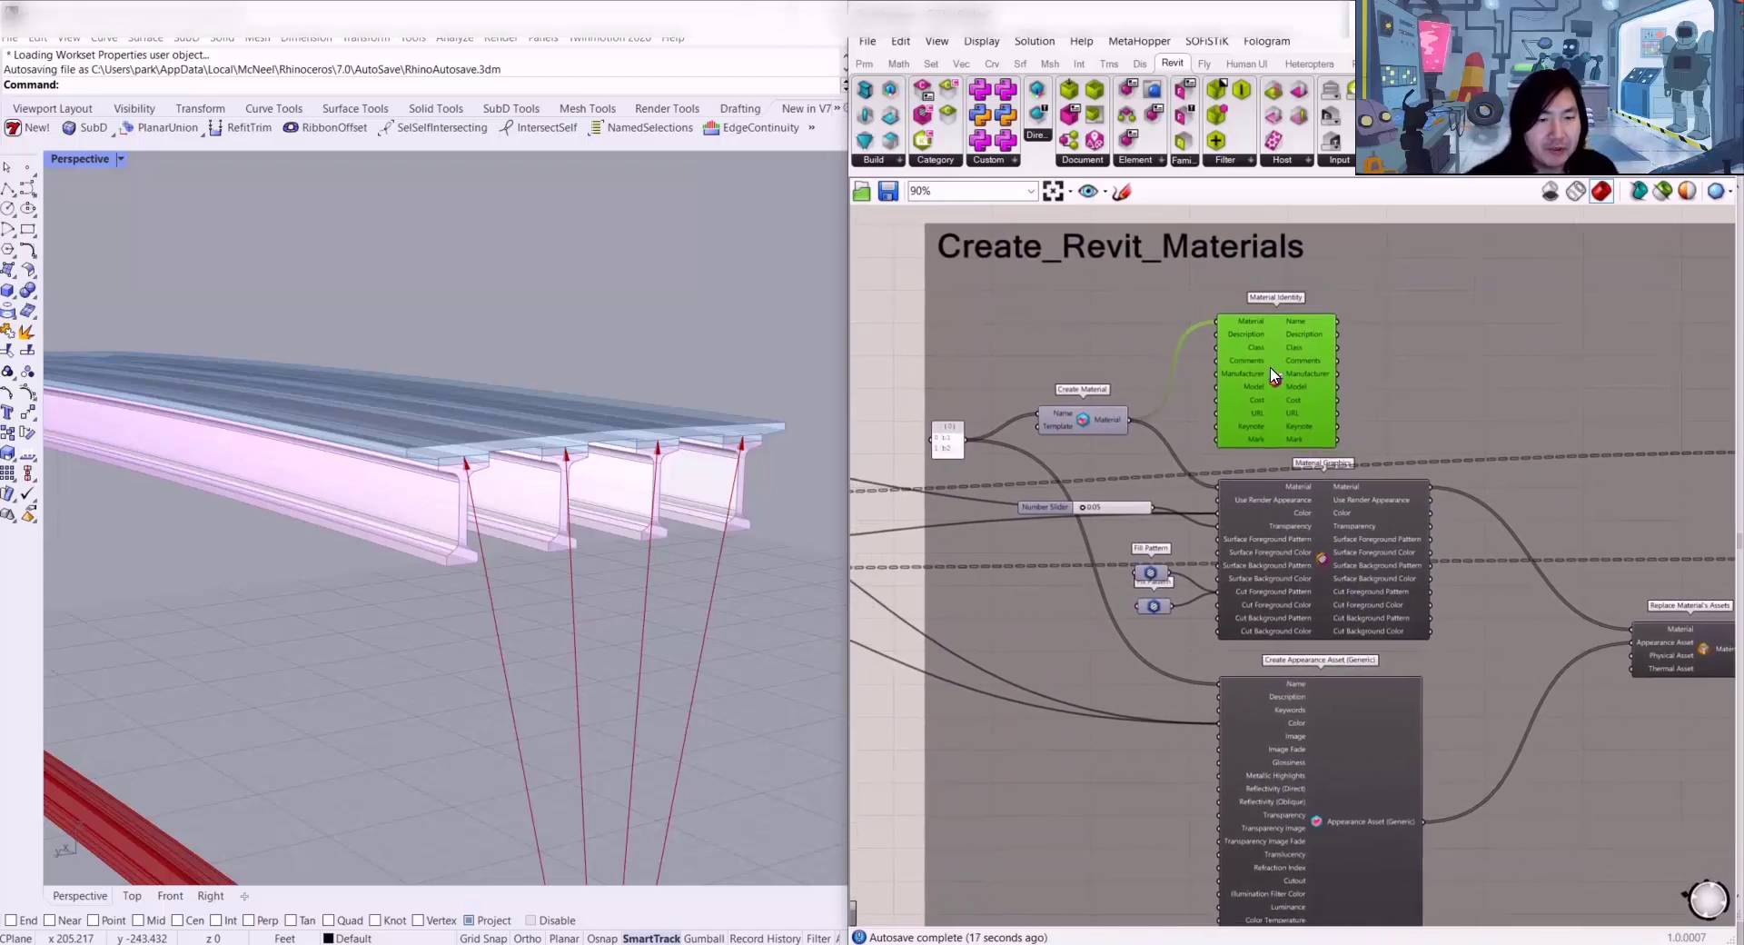
{"action": "scroll", "coordinate": [996, 448], "scroll_direction": "up", "scroll_amount": 2}
{"action": "right_click_drag", "start_coordinate": [995, 451], "coordinate": [1083, 423]}
{"action": "scroll", "coordinate": [1029, 422], "scroll_direction": "up", "scroll_amount": 1}
{"action": "left_click_drag", "start_coordinate": [1007, 431], "coordinate": [1034, 415]}
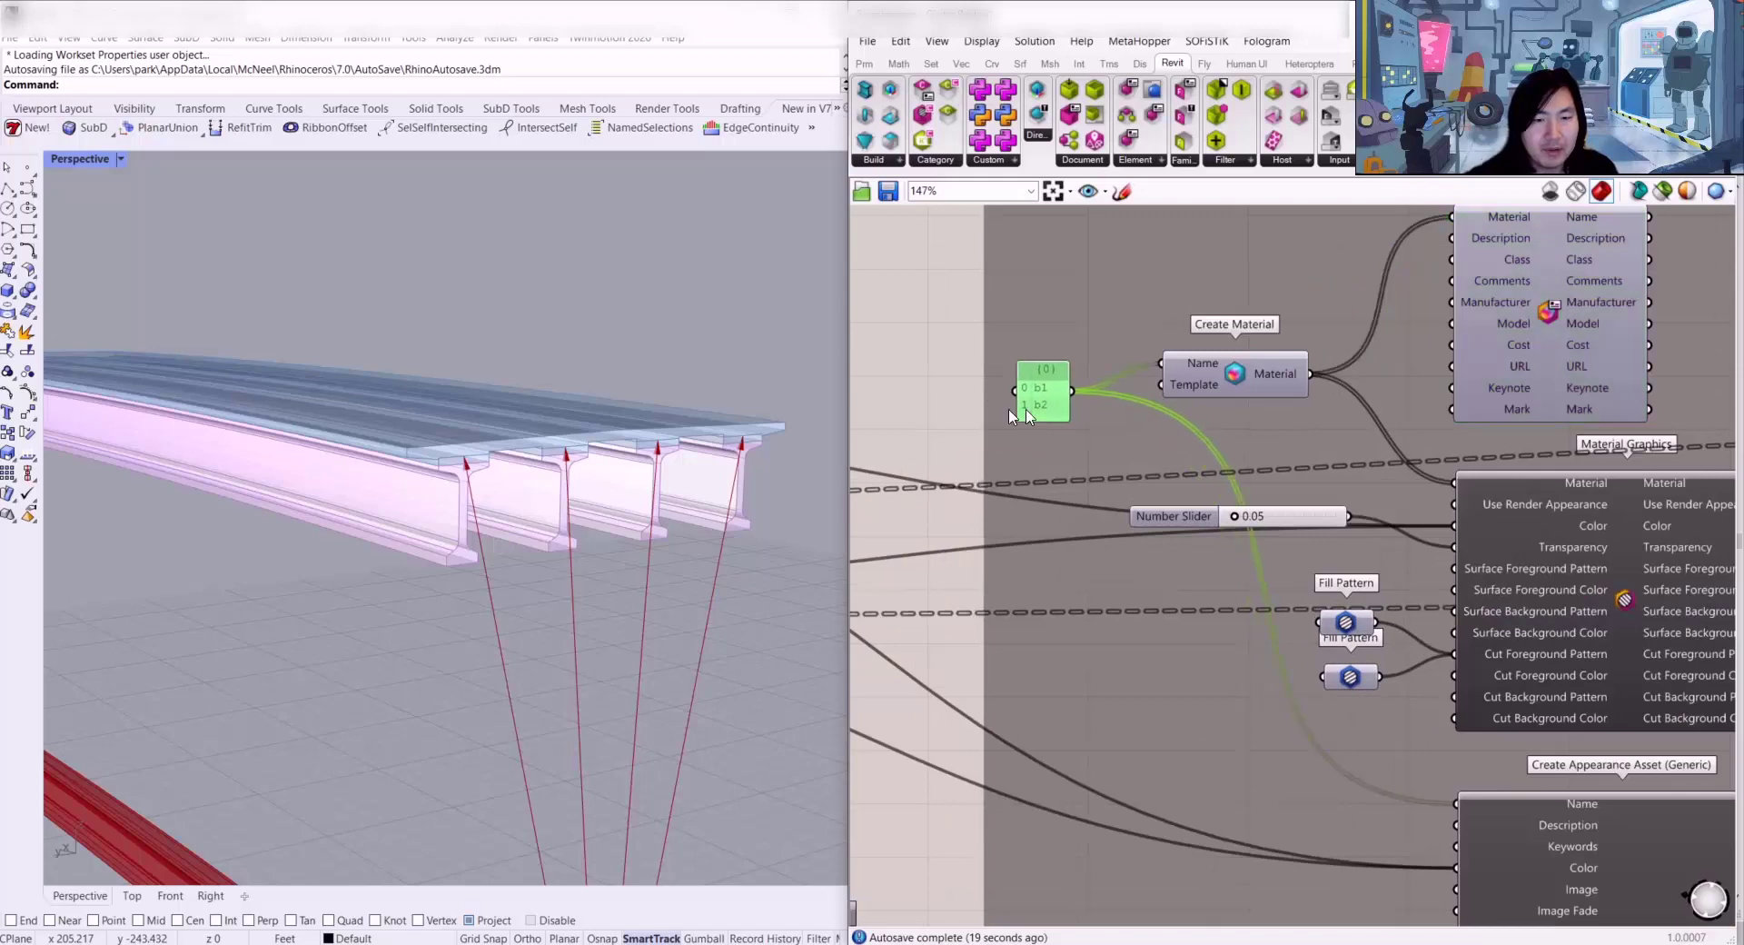
{"action": "scroll", "coordinate": [1032, 417], "scroll_direction": "down", "scroll_amount": 1}
{"action": "right_click_drag", "start_coordinate": [979, 400], "coordinate": [1546, 396]}
Step: Move the upper Custom Preview component slightly closer to its label row and inspect the coloured girders up close
{"action": "left_click", "coordinate": [1090, 427]}
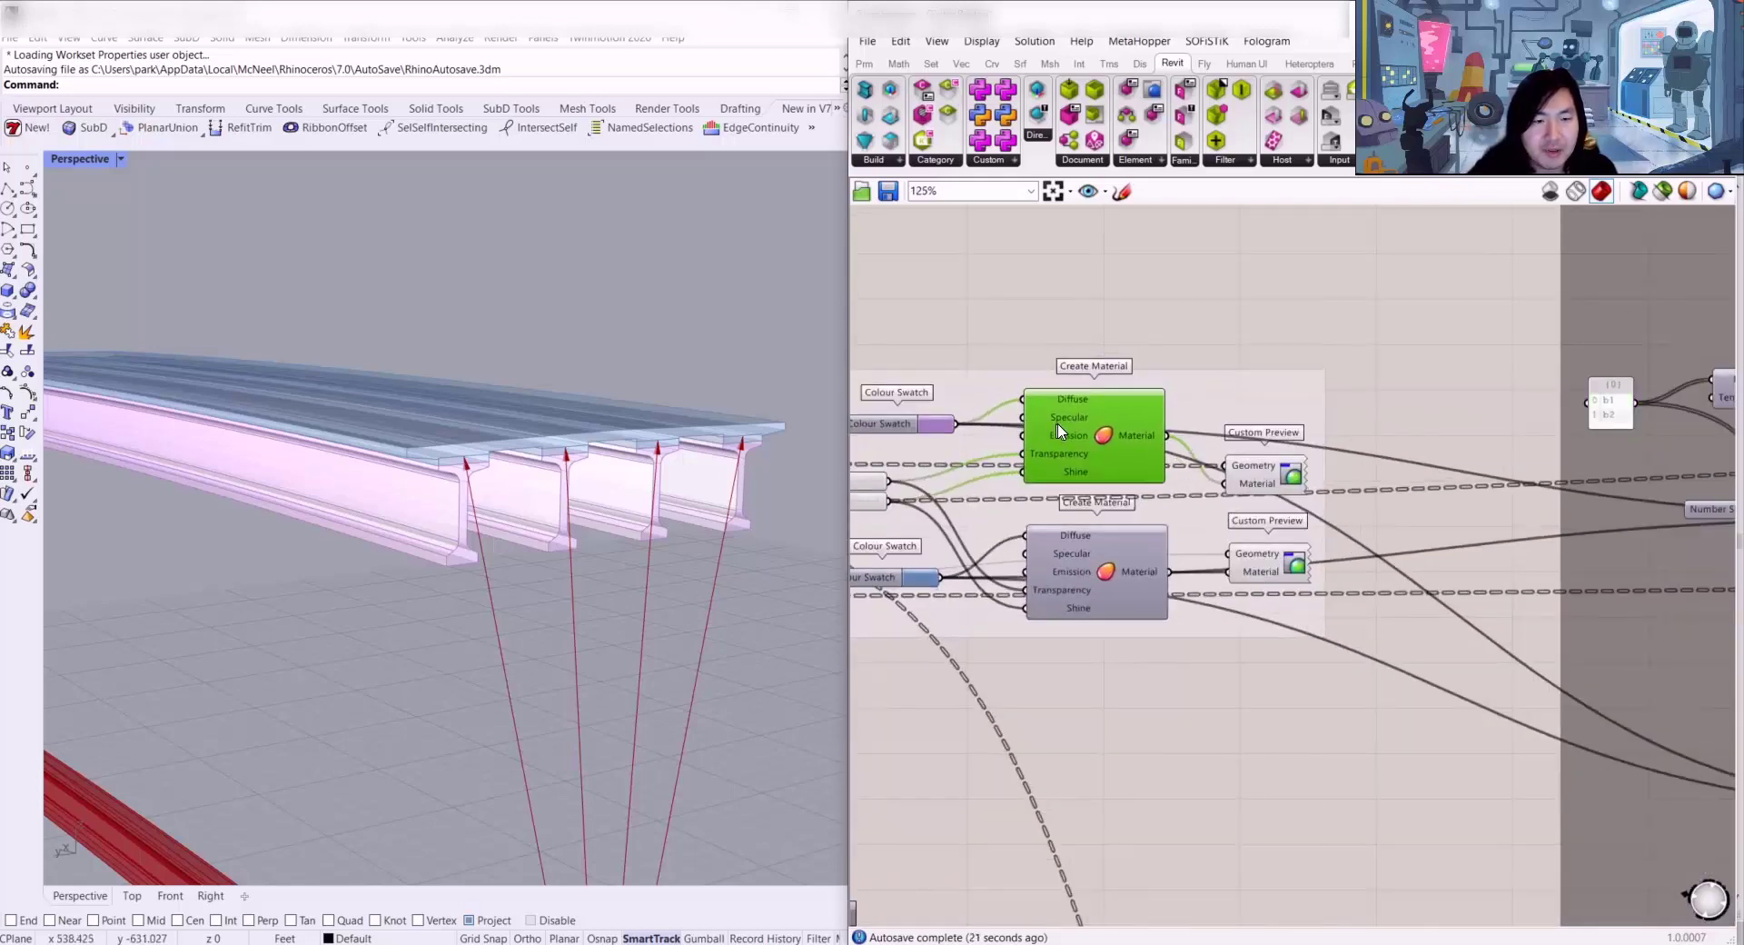
{"action": "left_click", "coordinate": [1267, 484]}
{"action": "left_click_drag", "start_coordinate": [1268, 484], "coordinate": [1278, 474]}
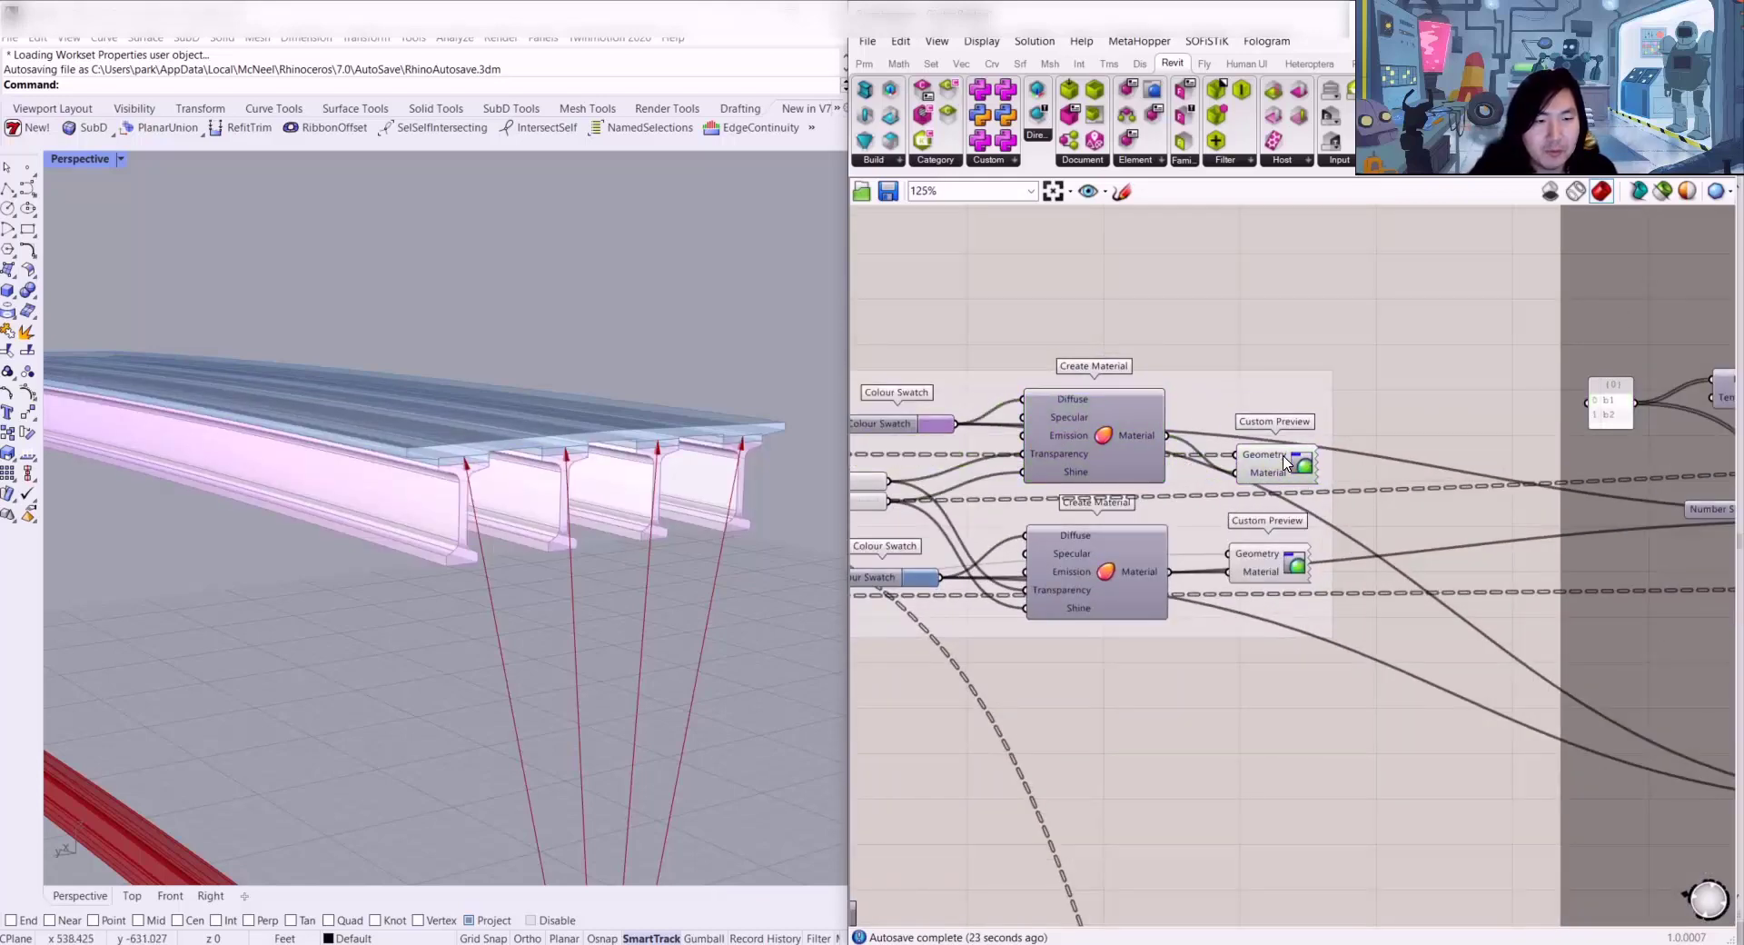
{"action": "right_click_drag", "start_coordinate": [583, 471], "coordinate": [635, 463]}
{"action": "scroll", "coordinate": [518, 483], "scroll_direction": "up", "scroll_amount": 7}
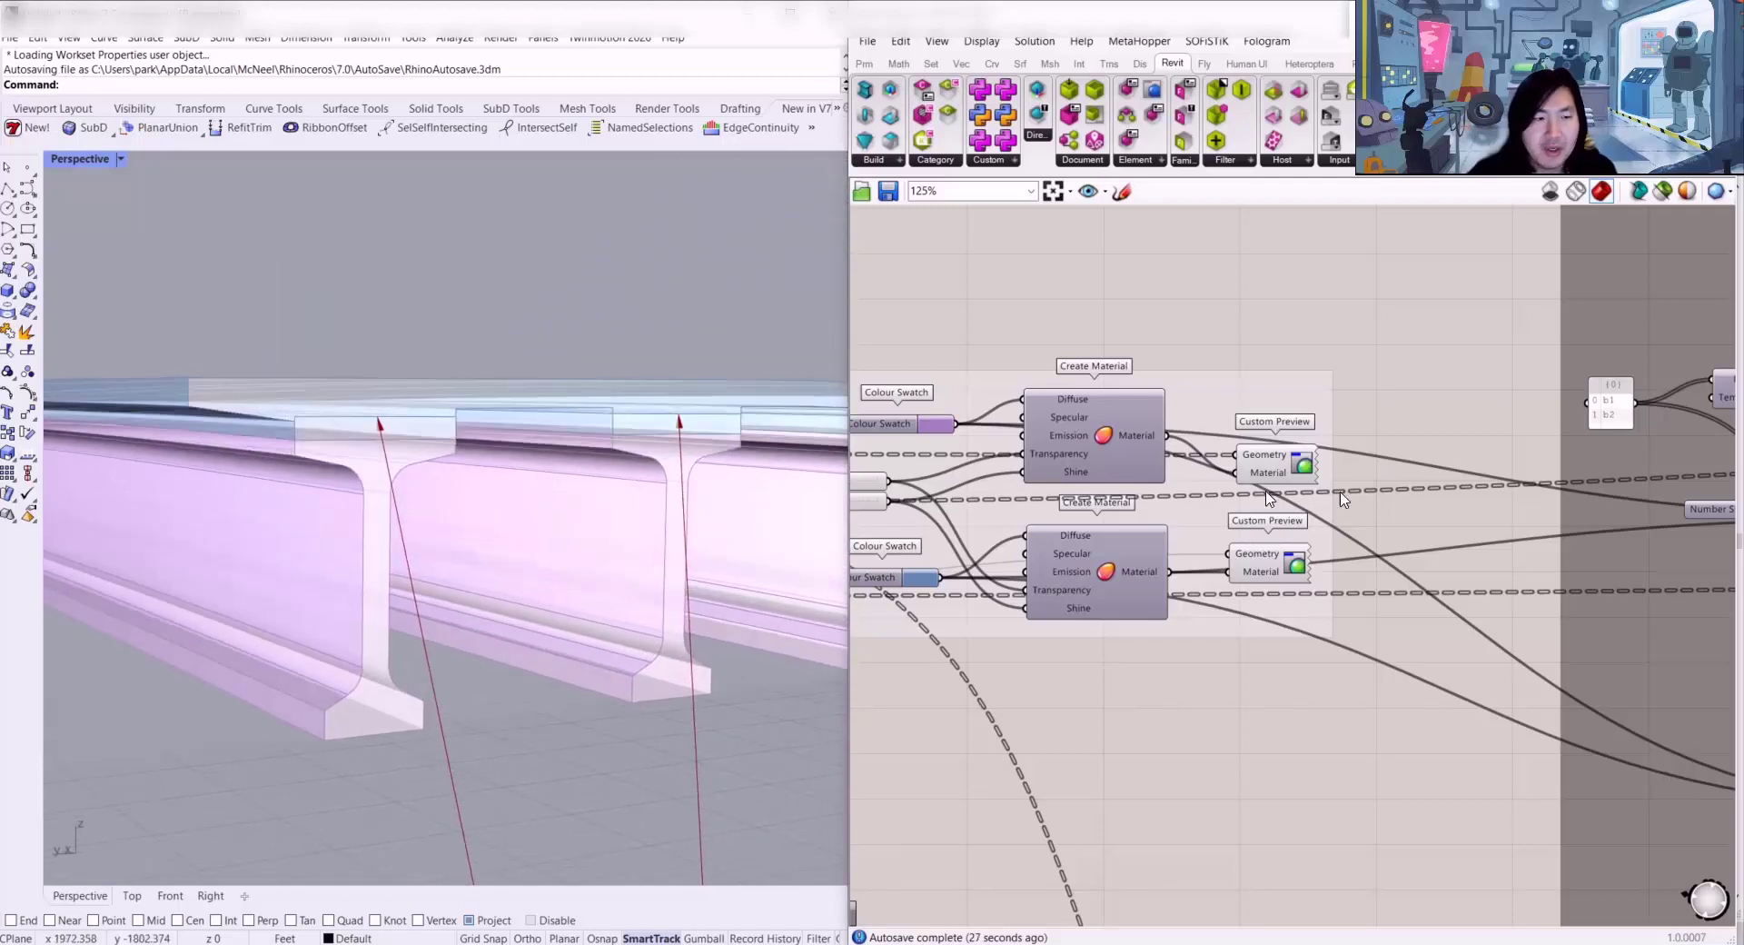
Step: Examine how the preview materials feed Create_Revit_Materials, and read the name panel connected to Create Material
{"action": "right_click_drag", "start_coordinate": [1397, 465], "coordinate": [1244, 521]}
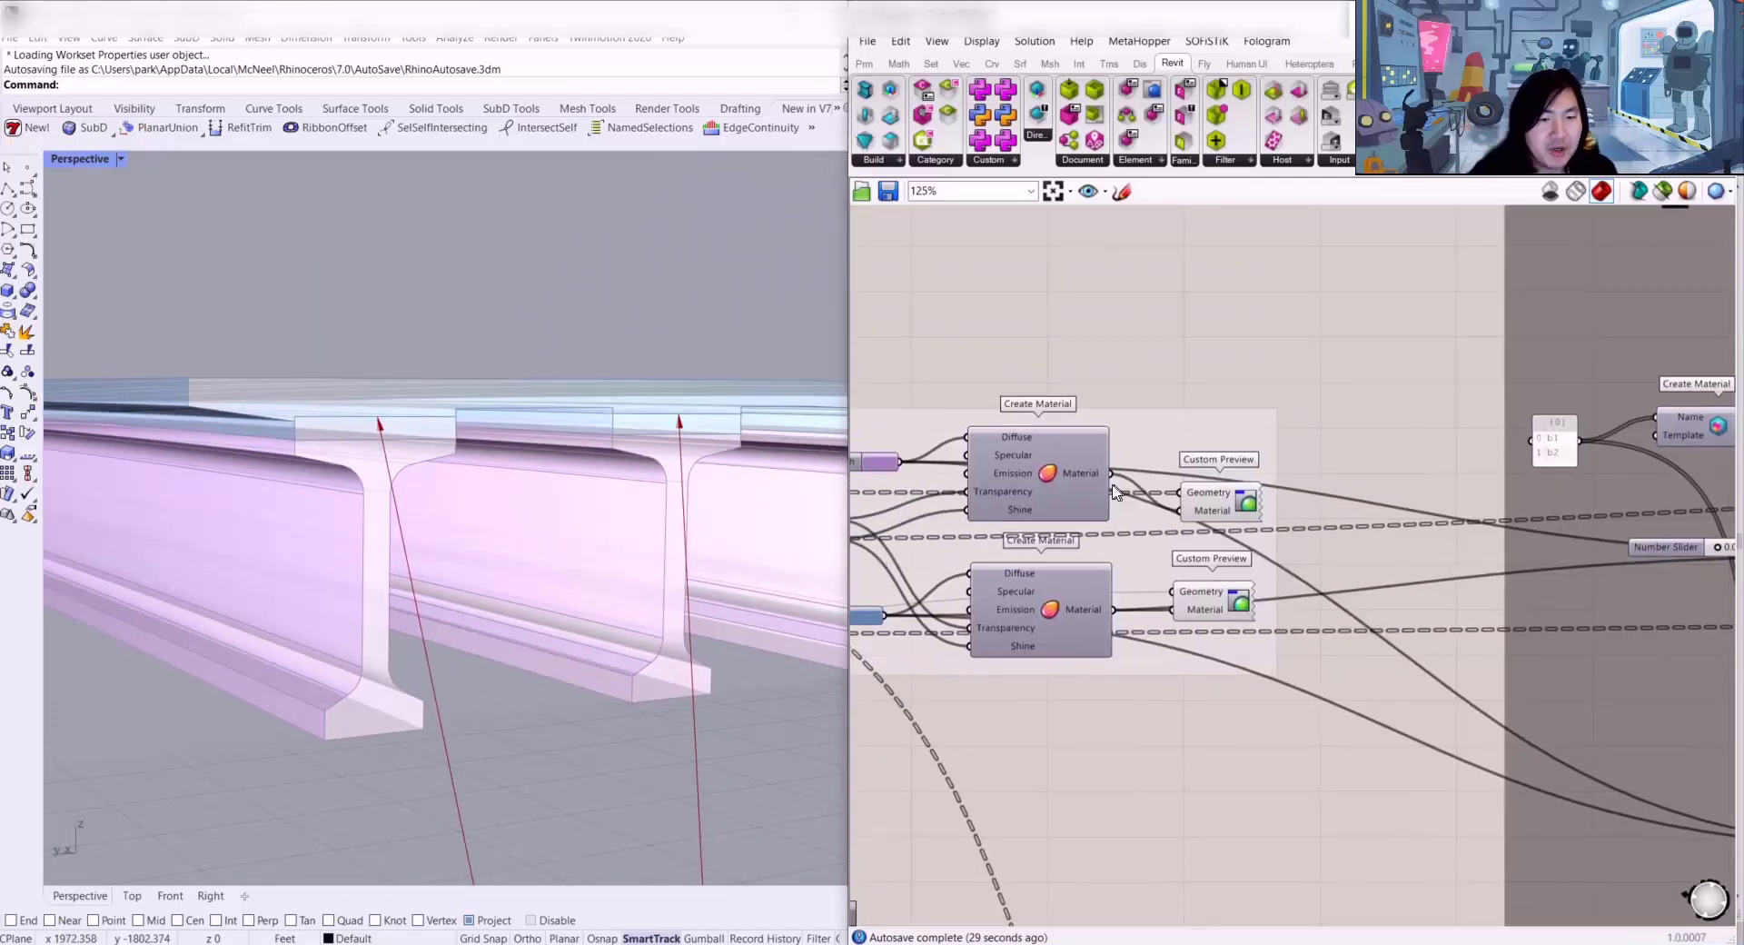
{"action": "scroll", "coordinate": [1466, 504], "scroll_direction": "down", "scroll_amount": 2}
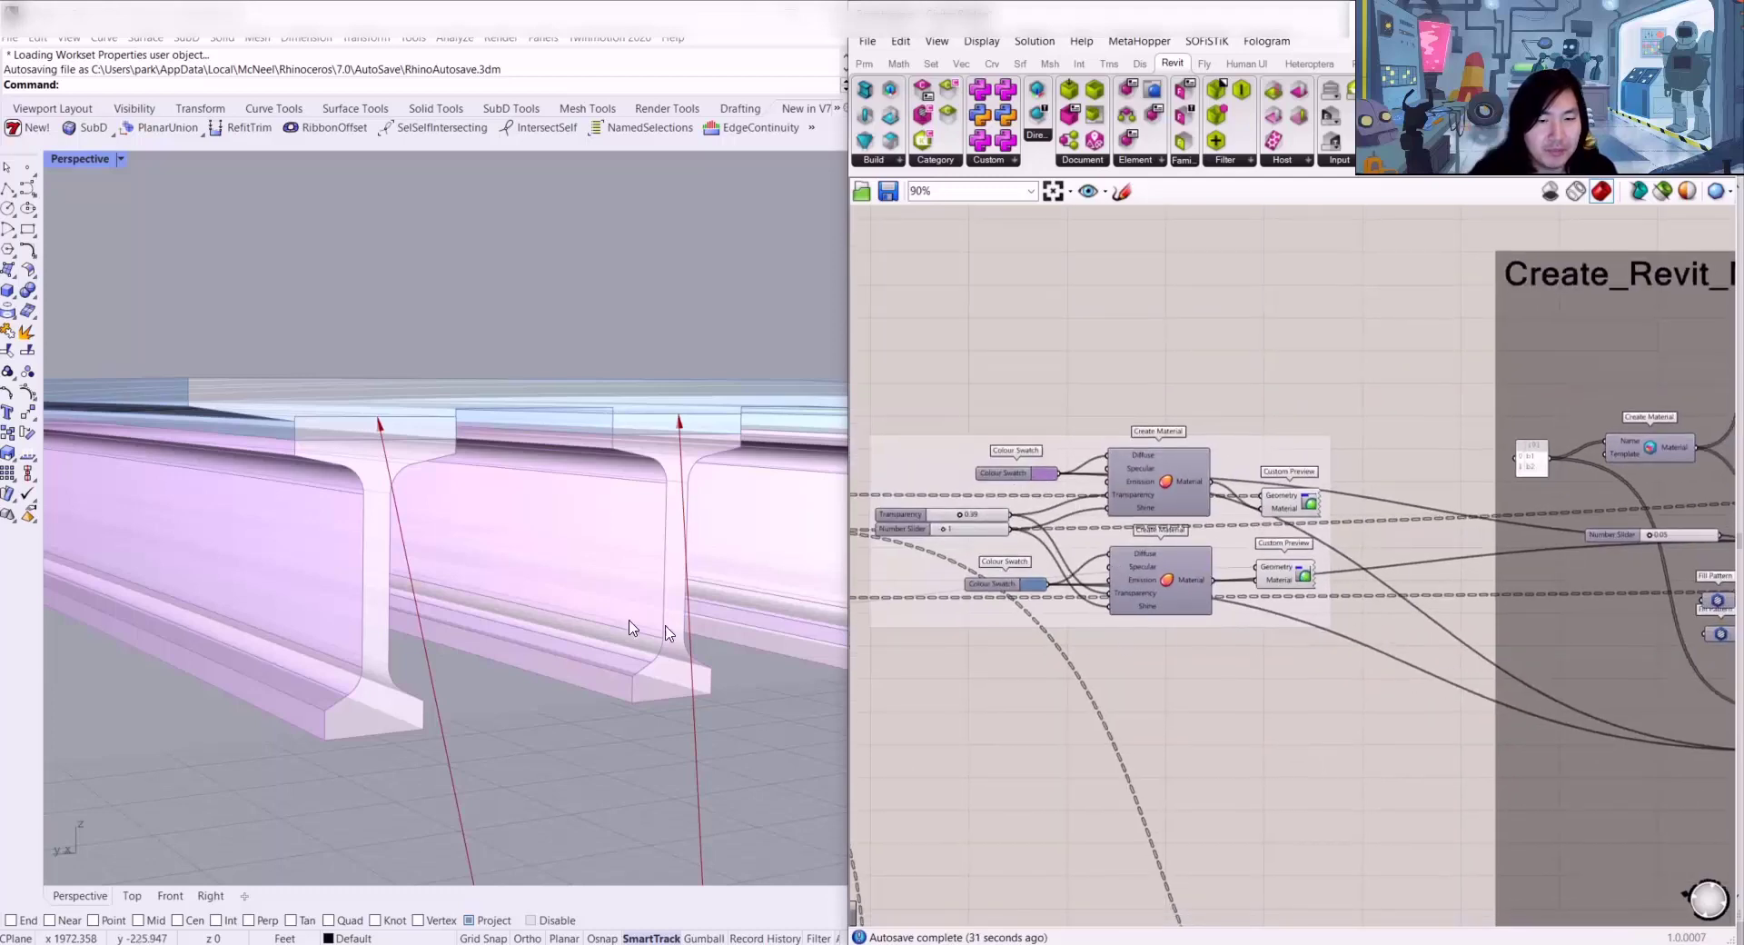
{"action": "right_click_drag", "start_coordinate": [1475, 481], "coordinate": [904, 438]}
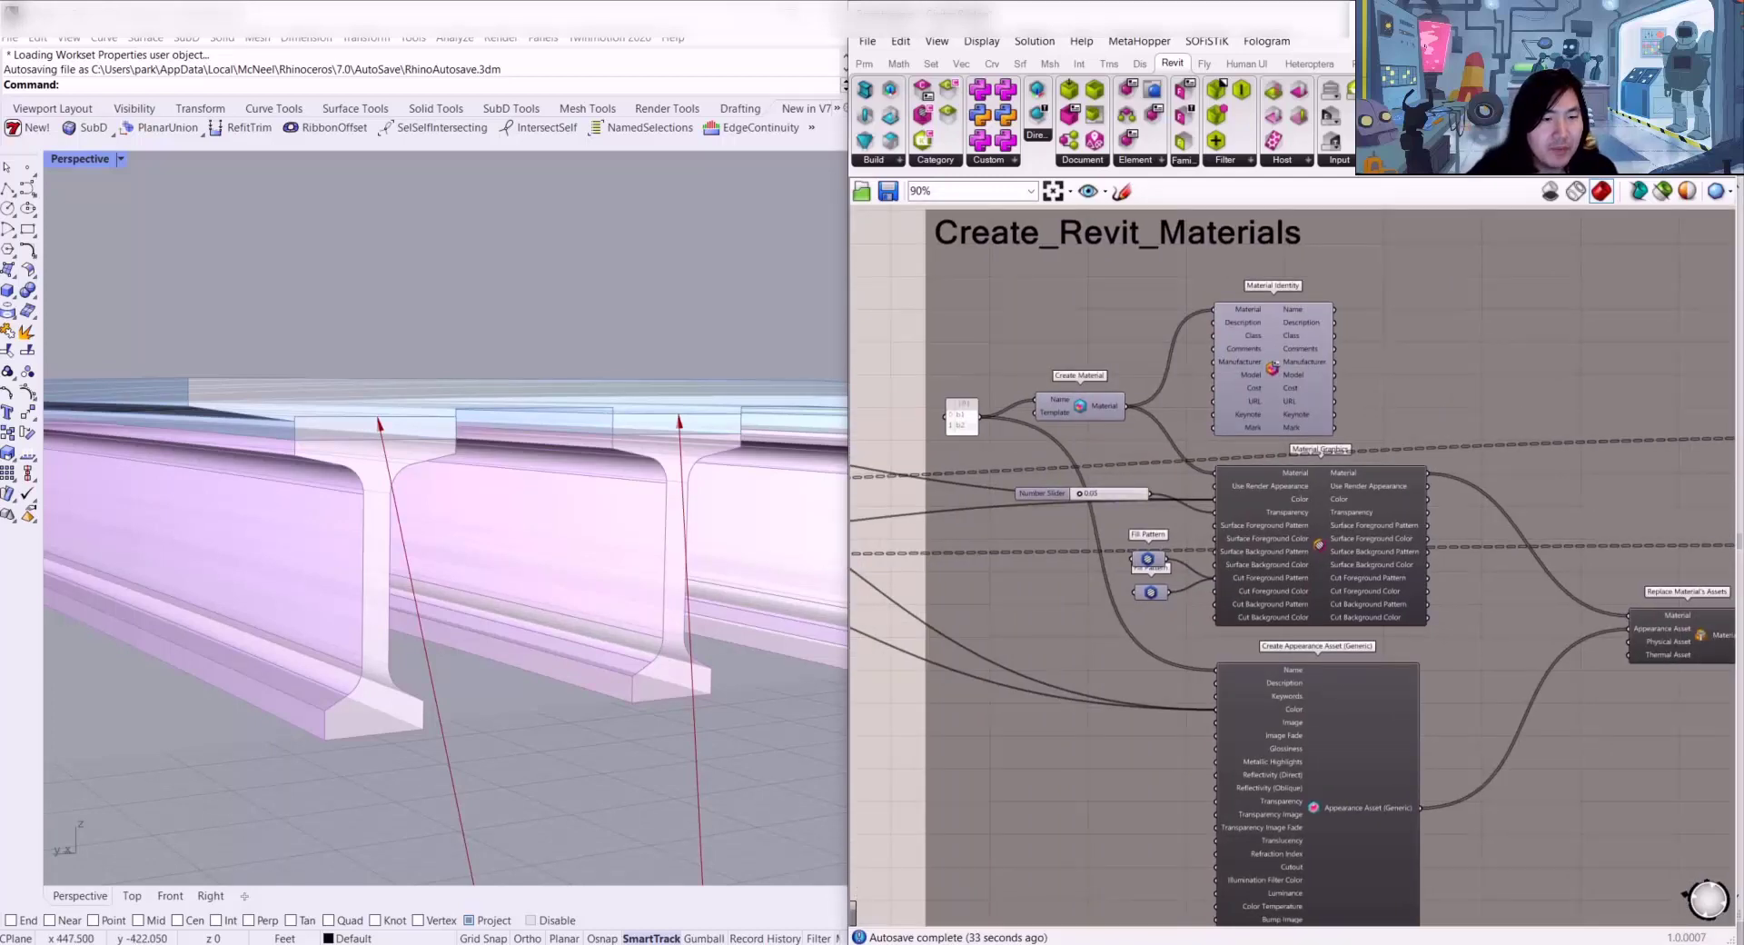
{"action": "scroll", "coordinate": [1060, 401], "scroll_direction": "up", "scroll_amount": 5}
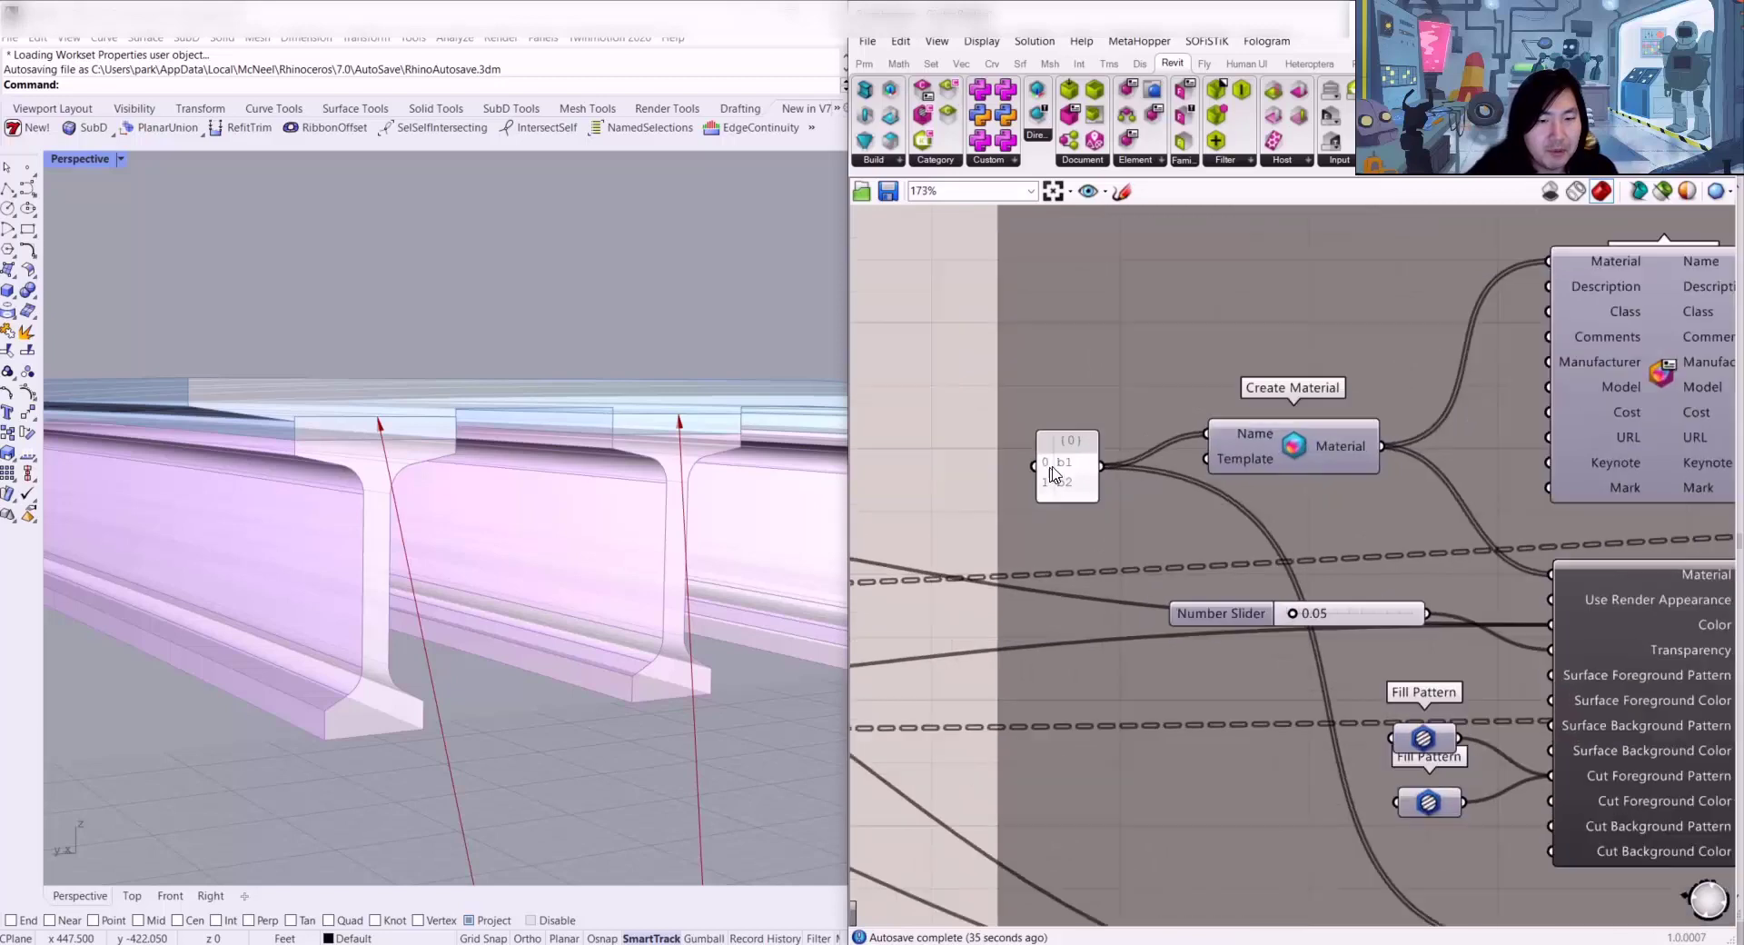
Step: Move the material name panel slightly closer to Create Material and examine the Material Identity component it leads to
{"action": "left_click", "coordinate": [1110, 450]}
{"action": "left_click_drag", "start_coordinate": [1110, 449], "coordinate": [1084, 502]}
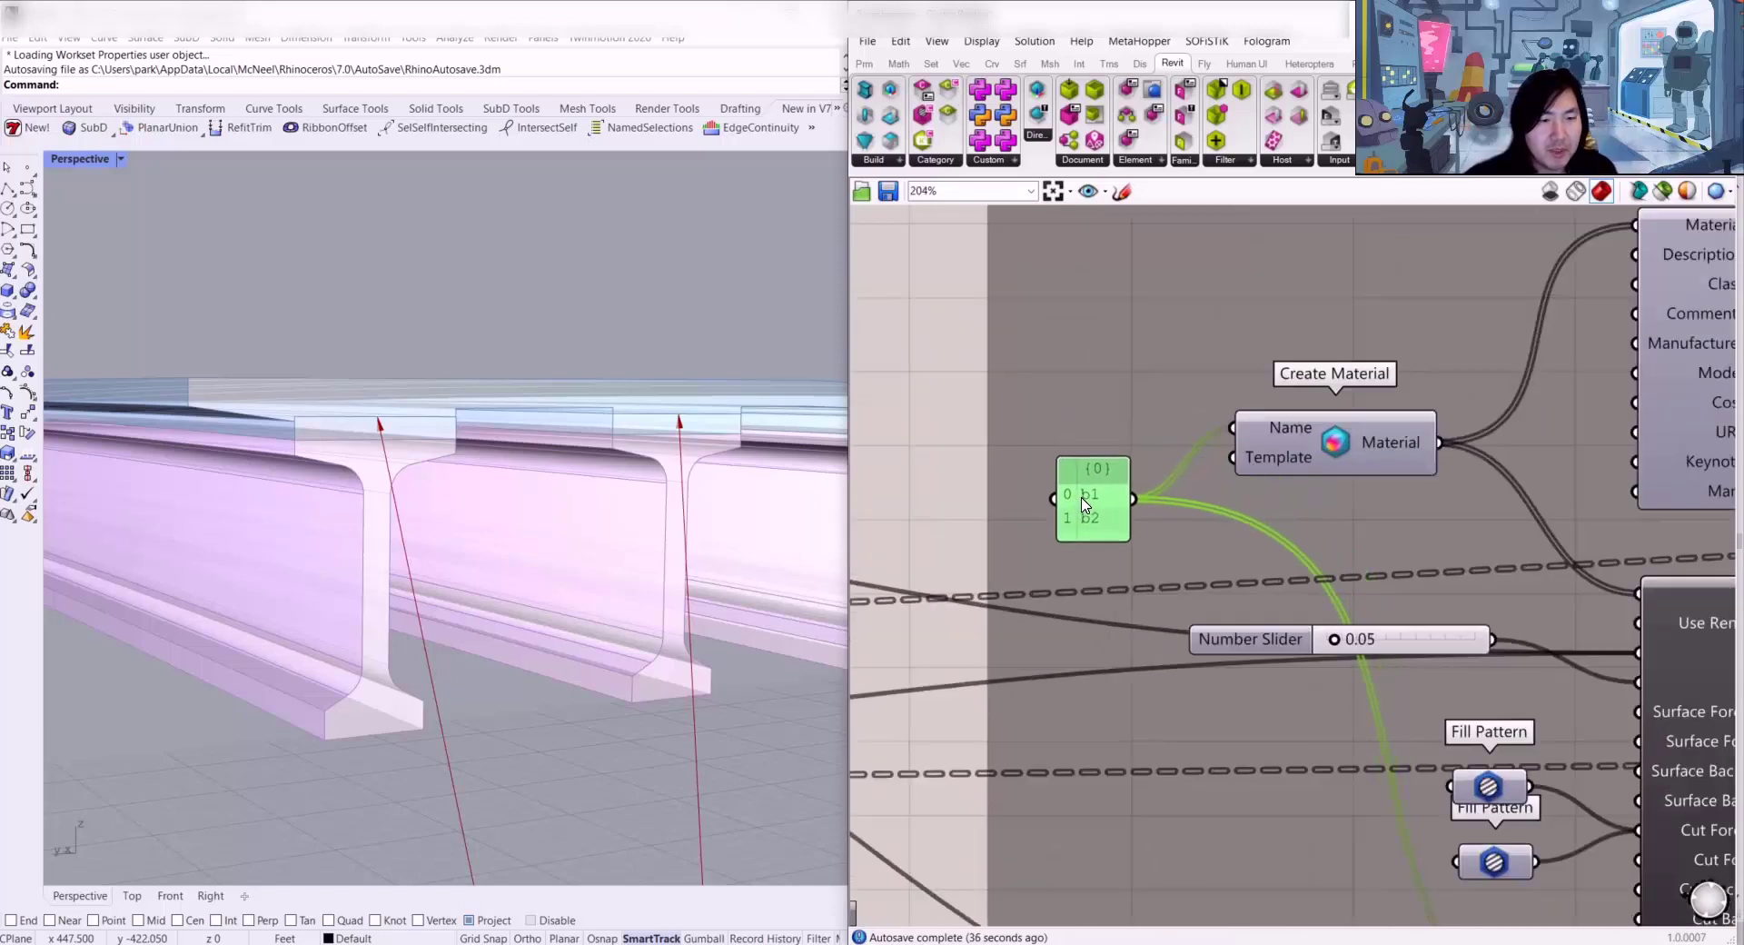
{"action": "left_click", "coordinate": [1324, 466]}
{"action": "right_click_drag", "start_coordinate": [1432, 472], "coordinate": [1097, 519]}
{"action": "left_click", "coordinate": [1431, 461]}
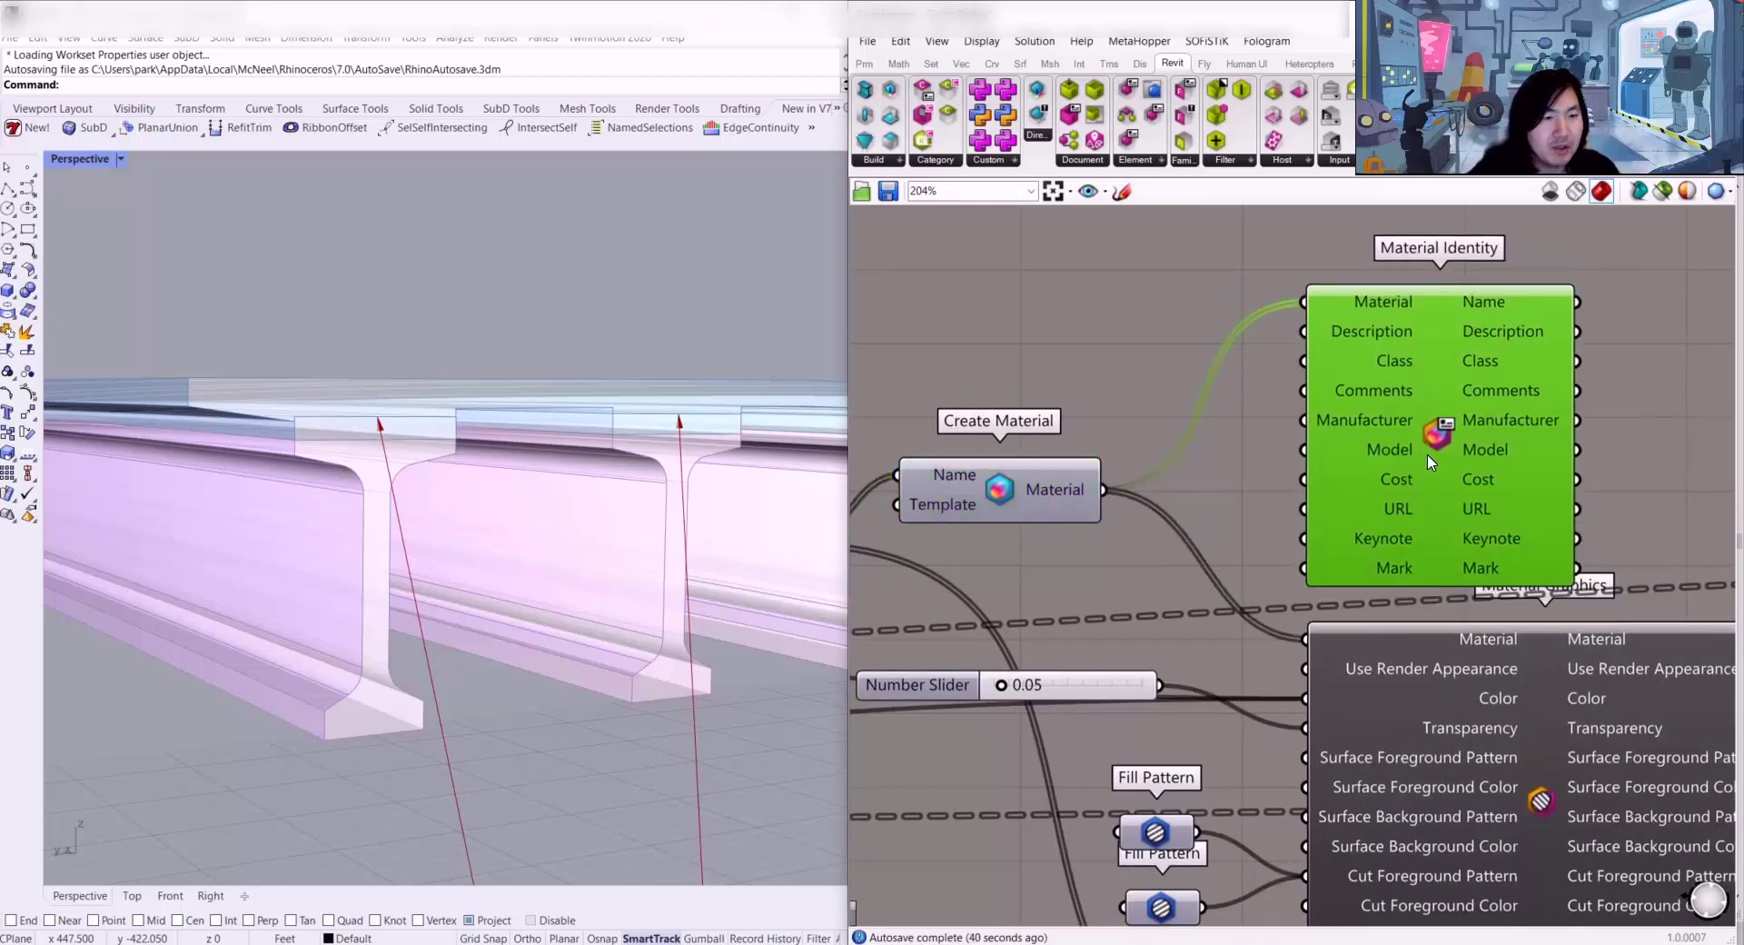
{"action": "scroll", "coordinate": [1431, 461], "scroll_direction": "down", "scroll_amount": 3}
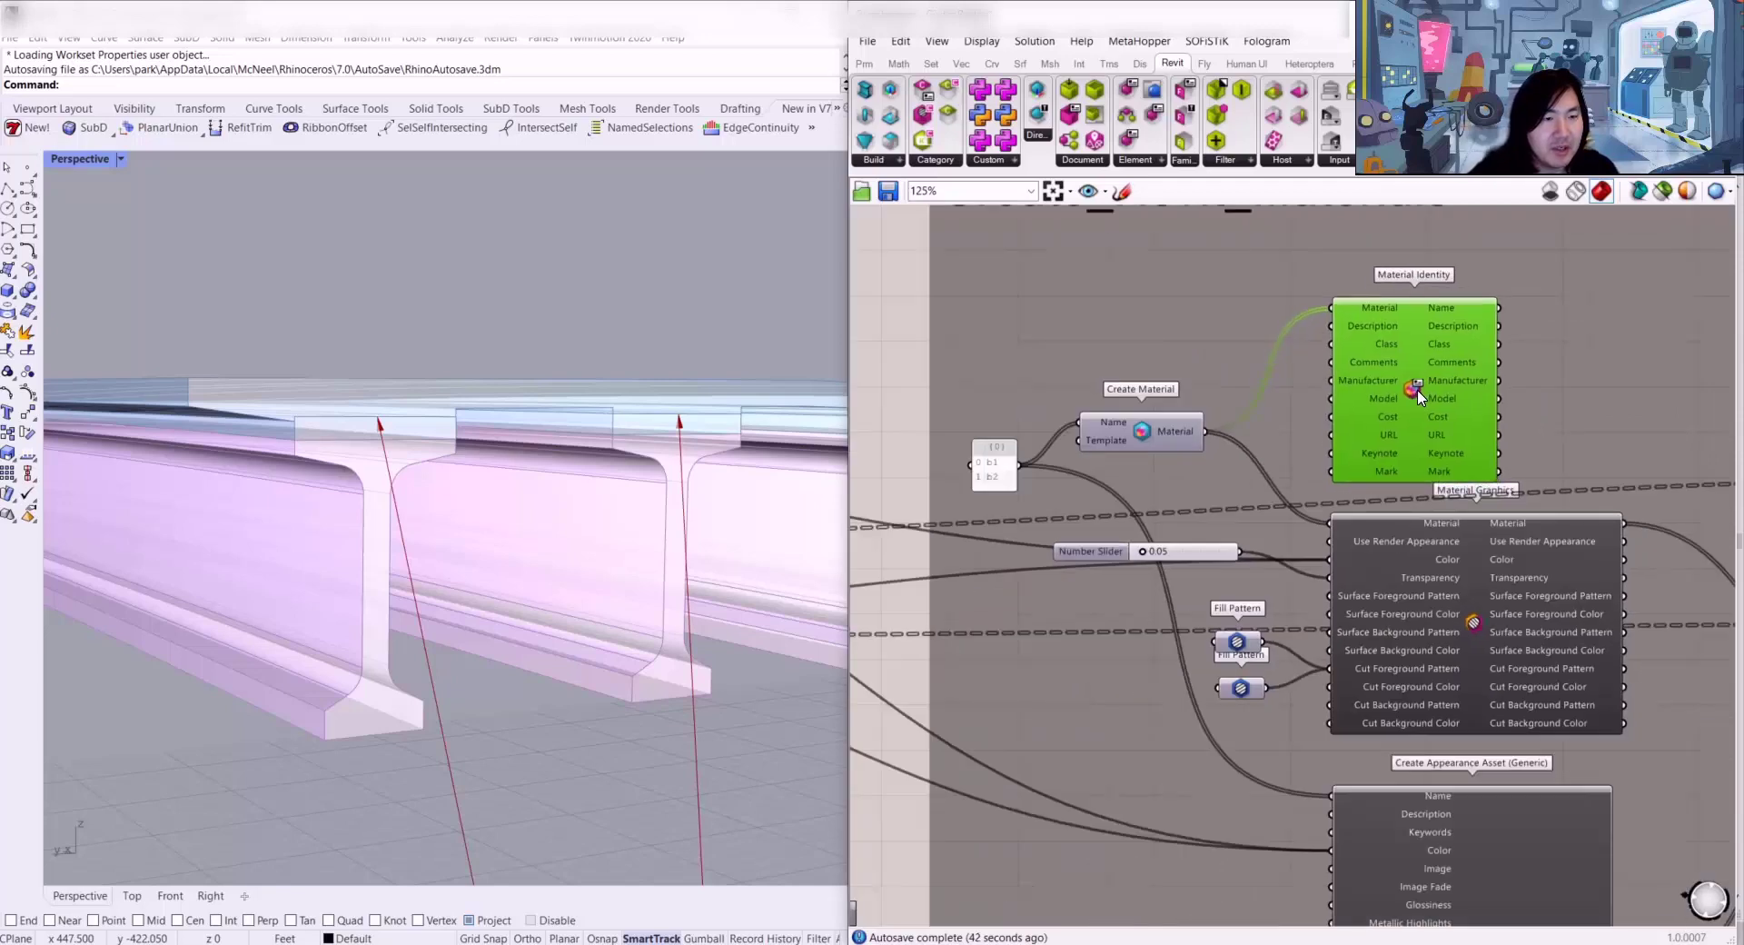
Step: Reposition Material Identity slightly and move the Number Slider closer to the Material Graphics component
{"action": "left_click_drag", "start_coordinate": [1417, 389], "coordinate": [1407, 389]}
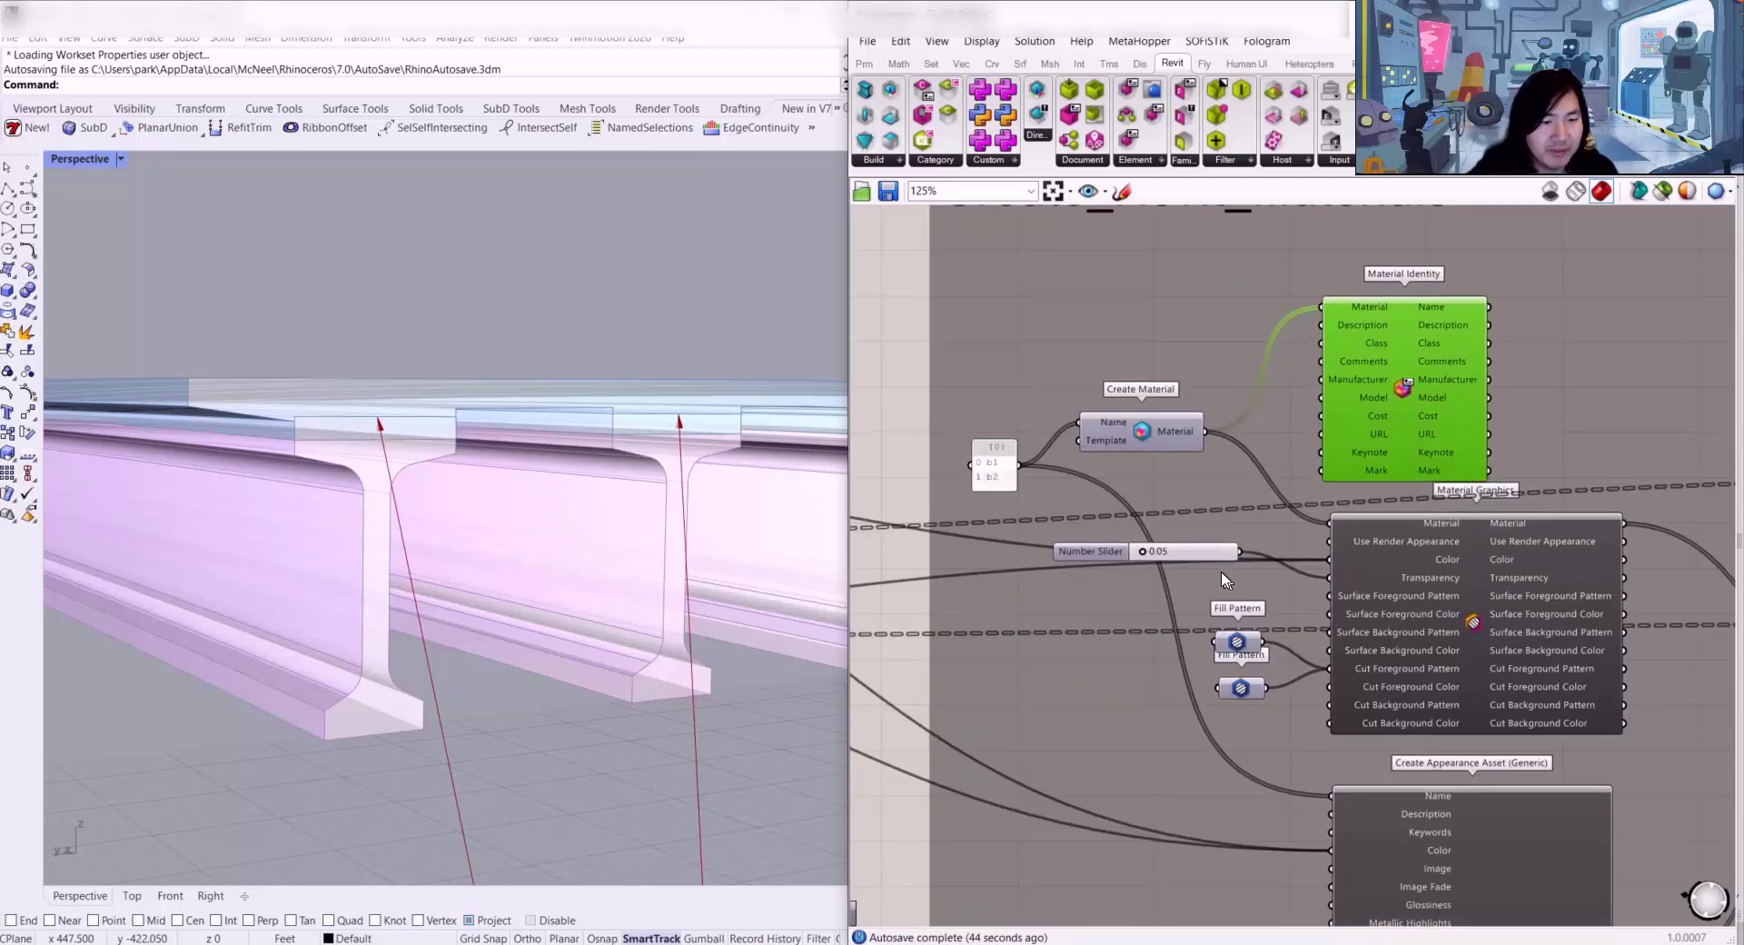
{"action": "left_click_drag", "start_coordinate": [1214, 549], "coordinate": [1252, 556]}
{"action": "left_click_drag", "start_coordinate": [1383, 347], "coordinate": [1386, 358]}
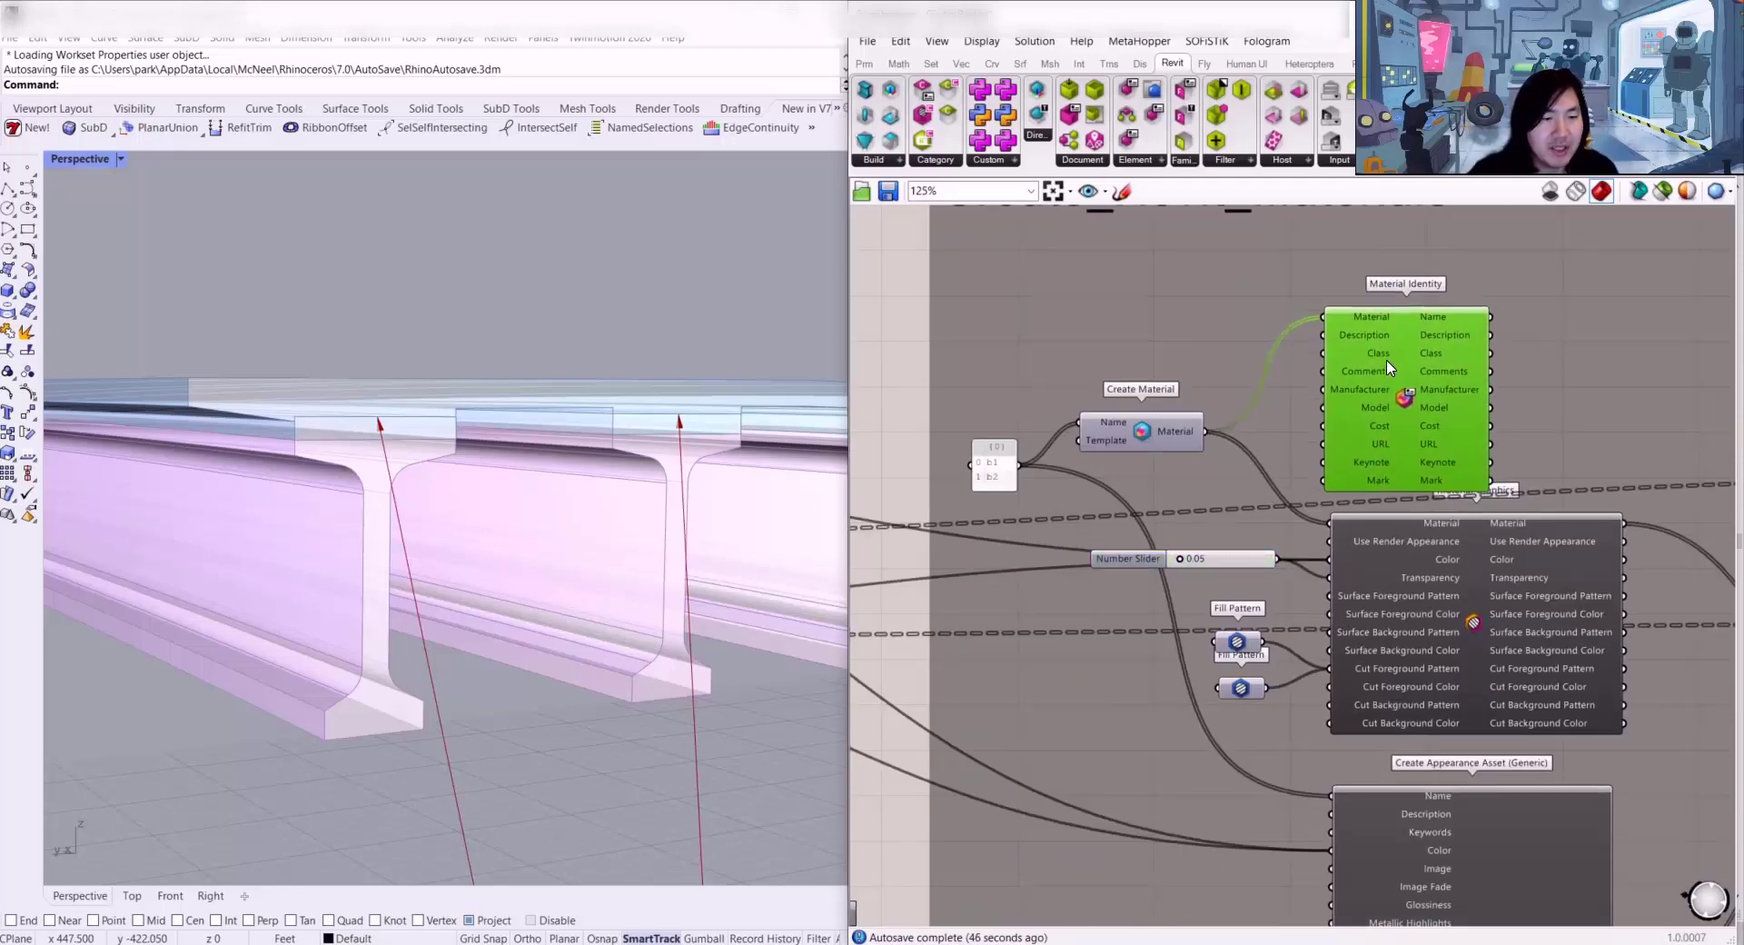
Step: Move Material Graphics slightly down, clear of Material Identity, and spread the two Fill Pattern components apart
{"action": "right_click_drag", "start_coordinate": [1407, 379], "coordinate": [1295, 344]}
{"action": "scroll", "coordinate": [1258, 518], "scroll_direction": "up", "scroll_amount": 2}
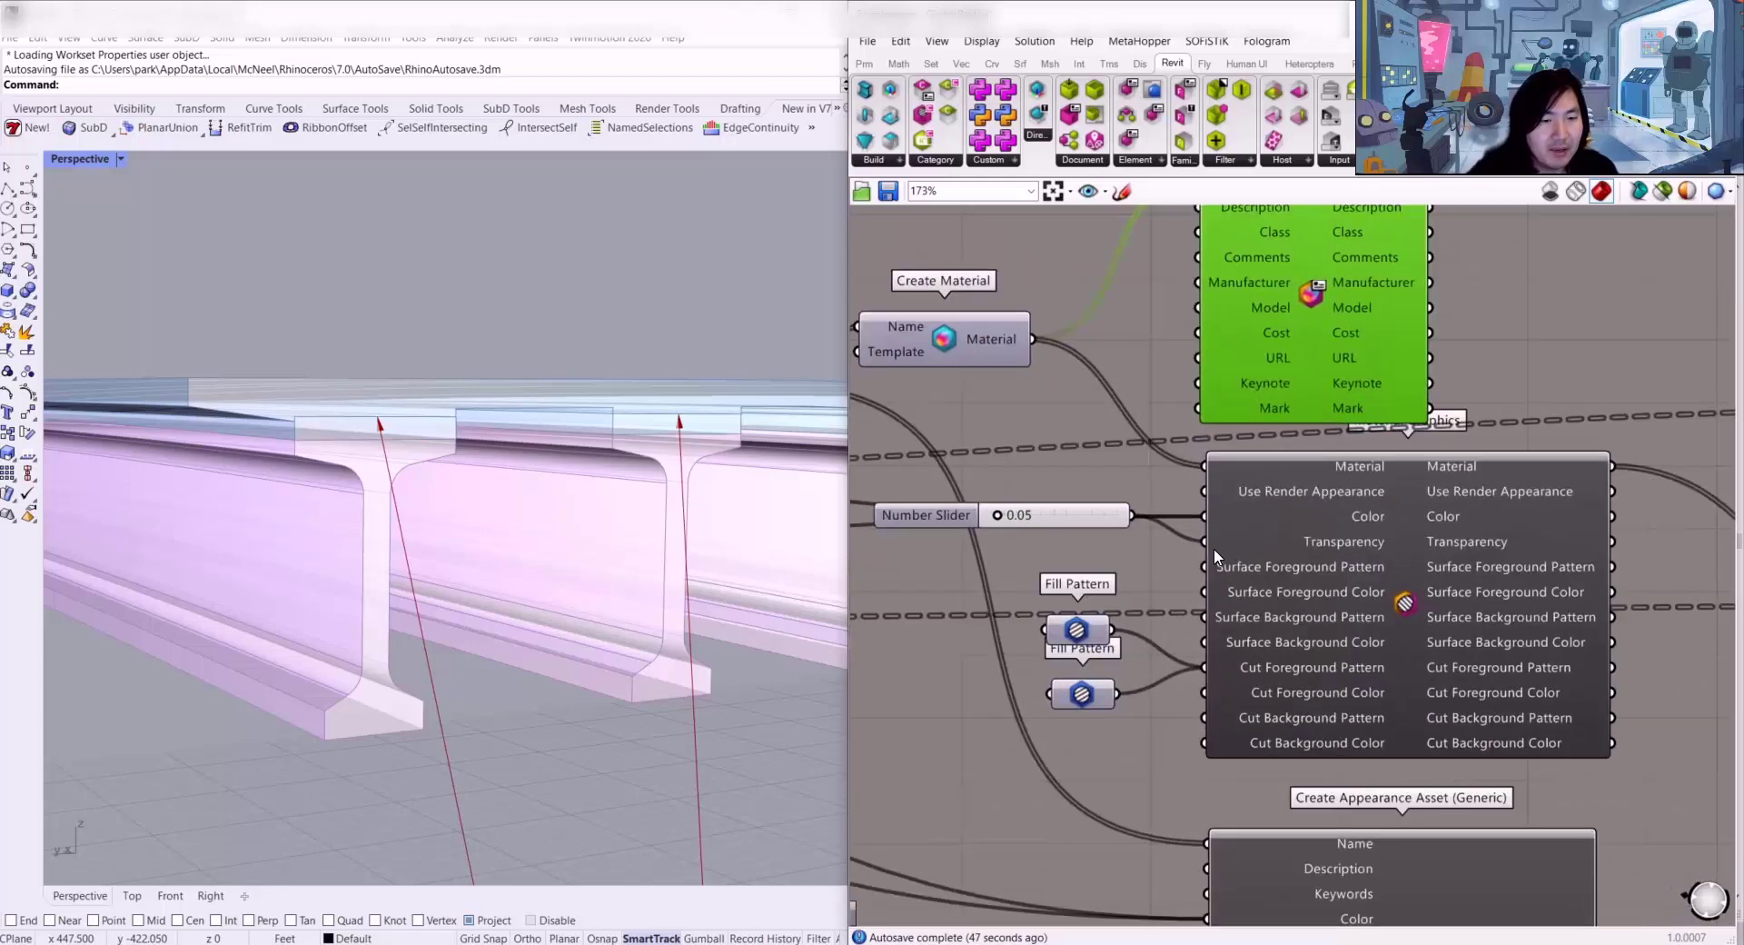
{"action": "left_click_drag", "start_coordinate": [1425, 549], "coordinate": [1417, 575]}
{"action": "right_click_drag", "start_coordinate": [1383, 542], "coordinate": [1455, 486]}
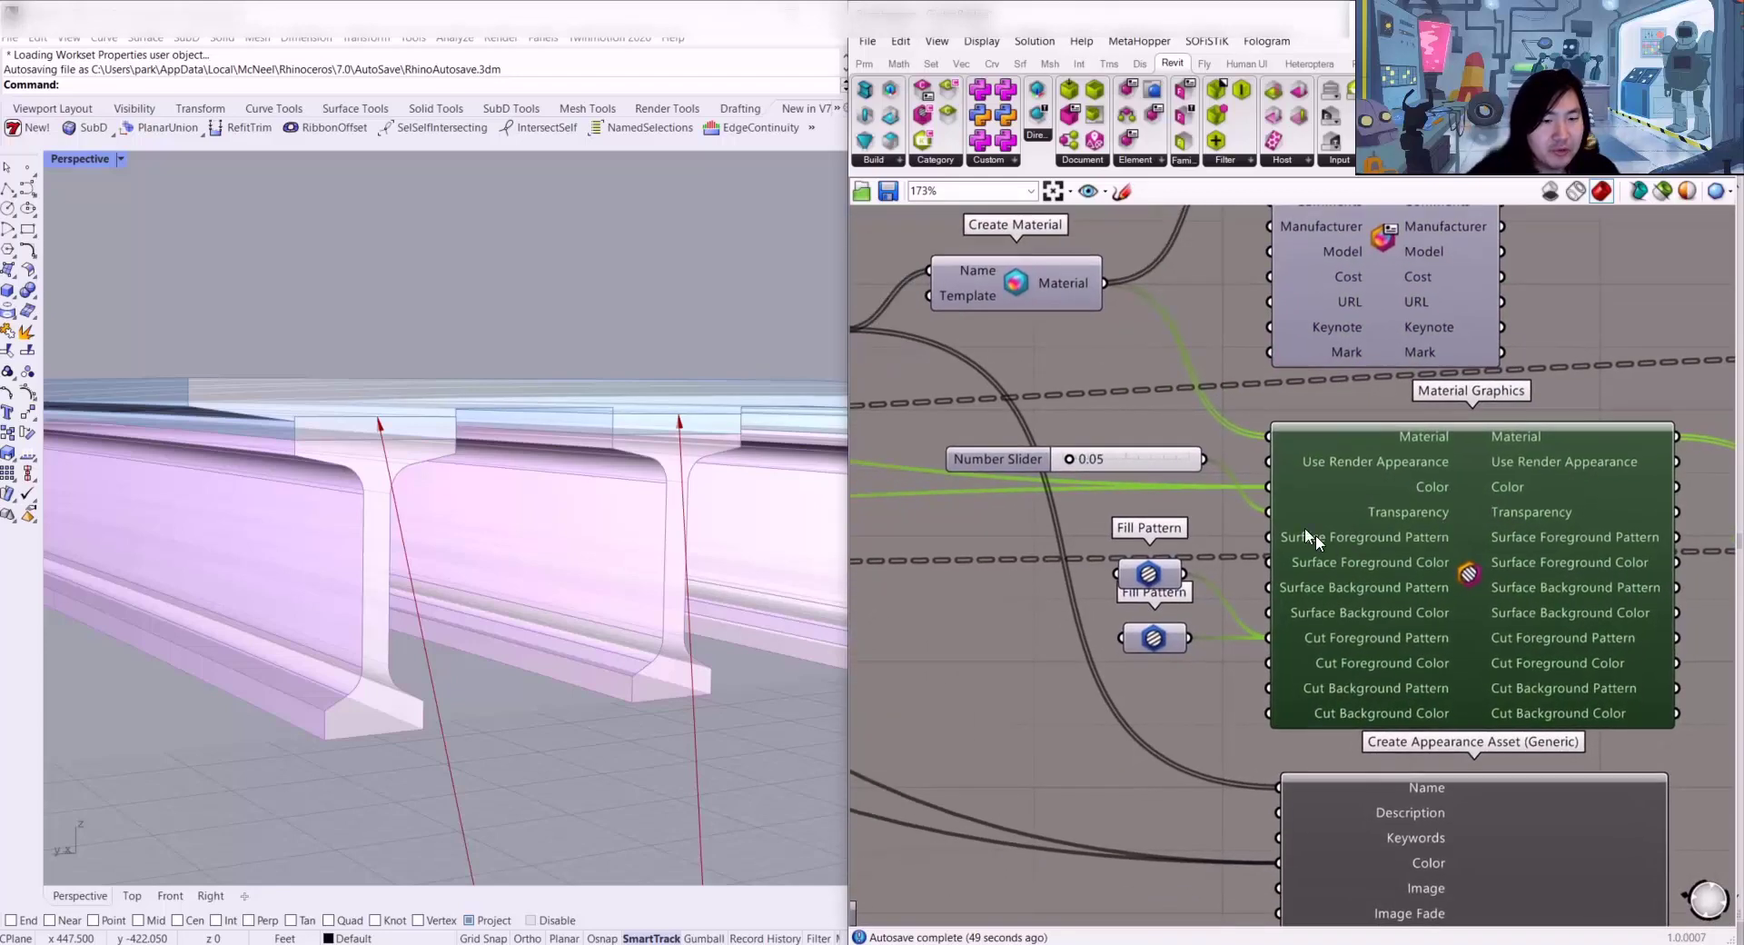
{"action": "left_click_drag", "start_coordinate": [1143, 582], "coordinate": [1146, 570]}
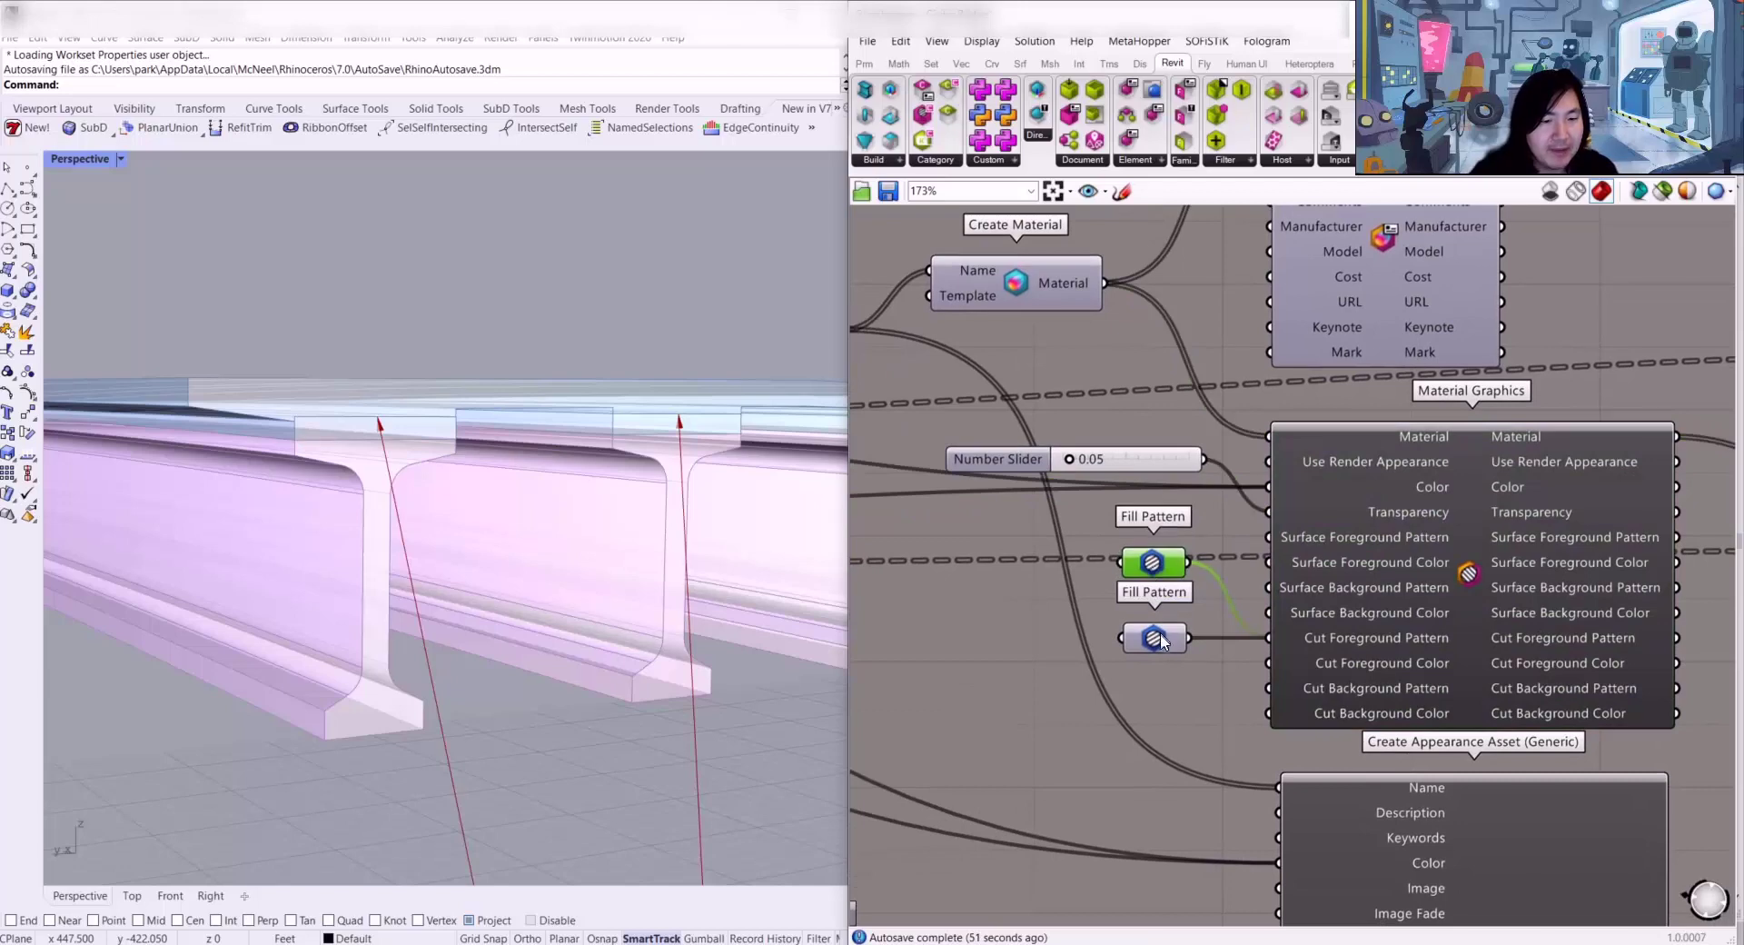
{"action": "left_click_drag", "start_coordinate": [1157, 643], "coordinate": [1153, 649]}
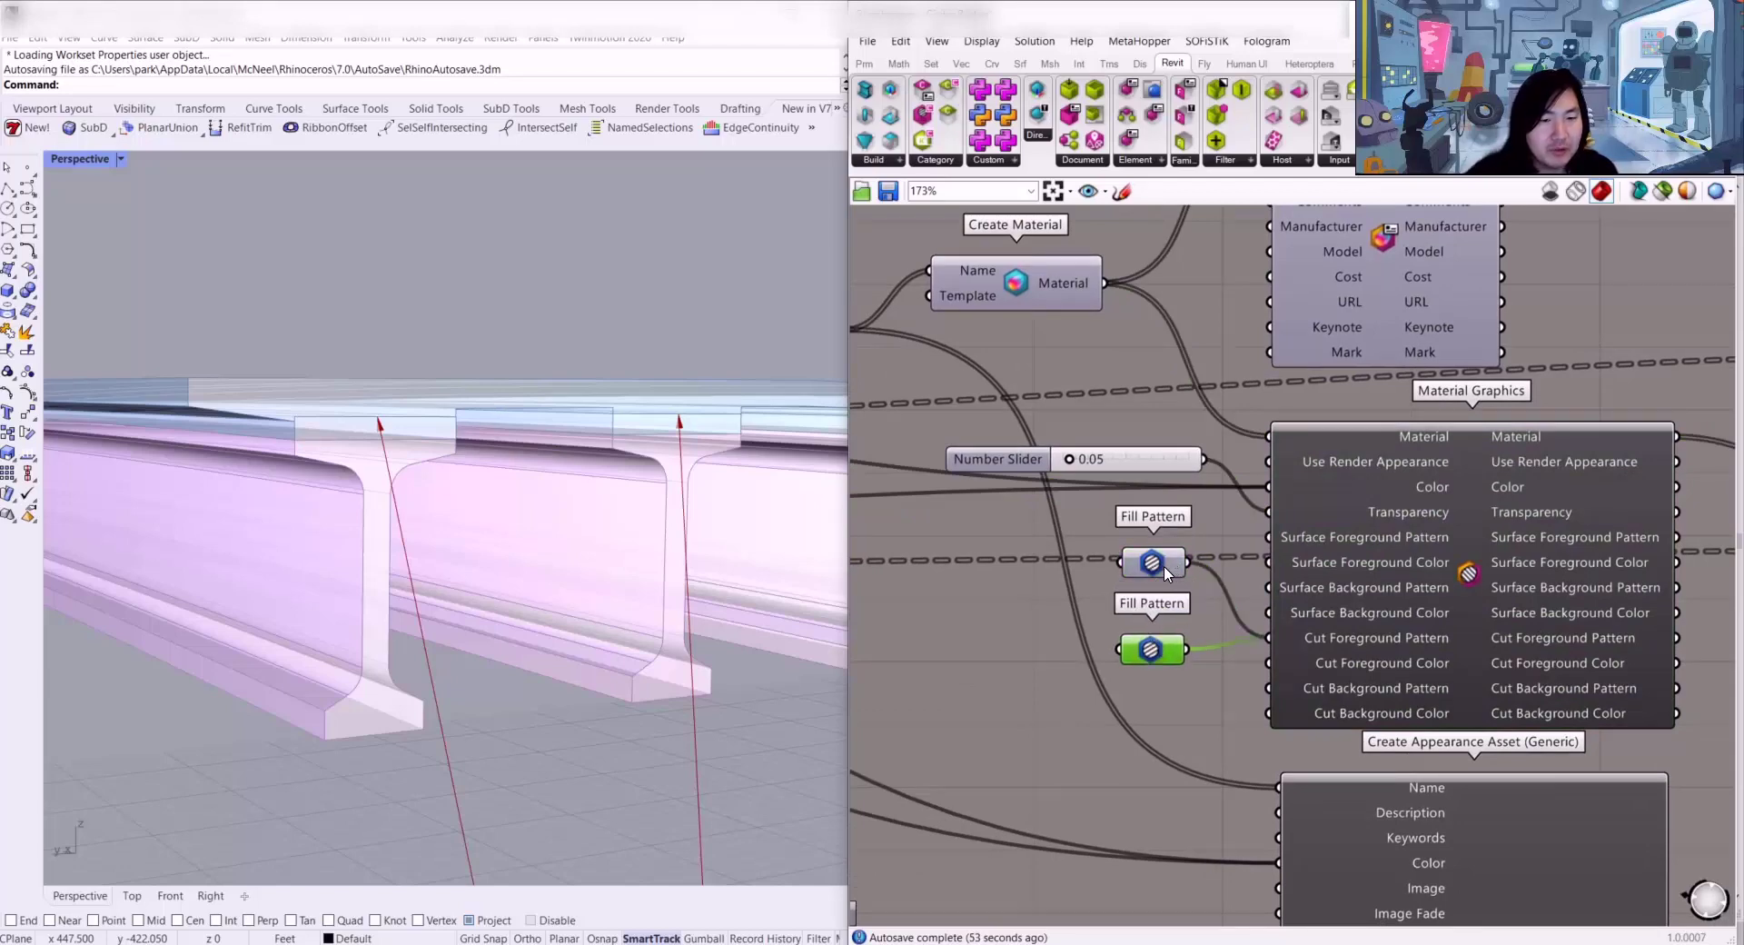
Step: Inspect which drafting pattern is chosen in each of the two Fill Pattern components
{"action": "right_click", "coordinate": [1164, 565]}
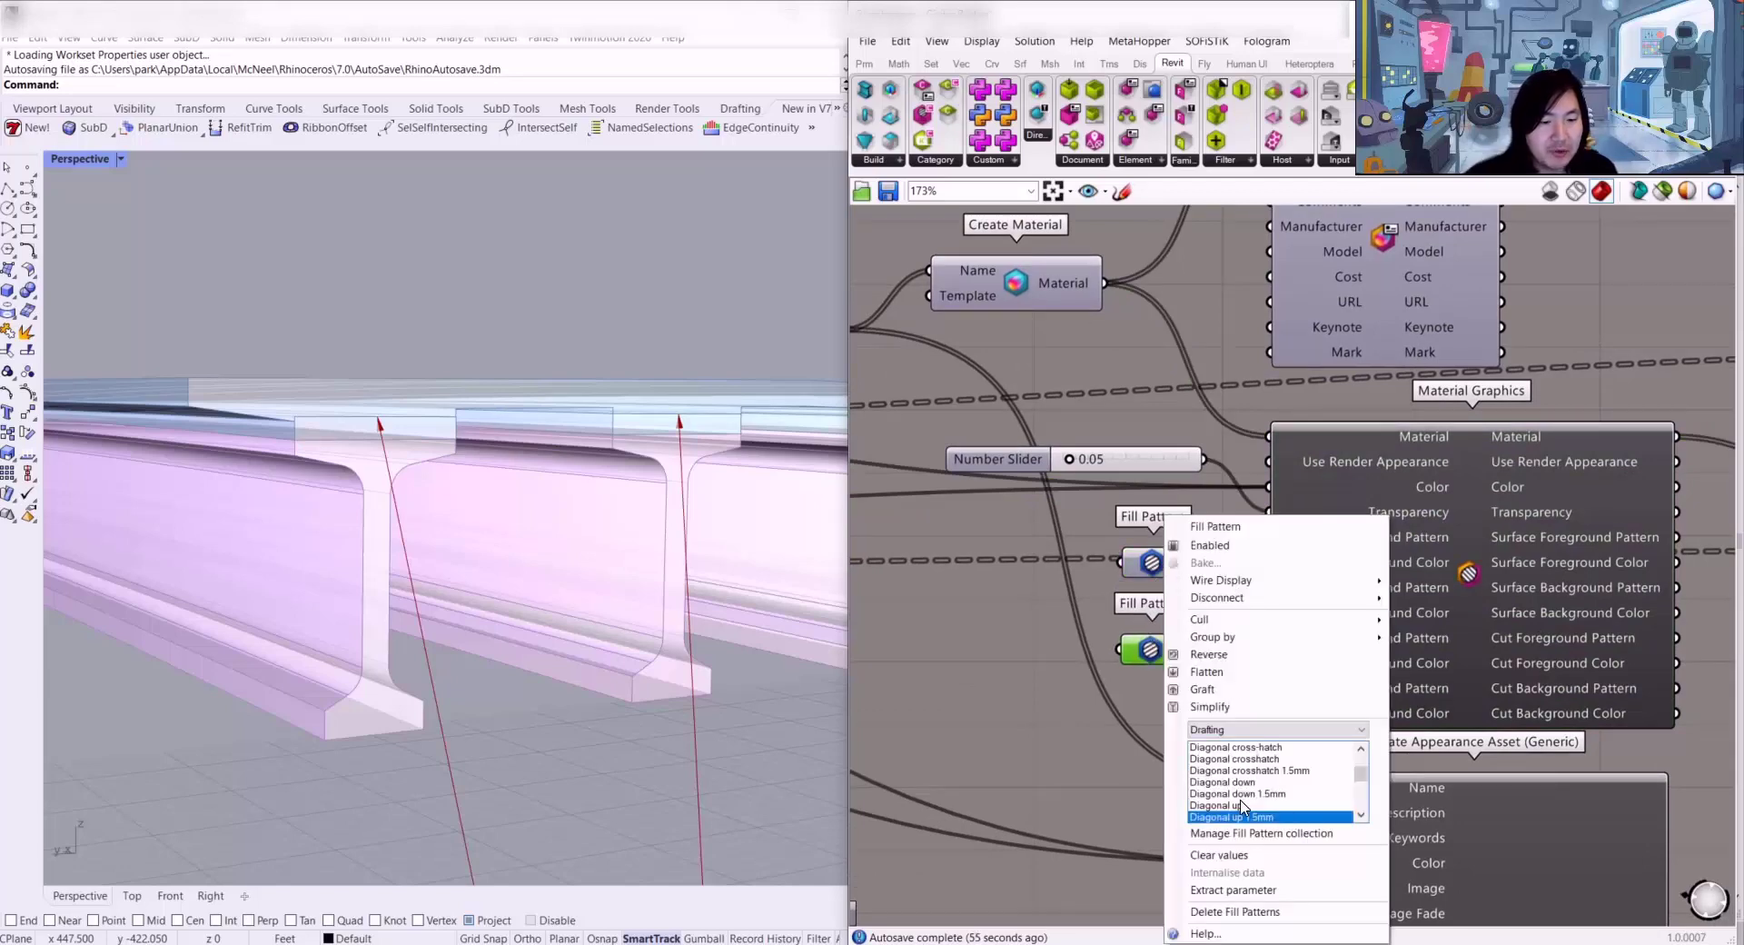
{"action": "left_click", "coordinate": [1150, 650]}
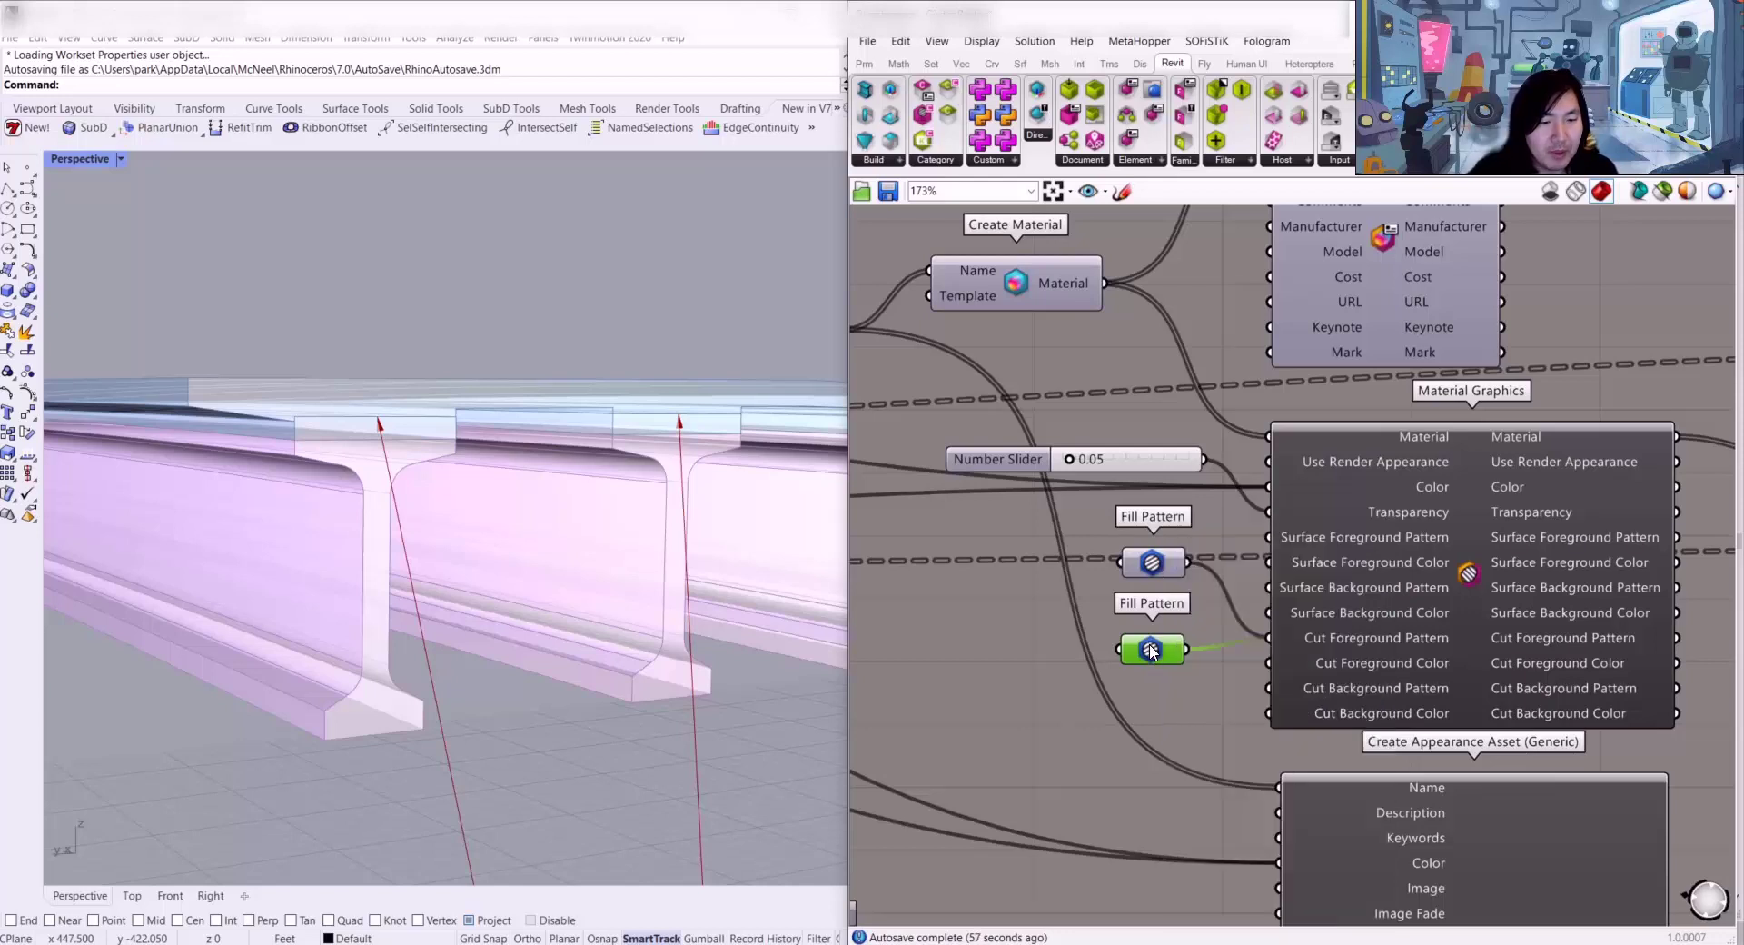
{"action": "right_click", "coordinate": [1163, 565]}
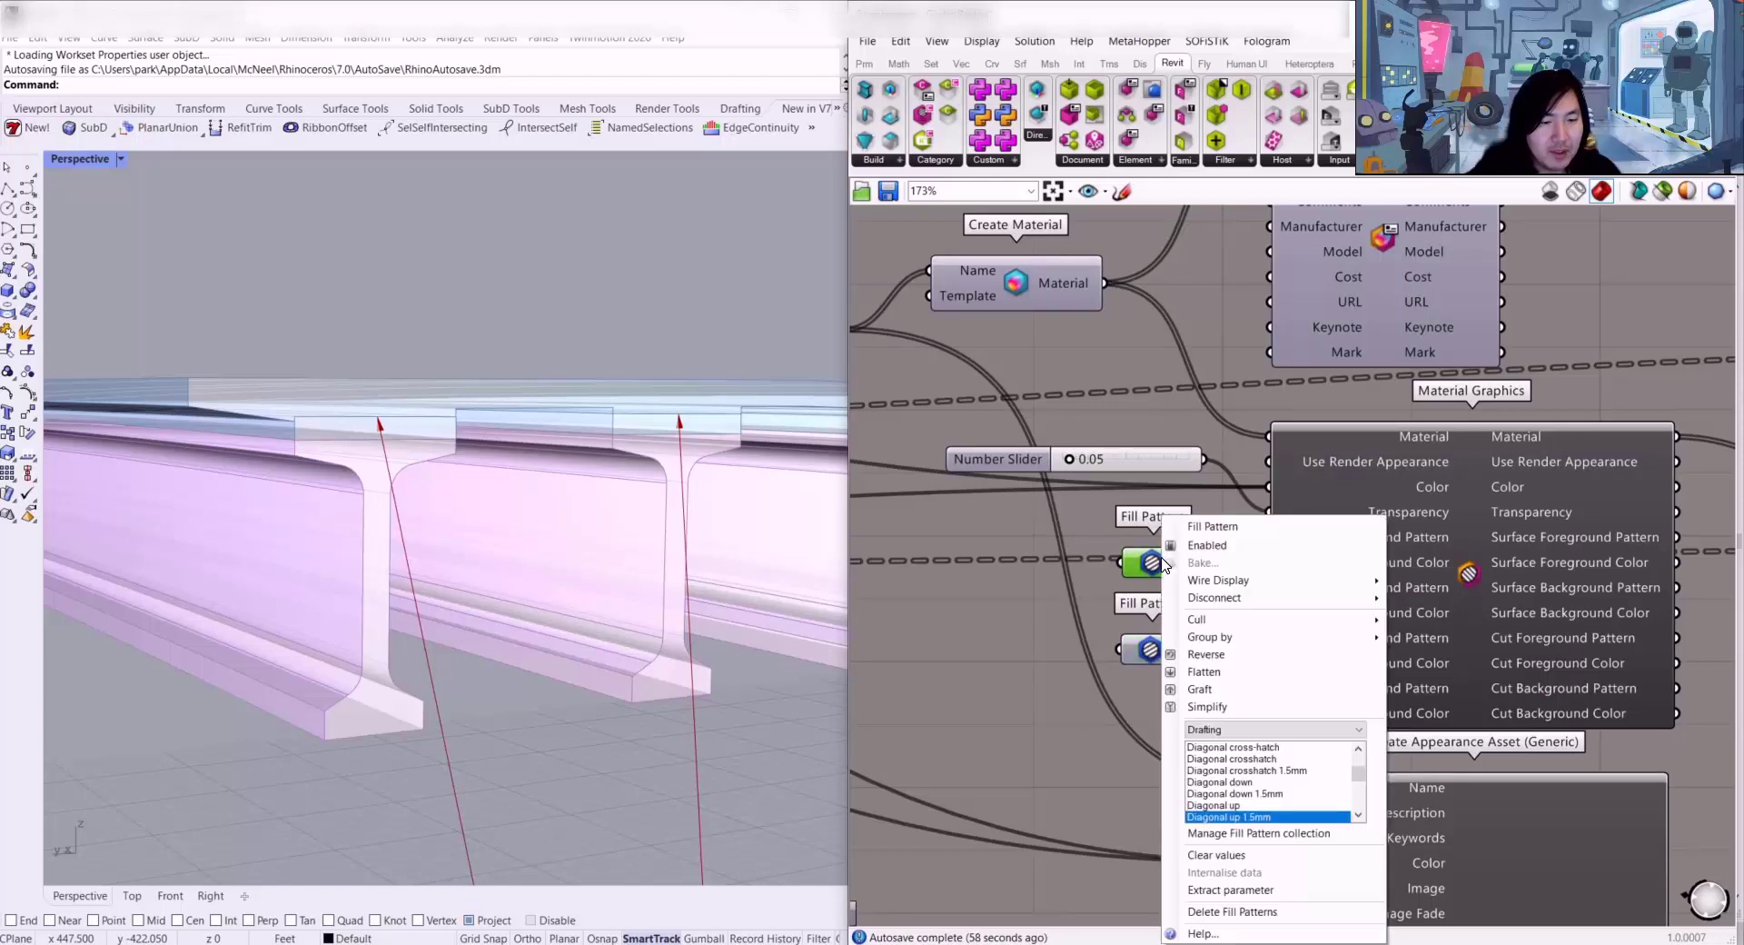
{"action": "left_click", "coordinate": [1146, 650]}
{"action": "right_click", "coordinate": [1137, 649]}
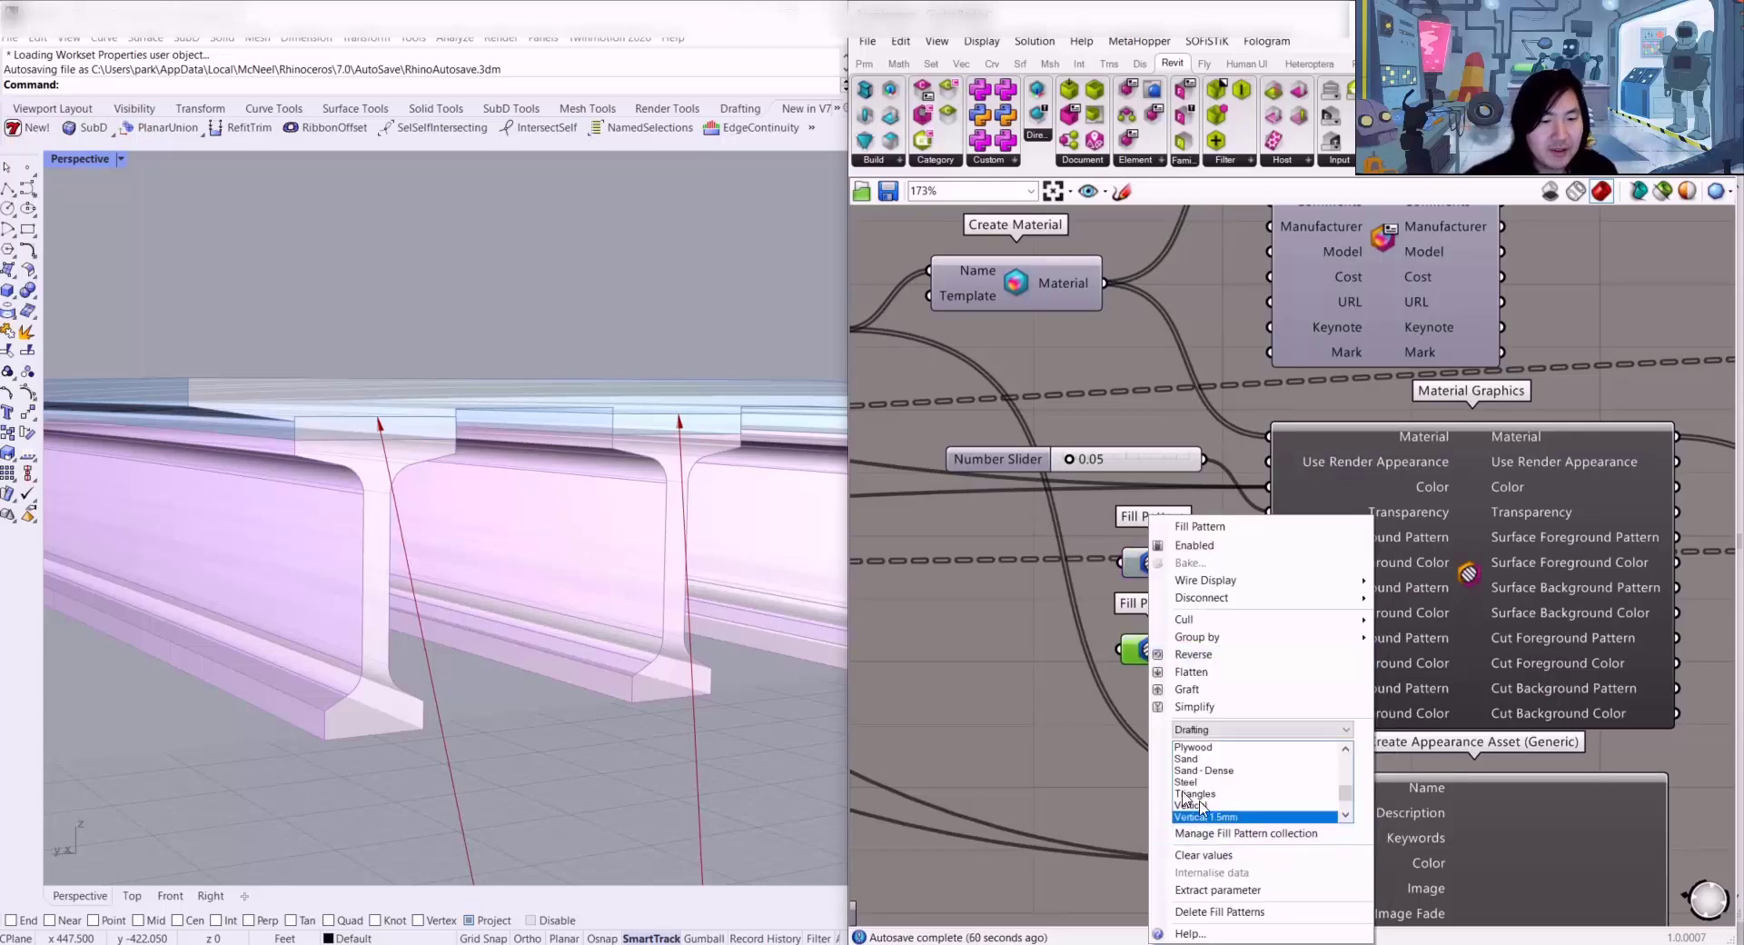
{"action": "left_click", "coordinate": [1024, 712]}
Step: Examine the Material Graphics inputs, including the value supplied to Transparency, alongside the coloured girders in the model view
{"action": "scroll", "coordinate": [1299, 572], "scroll_direction": "down", "scroll_amount": 4}
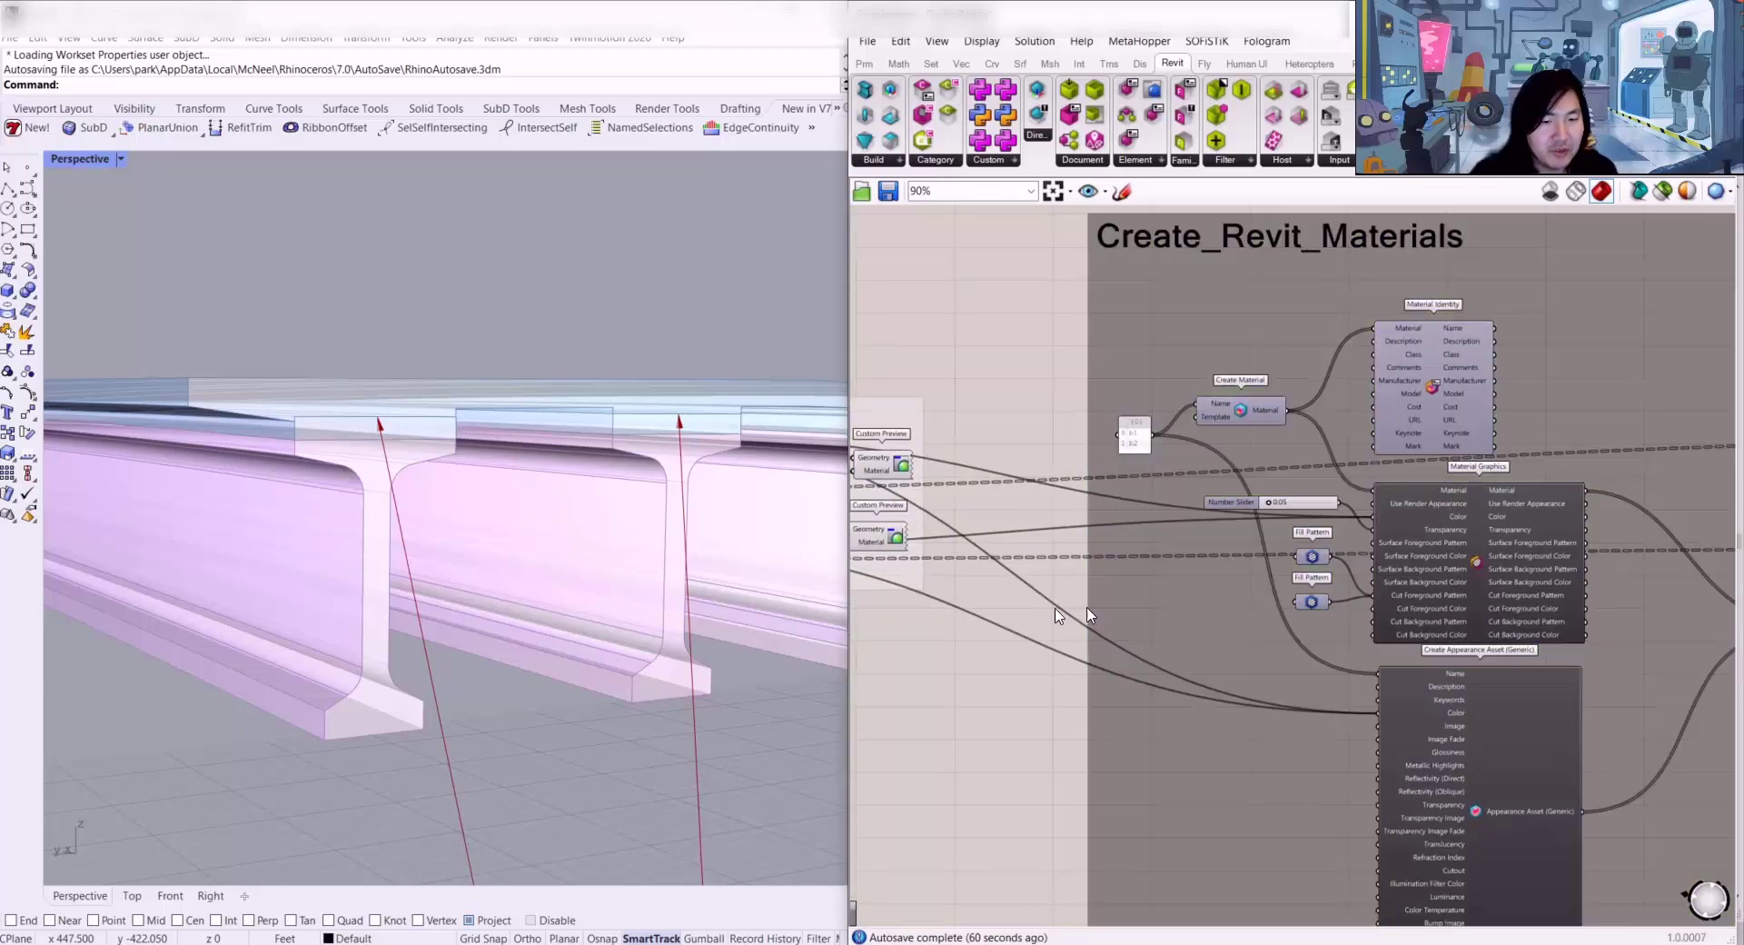
{"action": "scroll", "coordinate": [1297, 580], "scroll_direction": "up", "scroll_amount": 3}
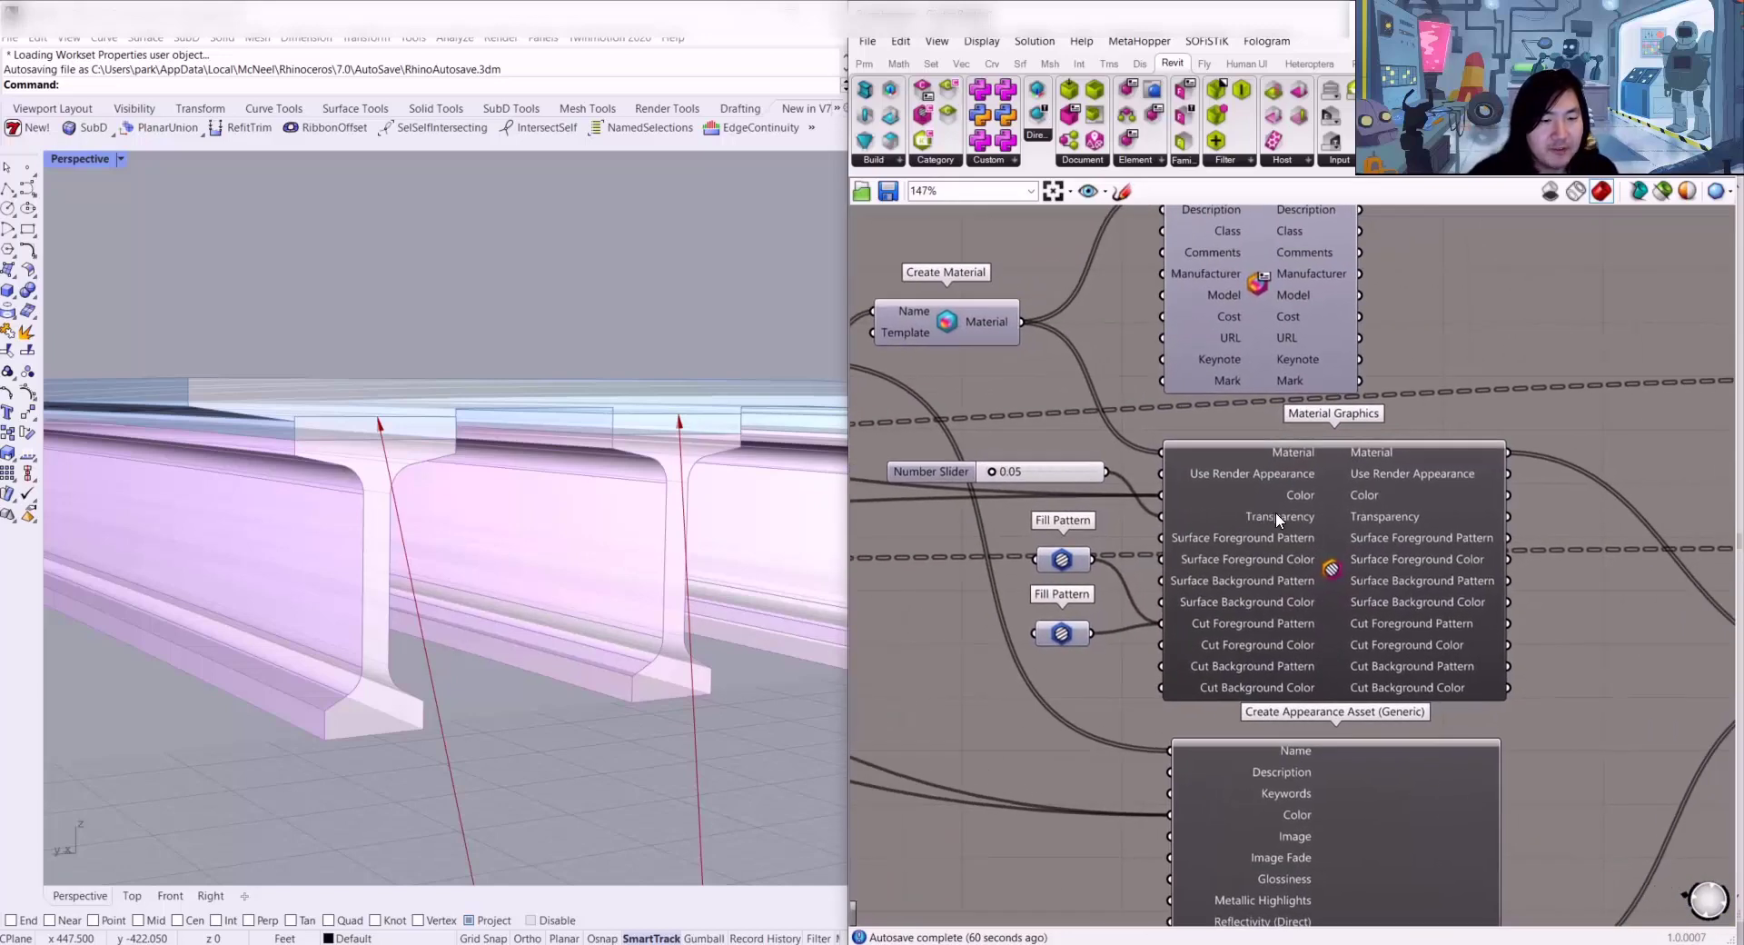
{"action": "mouse_move", "coordinate": [1293, 523]}
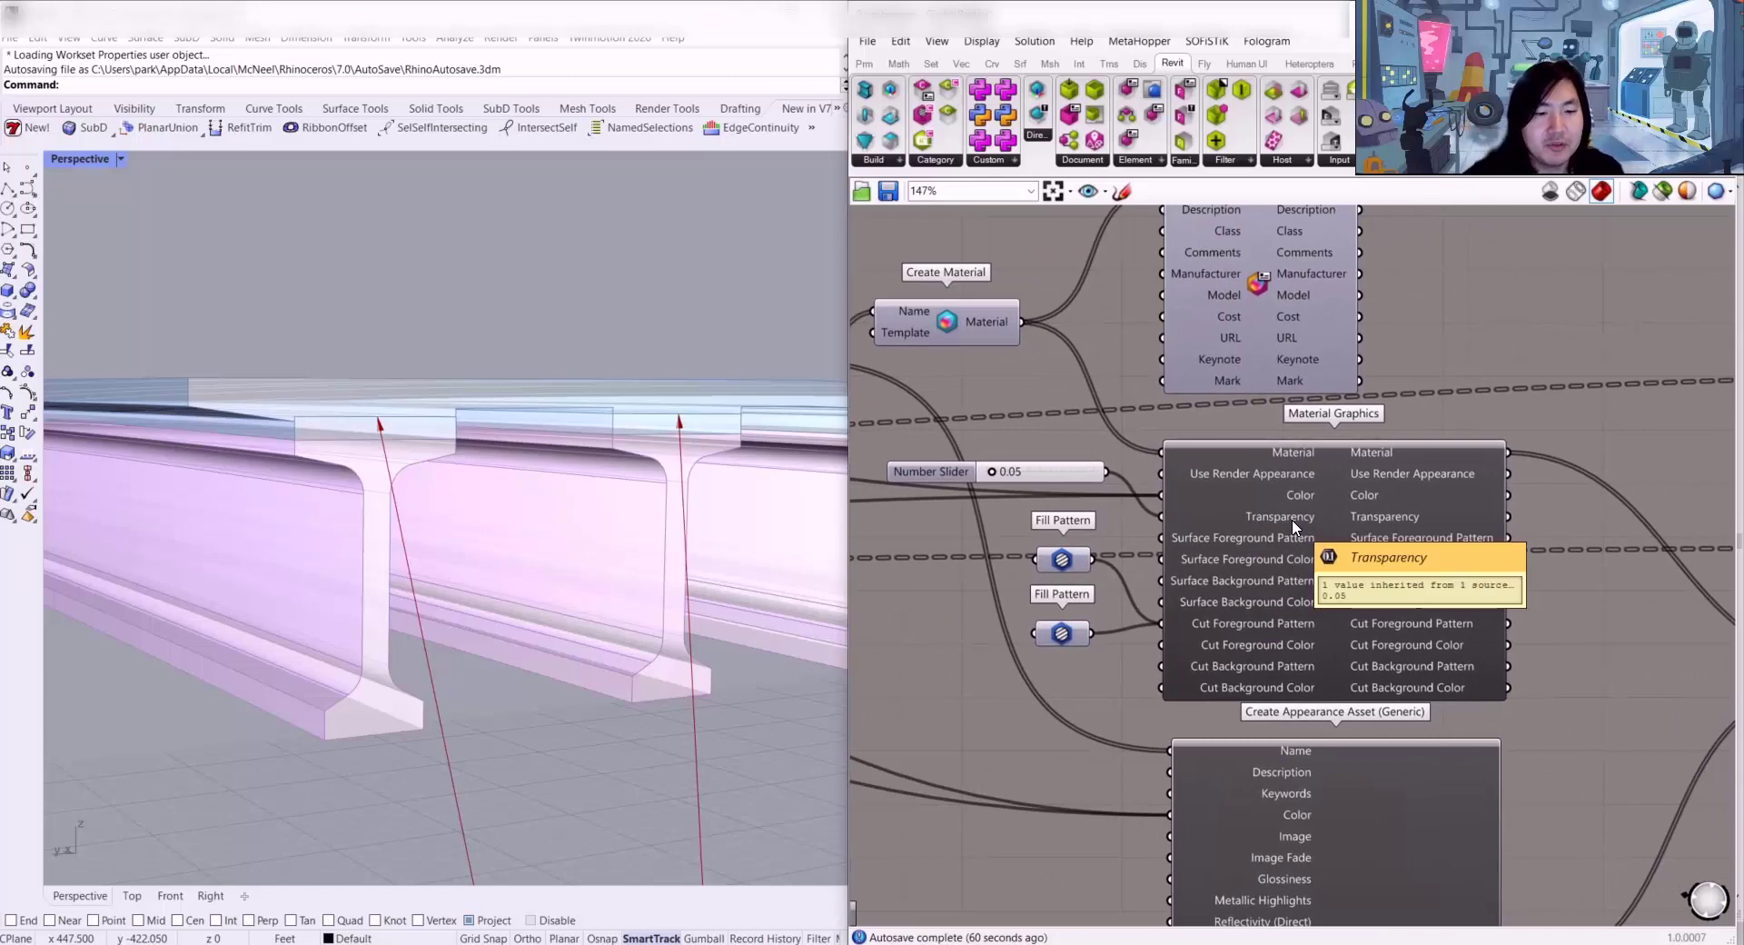
{"action": "scroll", "coordinate": [629, 409], "scroll_direction": "down", "scroll_amount": 4}
{"action": "mouse_move", "coordinate": [591, 397]}
{"action": "right_mouse_down"}
{"action": "mouse_move", "coordinate": [502, 385]}
{"action": "mouse_move", "coordinate": [573, 393]}
{"action": "right_mouse_up"}
{"action": "scroll", "coordinate": [1270, 420], "scroll_direction": "down", "scroll_amount": 3}
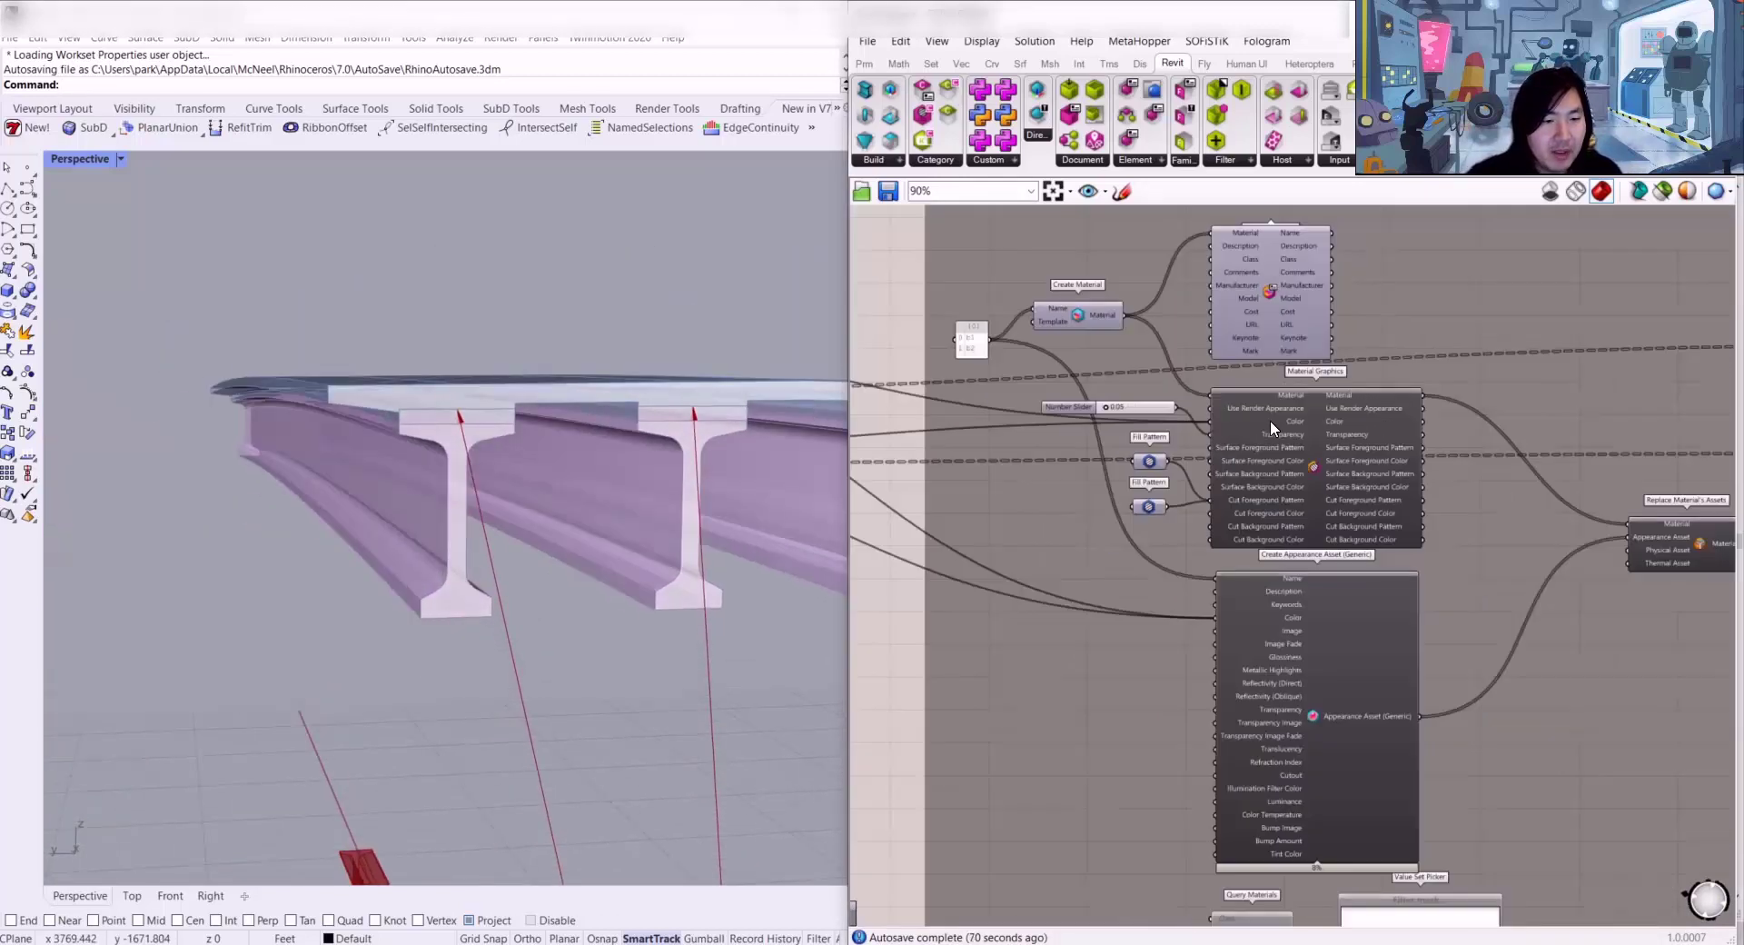
{"action": "left_click", "coordinate": [1311, 454]}
{"action": "scroll", "coordinate": [1316, 452], "scroll_direction": "up", "scroll_amount": 3}
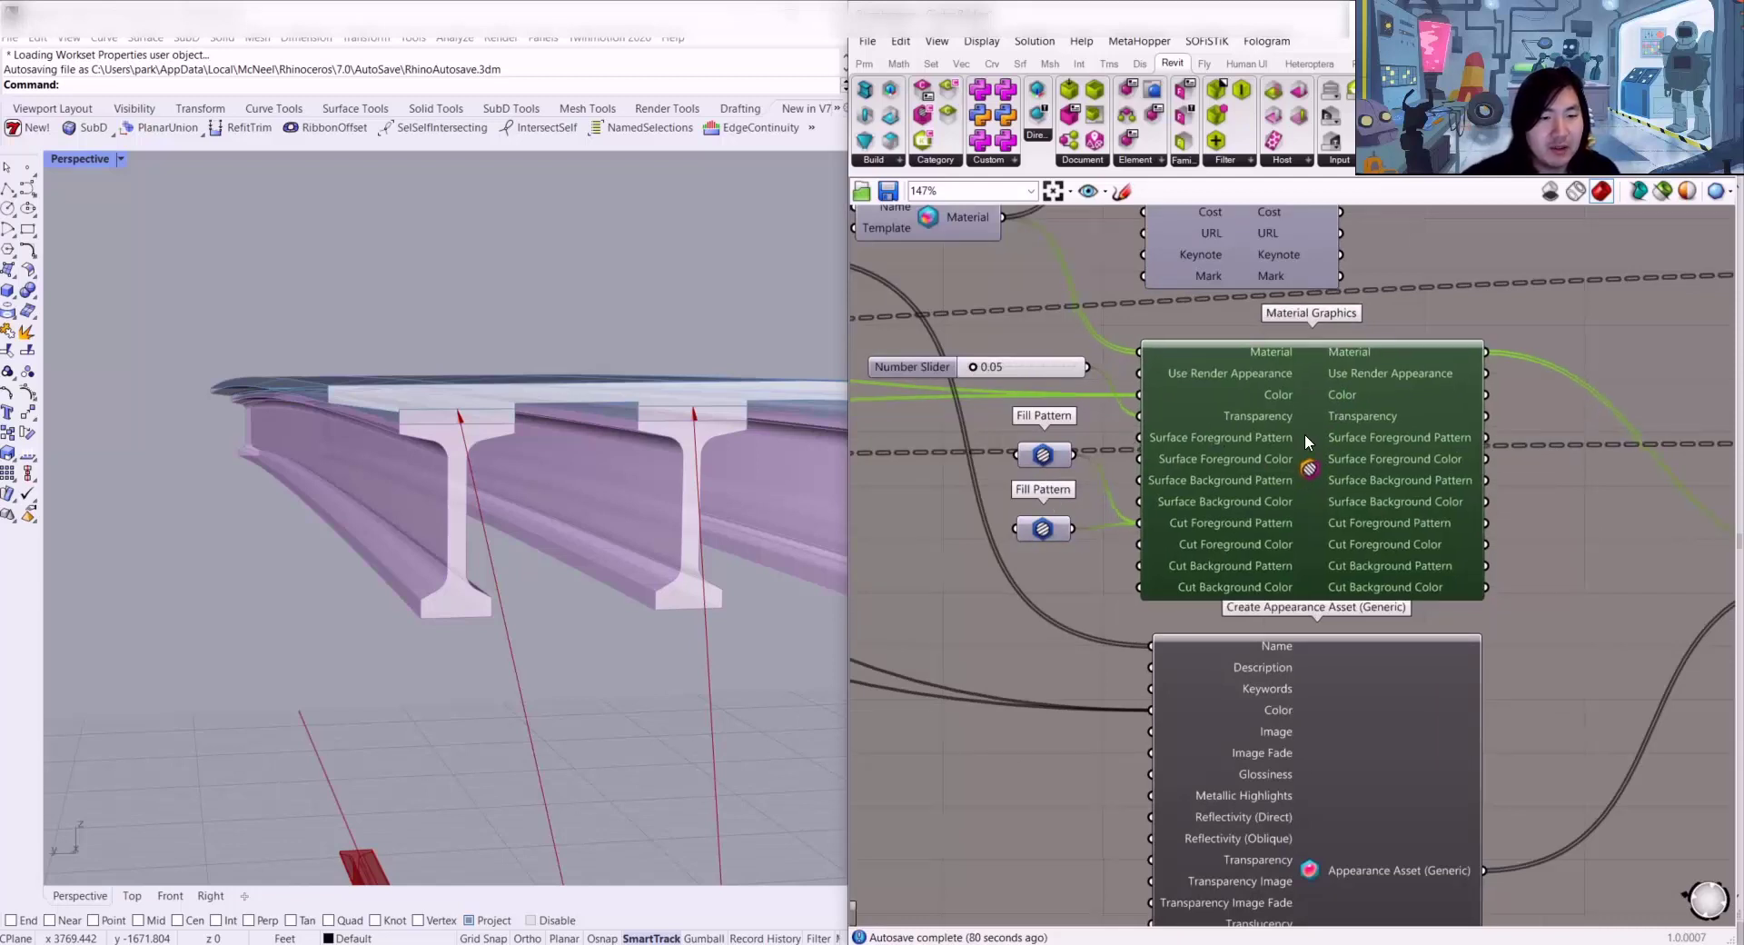
{"action": "scroll", "coordinate": [1304, 427], "scroll_direction": "down", "scroll_amount": 4}
Step: Examine the Create Appearance Asset (Generic) component and its connected Name and Color inputs
{"action": "right_click_drag", "start_coordinate": [1142, 578], "coordinate": [1347, 393]}
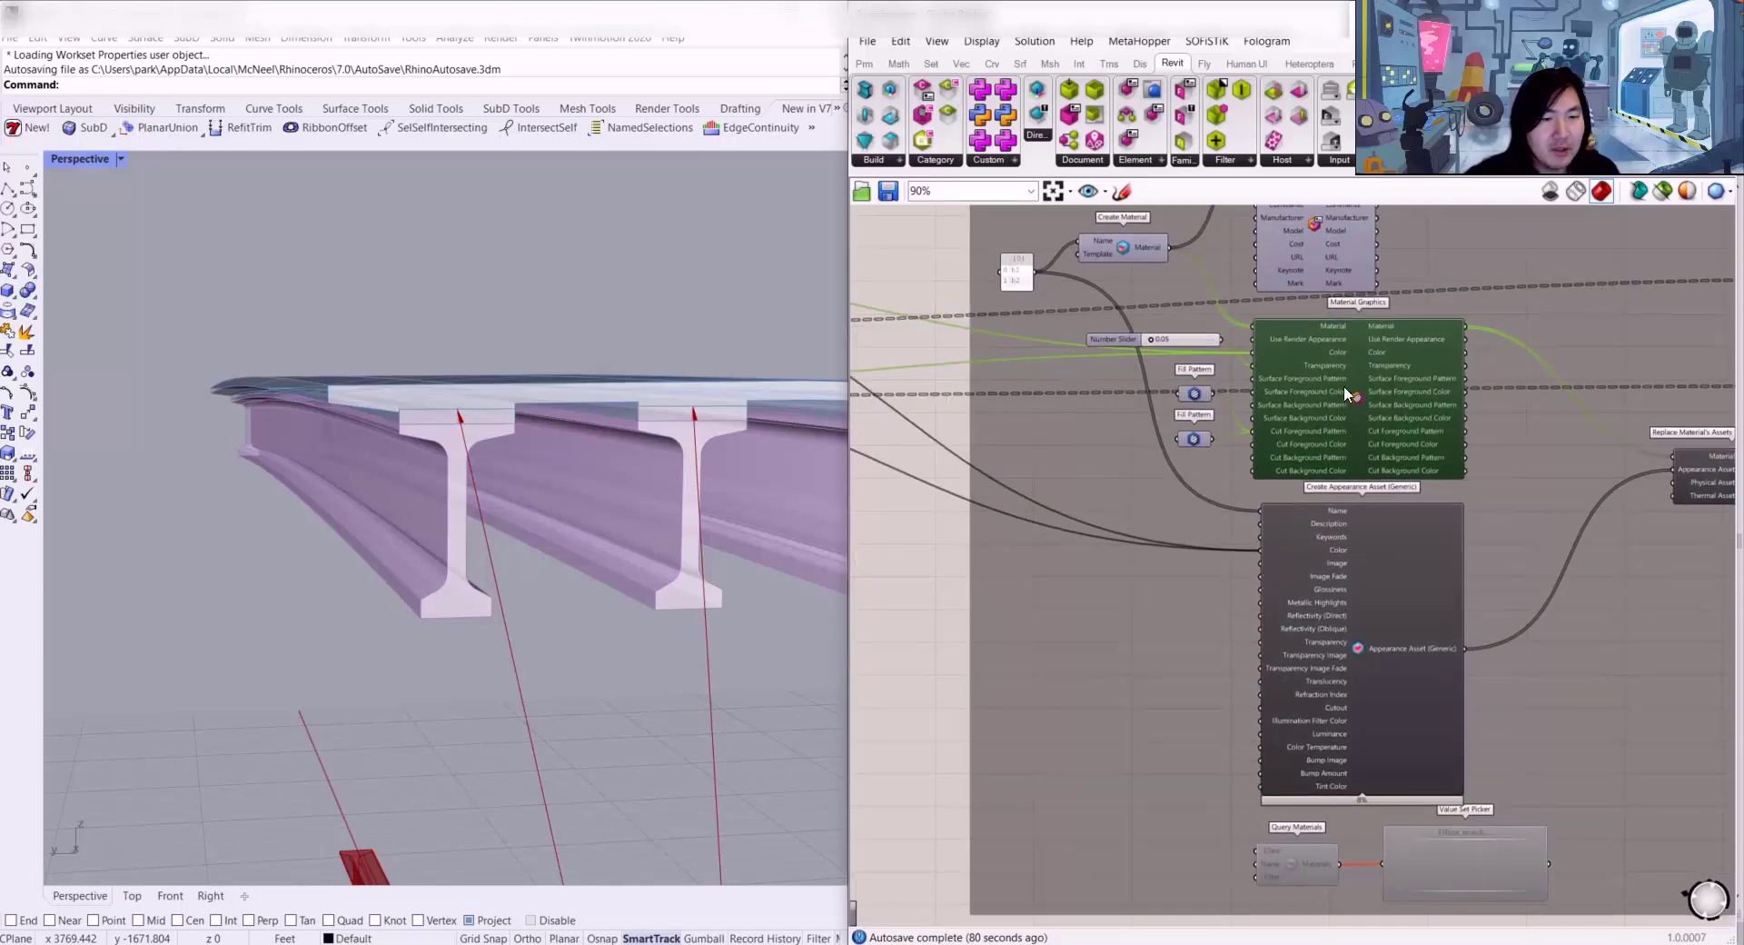
{"action": "scroll", "coordinate": [1345, 436], "scroll_direction": "up", "scroll_amount": 3}
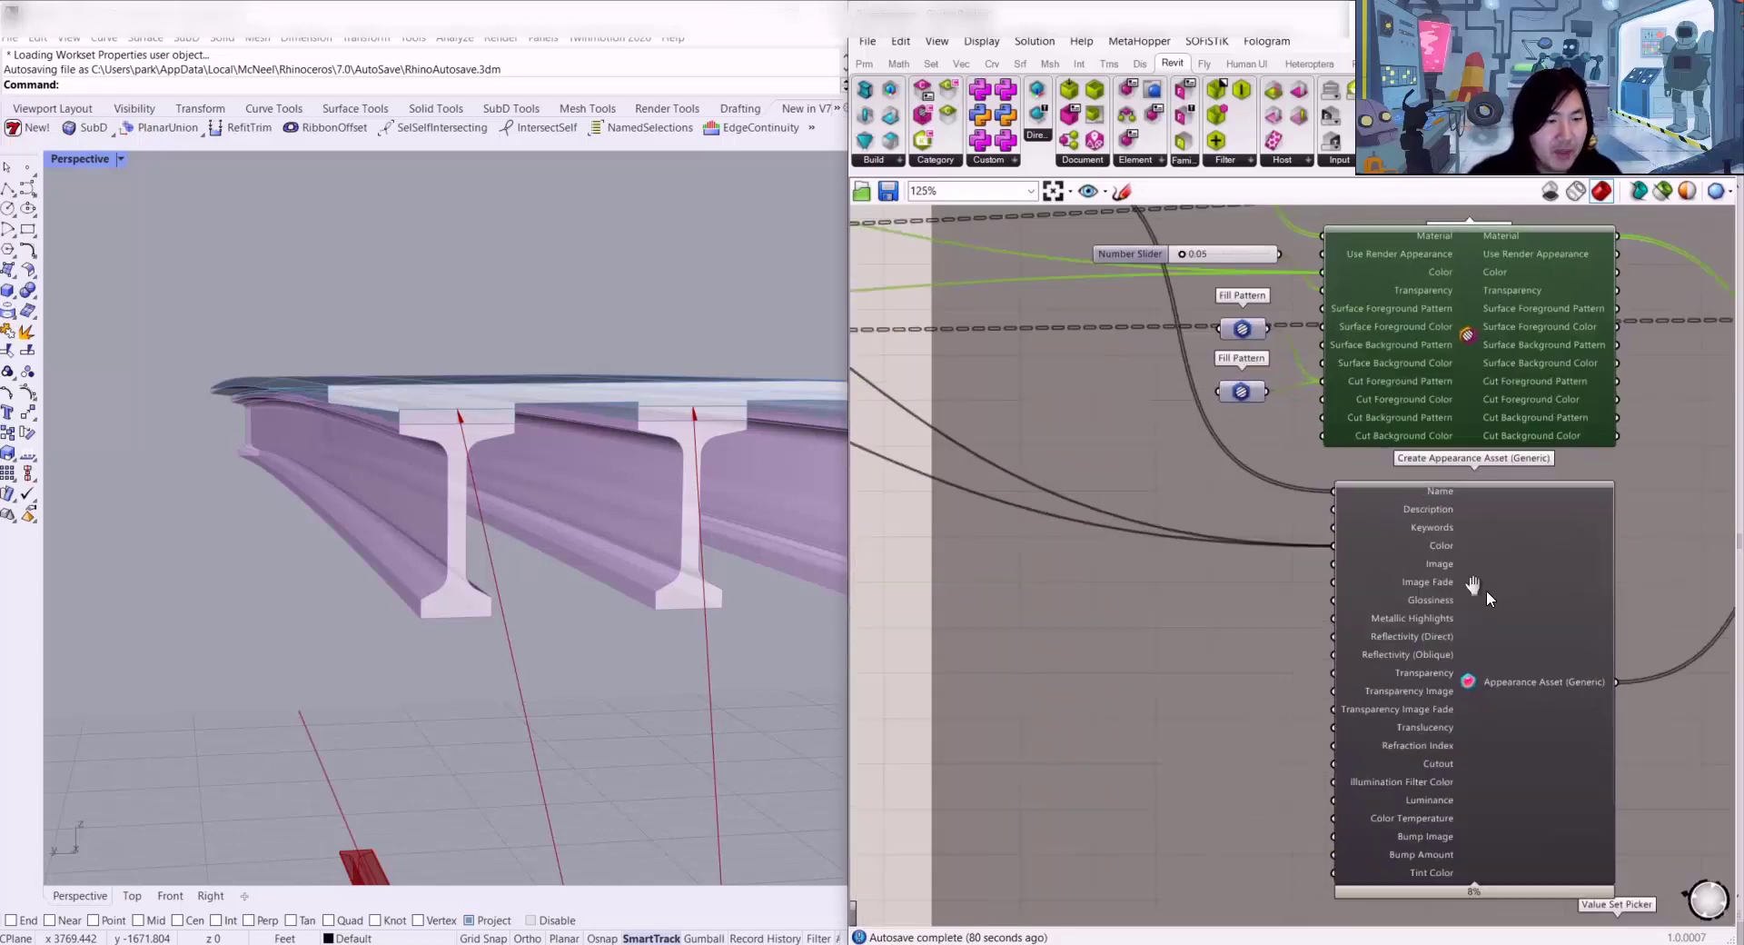
{"action": "right_click_drag", "start_coordinate": [1377, 580], "coordinate": [1226, 583]}
{"action": "left_click", "coordinate": [1224, 585]}
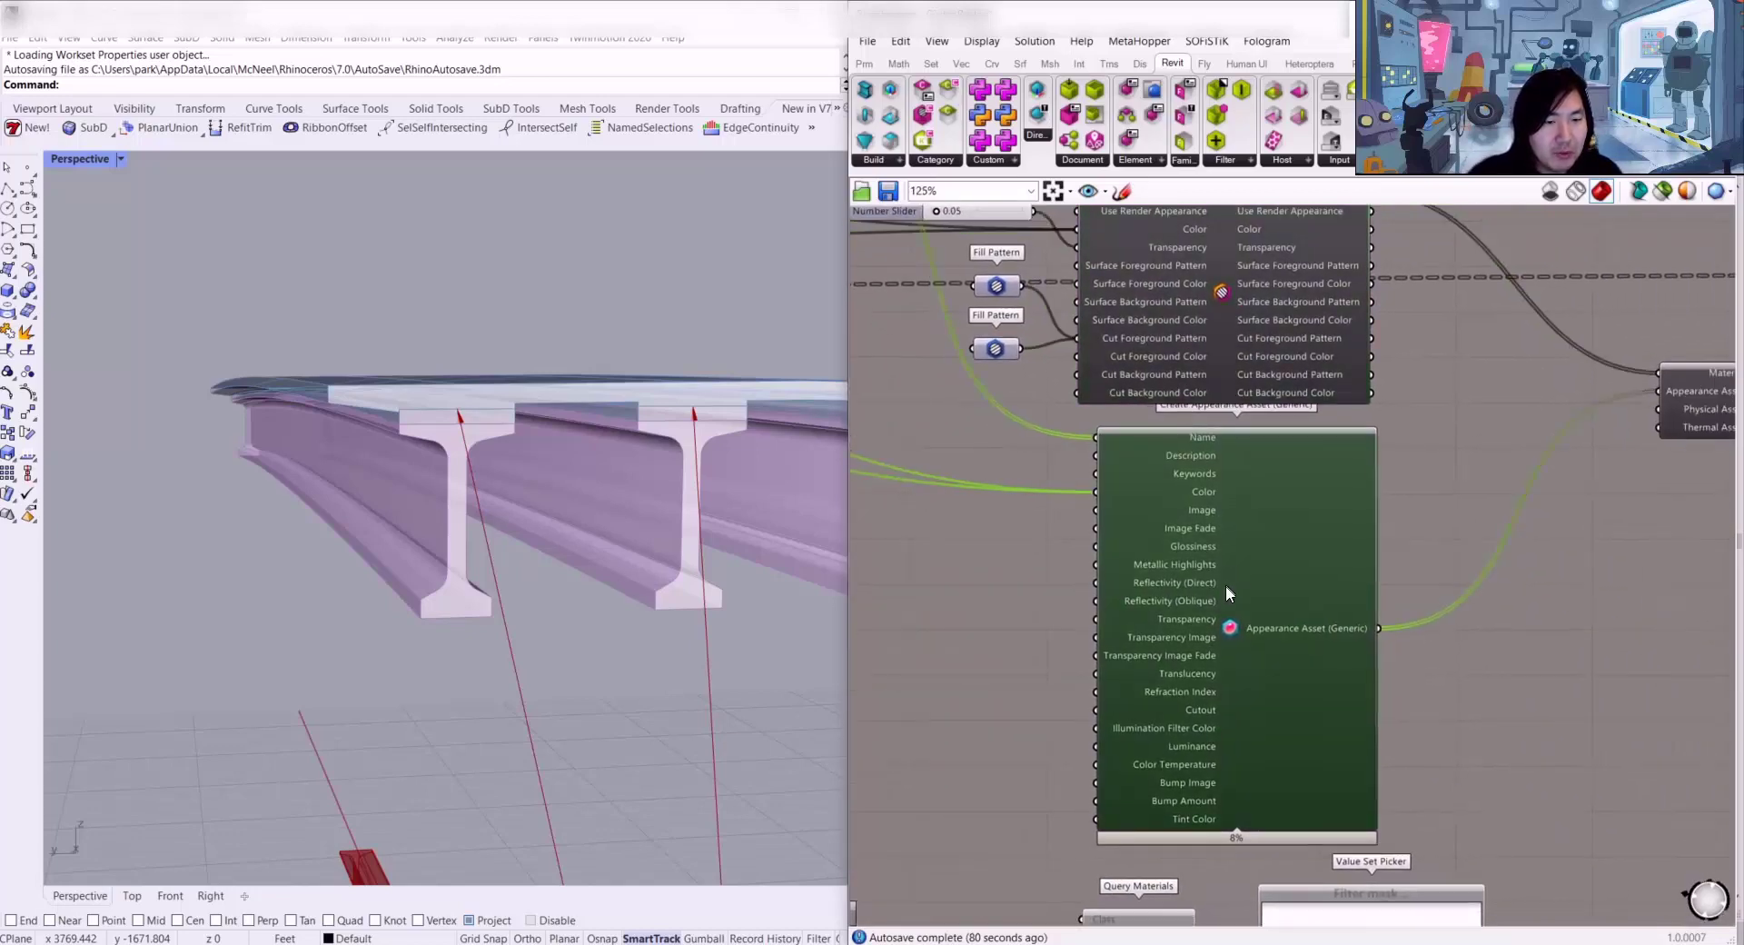
{"action": "scroll", "coordinate": [1219, 465], "scroll_direction": "up", "scroll_amount": 3}
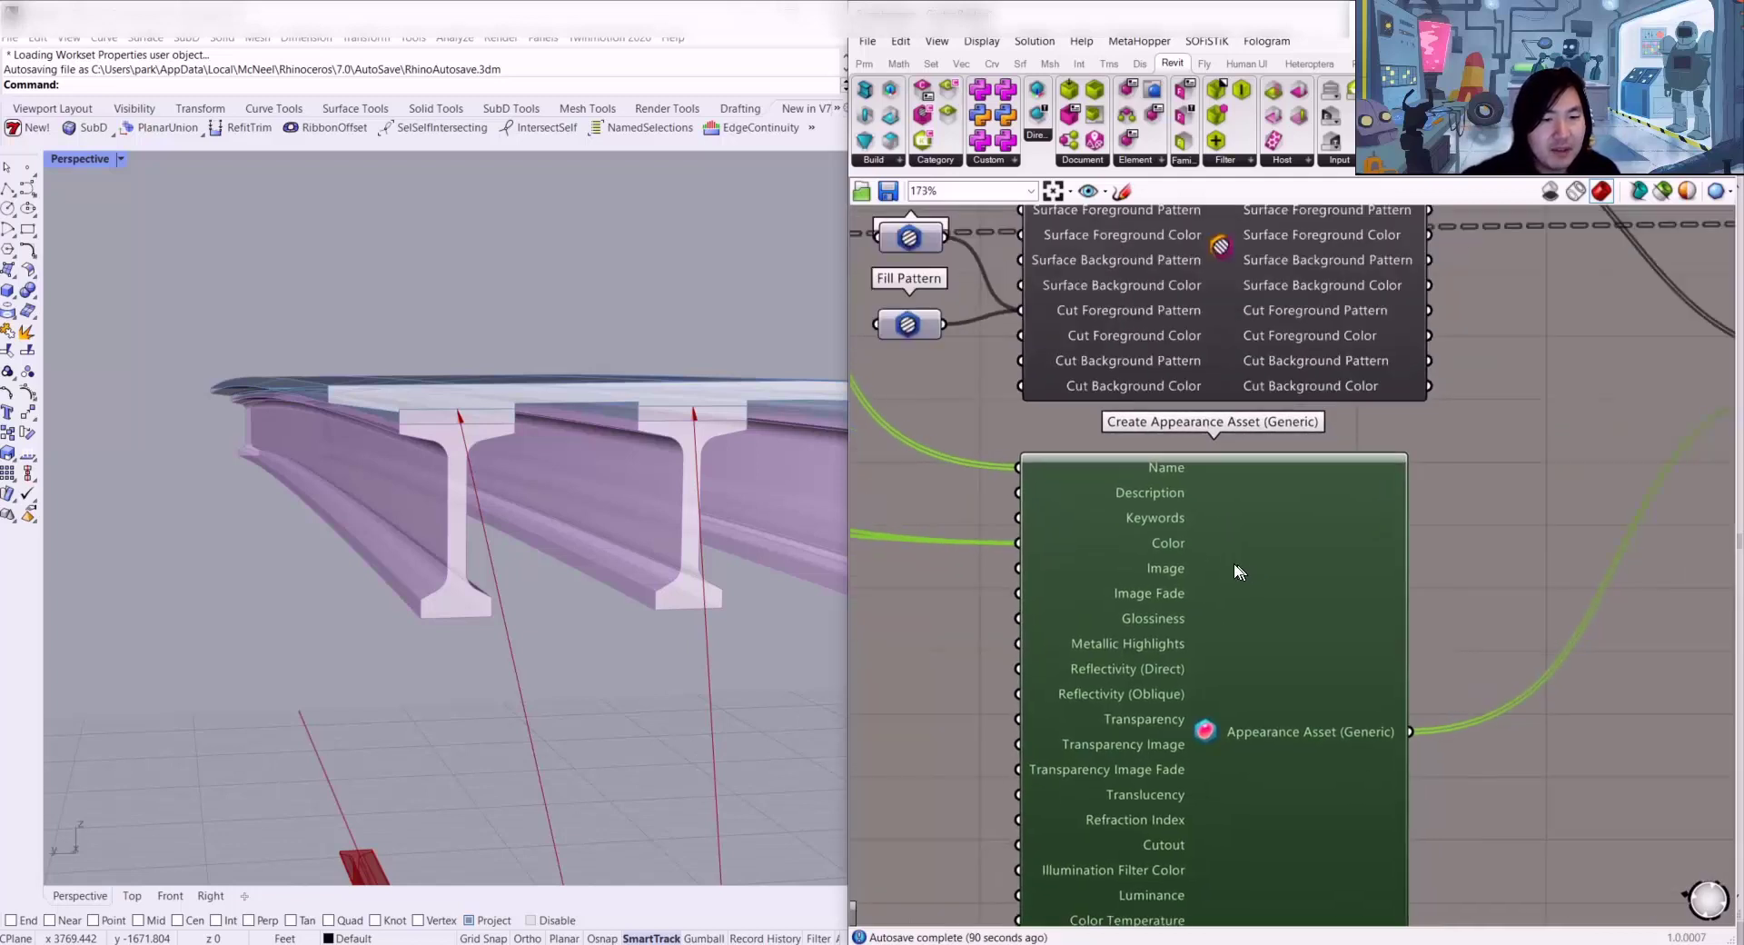
{"action": "right_click_drag", "start_coordinate": [1238, 572], "coordinate": [1253, 537]}
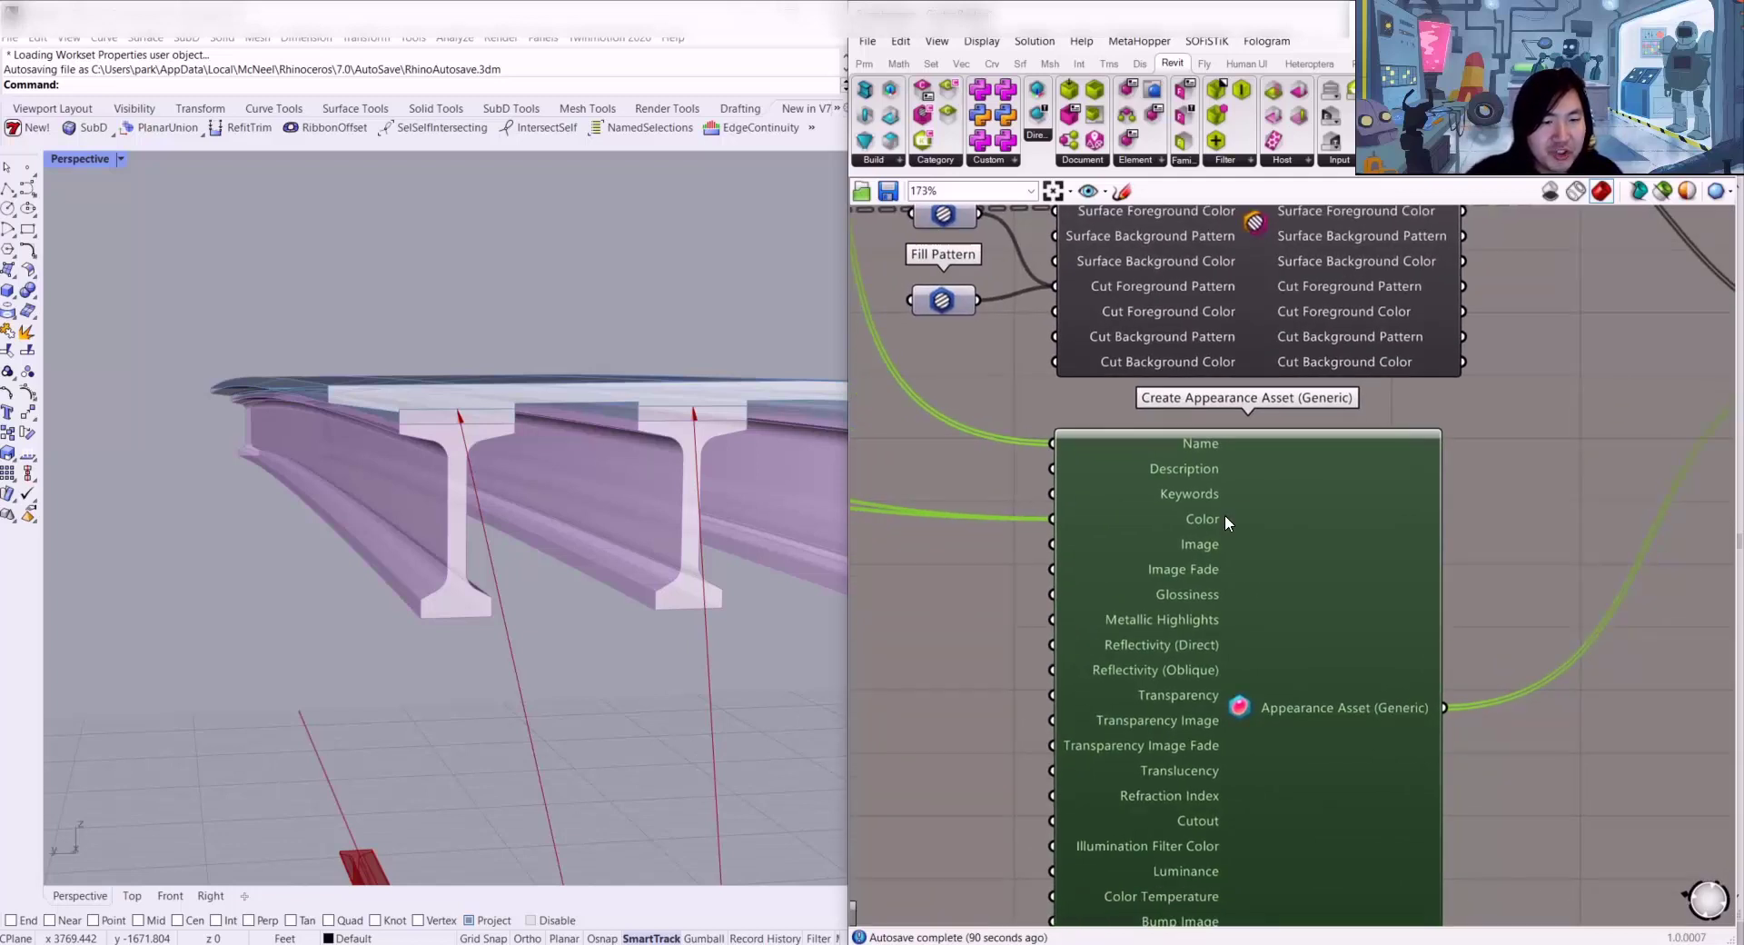
Step: Trace the Colour Swatch and preview Create Material wires into the Create_Revit_Materials group
{"action": "scroll", "coordinate": [1225, 515], "scroll_direction": "down", "scroll_amount": 3}
{"action": "scroll", "coordinate": [1230, 526], "scroll_direction": "down", "scroll_amount": 3}
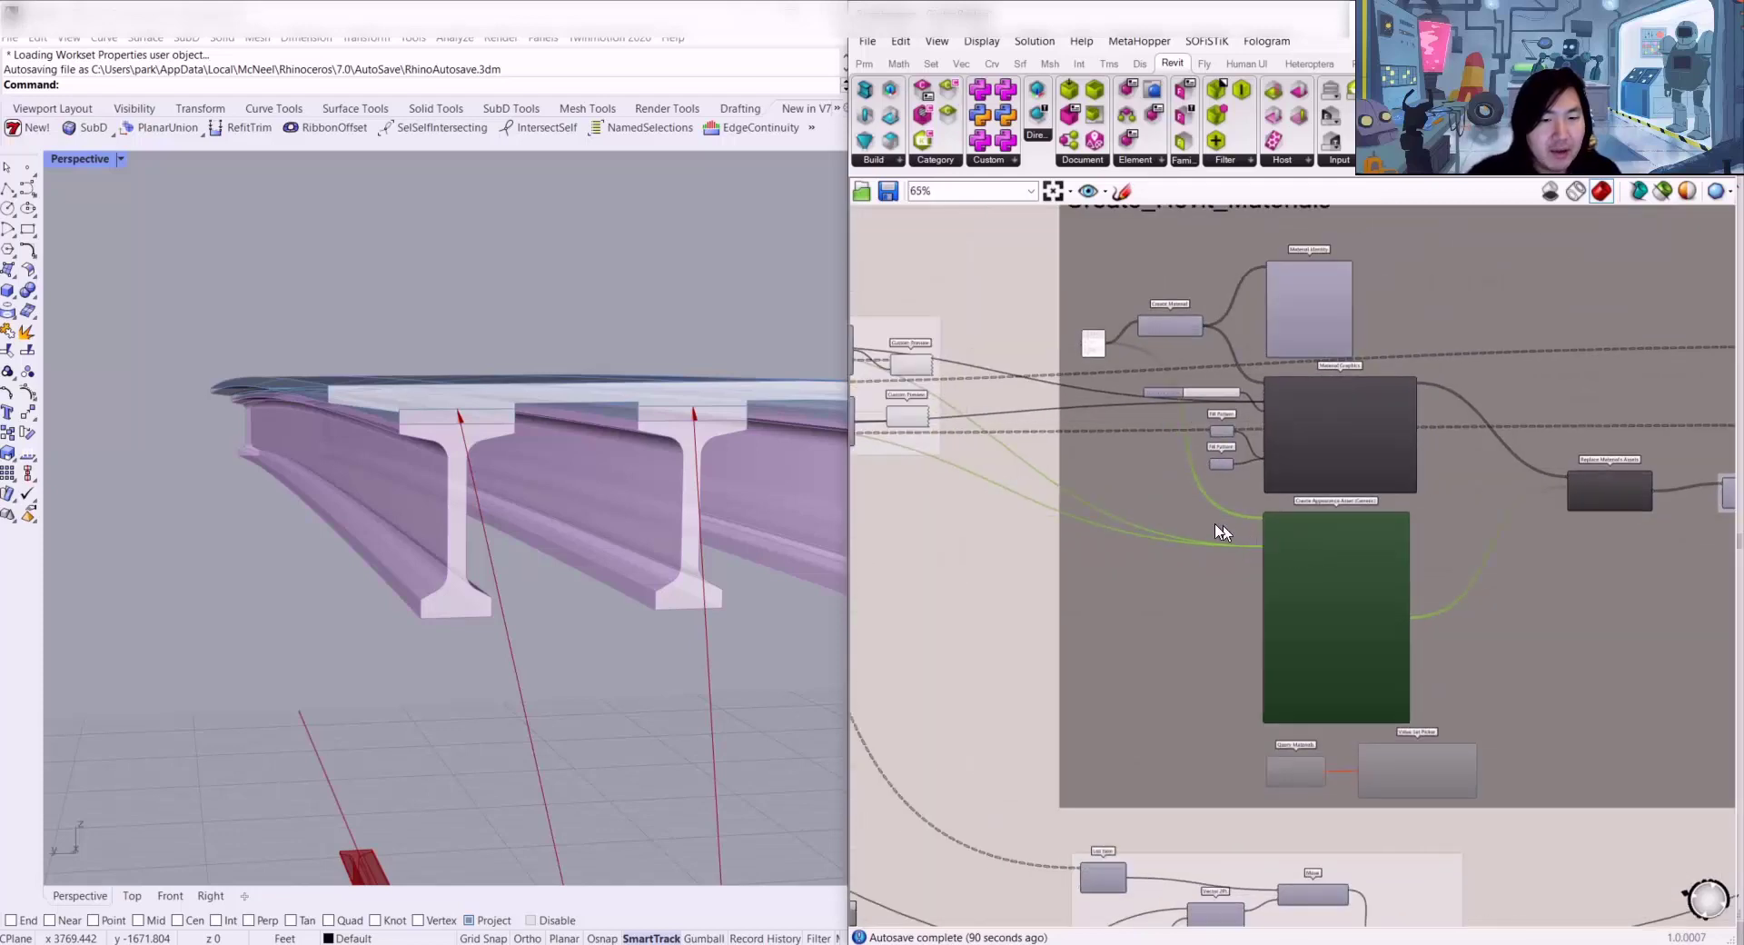
{"action": "scroll", "coordinate": [931, 418], "scroll_direction": "up", "scroll_amount": 3}
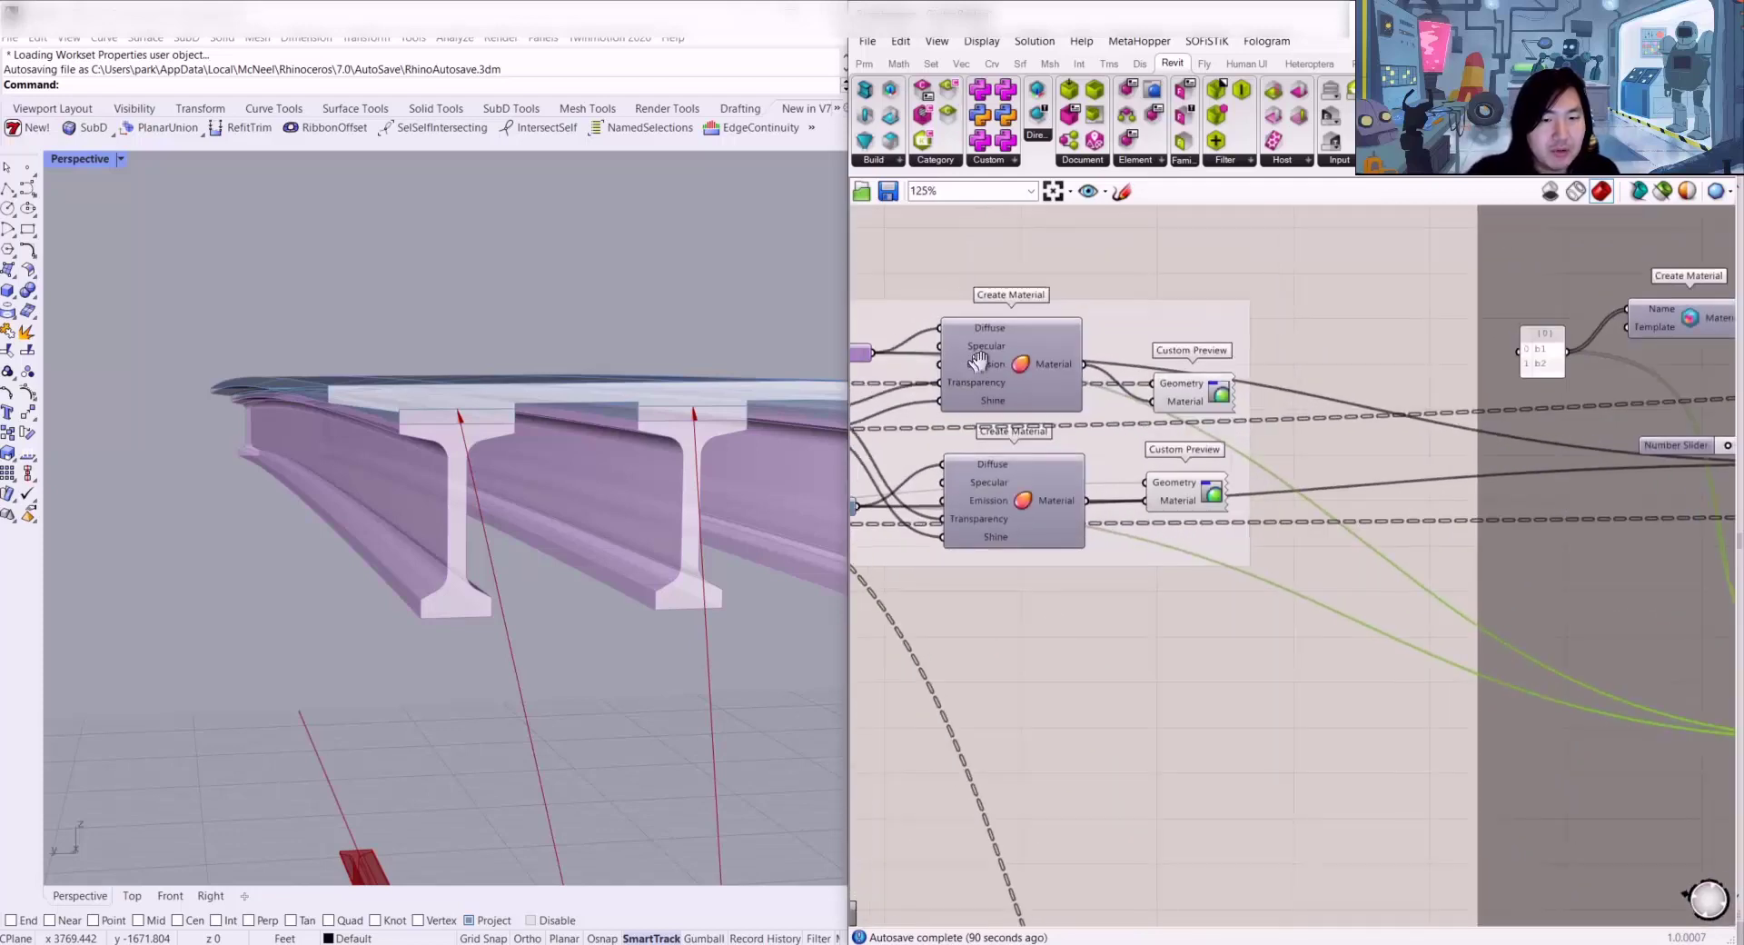
{"action": "left_click", "coordinate": [1097, 359]}
{"action": "left_click_drag", "start_coordinate": [1096, 360], "coordinate": [1121, 358]}
{"action": "left_click_drag", "start_coordinate": [892, 339], "coordinate": [895, 345]}
{"action": "scroll", "coordinate": [1108, 375], "scroll_direction": "down", "scroll_amount": 3}
{"action": "right_click_drag", "start_coordinate": [1433, 433], "coordinate": [1199, 398]}
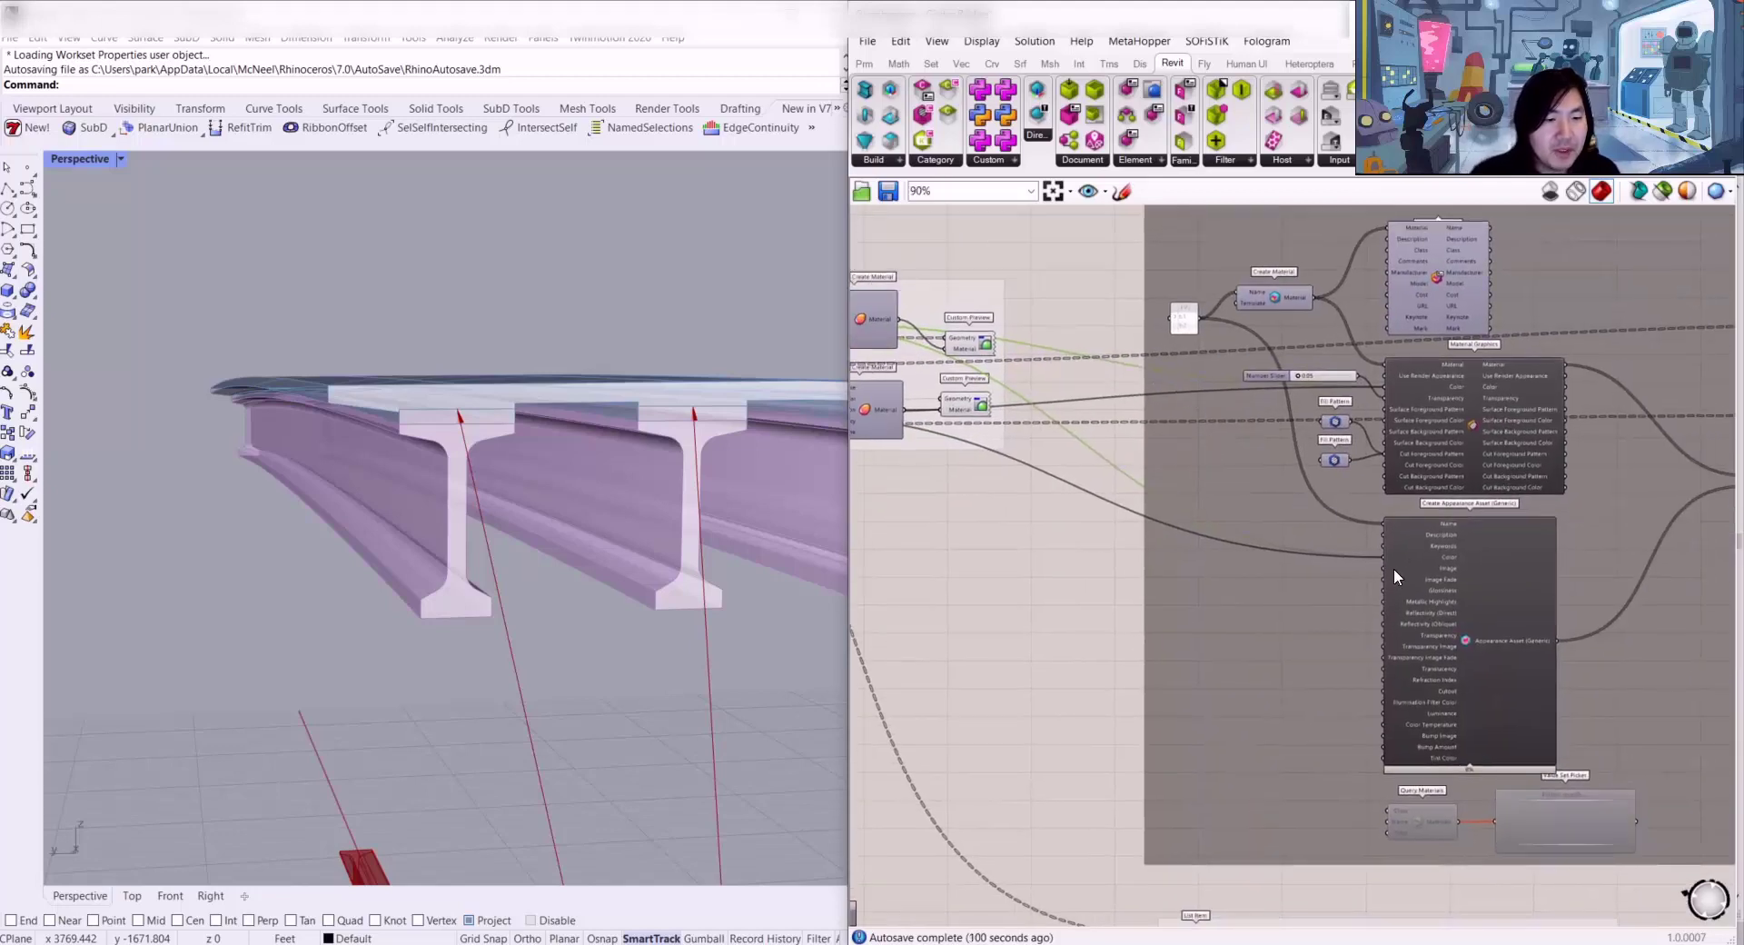
Step: Compare the preview material sources with the Color input of Create Appearance Asset (Generic), following the wires back to the name panel
{"action": "scroll", "coordinate": [1398, 568], "scroll_direction": "up", "scroll_amount": 3}
{"action": "scroll", "coordinate": [1123, 470], "scroll_direction": "down", "scroll_amount": 2}
{"action": "right_click_drag", "start_coordinate": [1121, 468], "coordinate": [1424, 467]}
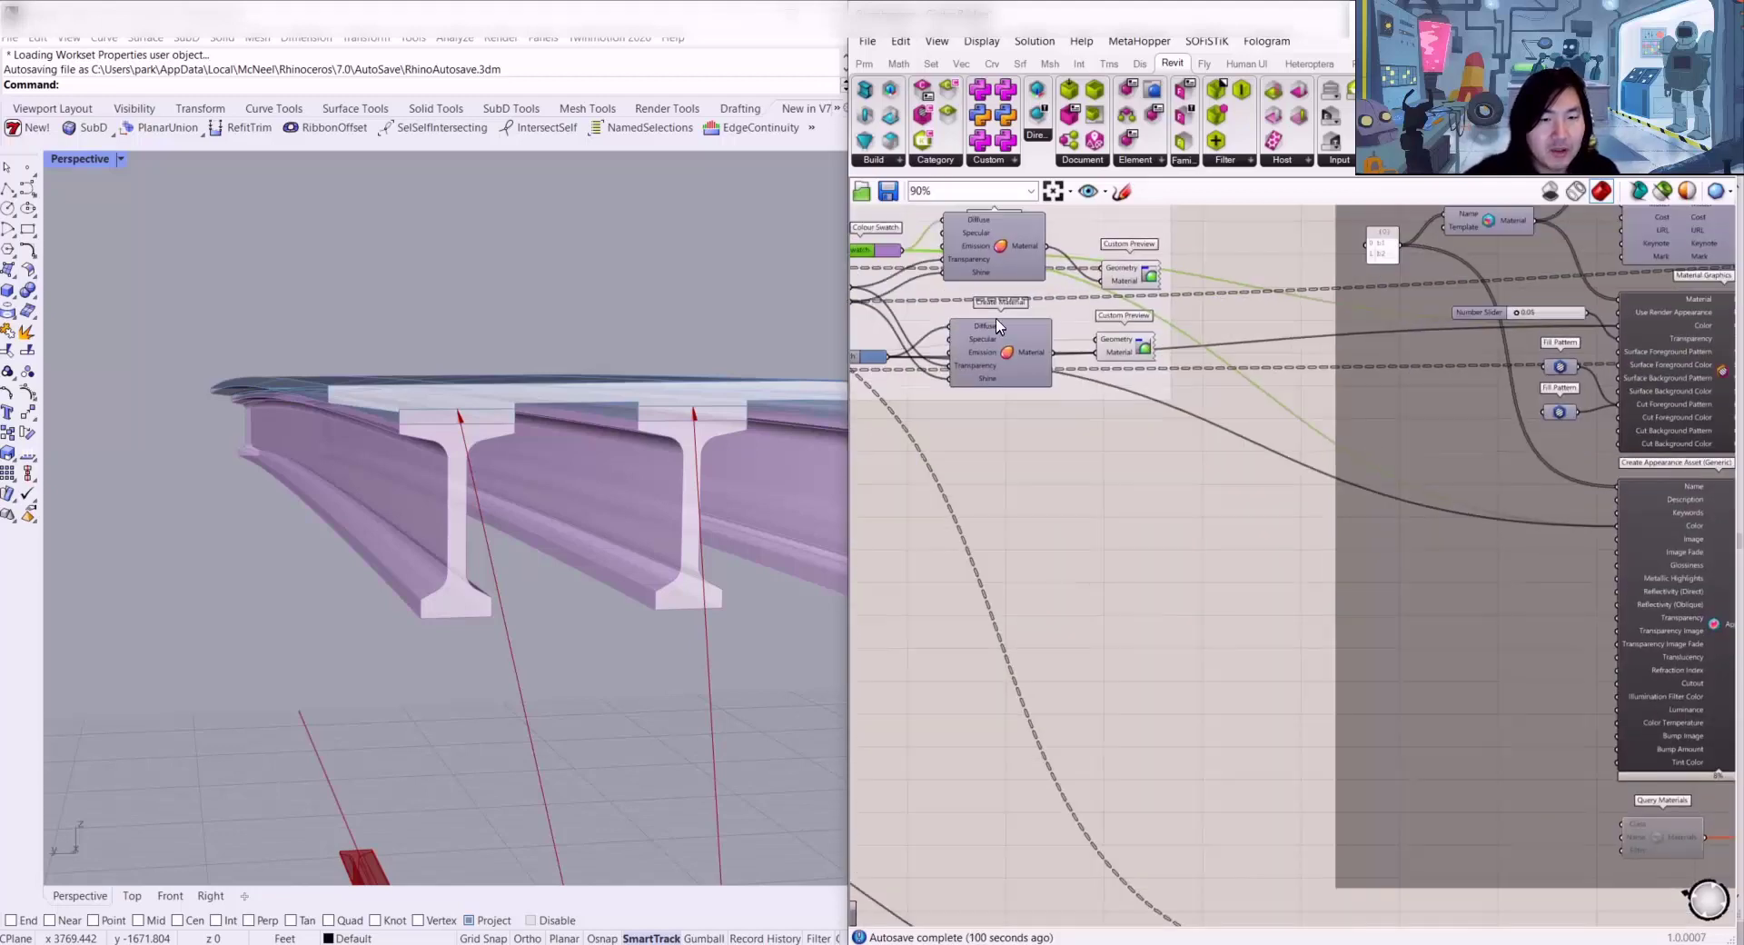
{"action": "right_click_drag", "start_coordinate": [1524, 525], "coordinate": [1293, 511]}
{"action": "scroll", "coordinate": [1428, 521], "scroll_direction": "up", "scroll_amount": 3}
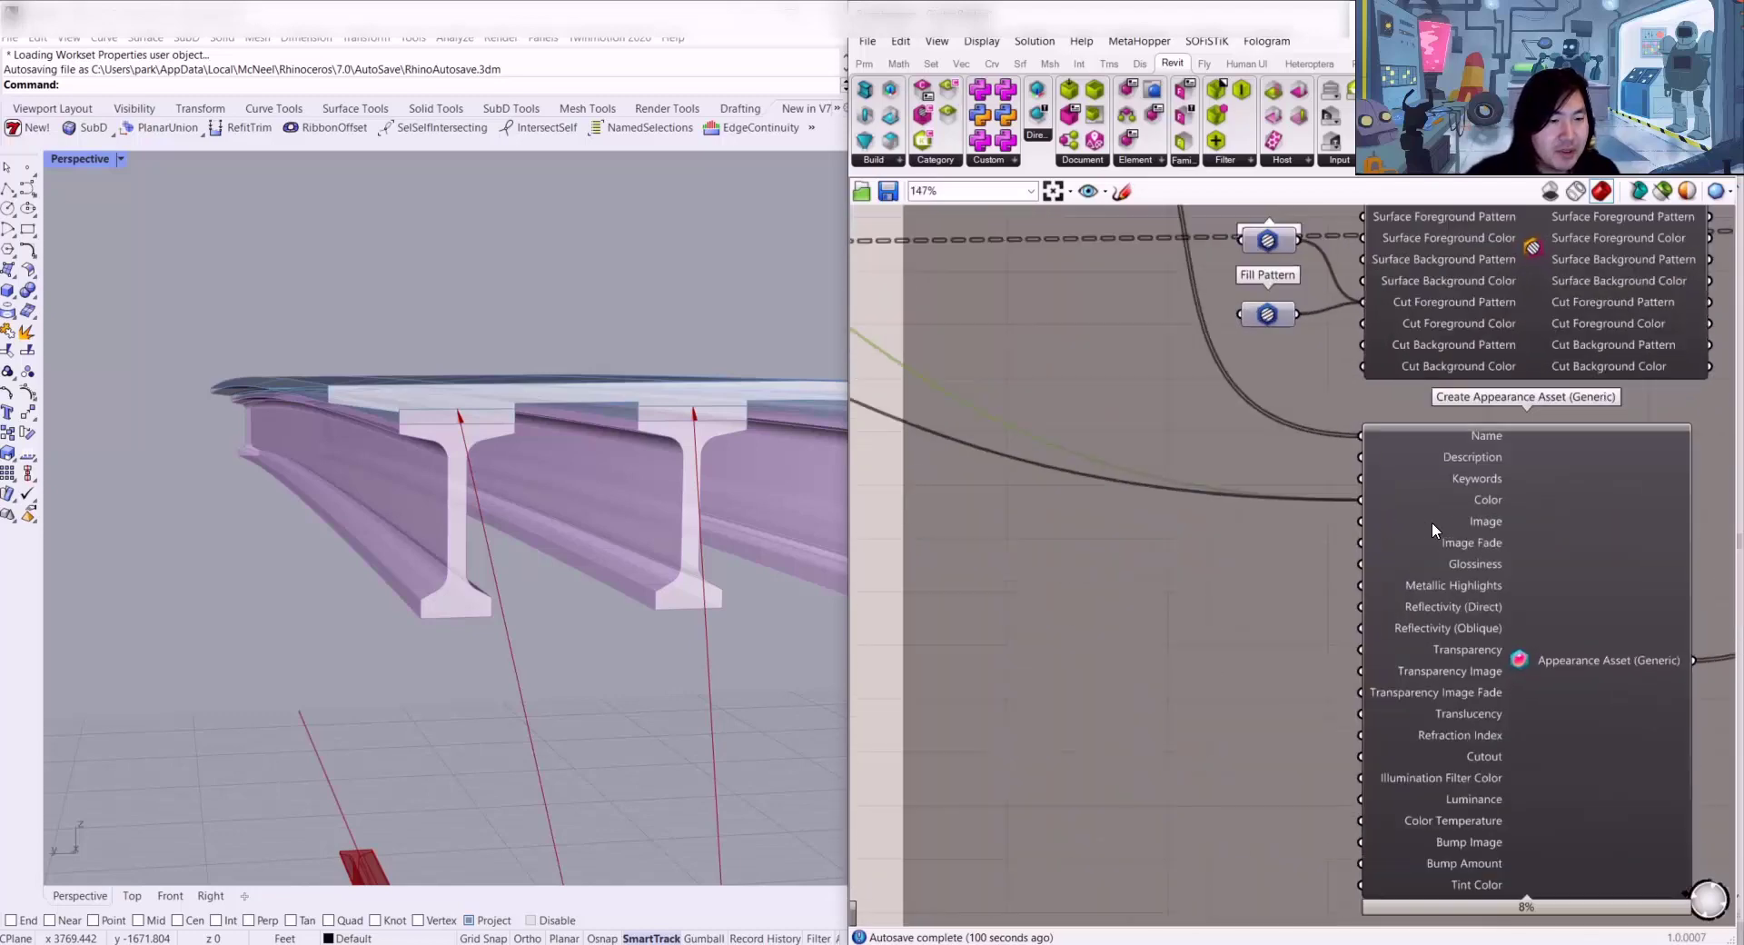
{"action": "right_click_drag", "start_coordinate": [1439, 516], "coordinate": [1288, 489]}
{"action": "right_click_drag", "start_coordinate": [1327, 423], "coordinate": [1360, 619]}
{"action": "right_click_drag", "start_coordinate": [887, 259], "coordinate": [1013, 397]}
Step: Move Create Material down toward its name panel and shift the Number Slider slightly away from Material Graphics
{"action": "left_click_drag", "start_coordinate": [1011, 359], "coordinate": [1011, 387]}
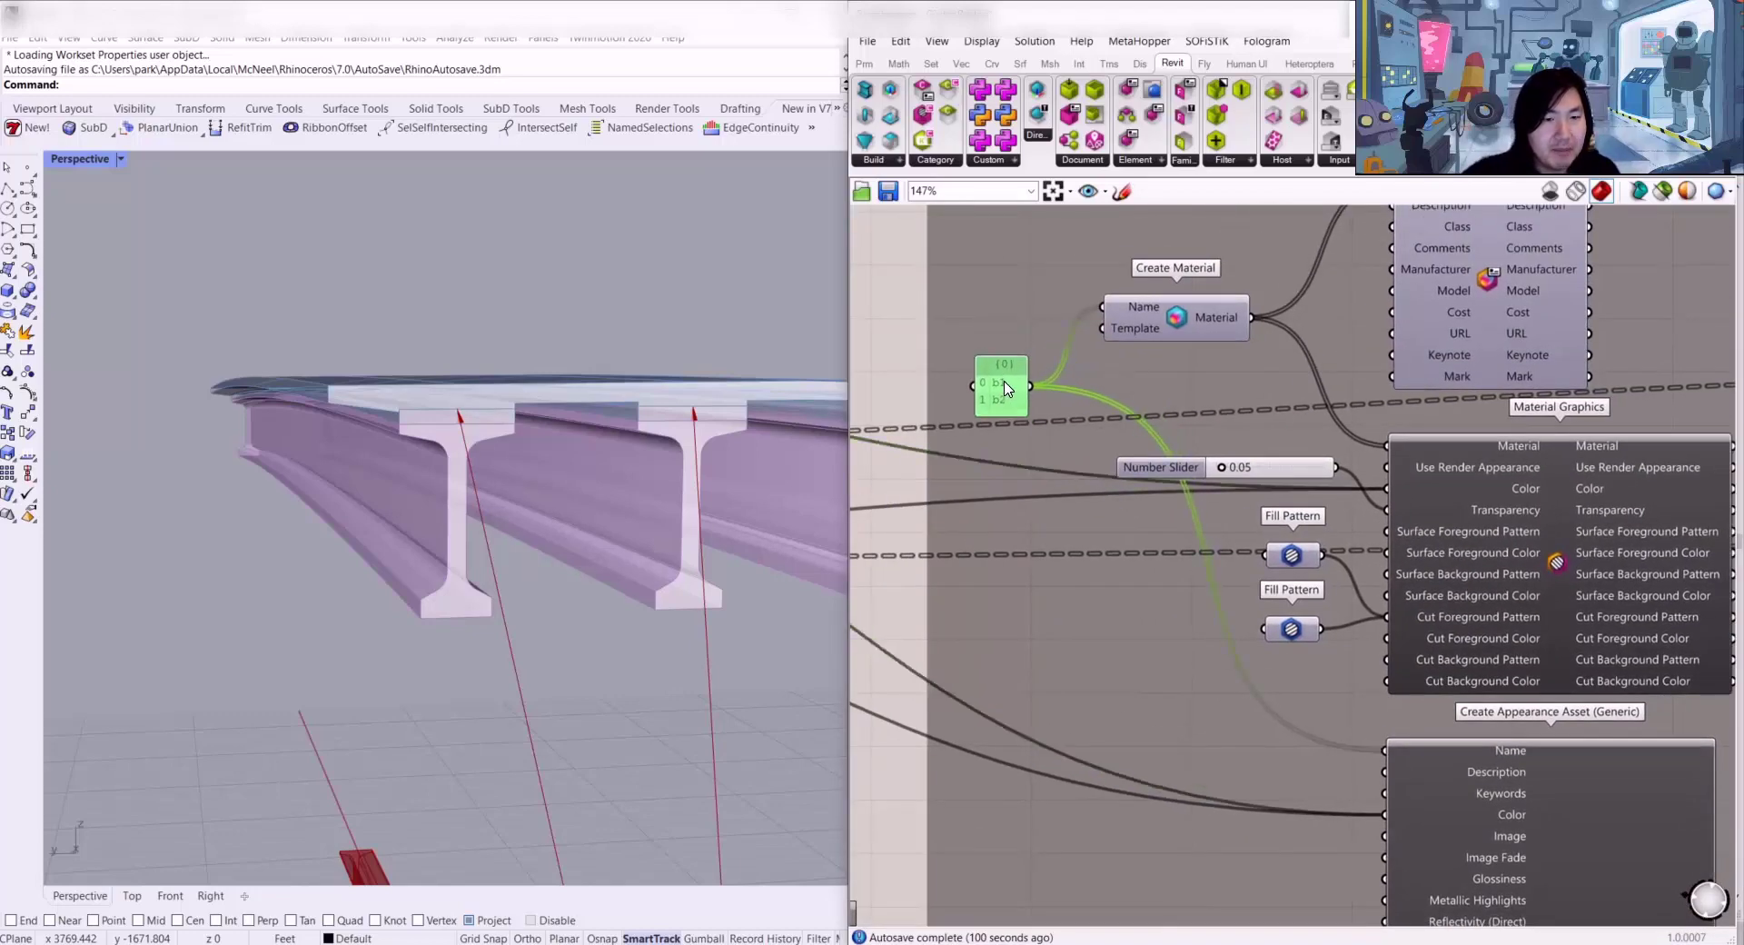
{"action": "left_click_drag", "start_coordinate": [1171, 323], "coordinate": [1165, 350]}
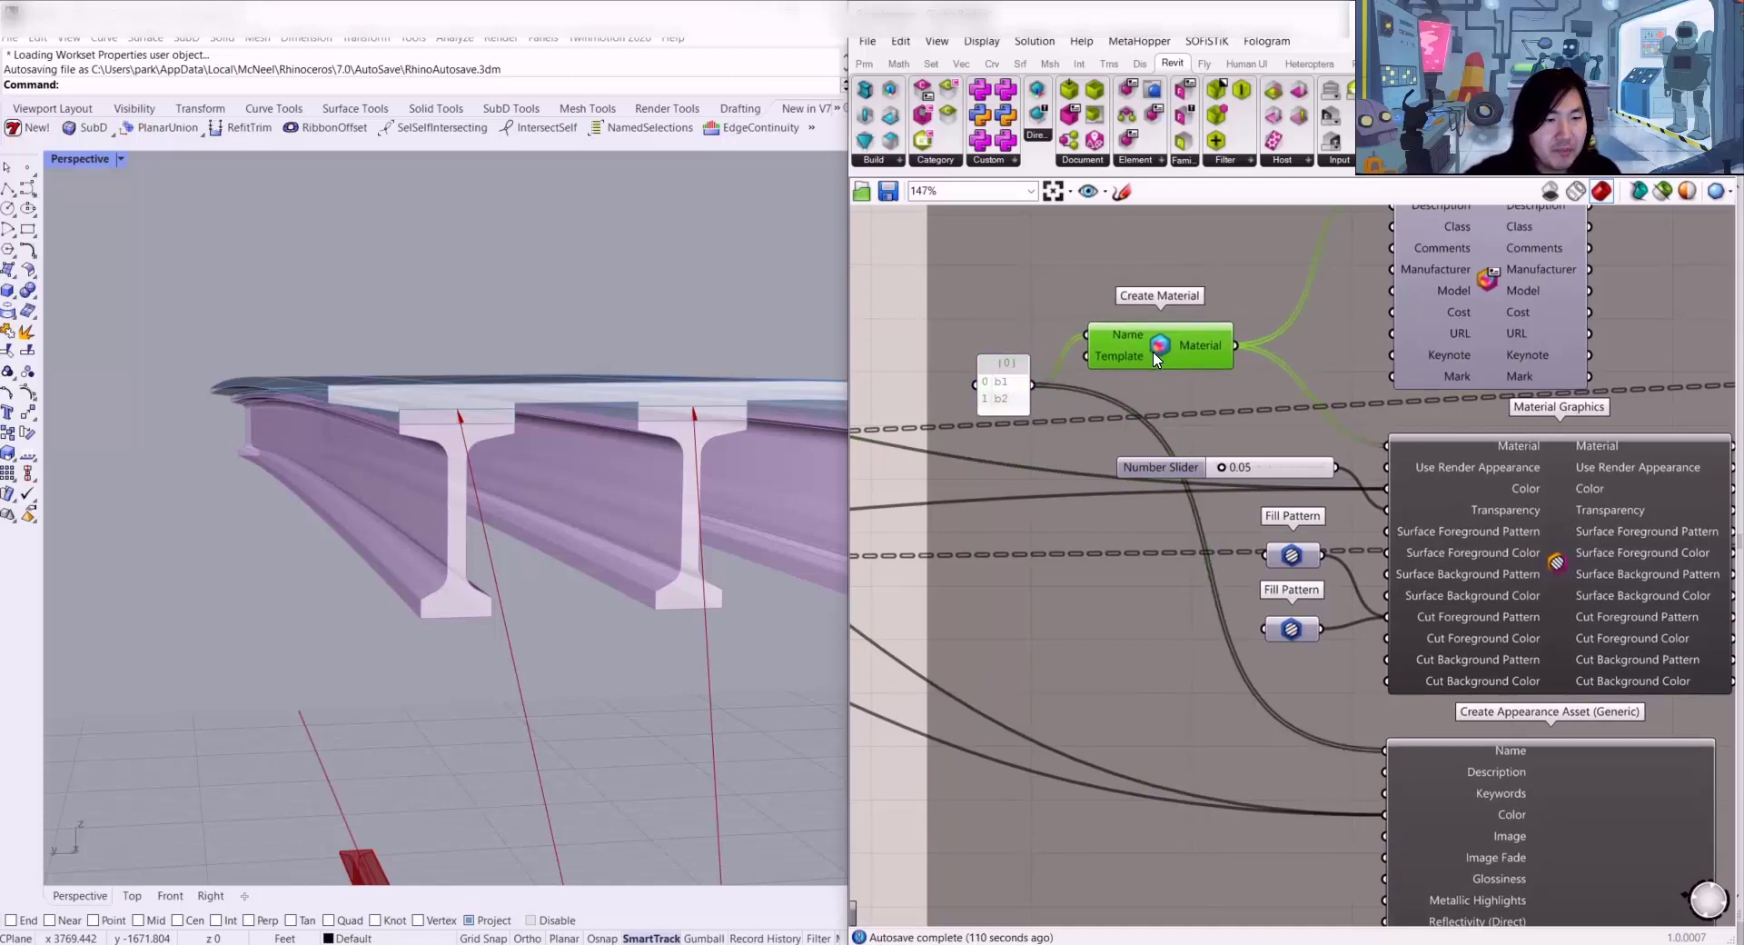
{"action": "right_click_drag", "start_coordinate": [1497, 520], "coordinate": [1346, 511]}
{"action": "left_click", "coordinate": [1368, 497]}
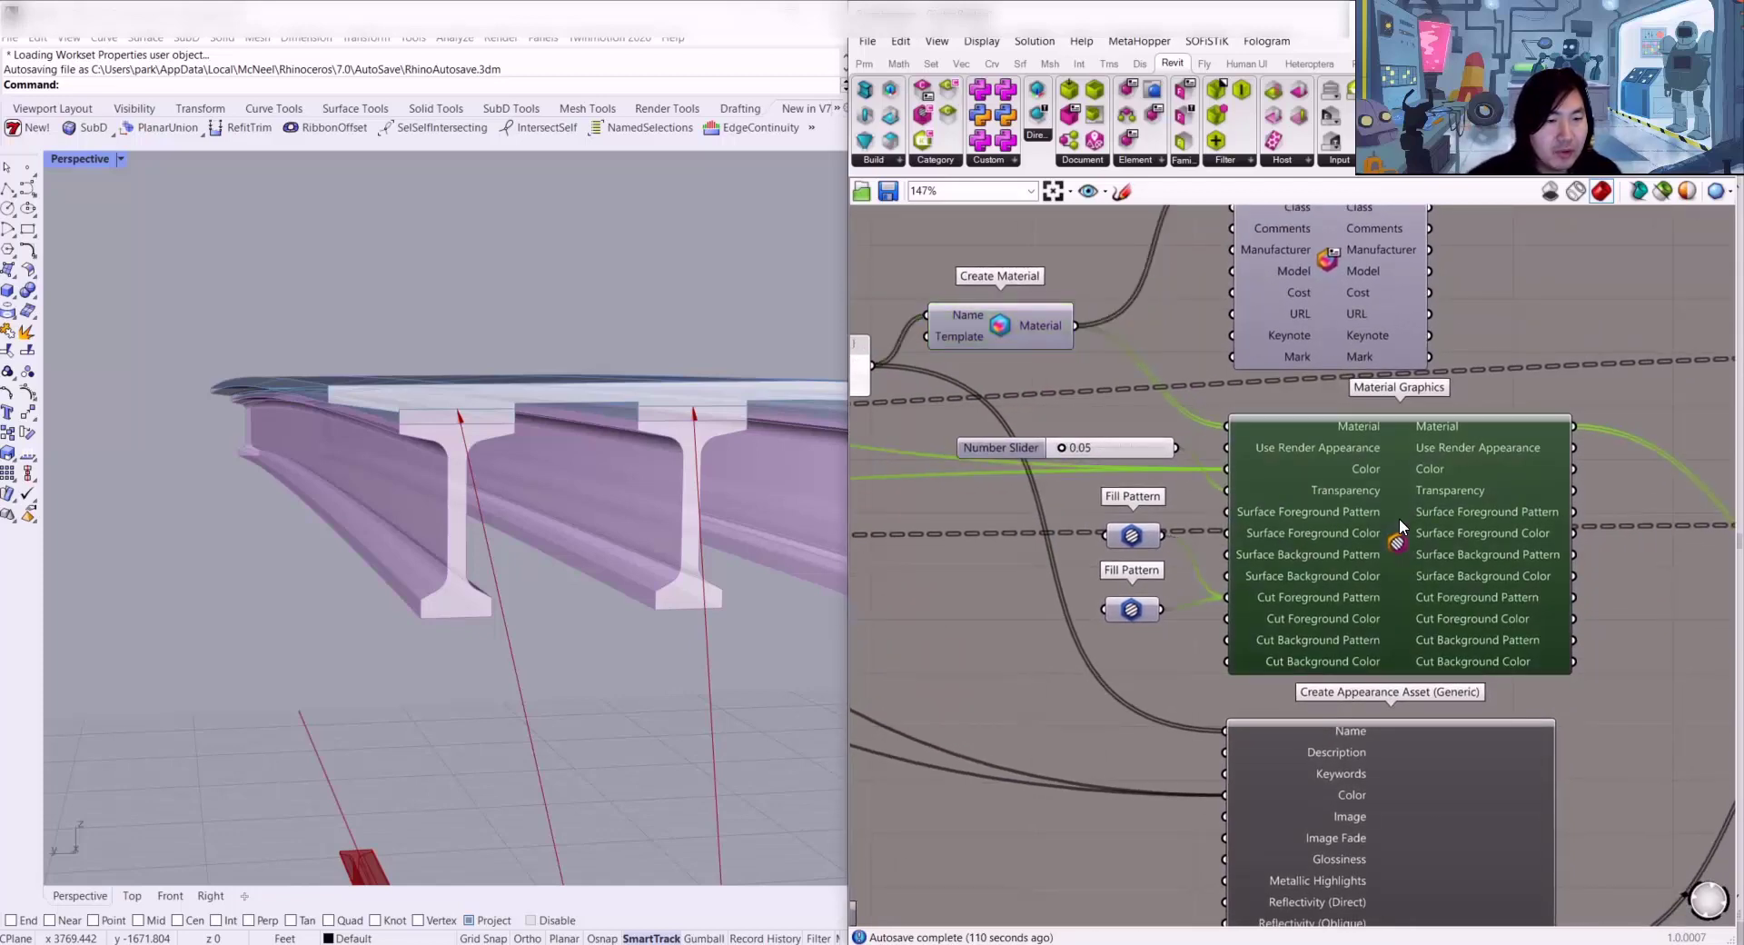
{"action": "scroll", "coordinate": [1317, 509], "scroll_direction": "up", "scroll_amount": 2}
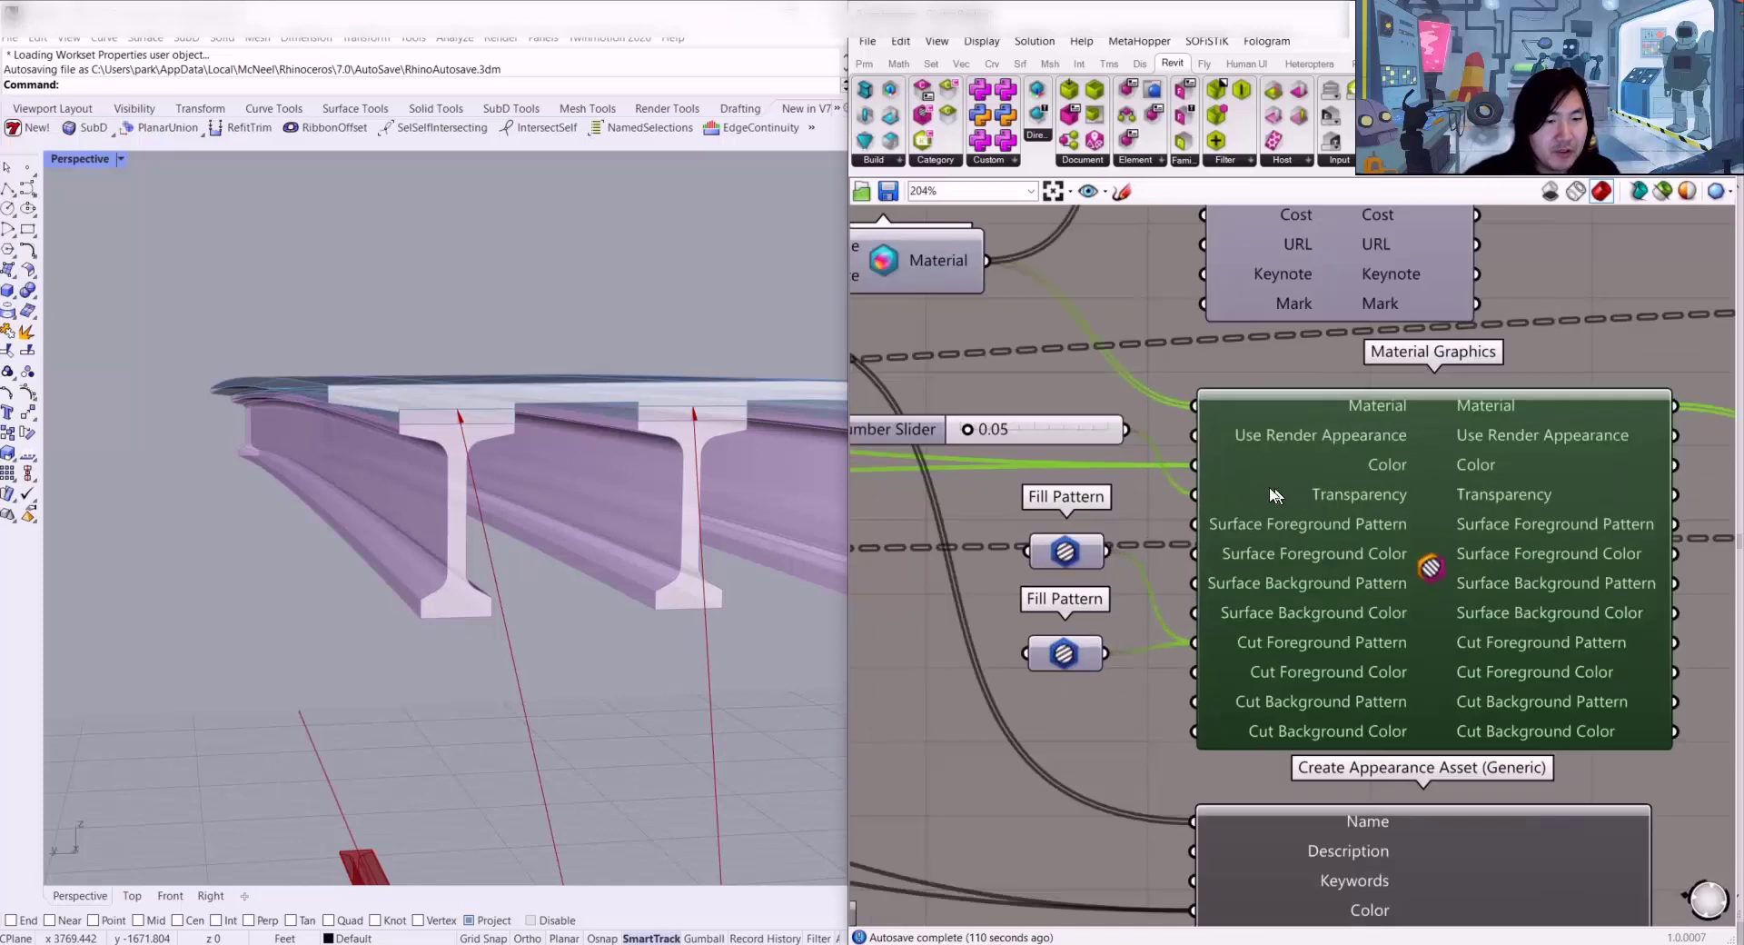
{"action": "mouse_move", "coordinate": [1011, 412]}
{"action": "left_mouse_down"}
{"action": "mouse_move", "coordinate": [988, 415]}
{"action": "mouse_move", "coordinate": [999, 439]}
{"action": "left_mouse_up"}
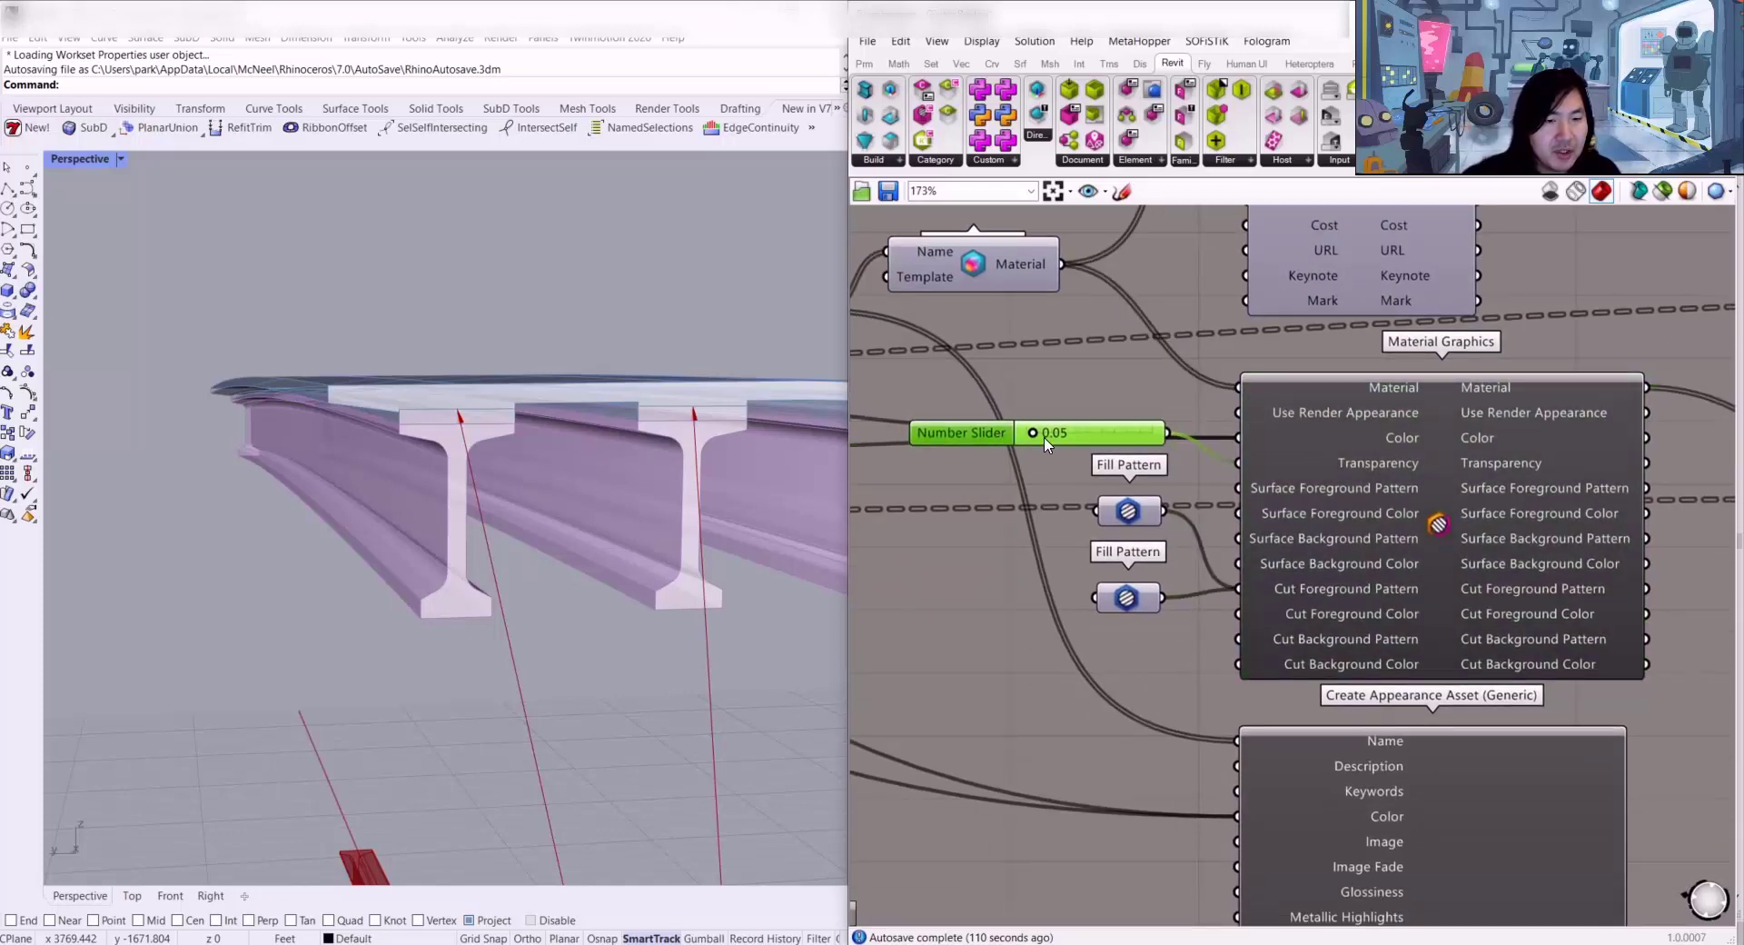
Step: Review the full input list of Create Appearance Asset (Generic) and its output connection
{"action": "right_click_drag", "start_coordinate": [1276, 615], "coordinate": [1227, 353]}
{"action": "right_click_drag", "start_coordinate": [1304, 469], "coordinate": [1266, 318]}
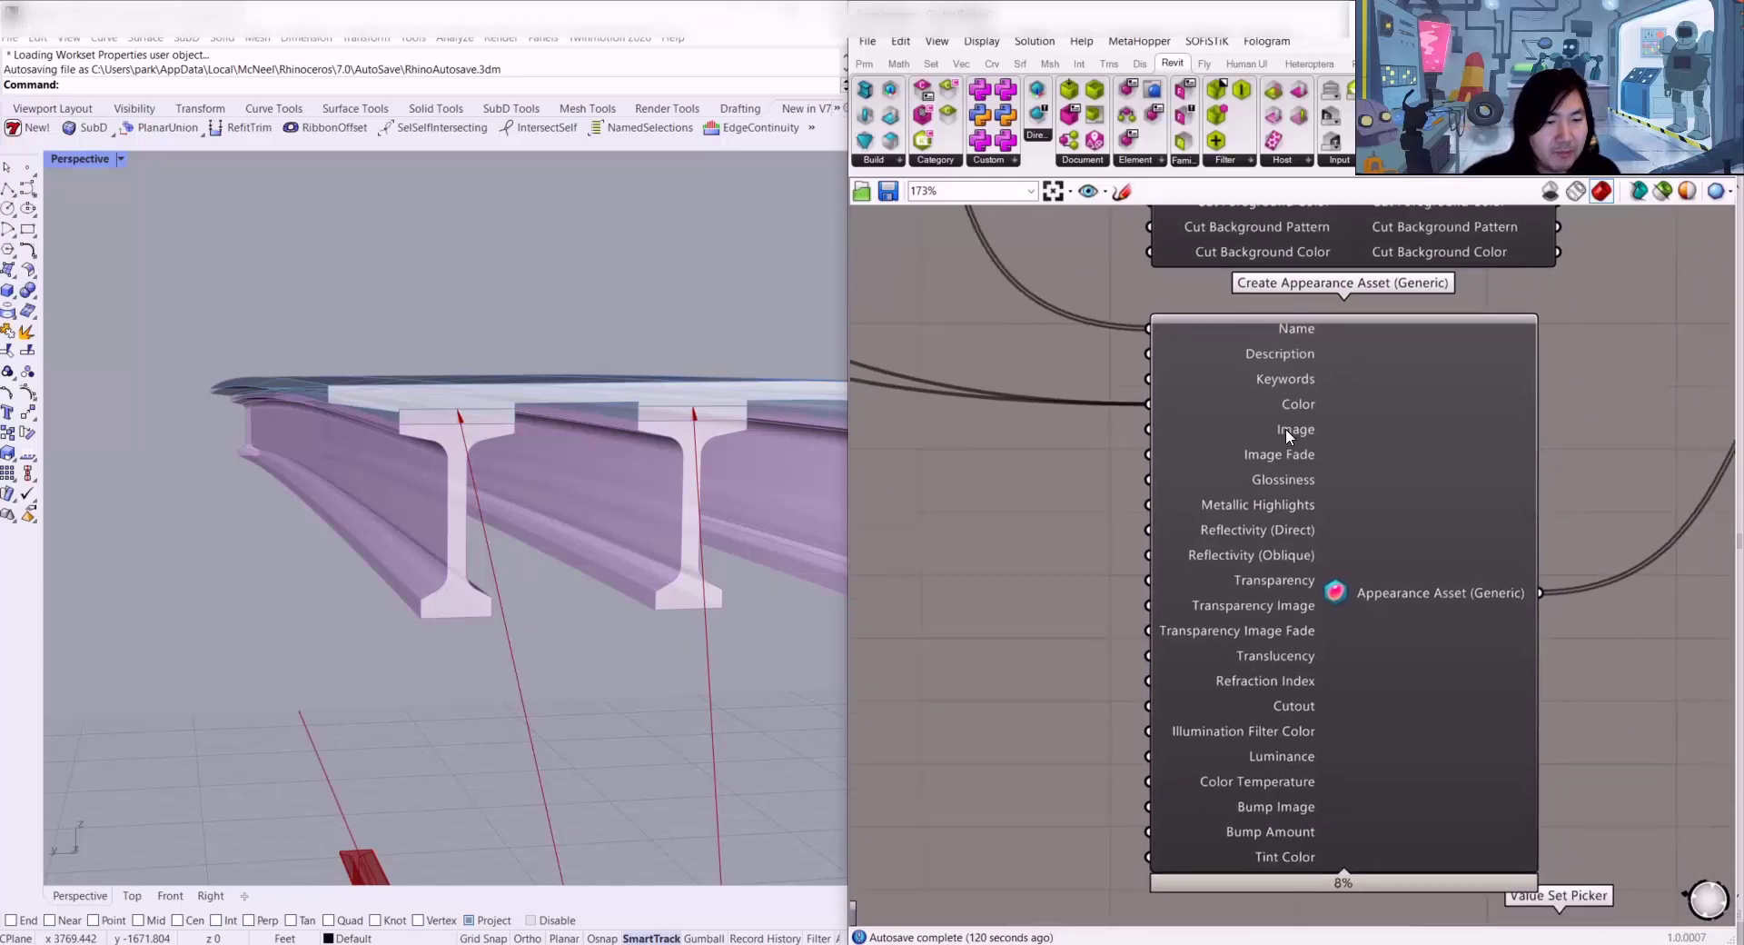
{"action": "right_click_drag", "start_coordinate": [1336, 498], "coordinate": [1259, 496]}
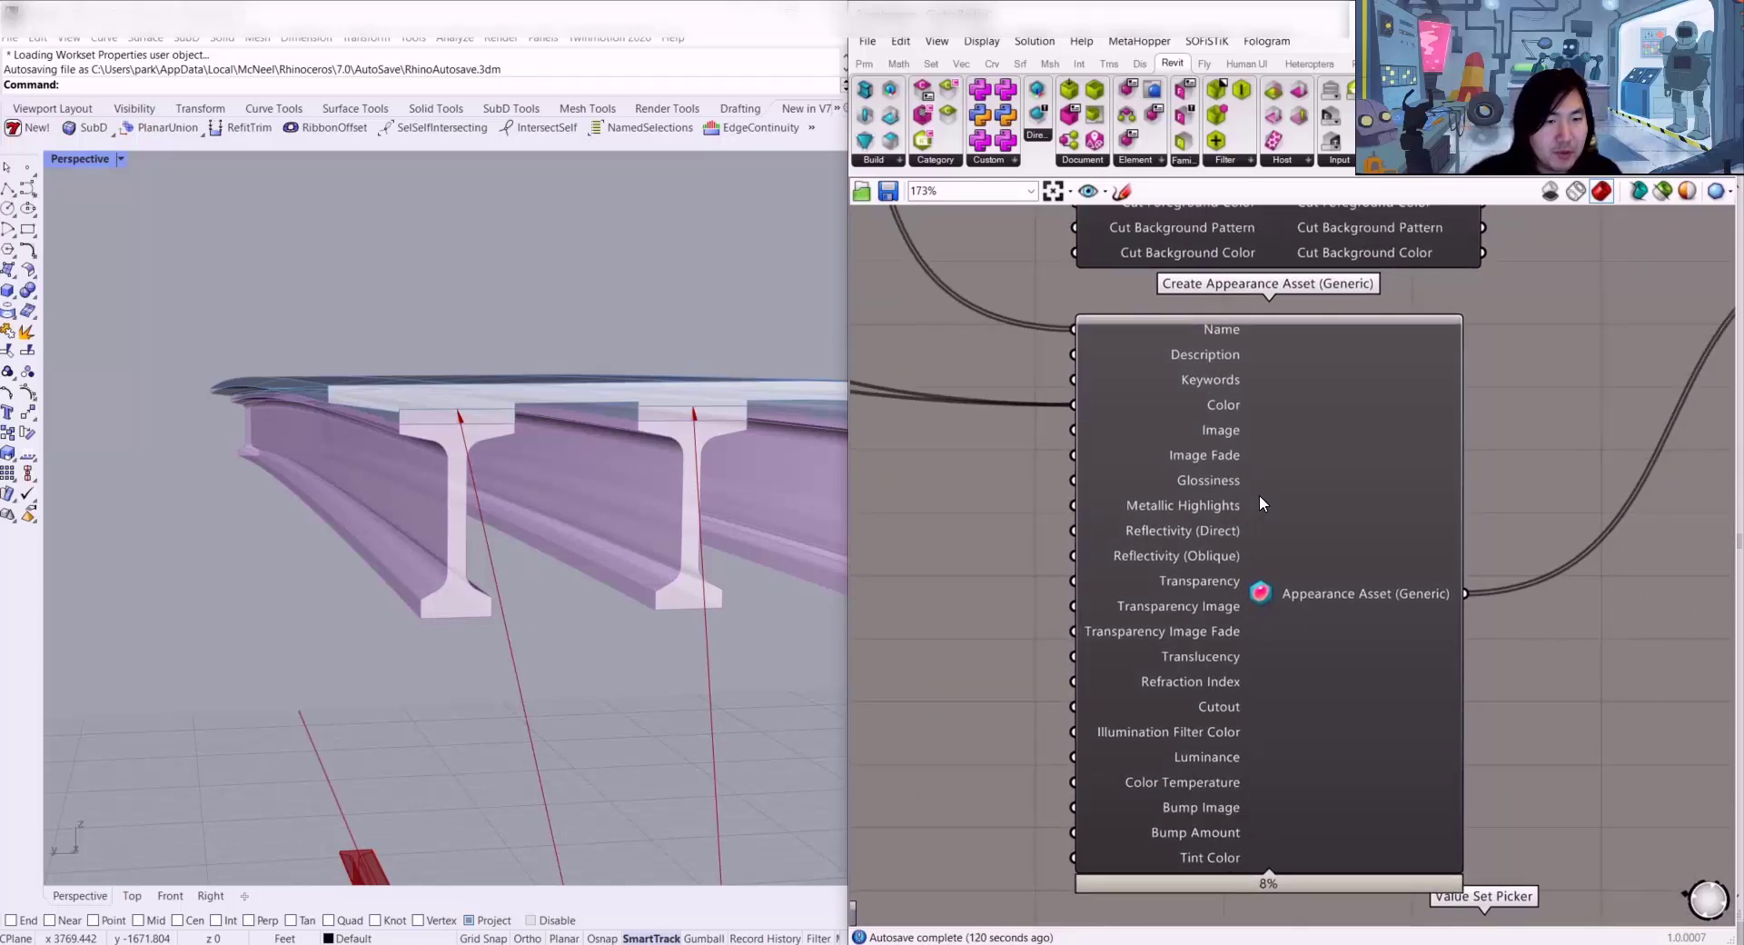
Step: Examine the output data of Create Appearance Asset (Generic) and how the component relates to Material Graphics
{"action": "left_click", "coordinate": [1259, 496]}
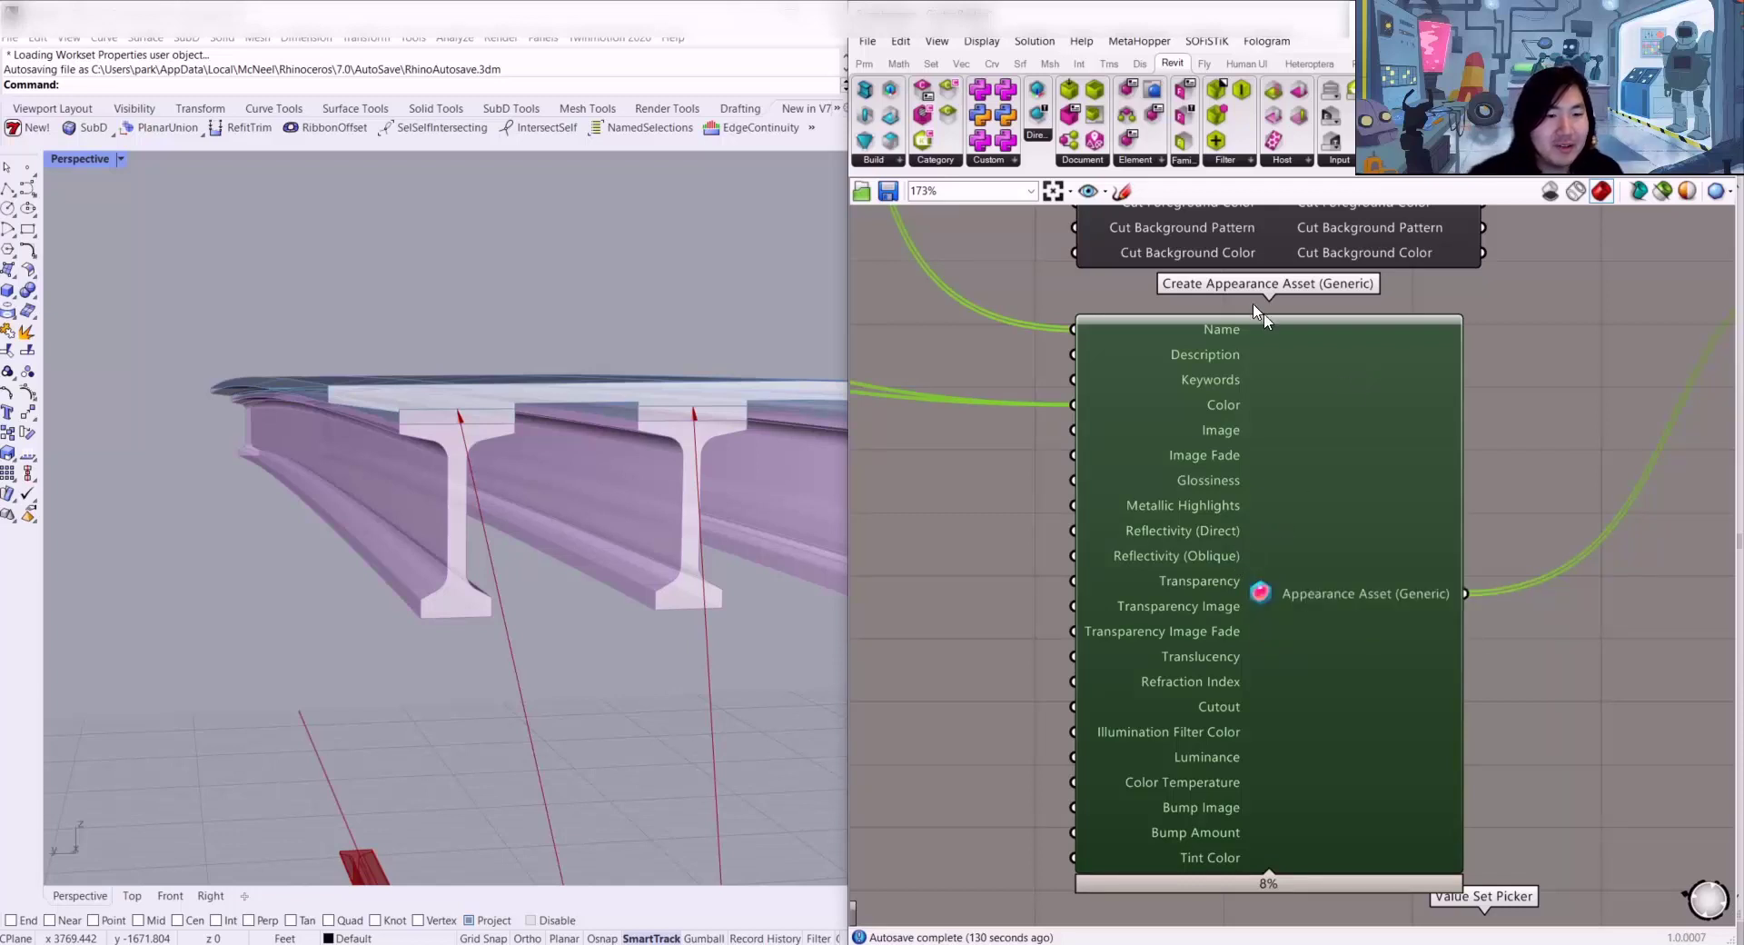
{"action": "scroll", "coordinate": [1341, 354], "scroll_direction": "down", "scroll_amount": 1}
{"action": "scroll", "coordinate": [1350, 368], "scroll_direction": "down", "scroll_amount": 1}
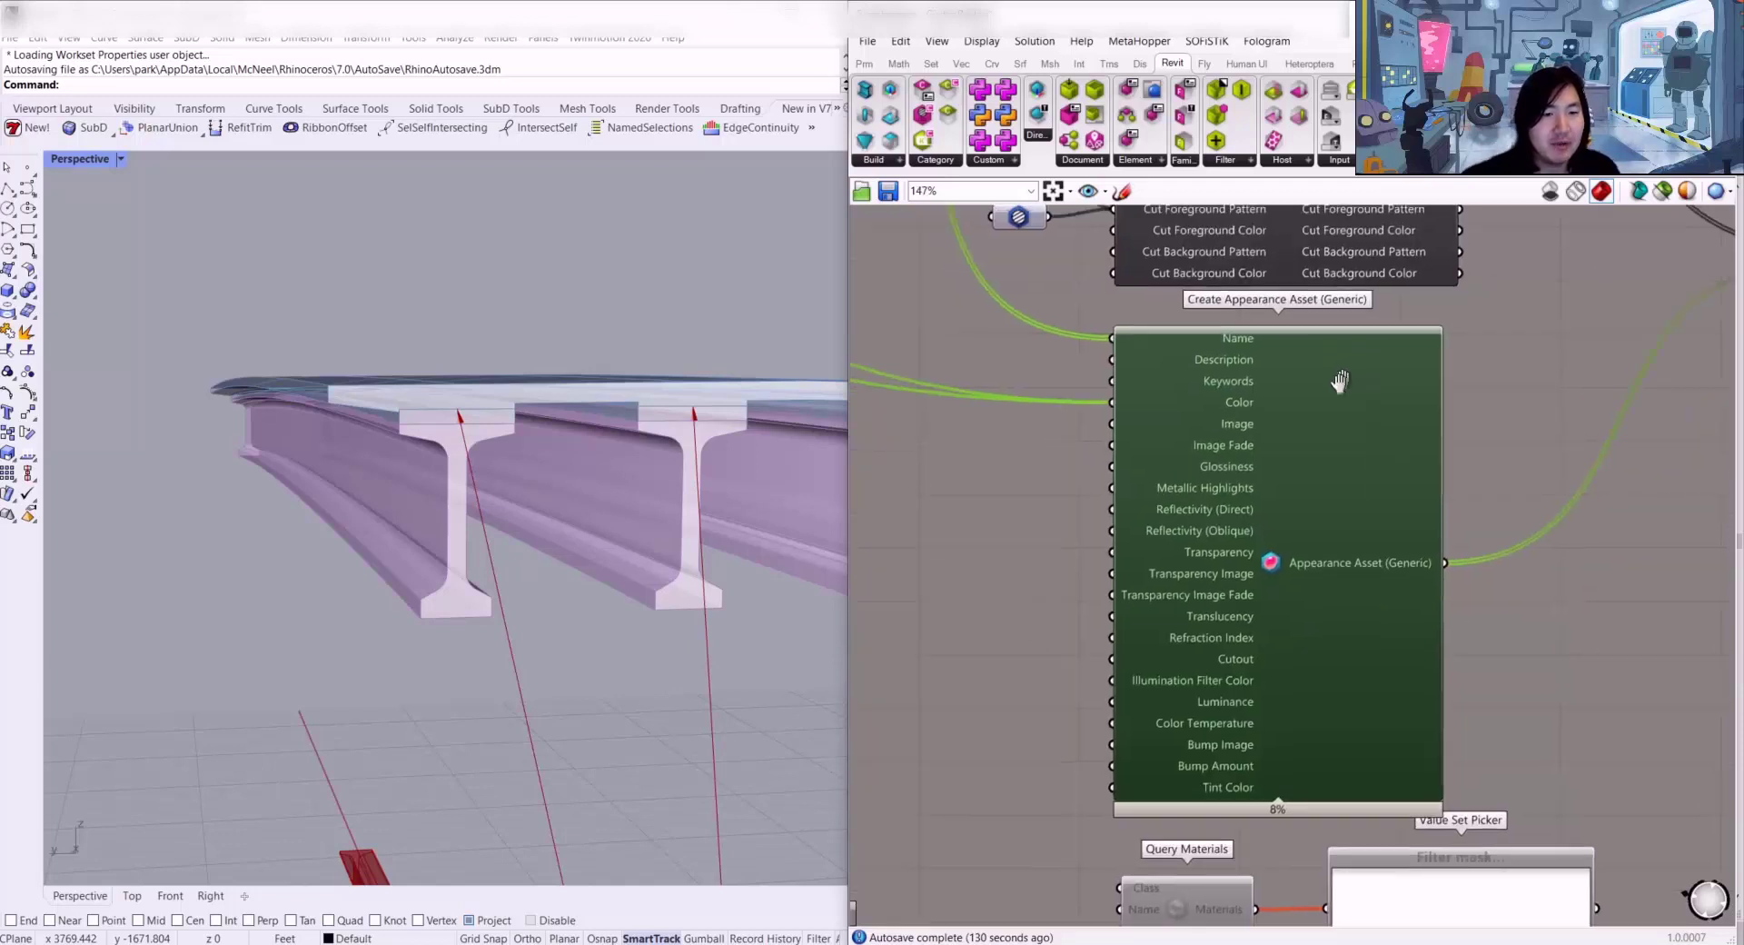
{"action": "right_click_drag", "start_coordinate": [1320, 409], "coordinate": [1303, 432]}
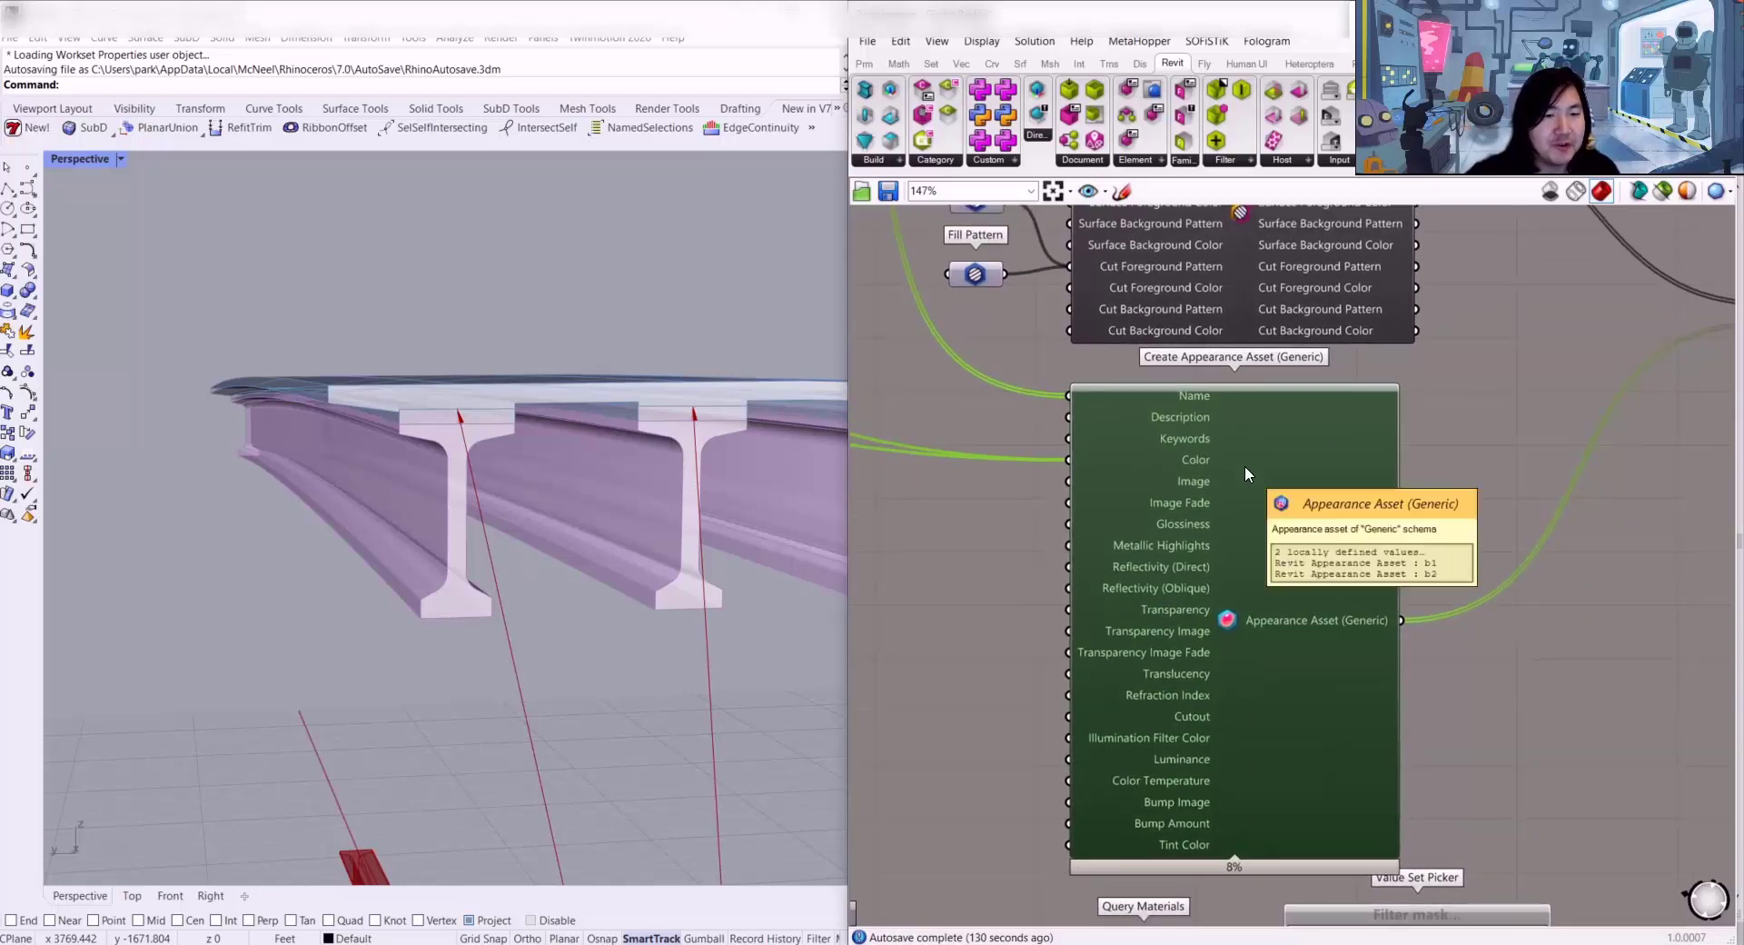
{"action": "scroll", "coordinate": [1246, 461], "scroll_direction": "down", "scroll_amount": 4}
{"action": "scroll", "coordinate": [1237, 333], "scroll_direction": "up", "scroll_amount": 3}
{"action": "right_click_drag", "start_coordinate": [1250, 359], "coordinate": [1252, 433]}
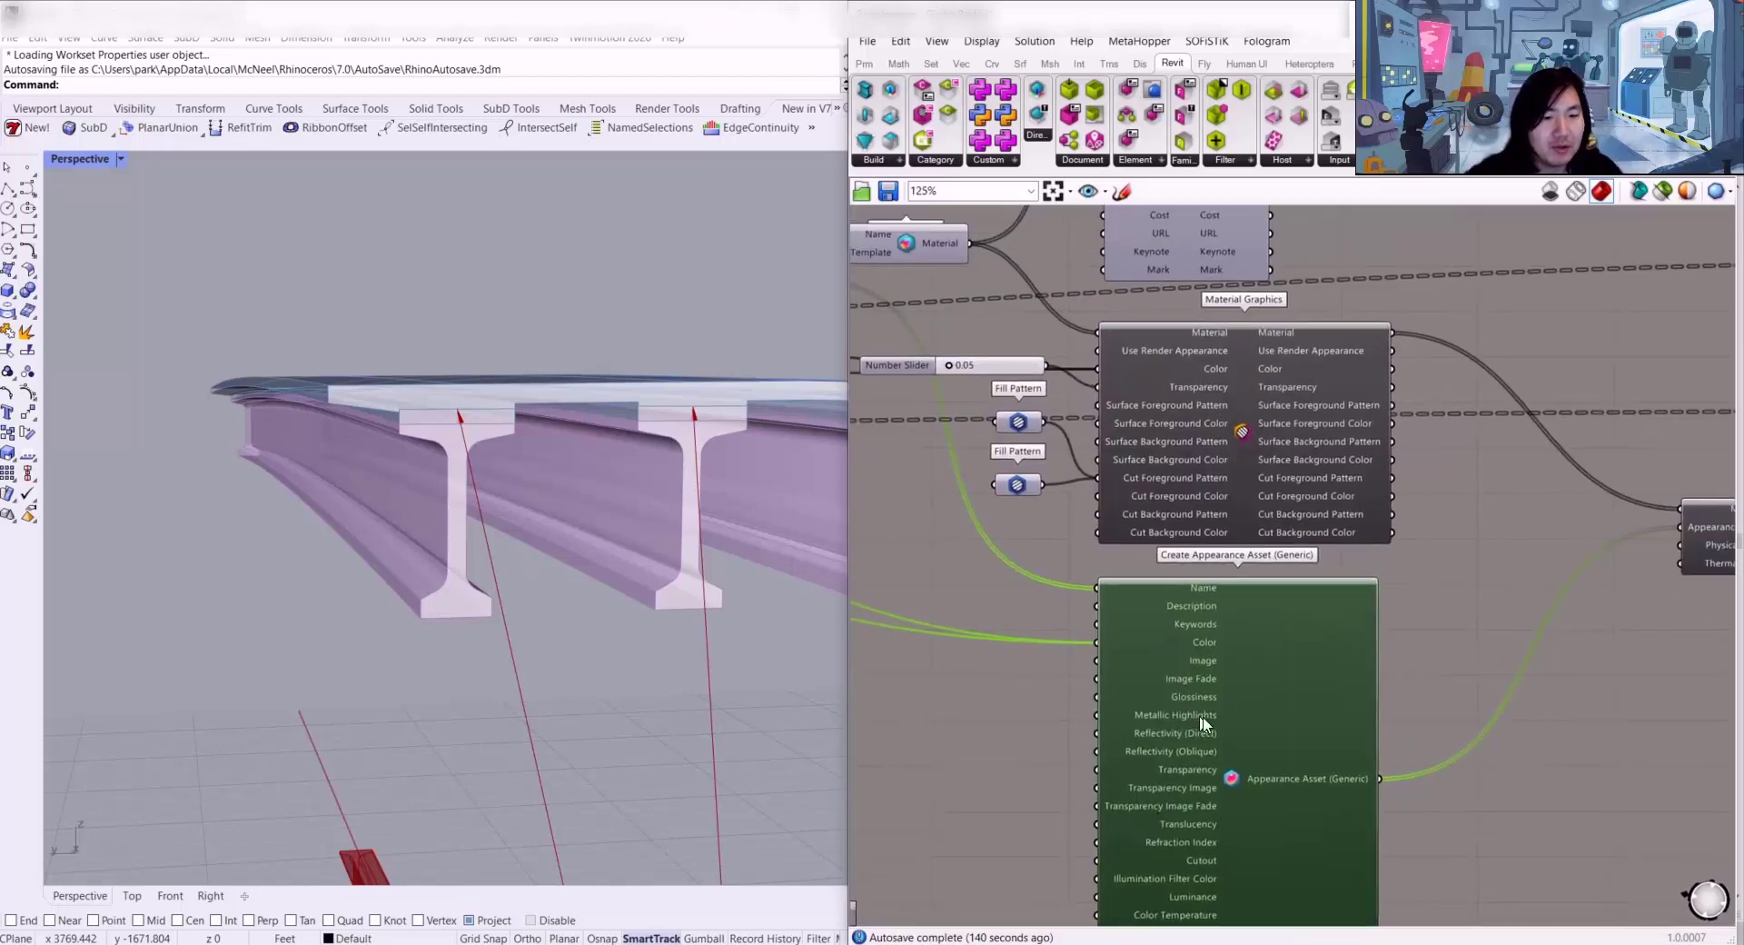
{"action": "right_click_drag", "start_coordinate": [1278, 658], "coordinate": [1217, 645]}
Step: Nudge Material Graphics and the upper Fill Pattern slightly, and check the pattern and Number Slider connections feeding Material Graphics
{"action": "left_click", "coordinate": [1180, 420]}
{"action": "right_click_drag", "start_coordinate": [1179, 420], "coordinate": [1280, 471]}
{"action": "scroll", "coordinate": [1125, 472], "scroll_direction": "up", "scroll_amount": 1}
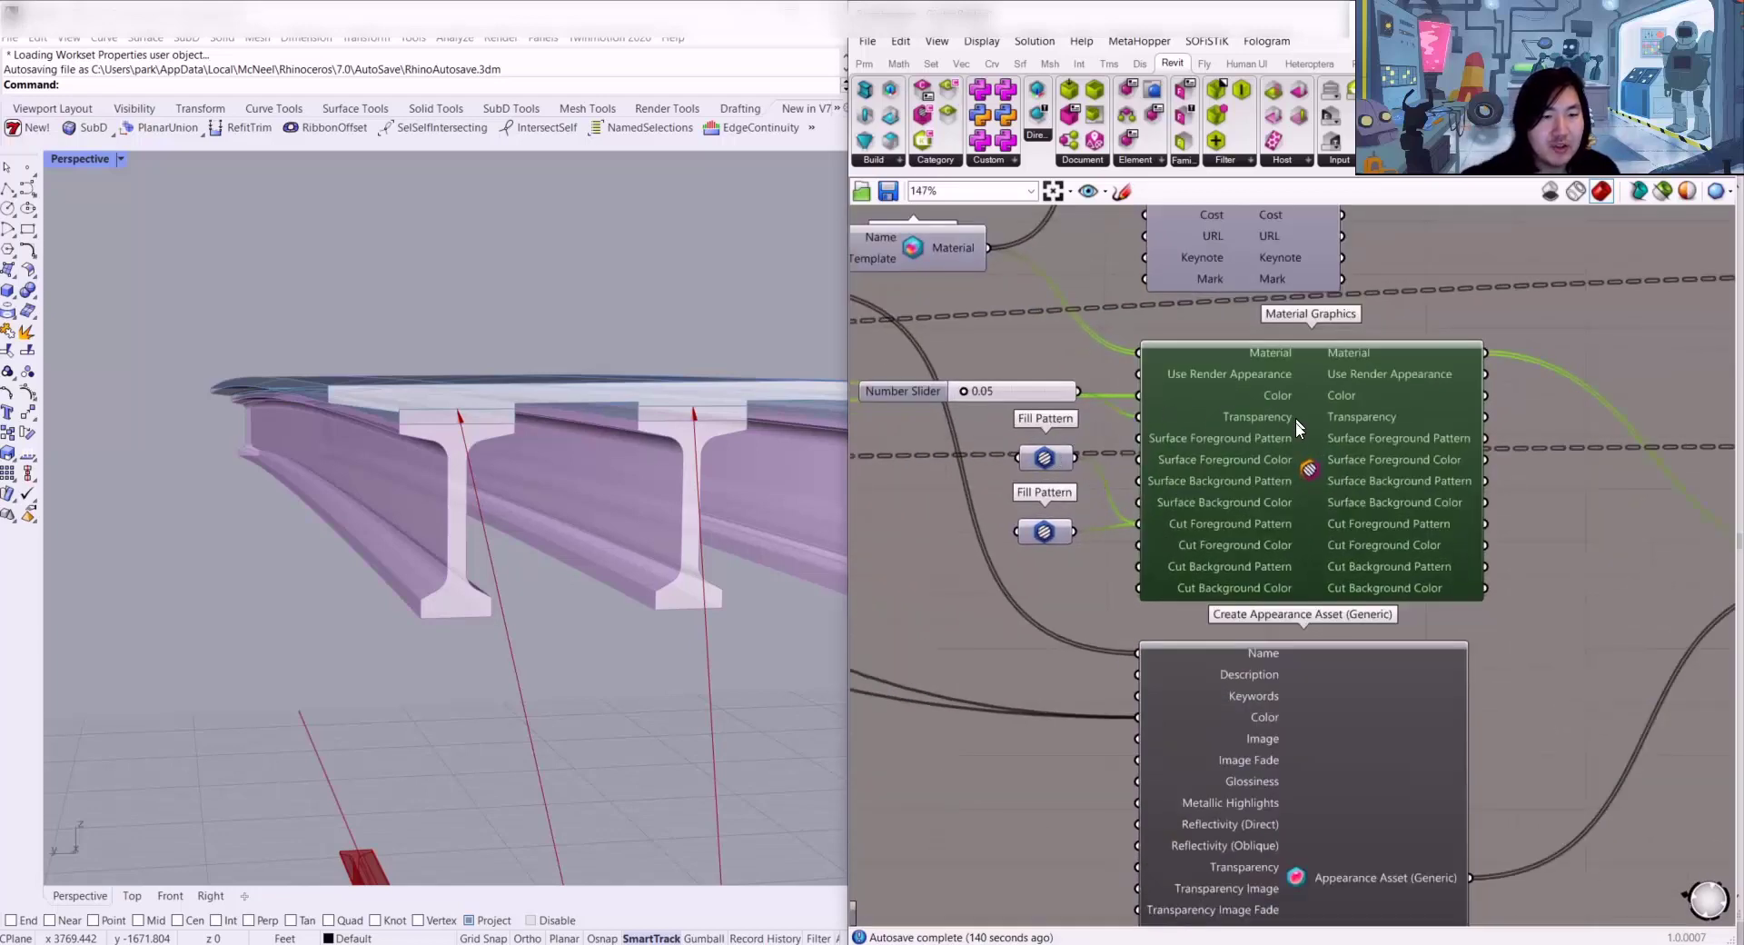
{"action": "left_click_drag", "start_coordinate": [1299, 427], "coordinate": [1293, 423]}
{"action": "left_click_drag", "start_coordinate": [1044, 462], "coordinate": [1039, 464]}
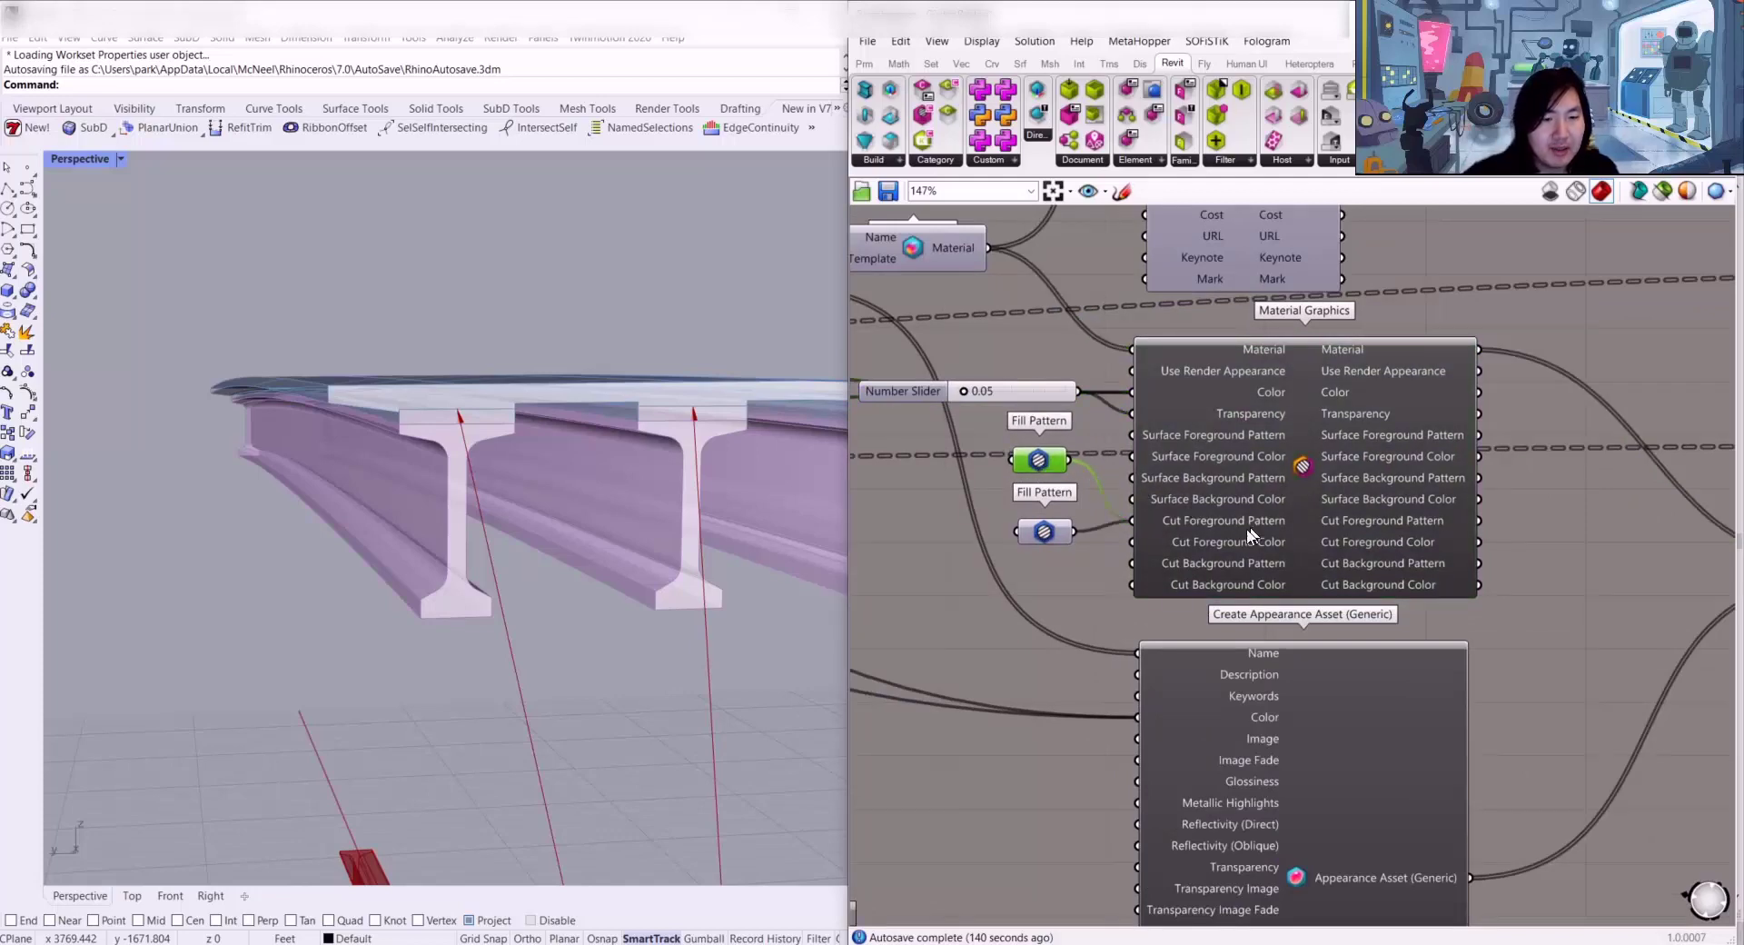
{"action": "scroll", "coordinate": [1183, 505], "scroll_direction": "up", "scroll_amount": 1}
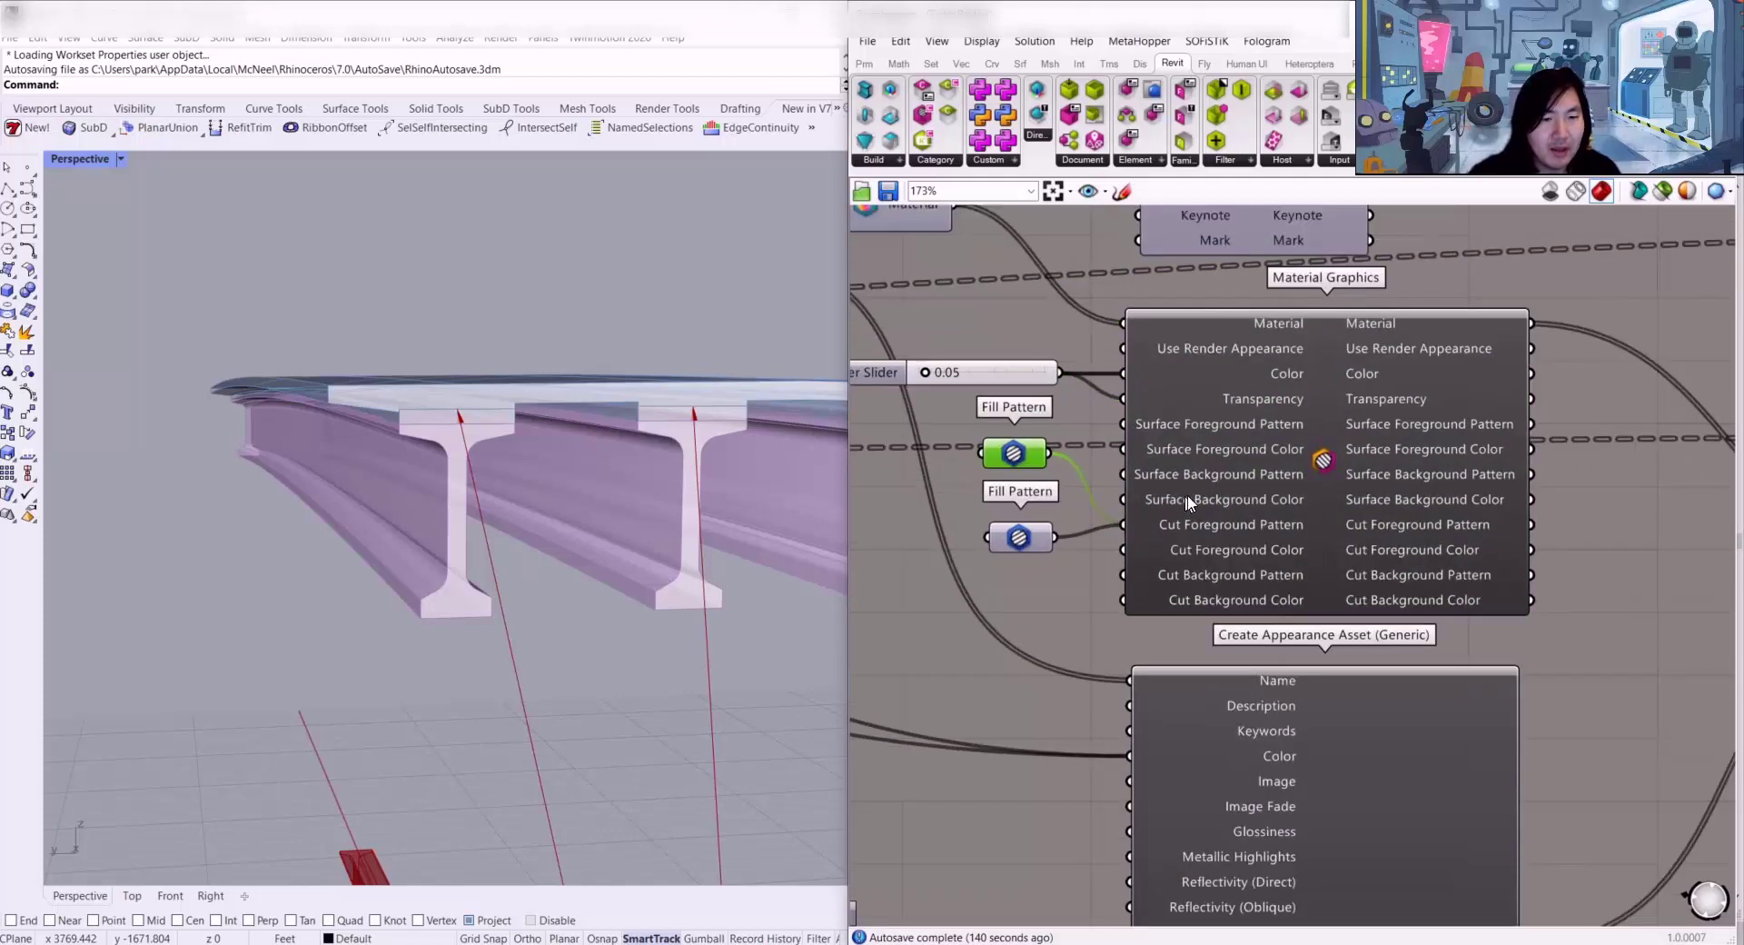
{"action": "left_click", "coordinate": [892, 373]}
{"action": "scroll", "coordinate": [1197, 386], "scroll_direction": "down", "scroll_amount": 5}
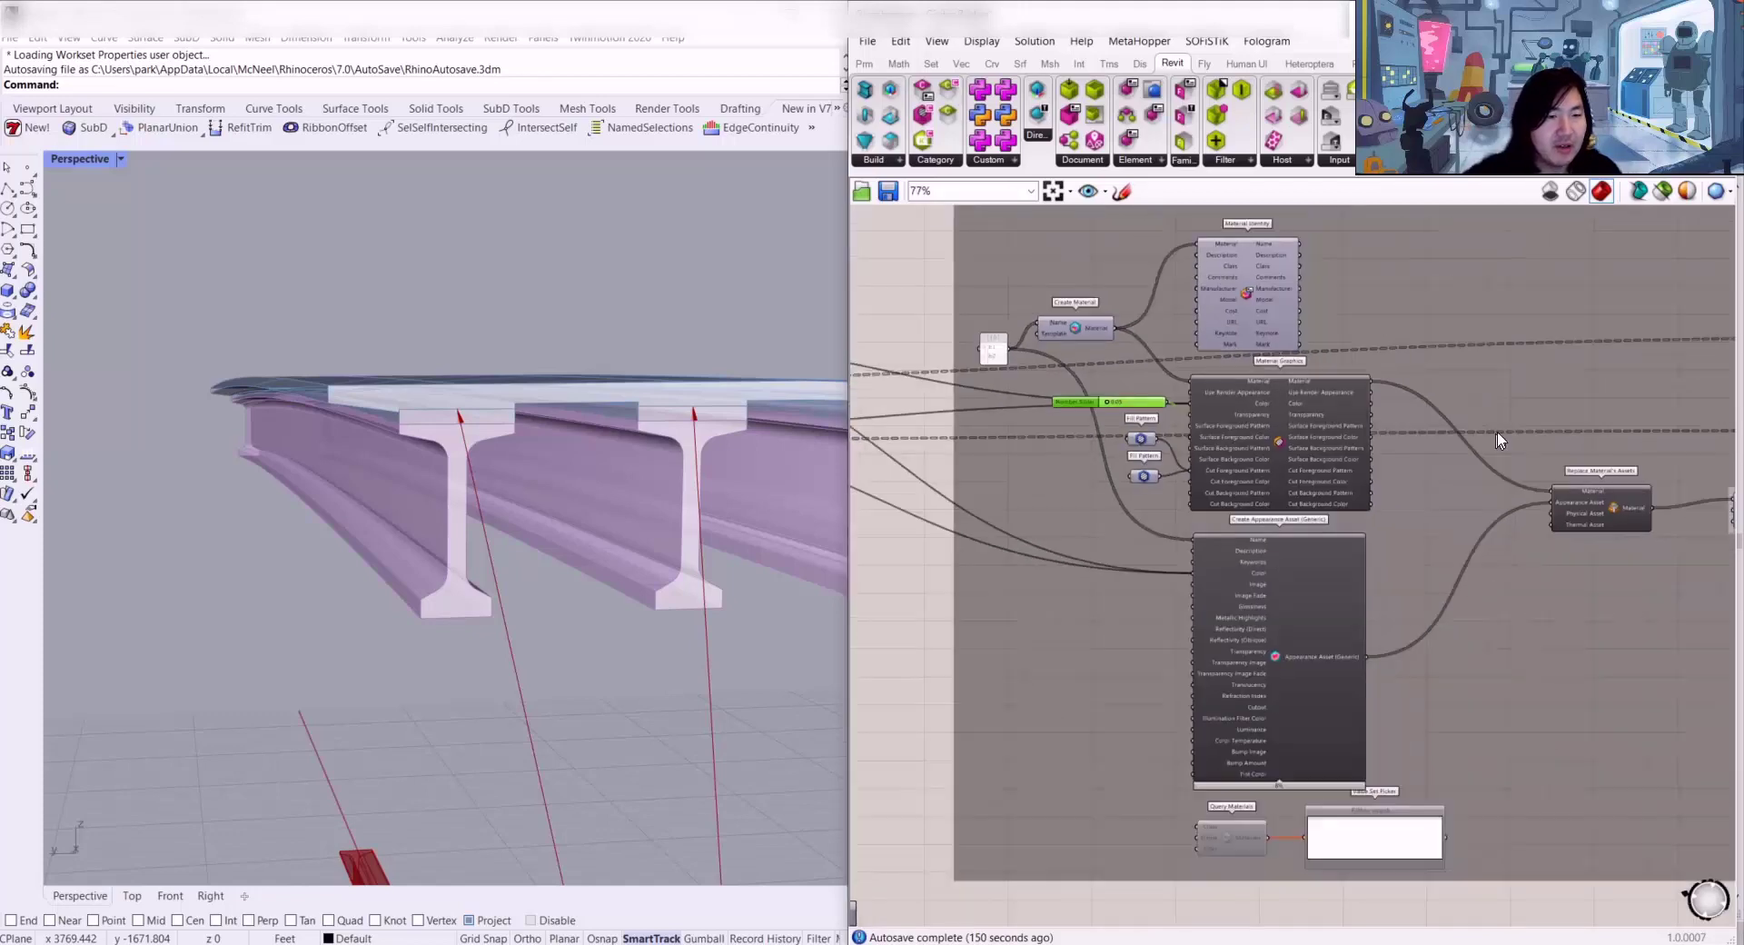
Step: Move Replace Material's Assets slightly away from List Item and trace its Material and Appearance Asset connections
{"action": "right_click_drag", "start_coordinate": [1499, 441], "coordinate": [1170, 387]}
{"action": "scroll", "coordinate": [1263, 454], "scroll_direction": "up", "scroll_amount": 5}
{"action": "left_click_drag", "start_coordinate": [1300, 445], "coordinate": [1240, 450]}
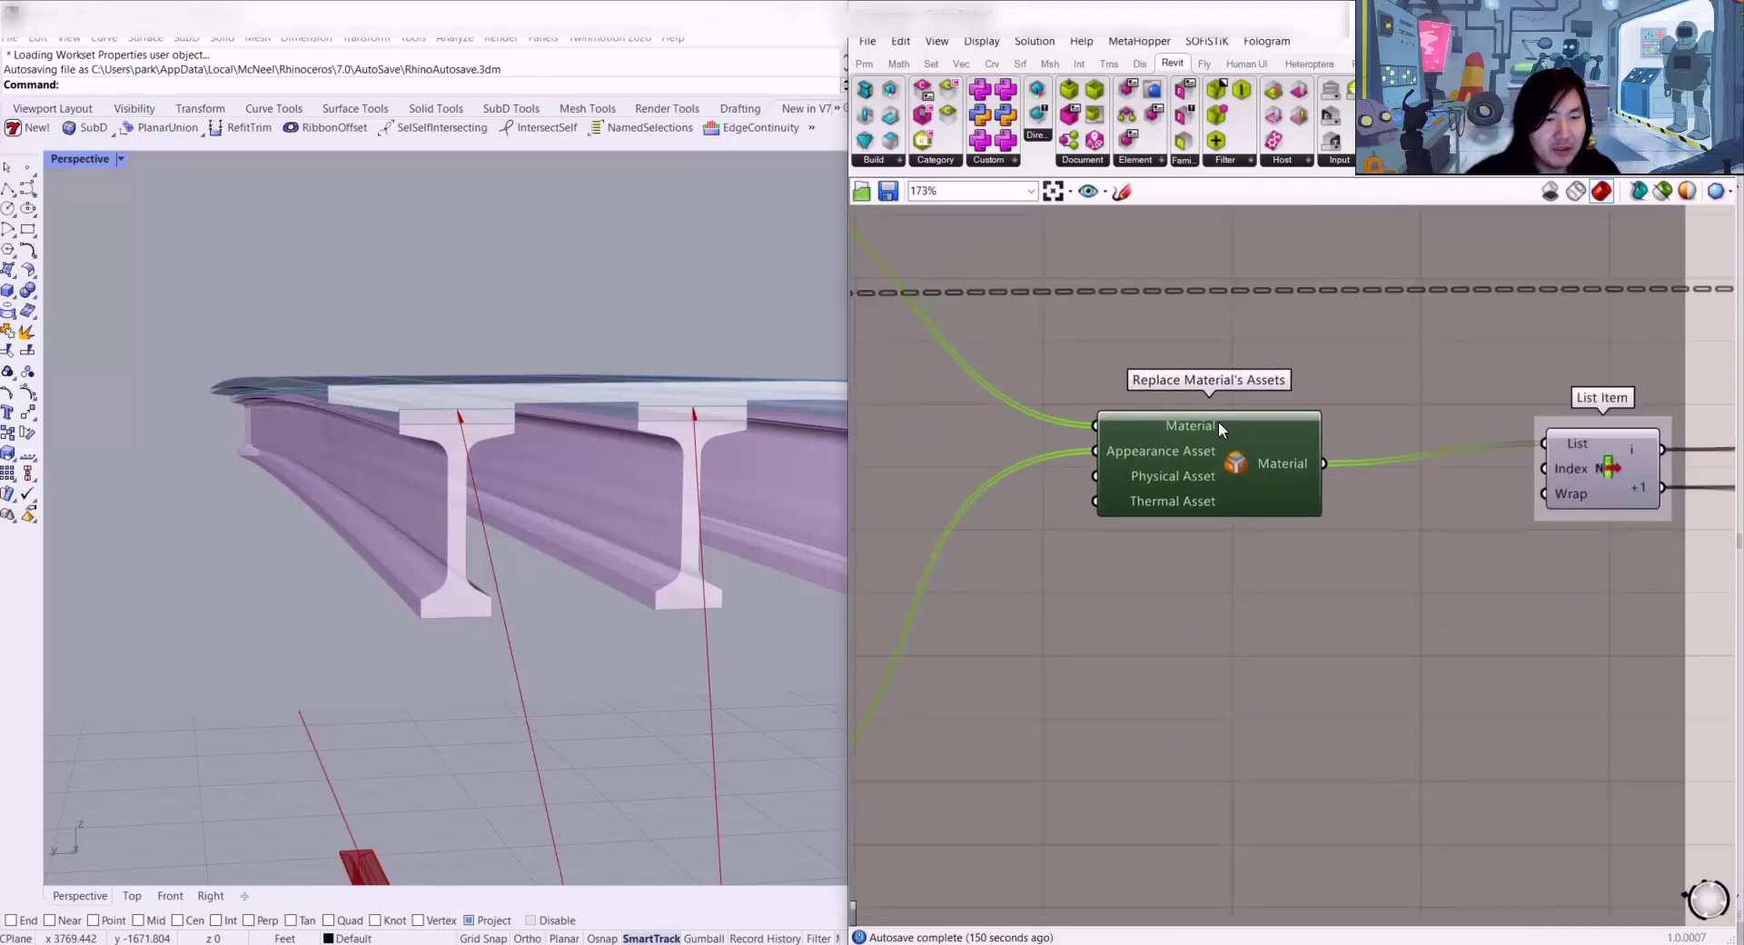
{"action": "scroll", "coordinate": [1241, 450], "scroll_direction": "down", "scroll_amount": 6}
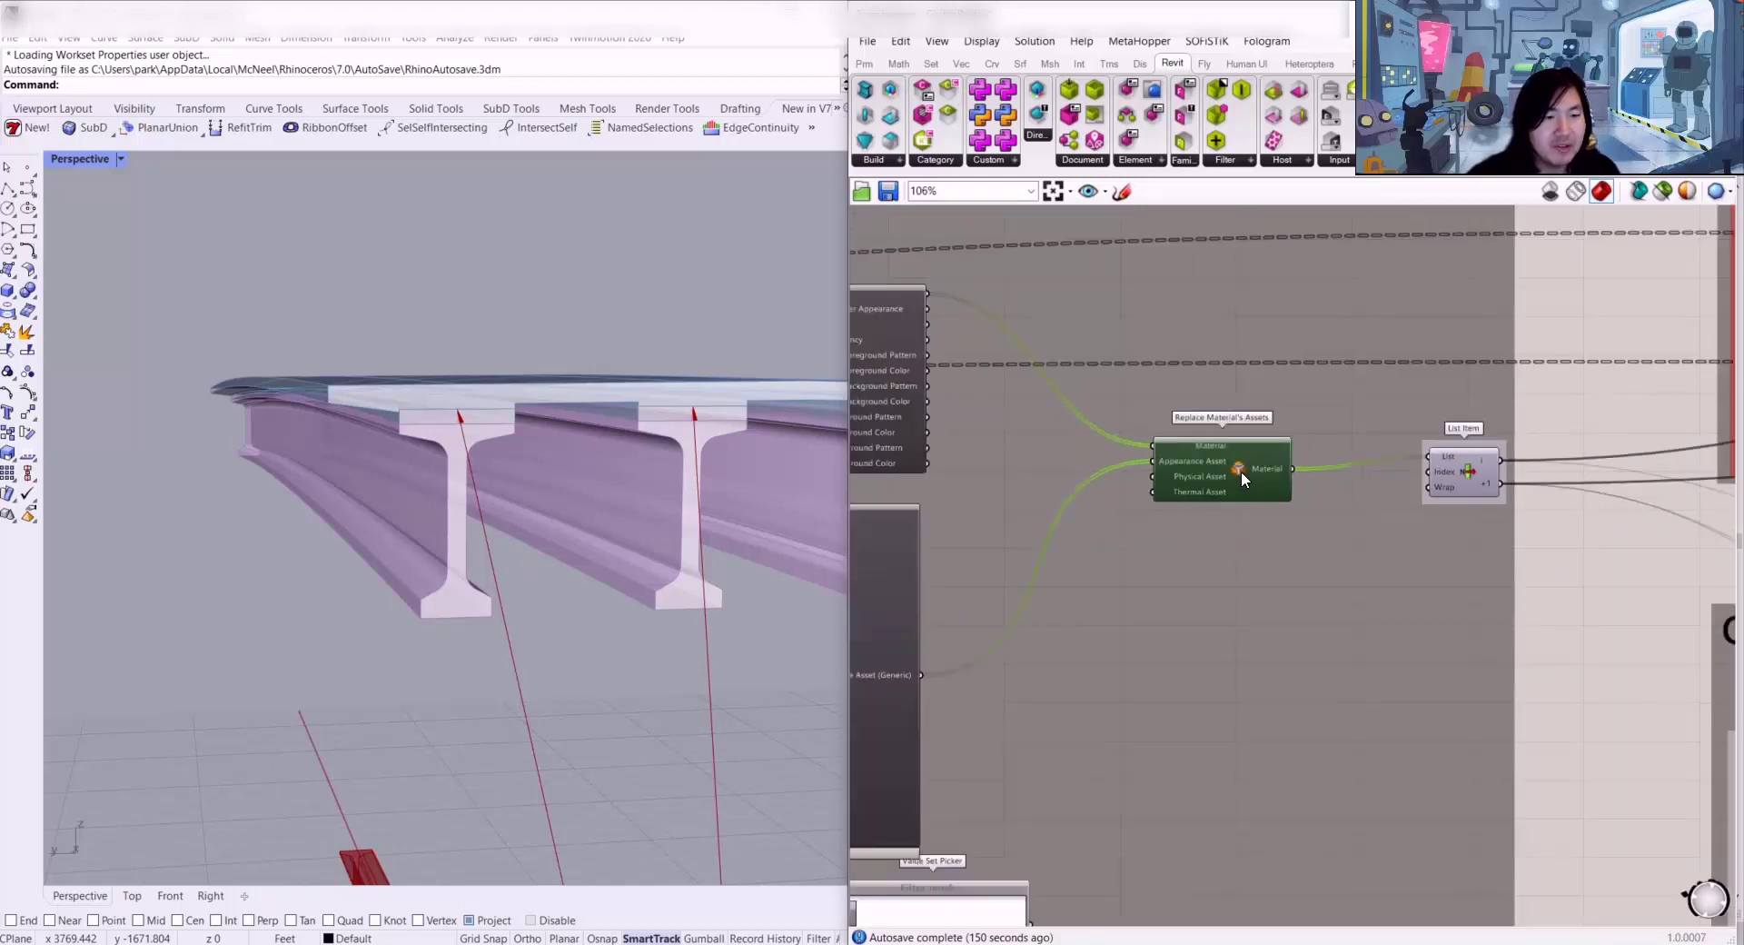
{"action": "scroll", "coordinate": [1240, 470], "scroll_direction": "down", "scroll_amount": 3}
{"action": "scroll", "coordinate": [1224, 496], "scroll_direction": "up", "scroll_amount": 4}
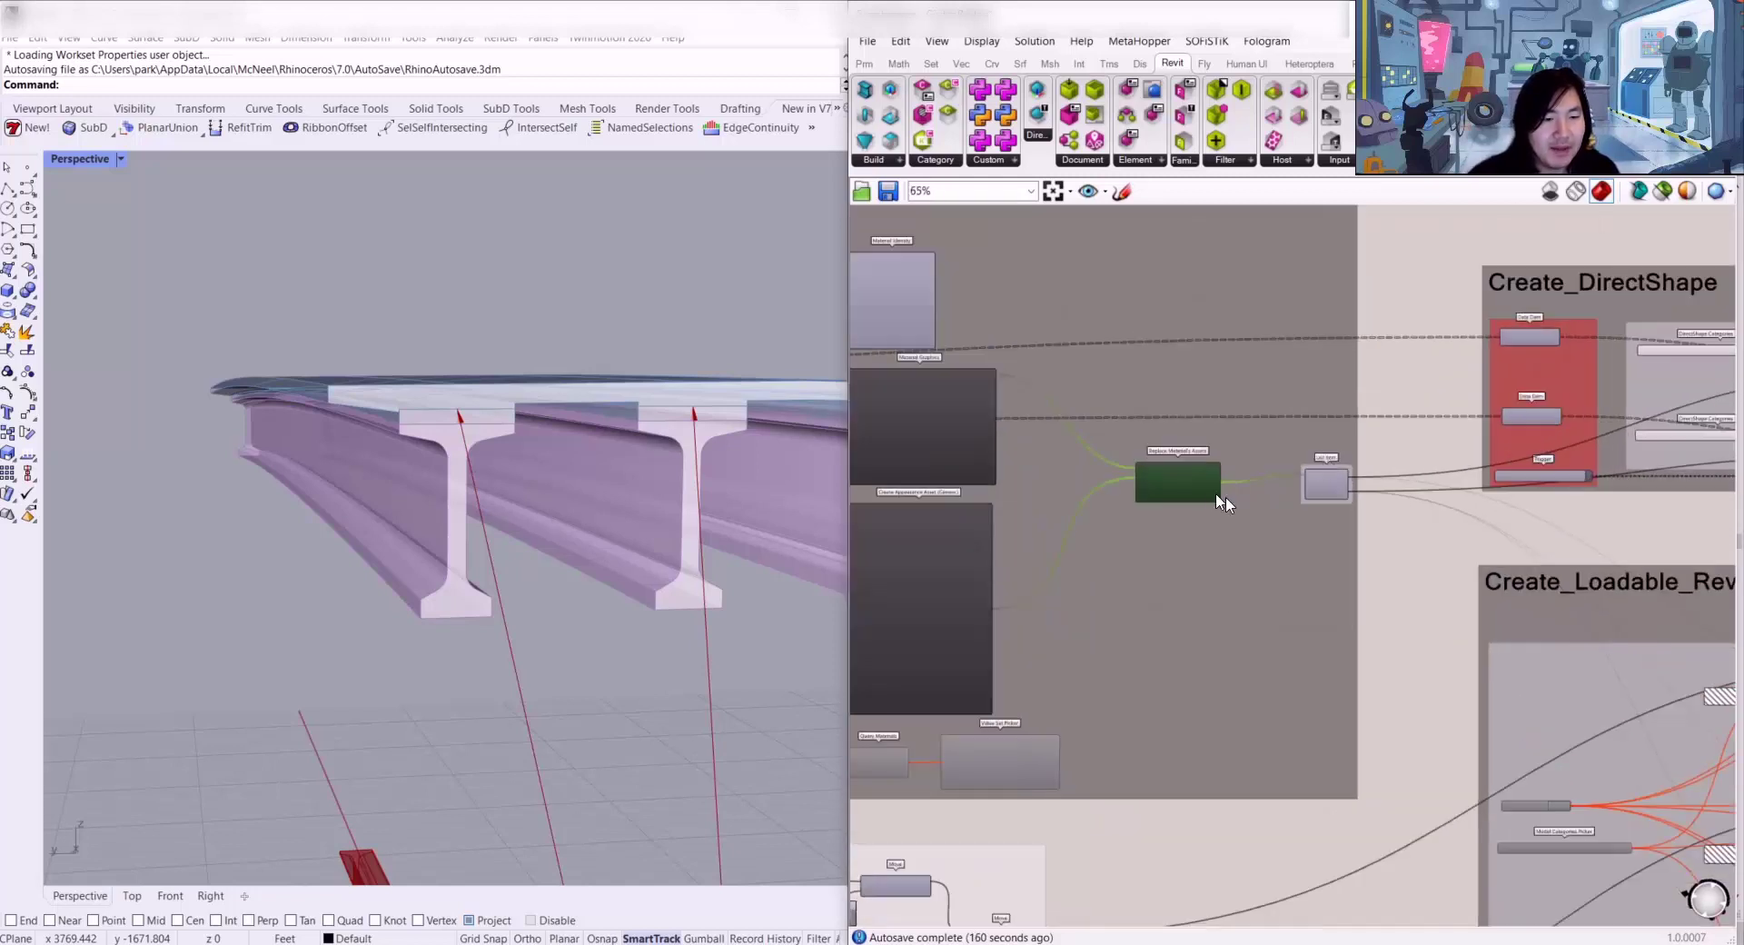
{"action": "scroll", "coordinate": [1331, 440], "scroll_direction": "up", "scroll_amount": 3}
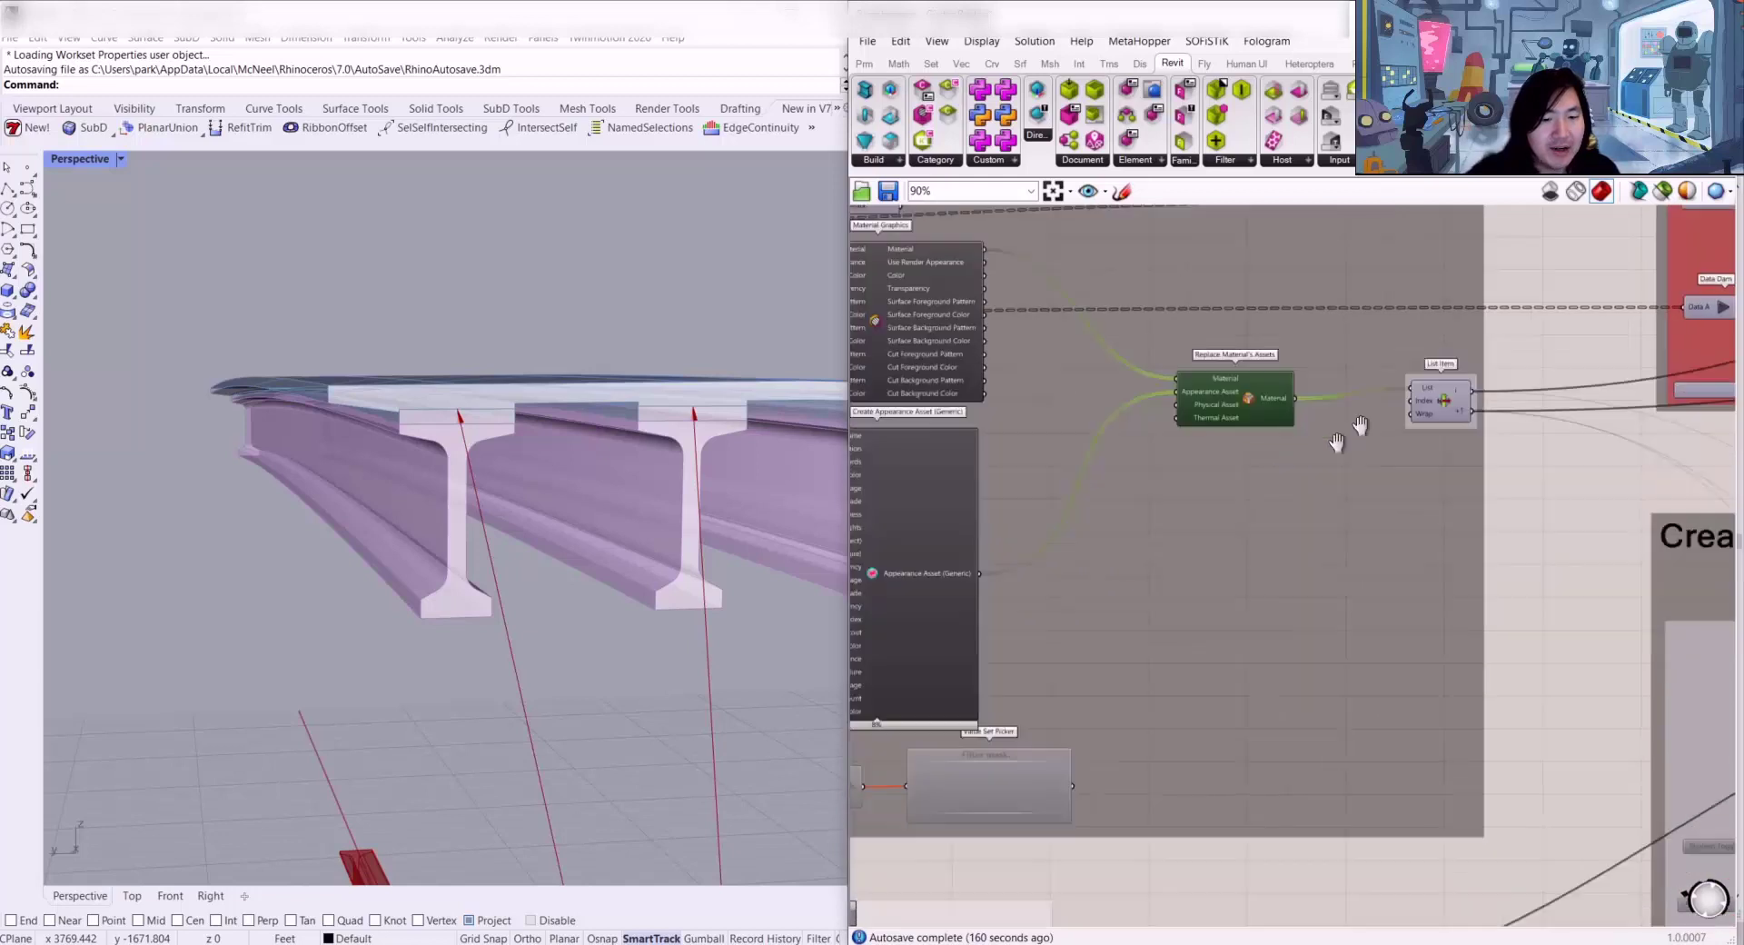
Step: Move Query Materials and the Value Set Picker together slightly farther below Create Appearance Asset (Generic)
{"action": "left_click", "coordinate": [893, 704]}
{"action": "left_click", "coordinate": [1045, 694], "text": "shift"}
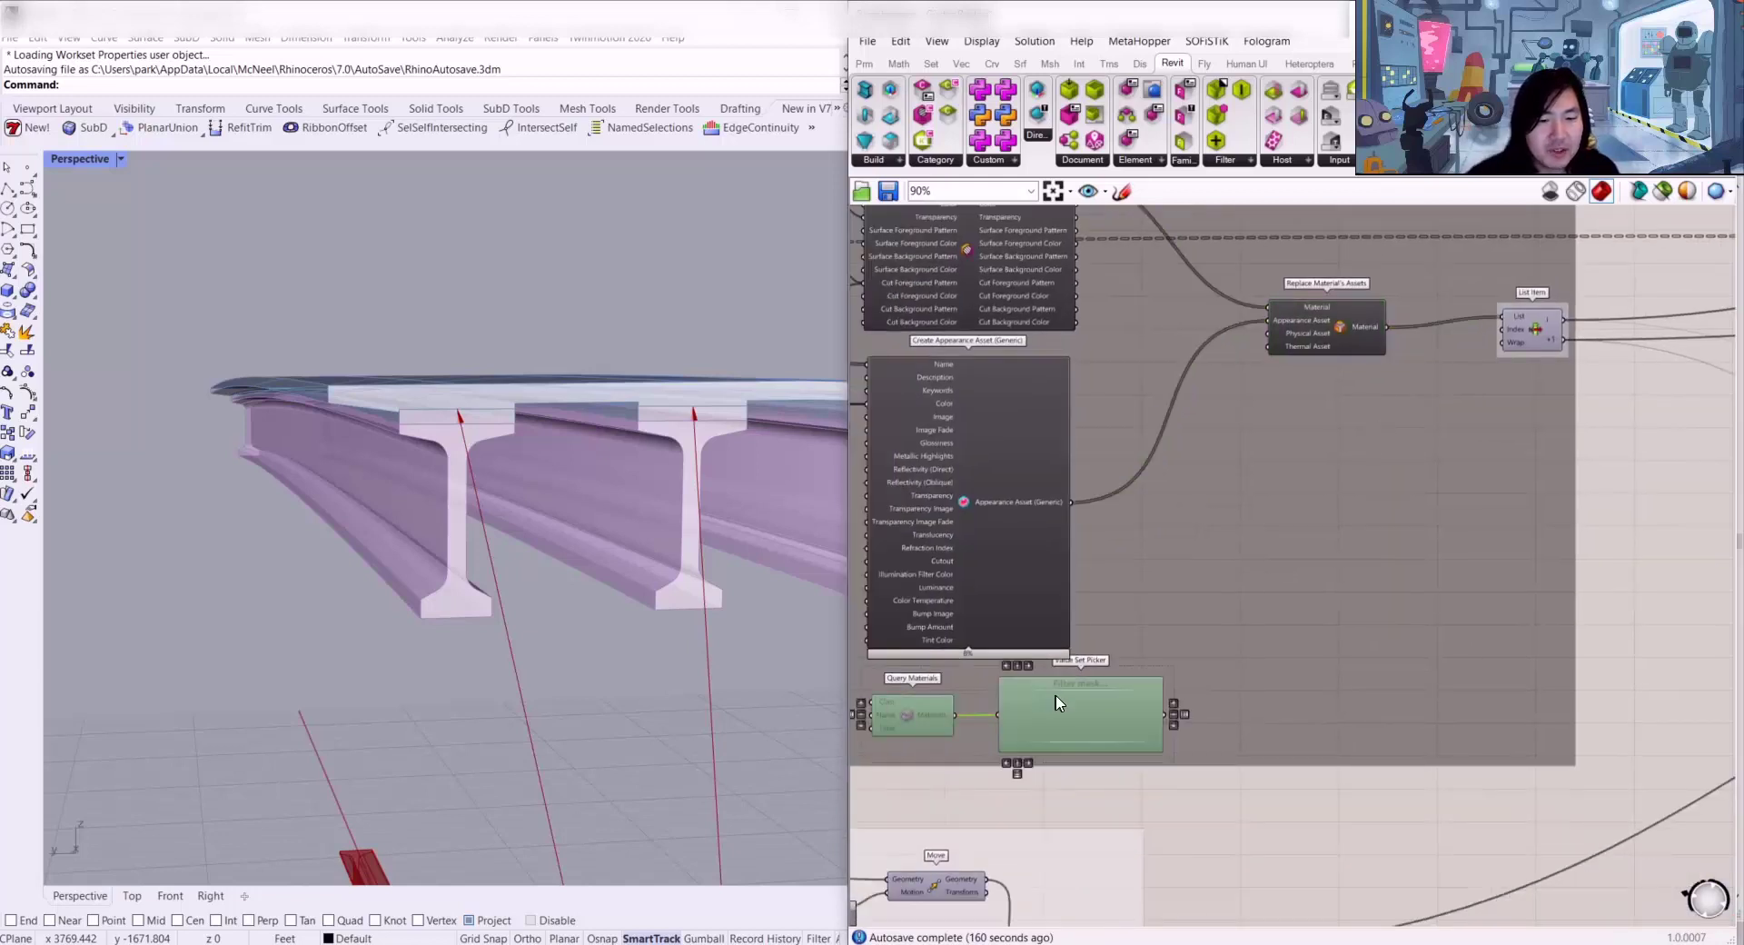
{"action": "left_click_drag", "start_coordinate": [1055, 700], "coordinate": [1052, 724]}
{"action": "left_click", "coordinate": [1542, 524]}
{"action": "left_click", "coordinate": [1610, 525]}
Step: Inspect the bridge girders and deck up close in the Rhino perspective view
{"action": "scroll", "coordinate": [391, 552], "scroll_direction": "down", "scroll_amount": 6}
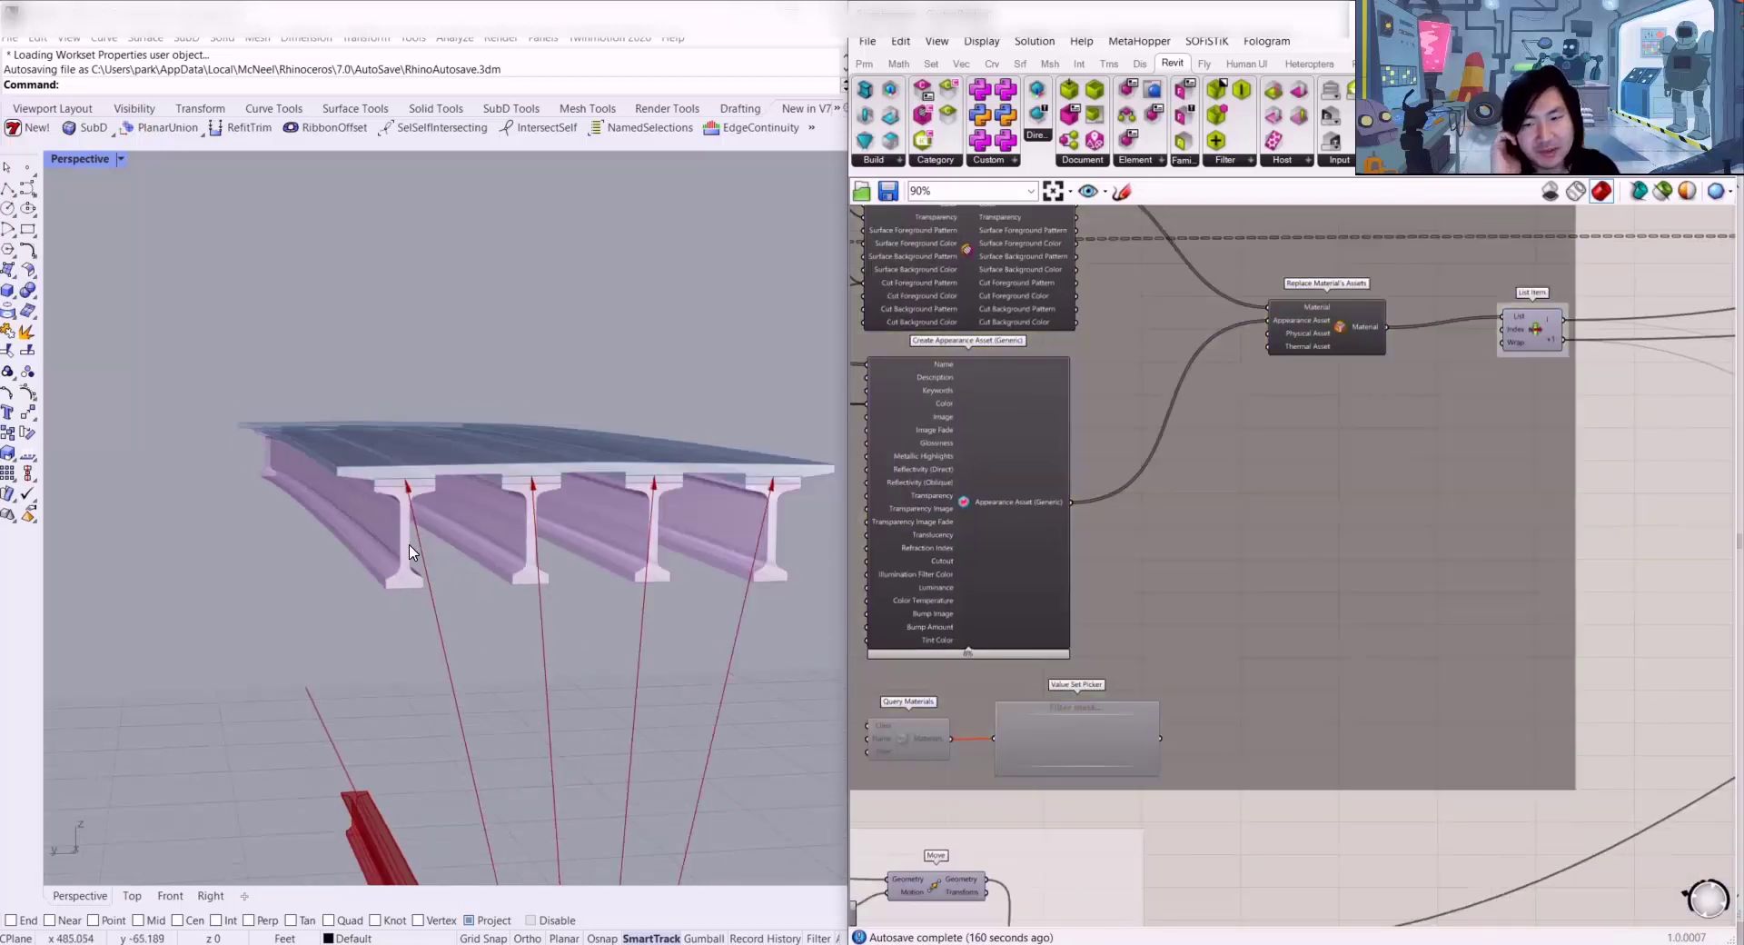
{"action": "right_click_drag", "start_coordinate": [414, 552], "coordinate": [582, 453]}
{"action": "scroll", "coordinate": [511, 518], "scroll_direction": "up", "scroll_amount": 10}
{"action": "scroll", "coordinate": [588, 500], "scroll_direction": "up", "scroll_amount": 7}
Step: Release the stored data through both Data Dams in the Create_DirectShape group
{"action": "right_click_drag", "start_coordinate": [1065, 428], "coordinate": [918, 472]}
{"action": "scroll", "coordinate": [1545, 354], "scroll_direction": "down", "scroll_amount": 1}
{"action": "right_click_drag", "start_coordinate": [1544, 355], "coordinate": [1111, 520]}
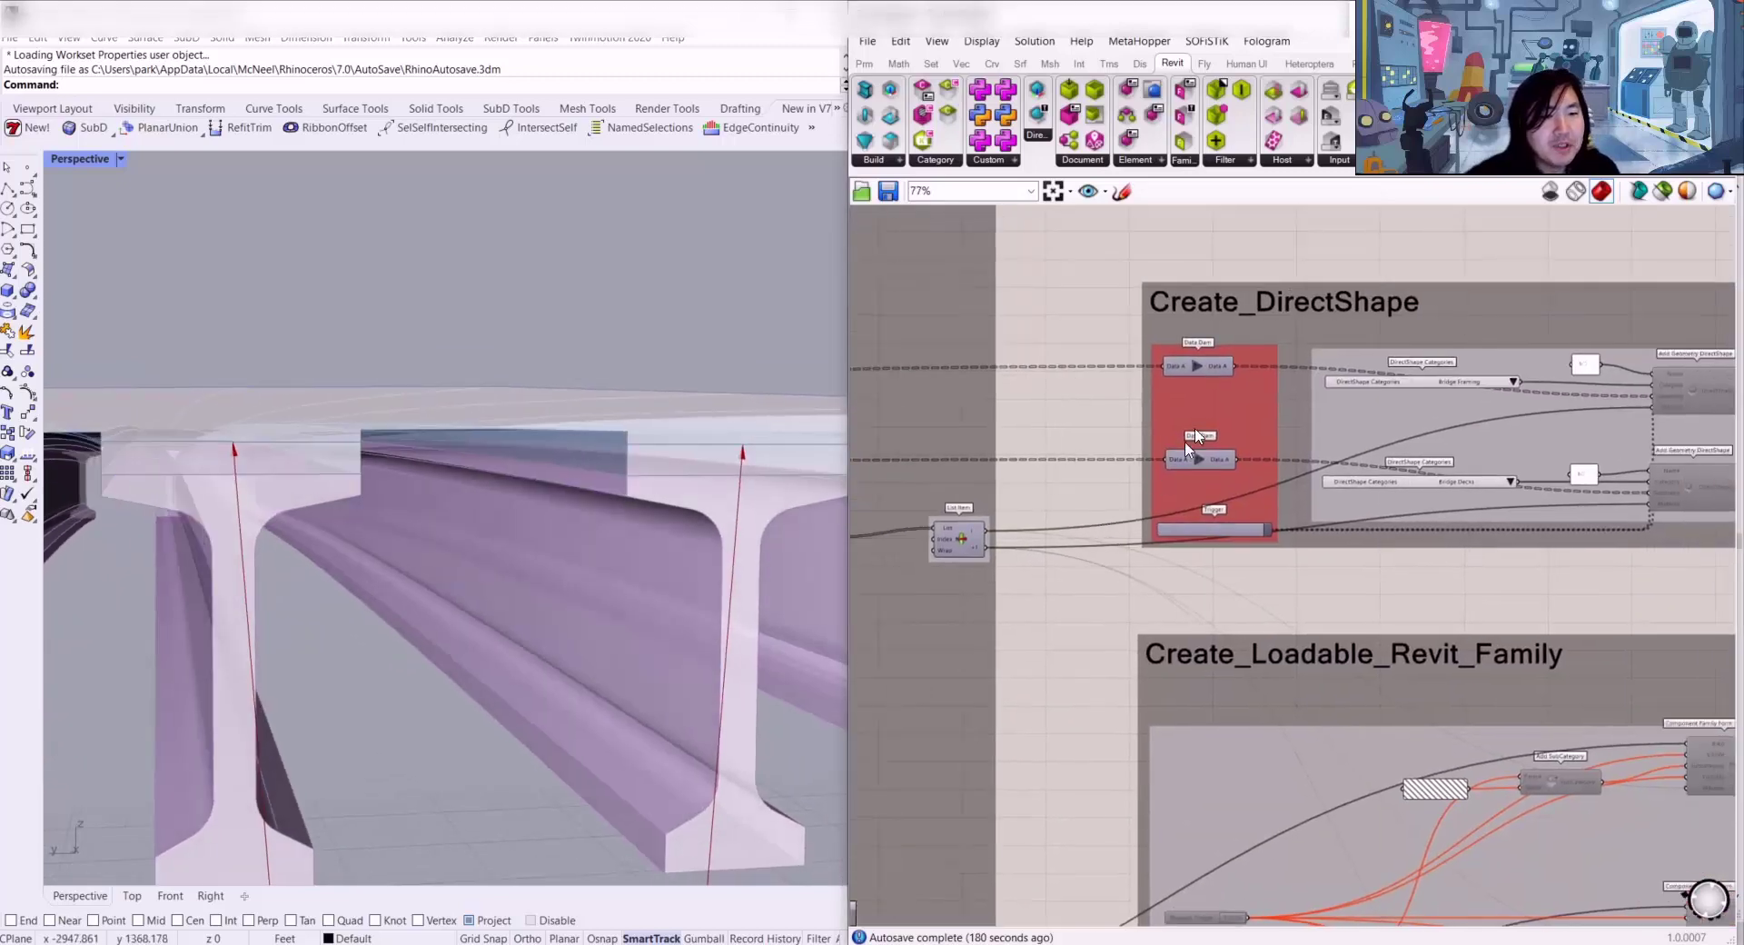
{"action": "right_click_drag", "start_coordinate": [1566, 249], "coordinate": [1487, 267]}
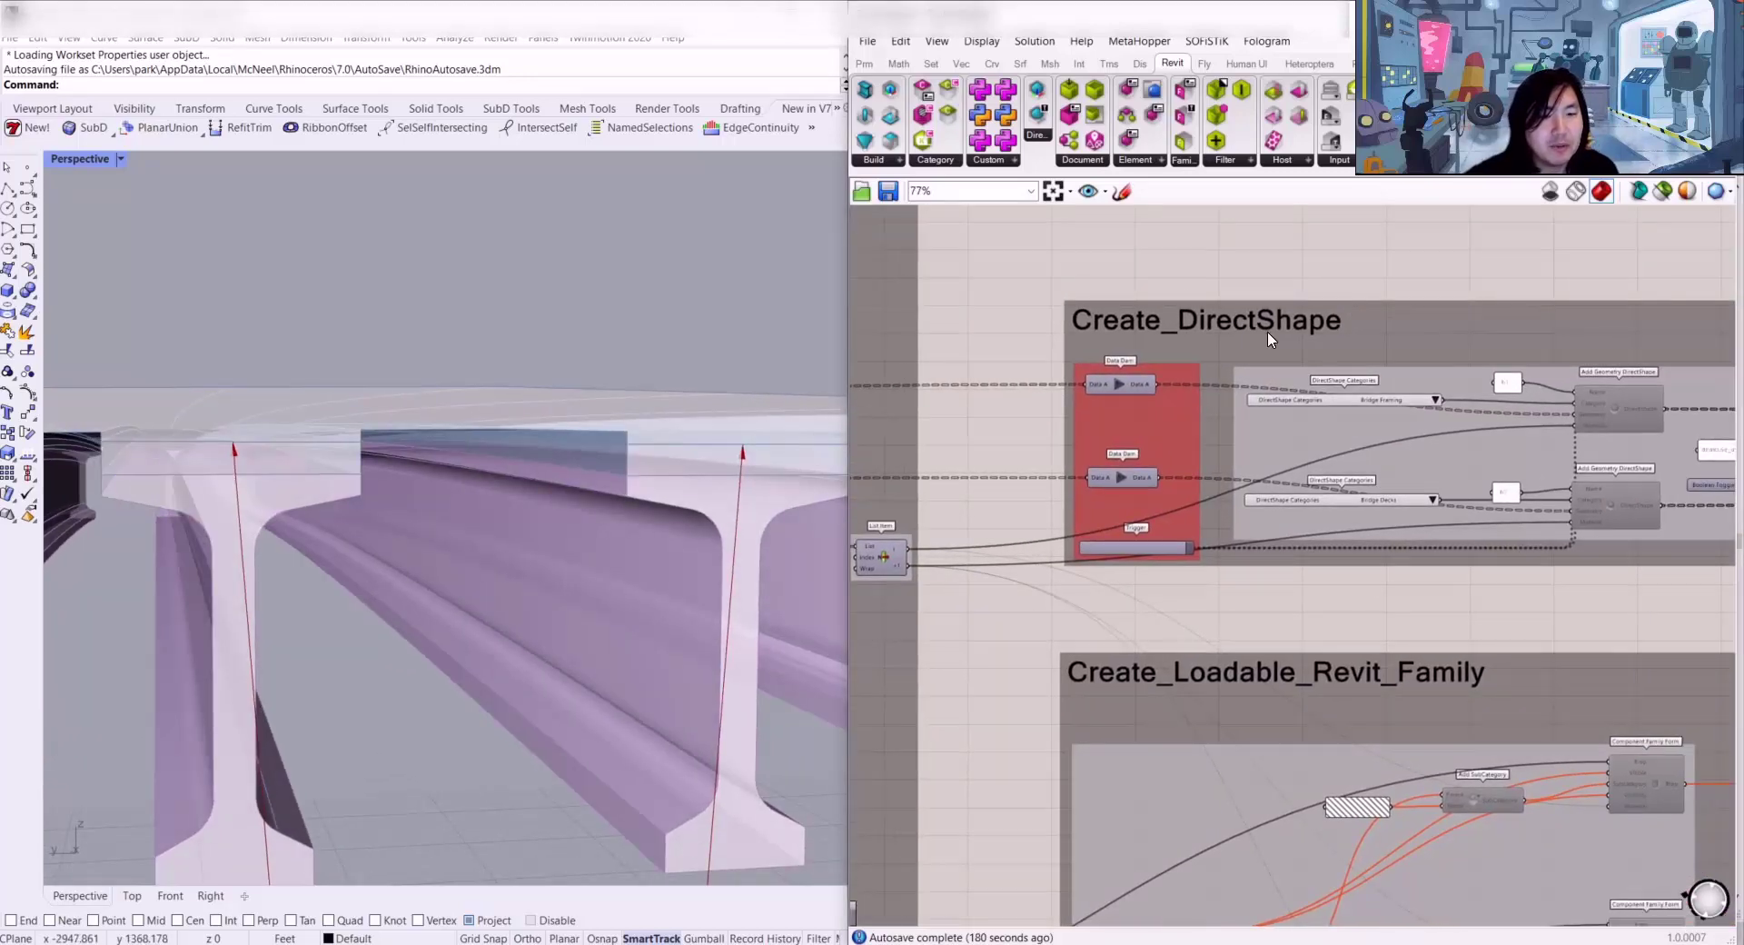
{"action": "scroll", "coordinate": [1123, 403], "scroll_direction": "up", "scroll_amount": 4}
{"action": "left_click", "coordinate": [1116, 370]}
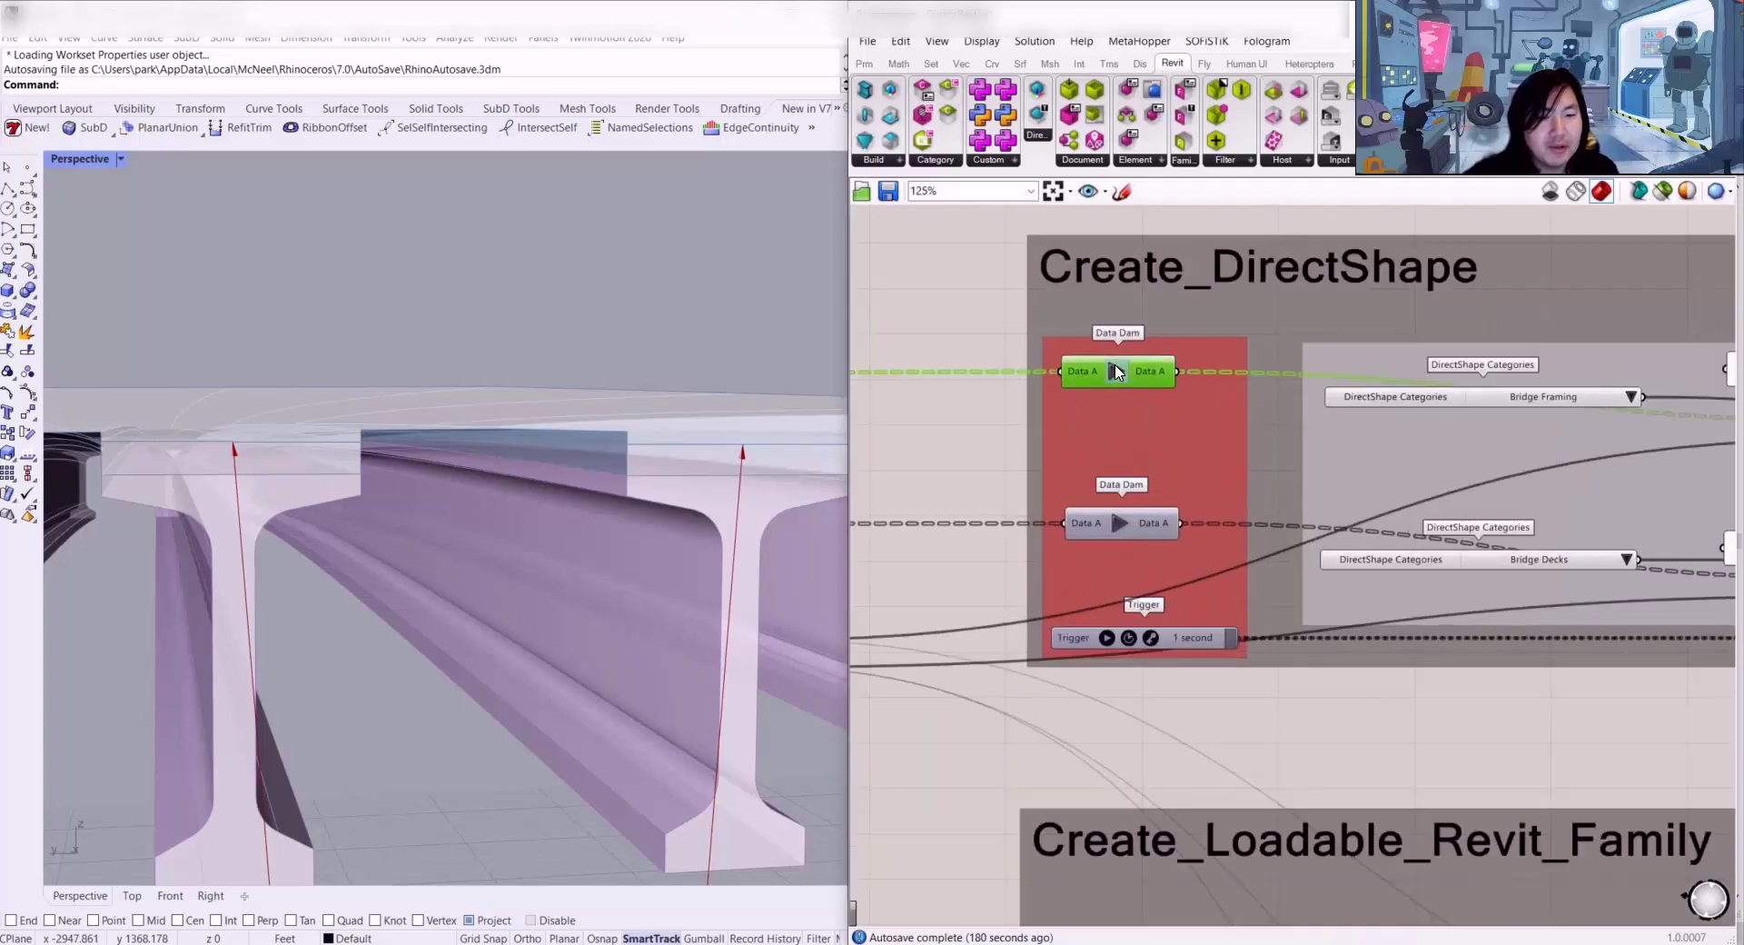
{"action": "left_click", "coordinate": [1116, 525]}
{"action": "scroll", "coordinate": [1321, 664], "scroll_direction": "down", "scroll_amount": 3}
{"action": "right_click_drag", "start_coordinate": [1326, 668], "coordinate": [1097, 662]}
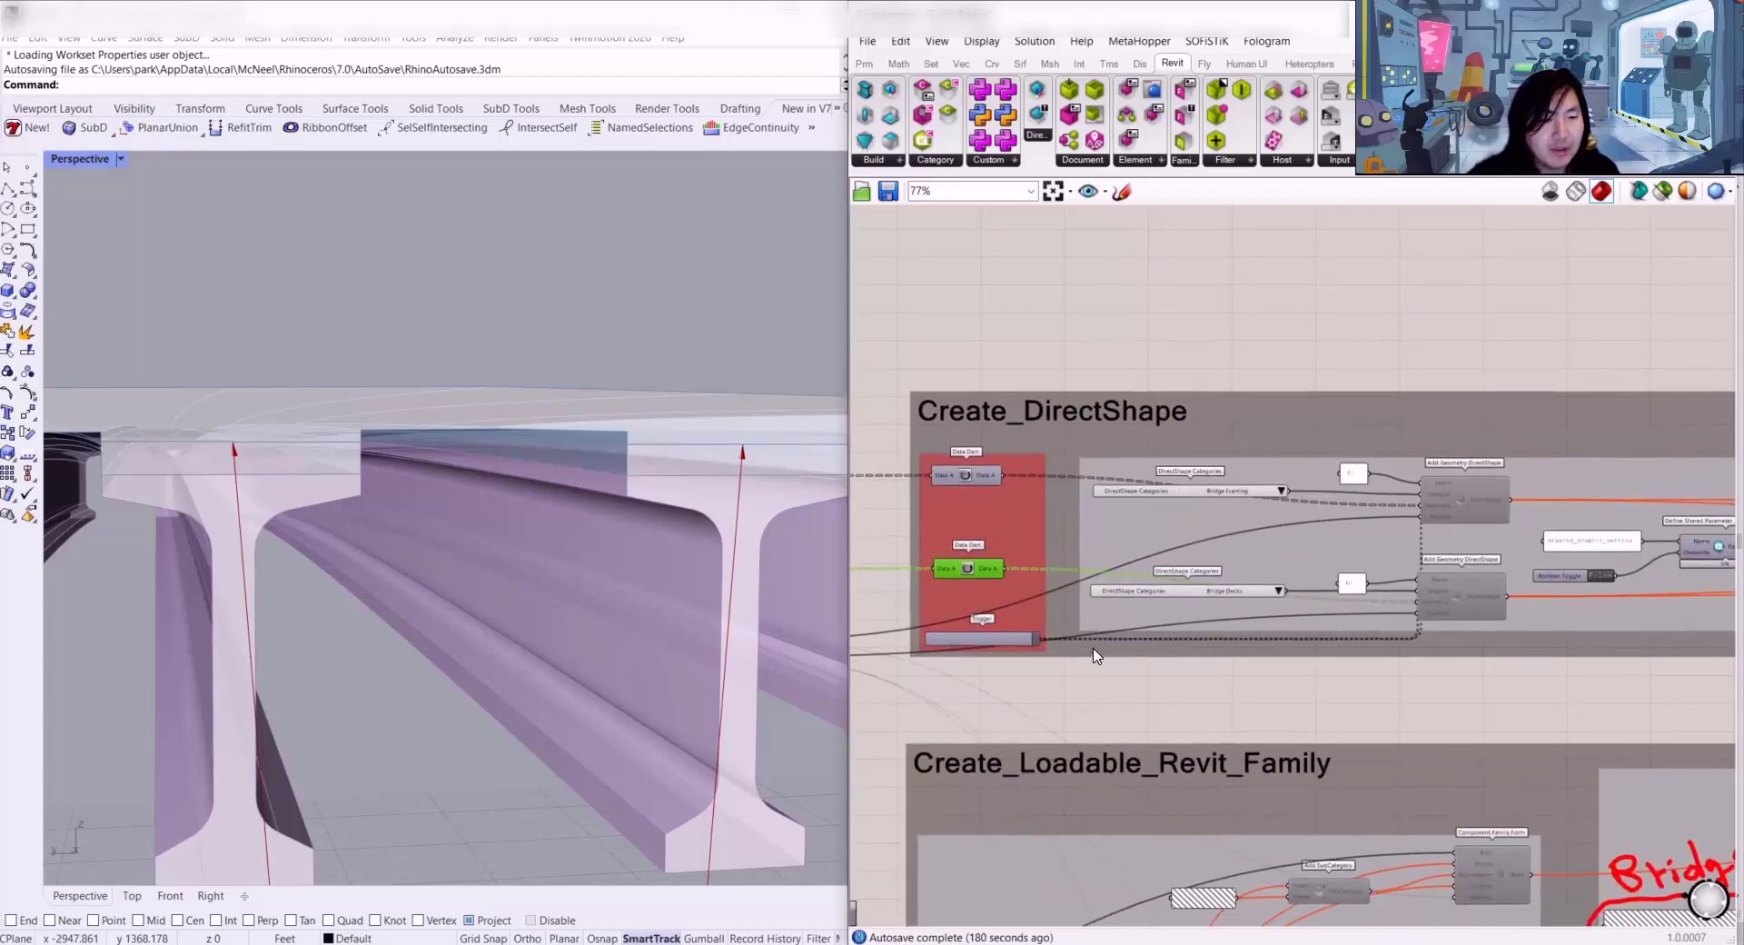
Step: Move the Bridge Framing and Bridge Decks category pickers closer together in the Create_DirectShape group
{"action": "scroll", "coordinate": [1032, 658], "scroll_direction": "up", "scroll_amount": 5}
{"action": "scroll", "coordinate": [1015, 645], "scroll_direction": "up", "scroll_amount": 2}
{"action": "scroll", "coordinate": [1179, 656], "scroll_direction": "down", "scroll_amount": 5}
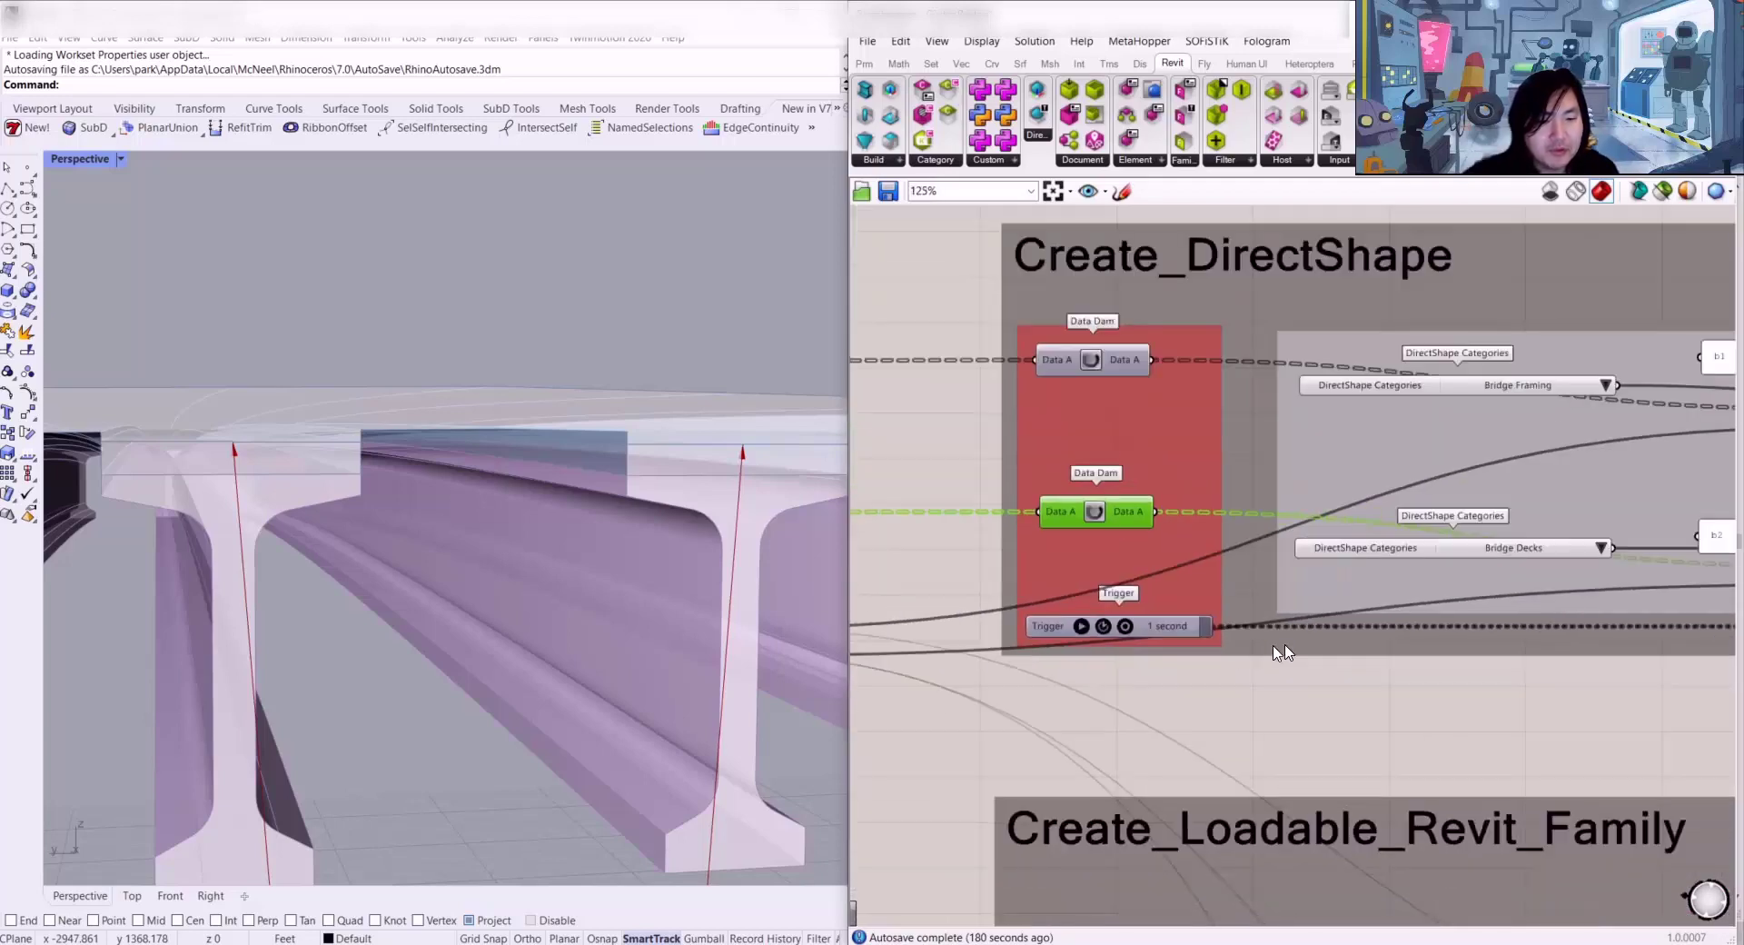
{"action": "right_click_drag", "start_coordinate": [1281, 654], "coordinate": [954, 691]}
{"action": "right_click_drag", "start_coordinate": [1577, 670], "coordinate": [1250, 653]}
{"action": "right_click_drag", "start_coordinate": [1151, 298], "coordinate": [1367, 264]}
{"action": "scroll", "coordinate": [1141, 405], "scroll_direction": "up", "scroll_amount": 2}
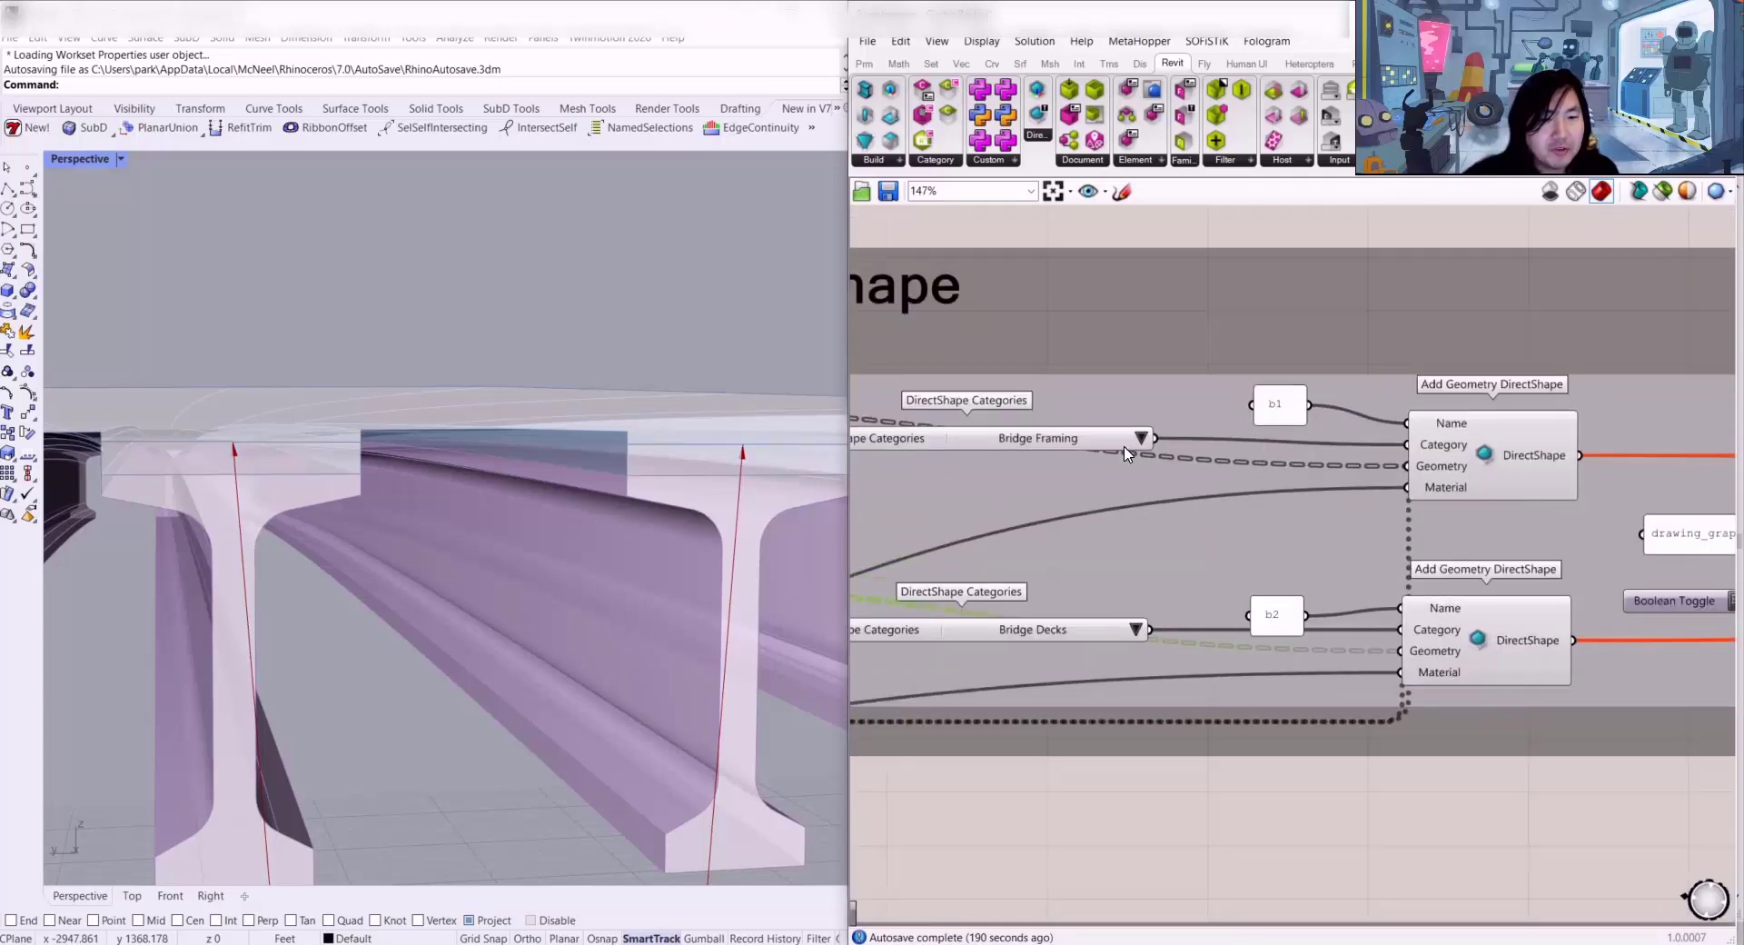
{"action": "left_click_drag", "start_coordinate": [1125, 447], "coordinate": [1104, 521]}
{"action": "left_click_drag", "start_coordinate": [1103, 630], "coordinate": [1126, 608]}
{"action": "right_click_drag", "start_coordinate": [1112, 591], "coordinate": [1178, 559]}
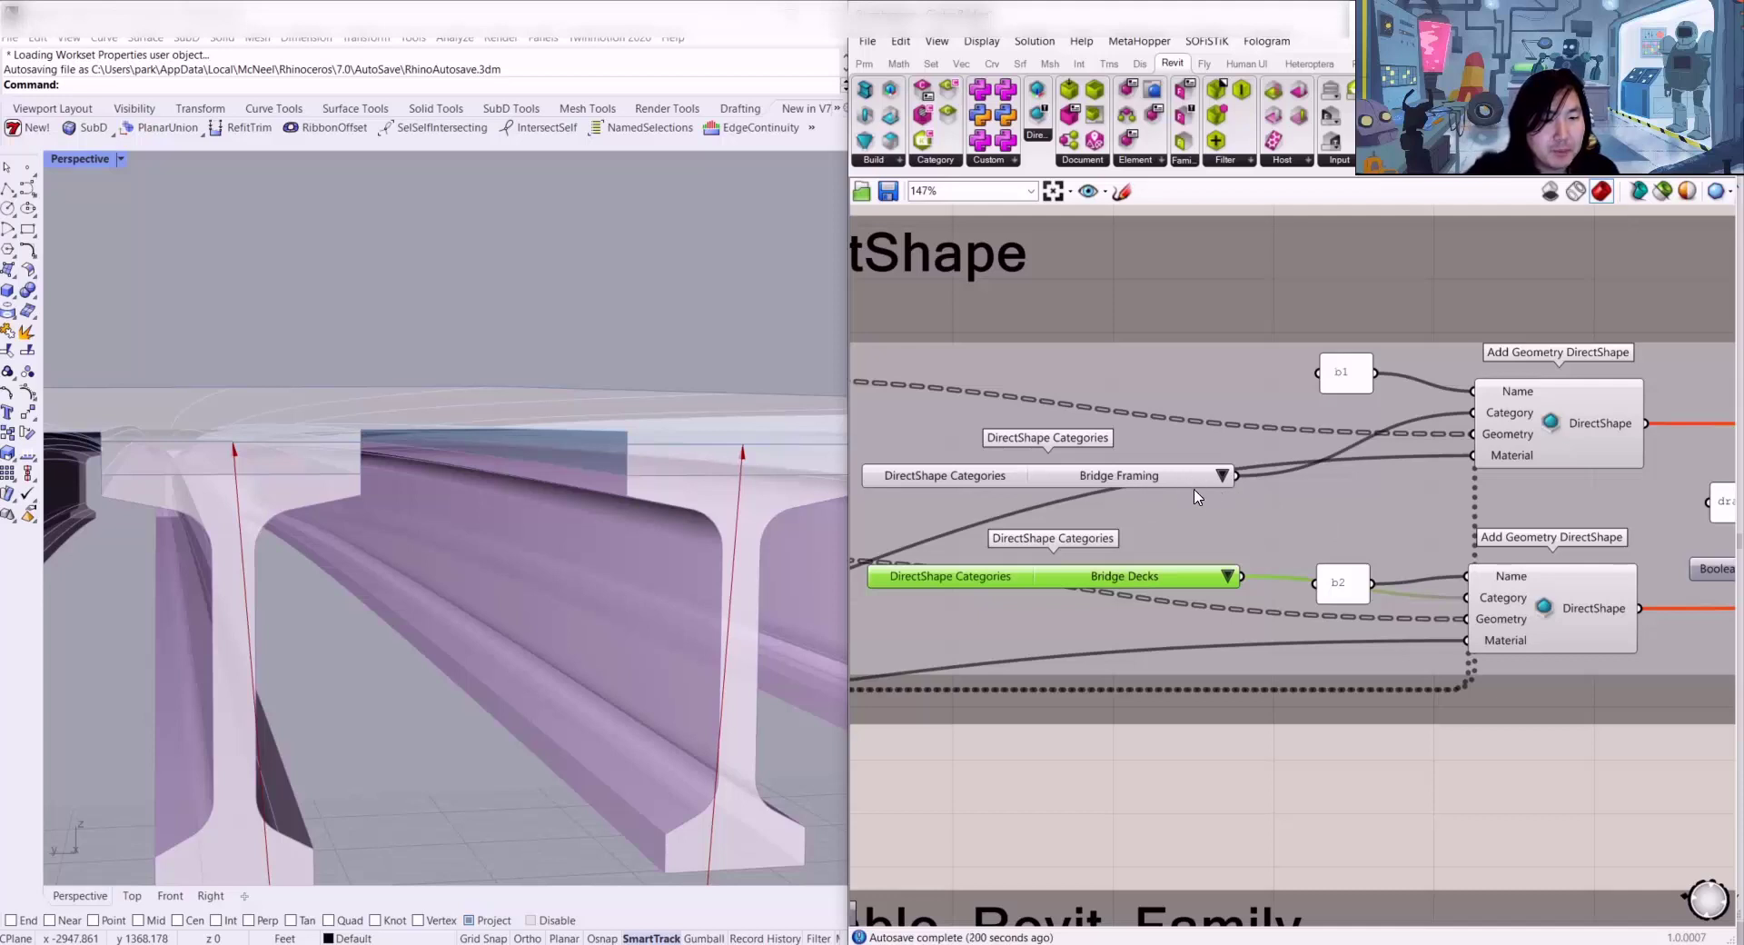
Step: Check the b1 Add Geometry DirectShape connections and shift the Bridge Decks picker slightly away from the b2 panel
{"action": "left_click", "coordinate": [1587, 413]}
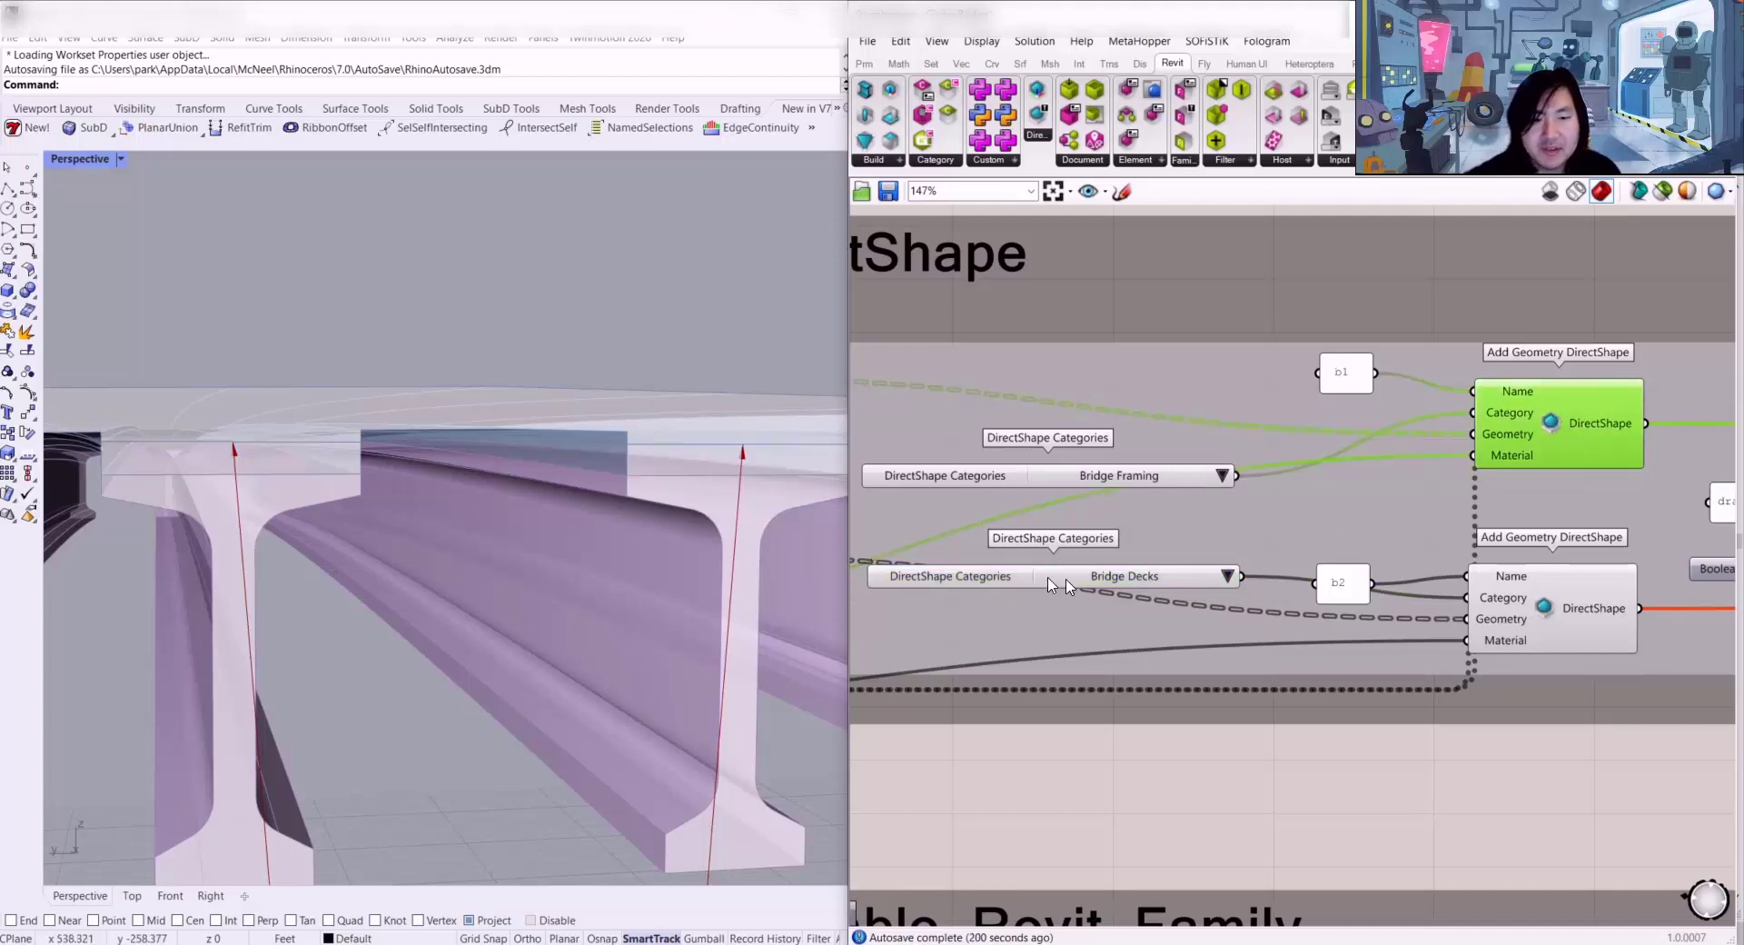
{"action": "left_click_drag", "start_coordinate": [1142, 585], "coordinate": [1127, 586]}
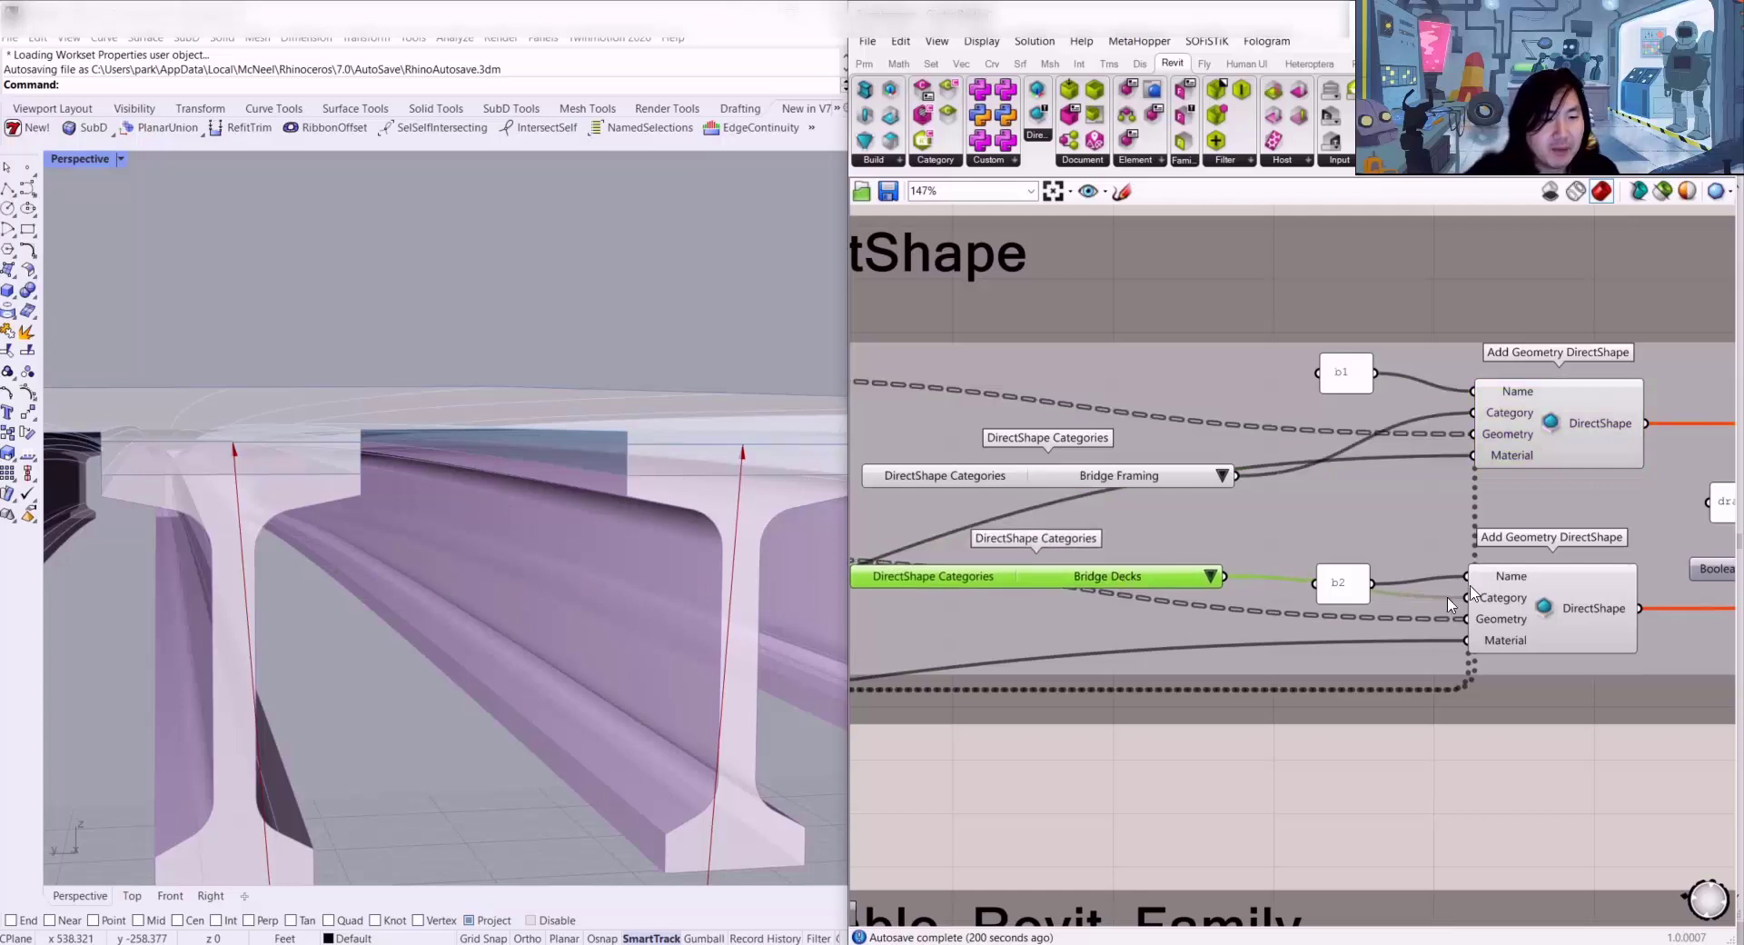
{"action": "scroll", "coordinate": [397, 481], "scroll_direction": "down", "scroll_amount": 2}
{"action": "scroll", "coordinate": [624, 459], "scroll_direction": "down", "scroll_amount": 2}
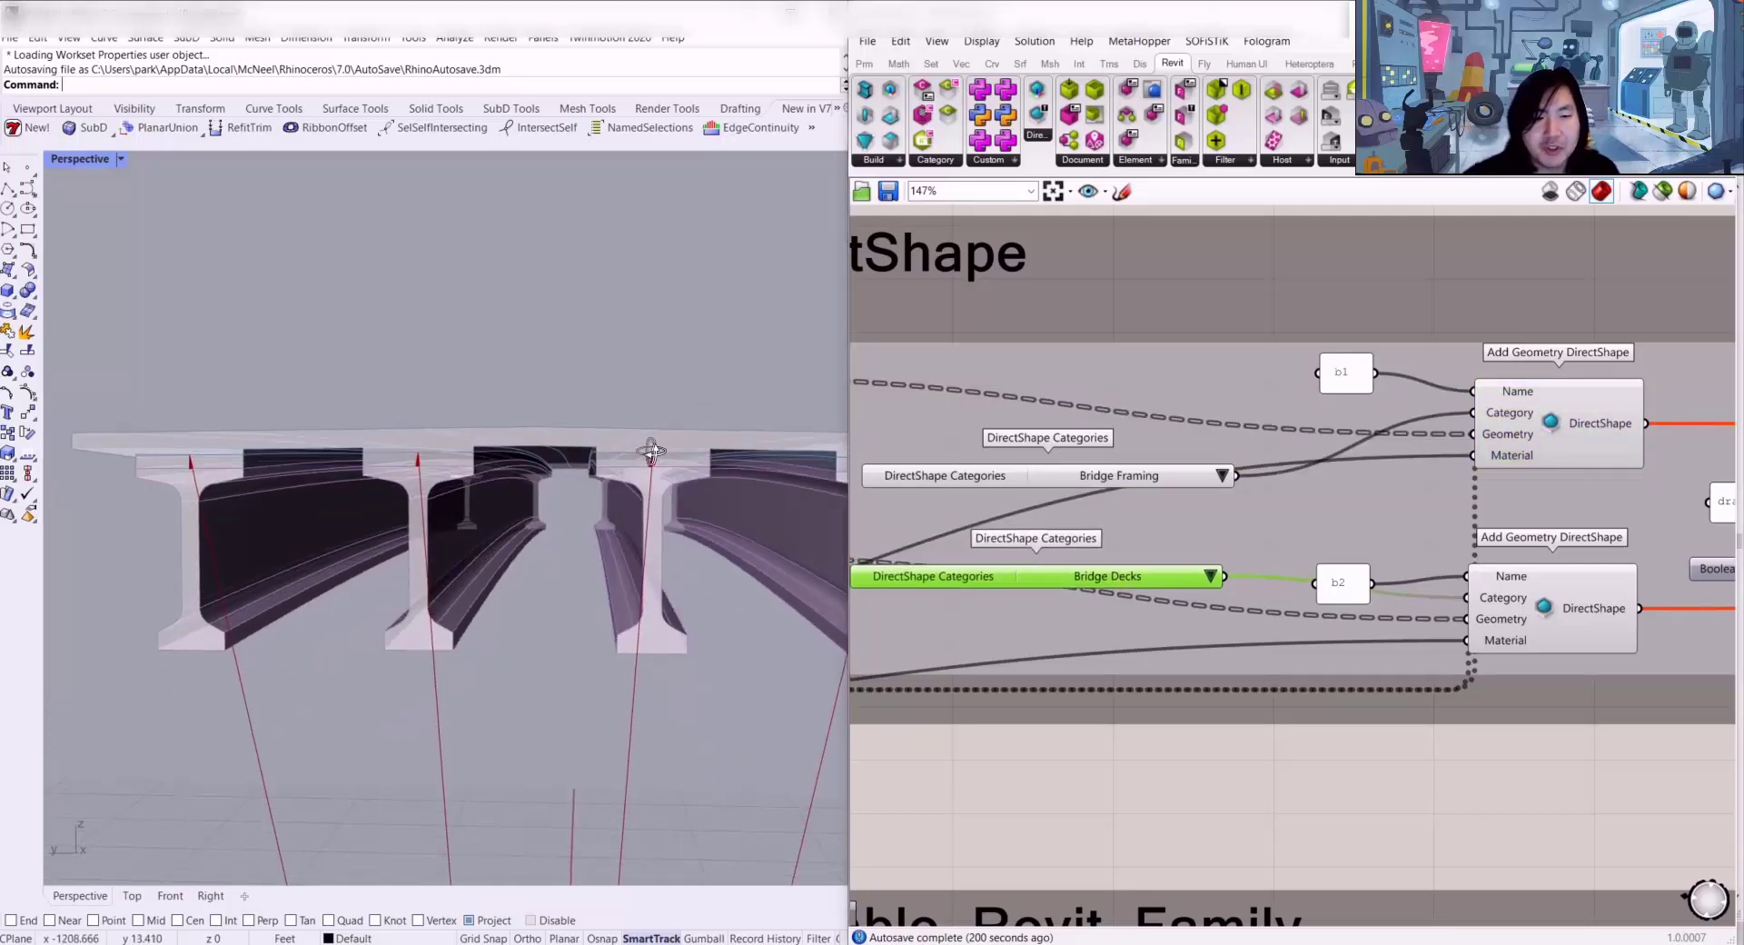
{"action": "scroll", "coordinate": [1390, 472], "scroll_direction": "down", "scroll_amount": 2}
{"action": "right_click_drag", "start_coordinate": [1390, 472], "coordinate": [1221, 471]}
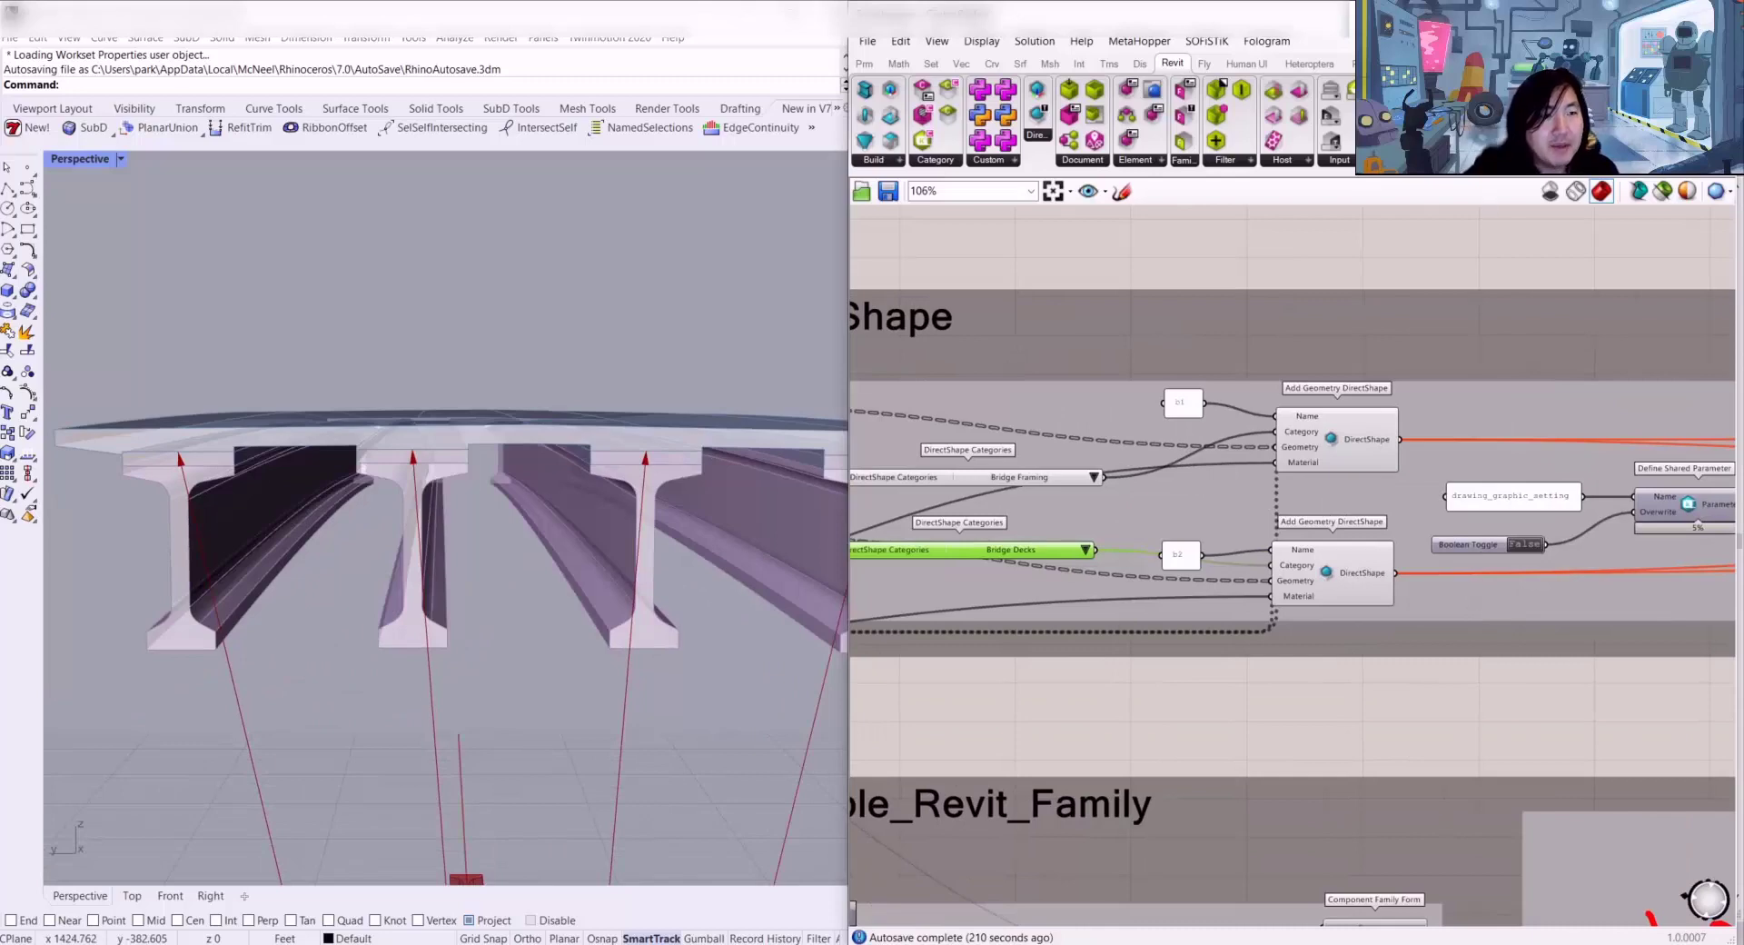
Step: Switch to Revit and delete all existing bridge deck and girder elements from the 3D view
{"action": "left_click", "coordinate": [1639, 14]}
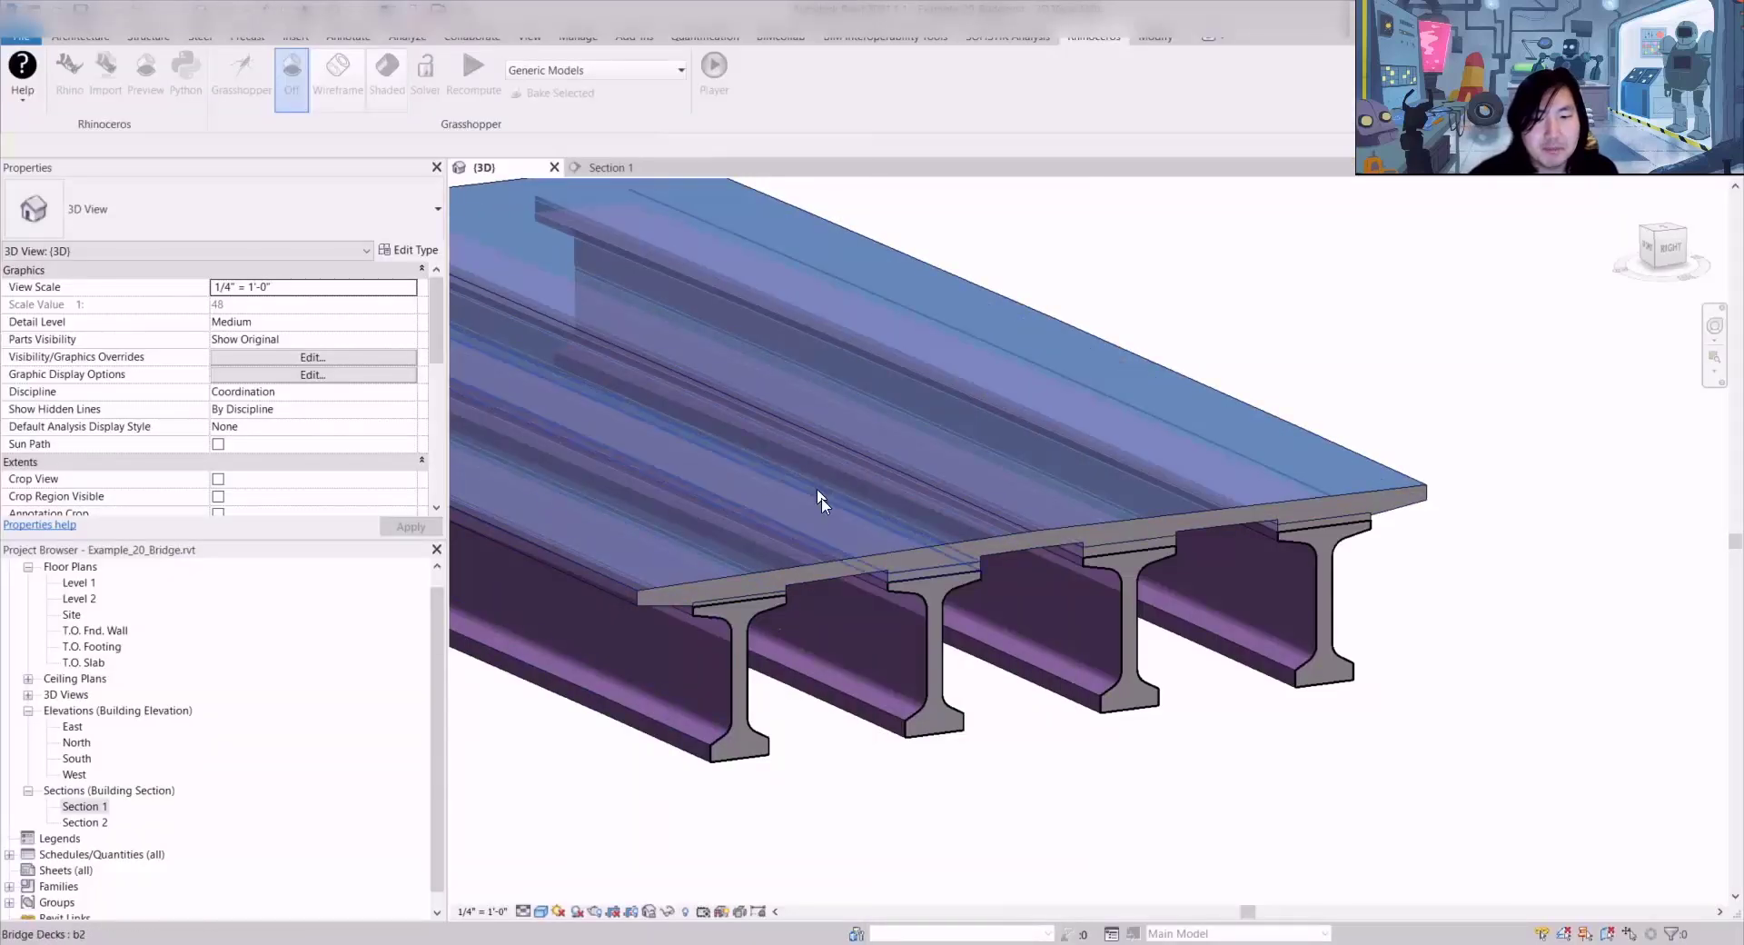
{"action": "scroll", "coordinate": [1014, 553], "scroll_direction": "down", "scroll_amount": 4}
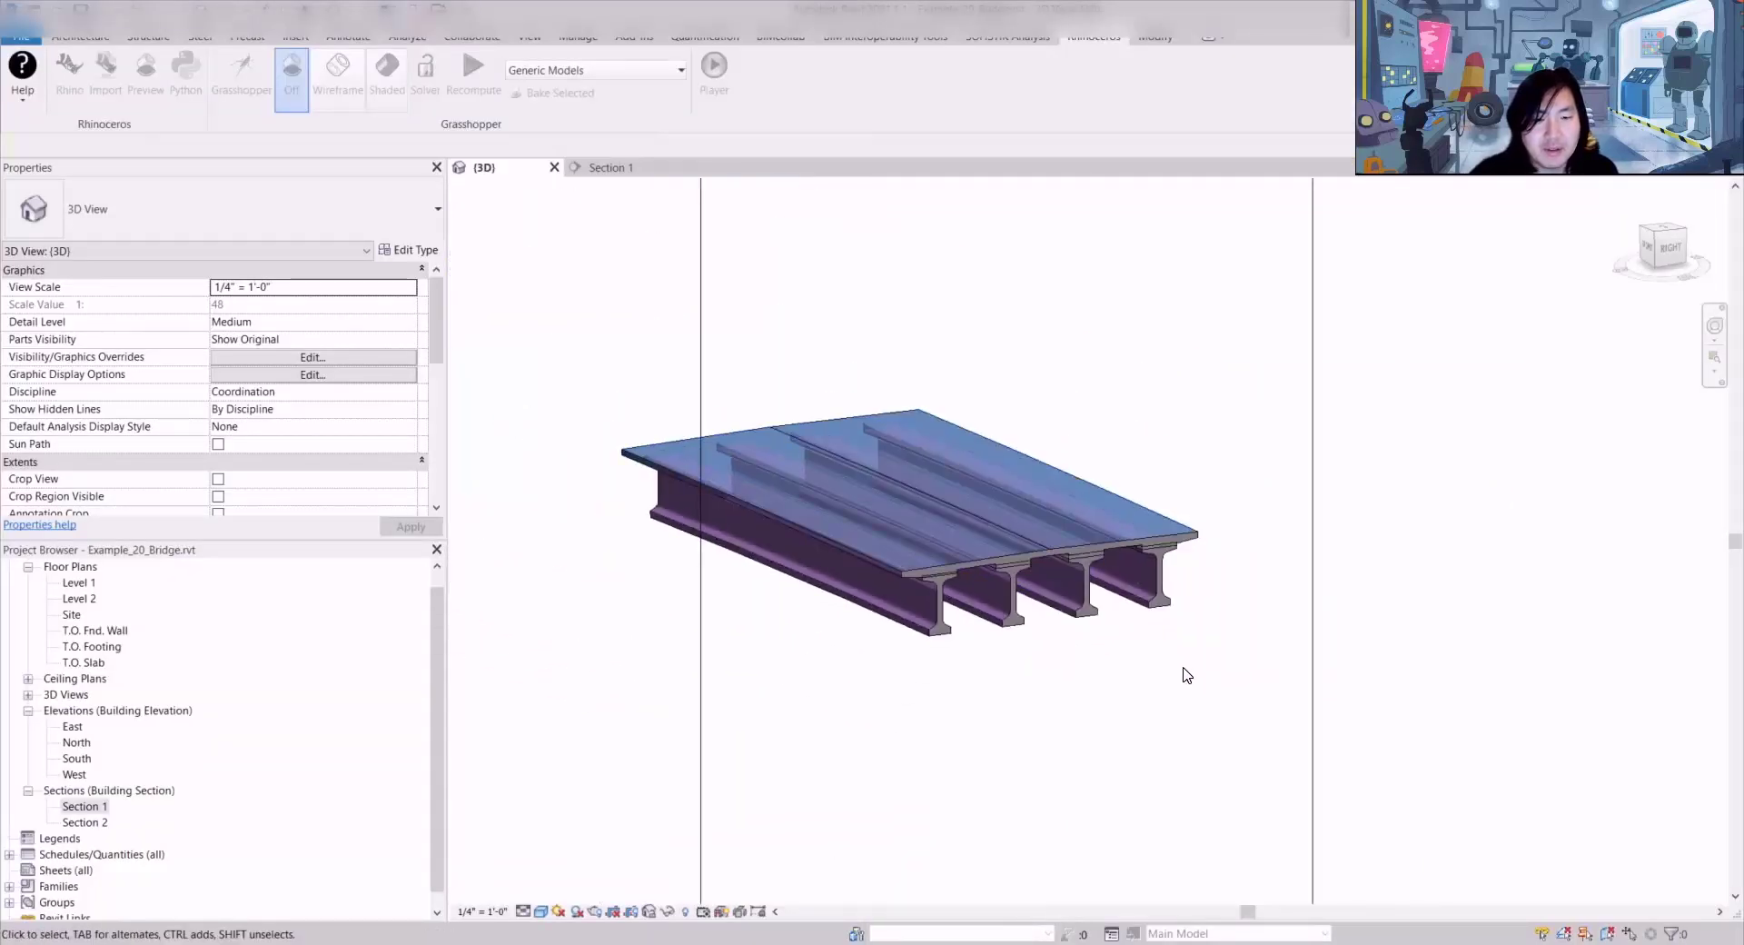
{"action": "left_click_drag", "start_coordinate": [1181, 677], "coordinate": [749, 422]}
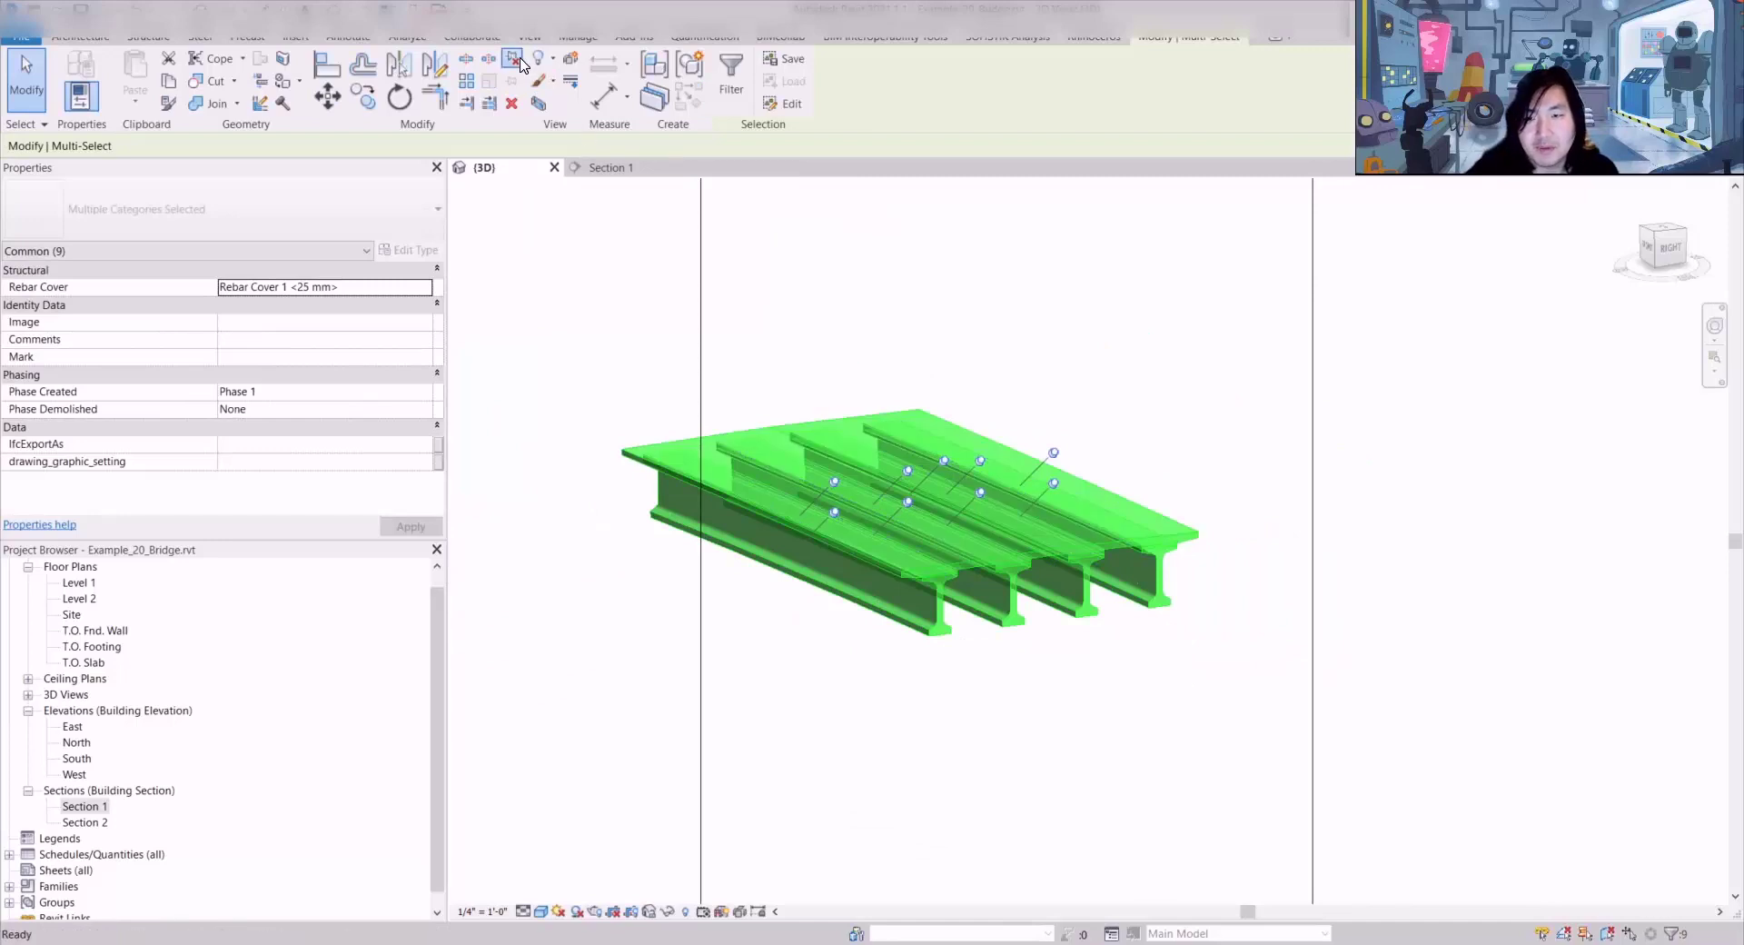
{"action": "key", "text": "Delete"}
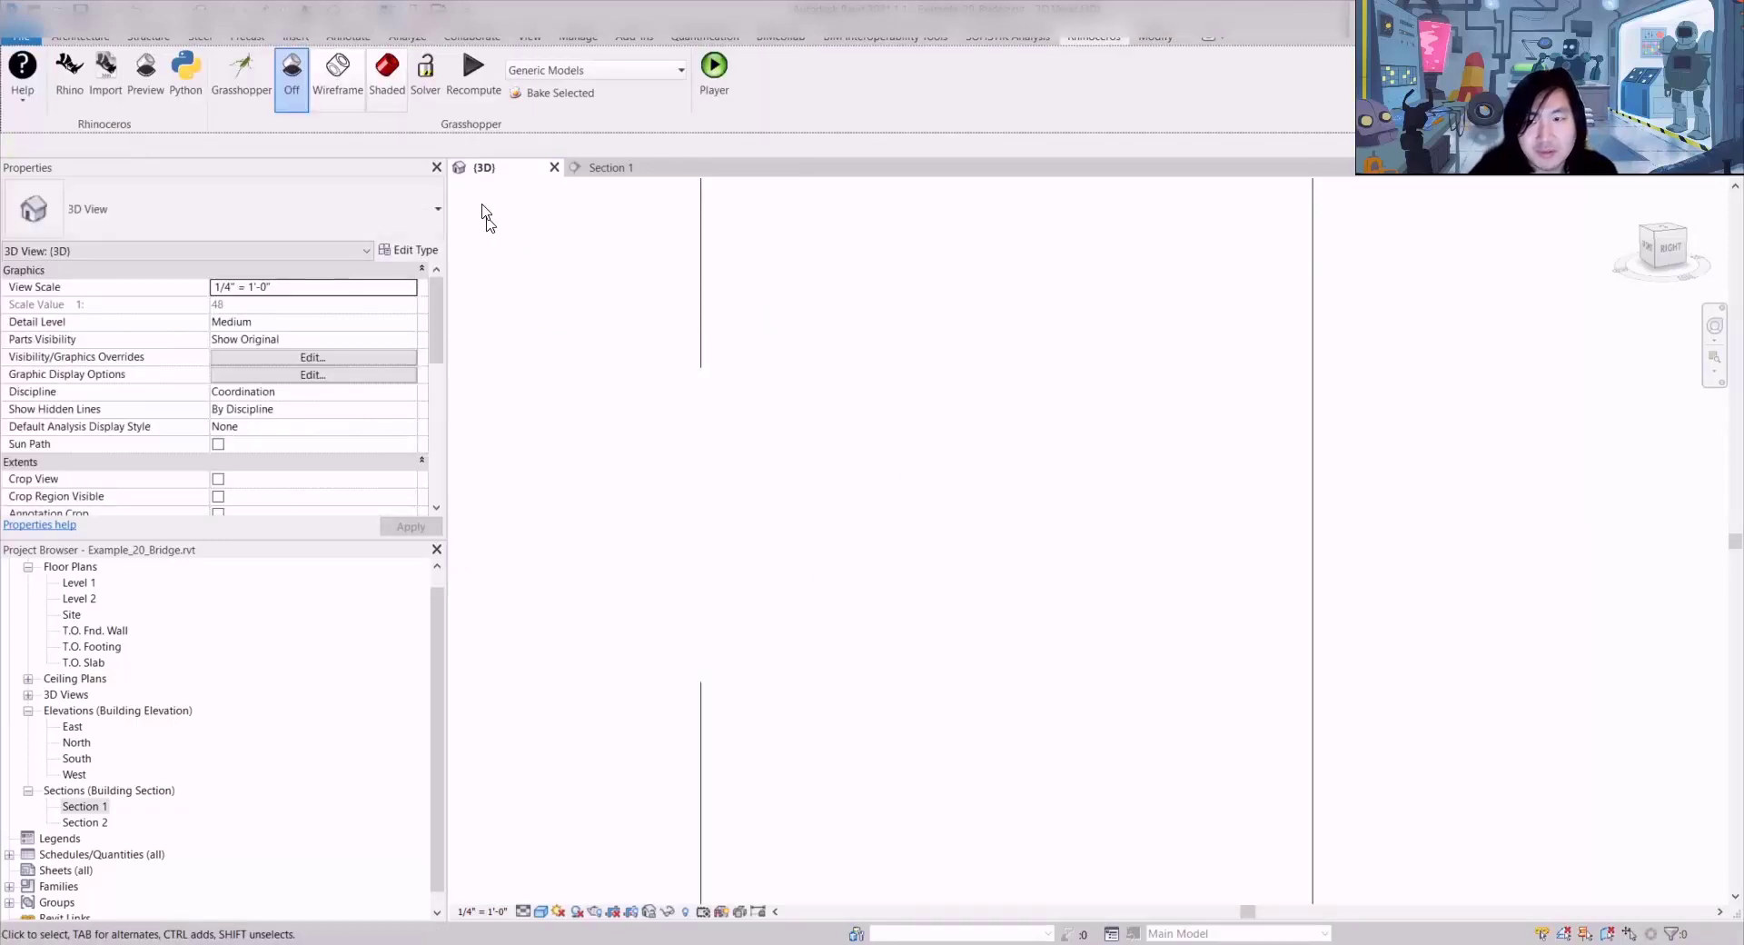
Step: Recompute the Grasshopper definition from Revit to regenerate the bridge DirectShapes in the 3D view
{"action": "left_click", "coordinate": [473, 37]}
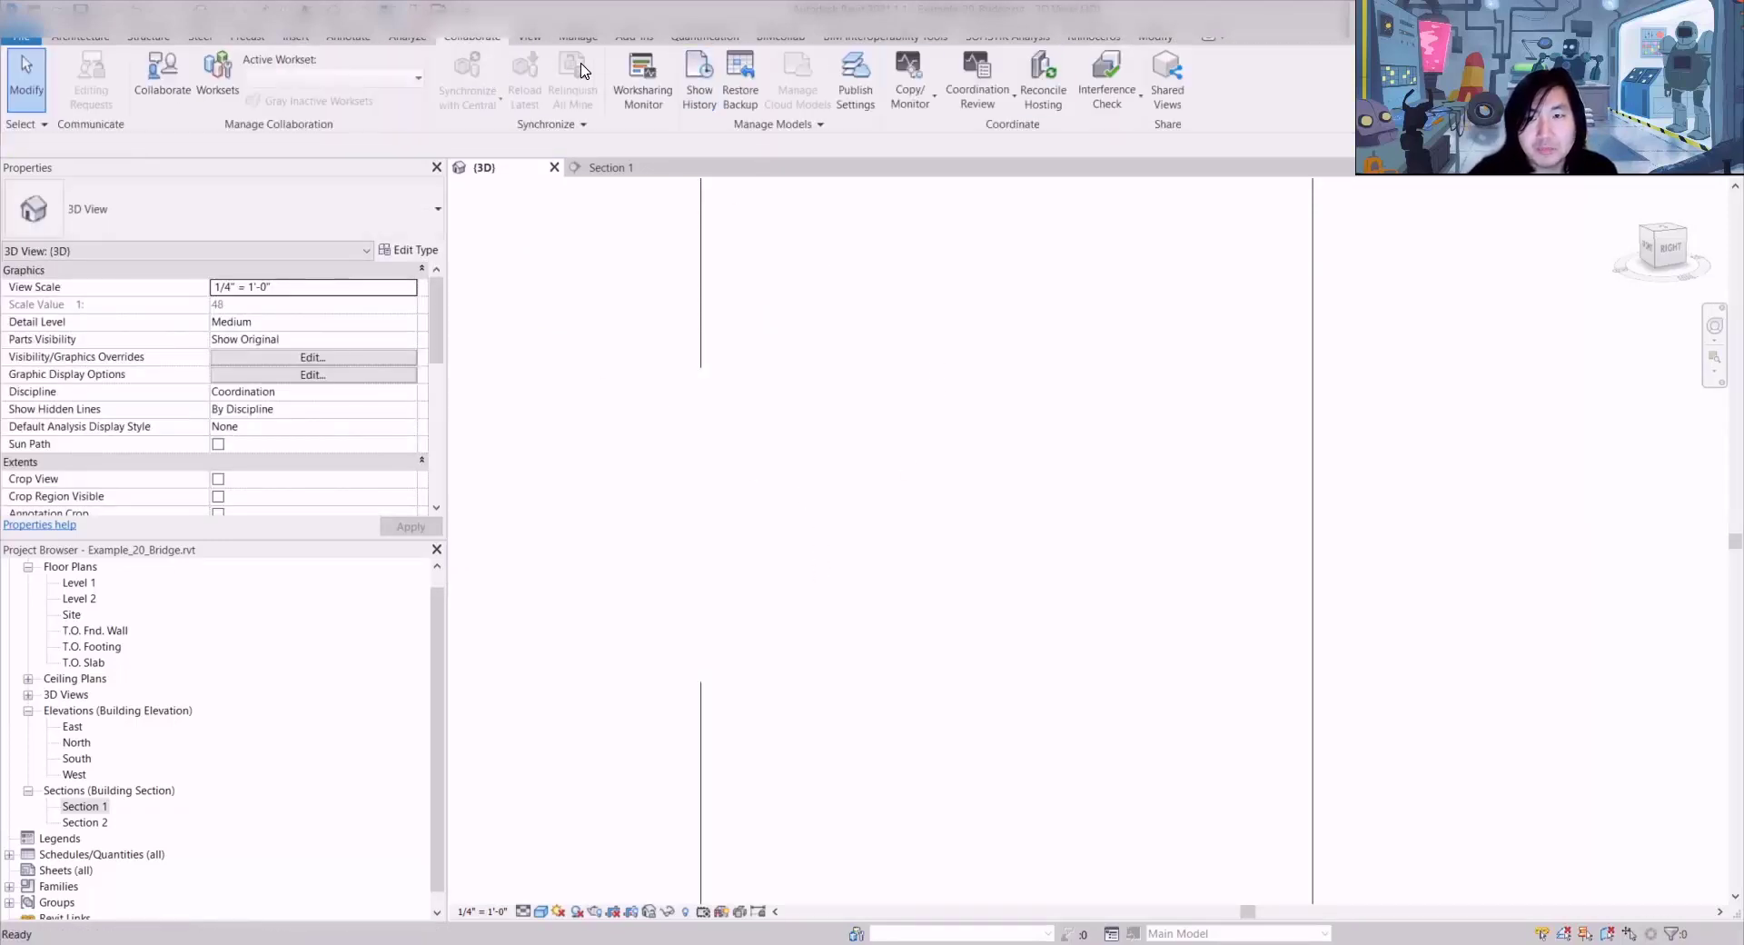
{"action": "left_click", "coordinate": [1000, 37]}
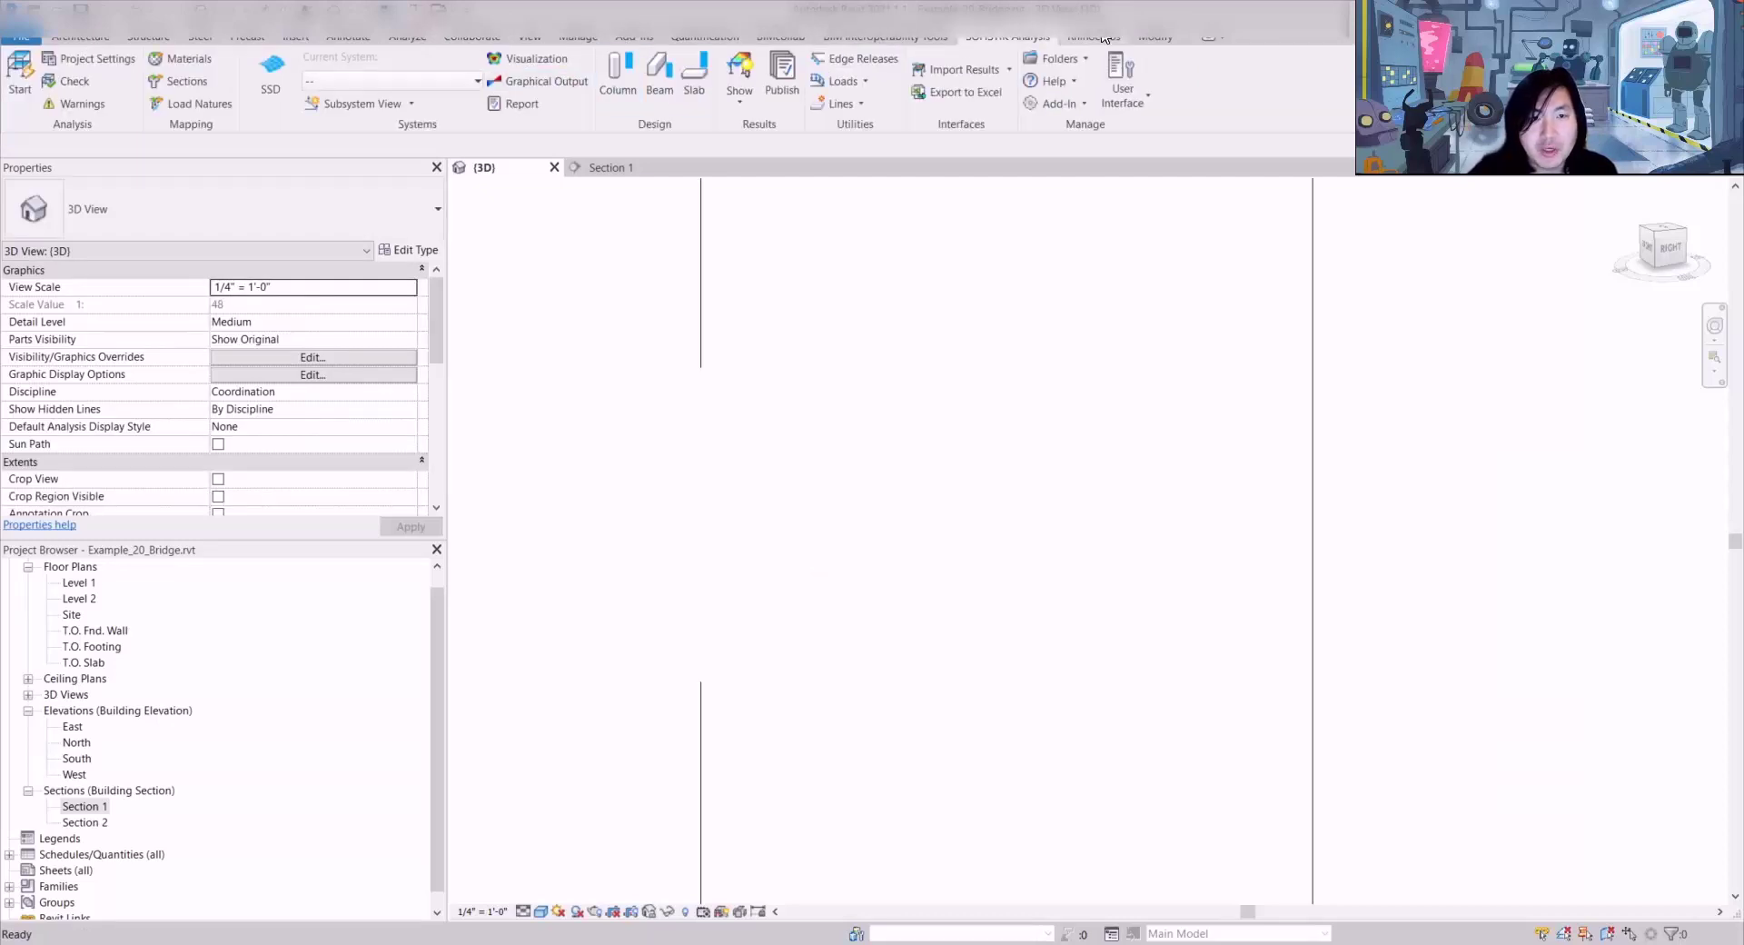
{"action": "left_click", "coordinate": [1093, 36]}
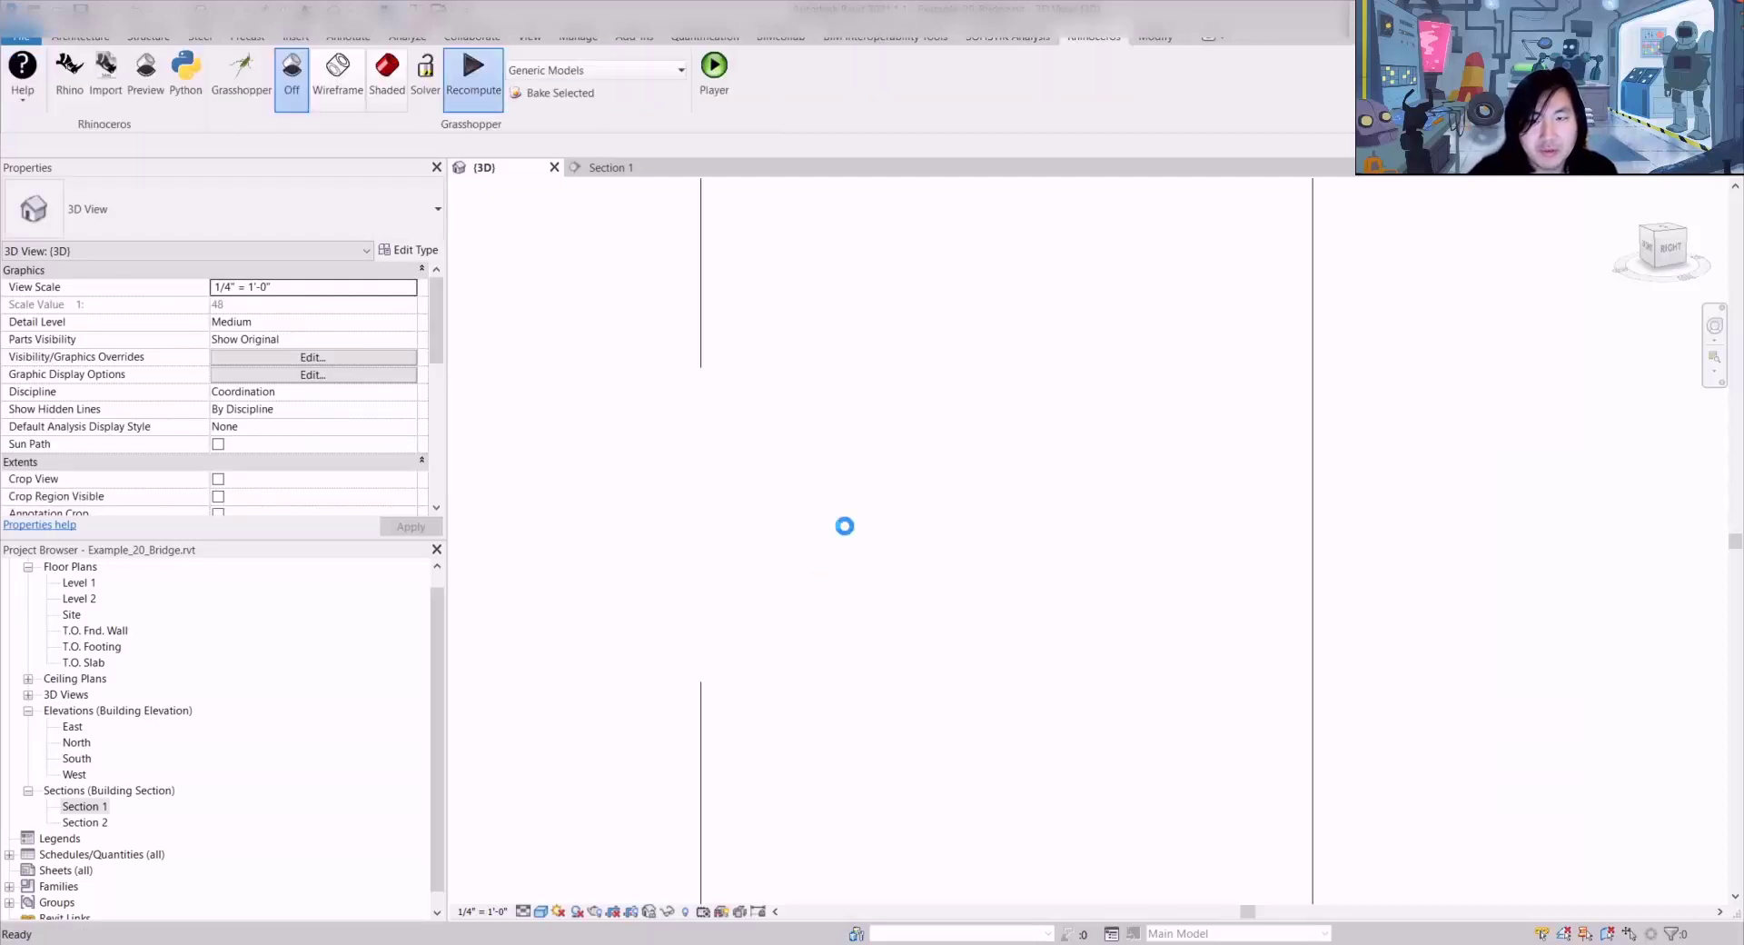
{"action": "scroll", "coordinate": [1001, 436], "scroll_direction": "up", "scroll_amount": 4}
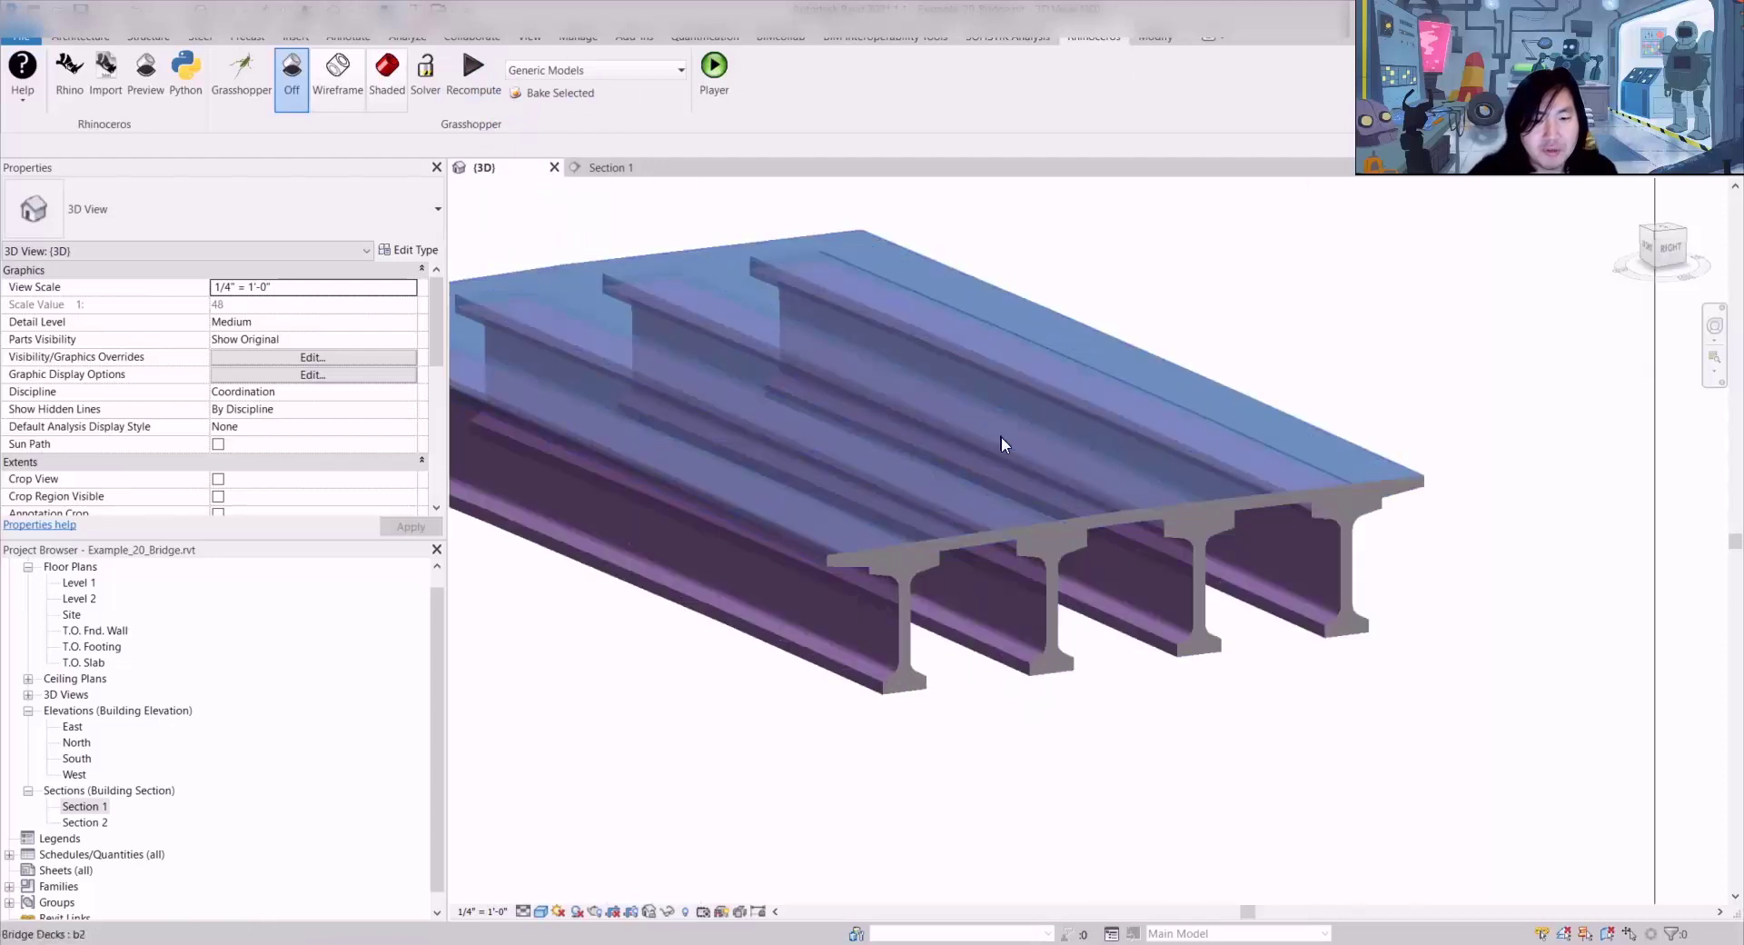
Step: Select the regenerated bridge deck and examine how it sits on the girders
{"action": "left_click", "coordinate": [1023, 538]}
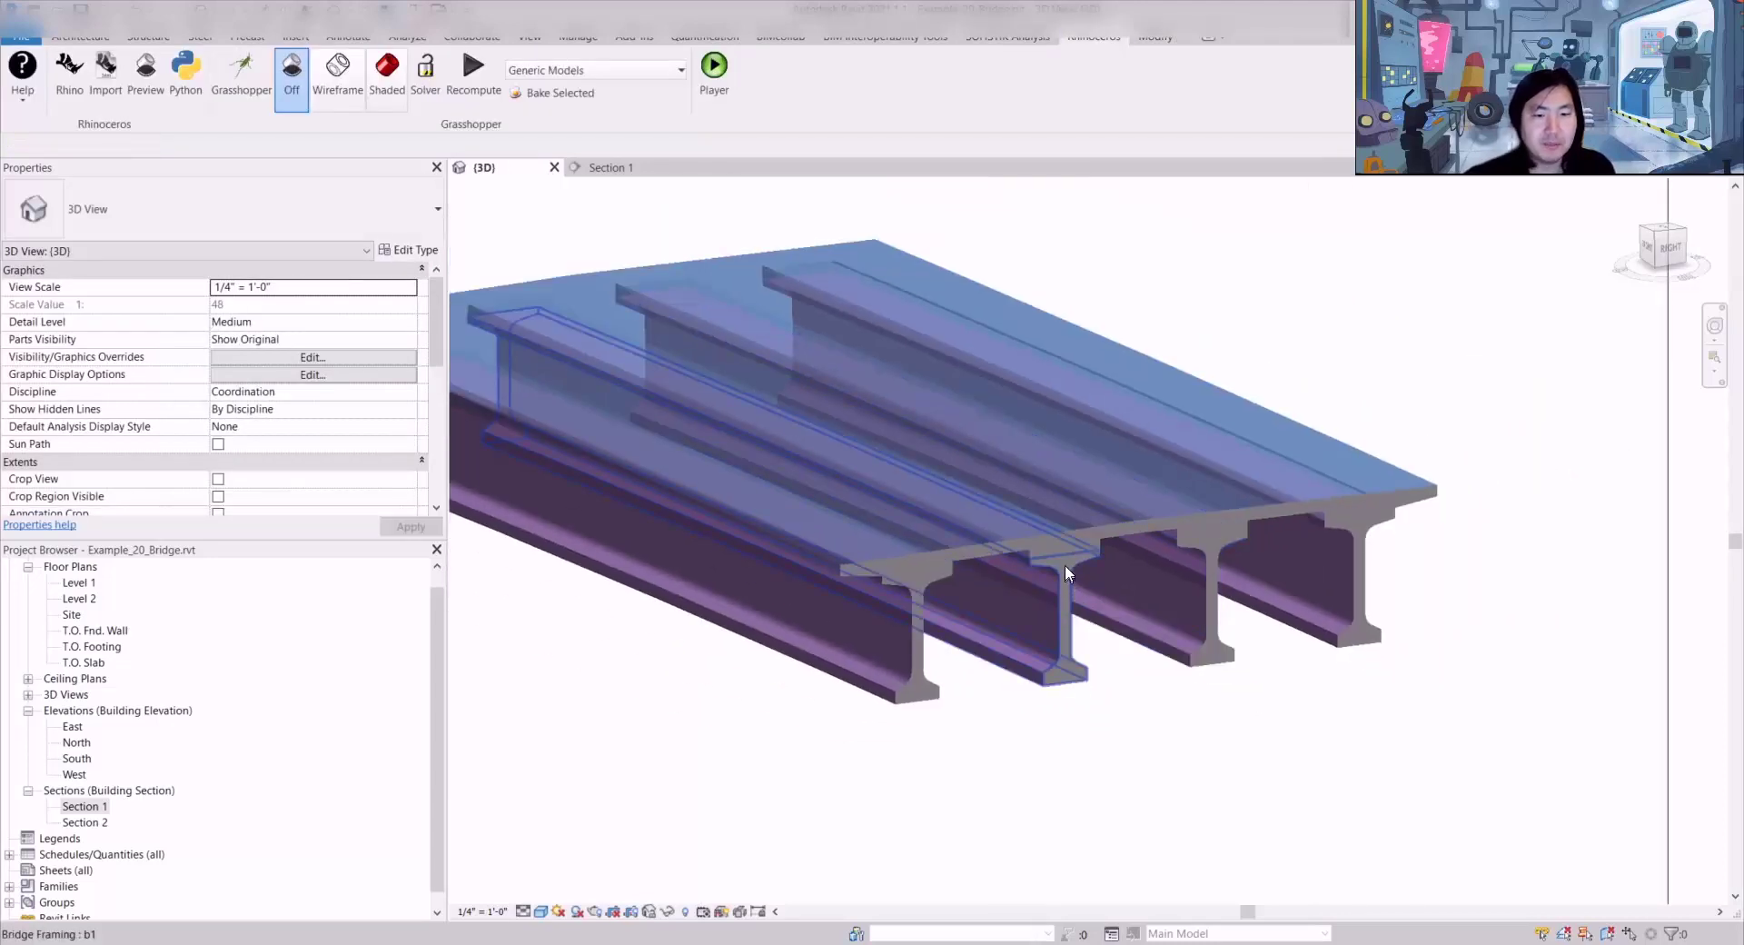
{"action": "left_click", "coordinate": [1126, 525]}
{"action": "middle_click_drag", "start_coordinate": [1126, 527], "coordinate": [1223, 477], "text": "shift"}
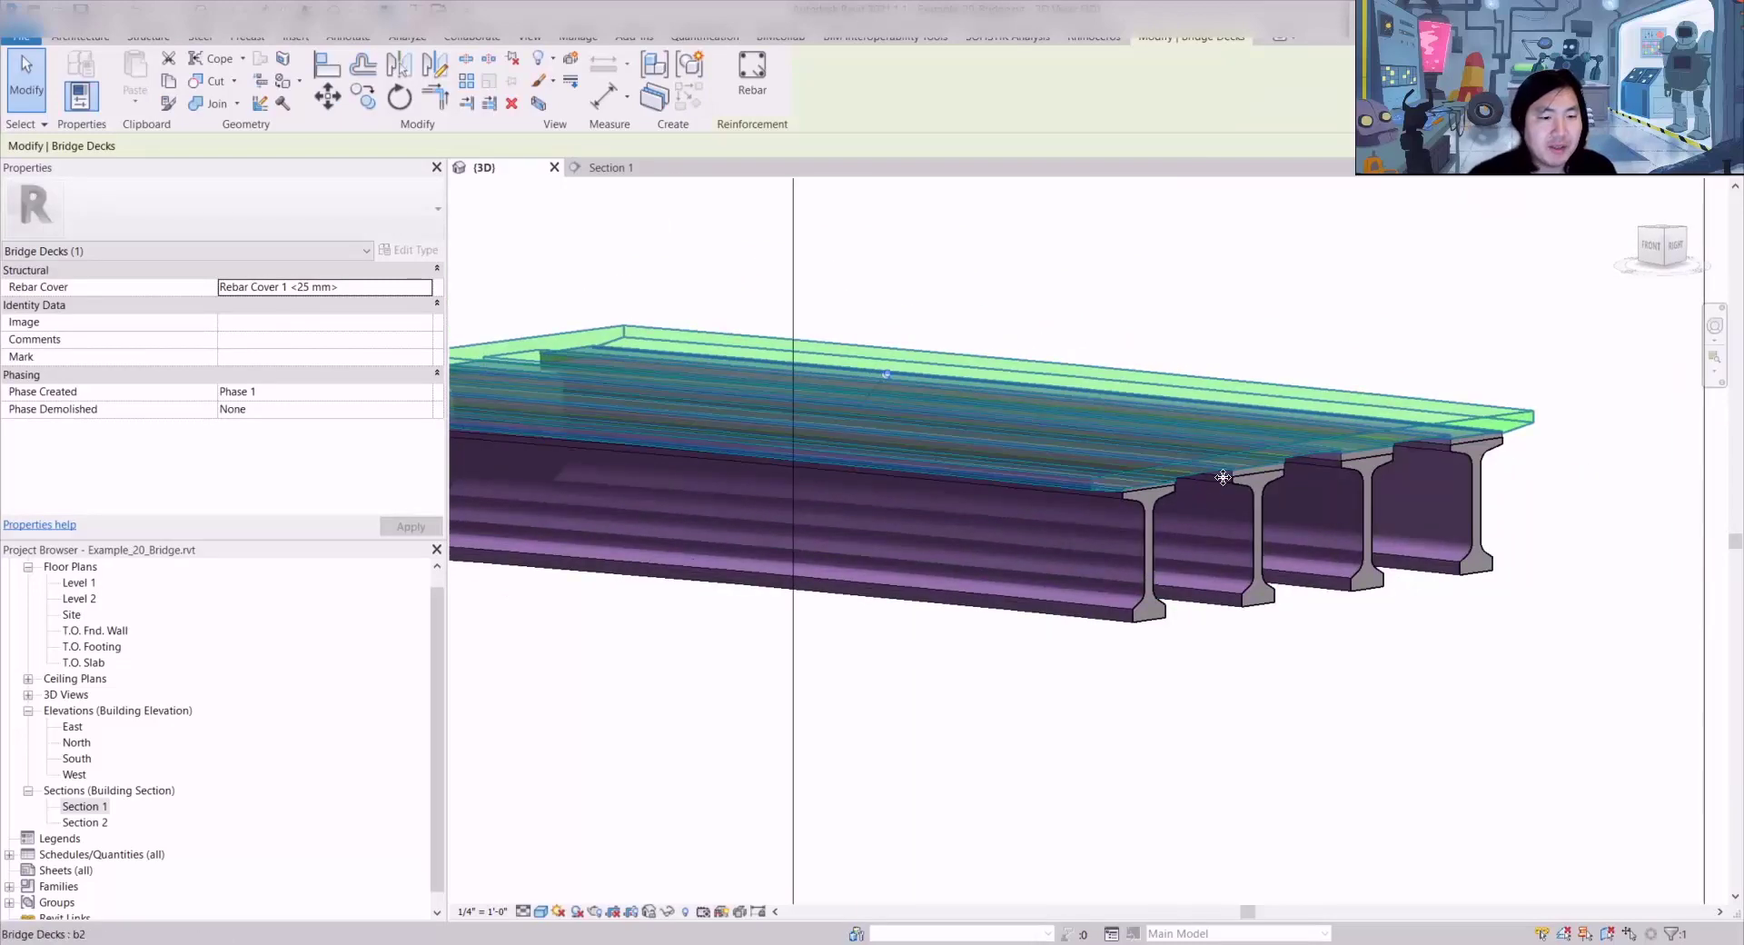
Step: Inspect the deck end up close, selecting the thin haunch piece above the first girder and the girder itself to compare their categories
{"action": "scroll", "coordinate": [1223, 477], "scroll_direction": "up", "scroll_amount": 5}
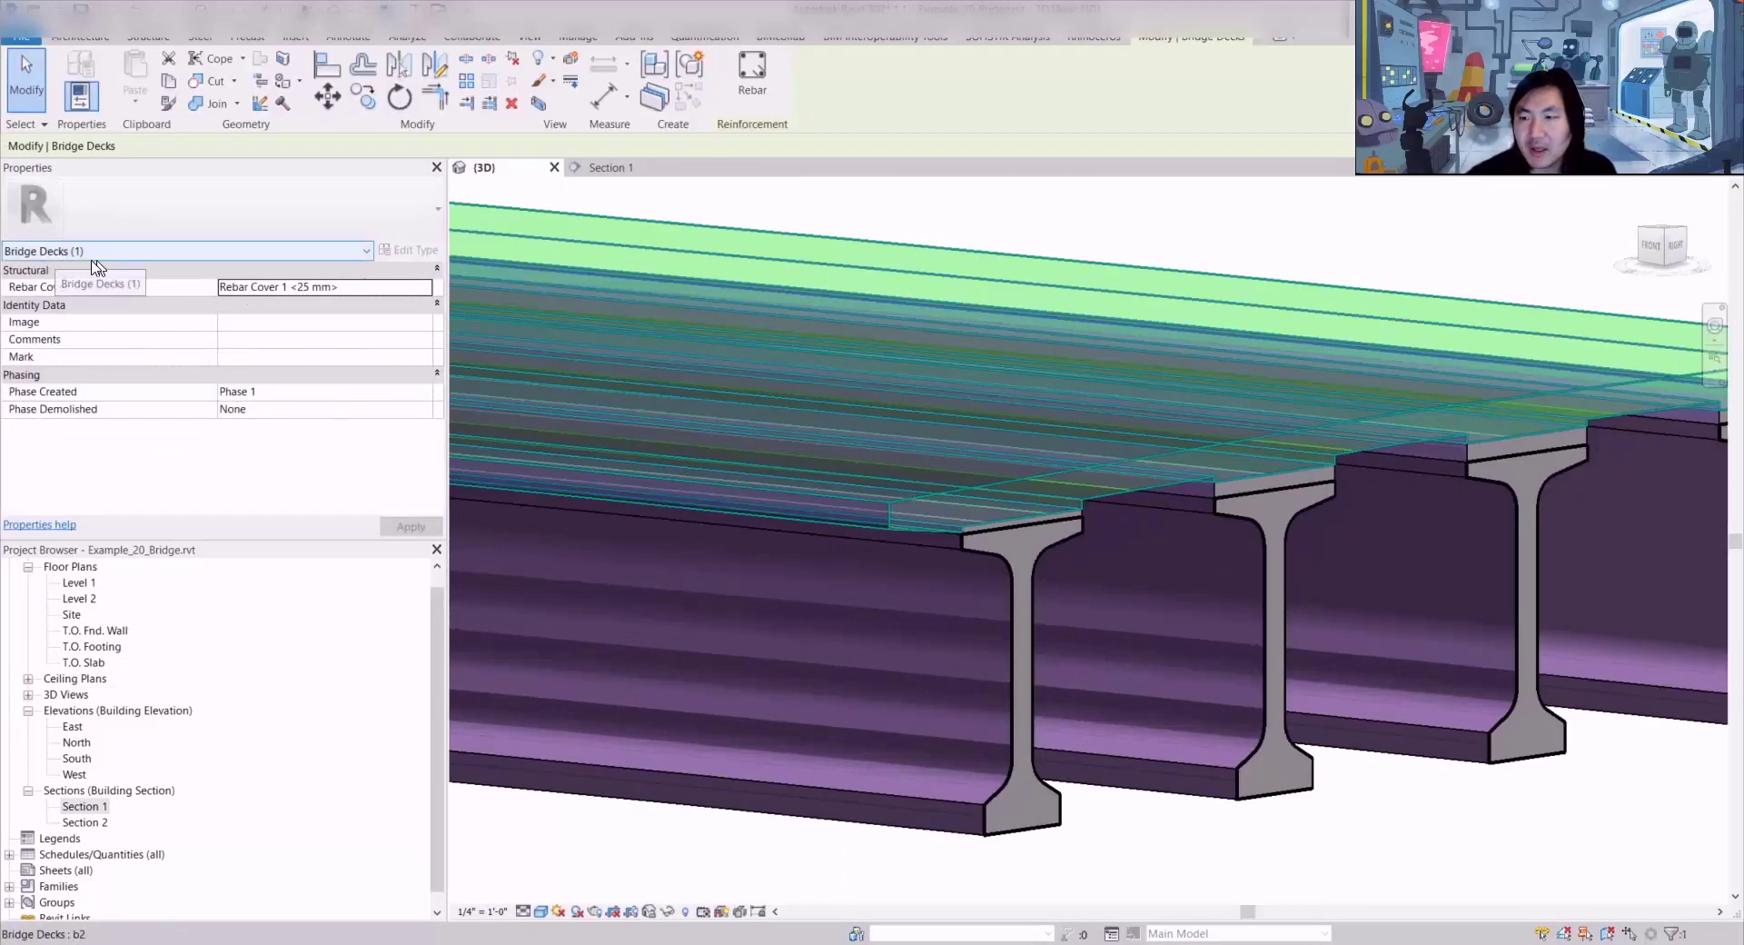
{"action": "key", "text": "Escape"}
{"action": "scroll", "coordinate": [966, 524], "scroll_direction": "up", "scroll_amount": 4}
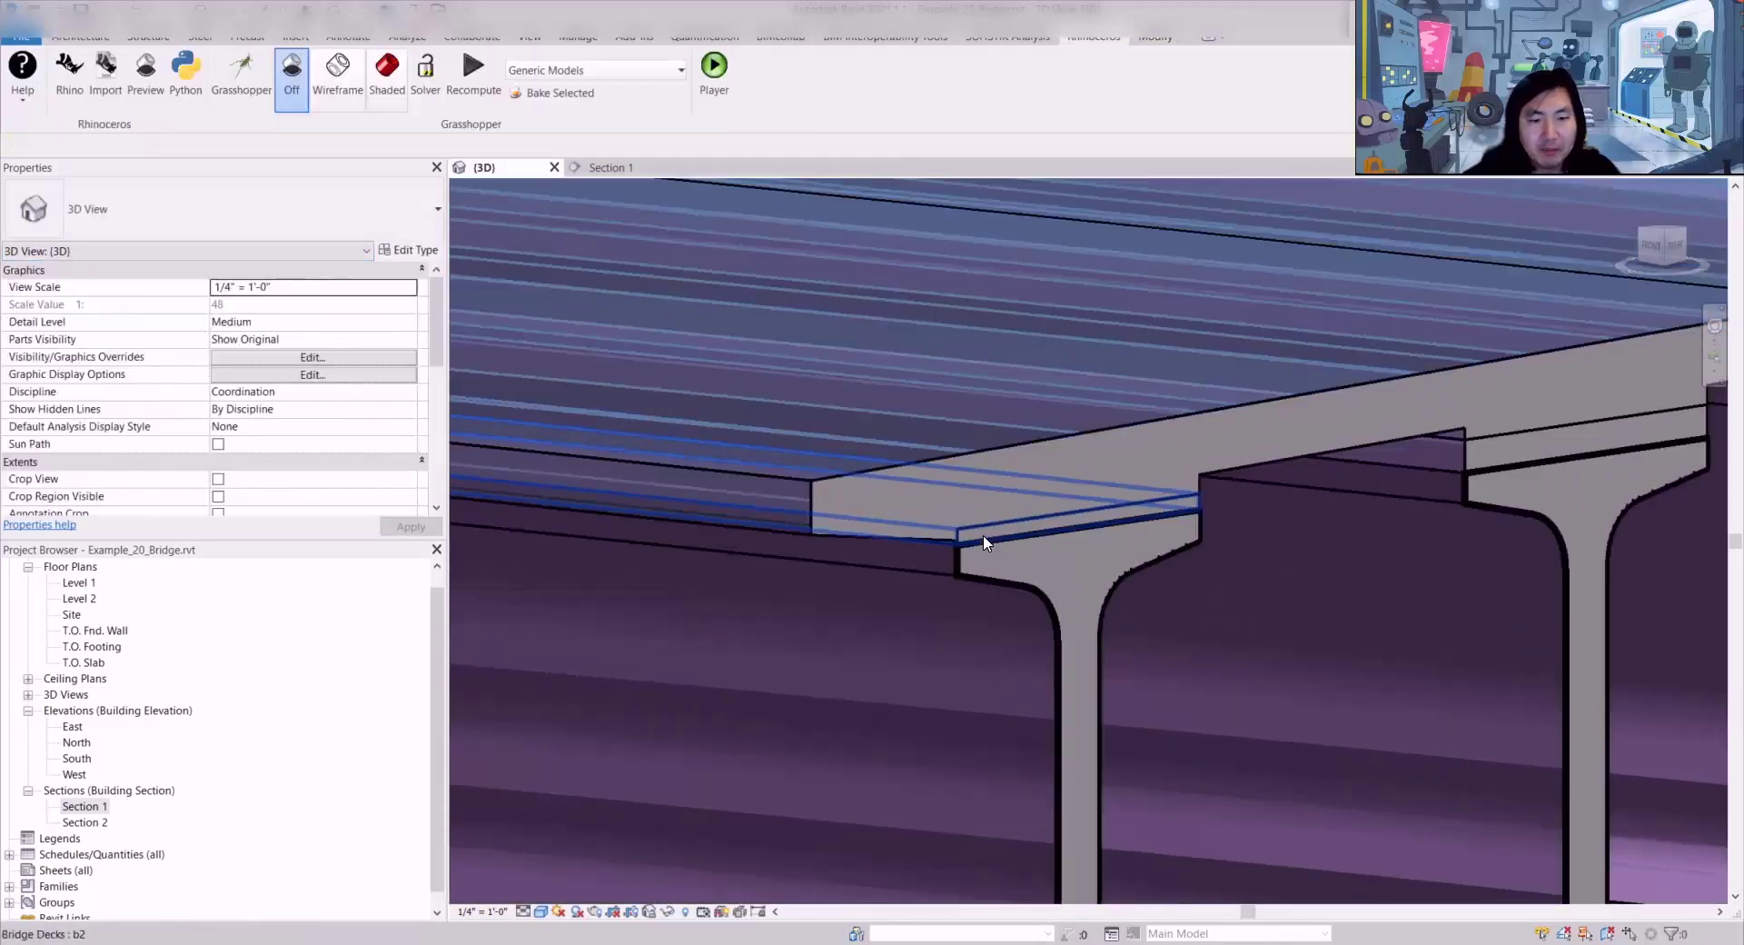
{"action": "left_click", "coordinate": [978, 536]}
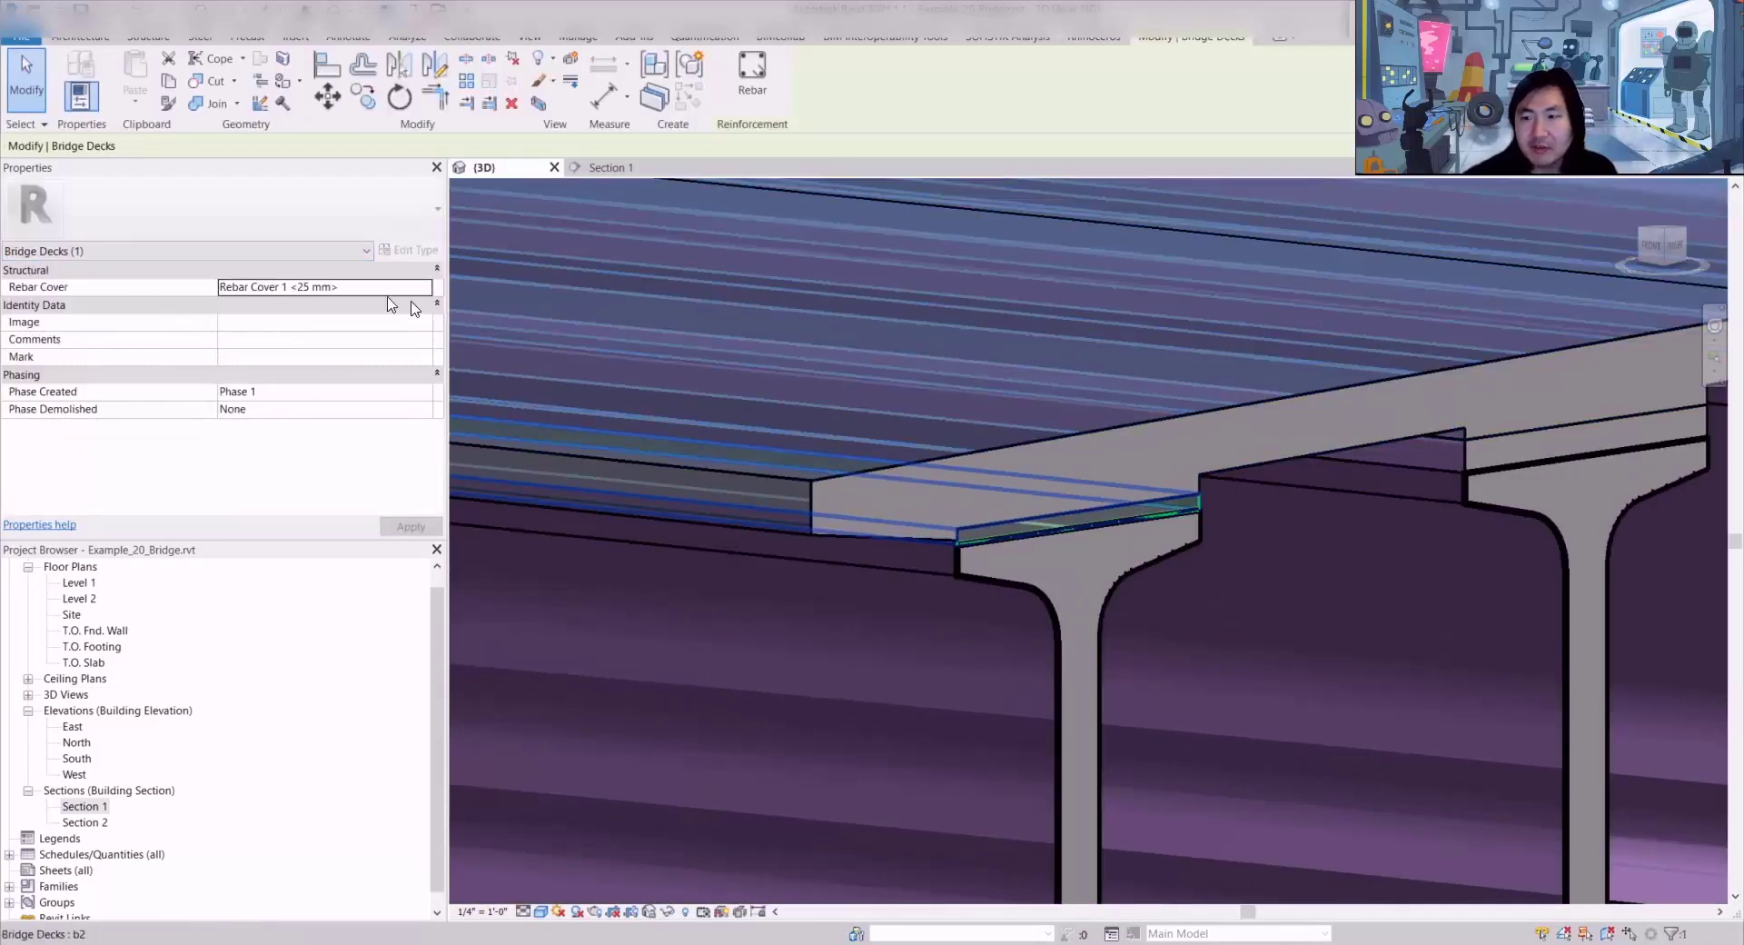
{"action": "key", "text": "Escape"}
{"action": "left_click", "coordinate": [1006, 589]}
{"action": "key", "text": "Escape"}
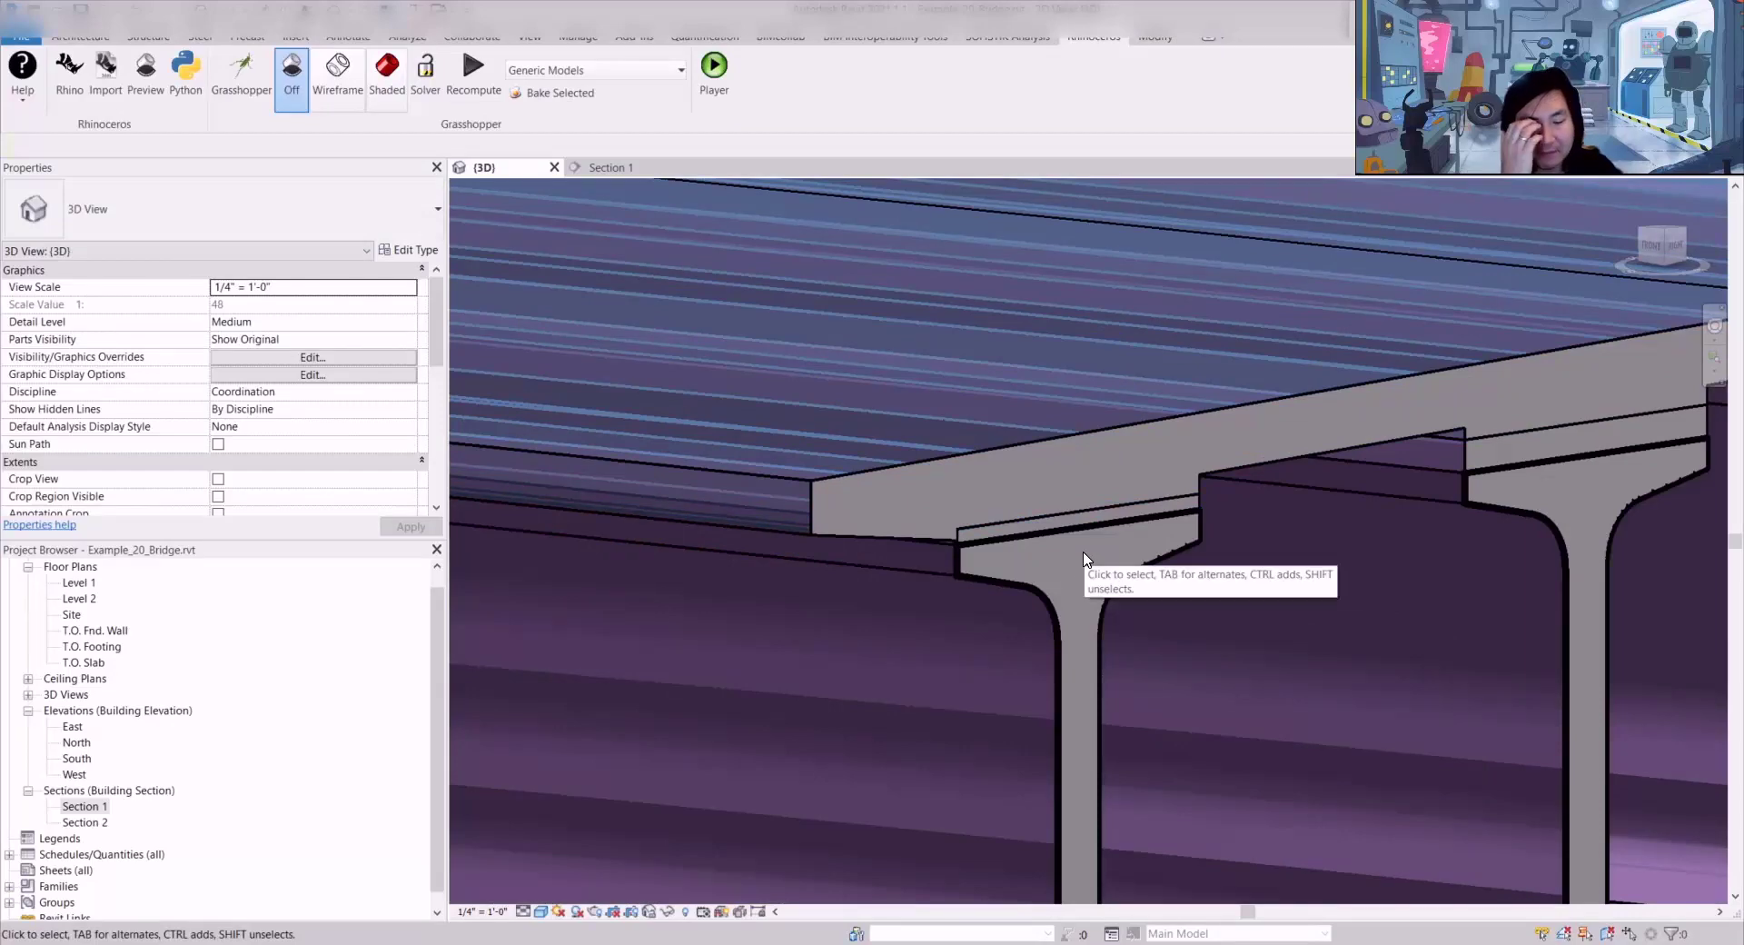
{"action": "left_click", "coordinate": [1034, 581]}
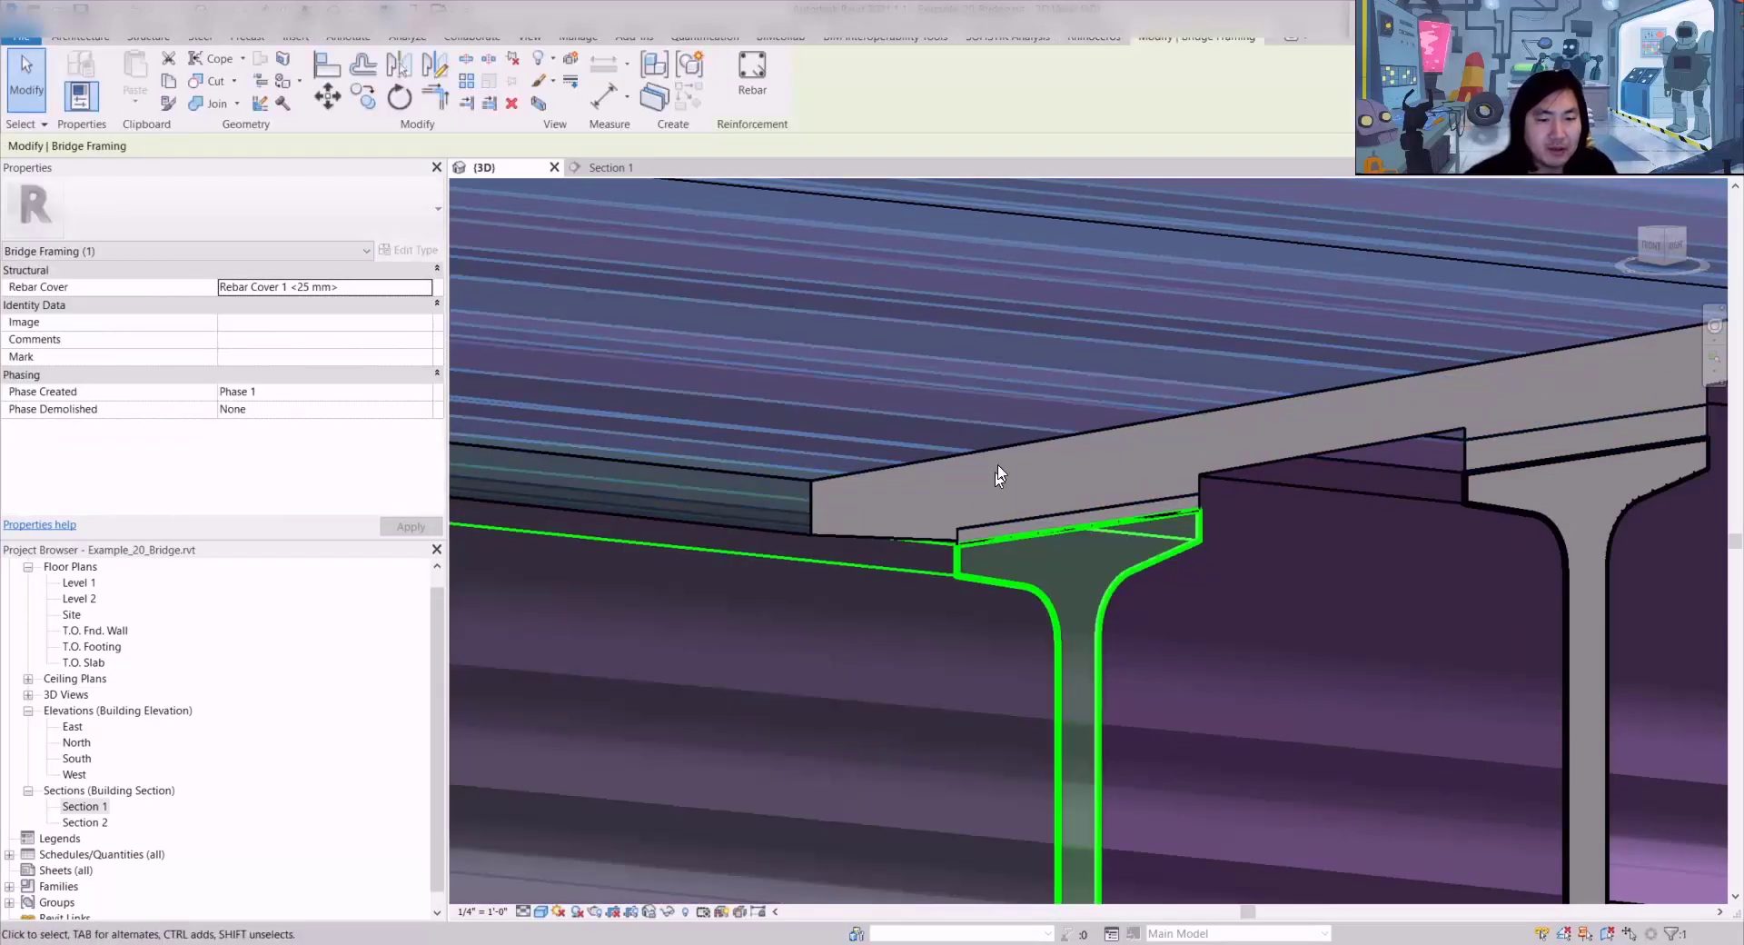
{"action": "key", "text": "Escape"}
Step: View the whole bridge end in 3D, then open the Section 1 view to examine the deck and girder cross-section
{"action": "scroll", "coordinate": [1082, 545], "scroll_direction": "down", "scroll_amount": 3}
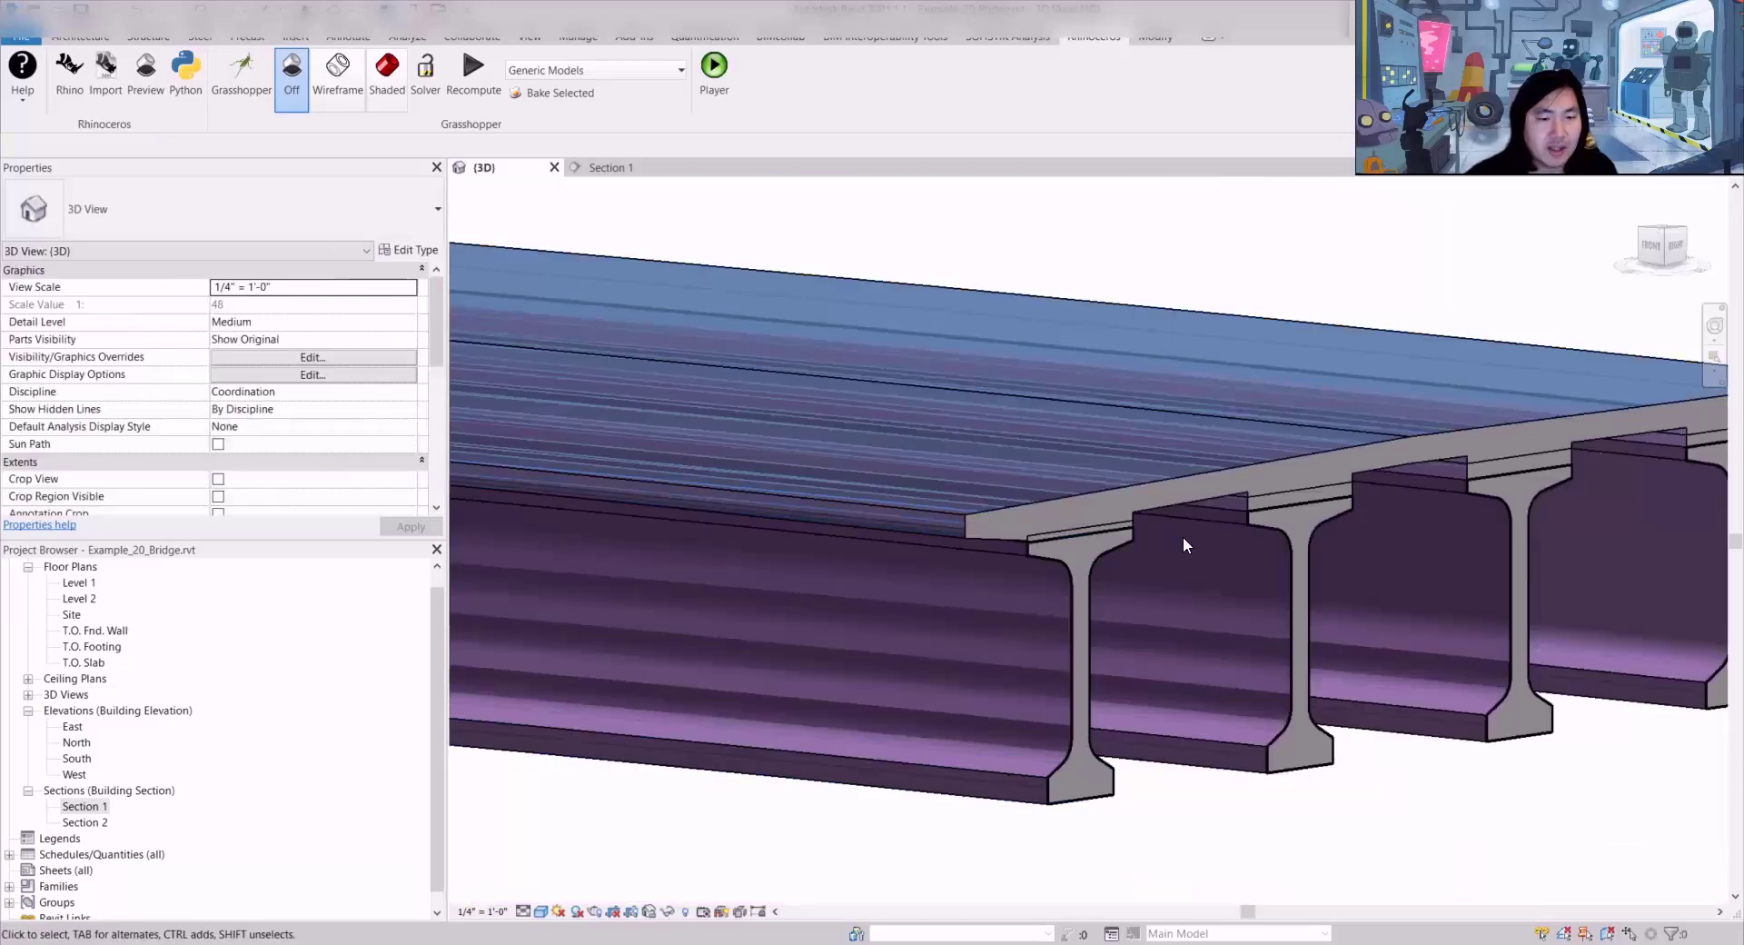
{"action": "middle_click_drag", "start_coordinate": [1354, 543], "coordinate": [1067, 595]}
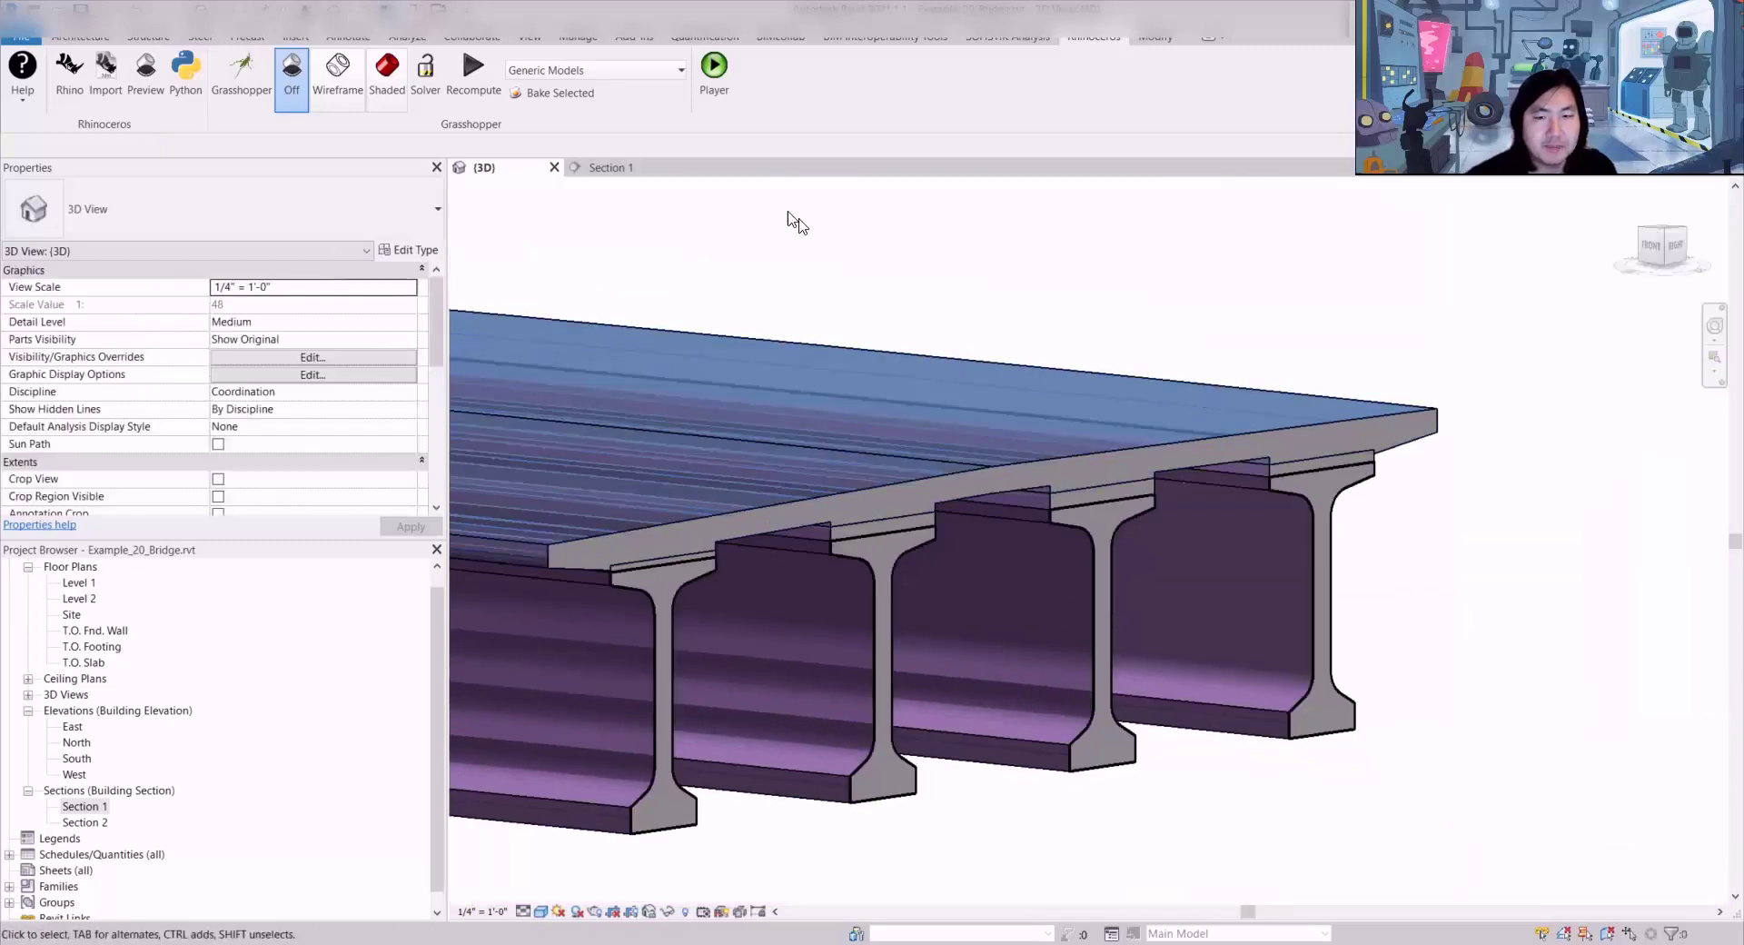
{"action": "left_click", "coordinate": [611, 167]}
{"action": "scroll", "coordinate": [1000, 560], "scroll_direction": "up", "scroll_amount": 5}
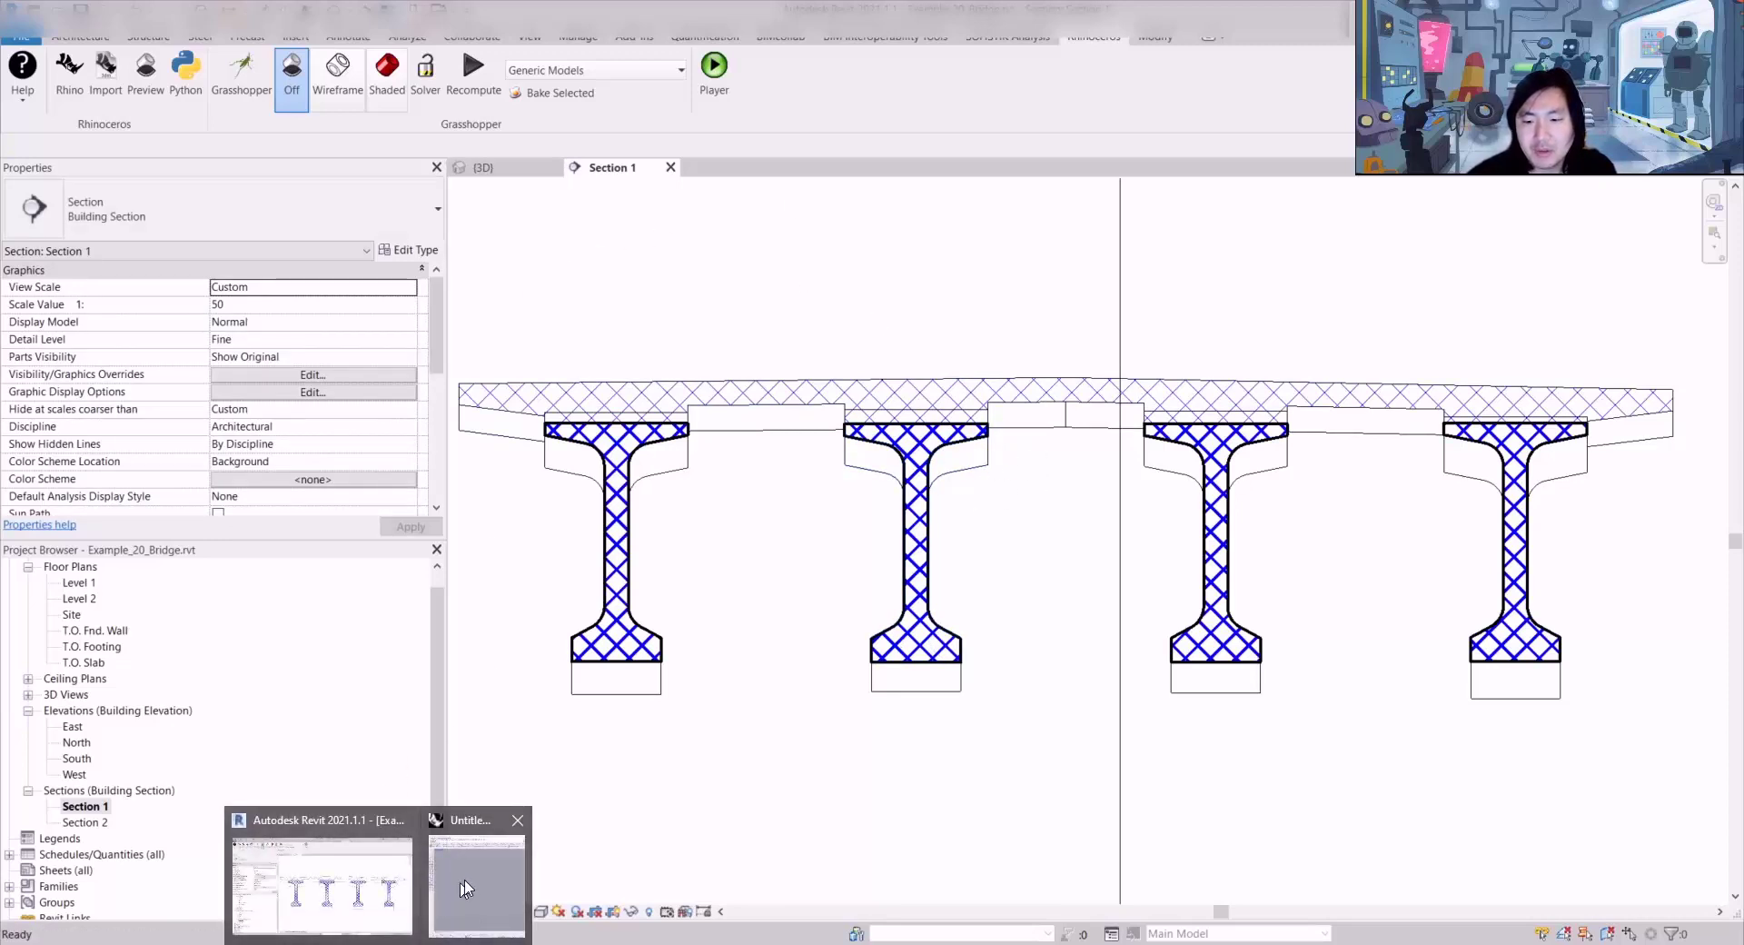
Step: Switch to Rhino and Grasshopper and locate the Define Shared Parameter component beside the Add Geometry DirectShape components
{"action": "left_click", "coordinate": [476, 886]}
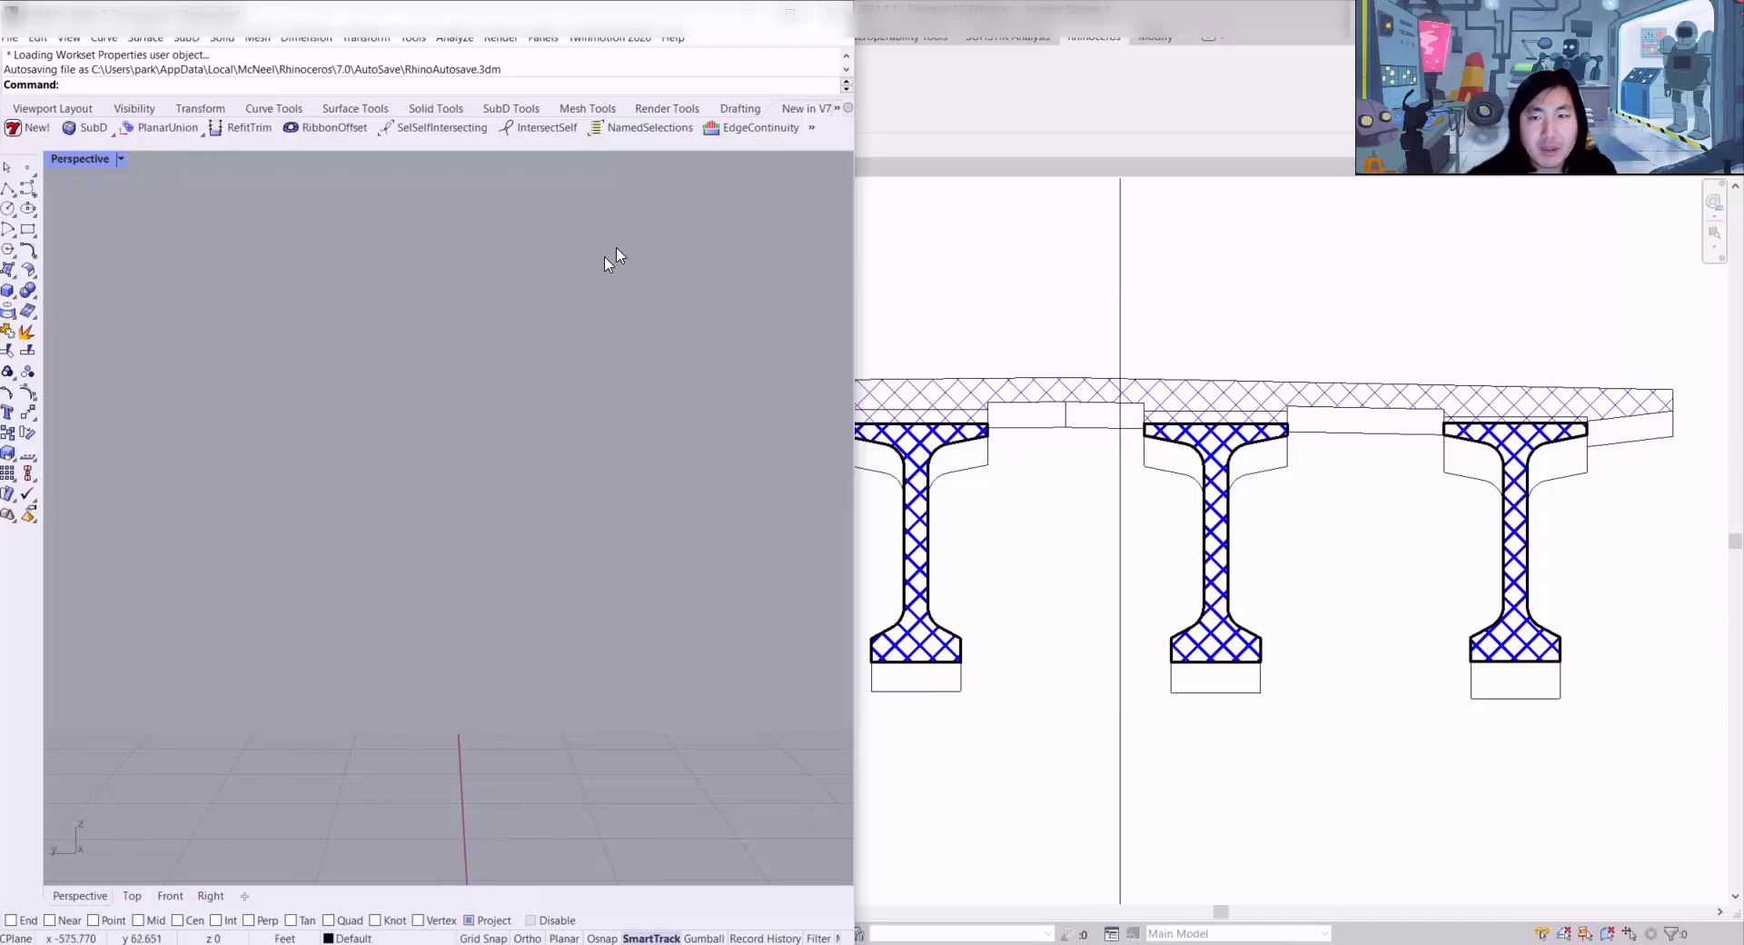
{"action": "left_click", "coordinate": [1130, 234]}
{"action": "left_click", "coordinate": [240, 77]}
{"action": "key", "text": "alt+Tab"}
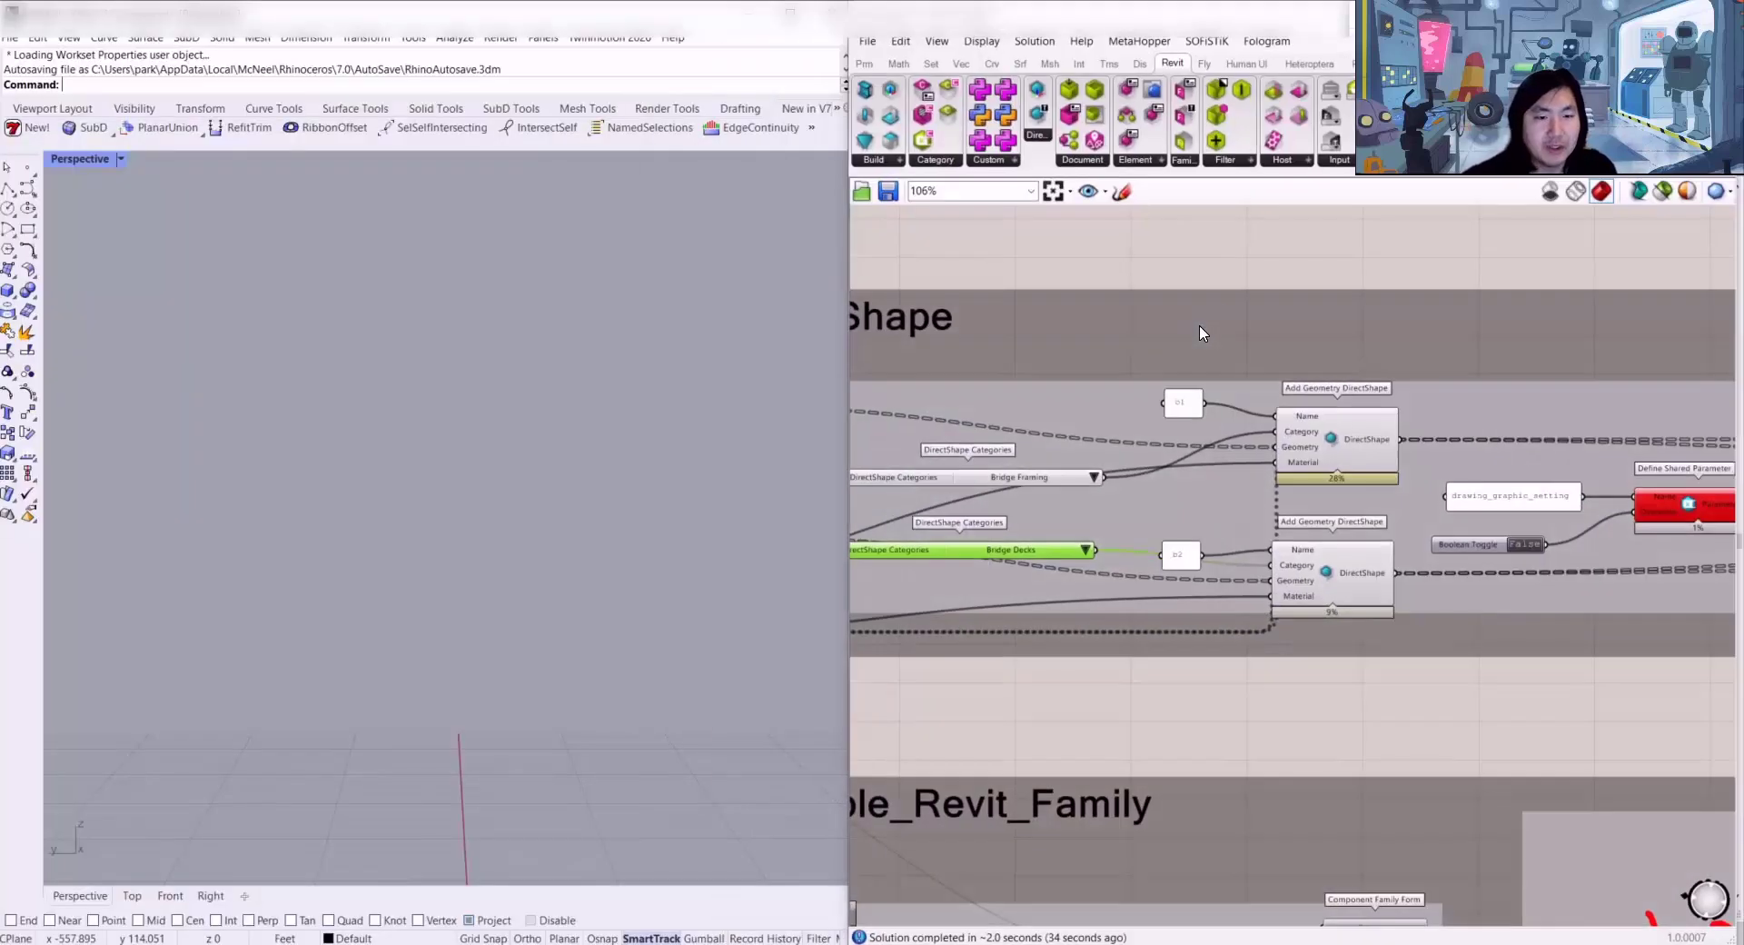
{"action": "scroll", "coordinate": [1491, 420], "scroll_direction": "down", "scroll_amount": 2}
{"action": "right_click_drag", "start_coordinate": [1491, 420], "coordinate": [1315, 386]}
{"action": "scroll", "coordinate": [1407, 457], "scroll_direction": "up", "scroll_amount": 3}
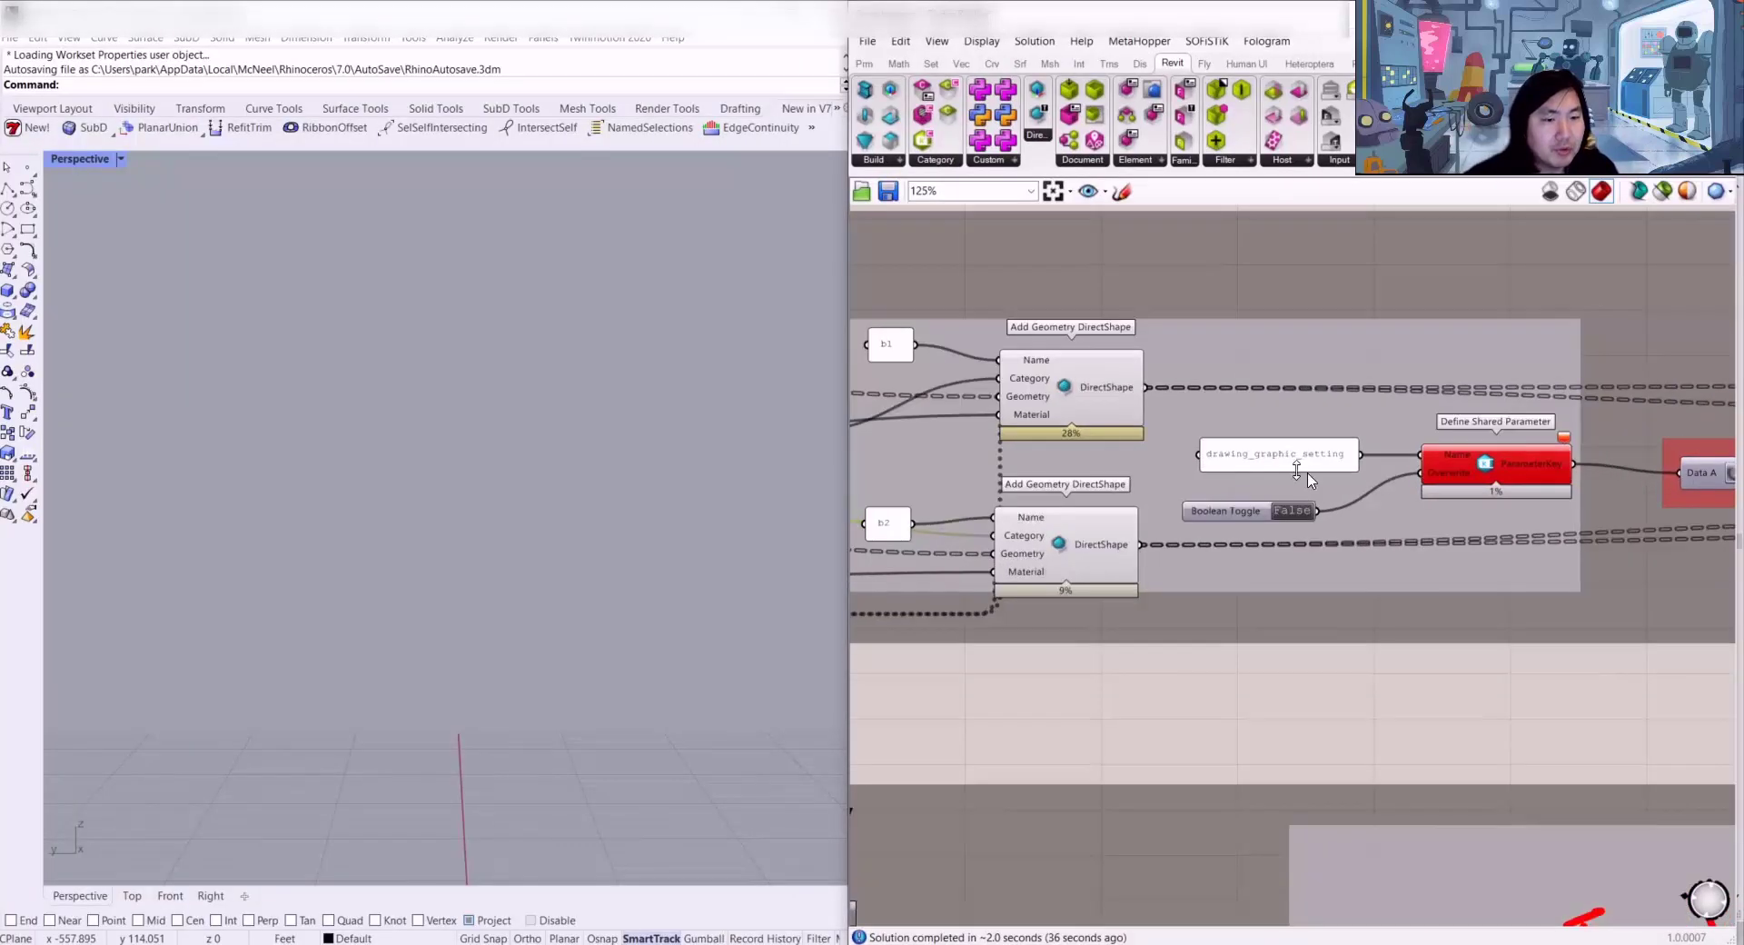
Step: Check the drawing_graphic_setting name input and set the Boolean Toggle for the shared parameter's Overwrite input to True
{"action": "scroll", "coordinate": [1253, 438], "scroll_direction": "up", "scroll_amount": 1}
{"action": "left_click_drag", "start_coordinate": [1348, 474], "coordinate": [1332, 486]}
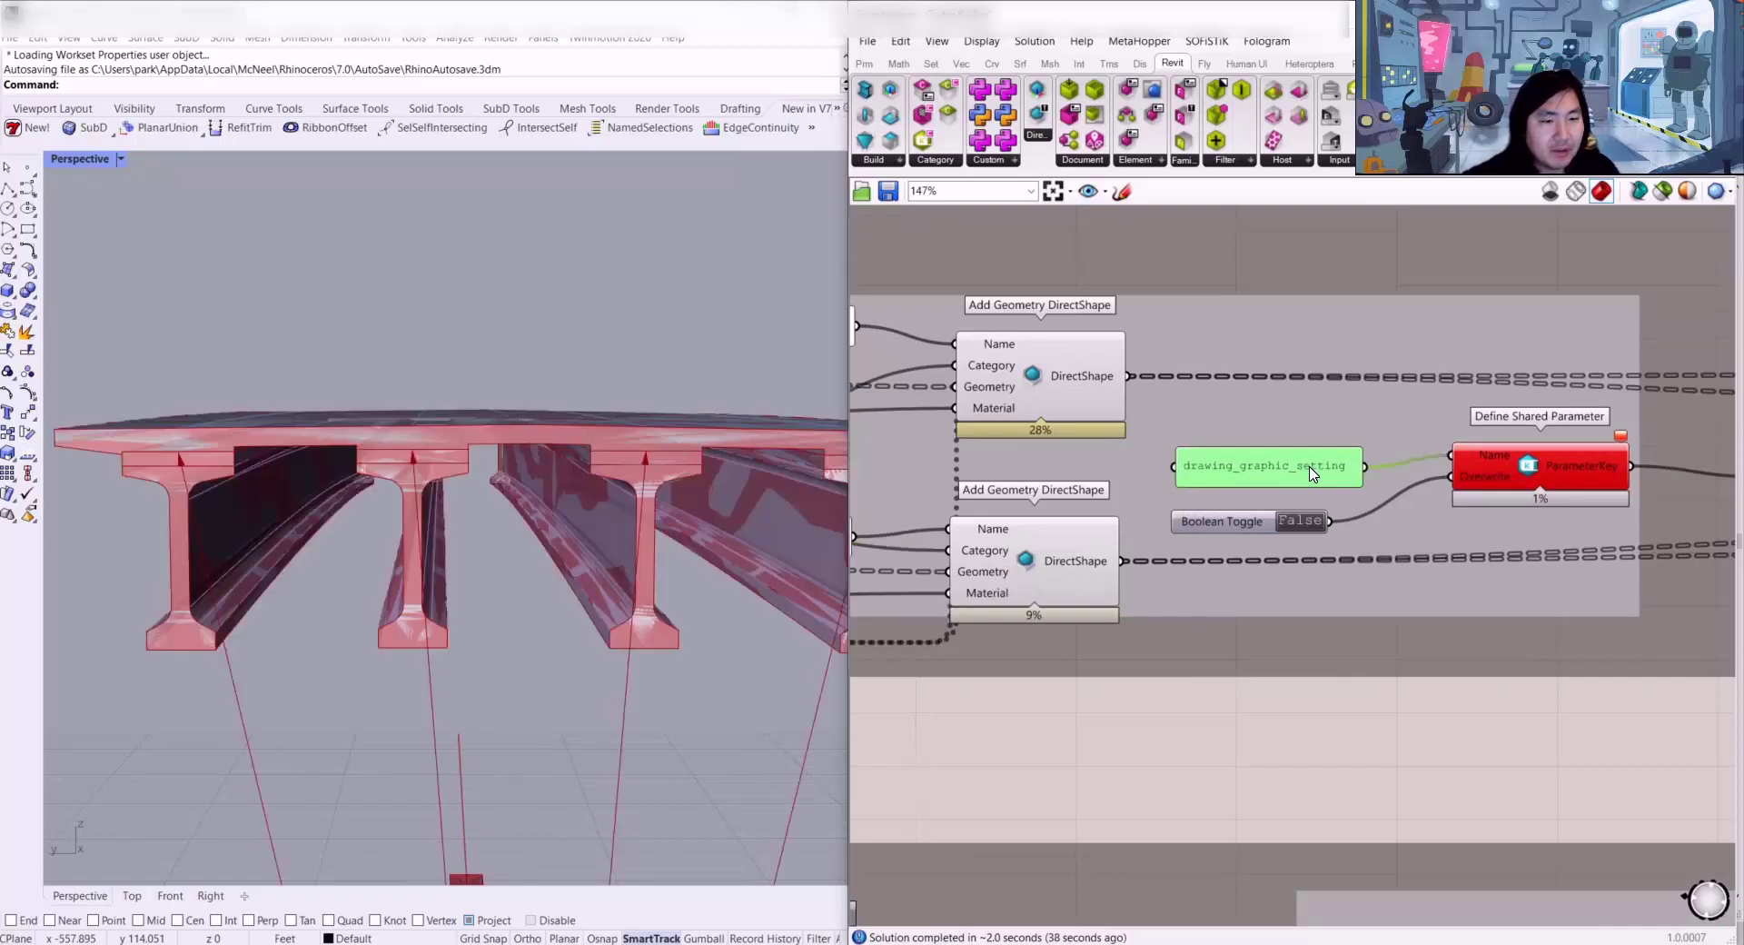
{"action": "right_click_drag", "start_coordinate": [1559, 467], "coordinate": [1242, 493]}
{"action": "left_click_drag", "start_coordinate": [1242, 493], "coordinate": [1217, 510]}
{"action": "right_click_drag", "start_coordinate": [1217, 510], "coordinate": [1397, 486]}
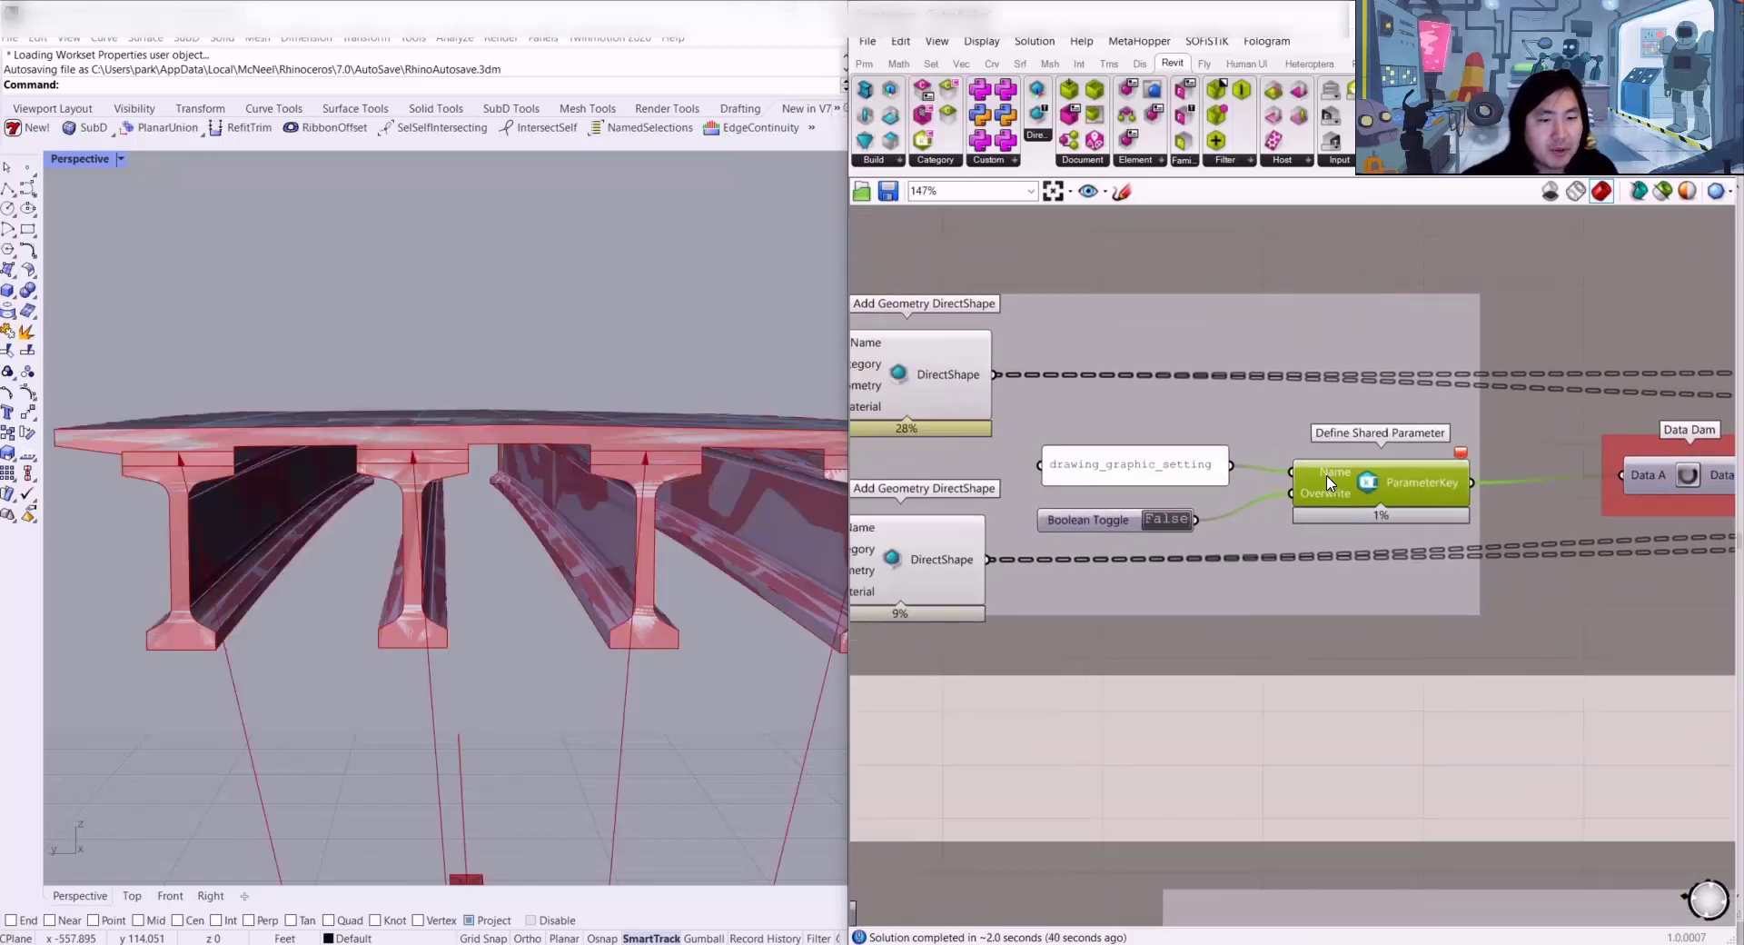
{"action": "scroll", "coordinate": [1338, 489], "scroll_direction": "up", "scroll_amount": 2}
{"action": "left_click", "coordinate": [1115, 534]}
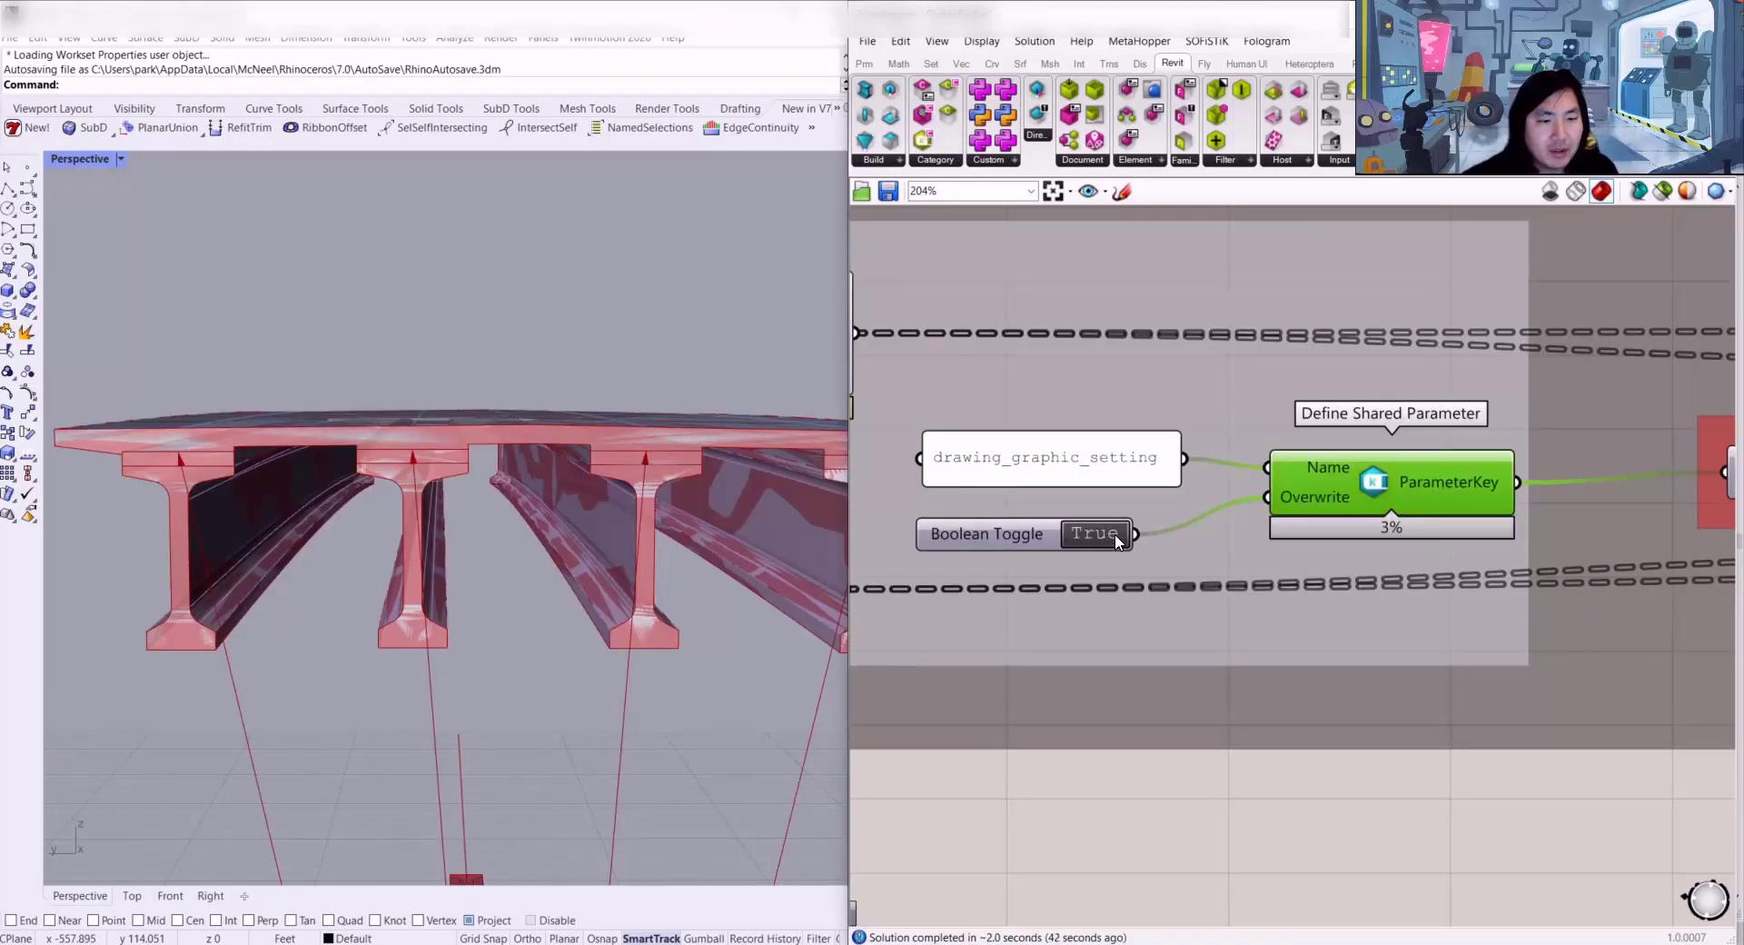
Step: Trace the deck DirectShape output and the shared parameter key through the Data Dam toward the Set_Parameter_Values group
{"action": "scroll", "coordinate": [1317, 413], "scroll_direction": "down", "scroll_amount": 3}
{"action": "right_click_drag", "start_coordinate": [1613, 465], "coordinate": [1604, 466]}
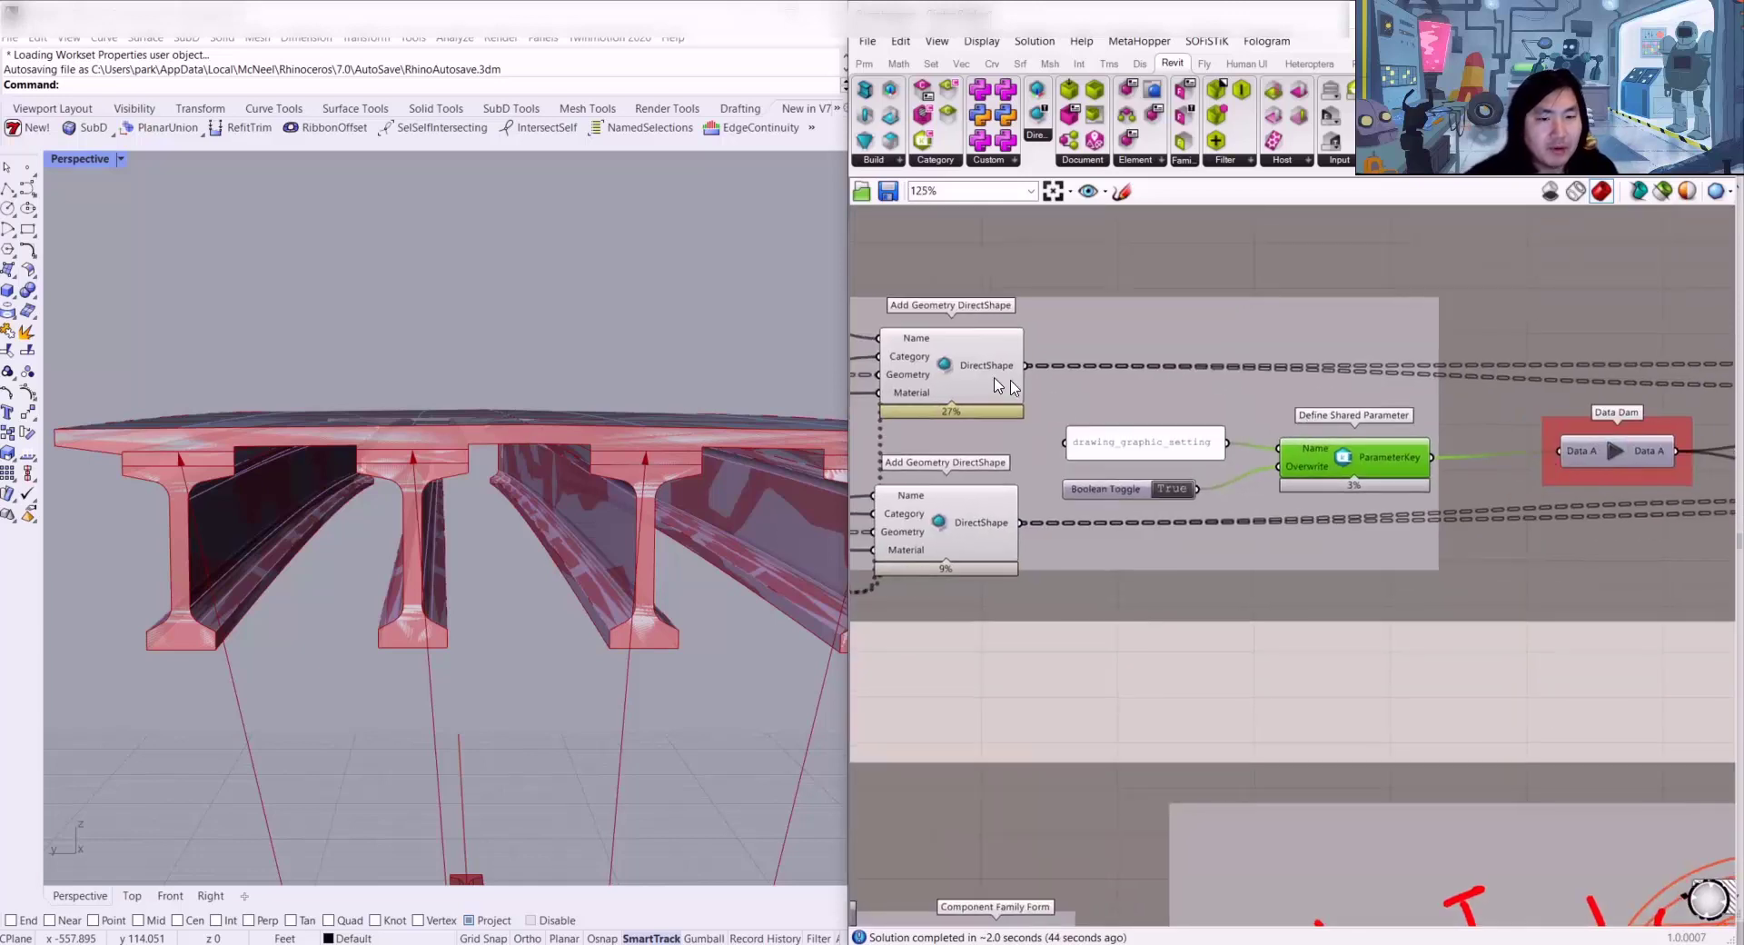
{"action": "left_click", "coordinate": [980, 542]}
{"action": "scroll", "coordinate": [1041, 532], "scroll_direction": "down", "scroll_amount": 2}
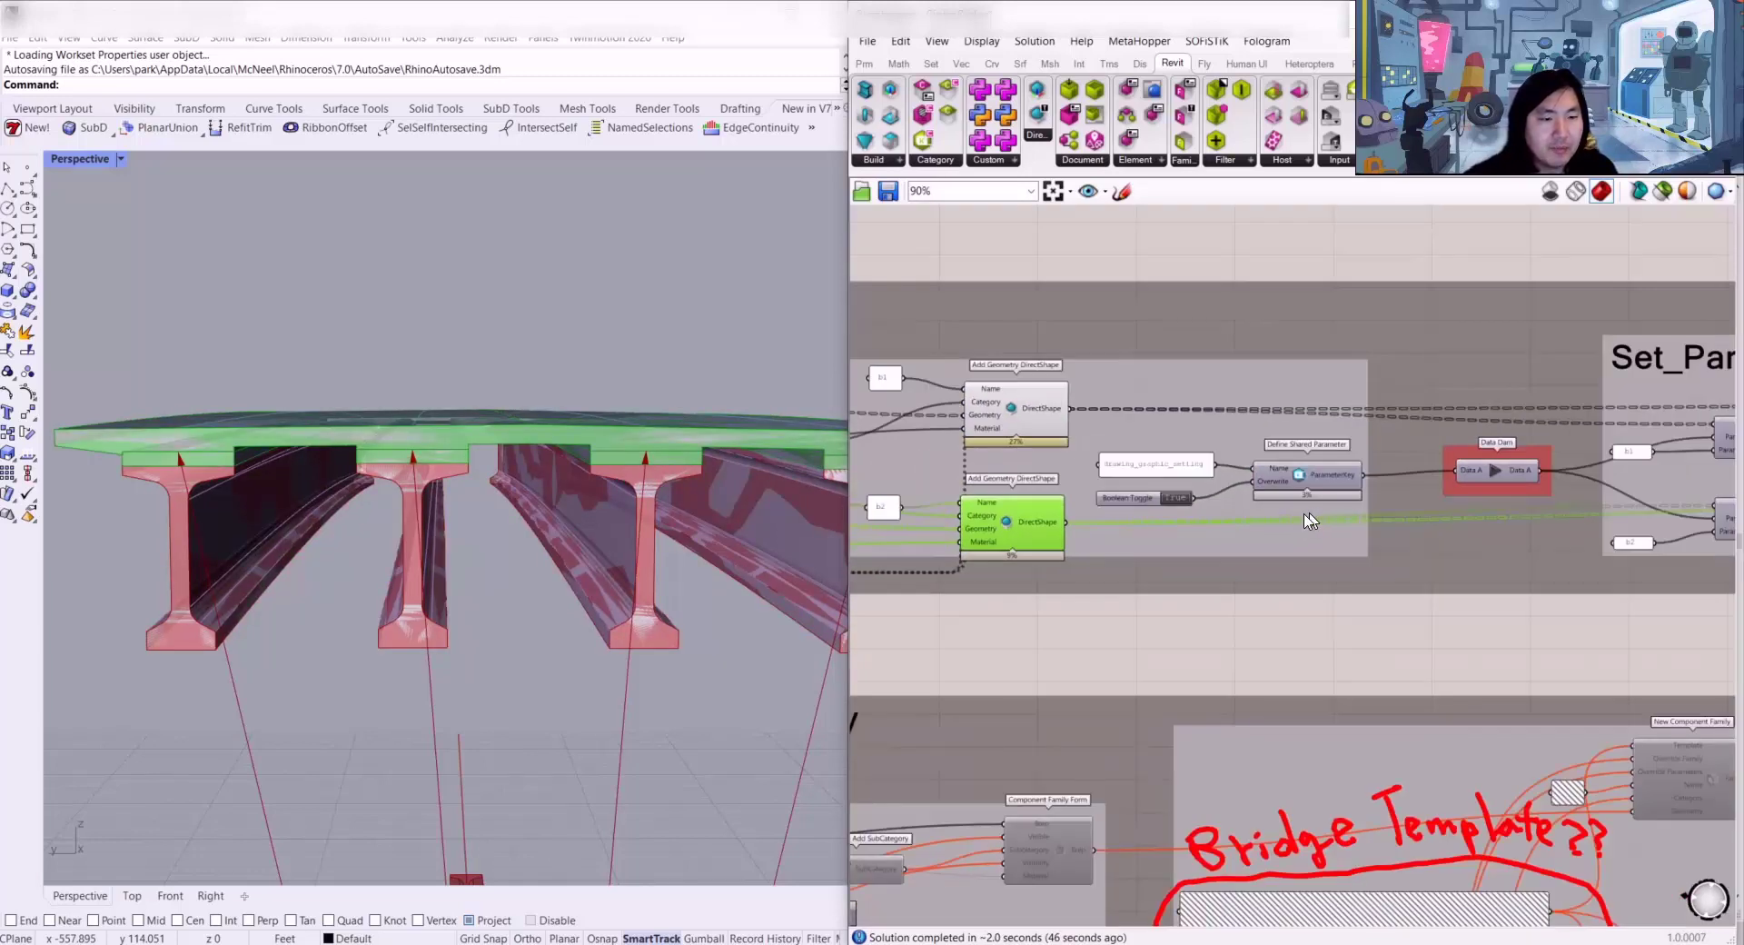
{"action": "scroll", "coordinate": [1394, 422], "scroll_direction": "up", "scroll_amount": 2}
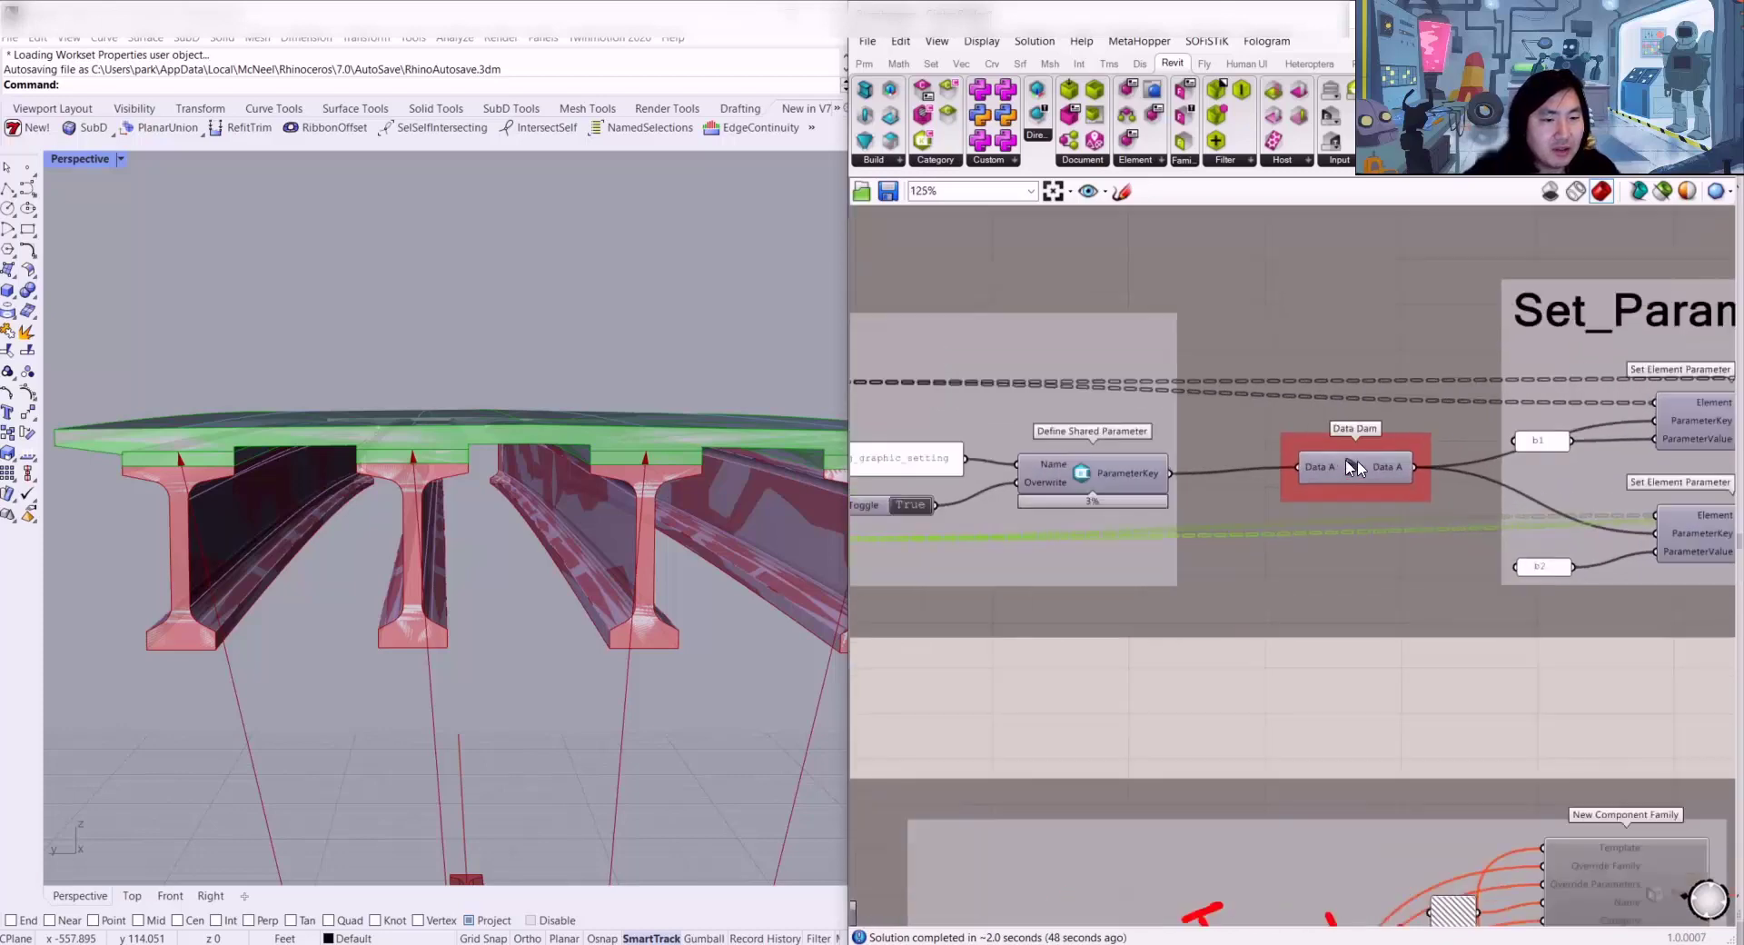
Step: Release the Data Dam to pass the parameter key to the Set Element Parameter components with values b1 and b2
{"action": "left_click_drag", "start_coordinate": [1444, 447], "coordinate": [1433, 464]}
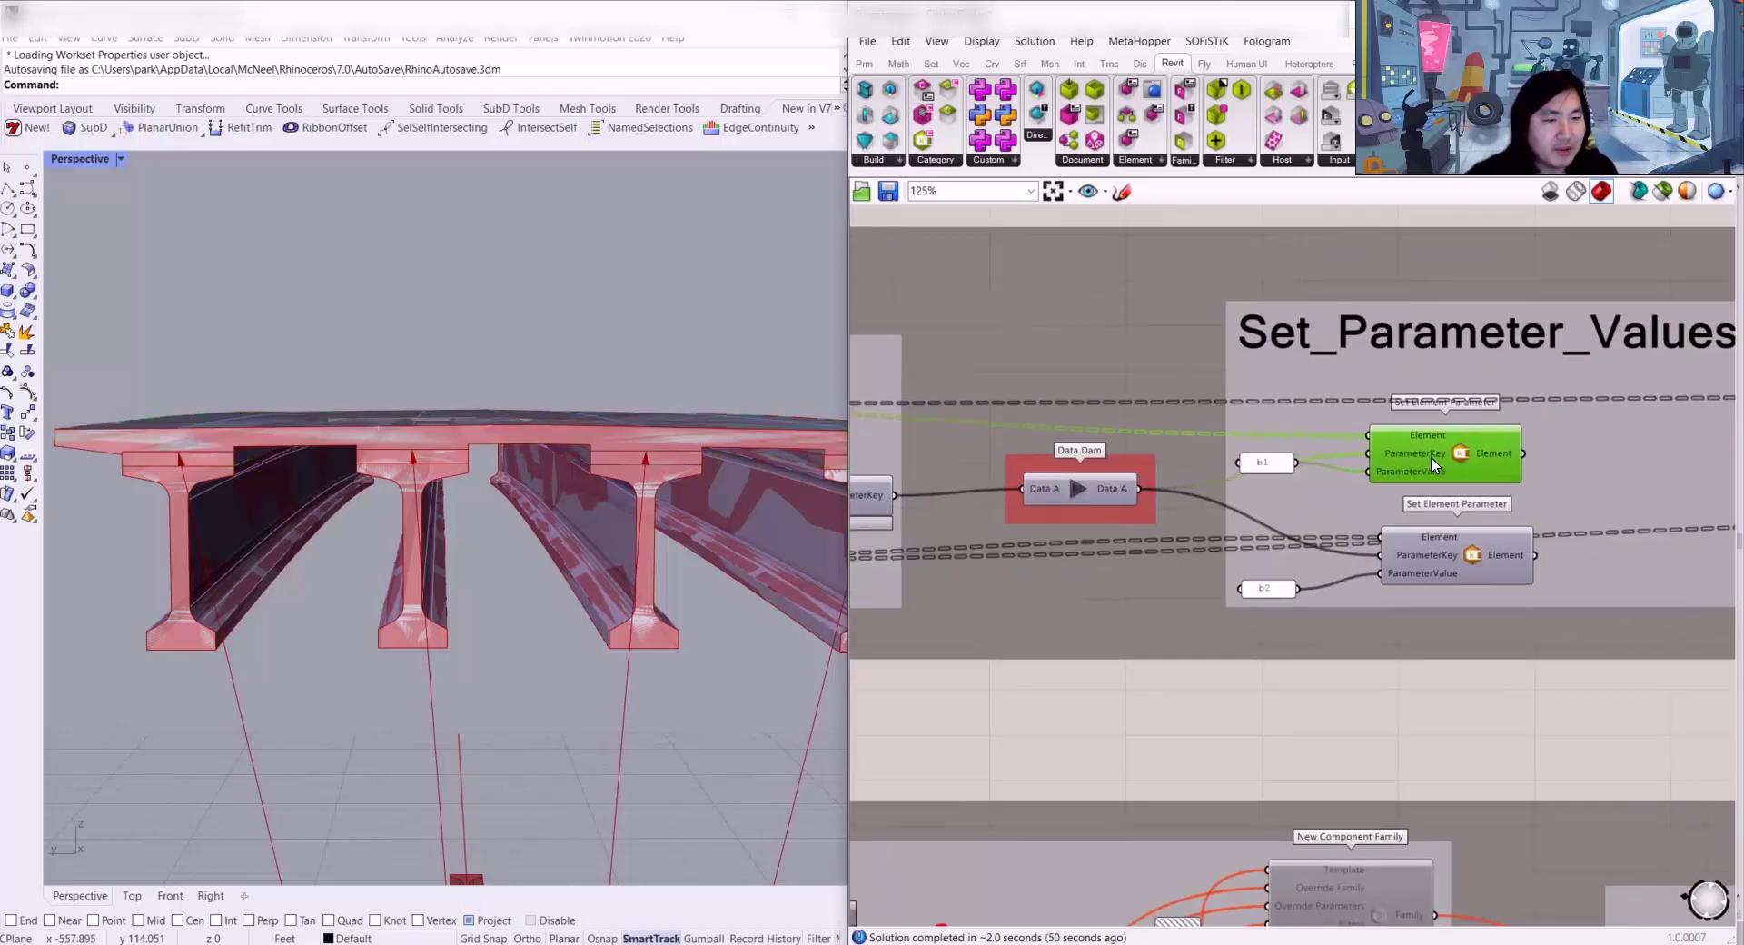
{"action": "scroll", "coordinate": [1406, 461], "scroll_direction": "up", "scroll_amount": 1}
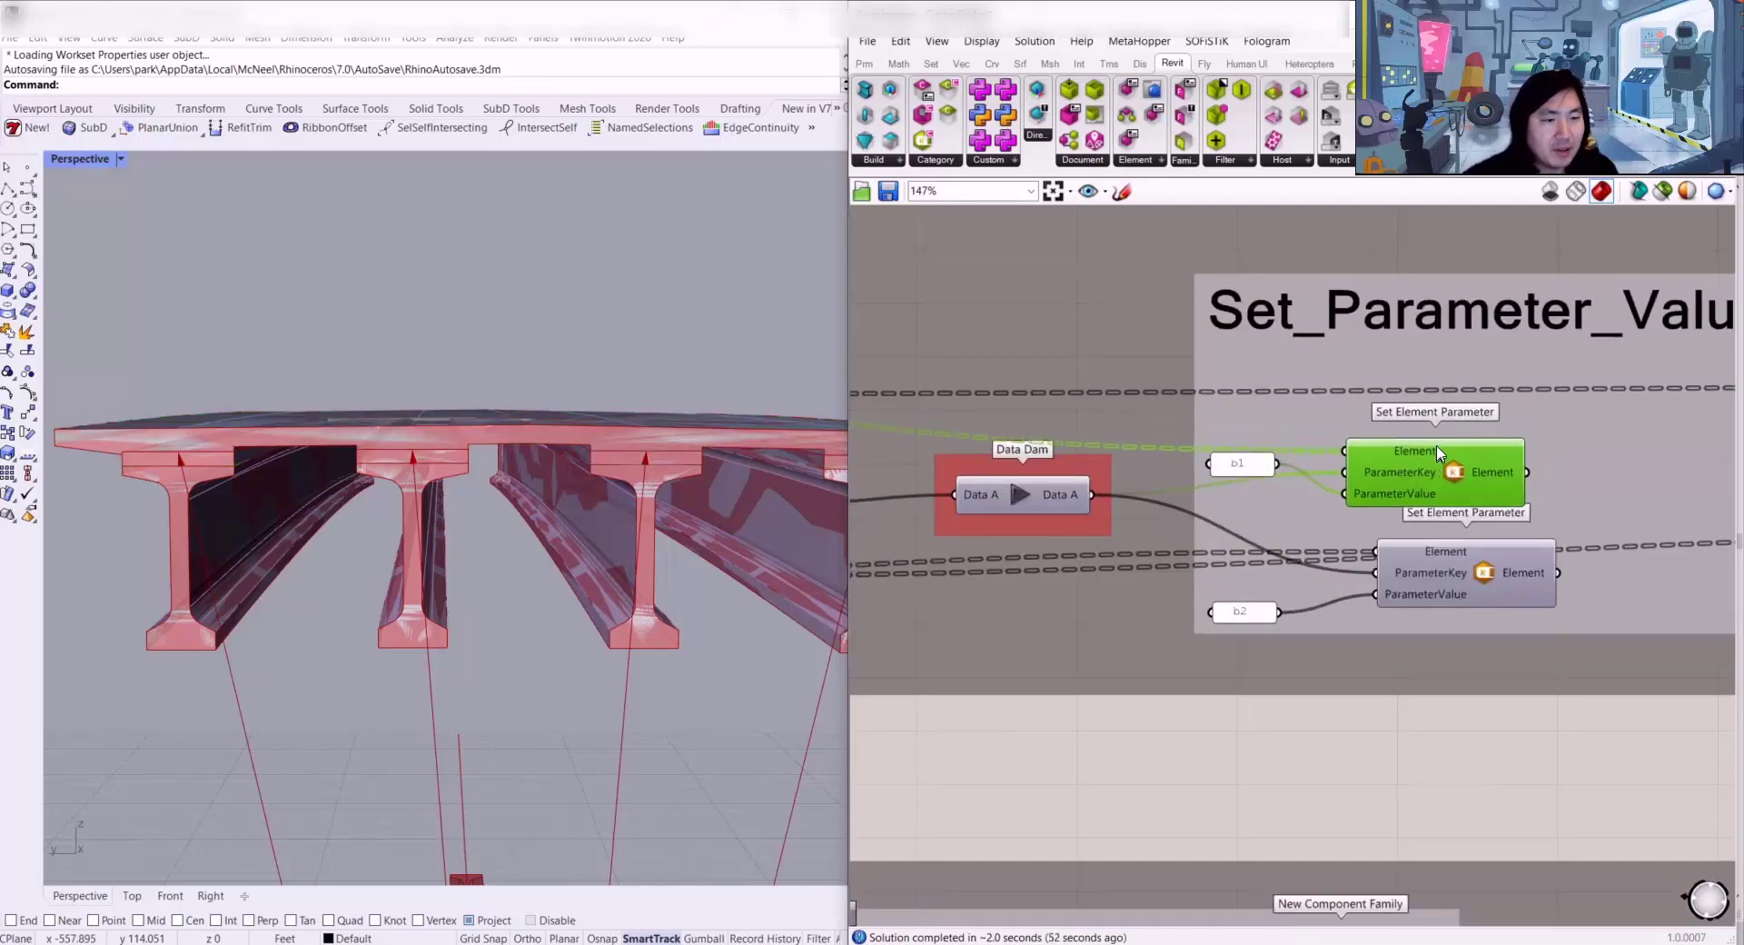
{"action": "left_click", "coordinate": [1031, 498]}
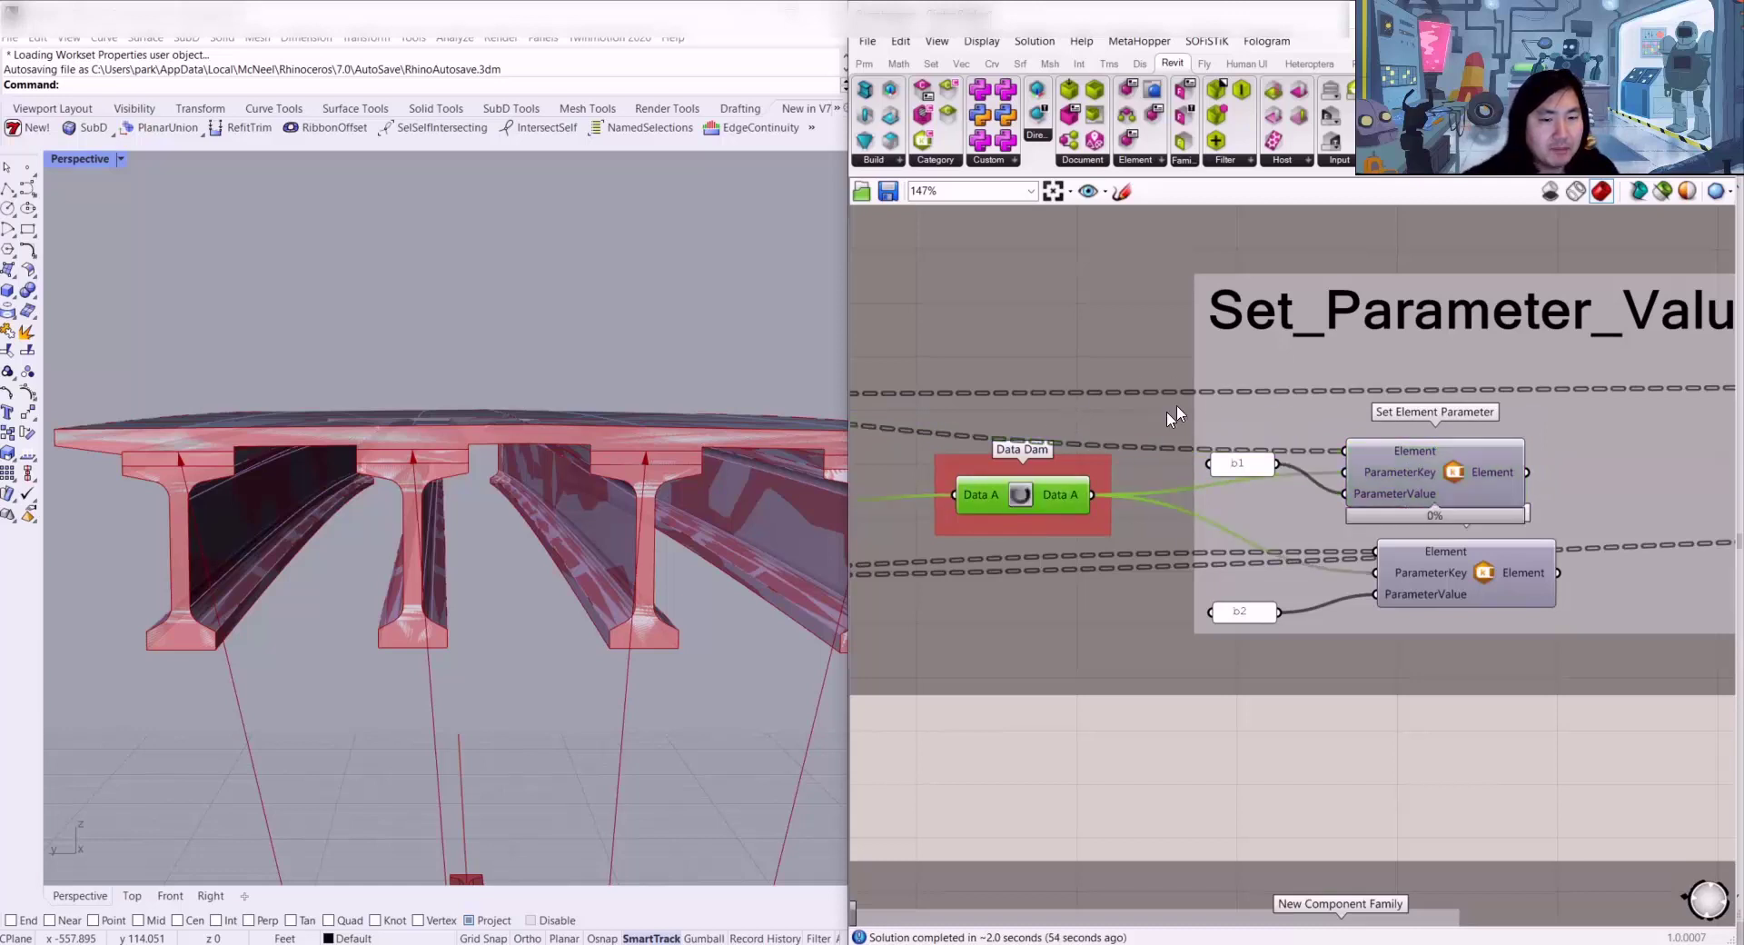
{"action": "left_click_drag", "start_coordinate": [1426, 472], "coordinate": [1461, 452]}
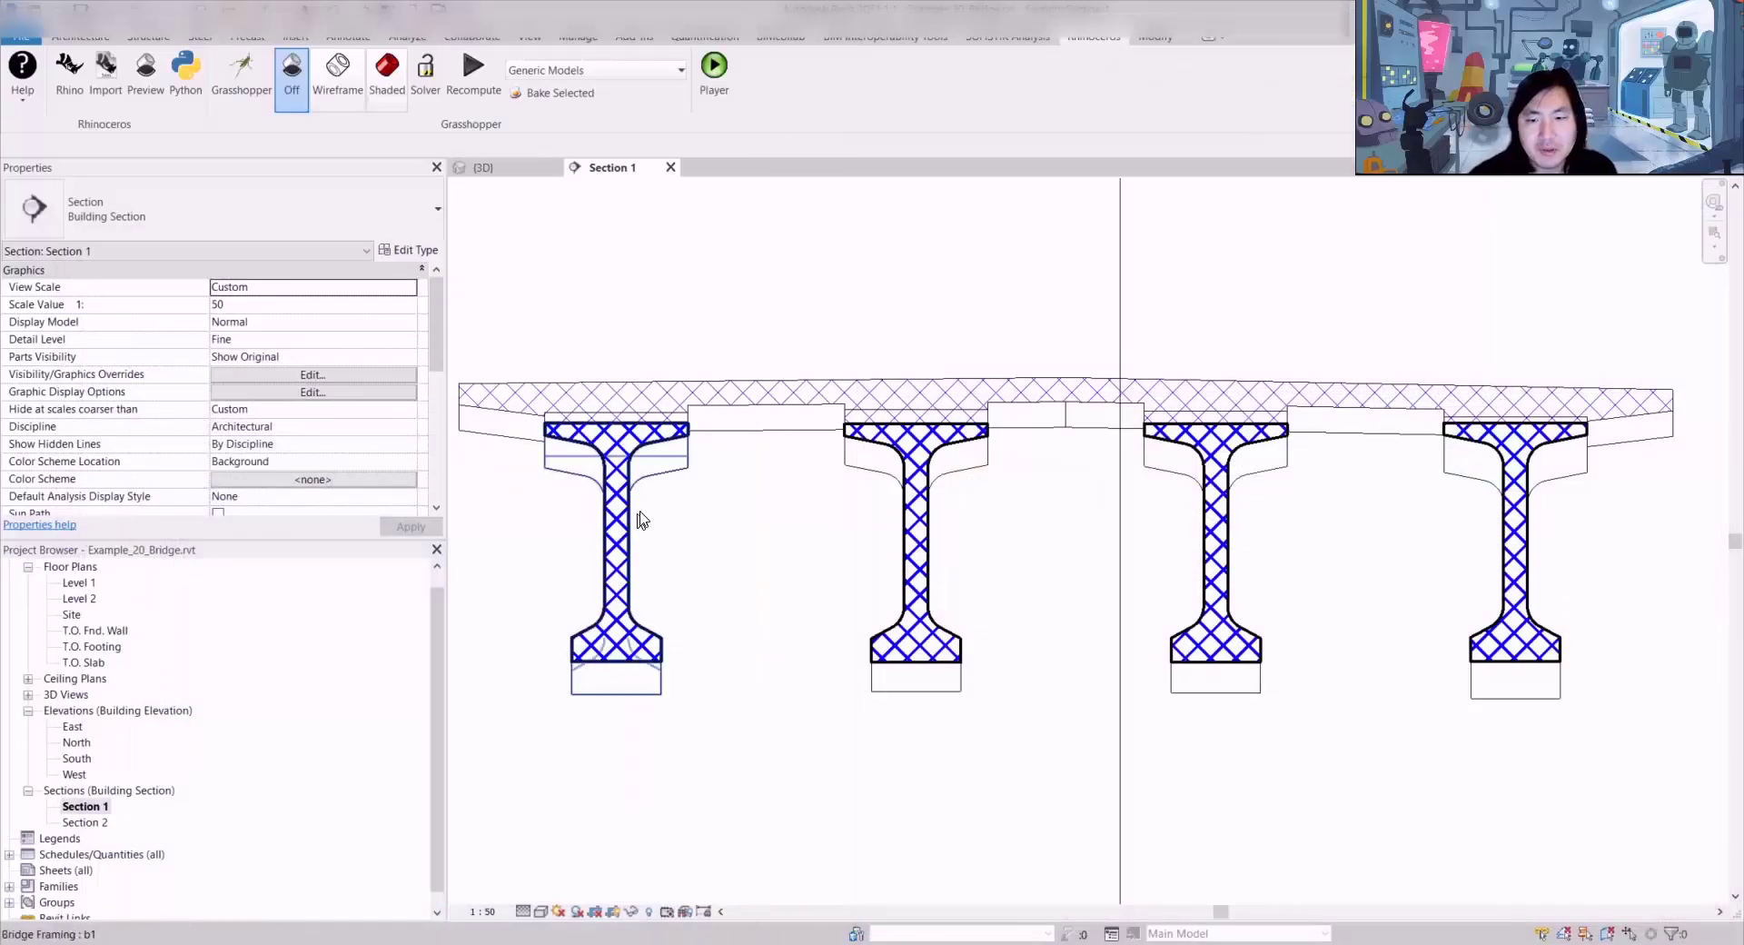
Step: In Revit's Section 1 view, check the drawing_graphic_setting parameter on the first two girders and the bridge deck
{"action": "left_click", "coordinate": [639, 519]}
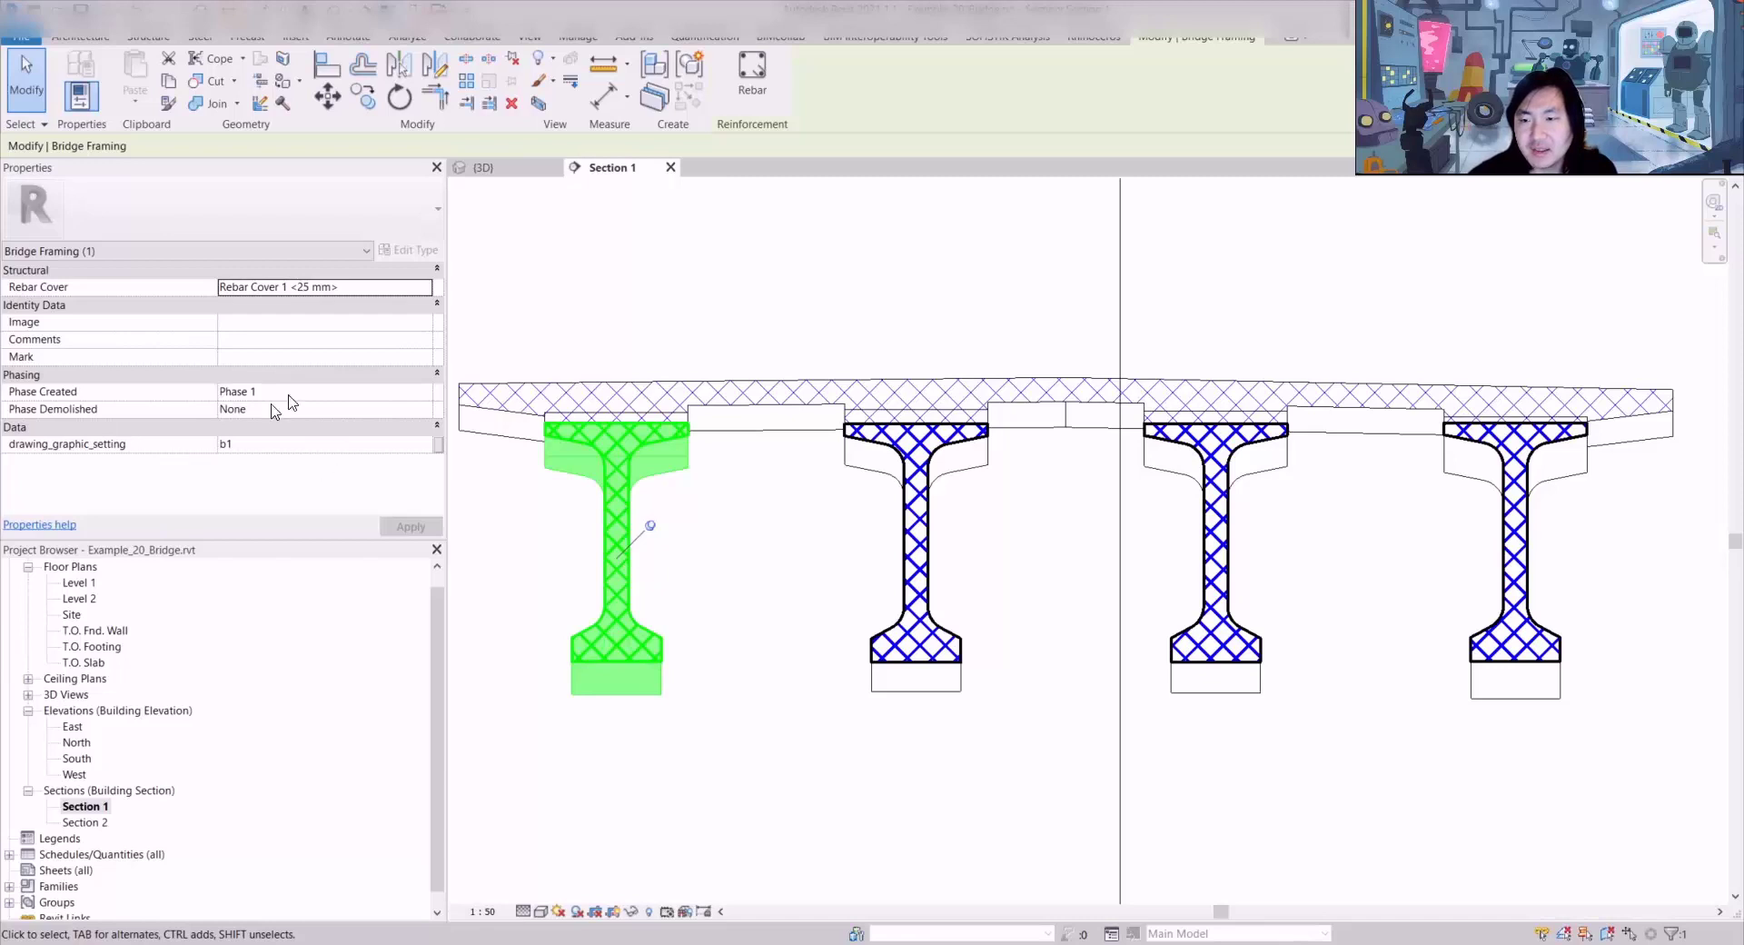
{"action": "left_click", "coordinate": [922, 514]}
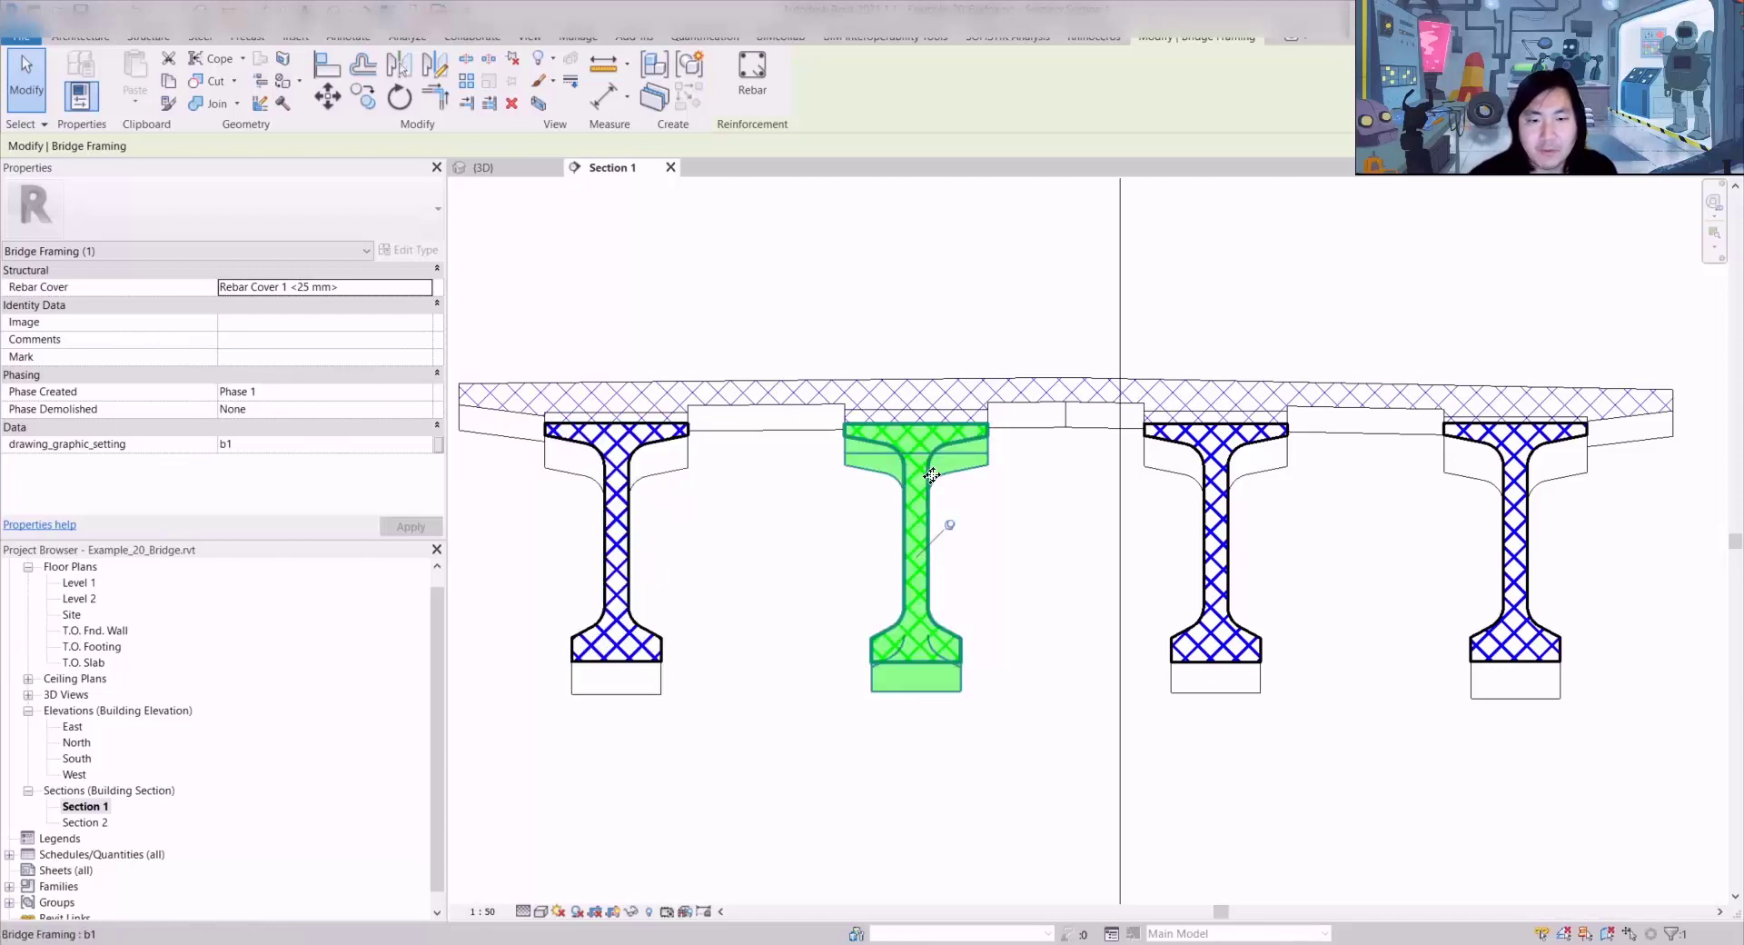
{"action": "left_click", "coordinate": [736, 414]}
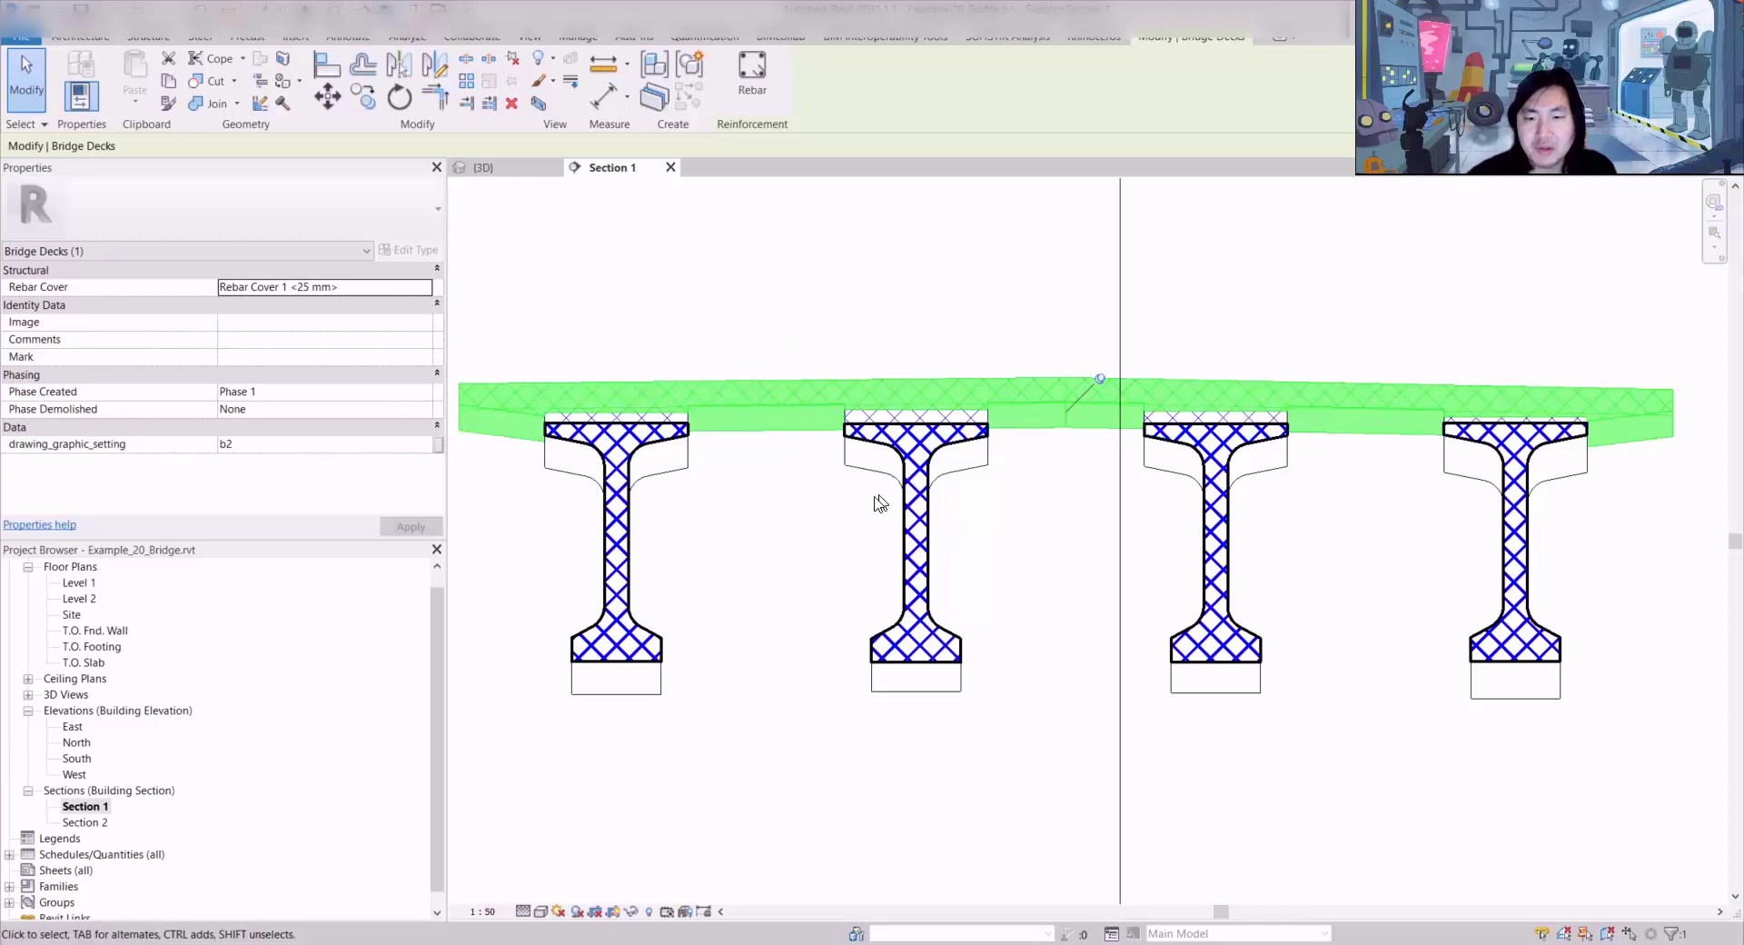
{"action": "left_click", "coordinate": [772, 516]}
{"action": "left_click", "coordinate": [743, 418]}
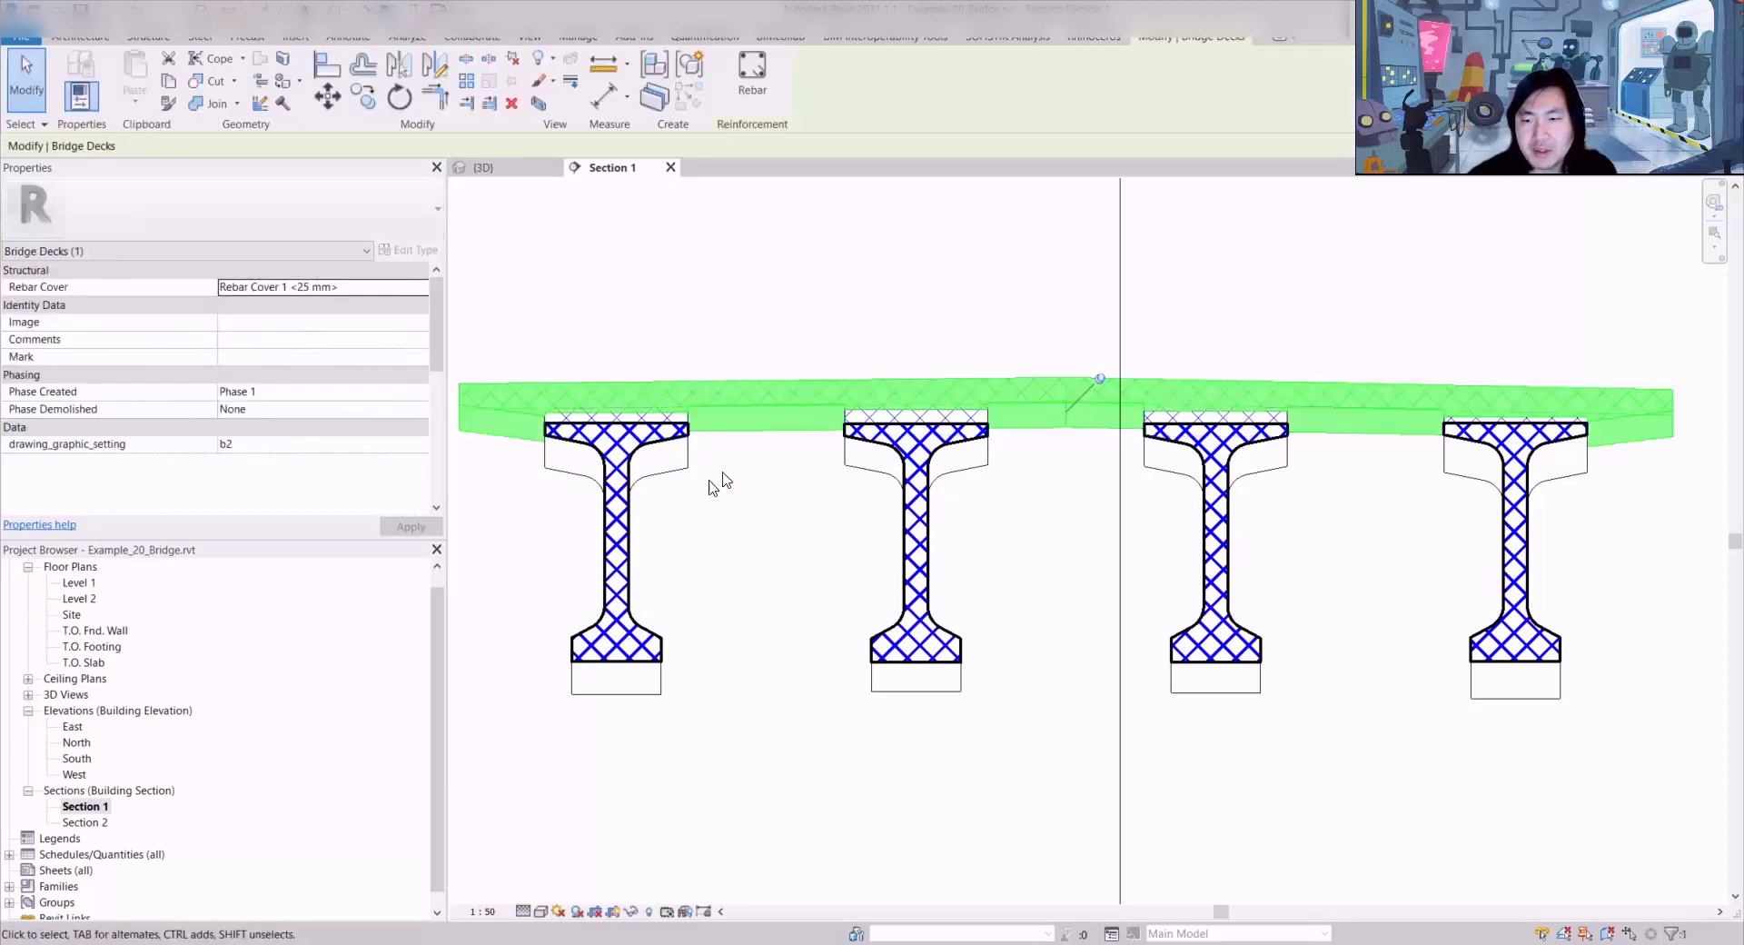
{"action": "left_click", "coordinate": [946, 487]}
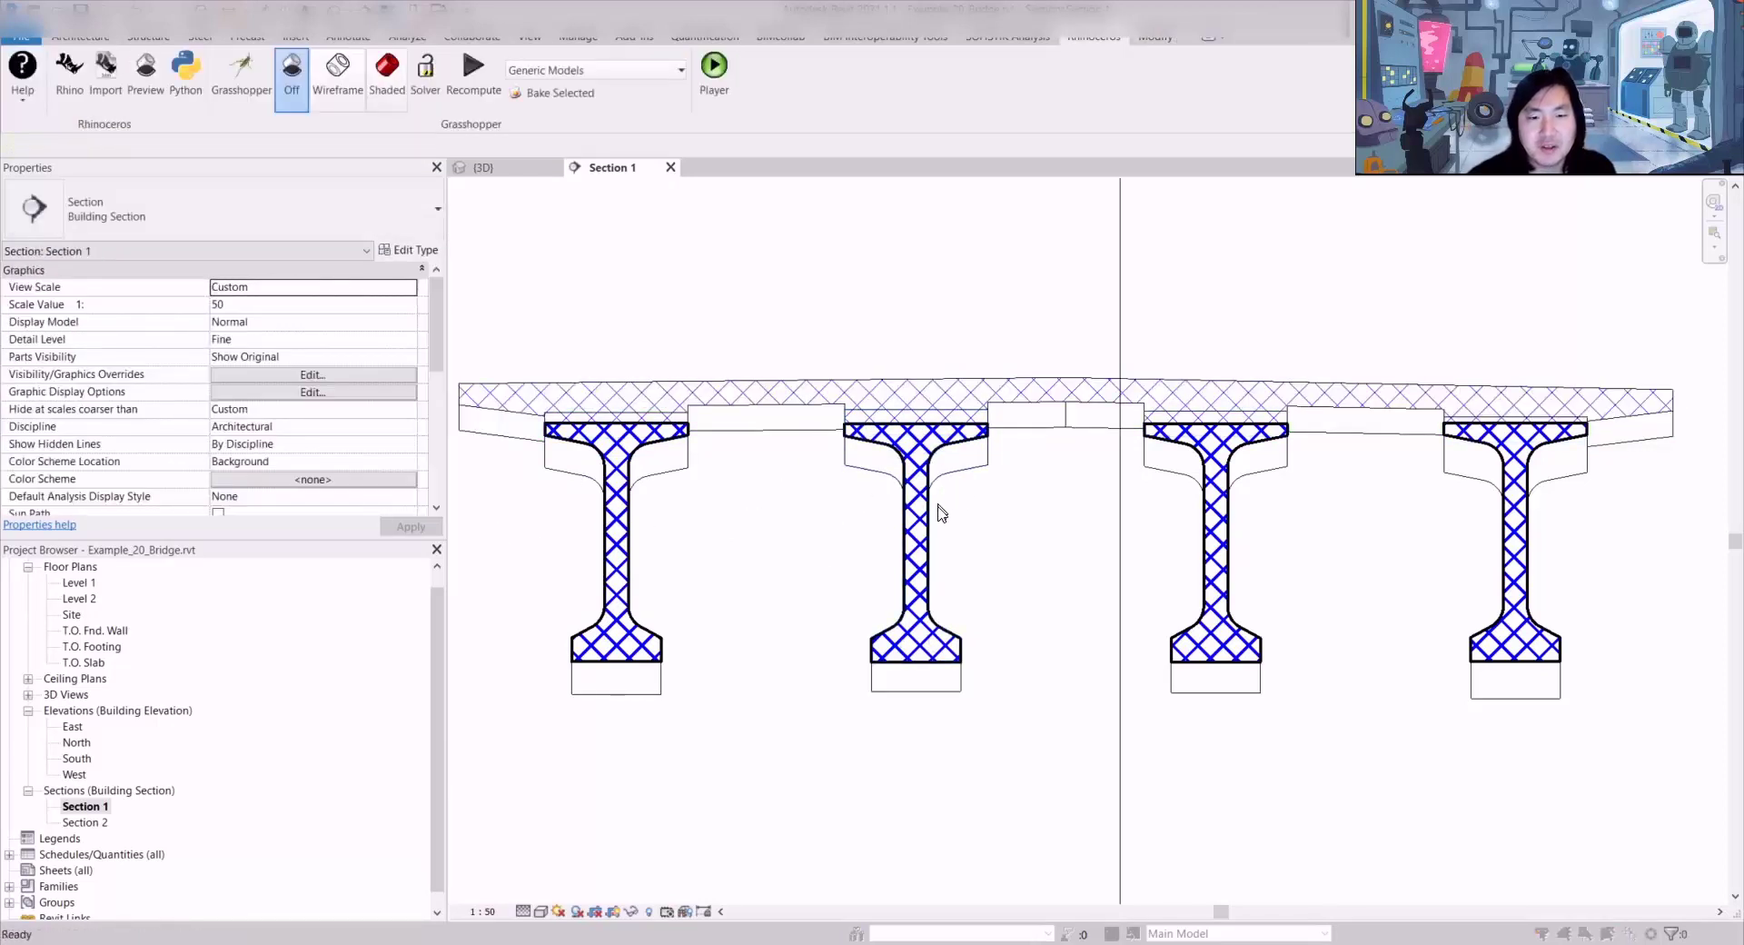
Step: Open the view filters in Section 1's Visibility/Graphic Overrides and bring up the b1 filter definition for editing
{"action": "key", "text": "v"}
{"action": "key", "text": "v"}
{"action": "left_click", "coordinate": [962, 204]}
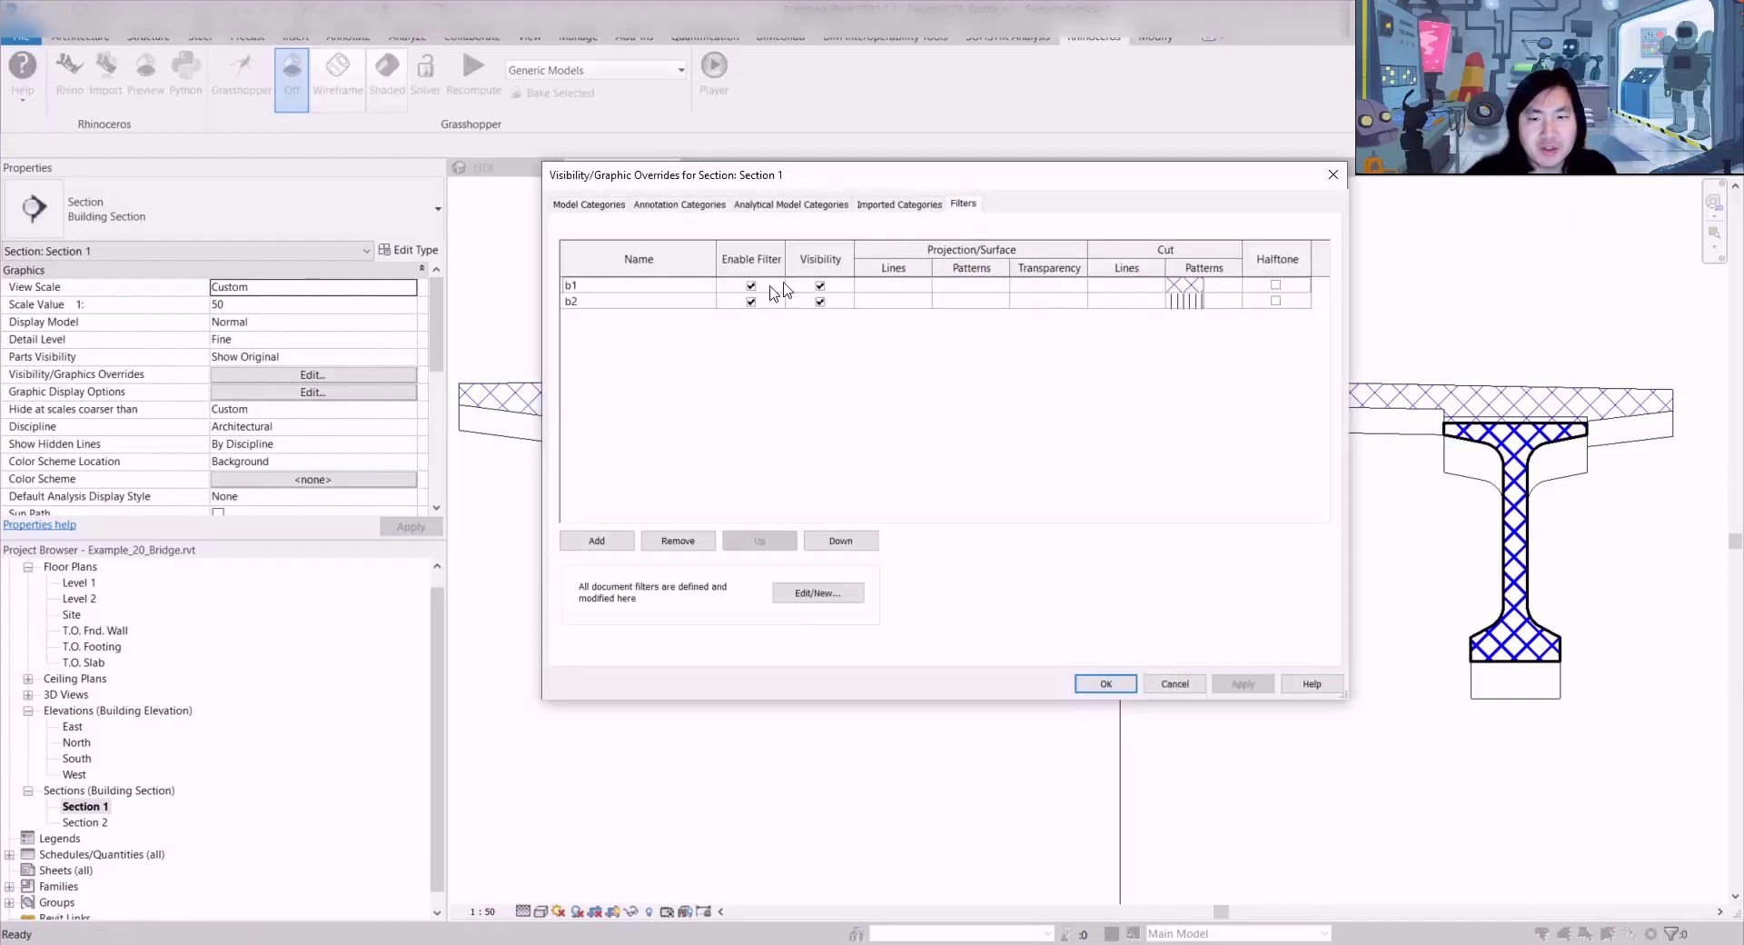
{"action": "left_click", "coordinate": [676, 287]}
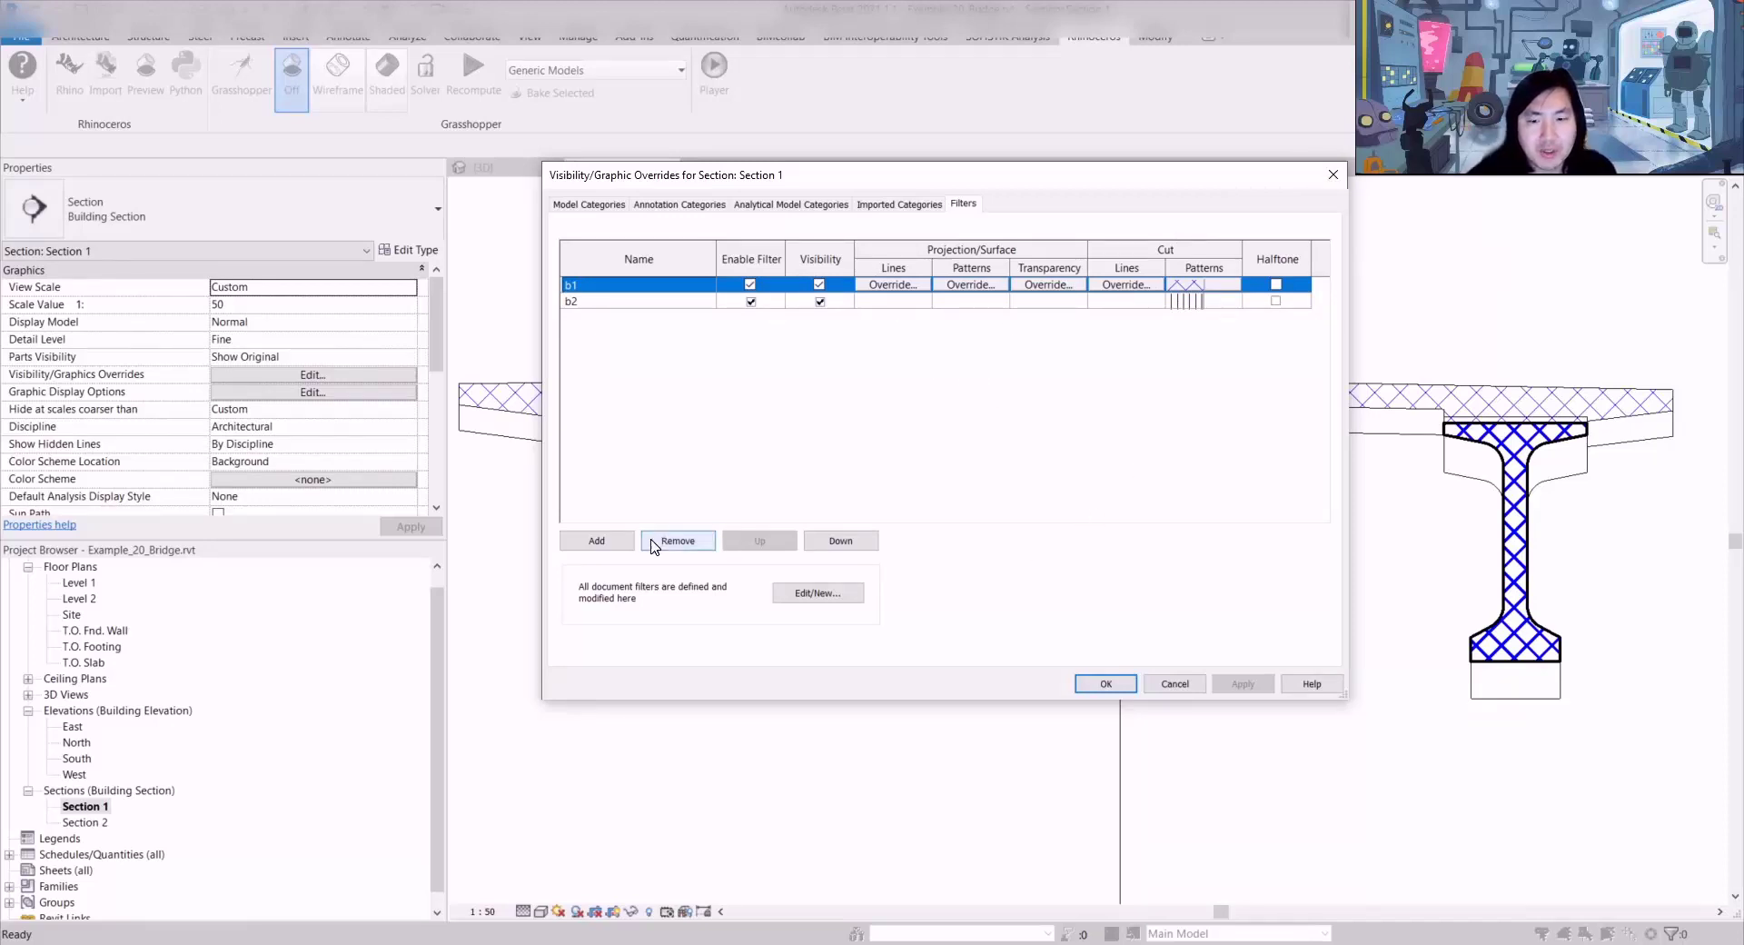
{"action": "left_click", "coordinate": [818, 593]}
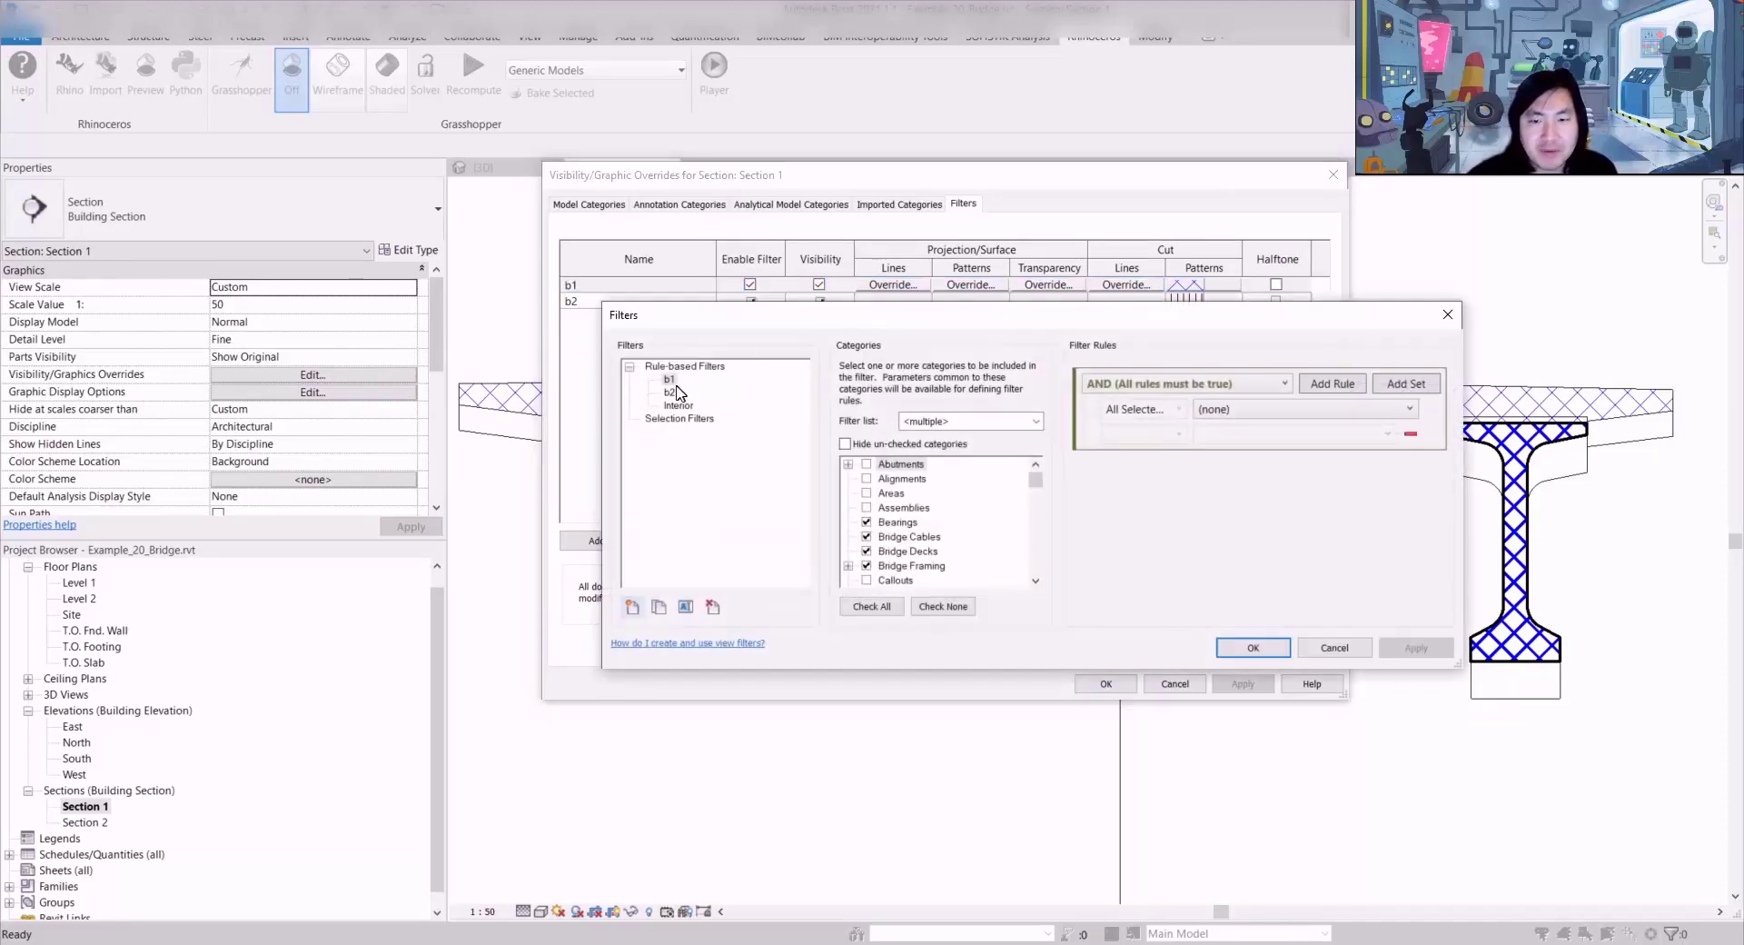
Step: Review the Bearings, Bridge Cables, Bridge Decks and Bridge Framing categories included in the b1 filter
{"action": "left_click", "coordinate": [898, 523]}
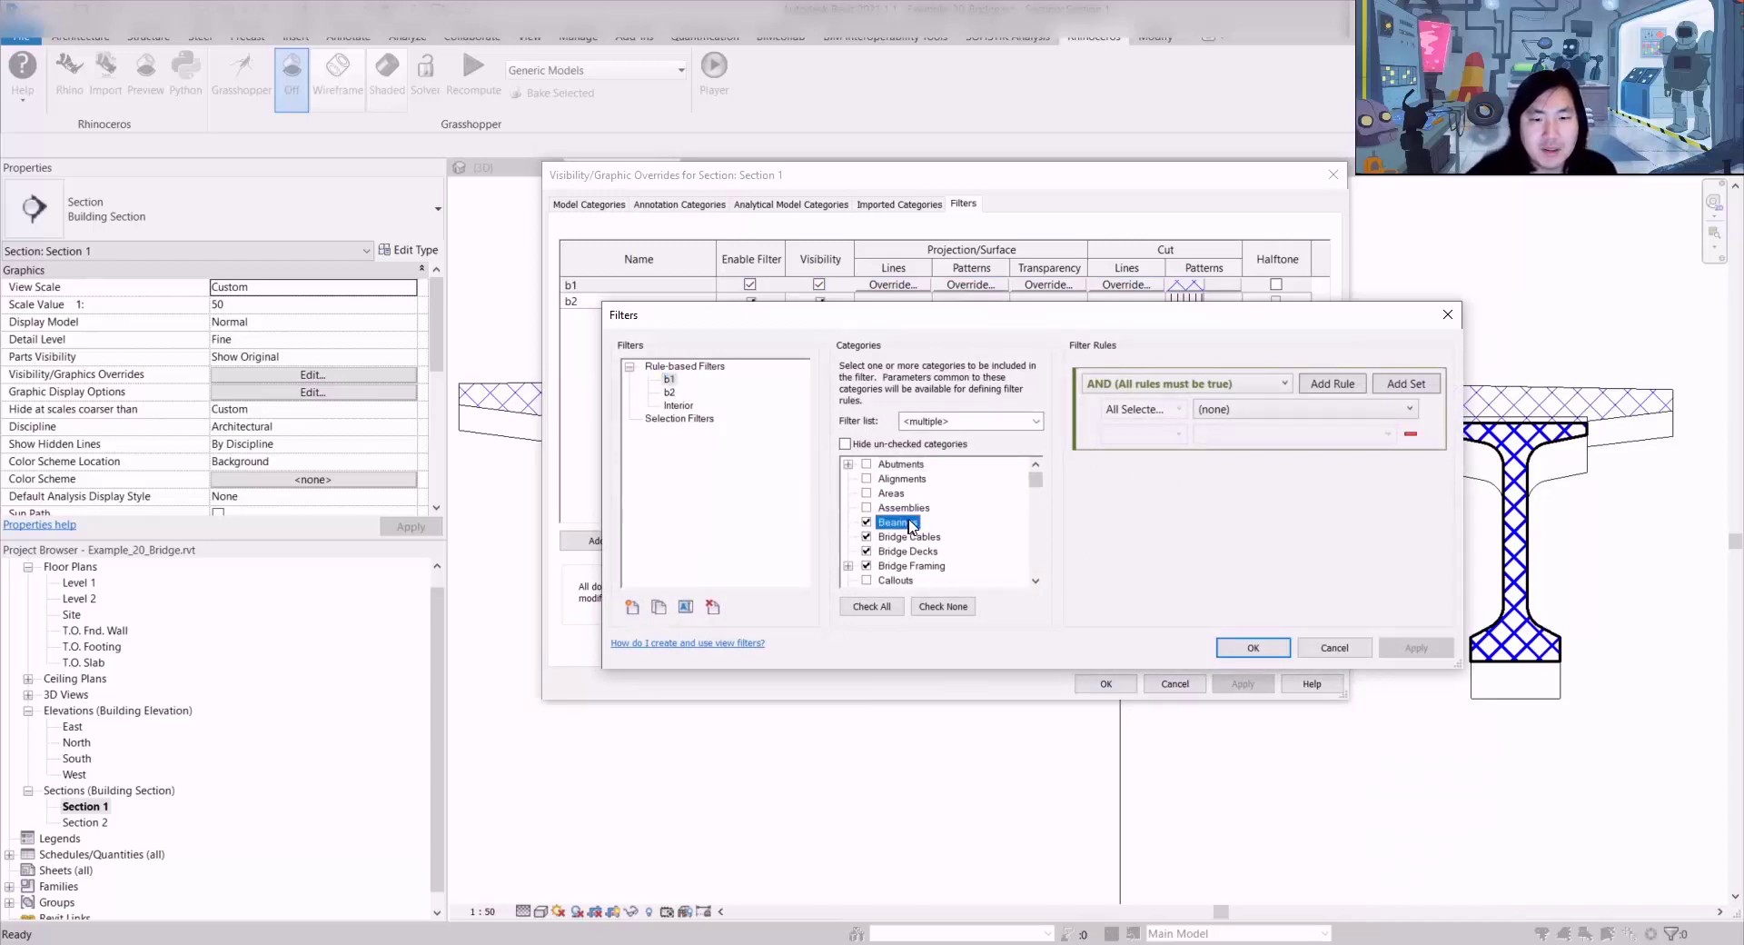
{"action": "scroll", "coordinate": [908, 523], "scroll_direction": "down", "scroll_amount": 2}
{"action": "scroll", "coordinate": [908, 520], "scroll_direction": "up", "scroll_amount": 1}
{"action": "left_click", "coordinate": [907, 511]}
{"action": "left_click", "coordinate": [904, 523]}
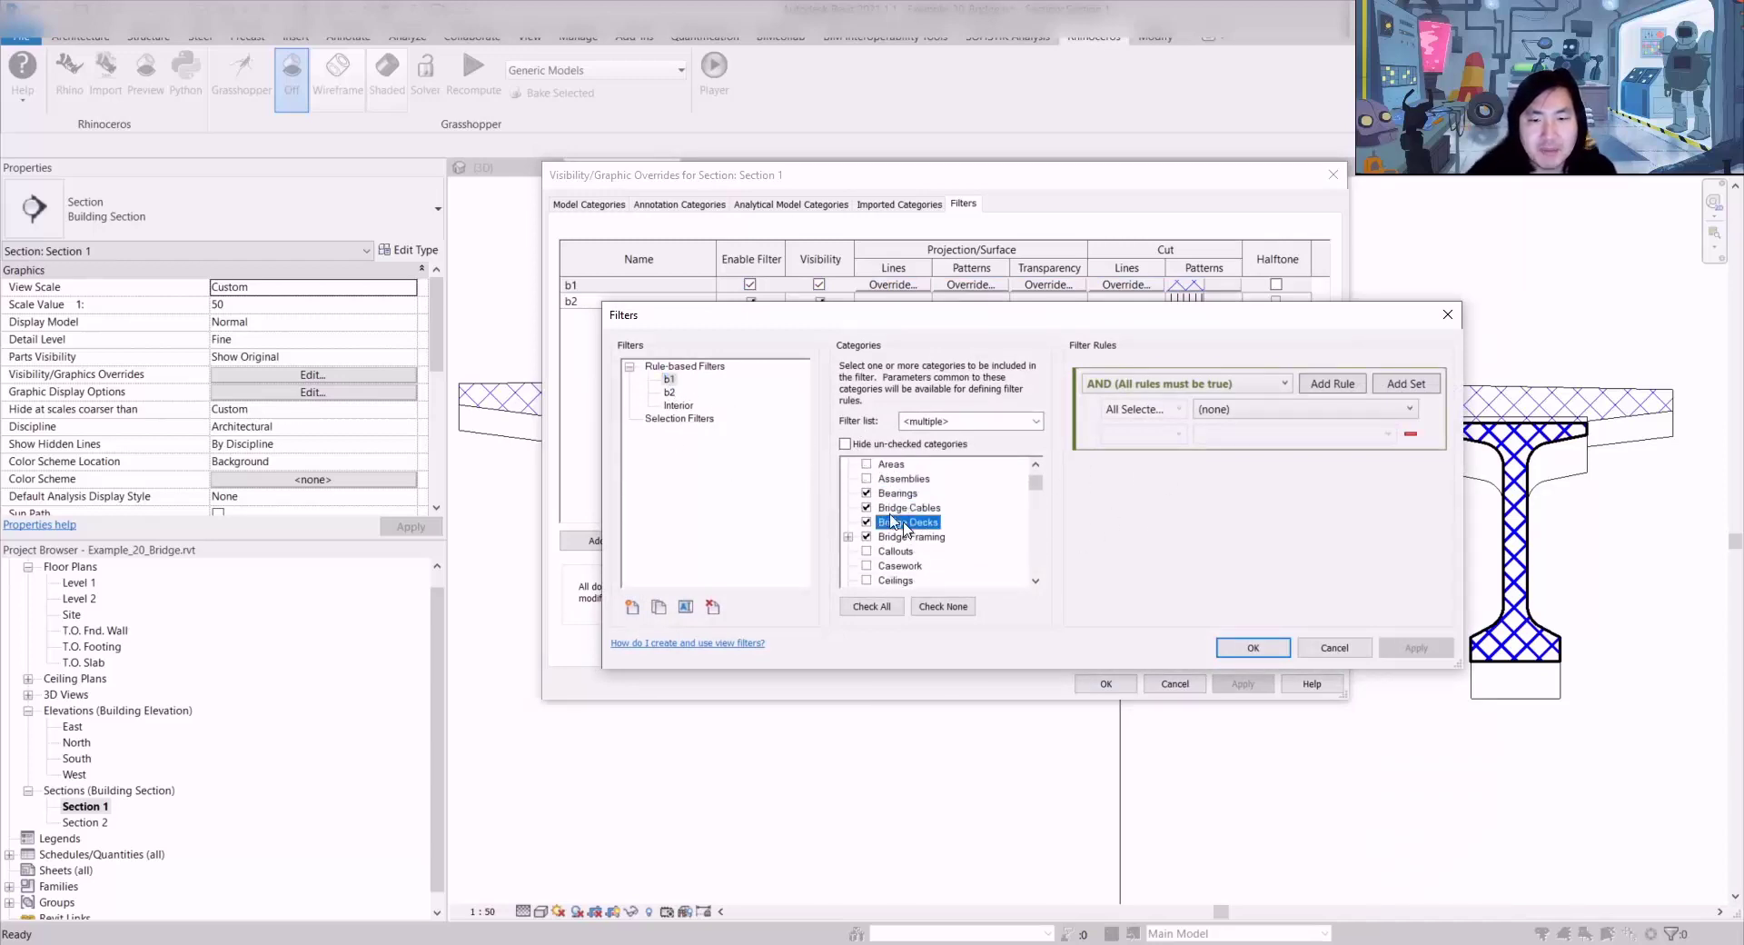
Step: Define the b1 filter rule so that drawing_graphic_setting equals b1
{"action": "left_click", "coordinate": [668, 380]}
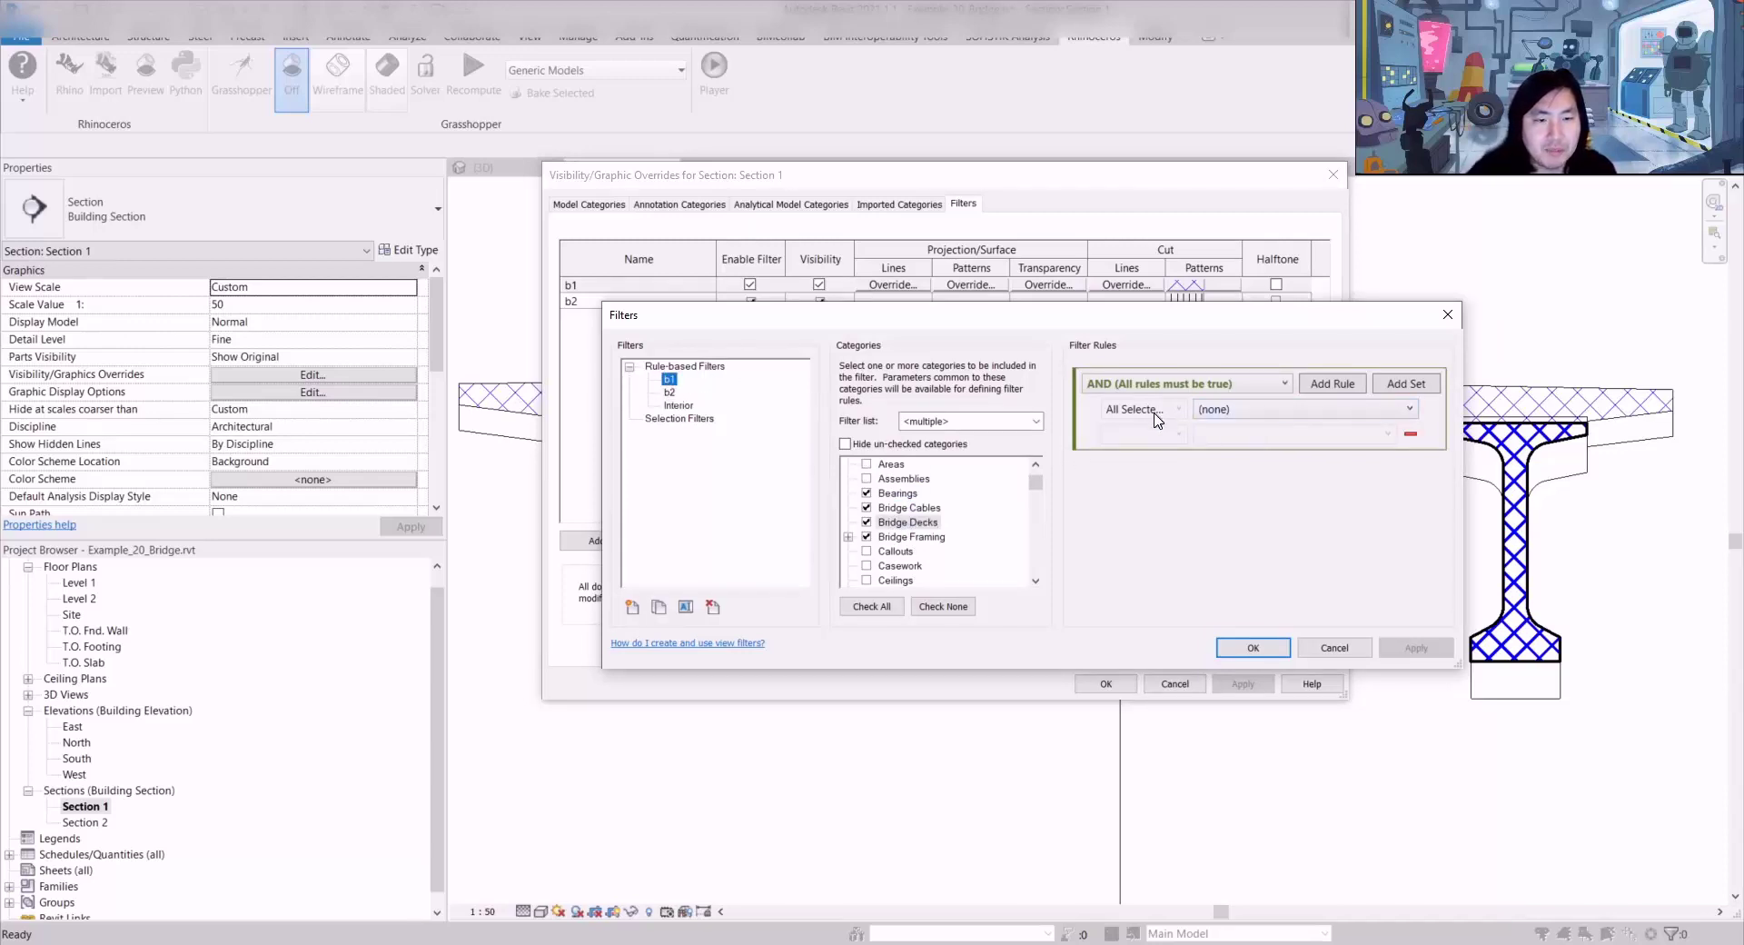
{"action": "left_click", "coordinate": [1267, 411]}
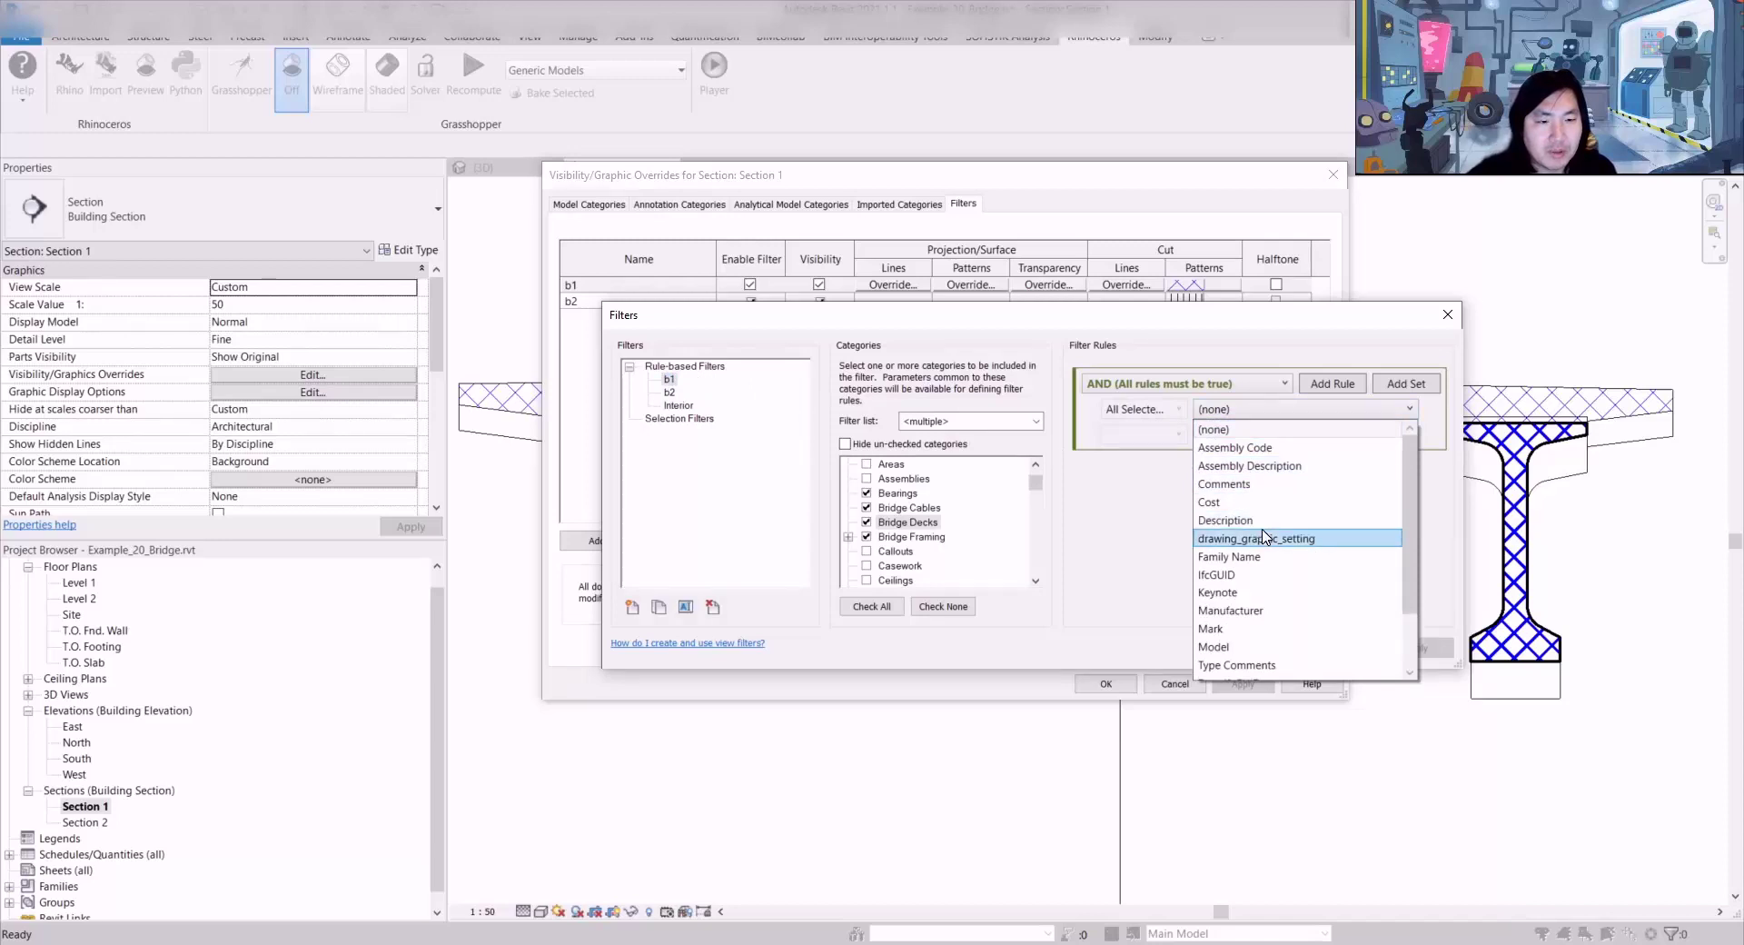
{"action": "left_click", "coordinate": [1265, 537]}
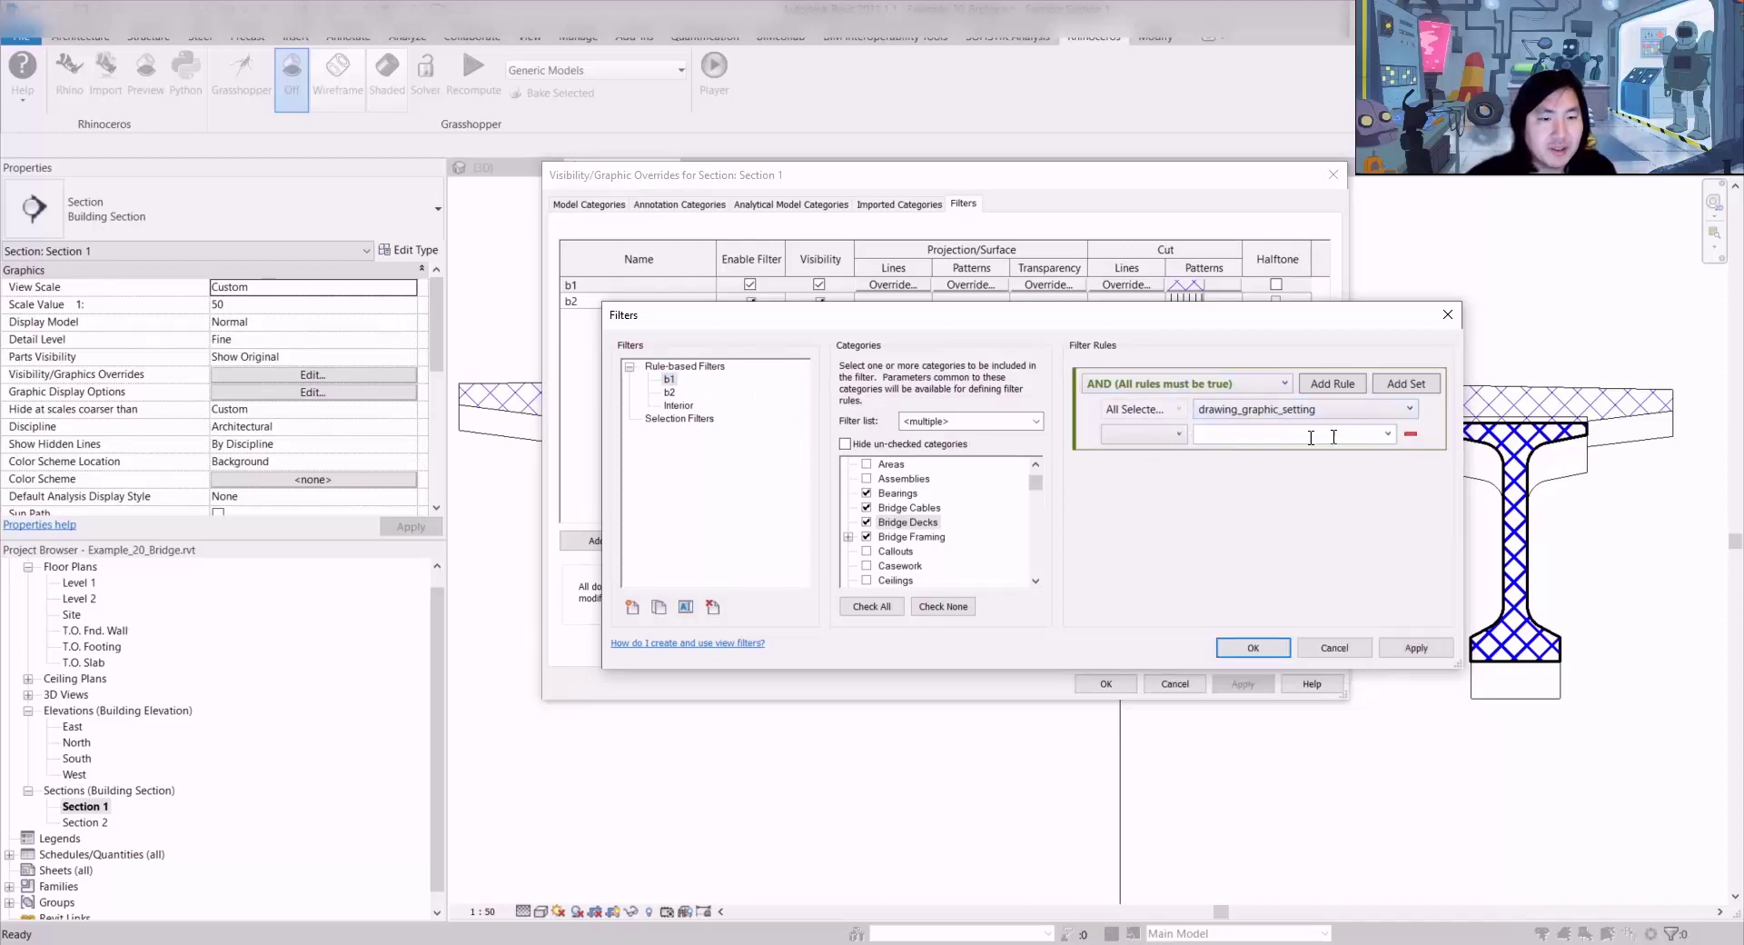
{"action": "left_click", "coordinate": [1142, 434]}
{"action": "left_click", "coordinate": [1137, 472]}
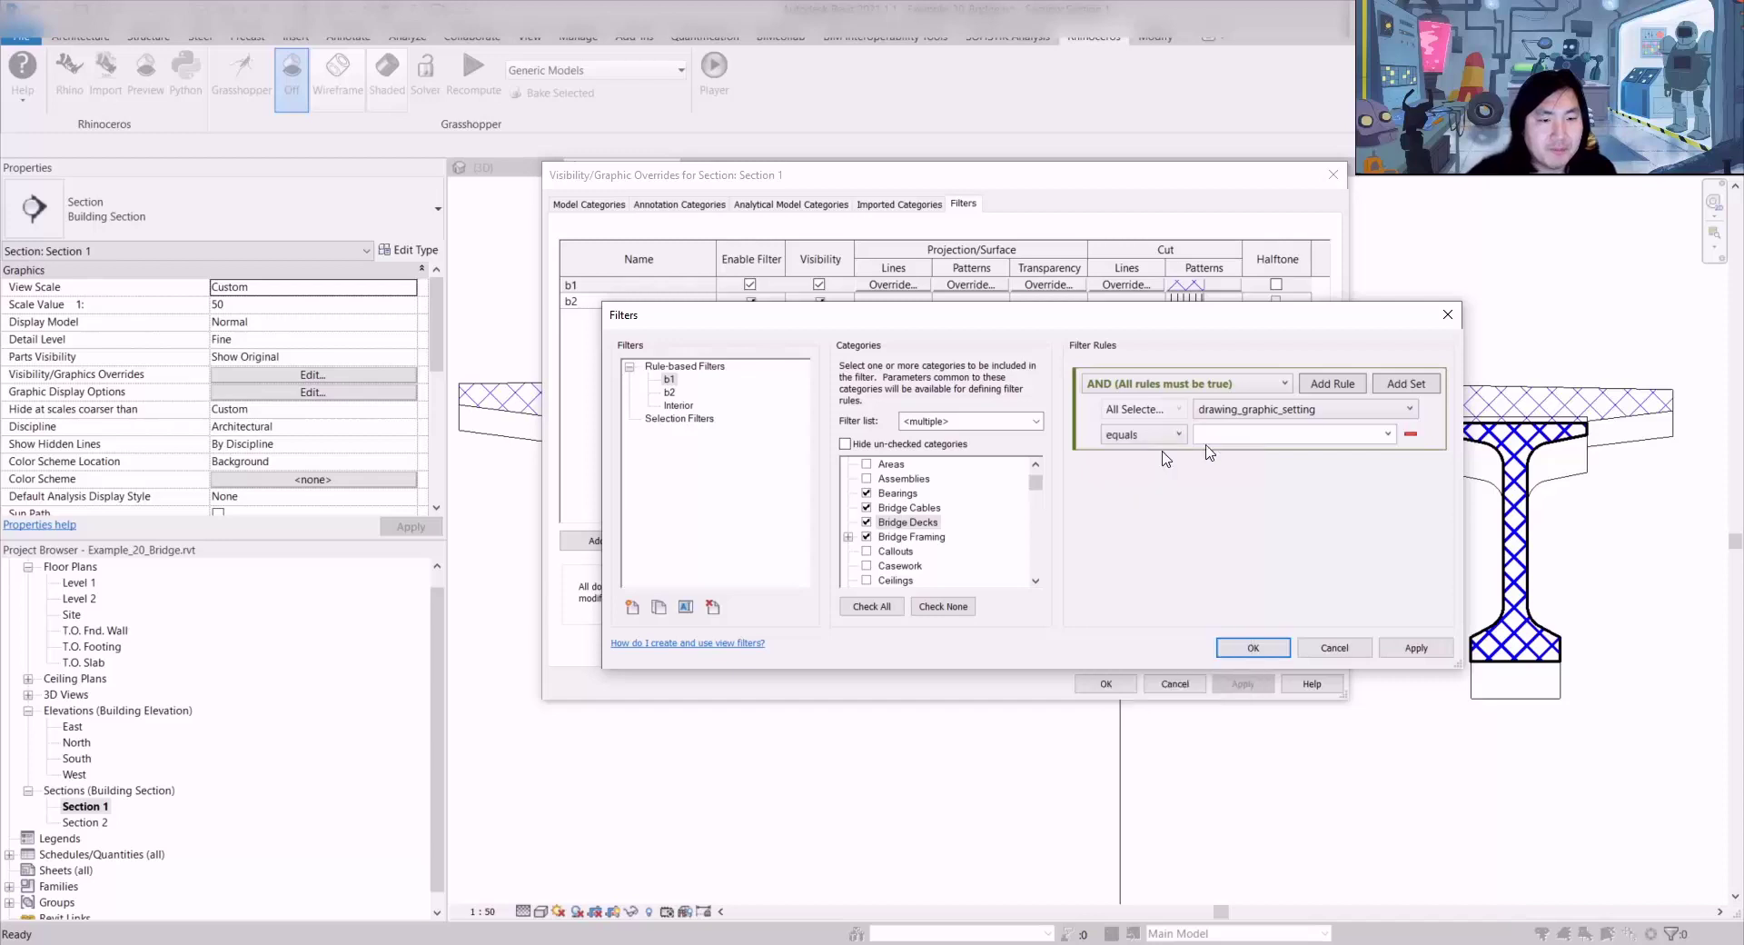
{"action": "left_click", "coordinate": [1386, 434]}
{"action": "left_click", "coordinate": [1266, 454]}
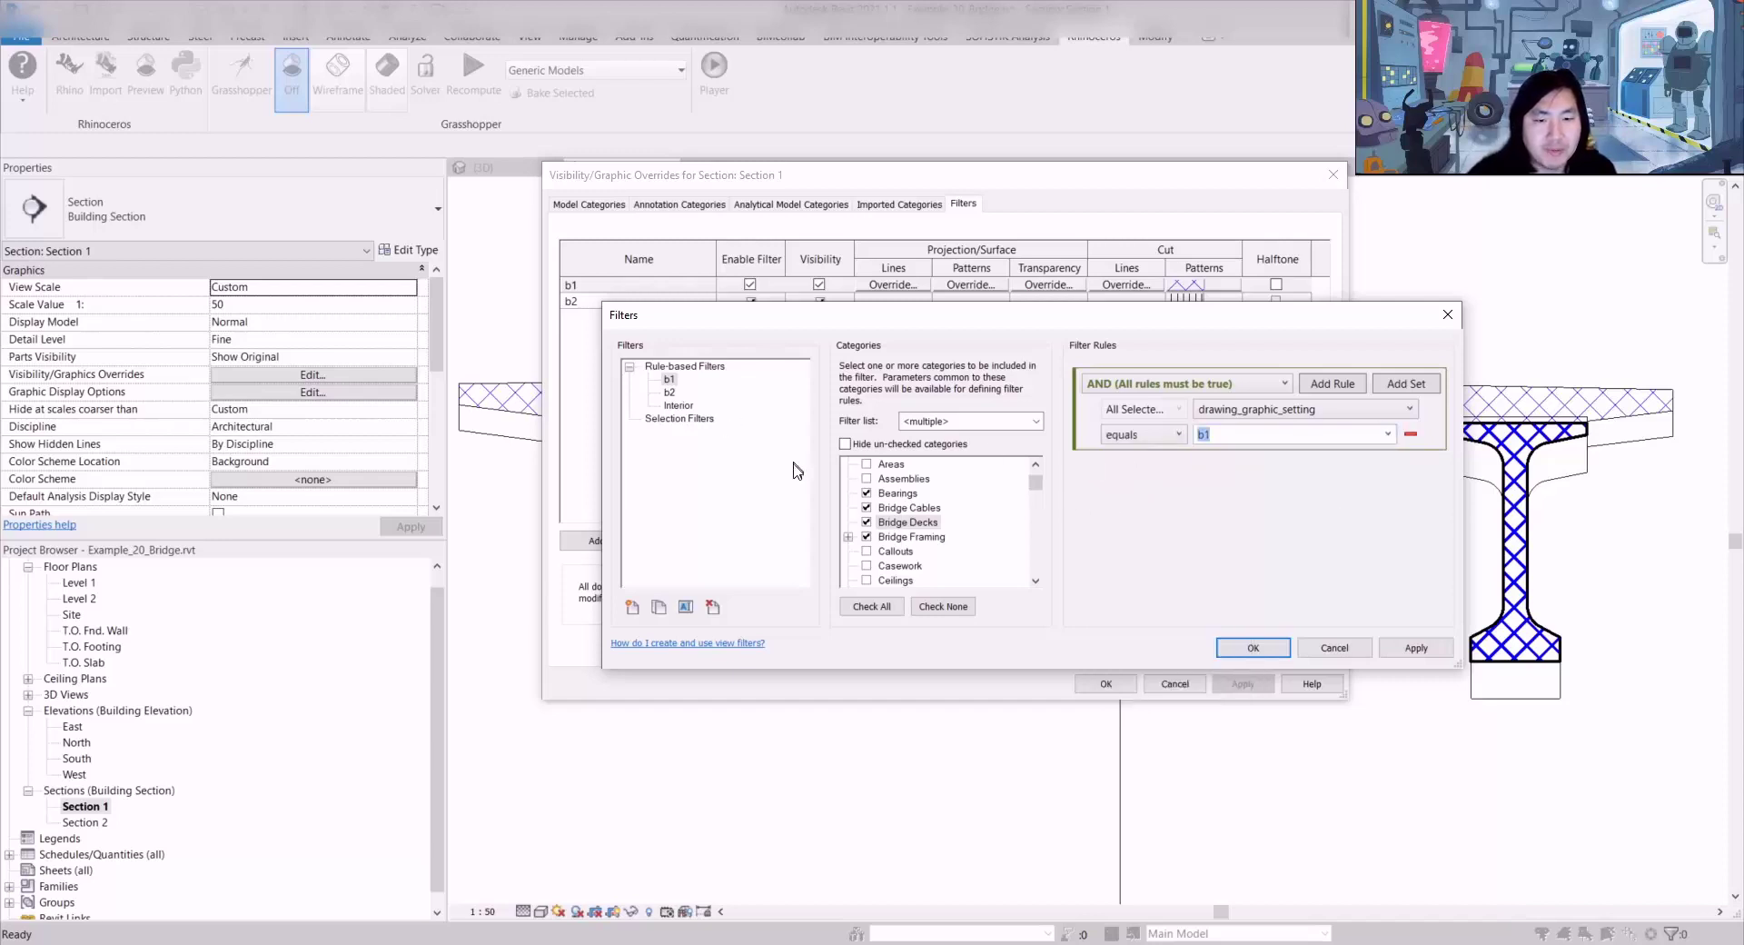
Step: Define the b2 filter rule so that drawing_graphic_setting equals b2, and accept the filter and visibility settings for Section 1
{"action": "left_click", "coordinate": [672, 393]}
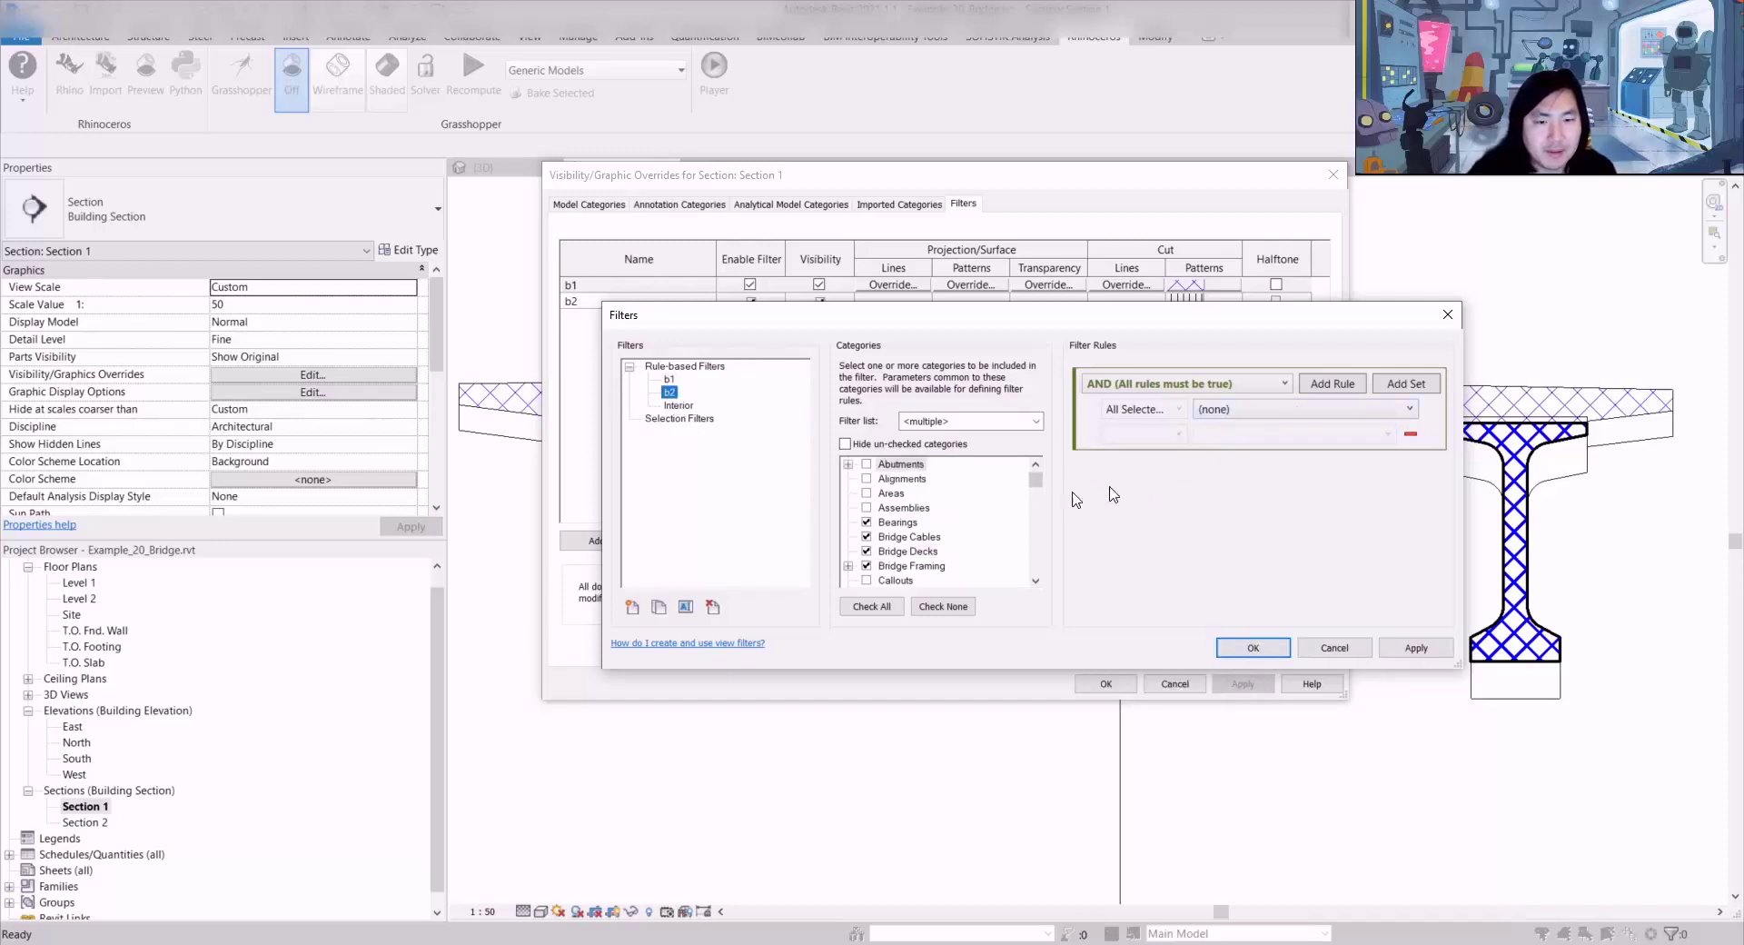
{"action": "left_click", "coordinate": [1228, 413]}
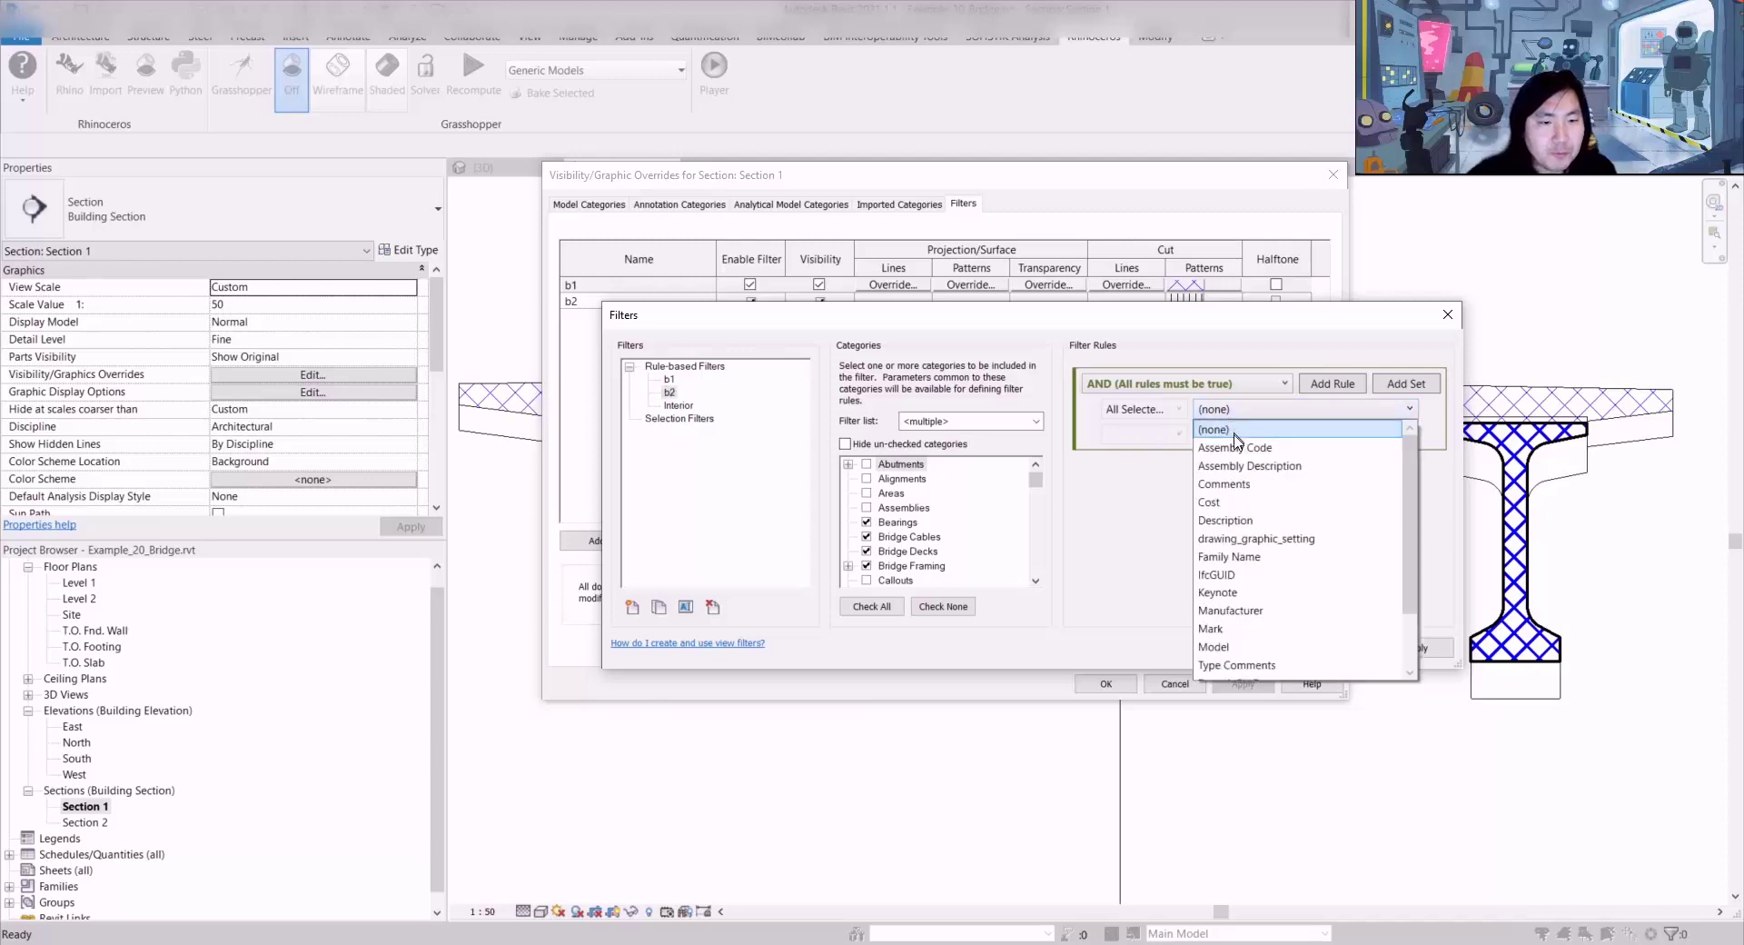
{"action": "left_click", "coordinate": [1247, 545]}
{"action": "left_click", "coordinate": [1179, 436]}
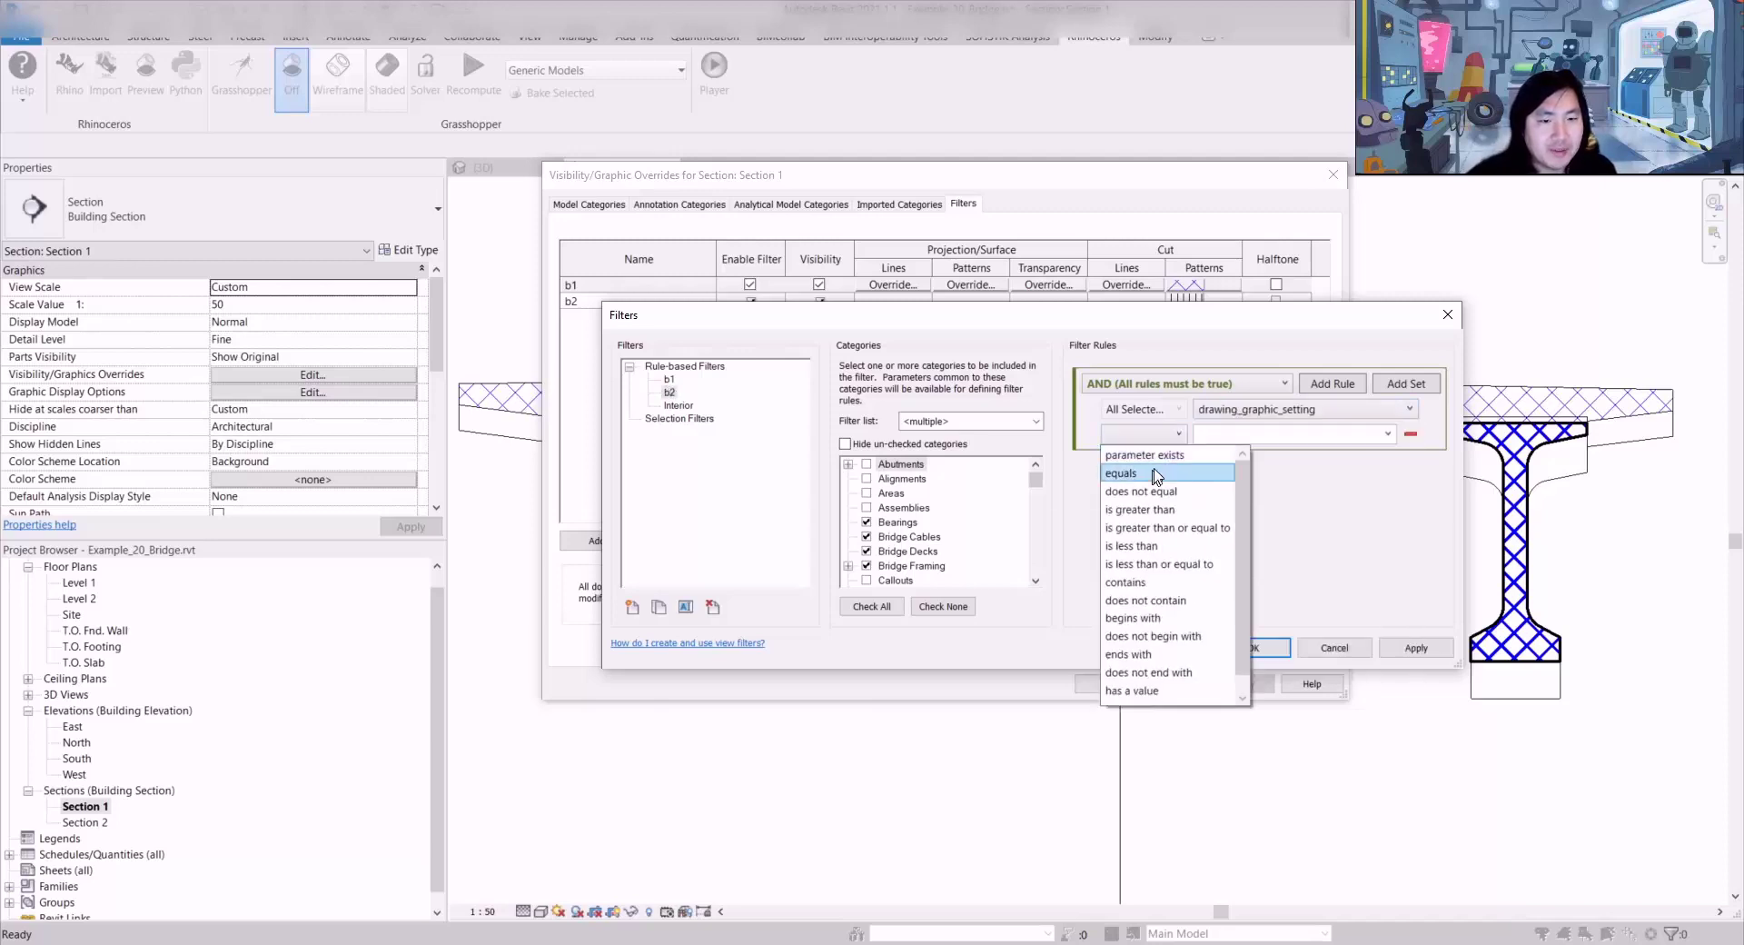
{"action": "left_click", "coordinate": [1152, 476]}
{"action": "left_click", "coordinate": [1388, 436]}
{"action": "left_click", "coordinate": [1271, 448]}
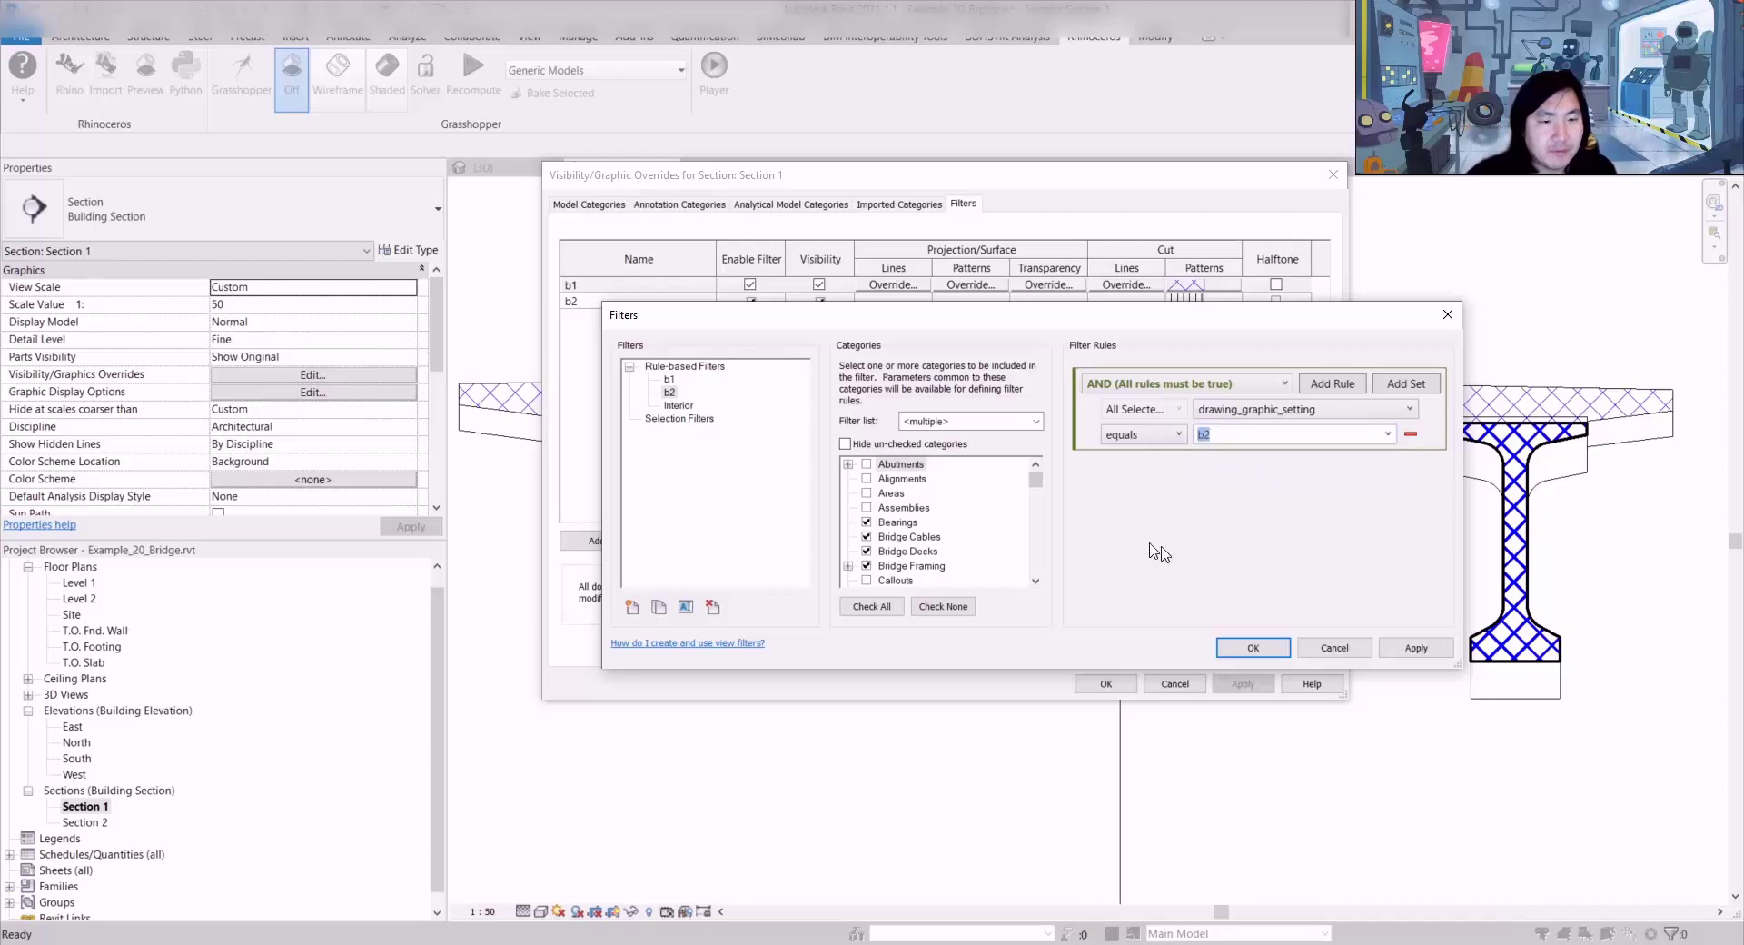
{"action": "left_click", "coordinate": [1252, 648]}
{"action": "left_click", "coordinate": [1105, 683]}
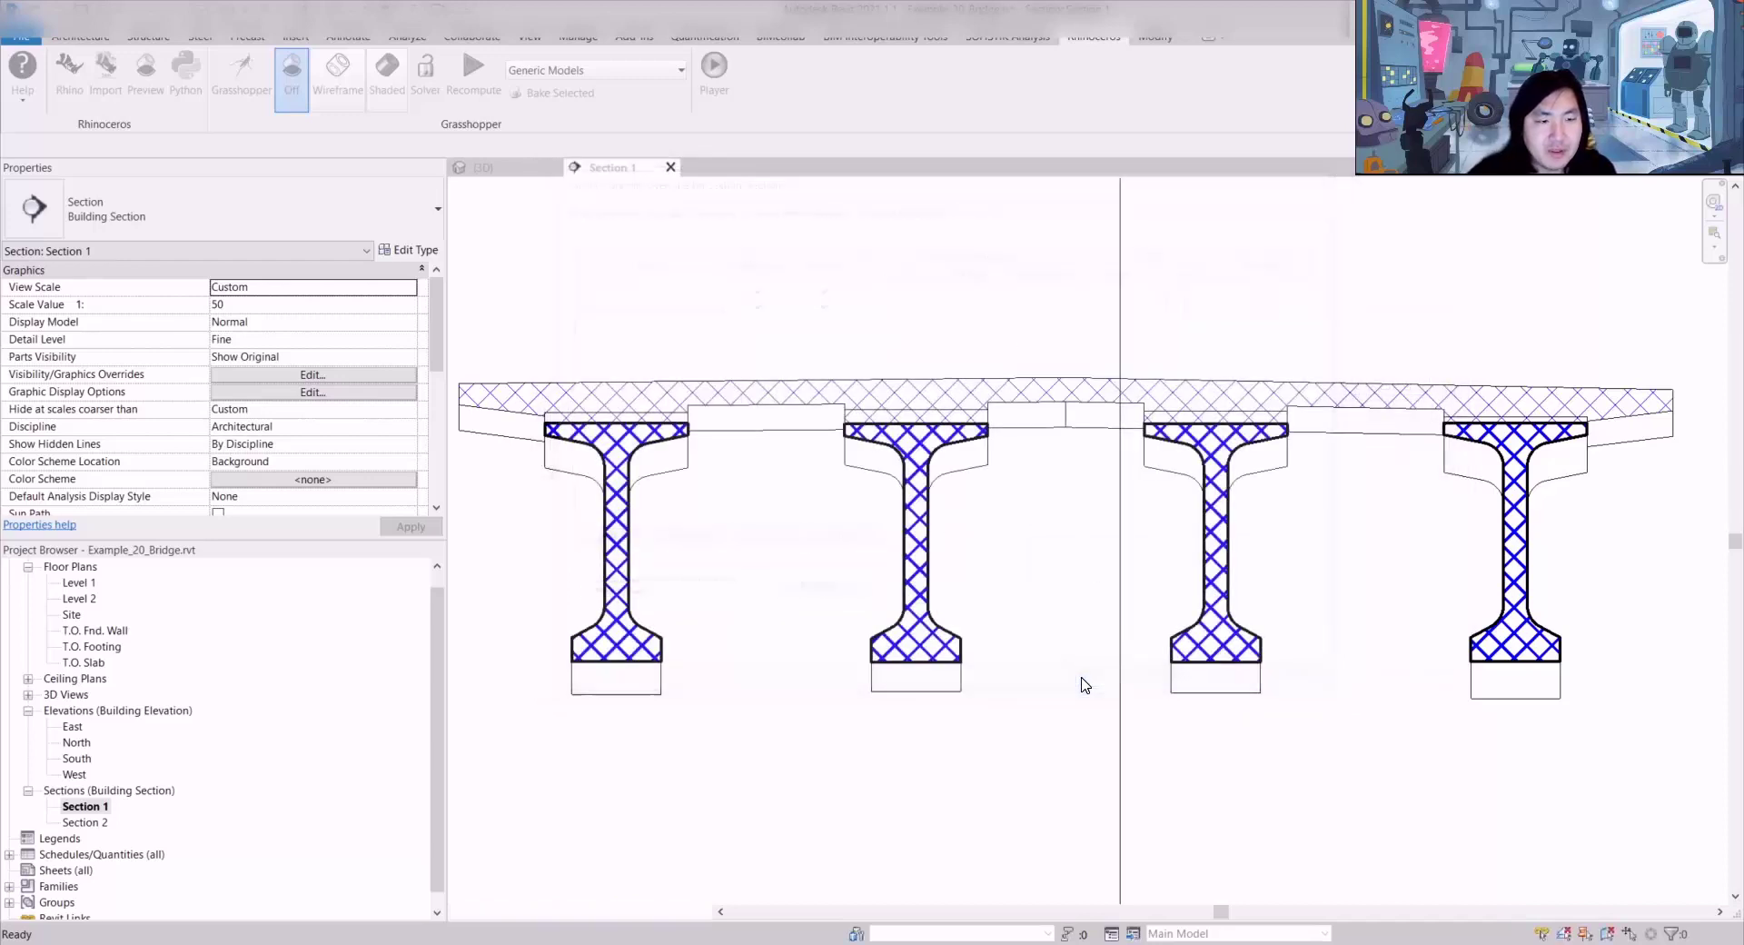
Step: Inspect the bridge deck's fill pattern in Section 1 and check its category and drawing_graphic_setting parameter
{"action": "scroll", "coordinate": [679, 436], "scroll_direction": "up", "scroll_amount": 2}
{"action": "middle_click_drag", "start_coordinate": [680, 527], "coordinate": [827, 539]}
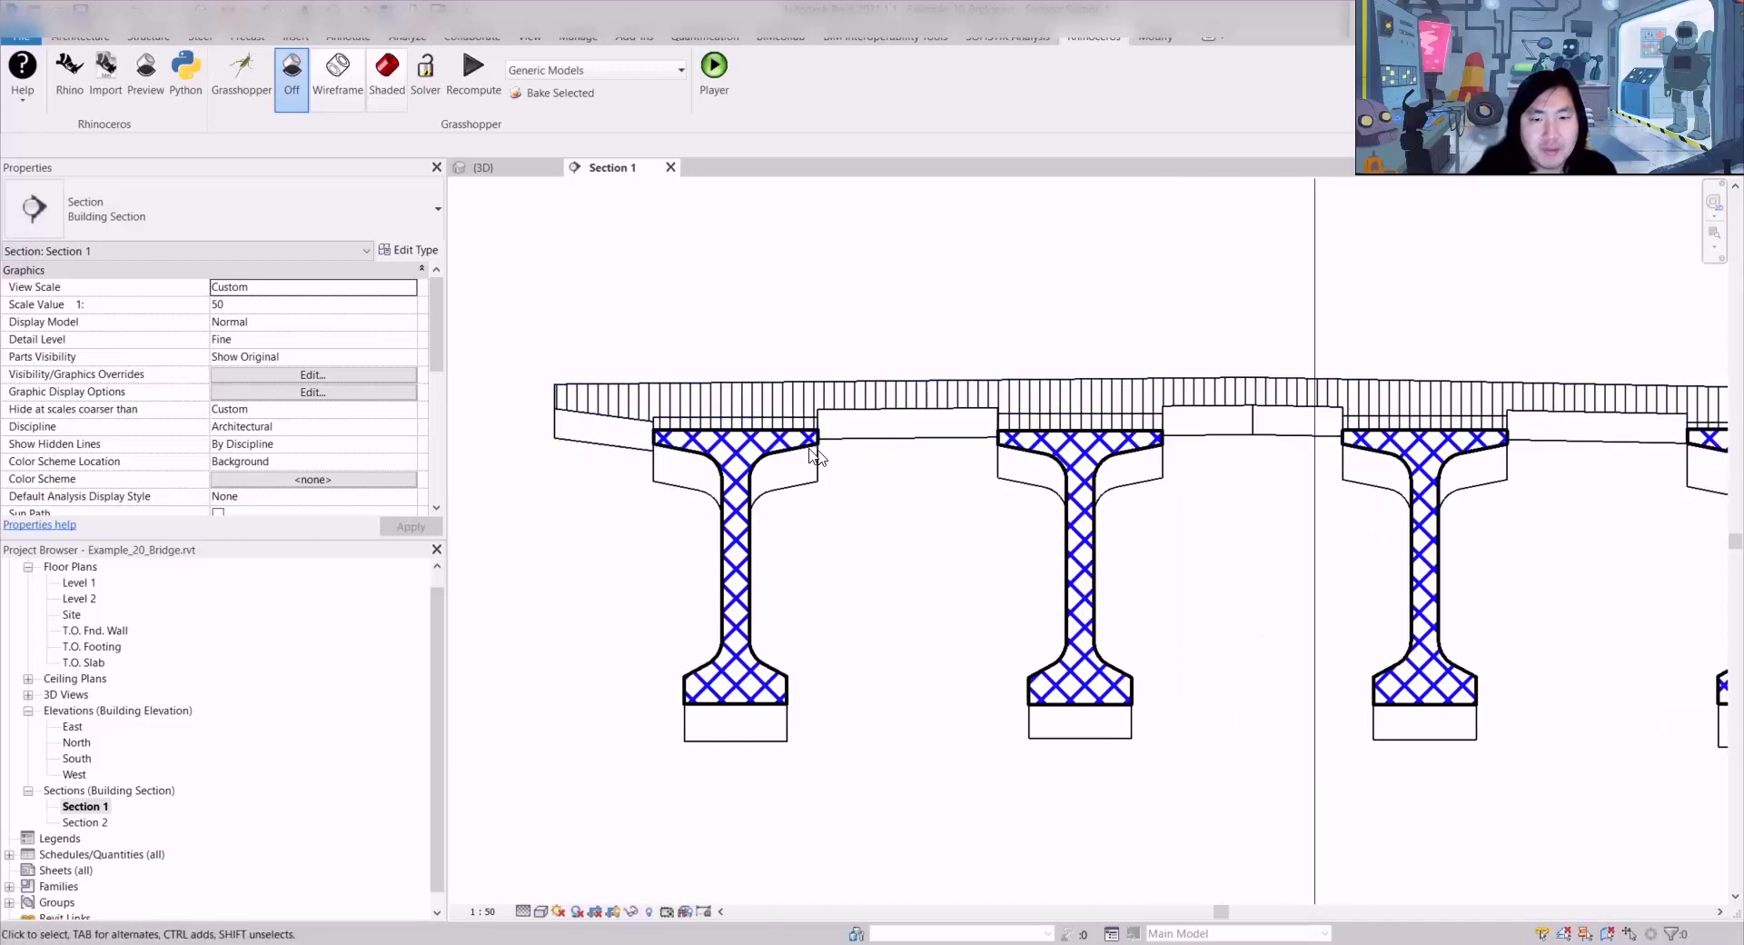
{"action": "left_click", "coordinate": [908, 415]}
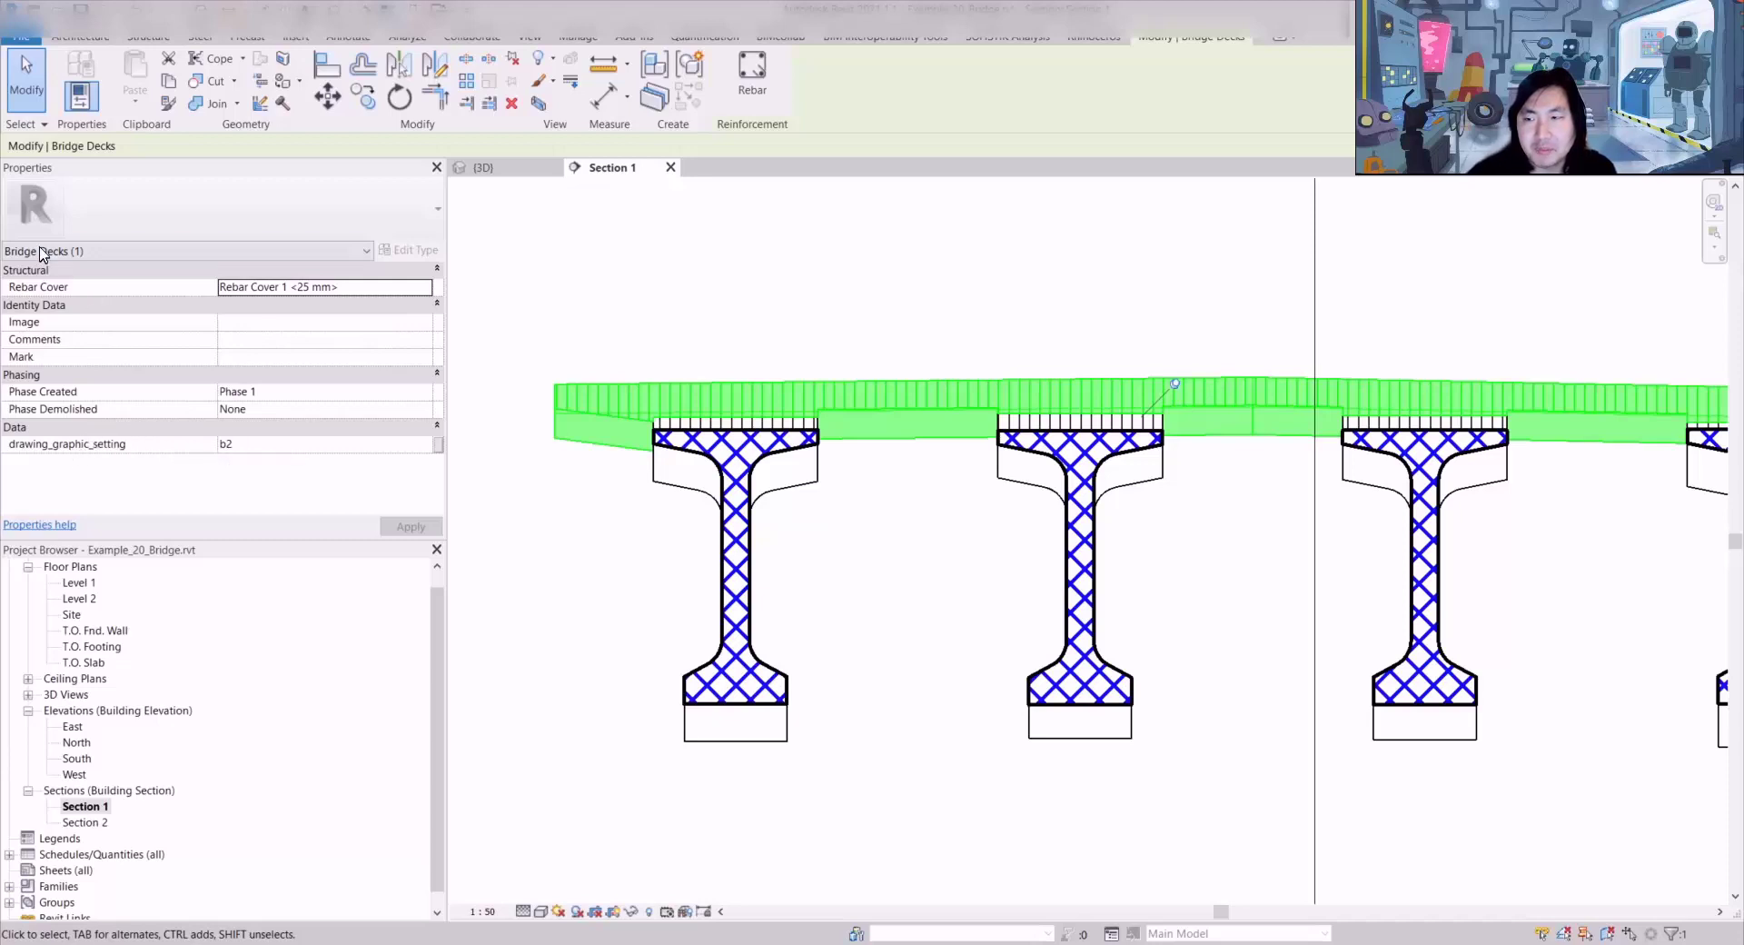
{"action": "left_click", "coordinate": [733, 264]}
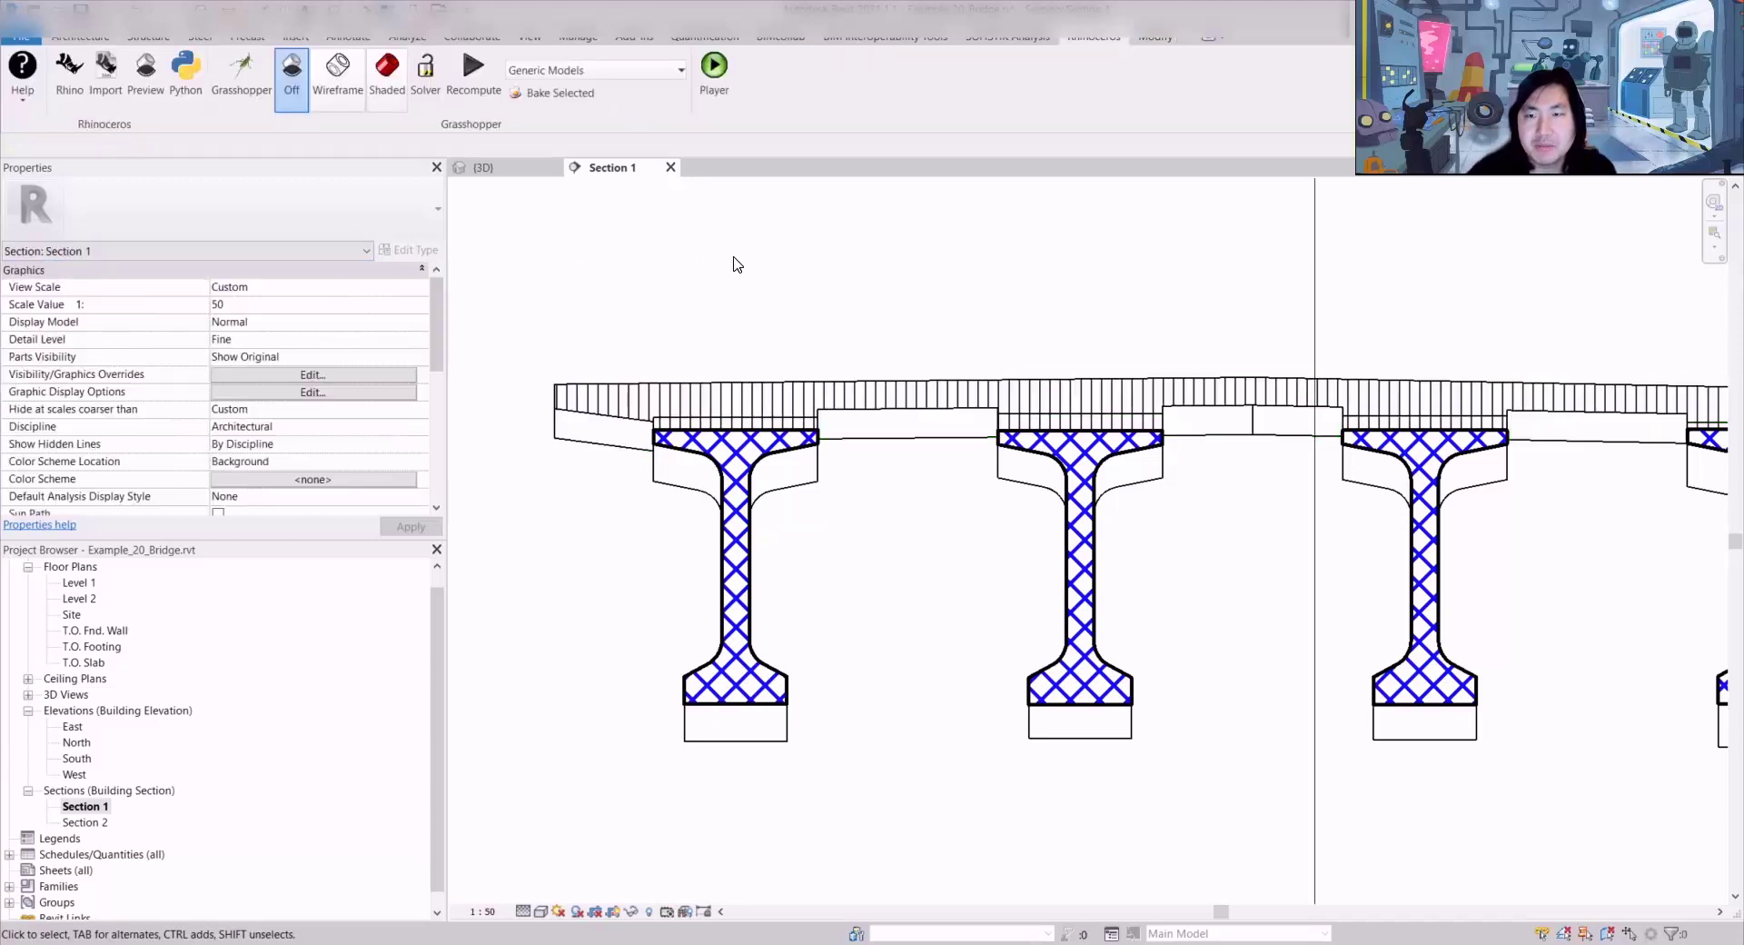
Step: In Object Styles, set the Bridge Framing cut line weight to 7 and apply it
{"action": "left_click", "coordinate": [580, 38]}
{"action": "left_click", "coordinate": [137, 108]}
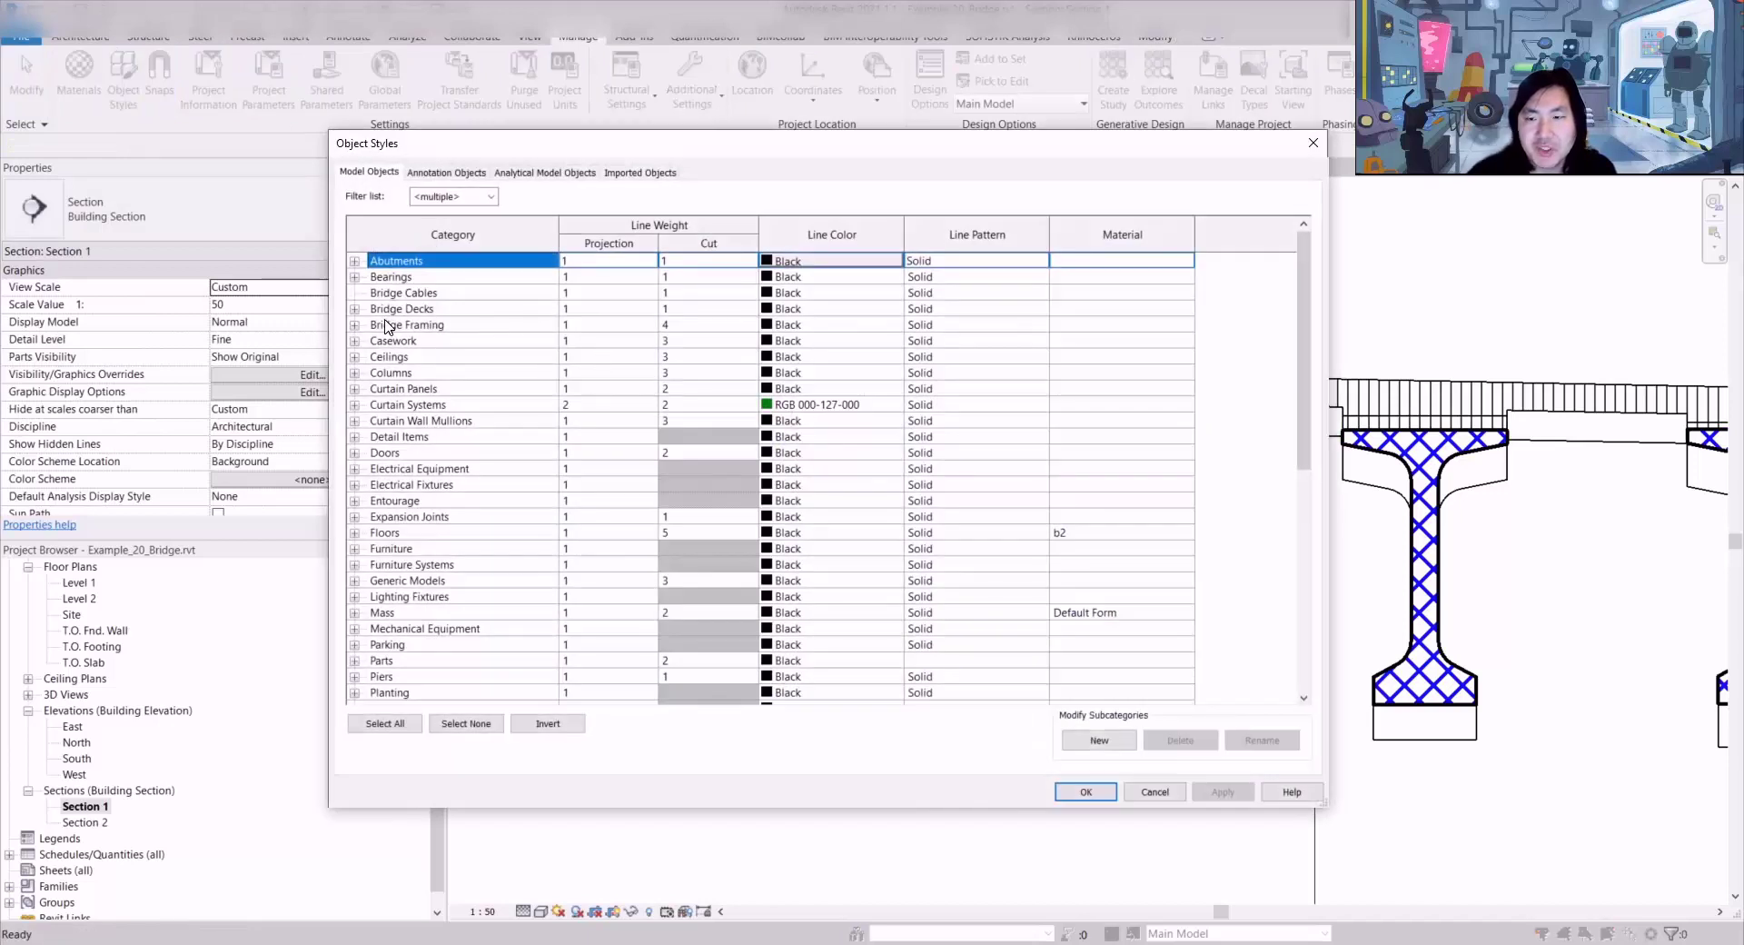
{"action": "left_click", "coordinate": [388, 325]}
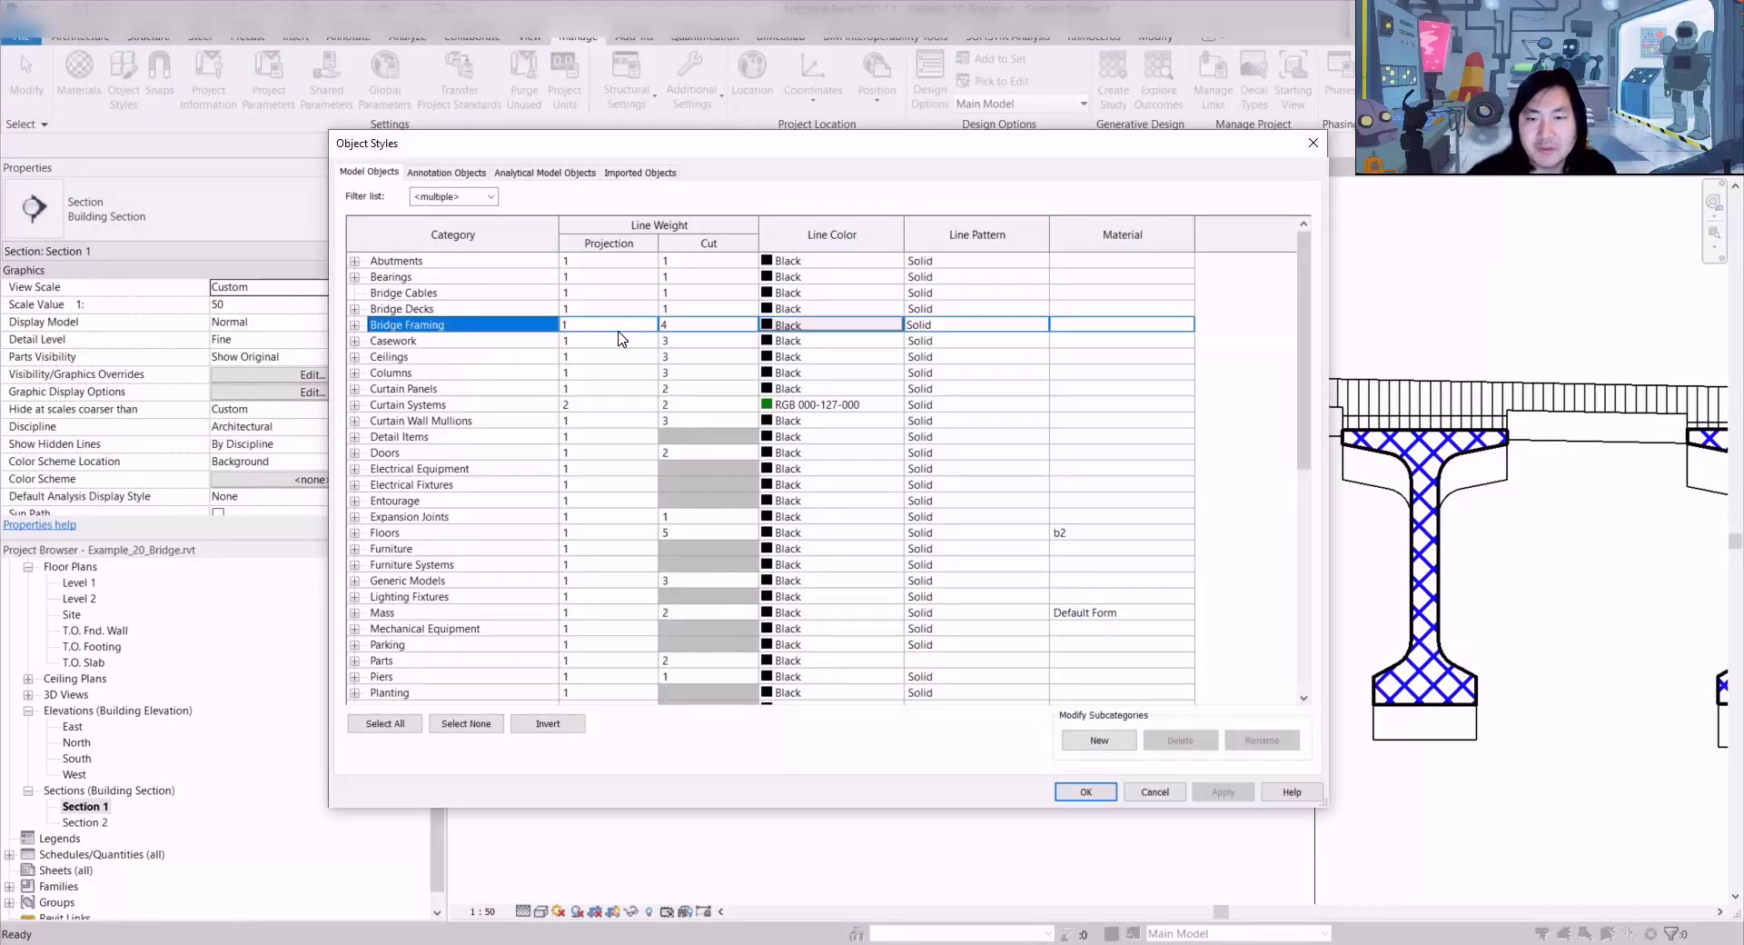
{"action": "left_click", "coordinate": [722, 326]}
{"action": "type", "text": "7"}
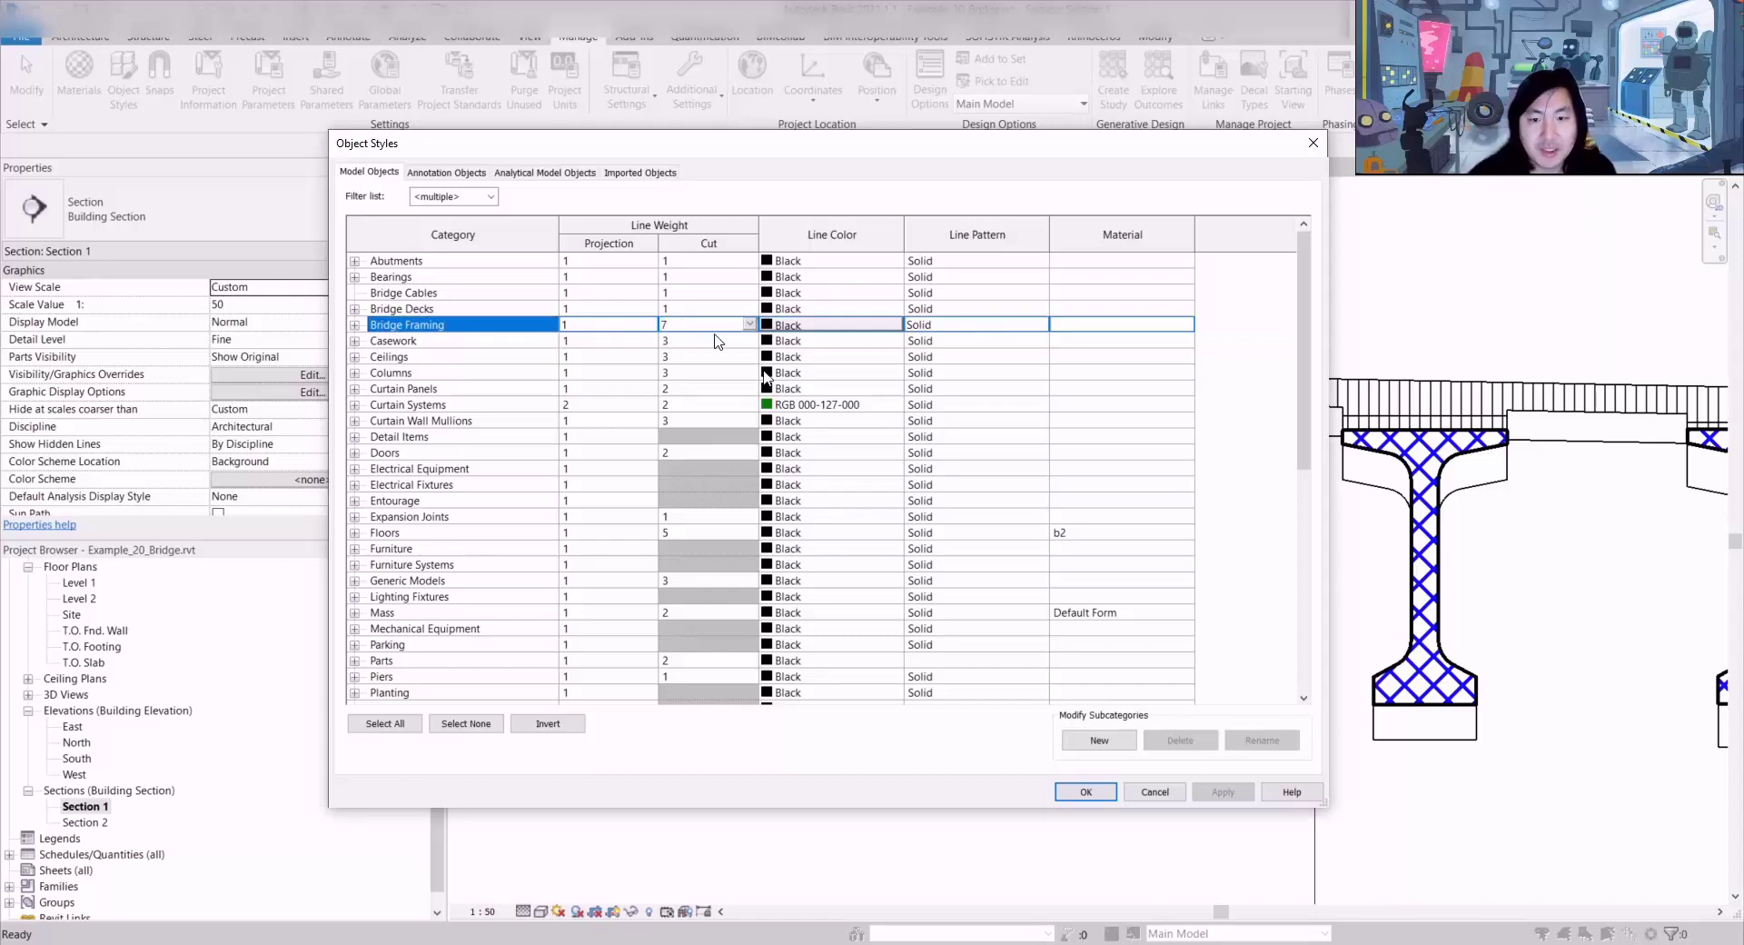
{"action": "left_click", "coordinate": [1223, 791]}
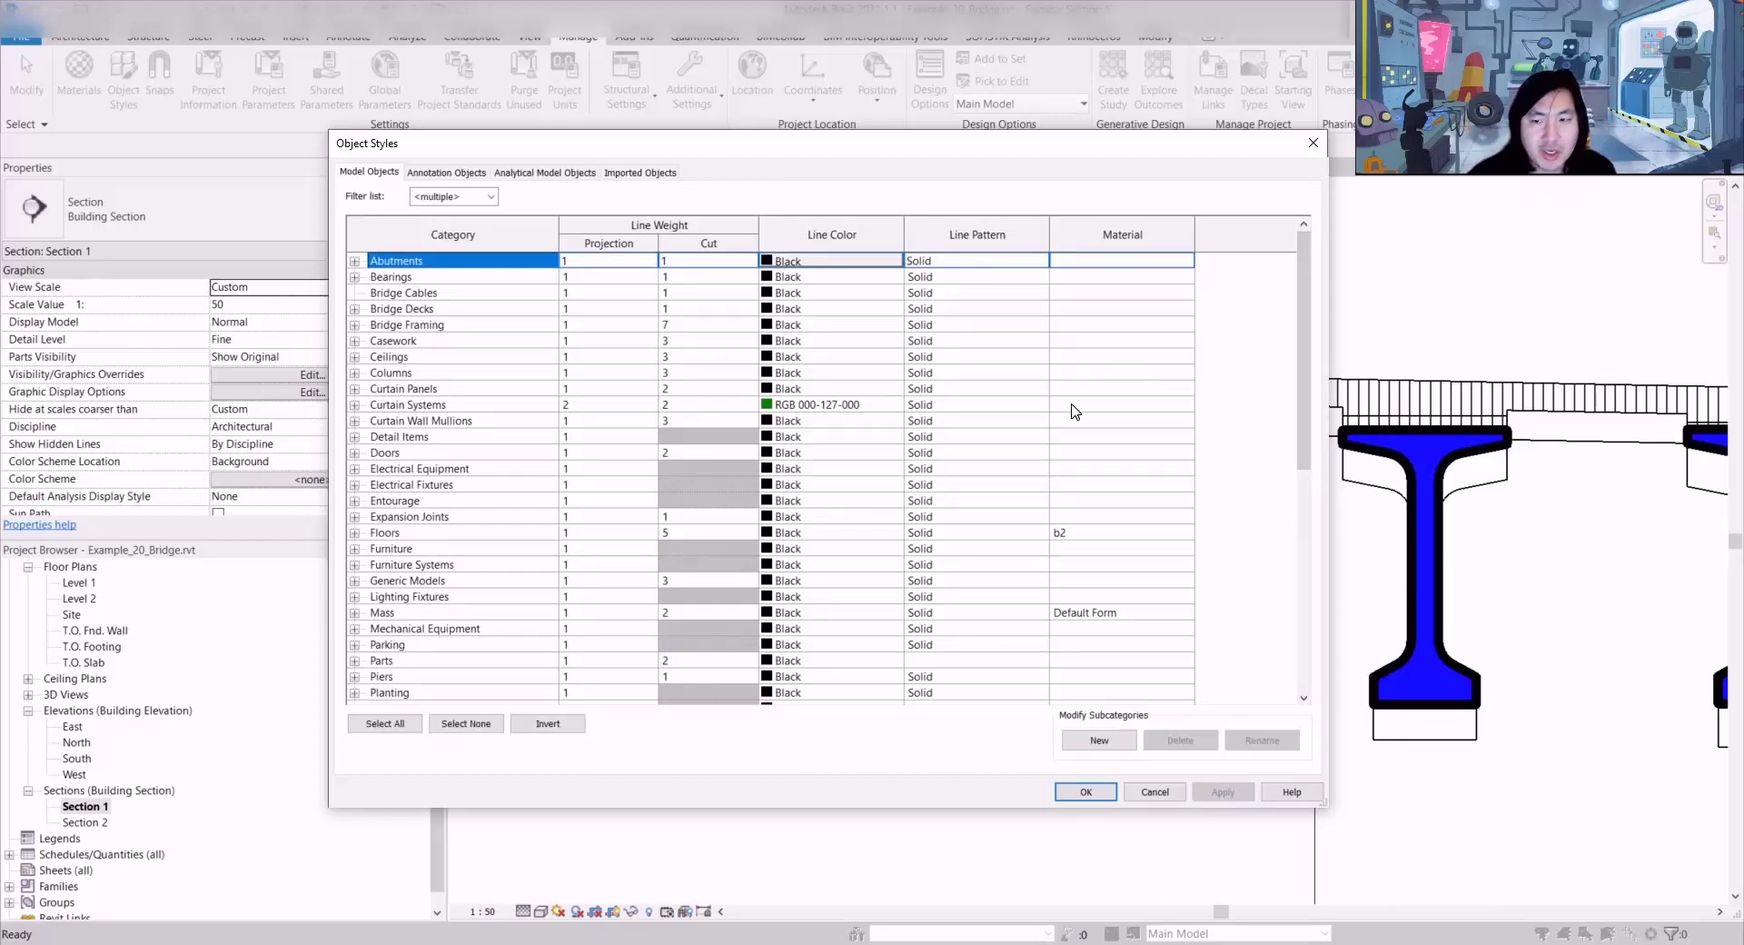
Step: Set the Bridge Decks cut line weight to 4 in Object Styles
{"action": "left_click", "coordinate": [389, 325]}
{"action": "left_click_drag", "start_coordinate": [1083, 152], "coordinate": [1112, 114]}
{"action": "left_click", "coordinate": [648, 272]}
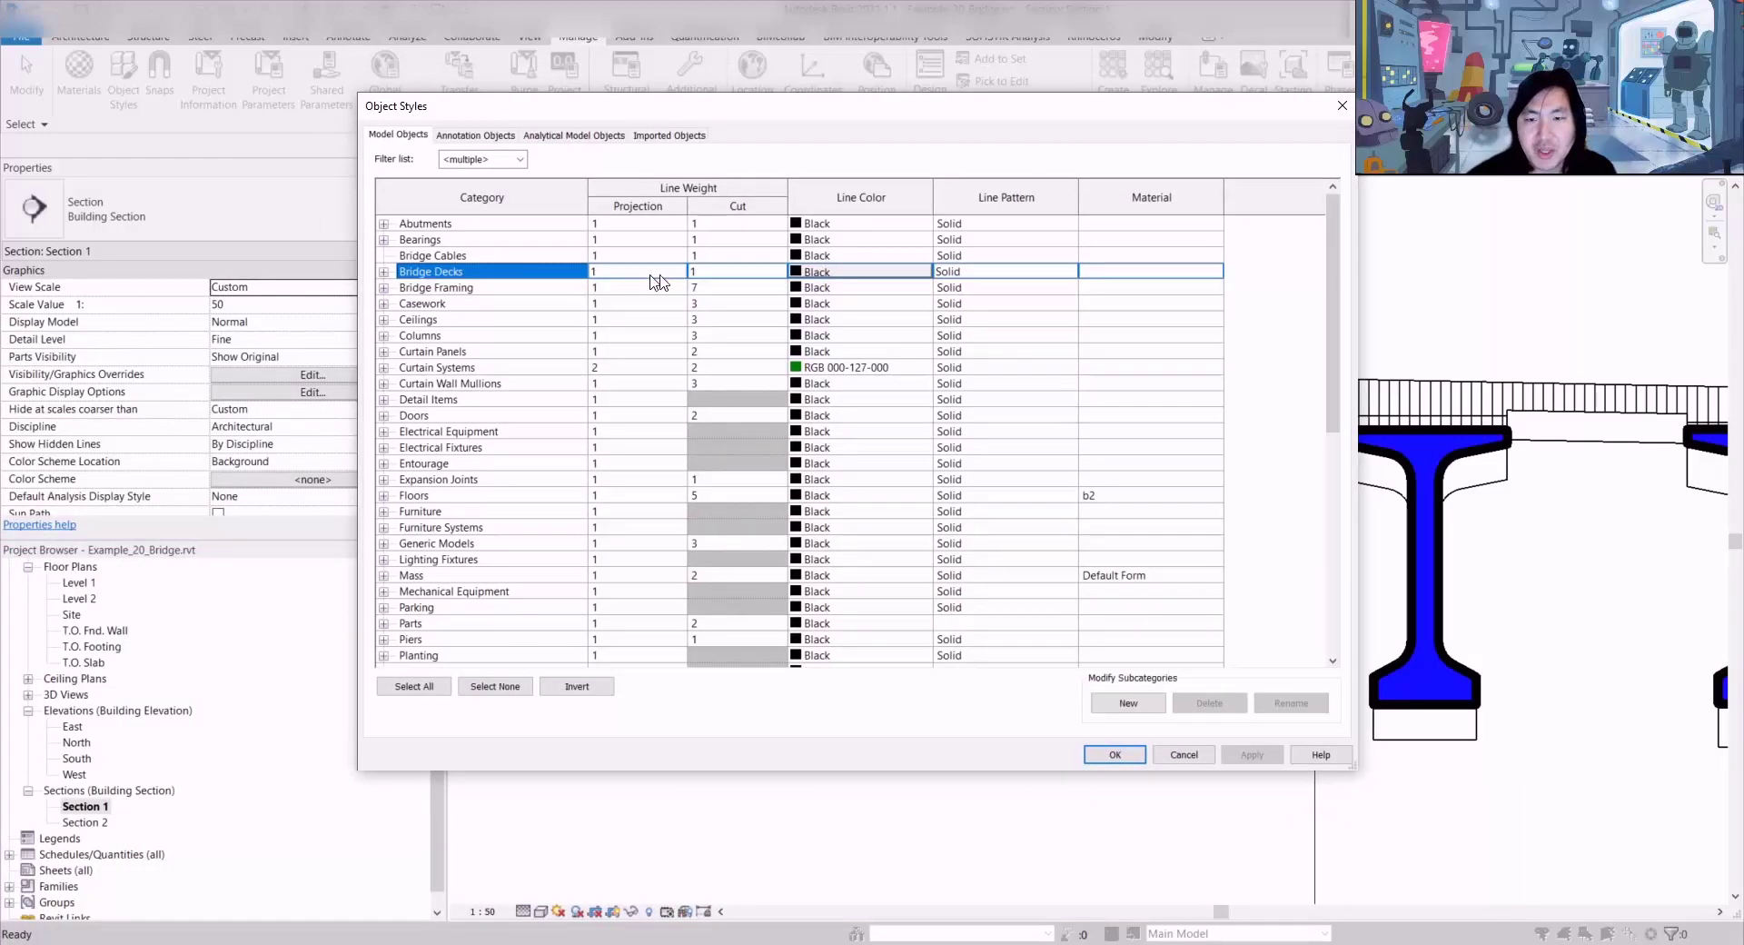
{"action": "left_click", "coordinate": [731, 273]}
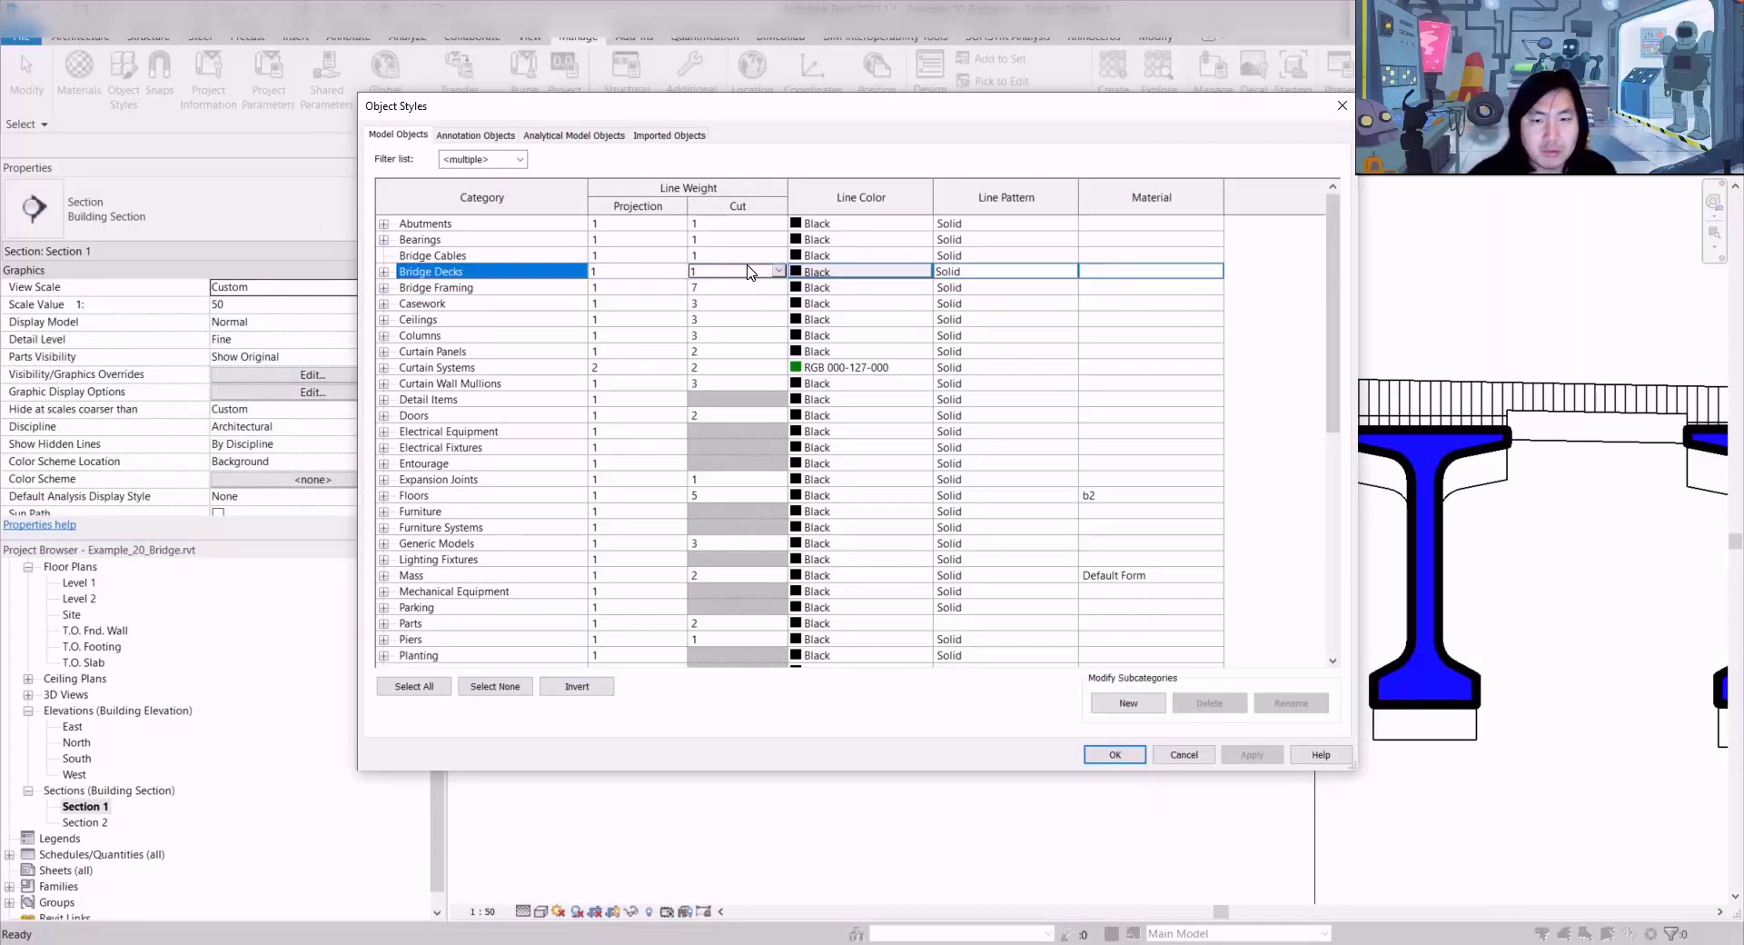
{"action": "left_click", "coordinate": [778, 271]}
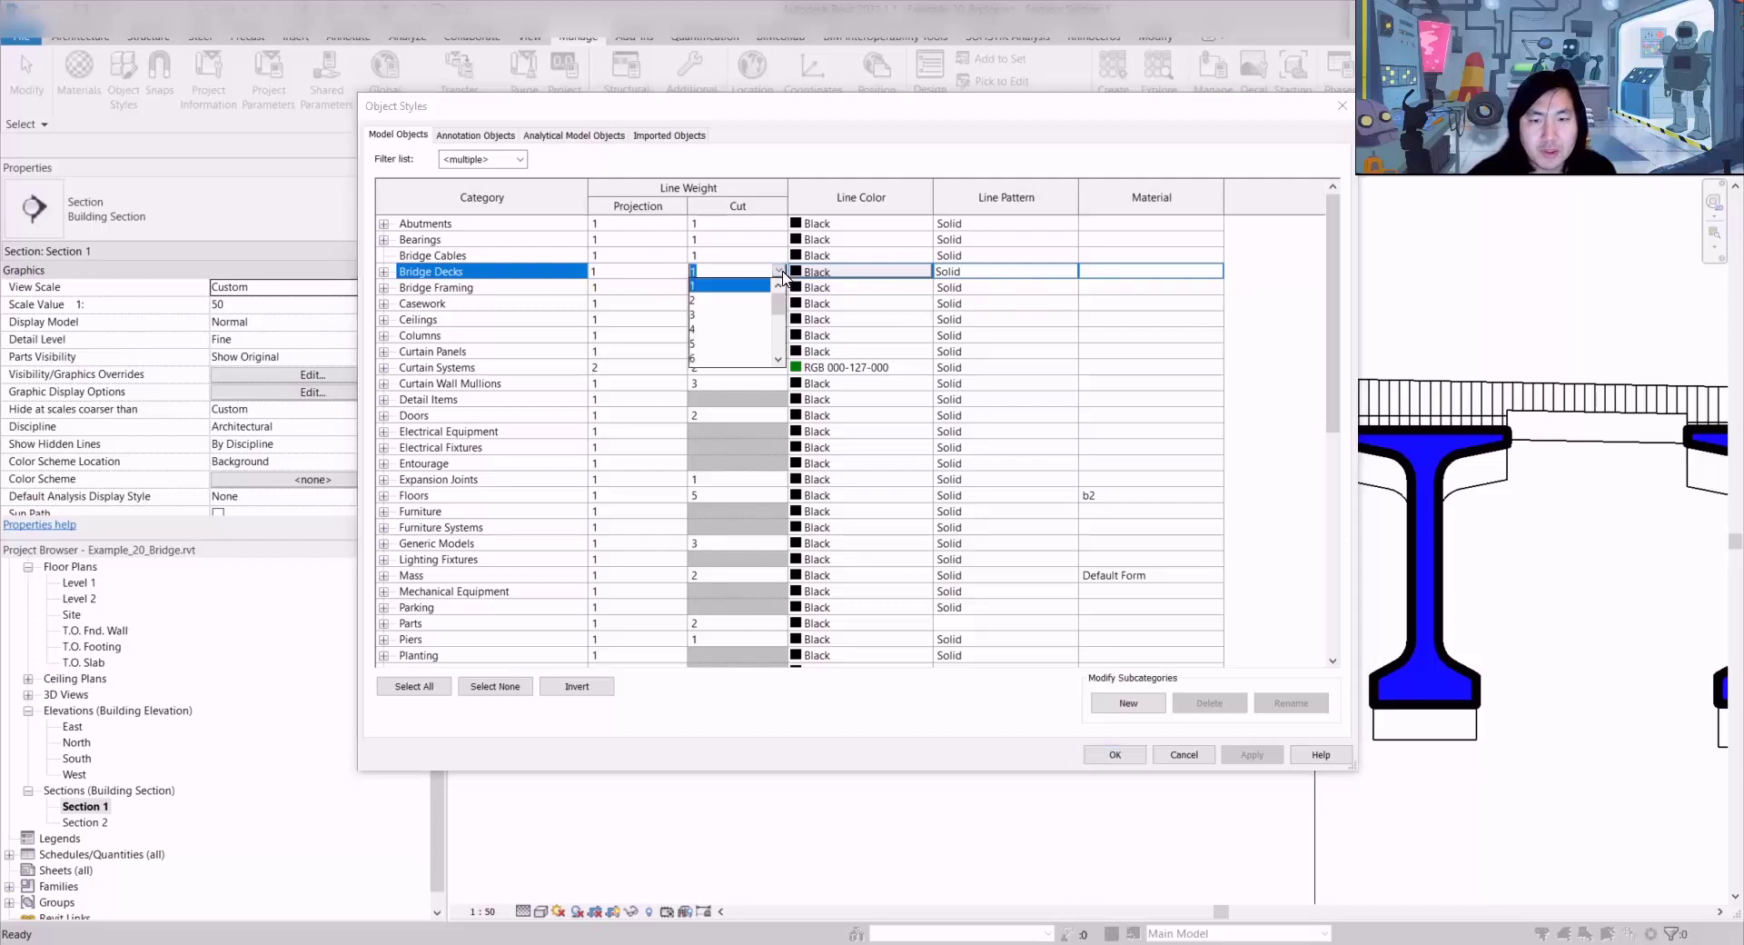
{"action": "left_click", "coordinate": [717, 331]}
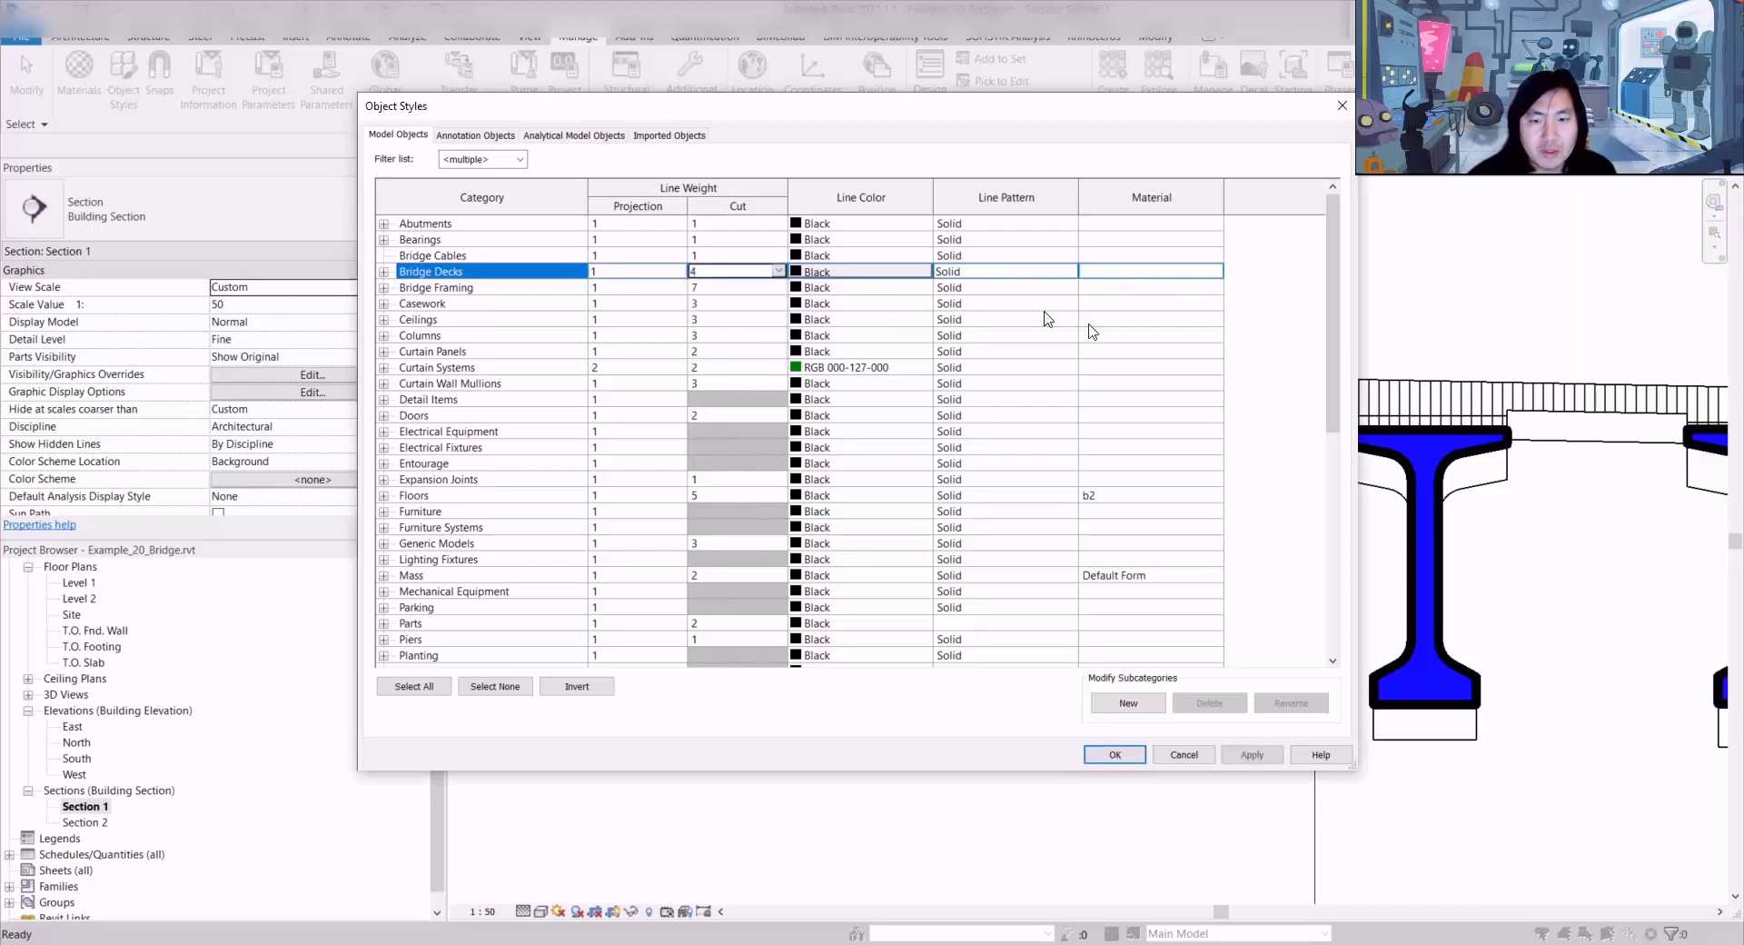
Step: Set the Bridge Decks line color to Red, then apply and accept the object styles
{"action": "left_click", "coordinate": [824, 273]}
{"action": "left_click", "coordinate": [680, 330]}
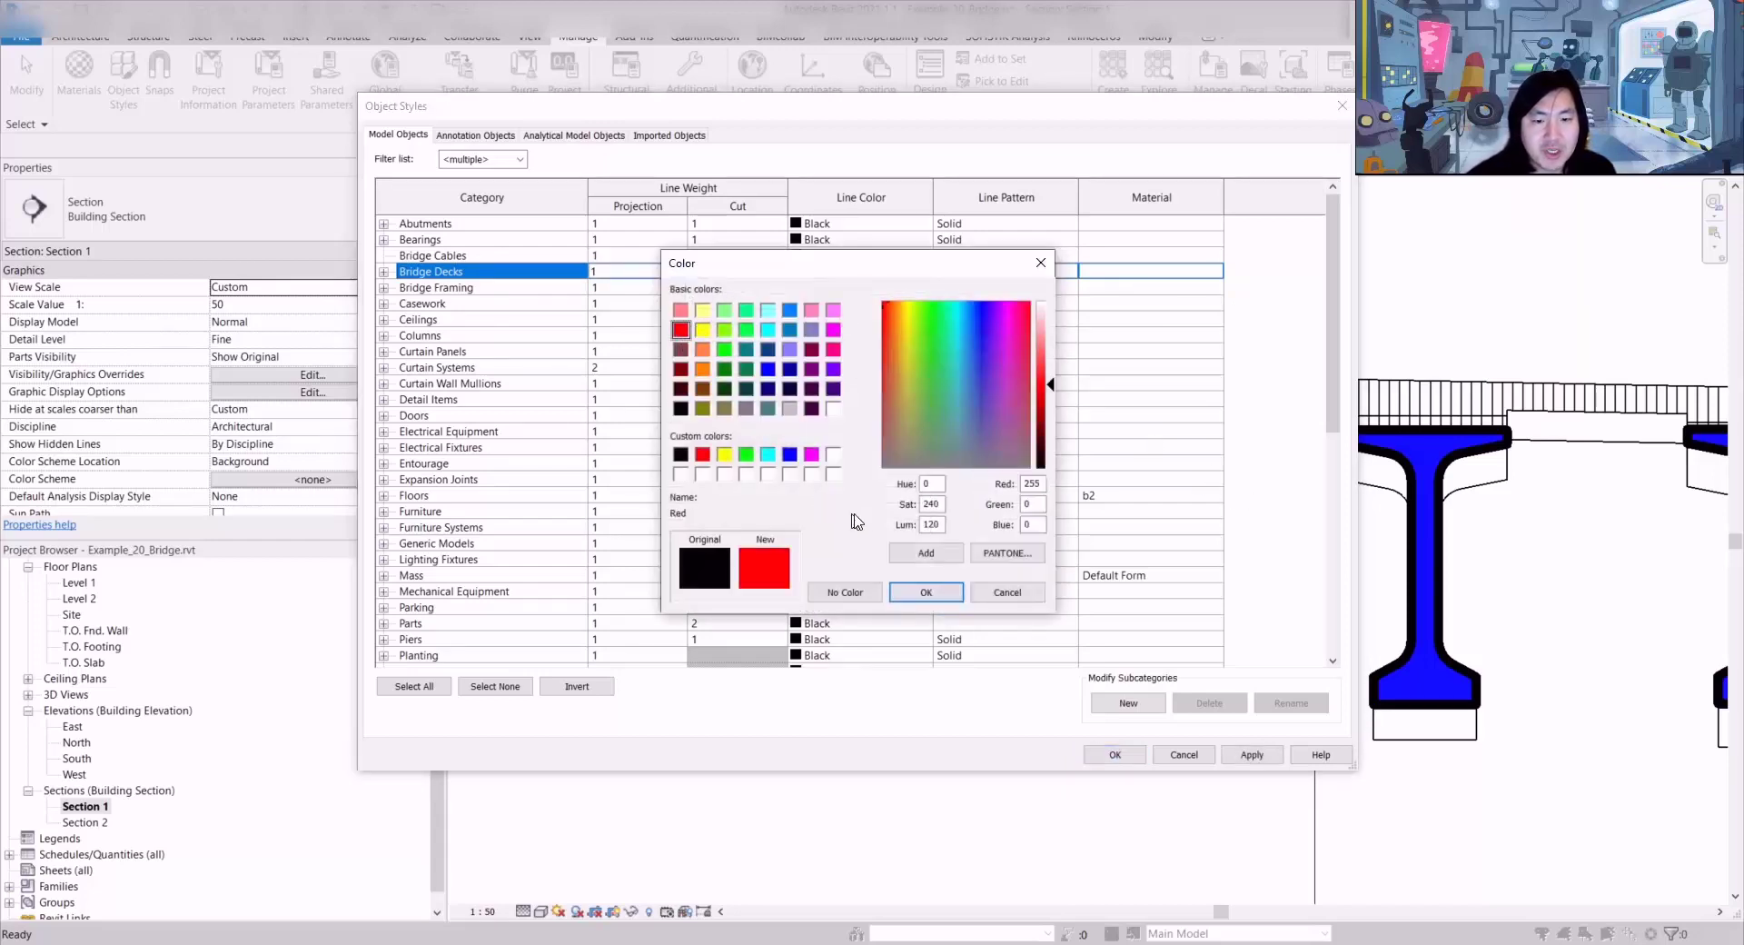
{"action": "left_click", "coordinate": [935, 595]}
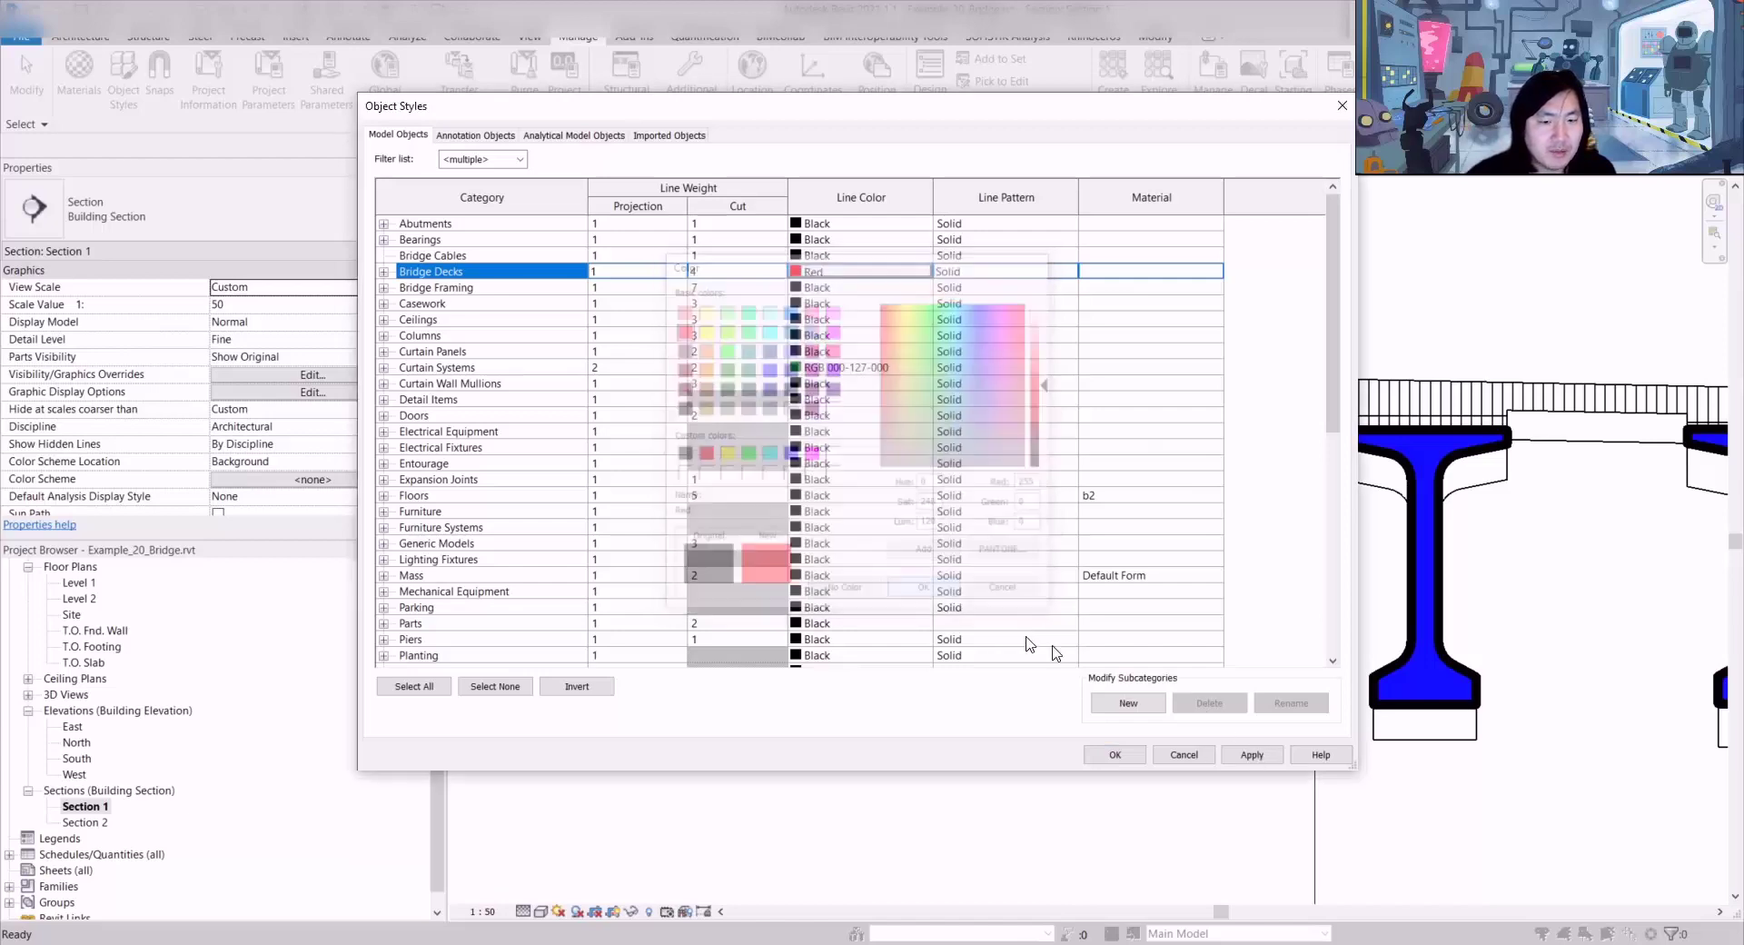
{"action": "left_click", "coordinate": [1237, 755]}
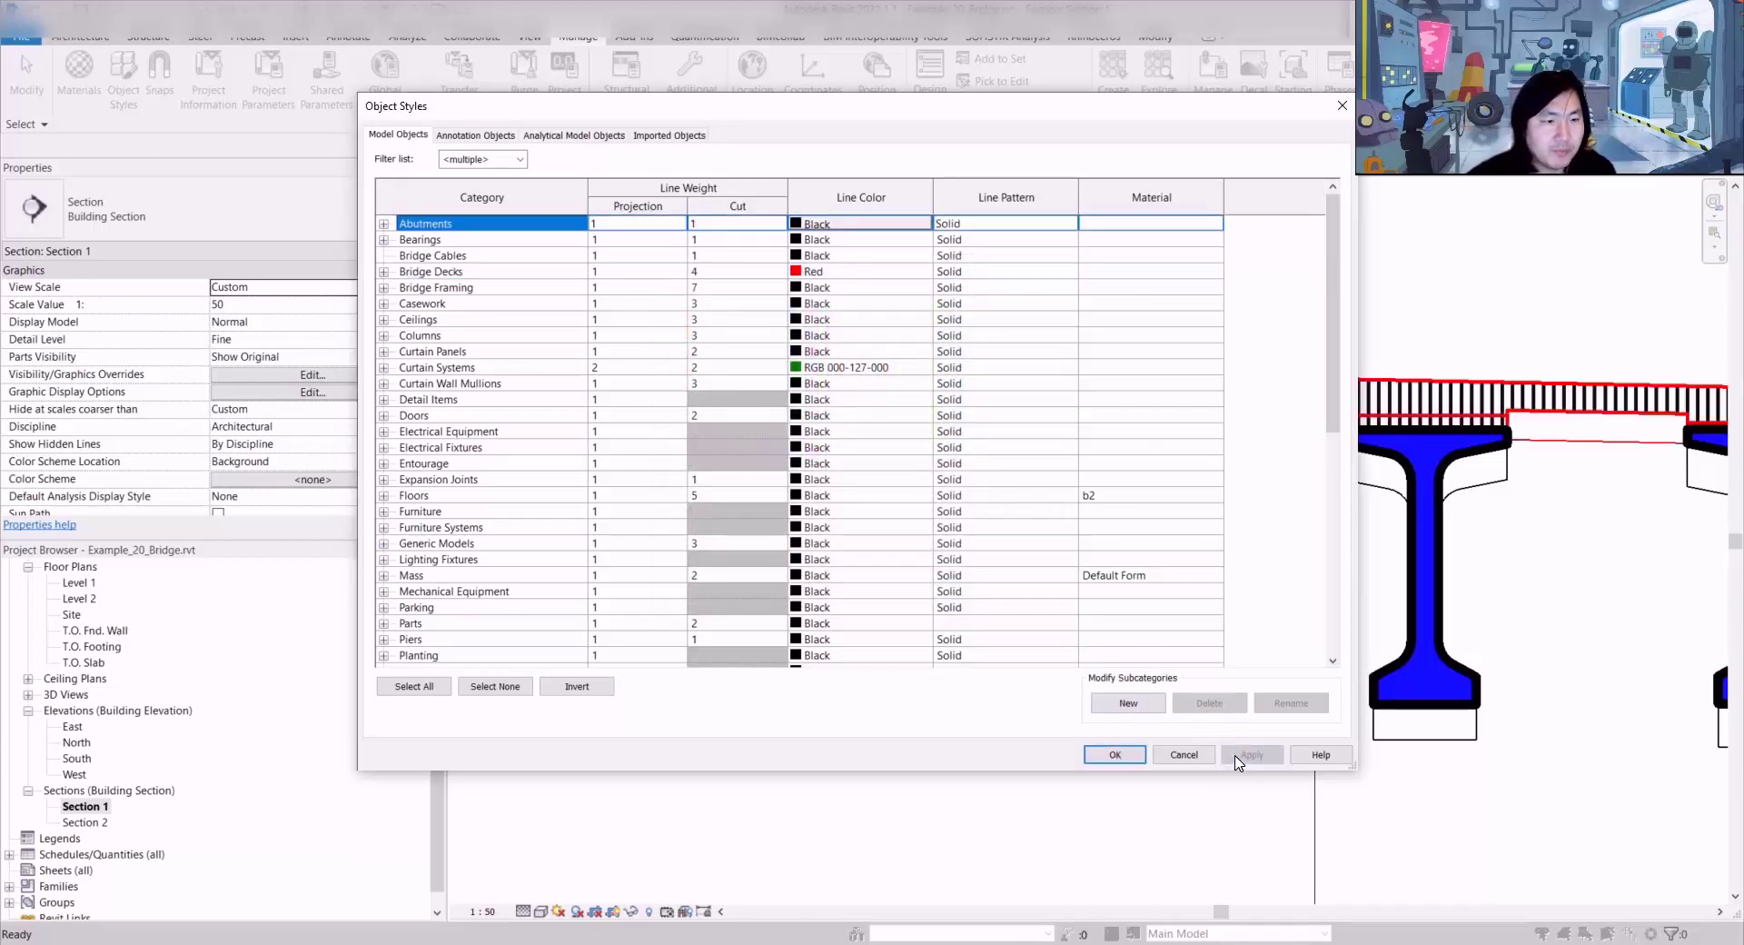
{"action": "left_click", "coordinate": [1115, 754]}
Step: Examine the girder and deck cut outlines in Section 1 up close, checking line weight and color
{"action": "scroll", "coordinate": [1214, 425], "scroll_direction": "up", "scroll_amount": 5}
{"action": "scroll", "coordinate": [1211, 419], "scroll_direction": "up", "scroll_amount": 1}
{"action": "left_click", "coordinate": [1170, 436]}
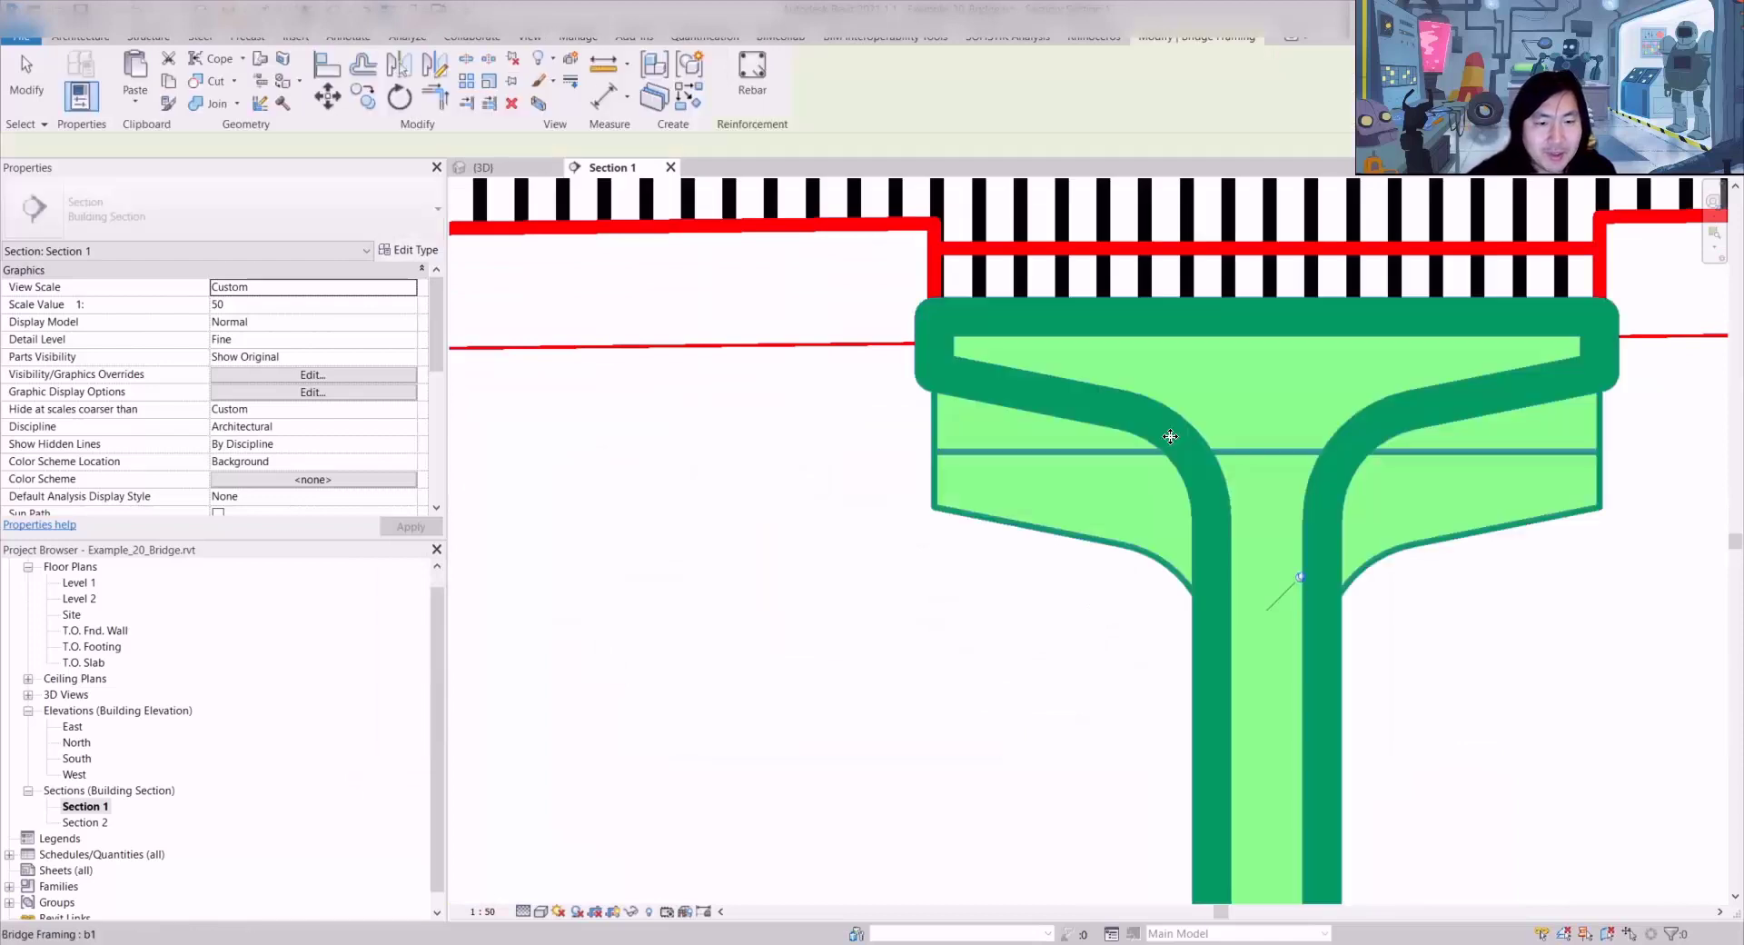
{"action": "left_click", "coordinate": [920, 583]}
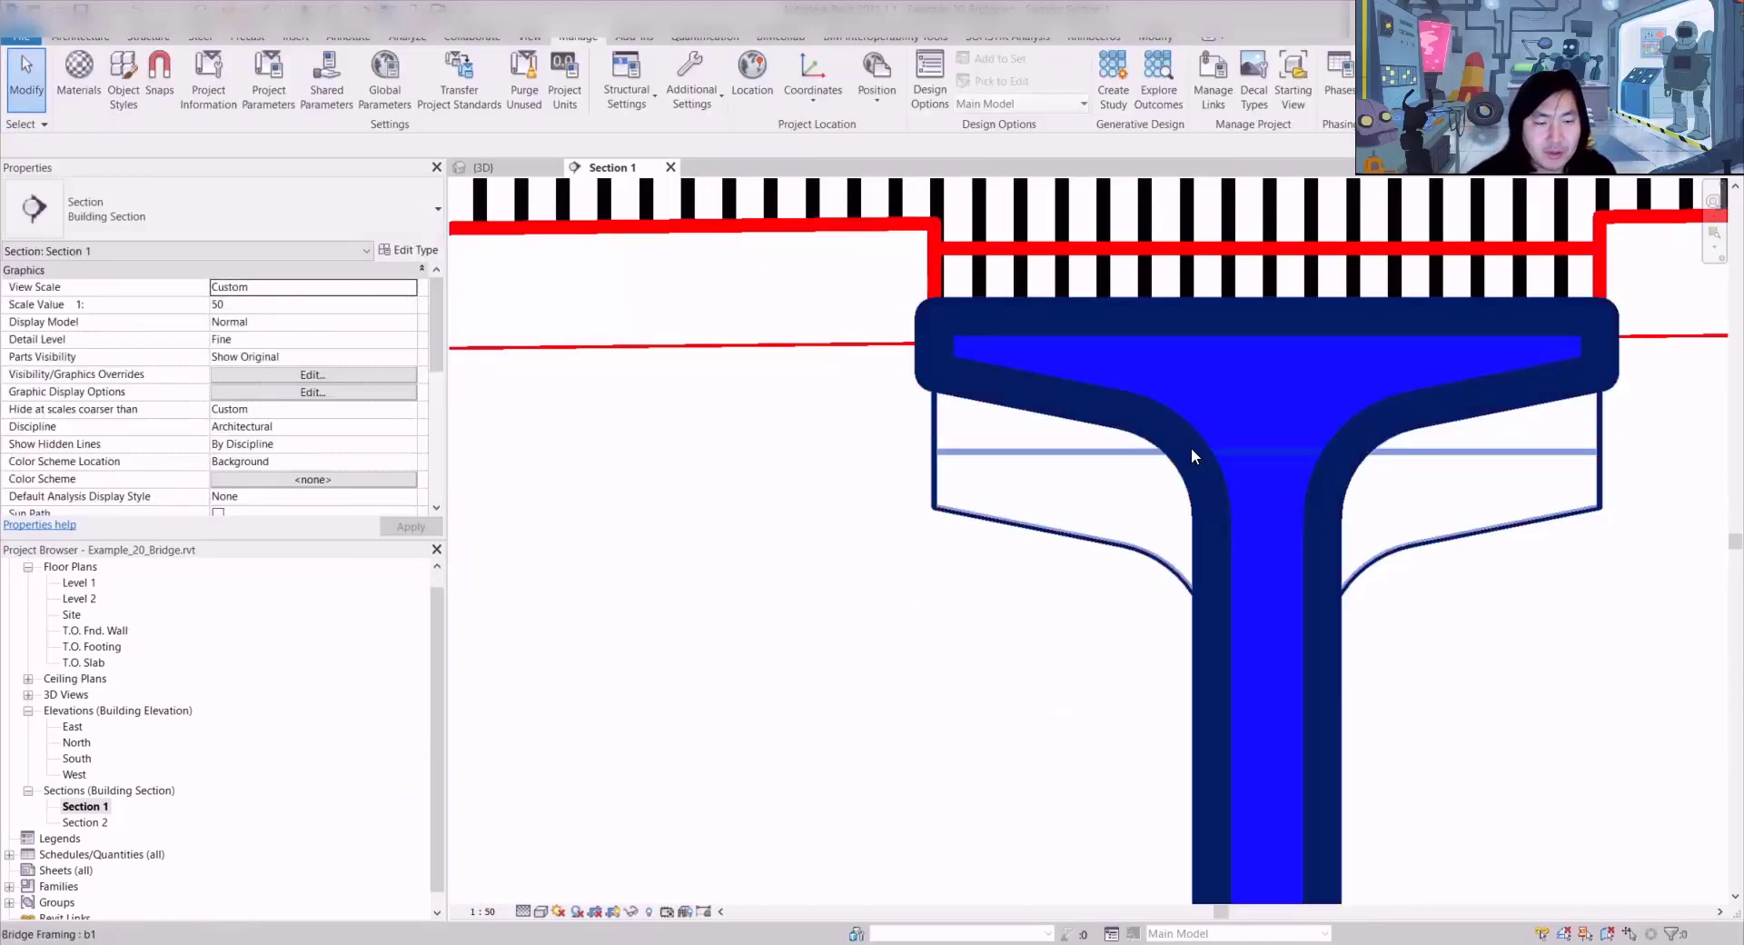
{"action": "scroll", "coordinate": [1191, 447], "scroll_direction": "down", "scroll_amount": 3}
{"action": "scroll", "coordinate": [741, 569], "scroll_direction": "down", "scroll_amount": 2}
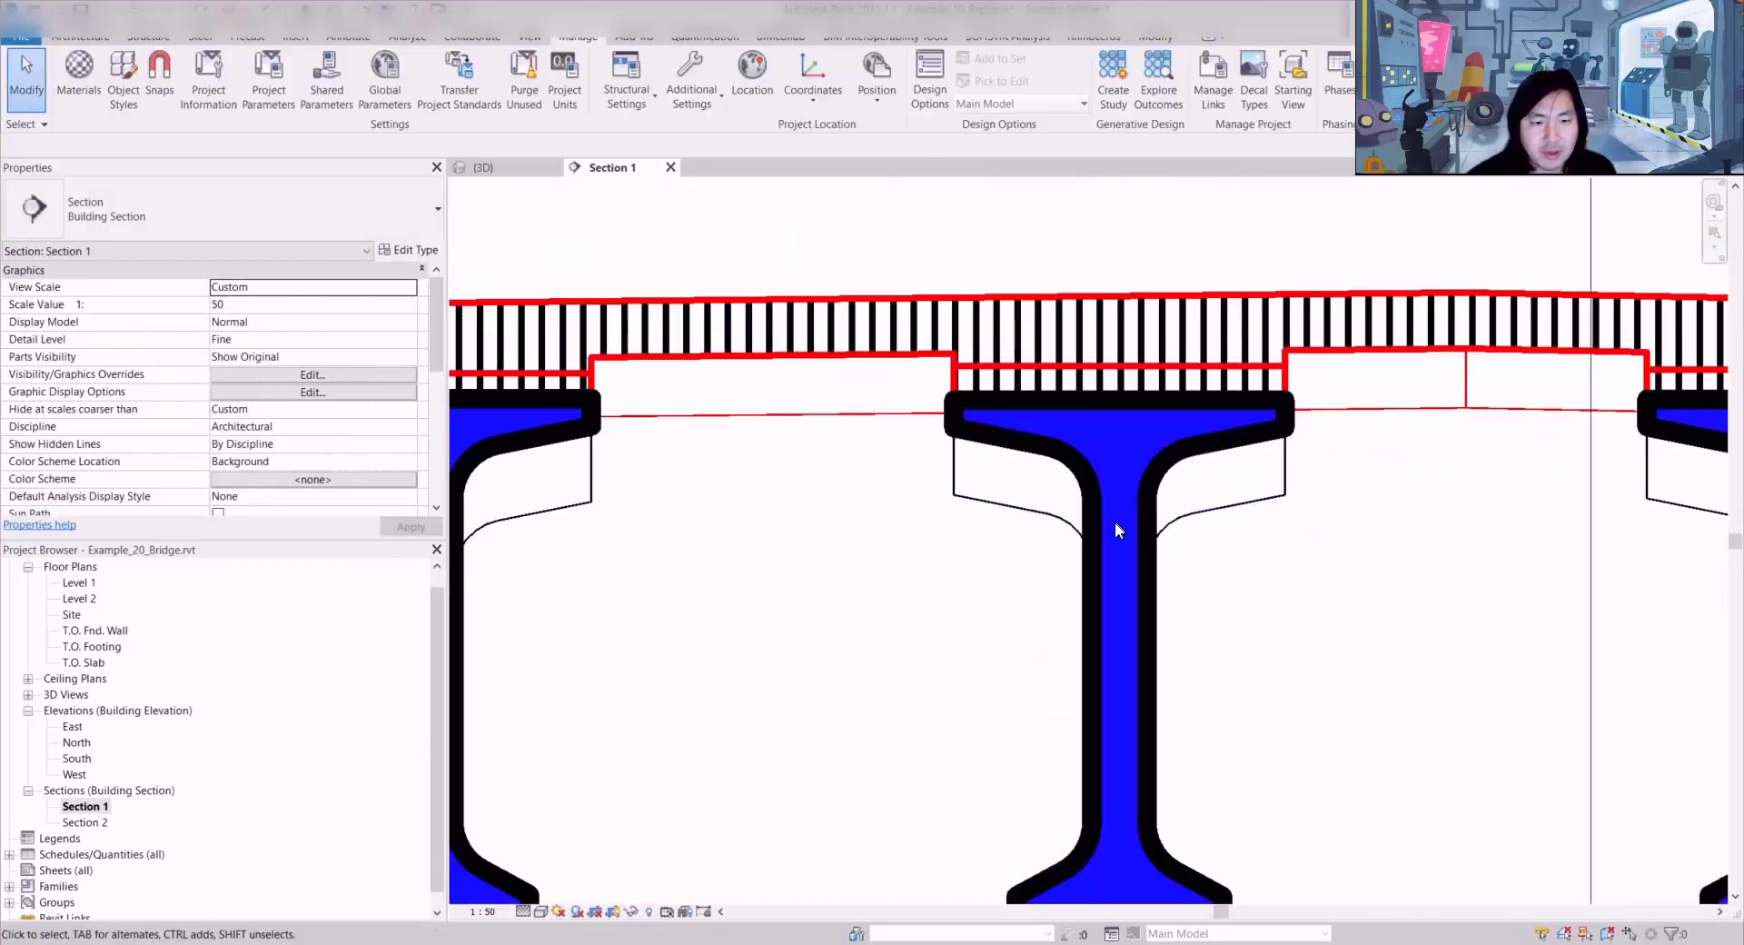
{"action": "middle_click_drag", "start_coordinate": [691, 535], "coordinate": [379, 473]}
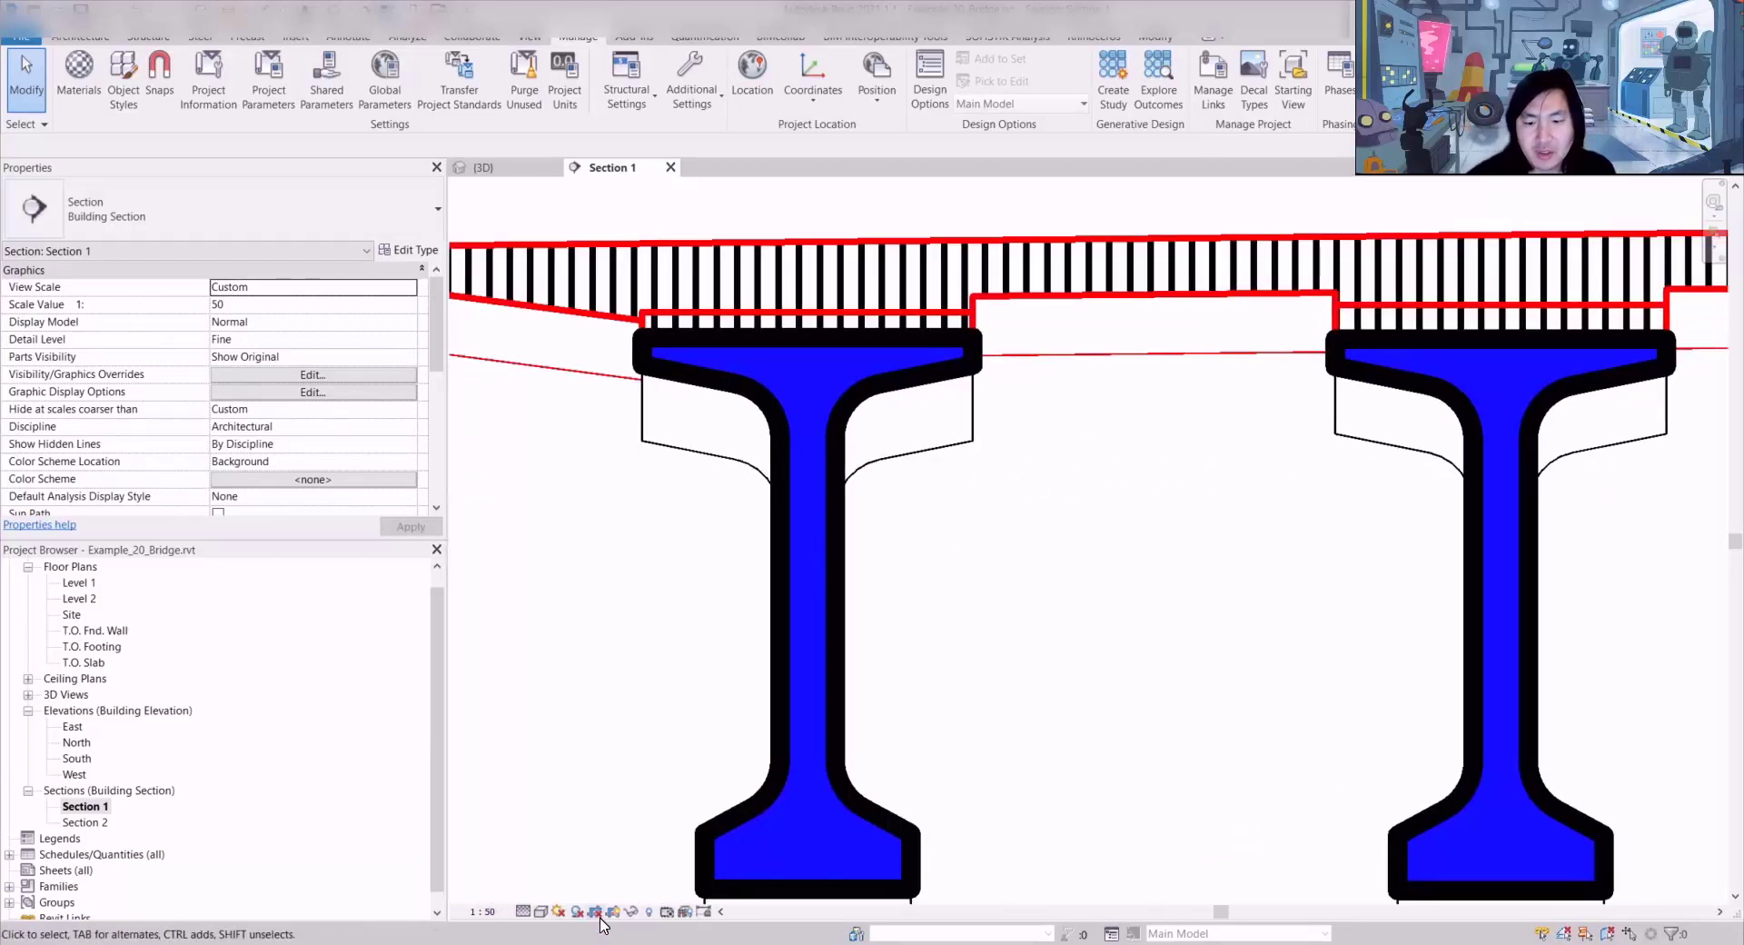
Step: Override the b1 filter's cut foreground pattern in Section 1 with the denser Diagonal down pattern and check the girder fill
{"action": "scroll", "coordinate": [382, 412], "scroll_direction": "down", "scroll_amount": 5}
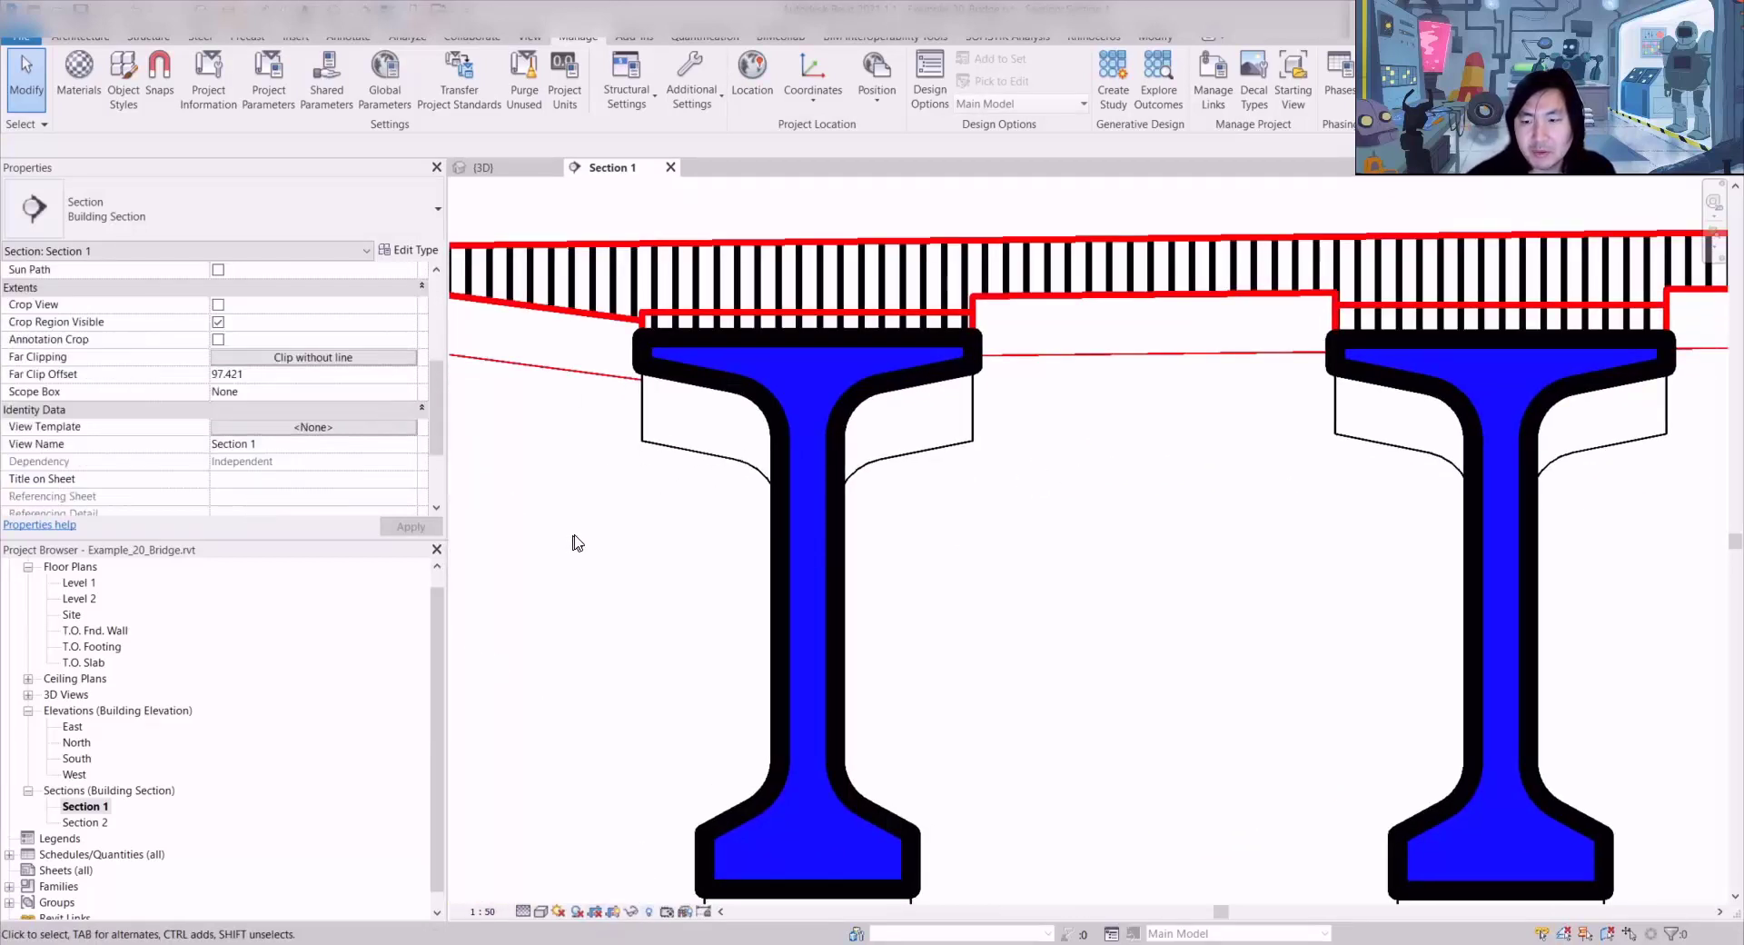
{"action": "key", "text": "v"}
{"action": "key", "text": "g"}
{"action": "left_click", "coordinate": [963, 204]}
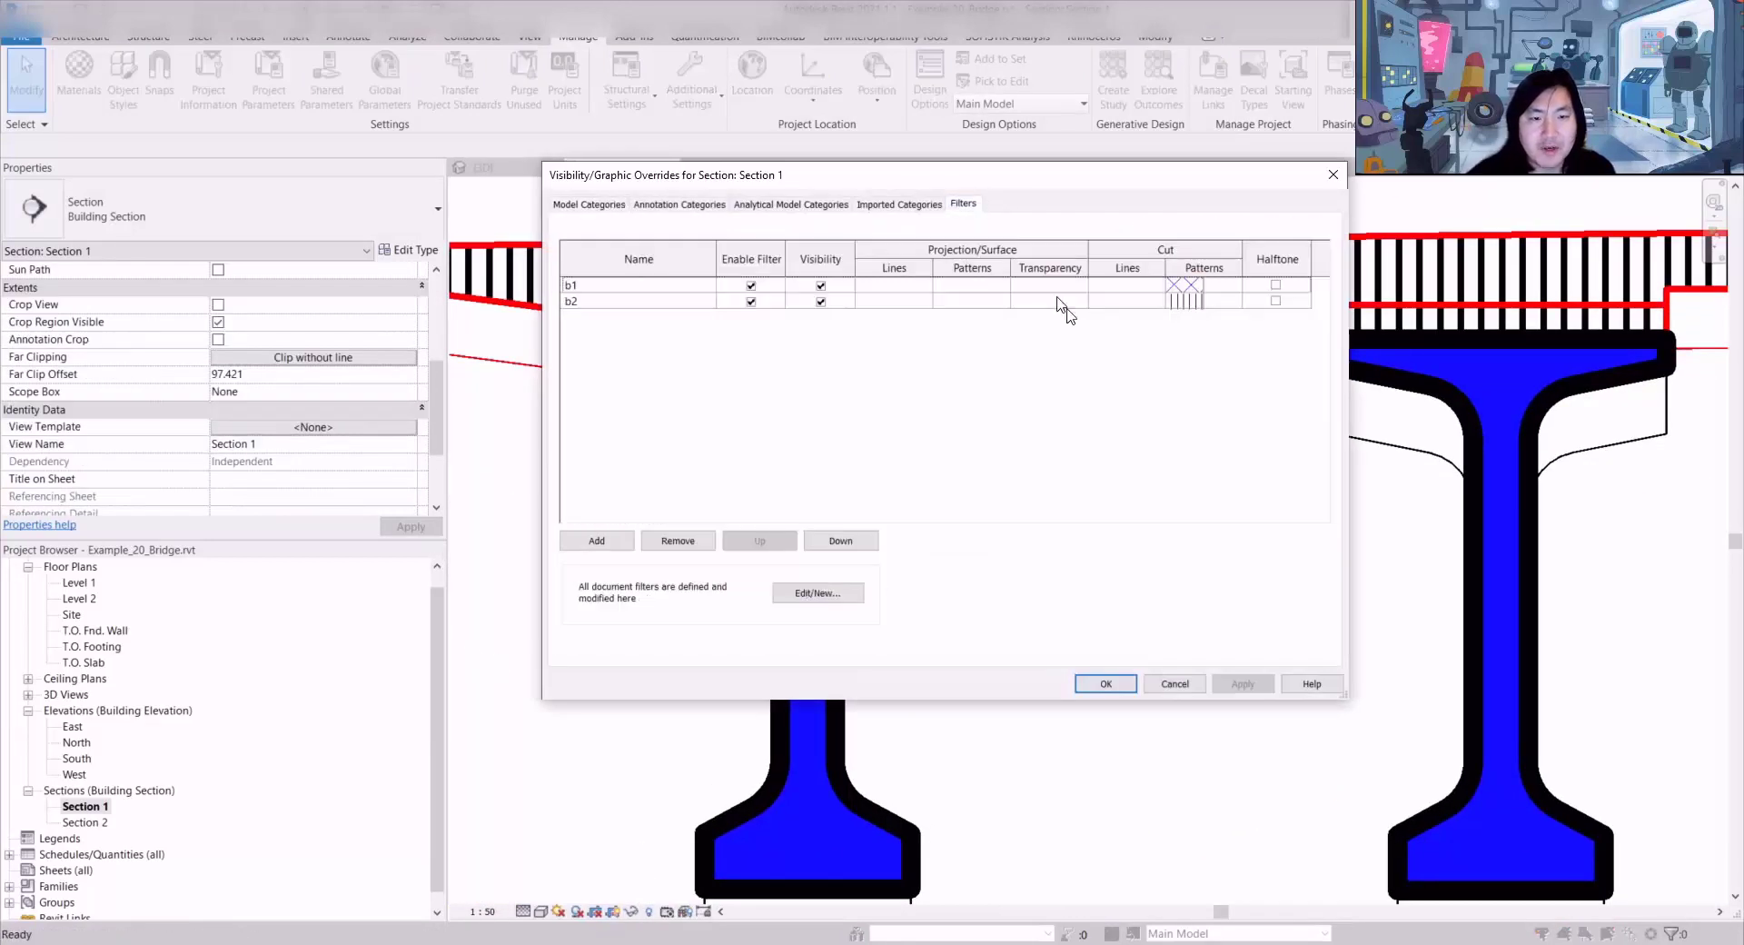
{"action": "left_click", "coordinate": [1196, 290]}
{"action": "left_click", "coordinate": [1190, 286]}
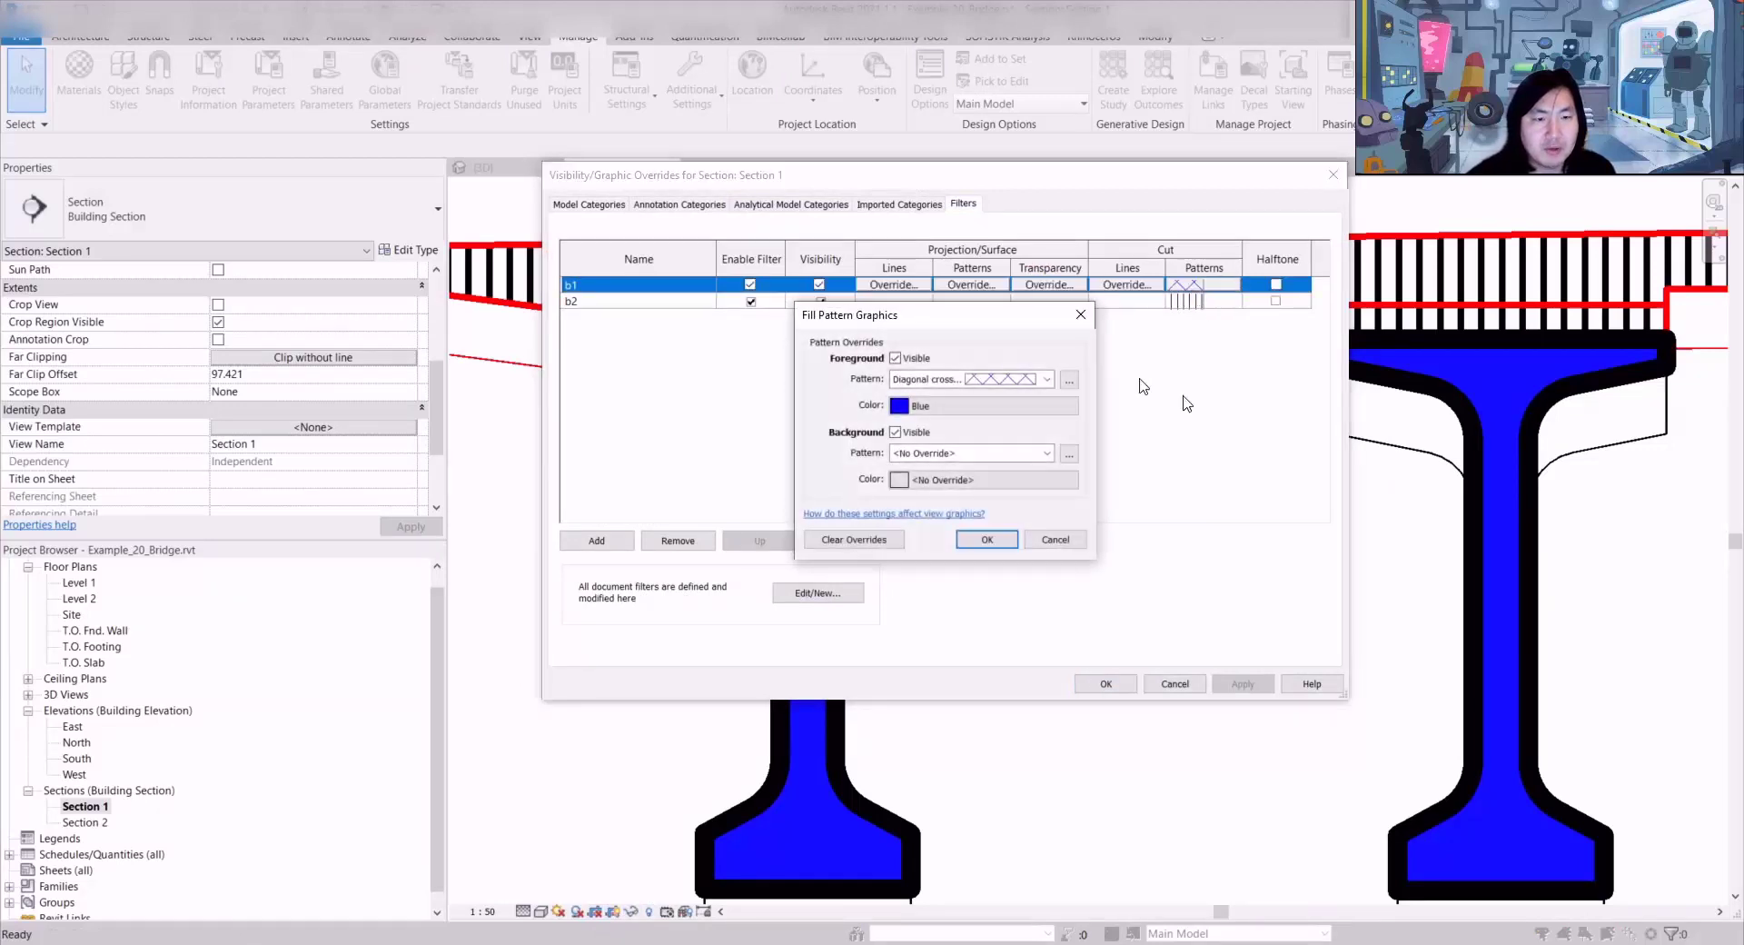
{"action": "left_click", "coordinate": [1024, 380]}
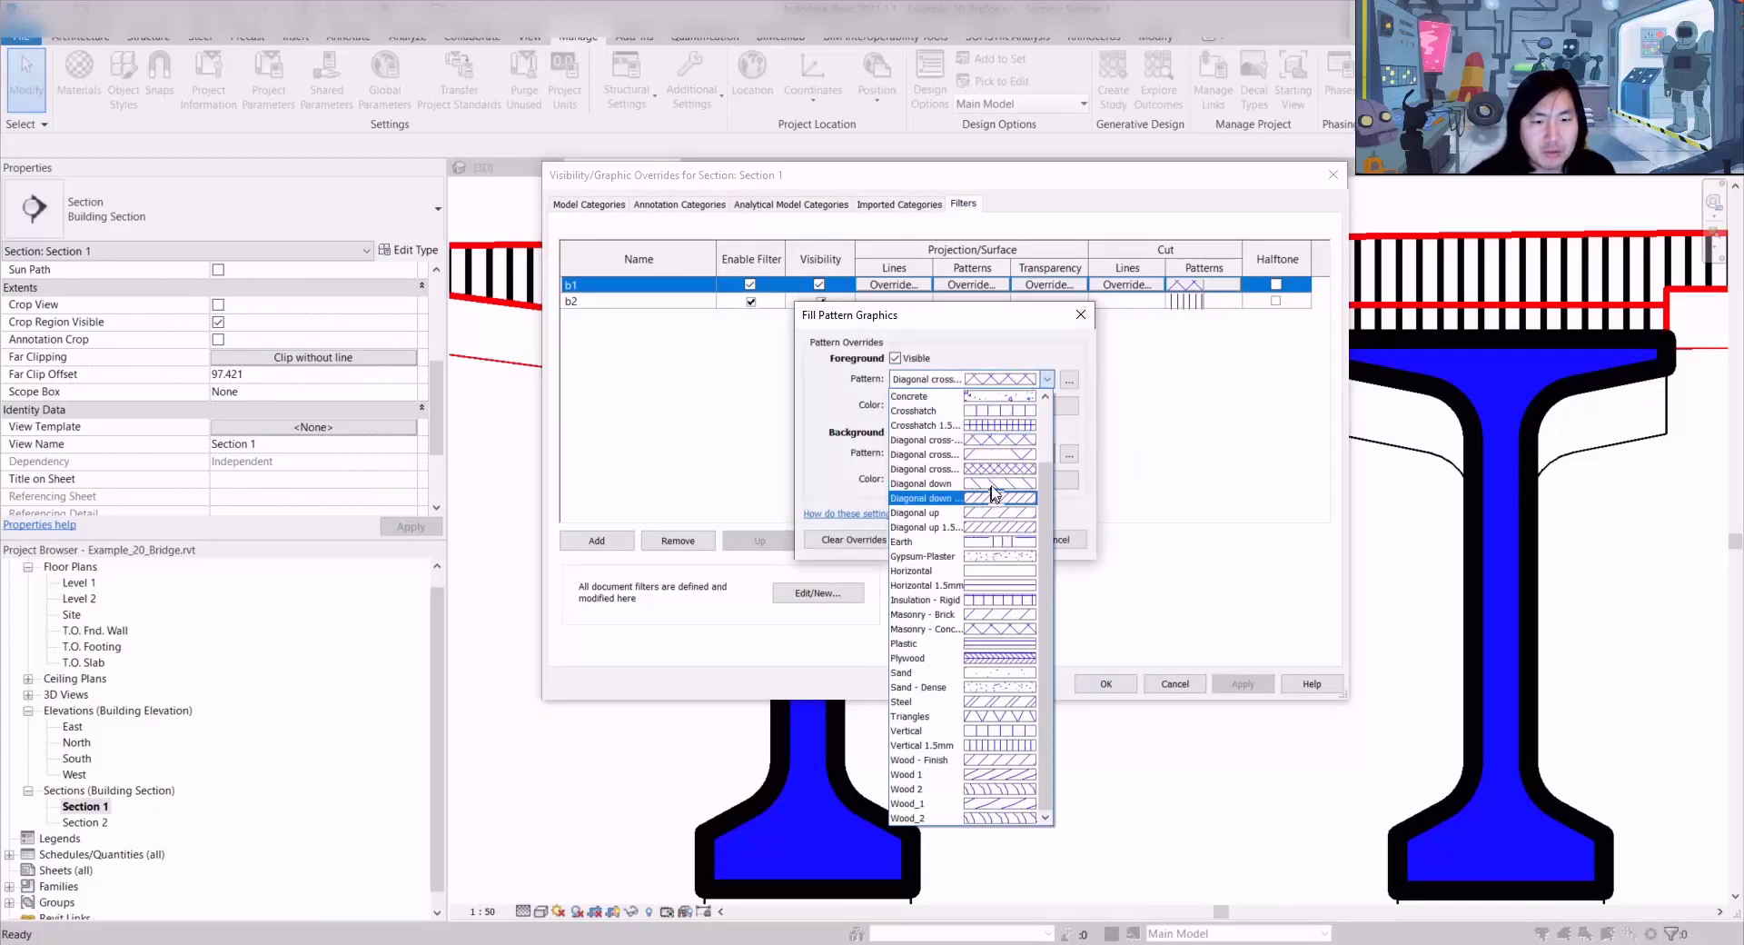
{"action": "left_click", "coordinate": [993, 498]}
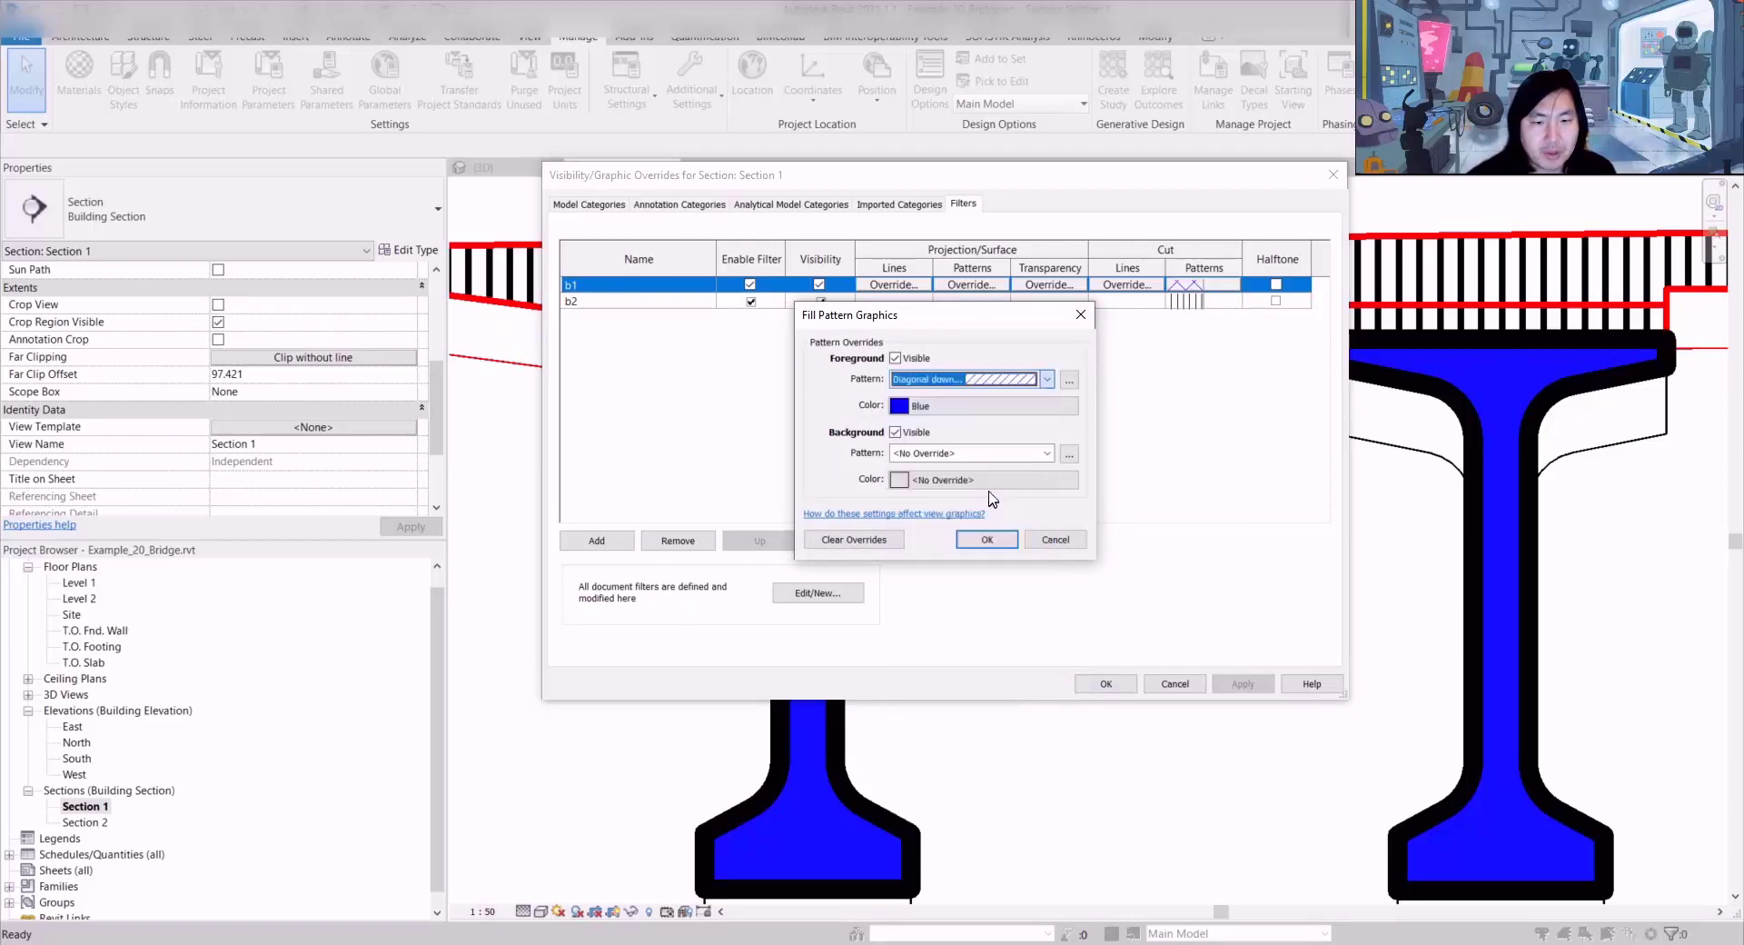
{"action": "left_click", "coordinate": [986, 539]}
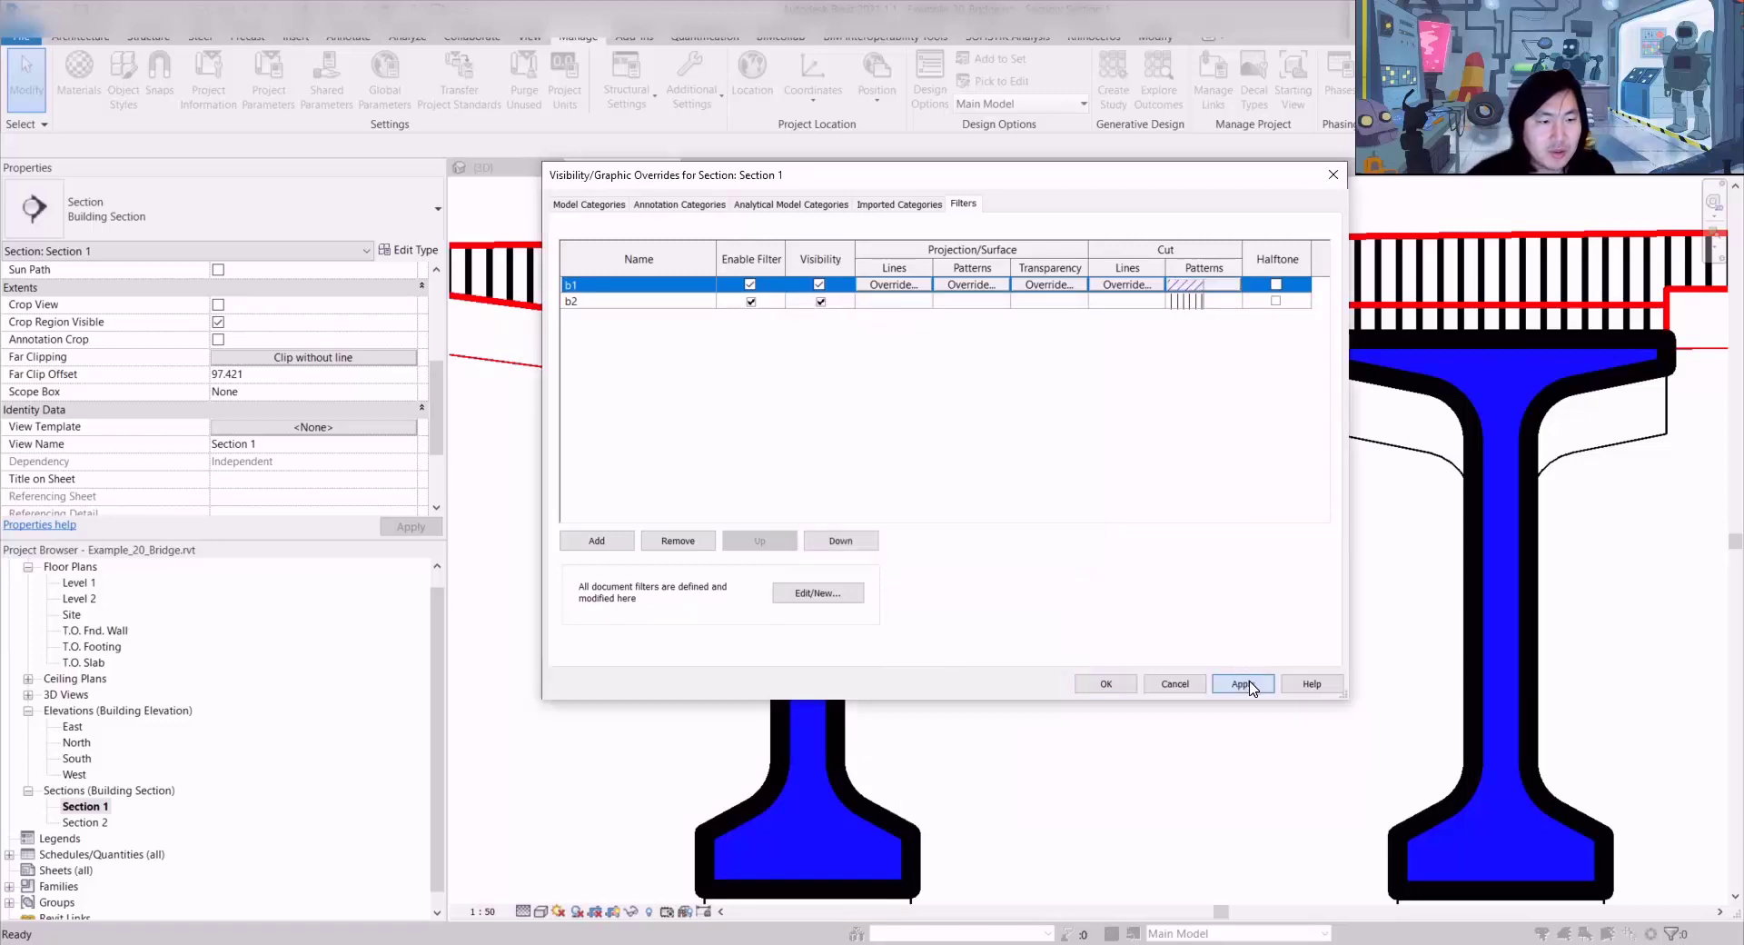
{"action": "left_click", "coordinate": [1243, 683]}
{"action": "left_click", "coordinate": [1105, 683]}
{"action": "scroll", "coordinate": [1540, 336], "scroll_direction": "up", "scroll_amount": 5}
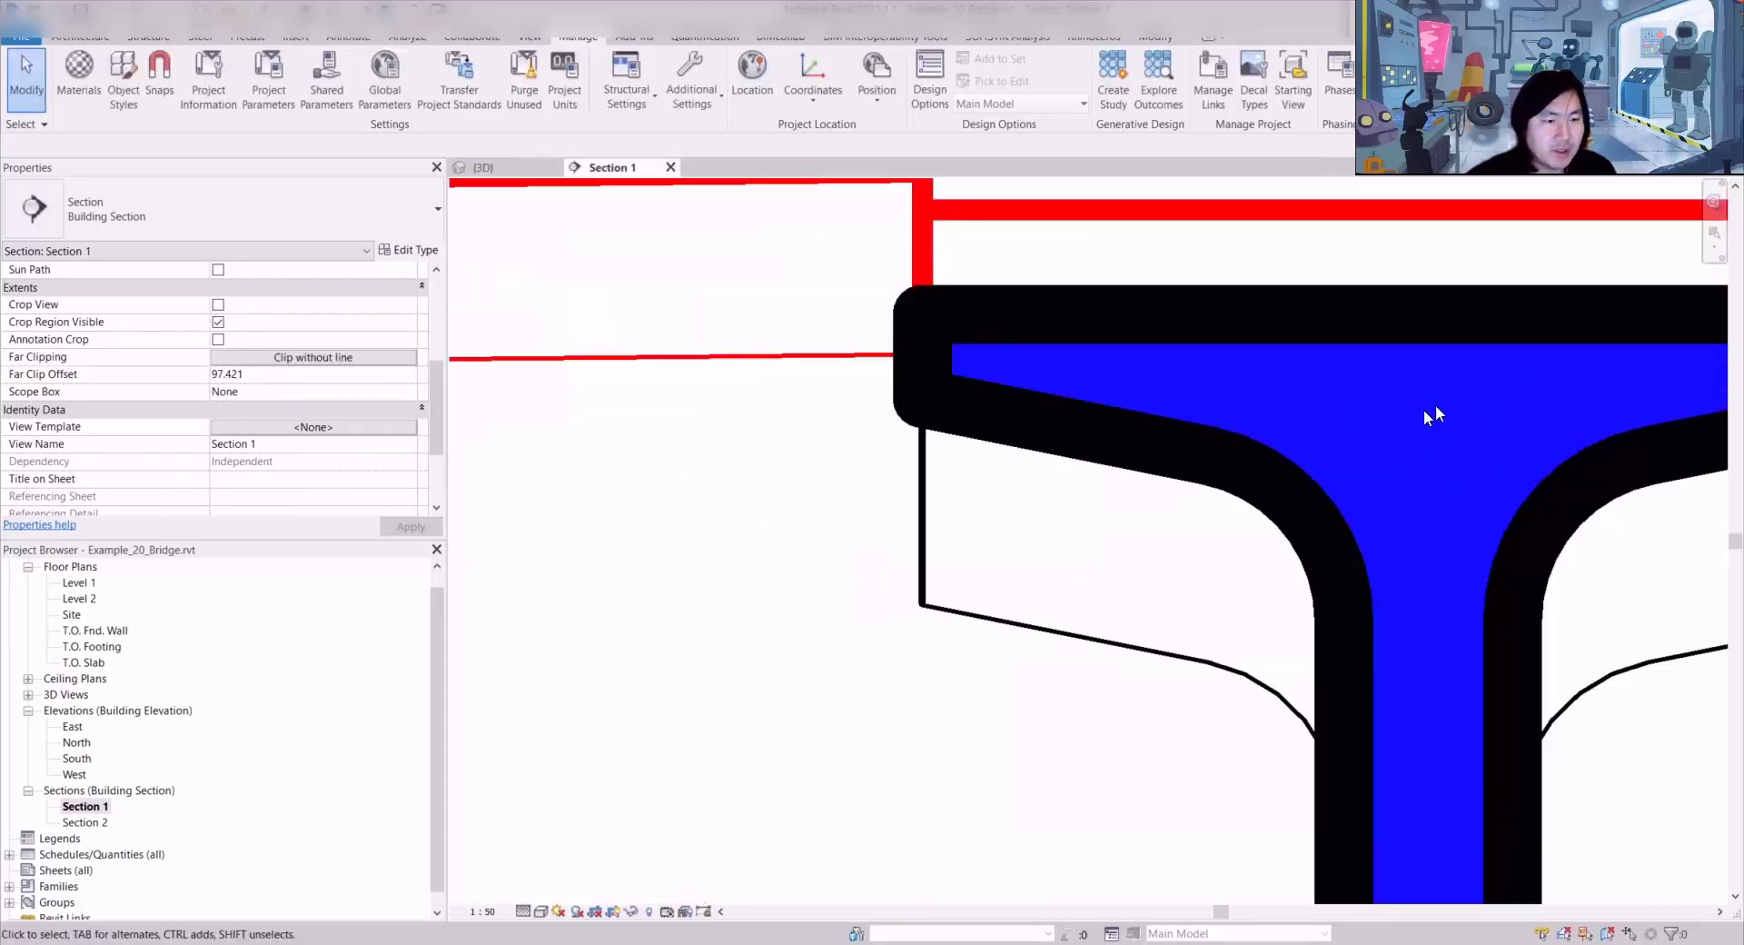
Step: Set the Bridge Framing cut line weight to 3 in Object Styles and apply the change
{"action": "scroll", "coordinate": [1159, 537], "scroll_direction": "down", "scroll_amount": 6}
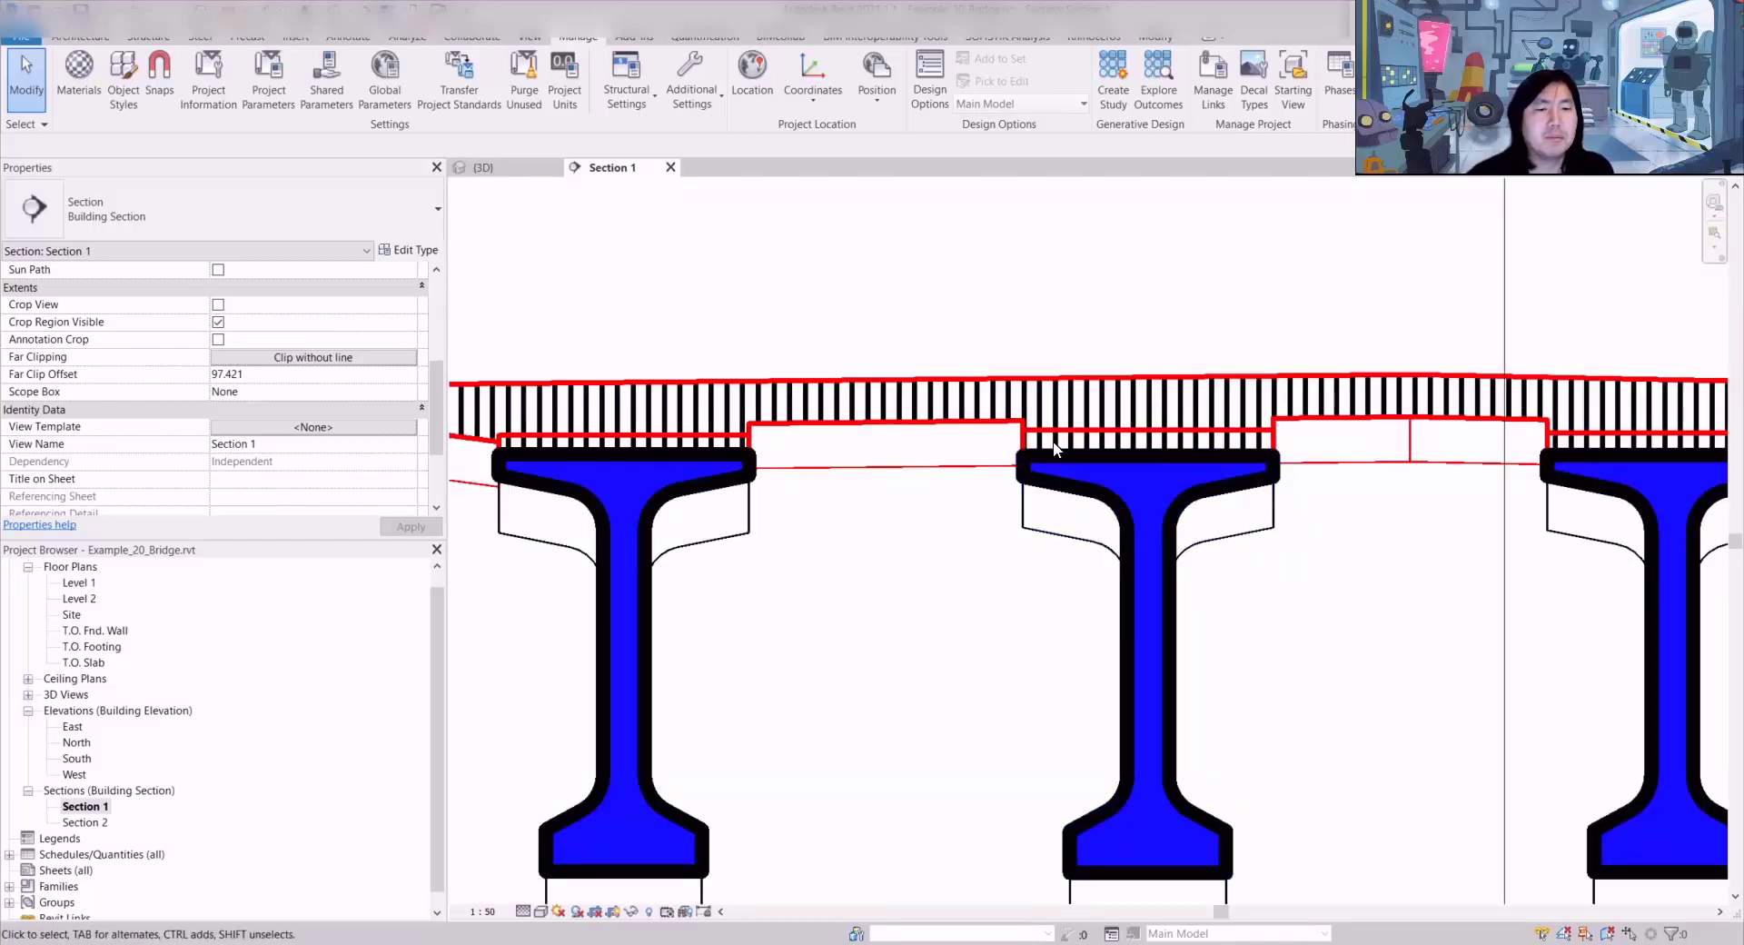
{"action": "middle_click_drag", "start_coordinate": [1326, 514], "coordinate": [1259, 495]}
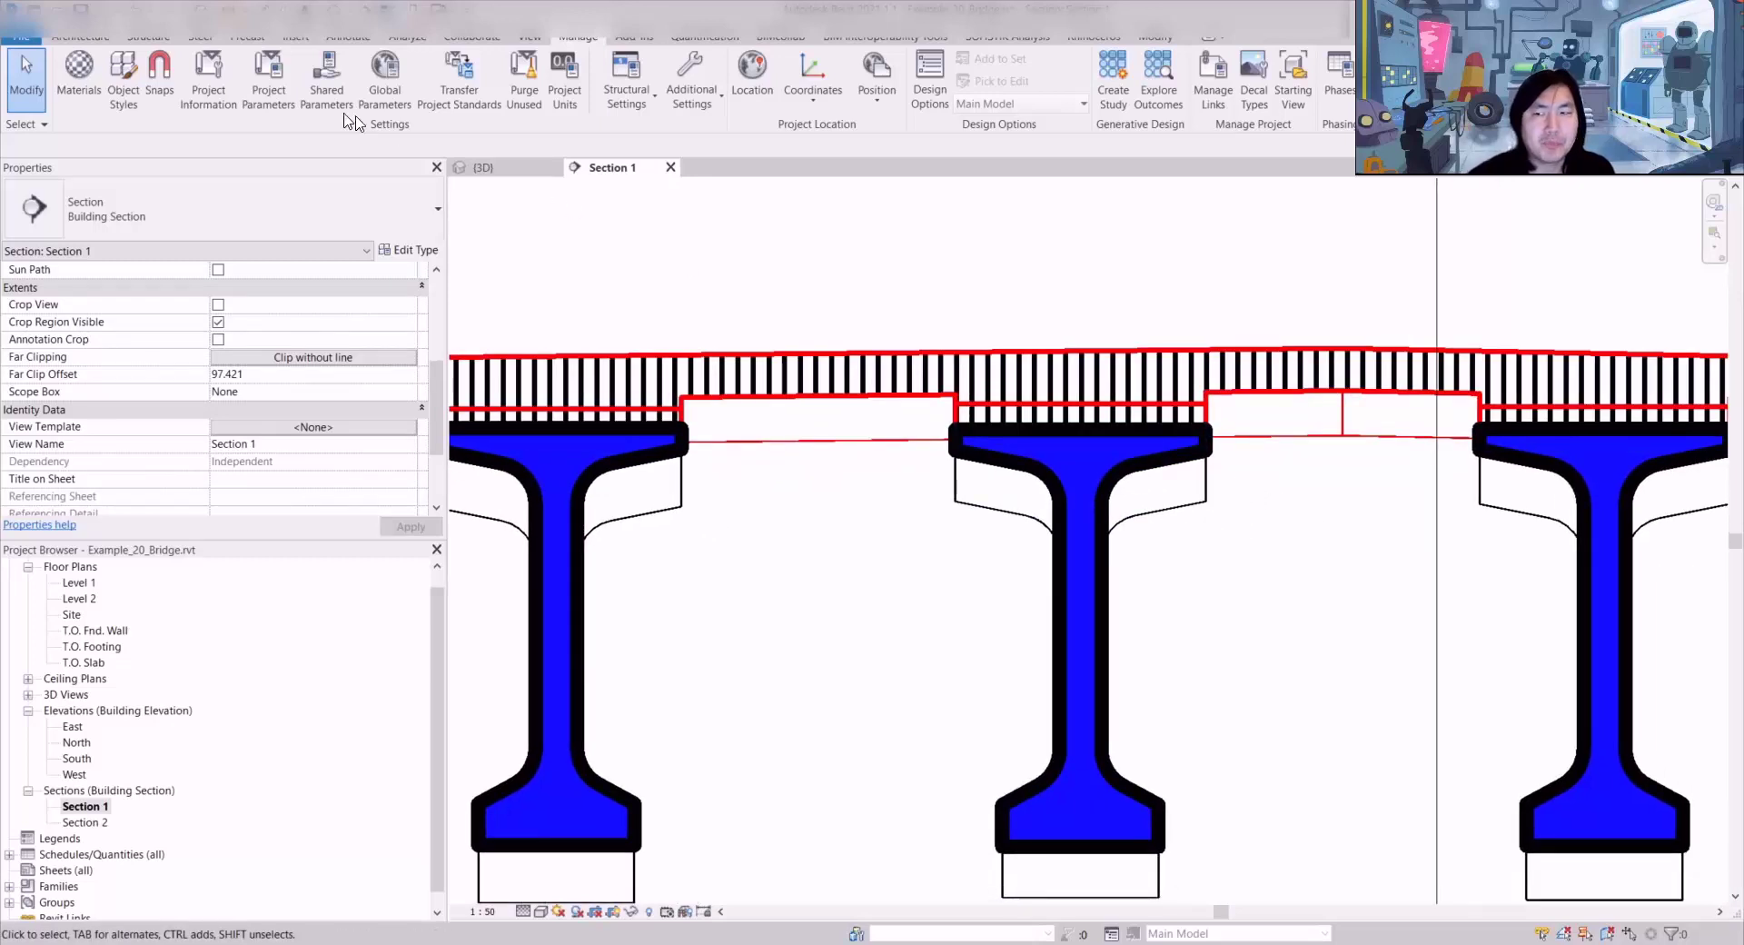
{"action": "left_click", "coordinate": [124, 74]}
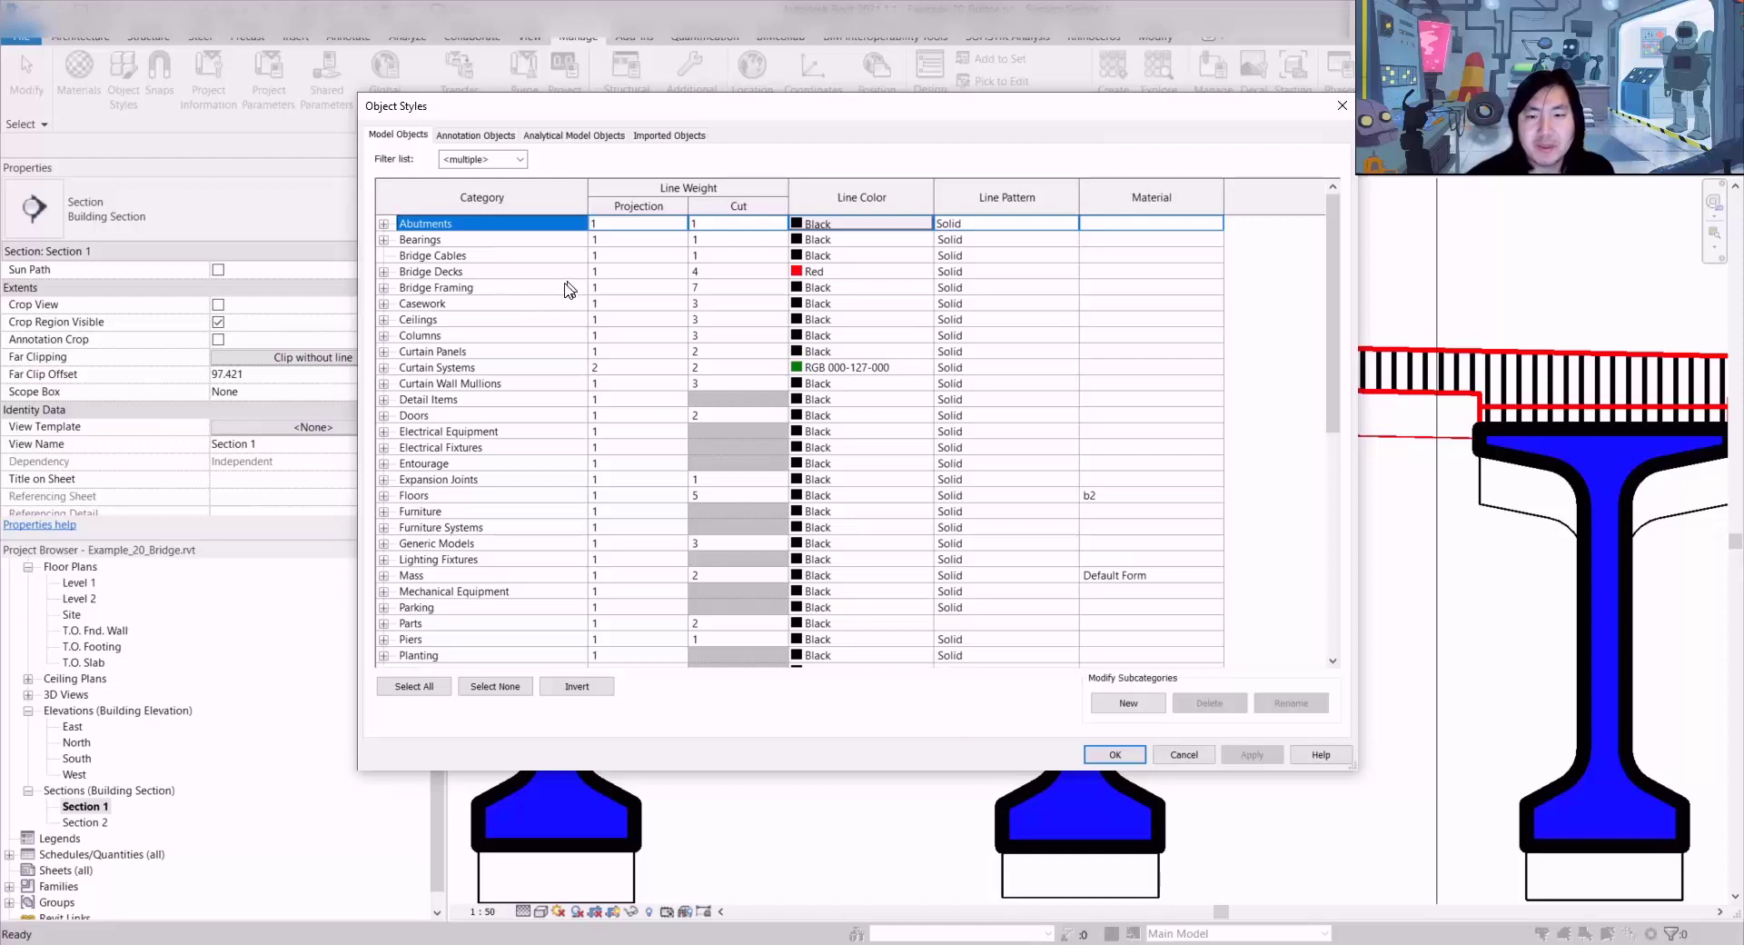
{"action": "left_click", "coordinate": [679, 284]}
{"action": "left_click", "coordinate": [738, 286]}
{"action": "type", "text": "3"}
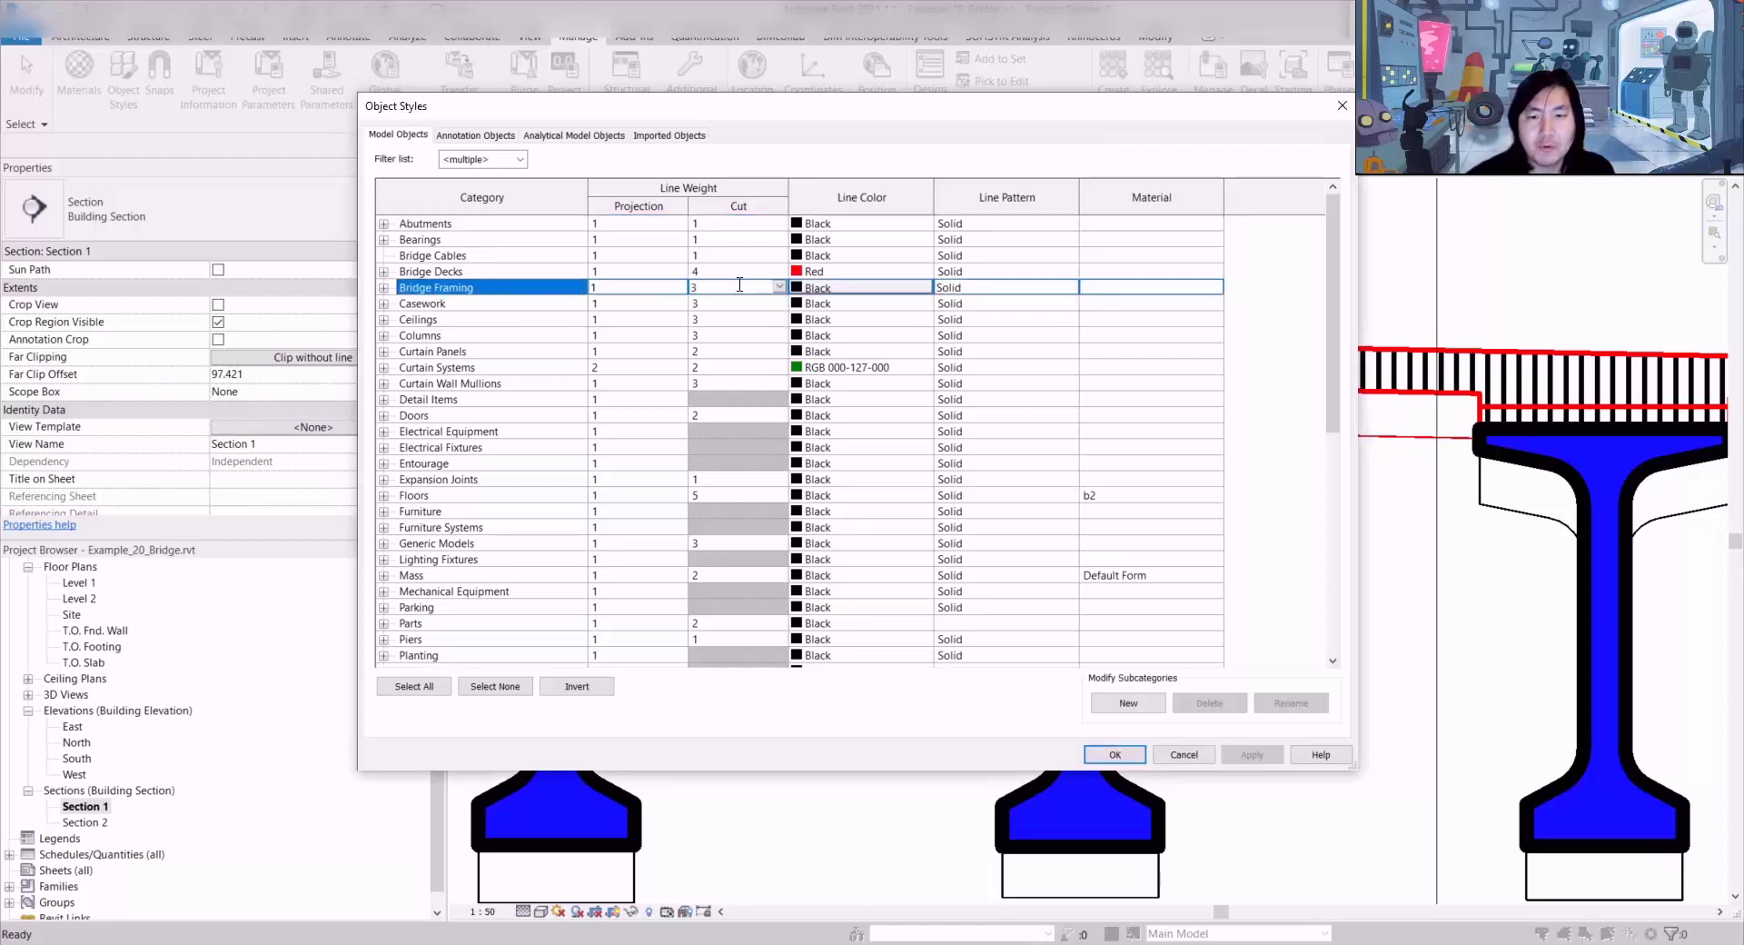
{"action": "left_click", "coordinate": [1143, 300]}
{"action": "left_click", "coordinate": [1265, 754]}
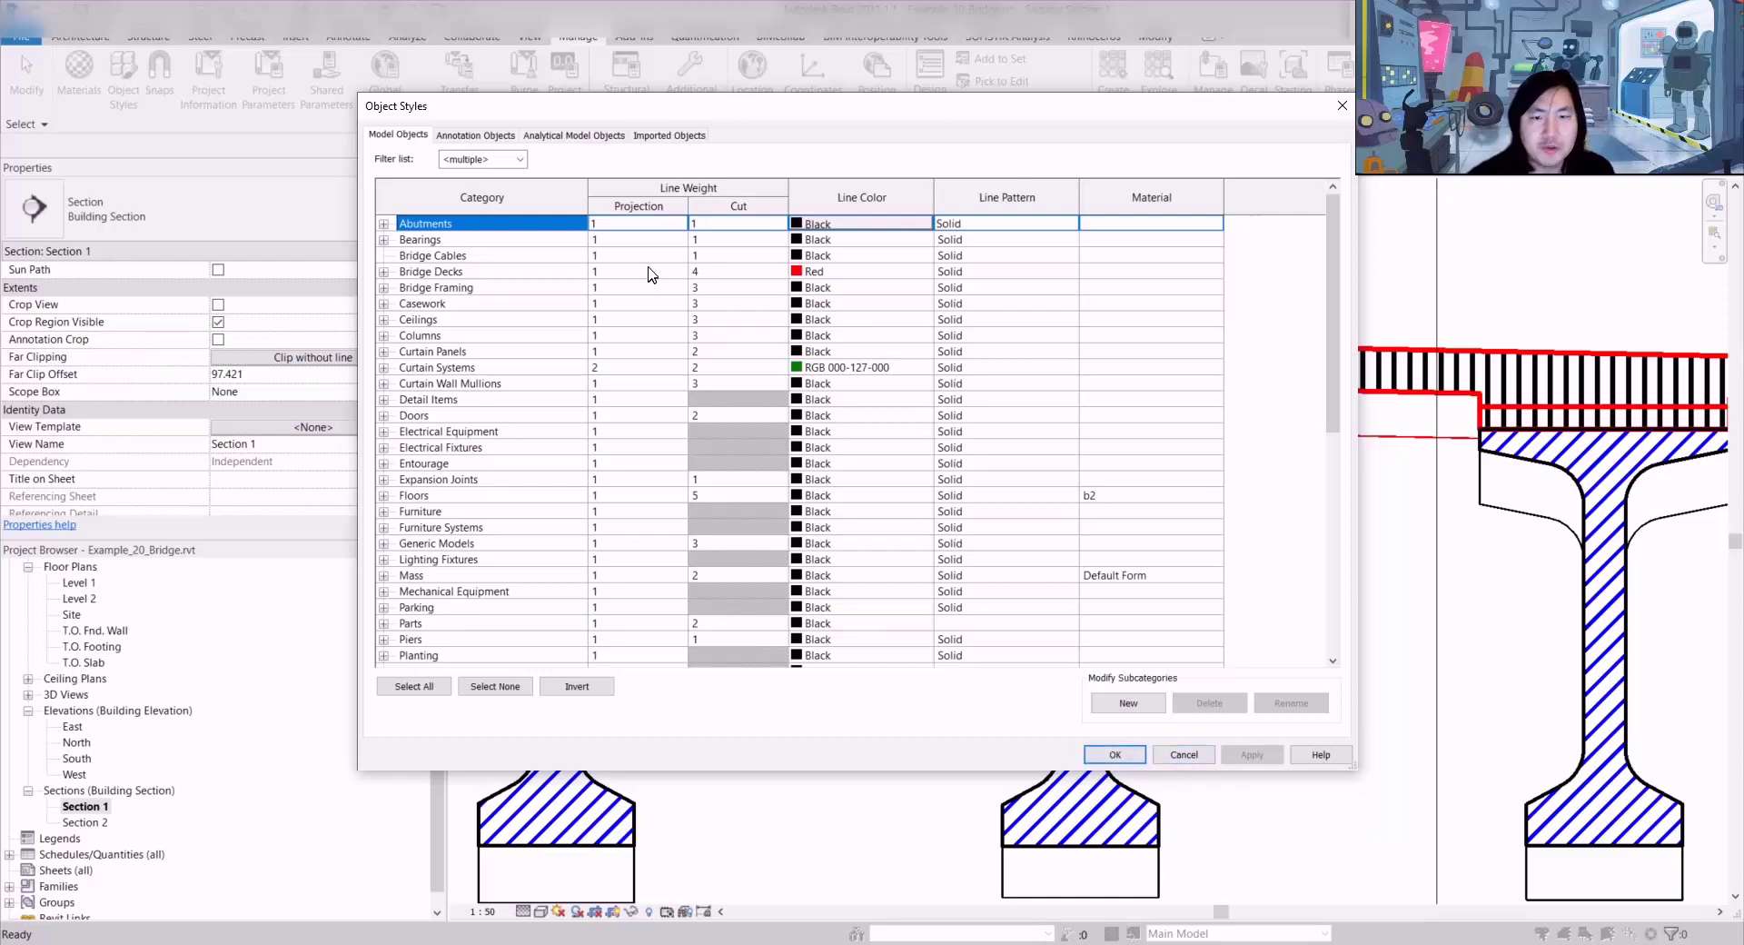
Step: Set the Bridge Decks cut line weight to 6 and apply the change
{"action": "left_click", "coordinate": [723, 272]}
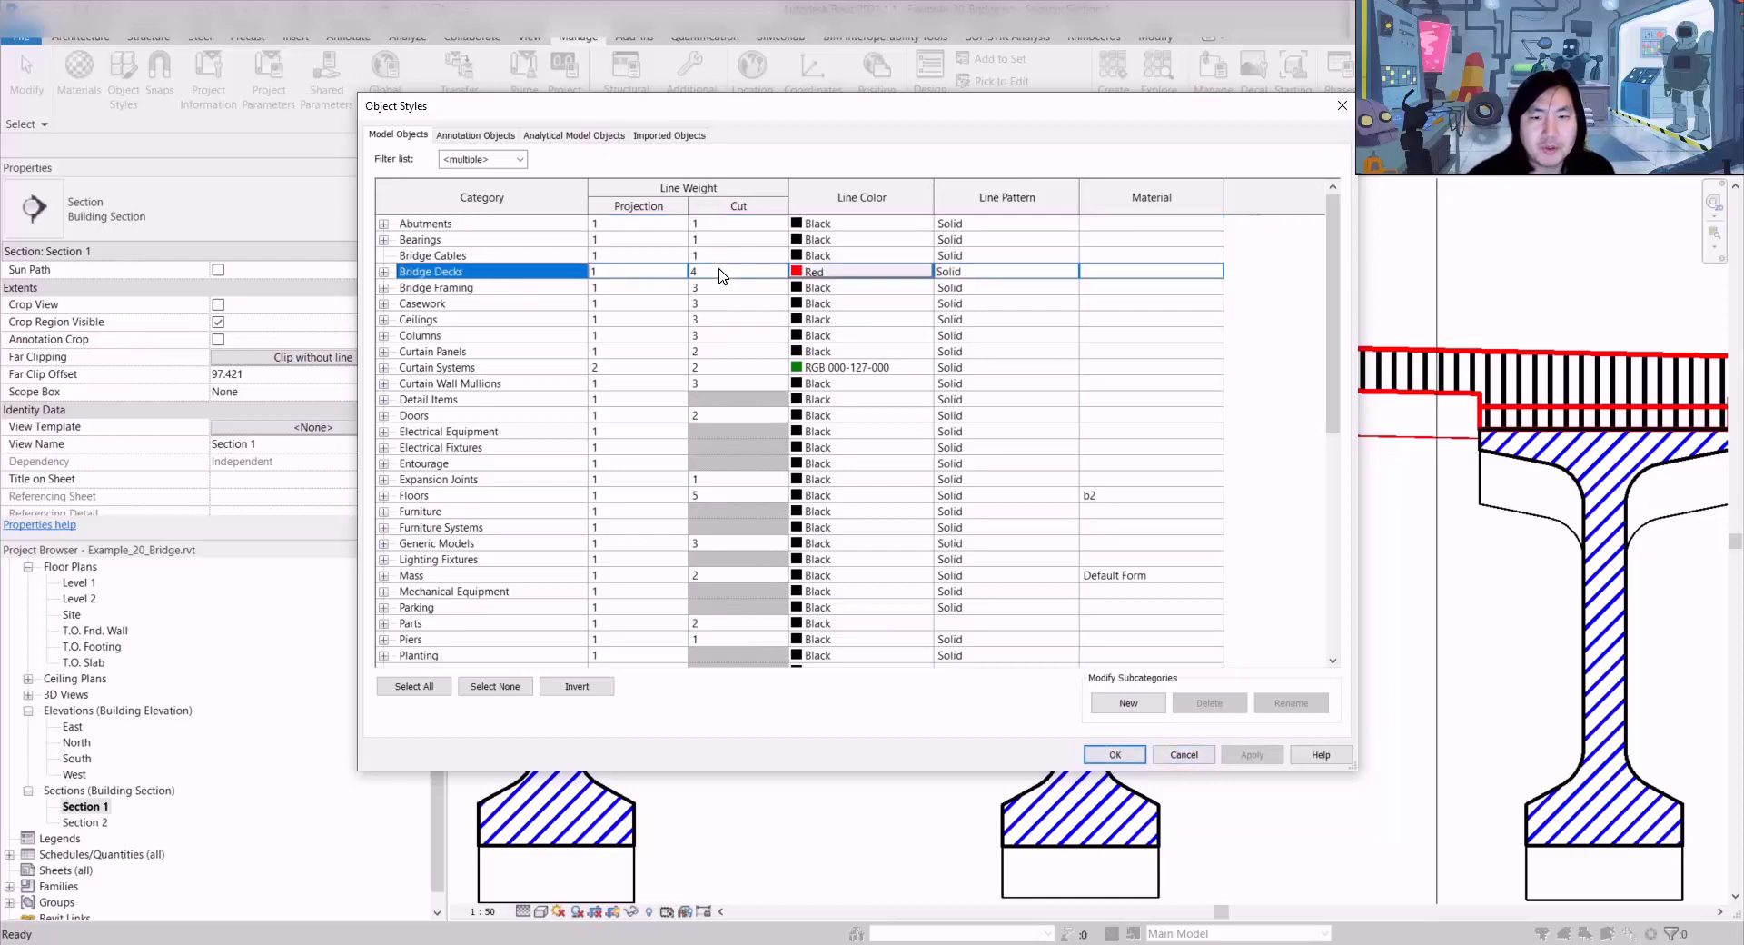
{"action": "left_click", "coordinate": [716, 272]}
{"action": "type", "text": "6"}
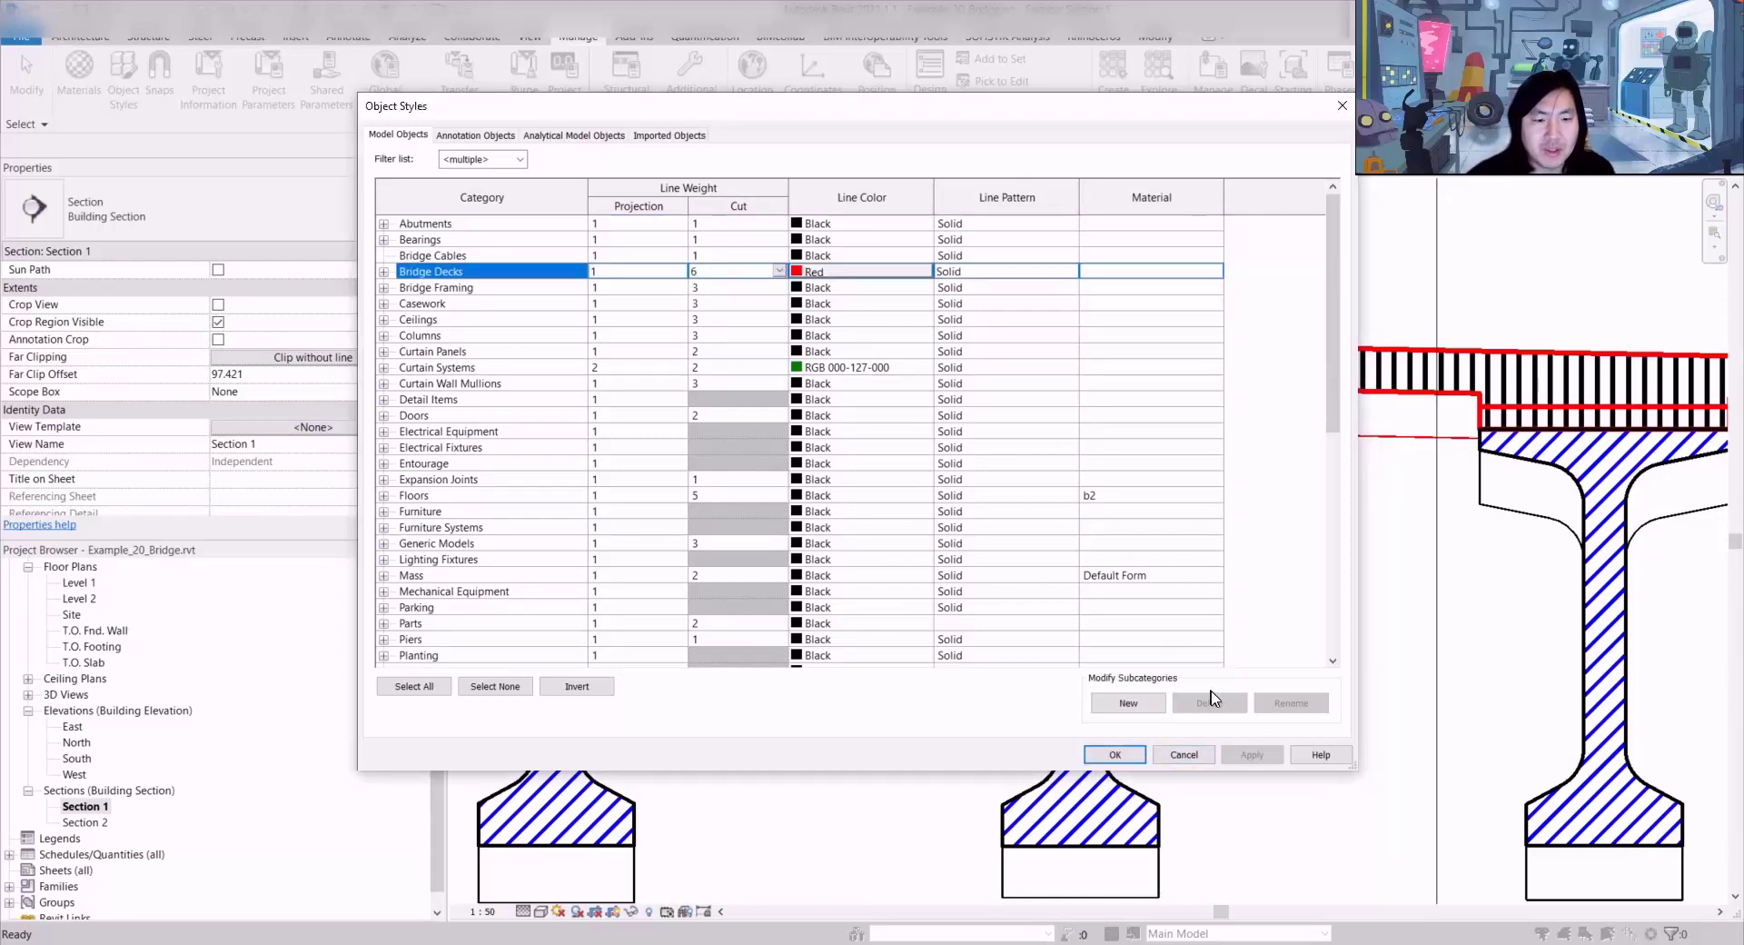
{"action": "left_click", "coordinate": [1252, 754]}
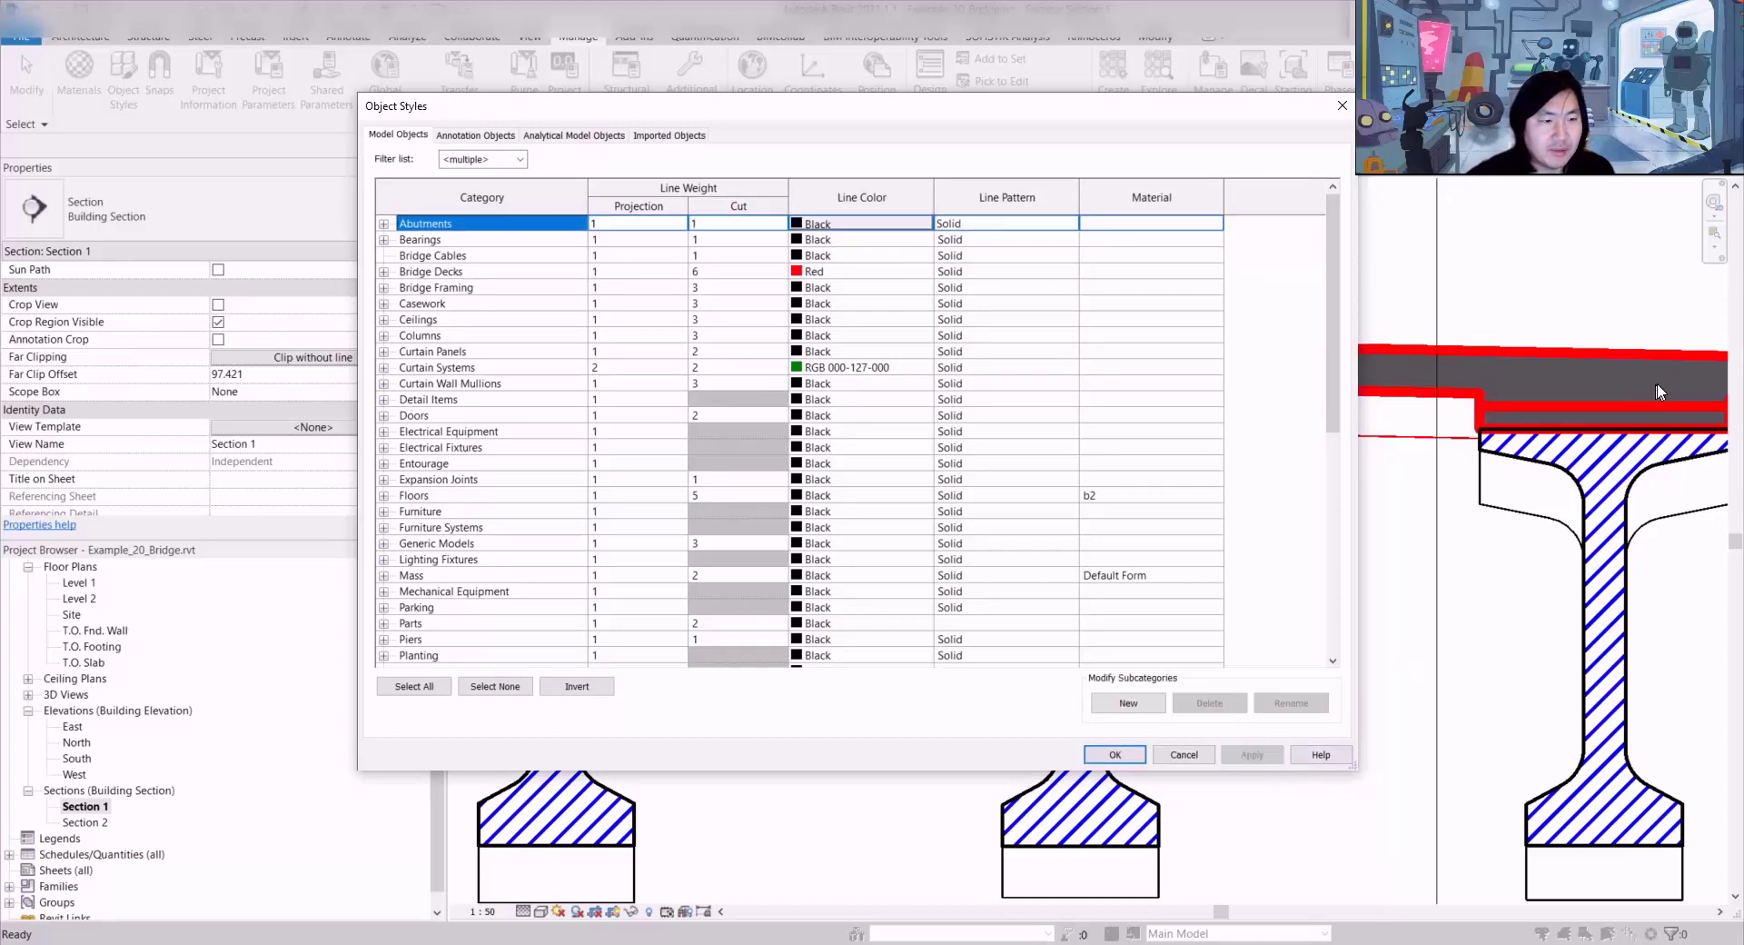
Step: Set the Bridge Decks cut line weight to 3, then apply and accept the object styles
{"action": "left_click", "coordinate": [736, 274]}
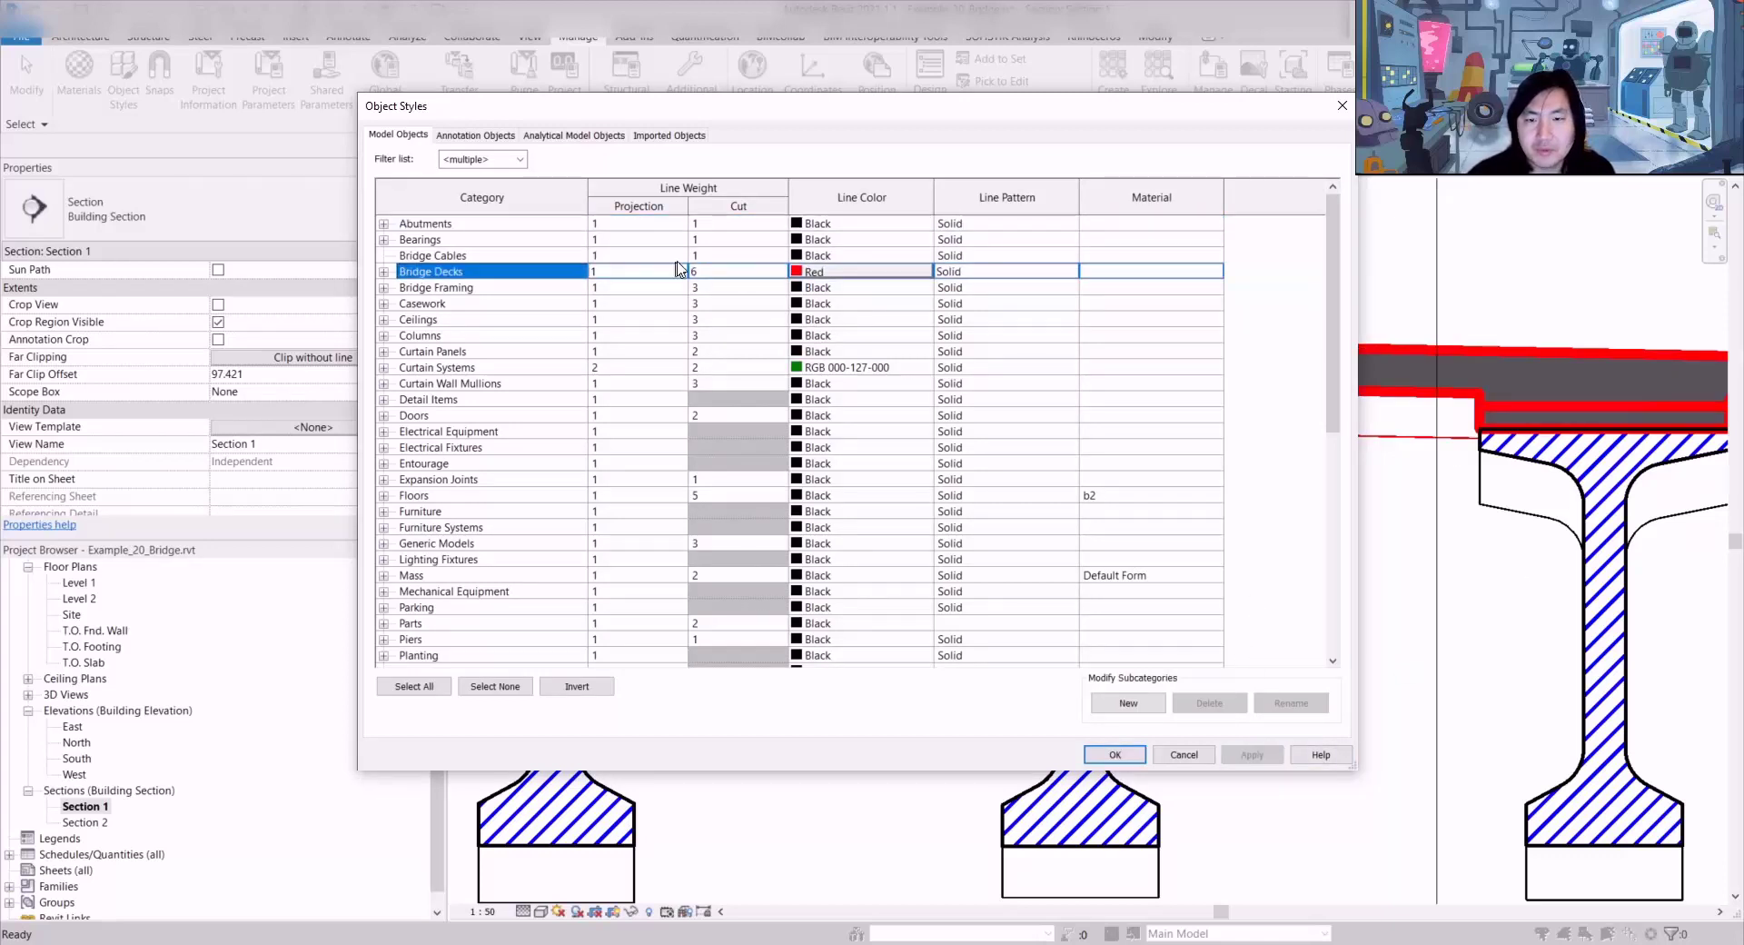
{"action": "left_click", "coordinate": [1253, 281]}
{"action": "left_click", "coordinate": [1252, 754]}
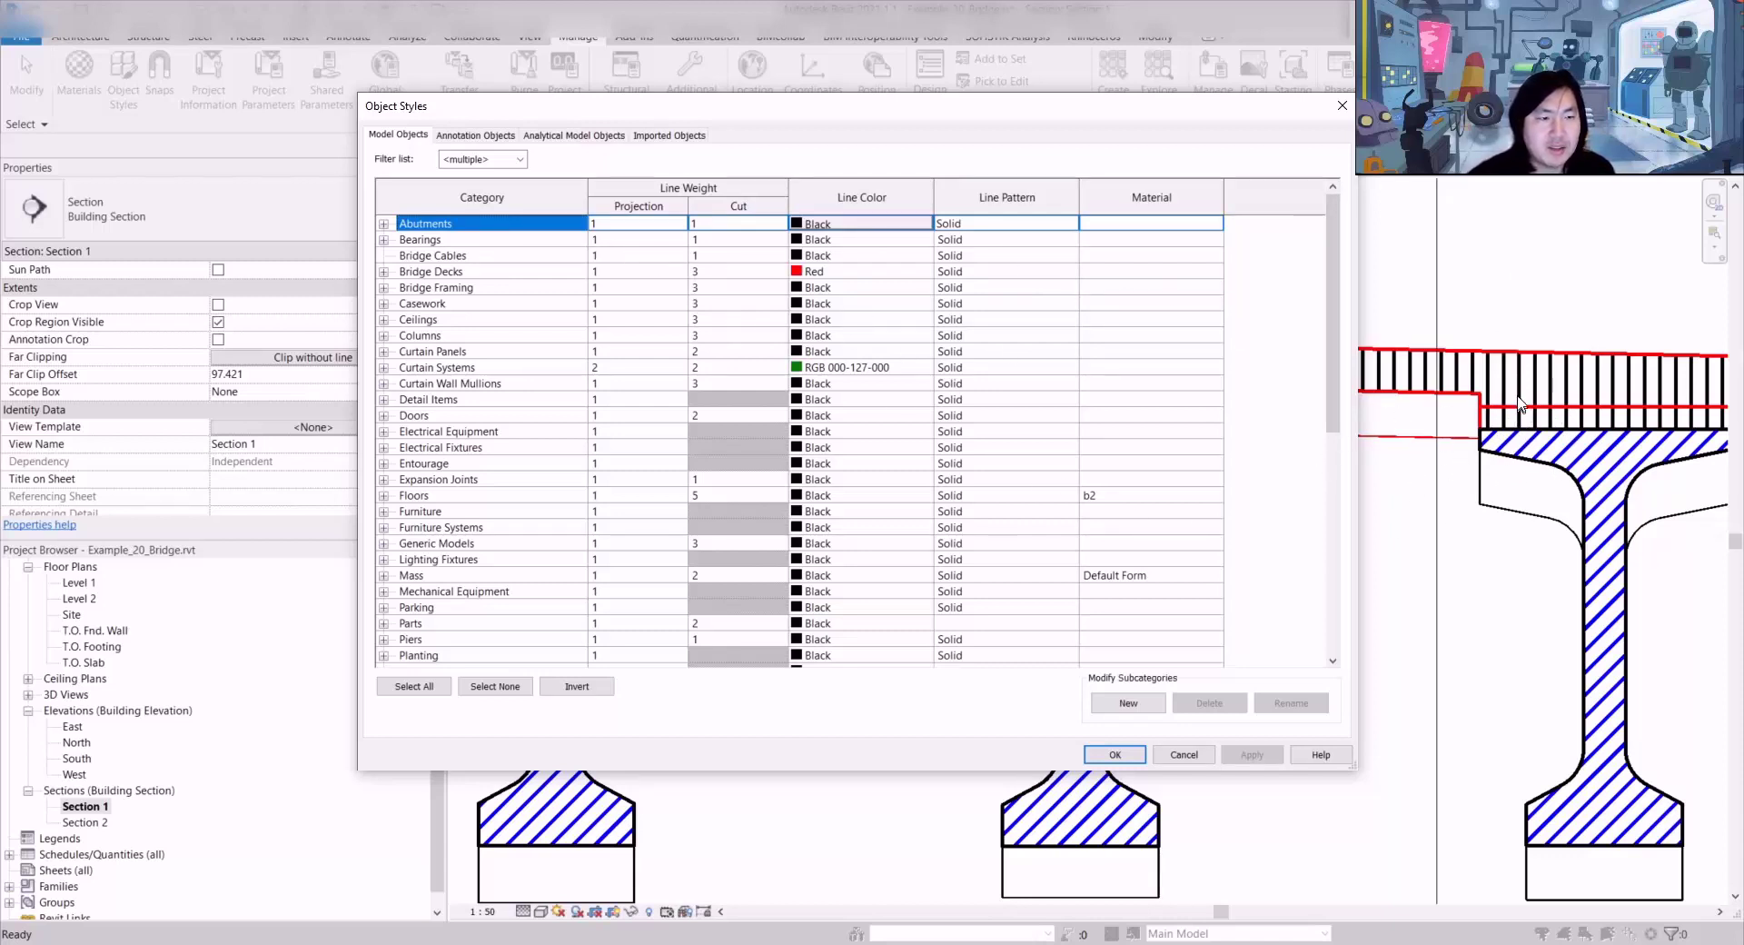
{"action": "left_click", "coordinate": [1136, 755]}
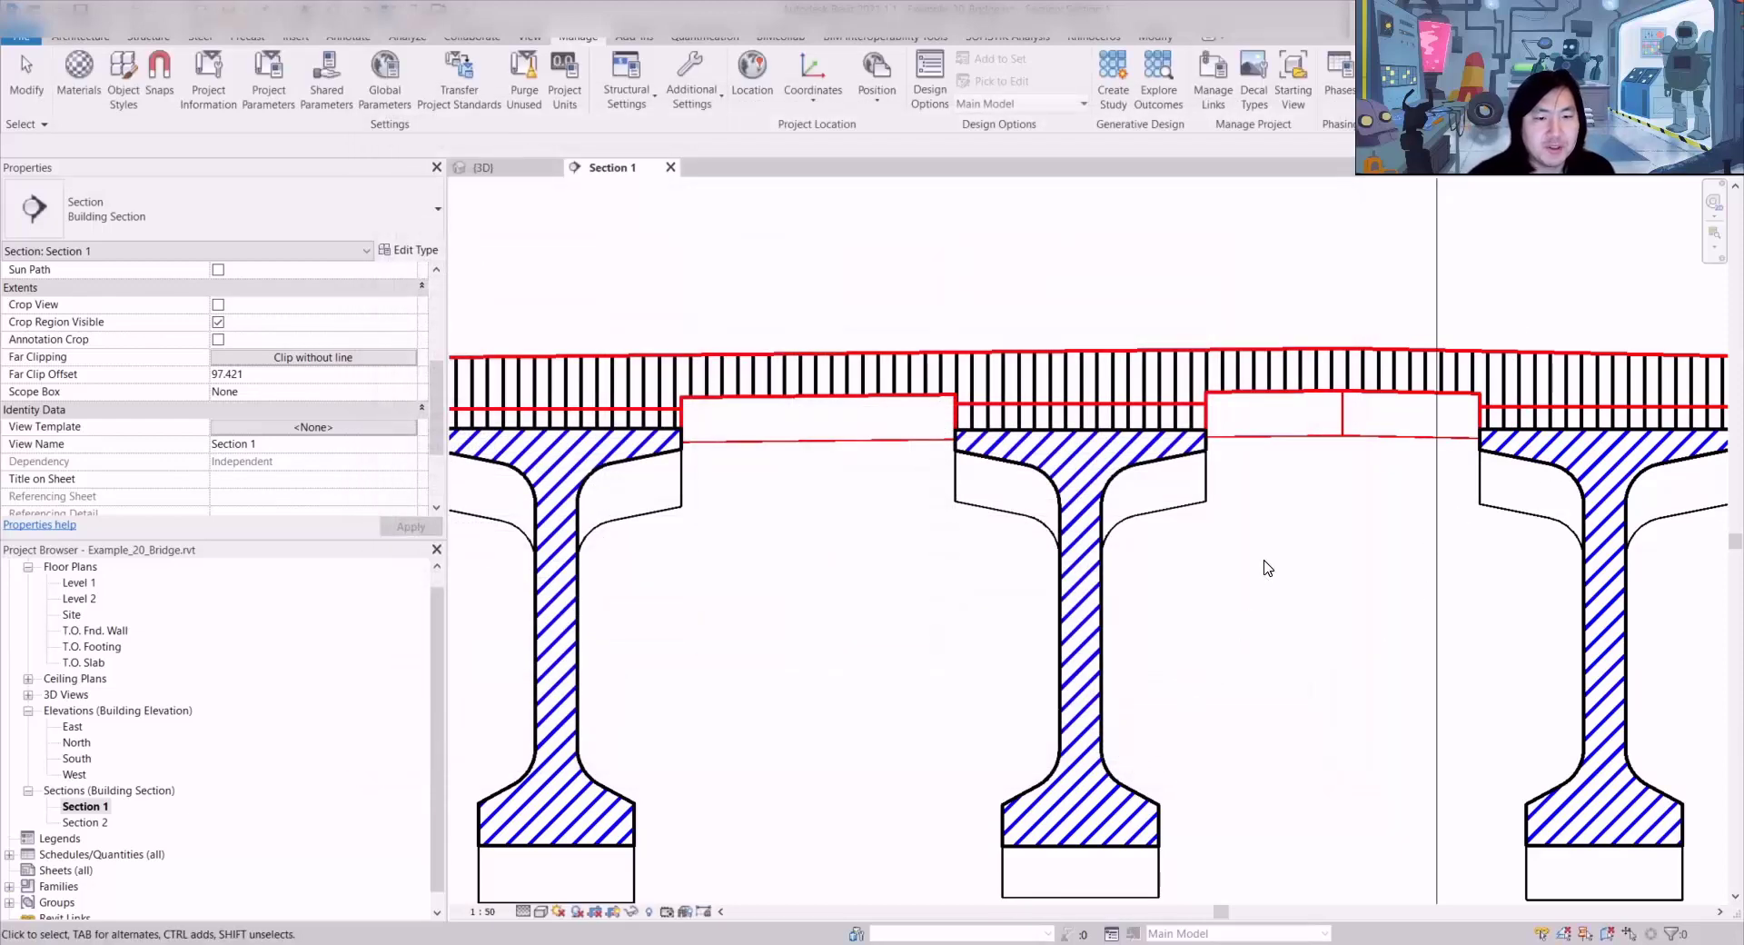
Step: Examine the bridge's cut outlines and hatches in Section 1 and the cut deck and girder ends in the 3D view
{"action": "scroll", "coordinate": [1272, 565], "scroll_direction": "down", "scroll_amount": 3}
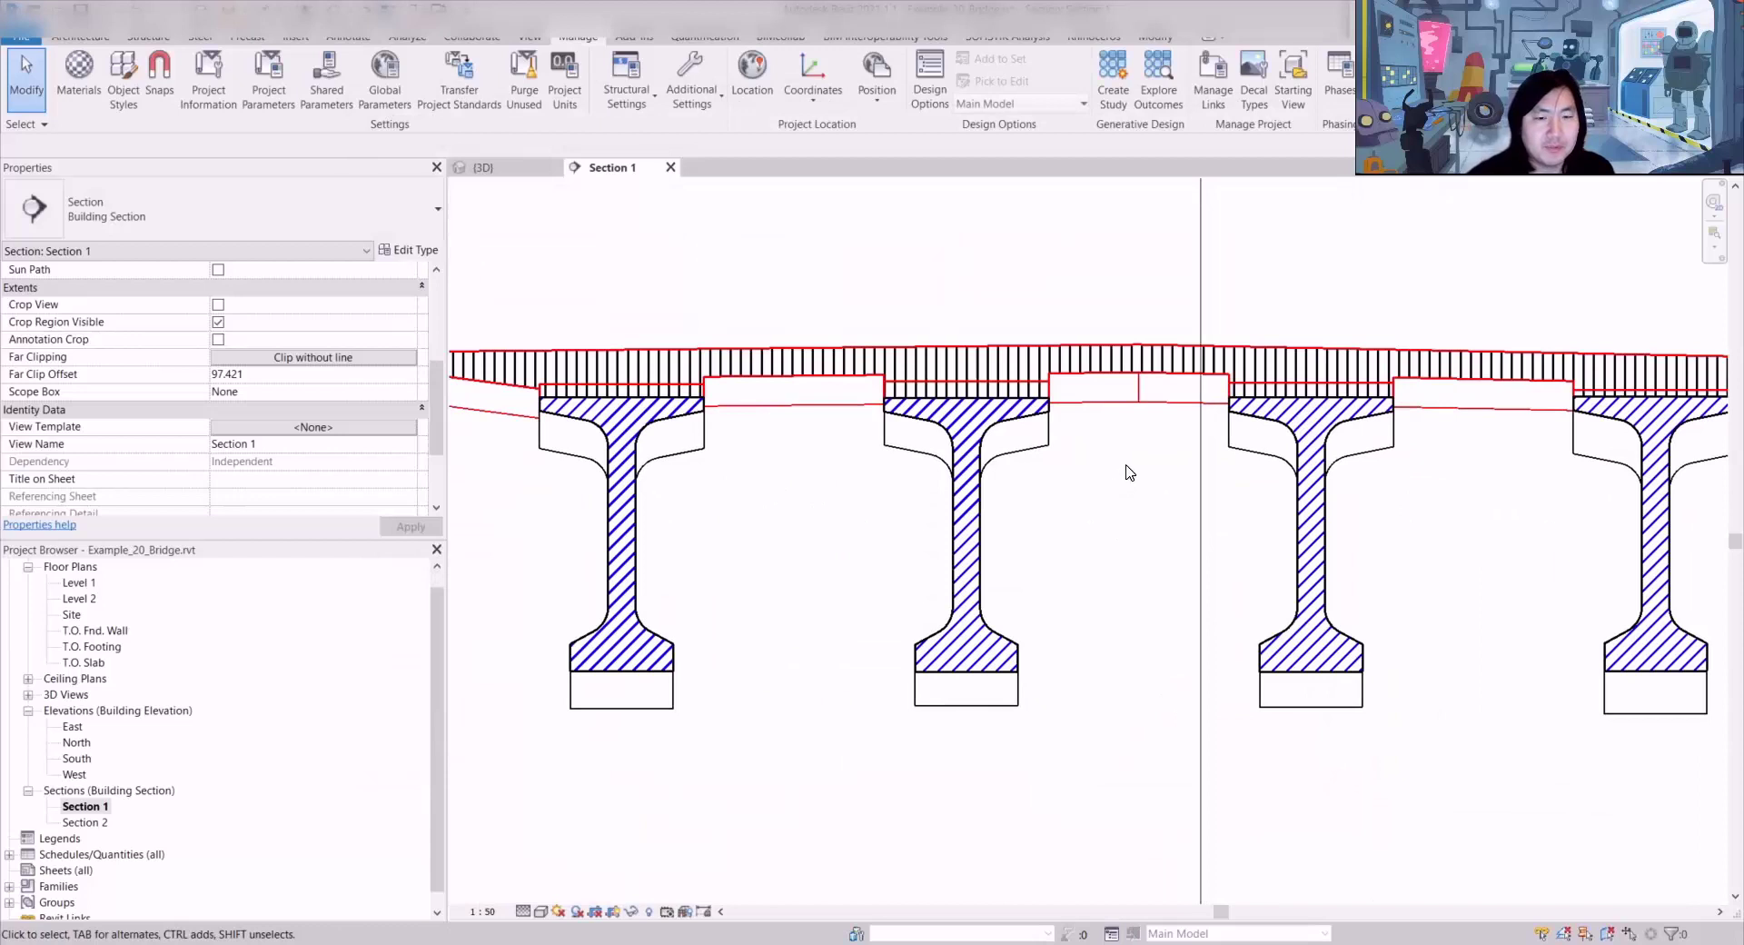
{"action": "scroll", "coordinate": [1090, 463], "scroll_direction": "down", "scroll_amount": 3}
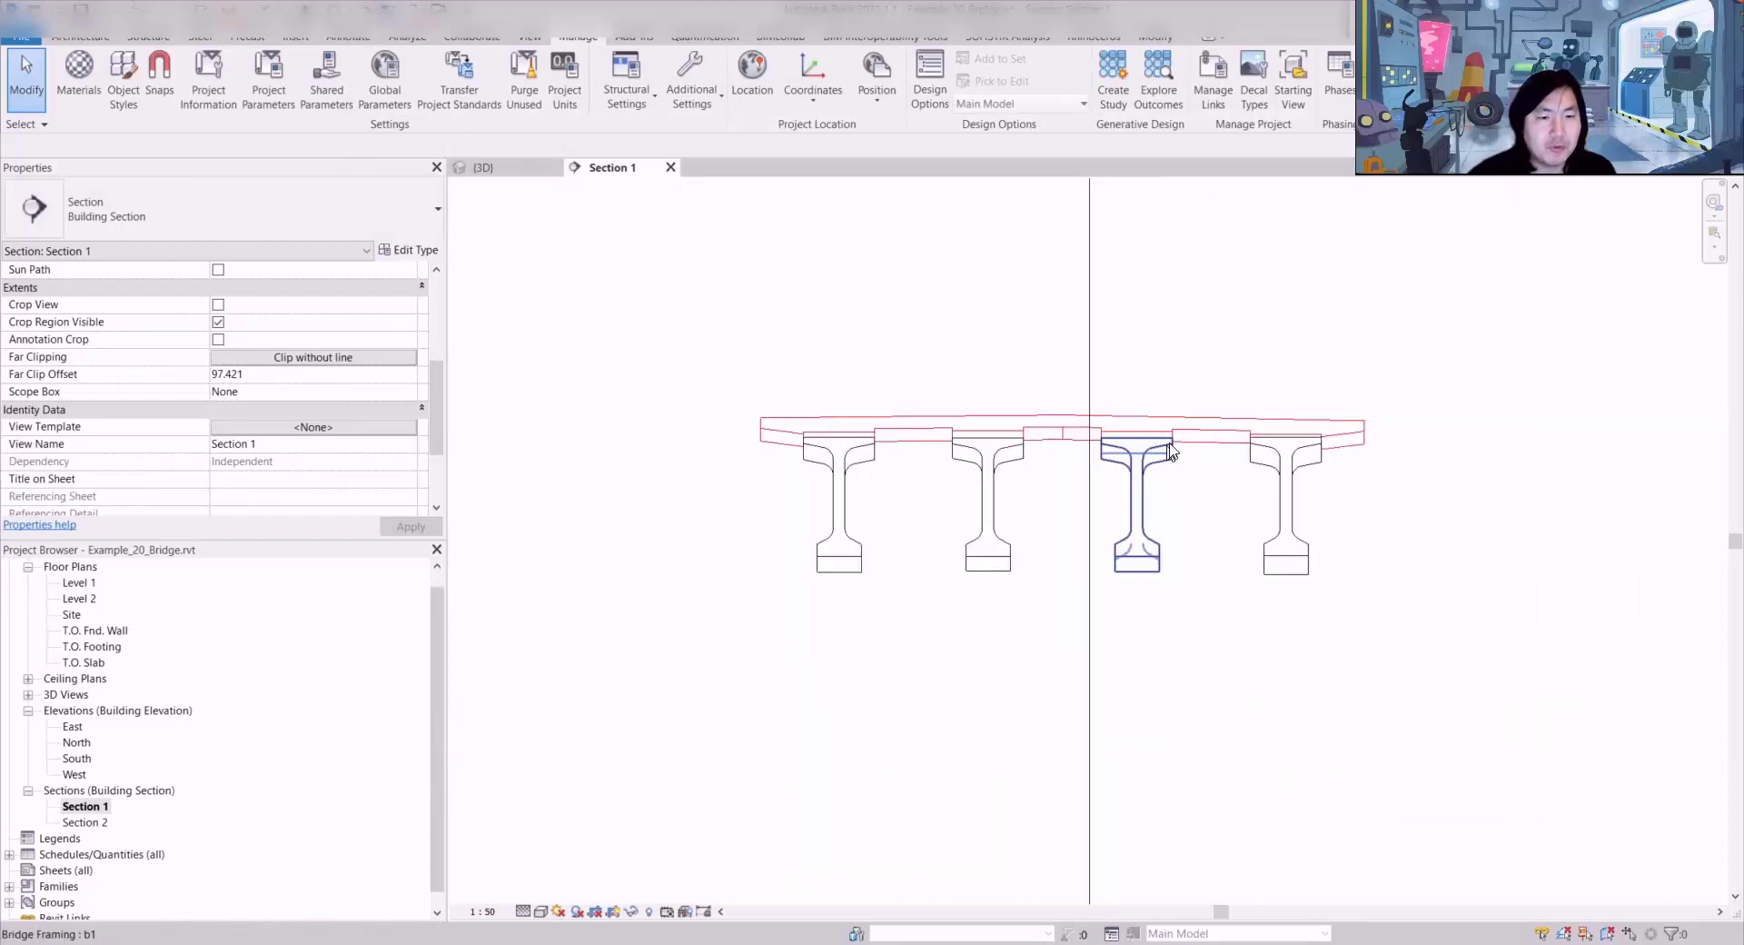
{"action": "scroll", "coordinate": [1171, 451], "scroll_direction": "up", "scroll_amount": 3}
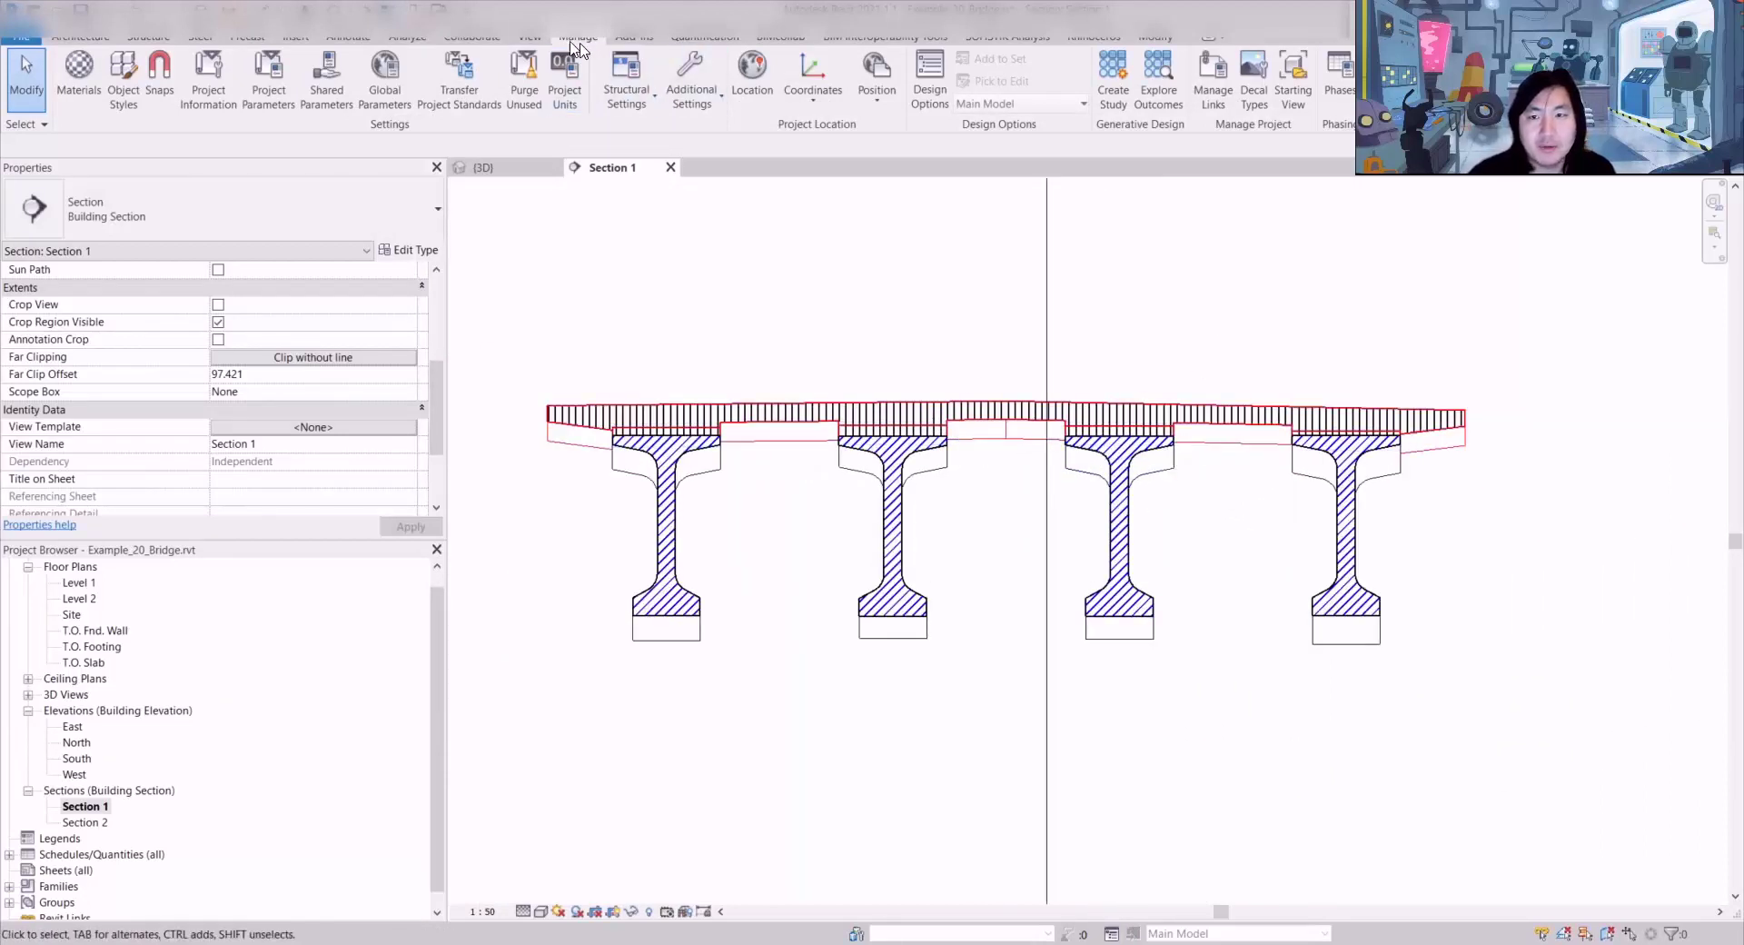
{"action": "left_click", "coordinate": [530, 36]}
{"action": "left_click", "coordinate": [483, 168]}
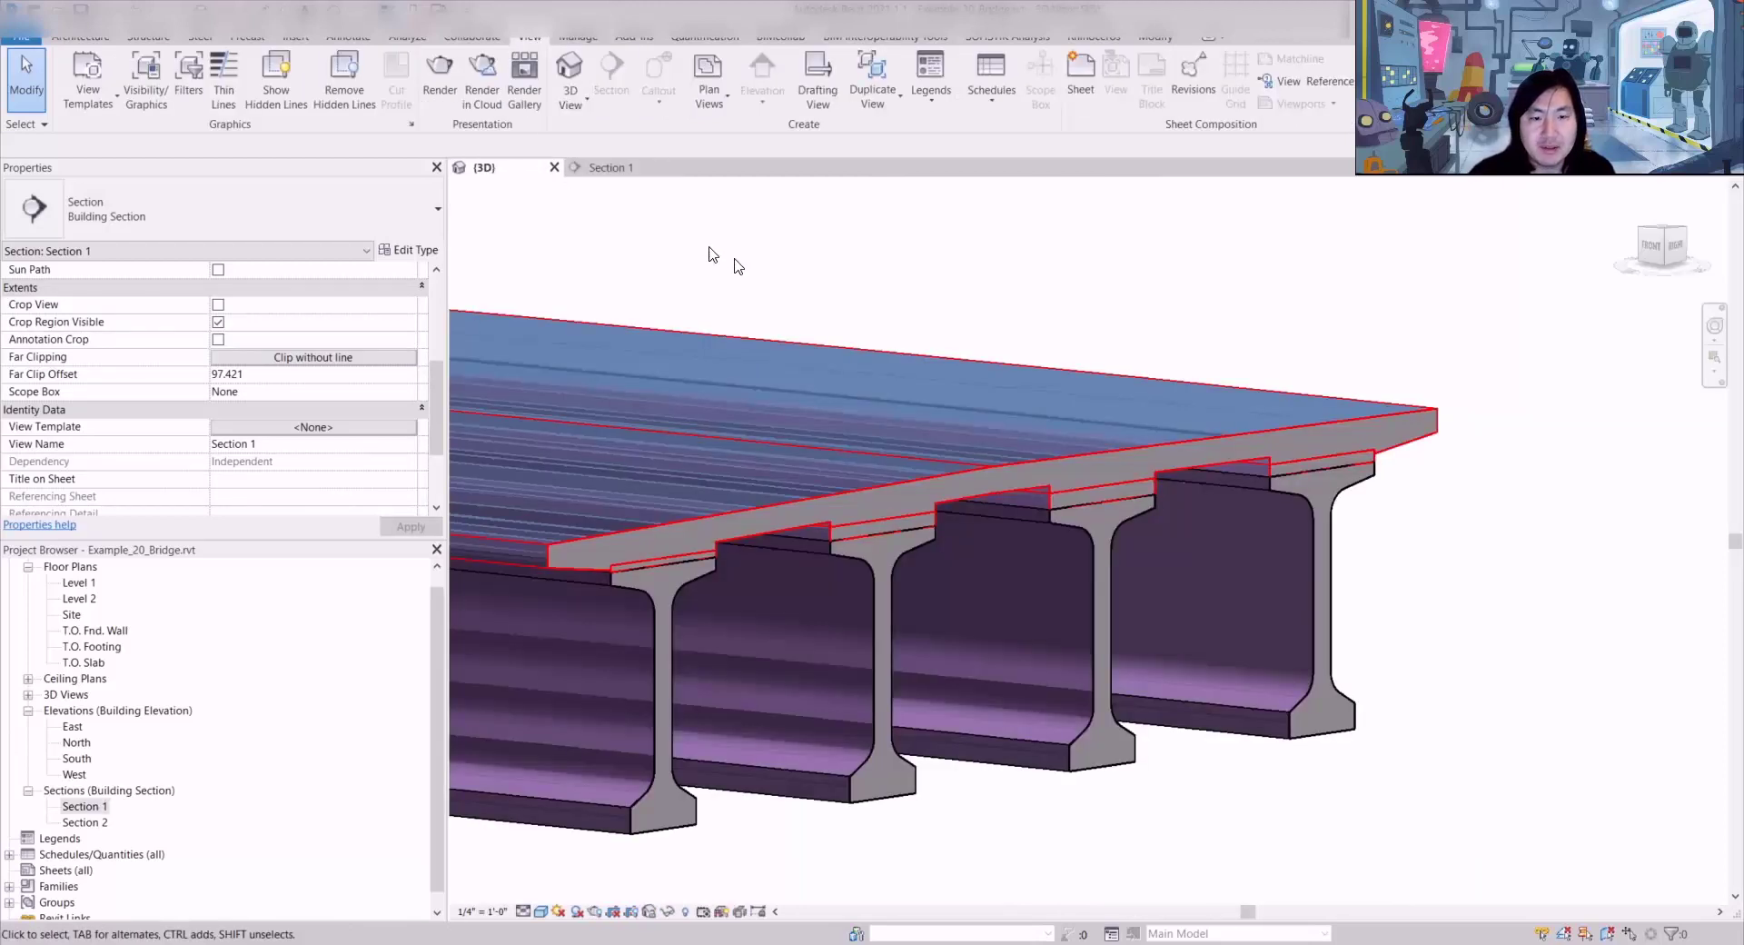
{"action": "scroll", "coordinate": [918, 338], "scroll_direction": "down", "scroll_amount": 3}
{"action": "scroll", "coordinate": [1034, 467], "scroll_direction": "up", "scroll_amount": 8}
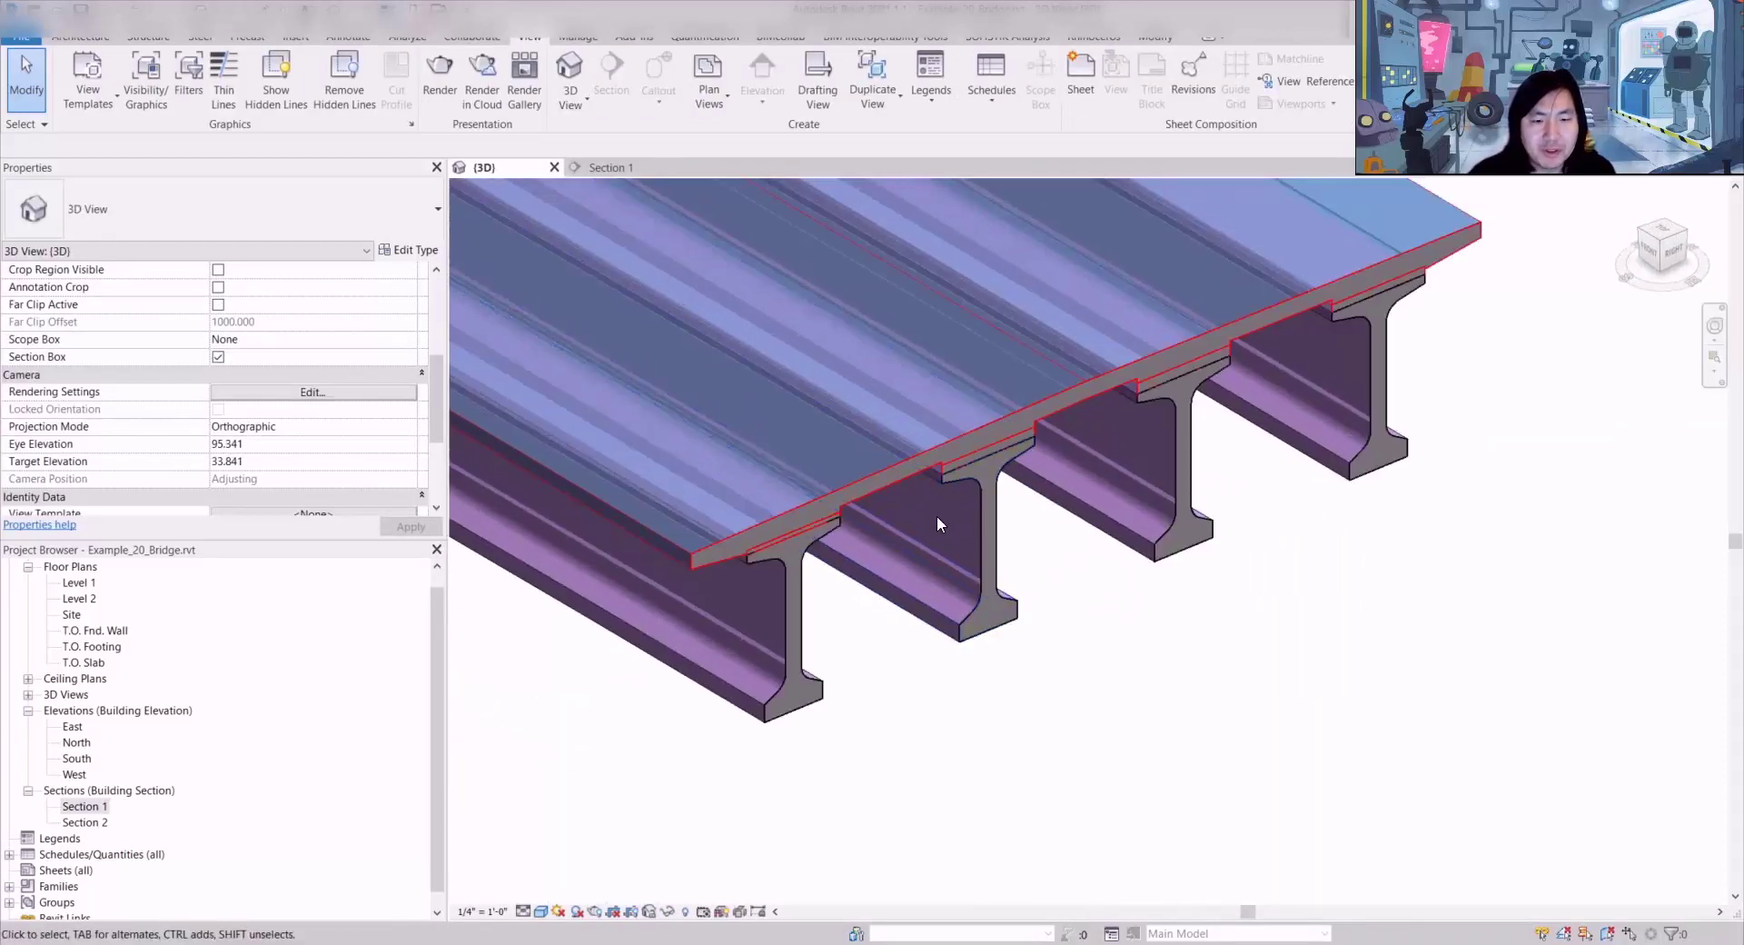
{"action": "scroll", "coordinate": [936, 509], "scroll_direction": "up", "scroll_amount": 4}
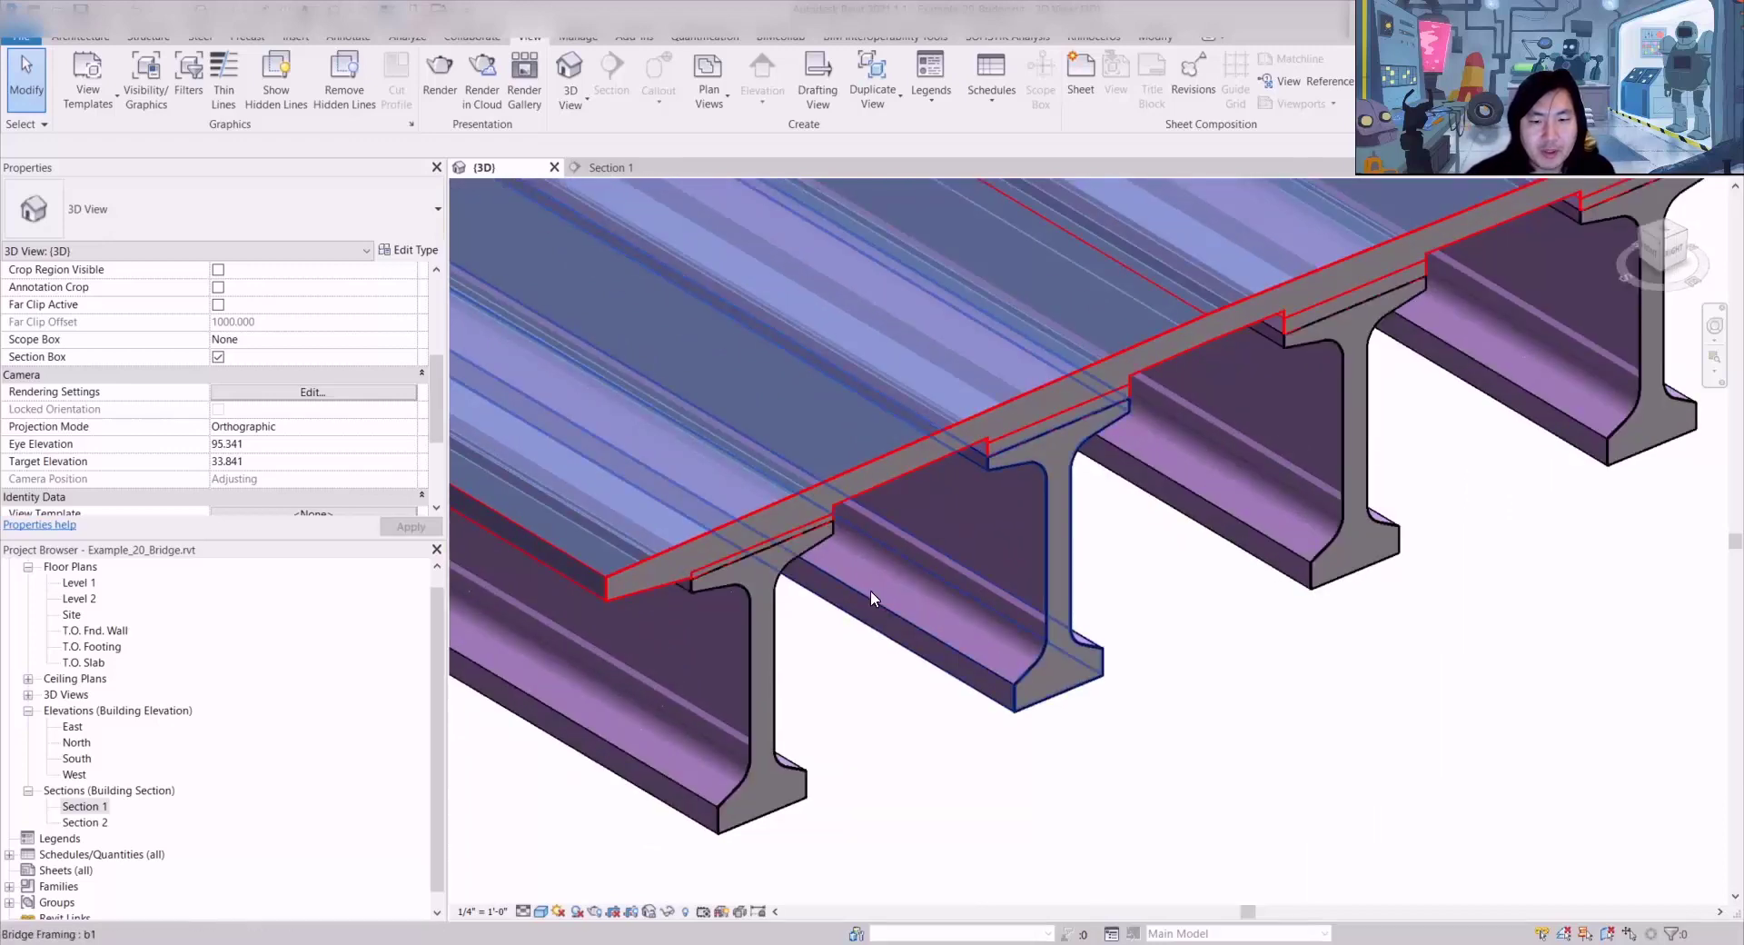
{"action": "middle_click_drag", "start_coordinate": [870, 590], "coordinate": [842, 540], "text": "shift"}
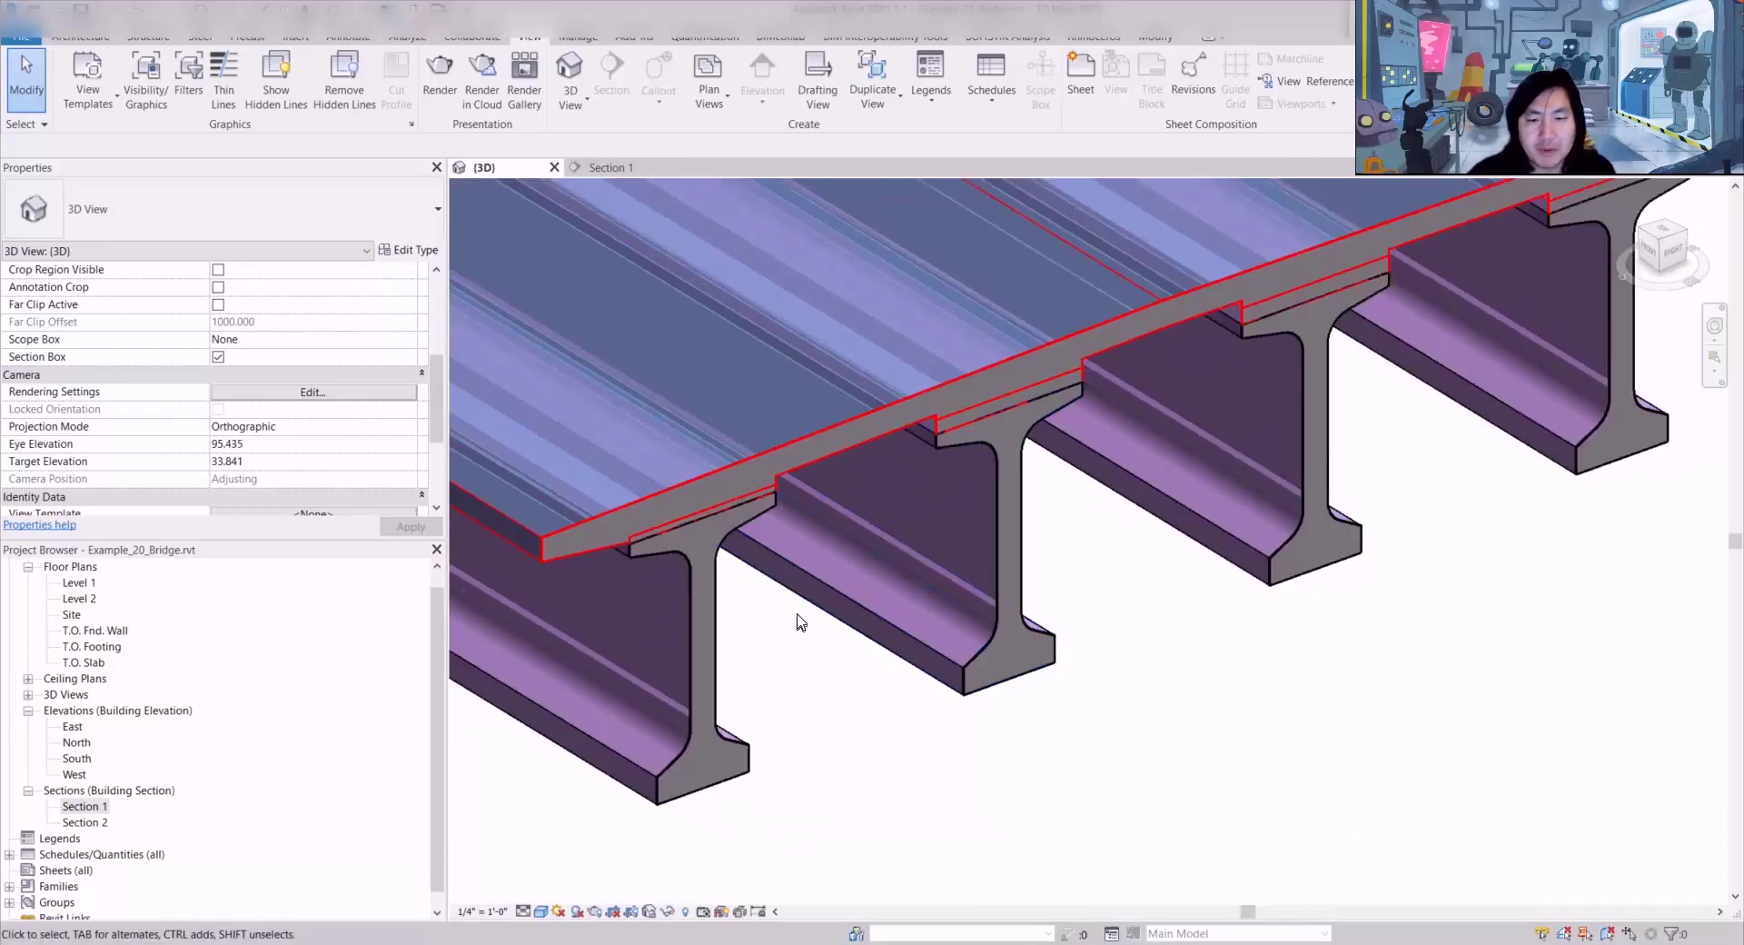
{"action": "left_click", "coordinate": [767, 543]}
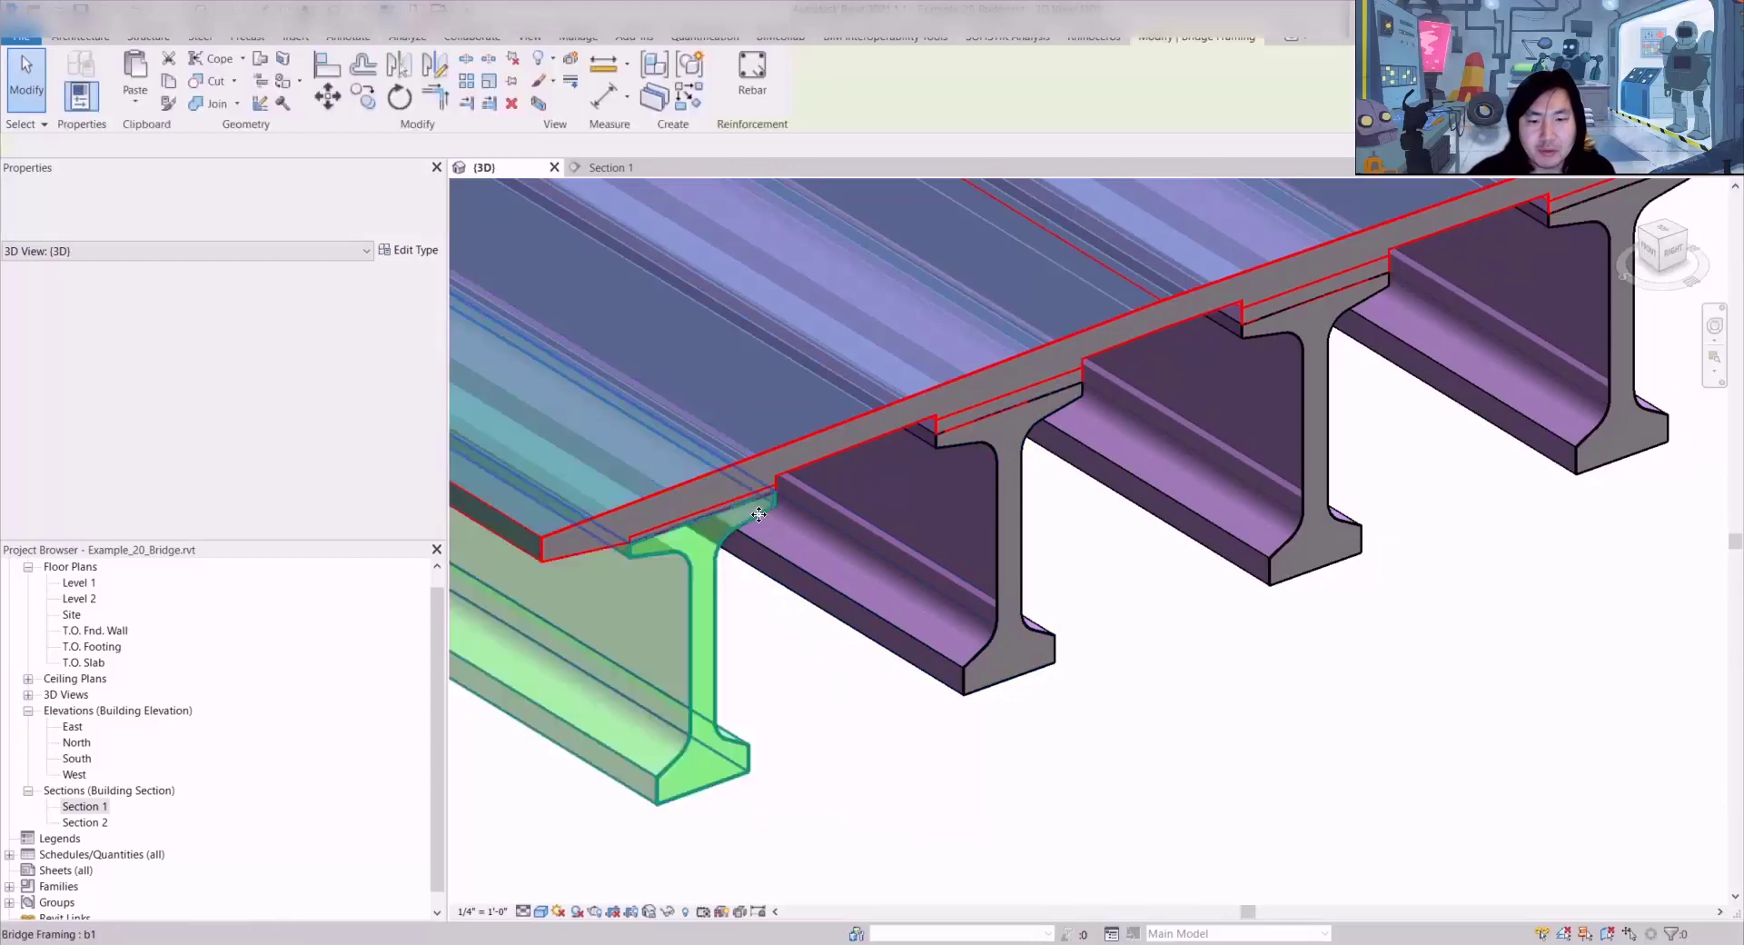
{"action": "key", "text": "Escape"}
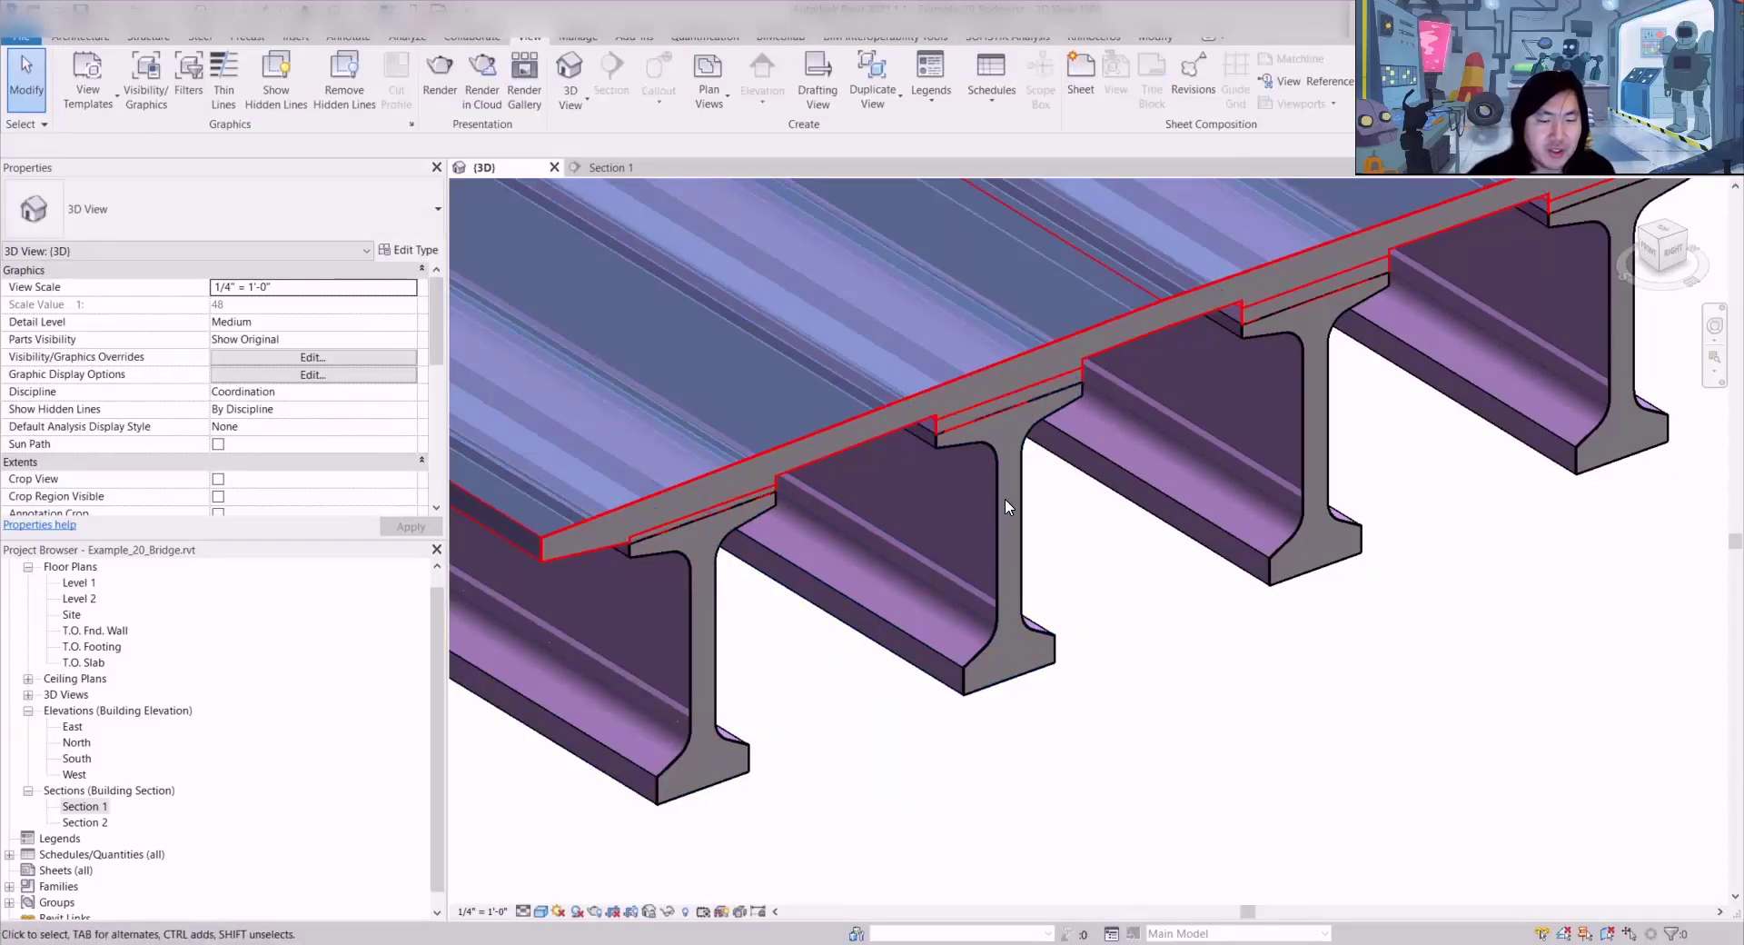
{"action": "scroll", "coordinate": [908, 396], "scroll_direction": "down", "scroll_amount": 3}
{"action": "scroll", "coordinate": [956, 527], "scroll_direction": "up", "scroll_amount": 3}
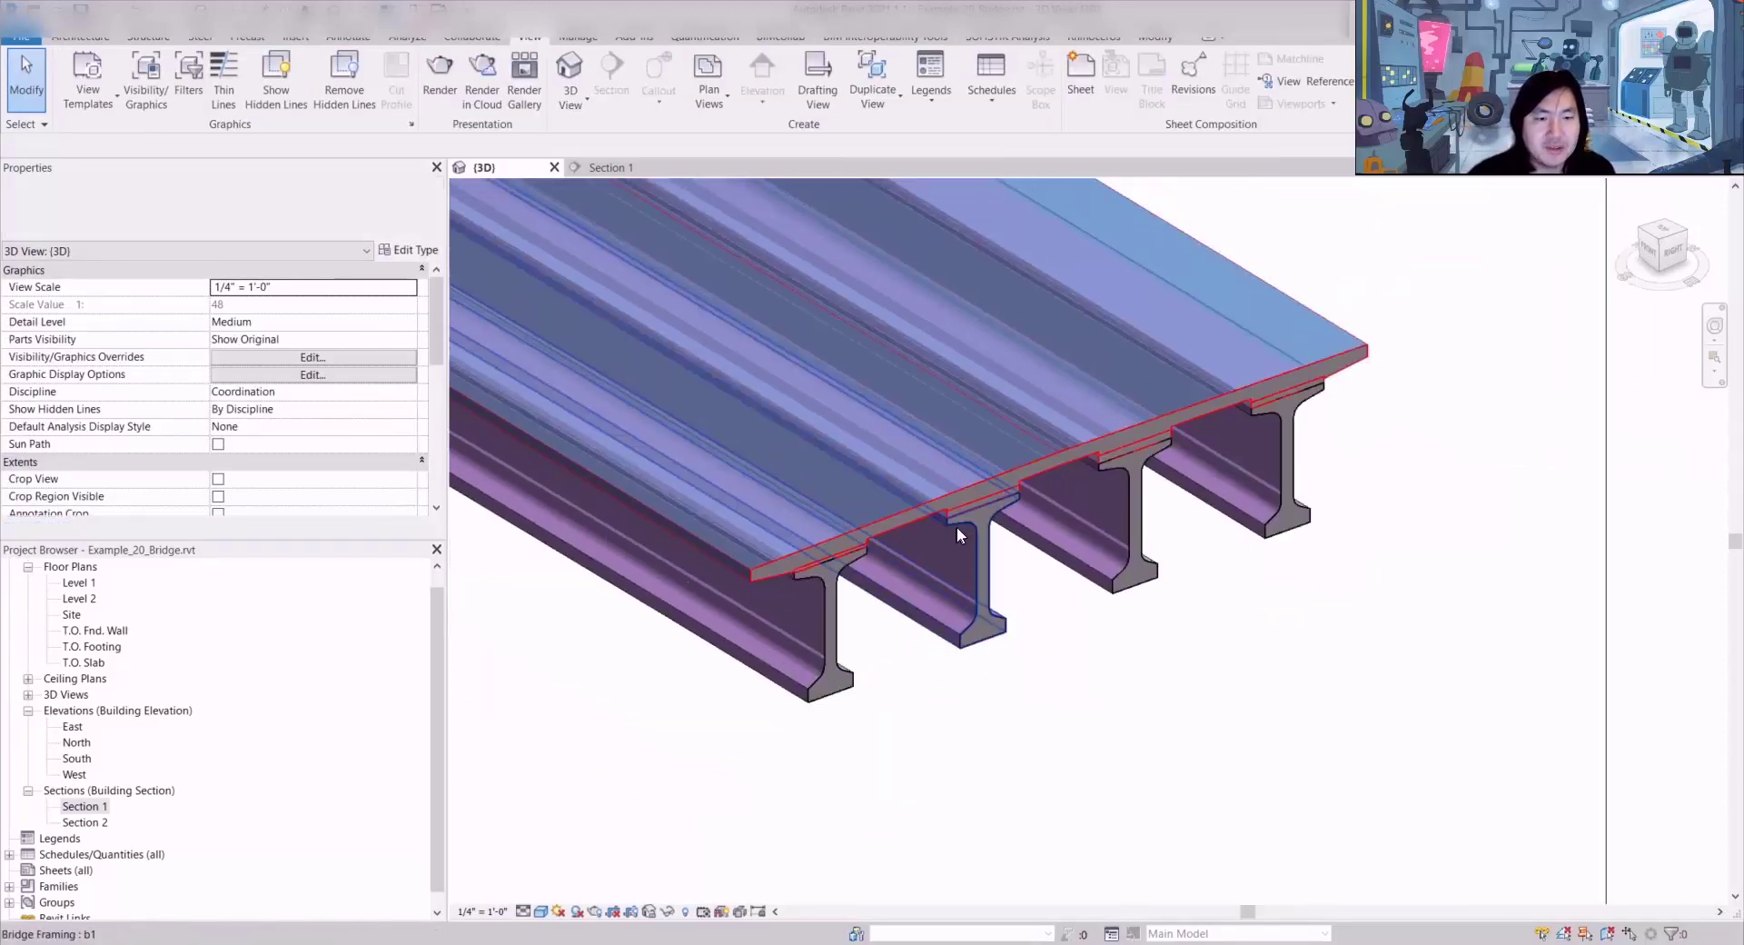
{"action": "scroll", "coordinate": [1051, 545], "scroll_direction": "down", "scroll_amount": 5}
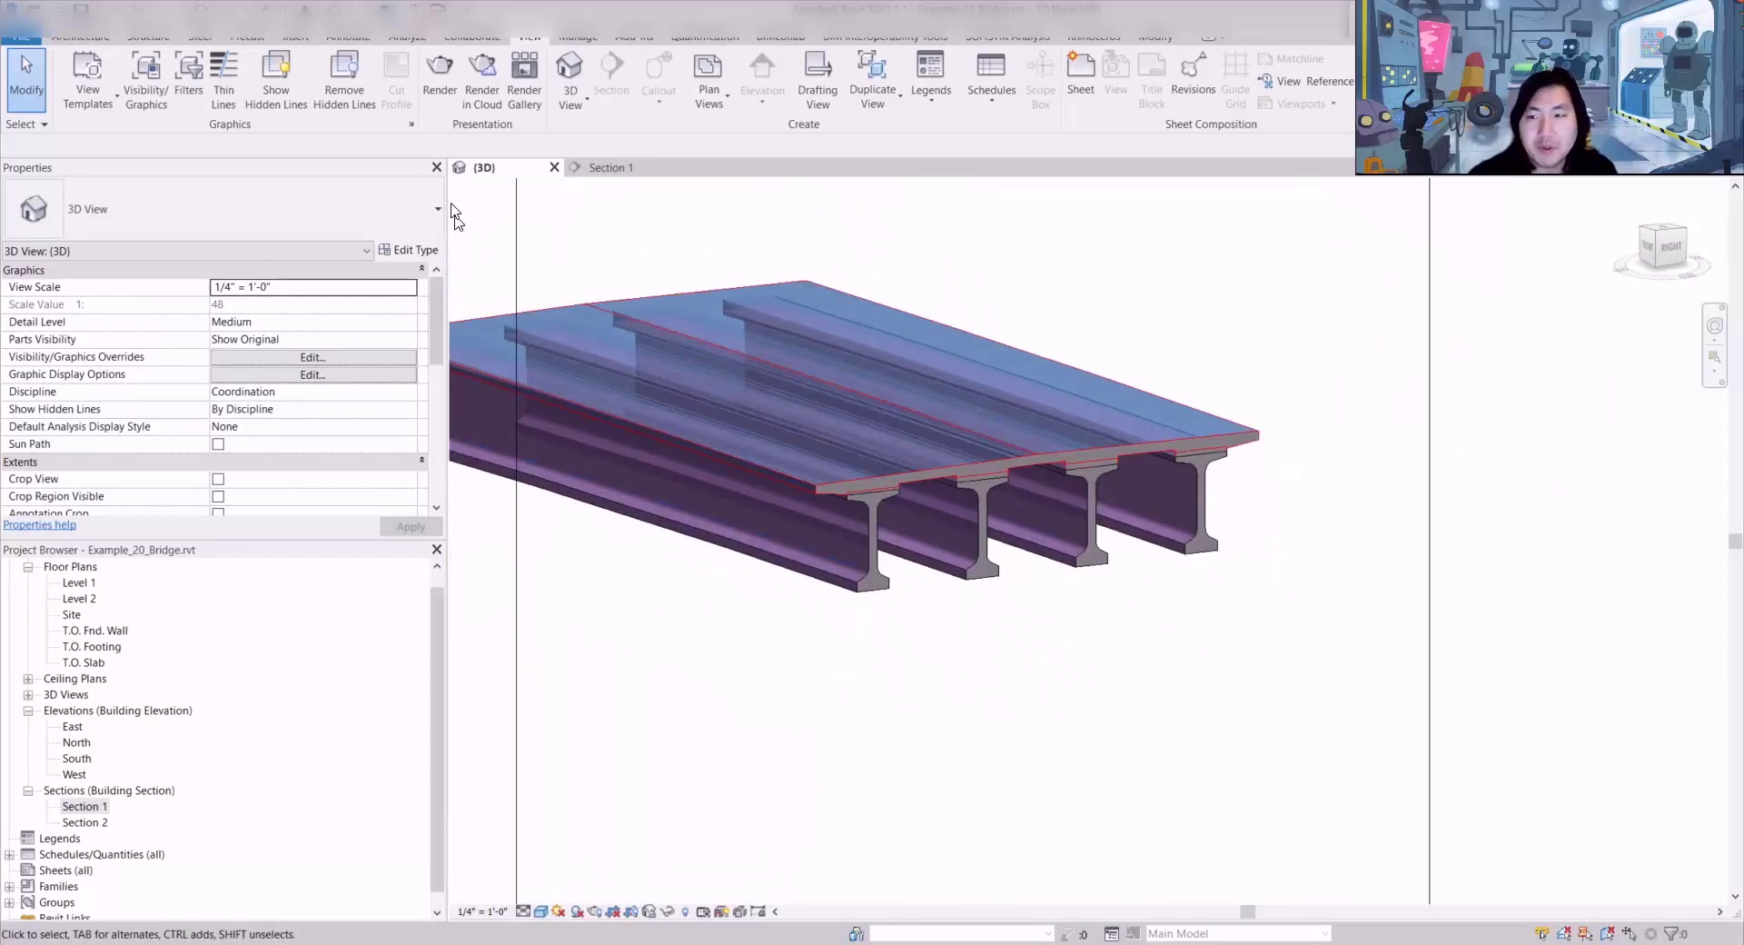
Step: Review the Set_Parameter_Values and IfcExportAs groups in Grasshopper and the bridge deck's properties in Revit
{"action": "left_click", "coordinate": [1093, 37]}
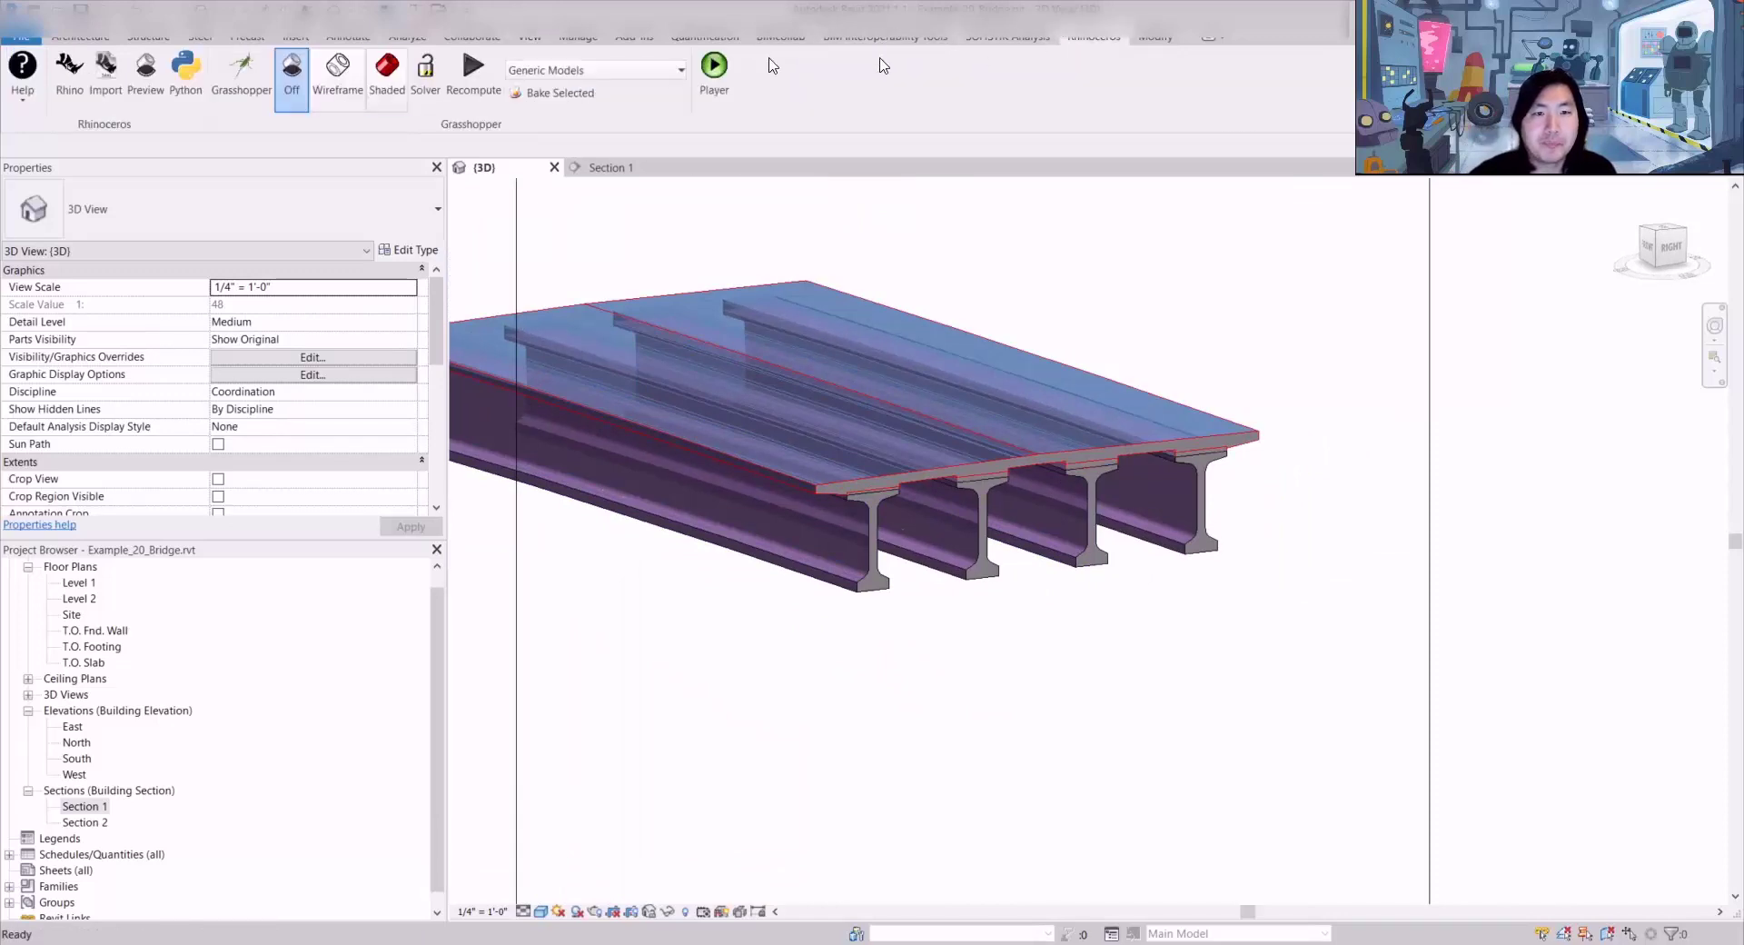
{"action": "key", "text": "alt+Tab"}
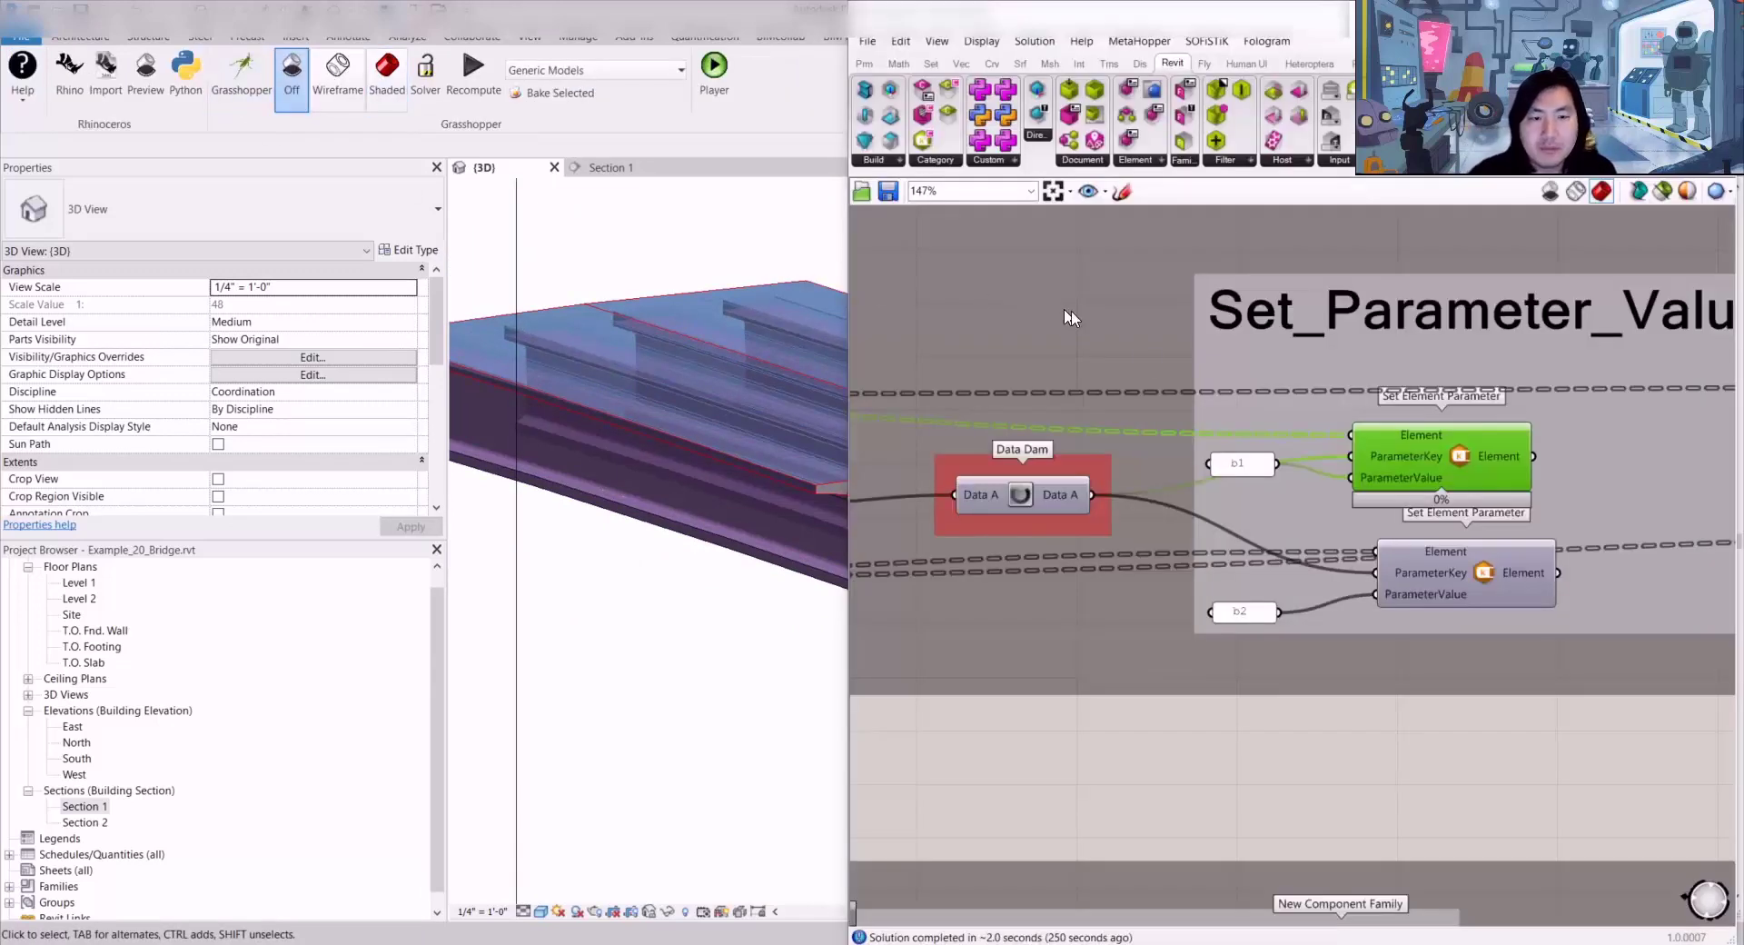
{"action": "scroll", "coordinate": [1099, 607], "scroll_direction": "down", "scroll_amount": 5}
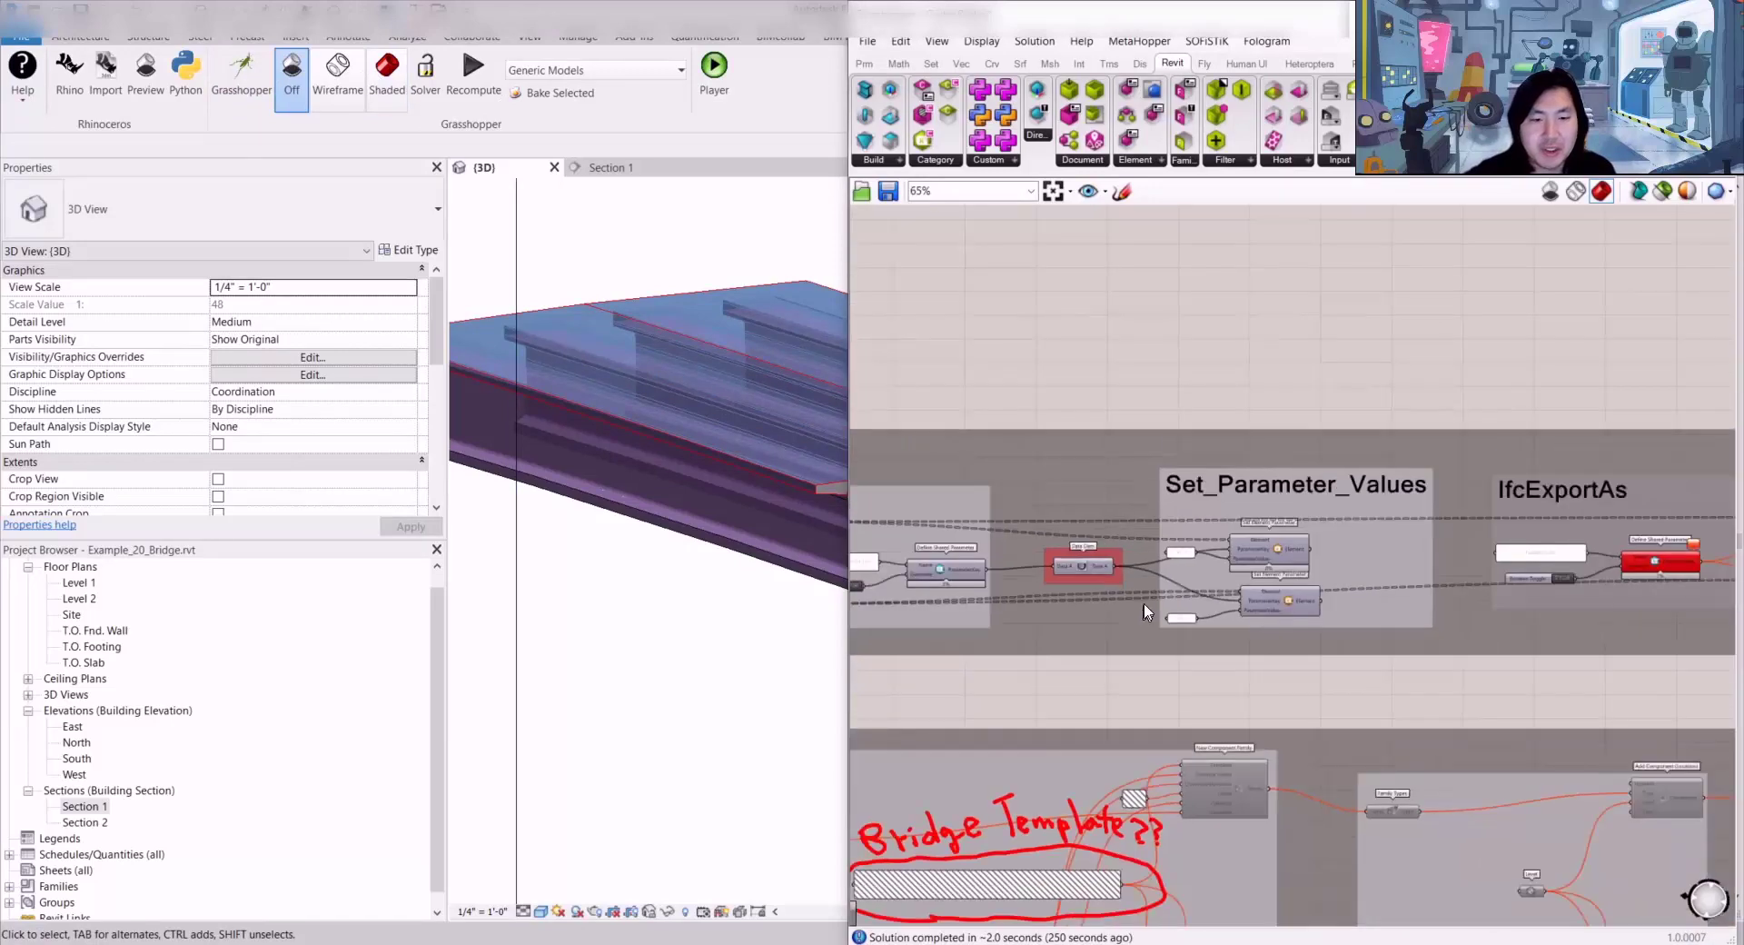
{"action": "key", "text": "alt+Tab"}
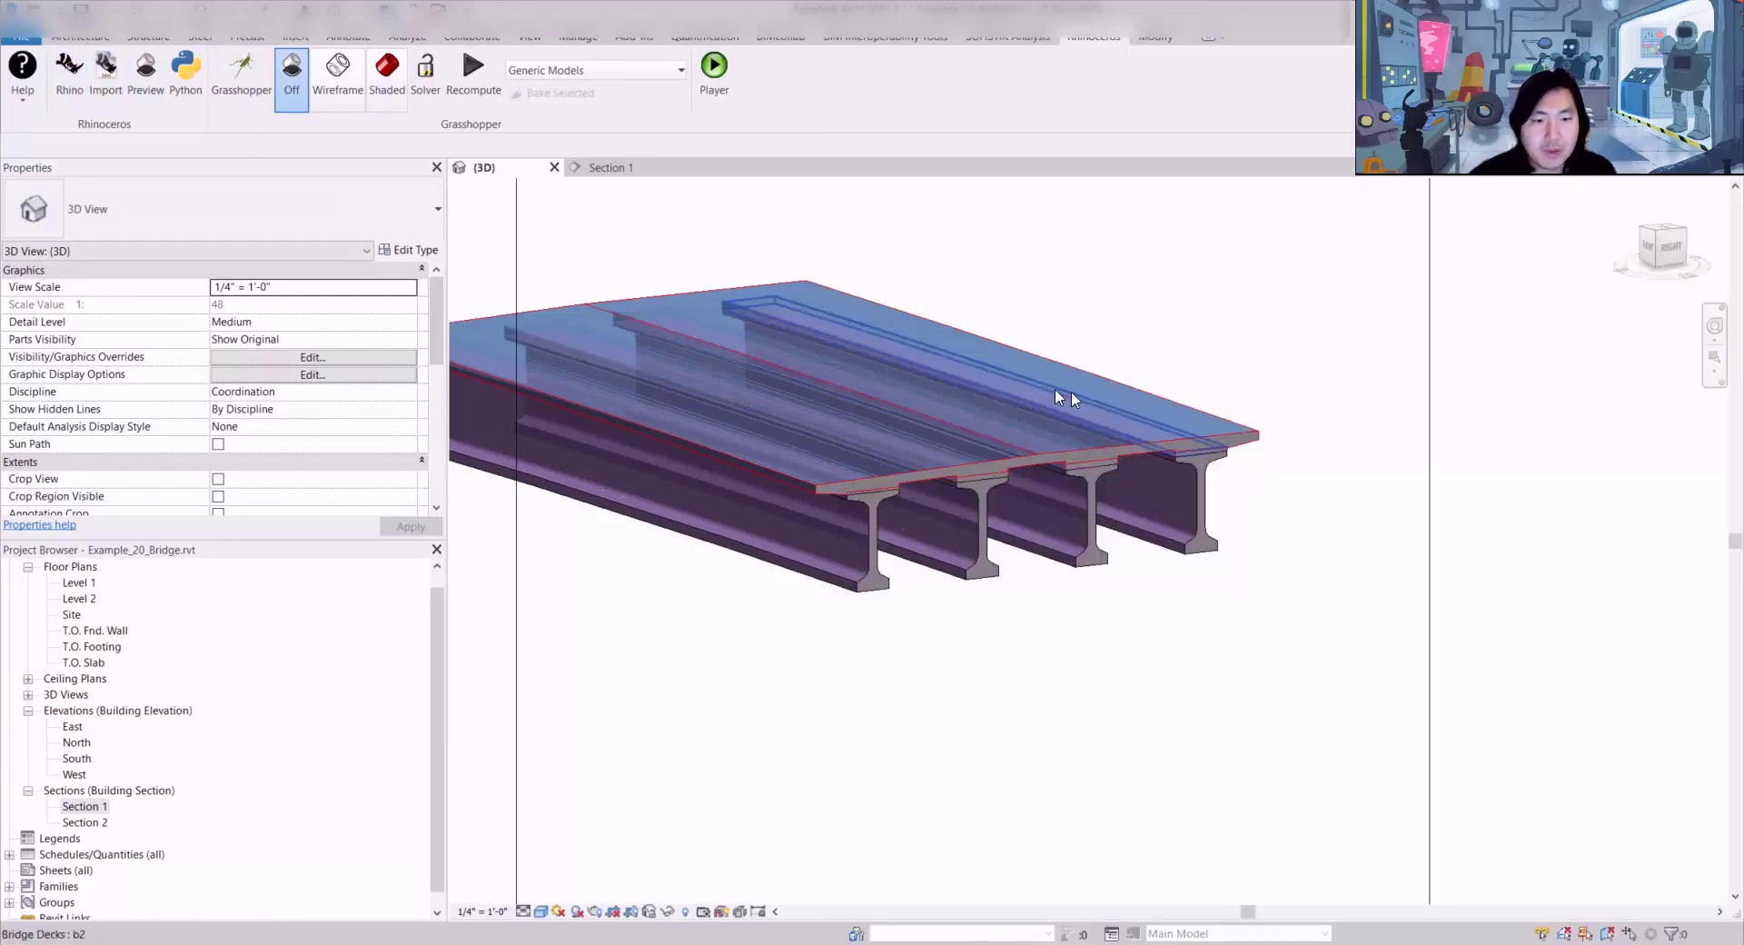
{"action": "left_click", "coordinate": [1007, 486]}
{"action": "key", "text": "alt+Tab"}
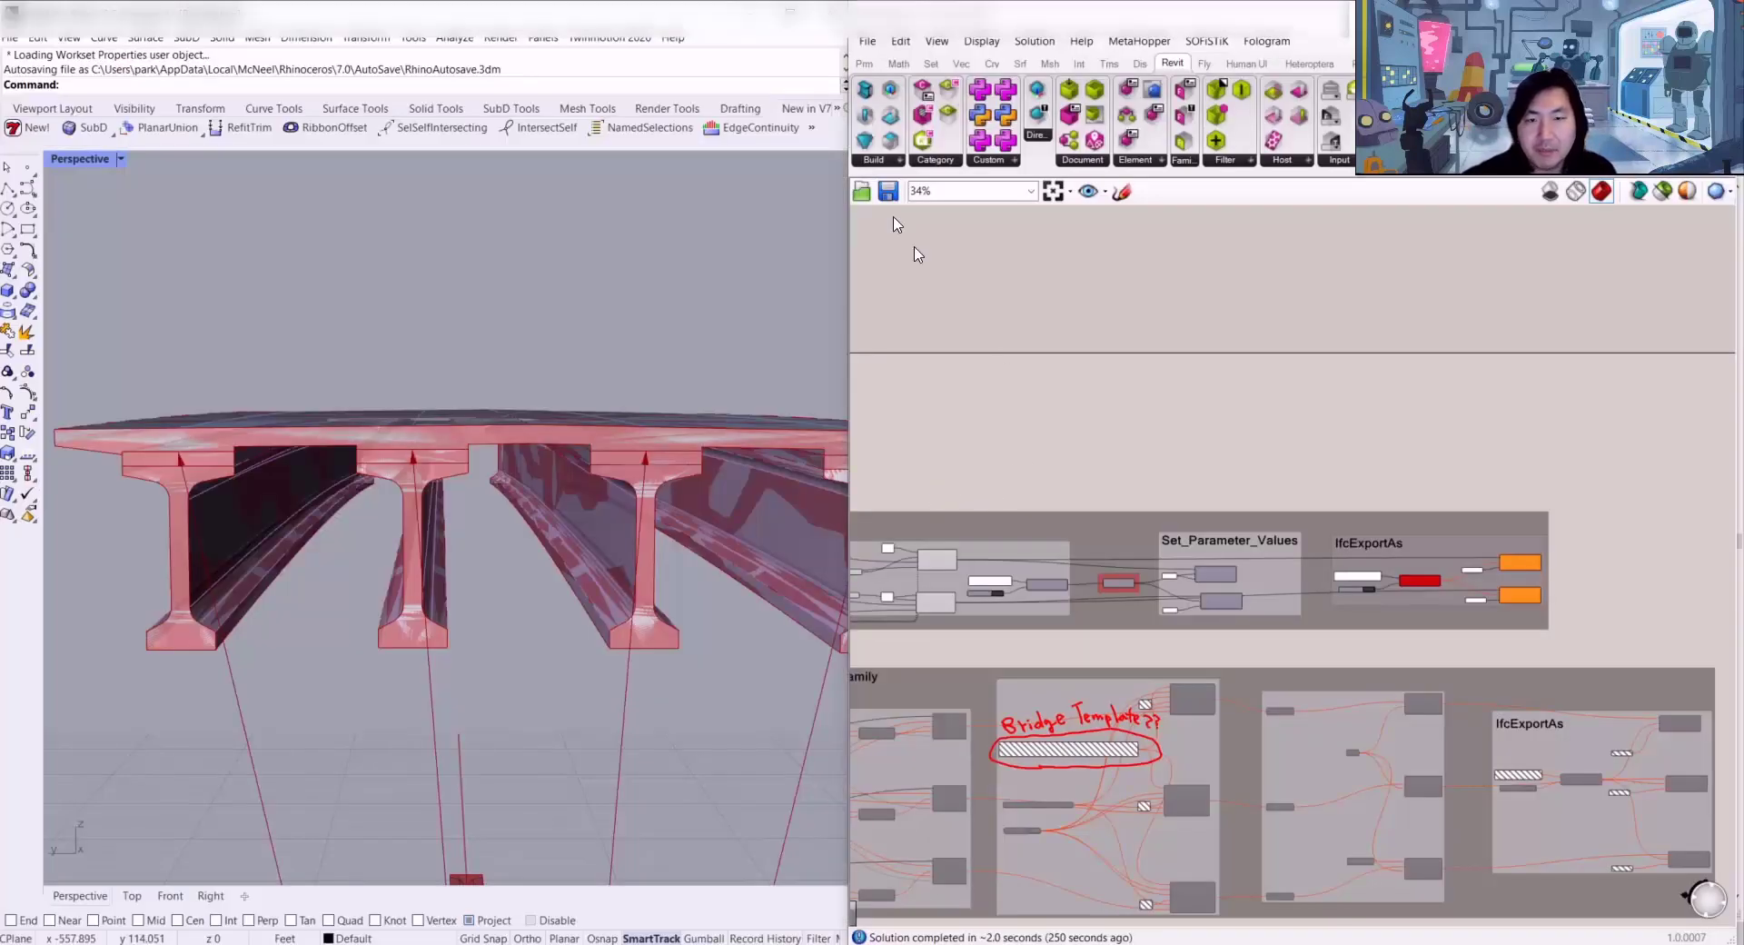
{"action": "key", "text": "alt+Tab"}
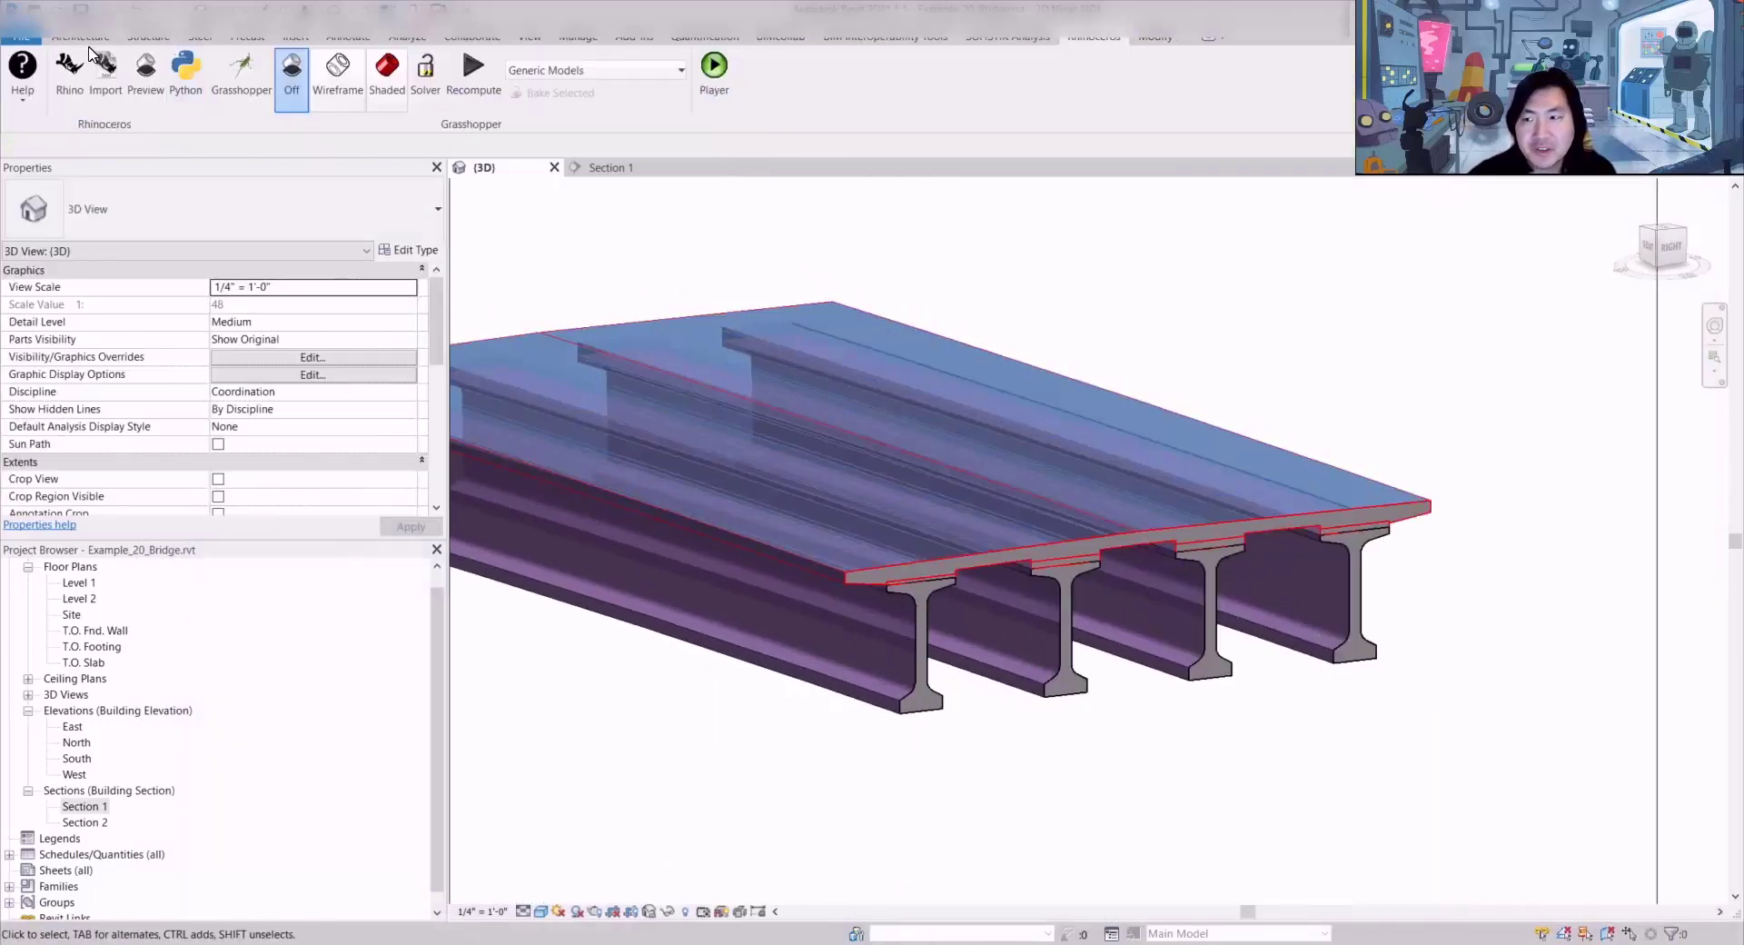
{"action": "left_click", "coordinate": [783, 422]}
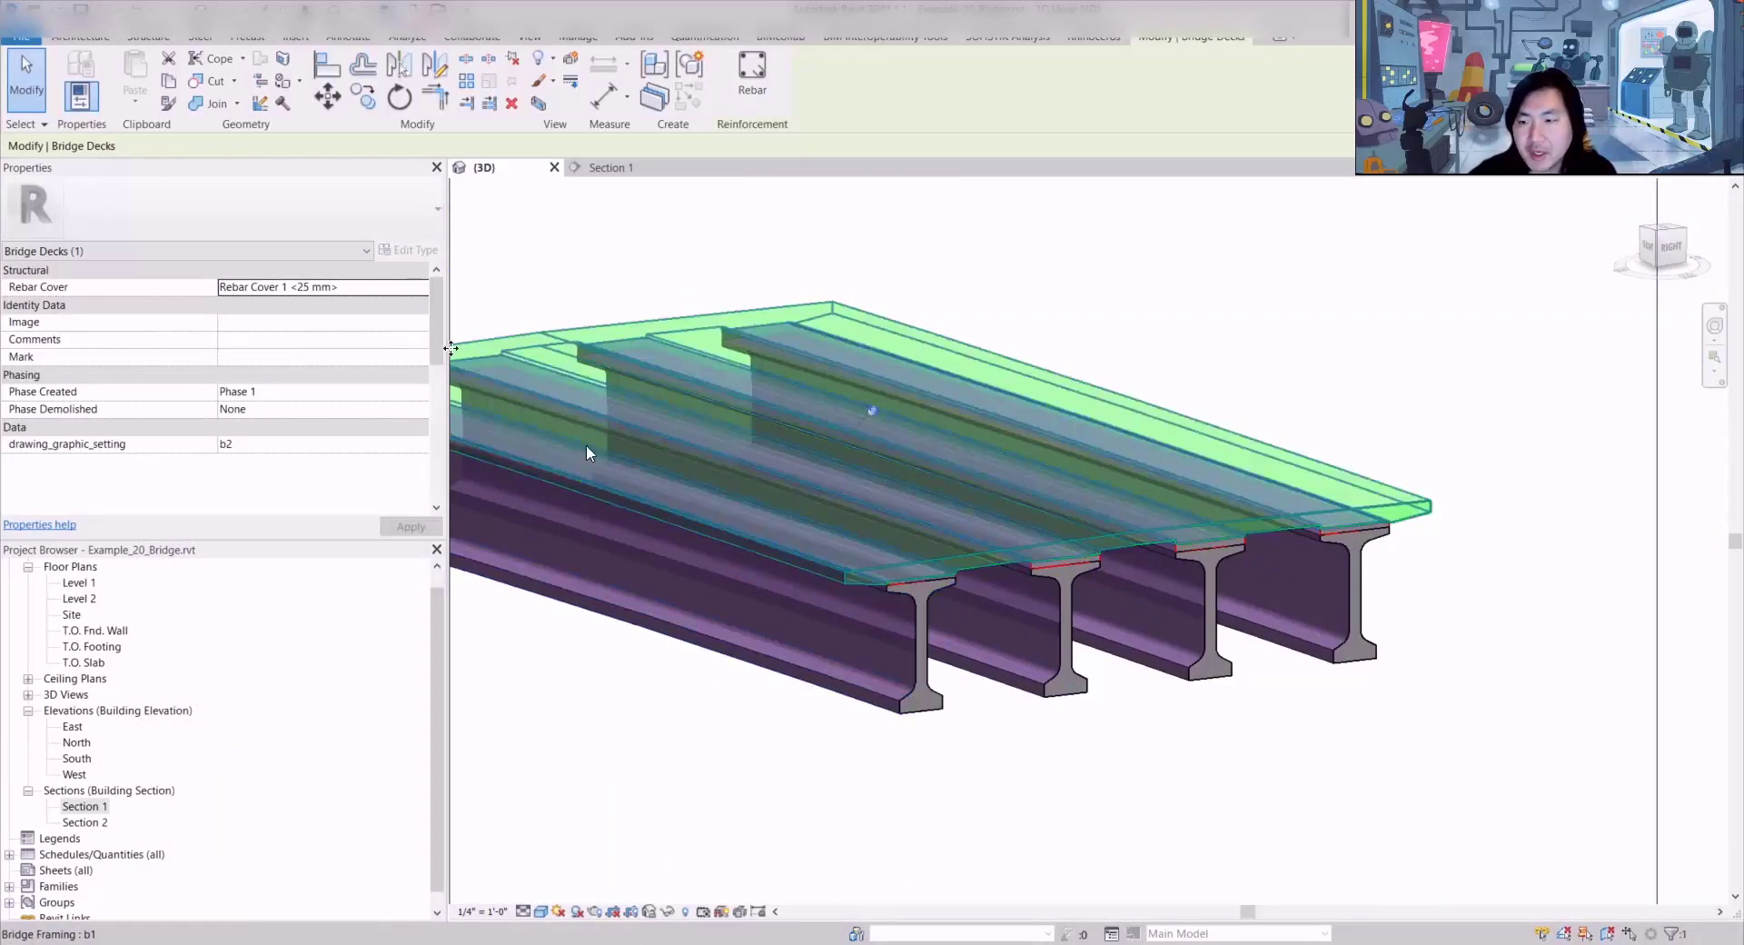
Step: Export the bridge to Example_20_Bridge_DirectShape.ifc with the IFC2x3 Coordination View 2.0 setup, replacing the existing file
{"action": "left_click", "coordinate": [22, 36]}
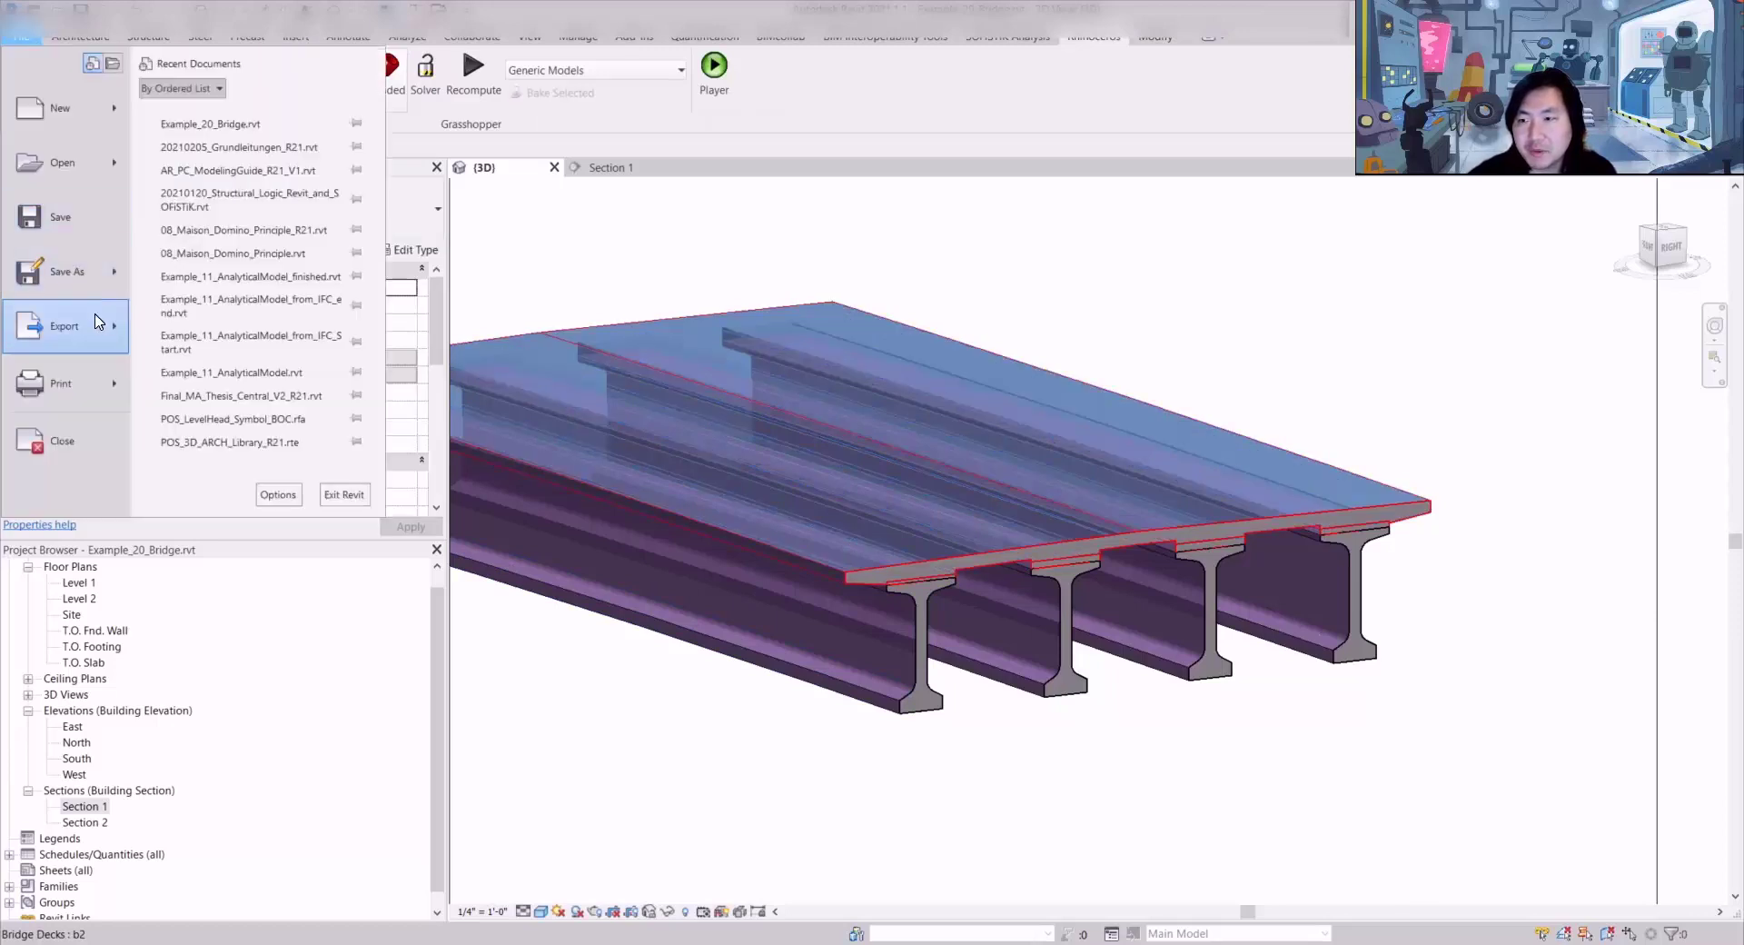
{"action": "mouse_move", "coordinate": [98, 322]}
{"action": "left_click", "coordinate": [275, 339]}
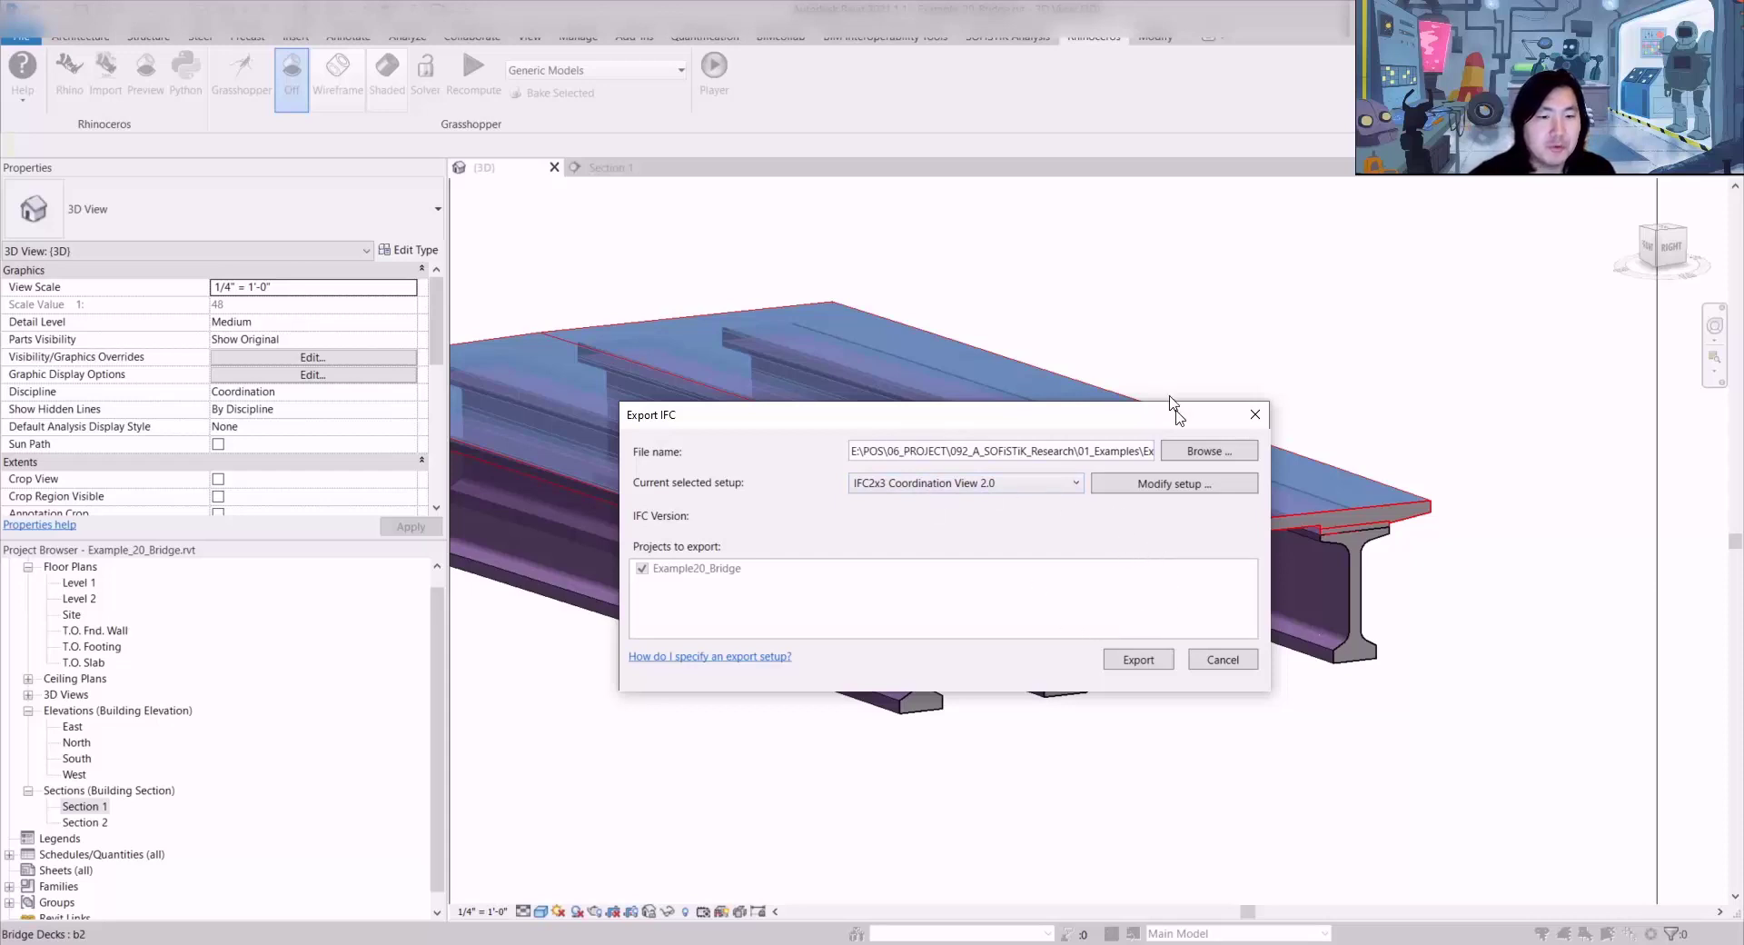
{"action": "left_click", "coordinate": [1211, 452]}
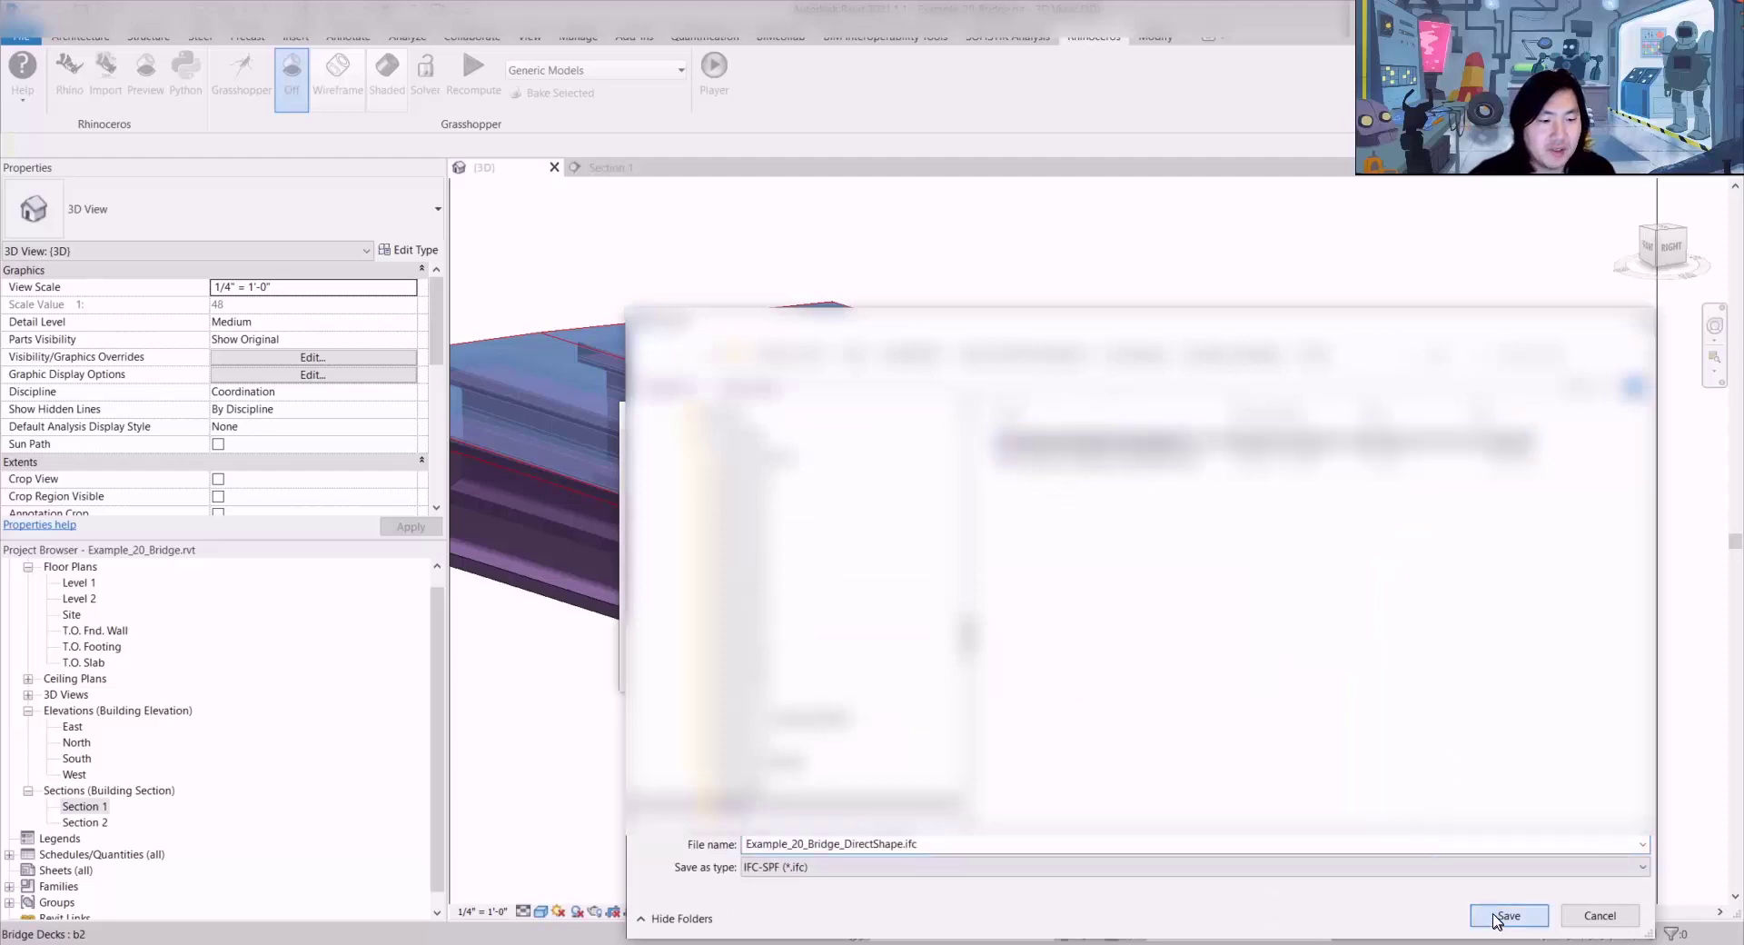
{"action": "left_click", "coordinate": [1140, 658]}
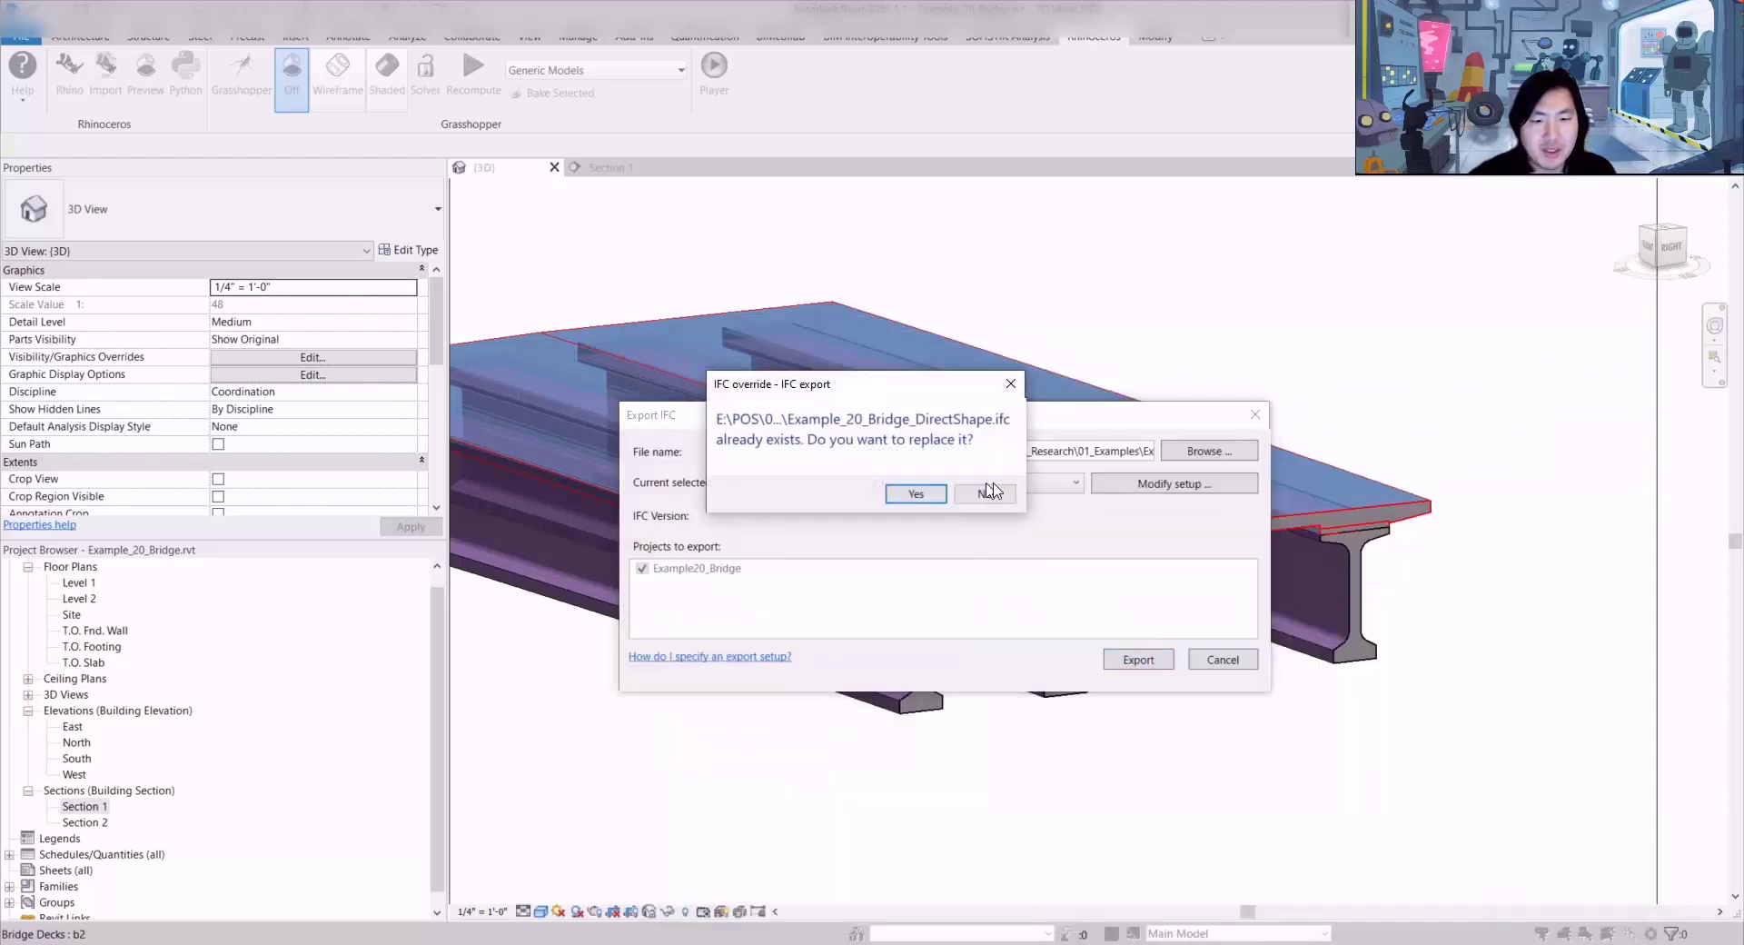
{"action": "left_click", "coordinate": [916, 495]}
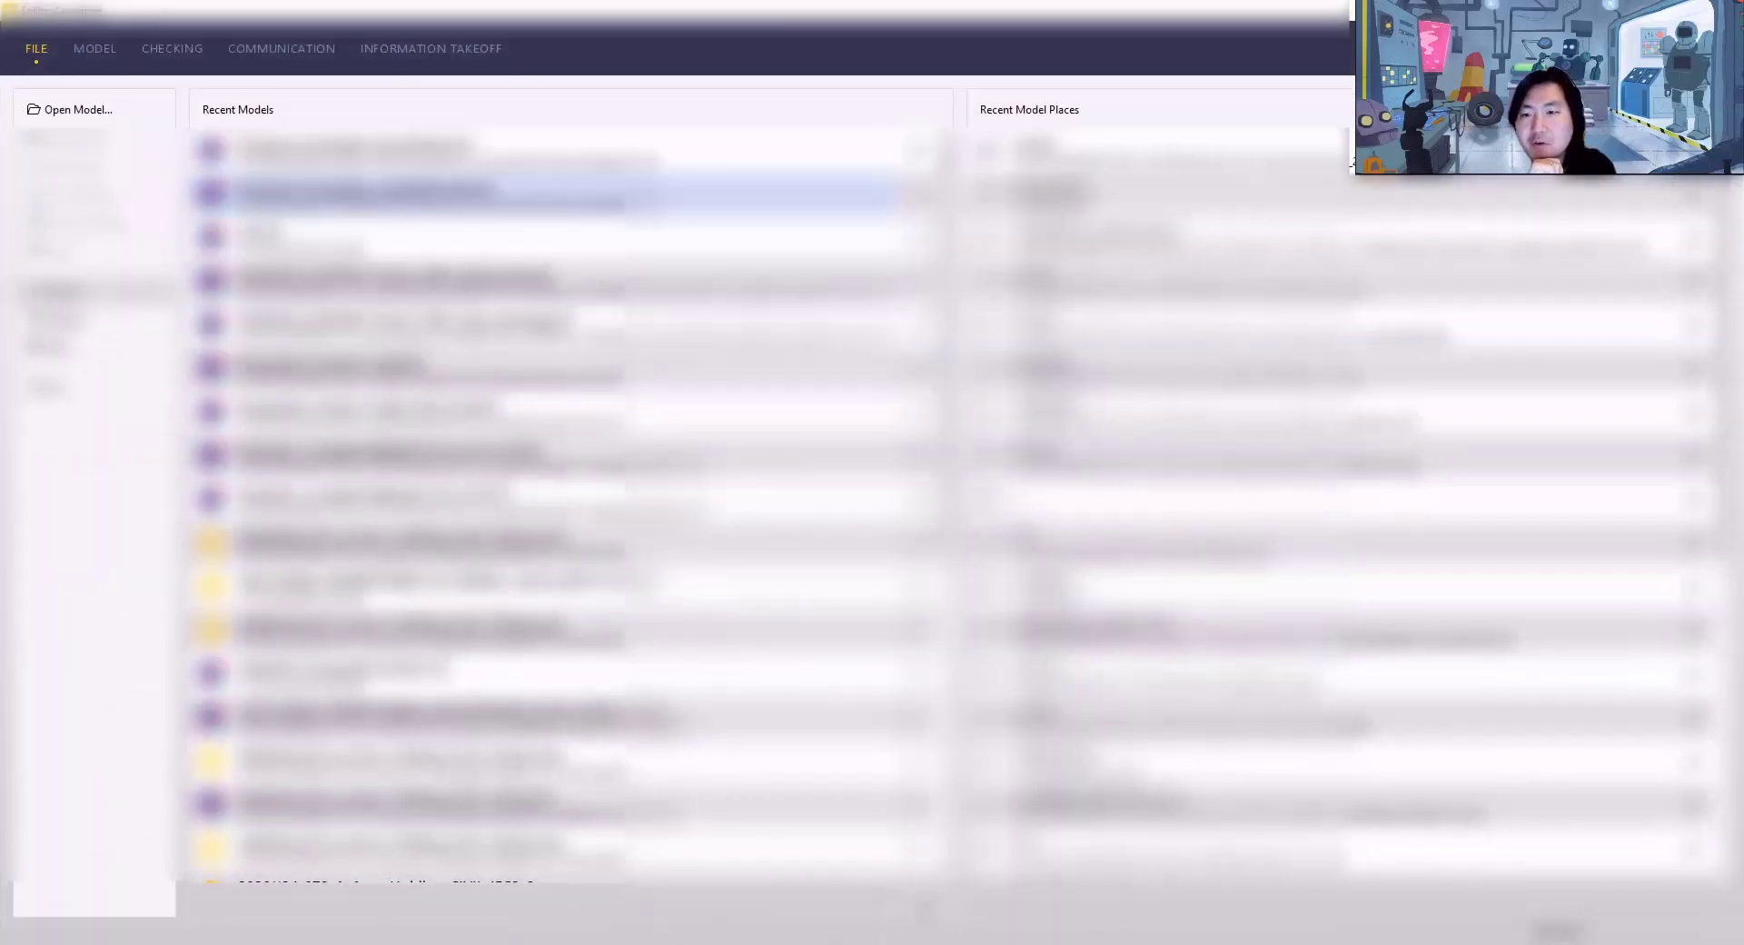
Step: Open the exported Example_20_Bridge DirectShape IFC model in Solibri and accept the Architectural discipline
{"action": "left_click", "coordinate": [387, 151]}
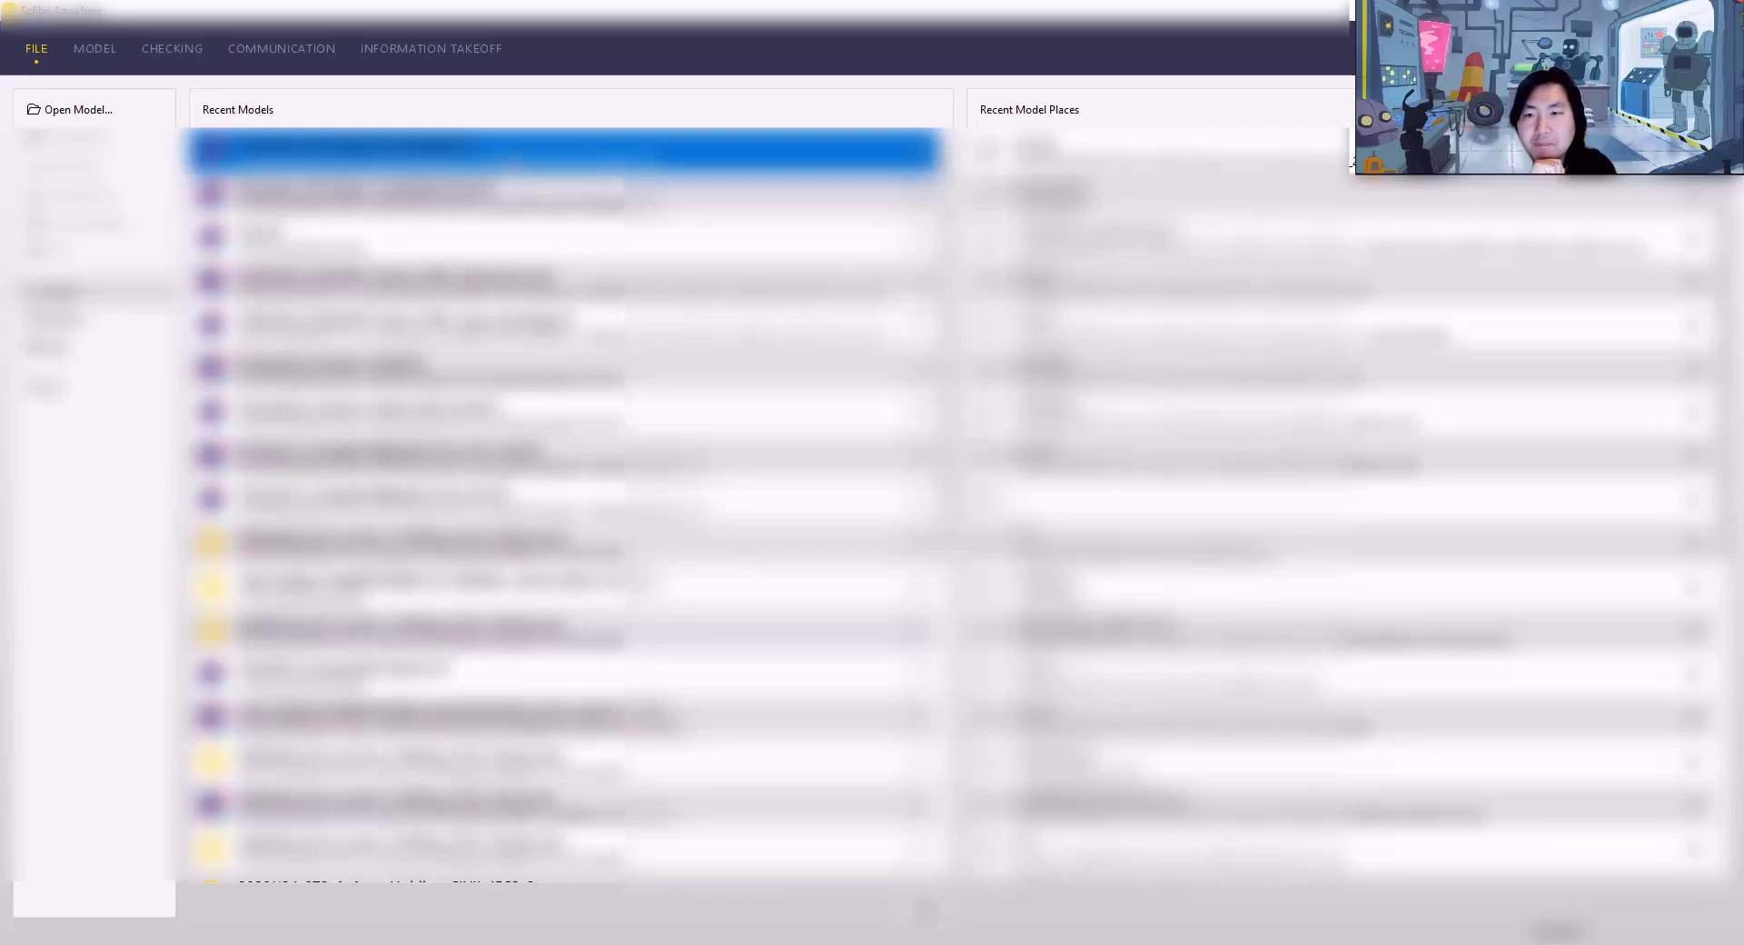
{"action": "left_click", "coordinate": [72, 109]}
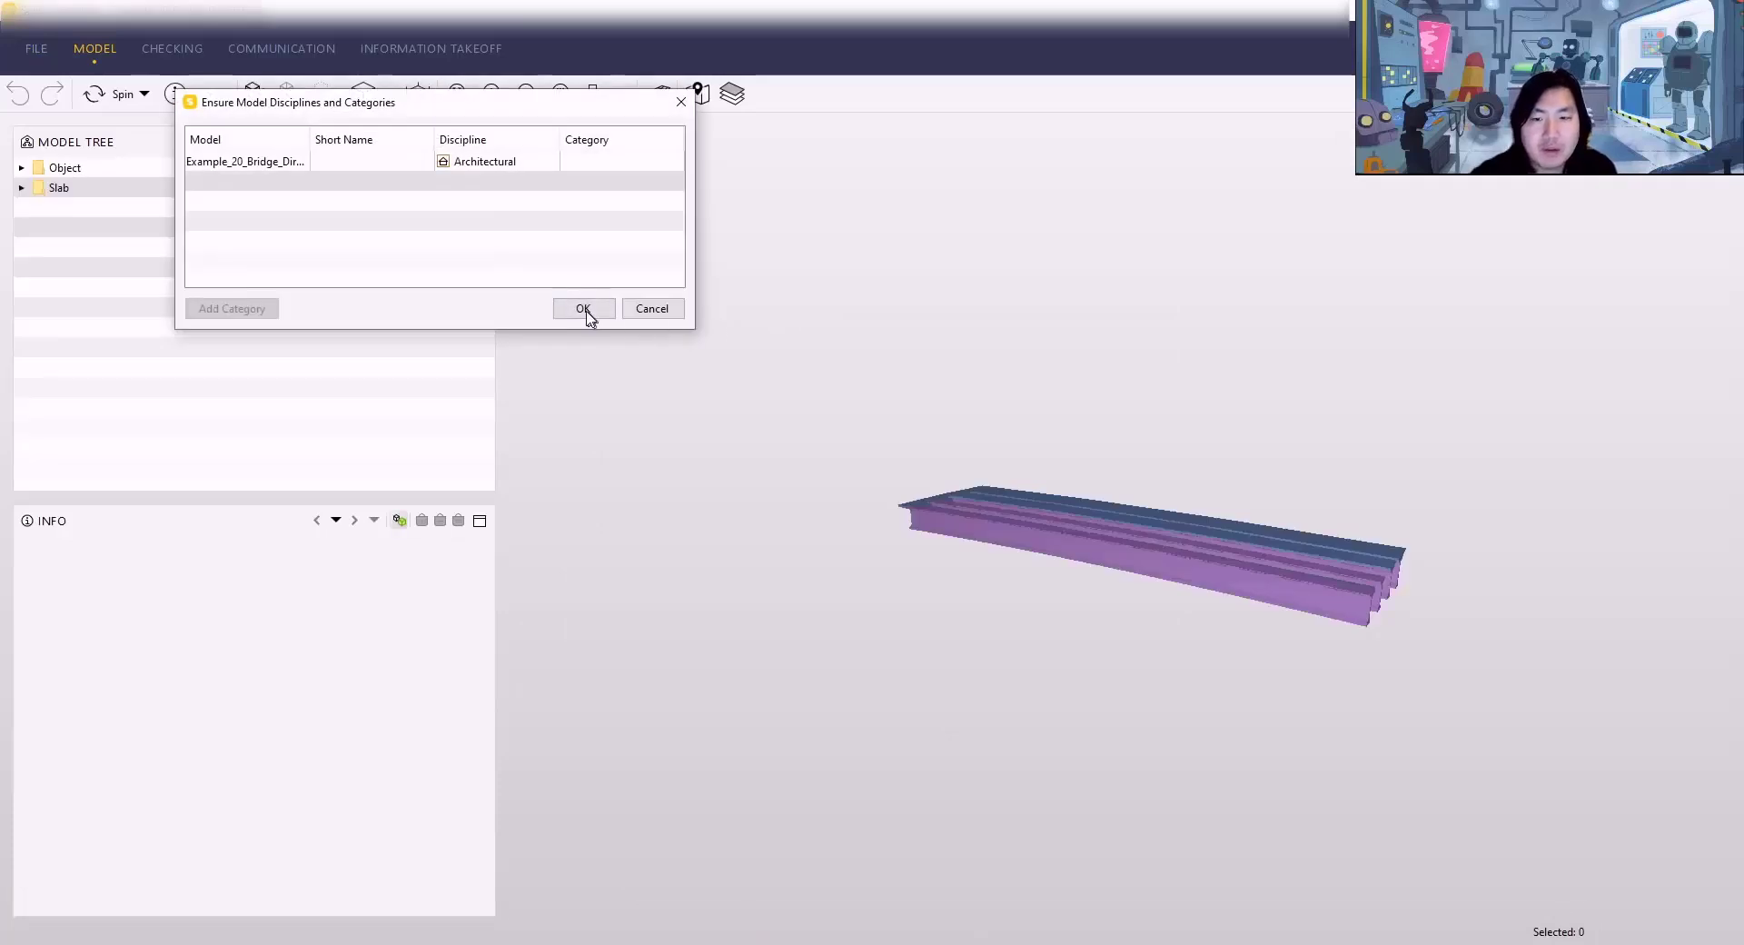
{"action": "left_click", "coordinate": [584, 311]}
Step: Inspect the bridge from above and below, and check the top deck slab's identification properties
{"action": "scroll", "coordinate": [1226, 536], "scroll_direction": "up", "scroll_amount": 3}
{"action": "left_click_drag", "start_coordinate": [1348, 587], "coordinate": [1116, 579]}
{"action": "middle_click_drag", "start_coordinate": [1117, 579], "coordinate": [1262, 558]}
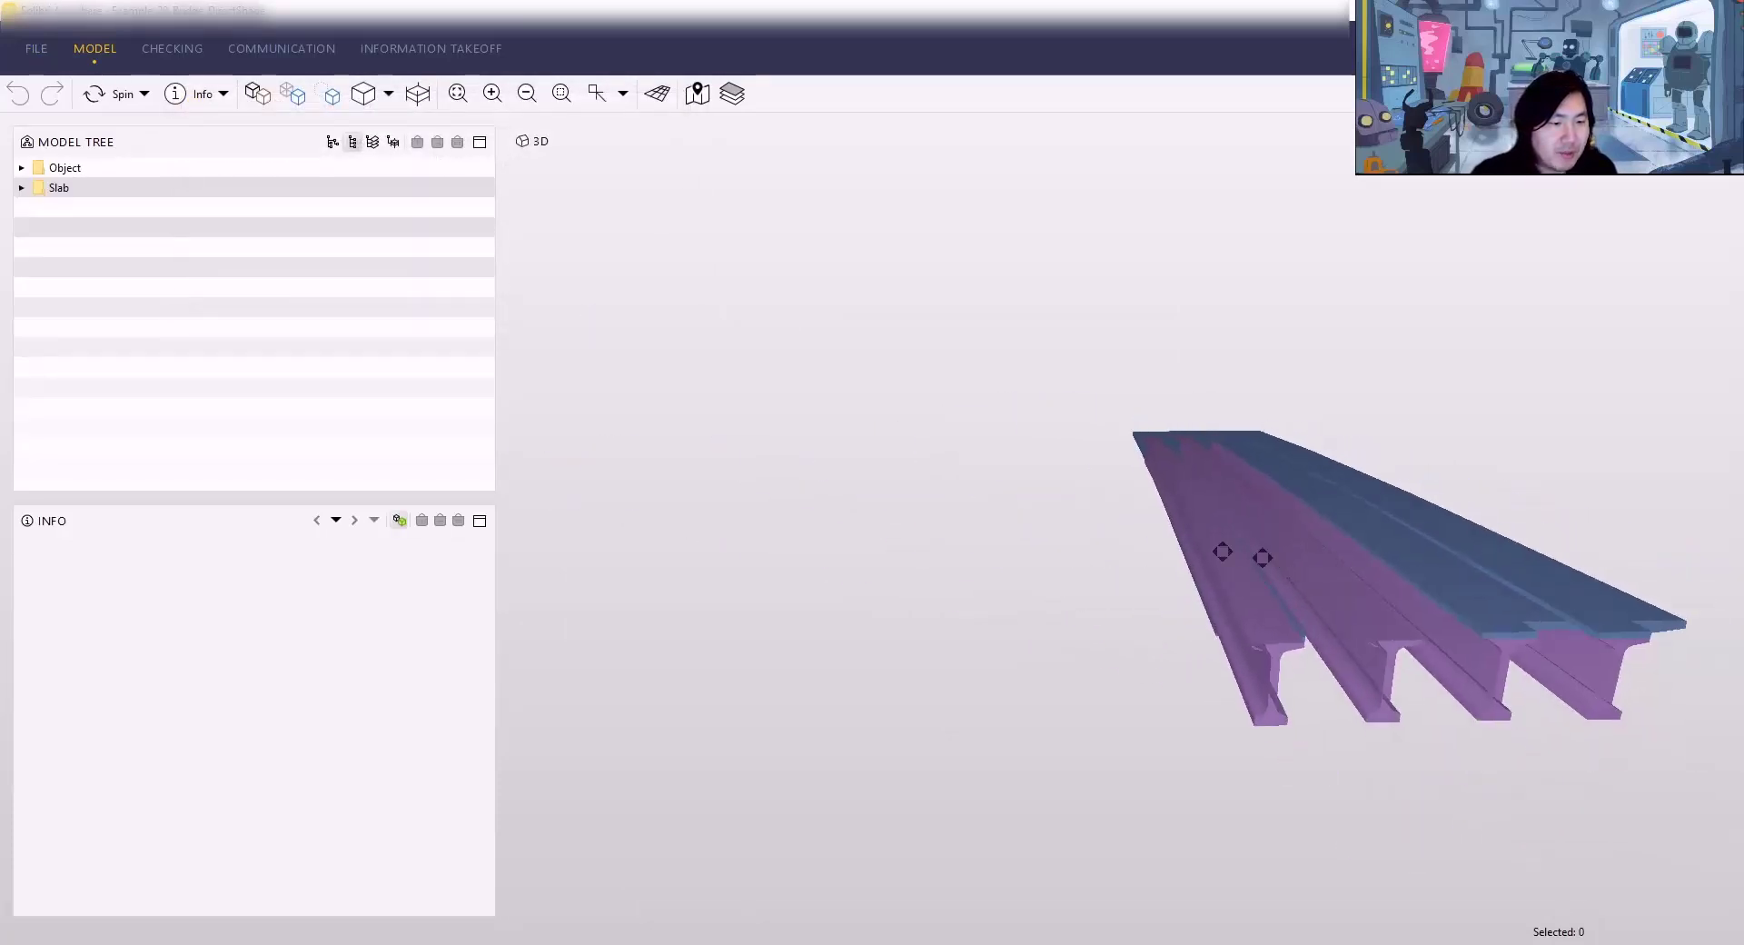
{"action": "left_click_drag", "start_coordinate": [1222, 551], "coordinate": [896, 510]}
{"action": "left_click", "coordinate": [1024, 635]}
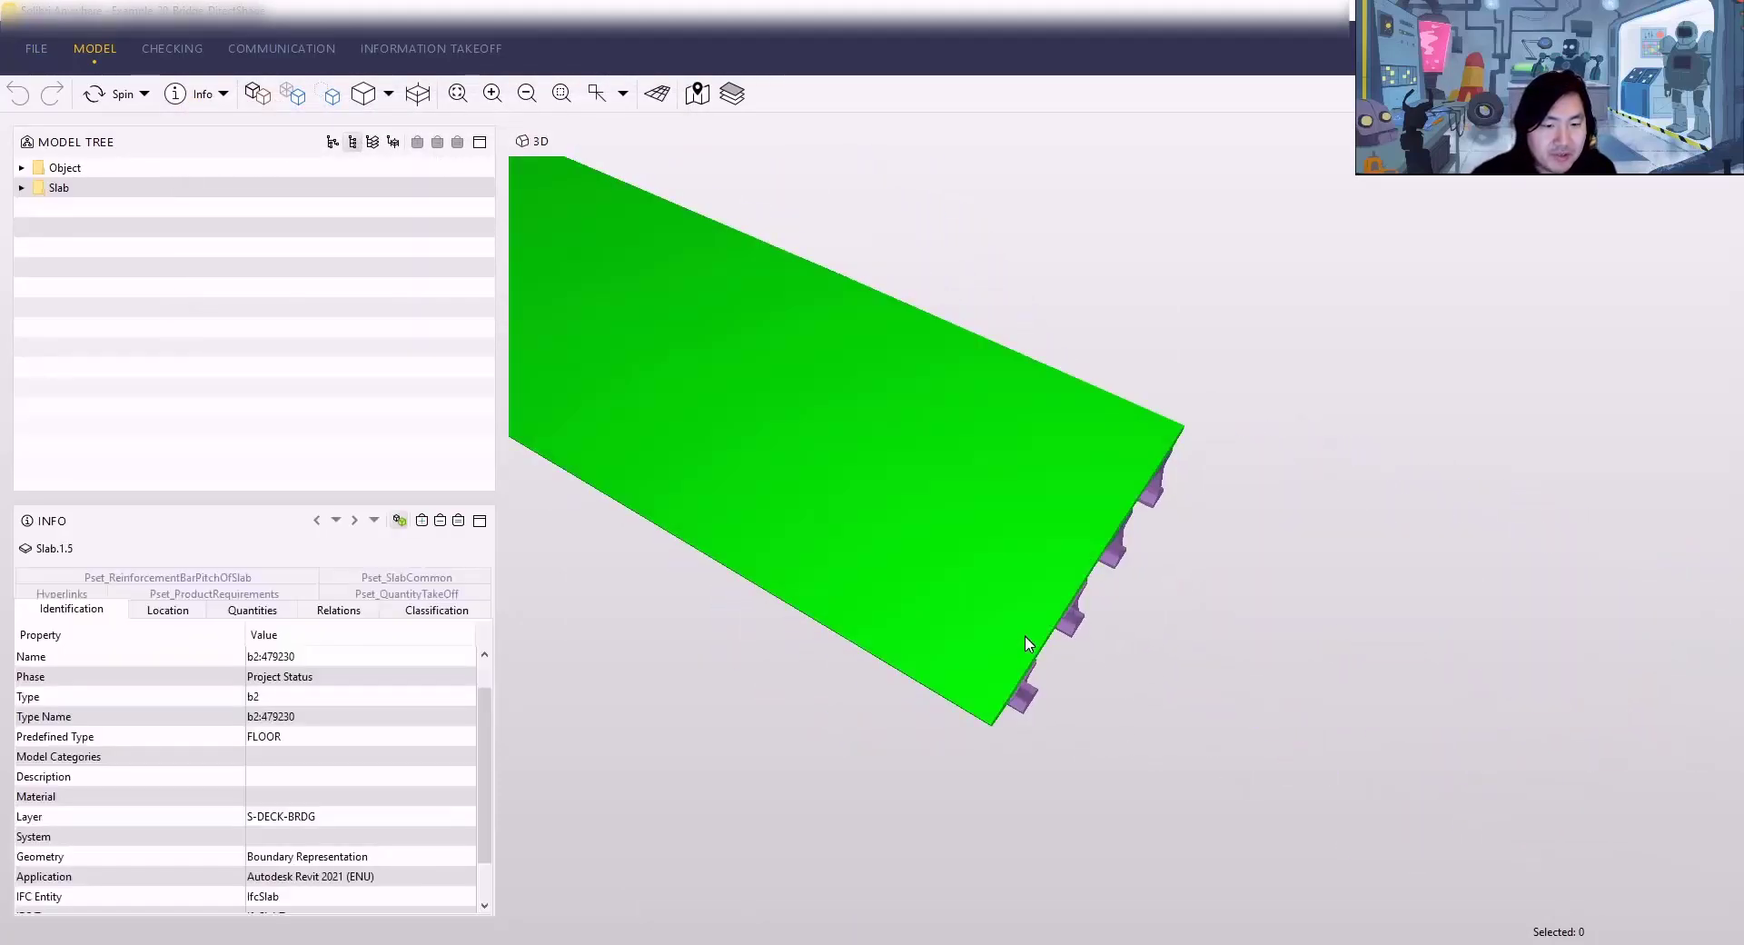
{"action": "mouse_move", "coordinate": [1119, 645]}
{"action": "left_mouse_down"}
{"action": "mouse_move", "coordinate": [1168, 573]}
{"action": "mouse_move", "coordinate": [1207, 615]}
{"action": "mouse_move", "coordinate": [1055, 475]}
{"action": "mouse_move", "coordinate": [1051, 366]}
{"action": "mouse_move", "coordinate": [957, 576]}
{"action": "mouse_move", "coordinate": [942, 324]}
{"action": "mouse_move", "coordinate": [627, 331]}
{"action": "mouse_move", "coordinate": [567, 438]}
{"action": "mouse_move", "coordinate": [1032, 510]}
{"action": "mouse_move", "coordinate": [1094, 666]}
{"action": "mouse_move", "coordinate": [1000, 590]}
{"action": "left_mouse_up"}
Step: Isolate the Slab components in the 3D view and inspect one haunch and the main deck slab
{"action": "left_click", "coordinate": [143, 188]}
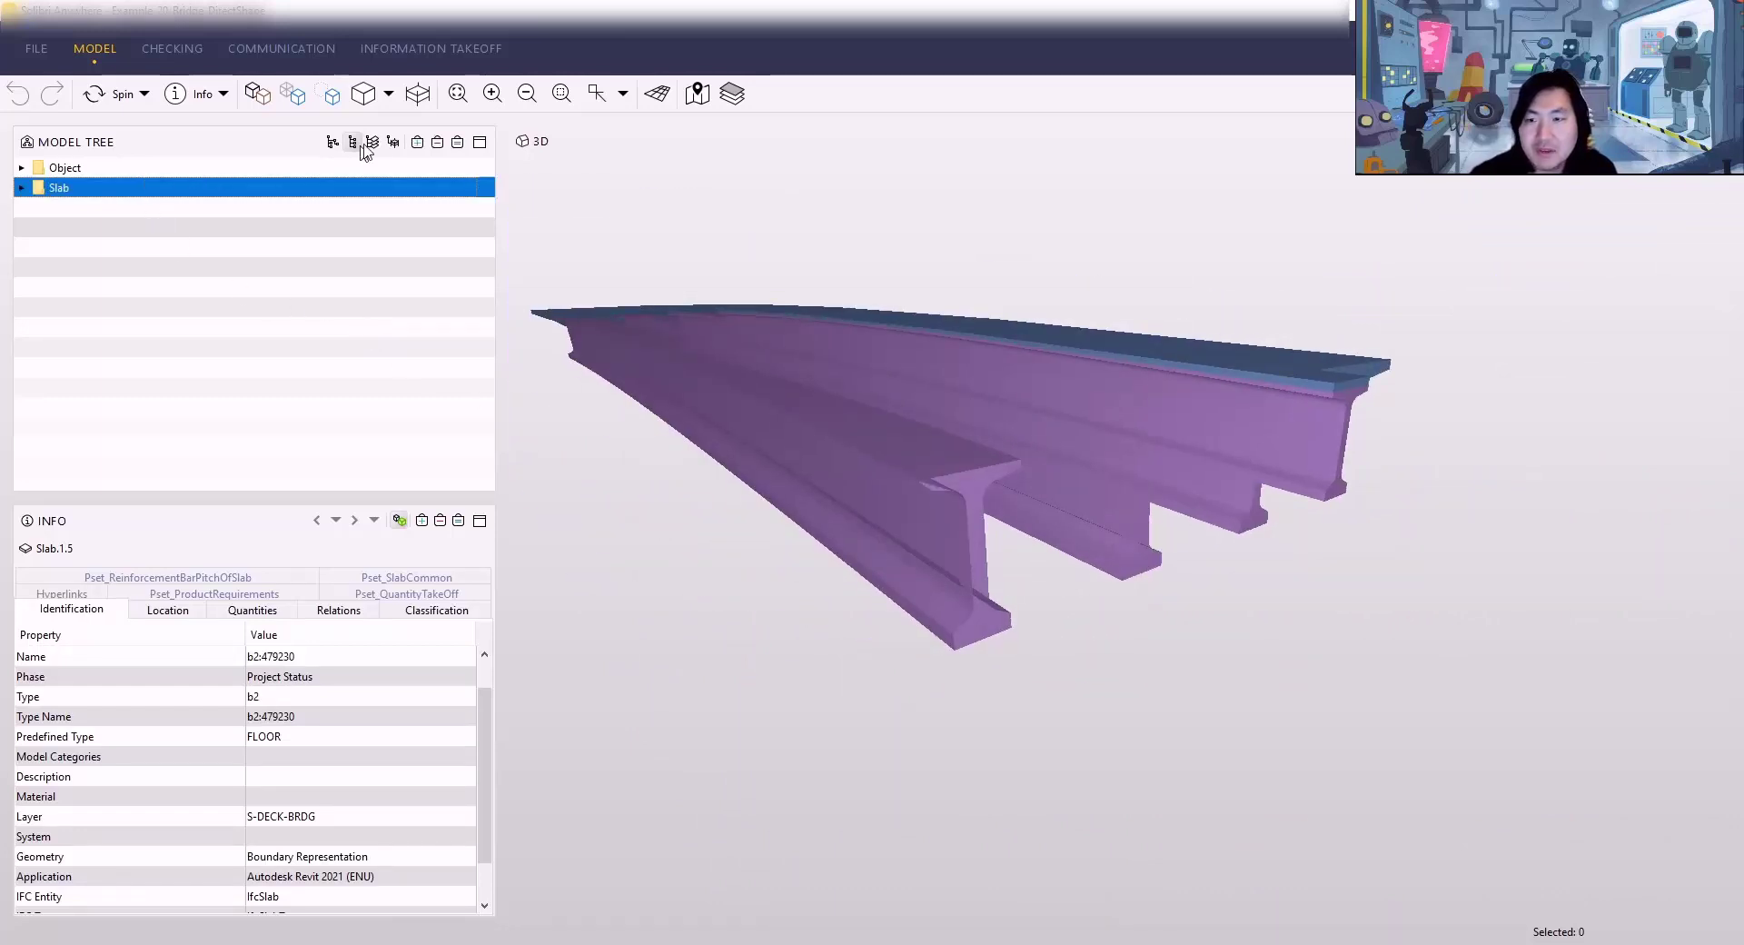
{"action": "left_click", "coordinate": [458, 142]}
{"action": "left_click_drag", "start_coordinate": [871, 361], "coordinate": [943, 345]}
{"action": "left_click", "coordinate": [962, 370]}
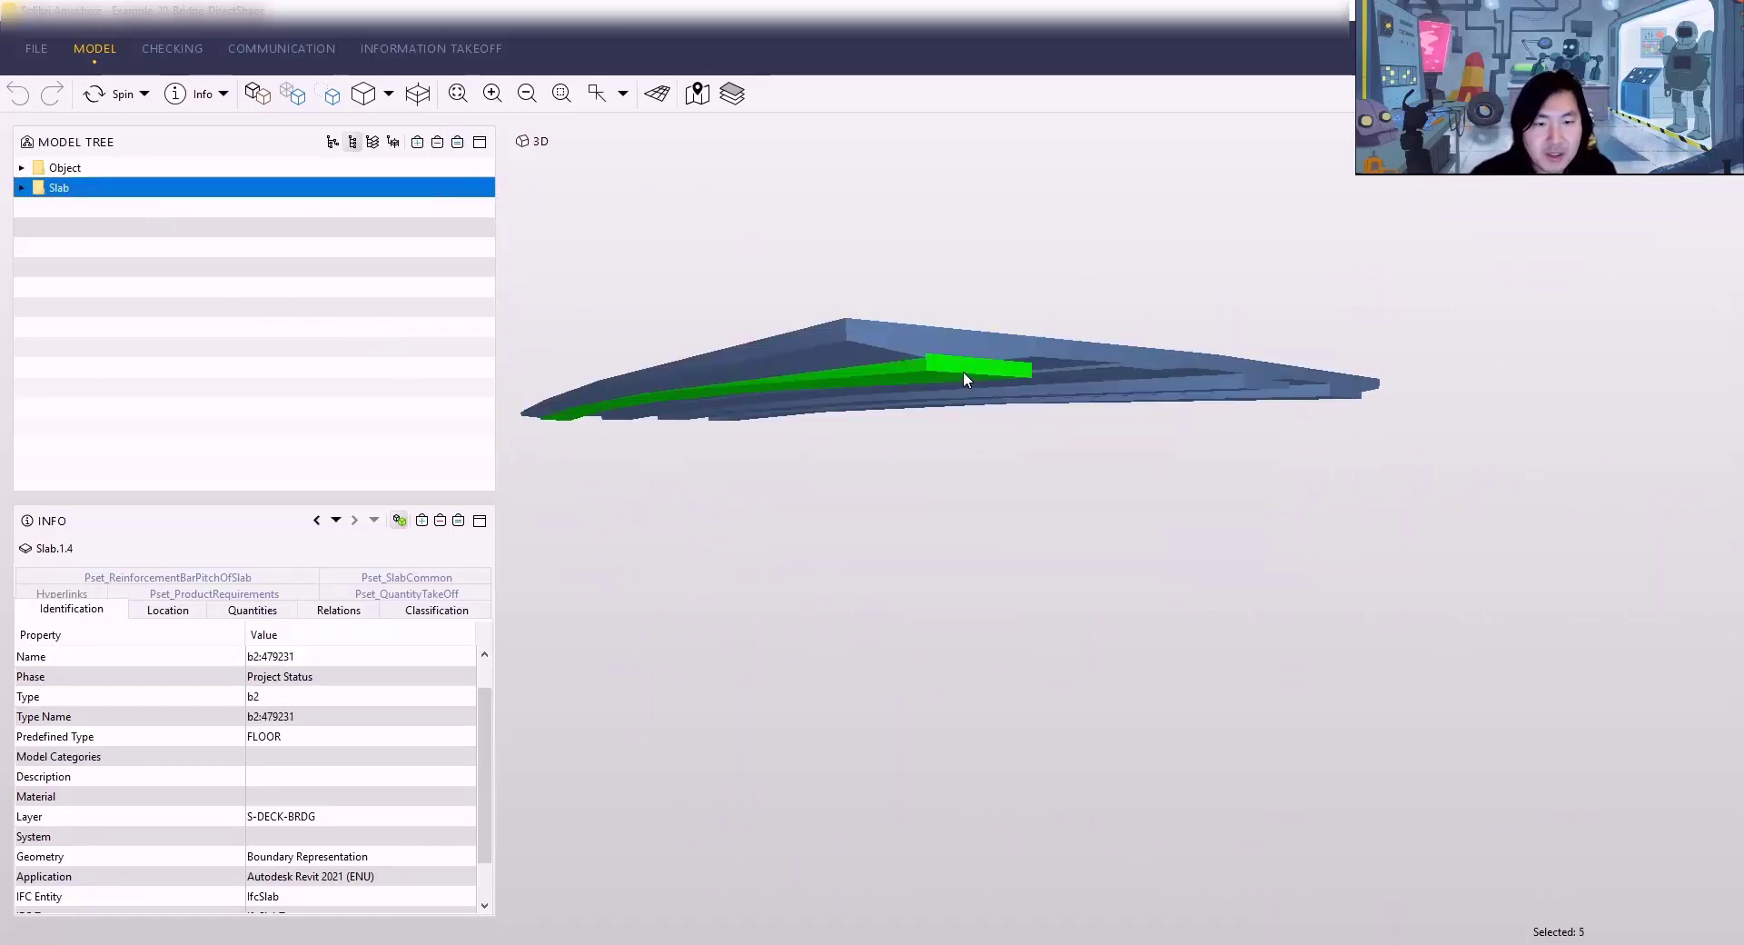
{"action": "left_click", "coordinate": [979, 333]}
{"action": "left_click_drag", "start_coordinate": [1090, 283], "coordinate": [869, 360]}
Step: Isolate the Object components in the 3D view and check a girder's identification properties and IFC entity
{"action": "left_click", "coordinate": [158, 171]}
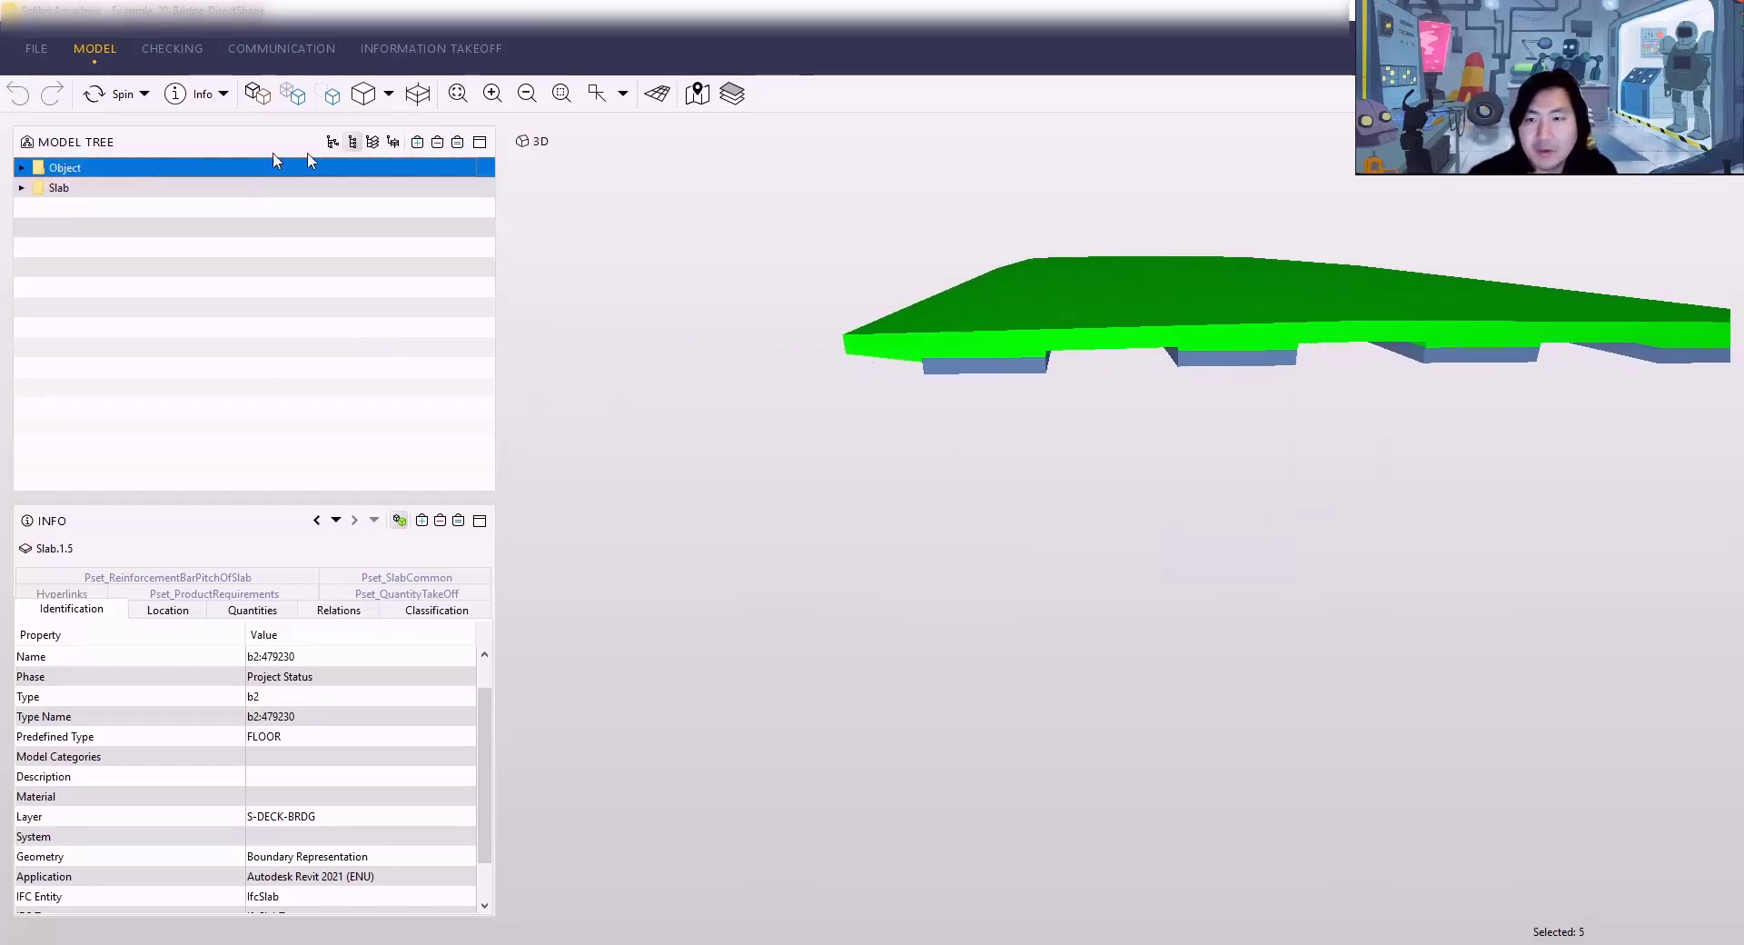
{"action": "left_click", "coordinate": [457, 141]}
{"action": "mouse_move", "coordinate": [978, 332]}
{"action": "left_mouse_down"}
{"action": "mouse_move", "coordinate": [934, 455]}
{"action": "mouse_move", "coordinate": [1078, 506]}
{"action": "mouse_move", "coordinate": [1269, 509]}
{"action": "mouse_move", "coordinate": [864, 458]}
{"action": "left_mouse_up"}
{"action": "left_click", "coordinate": [1079, 352]}
{"action": "scroll", "coordinate": [1079, 351], "scroll_direction": "up", "scroll_amount": 1}
{"action": "left_click_drag", "start_coordinate": [1081, 357], "coordinate": [828, 424]}
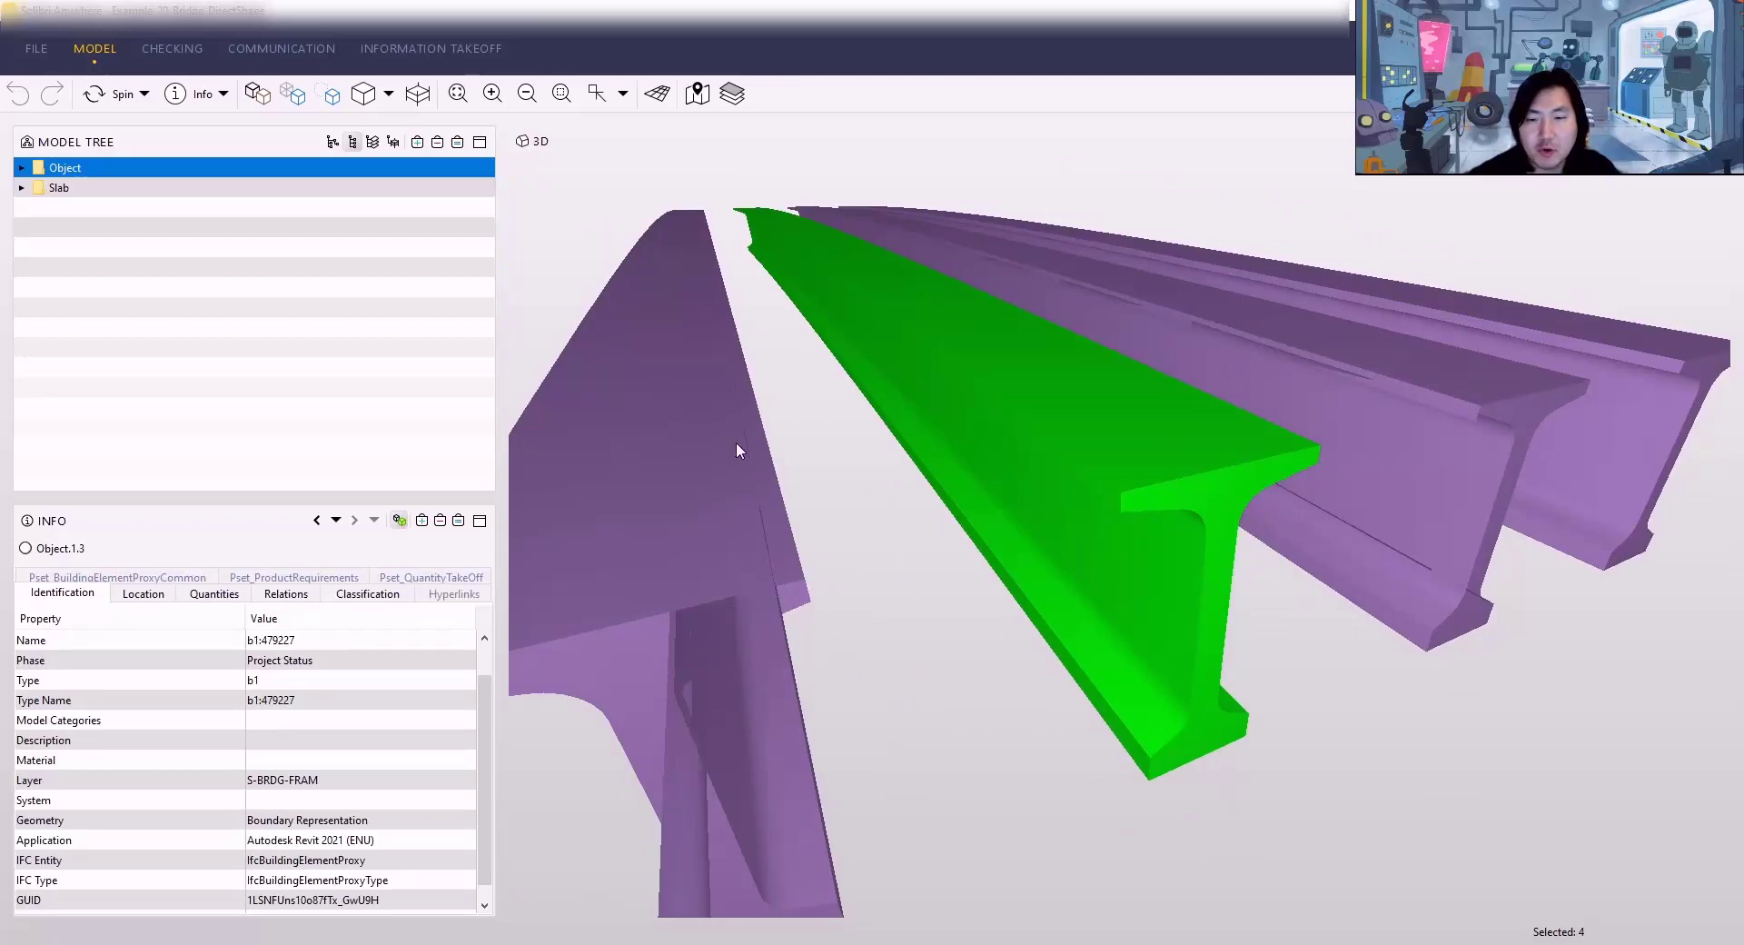
Step: Isolate the Slab components again and examine the haunches' identification properties and the underside of the deck
{"action": "left_click", "coordinate": [153, 191]}
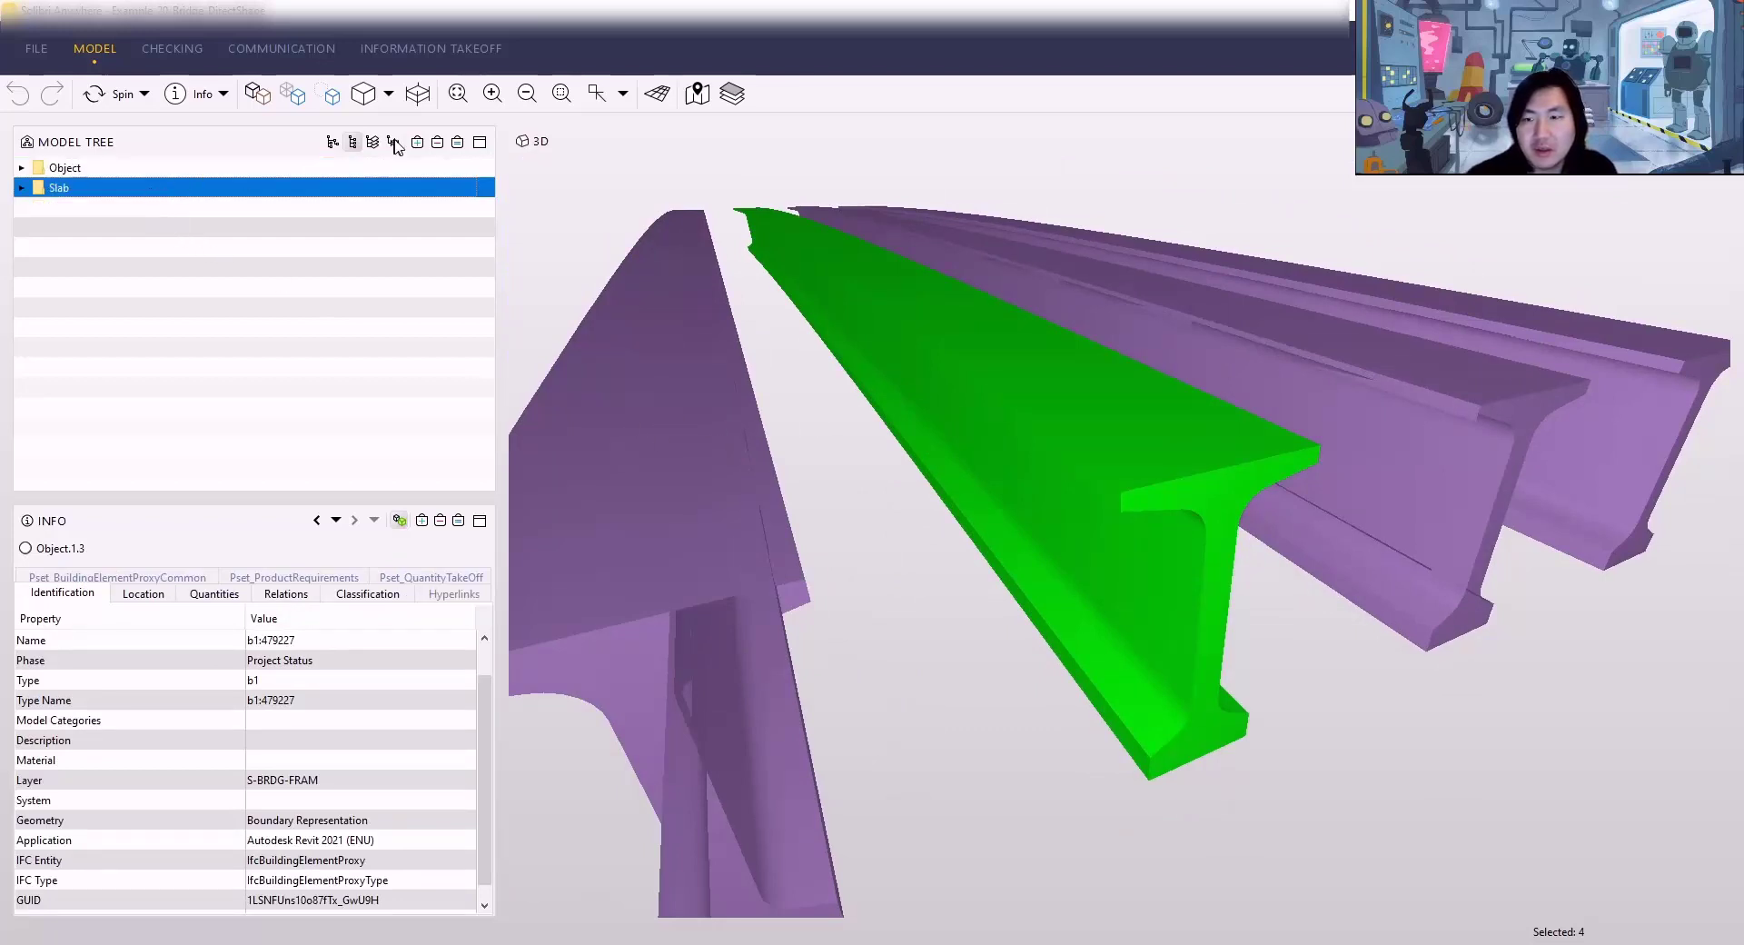
{"action": "left_click", "coordinate": [459, 142]}
{"action": "left_click_drag", "start_coordinate": [756, 330], "coordinate": [937, 399]}
{"action": "left_click", "coordinate": [938, 400]}
{"action": "left_click", "coordinate": [847, 541]}
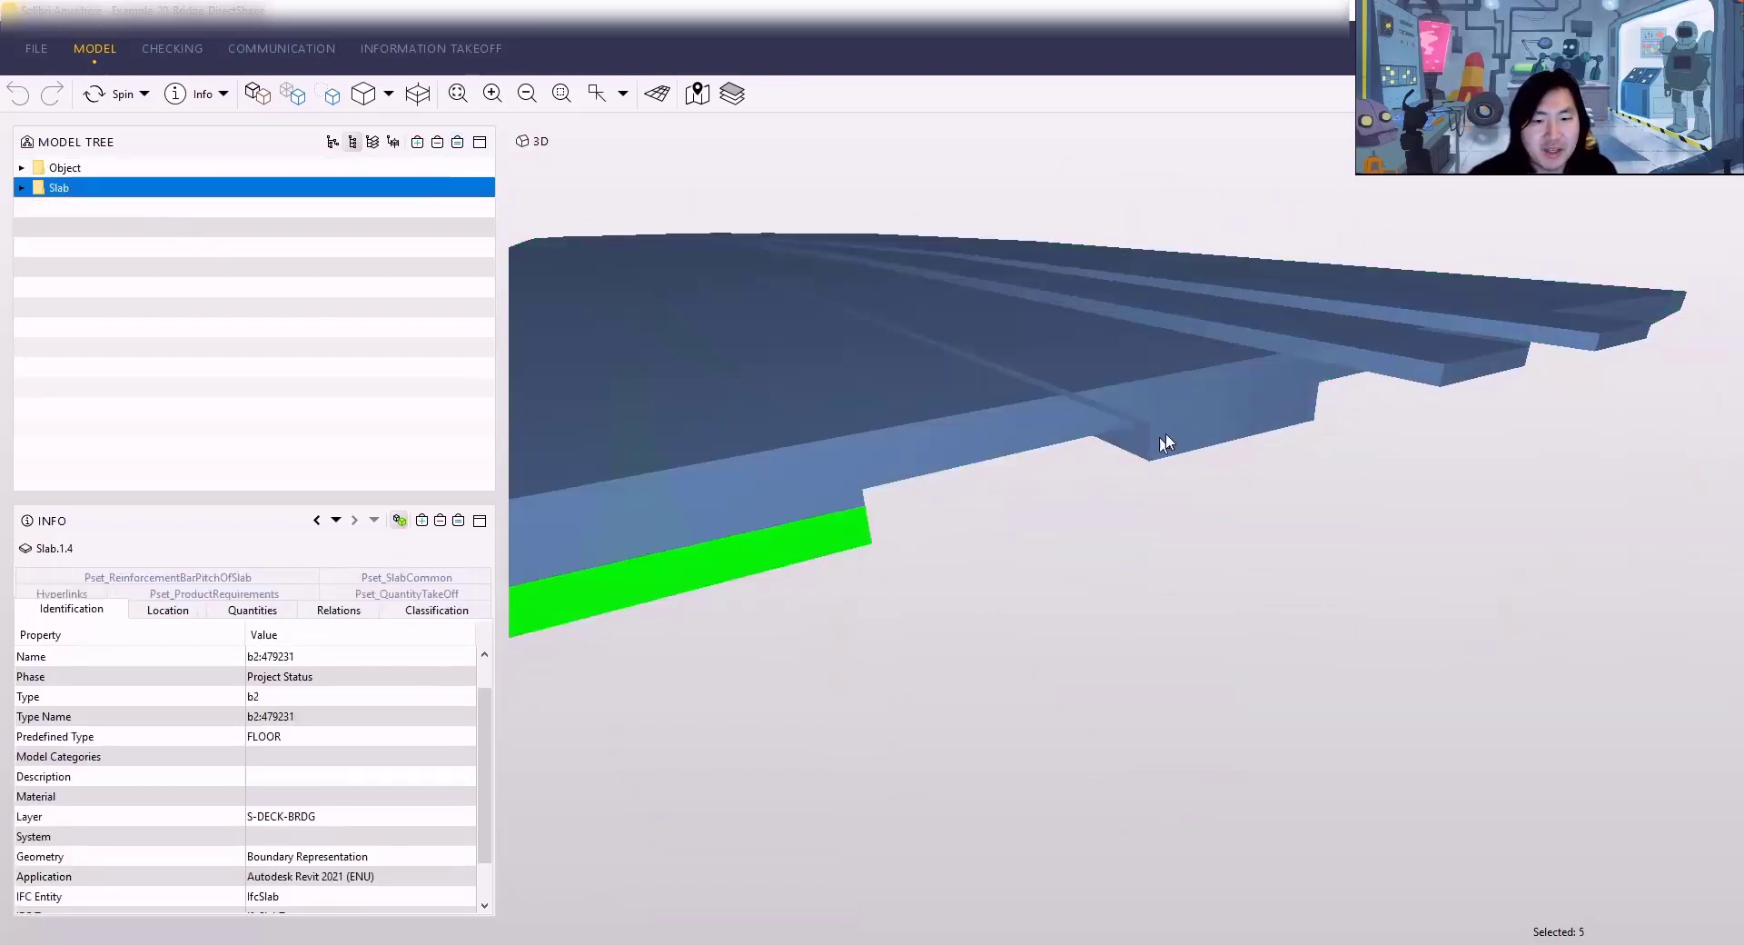
{"action": "left_click", "coordinate": [1243, 427]}
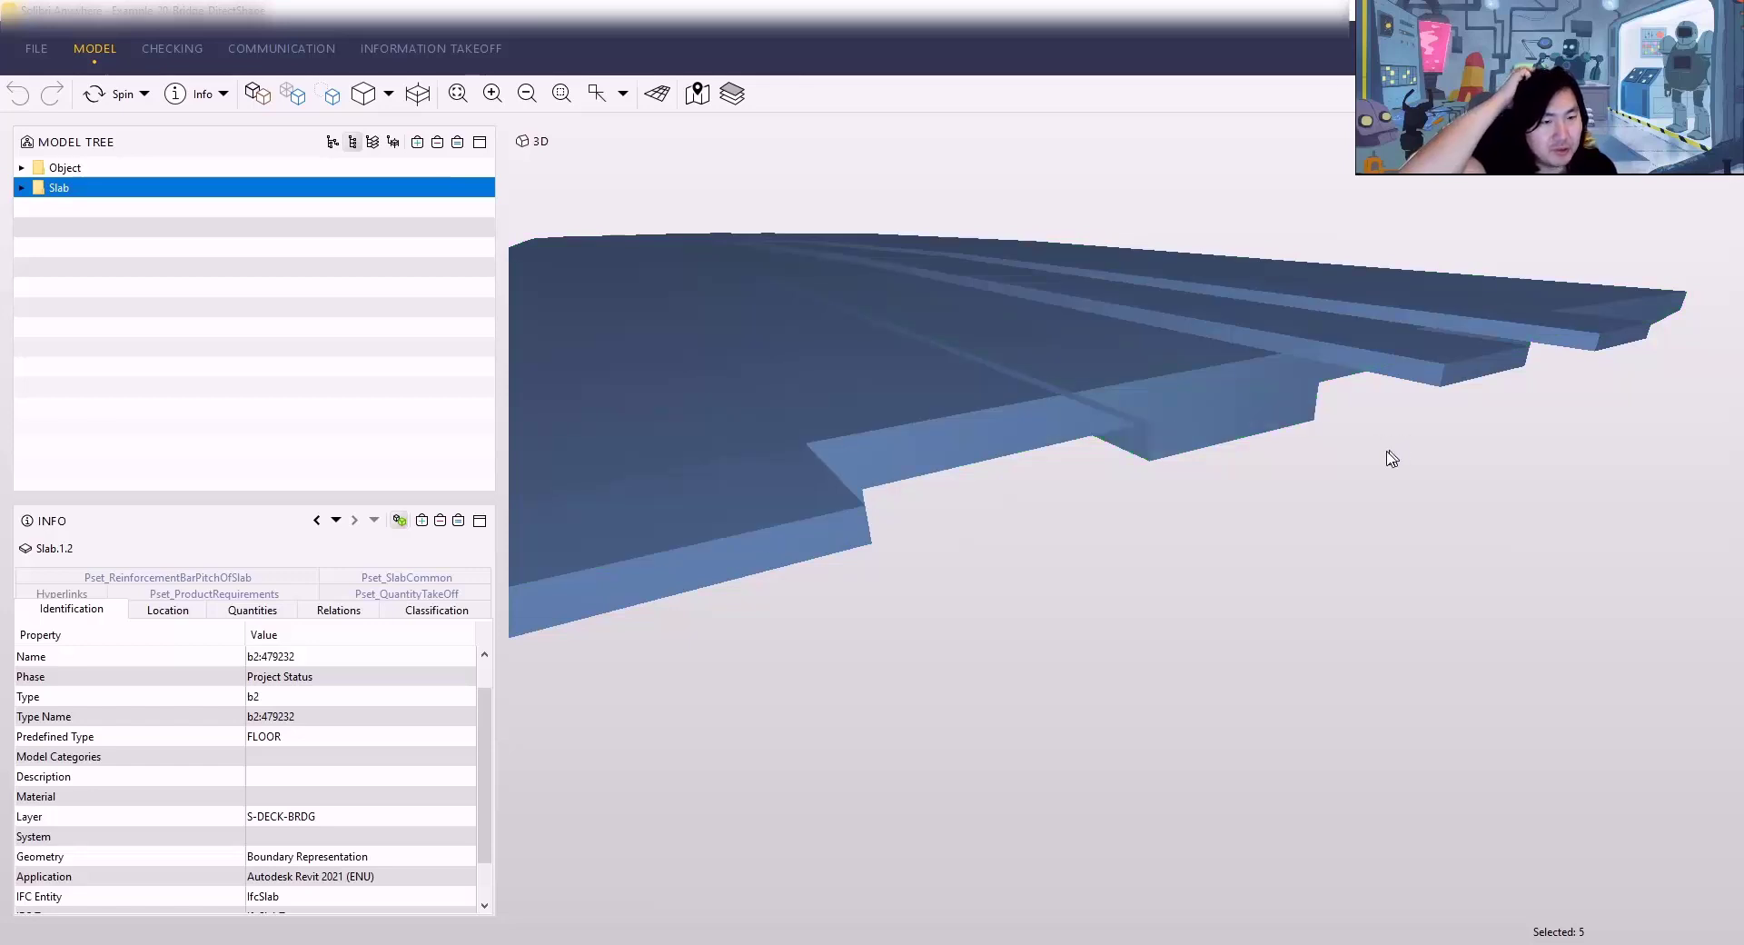
{"action": "left_click_drag", "start_coordinate": [1390, 455], "coordinate": [1074, 618]}
{"action": "scroll", "coordinate": [1059, 579], "scroll_direction": "up", "scroll_amount": 3}
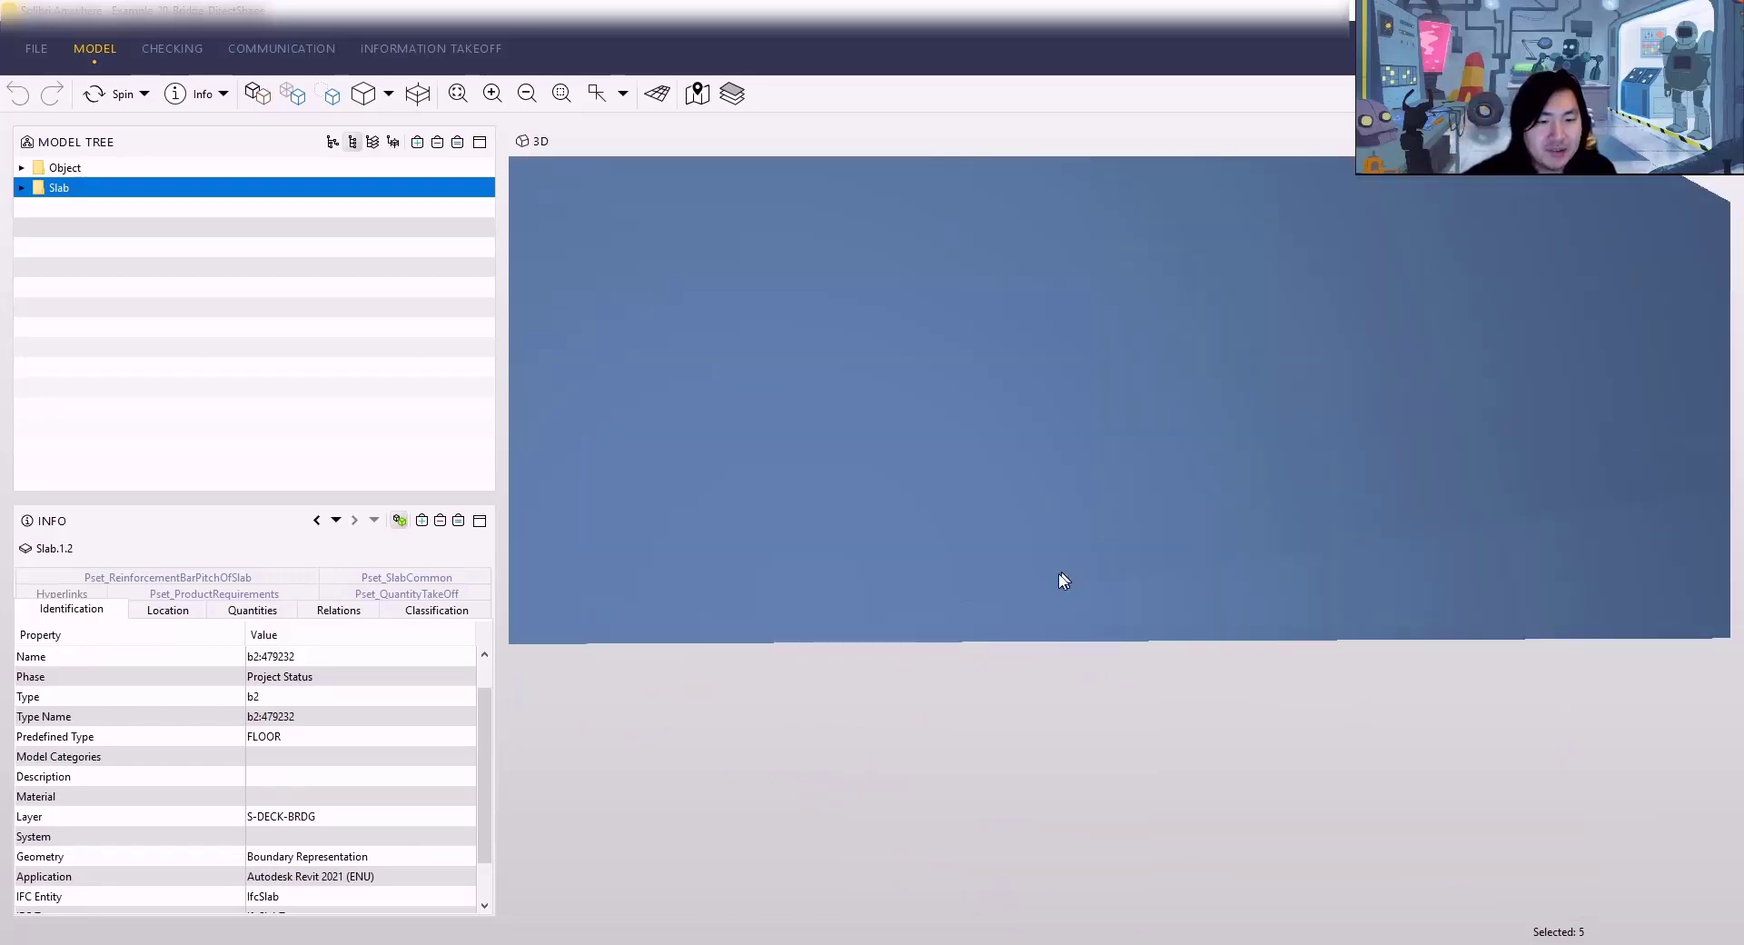
{"action": "scroll", "coordinate": [1051, 586], "scroll_direction": "down", "scroll_amount": 3}
{"action": "left_click_drag", "start_coordinate": [975, 570], "coordinate": [991, 447]}
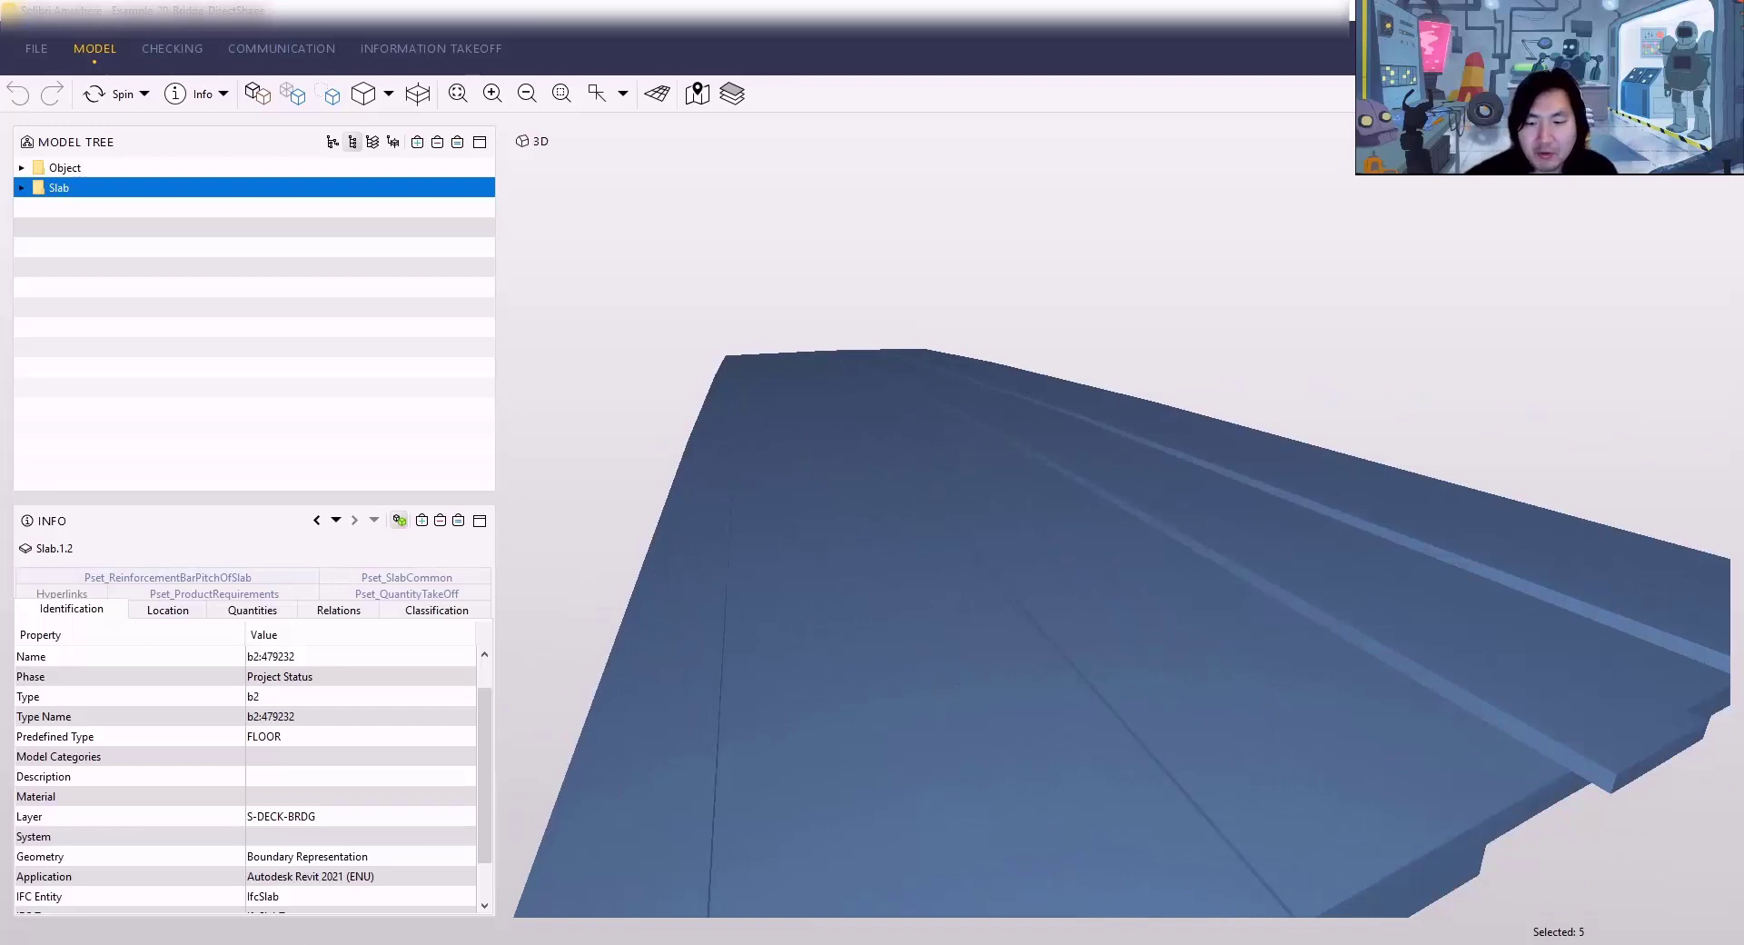
Step: Switch to Grasshopper in Revit and set the Overwrite toggle of the IfcExportAs shared parameter to False
{"action": "left_click", "coordinate": [409, 850]}
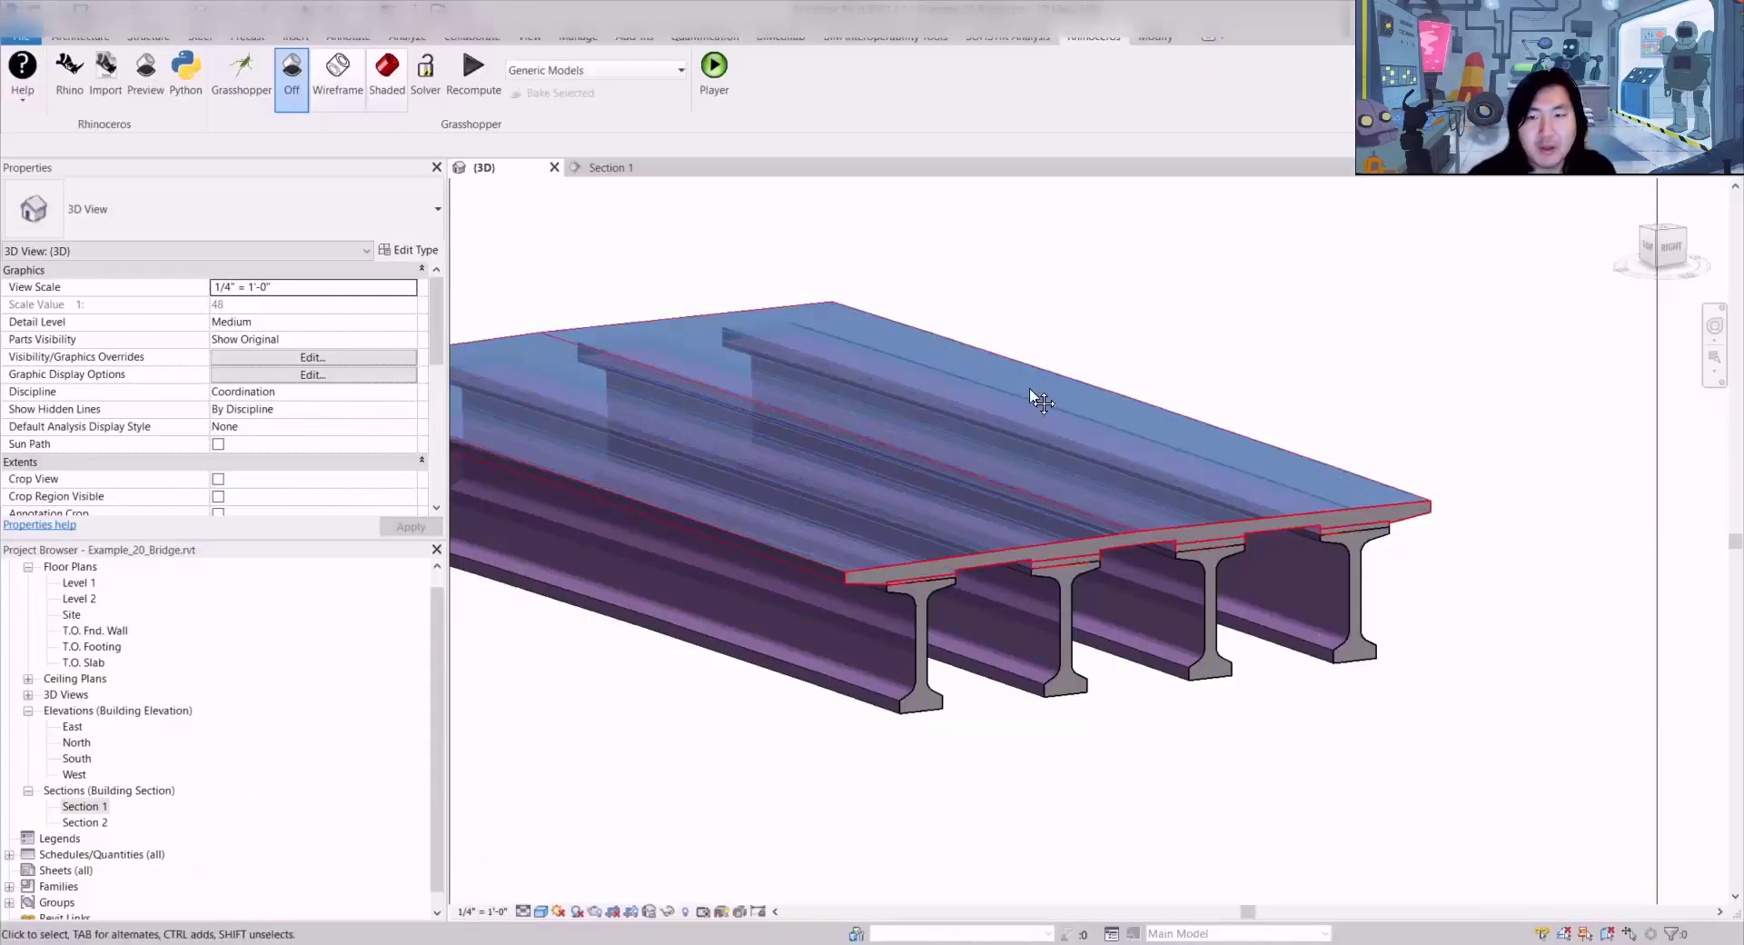
{"action": "left_click", "coordinate": [240, 75]}
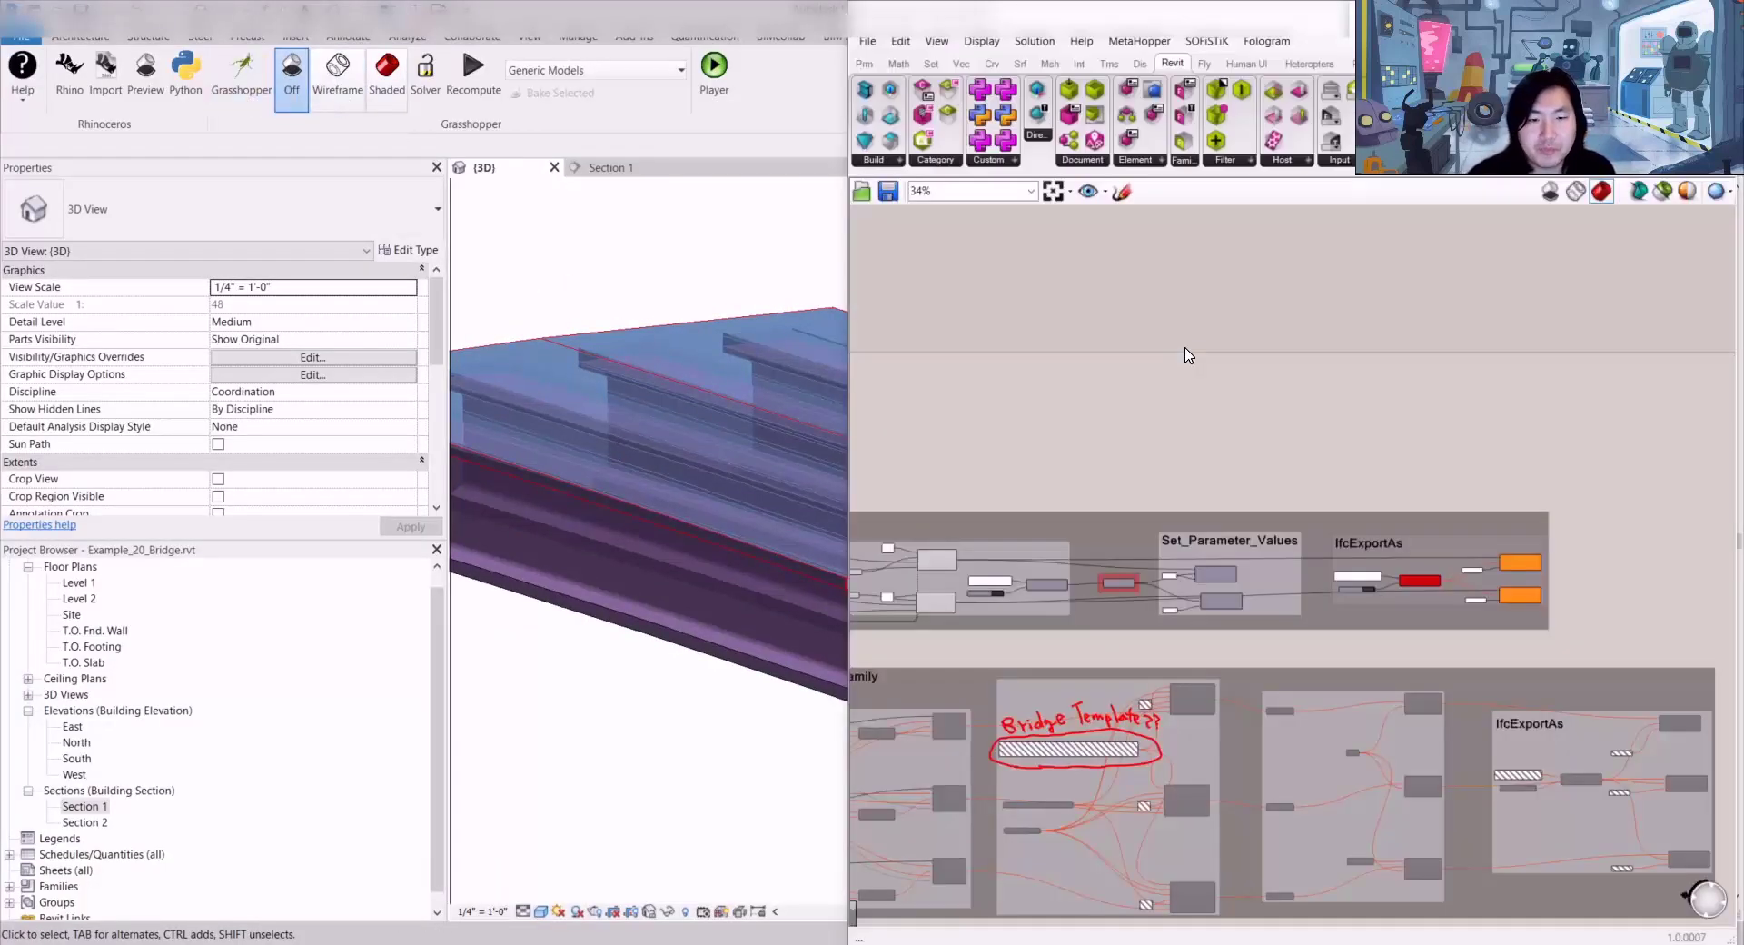
{"action": "scroll", "coordinate": [1240, 519], "scroll_direction": "up", "scroll_amount": 5}
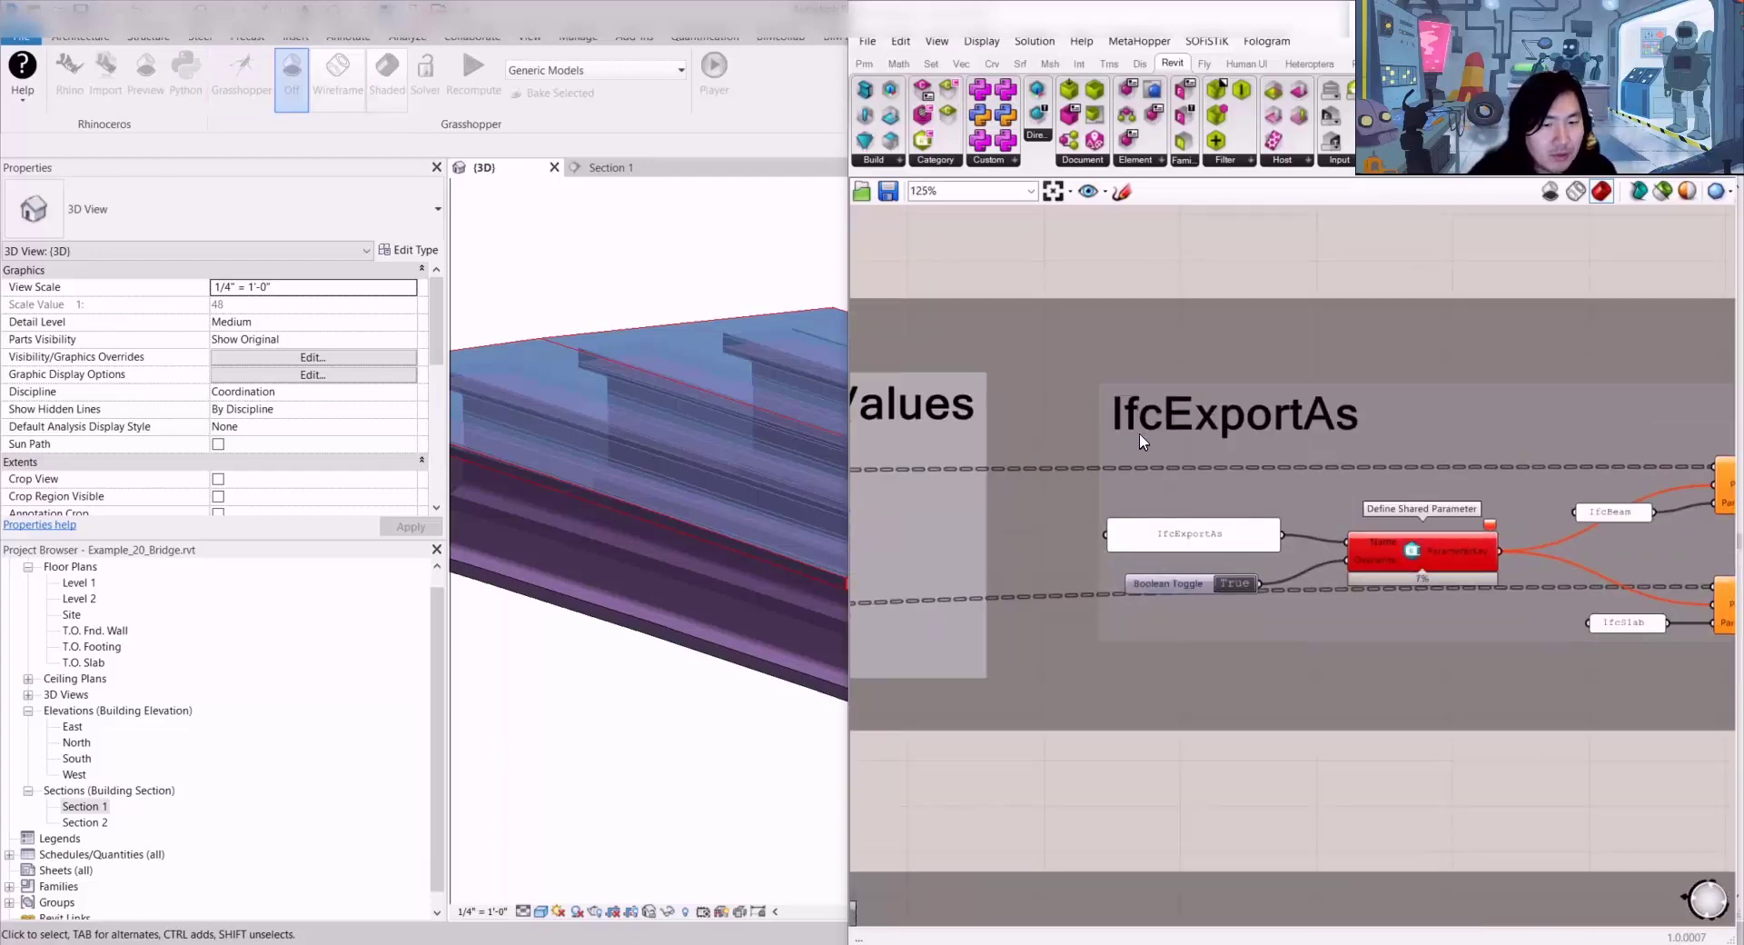
{"action": "right_click_drag", "start_coordinate": [1130, 380], "coordinate": [1609, 338]}
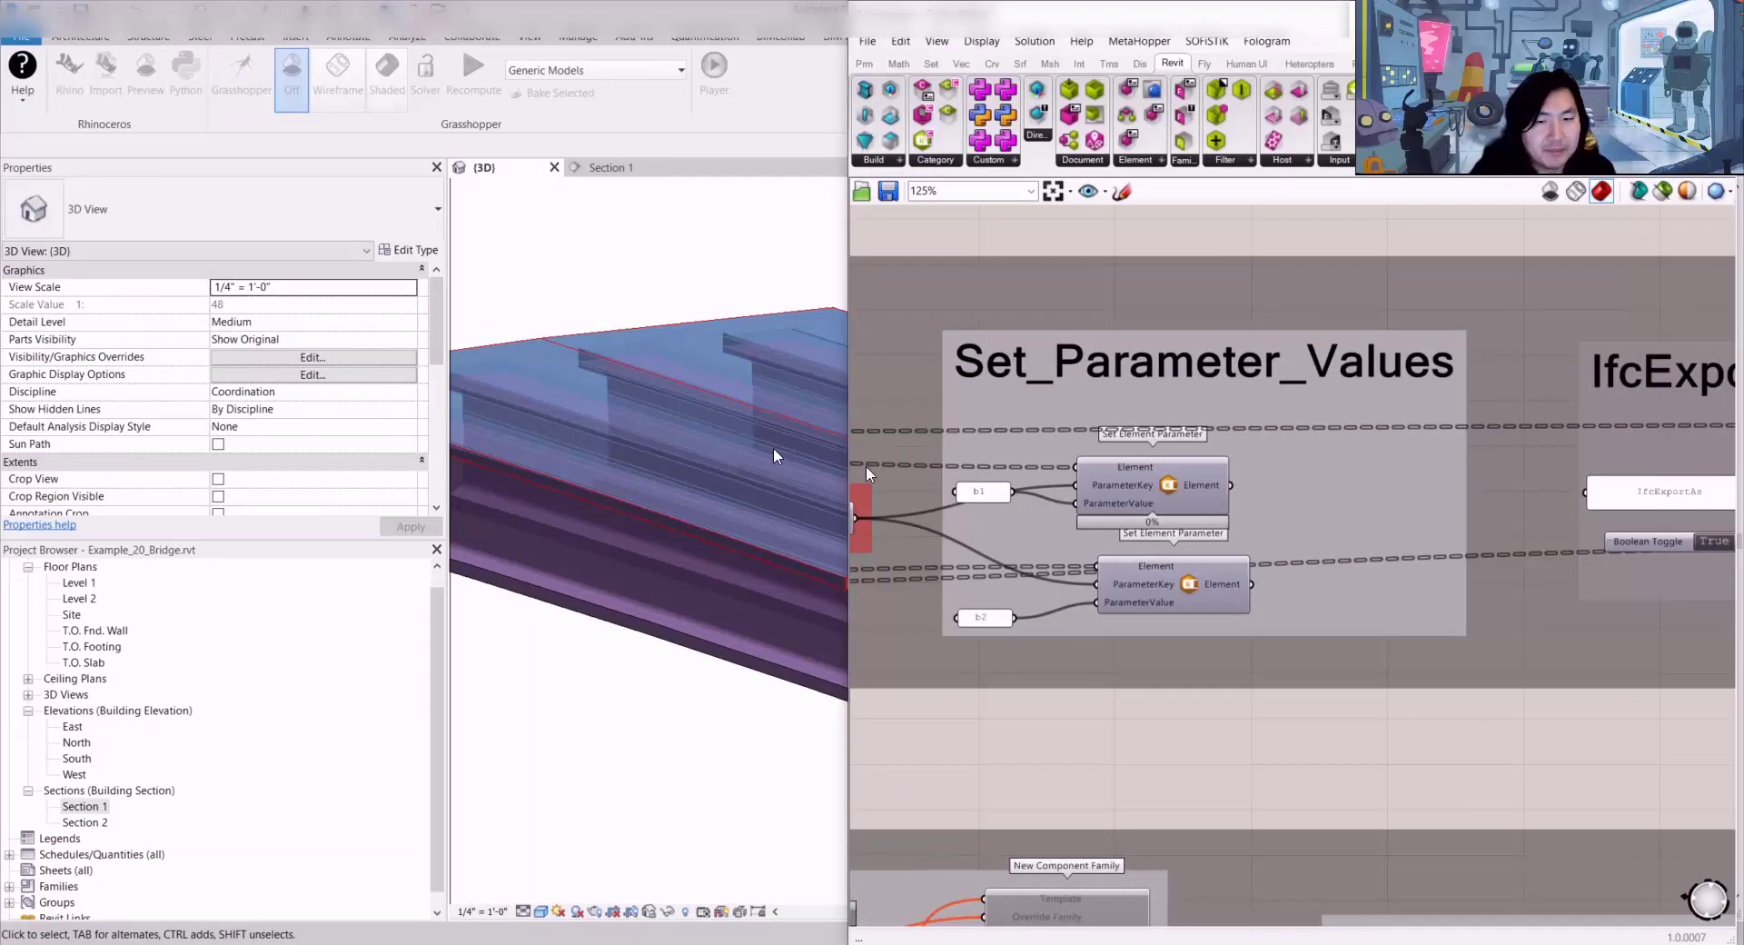
{"action": "right_click_drag", "start_coordinate": [1433, 491], "coordinate": [1257, 492]}
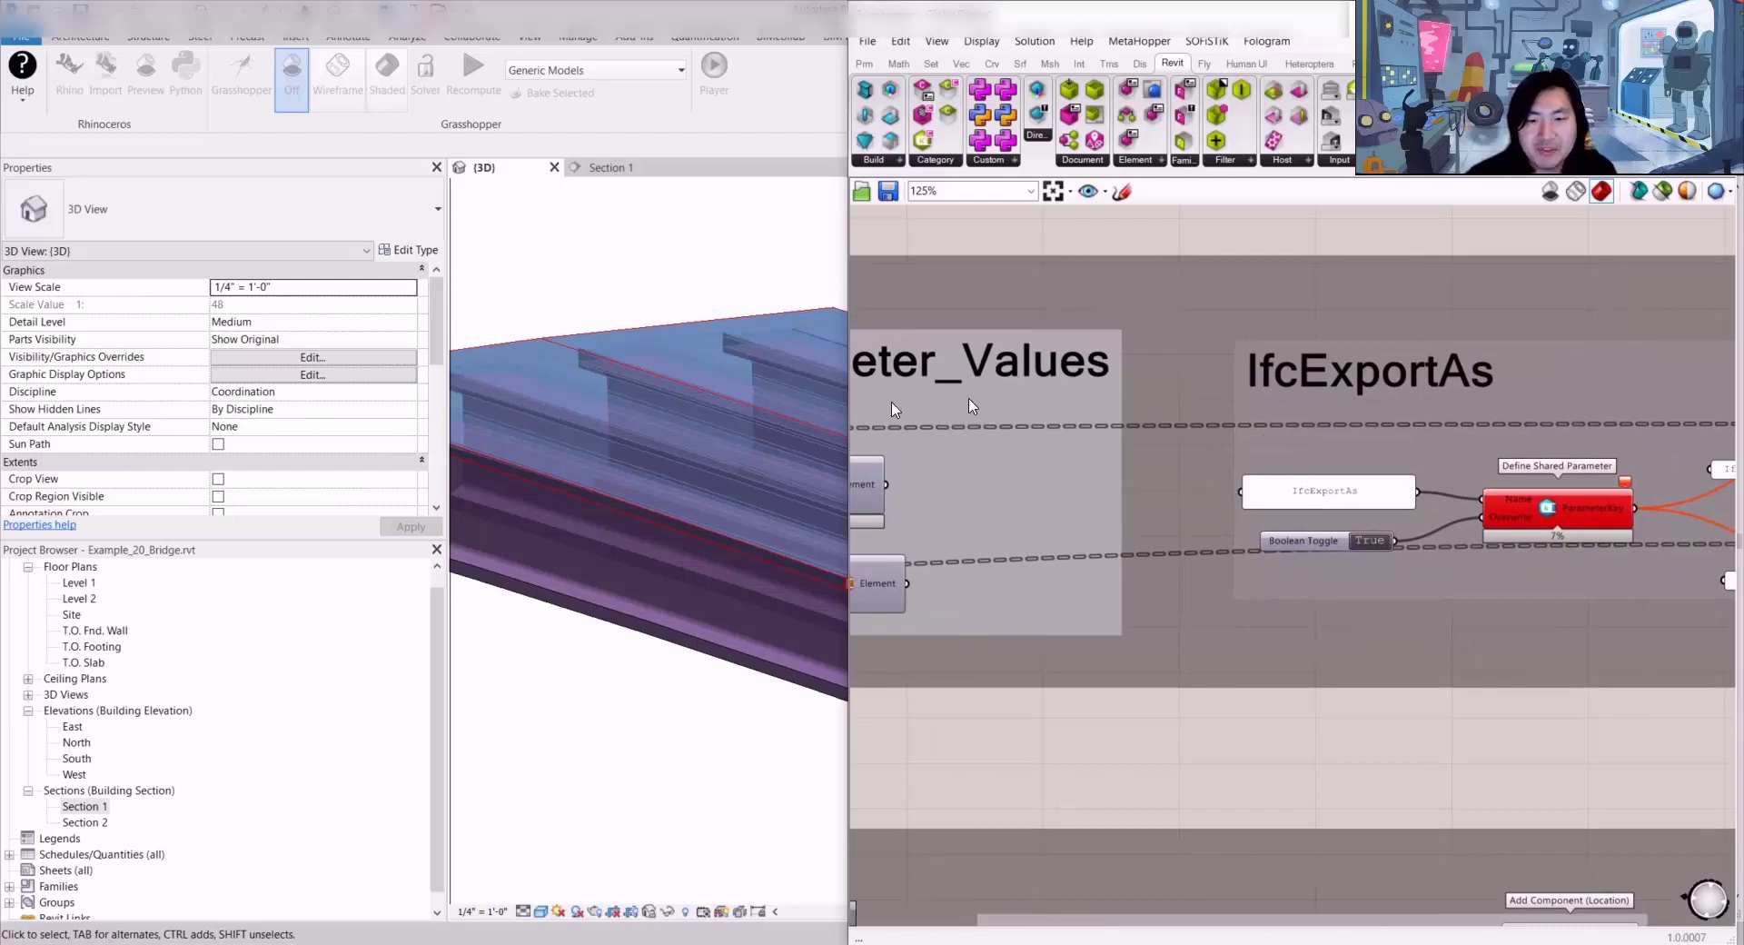
{"action": "right_click_drag", "start_coordinate": [1442, 479], "coordinate": [1076, 452]}
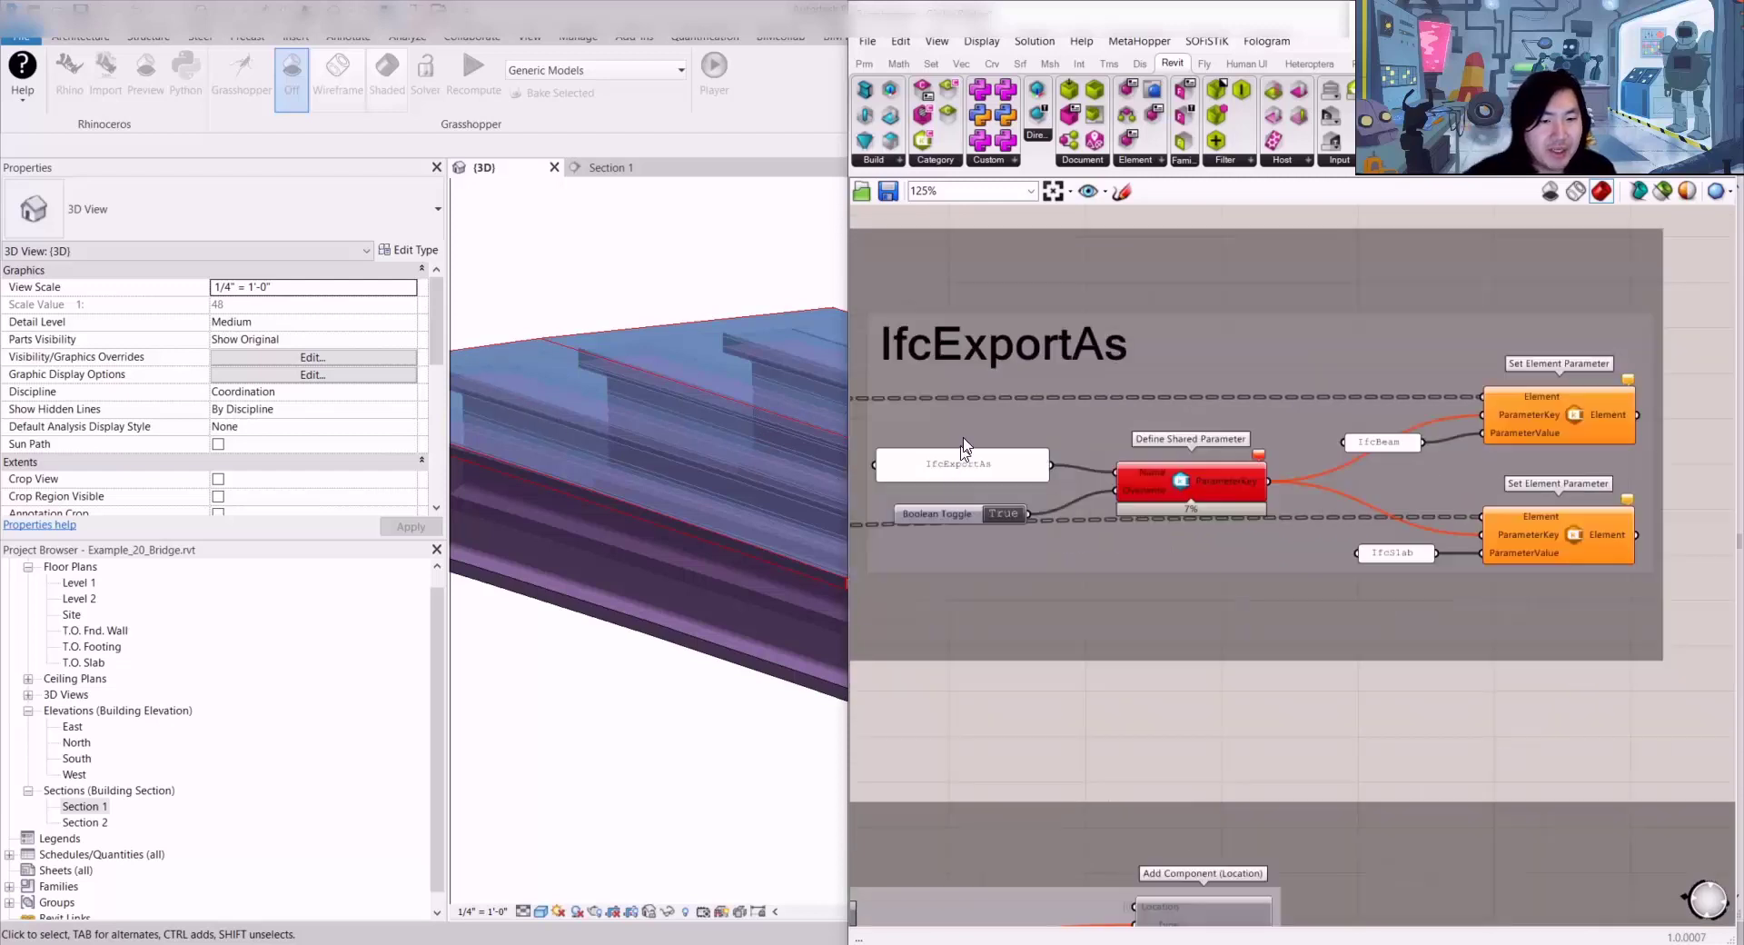
{"action": "double_click", "coordinate": [1002, 512]}
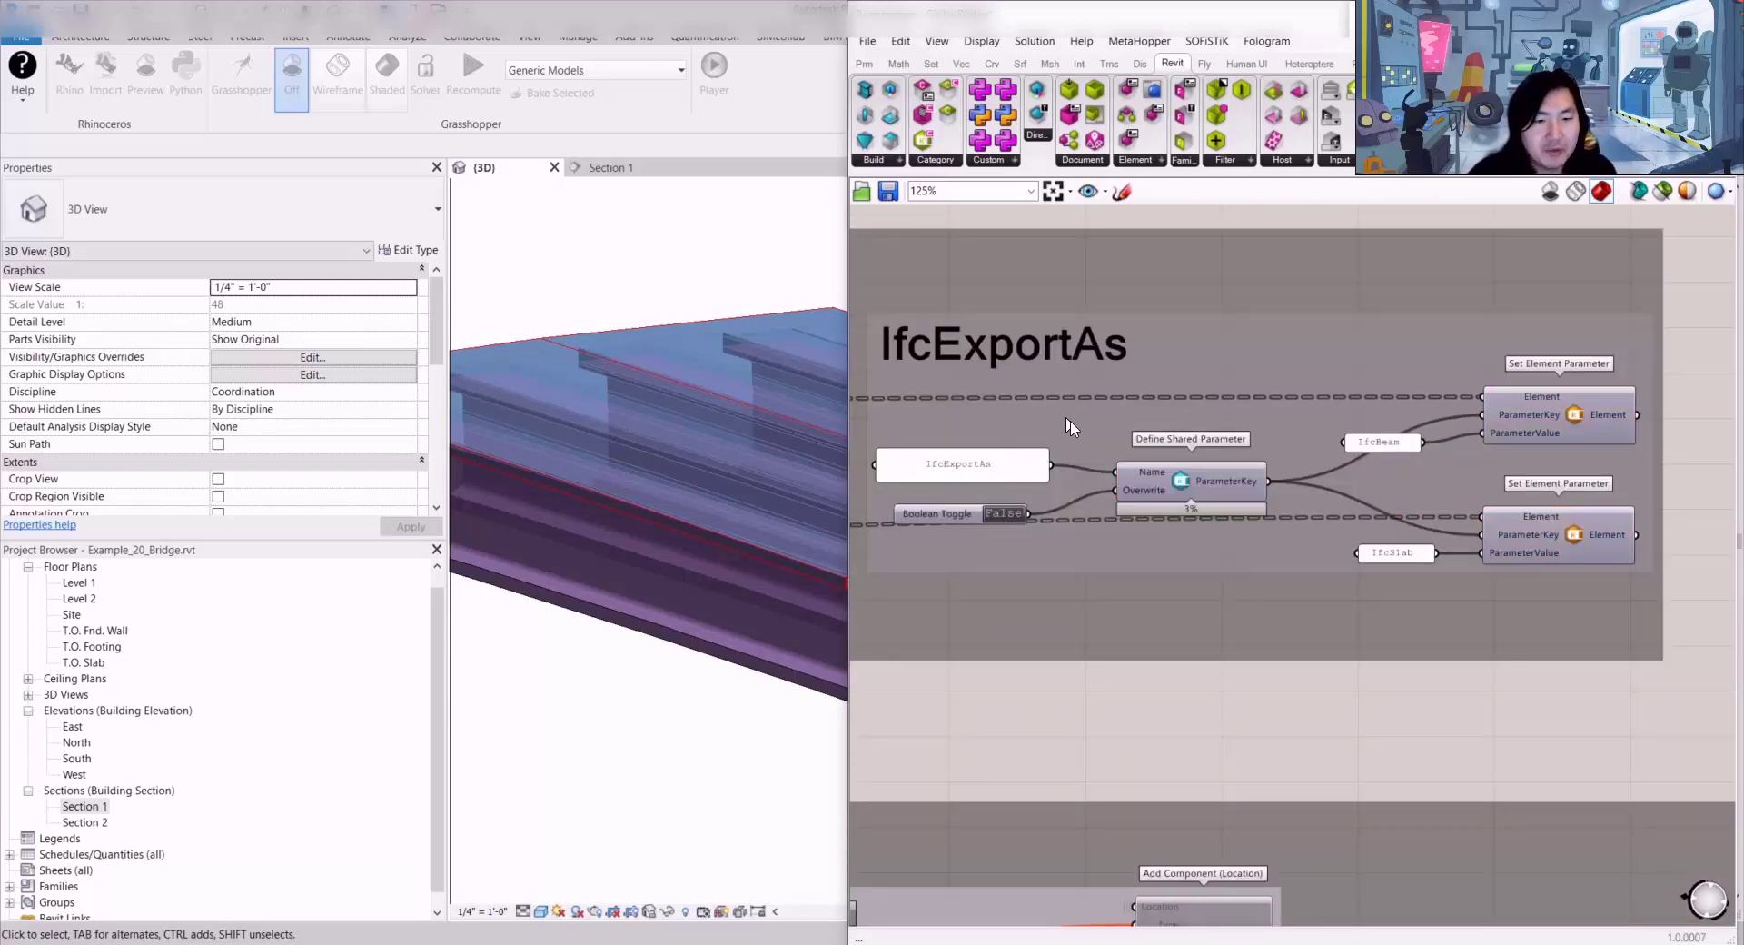
{"action": "right_click_drag", "start_coordinate": [1051, 431], "coordinate": [1270, 392]}
{"action": "right_click_drag", "start_coordinate": [1026, 343], "coordinate": [1220, 334]}
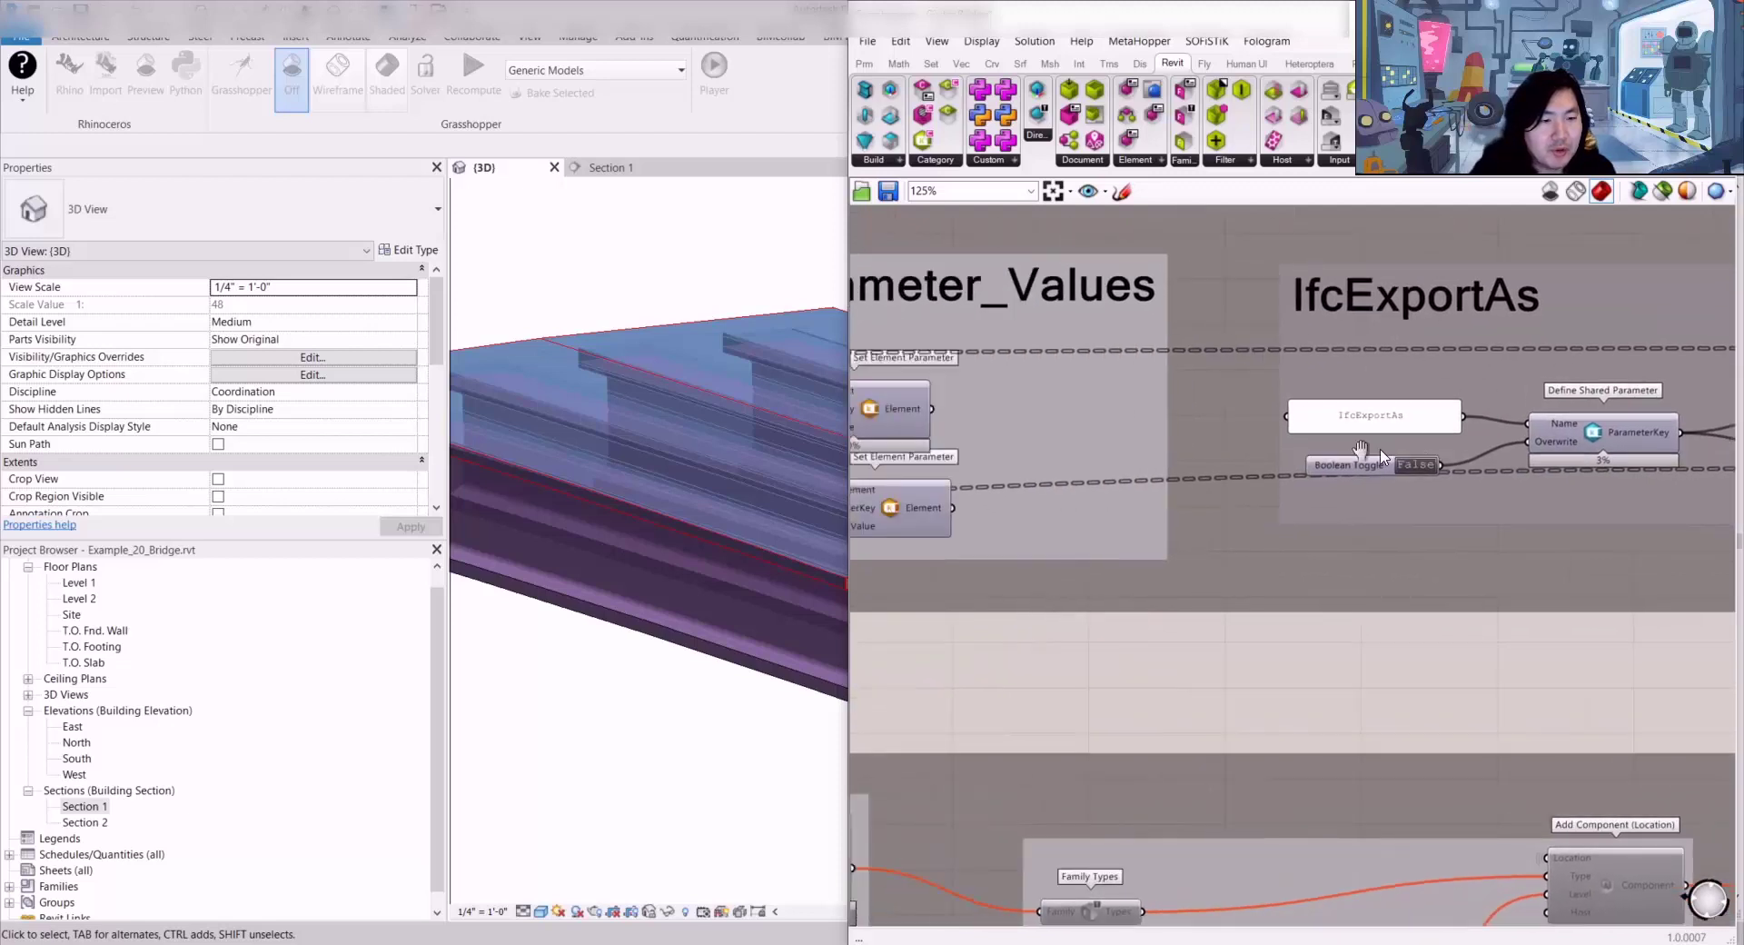
{"action": "scroll", "coordinate": [1380, 457], "scroll_direction": "up", "scroll_amount": 3}
{"action": "scroll", "coordinate": [1144, 451], "scroll_direction": "up", "scroll_amount": 1}
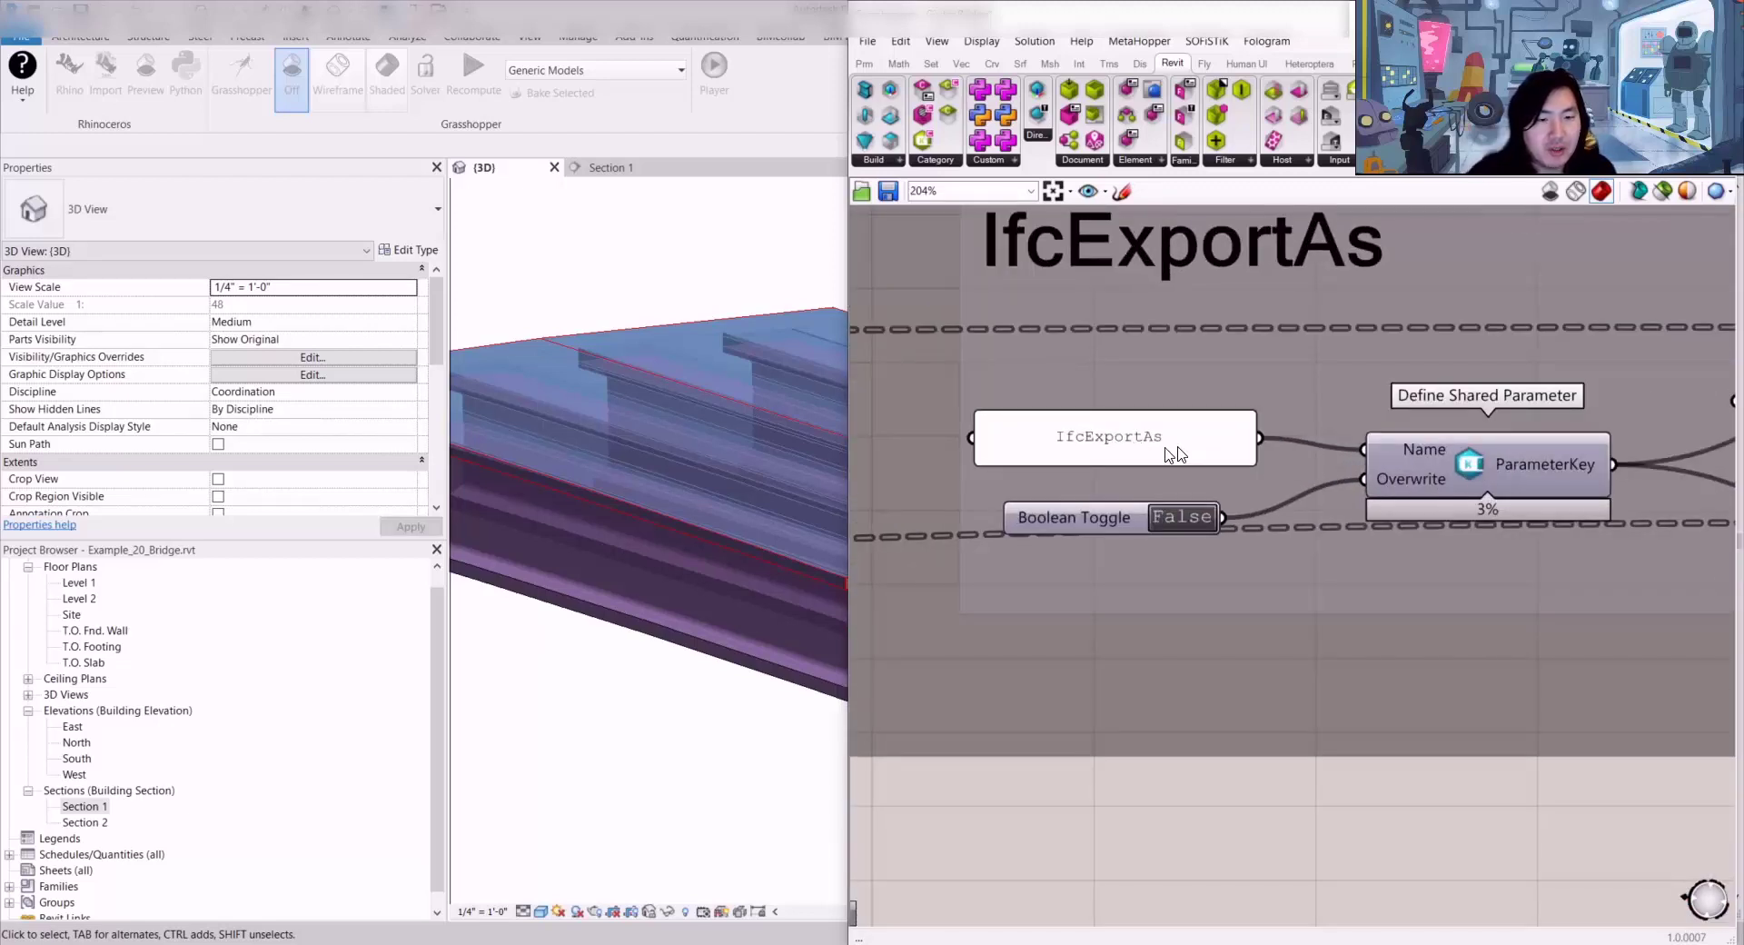
Step: Check the drawing_graphic_setting and IfcExportAs properties of the bridge girders and deck in the Revit 3D view
{"action": "left_click", "coordinate": [800, 503]}
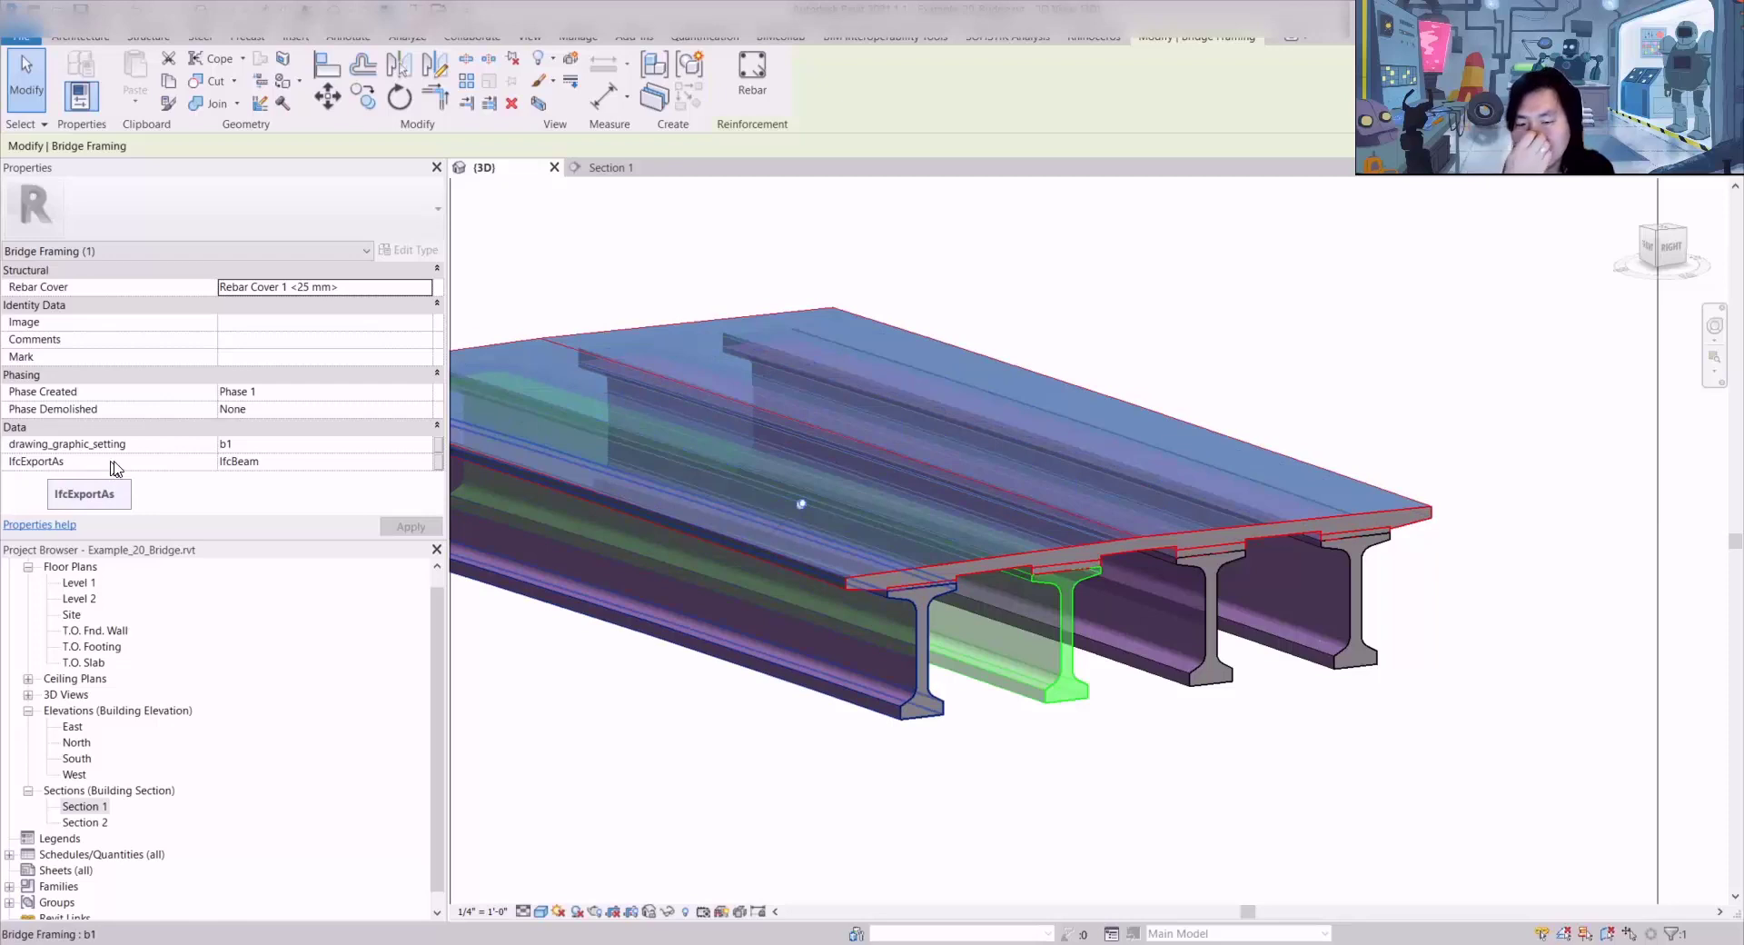
{"action": "left_click", "coordinate": [758, 667]}
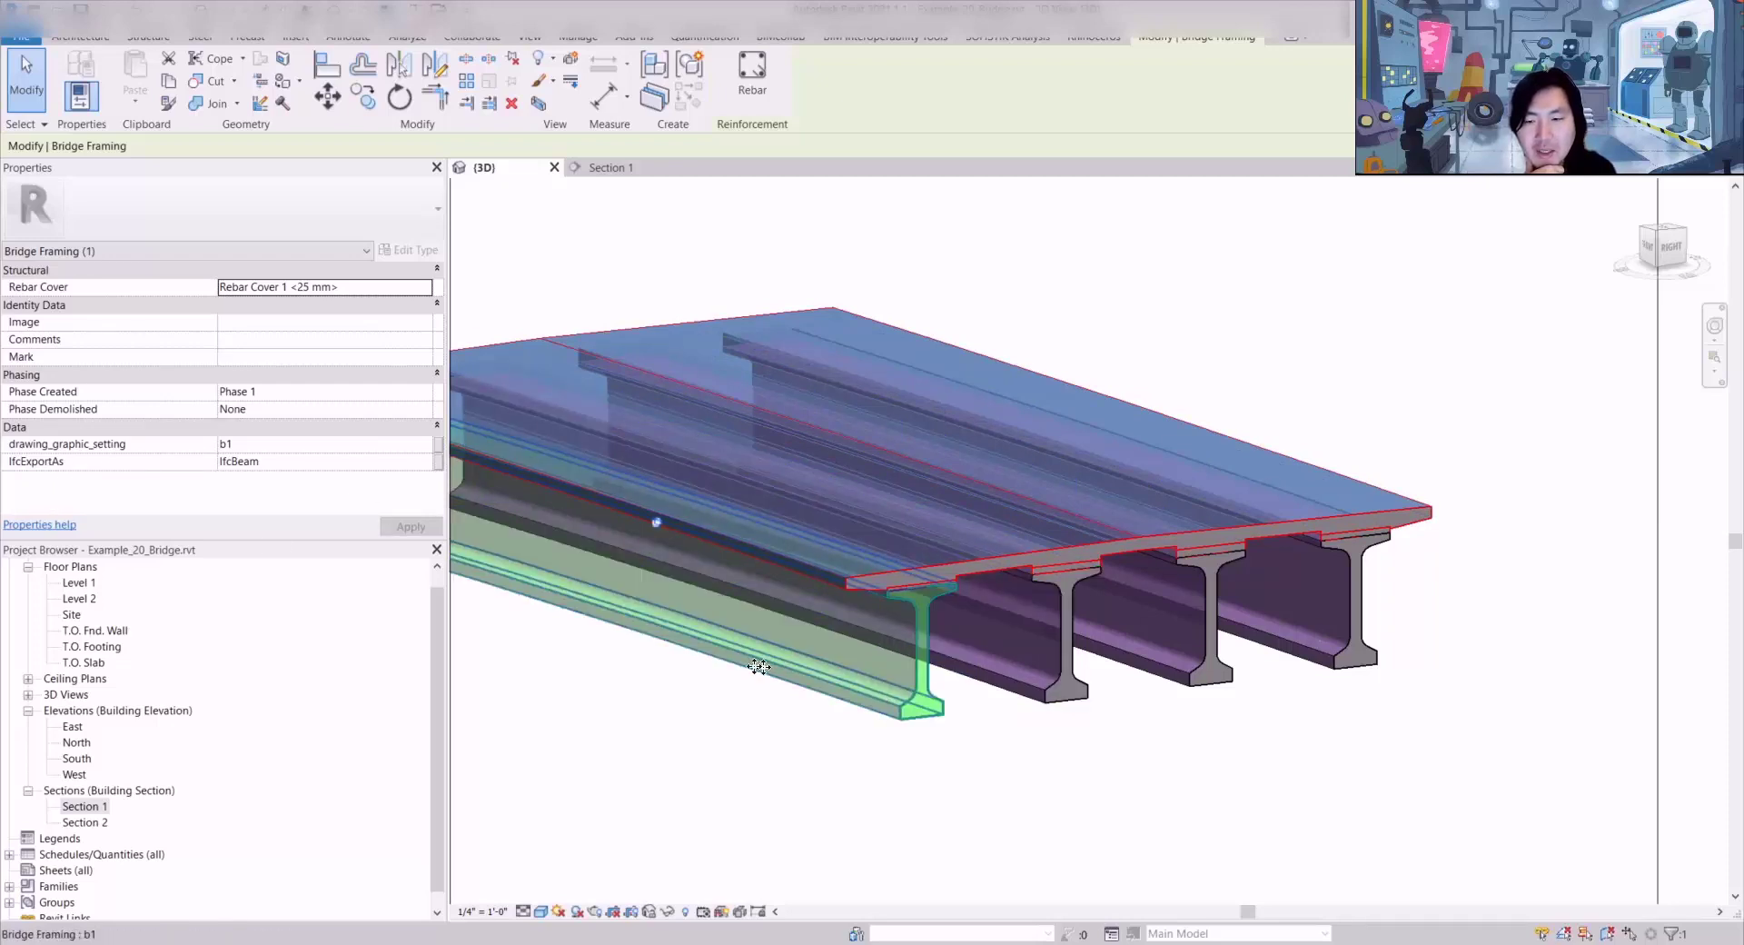
{"action": "left_click", "coordinate": [1218, 431]}
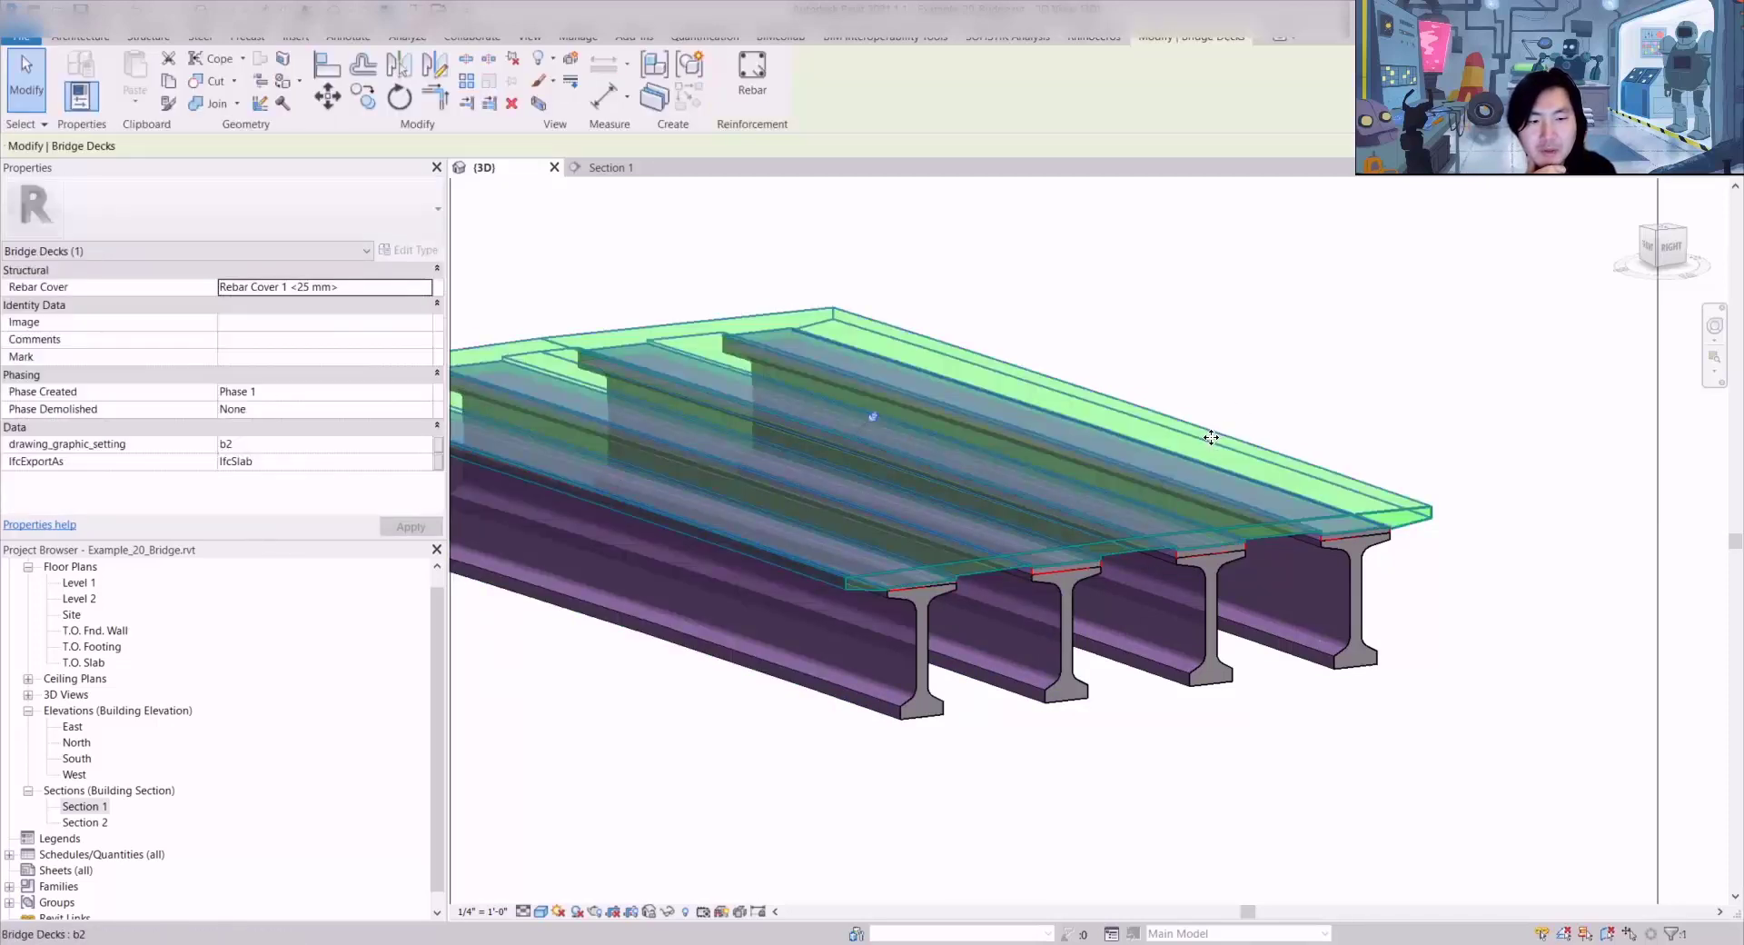
{"action": "left_click", "coordinate": [654, 518]}
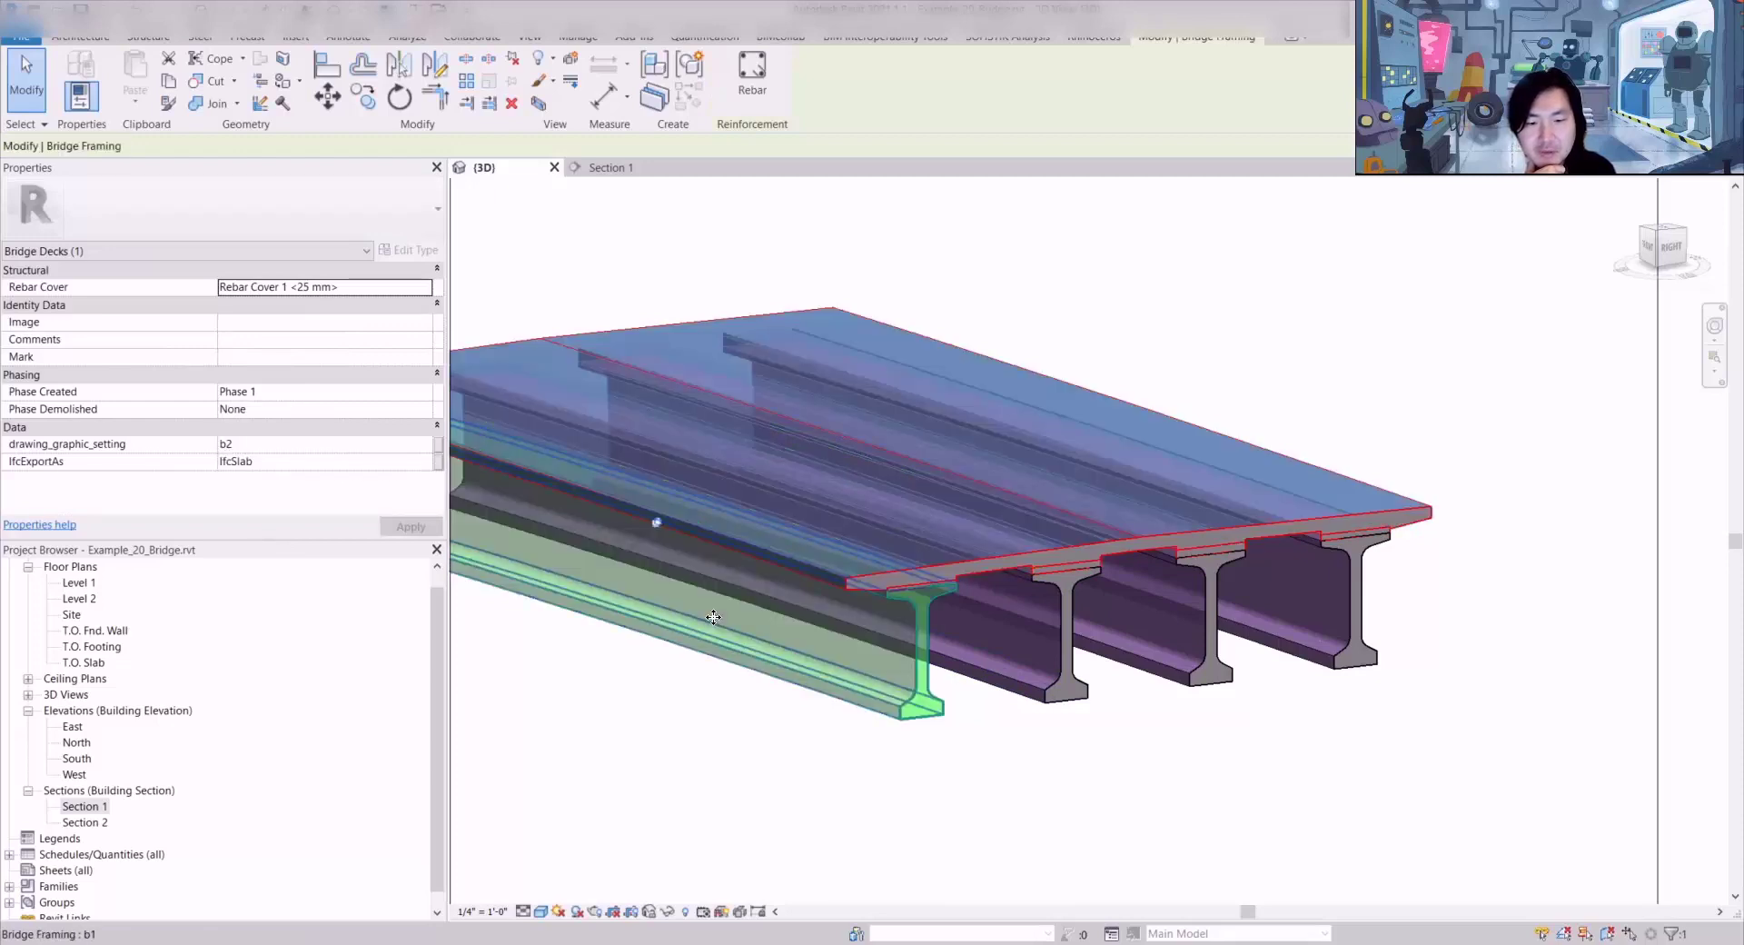
{"action": "scroll", "coordinate": [926, 545], "scroll_direction": "up", "scroll_amount": 4}
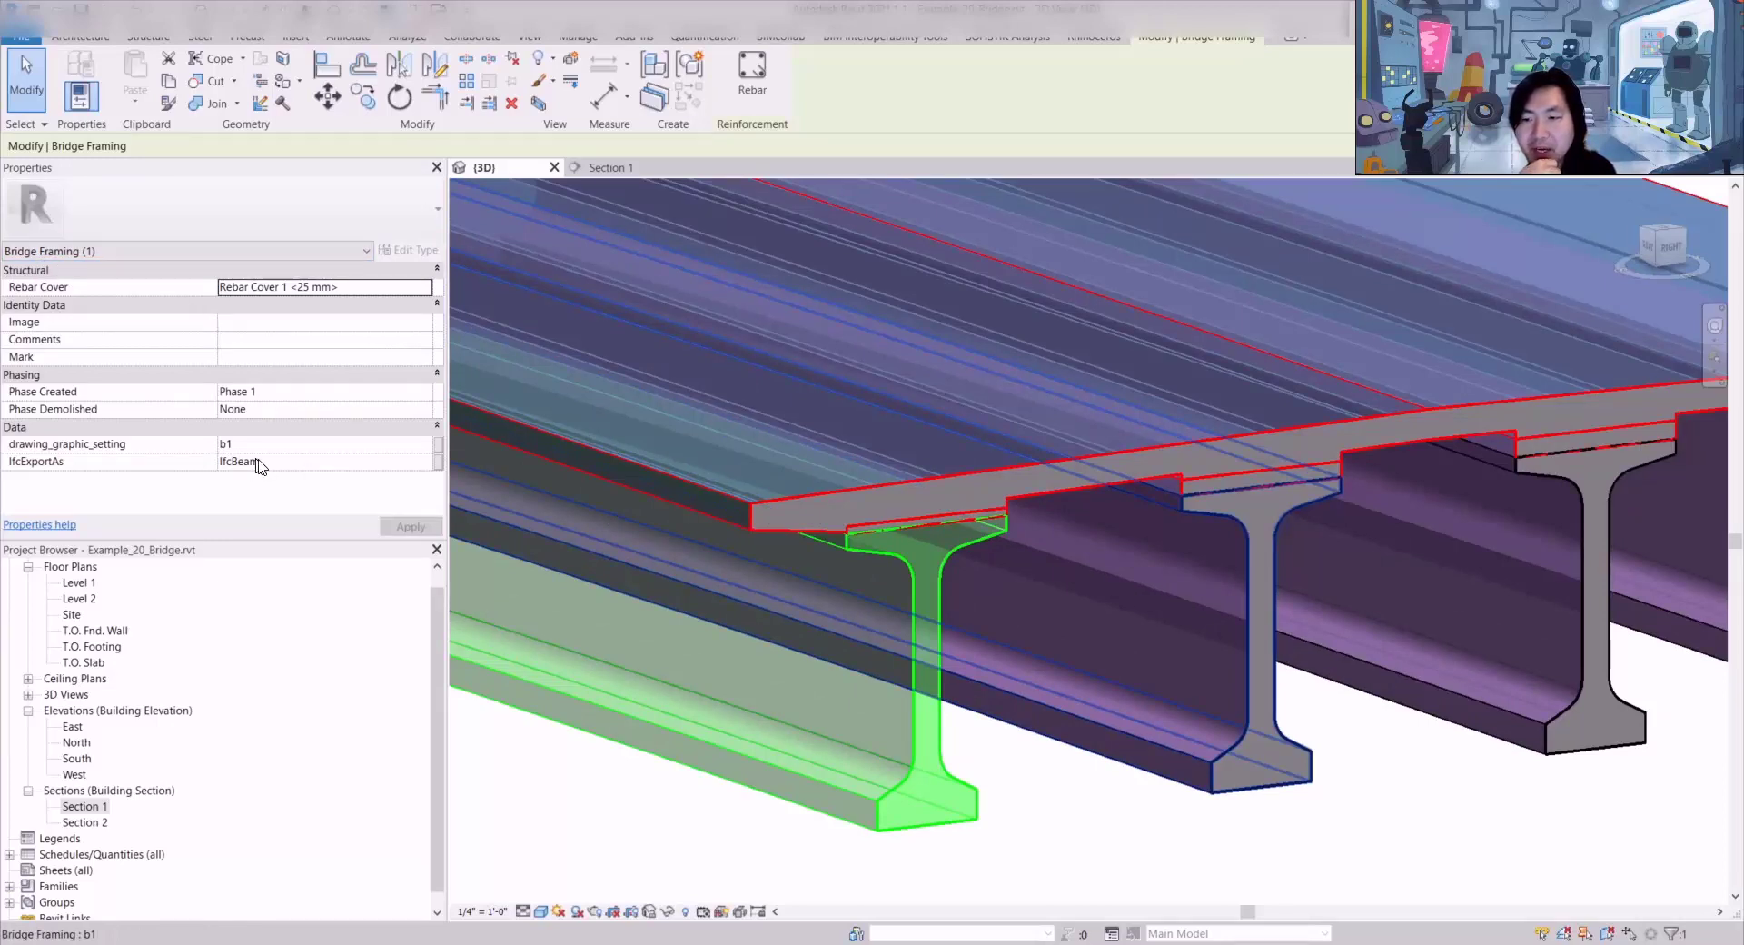
{"action": "key", "text": "Escape"}
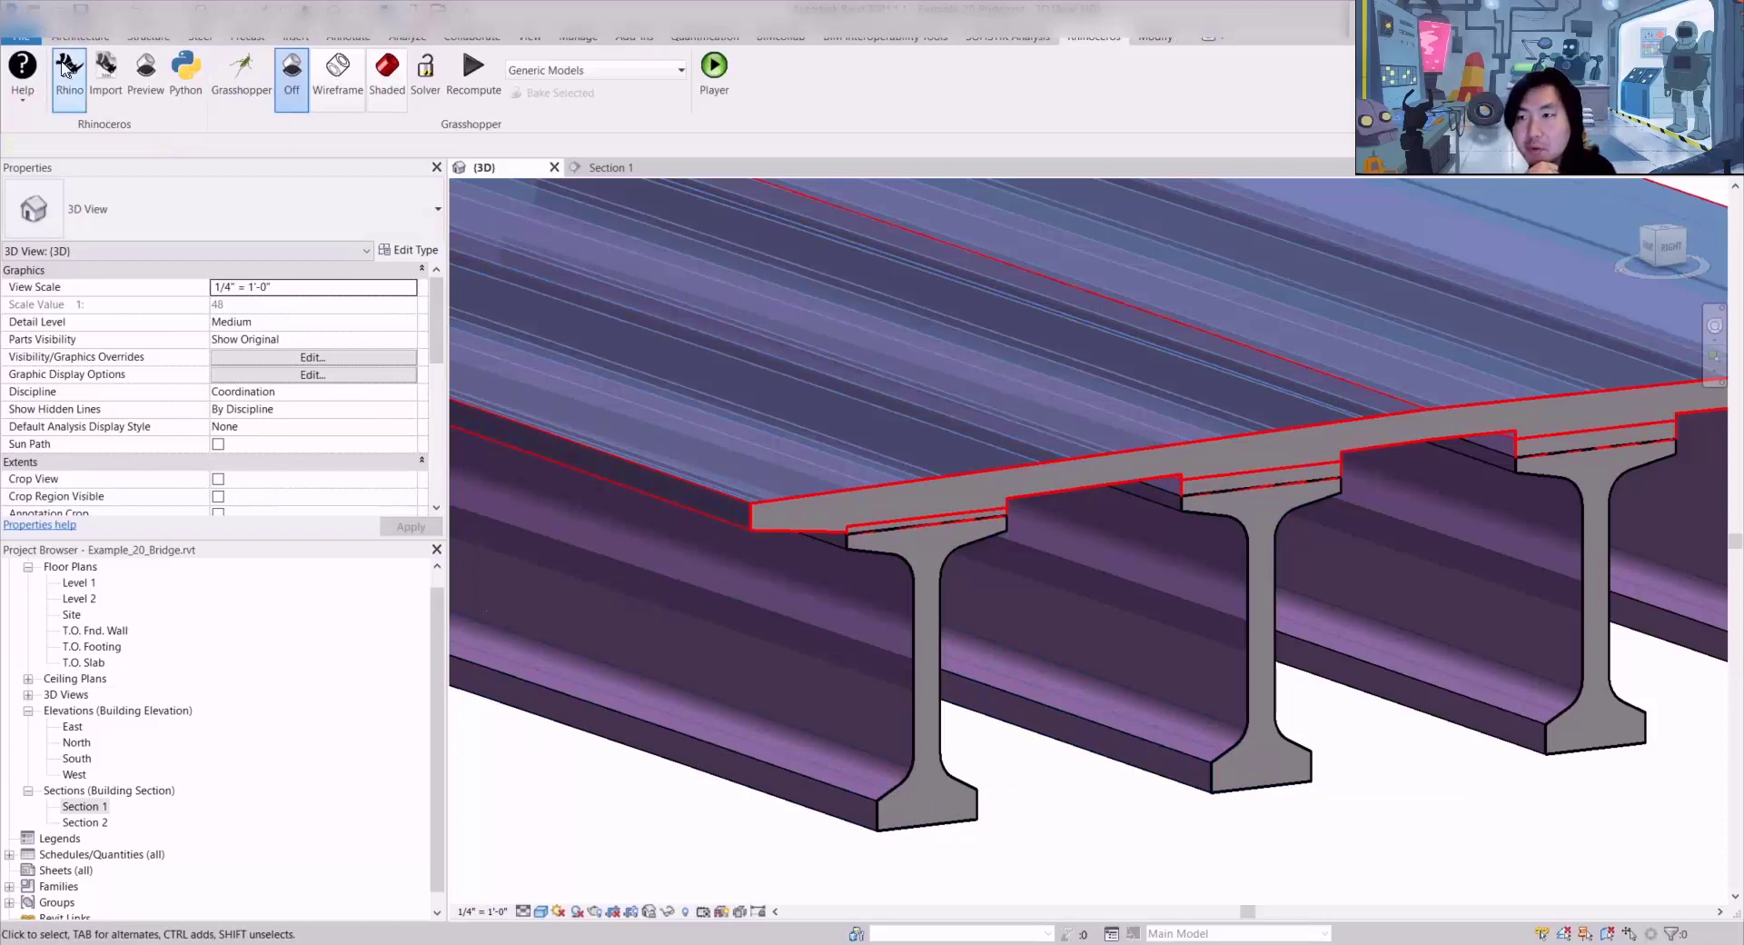
Step: Export the bridge again with the IFC2x3 Coordination View 2.0 setup, overwriting the existing IFC file
{"action": "left_click", "coordinate": [21, 37]}
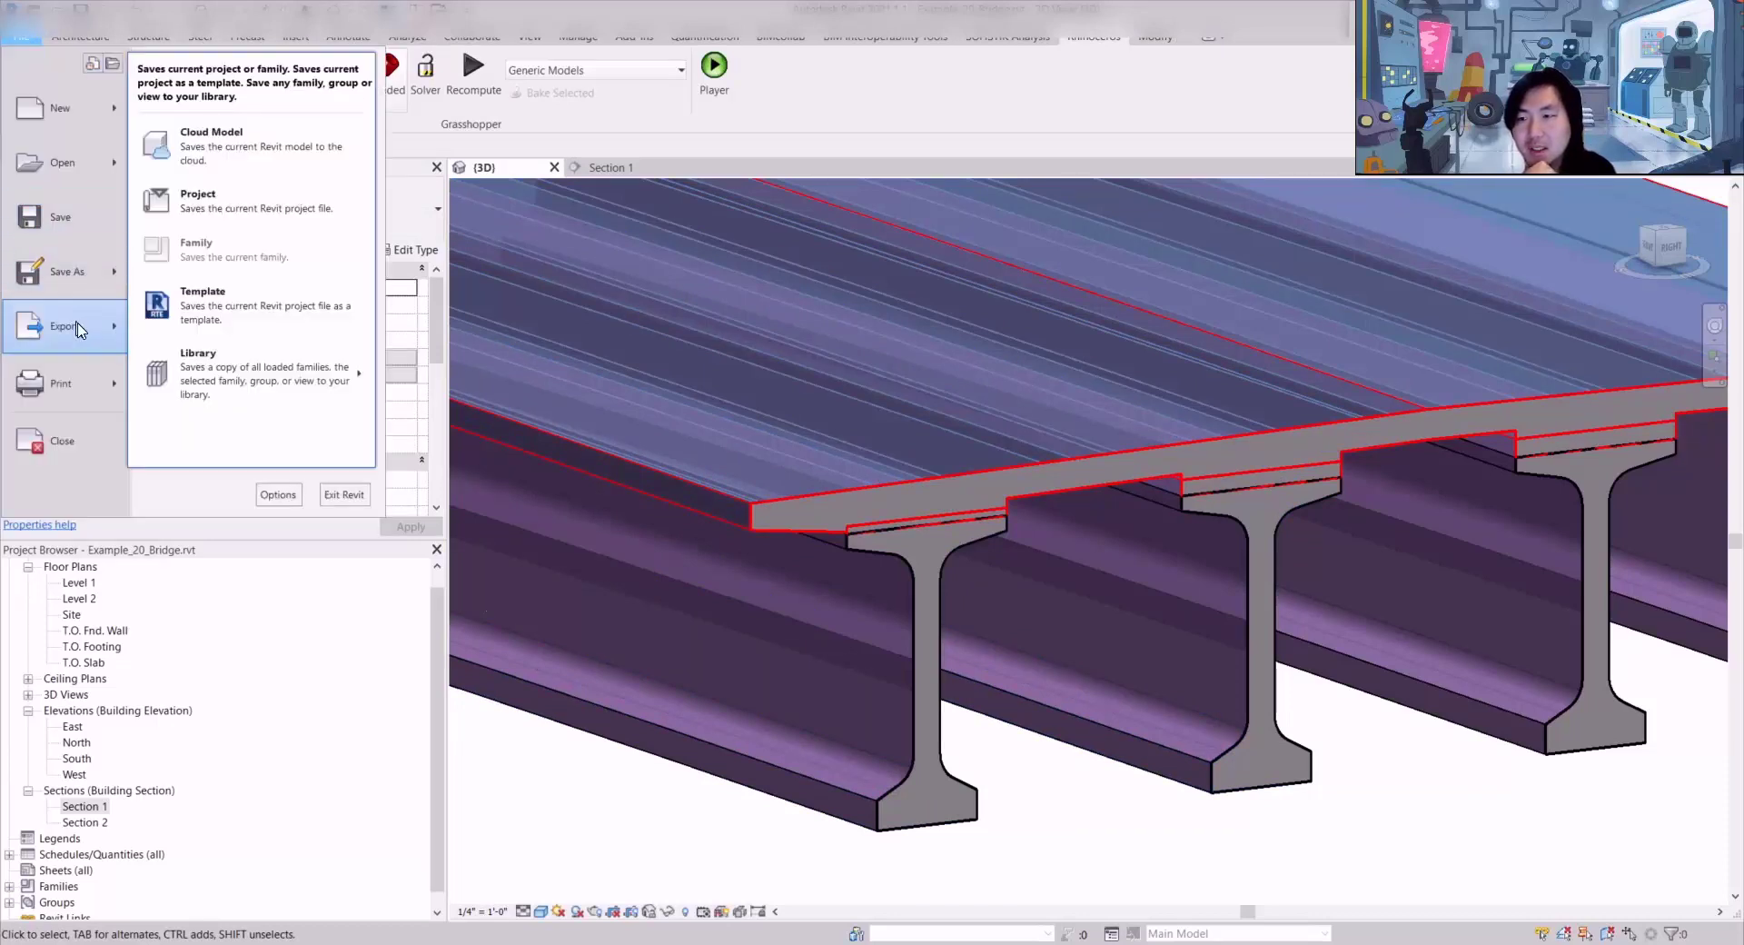
{"action": "mouse_move", "coordinate": [78, 329]}
{"action": "left_click", "coordinate": [204, 329]}
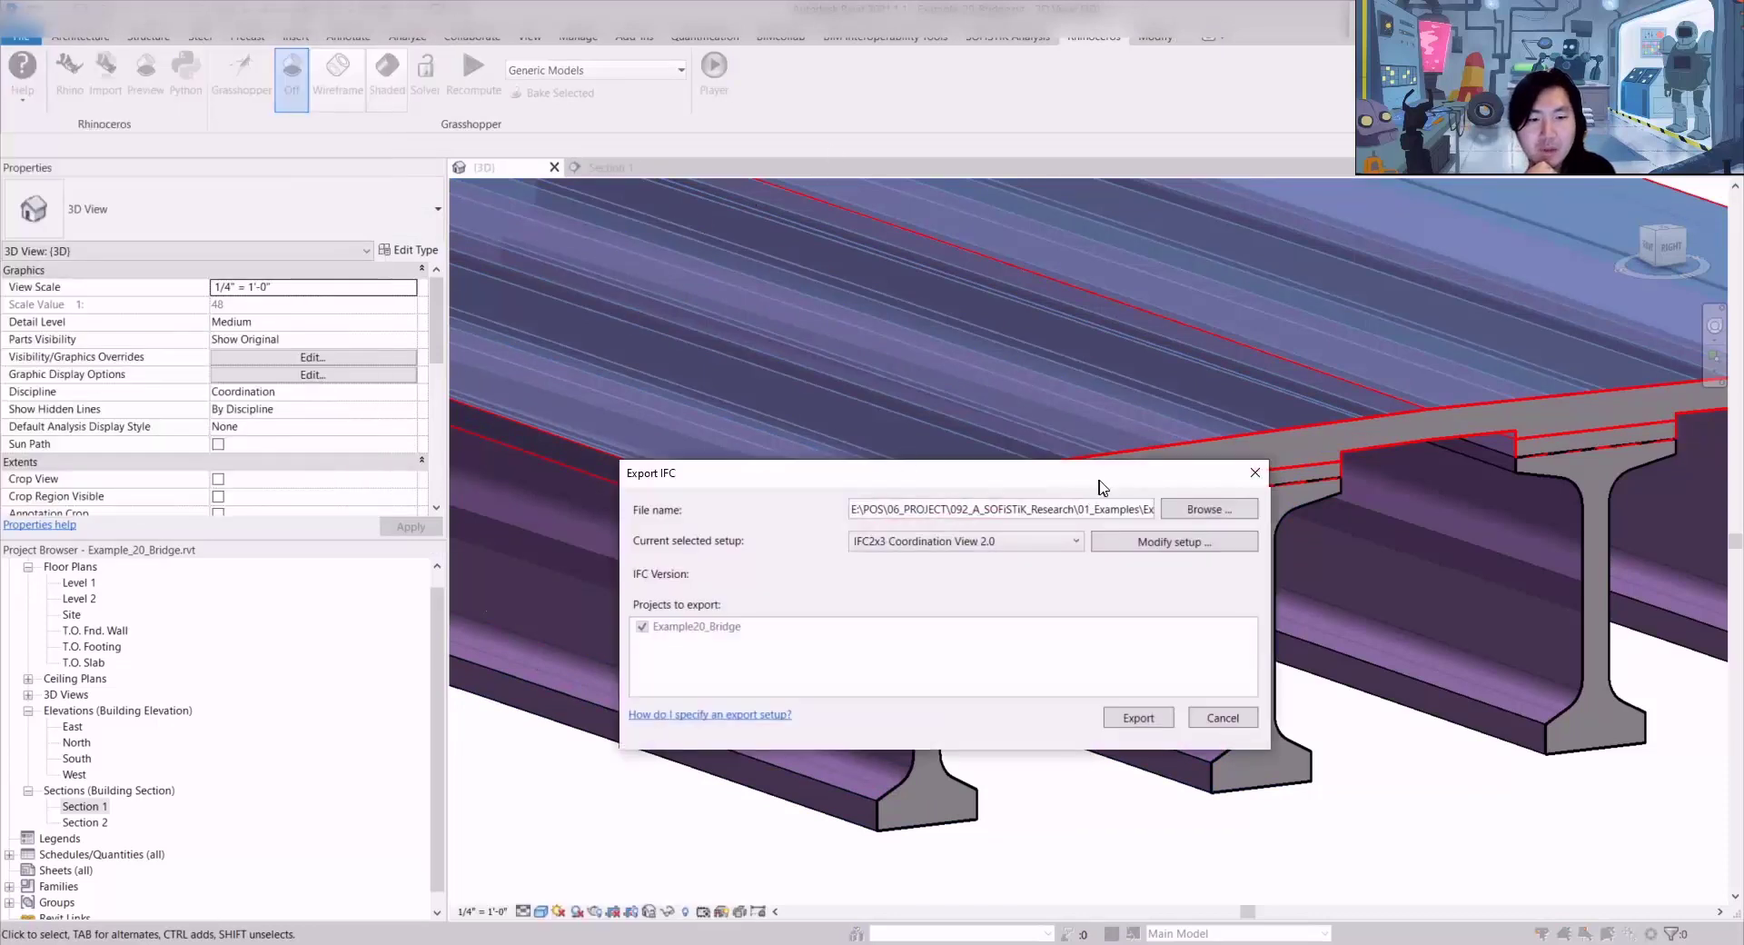
{"action": "left_click", "coordinate": [1172, 507]}
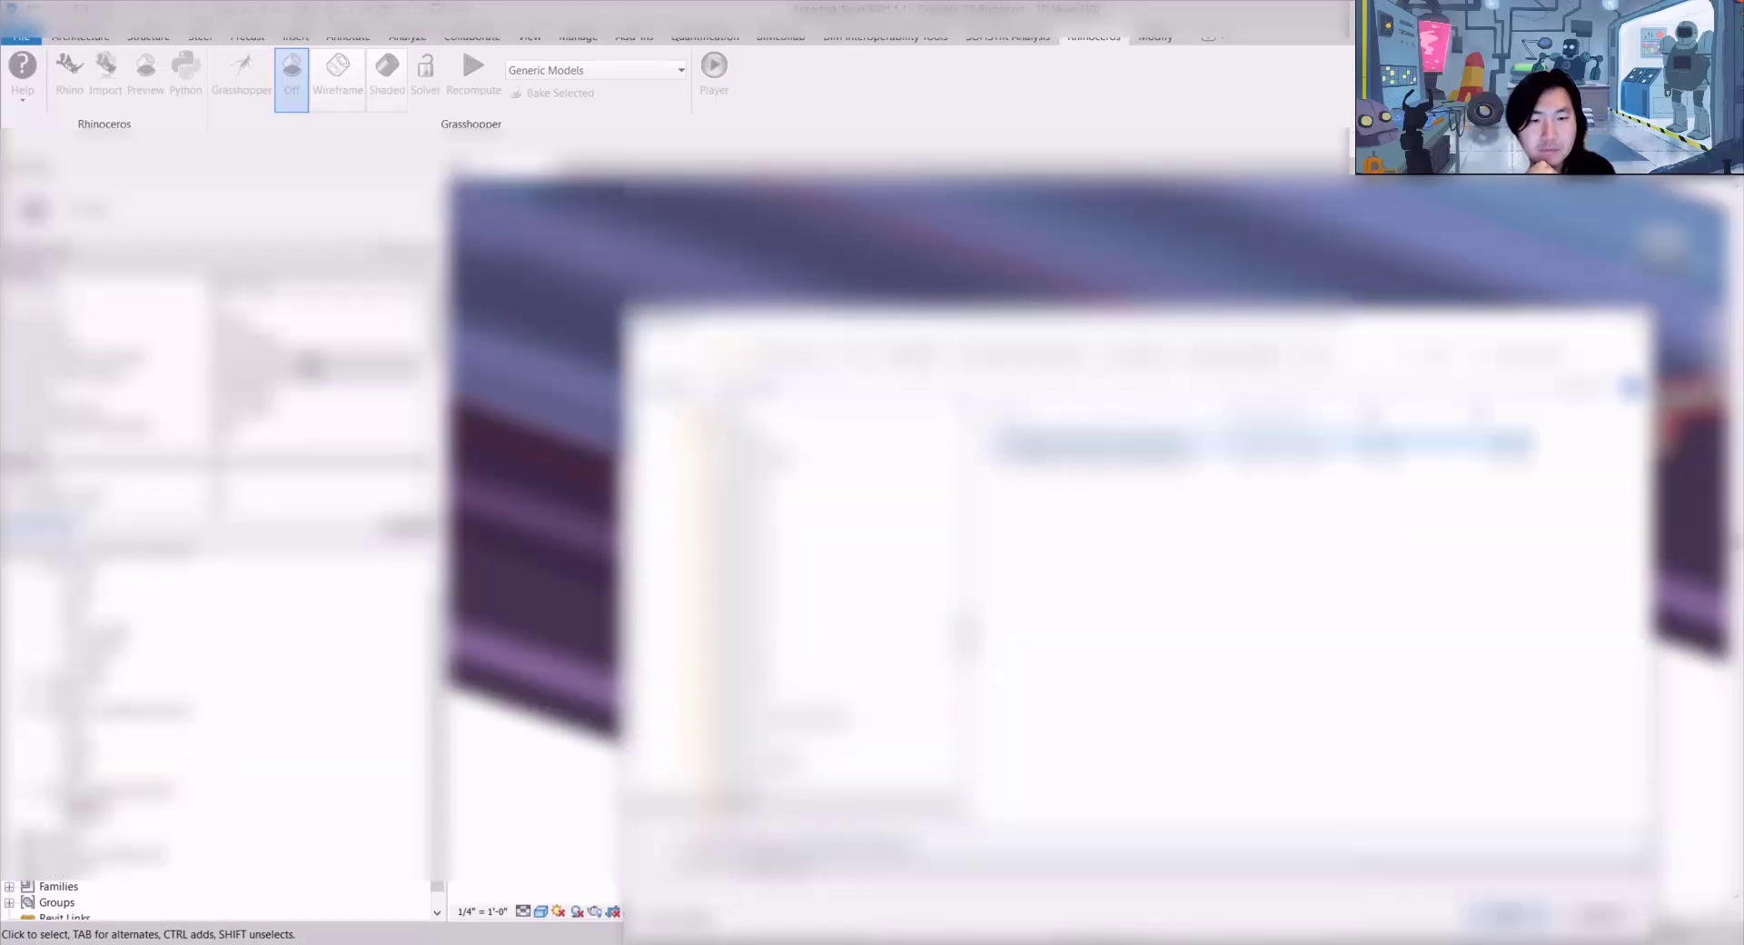
{"action": "left_click", "coordinate": [1499, 915]}
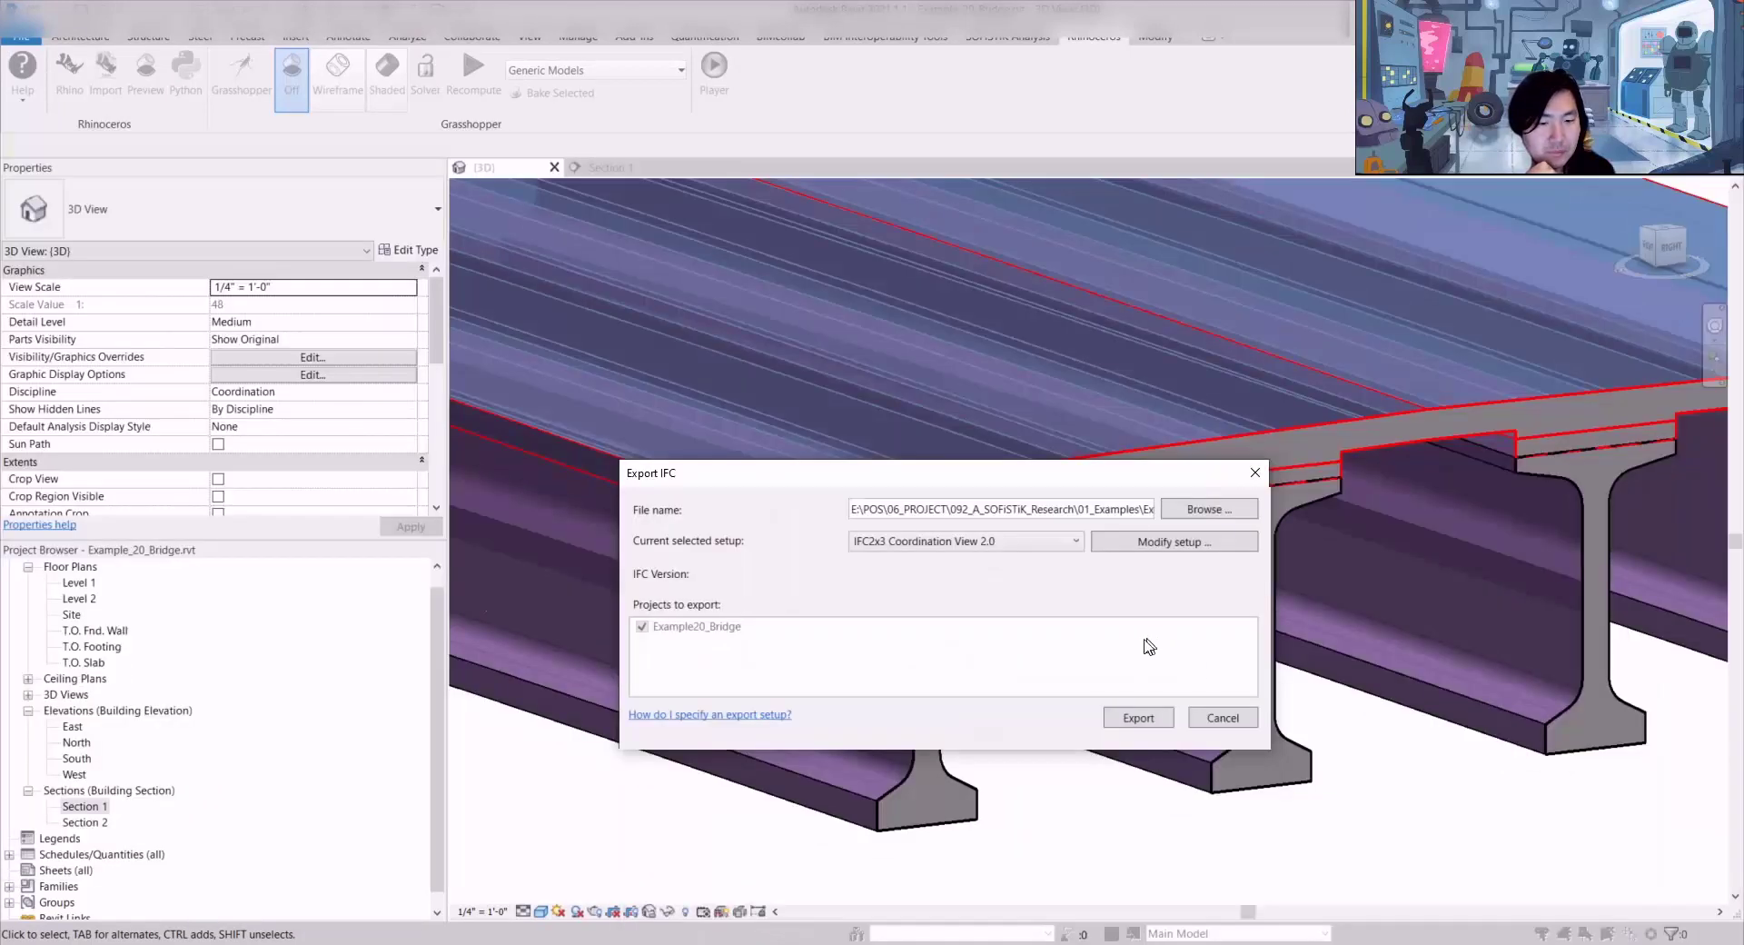
{"action": "left_click", "coordinate": [1135, 719]}
{"action": "left_click", "coordinate": [1017, 495]}
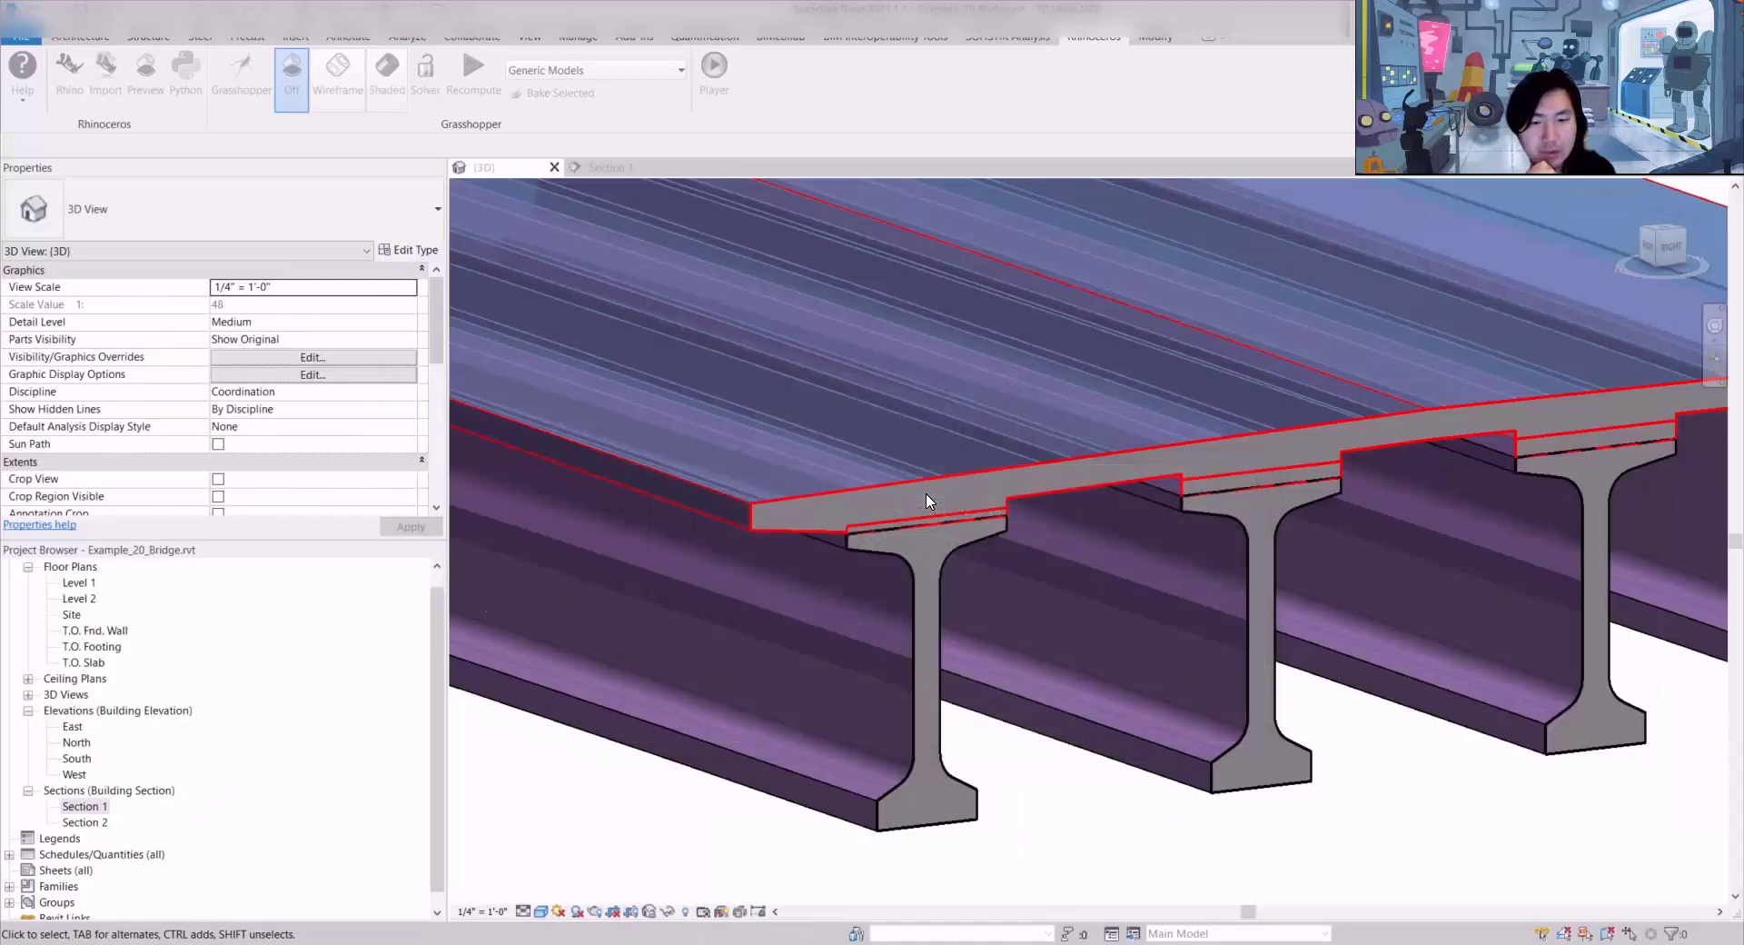
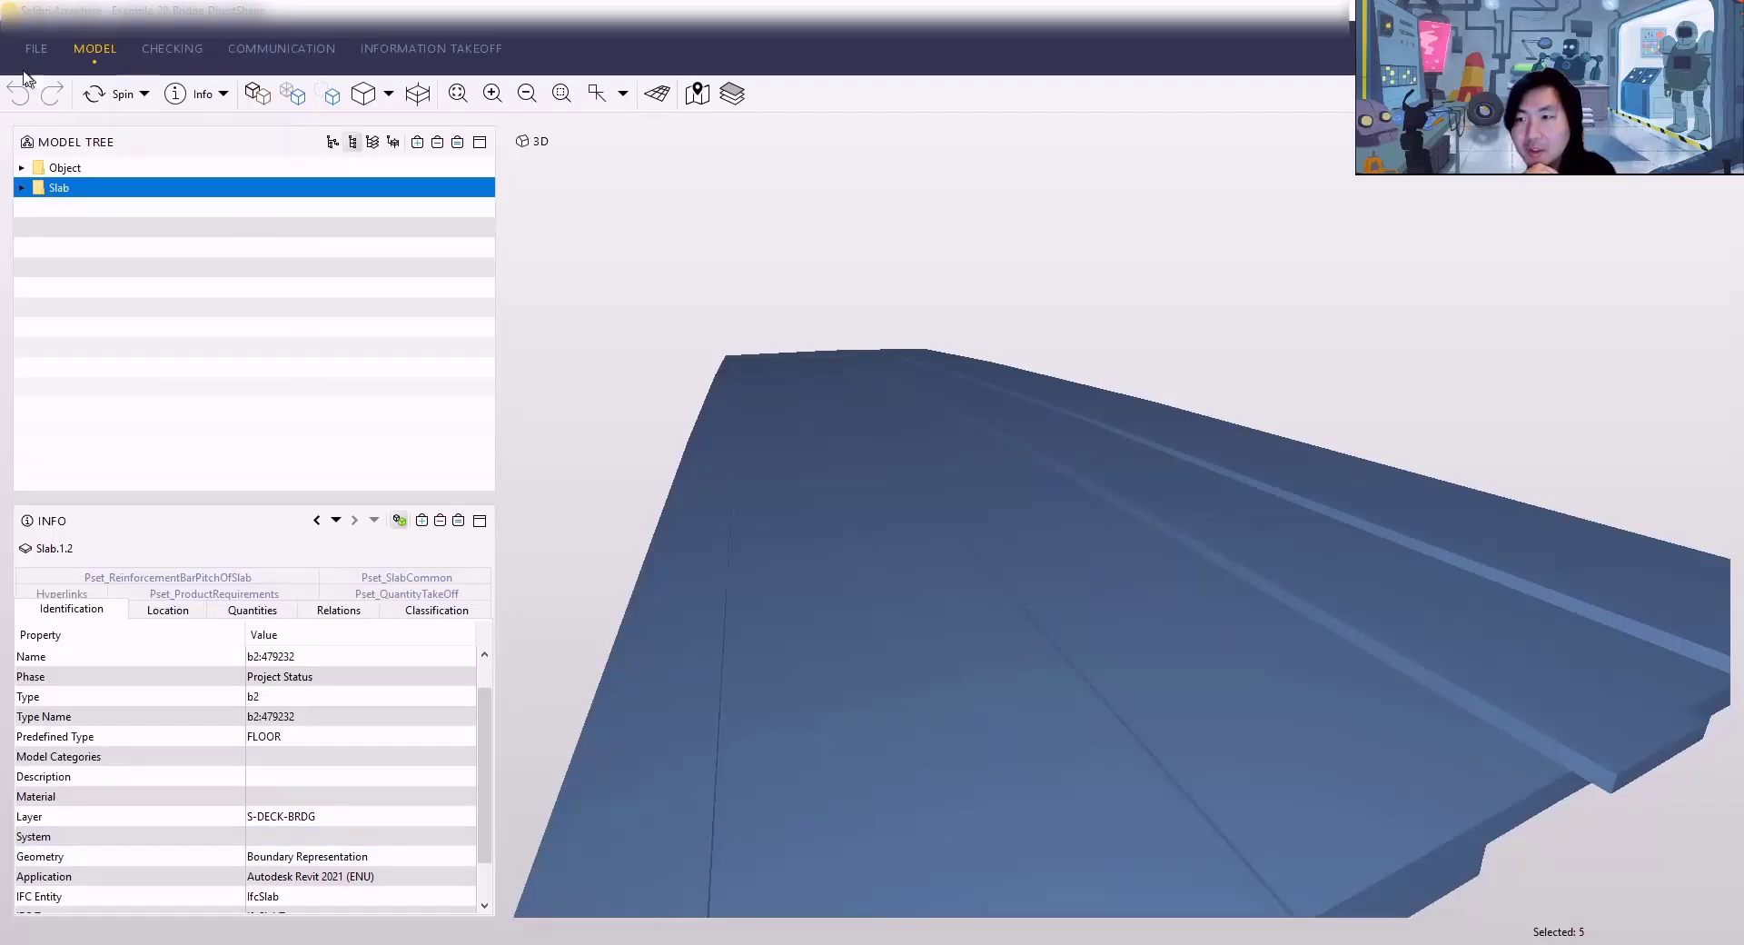
Step: Close the open model and load the re-exported bridge IFC file with the Architectural discipline
{"action": "left_click", "coordinate": [34, 48]}
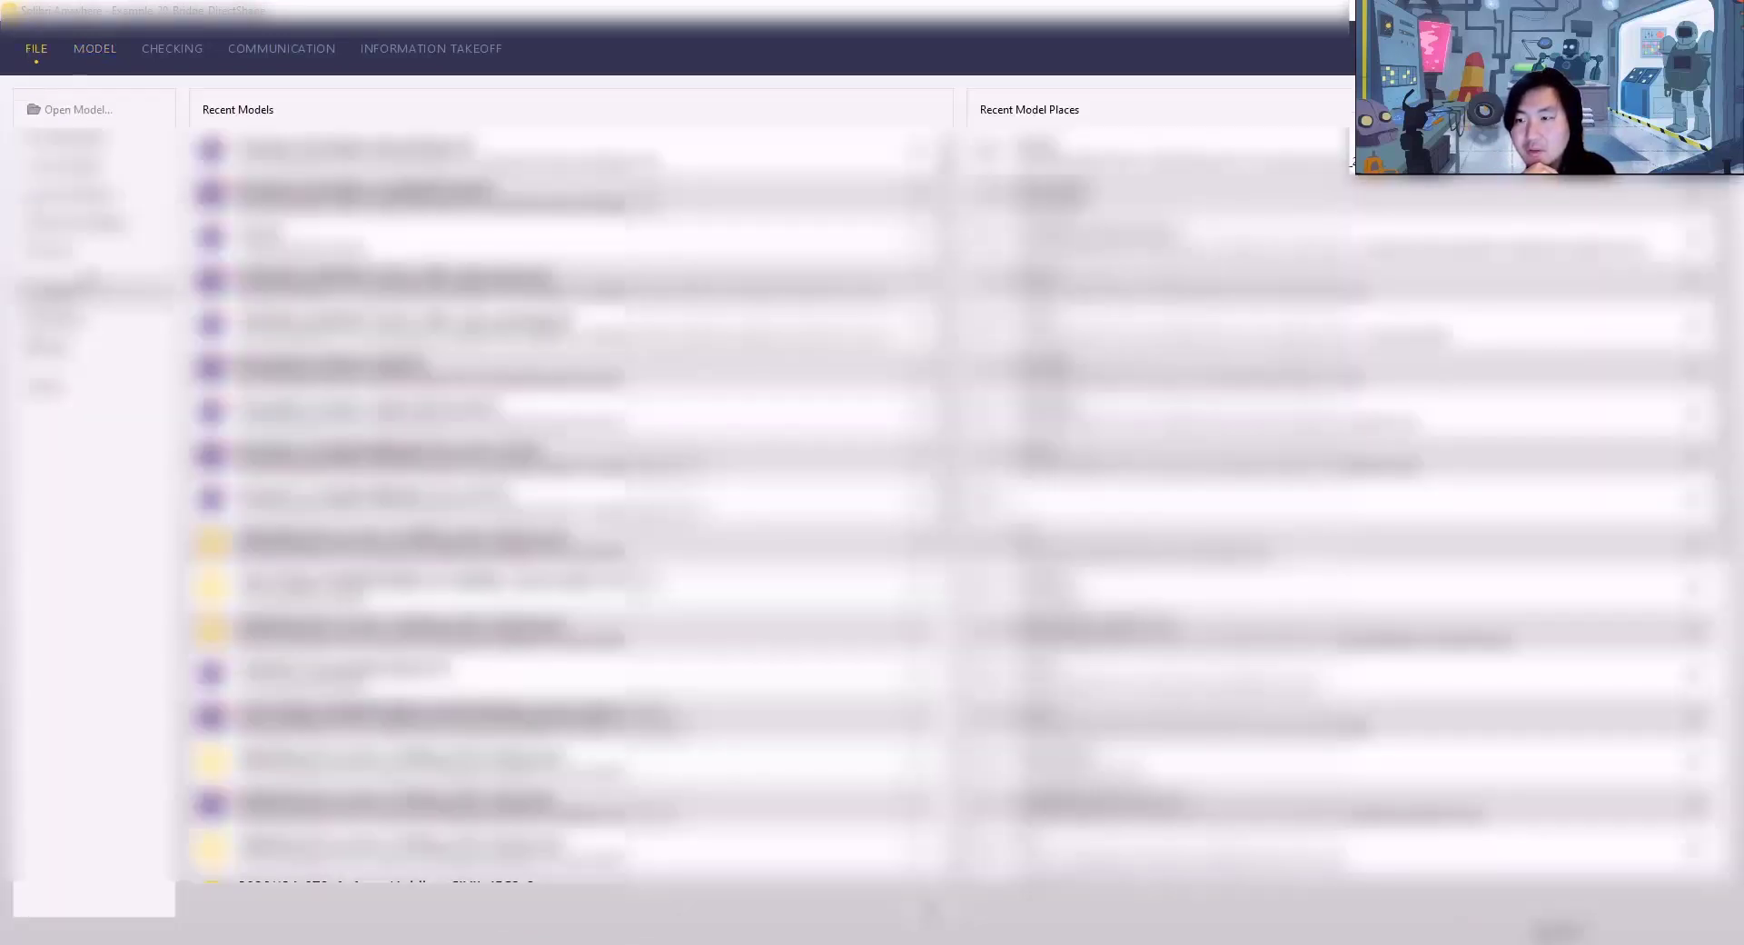
{"action": "left_click", "coordinate": [80, 250]}
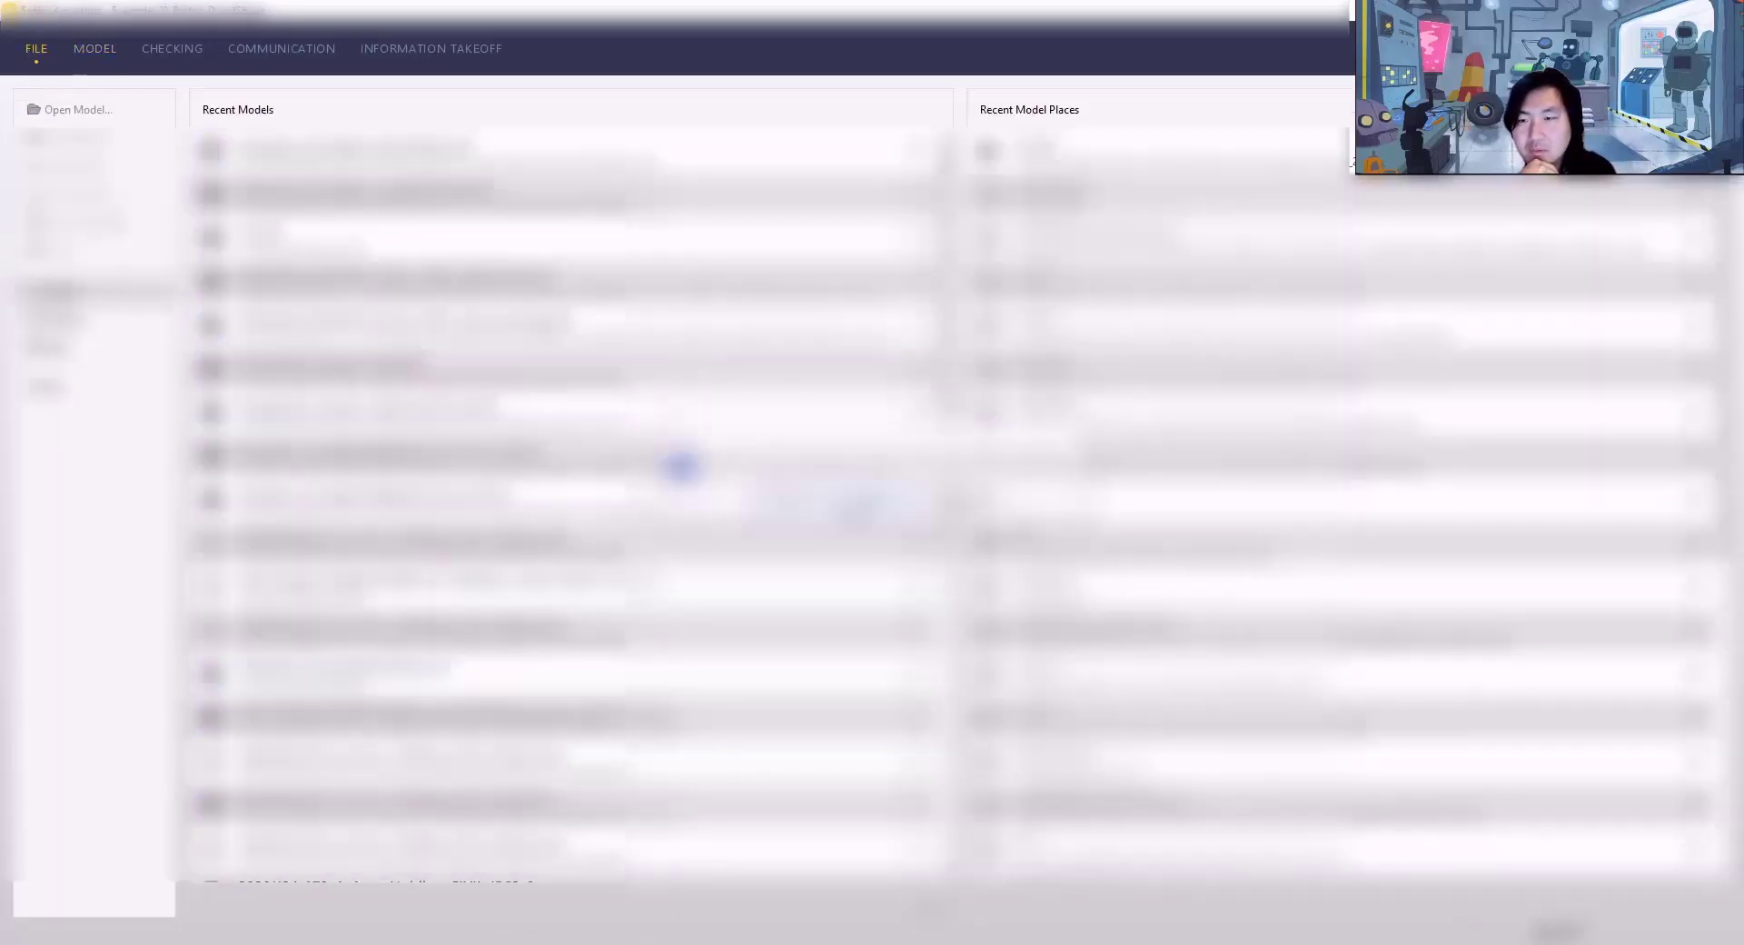
{"action": "left_click", "coordinate": [853, 508]}
{"action": "left_click", "coordinate": [581, 150]}
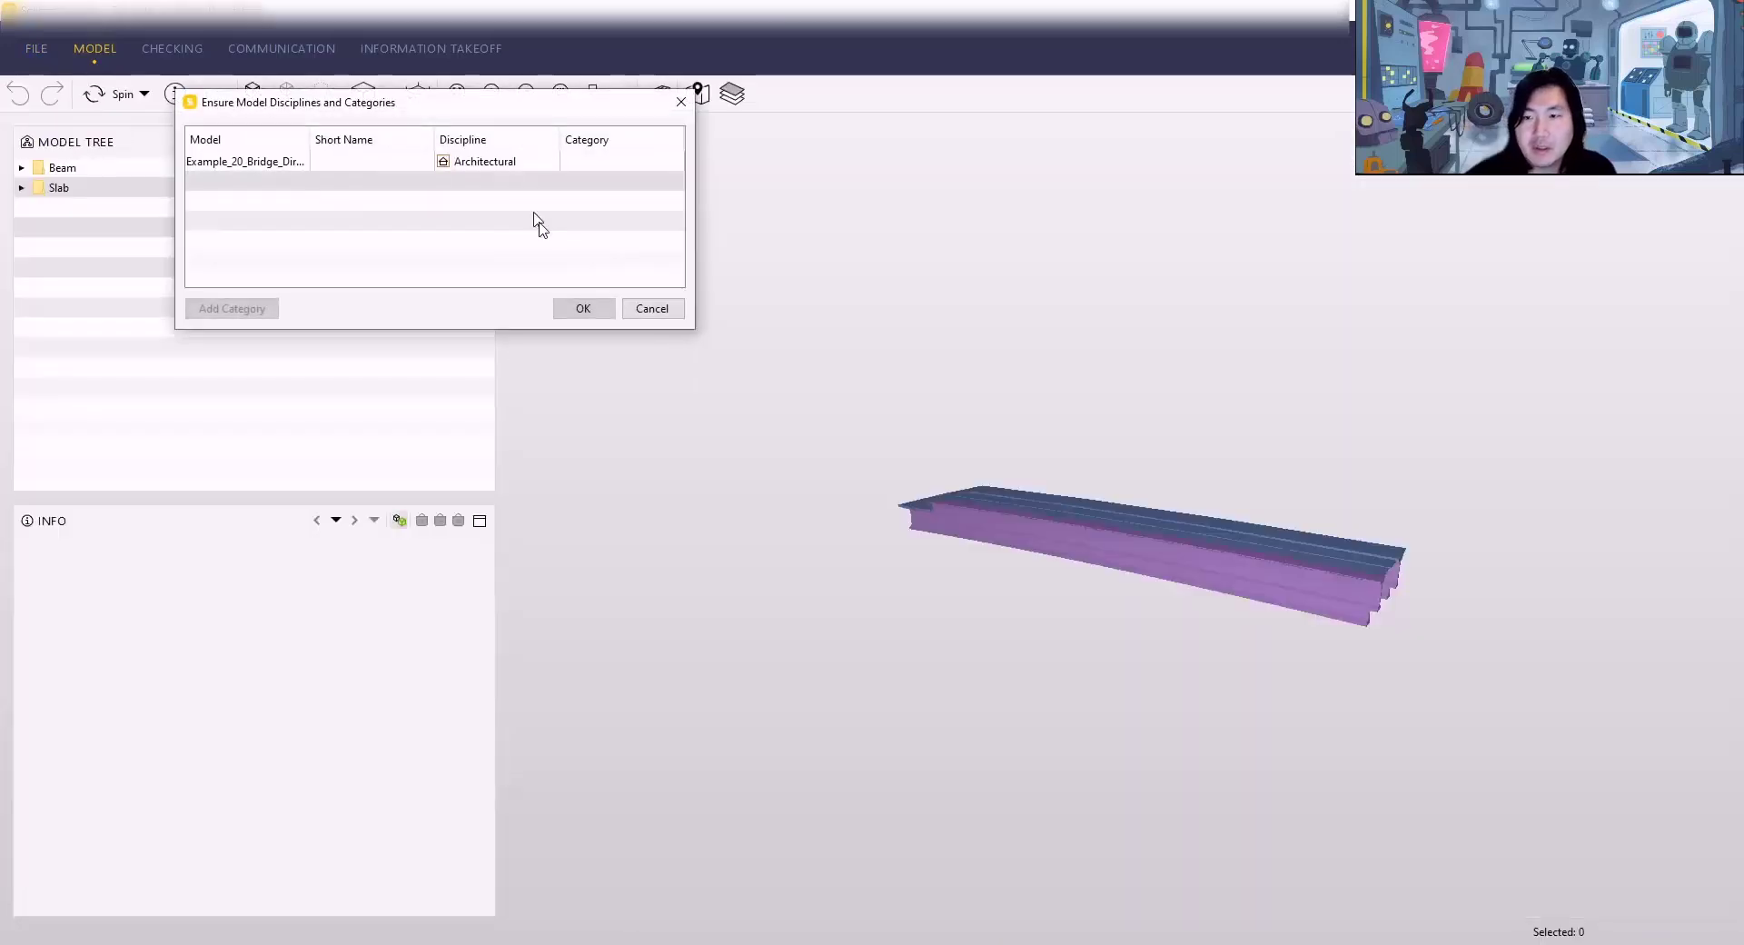
{"action": "left_click", "coordinate": [581, 309]}
Step: Isolate the Beam components and examine the identification properties and quantities of two girders
{"action": "left_click", "coordinate": [389, 172]}
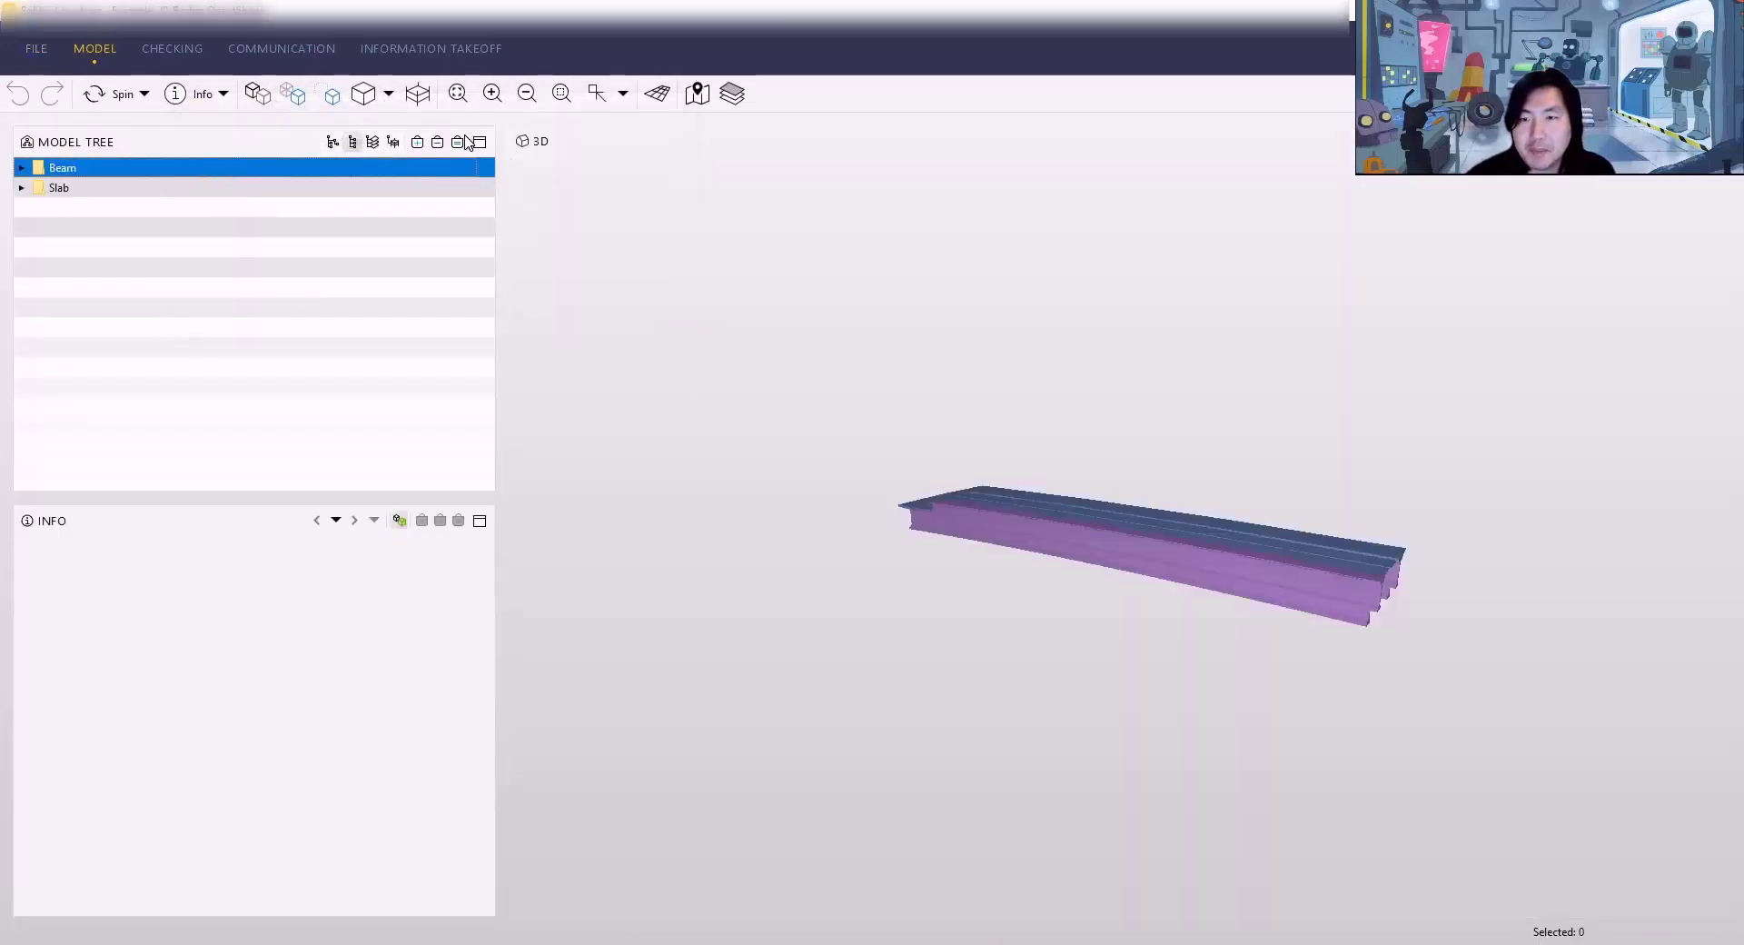
{"action": "left_click_drag", "start_coordinate": [1172, 522], "coordinate": [563, 345]}
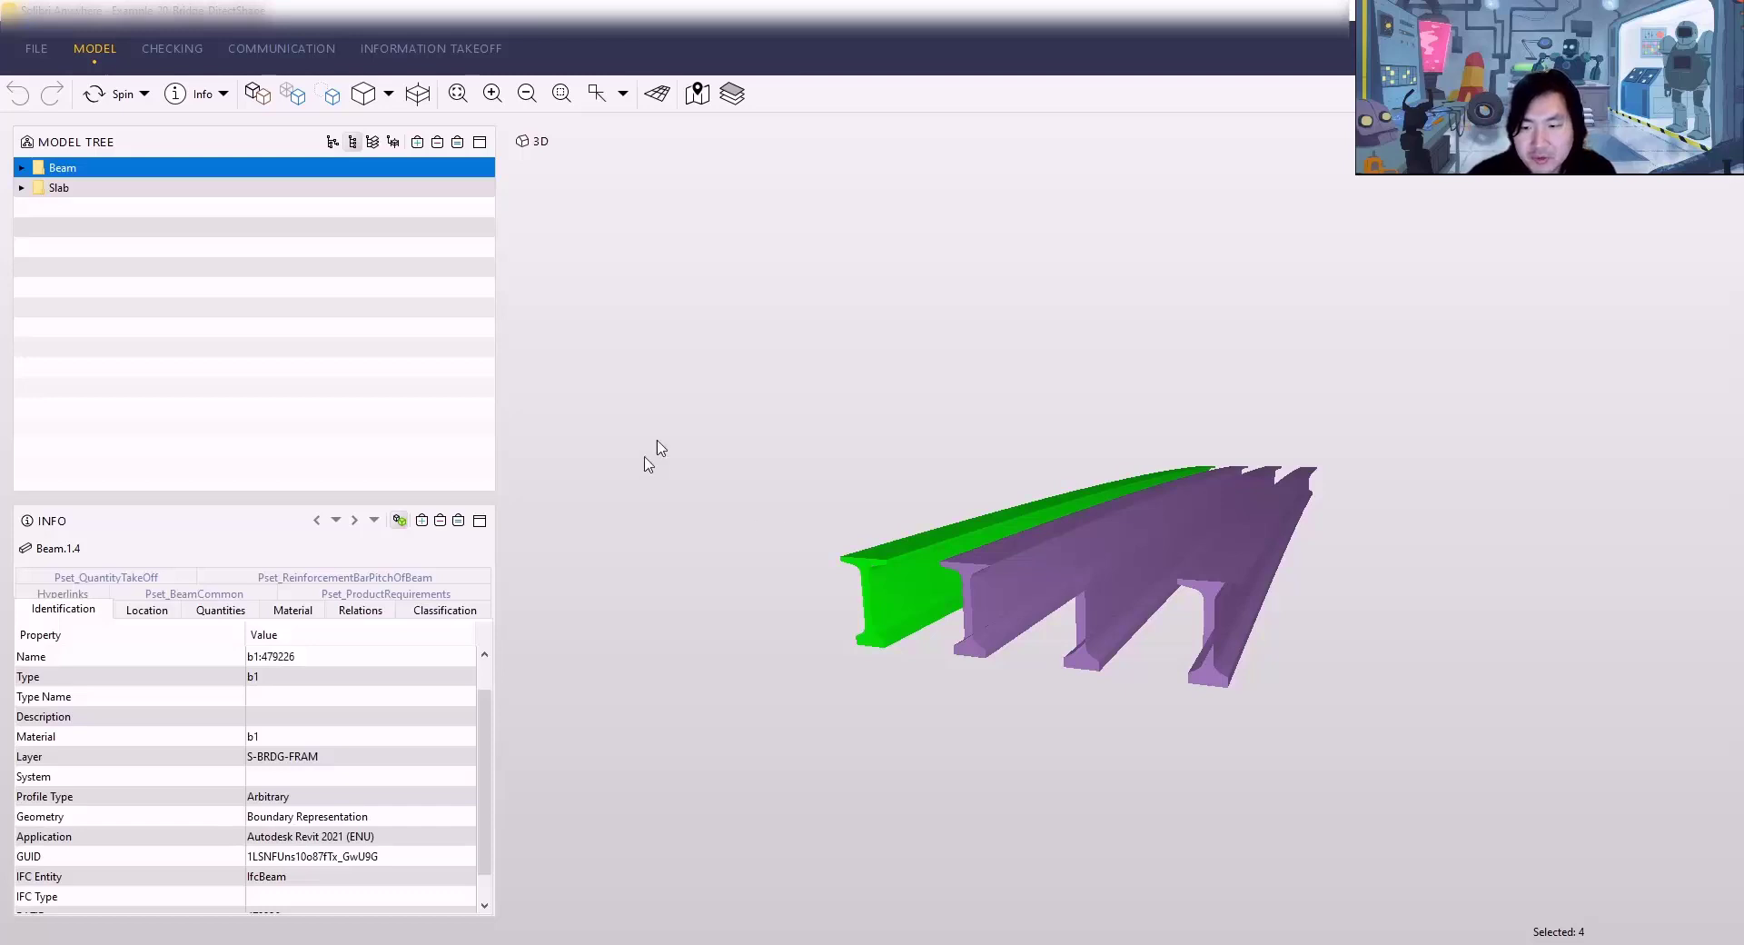
{"action": "left_click", "coordinate": [241, 610]}
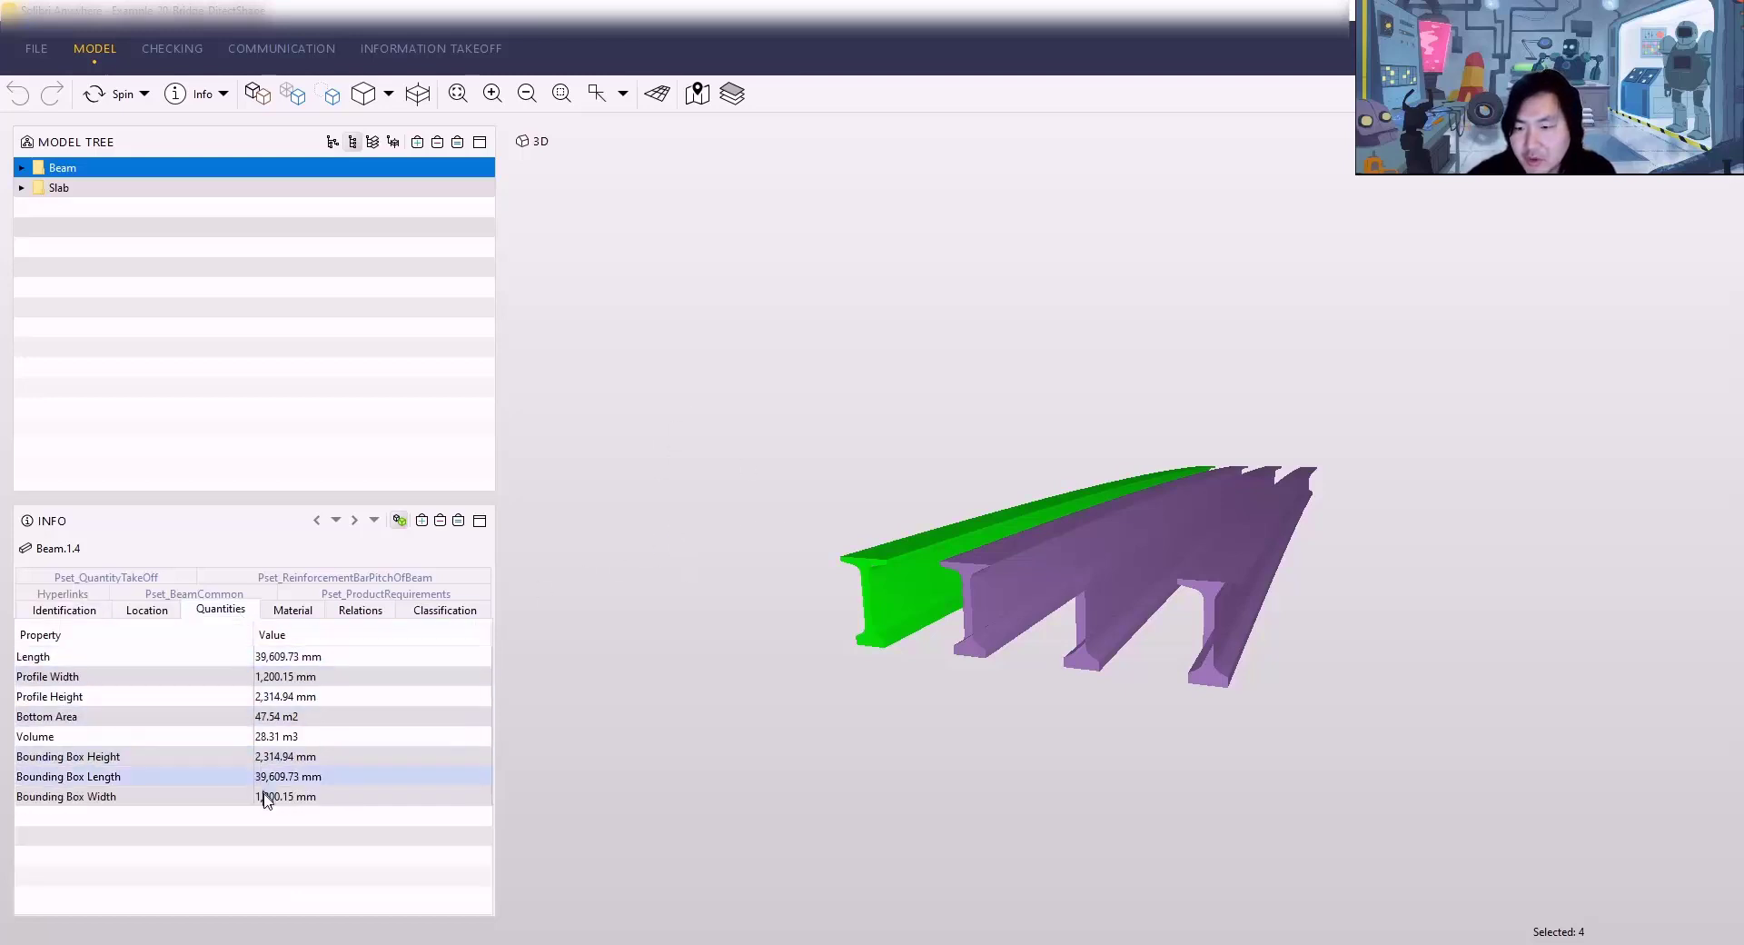
{"action": "left_click_drag", "start_coordinate": [869, 560], "coordinate": [1020, 525]}
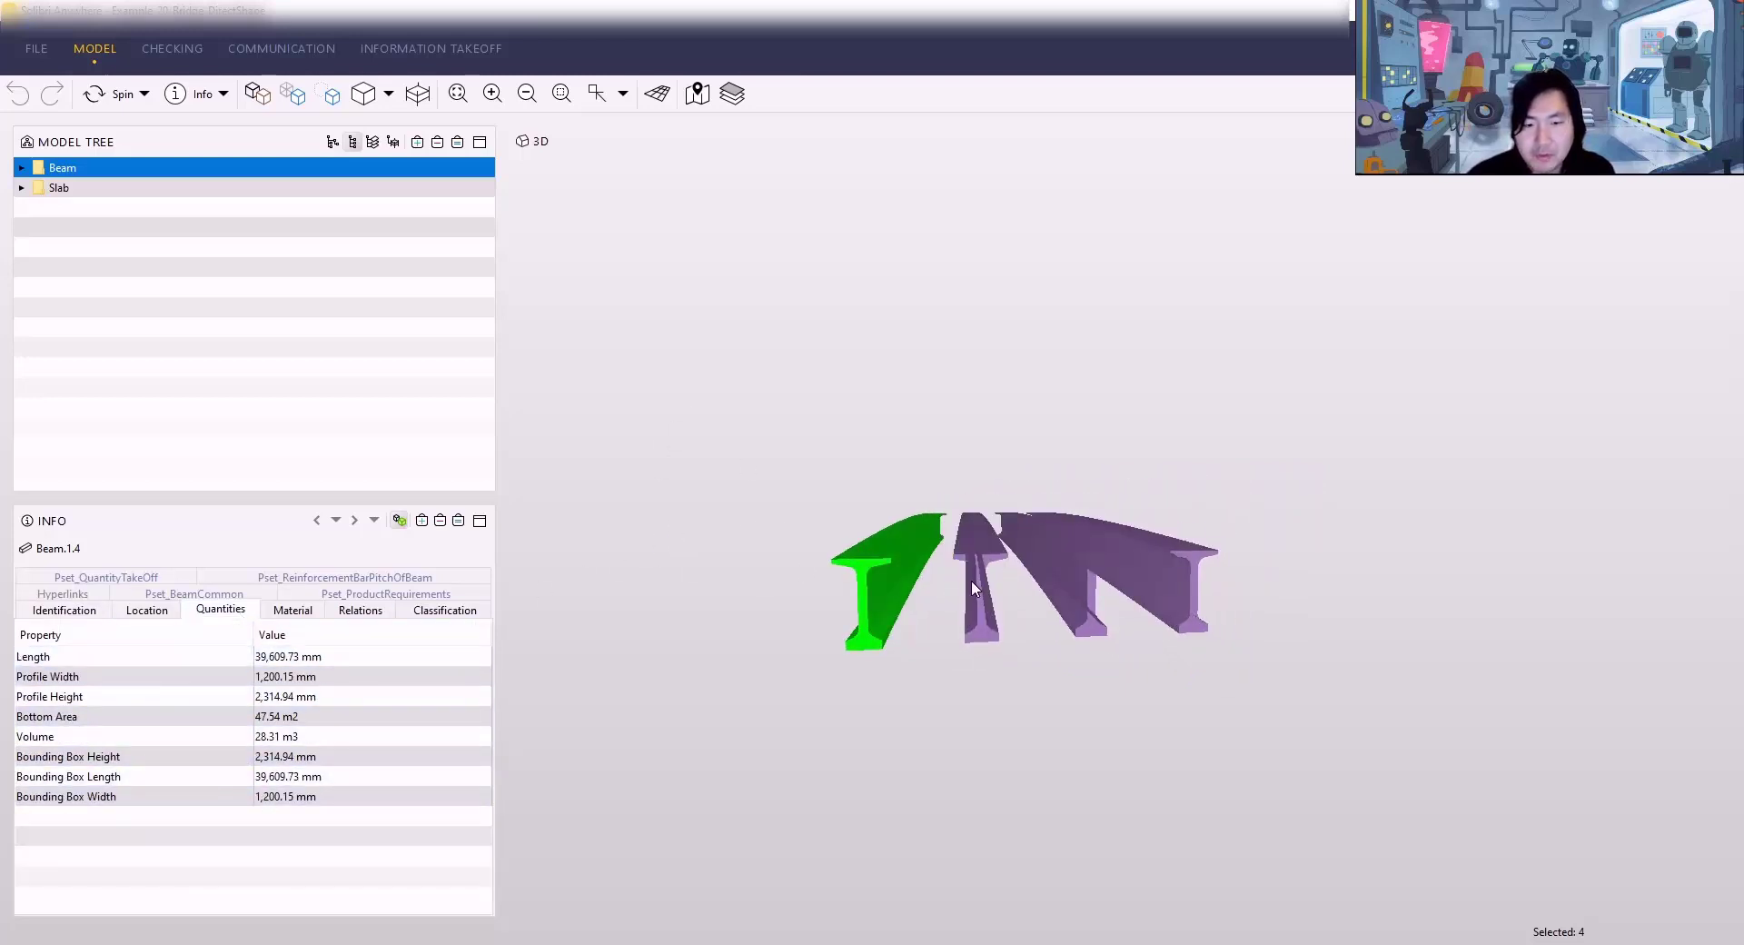
{"action": "left_click", "coordinate": [972, 580]}
{"action": "left_click_drag", "start_coordinate": [909, 477], "coordinate": [857, 561]}
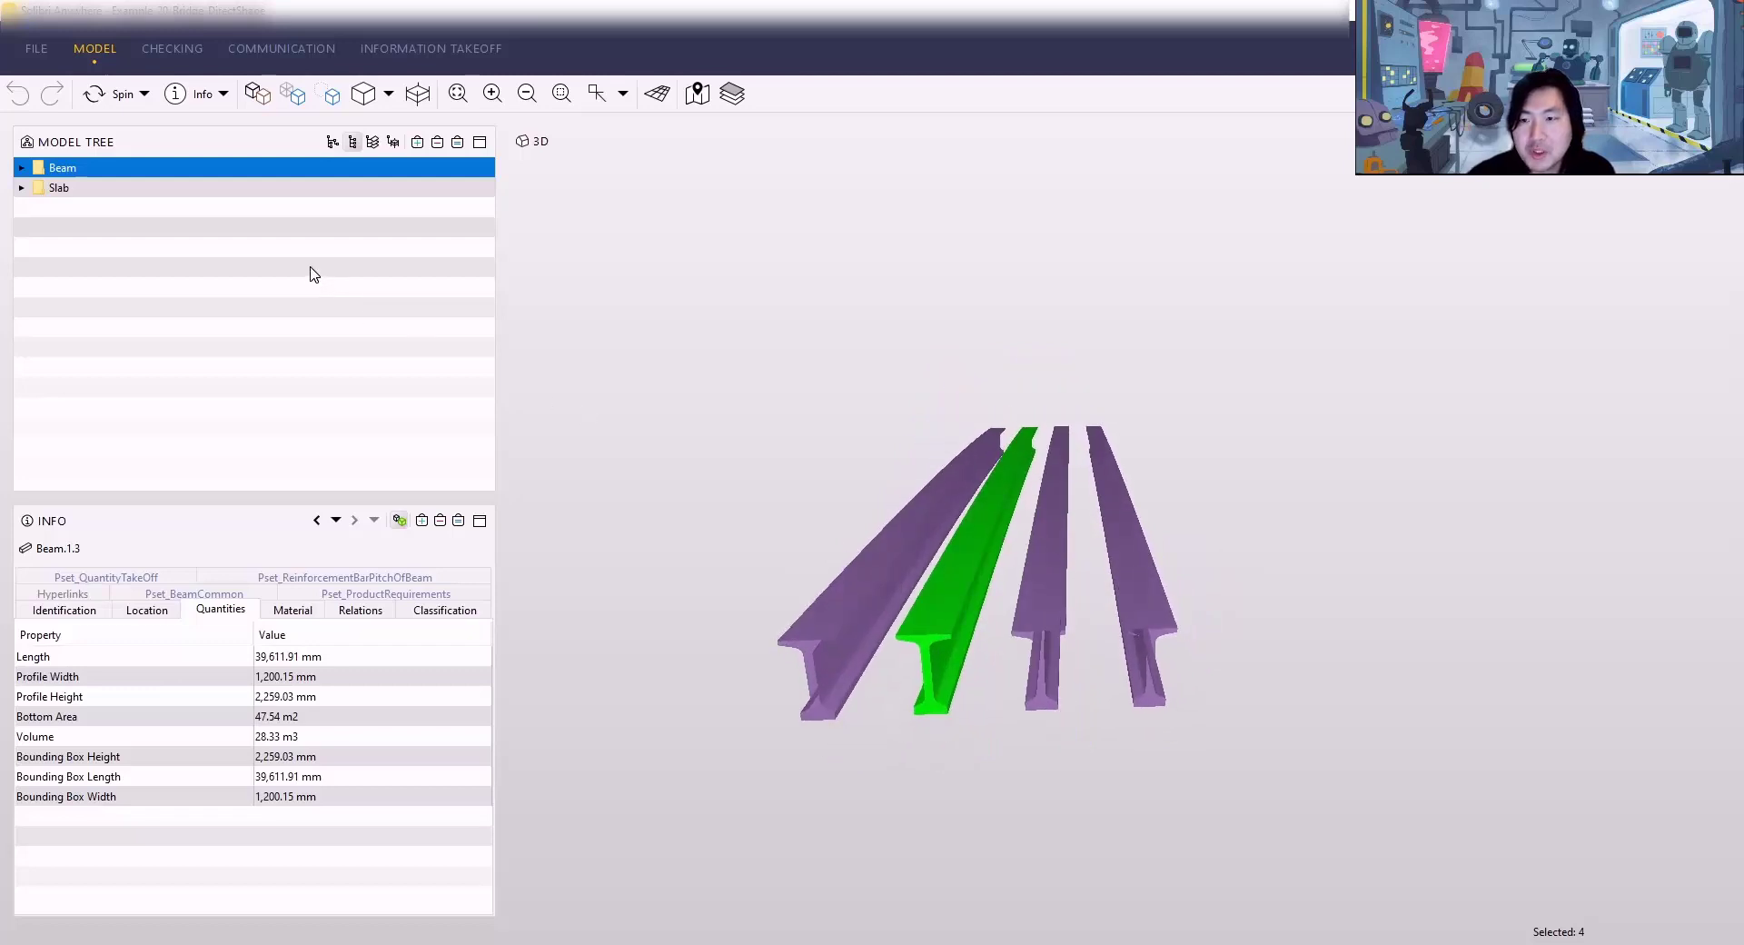
Step: Add the Slab components to the isolated girders and examine how the deck and haunches sit on them
{"action": "left_click", "coordinate": [281, 186]}
{"action": "left_click", "coordinate": [417, 143]}
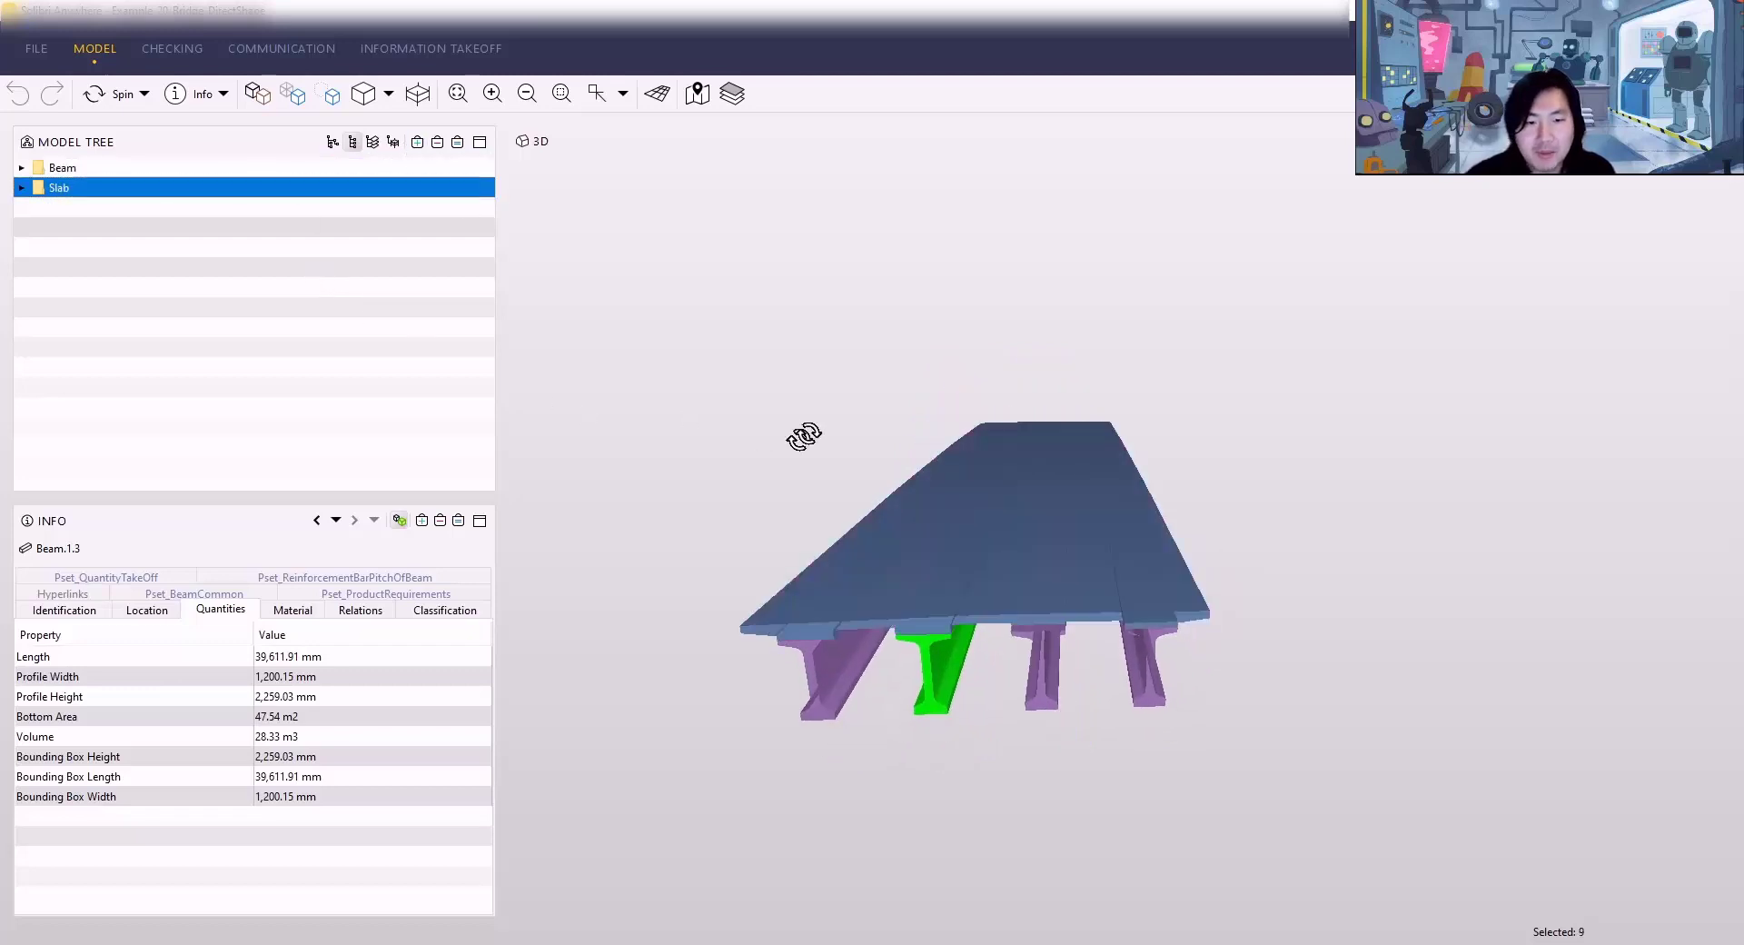
{"action": "left_click_drag", "start_coordinate": [802, 437], "coordinate": [857, 570]}
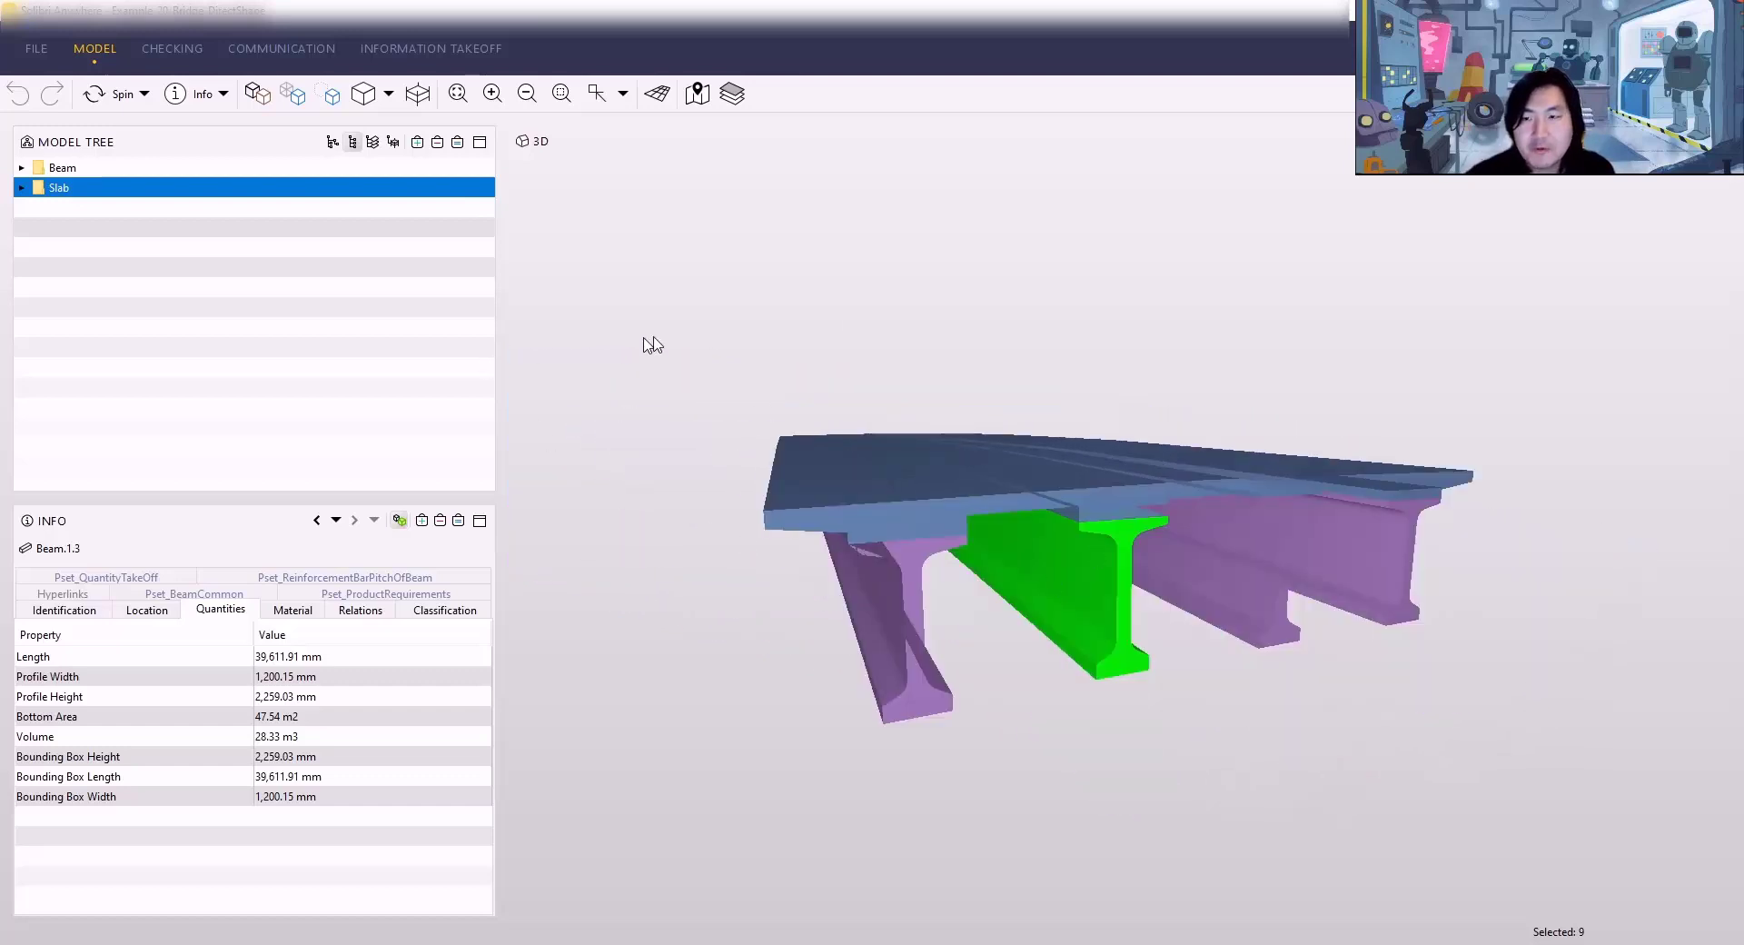
Step: Switch to Revit, check the outer girder's drawing_graphic_setting and IfcExportAs properties, and compare the 3D bridge with the Solibri model
{"action": "mouse_move", "coordinate": [379, 943]}
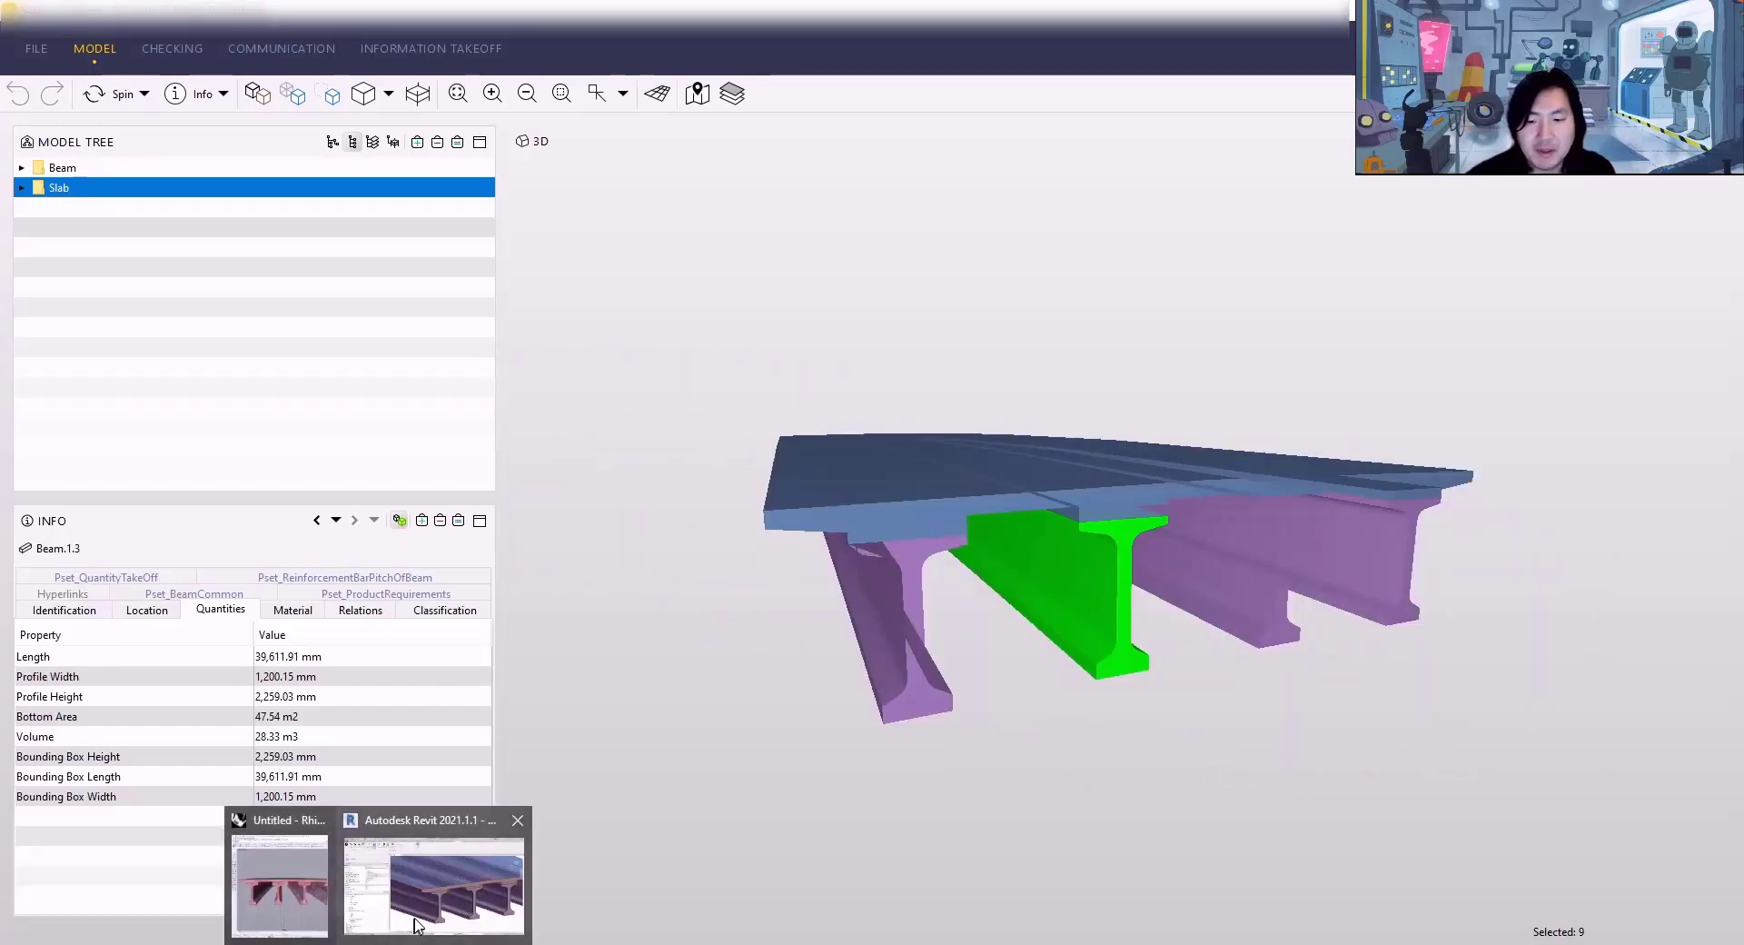
{"action": "left_click", "coordinate": [413, 917]}
{"action": "scroll", "coordinate": [943, 418], "scroll_direction": "down", "scroll_amount": 3}
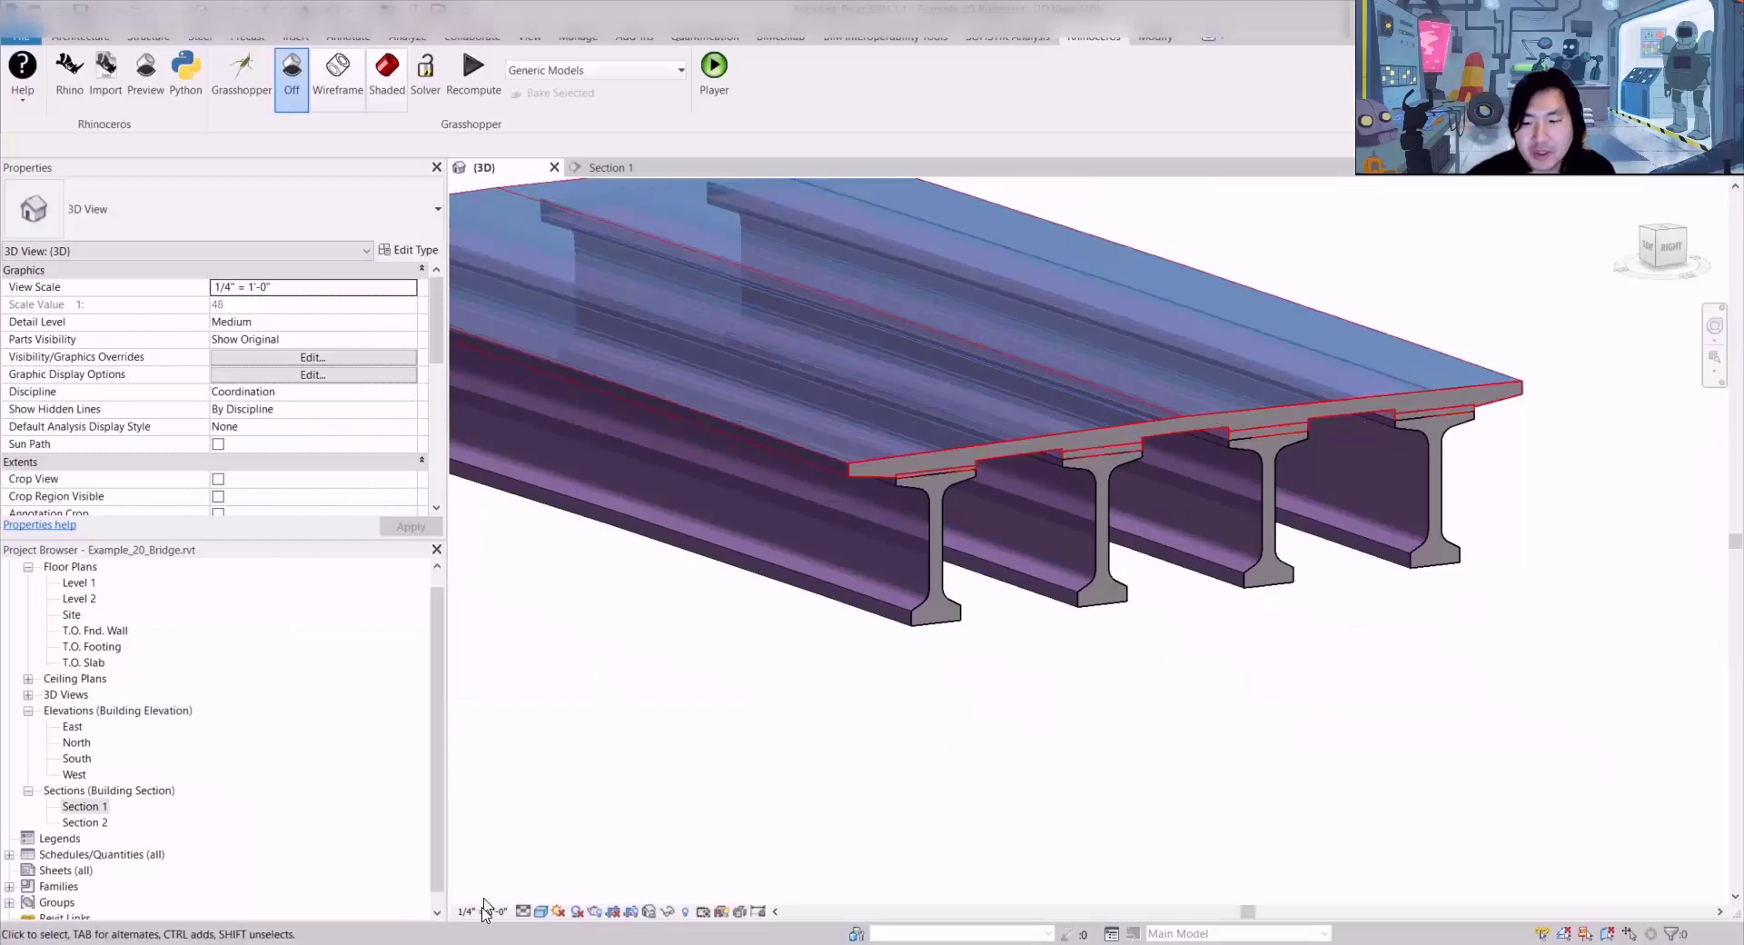
{"action": "left_click", "coordinate": [878, 480]}
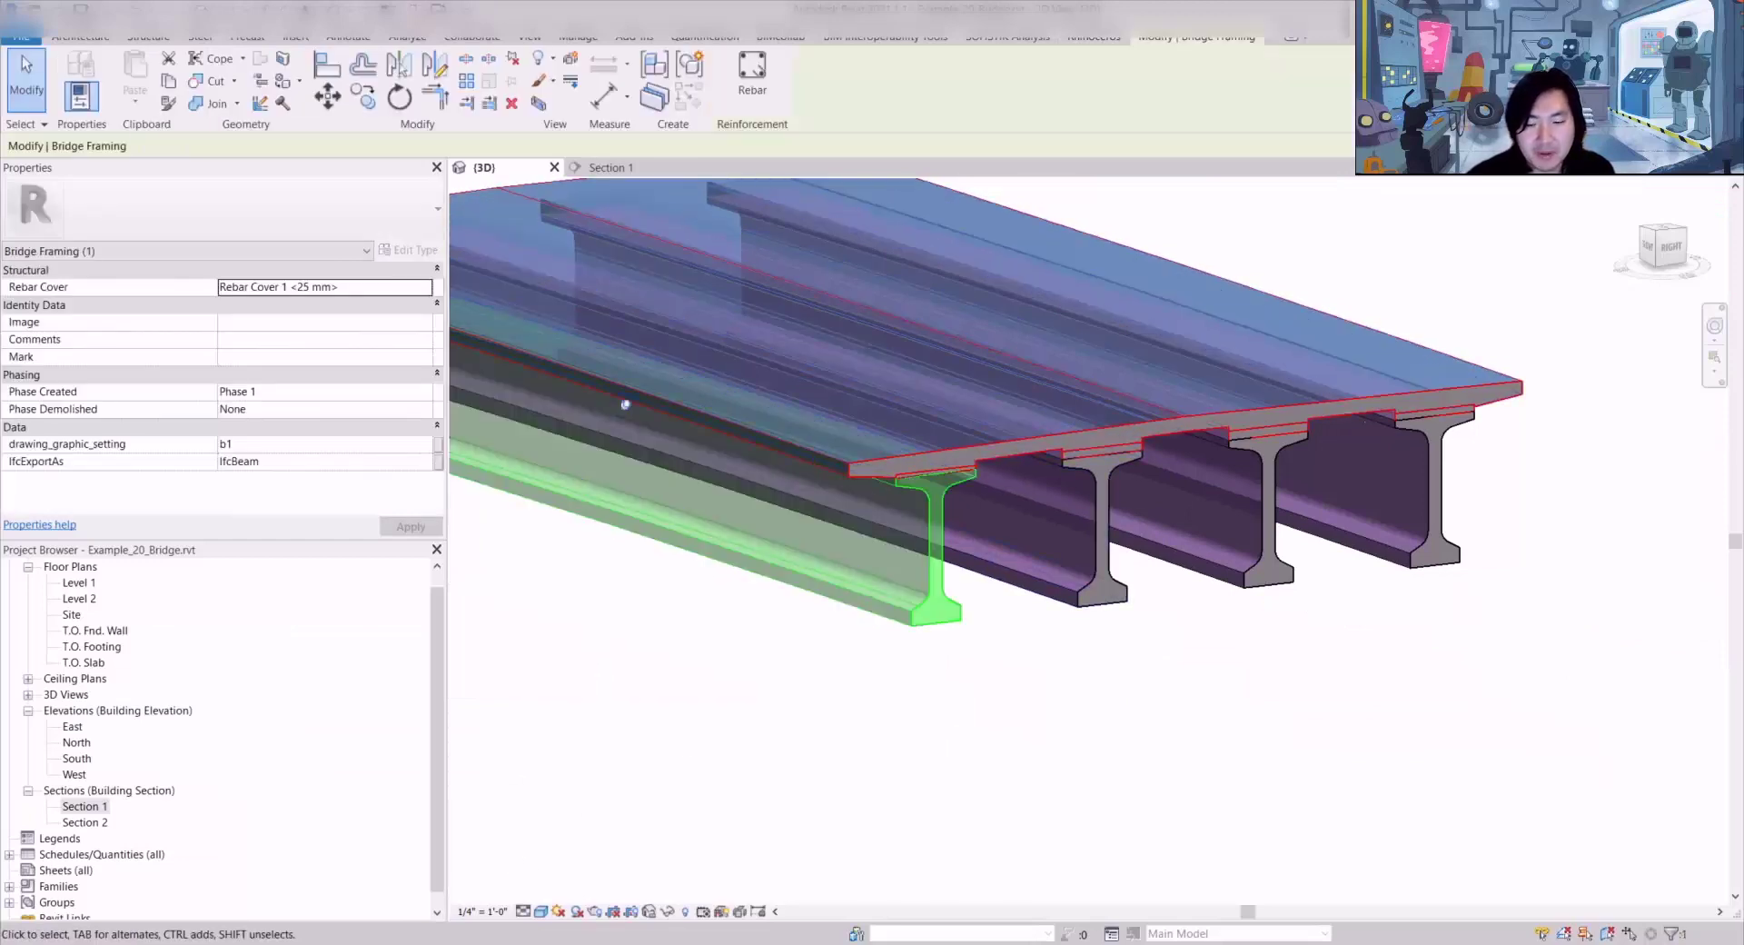
{"action": "left_click", "coordinate": [337, 941]}
{"action": "left_click_drag", "start_coordinate": [882, 464], "coordinate": [331, 854]}
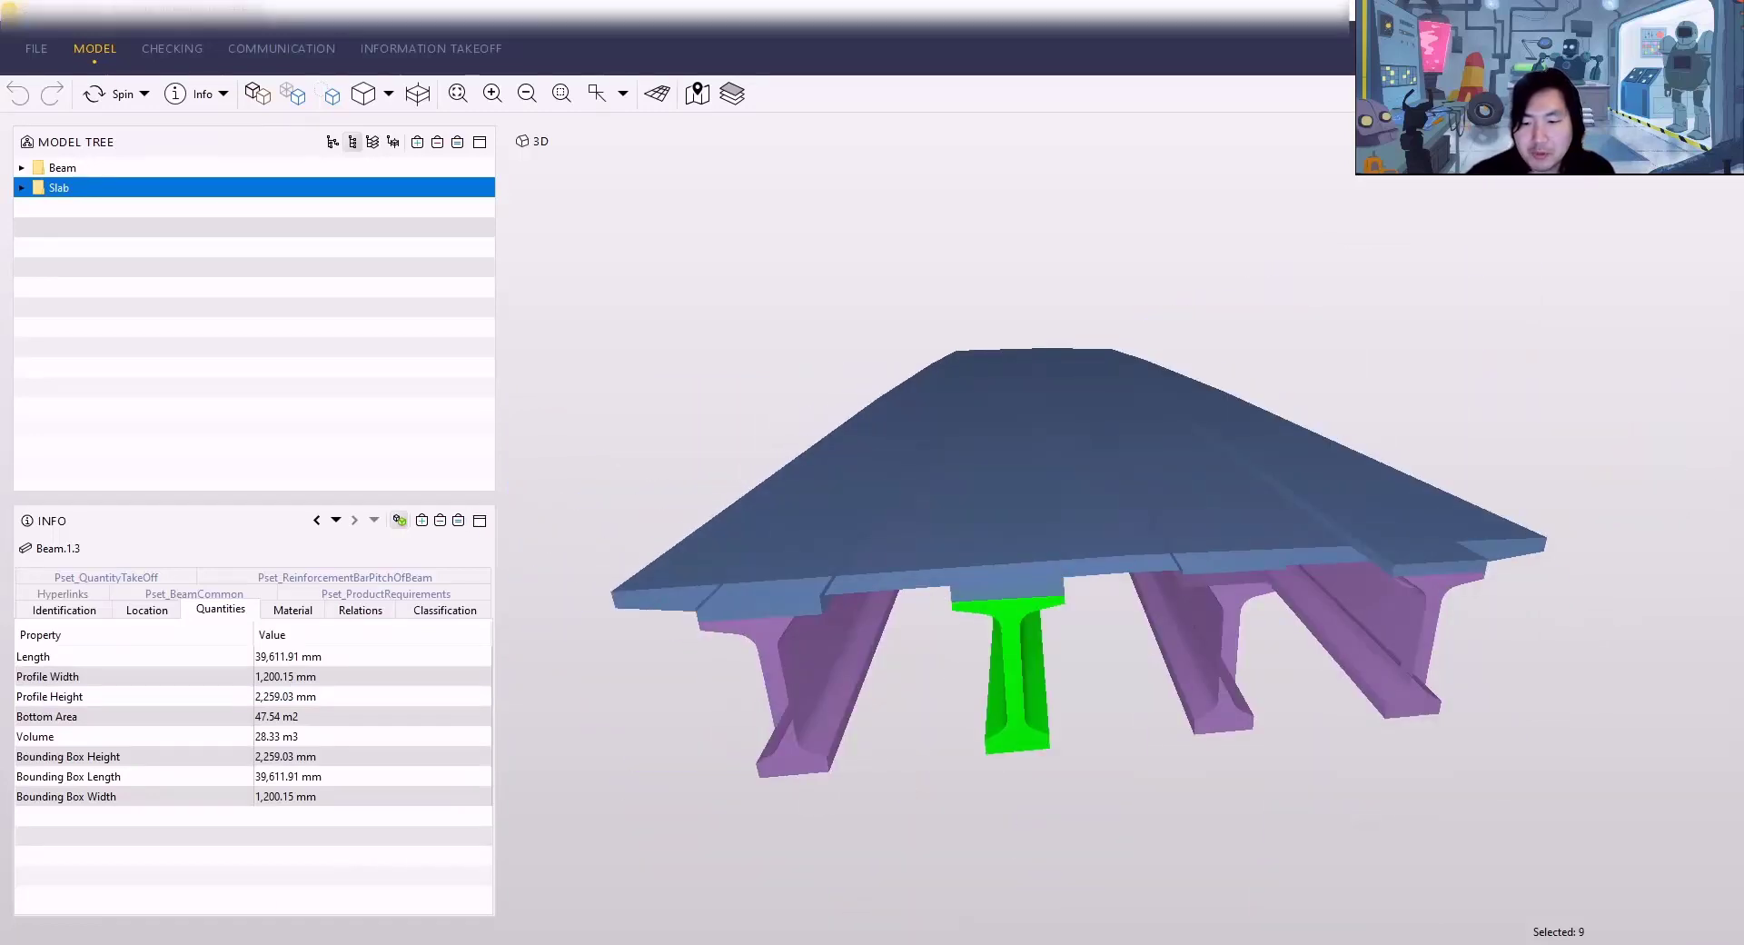
{"action": "left_click", "coordinate": [418, 868]}
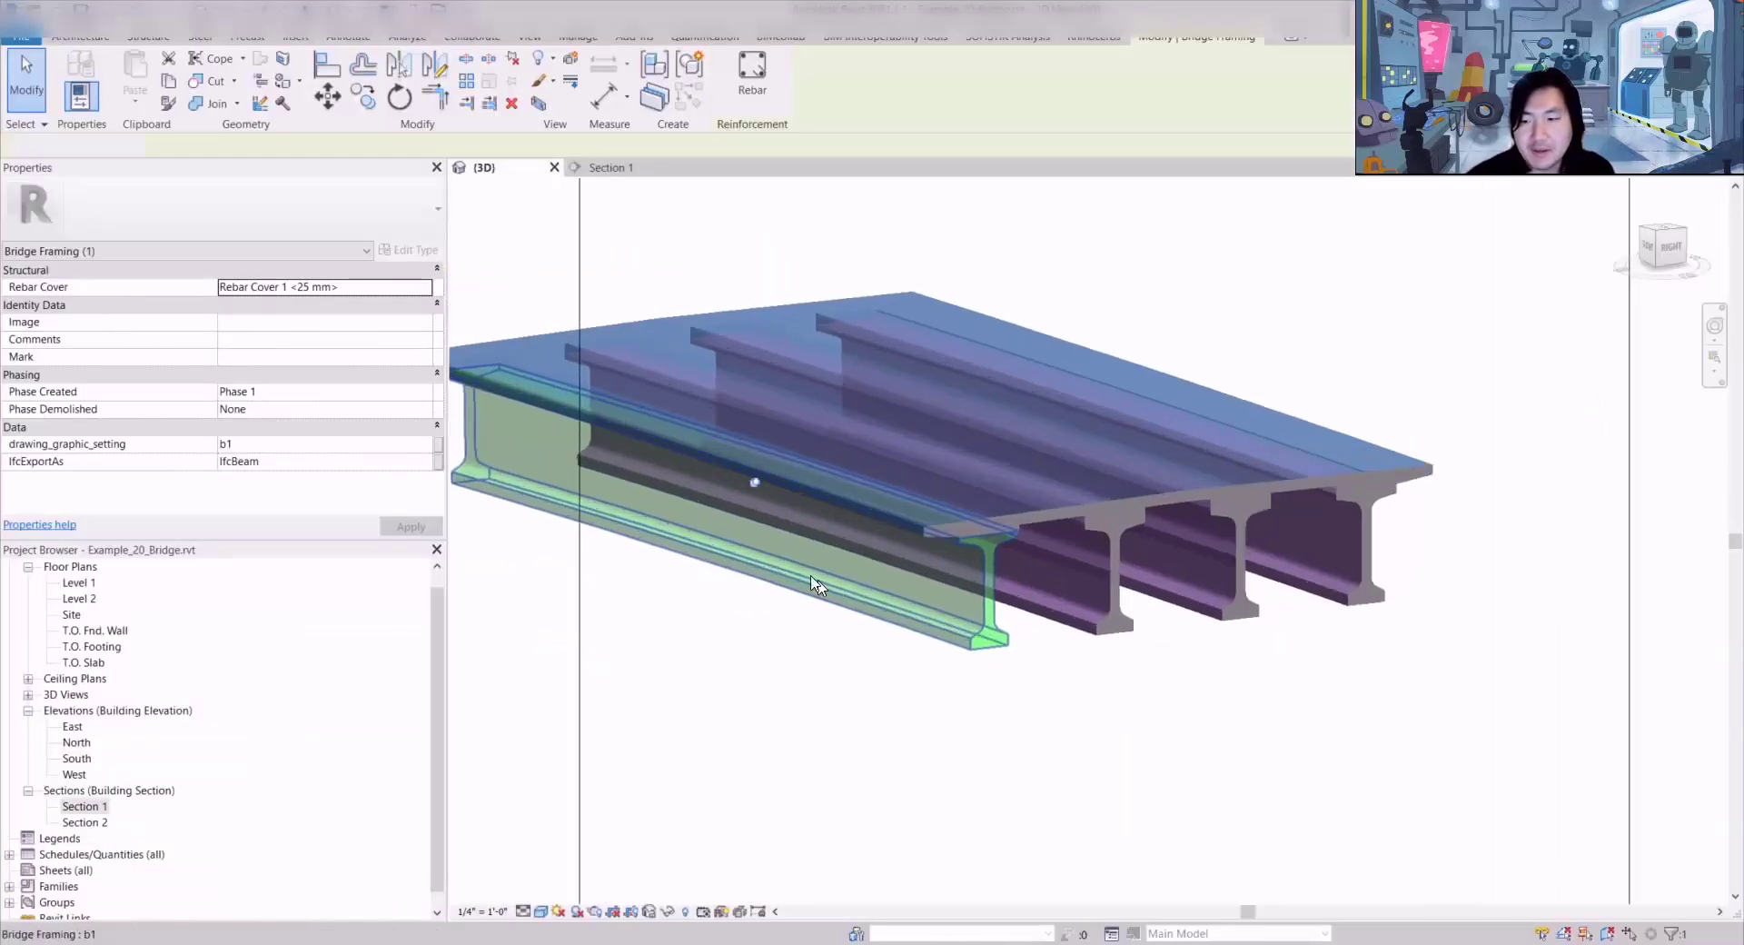
{"action": "key", "text": "Escape"}
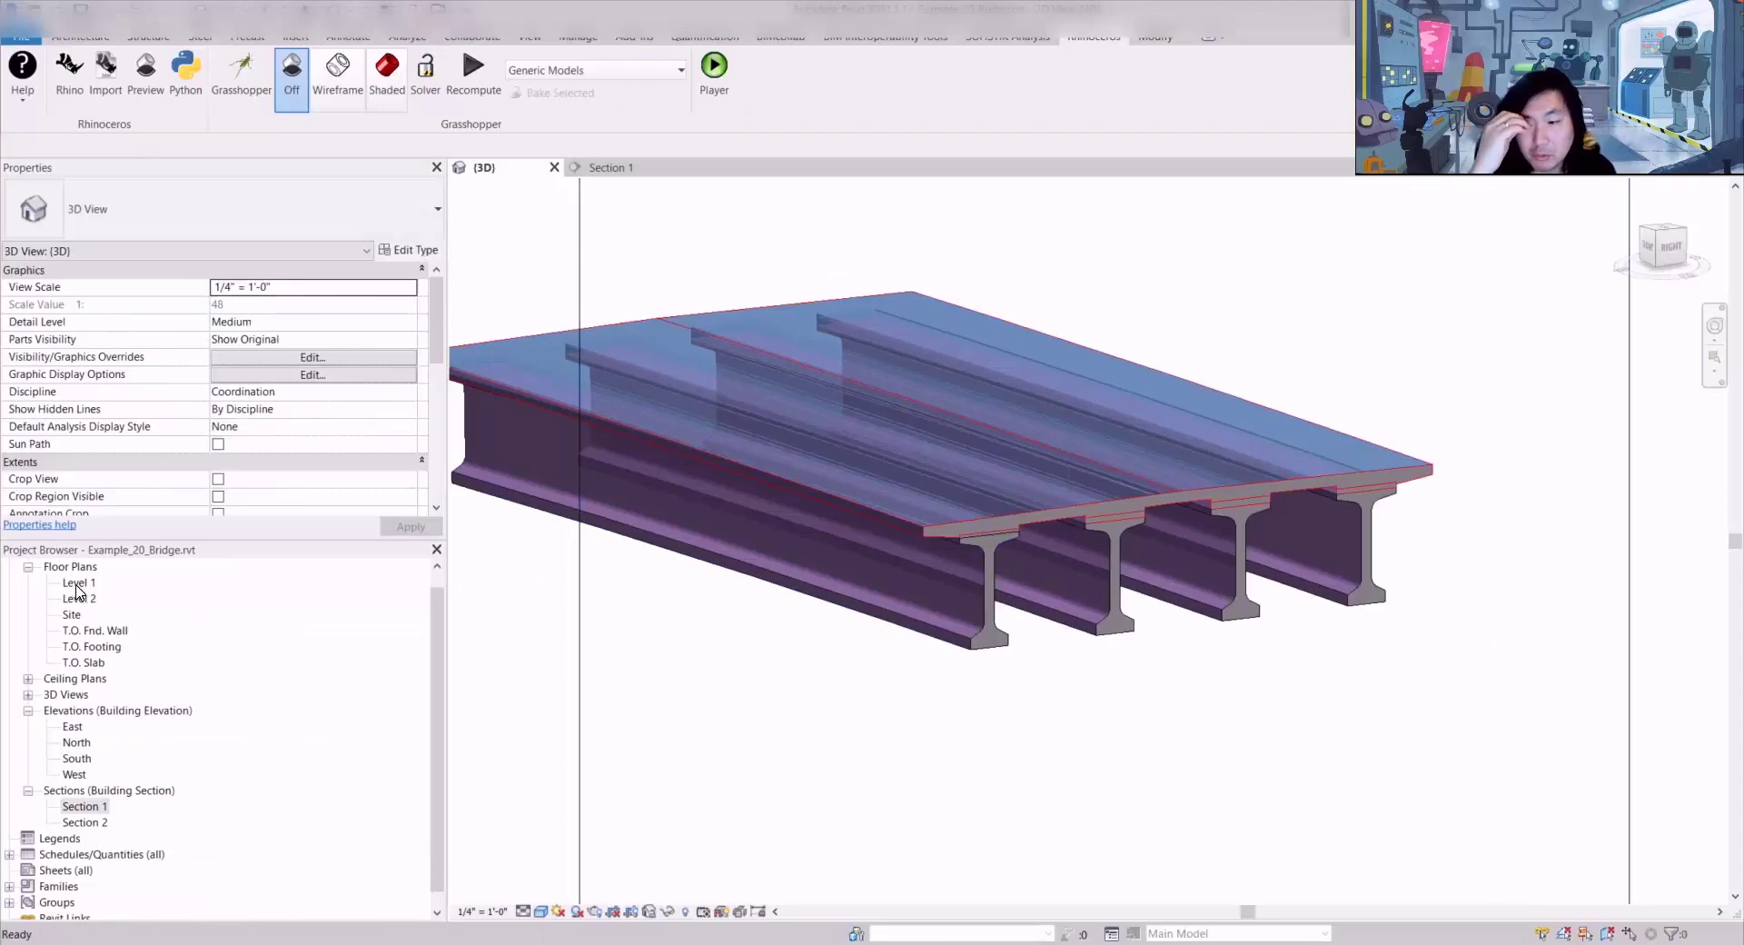
Step: Open the Section 1 view and add an aligned vertical dimension from the leftmost girder's top flange to its lowest projected edge
{"action": "double_click", "coordinate": [107, 806]}
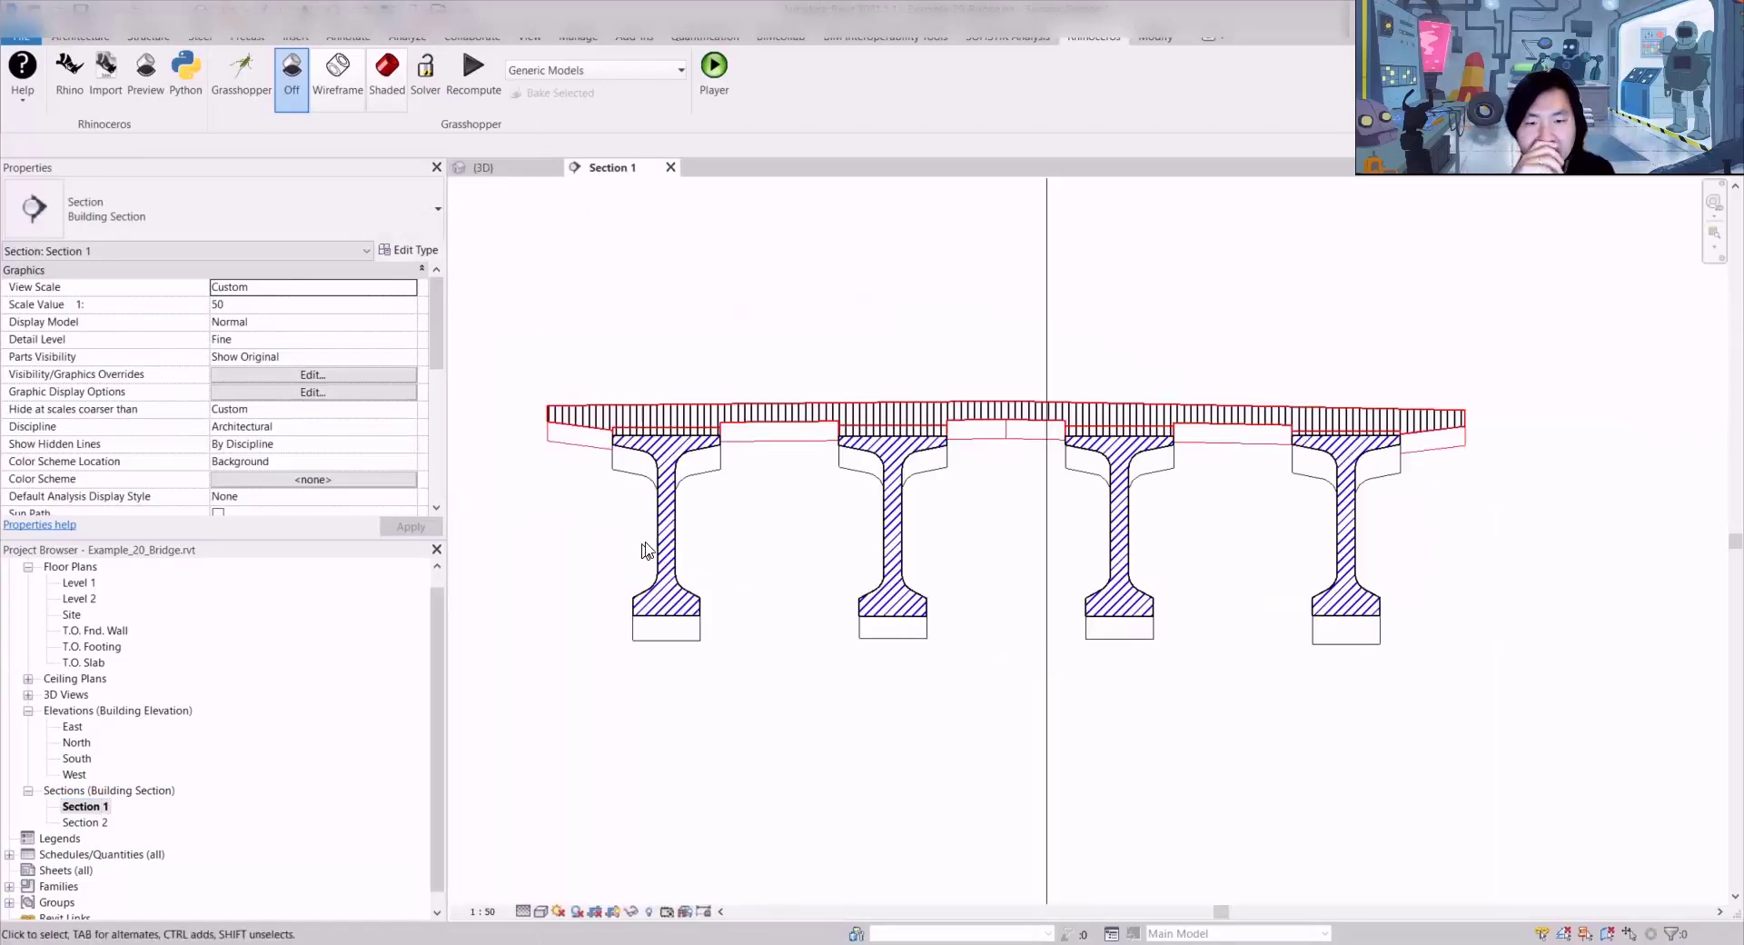
{"action": "scroll", "coordinate": [698, 424], "scroll_direction": "up", "scroll_amount": 2}
{"action": "middle_click_drag", "start_coordinate": [736, 475], "coordinate": [952, 425]}
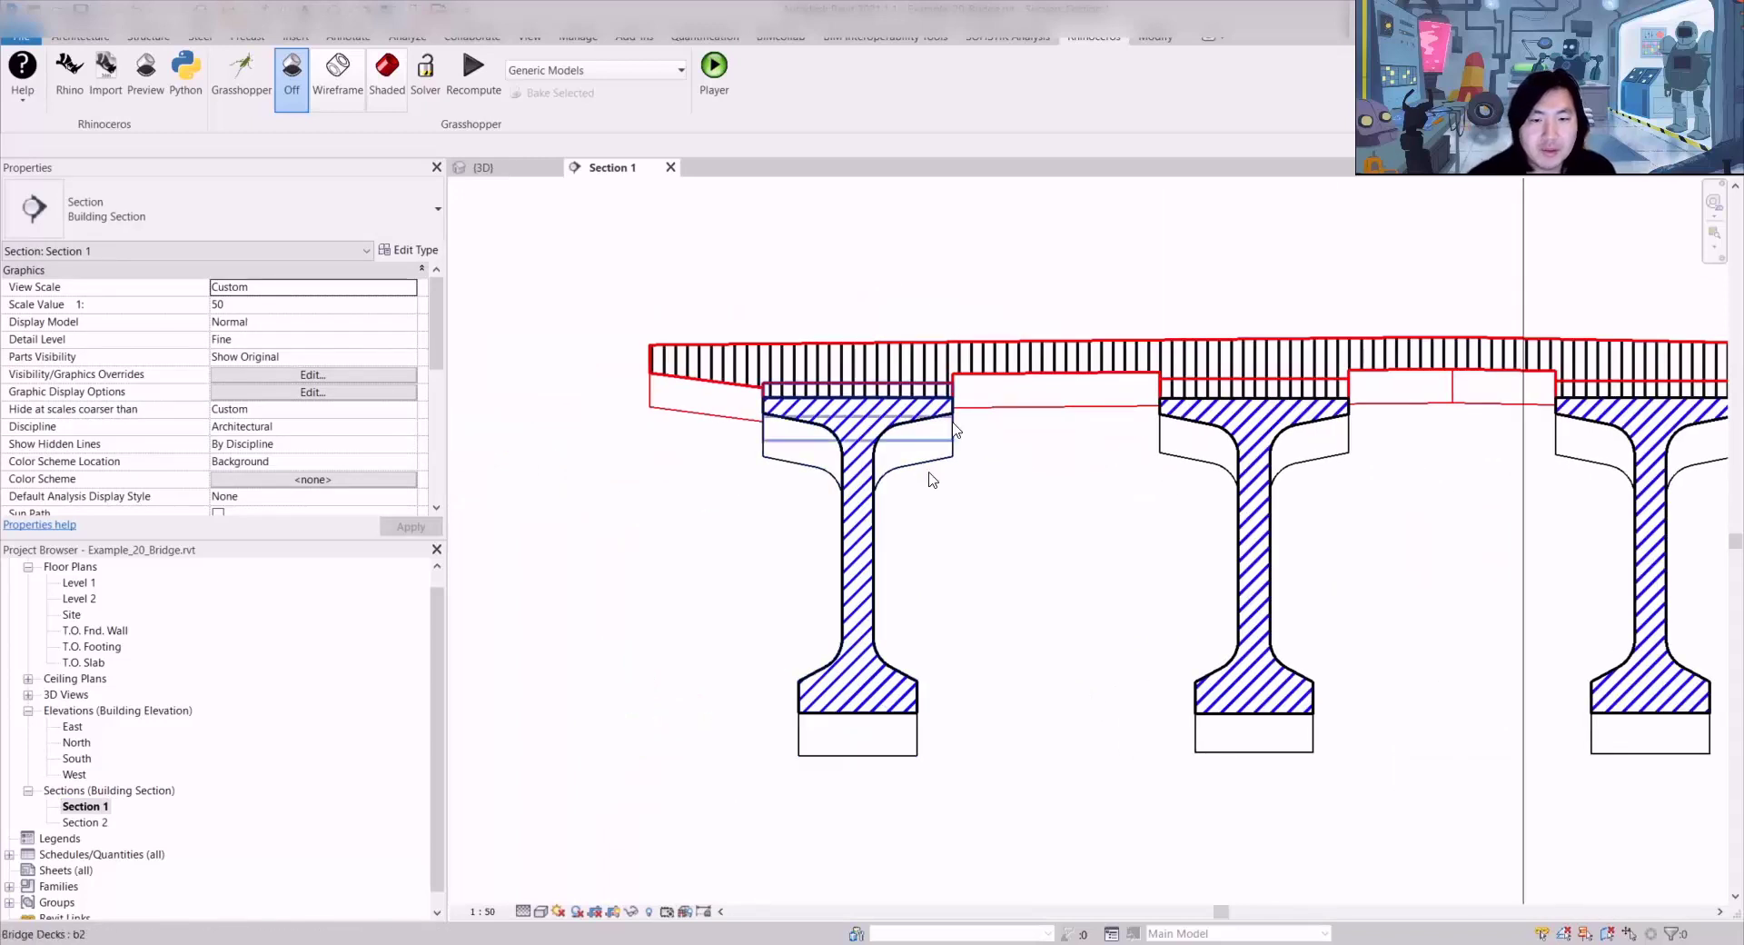
{"action": "key", "text": "d"}
{"action": "key", "text": "i"}
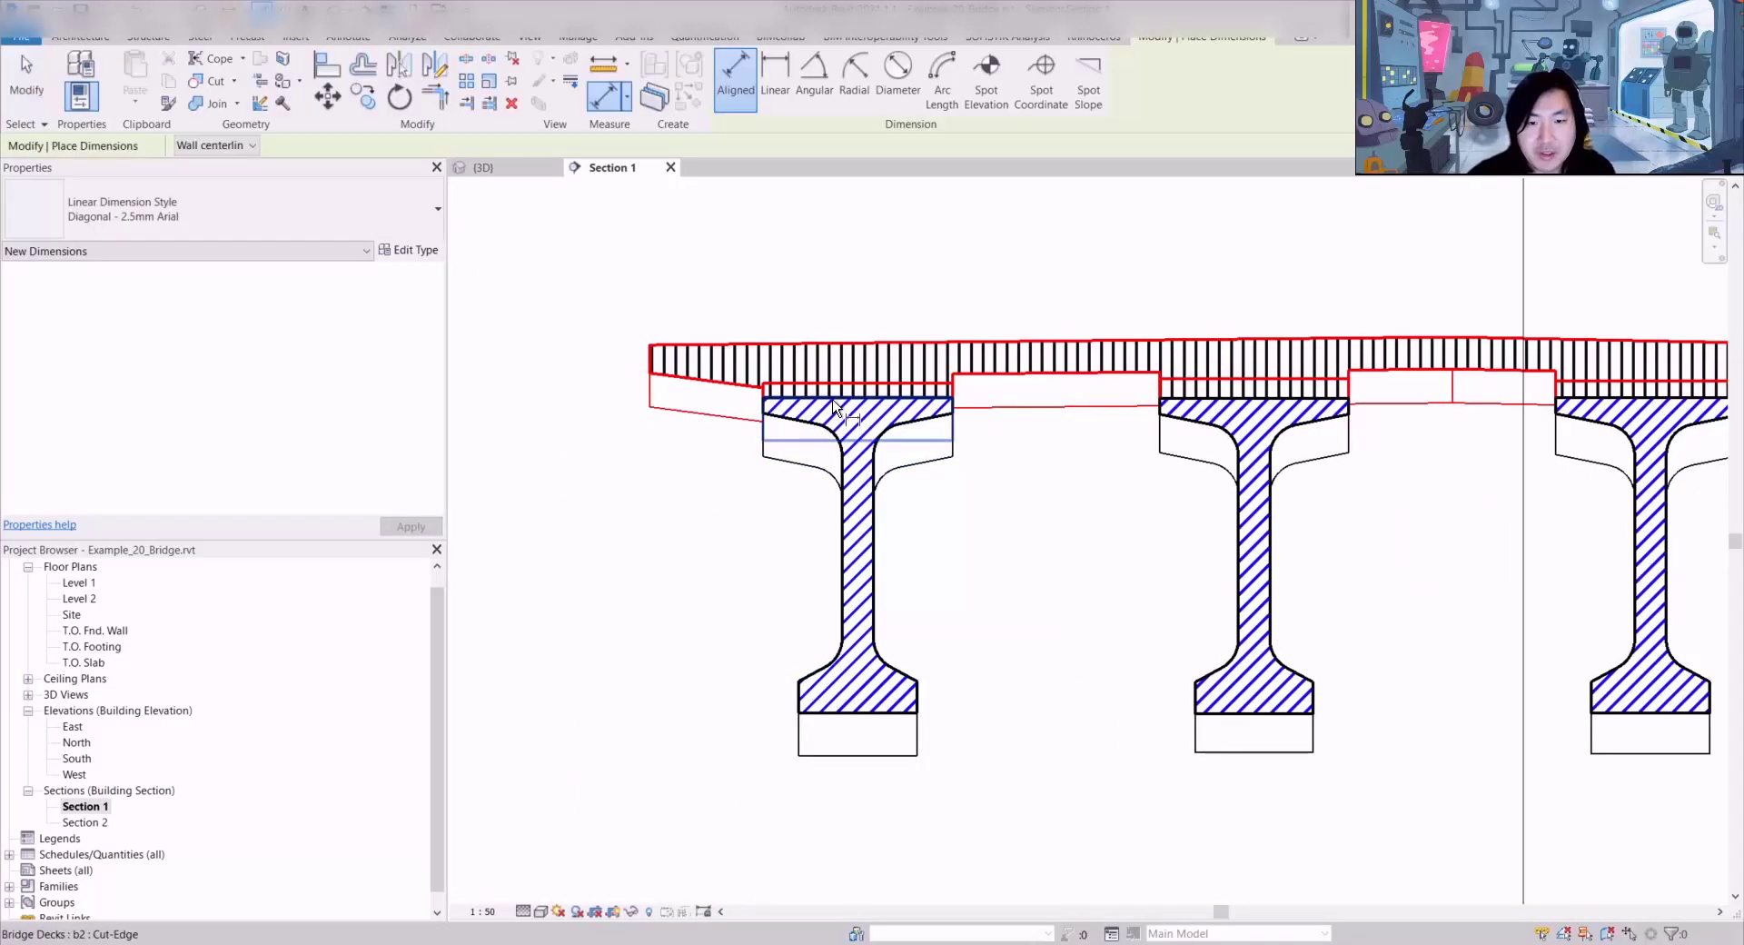
{"action": "left_click", "coordinate": [843, 397]}
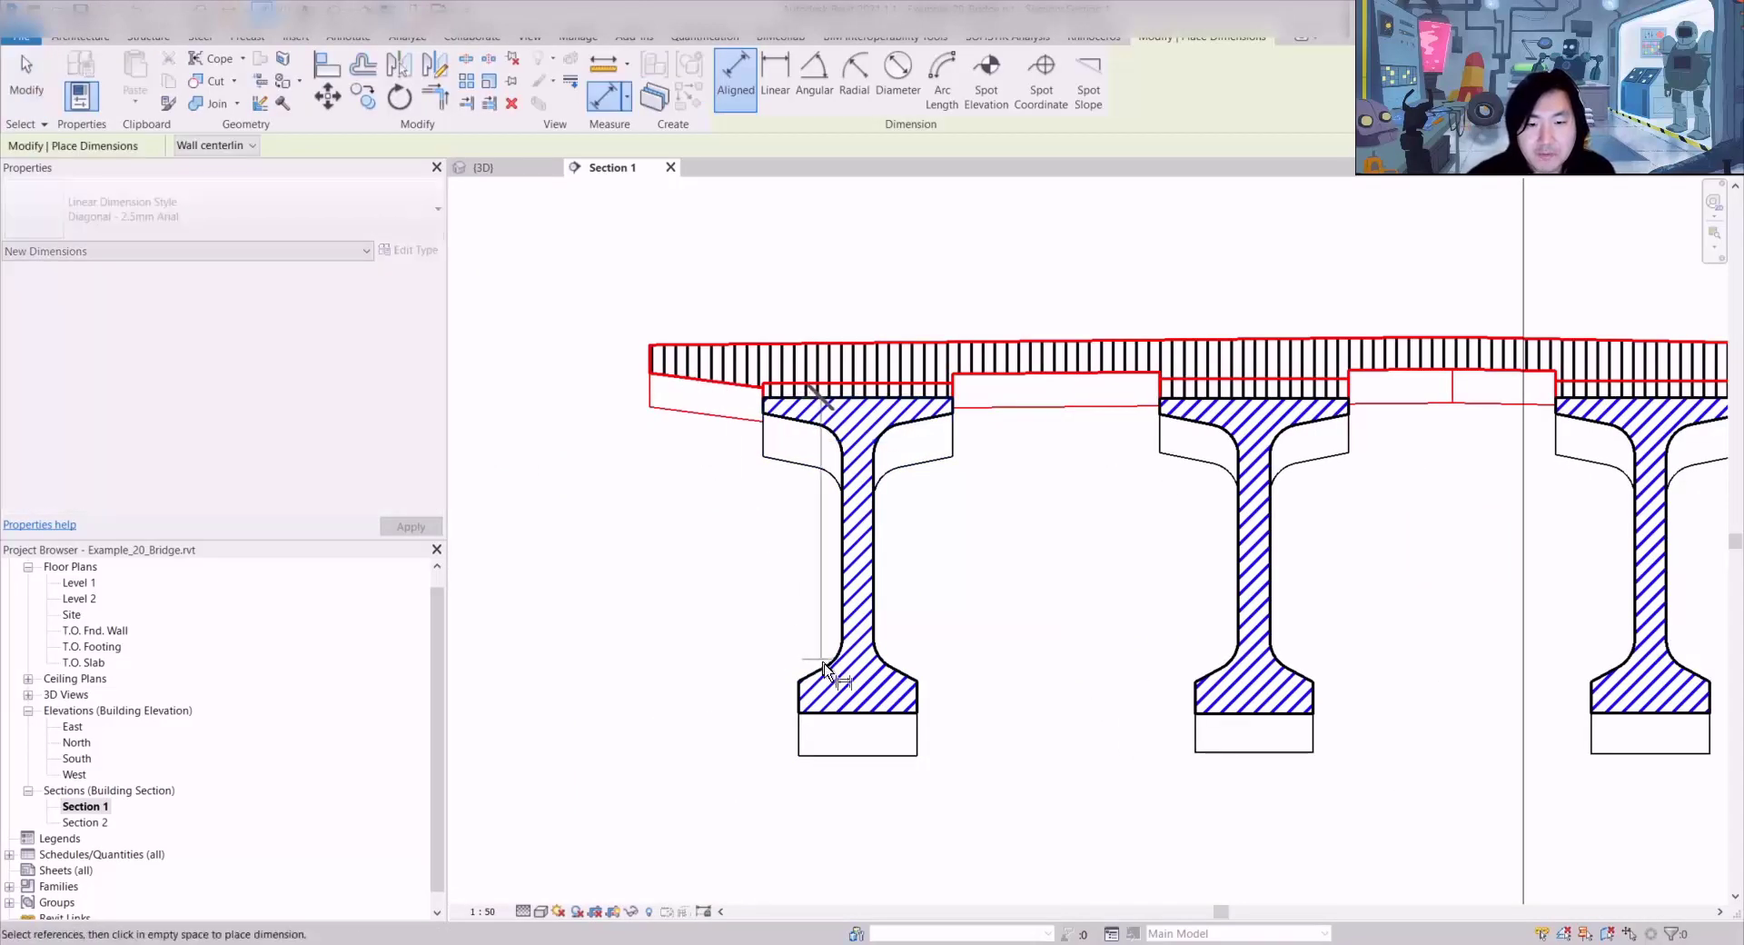
{"action": "left_click", "coordinate": [850, 759]}
{"action": "left_click", "coordinate": [595, 436]}
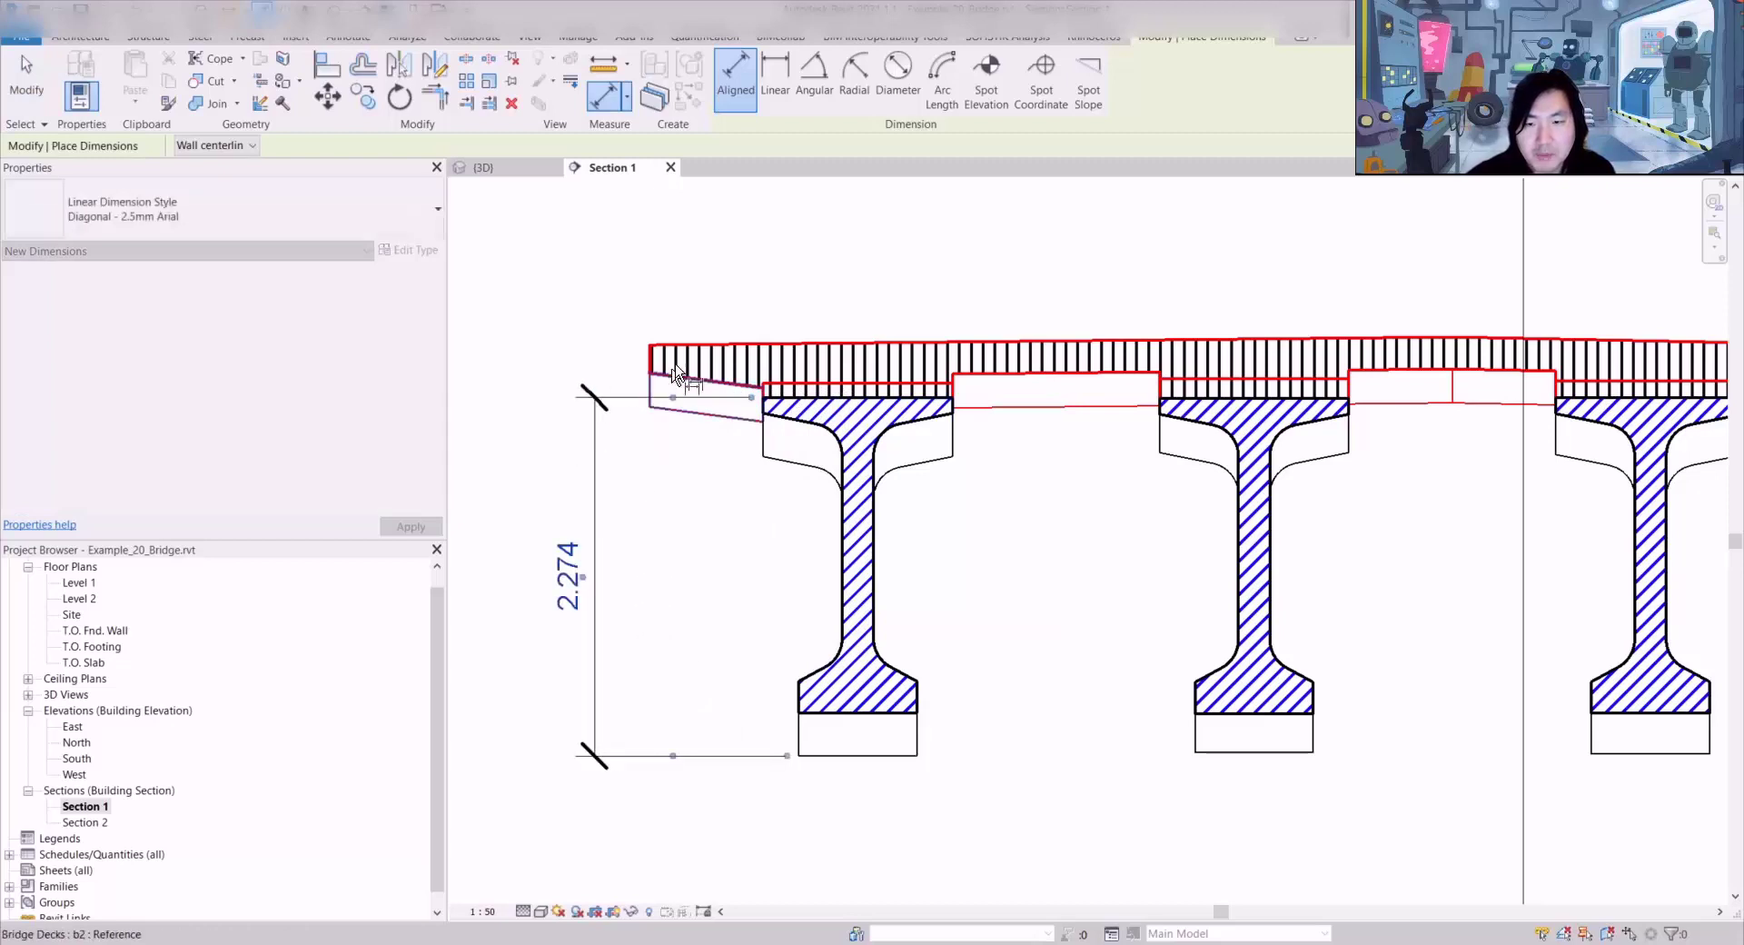
Step: Dimension the height from the leftmost girder's top flange to the deck's top edge, in line with the girder dimension
{"action": "left_click", "coordinate": [710, 346]}
{"action": "key", "text": "Escape"}
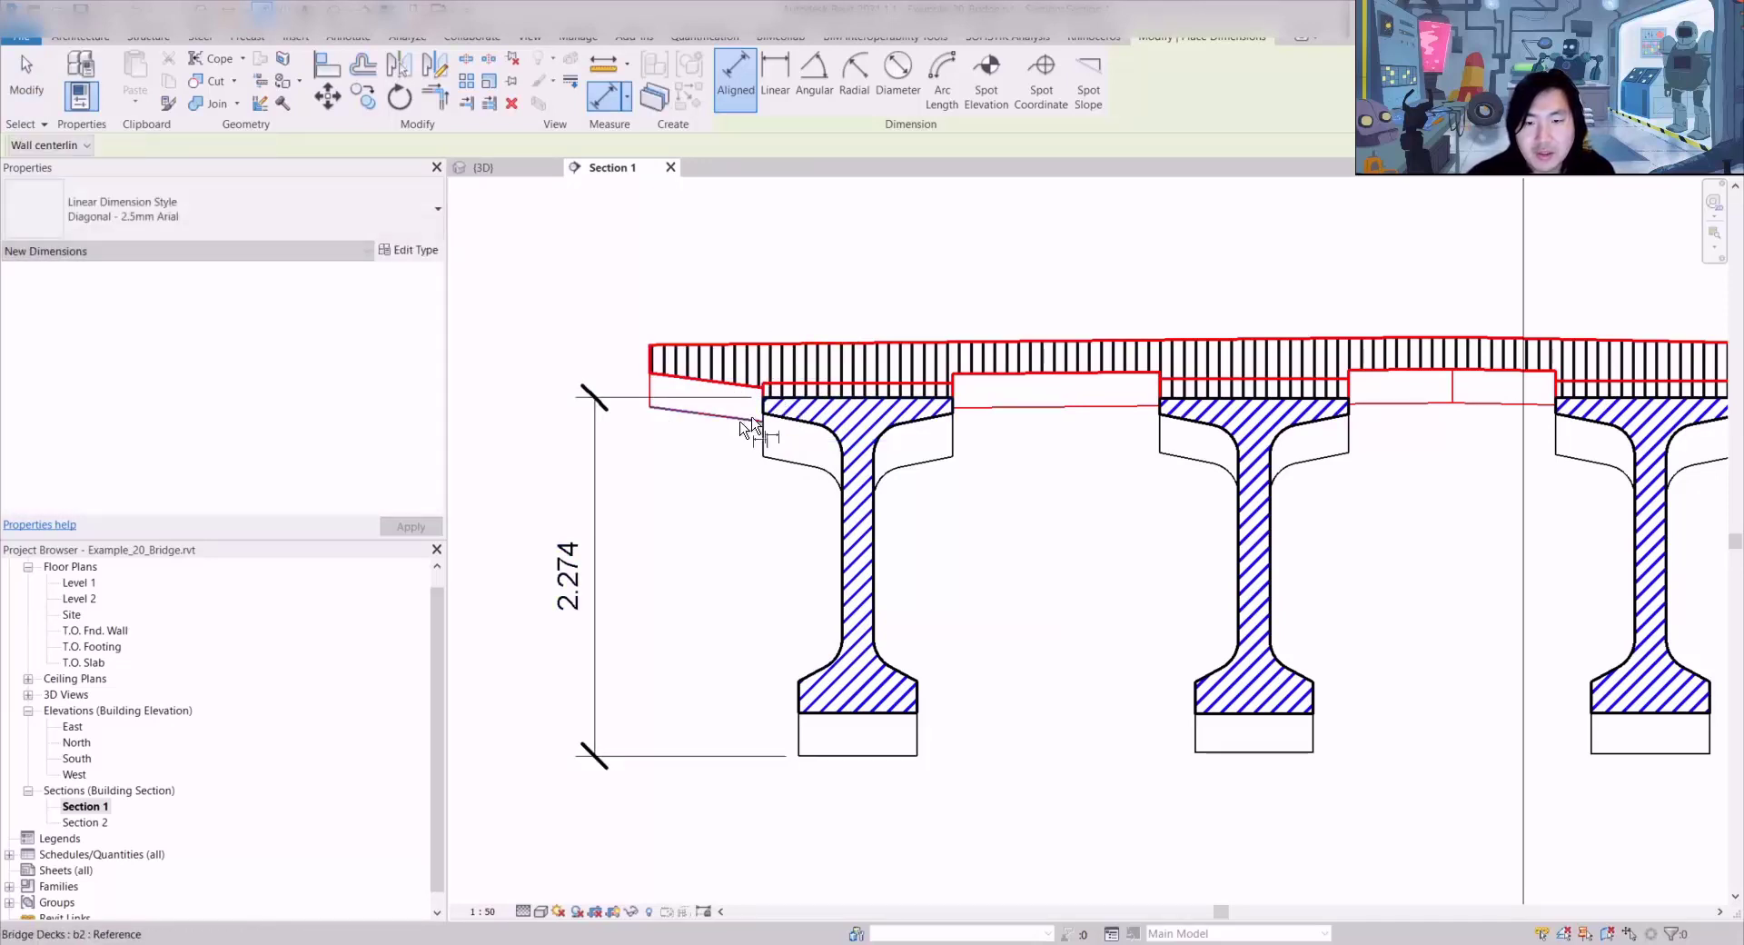
{"action": "left_click", "coordinate": [823, 400]}
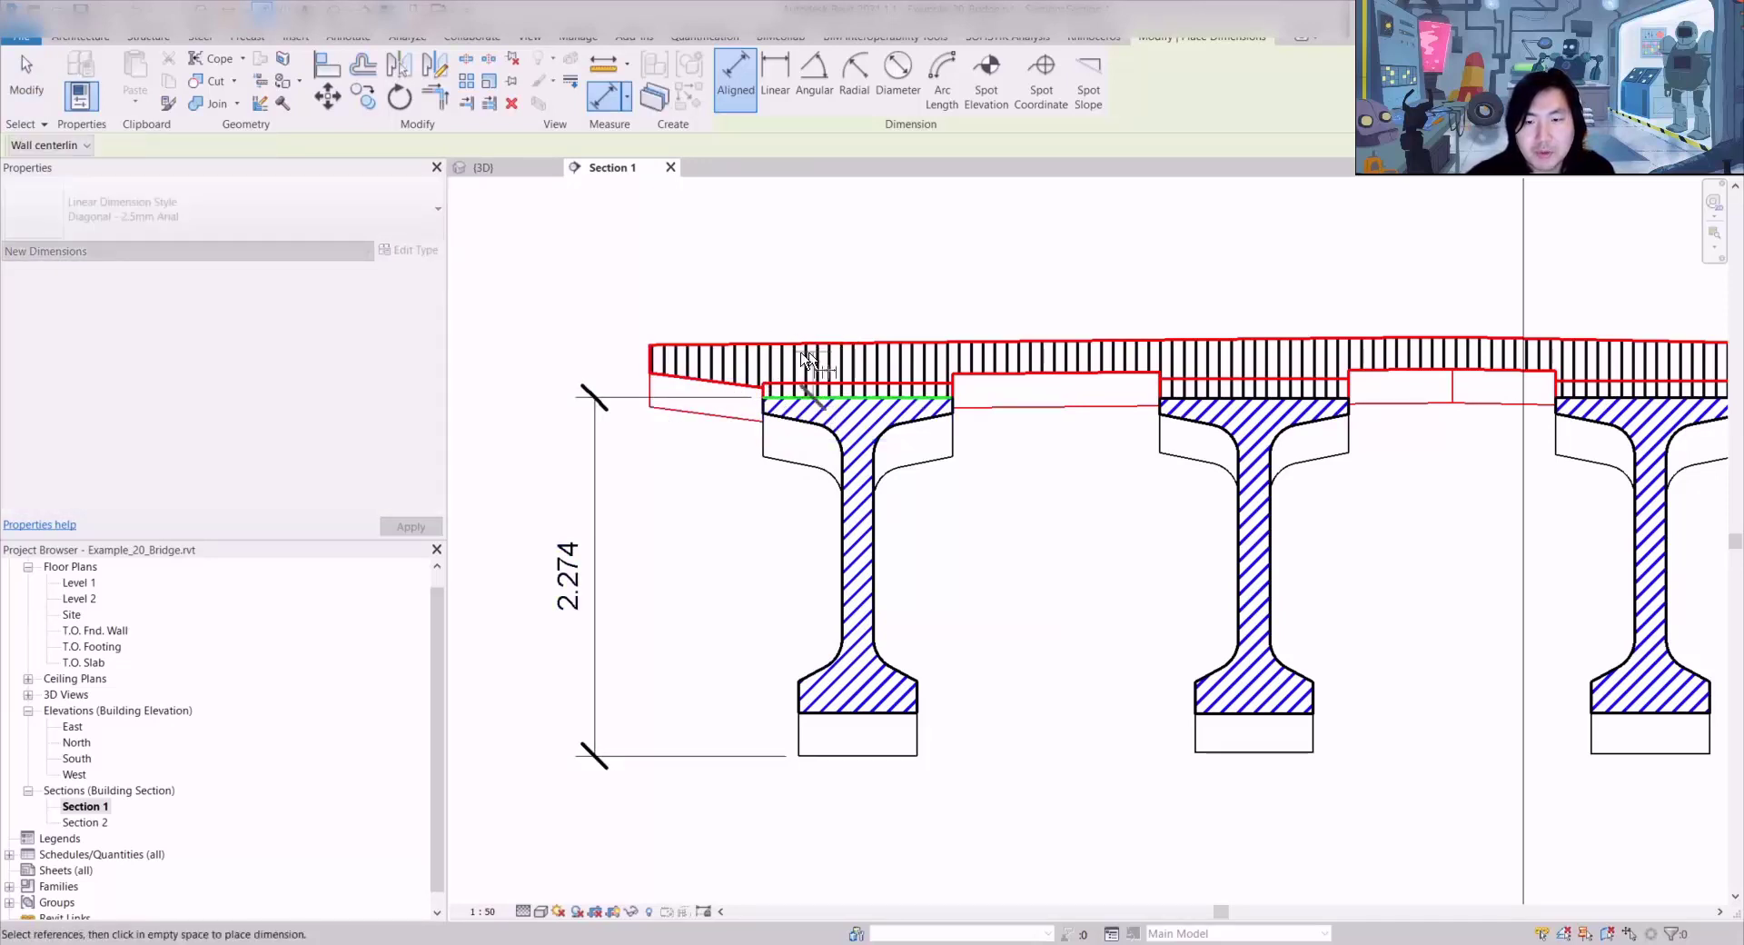
{"action": "scroll", "coordinate": [1254, 370], "scroll_direction": "up", "scroll_amount": 2}
{"action": "scroll", "coordinate": [1218, 330], "scroll_direction": "down", "scroll_amount": 2}
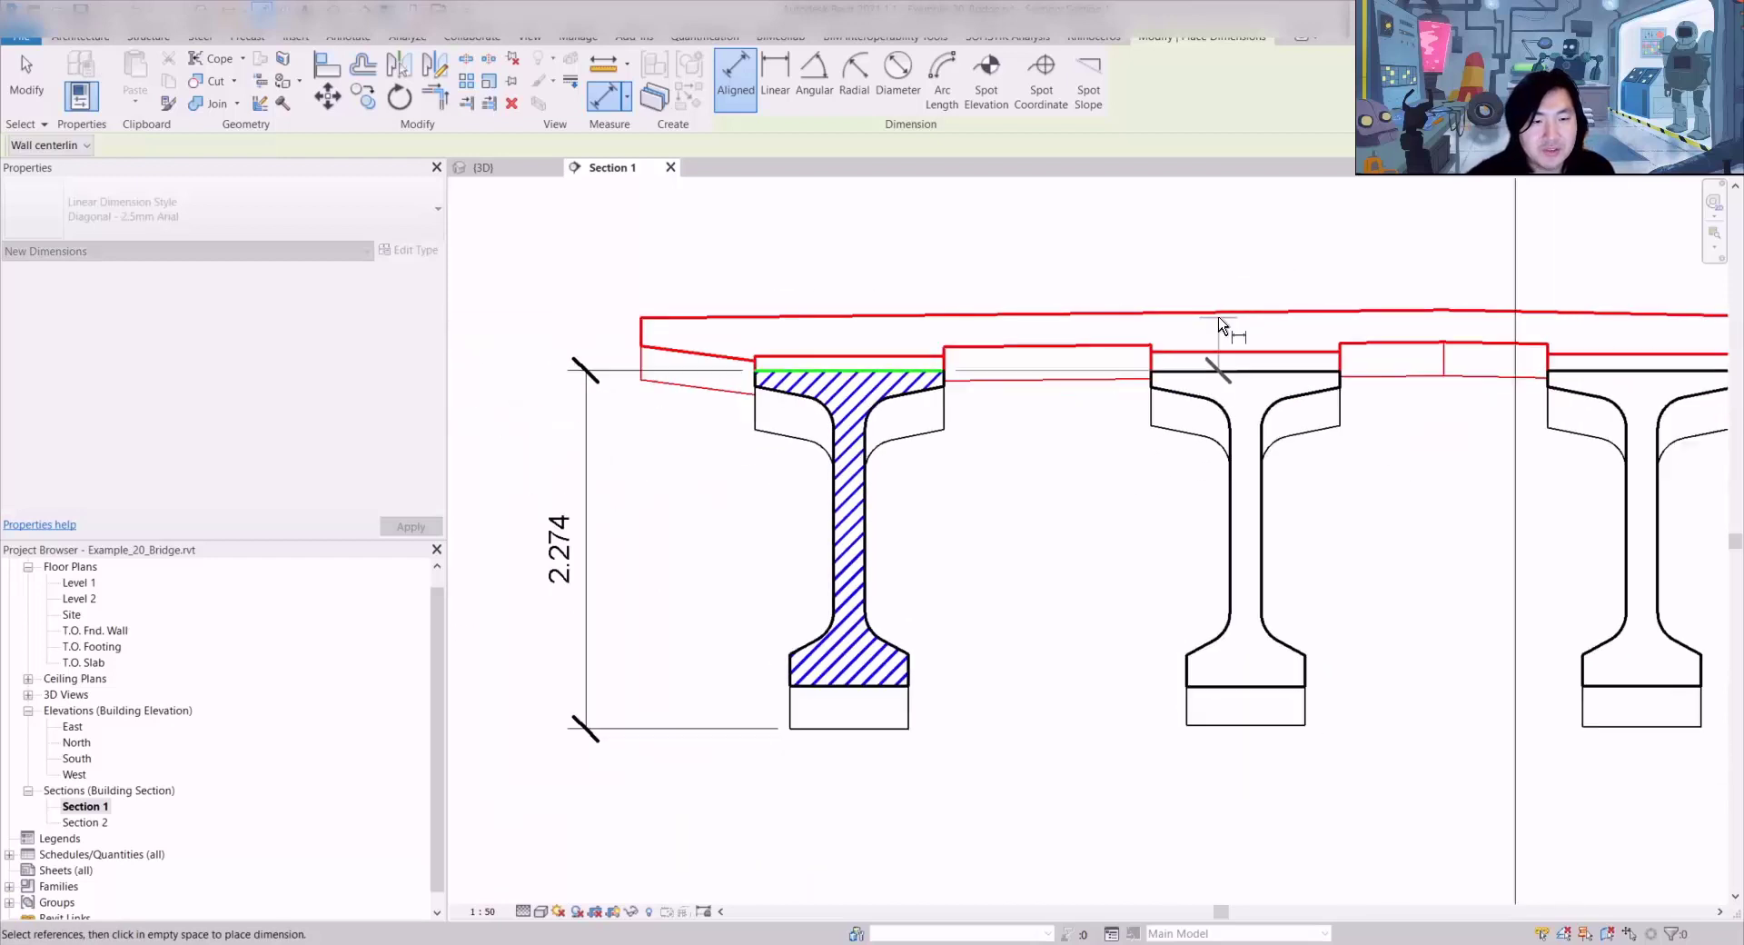
{"action": "left_click", "coordinate": [647, 322]}
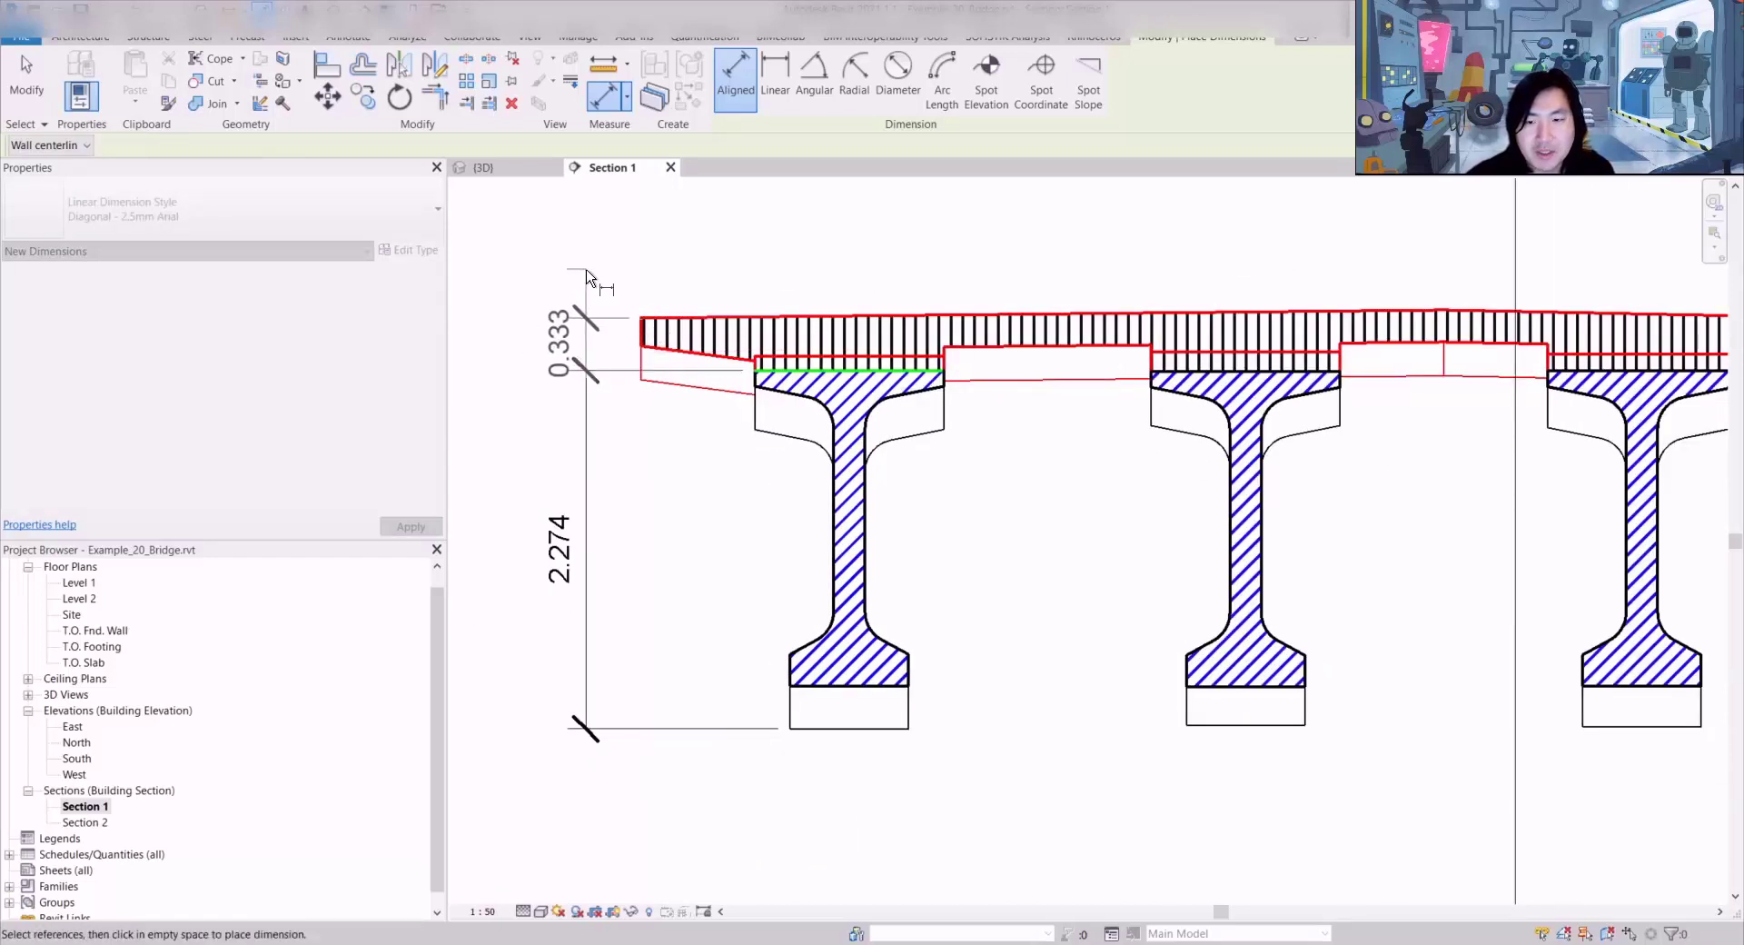
{"action": "left_click", "coordinate": [586, 275]}
{"action": "key", "text": "Escape"}
{"action": "key", "text": "Escape"}
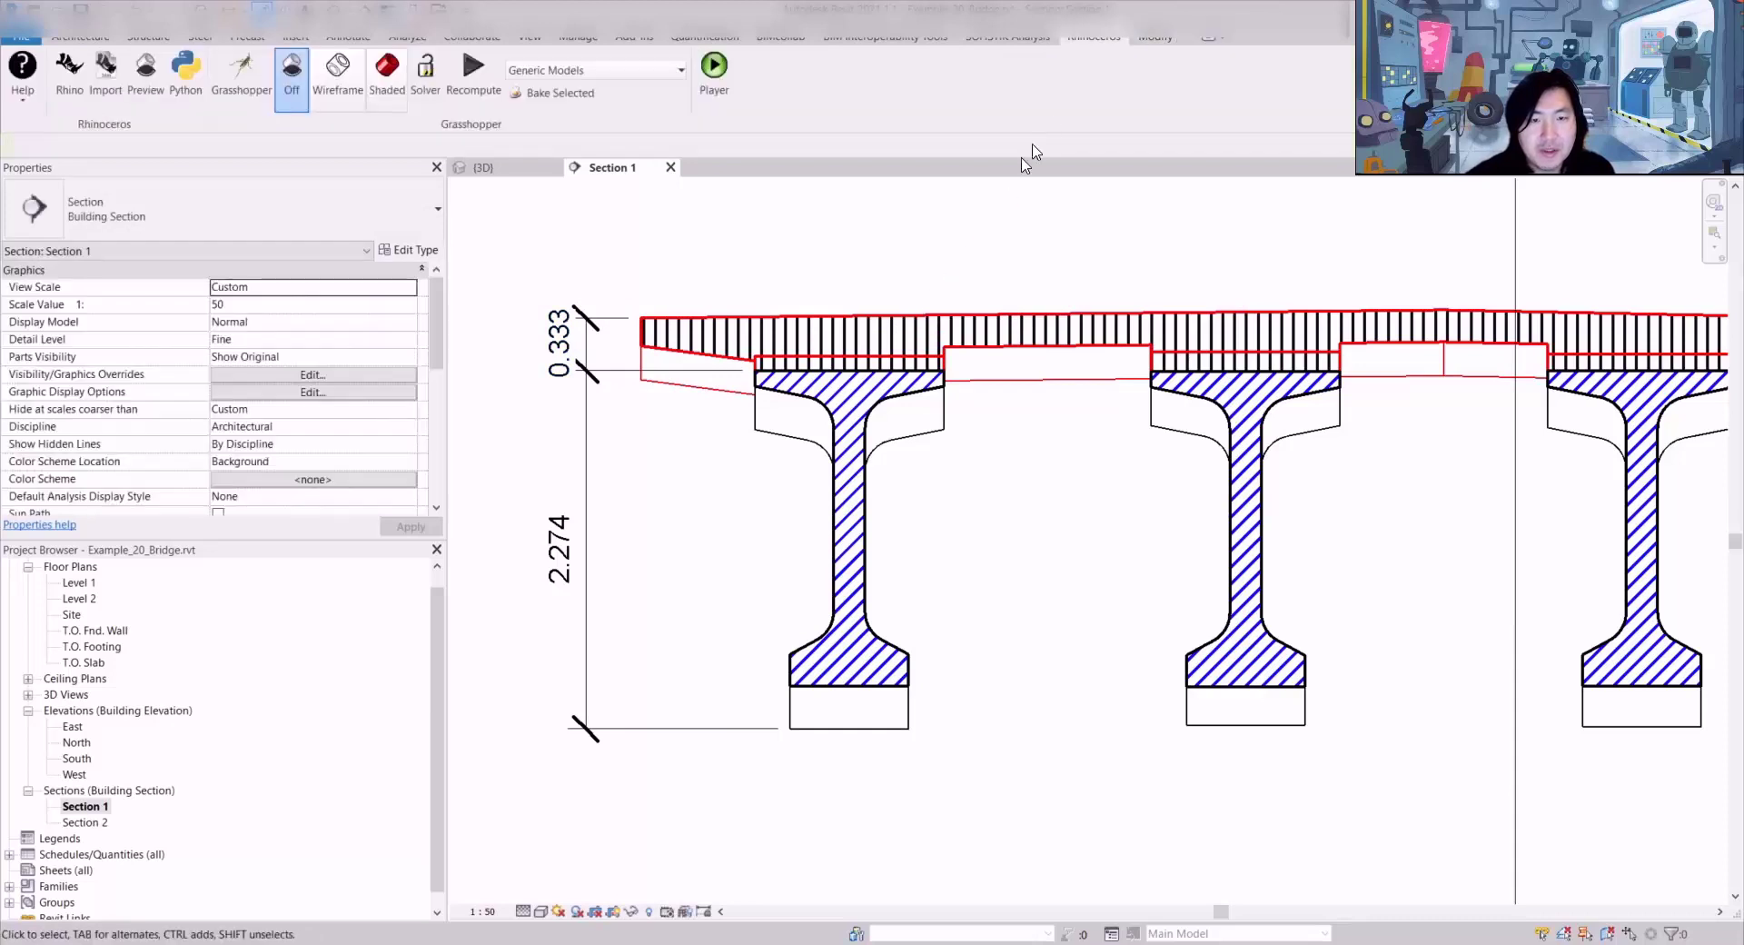
Step: Place arrow-style spot slopes on the deck's top edge on both sides of the crown
{"action": "middle_click_drag", "start_coordinate": [965, 228], "coordinate": [965, 241]}
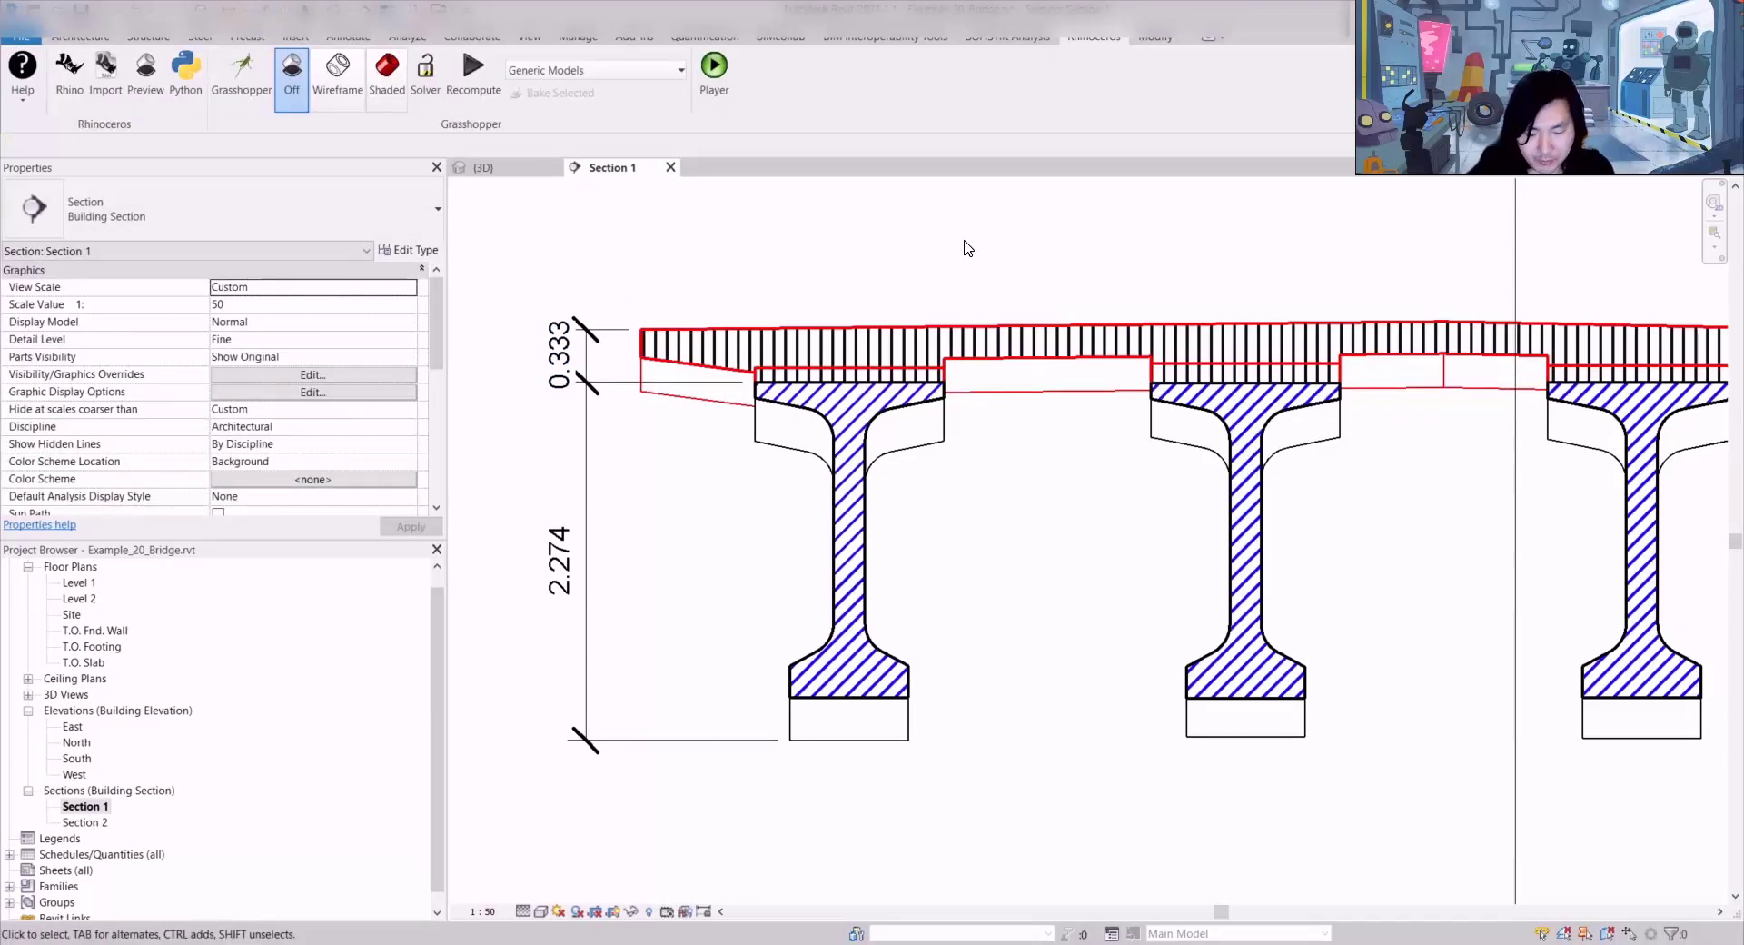
{"action": "key", "text": "l"}
{"action": "left_click", "coordinate": [1087, 82]}
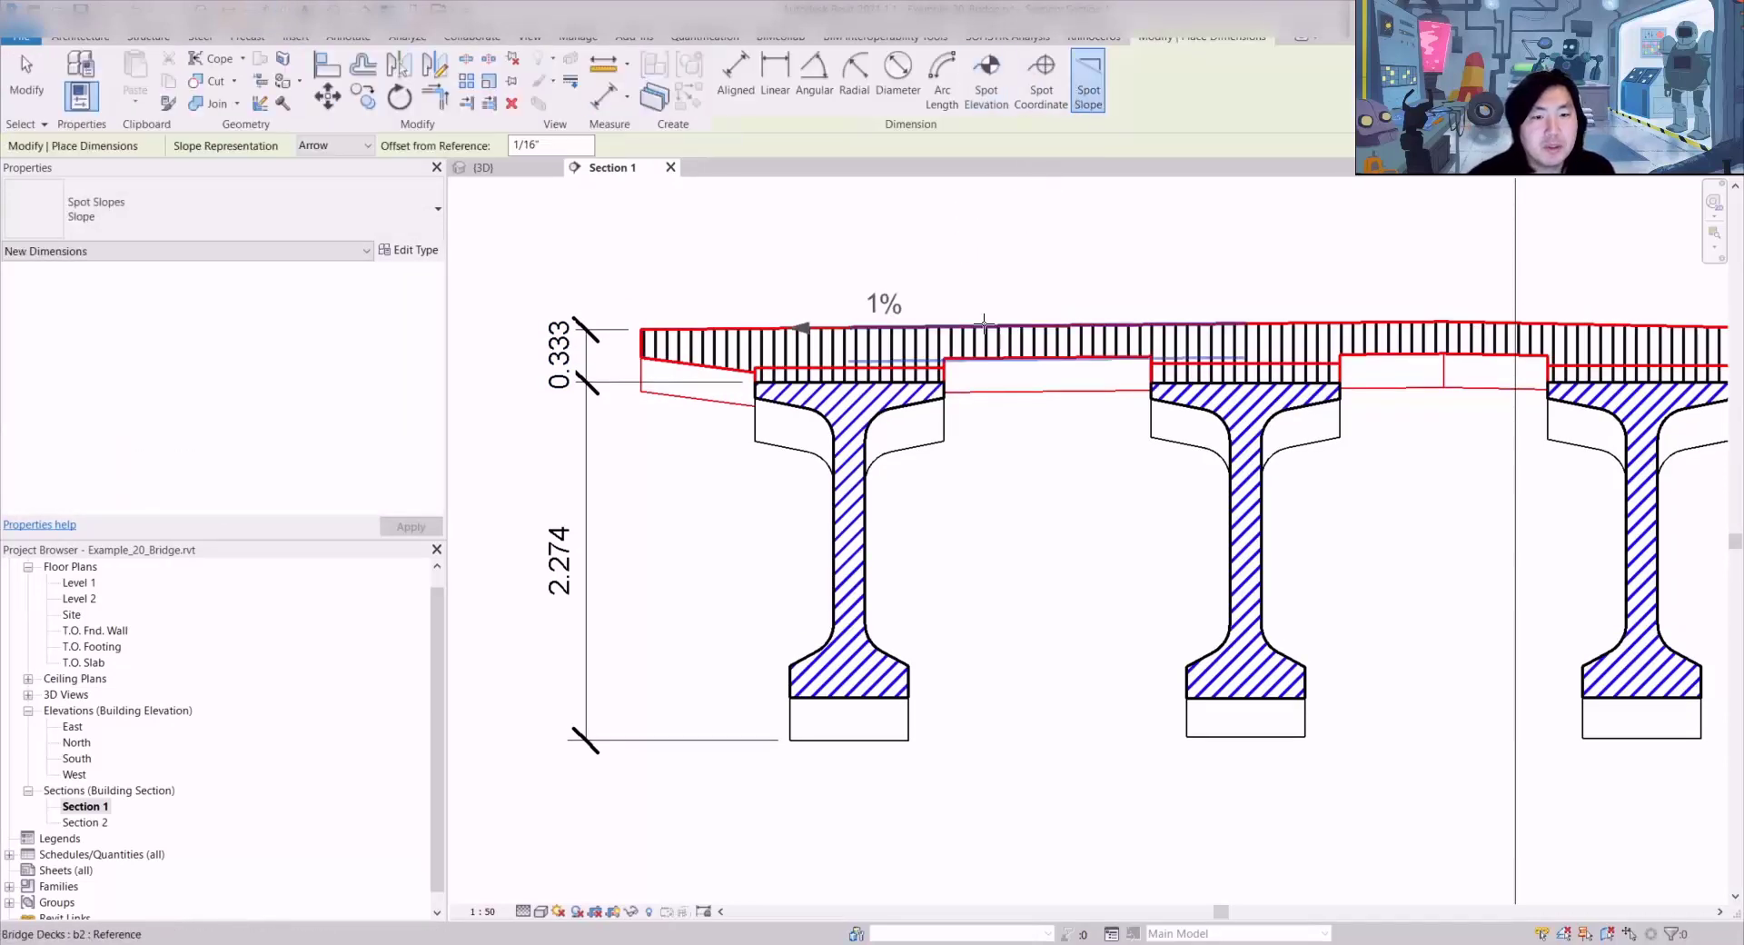
{"action": "left_click", "coordinate": [898, 334]}
{"action": "scroll", "coordinate": [1126, 277], "scroll_direction": "down", "scroll_amount": 2}
{"action": "middle_click_drag", "start_coordinate": [1127, 277], "coordinate": [778, 405]}
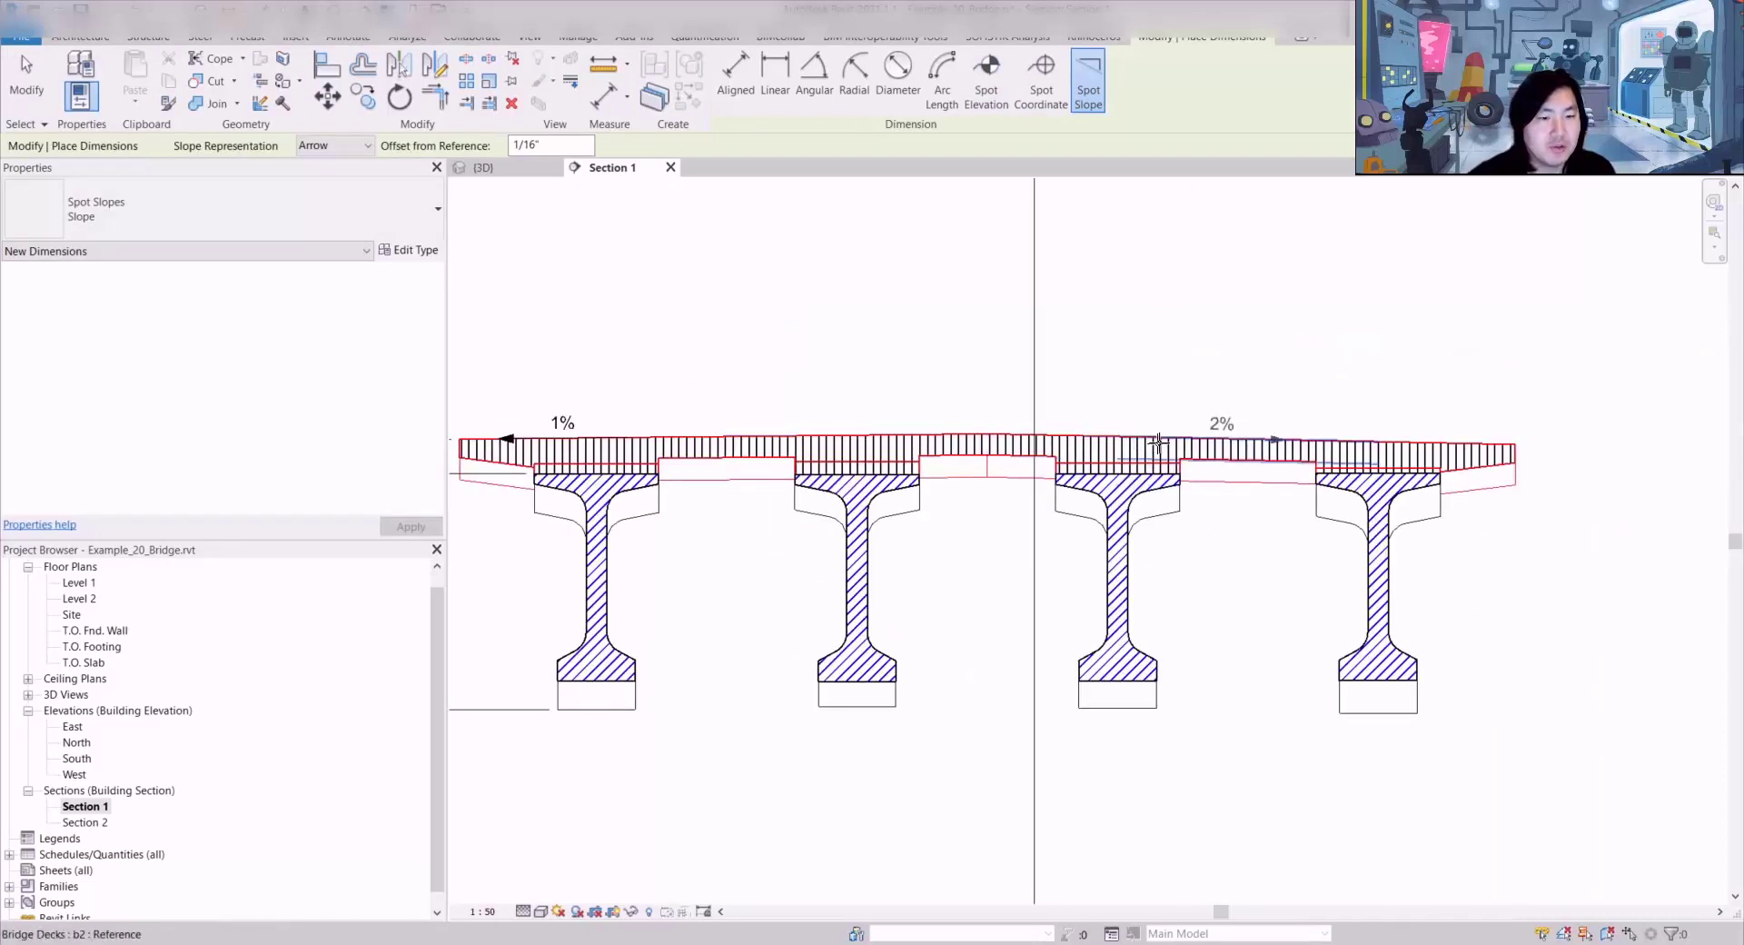
{"action": "left_click", "coordinate": [1219, 433]}
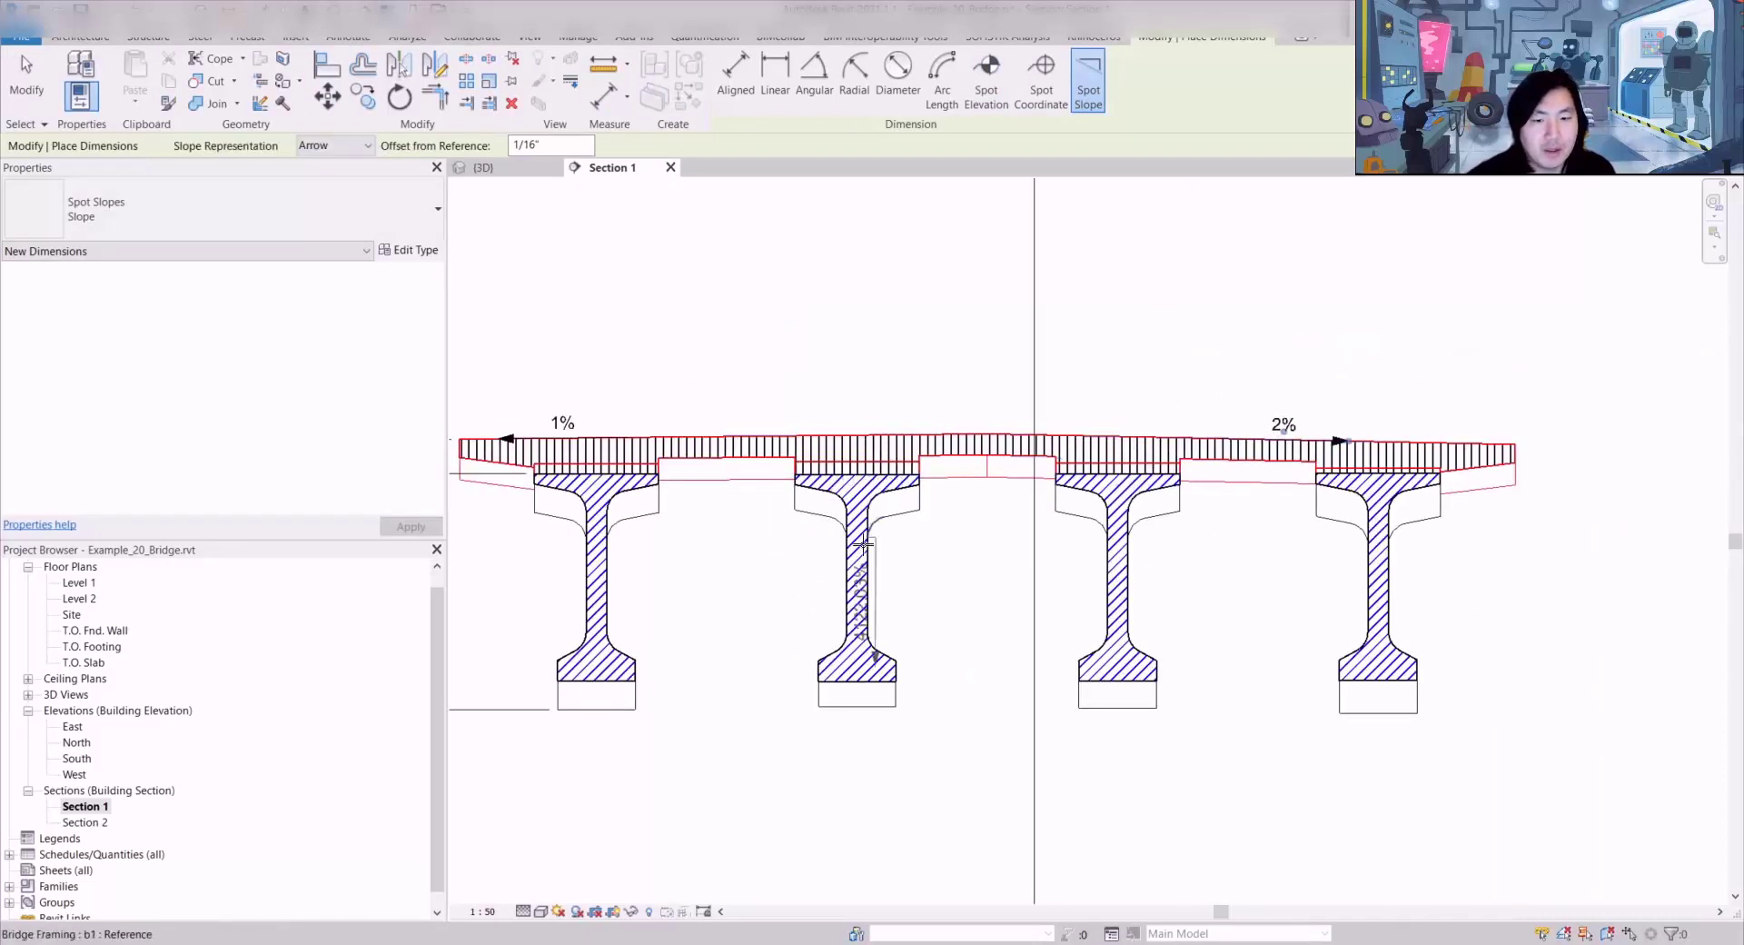
Step: Place Target (Project) spot elevations with leaders at the deck's right edge and at the middle of the deck
{"action": "left_click", "coordinate": [989, 66]}
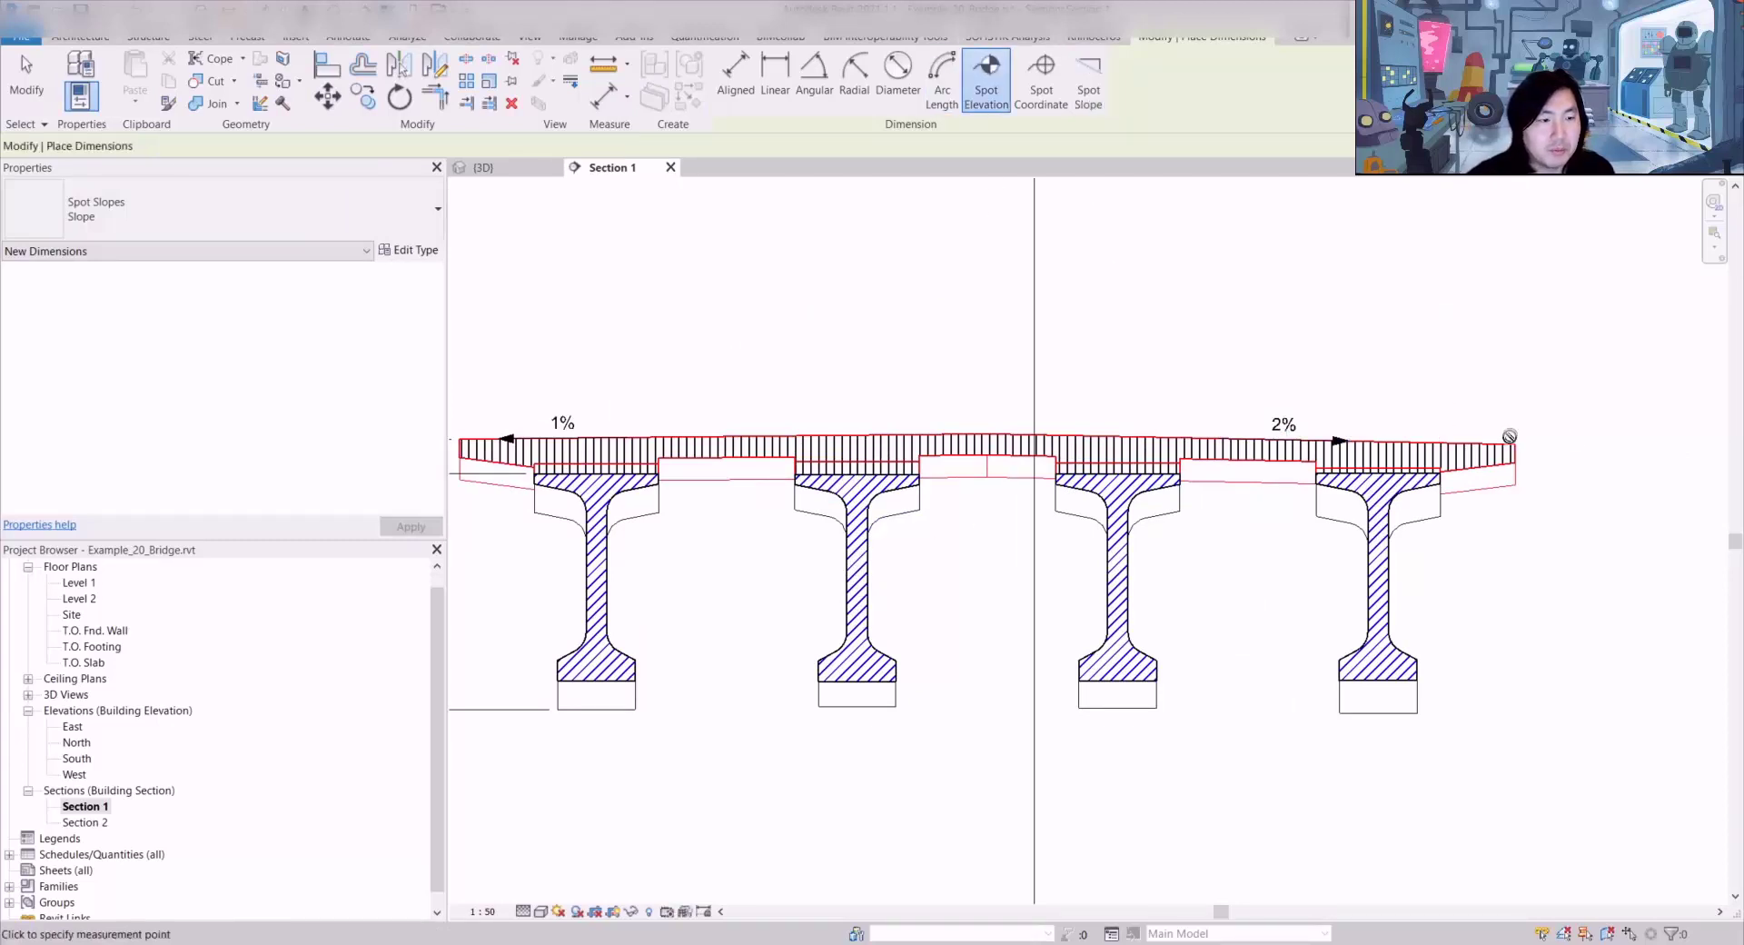
{"action": "left_click", "coordinate": [1515, 442]}
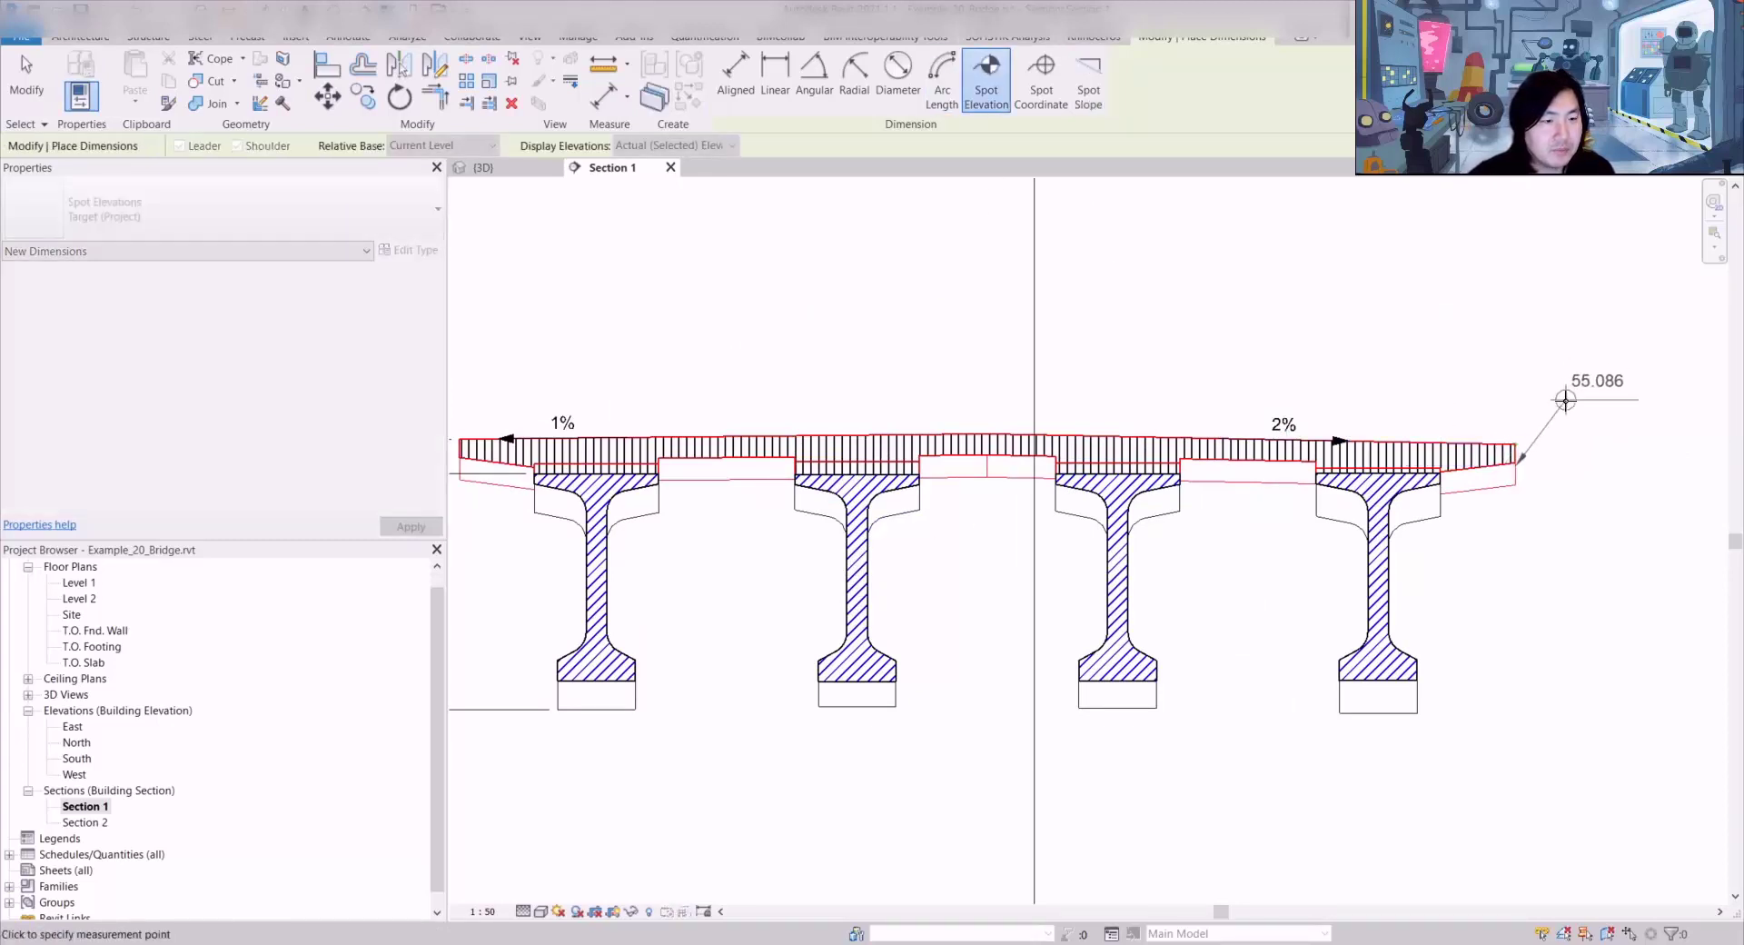
{"action": "left_click", "coordinate": [1596, 443]}
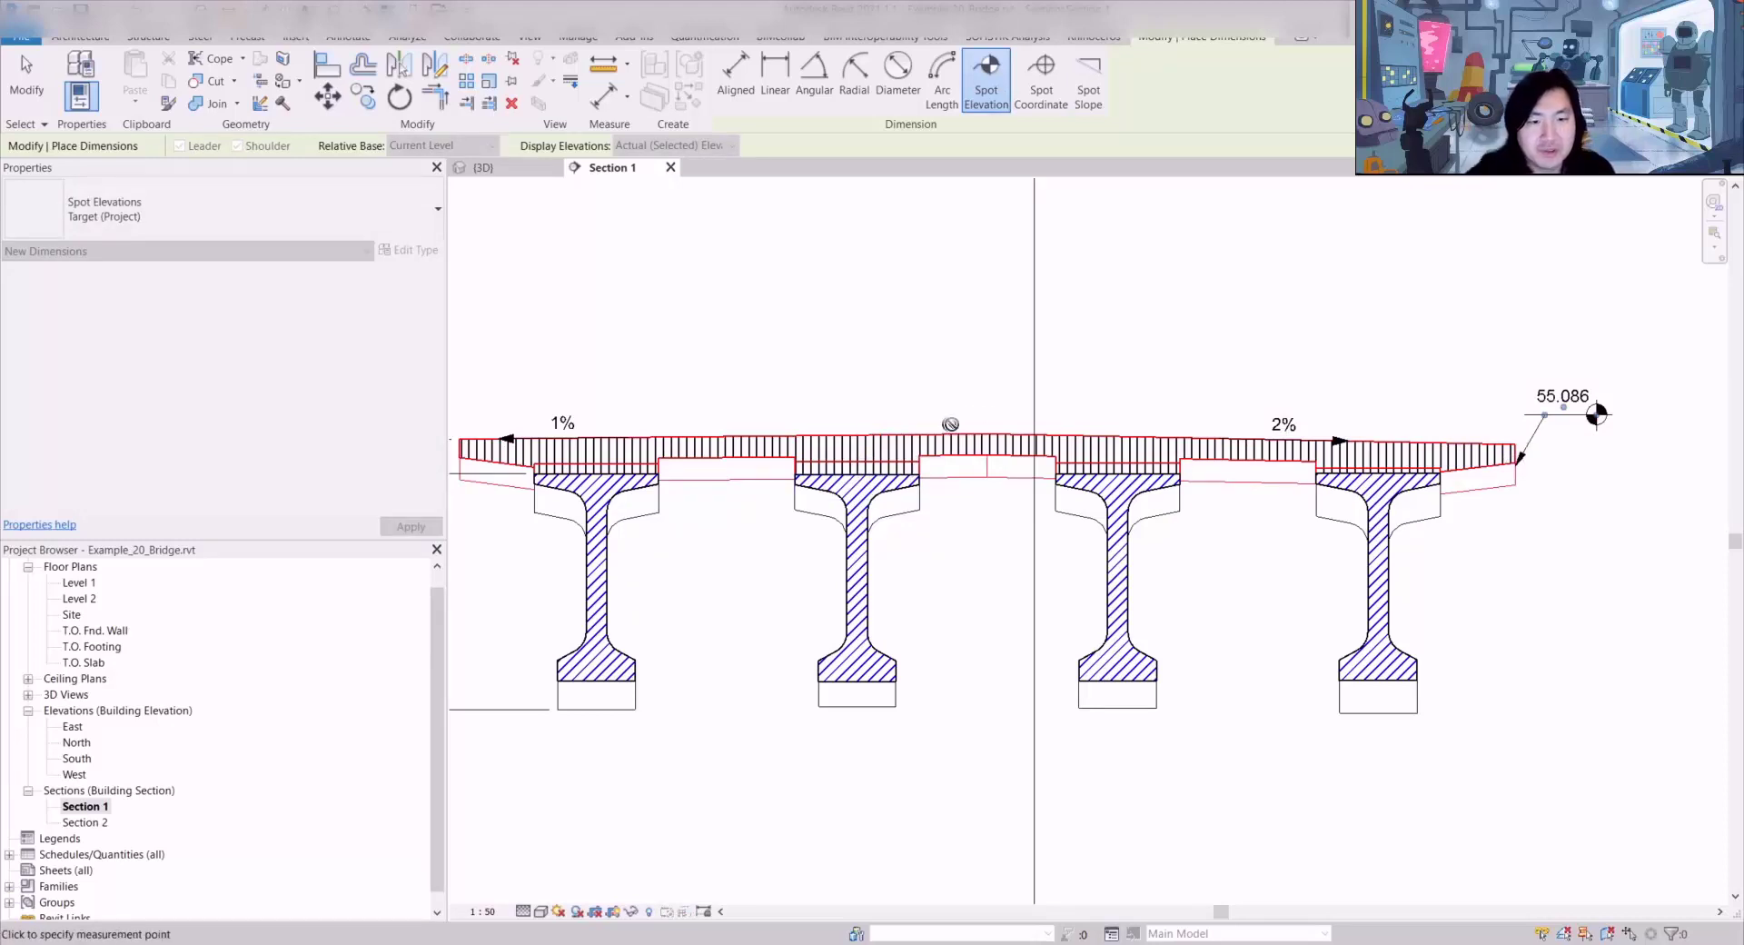
{"action": "left_click", "coordinate": [983, 430]}
{"action": "left_click", "coordinate": [1026, 386]}
{"action": "left_click", "coordinate": [1099, 385]}
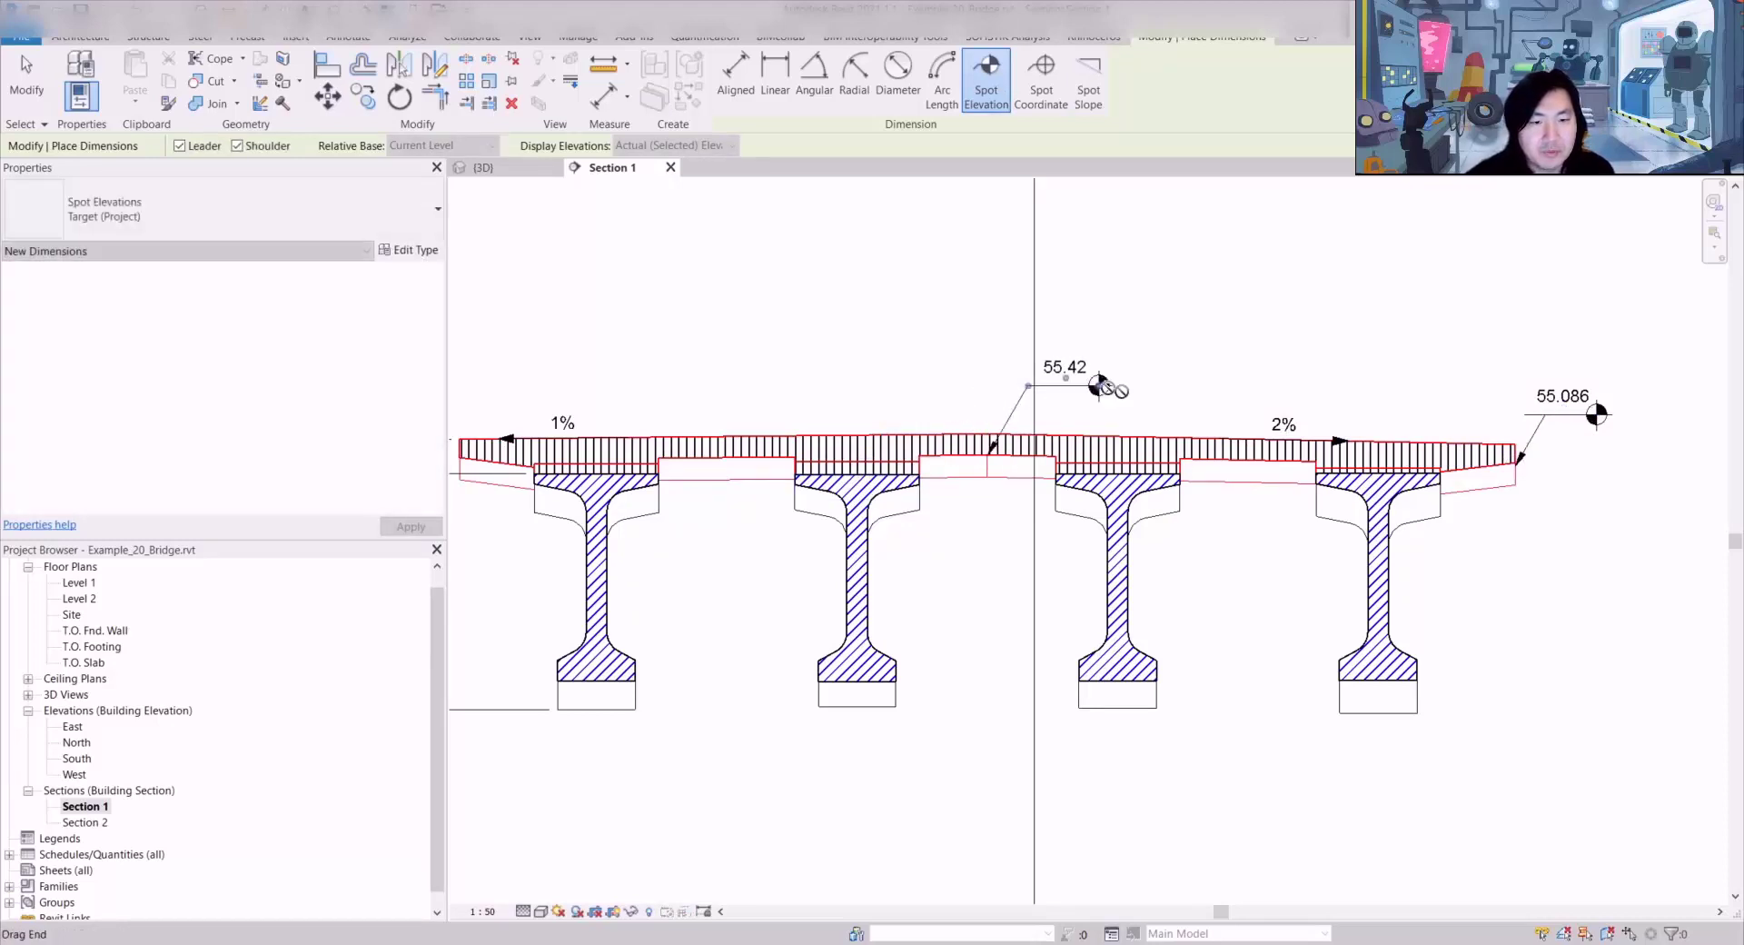
{"action": "key", "text": "Escape"}
{"action": "scroll", "coordinate": [1026, 295], "scroll_direction": "down", "scroll_amount": 2}
{"action": "scroll", "coordinate": [780, 384], "scroll_direction": "up", "scroll_amount": 1}
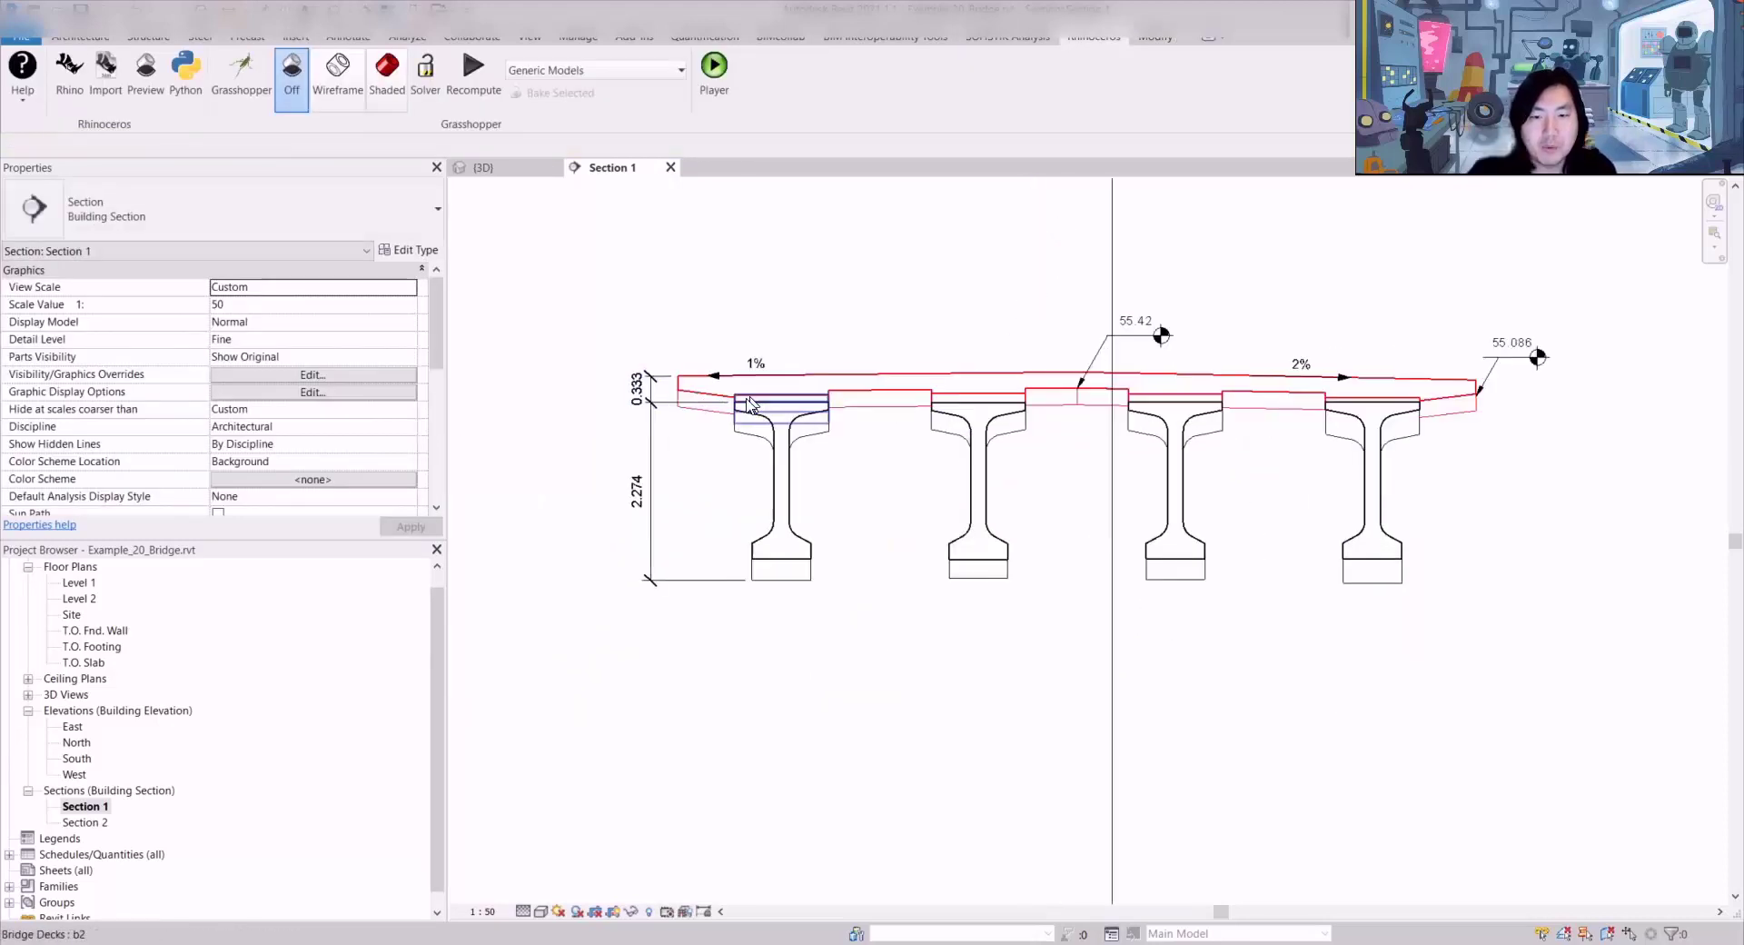
Step: Add a horizontal aligned dimension string from the deck's left edge across the edges of the girders' top flanges
{"action": "key", "text": "d"}
{"action": "key", "text": "i"}
{"action": "left_click", "coordinate": [678, 389]}
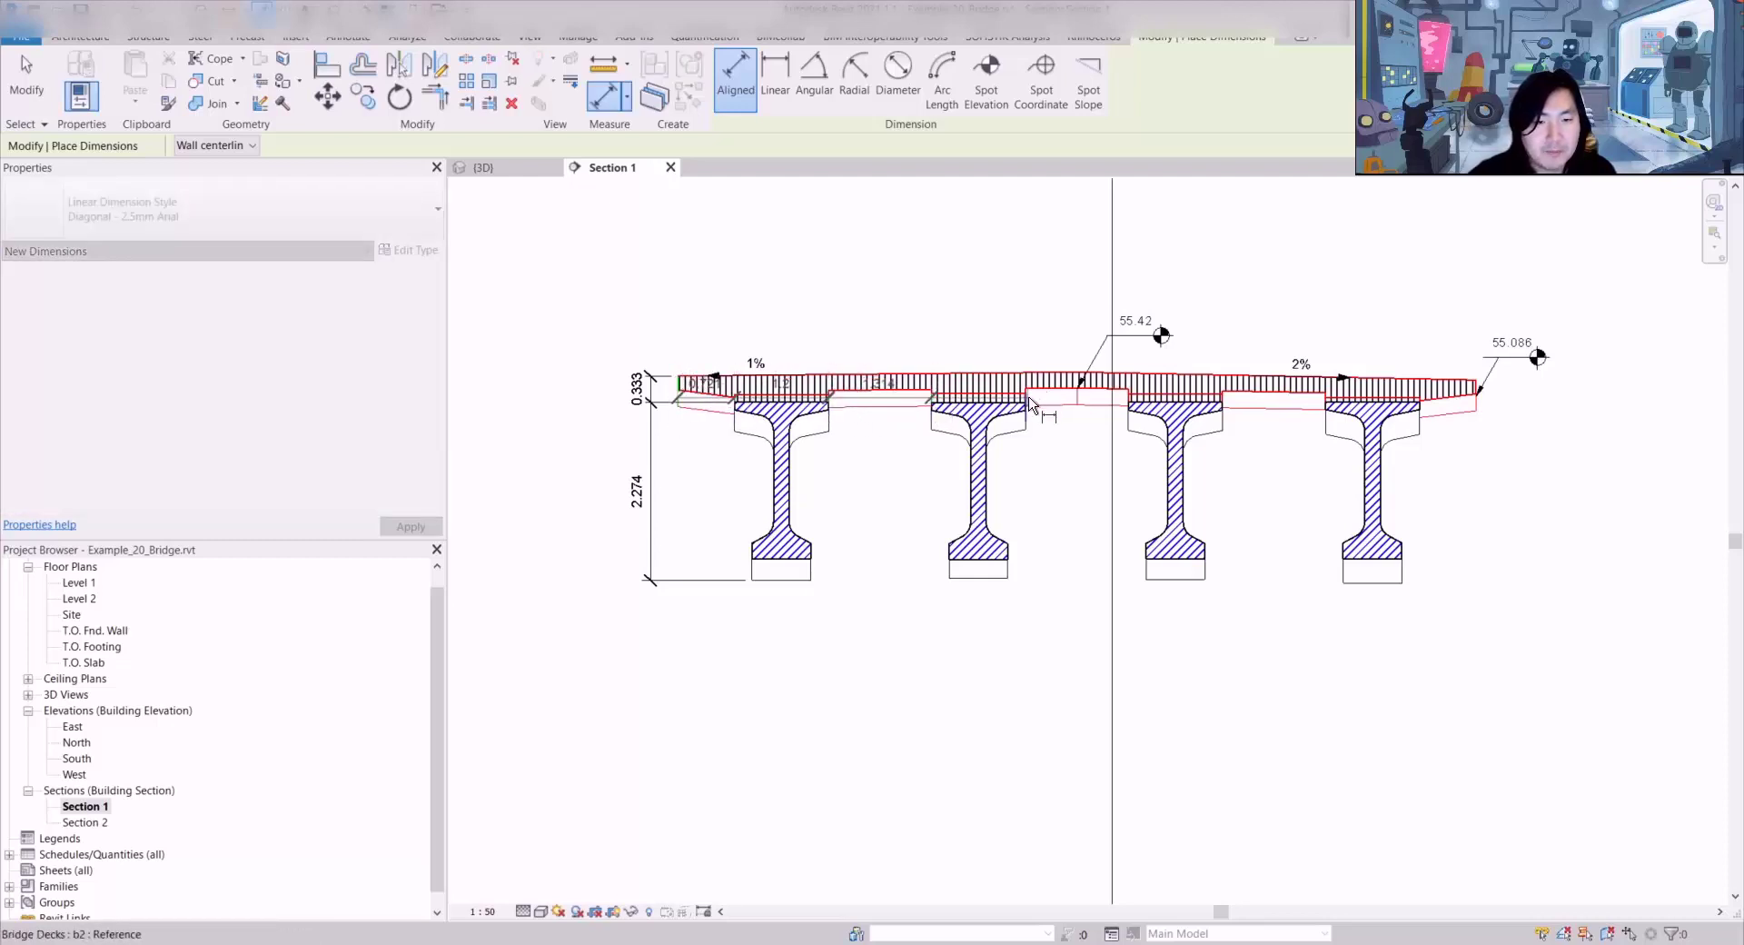
{"action": "left_click", "coordinate": [1029, 401]}
{"action": "left_click", "coordinate": [1127, 401]}
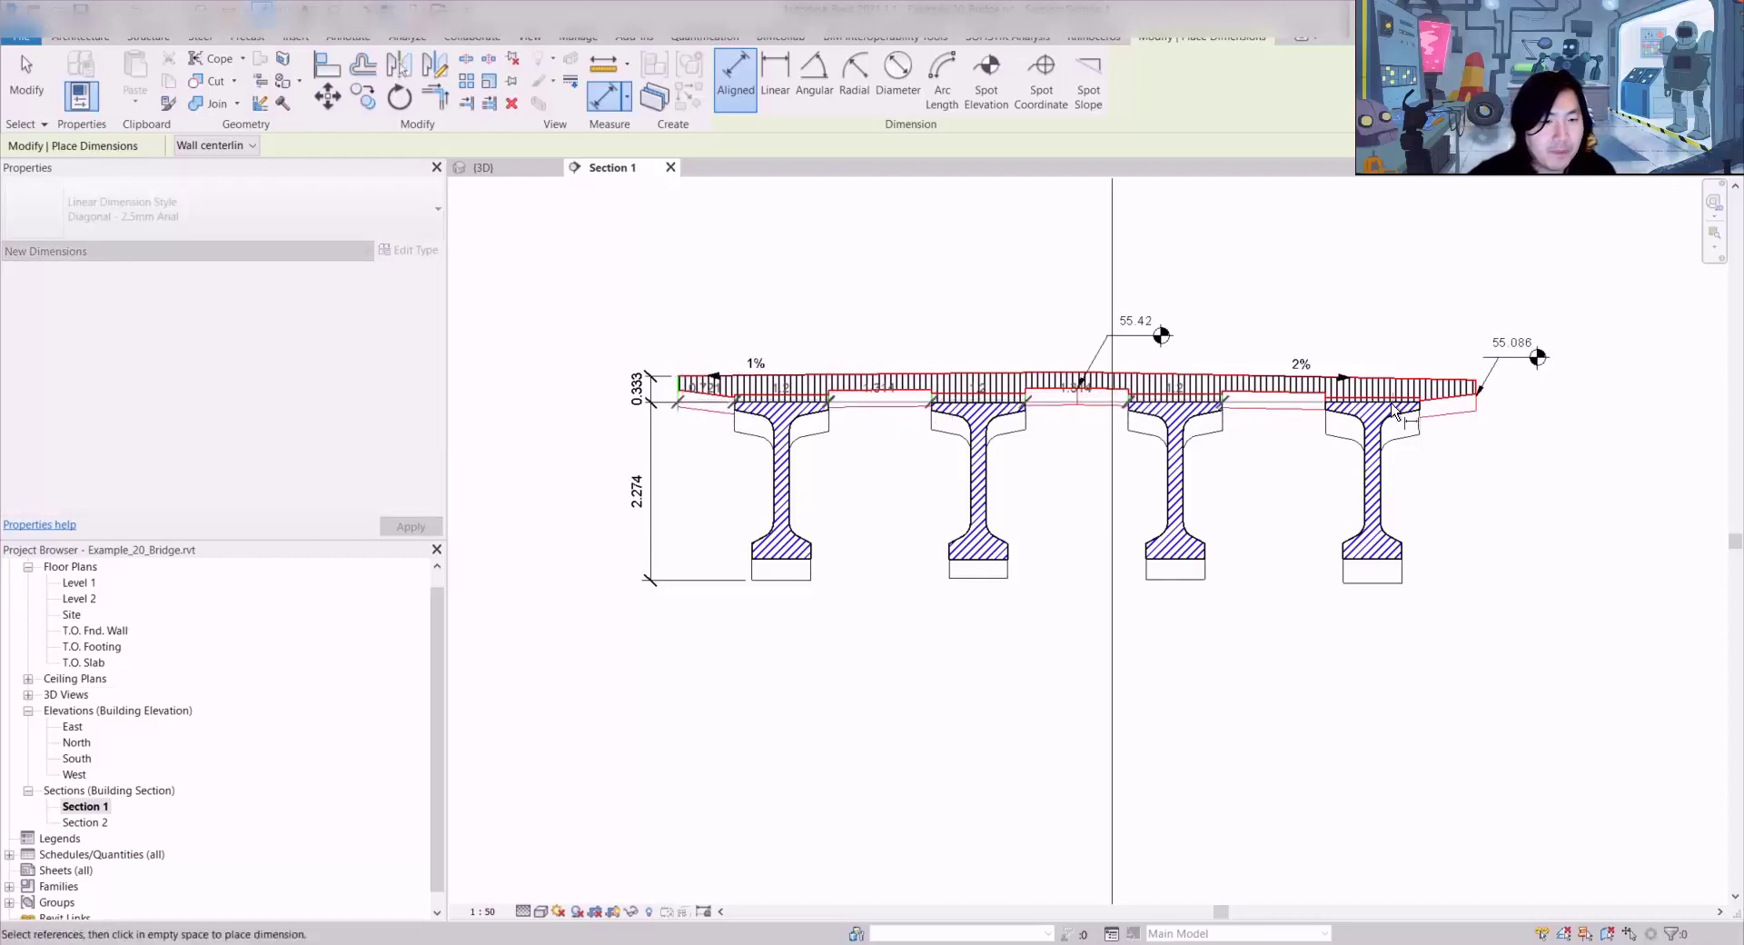
{"action": "left_click", "coordinate": [1327, 409]}
{"action": "left_click", "coordinate": [1430, 411]}
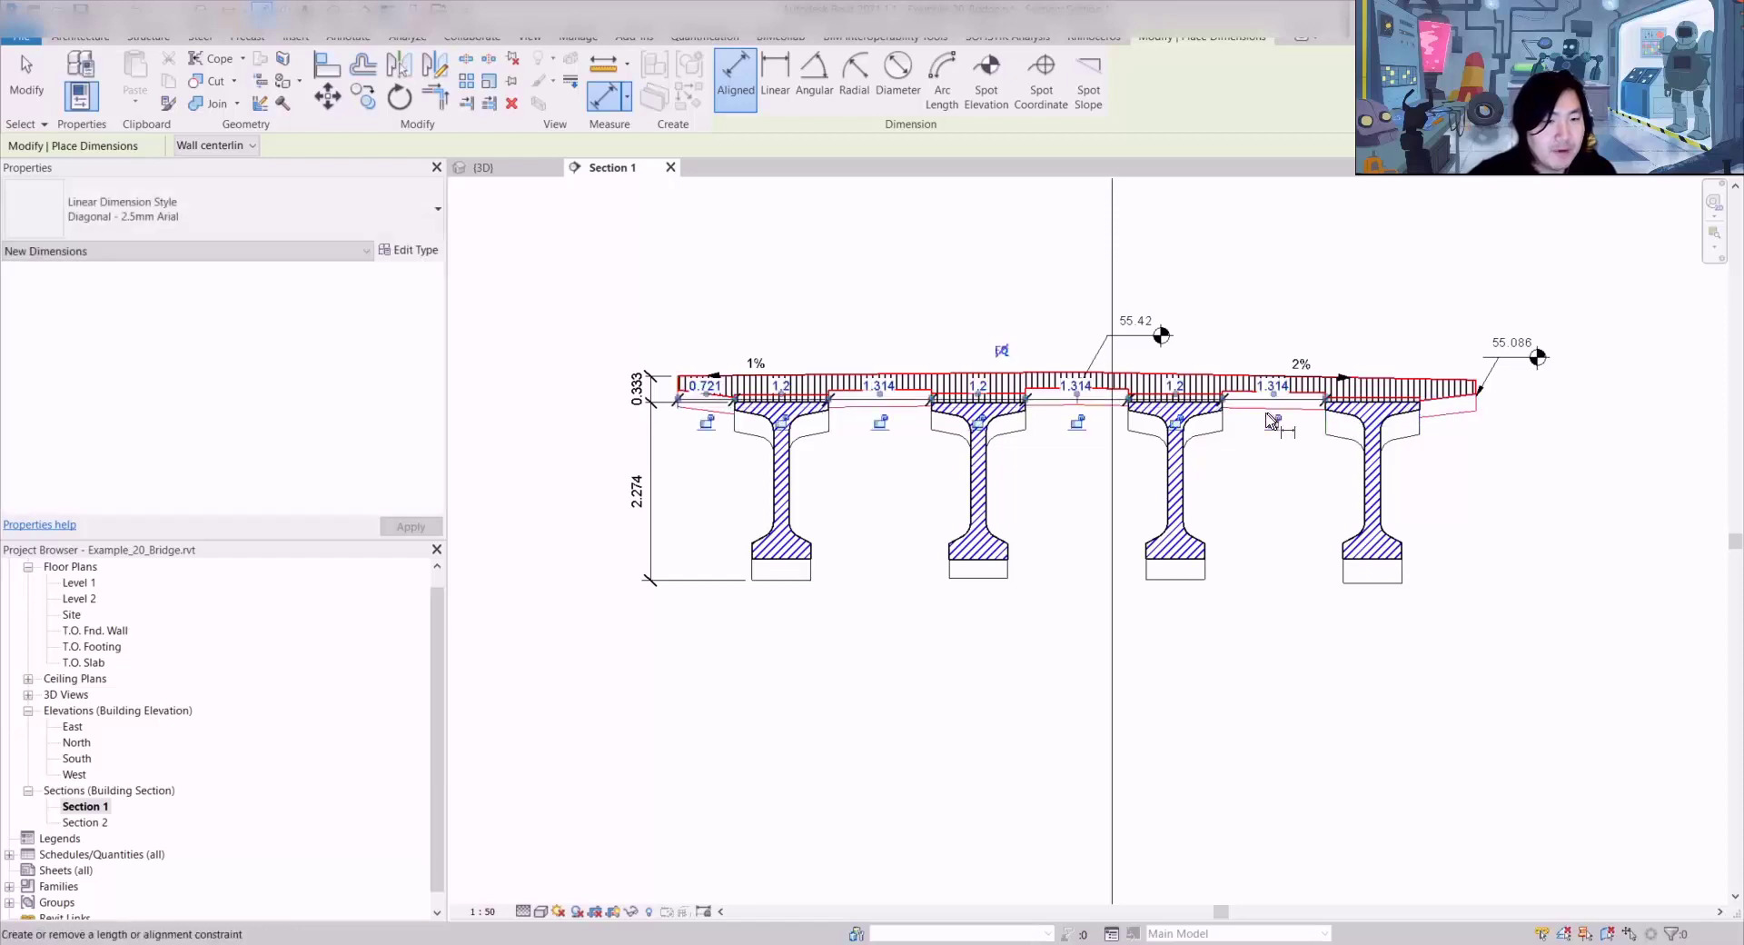
Step: Move the horizontal dimension string above the bridge deck, clear of the section geometry
{"action": "key", "text": "Escape"}
{"action": "key", "text": "Escape"}
{"action": "left_click_drag", "start_coordinate": [1213, 400], "coordinate": [1213, 285]}
{"action": "key", "text": "Escape"}
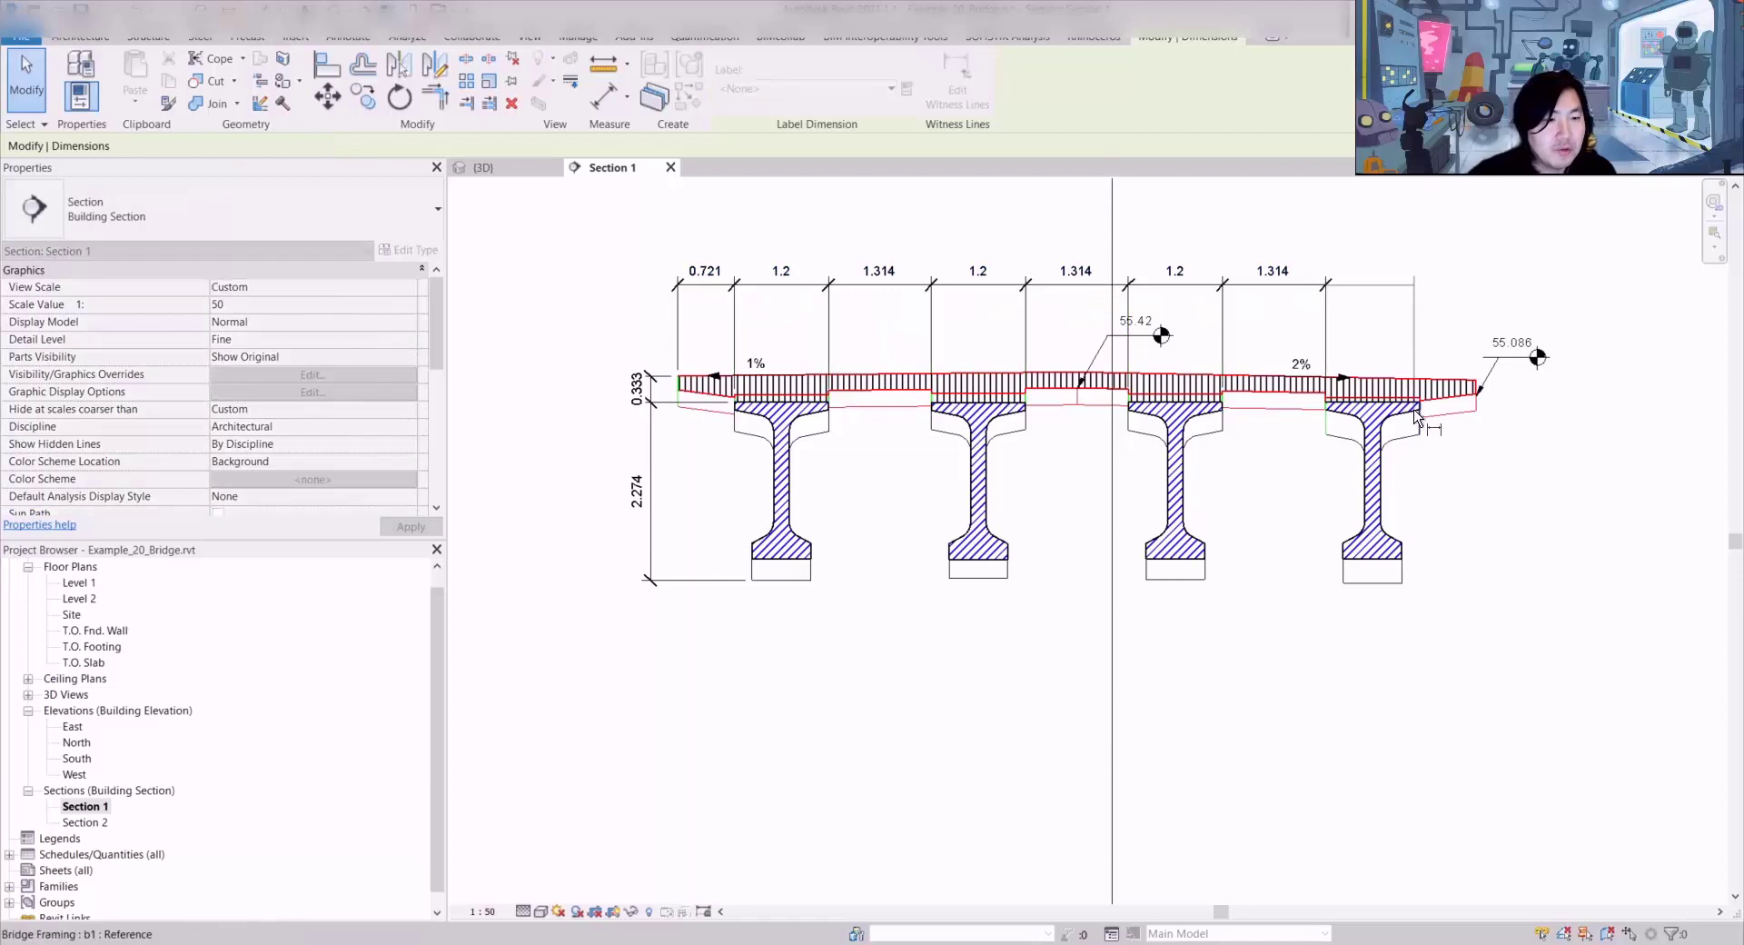
Step: Extend the horizontal dimension string to the rightmost girder's outer flange edge and the deck's right edge
{"action": "left_click", "coordinate": [1417, 416]}
{"action": "left_click", "coordinate": [1463, 285]}
{"action": "left_click", "coordinate": [1436, 334]}
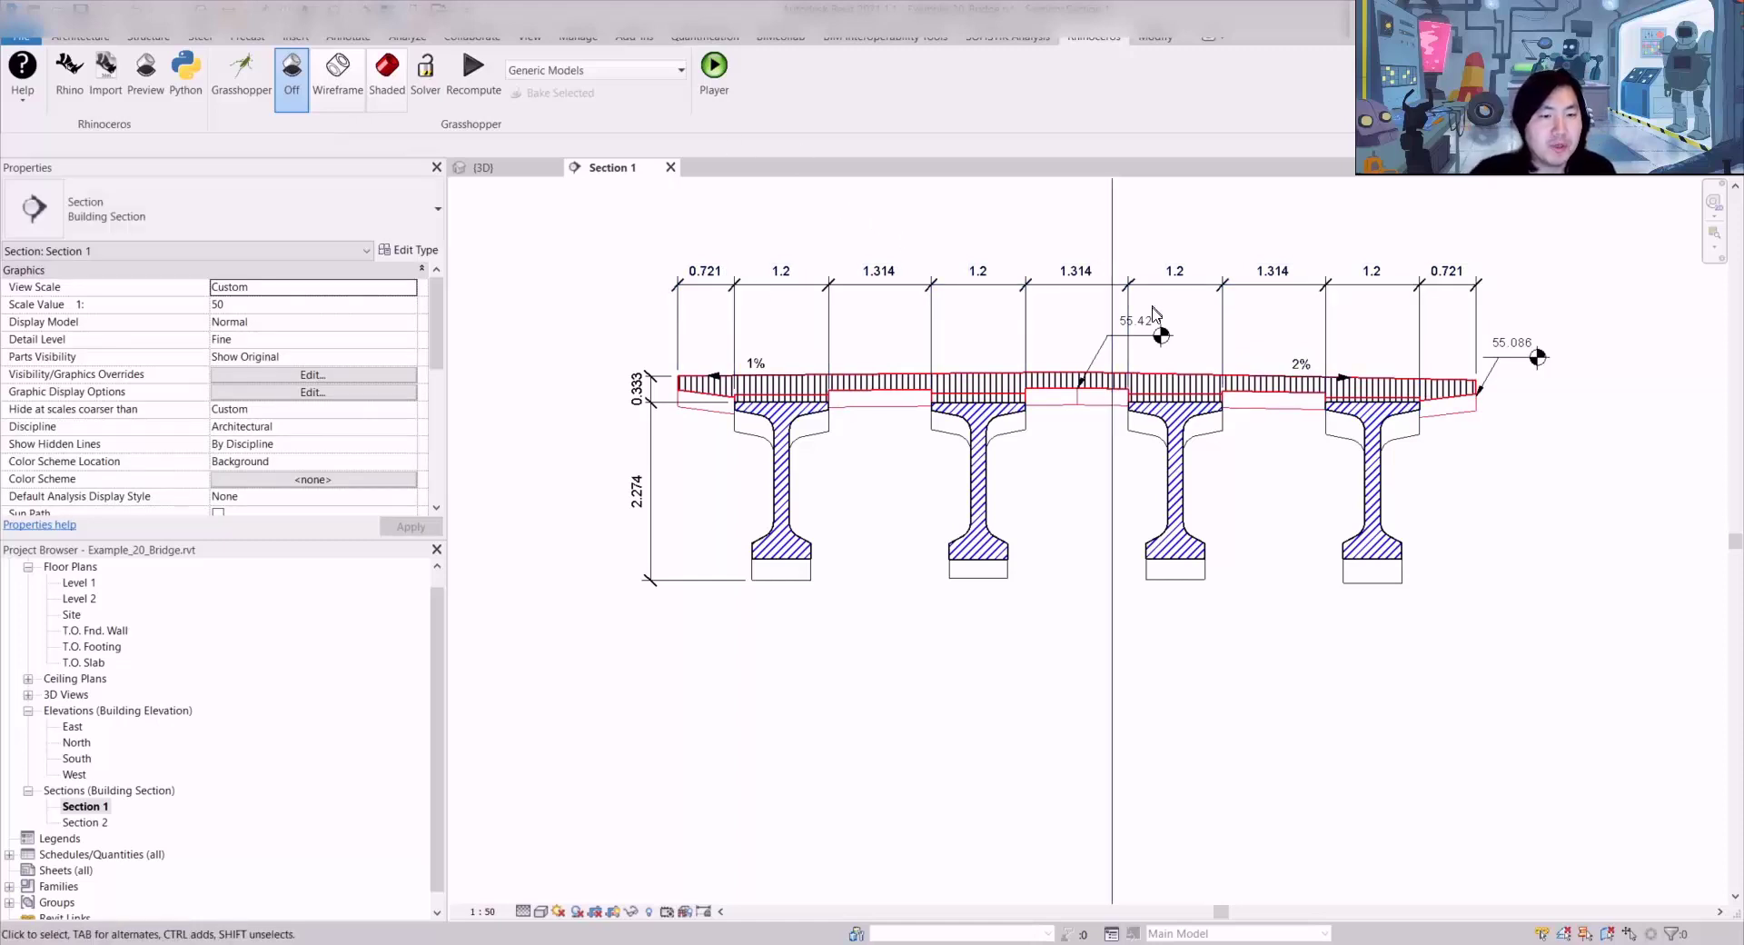
{"action": "scroll", "coordinate": [1042, 525], "scroll_direction": "down", "scroll_amount": 3}
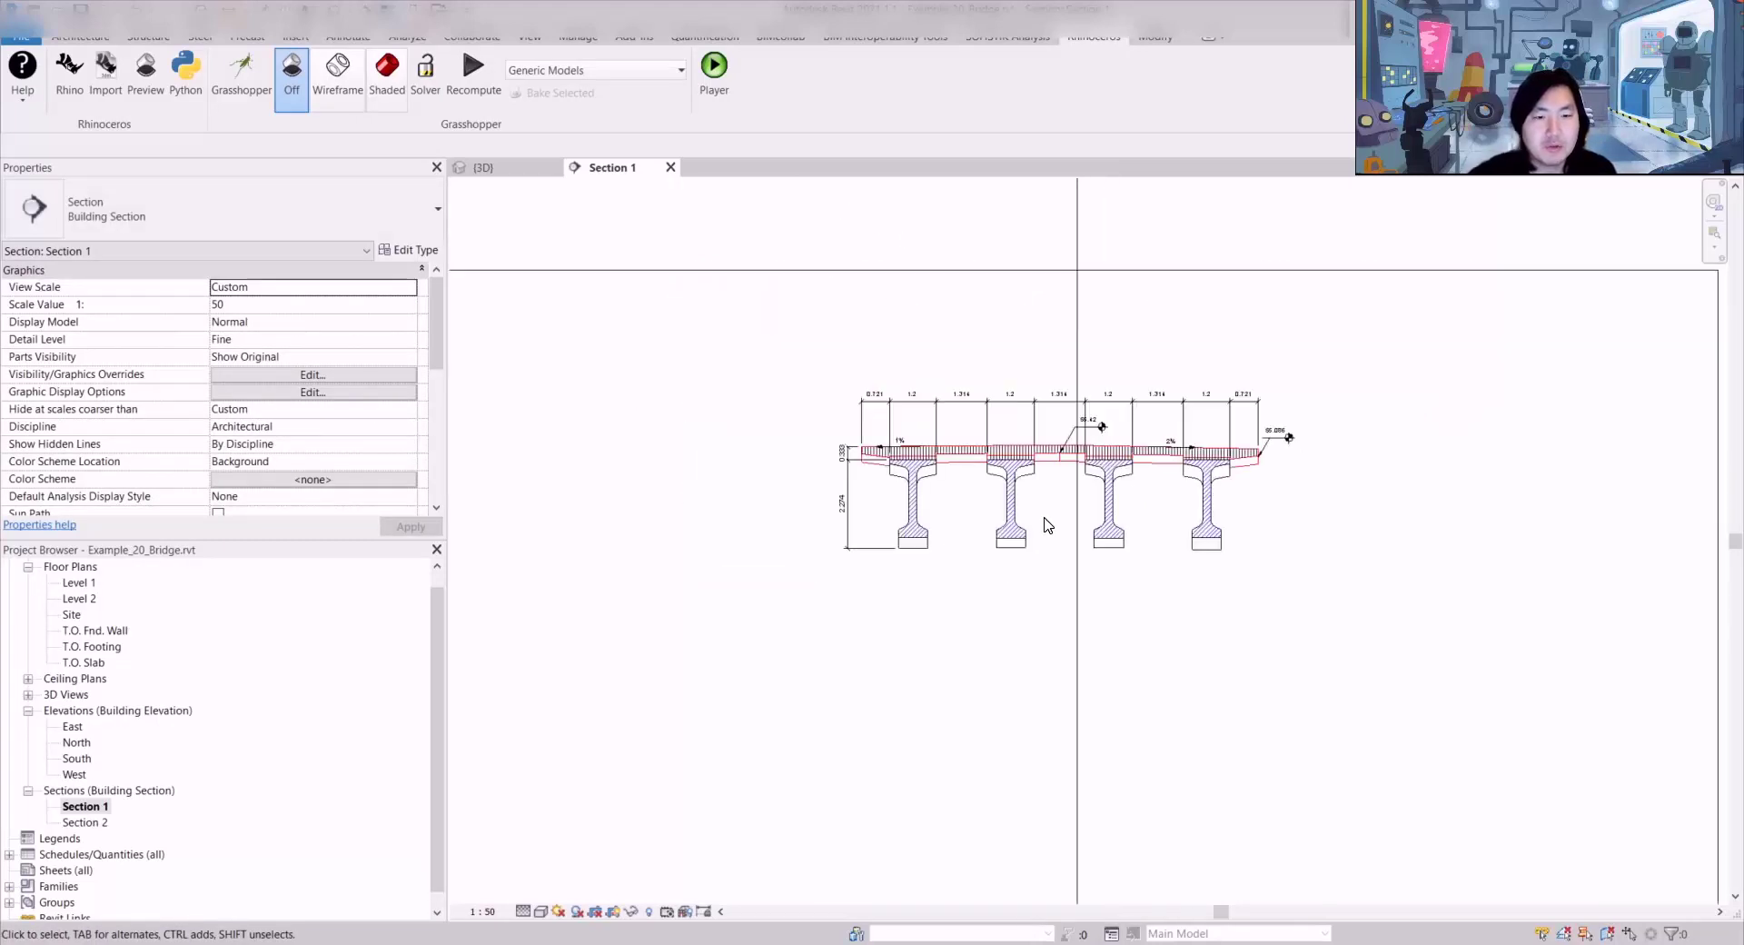
{"action": "scroll", "coordinate": [1063, 463], "scroll_direction": "up", "scroll_amount": 2}
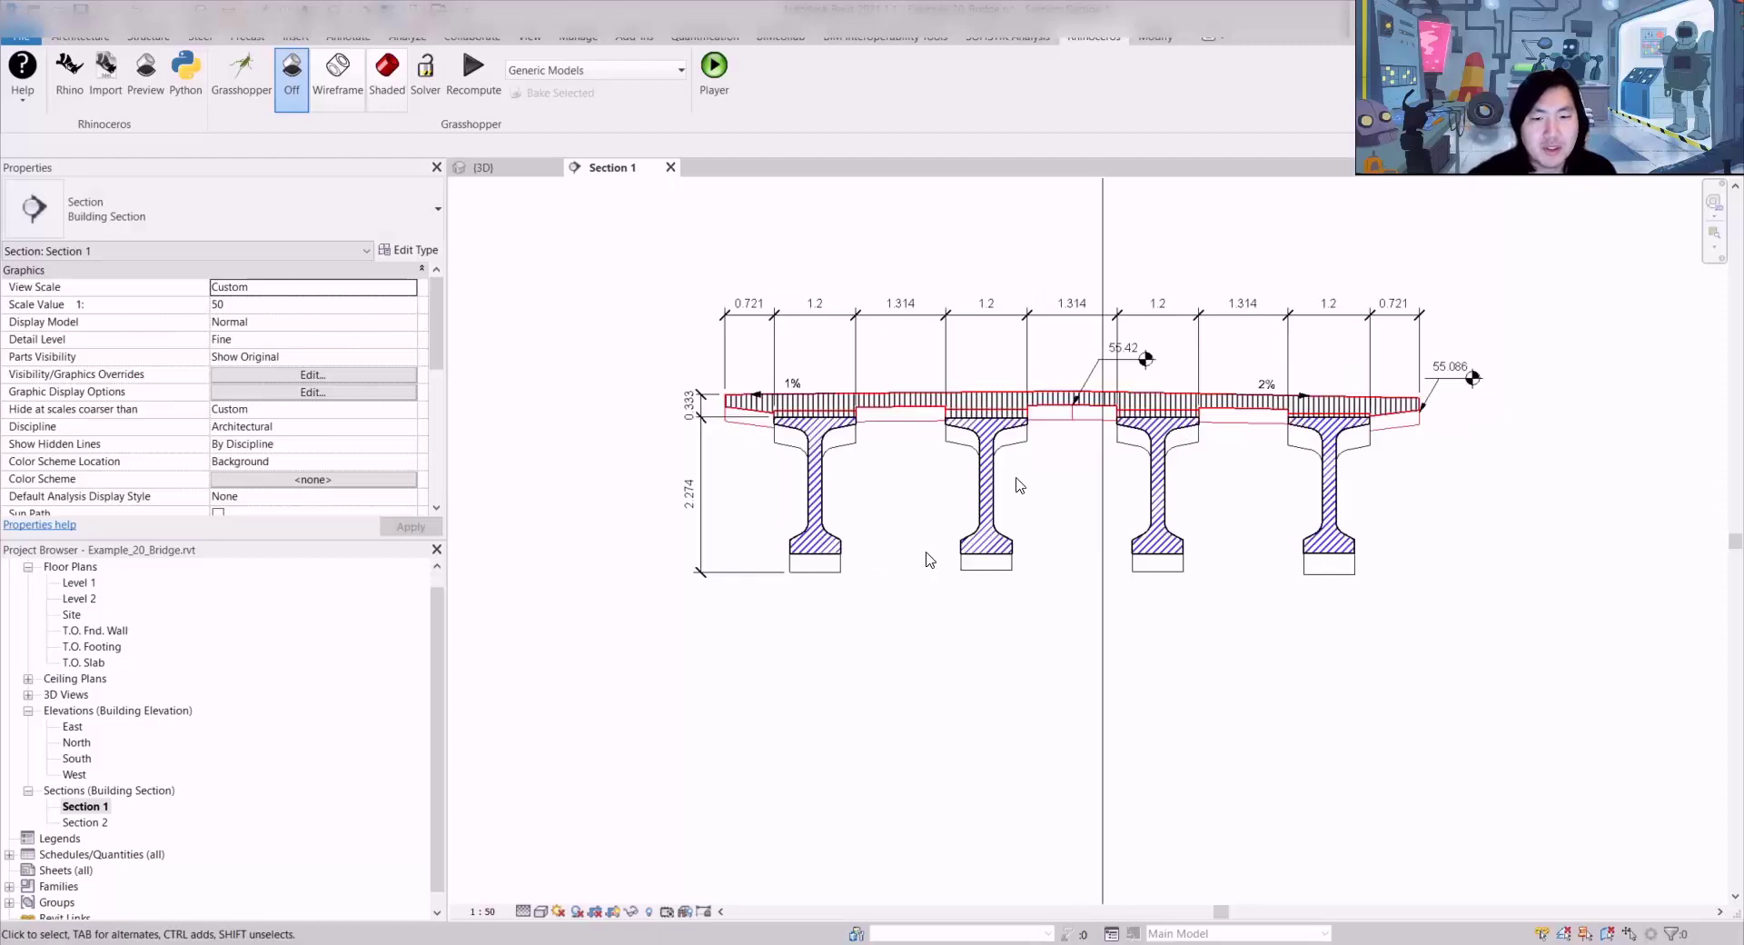
Step: Switch to Rhino and Grasshopper and disconnect the Station, Height, Radius and Point type inputs of the ElevationViewPoint component
{"action": "mouse_move", "coordinate": [336, 920]}
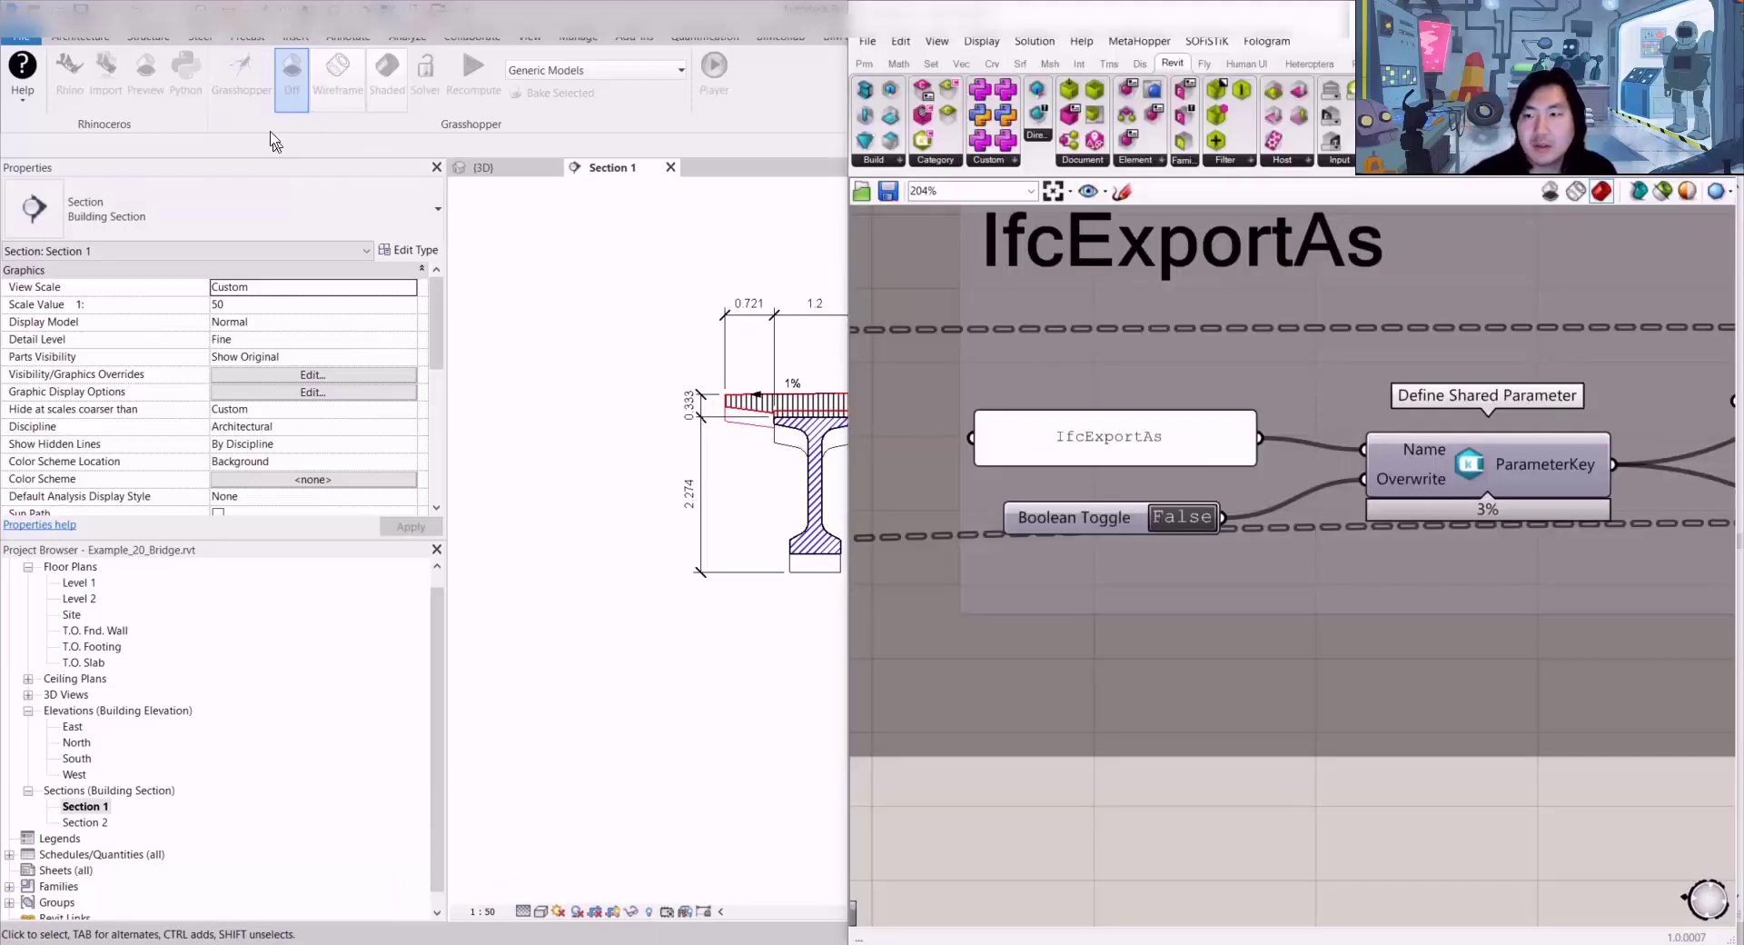
{"action": "left_click", "coordinate": [72, 79]}
{"action": "left_click", "coordinate": [70, 80]}
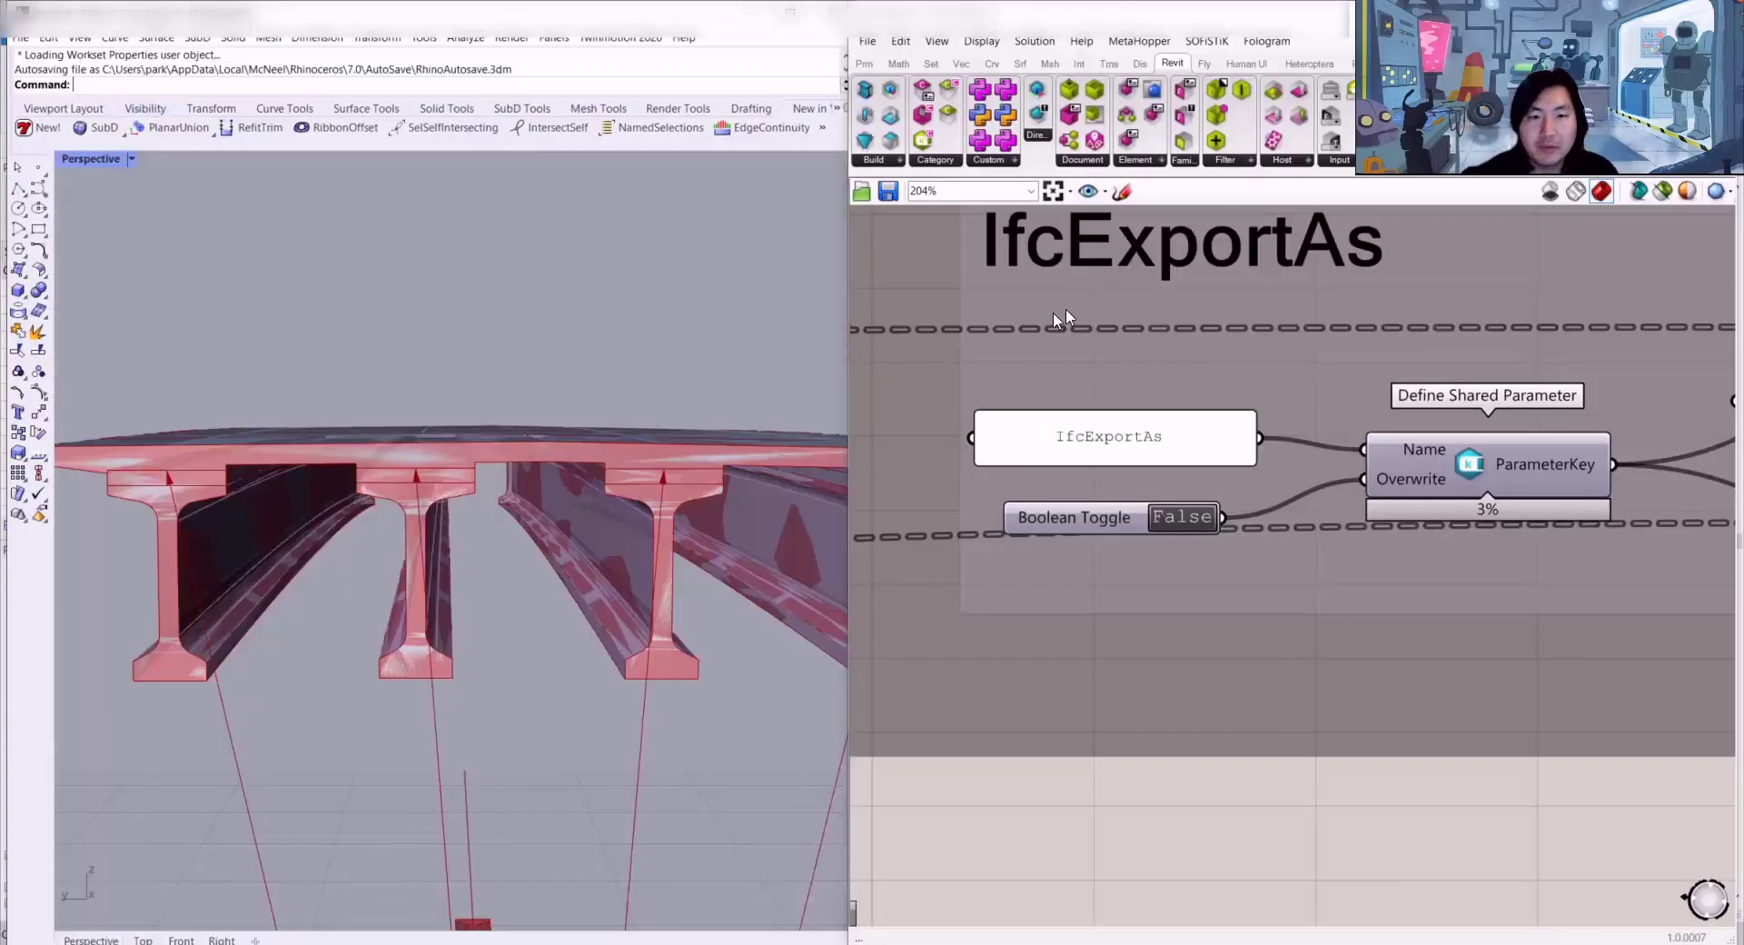
{"action": "scroll", "coordinate": [1056, 312], "scroll_direction": "down", "scroll_amount": 10}
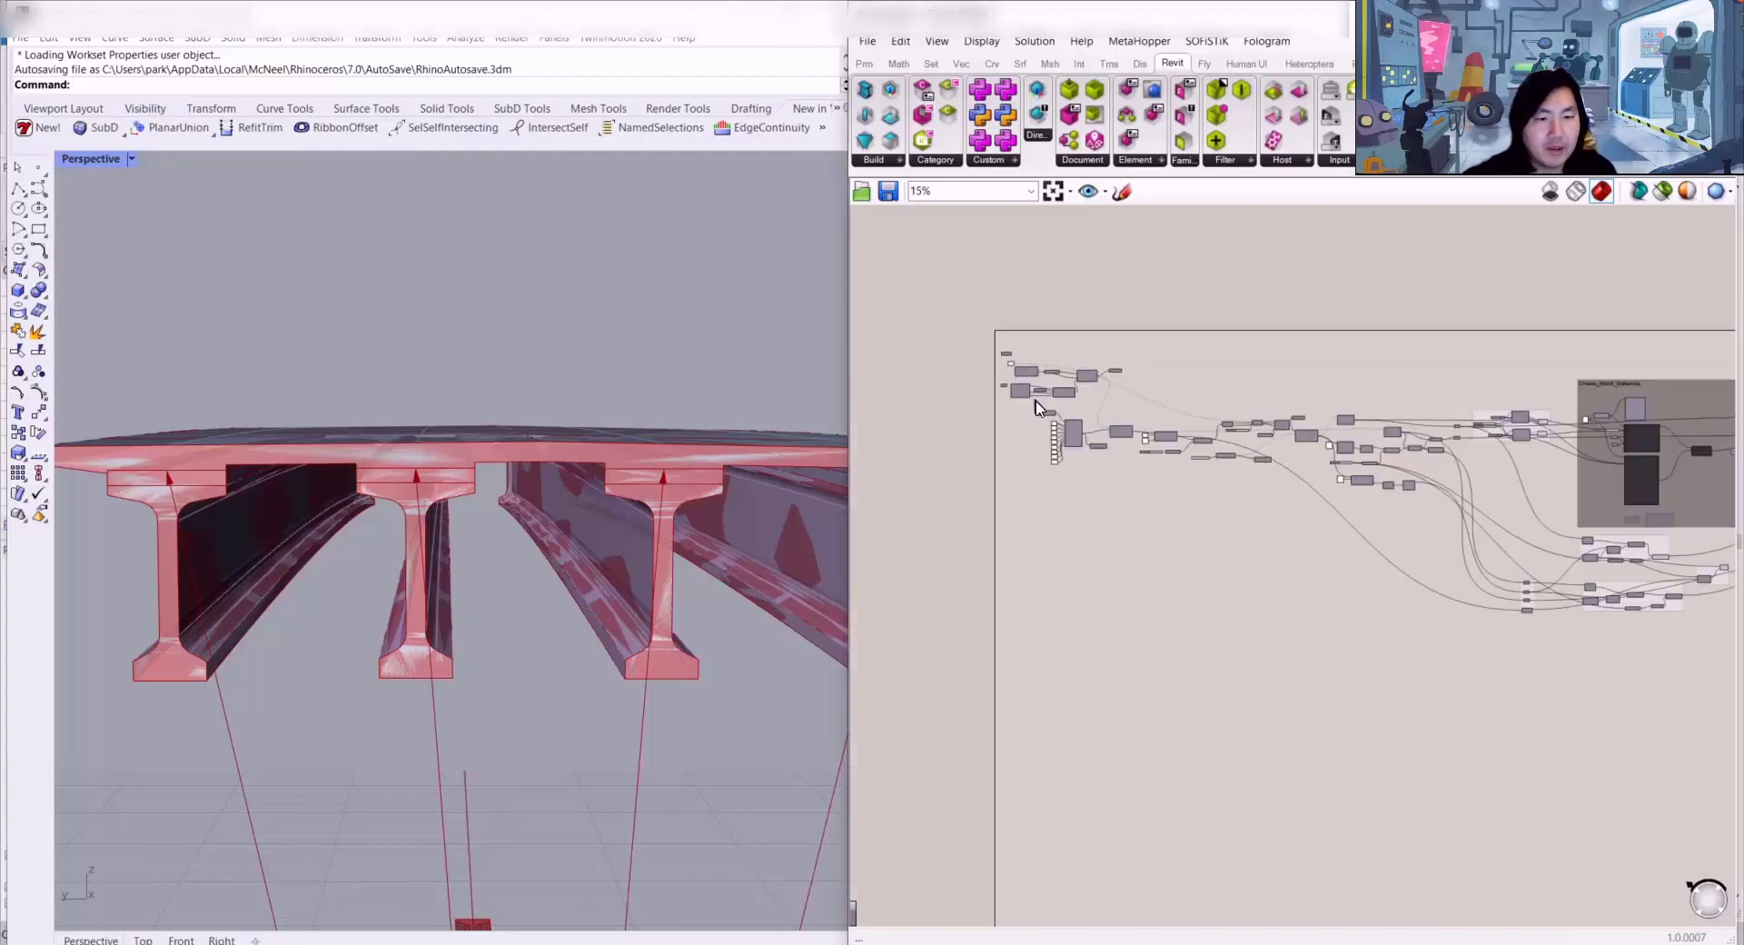
{"action": "scroll", "coordinate": [1038, 406], "scroll_direction": "up", "scroll_amount": 5}
{"action": "scroll", "coordinate": [1075, 316], "scroll_direction": "up", "scroll_amount": 3}
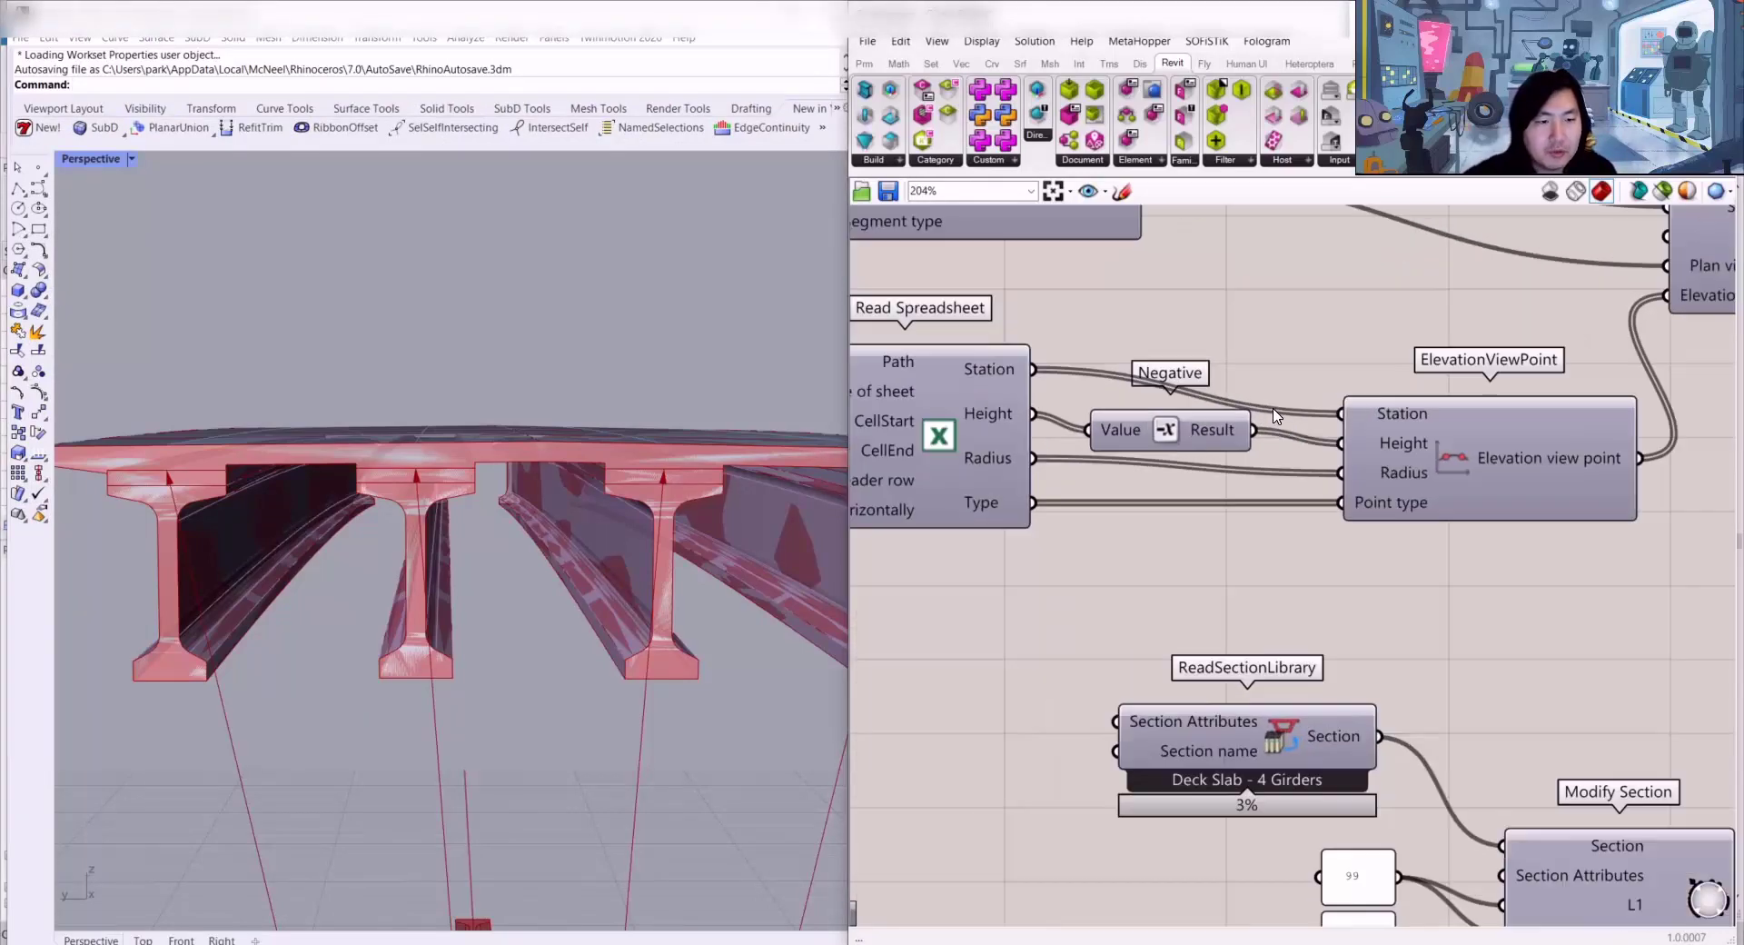
{"action": "scroll", "coordinate": [1286, 427], "scroll_direction": "up", "scroll_amount": 1}
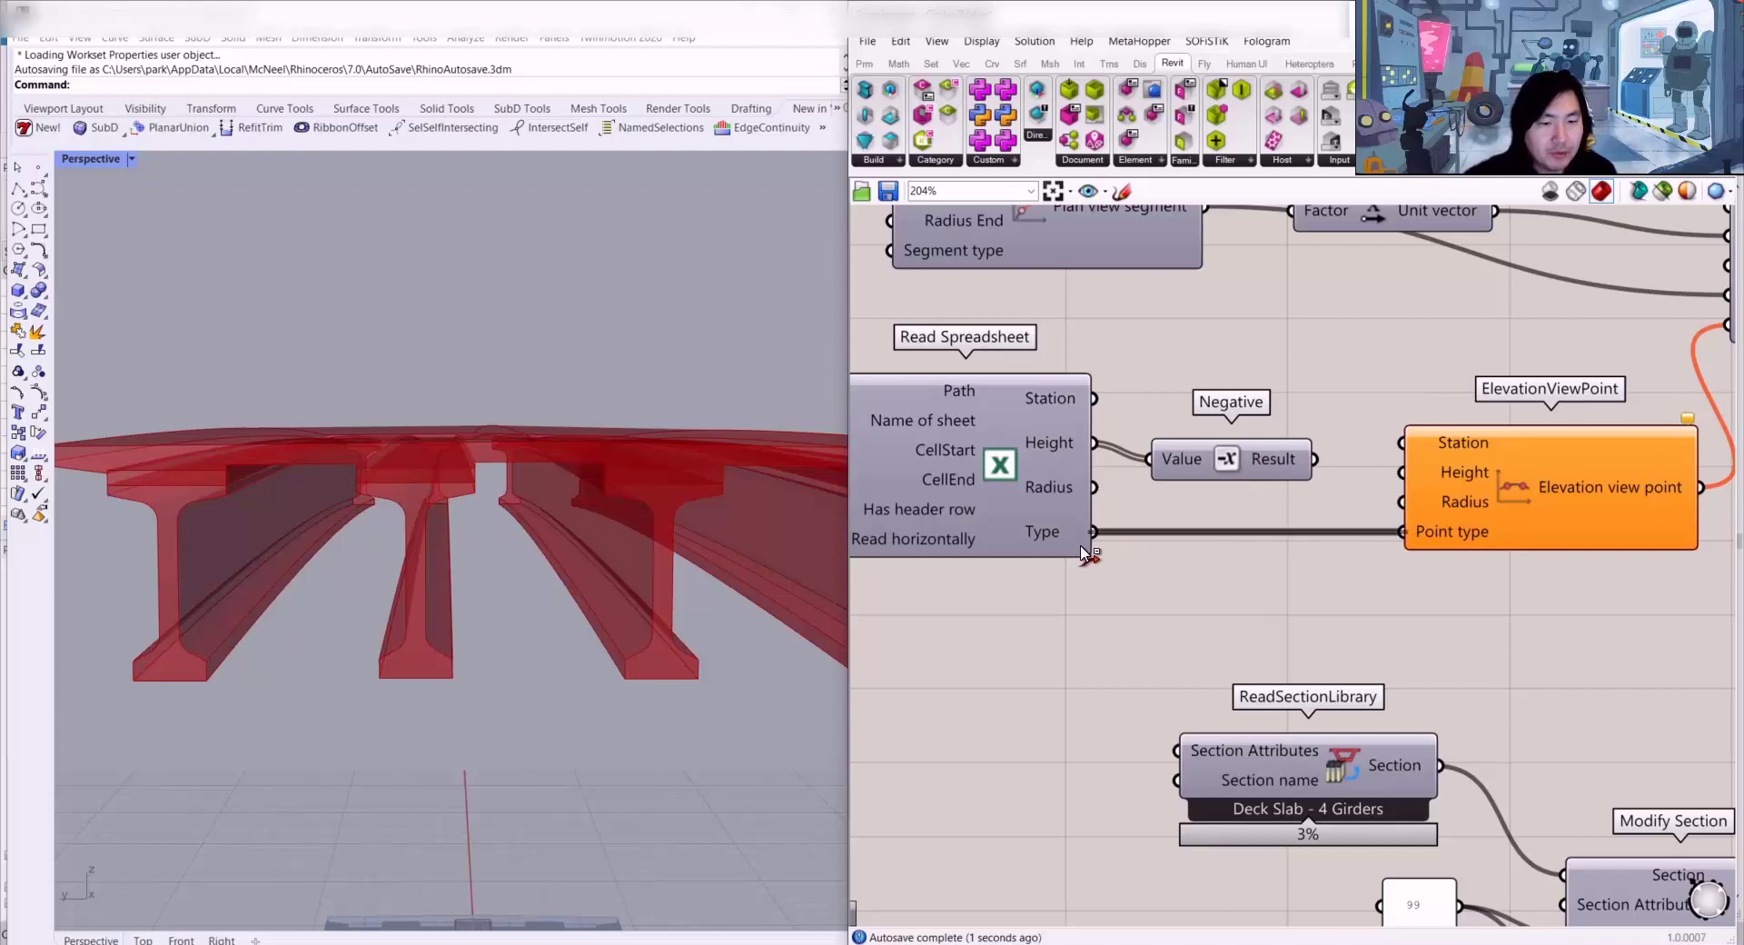
Step: Examine the recomputed bridge geometry in the Rhino perspective view, both as a whole and close up at the girder ends
{"action": "scroll", "coordinate": [455, 552], "scroll_direction": "down", "scroll_amount": 12}
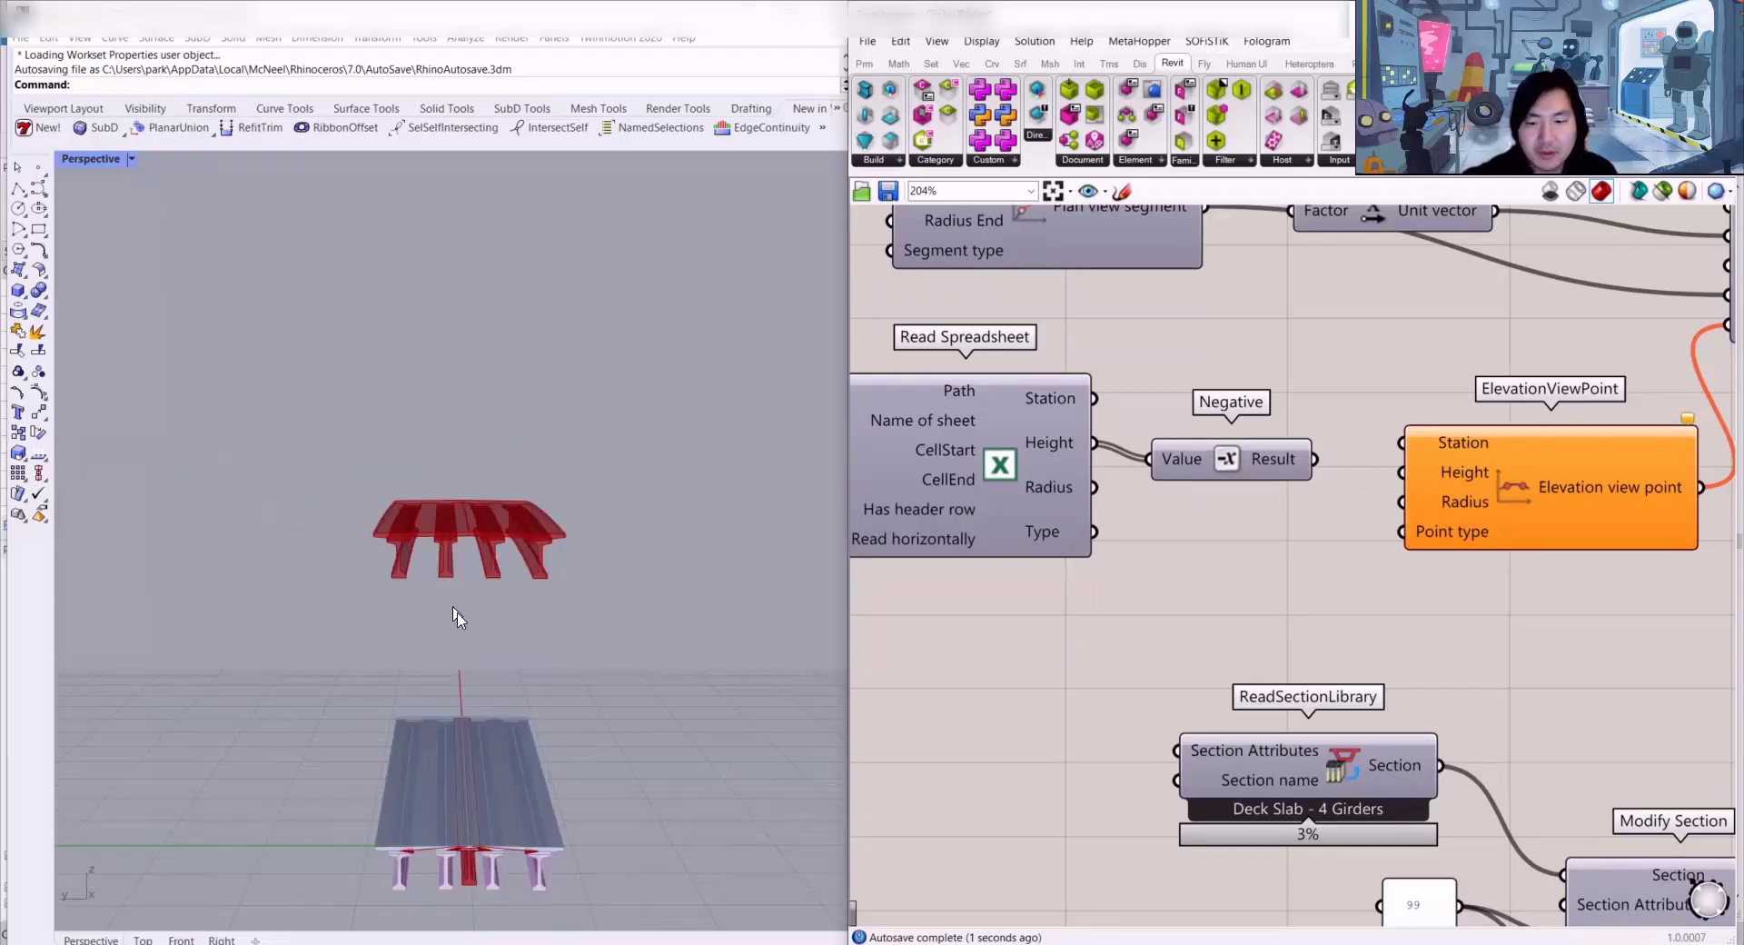
{"action": "right_click_drag", "start_coordinate": [456, 619], "coordinate": [351, 378]}
{"action": "scroll", "coordinate": [381, 483], "scroll_direction": "down", "scroll_amount": 6}
{"action": "right_click_drag", "start_coordinate": [381, 483], "coordinate": [518, 421], "text": "shift"}
{"action": "right_click_drag", "start_coordinate": [300, 381], "coordinate": [384, 441], "text": "shift"}
{"action": "scroll", "coordinate": [384, 441], "scroll_direction": "up", "scroll_amount": 4}
{"action": "right_click_drag", "start_coordinate": [513, 436], "coordinate": [398, 578]}
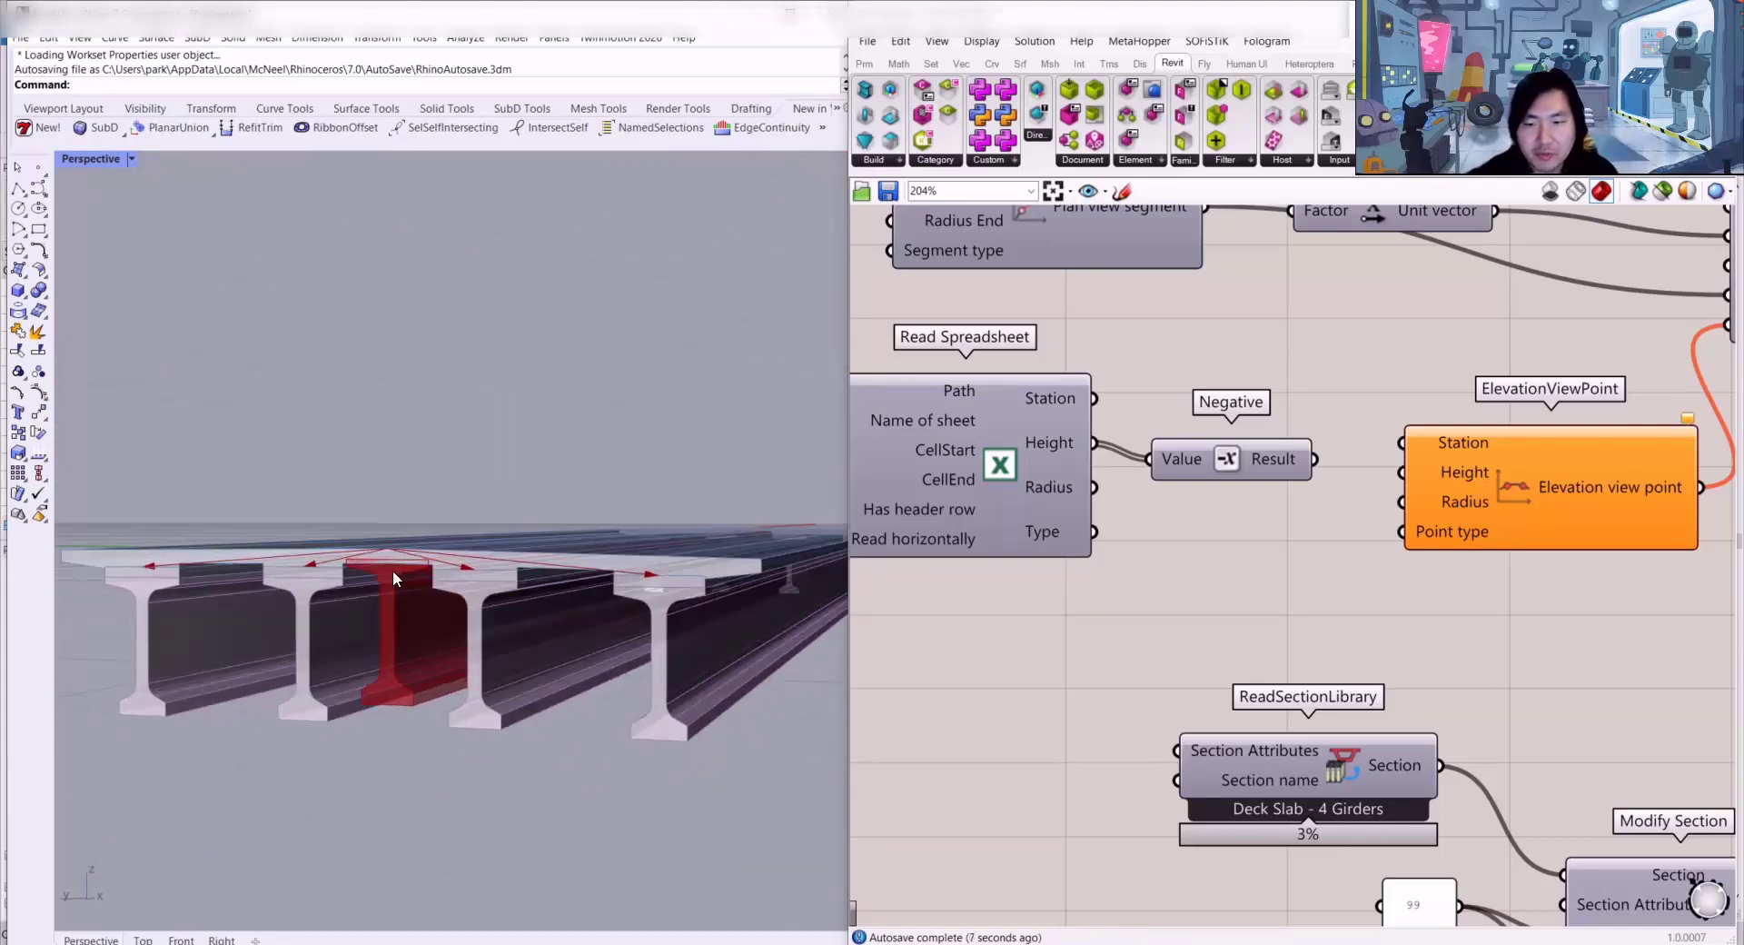
Step: Hide the previews of the girder Move component and the Vector Display component
{"action": "scroll", "coordinate": [1388, 395], "scroll_direction": "down", "scroll_amount": 10}
{"action": "scroll", "coordinate": [1578, 487], "scroll_direction": "up", "scroll_amount": 9}
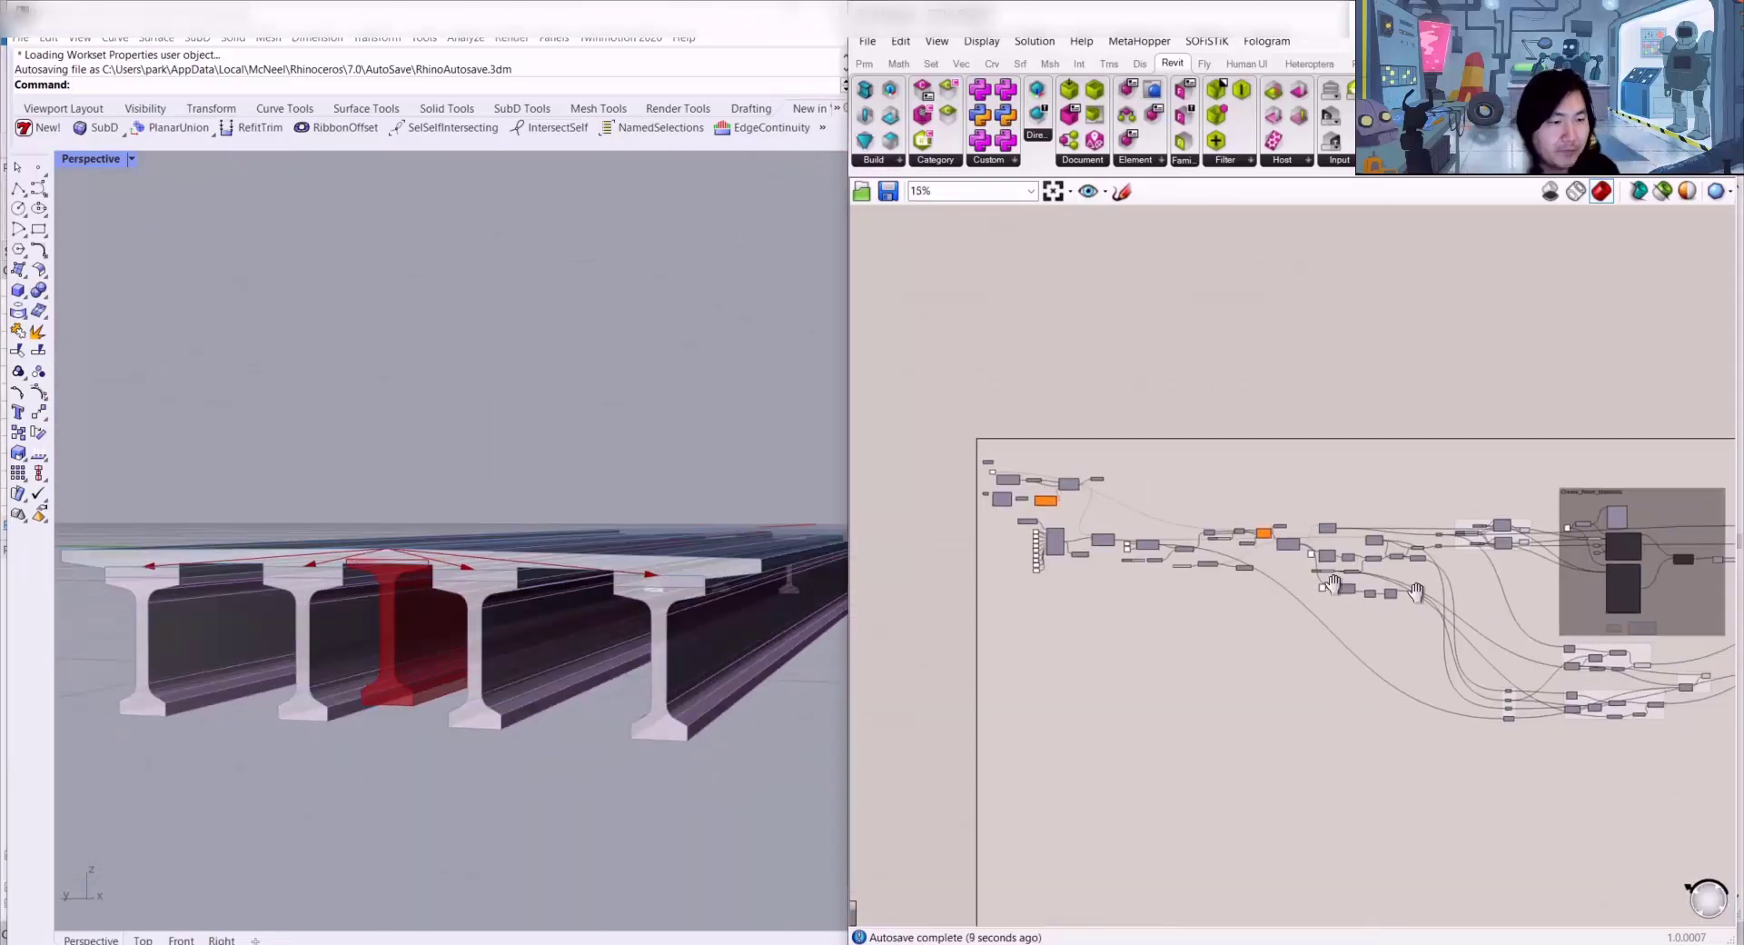
{"action": "scroll", "coordinate": [1183, 616], "scroll_direction": "down", "scroll_amount": 3}
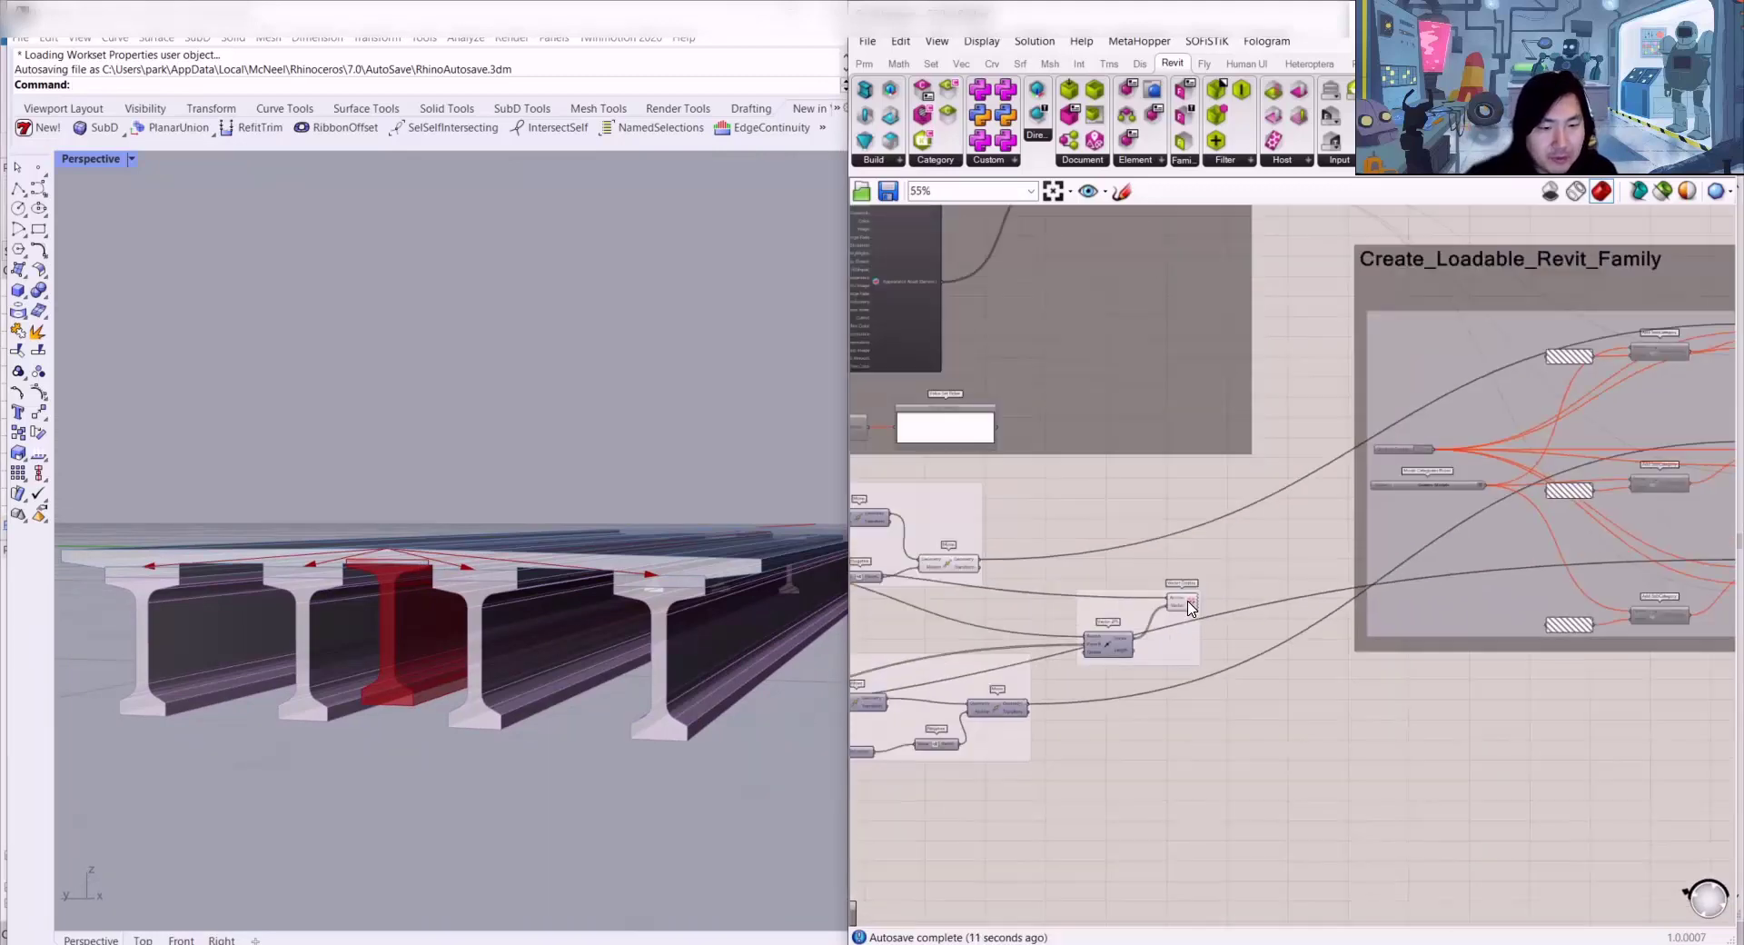
{"action": "scroll", "coordinate": [1031, 596], "scroll_direction": "up", "scroll_amount": 2}
{"action": "left_click", "coordinate": [937, 562]}
{"action": "key", "text": "ctrl+q"}
{"action": "left_click", "coordinate": [1252, 615]}
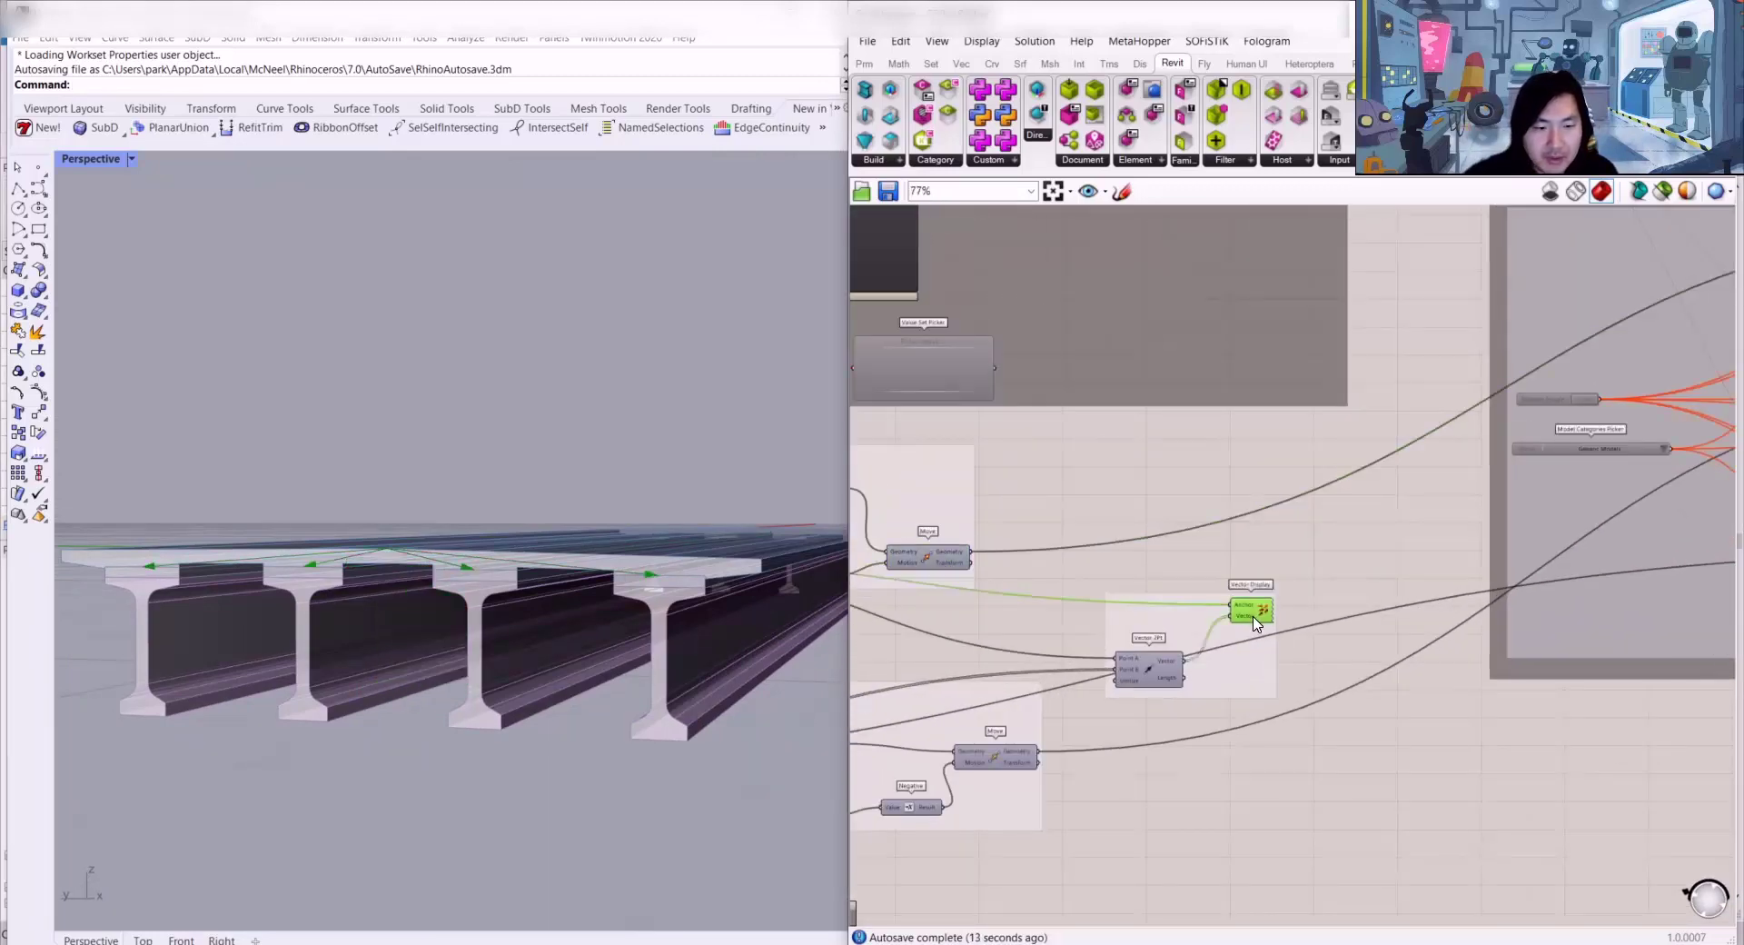
{"action": "right_click_drag", "start_coordinate": [425, 542], "coordinate": [569, 351]}
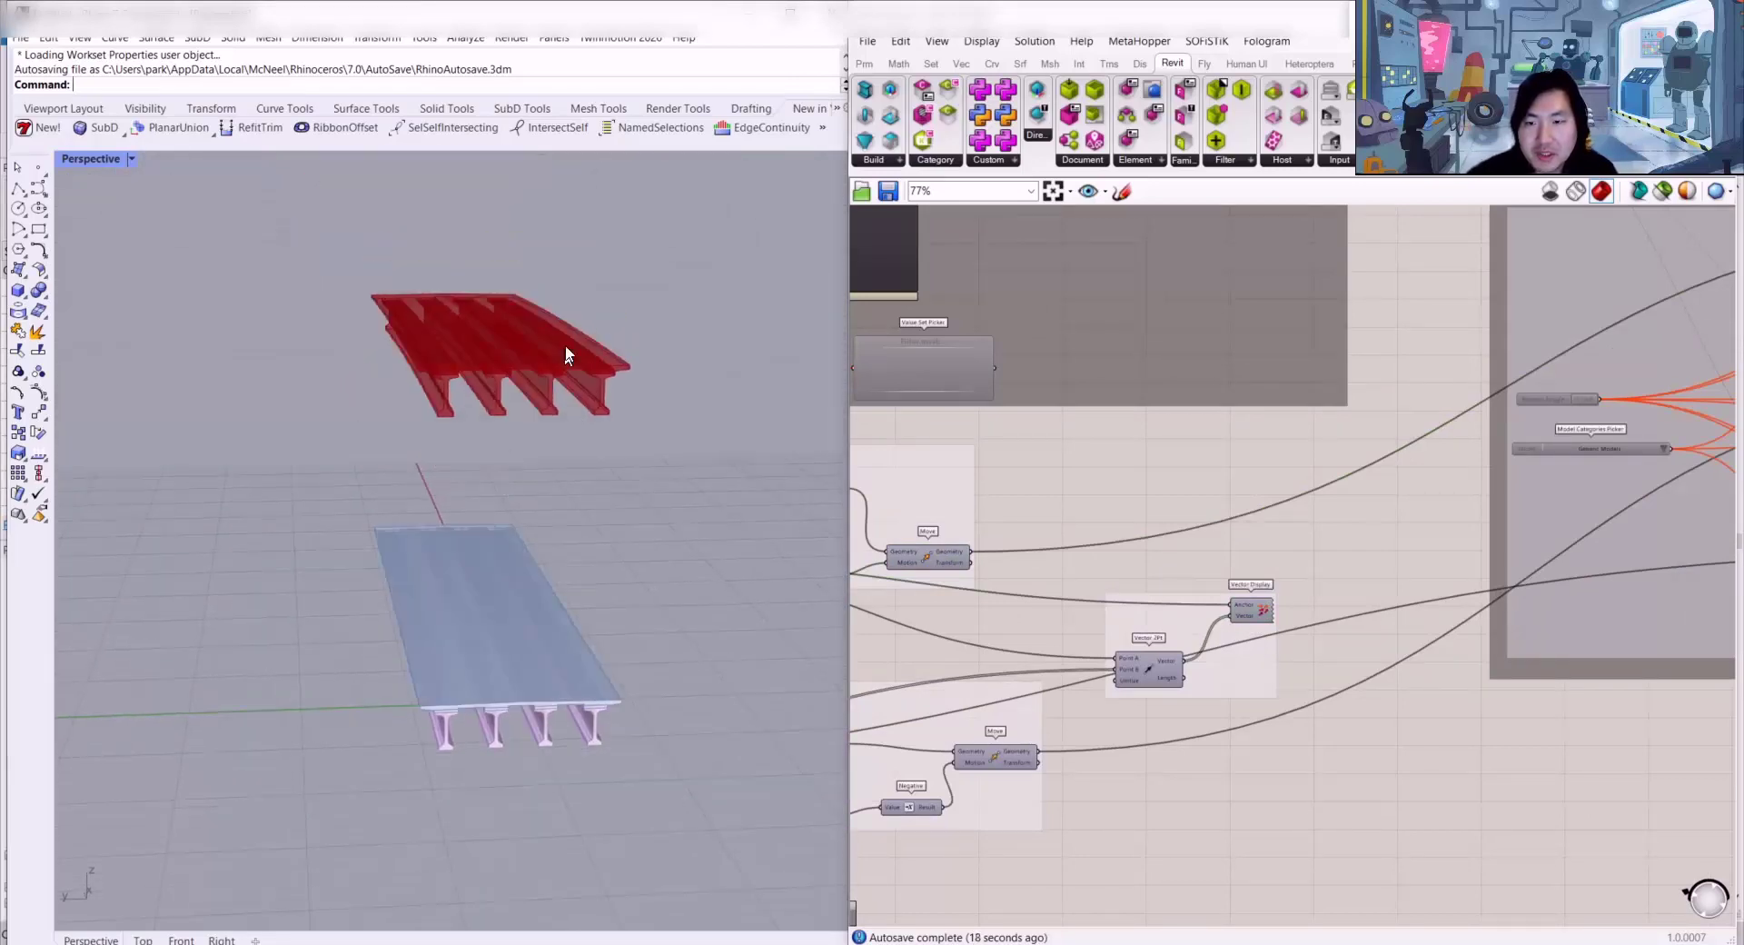
Step: Release the upper Data Dam in the Create_DirectShape group to pass on the updated girder geometry
{"action": "scroll", "coordinate": [514, 469], "scroll_direction": "up", "scroll_amount": 3}
{"action": "scroll", "coordinate": [1294, 434], "scroll_direction": "down", "scroll_amount": 6}
{"action": "right_click_drag", "start_coordinate": [1293, 436], "coordinate": [1315, 541]}
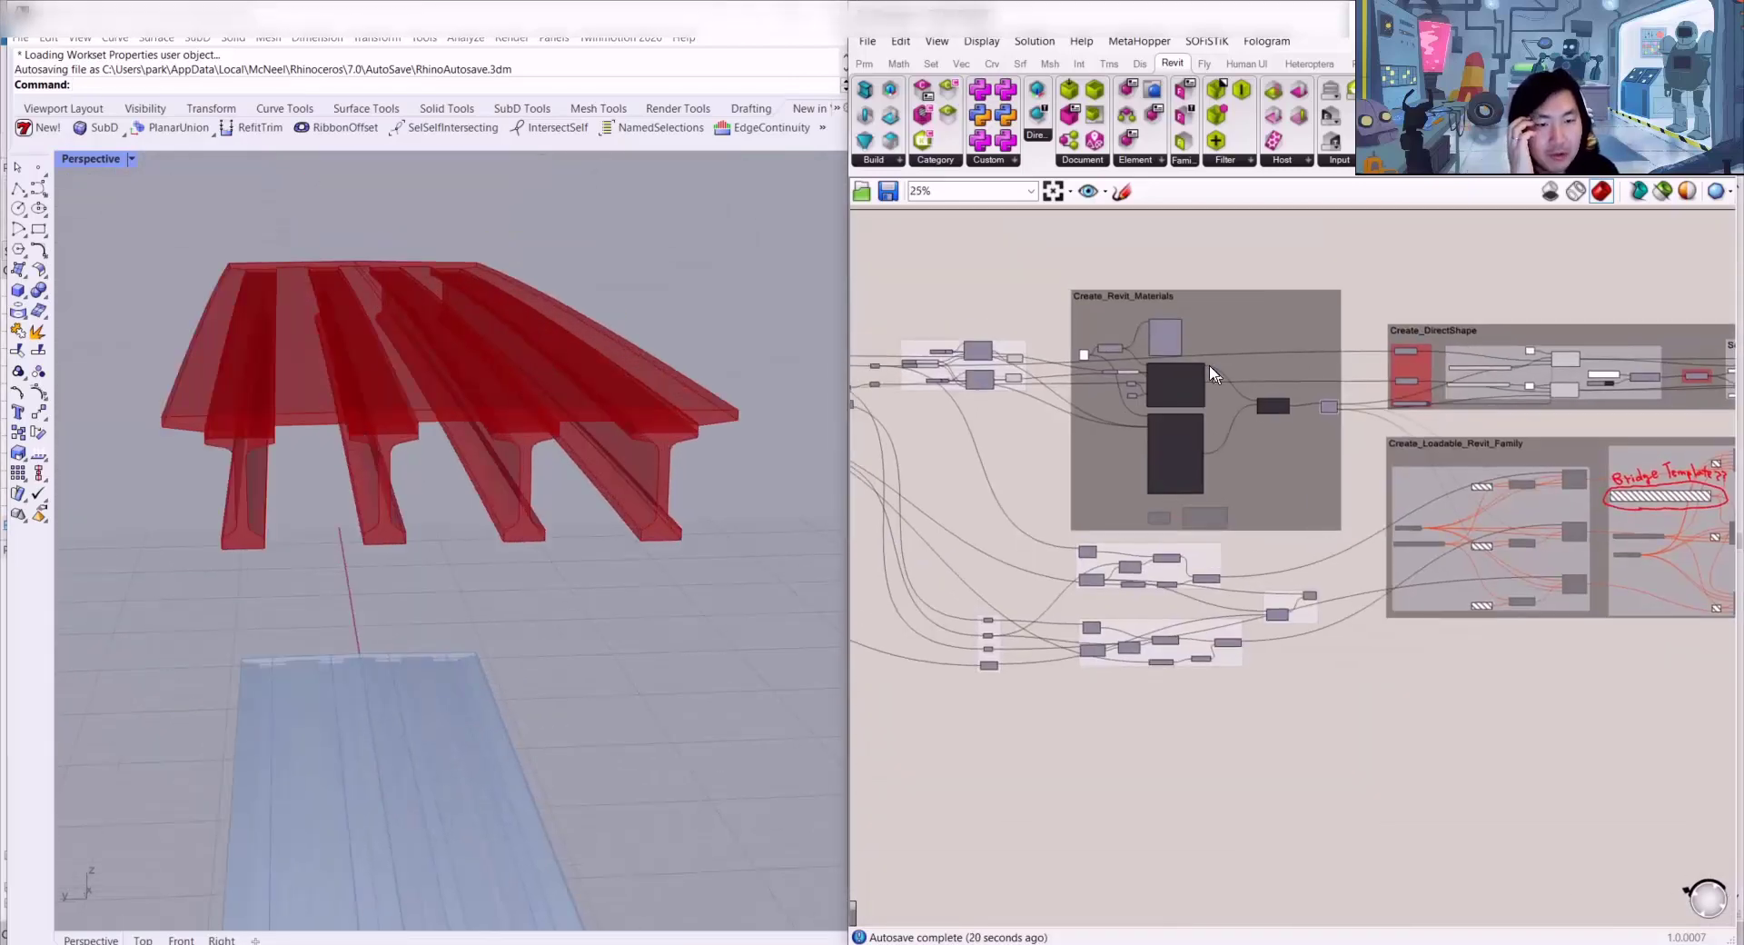
{"action": "scroll", "coordinate": [1094, 338], "scroll_direction": "up", "scroll_amount": 4}
{"action": "right_click_drag", "start_coordinate": [970, 298], "coordinate": [1300, 313]}
{"action": "scroll", "coordinate": [1162, 350], "scroll_direction": "up", "scroll_amount": 2}
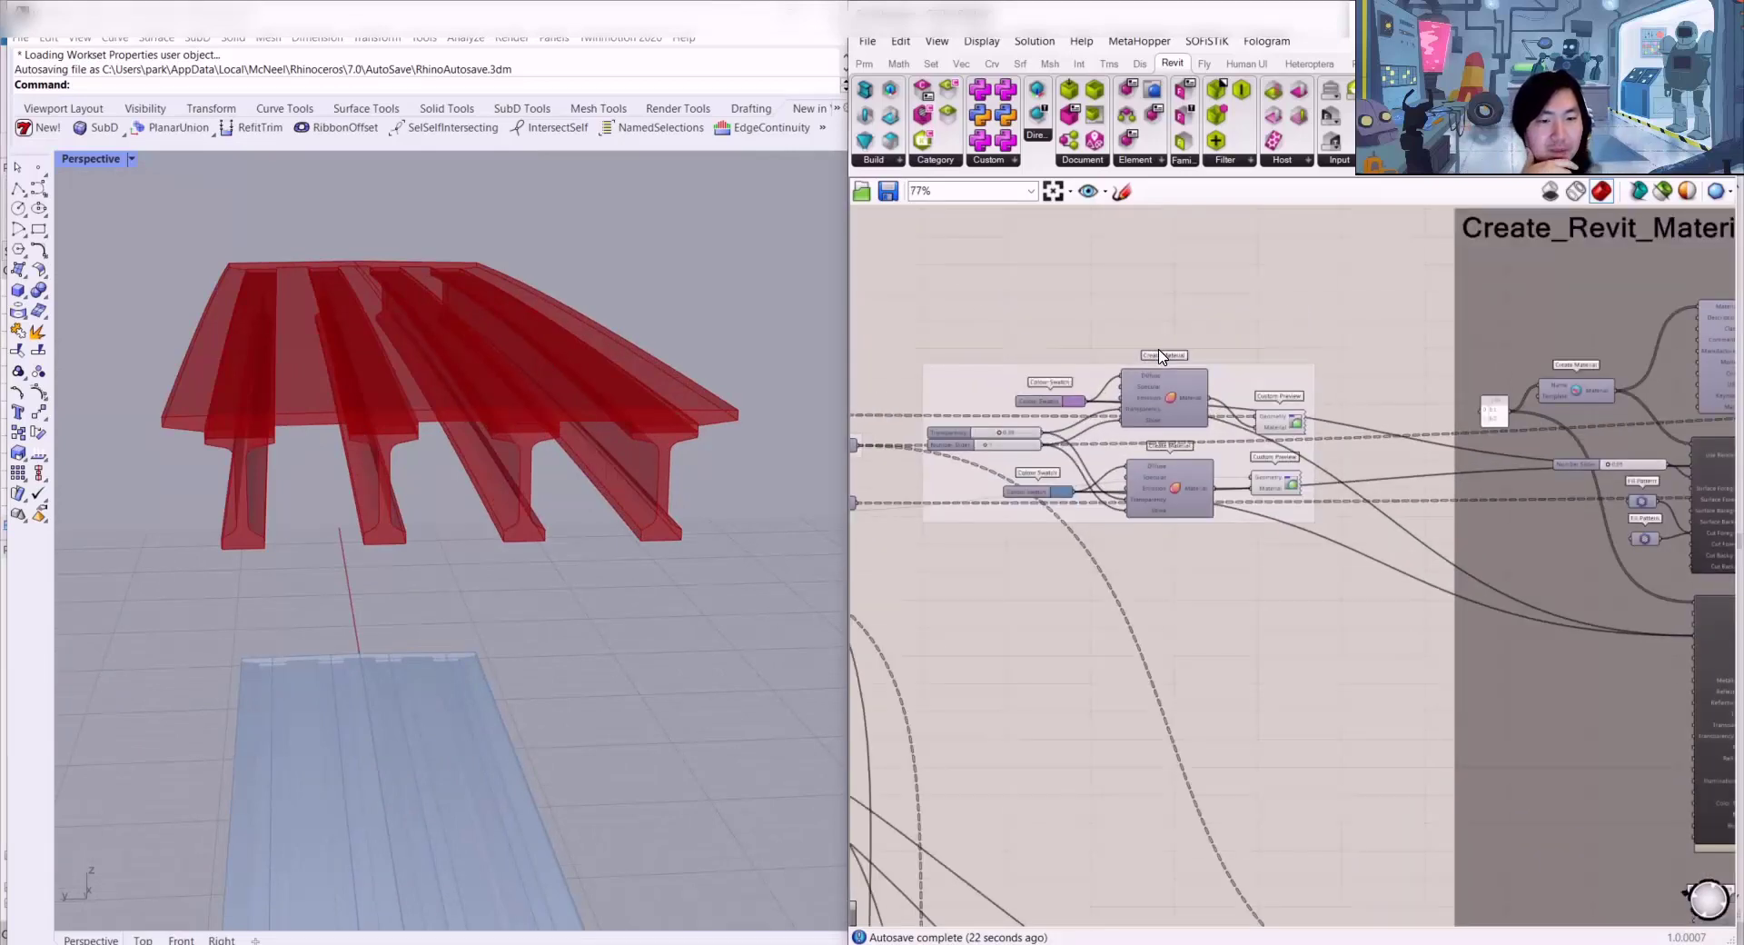
{"action": "right_click_drag", "start_coordinate": [1367, 356], "coordinate": [995, 362]}
{"action": "scroll", "coordinate": [996, 362], "scroll_direction": "down", "scroll_amount": 3}
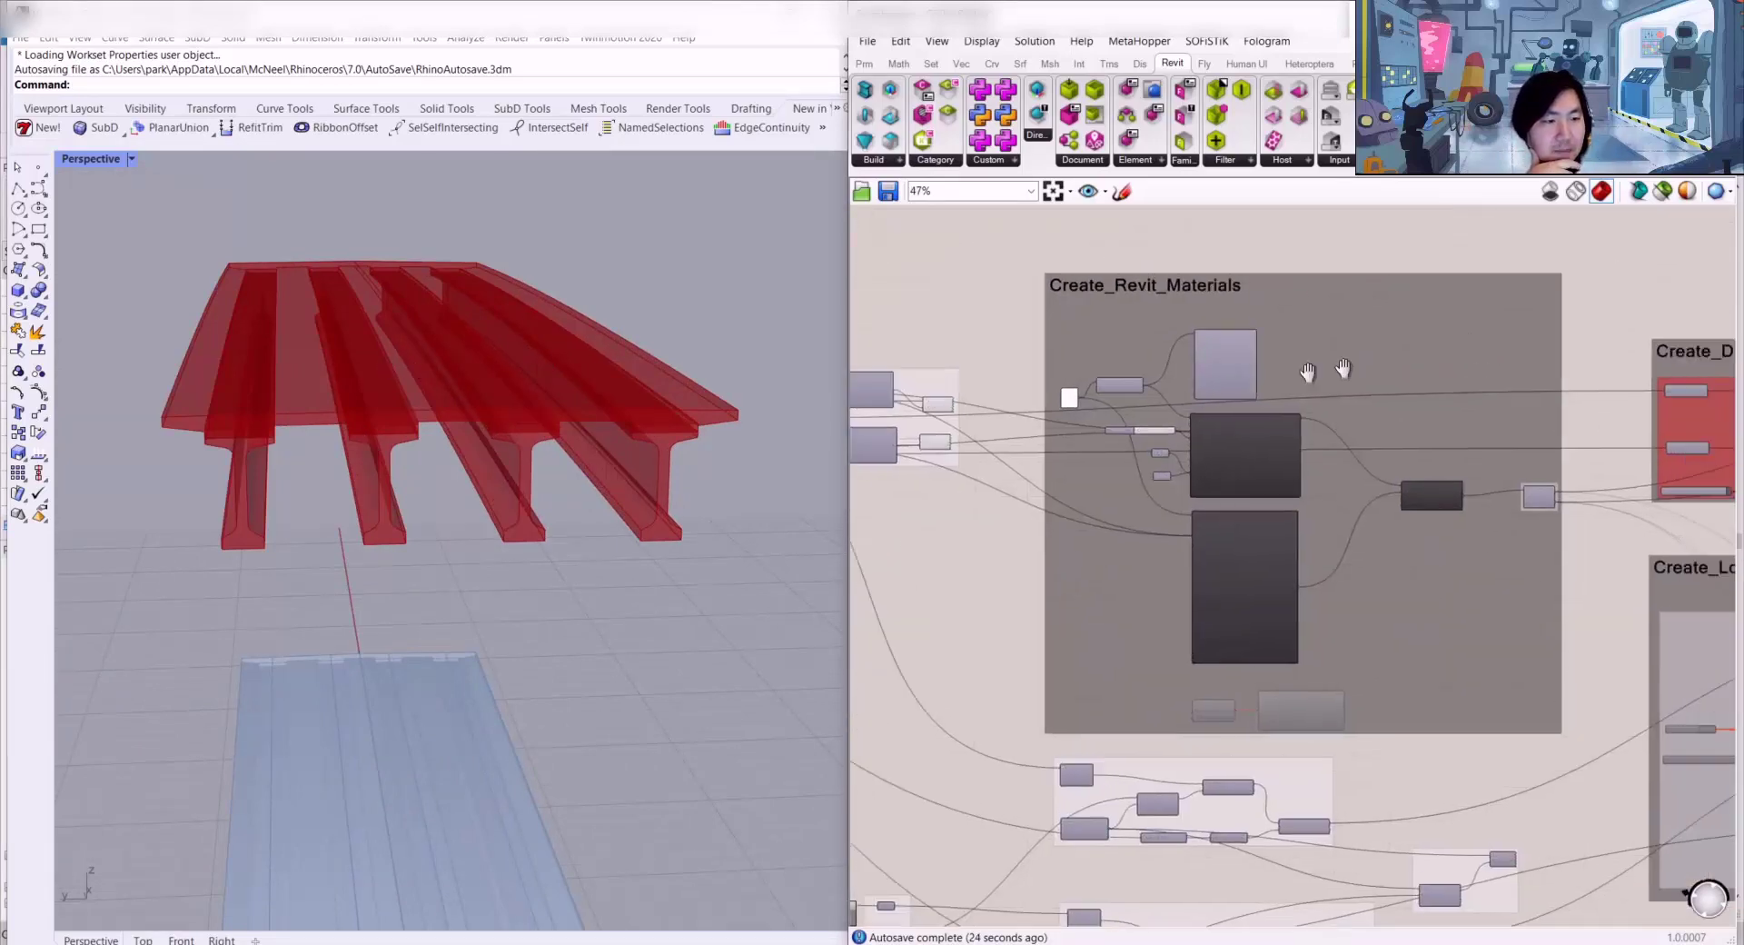
{"action": "right_click_drag", "start_coordinate": [1717, 372], "coordinate": [1285, 385]}
{"action": "scroll", "coordinate": [1284, 386], "scroll_direction": "up", "scroll_amount": 3}
{"action": "scroll", "coordinate": [1328, 438], "scroll_direction": "up", "scroll_amount": 3}
{"action": "left_click", "coordinate": [1139, 412]}
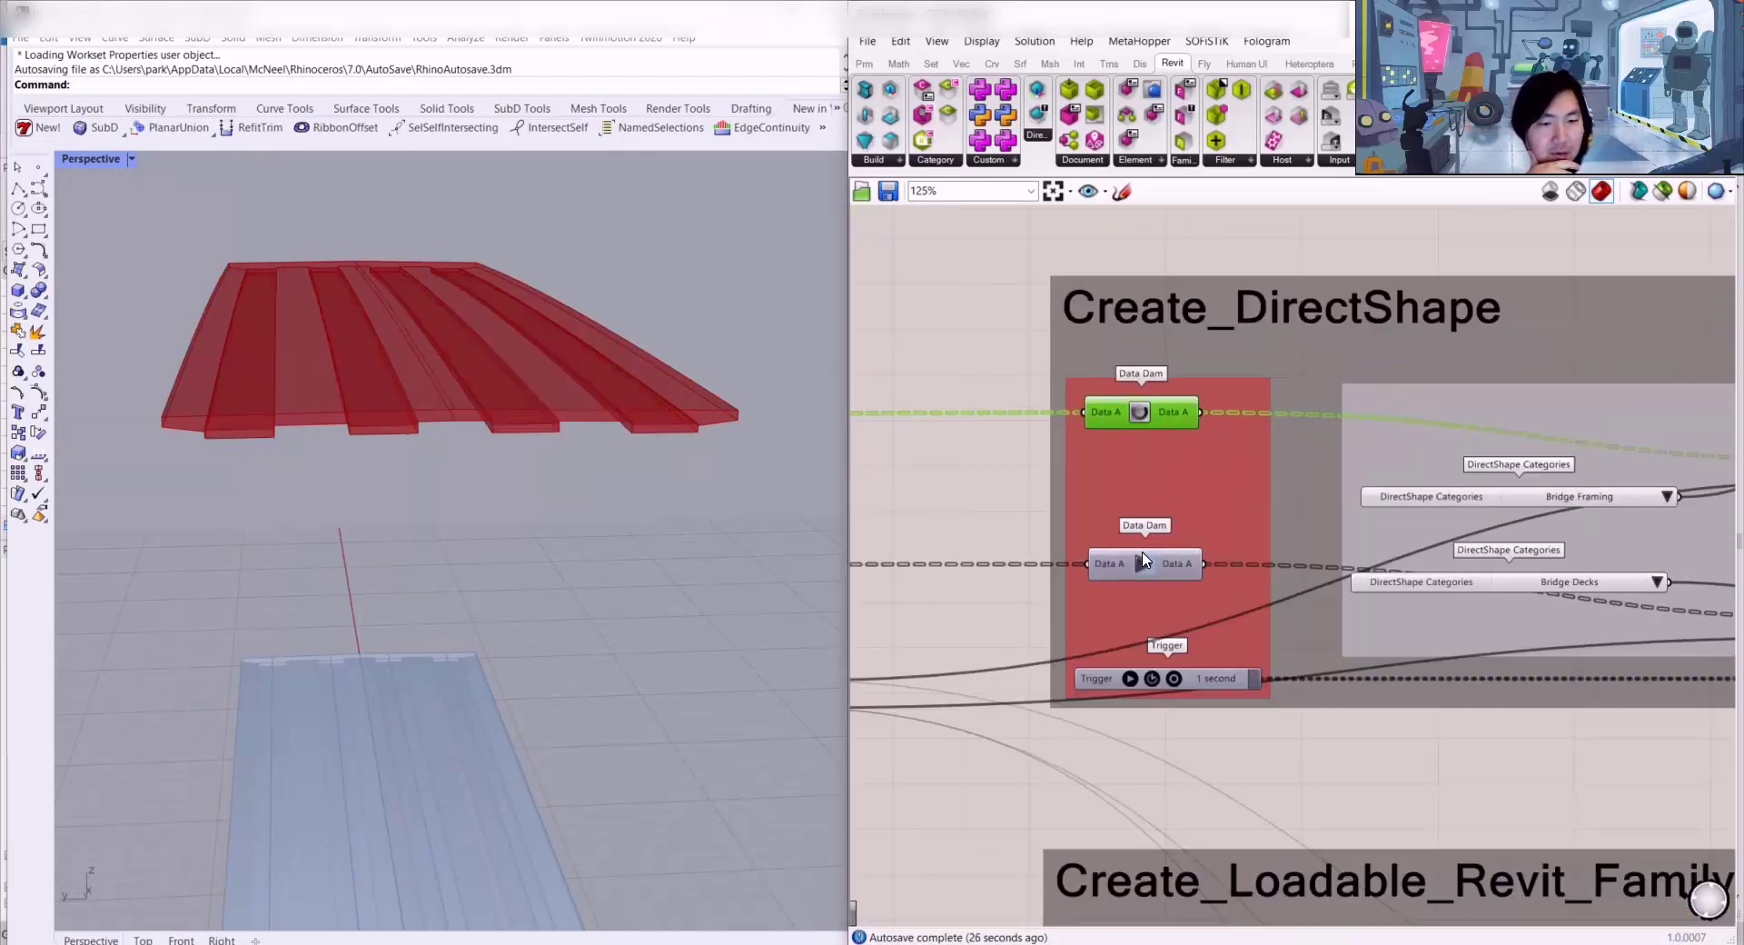
Step: Release the lower Data Dam in the Create_DirectShape group to pass on the updated deck geometry
{"action": "scroll", "coordinate": [454, 571], "scroll_direction": "down", "scroll_amount": 5}
{"action": "right_click_drag", "start_coordinate": [448, 571], "coordinate": [470, 554]}
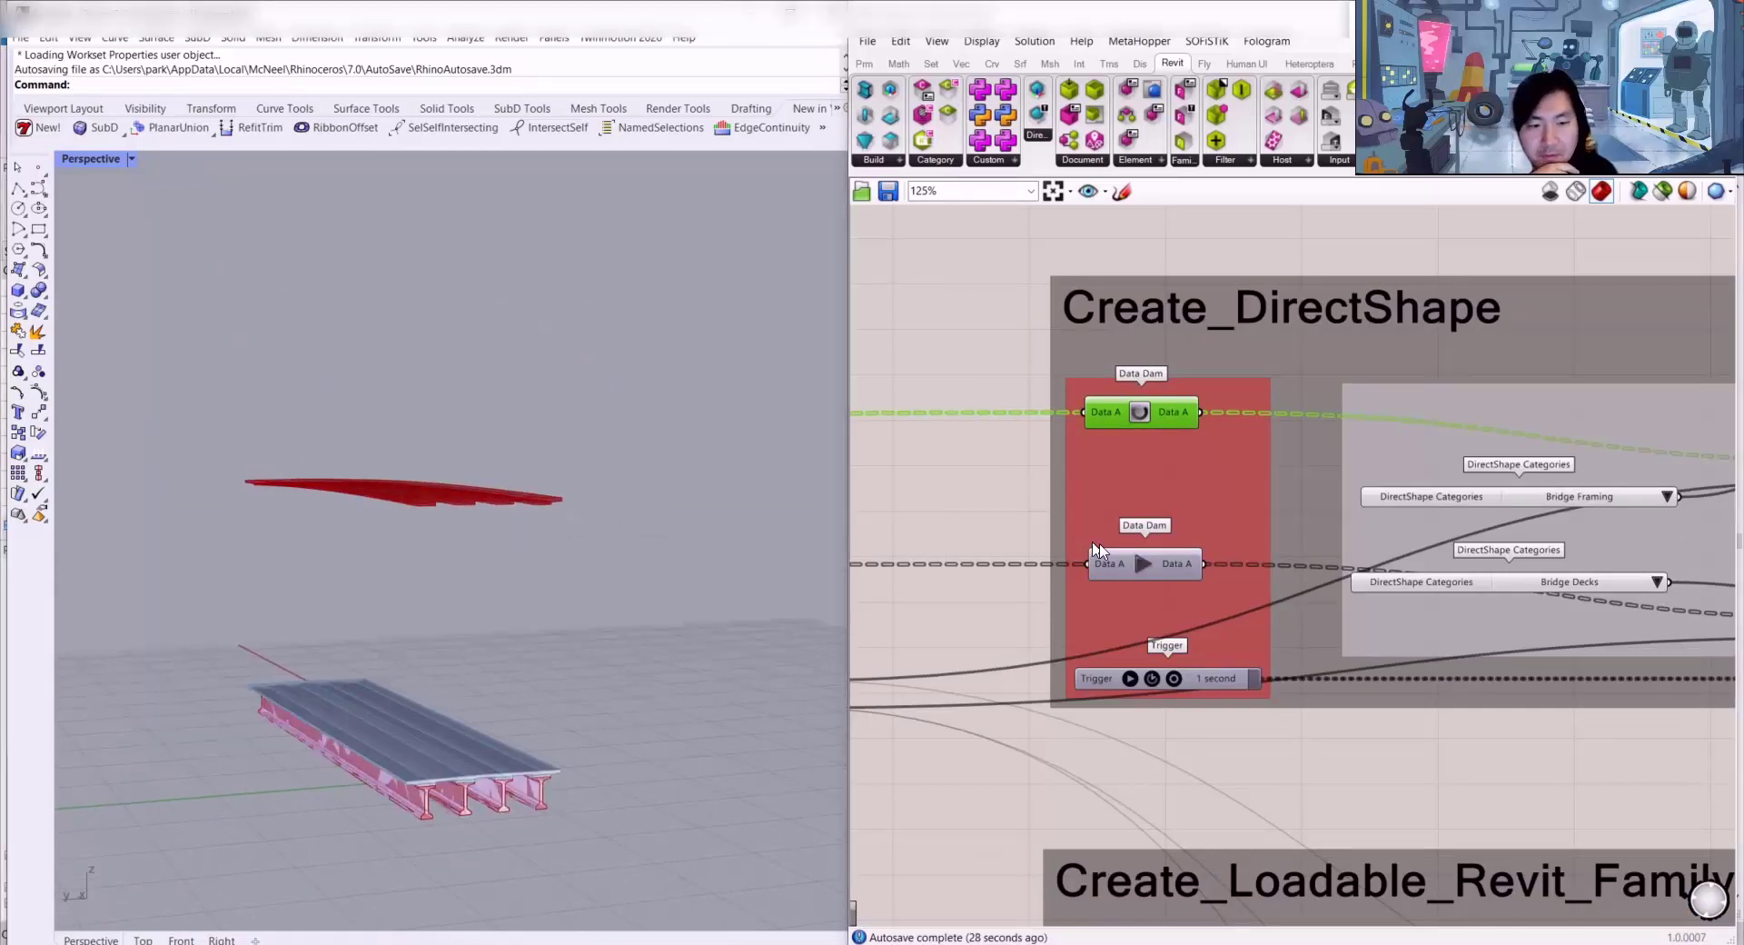
{"action": "left_click", "coordinate": [1143, 563]}
{"action": "scroll", "coordinate": [1379, 545], "scroll_direction": "down", "scroll_amount": 2}
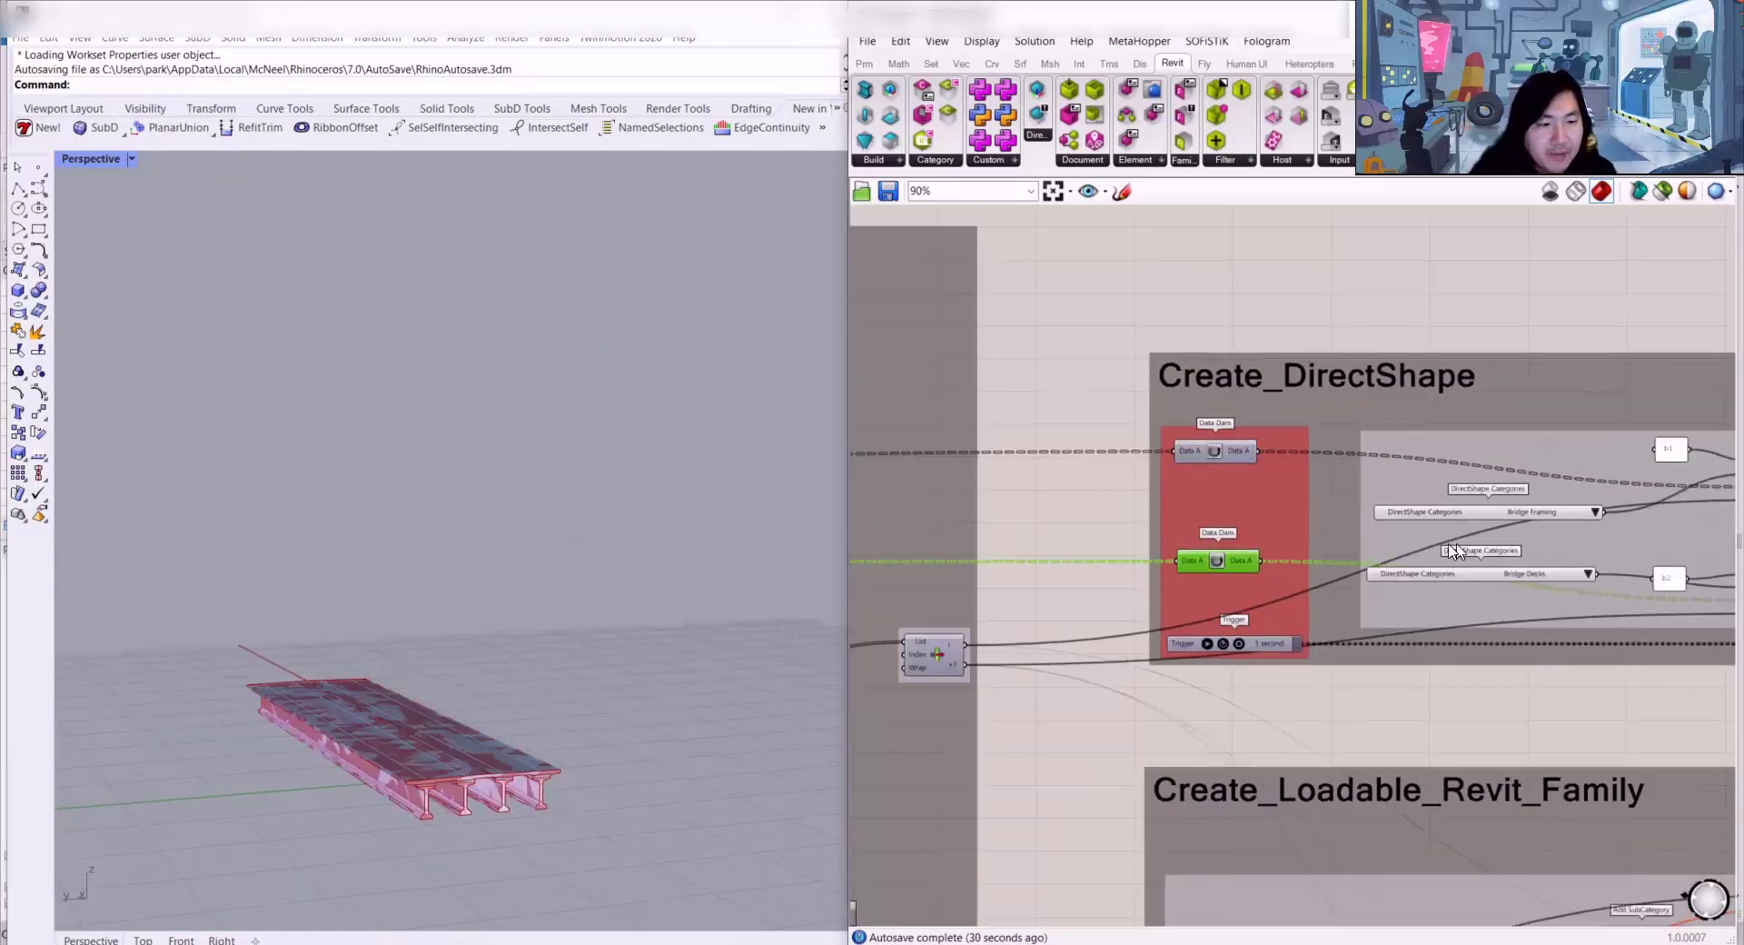
{"action": "right_click_drag", "start_coordinate": [1477, 536], "coordinate": [1281, 516]}
{"action": "scroll", "coordinate": [1230, 673], "scroll_direction": "up", "scroll_amount": 3}
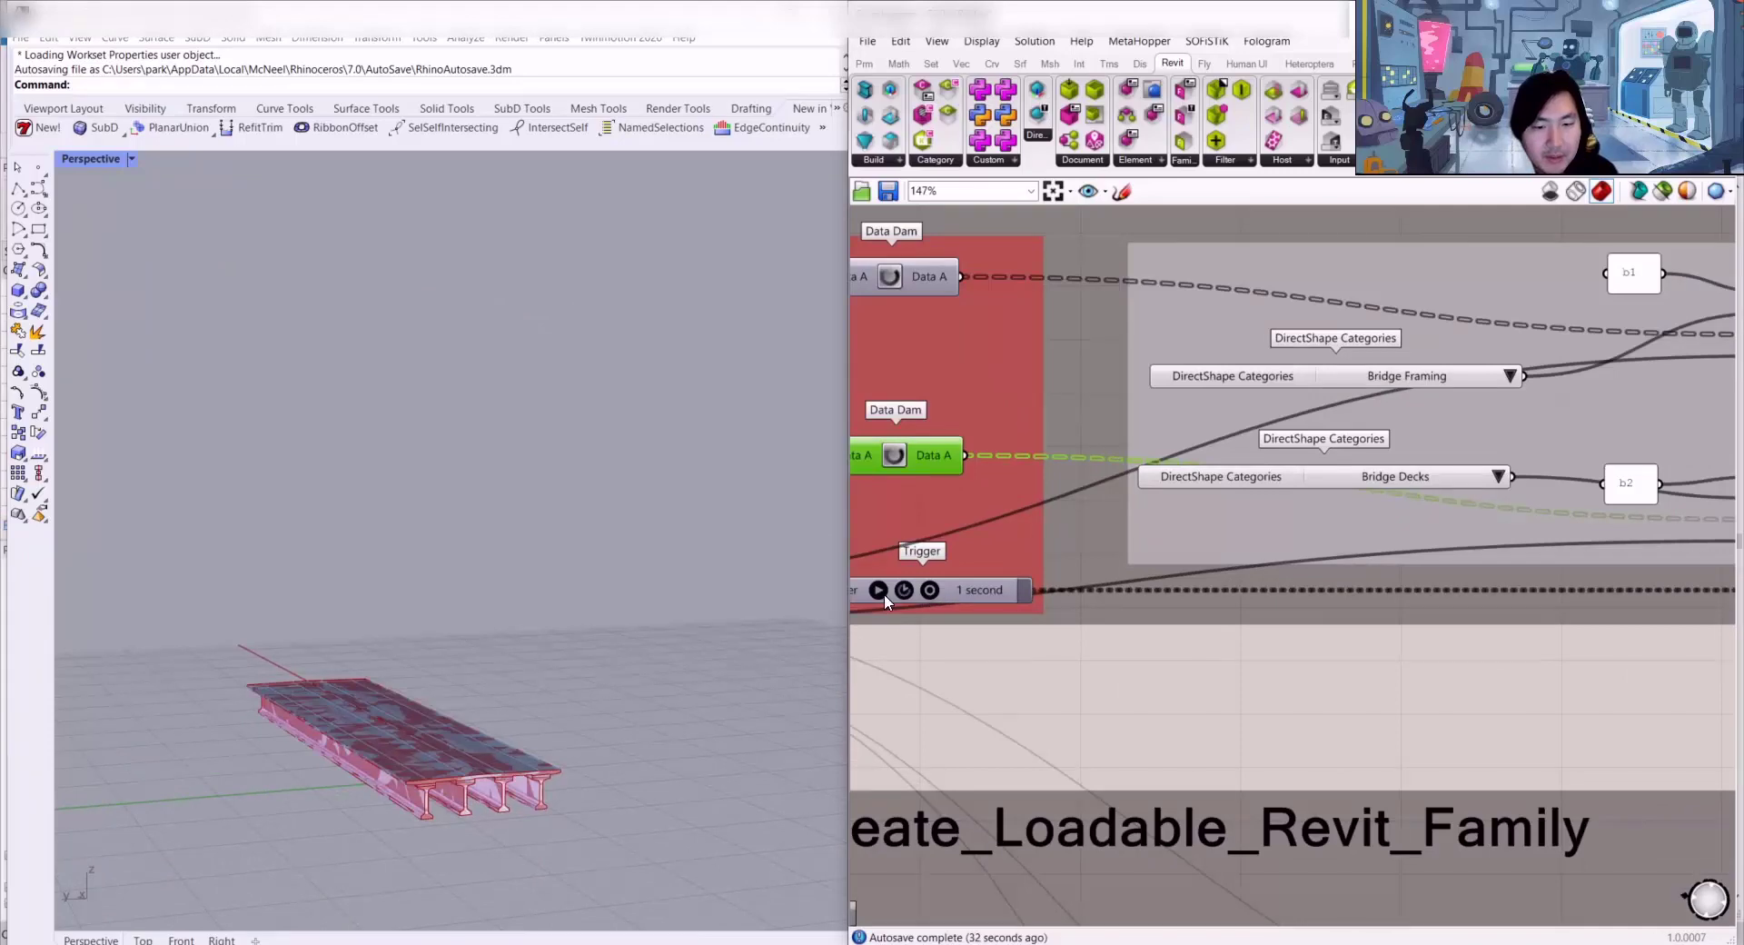
{"action": "scroll", "coordinate": [1176, 600], "scroll_direction": "down", "scroll_amount": 4}
{"action": "scroll", "coordinate": [1193, 560], "scroll_direction": "up", "scroll_amount": 2}
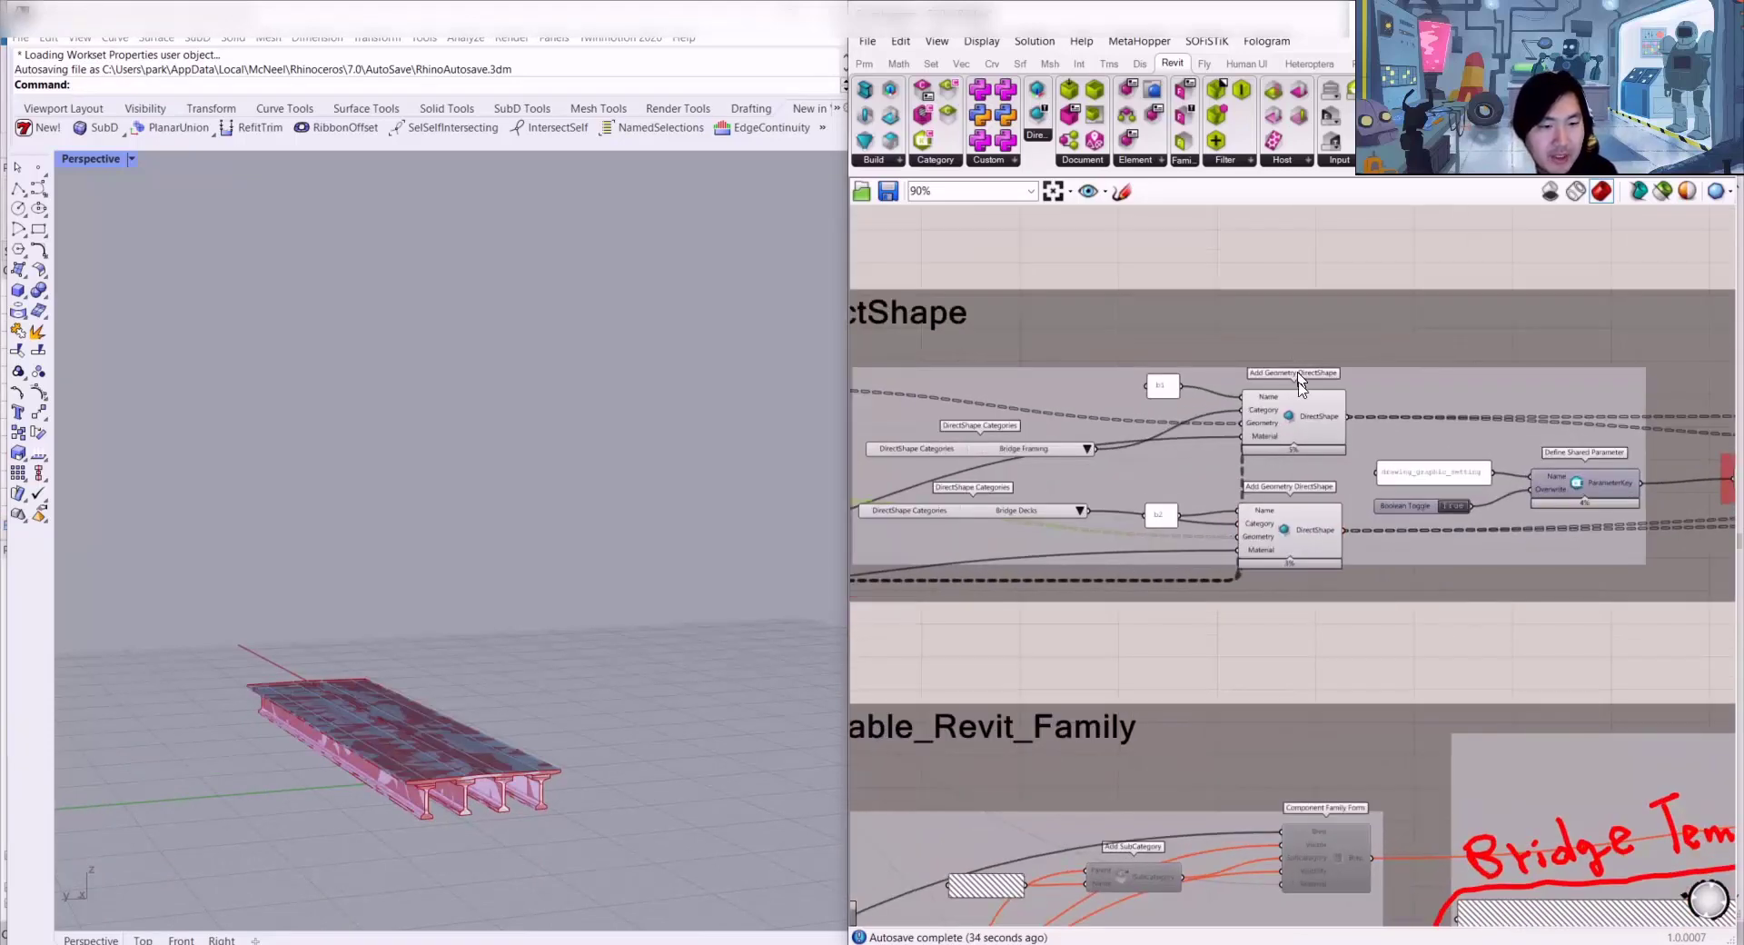
{"action": "right_click_drag", "start_coordinate": [1560, 573], "coordinate": [1305, 614]}
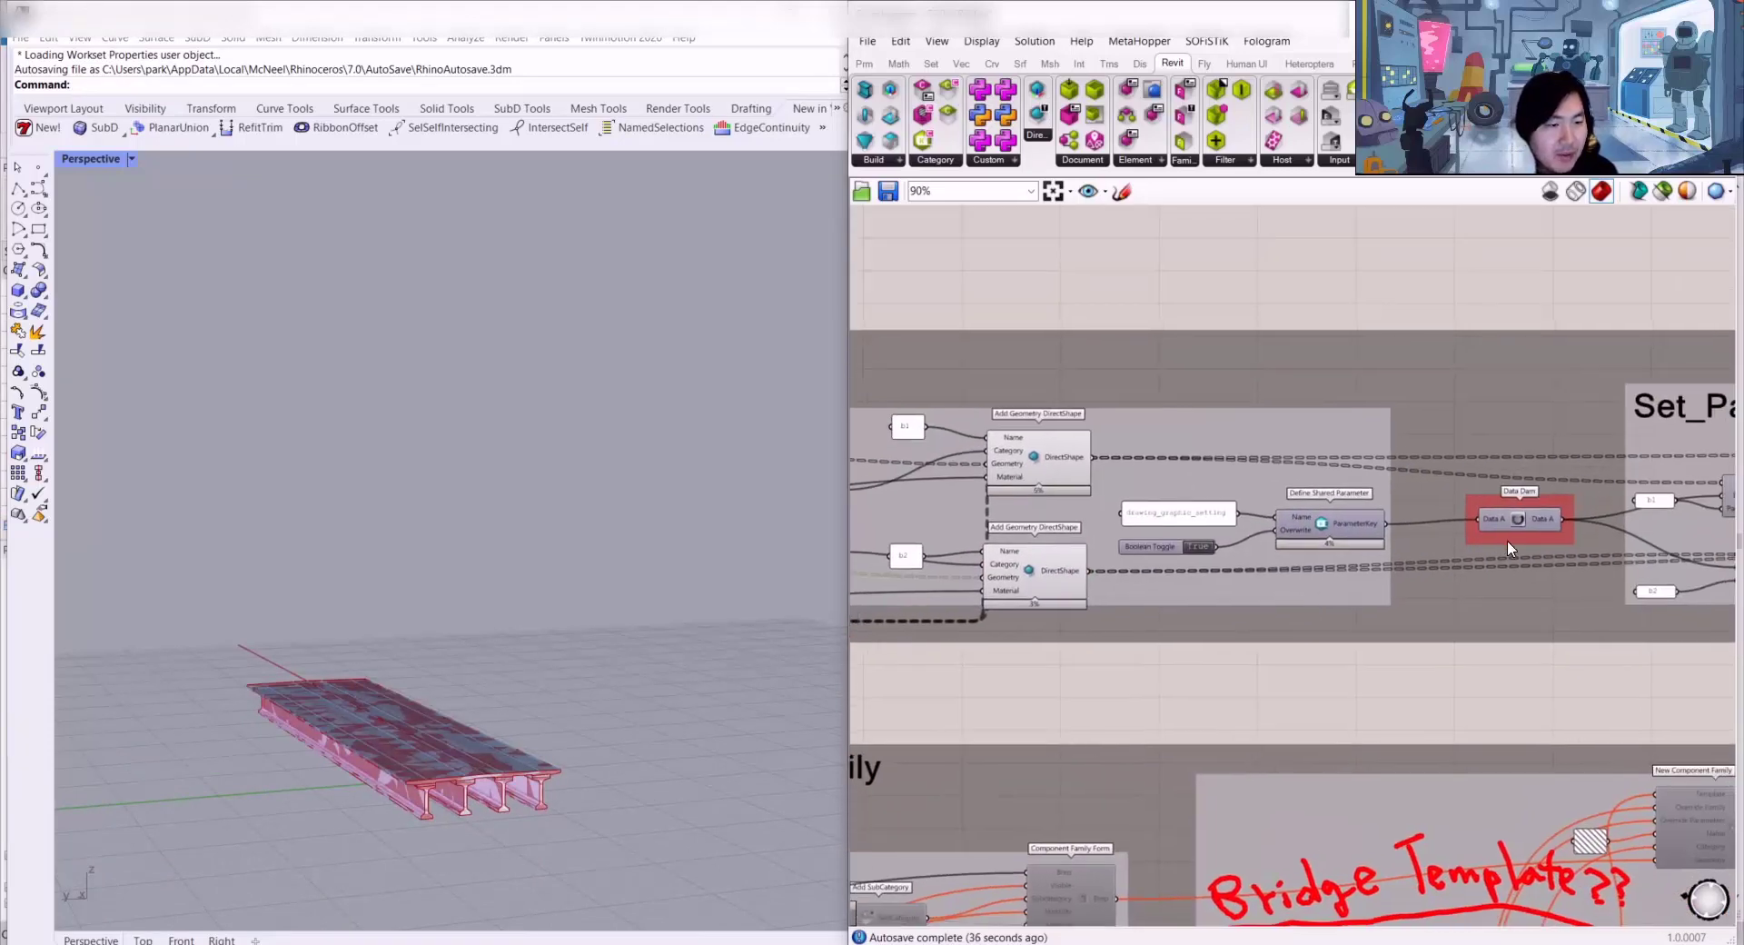
{"action": "right_click_drag", "start_coordinate": [1508, 548], "coordinate": [1279, 567]}
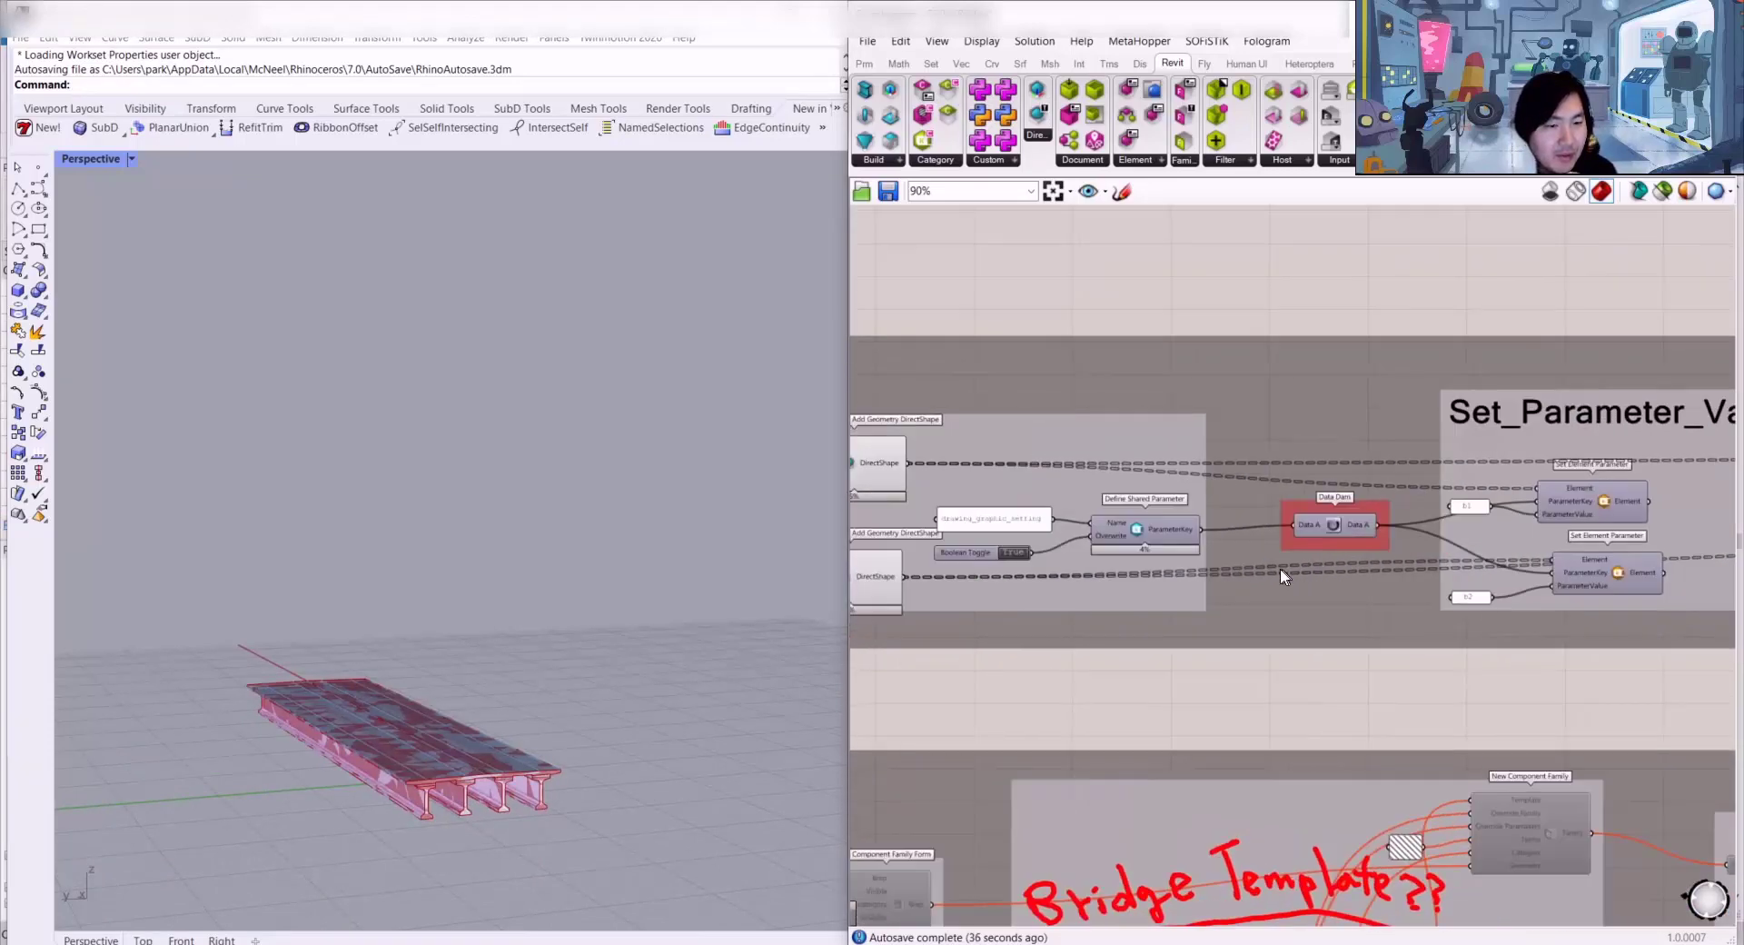
Step: Switch to Revit and examine the bridge cross-section in Section 1, including its dimensions and the bridge deck's properties
{"action": "left_click", "coordinate": [743, 9]}
{"action": "scroll", "coordinate": [909, 318], "scroll_direction": "down", "scroll_amount": 6}
{"action": "scroll", "coordinate": [956, 532], "scroll_direction": "up", "scroll_amount": 3}
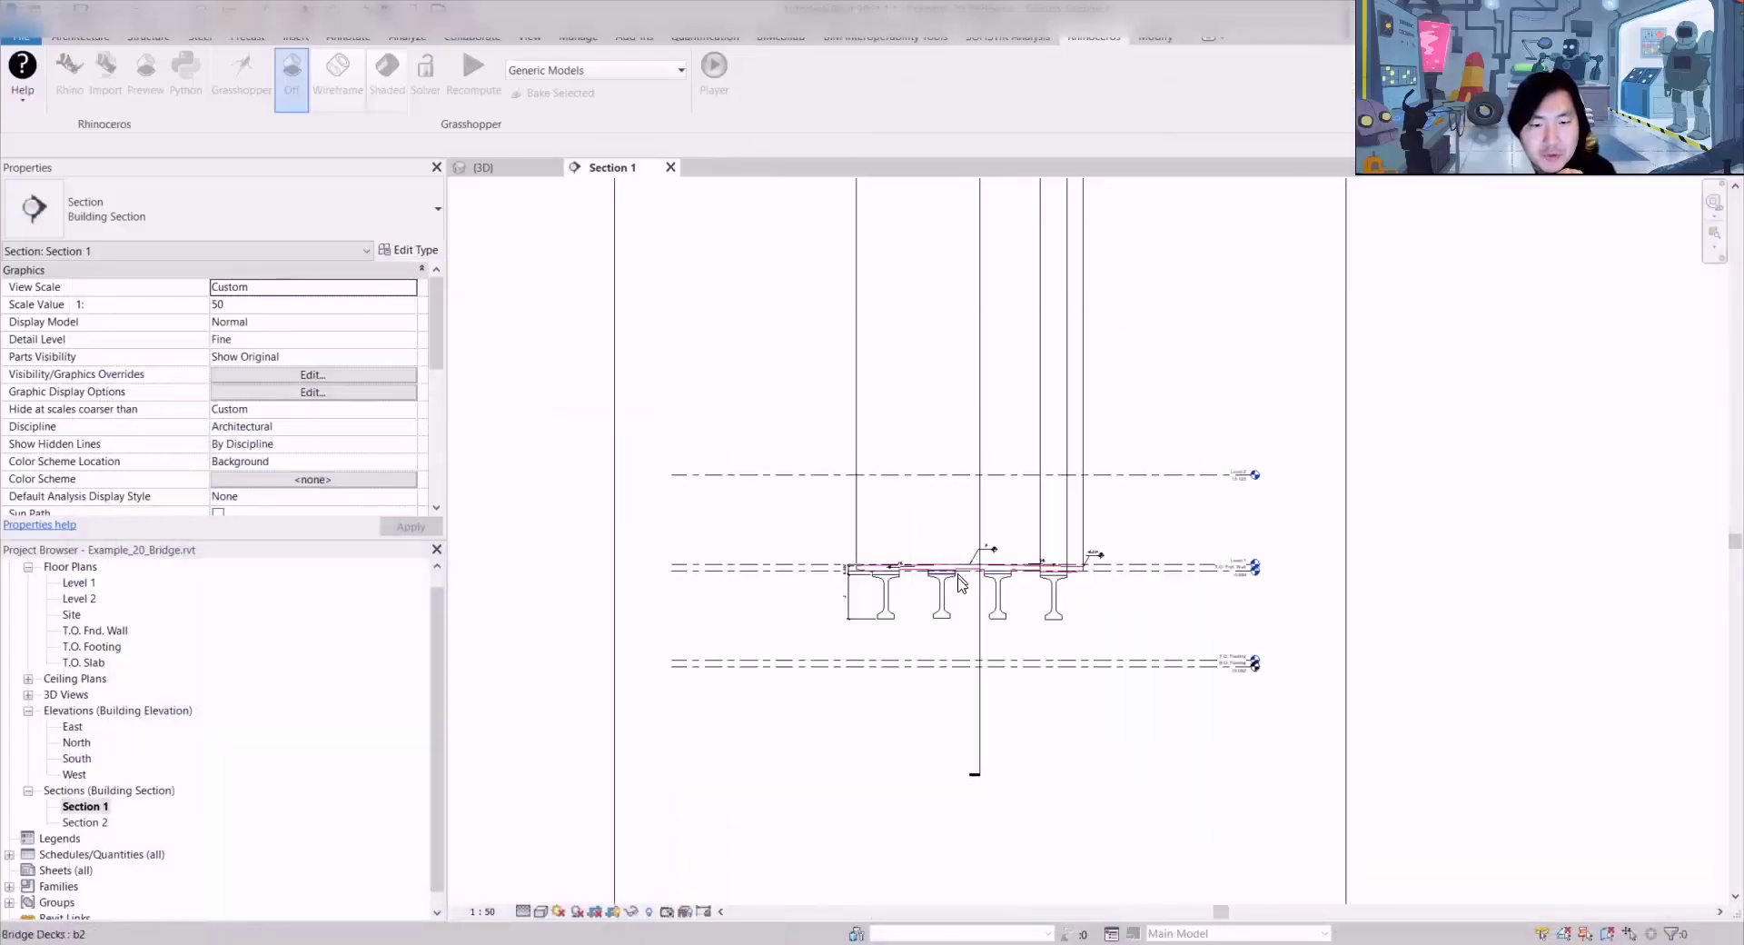
{"action": "scroll", "coordinate": [960, 584], "scroll_direction": "up", "scroll_amount": 4}
{"action": "scroll", "coordinate": [739, 471], "scroll_direction": "down", "scroll_amount": 4}
{"action": "middle_click_drag", "start_coordinate": [829, 568], "coordinate": [856, 635]}
{"action": "left_click", "coordinate": [919, 278]}
{"action": "left_click_drag", "start_coordinate": [919, 278], "coordinate": [896, 723]}
{"action": "scroll", "coordinate": [872, 761], "scroll_direction": "up", "scroll_amount": 7}
{"action": "middle_click_drag", "start_coordinate": [872, 761], "coordinate": [1054, 540]}
{"action": "scroll", "coordinate": [1094, 468], "scroll_direction": "up", "scroll_amount": 1}
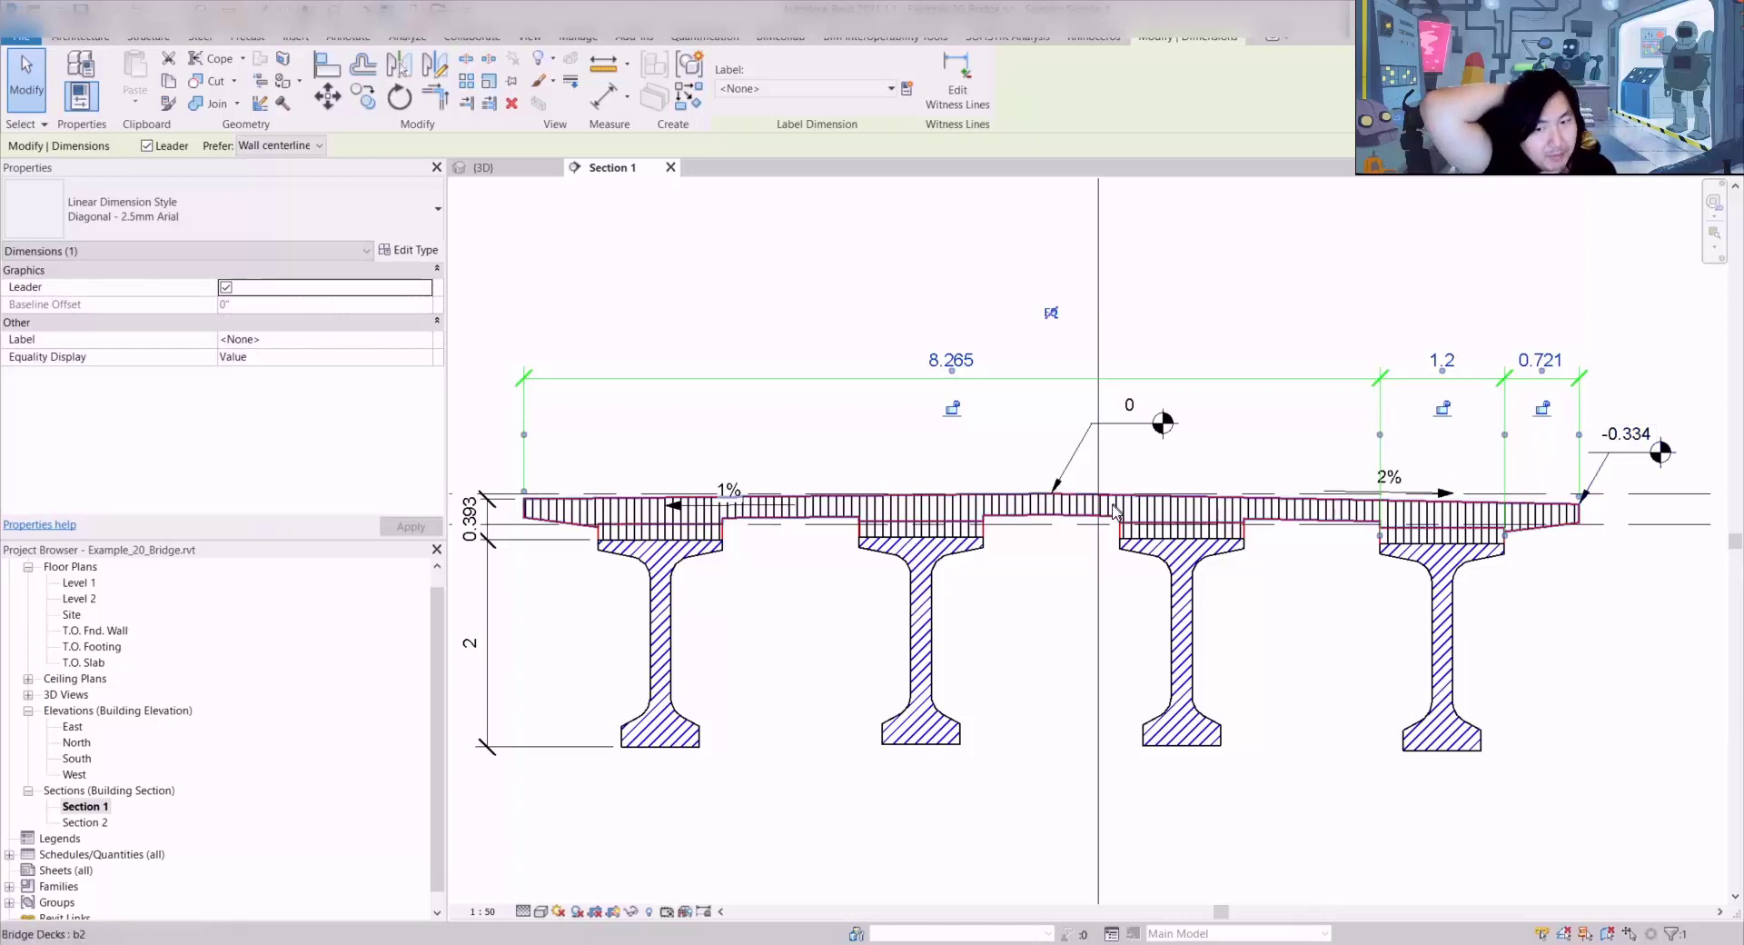
{"action": "left_click", "coordinate": [984, 517]}
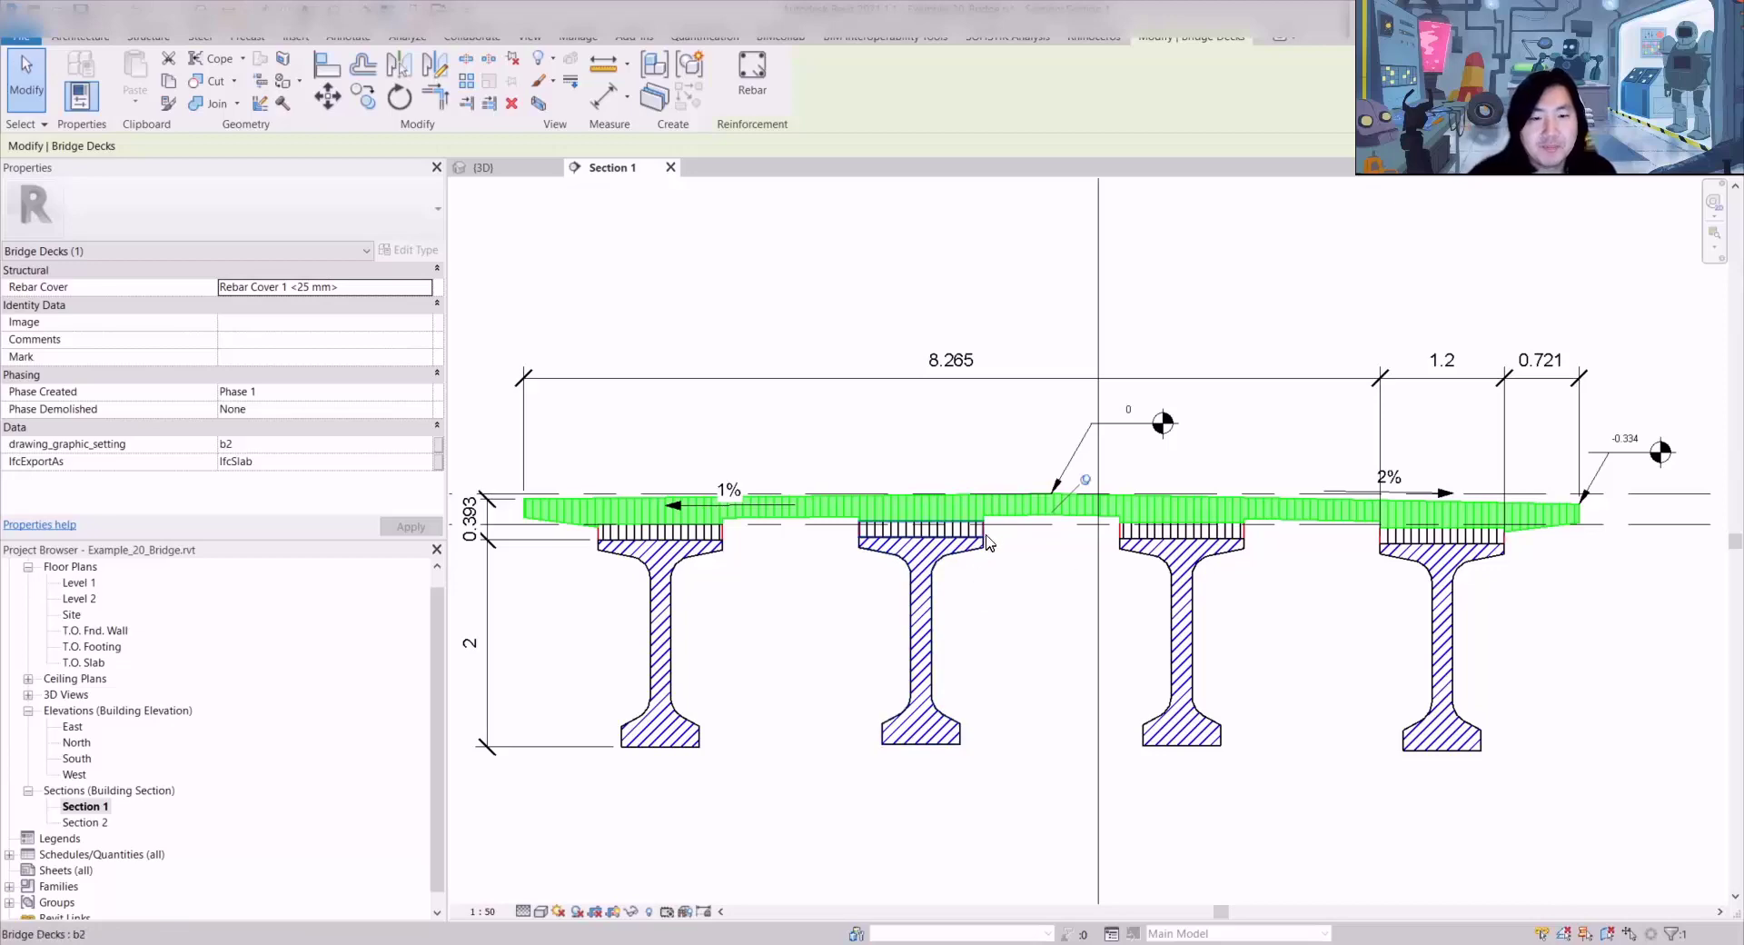
{"action": "left_click", "coordinate": [1145, 268]}
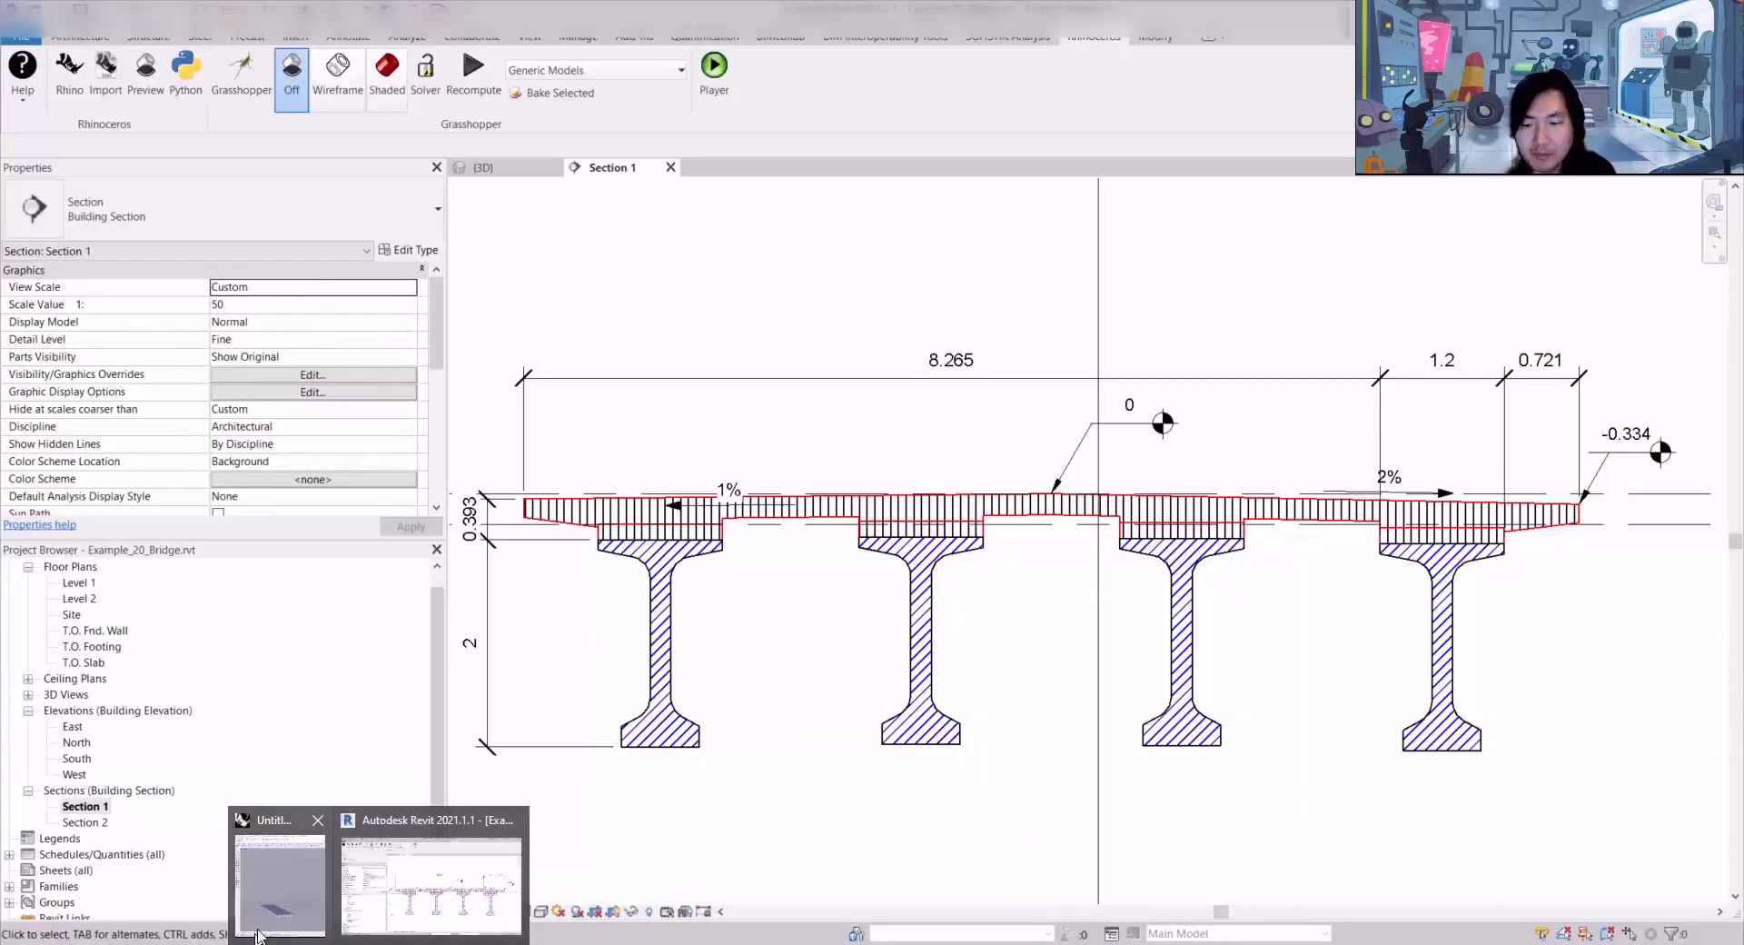
Step: Switch back to Rhino and Grasshopper, then reposition and enlarge the Grasshopper window to fill the screen height
{"action": "left_click", "coordinate": [272, 911]}
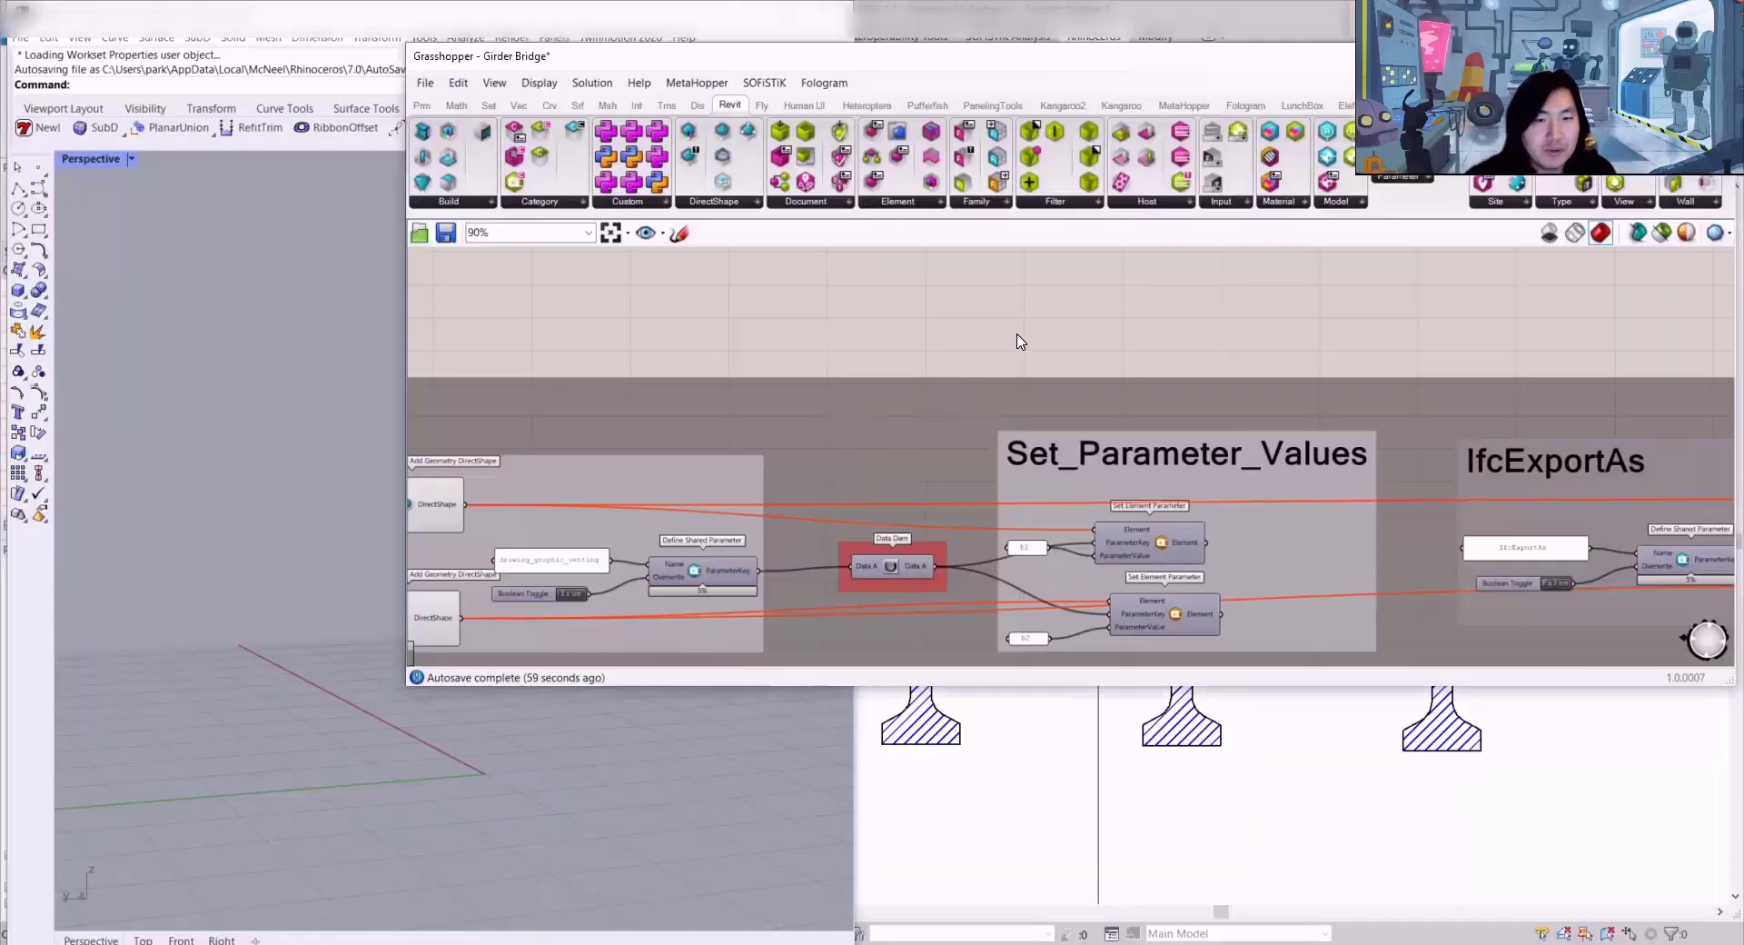
{"action": "left_click_drag", "start_coordinate": [817, 56], "coordinate": [807, 20]}
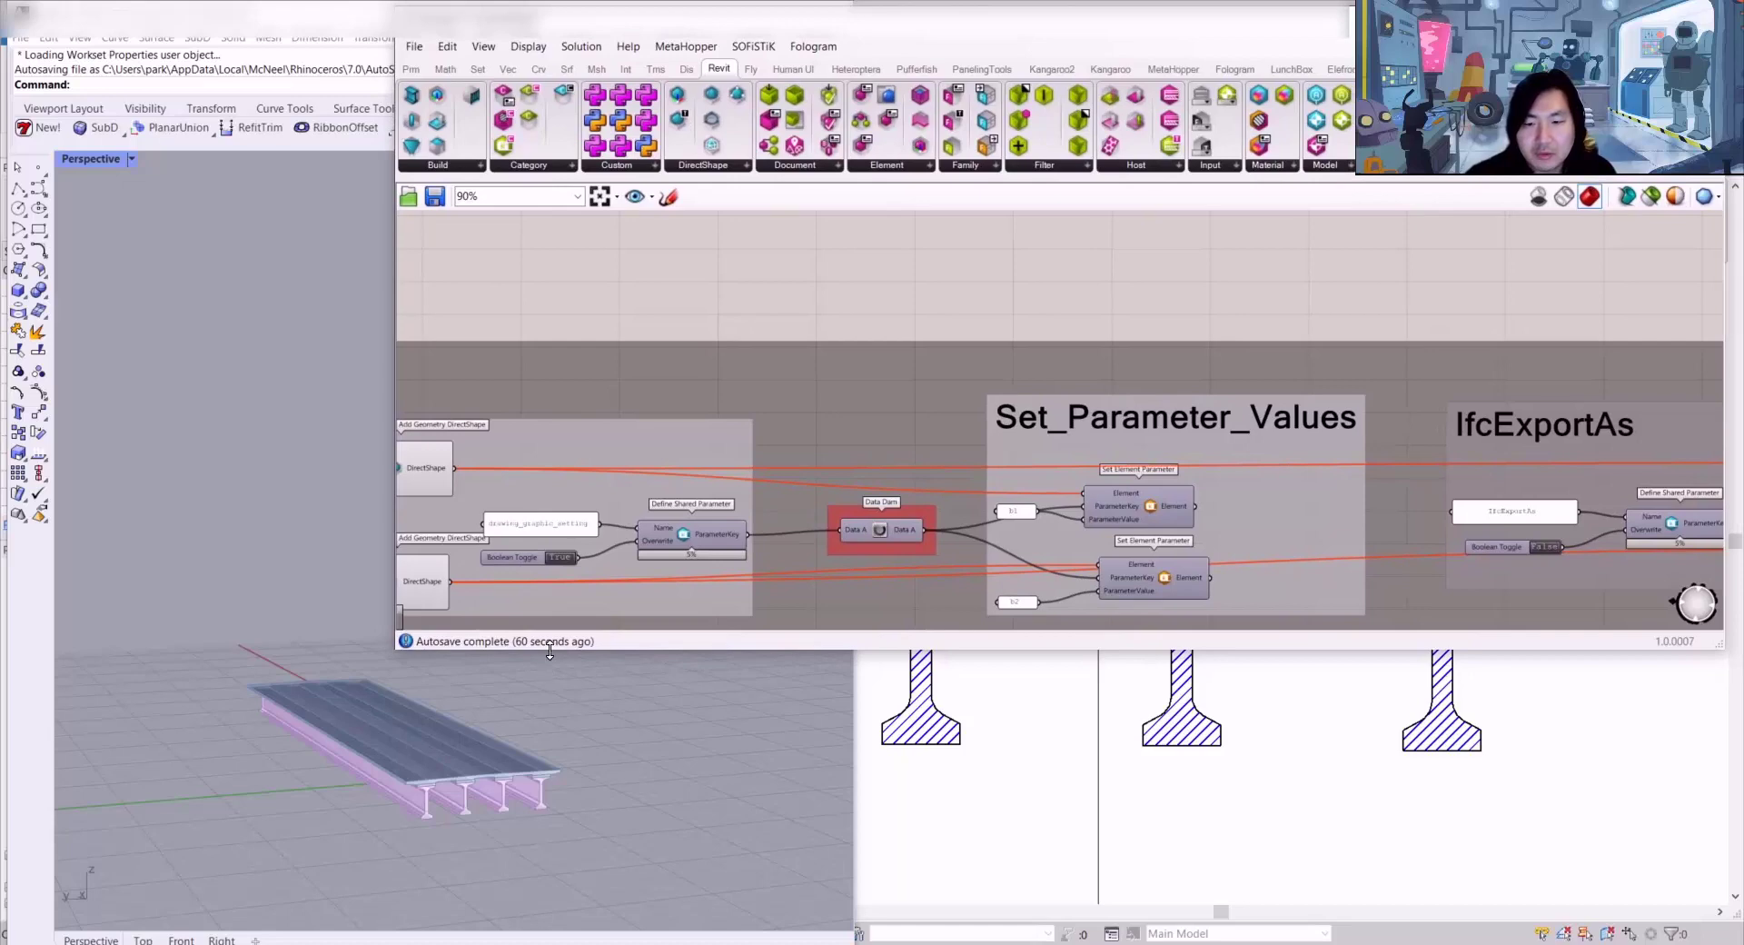
{"action": "left_click_drag", "start_coordinate": [548, 650], "coordinate": [552, 936]}
Step: Add an Element Passport component on the empty canvas above the Create_DirectShape group
{"action": "scroll", "coordinate": [1285, 539], "scroll_direction": "down", "scroll_amount": 3}
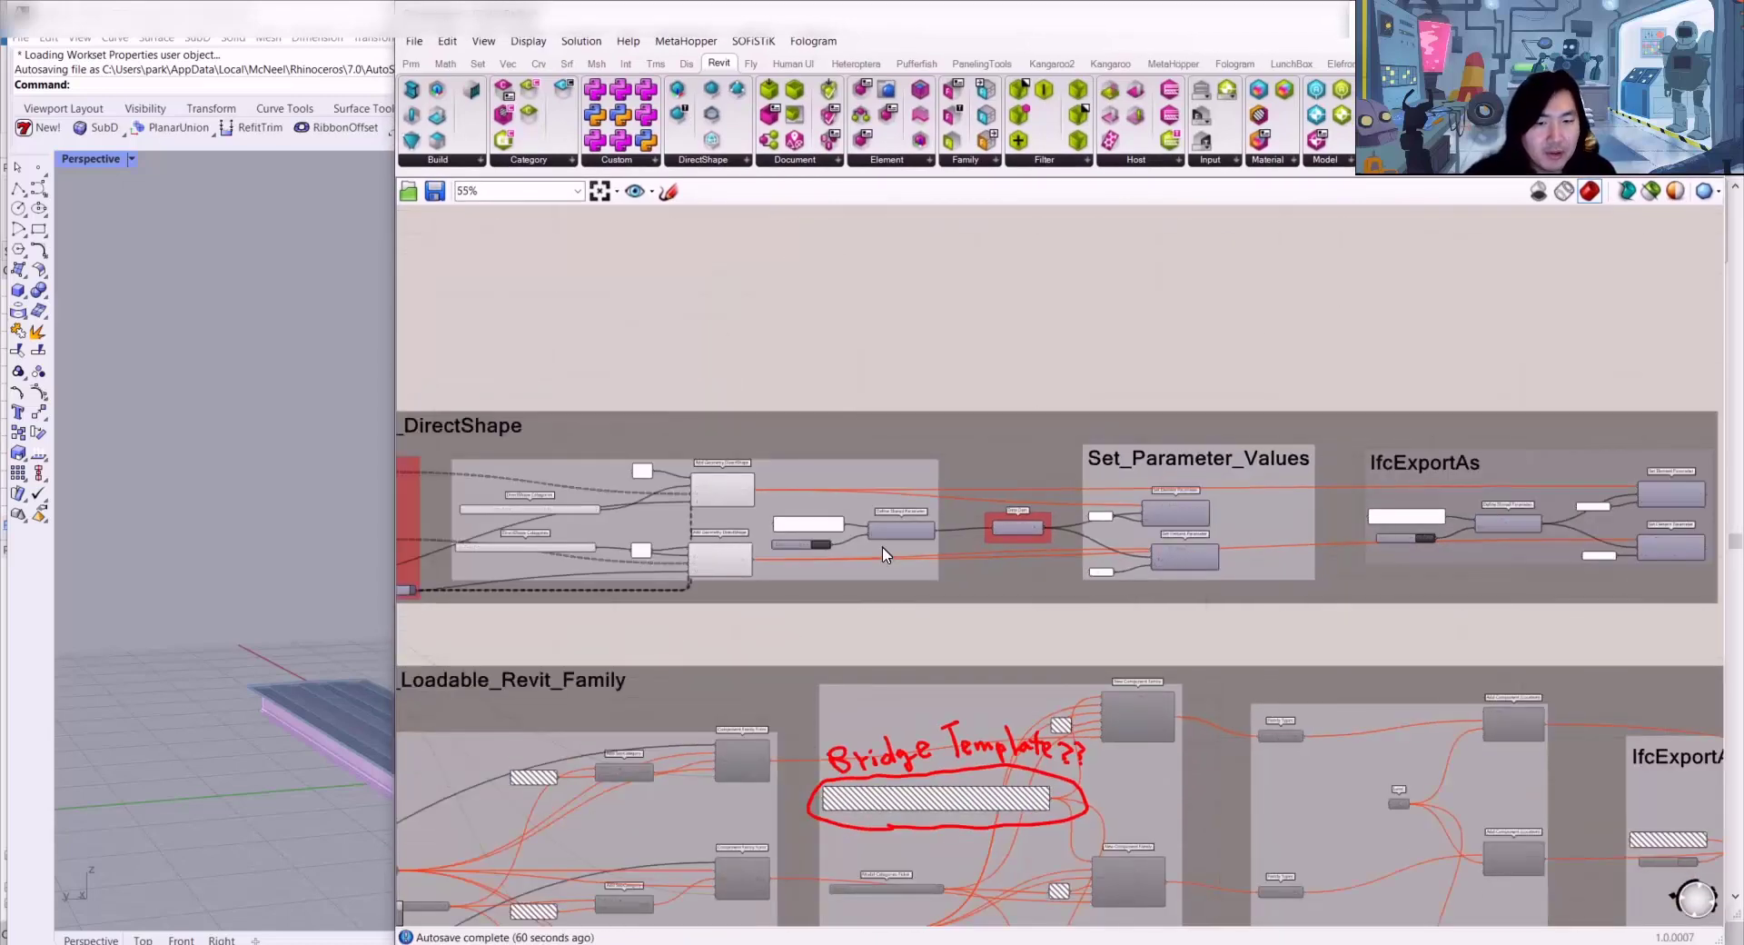
{"action": "scroll", "coordinate": [885, 554], "scroll_direction": "up", "scroll_amount": 5}
{"action": "double_click", "coordinate": [801, 313]}
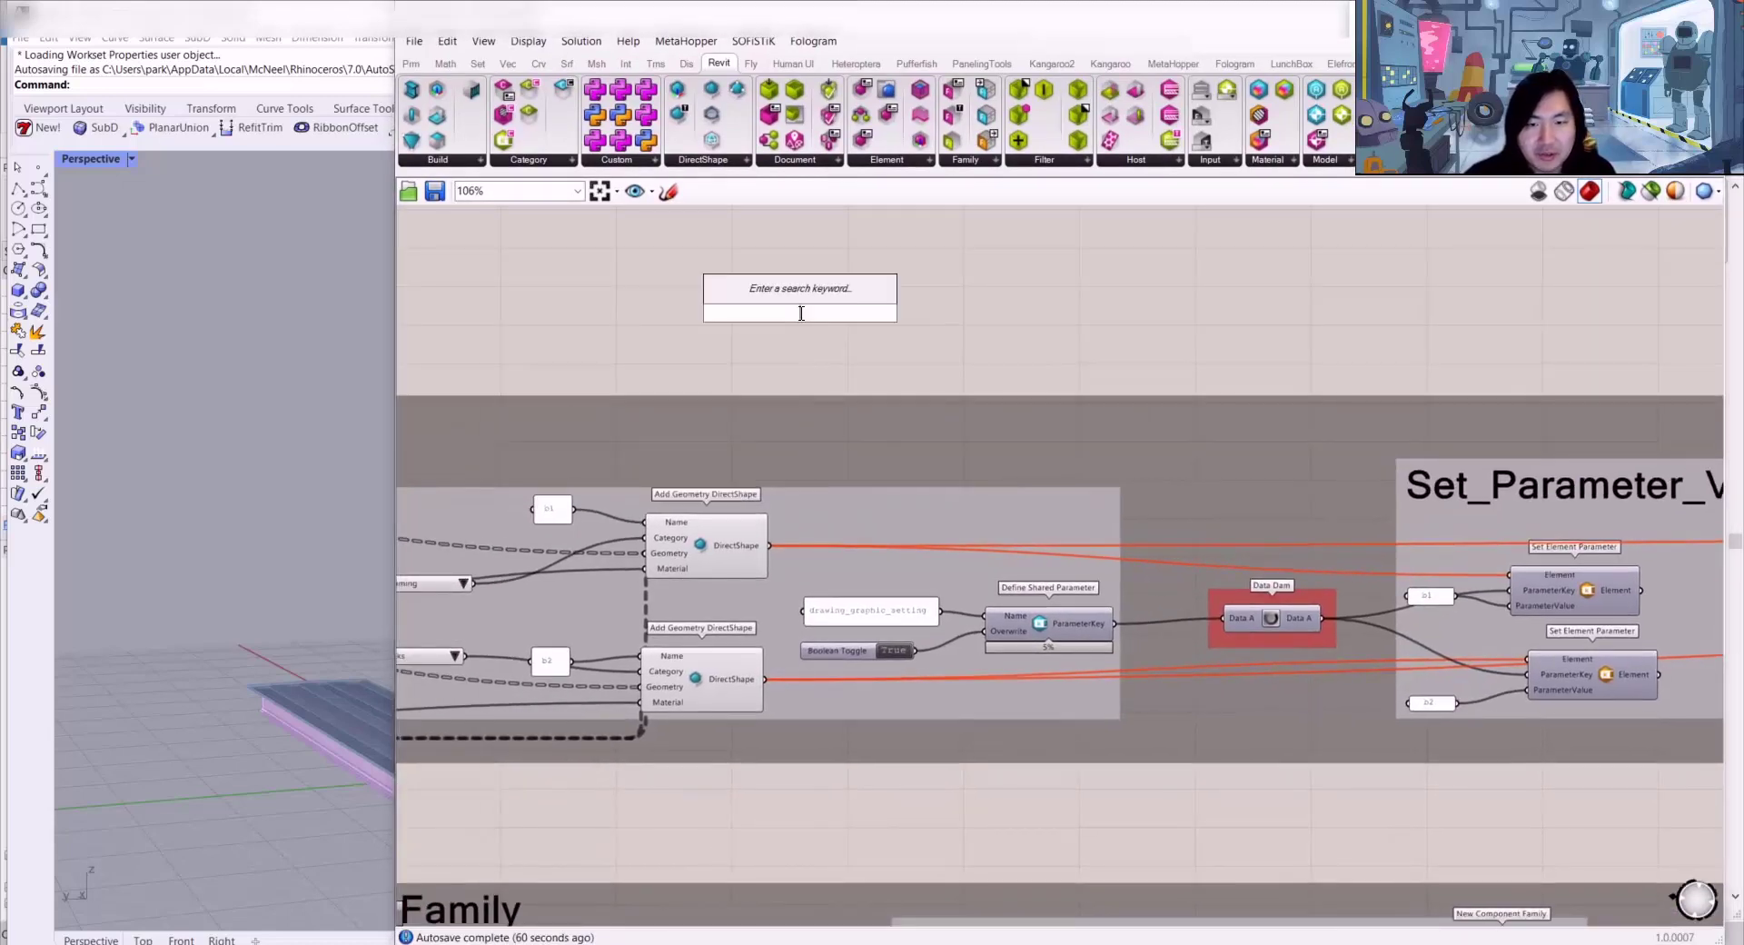
{"action": "type", "text": "0l"}
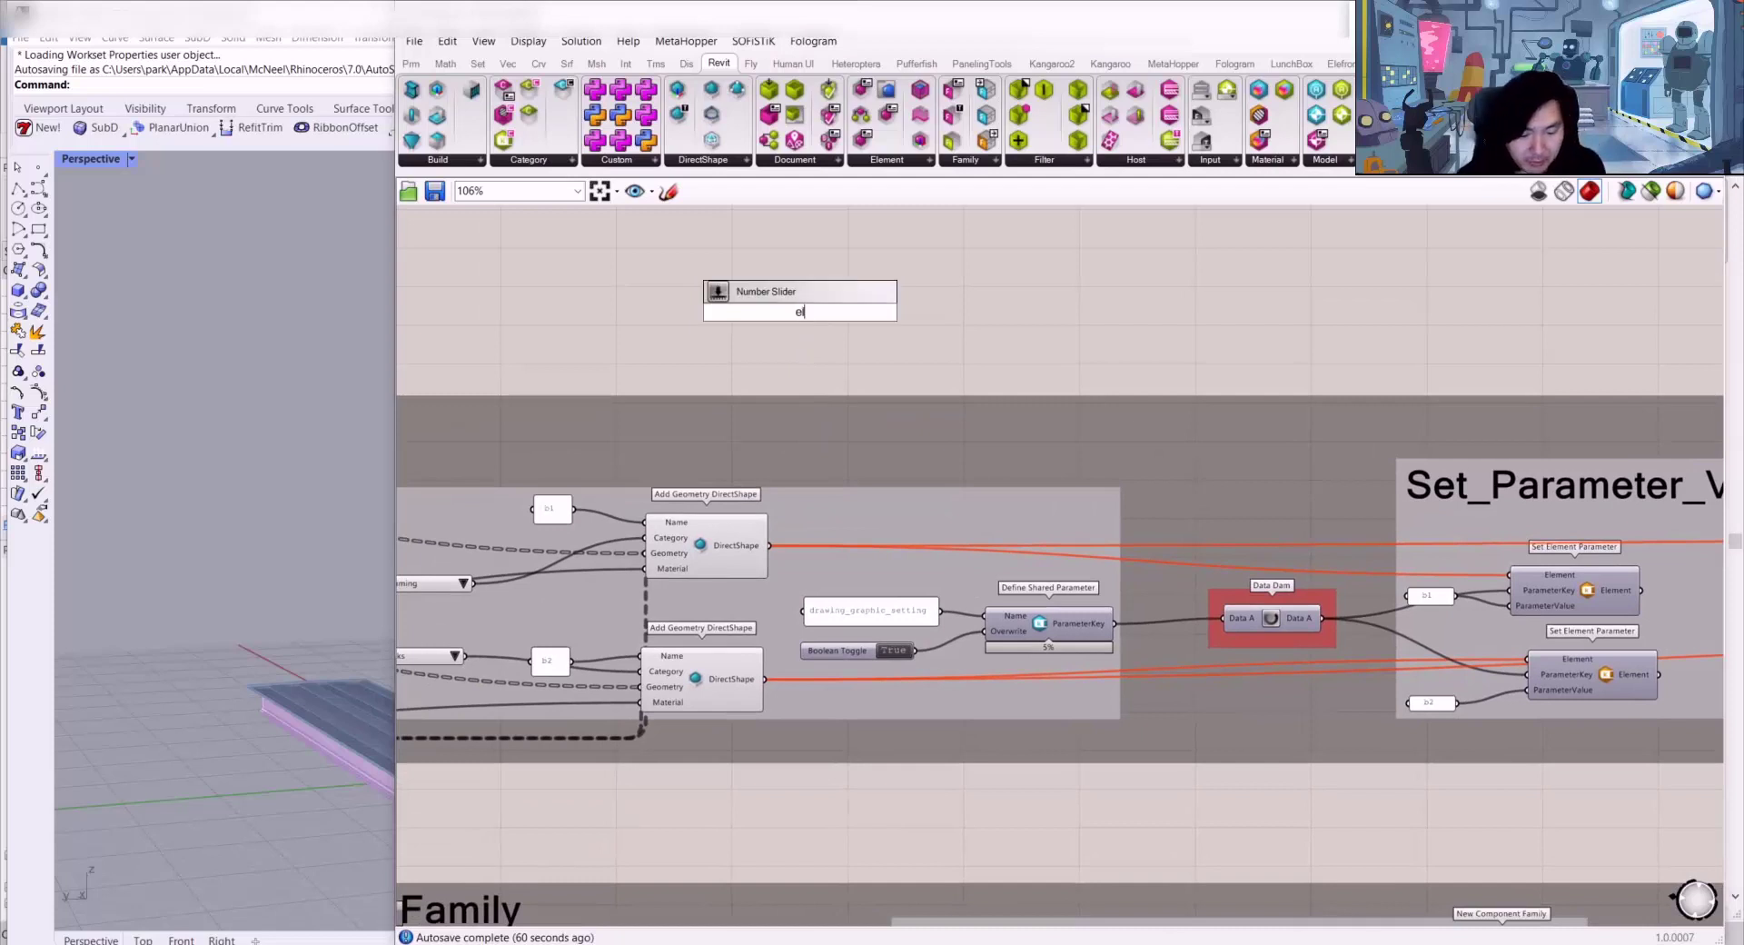
{"action": "type", "text": "emen pas"}
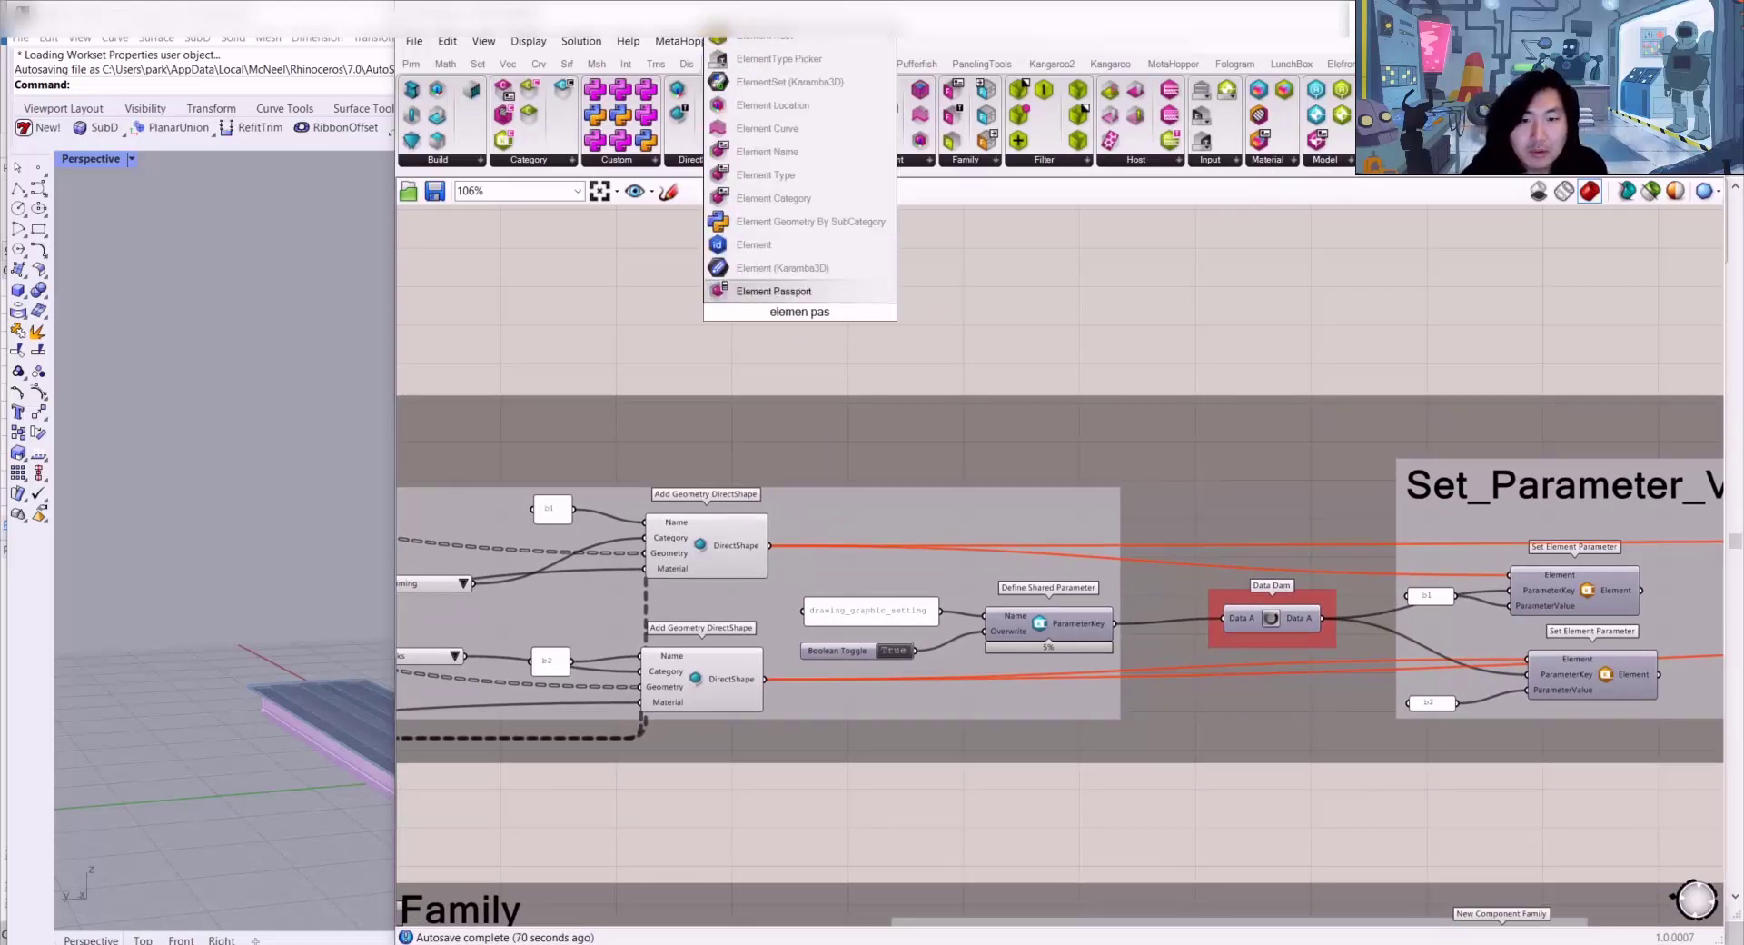
{"action": "key", "text": "Return"}
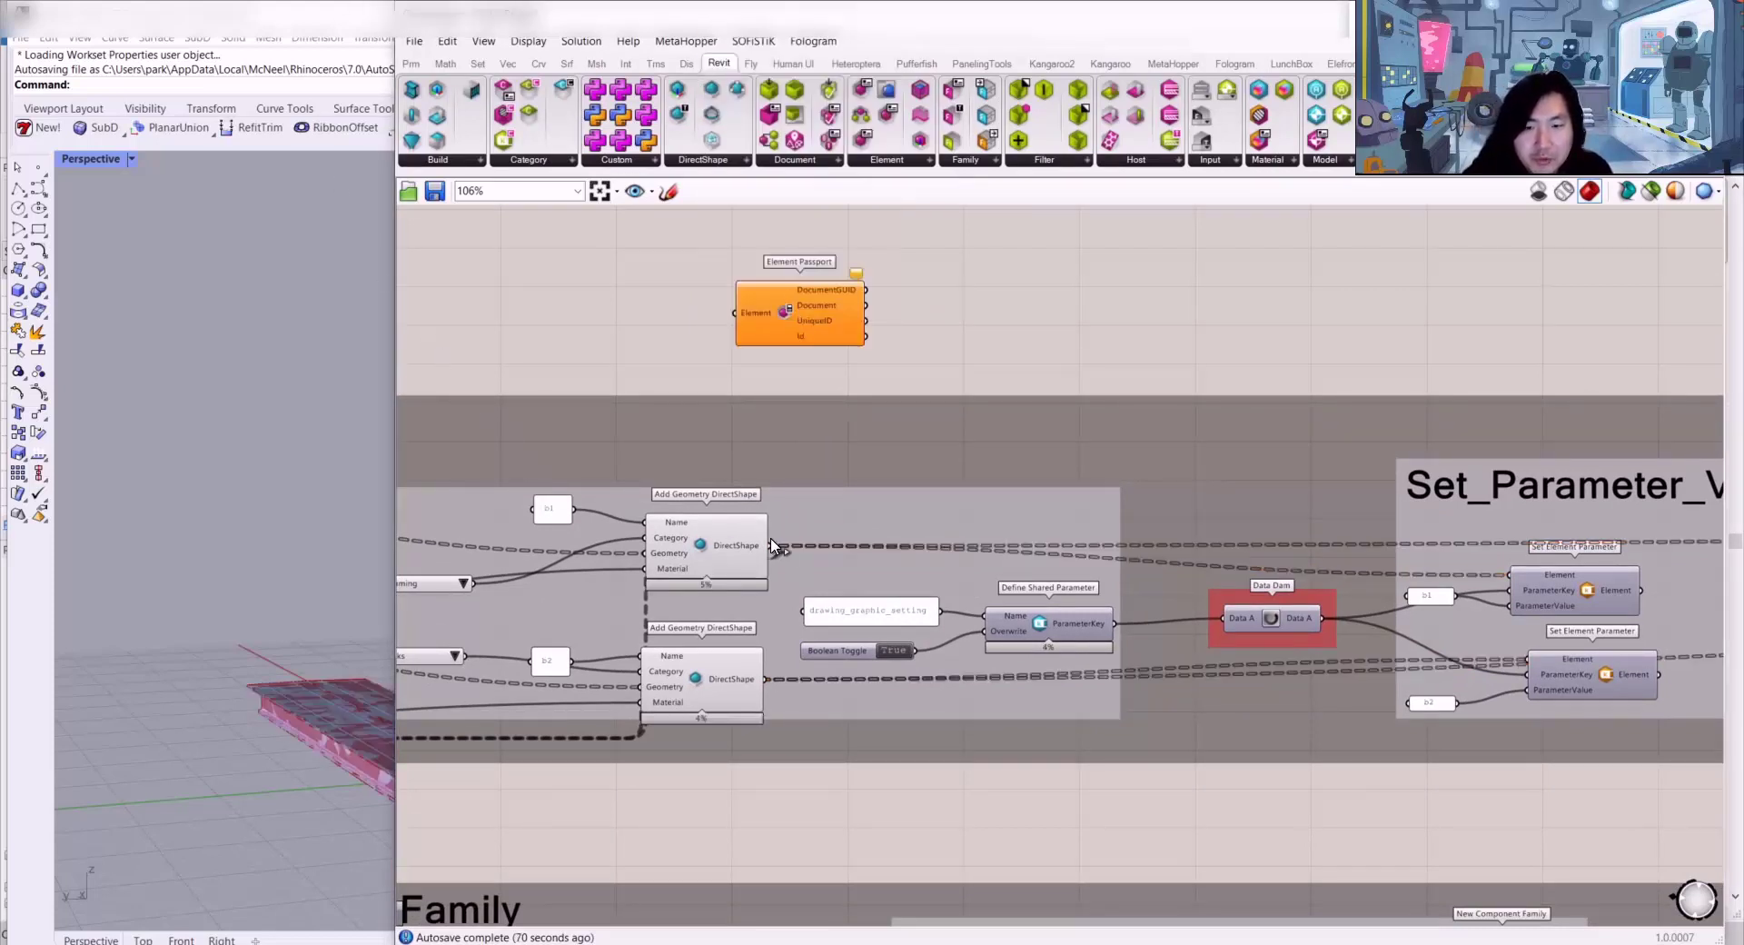
Step: Connect the two Add Geometry DirectShape outputs to two Element Passport components stacked one above the other
{"action": "left_click_drag", "start_coordinate": [776, 286], "coordinate": [846, 329]}
{"action": "scroll", "coordinate": [887, 233], "scroll_direction": "up", "scroll_amount": 3}
{"action": "left_click_drag", "start_coordinate": [883, 240], "coordinate": [958, 207]}
{"action": "right_click_drag", "start_coordinate": [909, 307], "coordinate": [884, 440]}
{"action": "left_click_drag", "start_coordinate": [891, 390], "coordinate": [876, 390]}
{"action": "left_click", "coordinate": [1005, 272]}
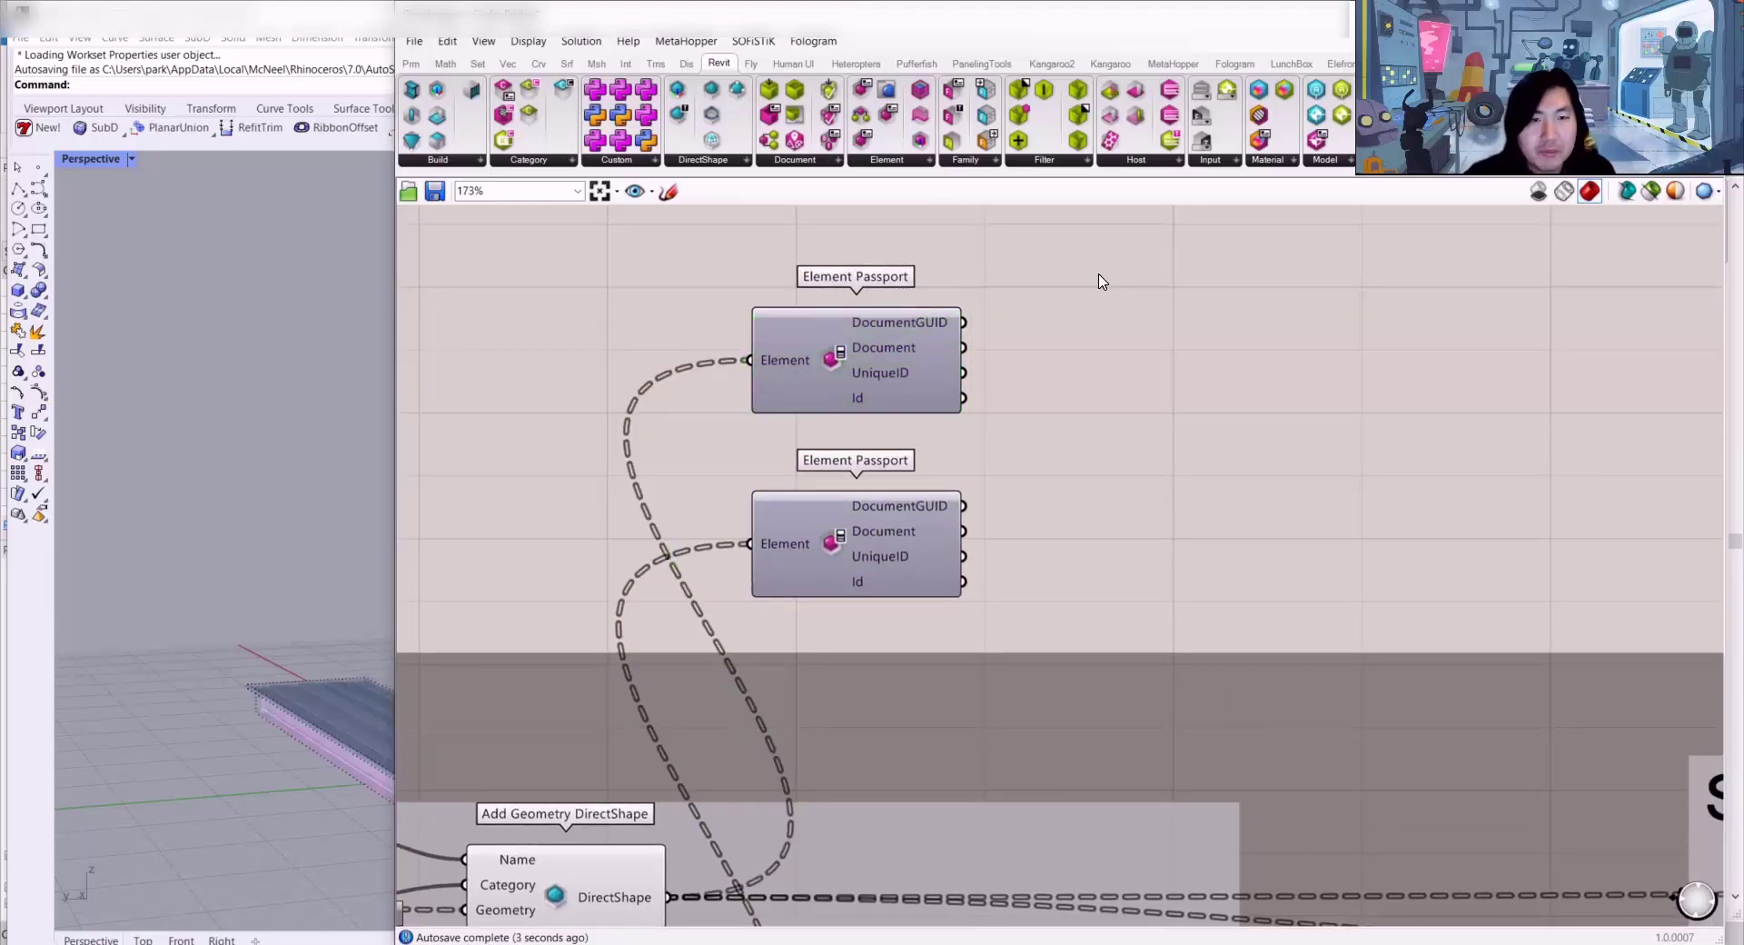
Step: Add a panel beside the upper Element Passport, connect its Id output to it and enlarge the panel
{"action": "double_click", "coordinate": [1101, 279]}
{"action": "type", "text": "&&"}
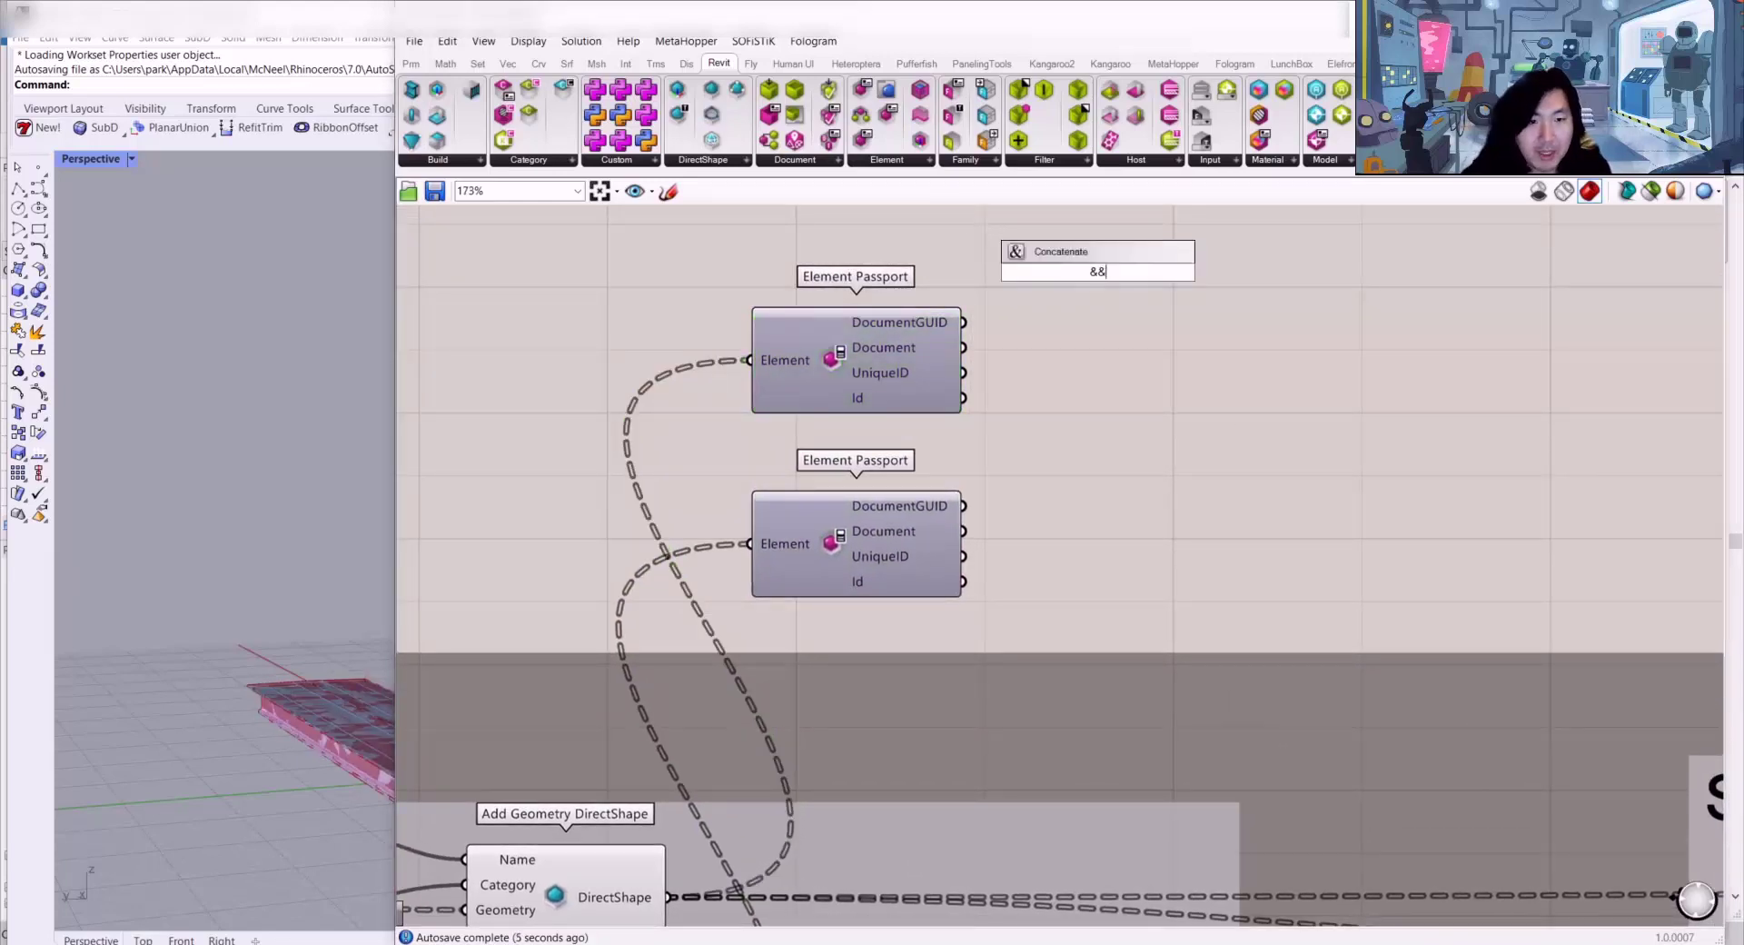
{"action": "key", "text": "BackSpace"}
{"action": "key", "text": "BackSpace"}
{"action": "type", "text": "//"}
{"action": "key", "text": "Return"}
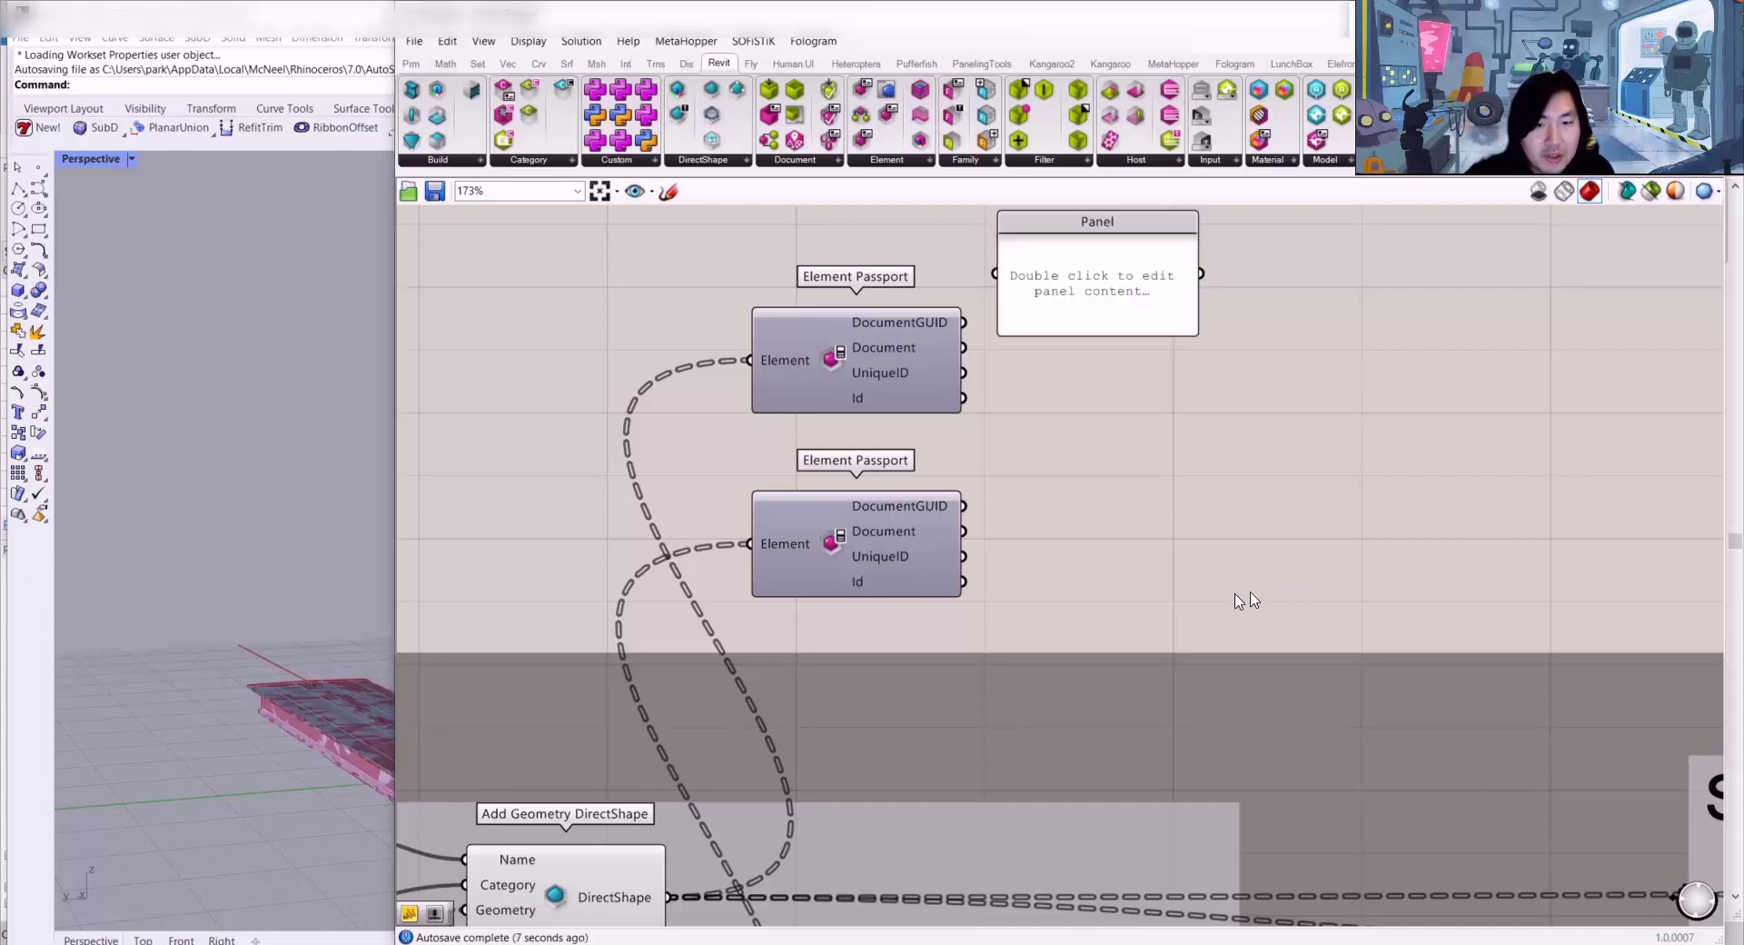
{"action": "left_click_drag", "start_coordinate": [963, 398], "coordinate": [1036, 243]}
{"action": "left_click_drag", "start_coordinate": [1072, 277], "coordinate": [1182, 554]}
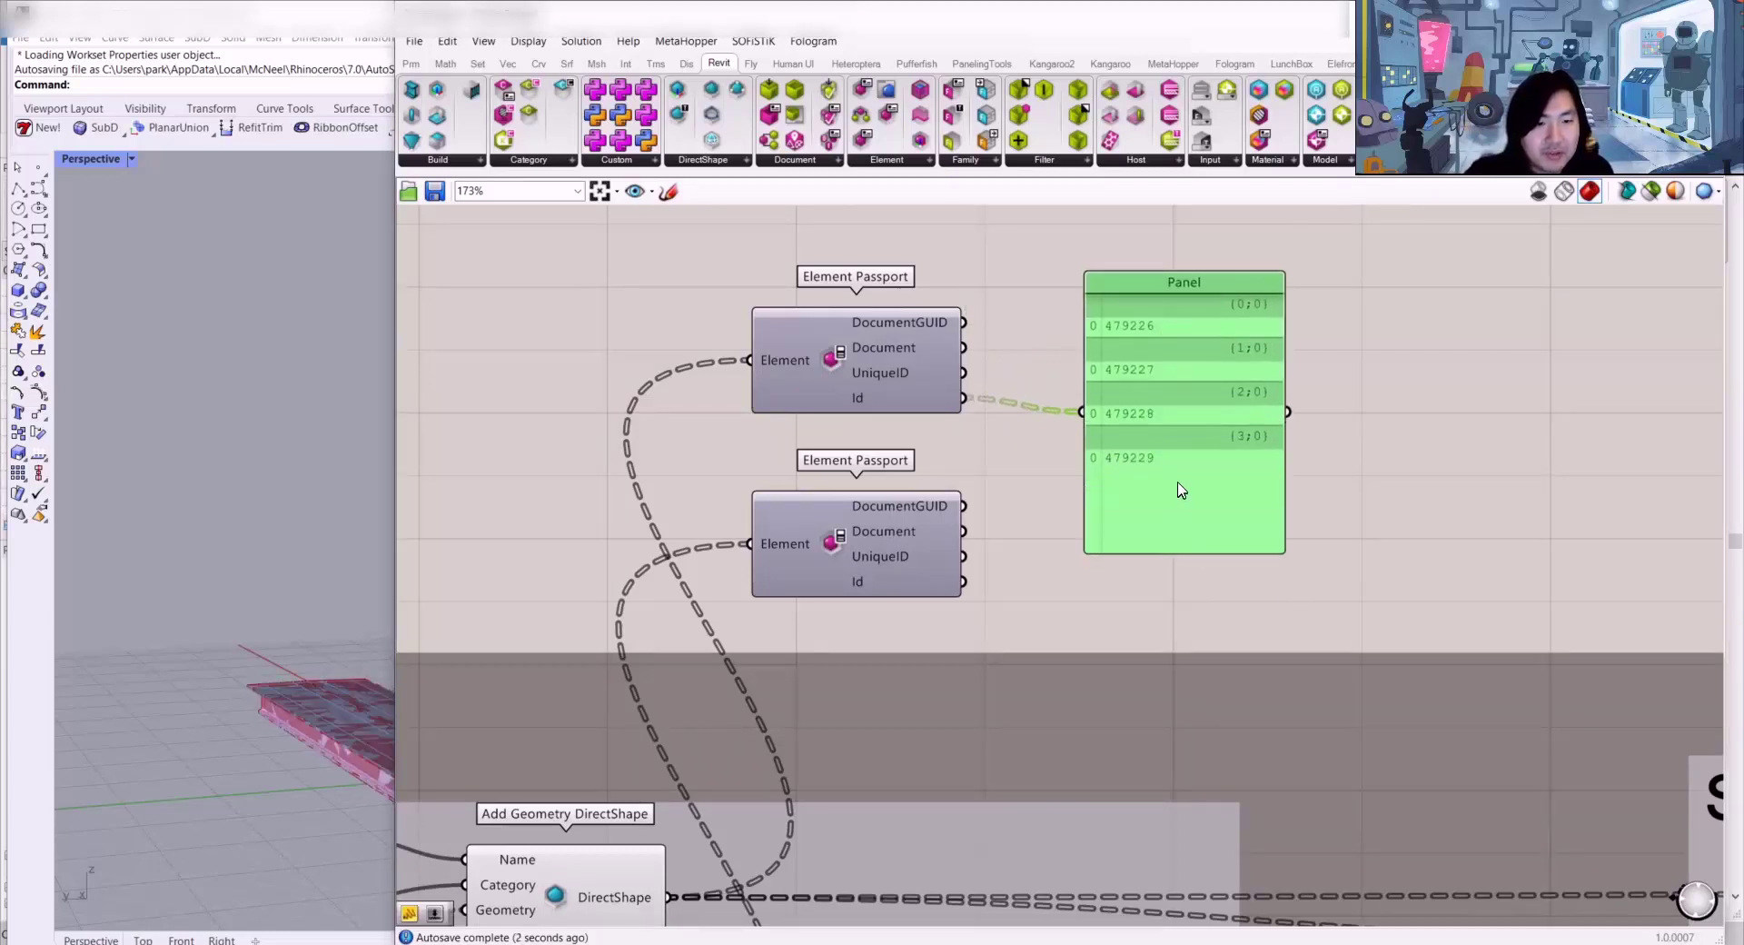
Step: Duplicate the Id panel, connect the copy to the lower Element Passport's Id output and place it beside the first panel
{"action": "left_click_drag", "start_coordinate": [1180, 491], "coordinate": [1696, 498]}
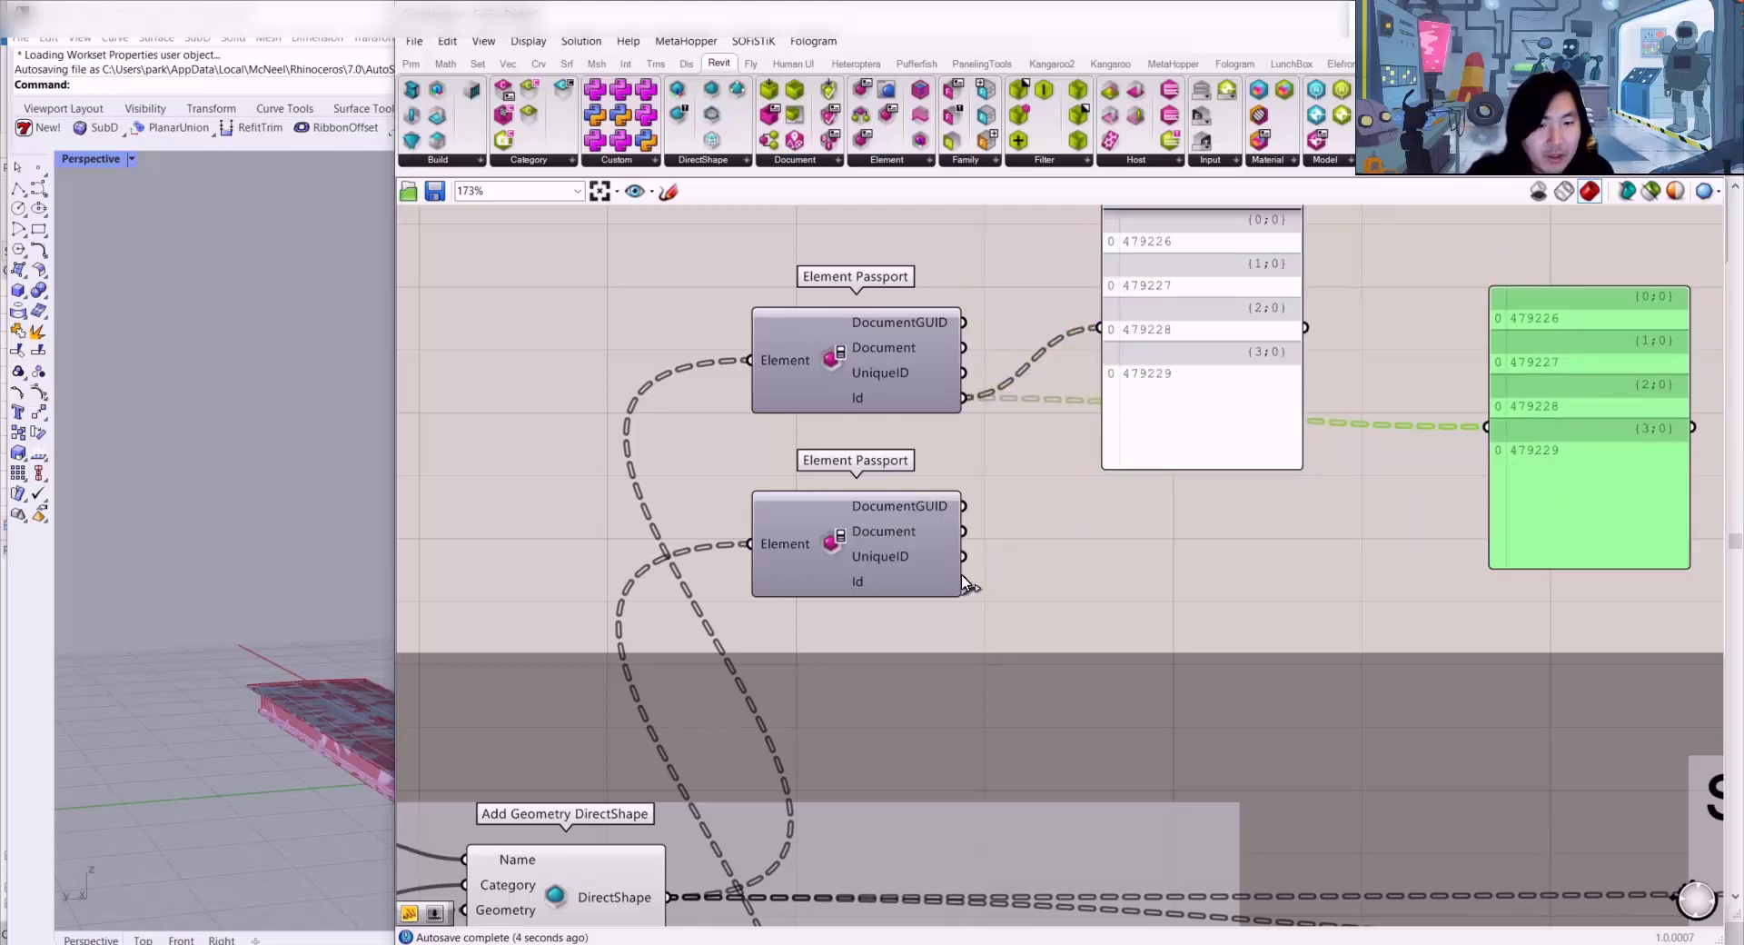
{"action": "left_click_drag", "start_coordinate": [966, 581], "coordinate": [1429, 333], "text": "shift"}
{"action": "right_click_drag", "start_coordinate": [1368, 406], "coordinate": [1293, 461]}
{"action": "left_click_drag", "start_coordinate": [1374, 411], "coordinate": [1351, 398]}
{"action": "scroll", "coordinate": [1304, 416], "scroll_direction": "down", "scroll_amount": 1}
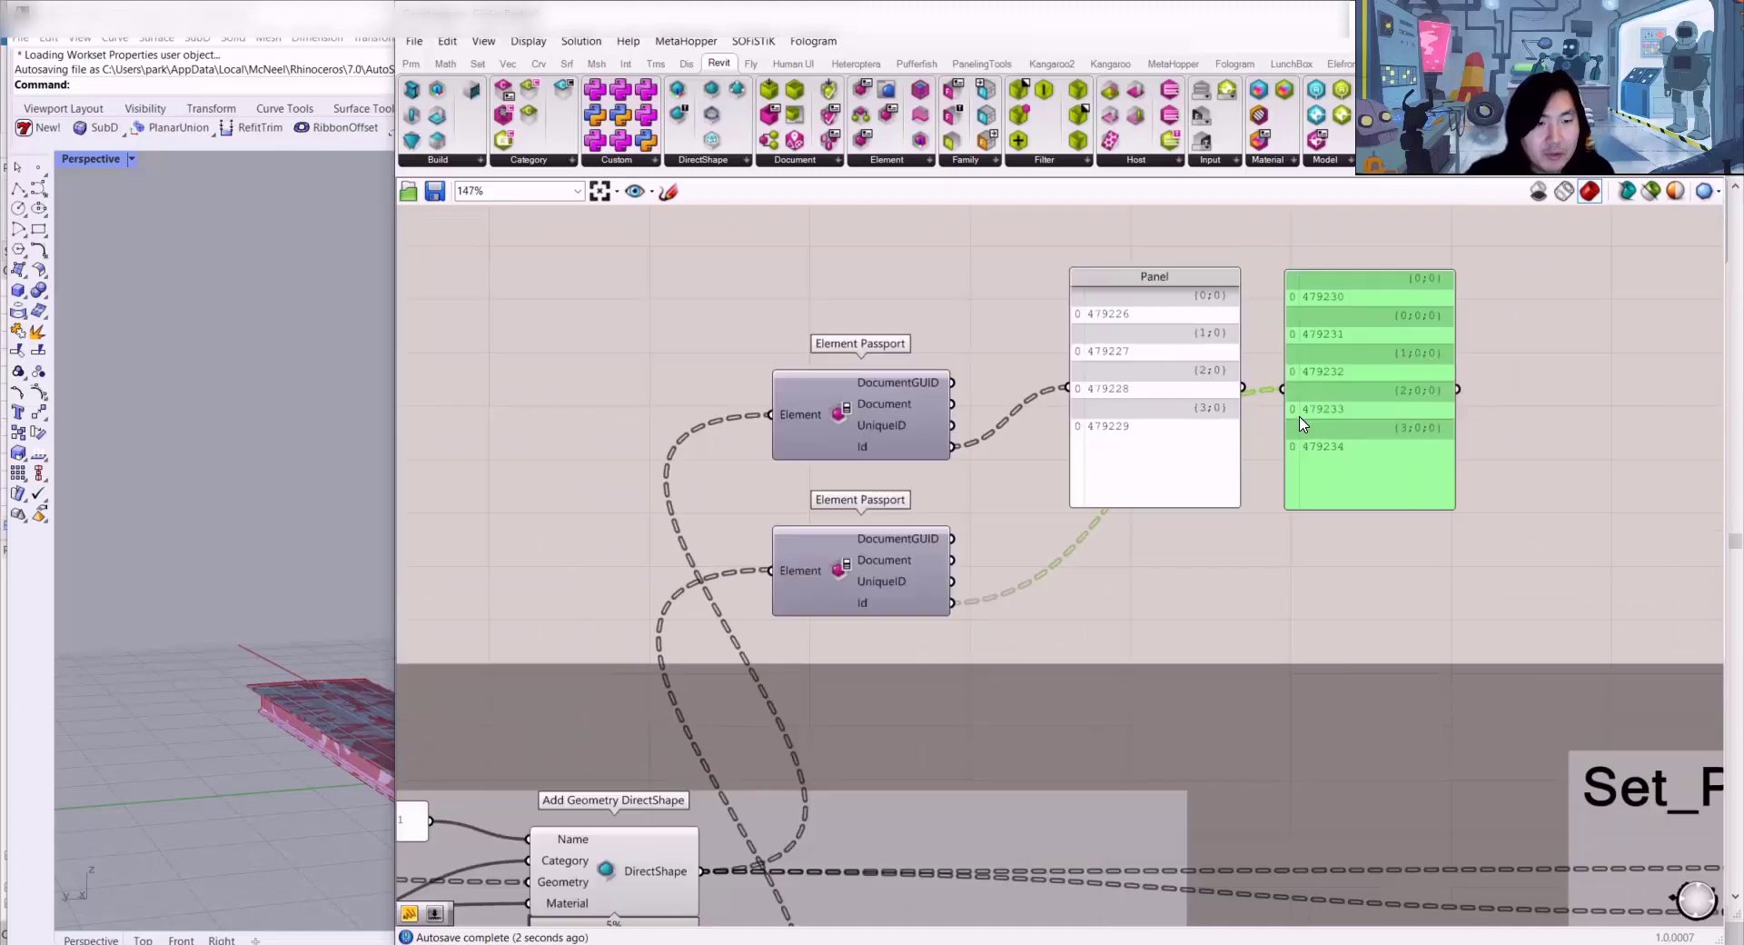
{"action": "scroll", "coordinate": [1310, 329], "scroll_direction": "up", "scroll_amount": 2}
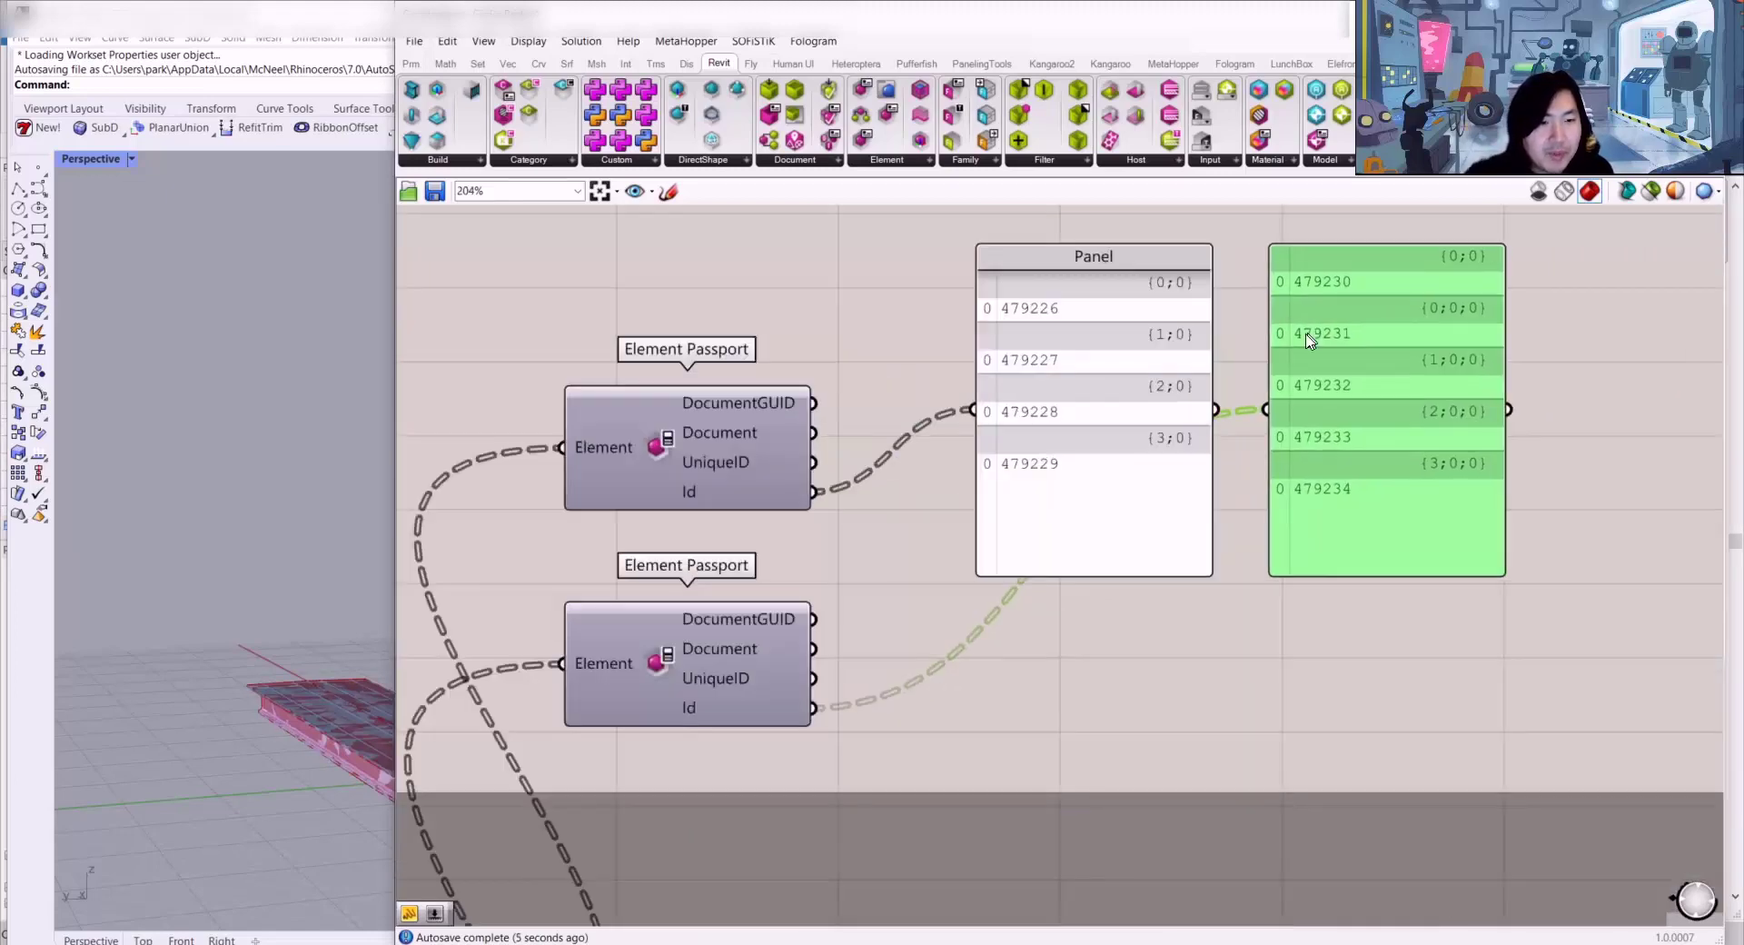
Step: Connect the spreadsheet's Station, negated Height, Radius and Type outputs to the matching ElevationViewPoint inputs
{"action": "scroll", "coordinate": [1104, 421], "scroll_direction": "down", "scroll_amount": 16}
{"action": "right_click_drag", "start_coordinate": [809, 445], "coordinate": [1335, 450]}
{"action": "scroll", "coordinate": [759, 459], "scroll_direction": "up", "scroll_amount": 10}
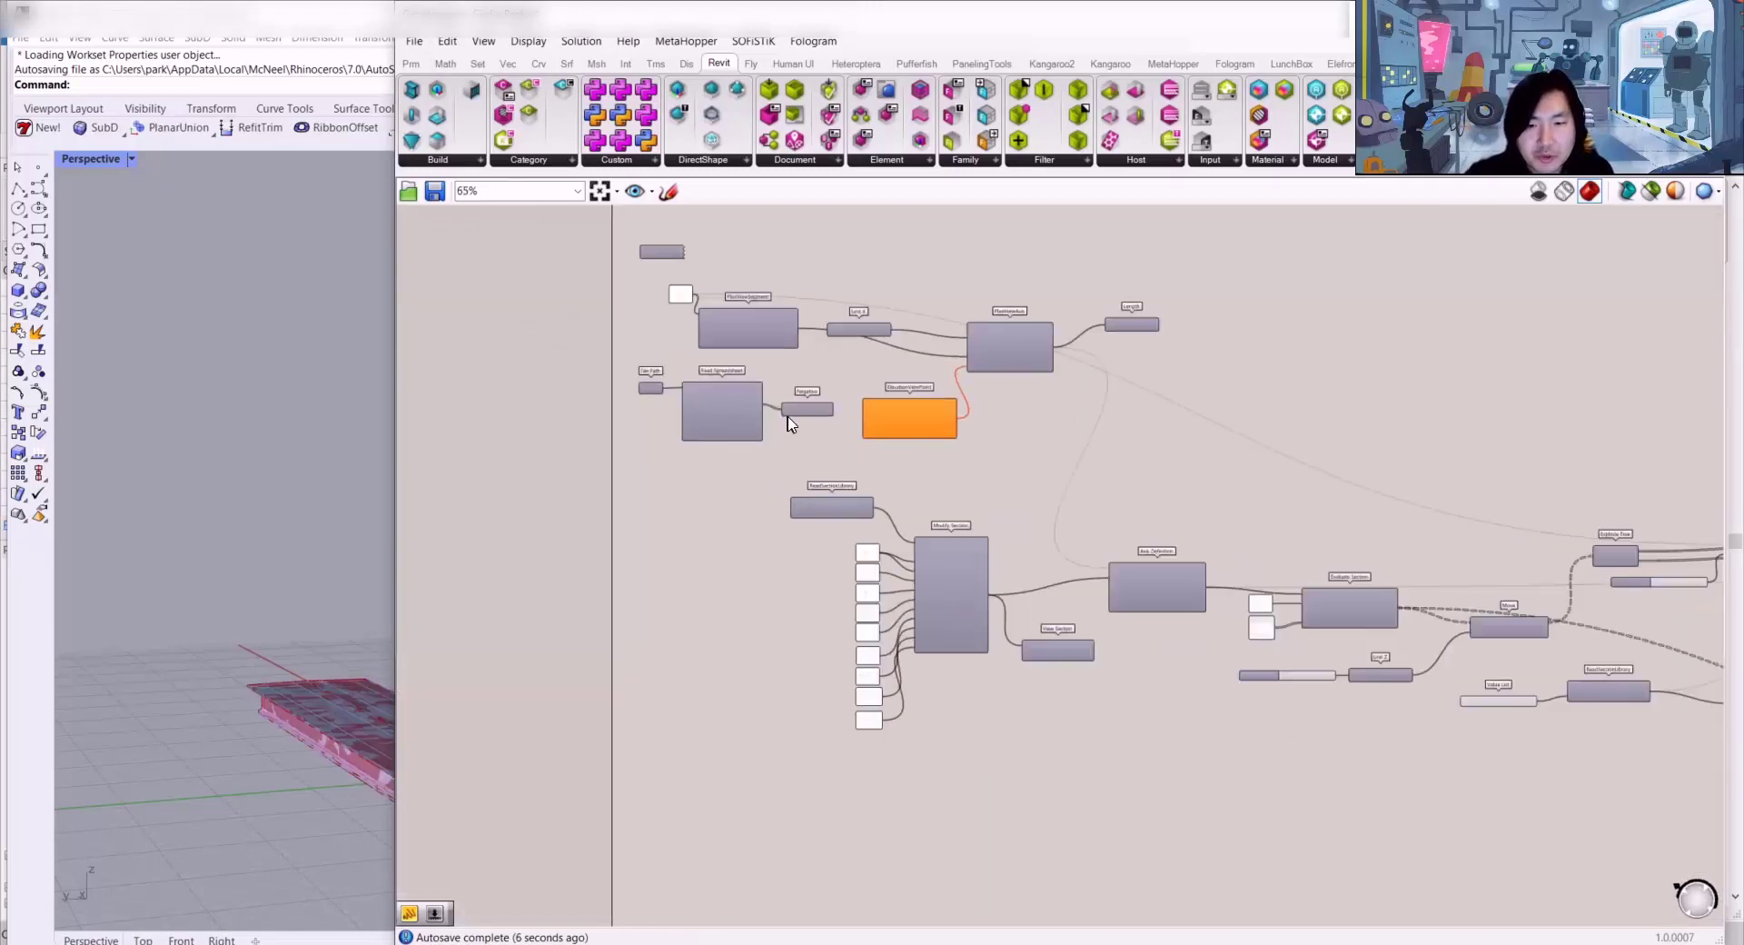
{"action": "scroll", "coordinate": [789, 422], "scroll_direction": "up", "scroll_amount": 5}
{"action": "mouse_move", "coordinate": [660, 324]}
{"action": "left_mouse_down"}
{"action": "mouse_move", "coordinate": [1110, 380]}
{"action": "mouse_move", "coordinate": [1063, 425]}
{"action": "left_mouse_up"}
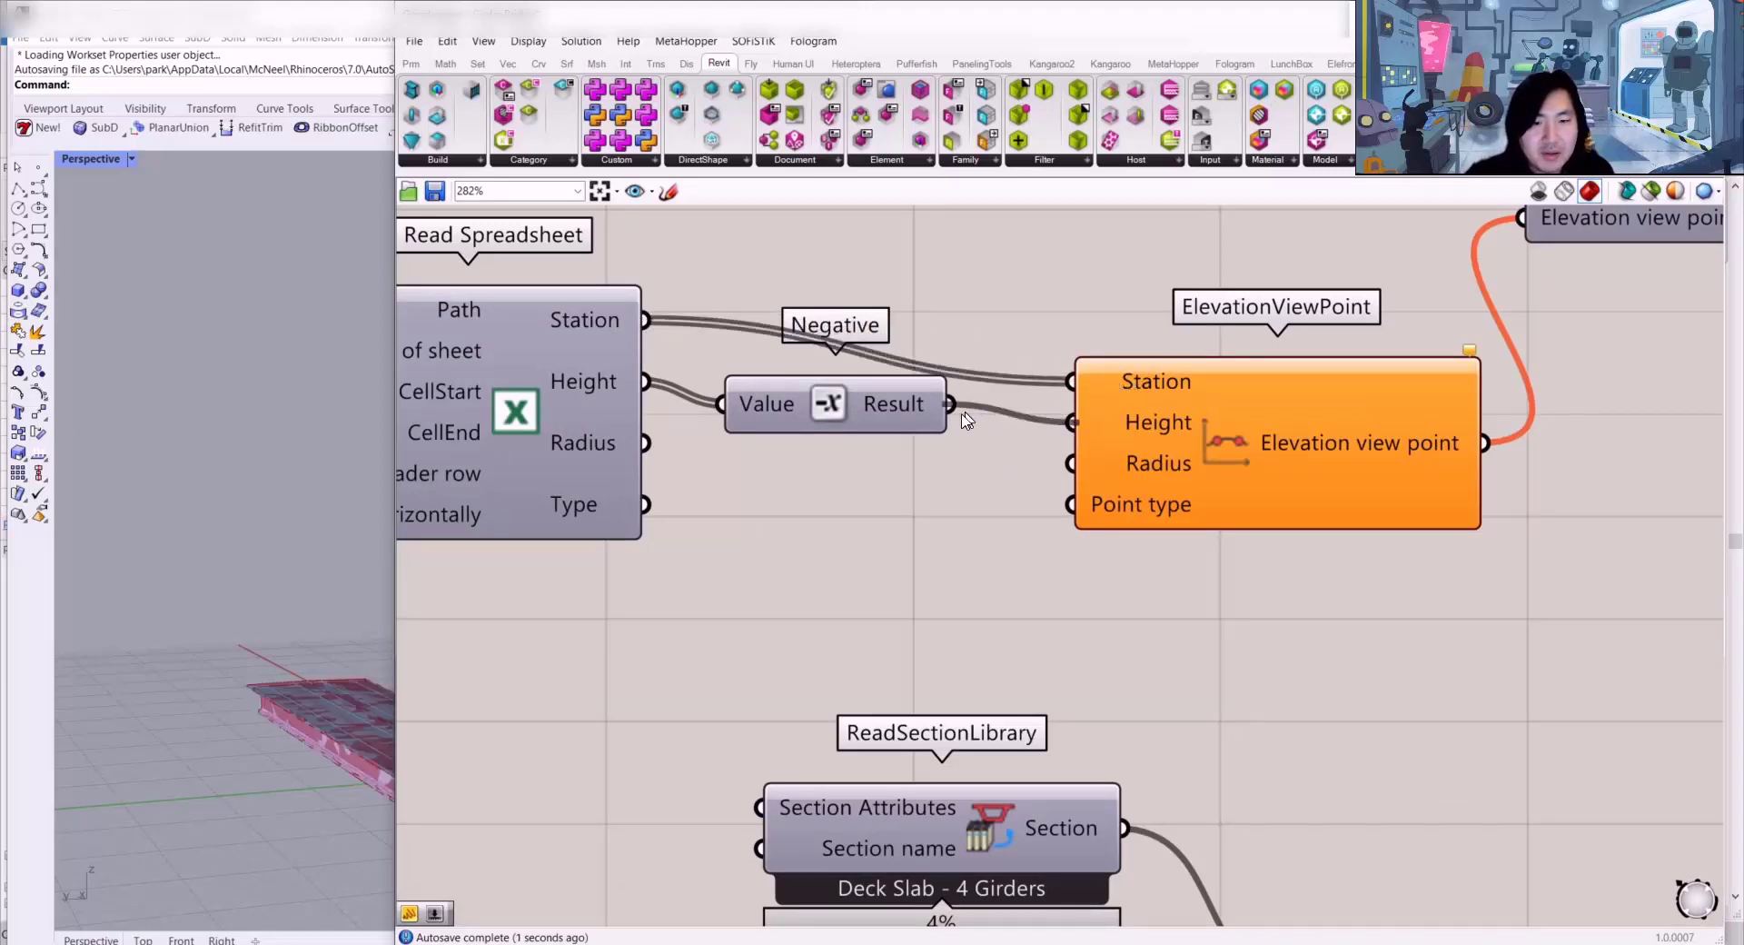
{"action": "left_click_drag", "start_coordinate": [647, 444], "coordinate": [642, 522]}
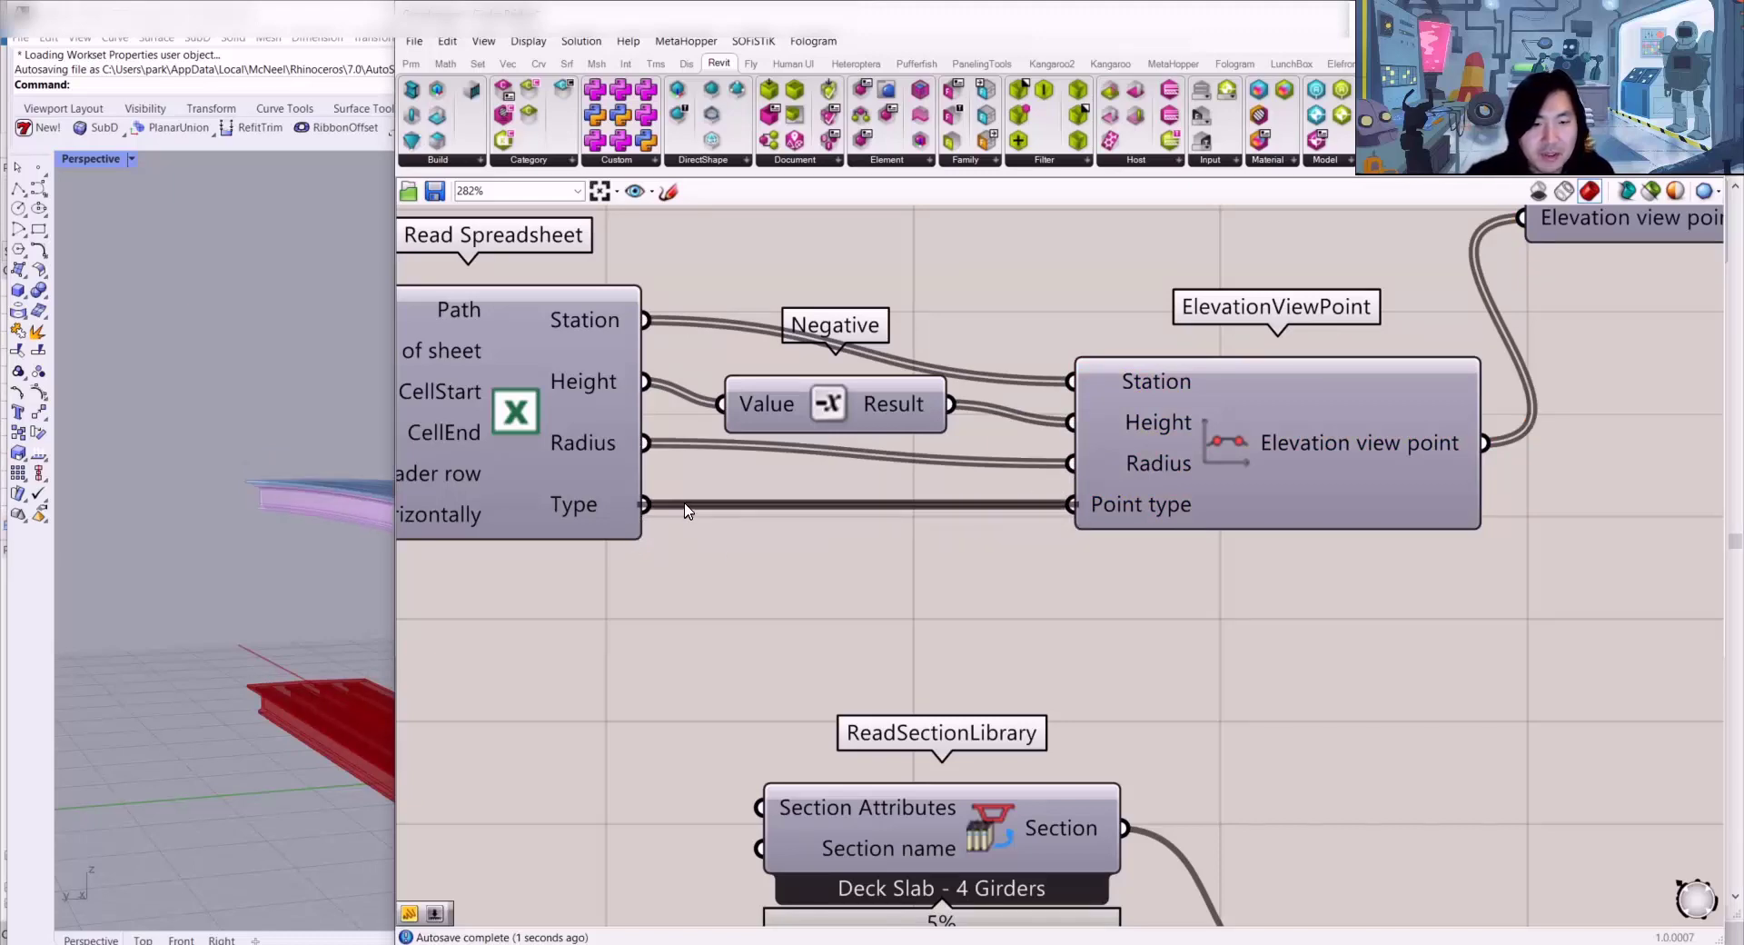
Step: Release both Data Dams in the Create_DirectShape group to pass the updated geometry to the DirectShape components
{"action": "scroll", "coordinate": [1198, 497], "scroll_direction": "down", "scroll_amount": 10}
{"action": "right_click_drag", "start_coordinate": [1268, 477], "coordinate": [918, 514]}
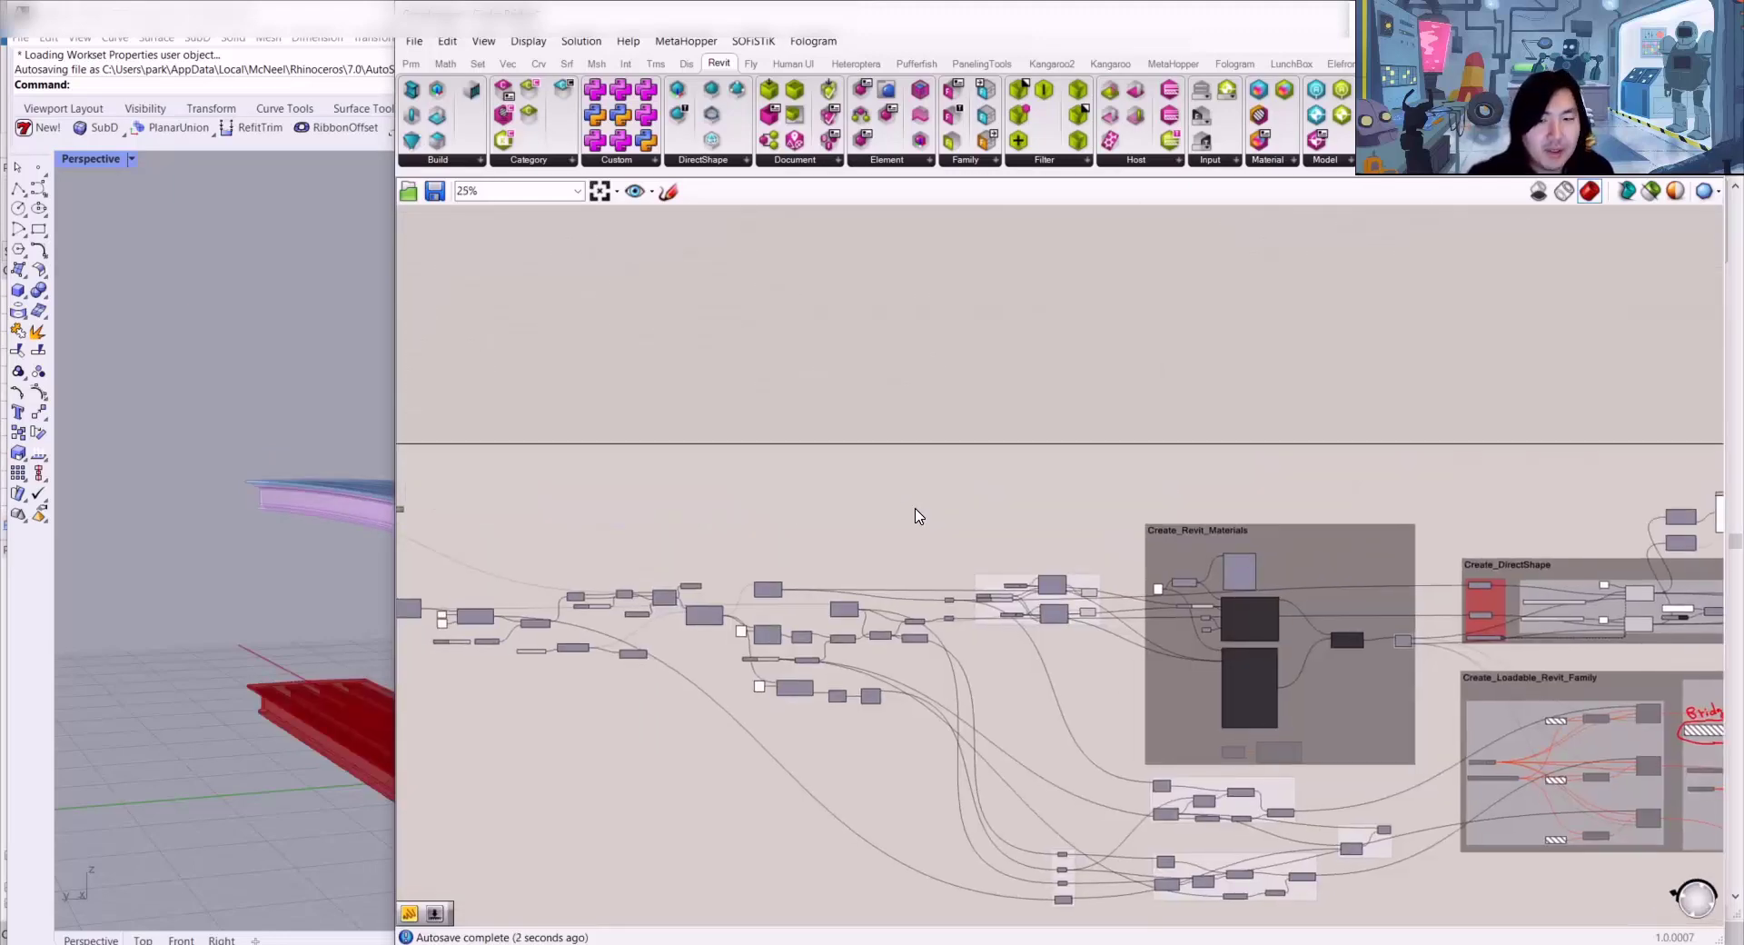
{"action": "scroll", "coordinate": [167, 727], "scroll_direction": "down", "scroll_amount": 10}
{"action": "scroll", "coordinate": [216, 729], "scroll_direction": "up", "scroll_amount": 9}
{"action": "mouse_move", "coordinate": [233, 746]}
{"action": "right_mouse_down"}
{"action": "mouse_move", "coordinate": [160, 712]}
{"action": "mouse_move", "coordinate": [183, 736]}
{"action": "mouse_move", "coordinate": [207, 729]}
{"action": "right_mouse_up"}
{"action": "right_click_drag", "start_coordinate": [1563, 509], "coordinate": [1010, 504]}
{"action": "scroll", "coordinate": [1102, 572], "scroll_direction": "up", "scroll_amount": 5}
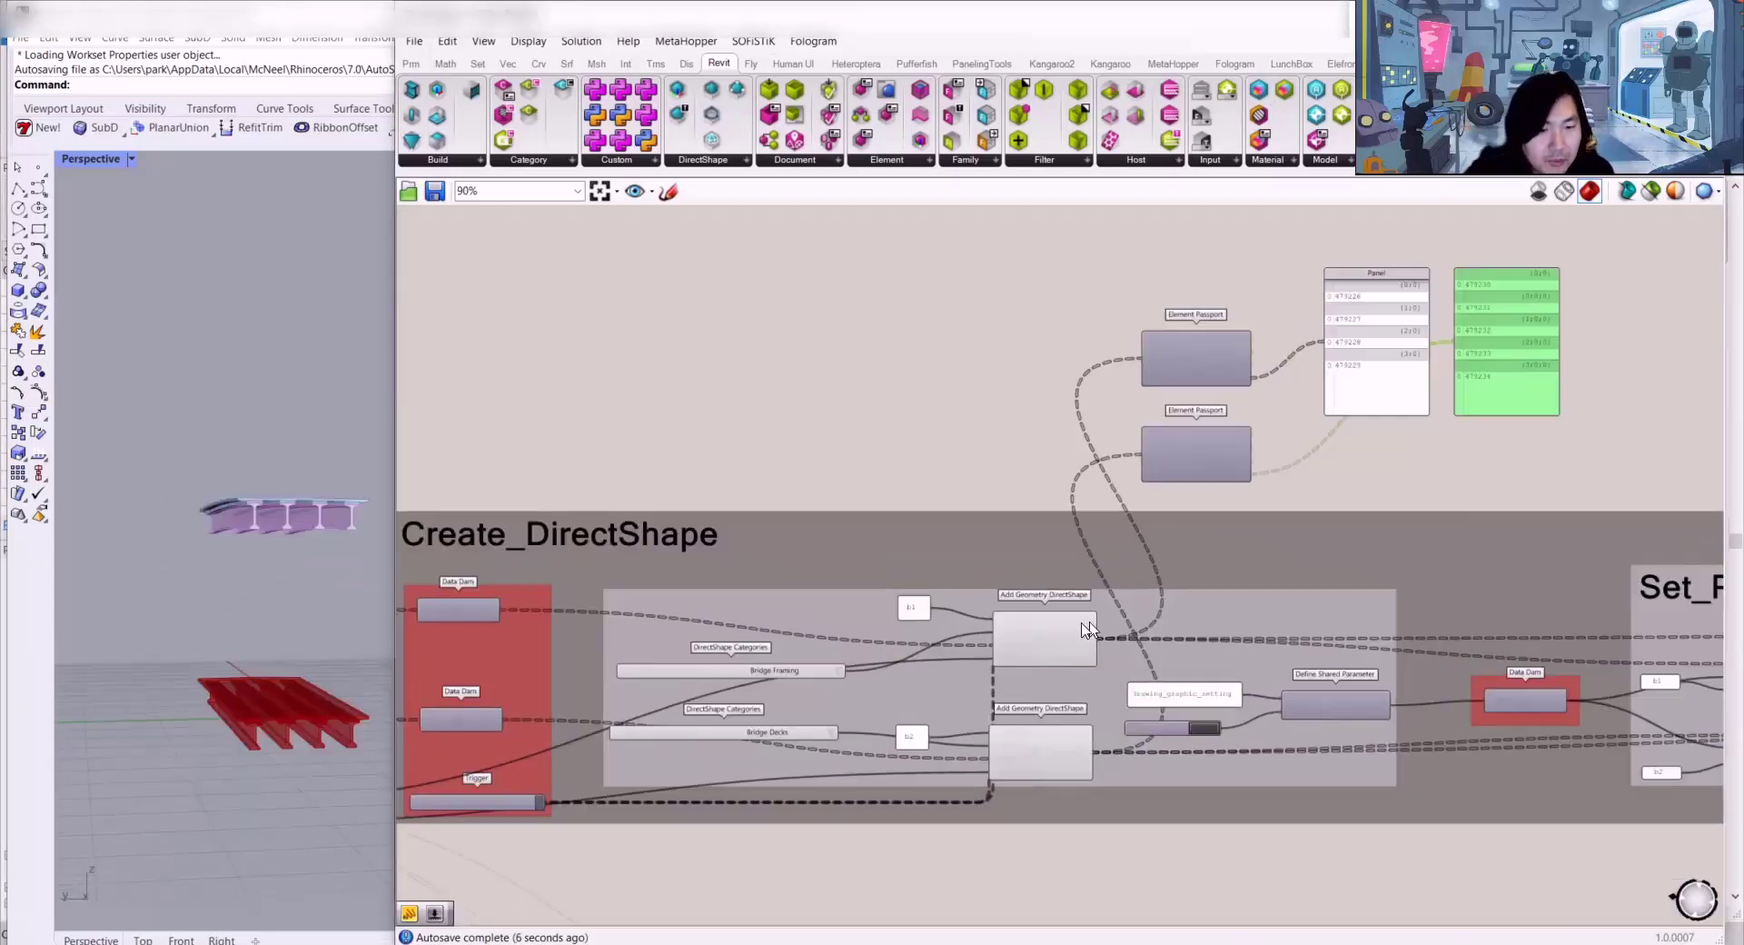
{"action": "right_click_drag", "start_coordinate": [493, 601], "coordinate": [679, 575]}
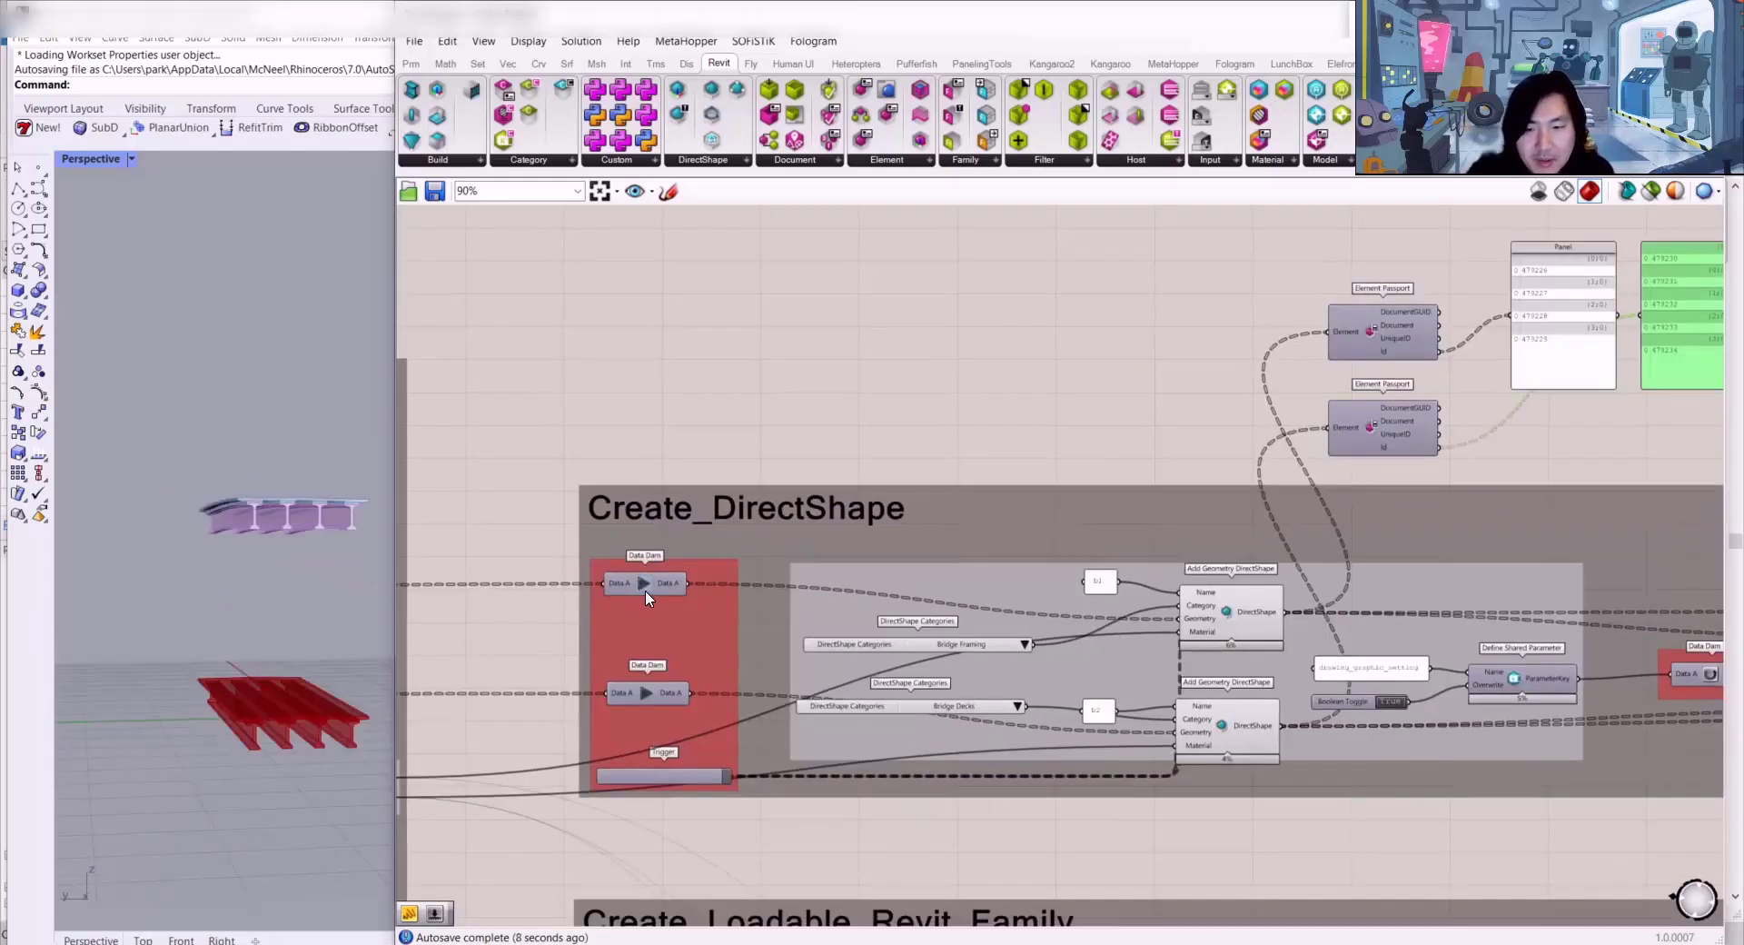
{"action": "left_click", "coordinate": [644, 583]}
{"action": "left_click", "coordinate": [645, 694]}
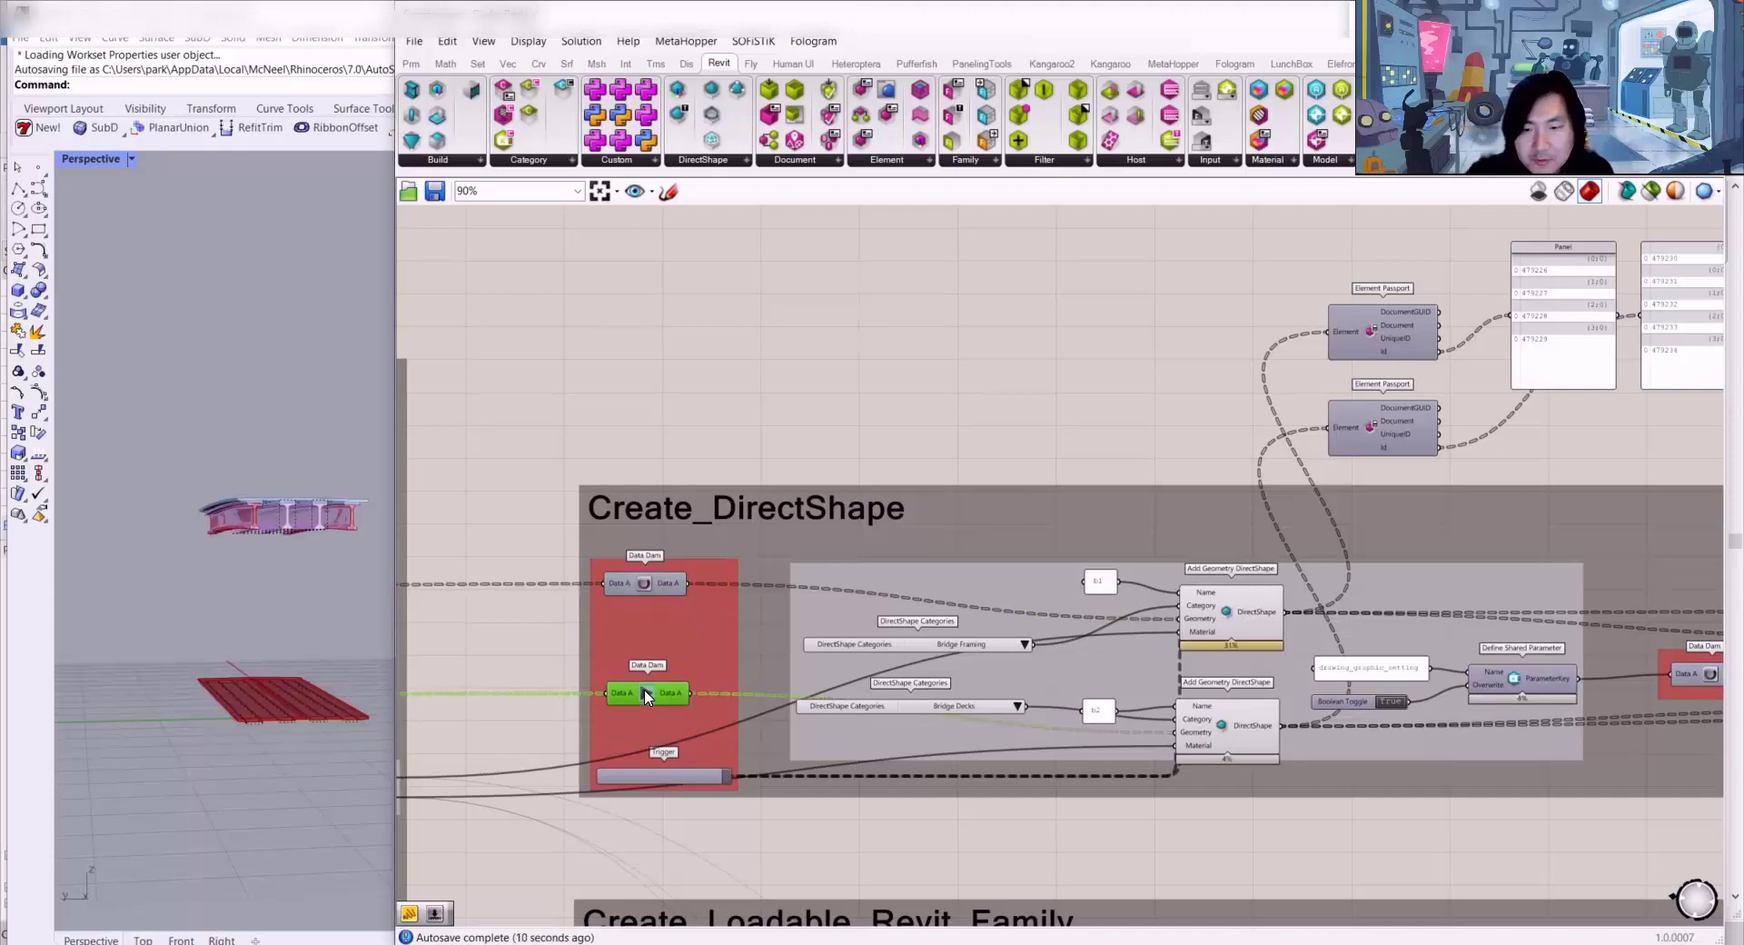
{"action": "scroll", "coordinate": [695, 746], "scroll_direction": "up", "scroll_amount": 1}
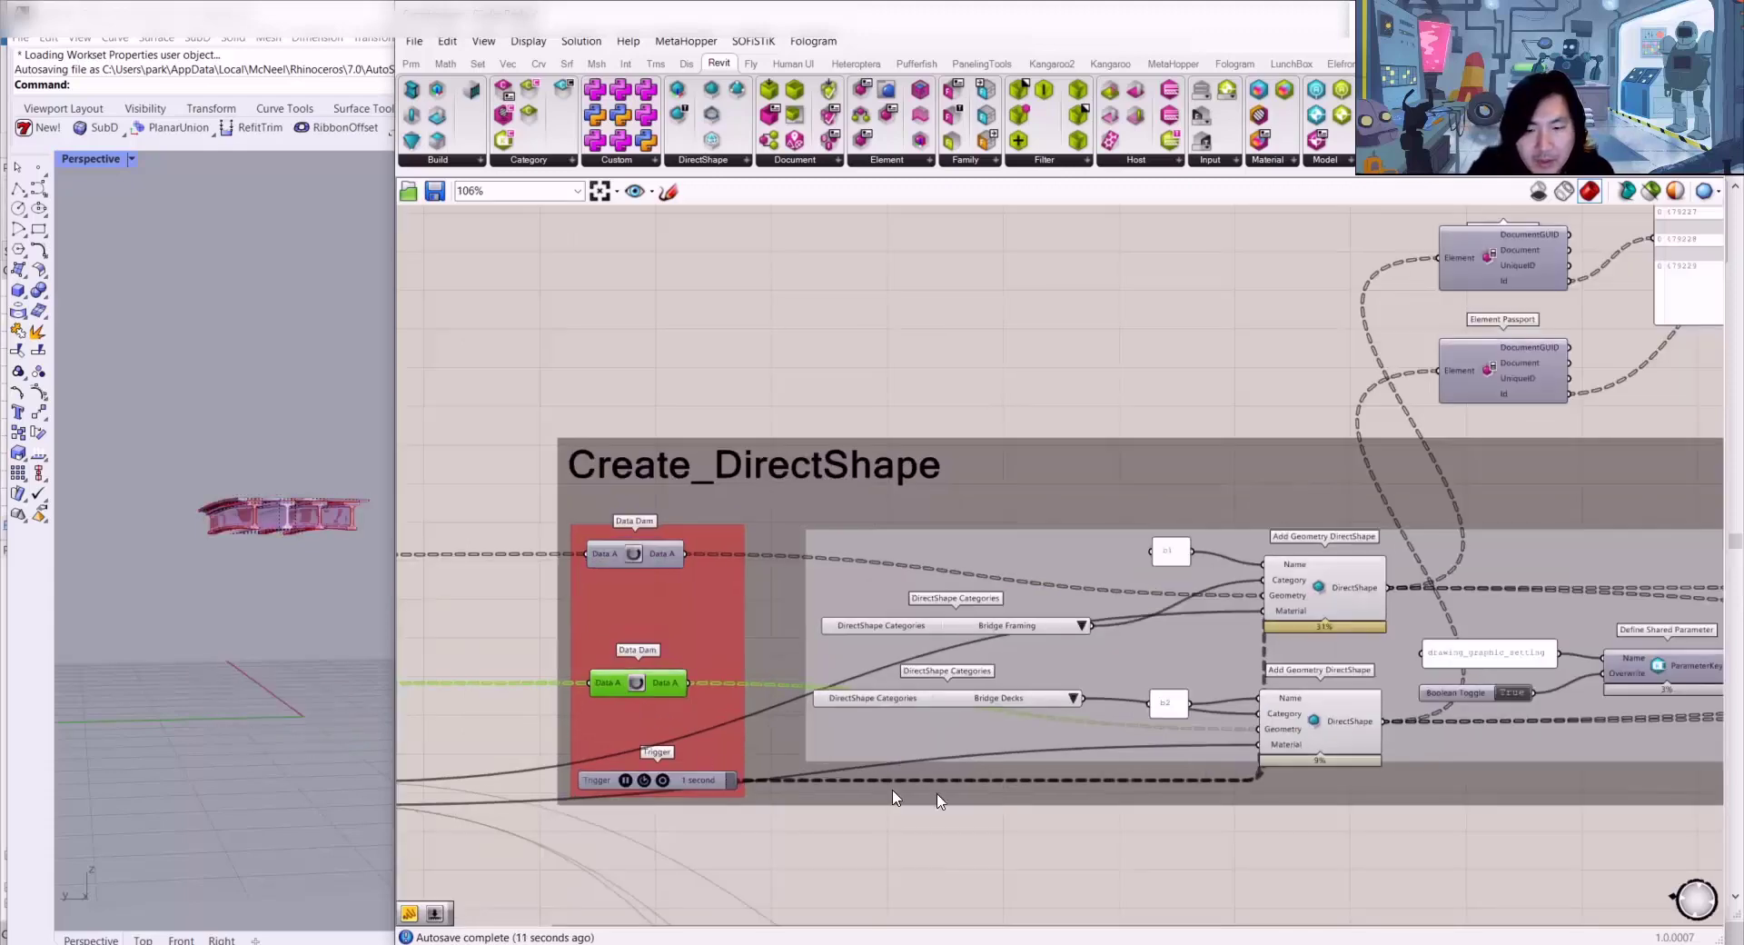
{"action": "scroll", "coordinate": [699, 811], "scroll_direction": "up", "scroll_amount": 1}
{"action": "scroll", "coordinate": [1430, 688], "scroll_direction": "down", "scroll_amount": 2}
Step: Capture a screen image of the two element Id panels and reposition the capture result window
{"action": "right_click_drag", "start_coordinate": [1580, 638], "coordinate": [1155, 631]}
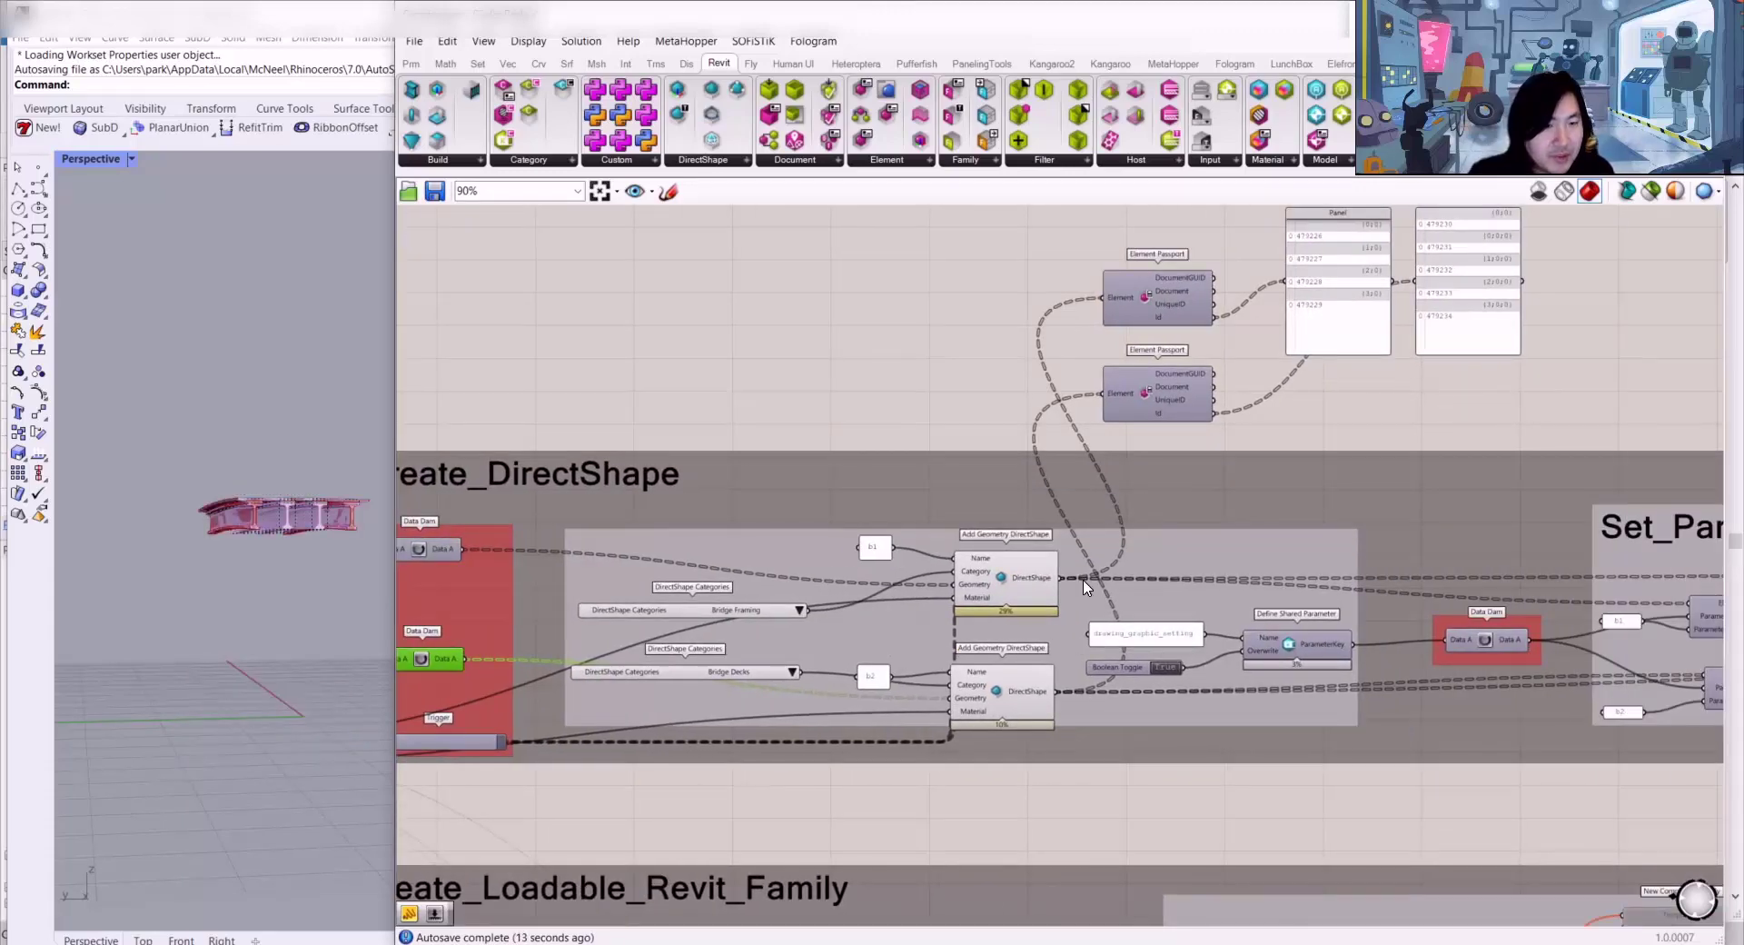
{"action": "right_click_drag", "start_coordinate": [1581, 368], "coordinate": [1059, 542]}
{"action": "scroll", "coordinate": [870, 425], "scroll_direction": "up", "scroll_amount": 5}
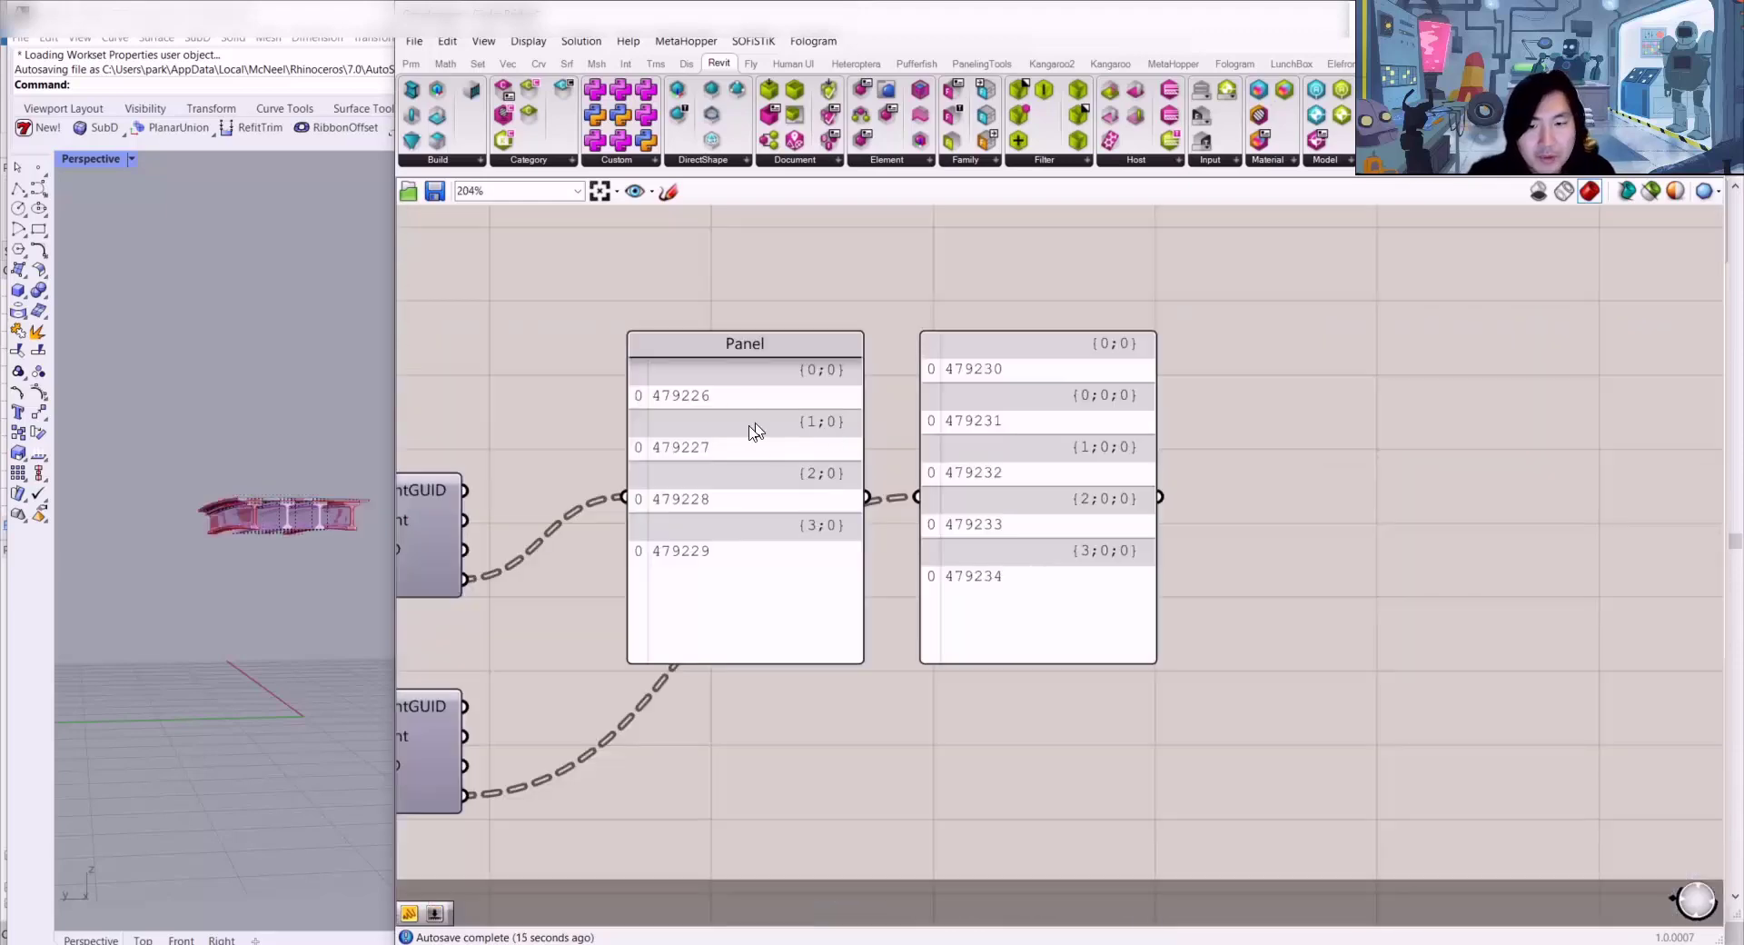
{"action": "scroll", "coordinate": [696, 414], "scroll_direction": "up", "scroll_amount": 1}
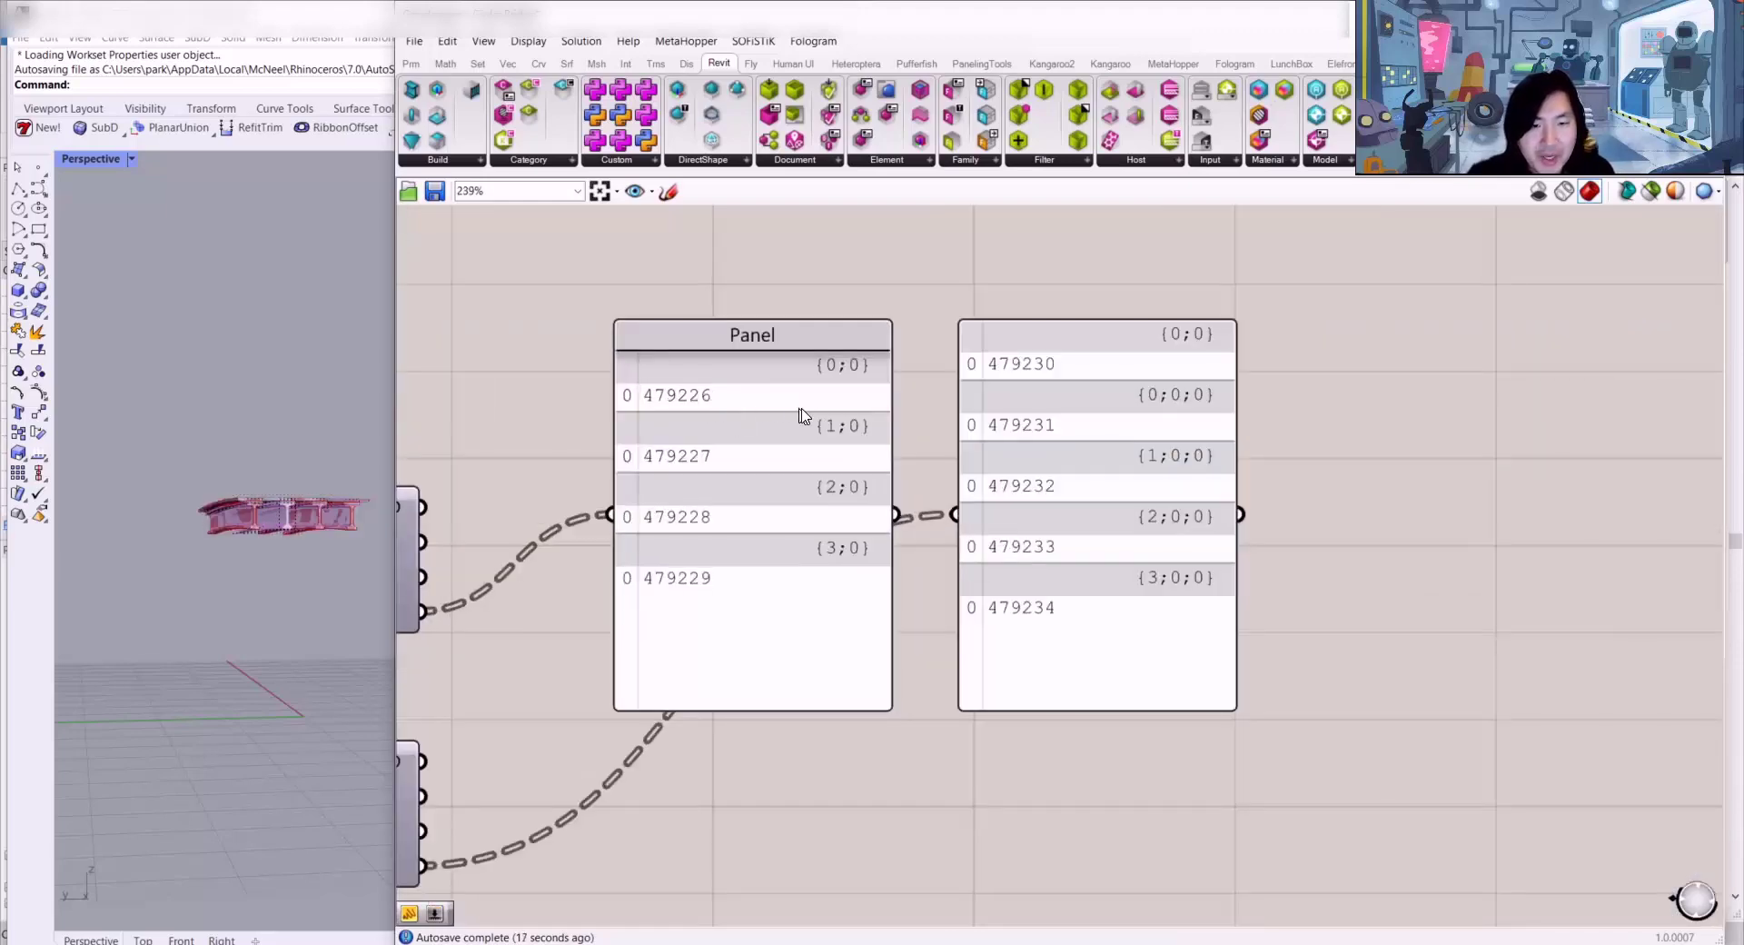
{"action": "right_click_drag", "start_coordinate": [799, 409], "coordinate": [941, 402]}
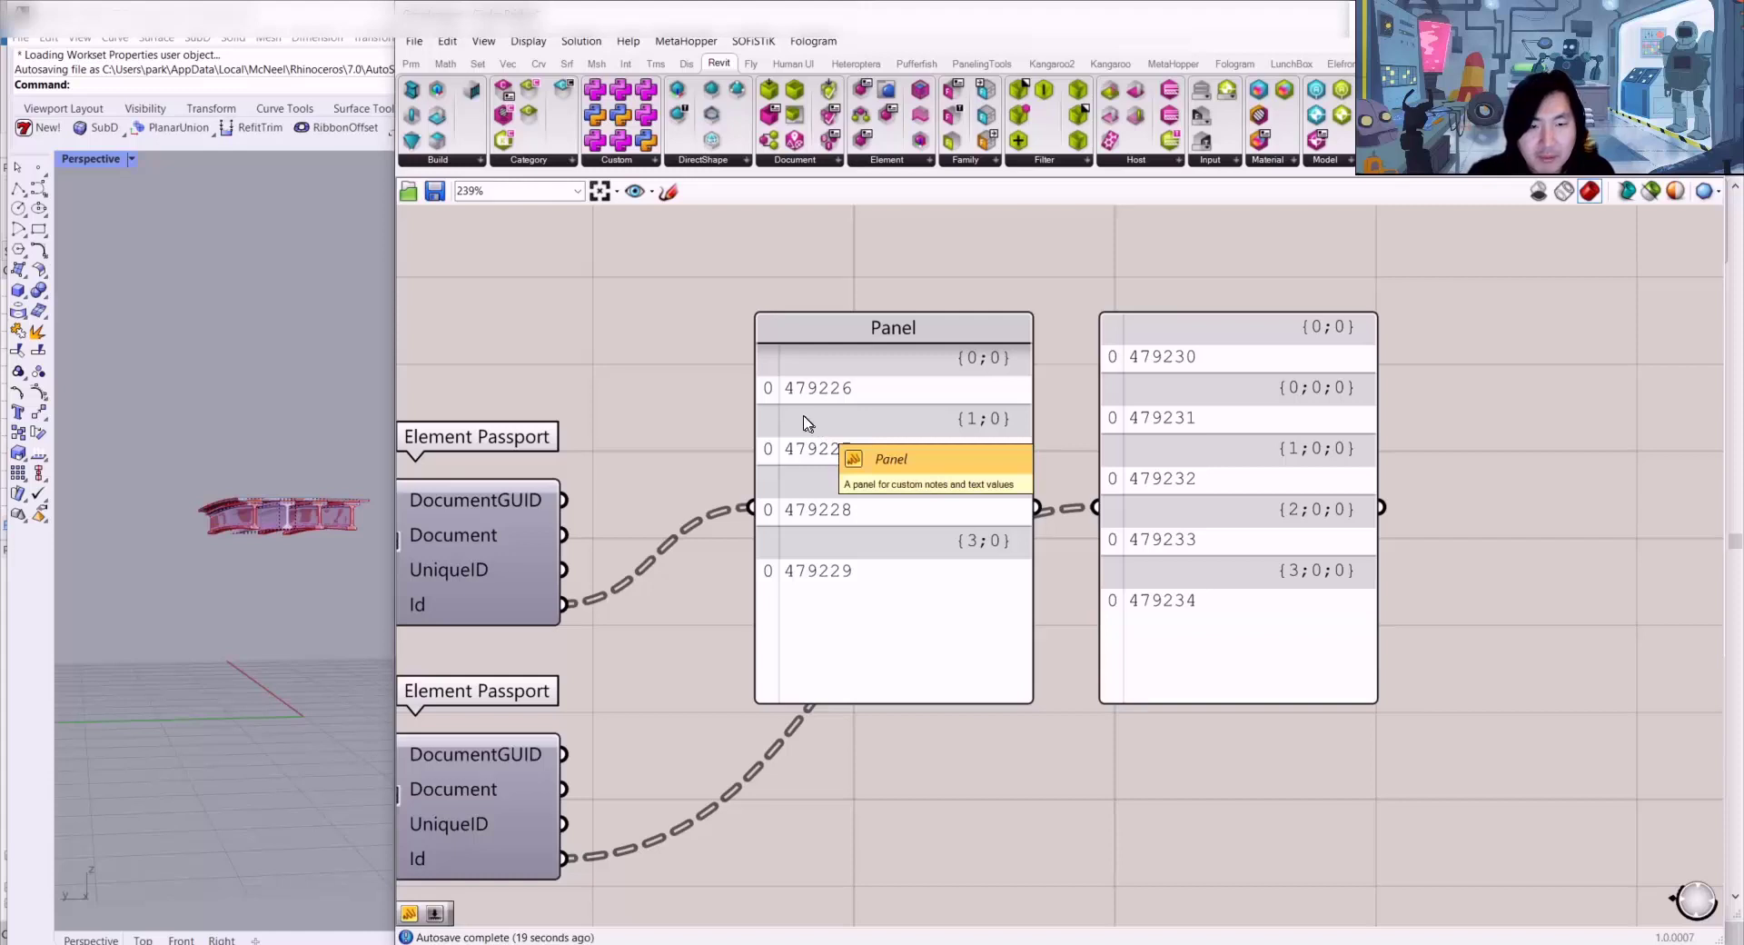
{"action": "key", "text": "Print"}
{"action": "left_click_drag", "start_coordinate": [681, 262], "coordinate": [1486, 770]}
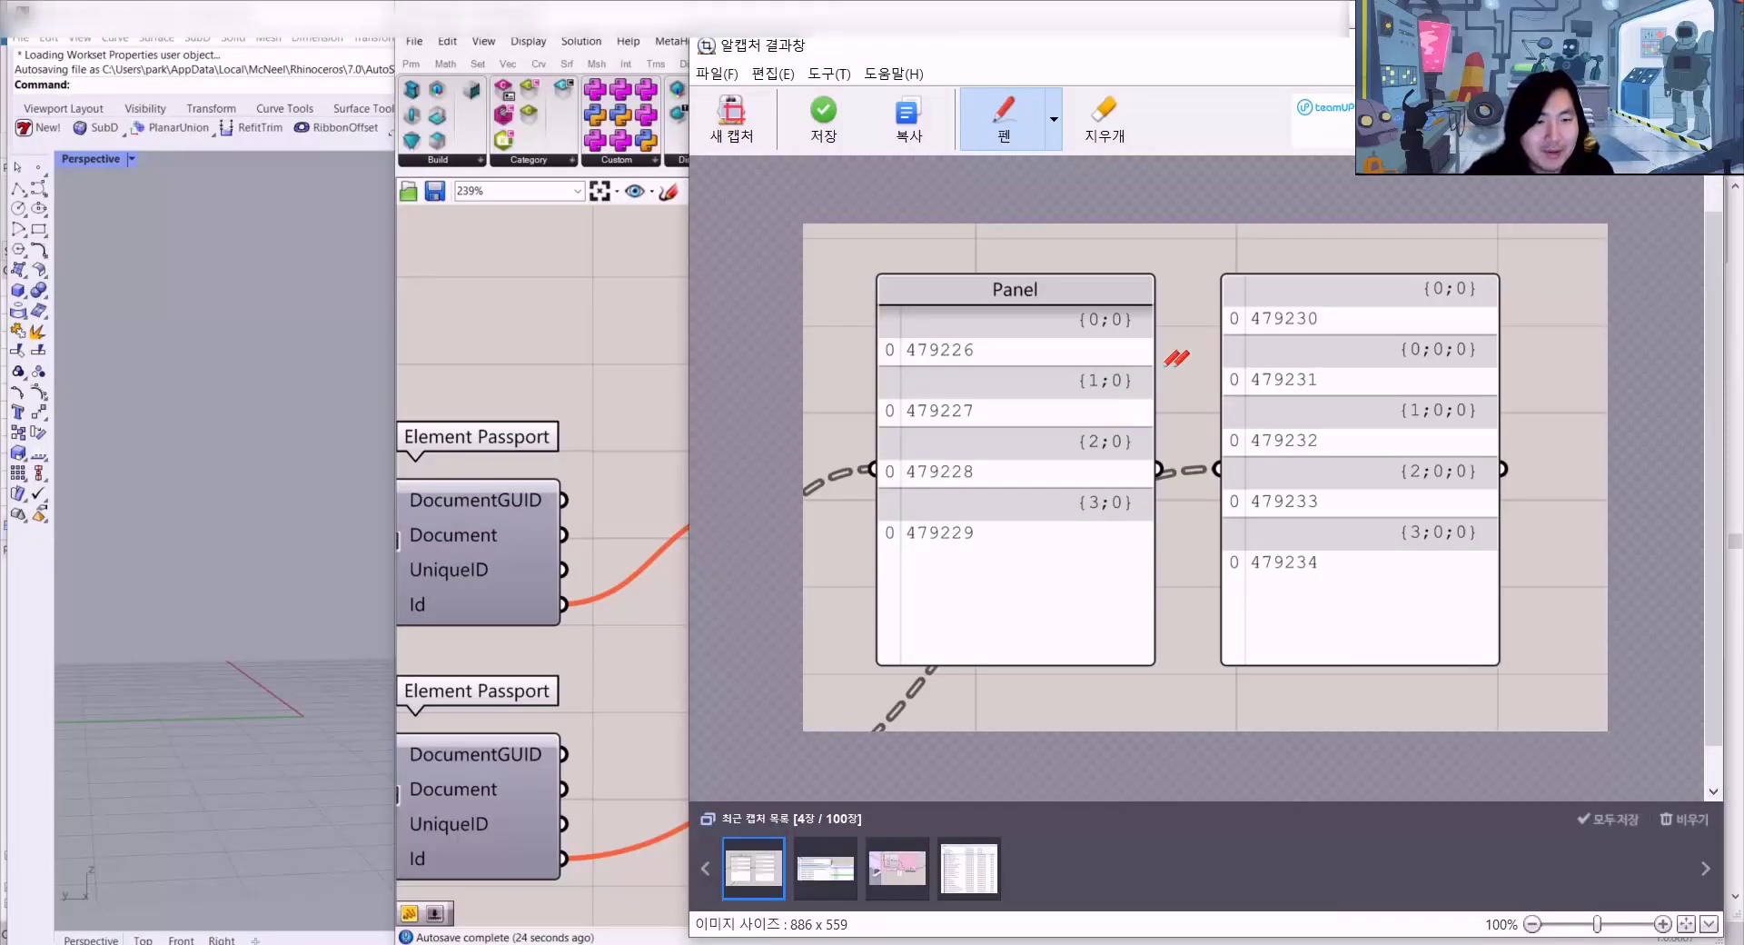
{"action": "left_click_drag", "start_coordinate": [1127, 48], "coordinate": [1117, 101]}
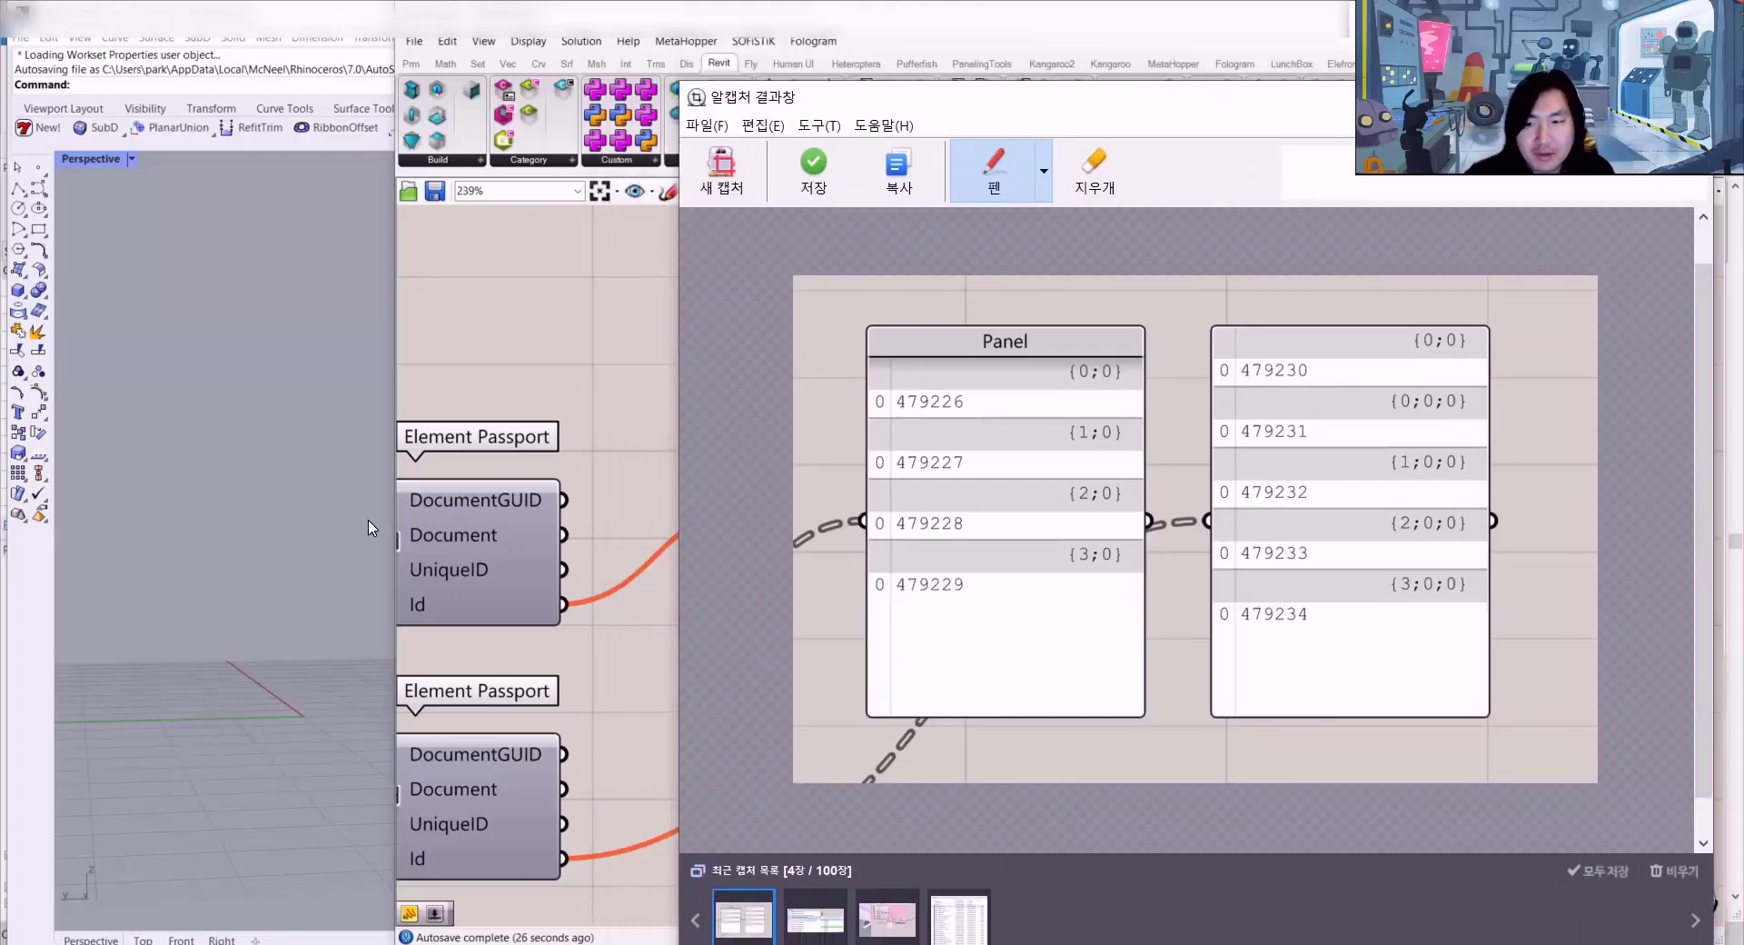
Step: Switch to Revit and examine the deck, girders and spot elevations of the bridge cross-section in Section 1
{"action": "left_click", "coordinate": [366, 519]}
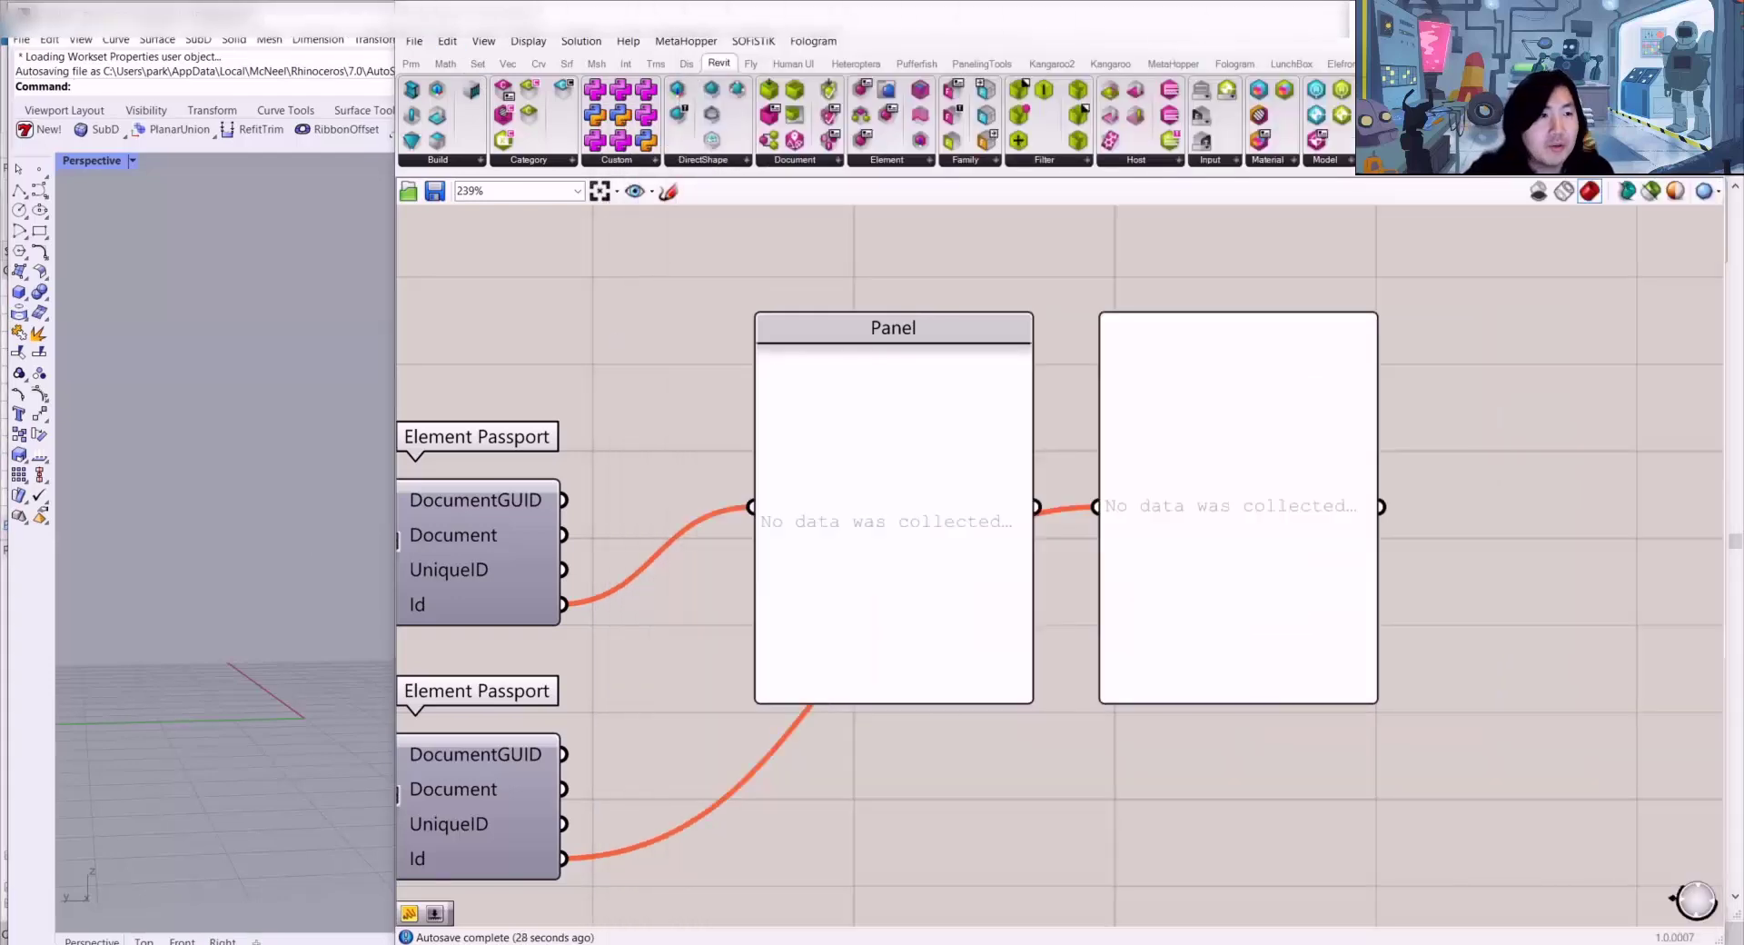
{"action": "left_click", "coordinate": [1620, 12]}
{"action": "left_click", "coordinate": [750, 13]}
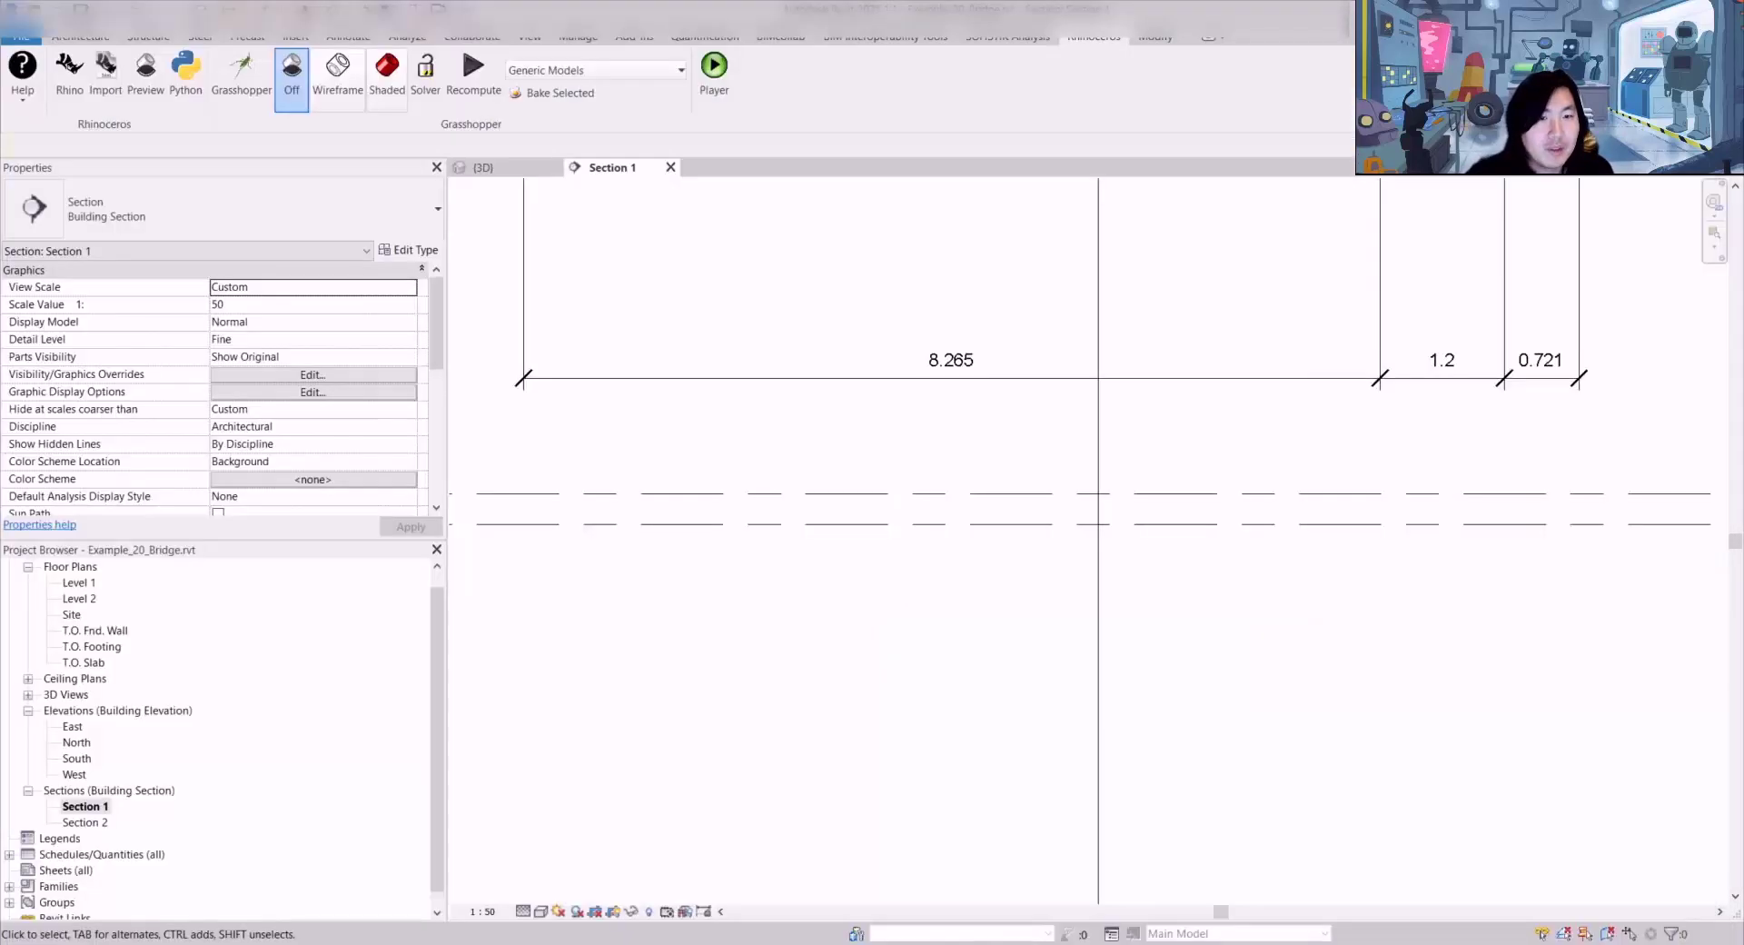
{"action": "scroll", "coordinate": [970, 341], "scroll_direction": "down", "scroll_amount": 12}
{"action": "middle_click_drag", "start_coordinate": [988, 399], "coordinate": [965, 901]}
{"action": "scroll", "coordinate": [976, 495], "scroll_direction": "up", "scroll_amount": 1}
{"action": "scroll", "coordinate": [976, 495], "scroll_direction": "up", "scroll_amount": 6}
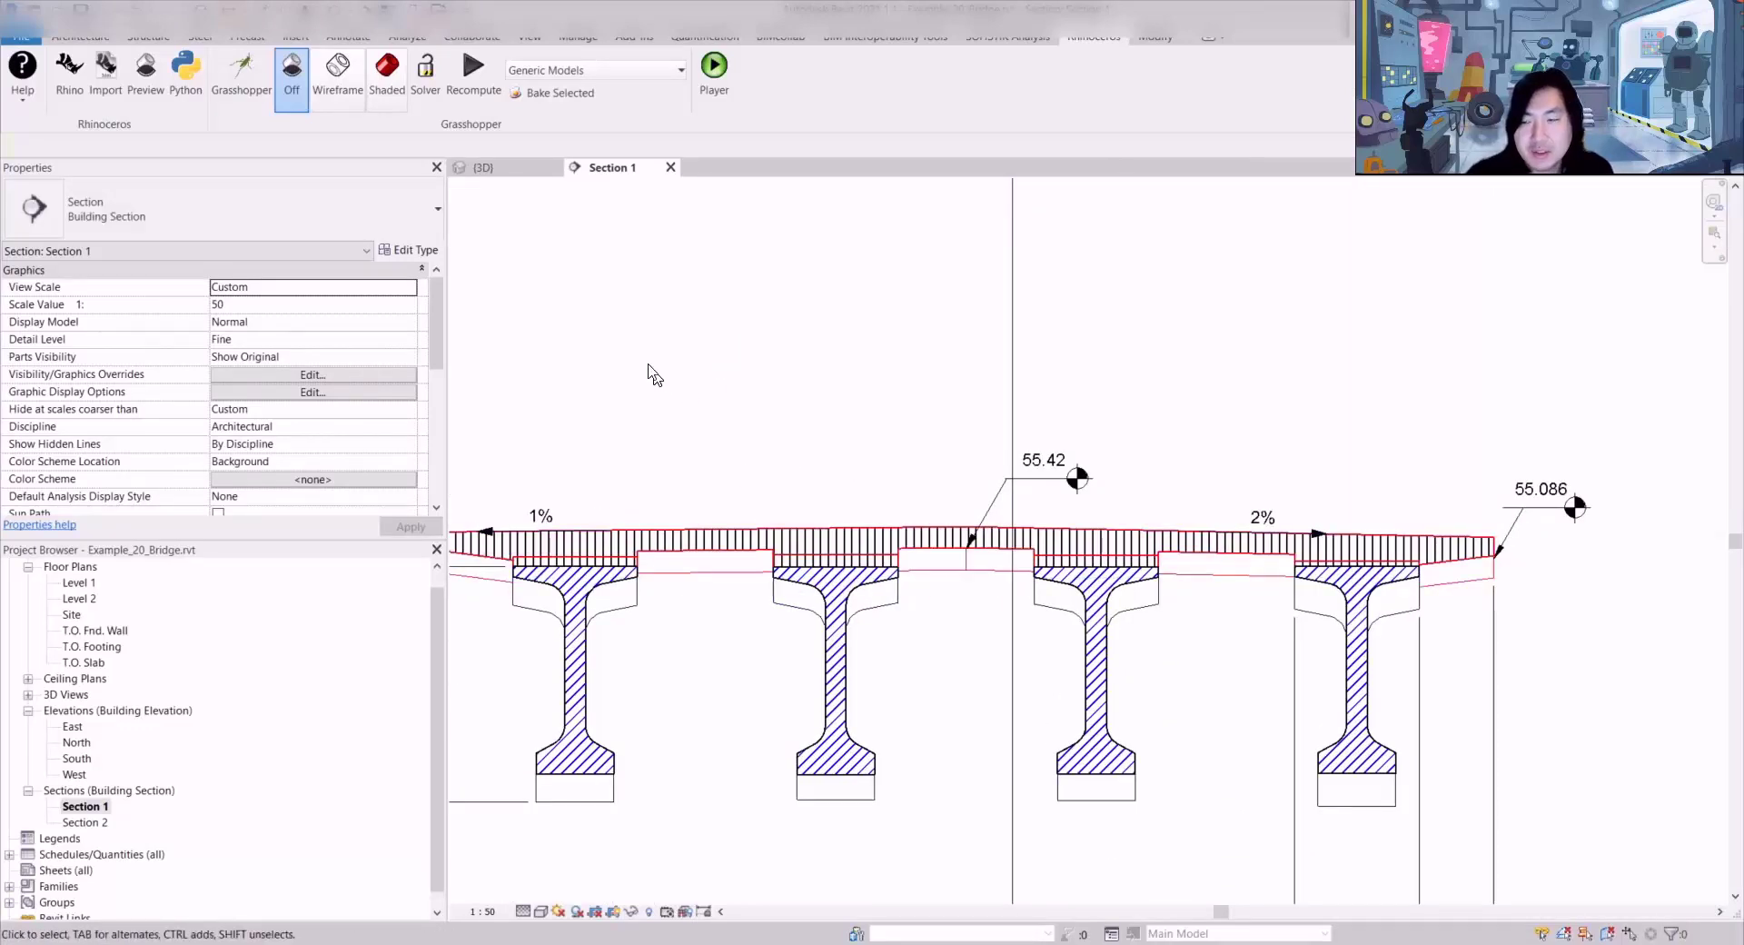
Step: Return to Grasshopper and disconnect the Station, Height, Radius and Point type inputs of the ElevationViewPoint component
{"action": "left_click", "coordinate": [241, 80]}
{"action": "scroll", "coordinate": [759, 405], "scroll_direction": "down", "scroll_amount": 14}
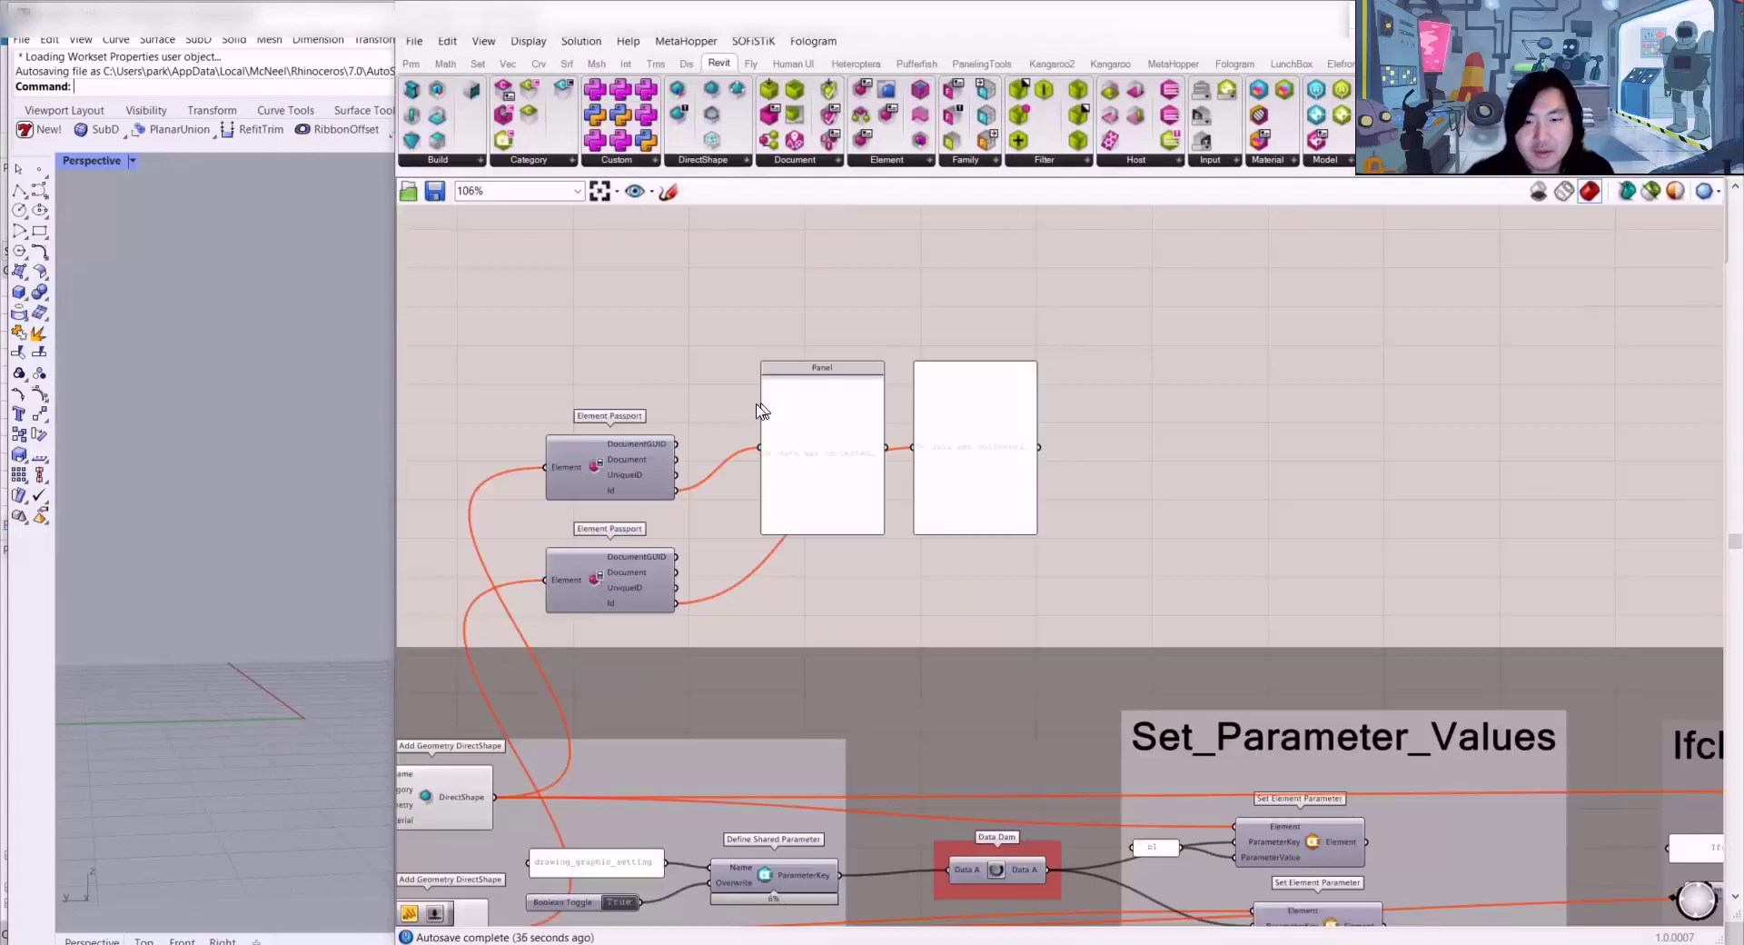
{"action": "right_click_drag", "start_coordinate": [427, 427], "coordinate": [1017, 485]}
{"action": "right_click_drag", "start_coordinate": [588, 490], "coordinate": [708, 517]}
{"action": "scroll", "coordinate": [708, 517], "scroll_direction": "up", "scroll_amount": 5}
{"action": "scroll", "coordinate": [711, 516], "scroll_direction": "up", "scroll_amount": 6}
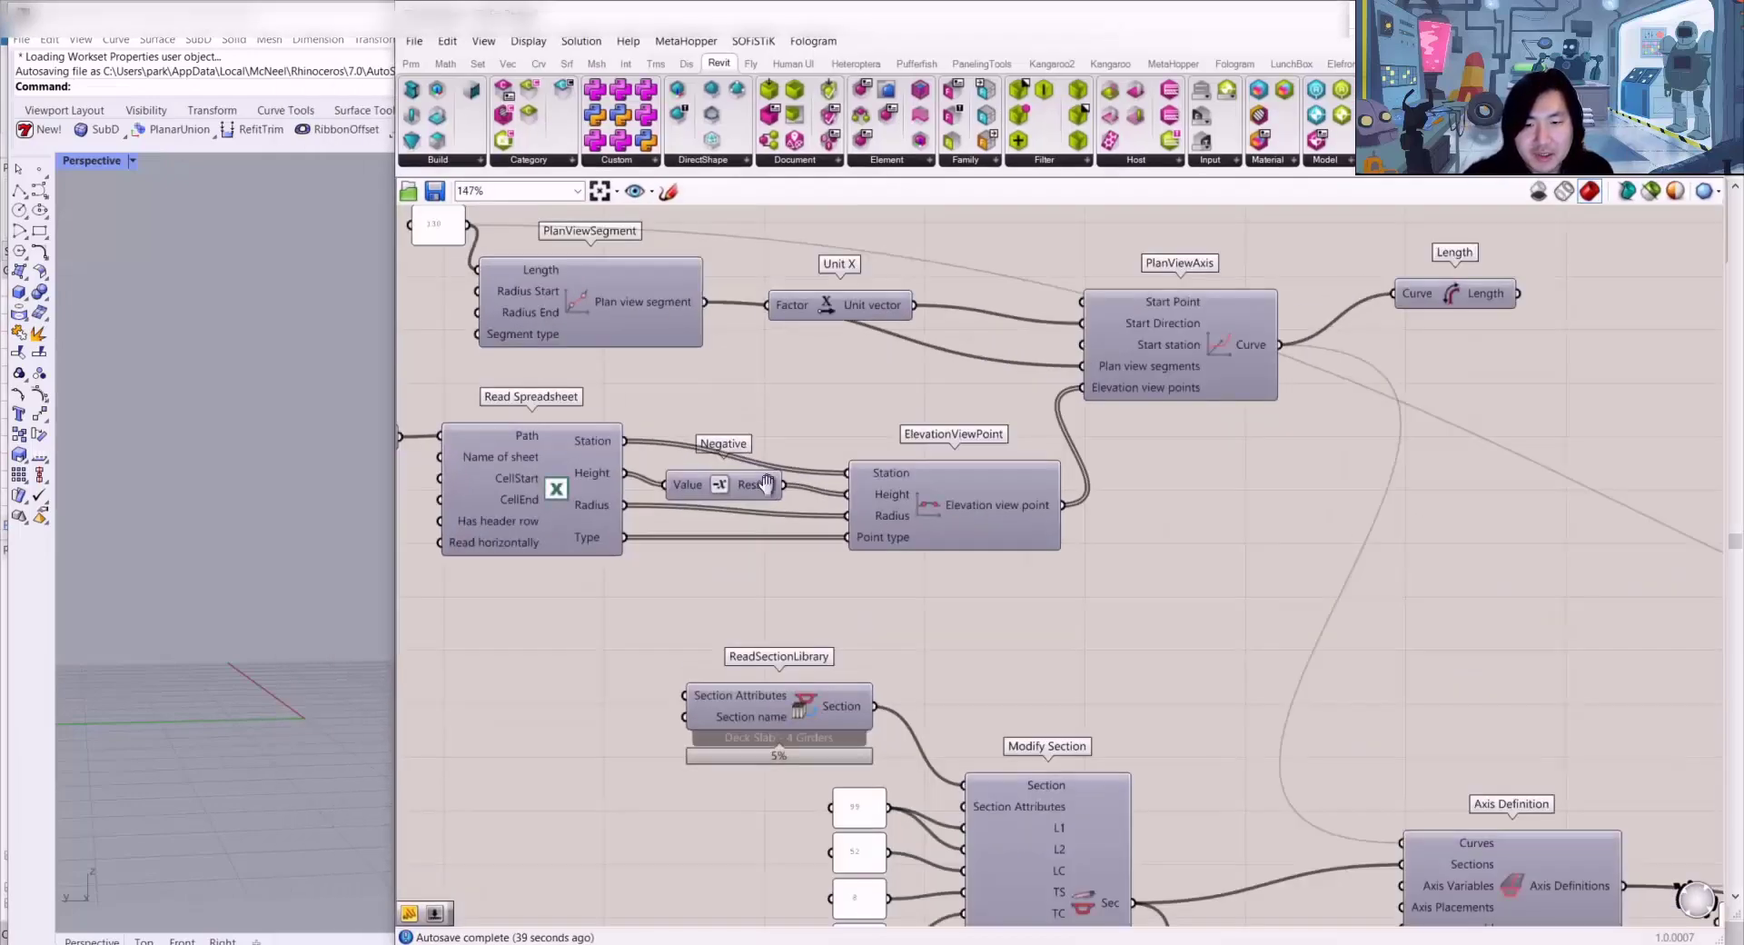
{"action": "left_click_drag", "start_coordinate": [937, 507], "coordinate": [713, 475]}
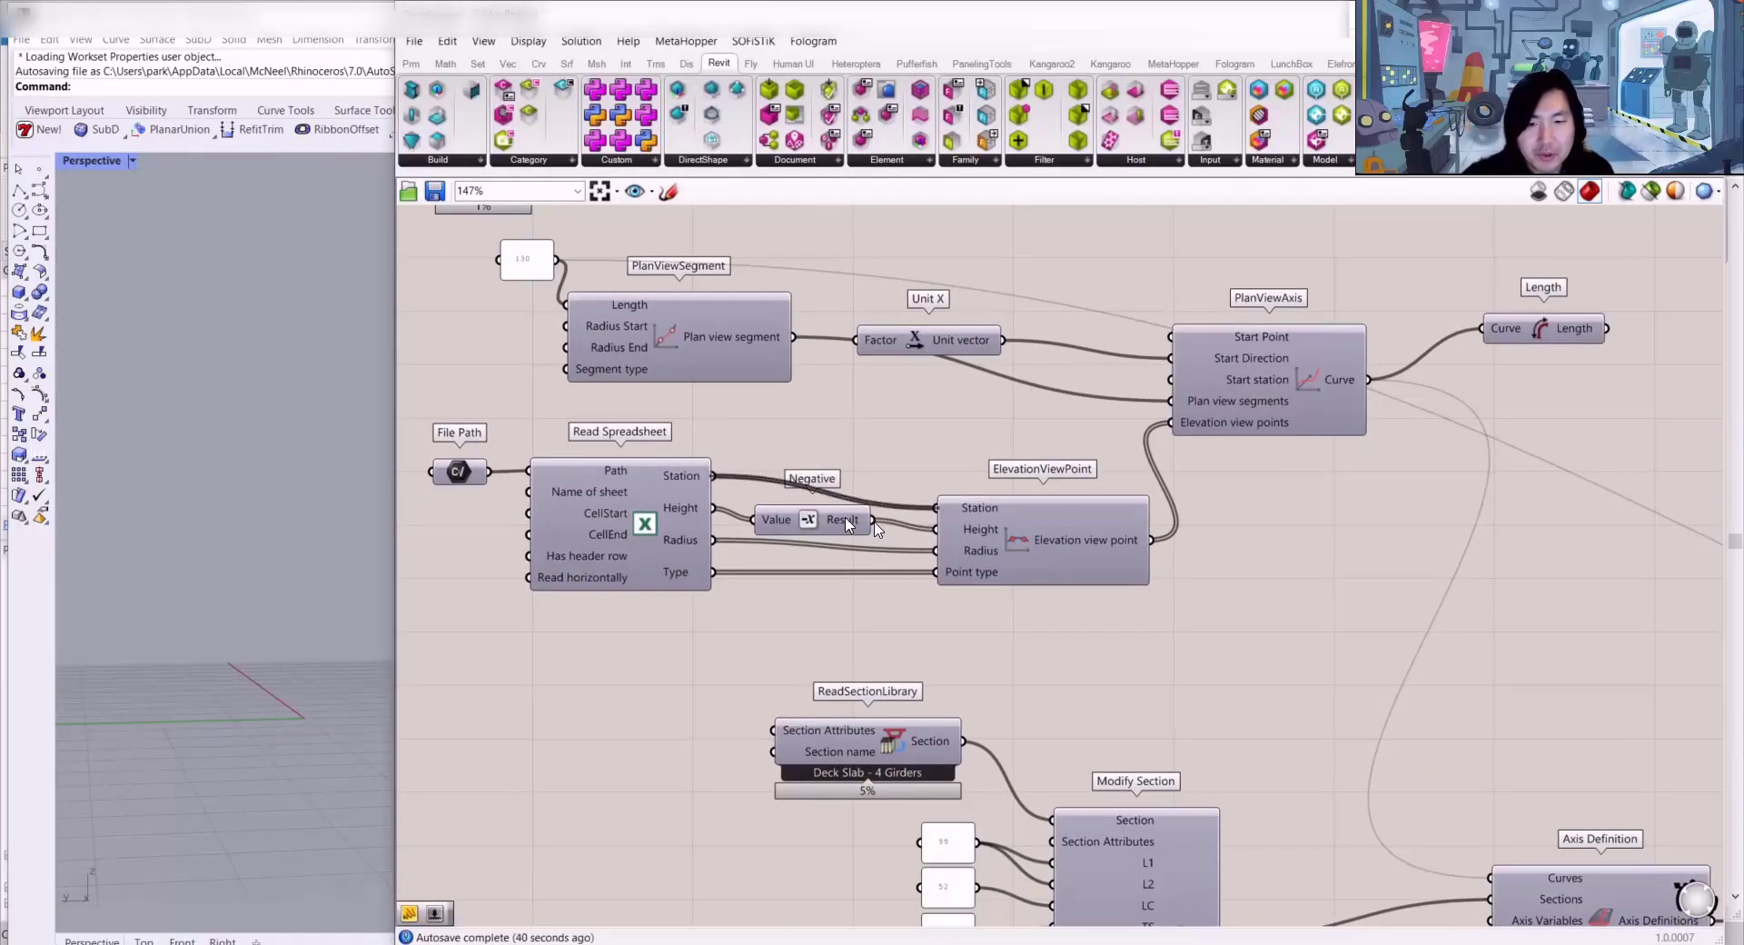
{"action": "left_click_drag", "start_coordinate": [936, 528], "coordinate": [877, 525], "text": "ctrl"}
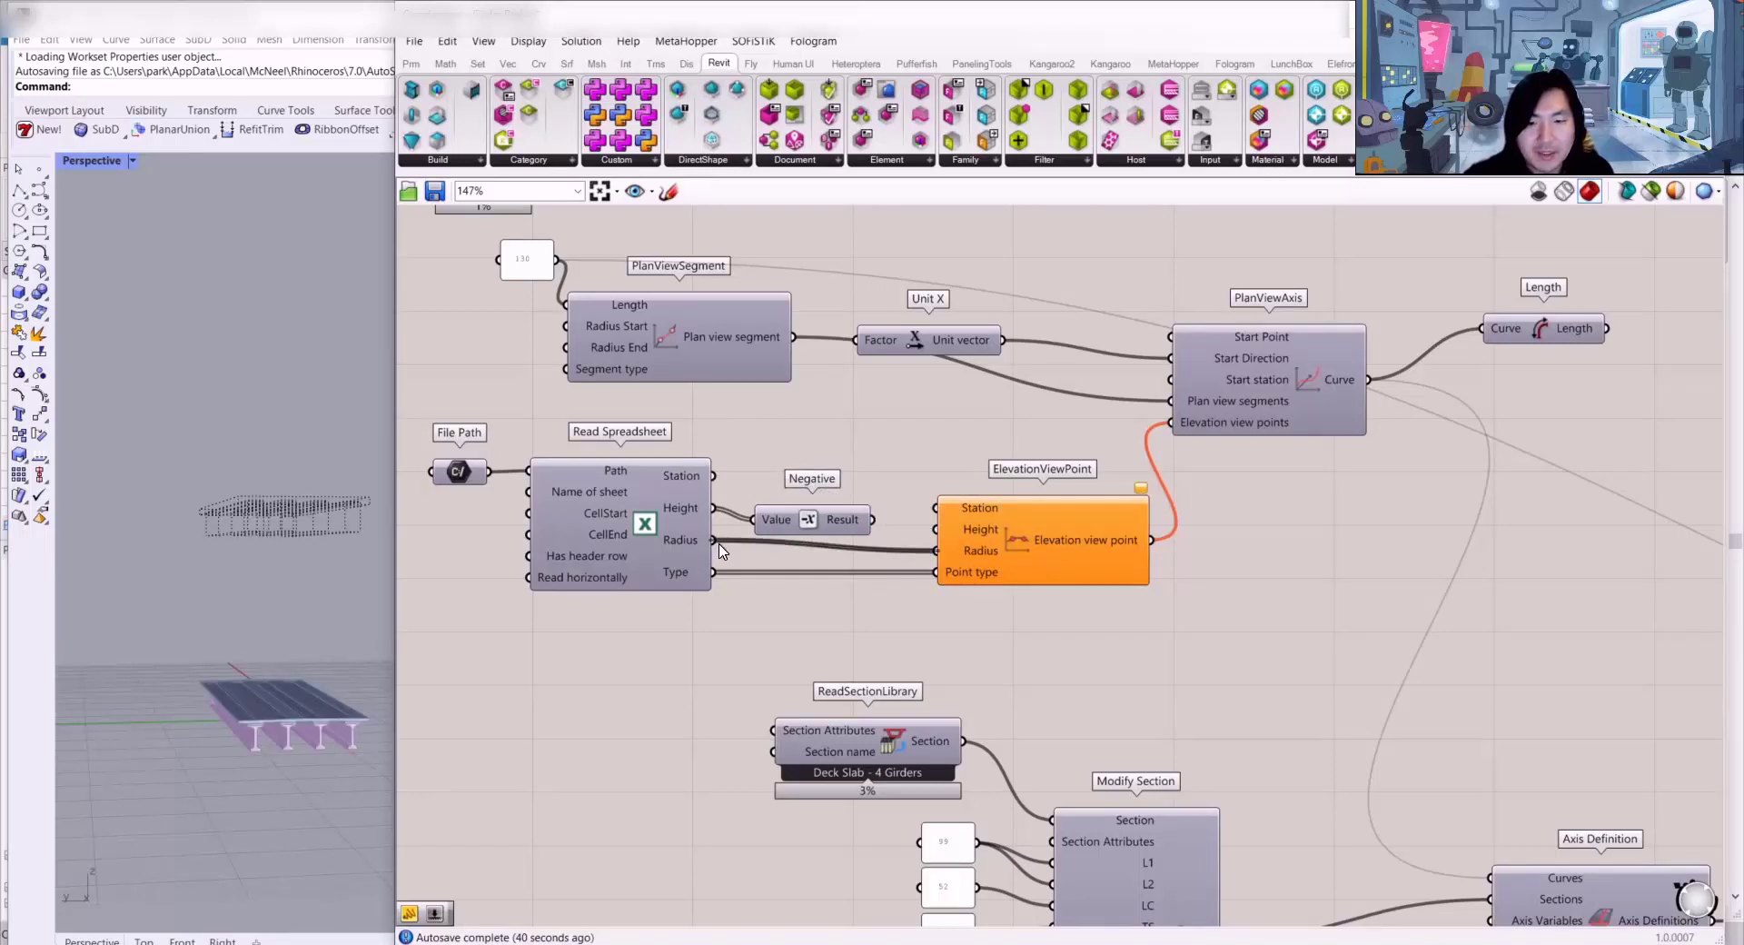
{"action": "left_click_drag", "start_coordinate": [941, 573], "coordinate": [713, 574]}
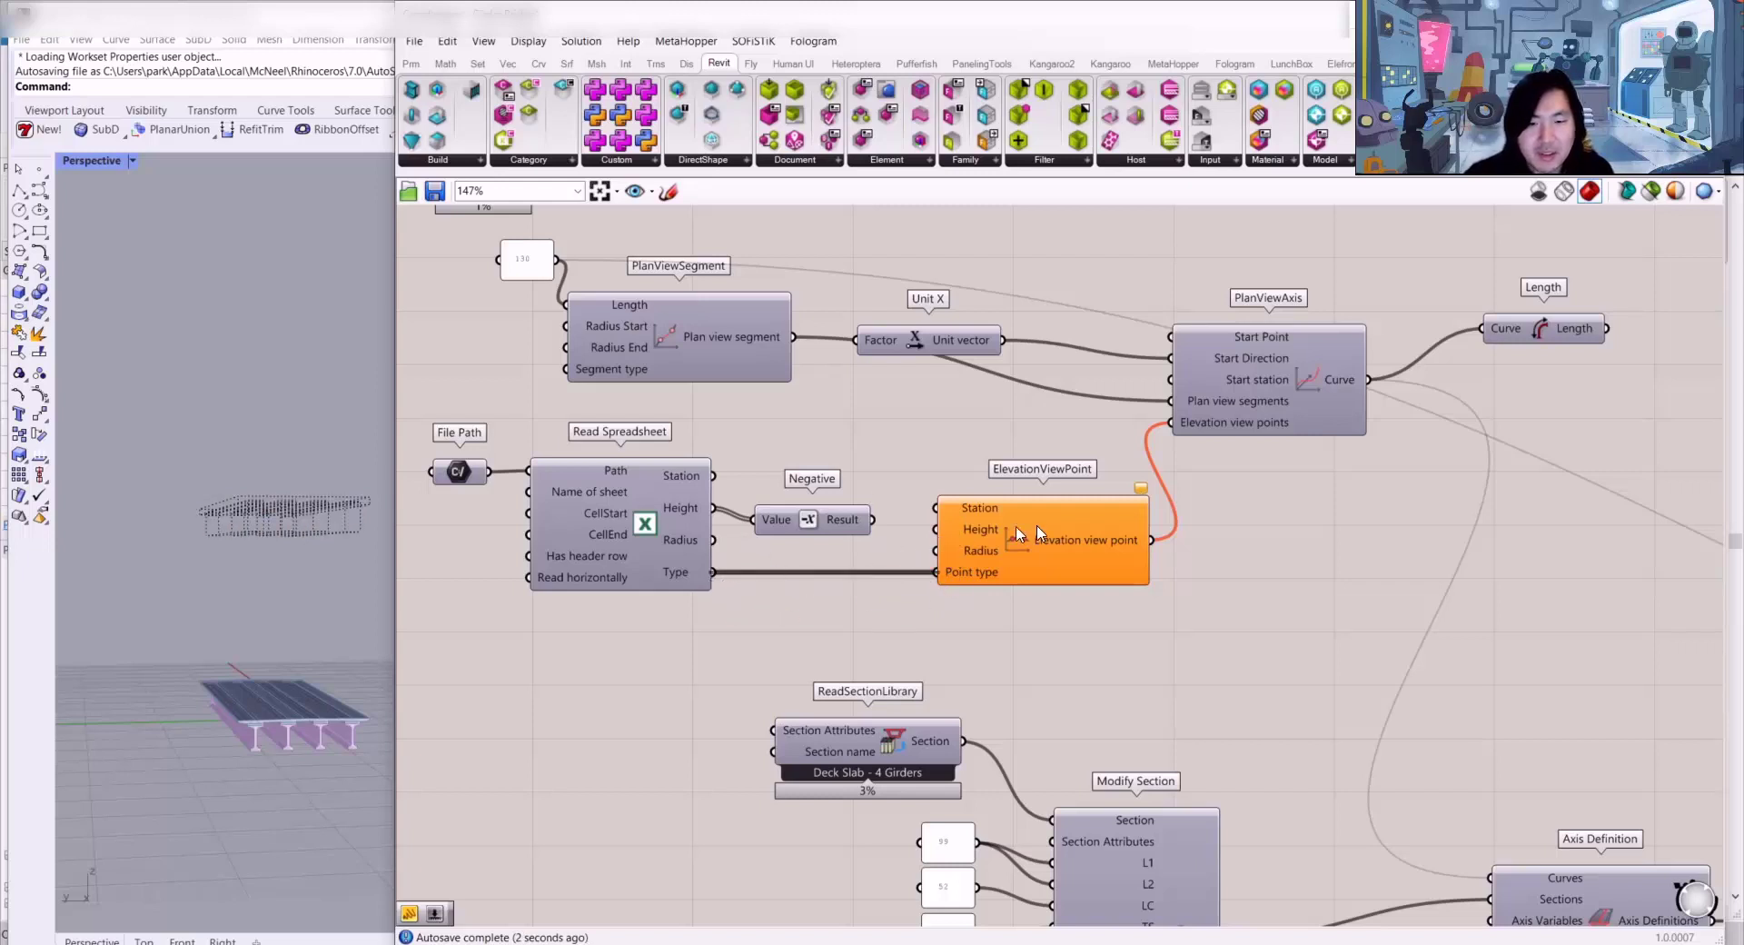
{"action": "key", "text": "ctrl+z"}
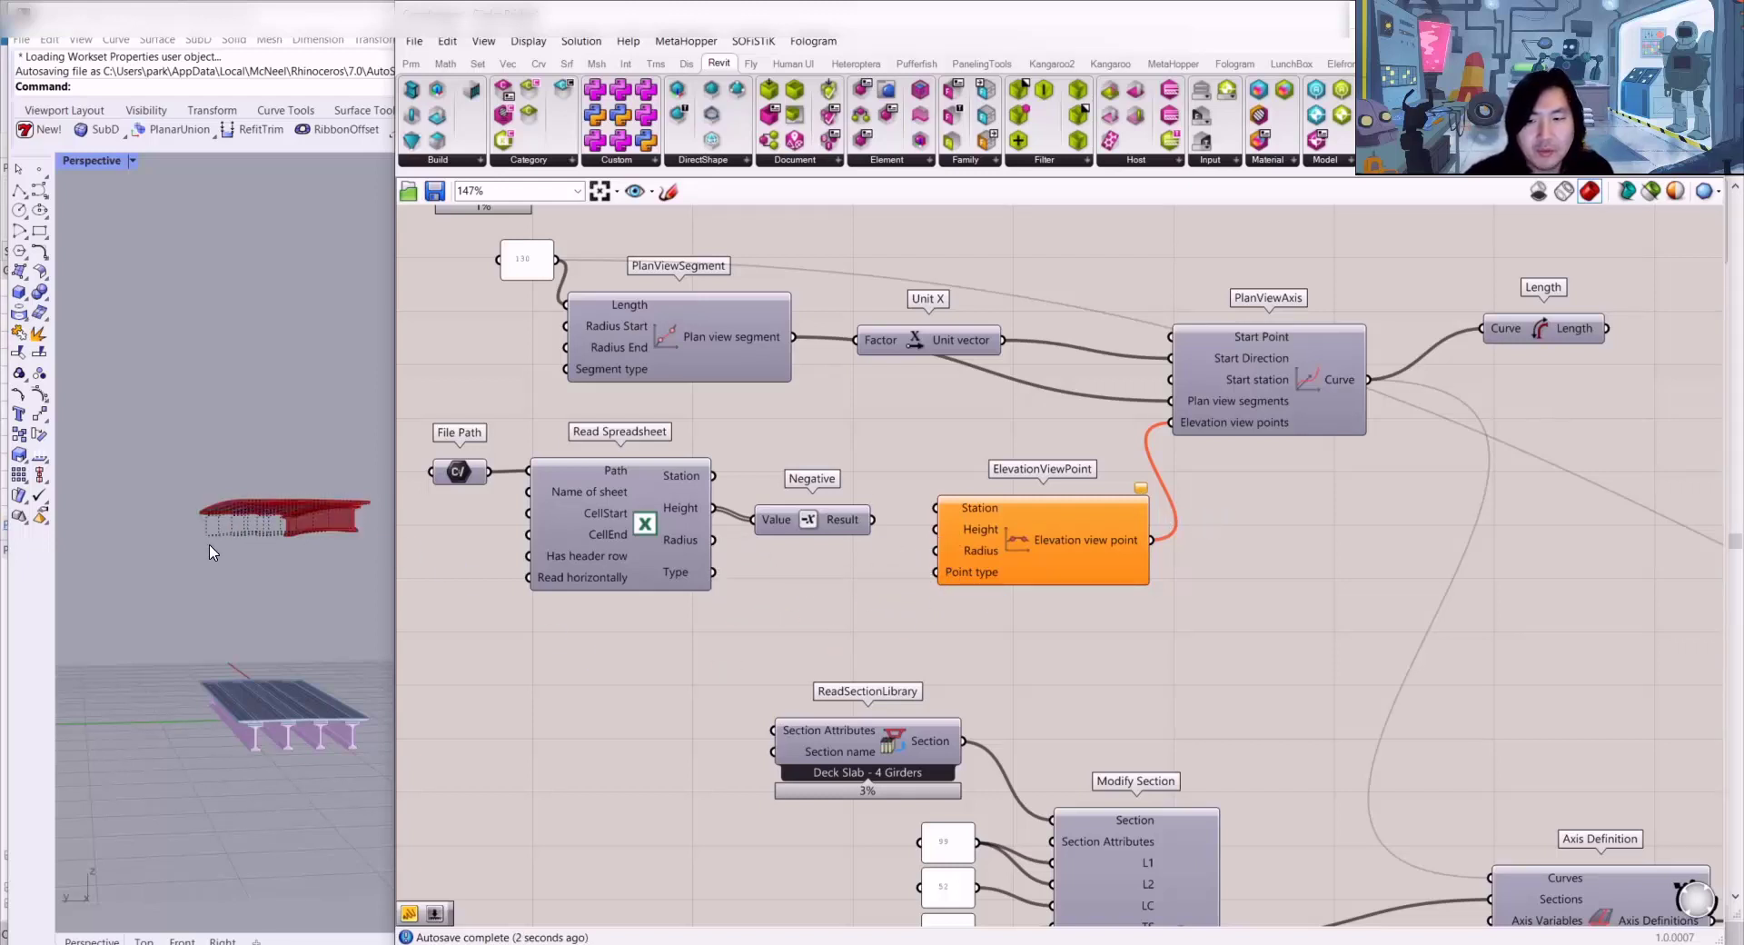
Step: Release both Data Dams in the Create_DirectShape group to send the bridge geometry without the elevation profile
{"action": "scroll", "coordinate": [1372, 500], "scroll_direction": "down", "scroll_amount": 5}
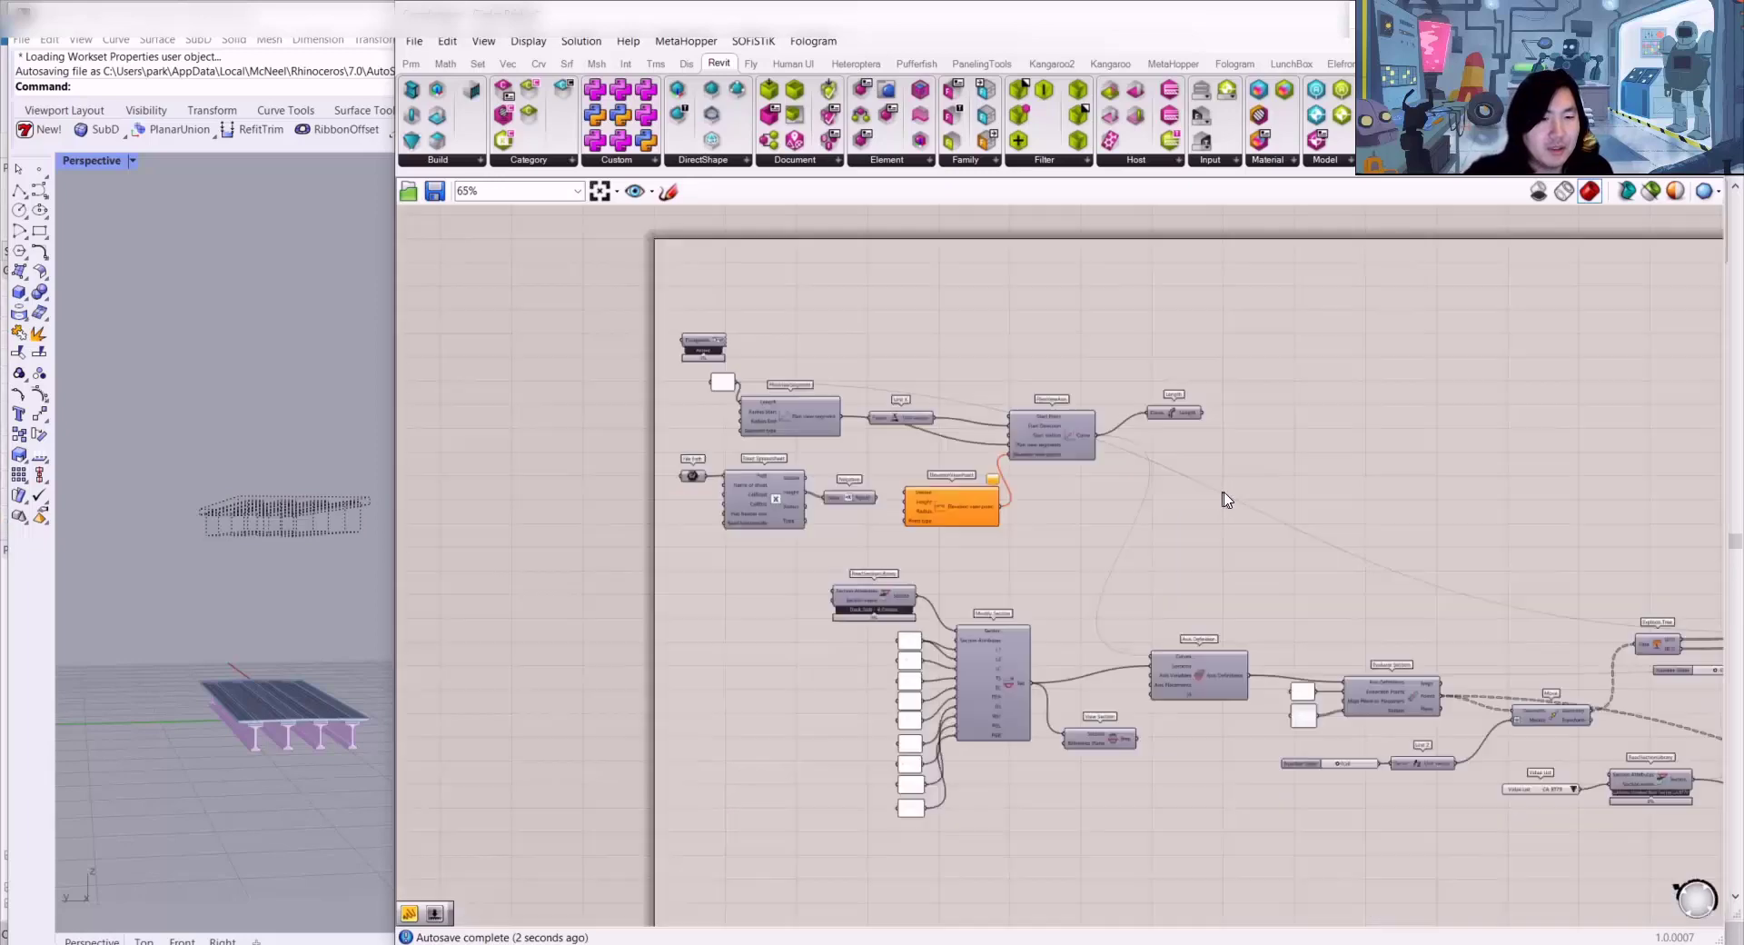
{"action": "right_click_drag", "start_coordinate": [1456, 486], "coordinate": [478, 524]}
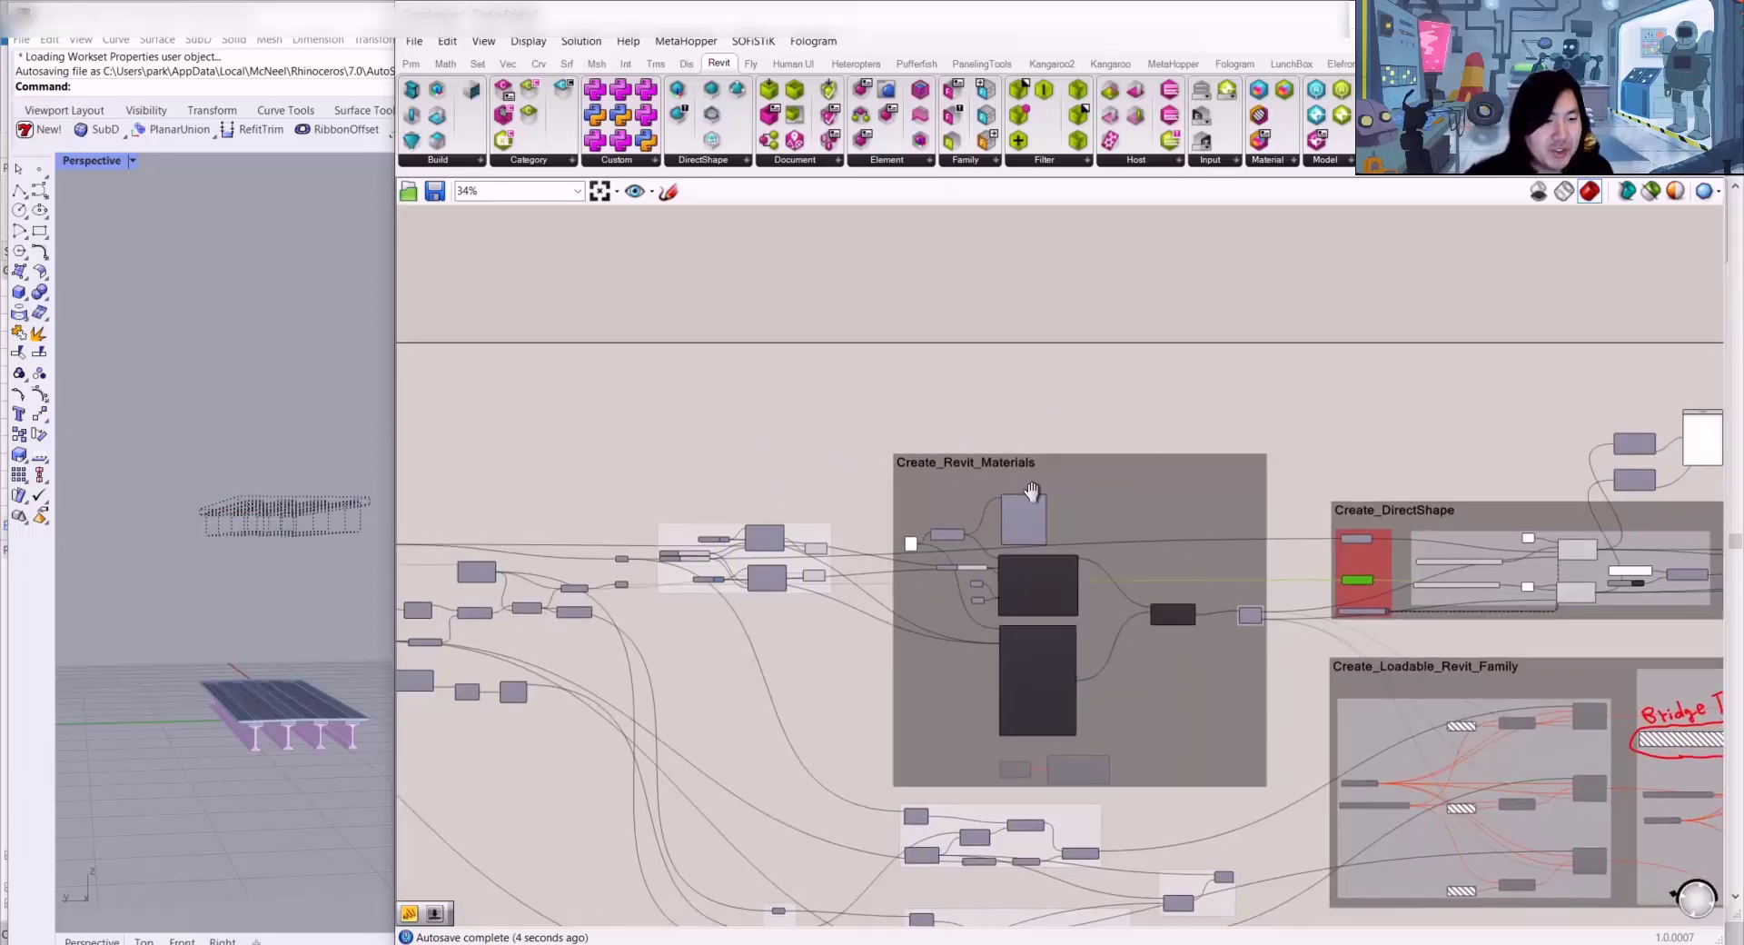
{"action": "scroll", "coordinate": [1471, 569], "scroll_direction": "up", "scroll_amount": 5}
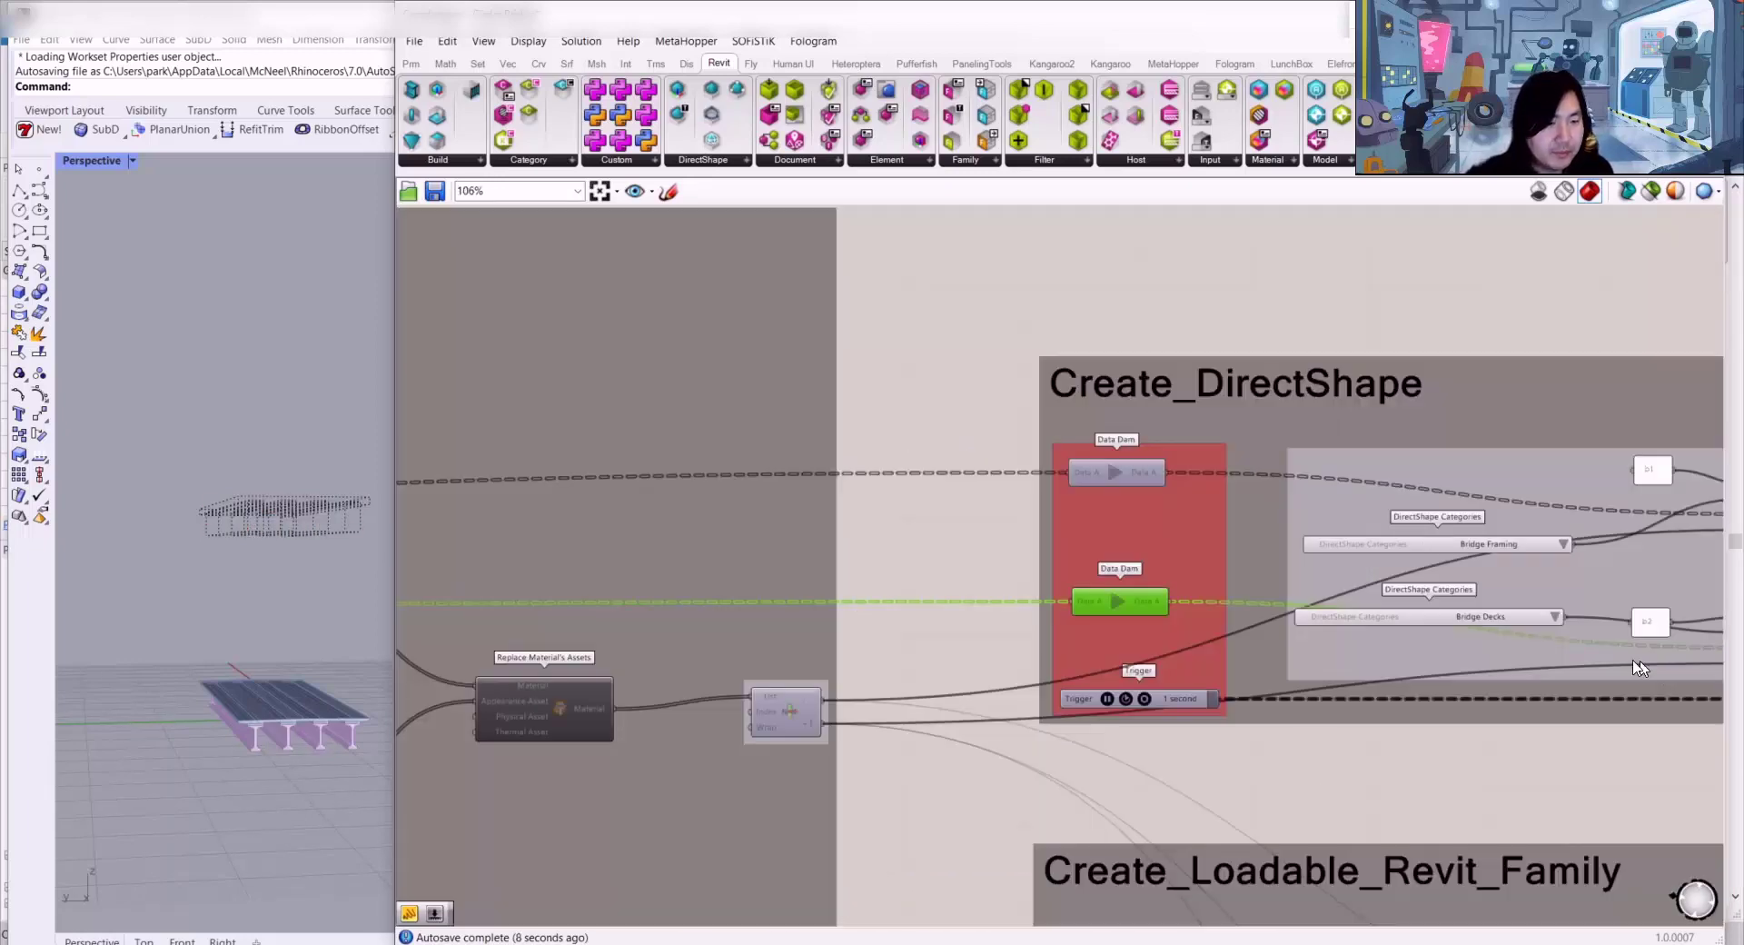
{"action": "left_click", "coordinate": [1120, 601]}
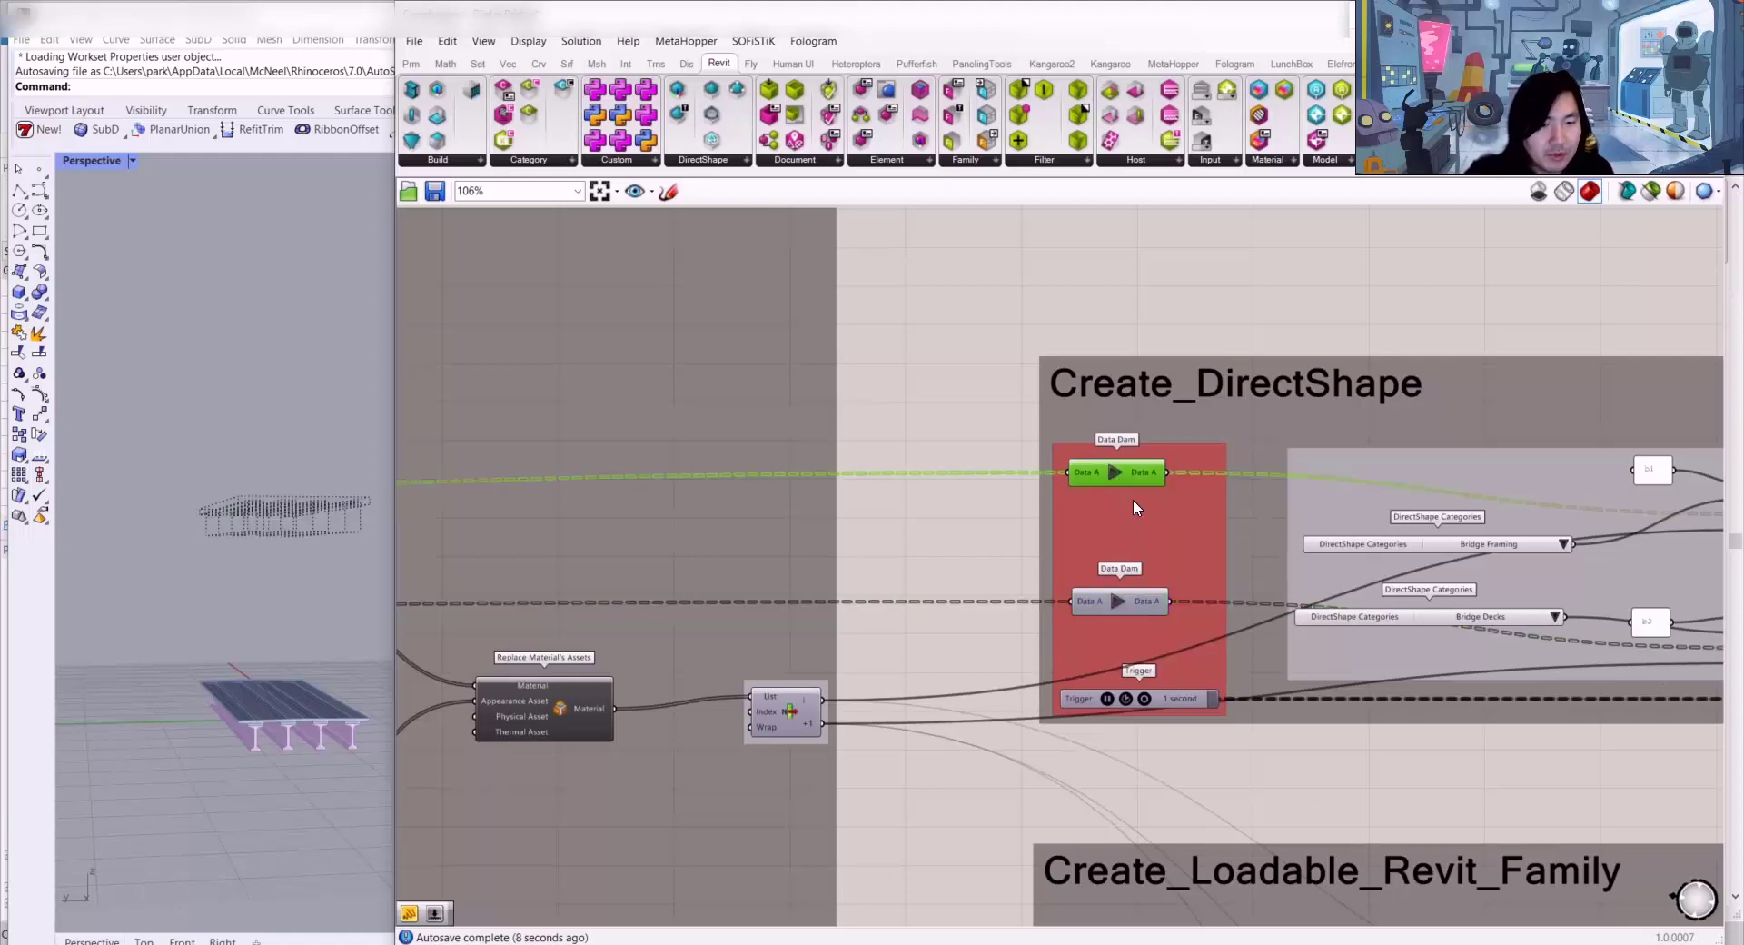
{"action": "left_click", "coordinate": [1114, 604]}
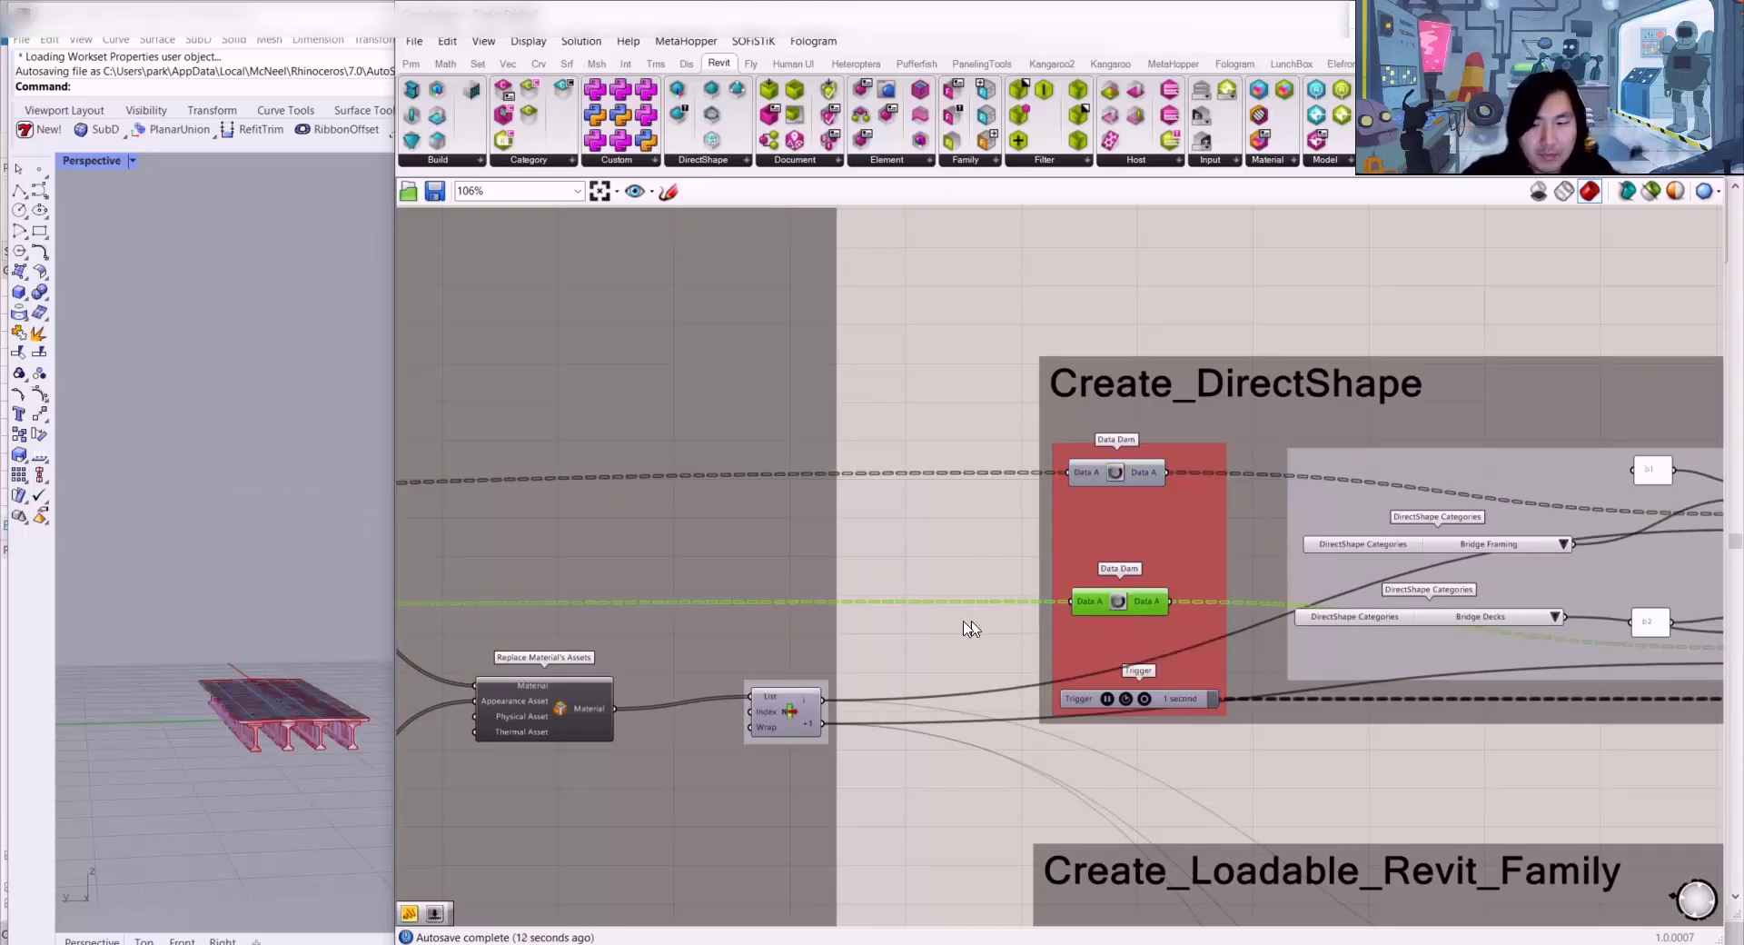
Step: Inspect the two element Id panels and bring up the captured Id image for comparison
{"action": "right_click_drag", "start_coordinate": [1020, 374], "coordinate": [749, 401]}
{"action": "scroll", "coordinate": [749, 401], "scroll_direction": "down", "scroll_amount": 2}
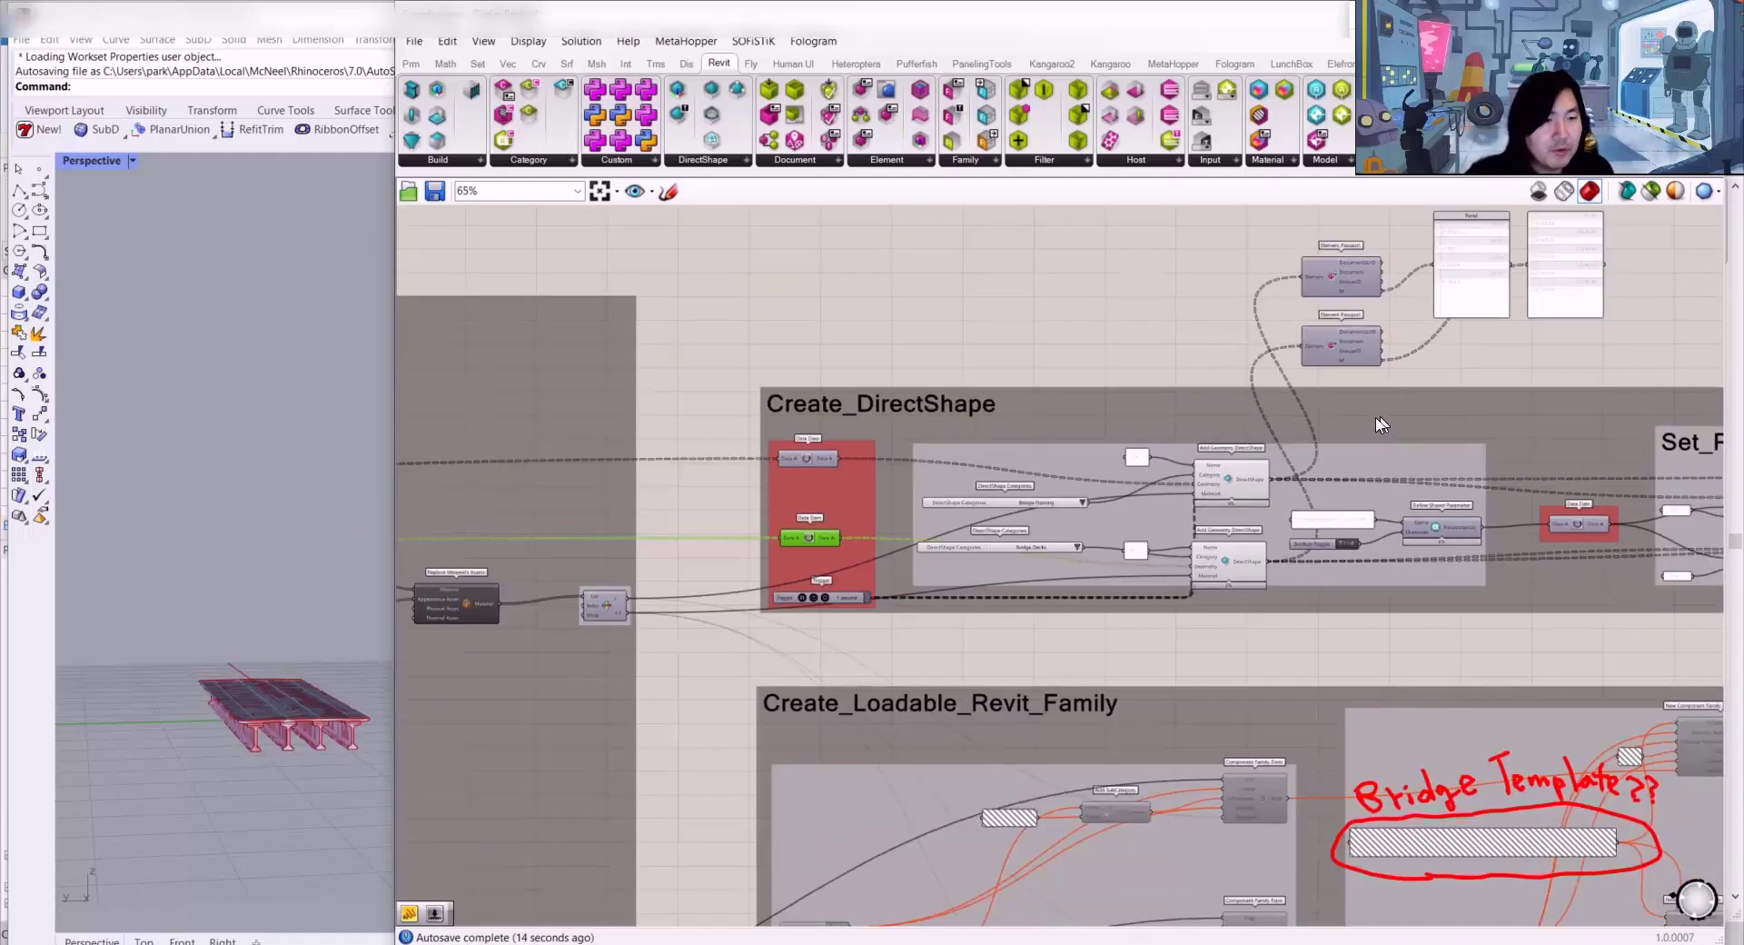
{"action": "right_click_drag", "start_coordinate": [1382, 424], "coordinate": [992, 537]}
{"action": "scroll", "coordinate": [1145, 336], "scroll_direction": "up", "scroll_amount": 8}
{"action": "key", "text": "ctrl+a"}
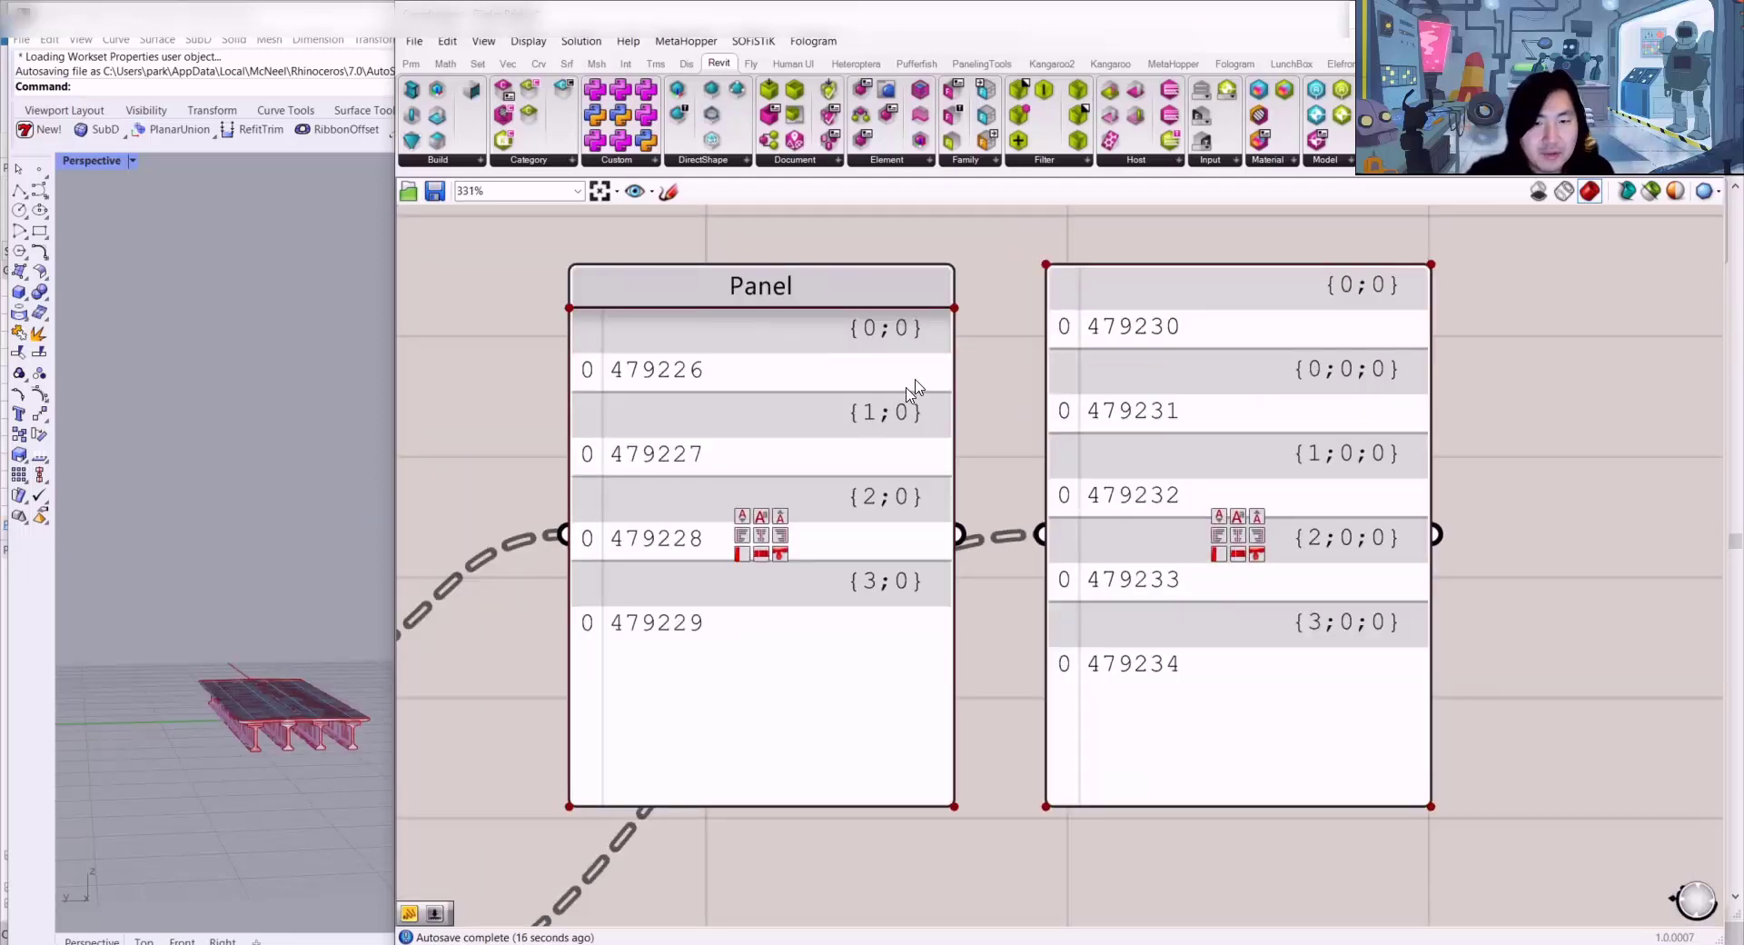
{"action": "key", "text": "alt+Tab"}
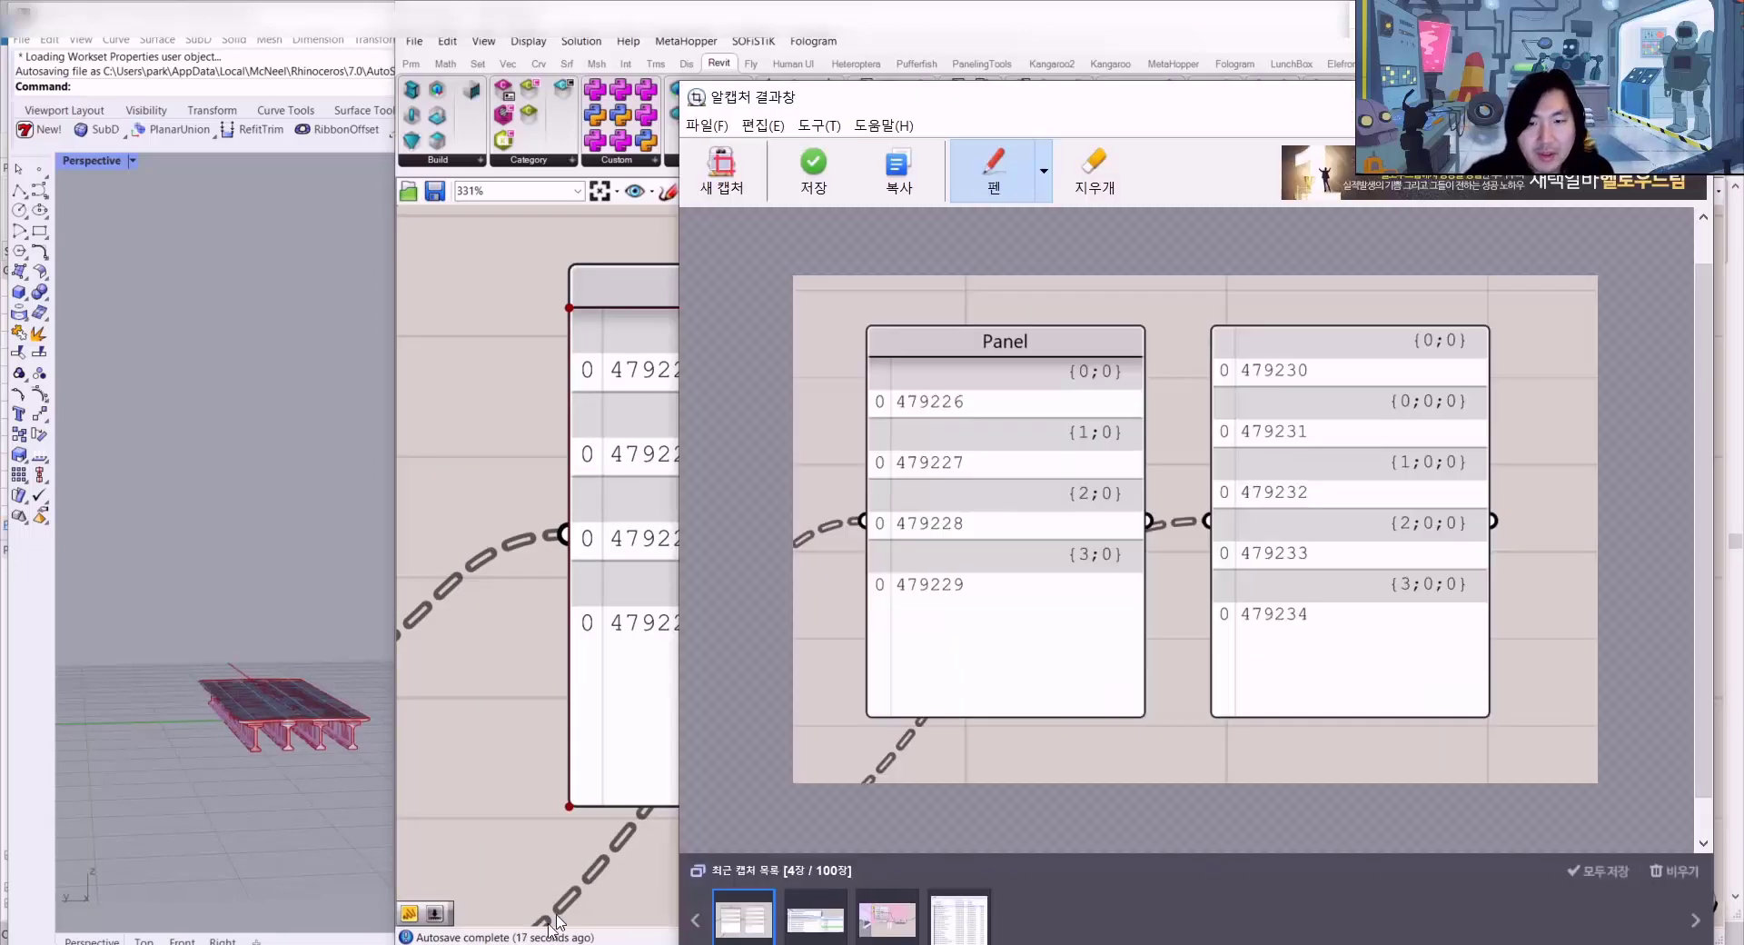
{"action": "left_click_drag", "start_coordinate": [1126, 99], "coordinate": [1204, 162]}
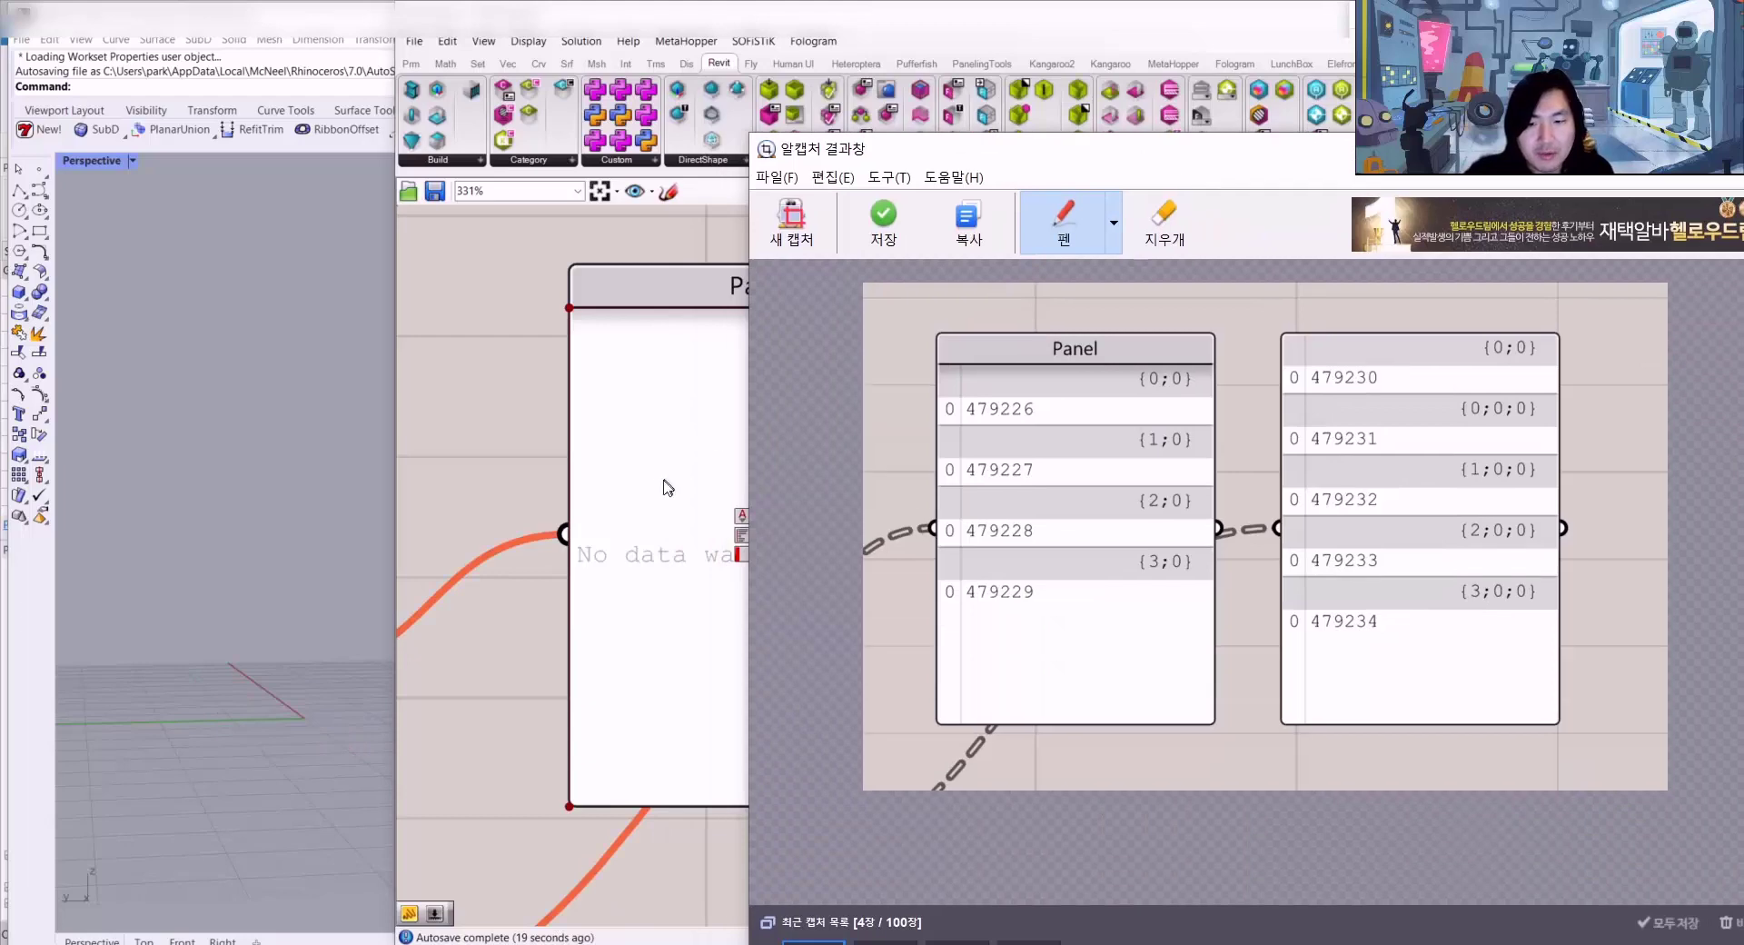
Step: Try to pause the 1 second Trigger in the Create_DirectShape group
{"action": "left_click", "coordinate": [498, 441]}
{"action": "scroll", "coordinate": [499, 445], "scroll_direction": "down", "scroll_amount": 6}
{"action": "right_click_drag", "start_coordinate": [509, 448], "coordinate": [1317, 305]}
{"action": "right_click_drag", "start_coordinate": [954, 324], "coordinate": [992, 272]}
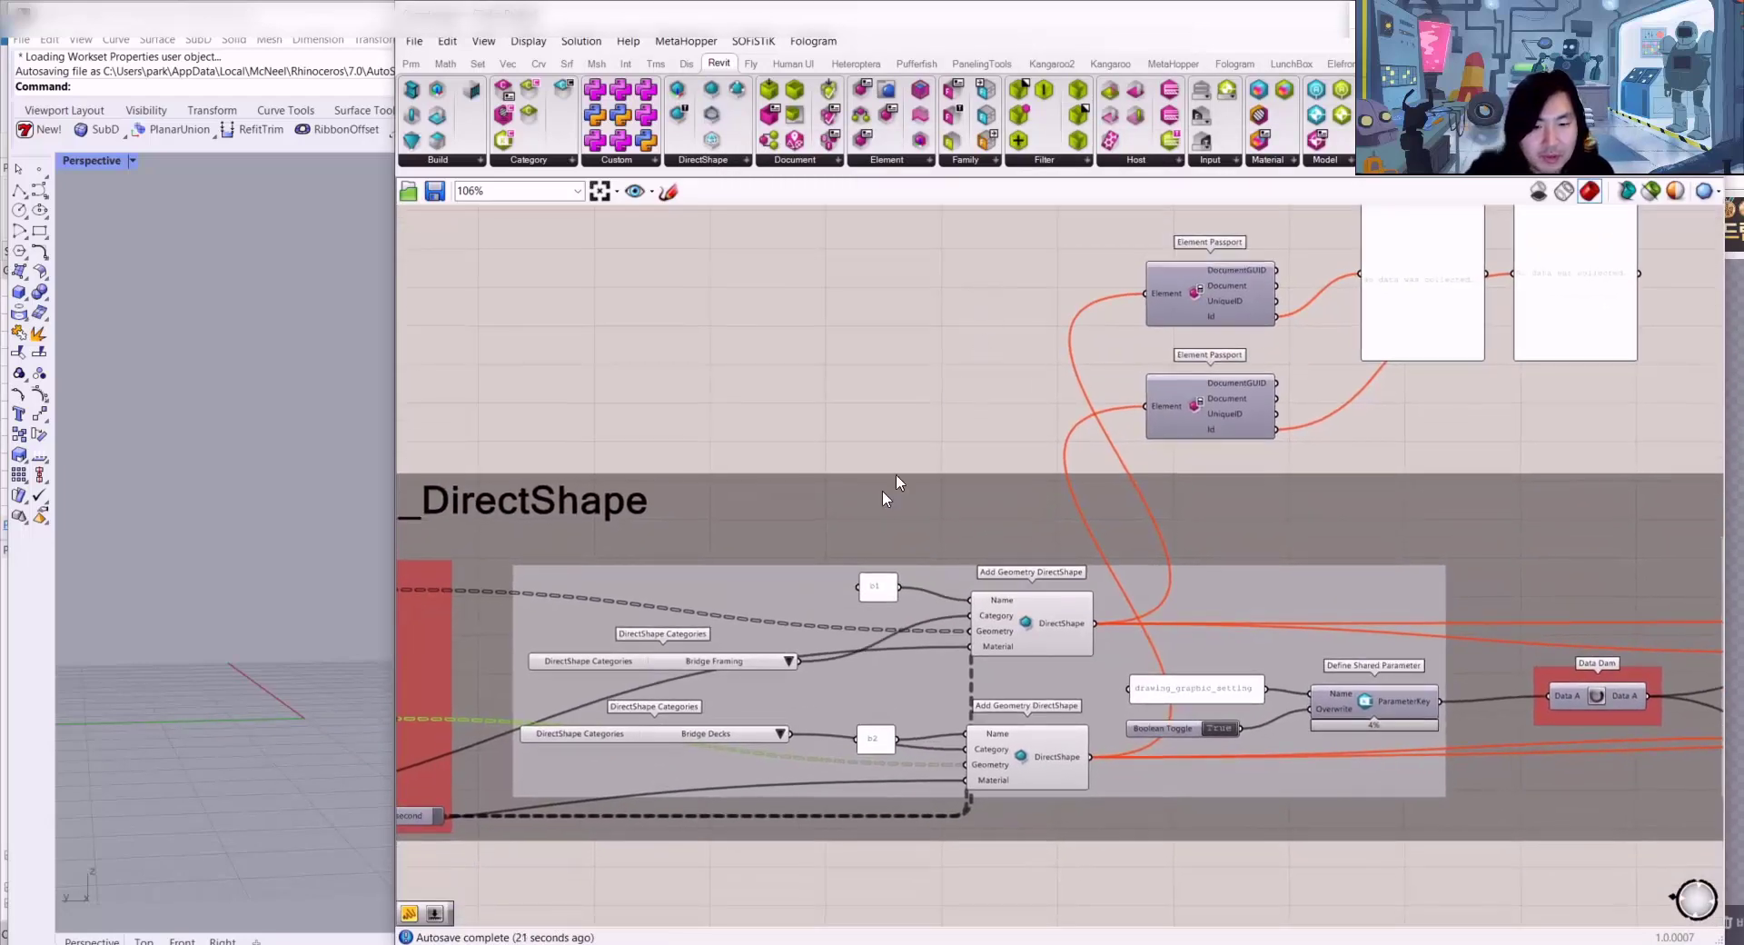
{"action": "right_click_drag", "start_coordinate": [807, 537], "coordinate": [1093, 465]}
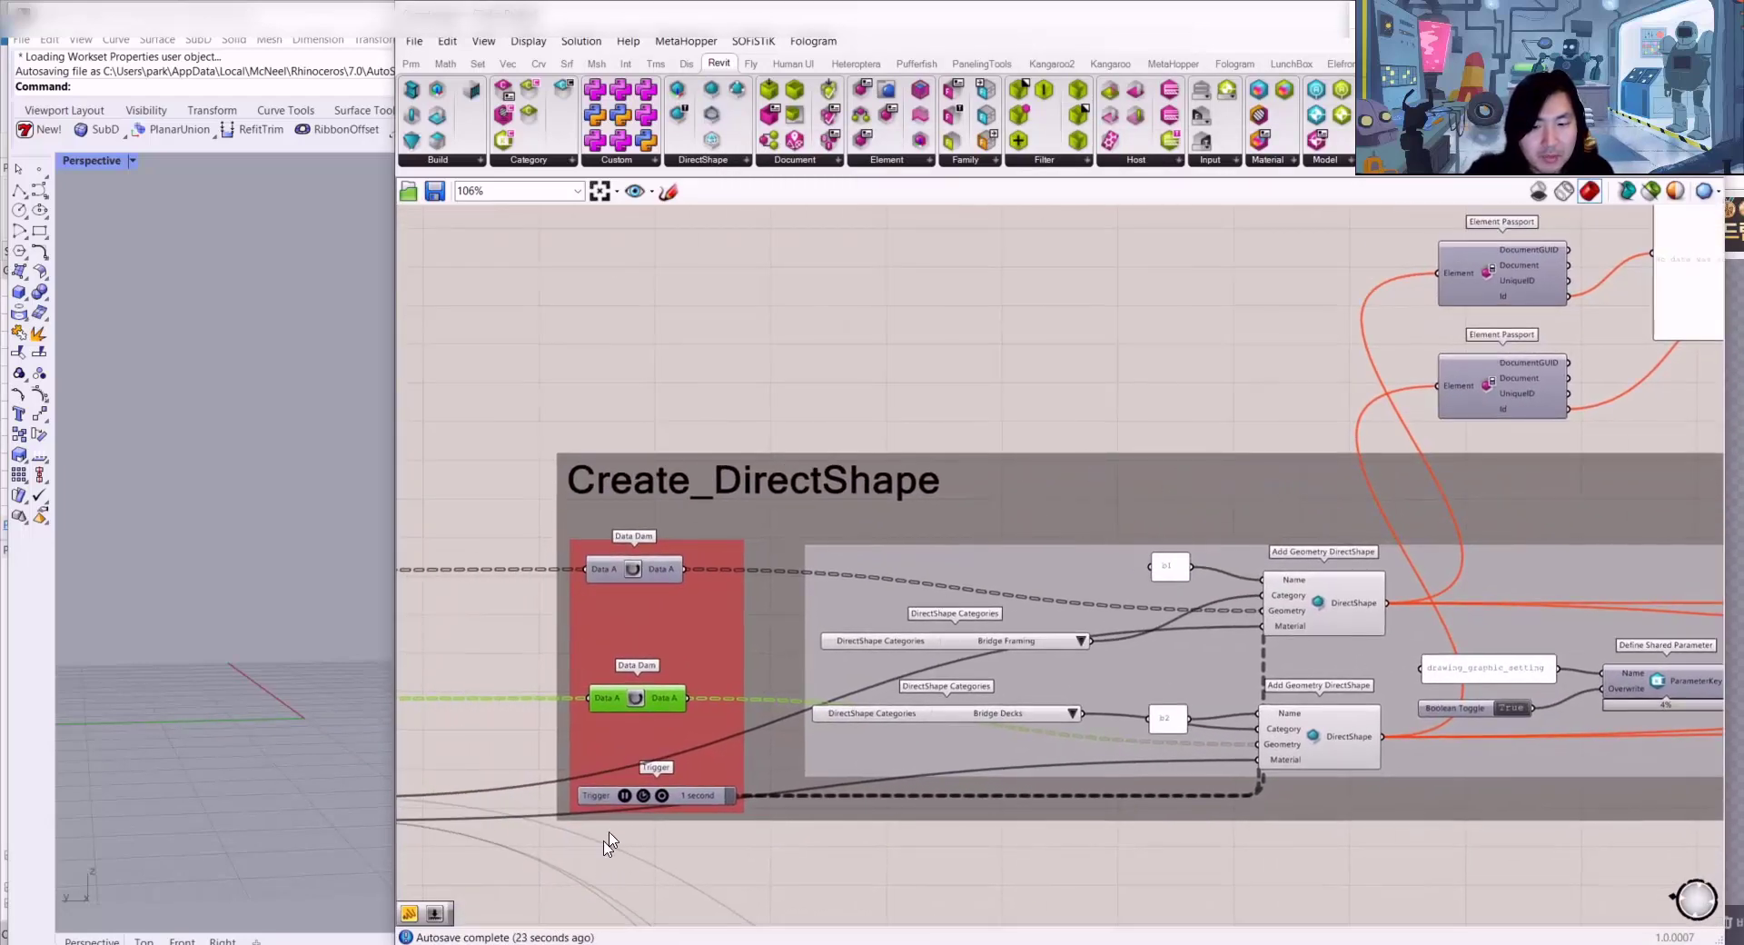
{"action": "left_click", "coordinate": [624, 798]}
Step: Check the element Id panels against the captured image, moving the capture window clear of the panels
{"action": "scroll", "coordinate": [1403, 294], "scroll_direction": "down", "scroll_amount": 2}
{"action": "right_click_drag", "start_coordinate": [1403, 294], "coordinate": [1055, 401]}
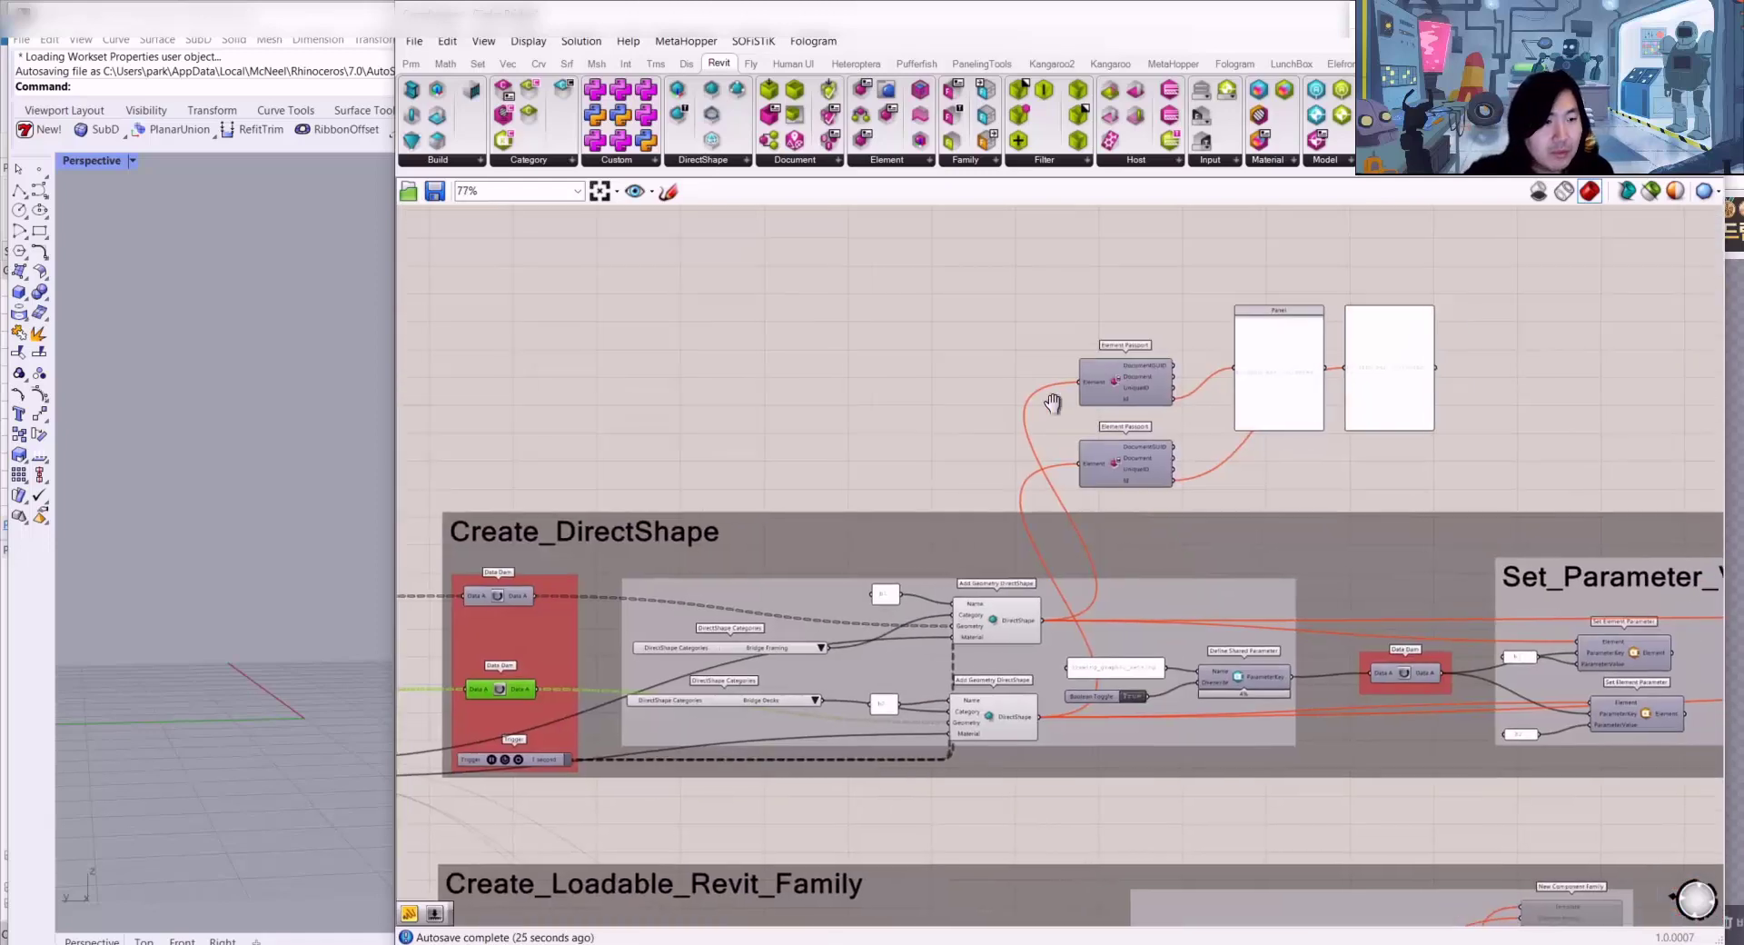
{"action": "scroll", "coordinate": [1158, 388], "scroll_direction": "up", "scroll_amount": 4}
{"action": "scroll", "coordinate": [1273, 358], "scroll_direction": "up", "scroll_amount": 3}
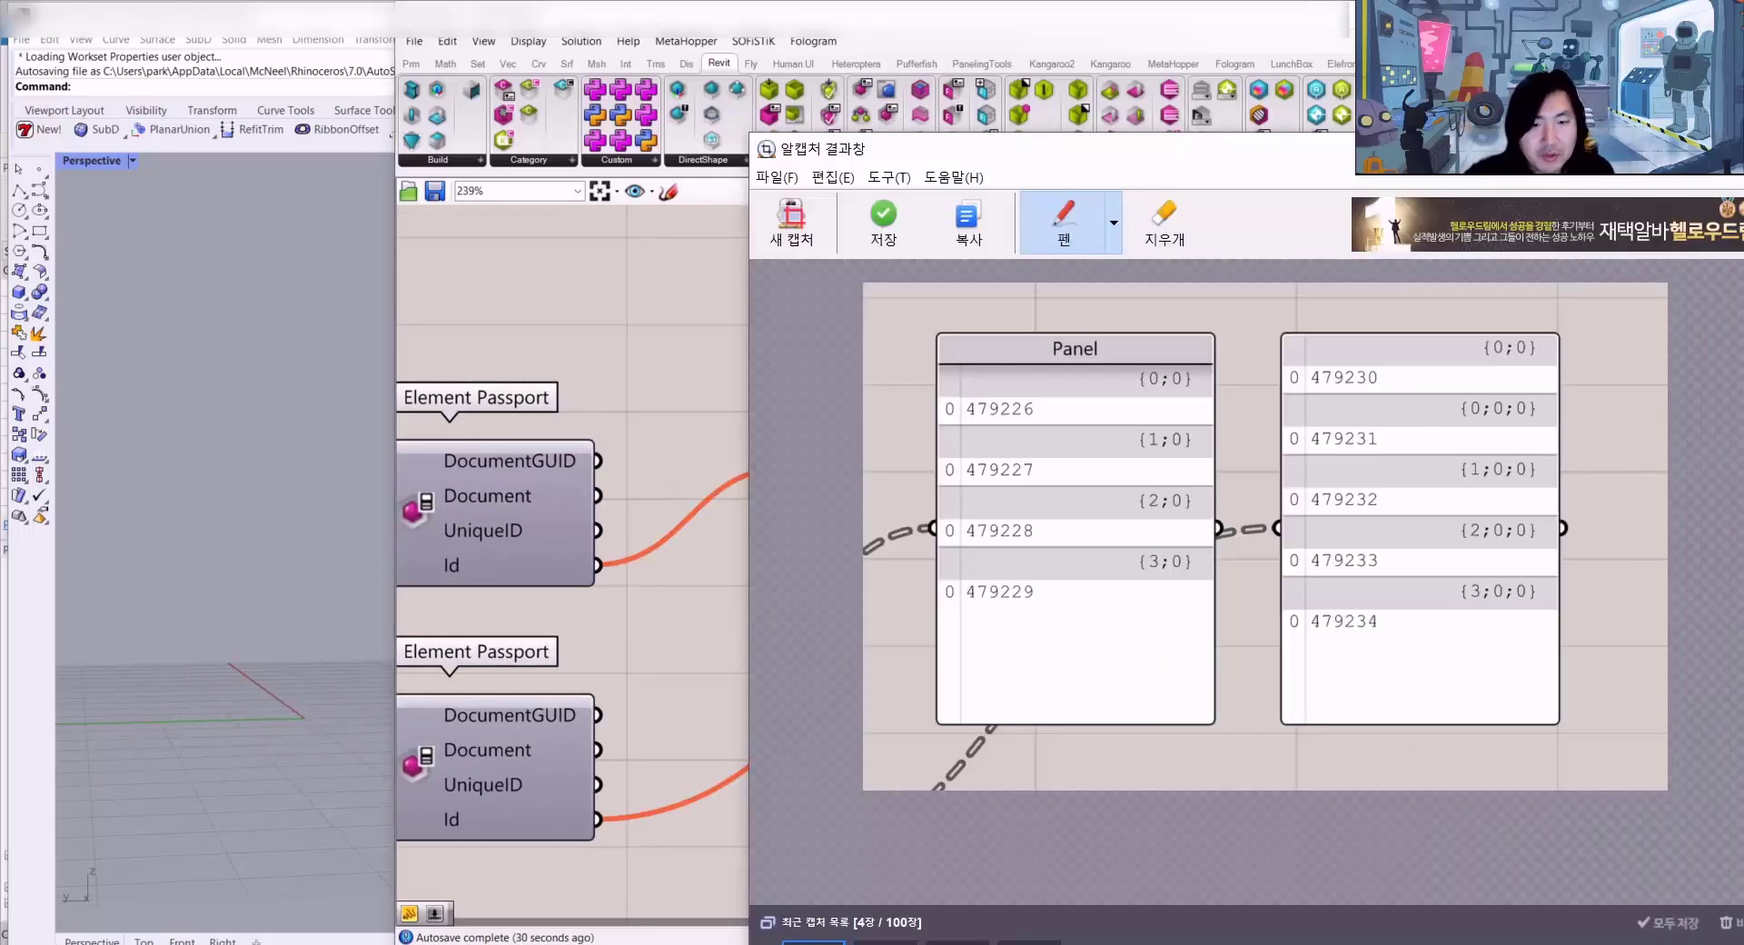
{"action": "left_click_drag", "start_coordinate": [1171, 165], "coordinate": [1255, 543]}
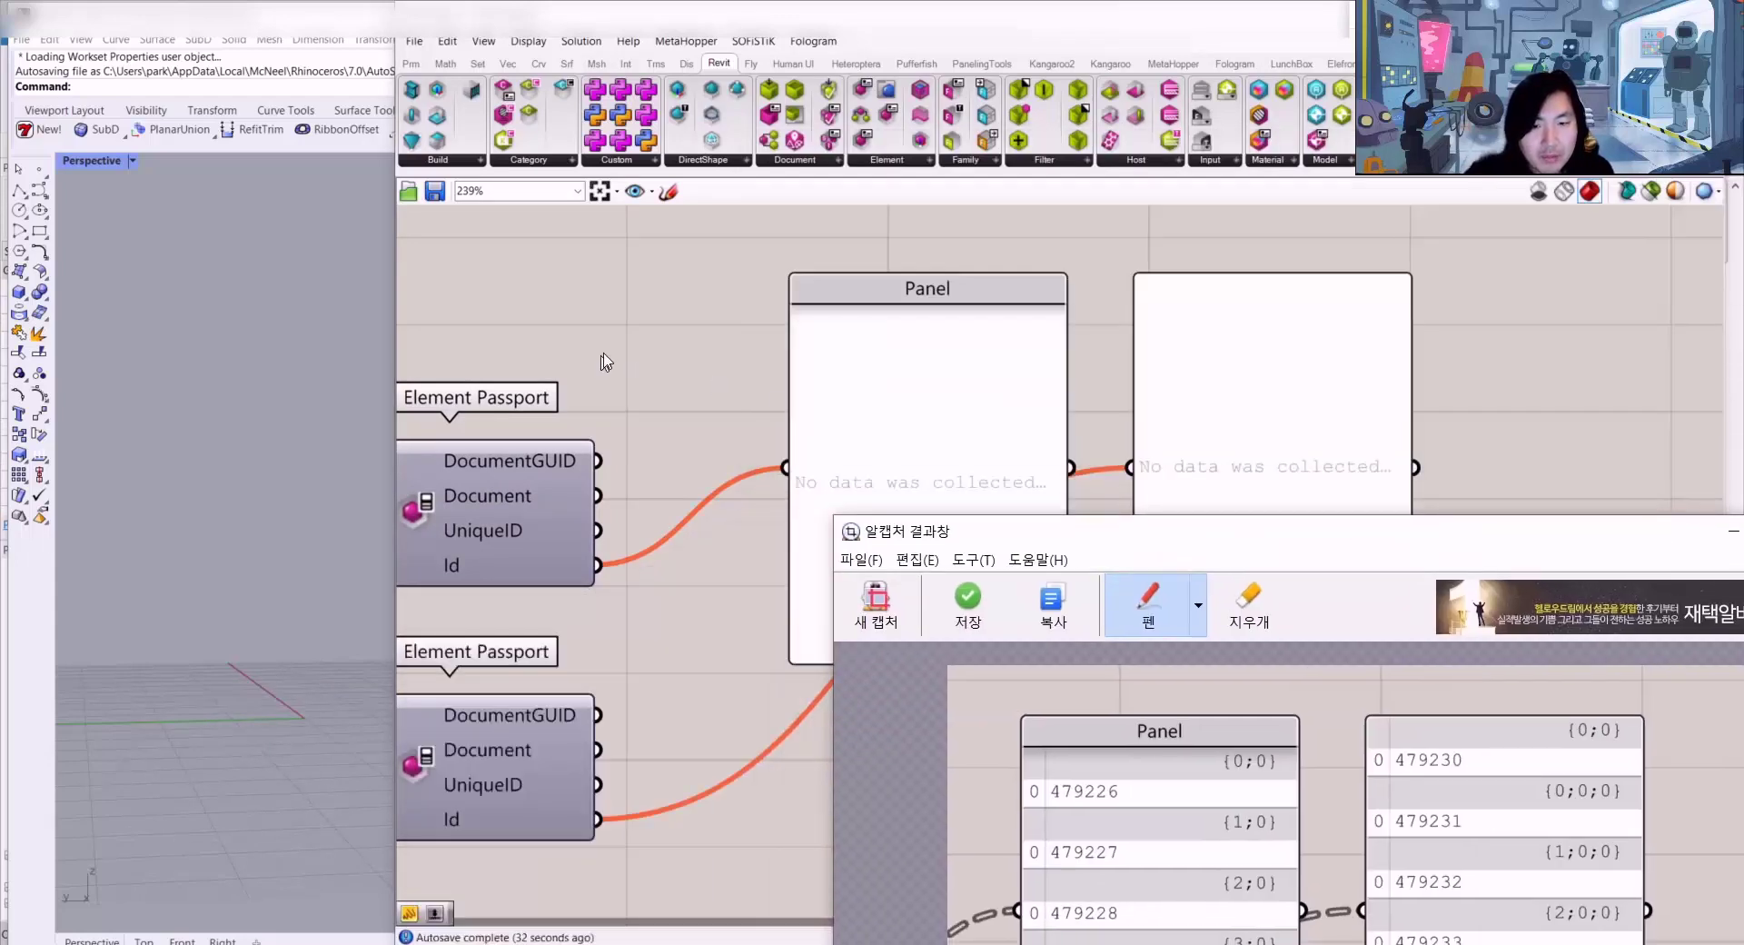
{"action": "left_click", "coordinate": [605, 362]}
{"action": "scroll", "coordinate": [624, 363], "scroll_direction": "down", "scroll_amount": 10}
{"action": "scroll", "coordinate": [709, 382], "scroll_direction": "up", "scroll_amount": 9}
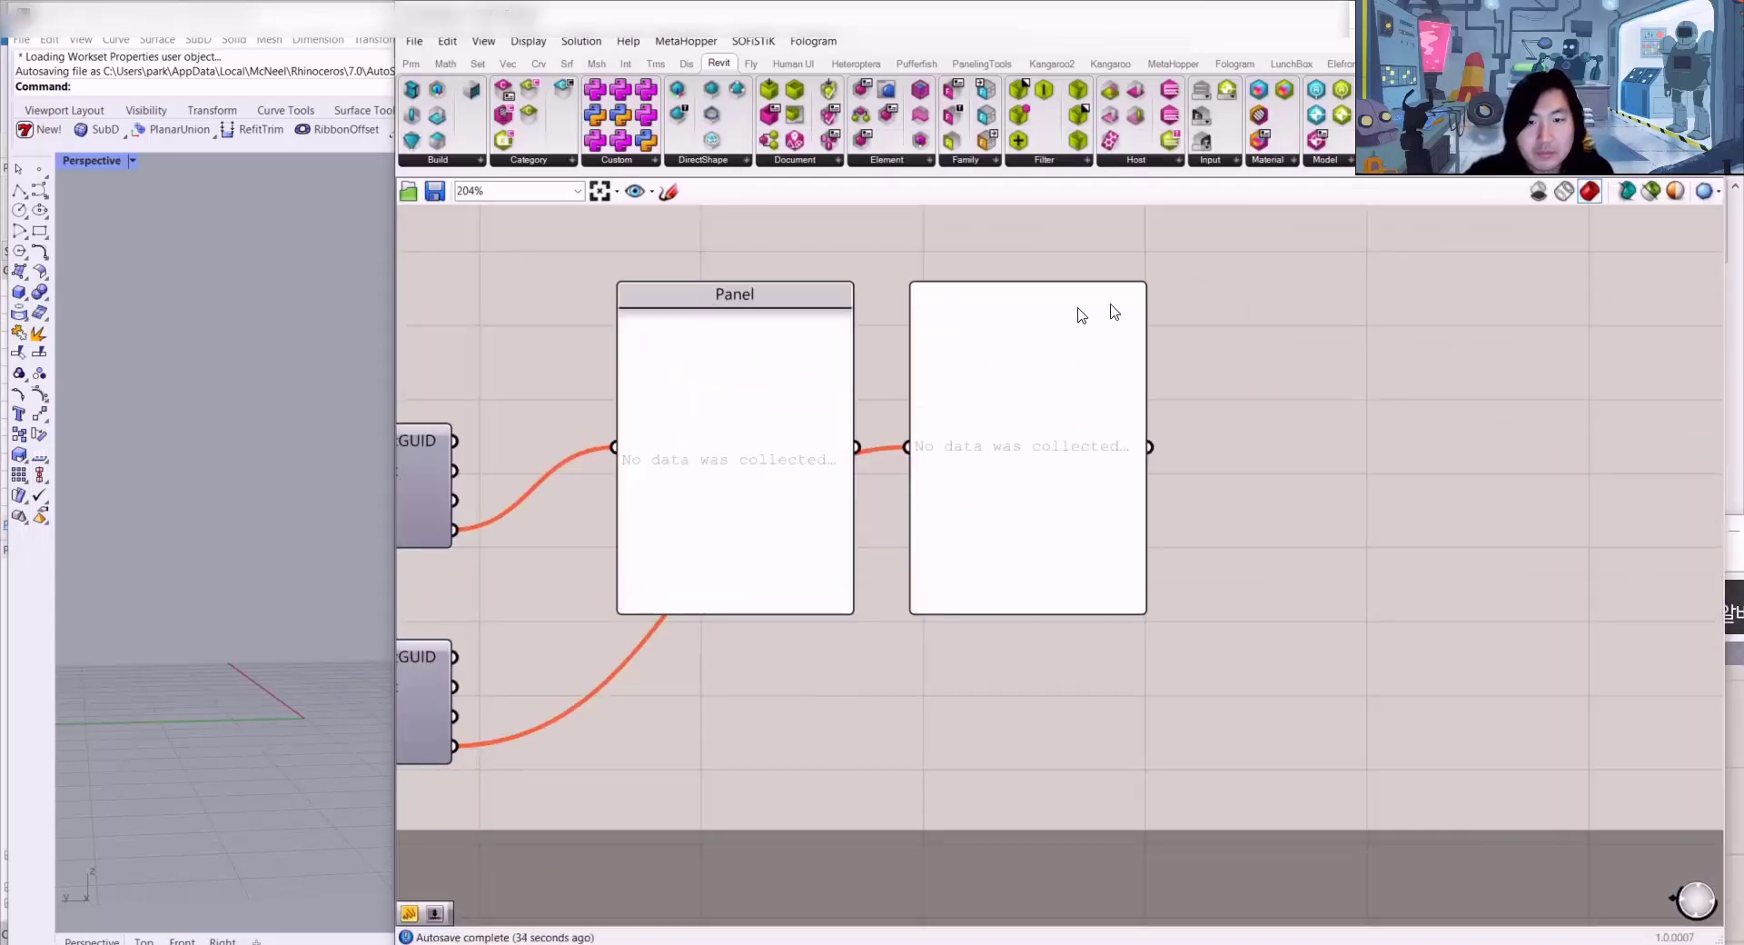
{"action": "middle_click", "coordinate": [1440, 286]}
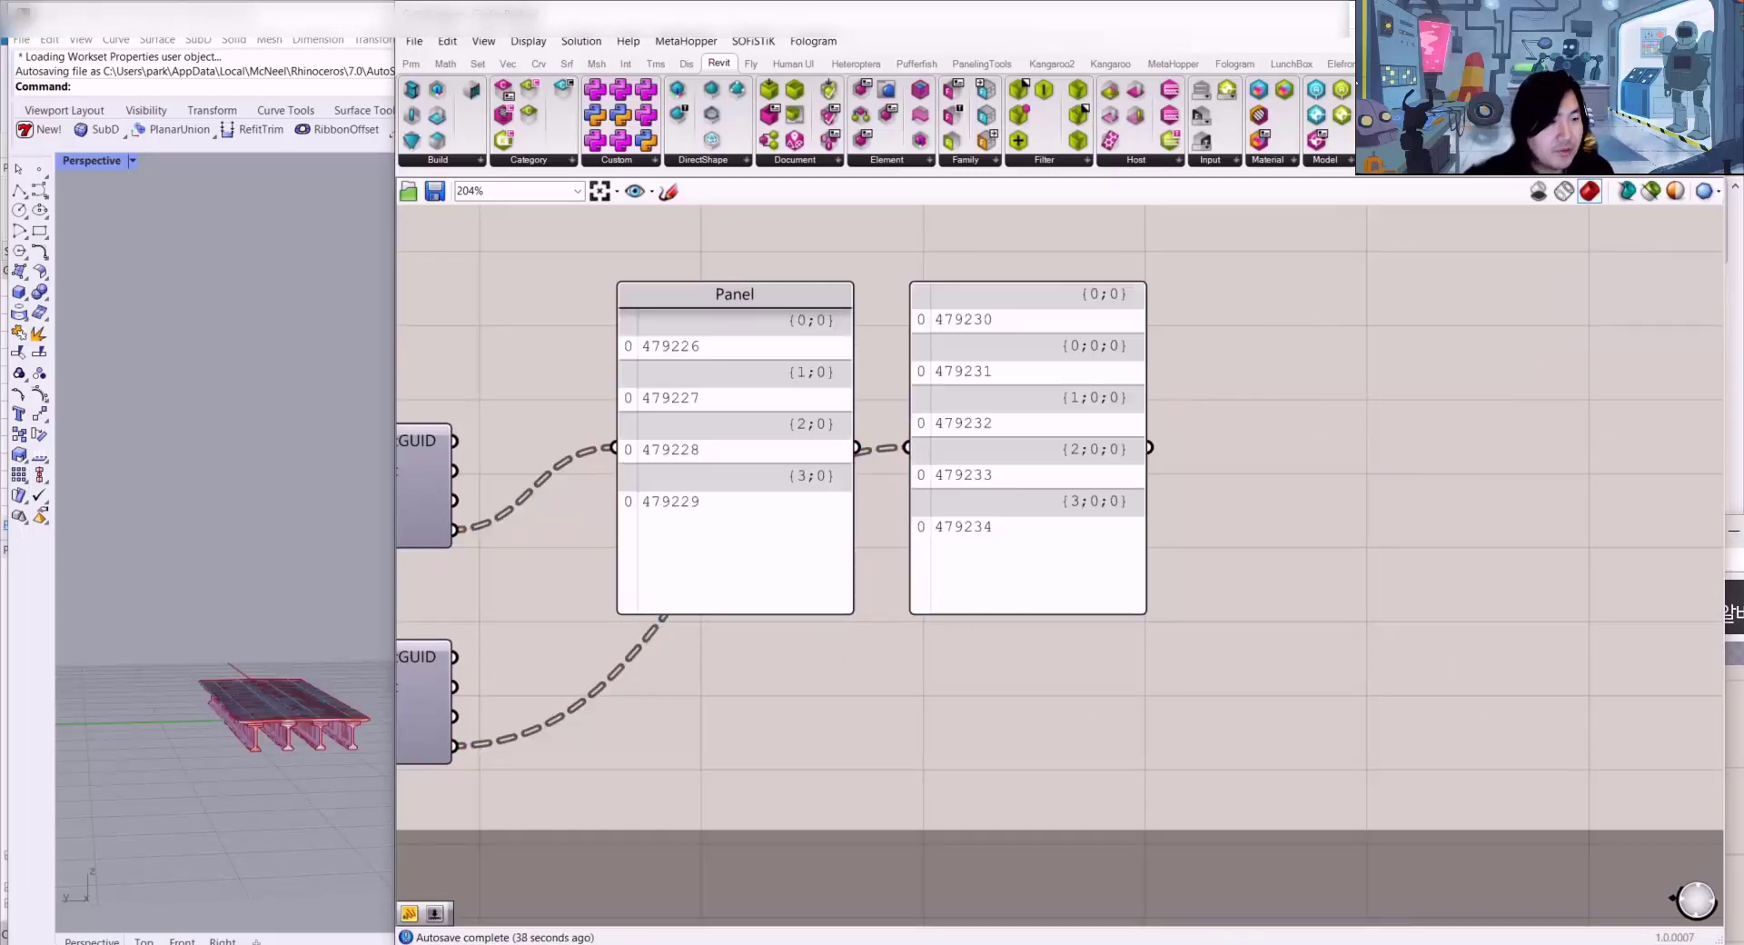
{"action": "left_click", "coordinate": [1732, 534]}
{"action": "left_click_drag", "start_coordinate": [1587, 545], "coordinate": [1743, 206]}
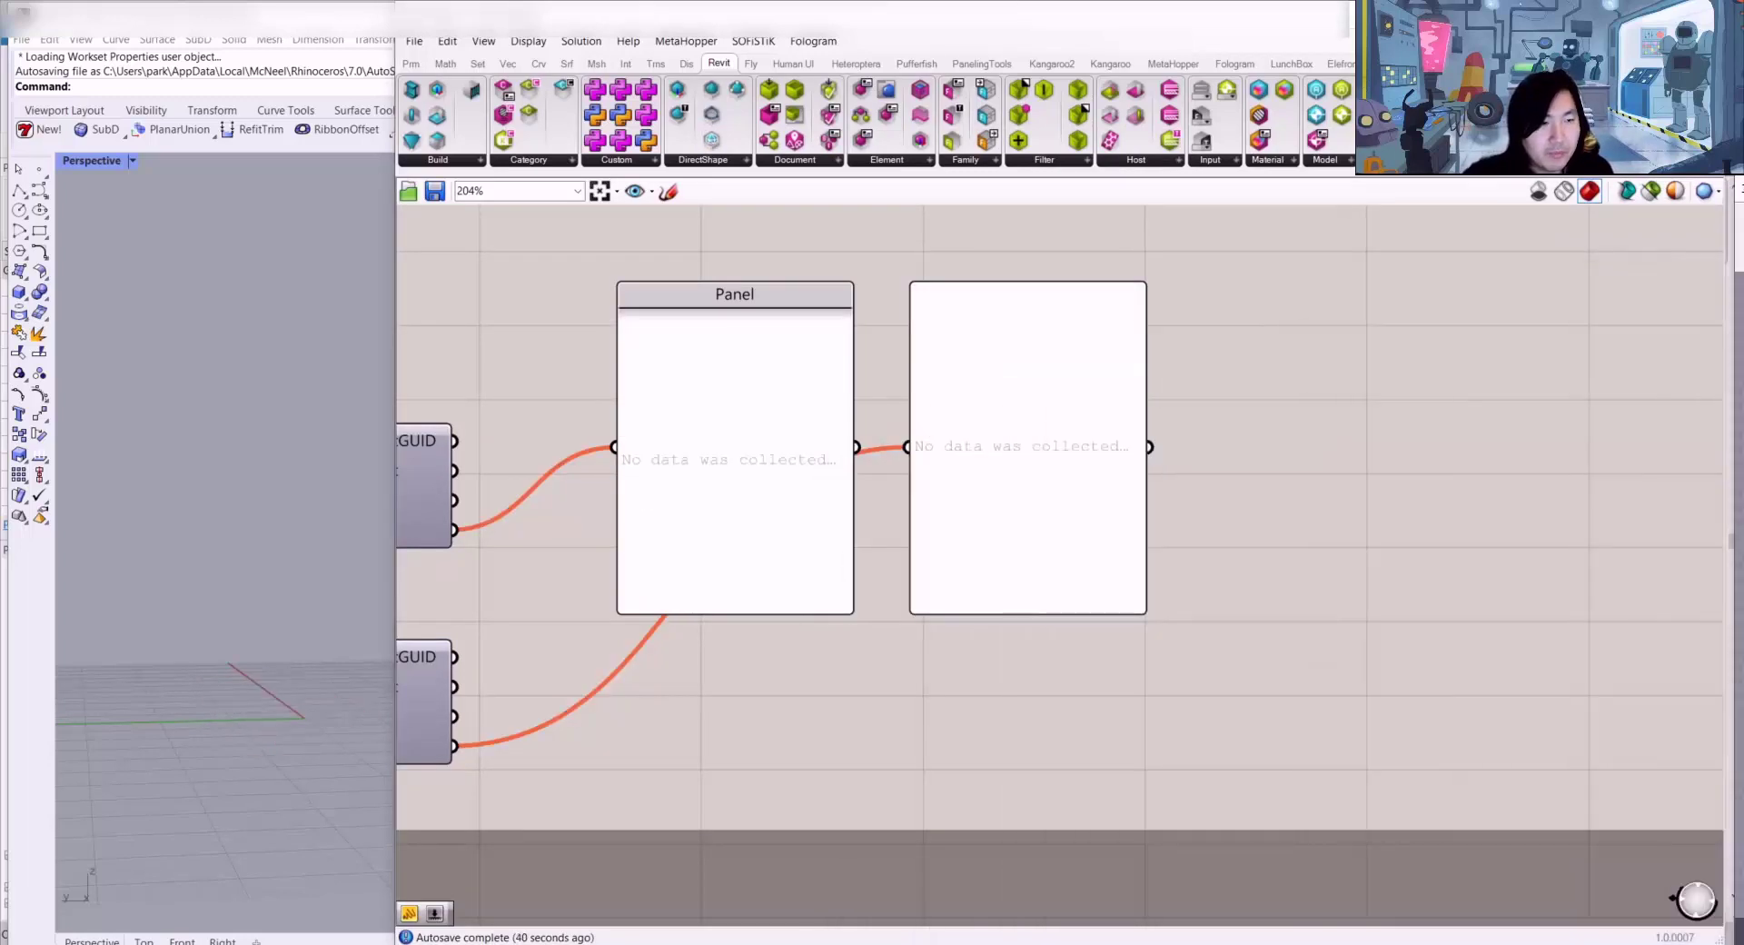
Step: Pause the 1 second Trigger that refreshes the two Add Geometry DirectShape components
{"action": "scroll", "coordinate": [1044, 475], "scroll_direction": "down", "scroll_amount": 6}
{"action": "scroll", "coordinate": [654, 698], "scroll_direction": "up", "scroll_amount": 5}
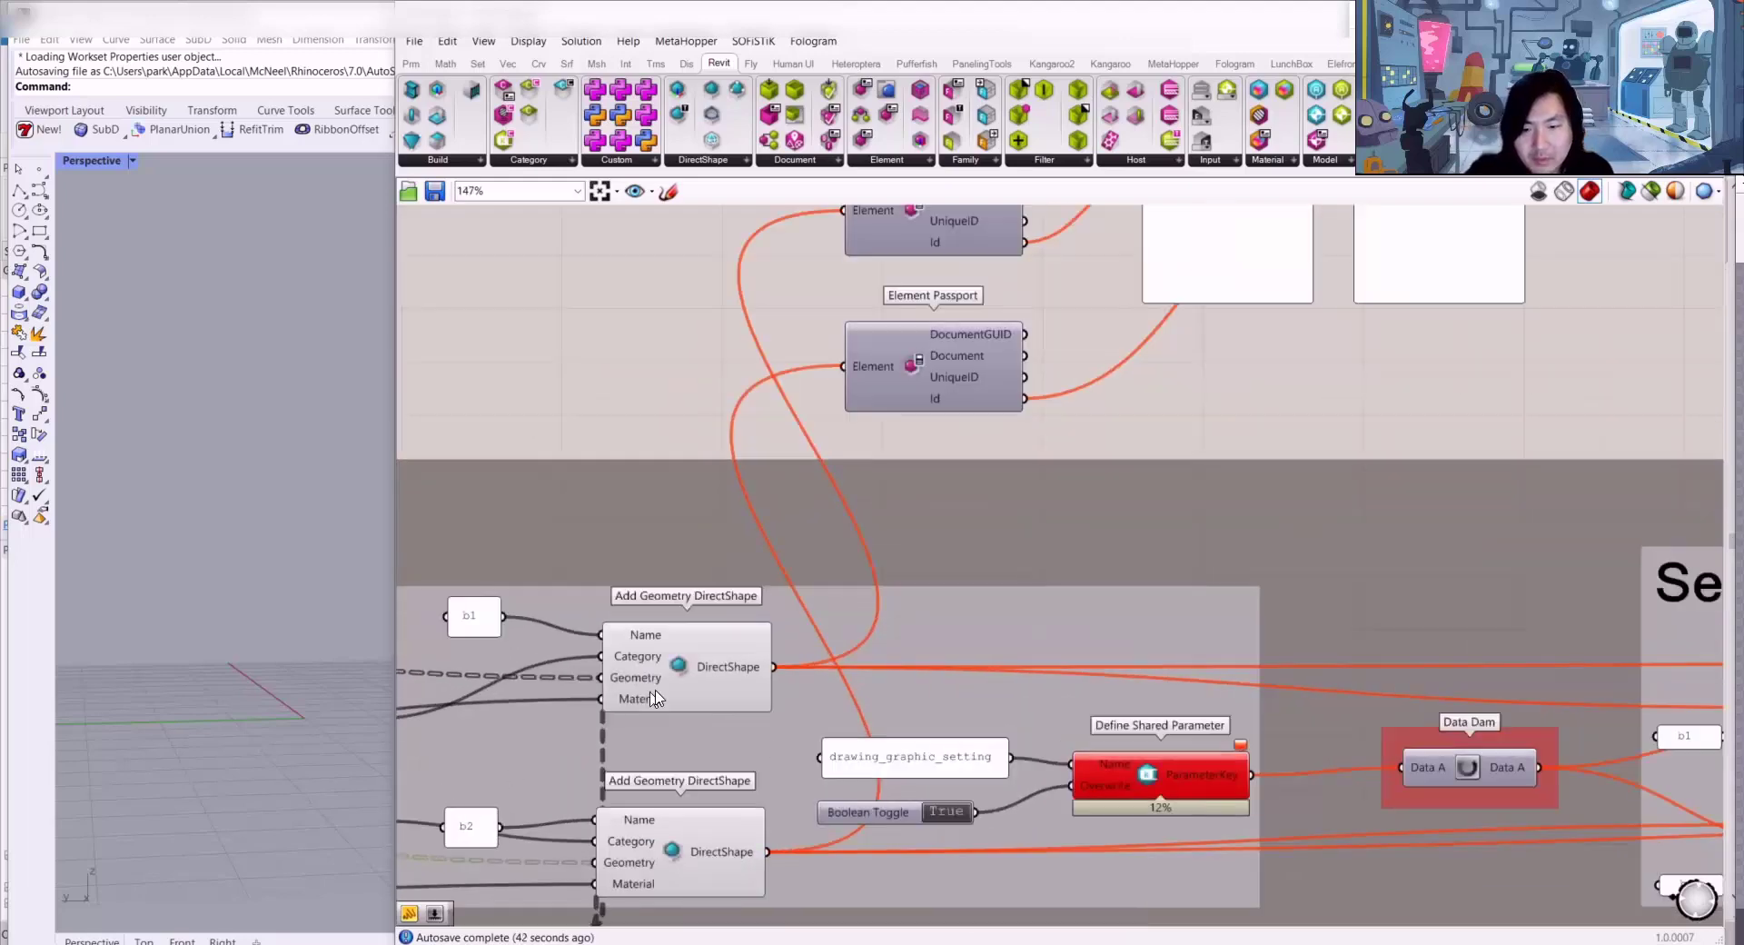
{"action": "scroll", "coordinate": [654, 698], "scroll_direction": "down", "scroll_amount": 5}
{"action": "scroll", "coordinate": [582, 609], "scroll_direction": "up", "scroll_amount": 4}
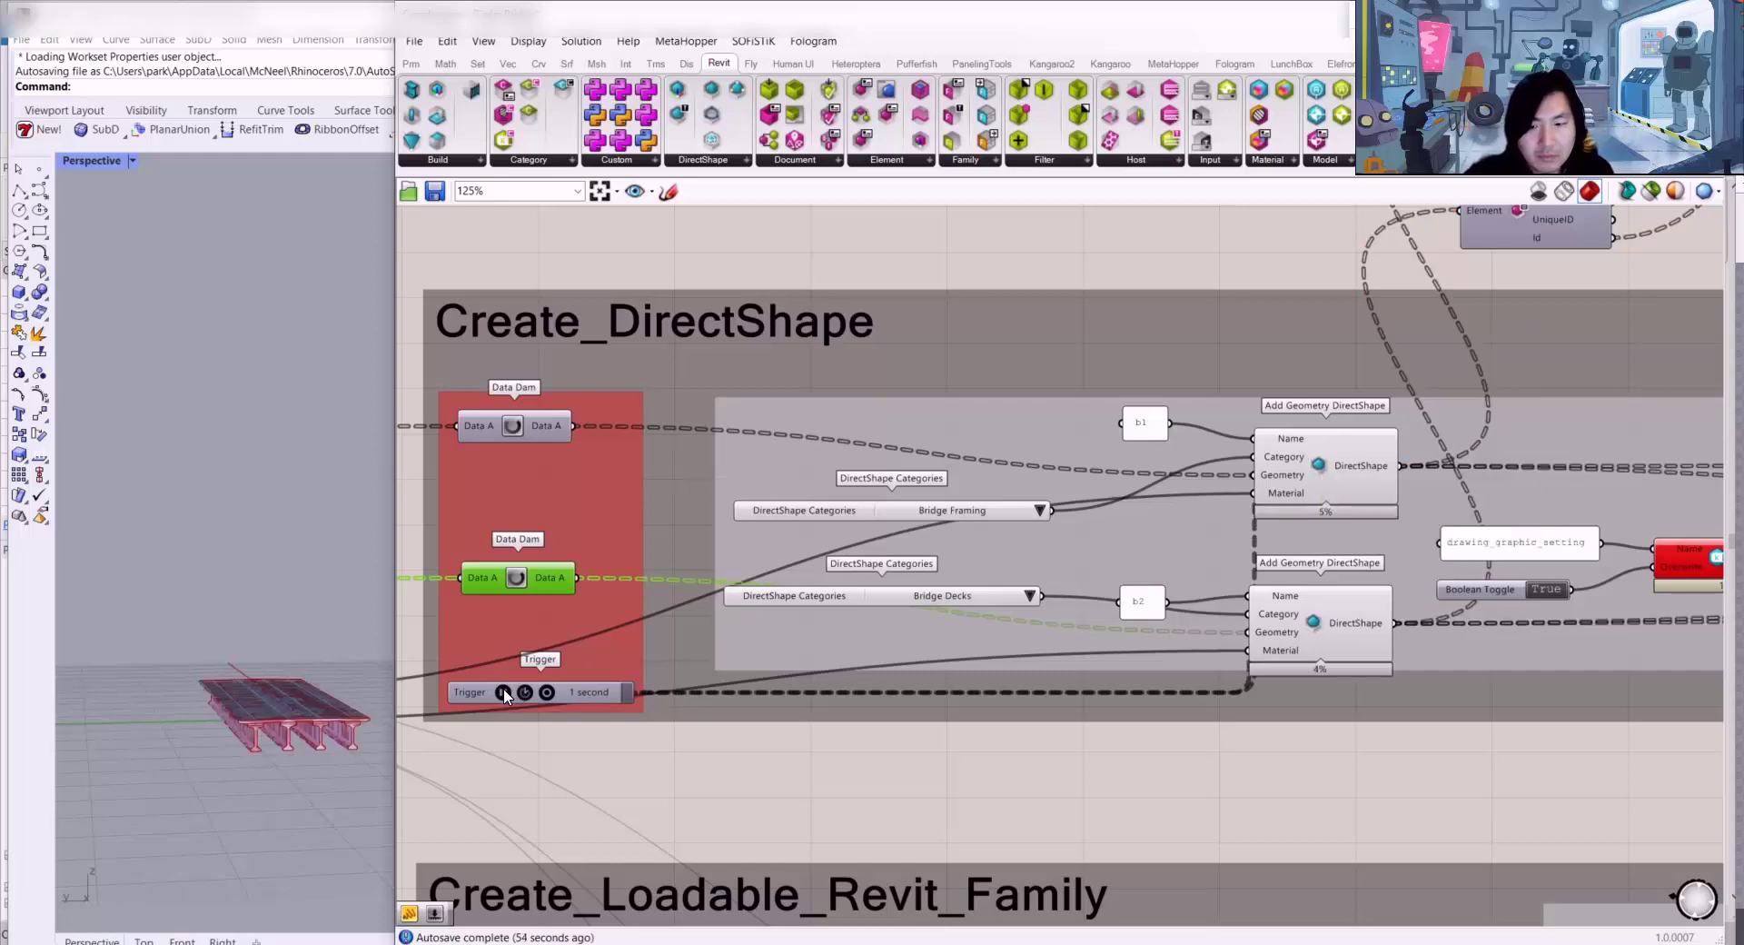
Step: Place the captured Id image beside the live panels, compare the element Ids, and close the capture window
{"action": "scroll", "coordinate": [1428, 311], "scroll_direction": "down", "scroll_amount": 3}
{"action": "right_click_drag", "start_coordinate": [1436, 311], "coordinate": [923, 584]}
{"action": "scroll", "coordinate": [1284, 371], "scroll_direction": "up", "scroll_amount": 5}
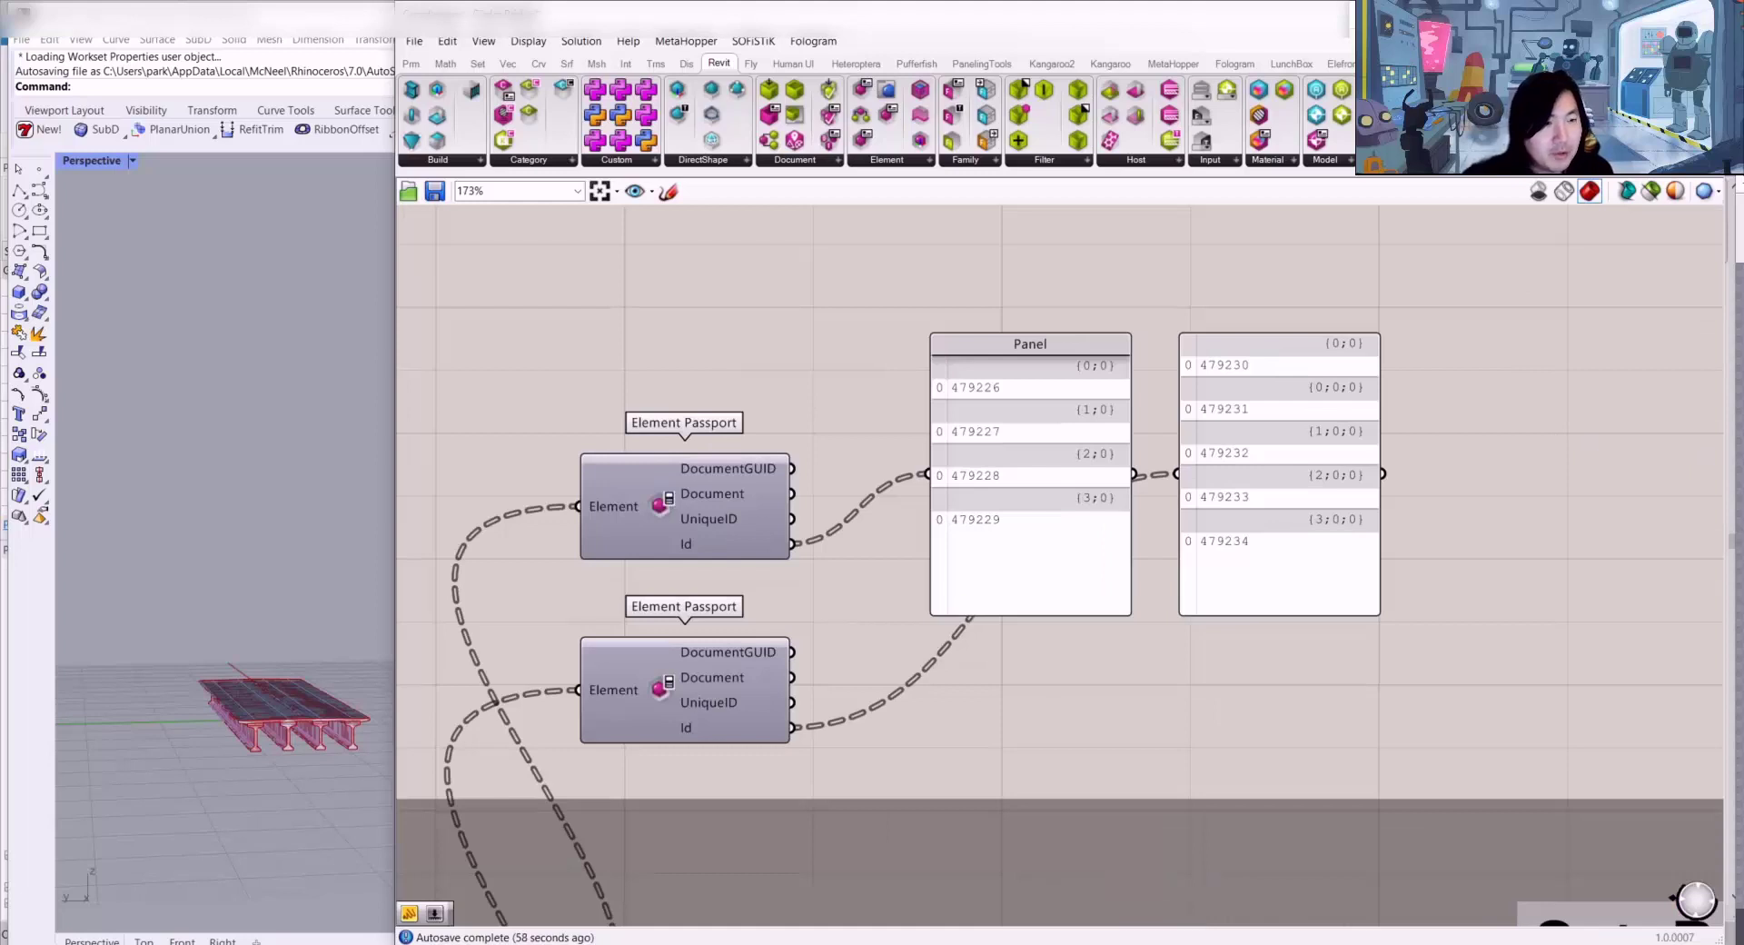
{"action": "left_click_drag", "start_coordinate": [1743, 162], "coordinate": [145, 195]}
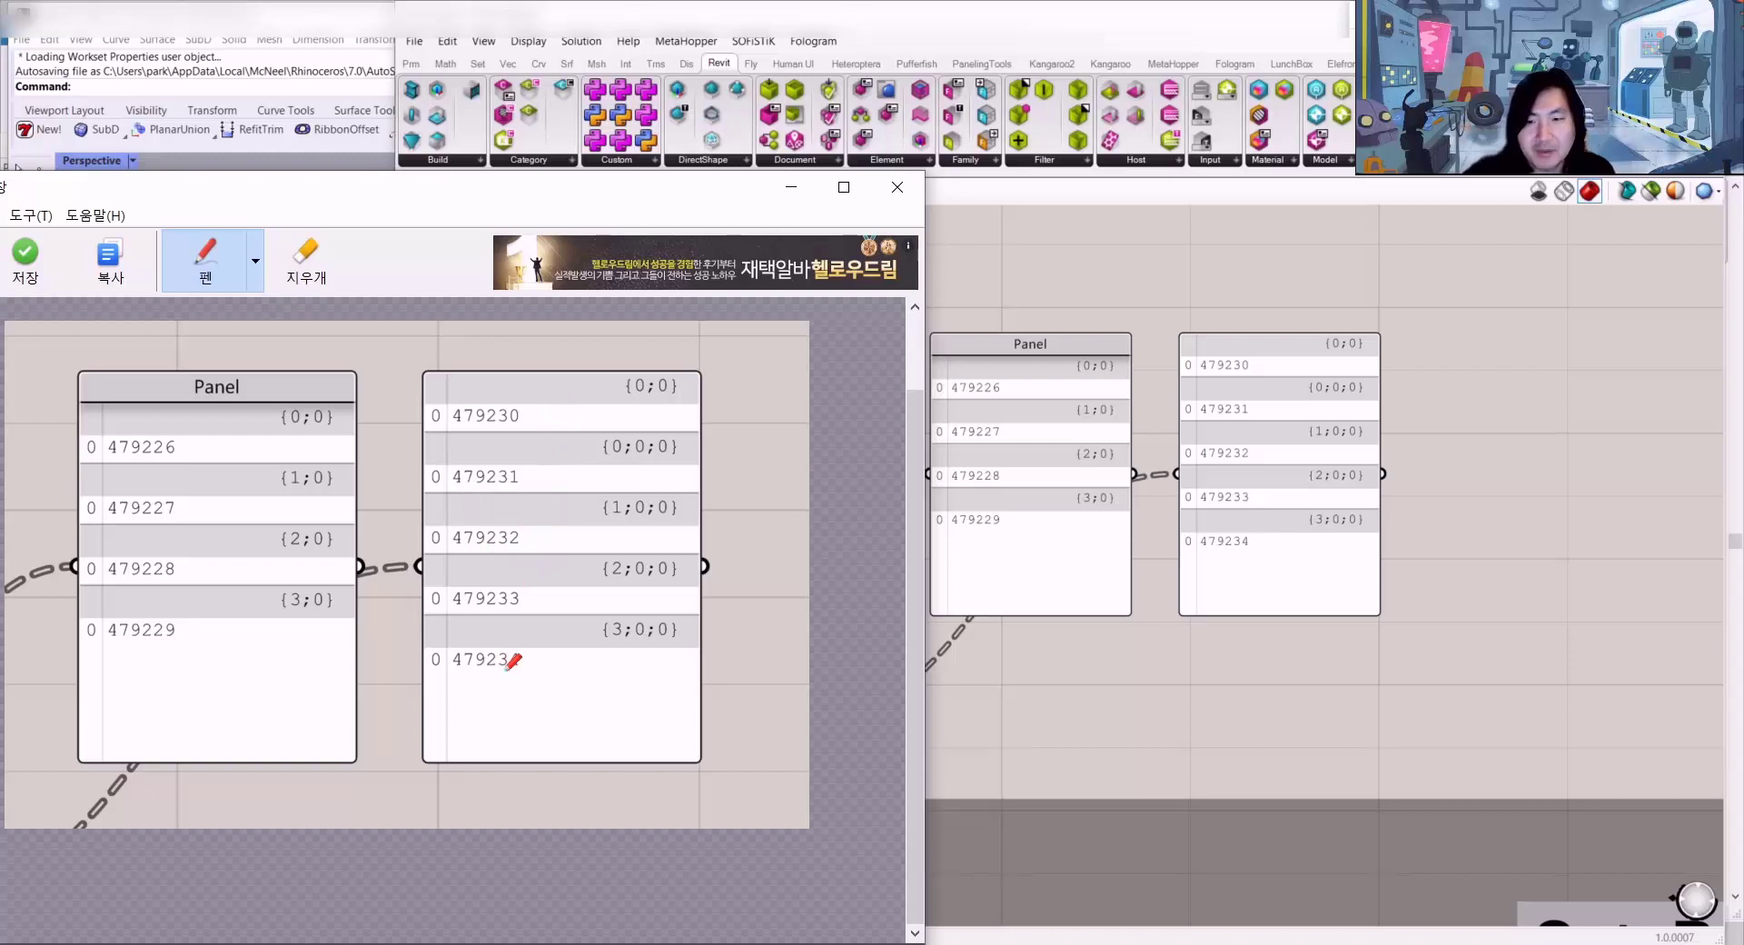
{"action": "left_click", "coordinate": [898, 186]}
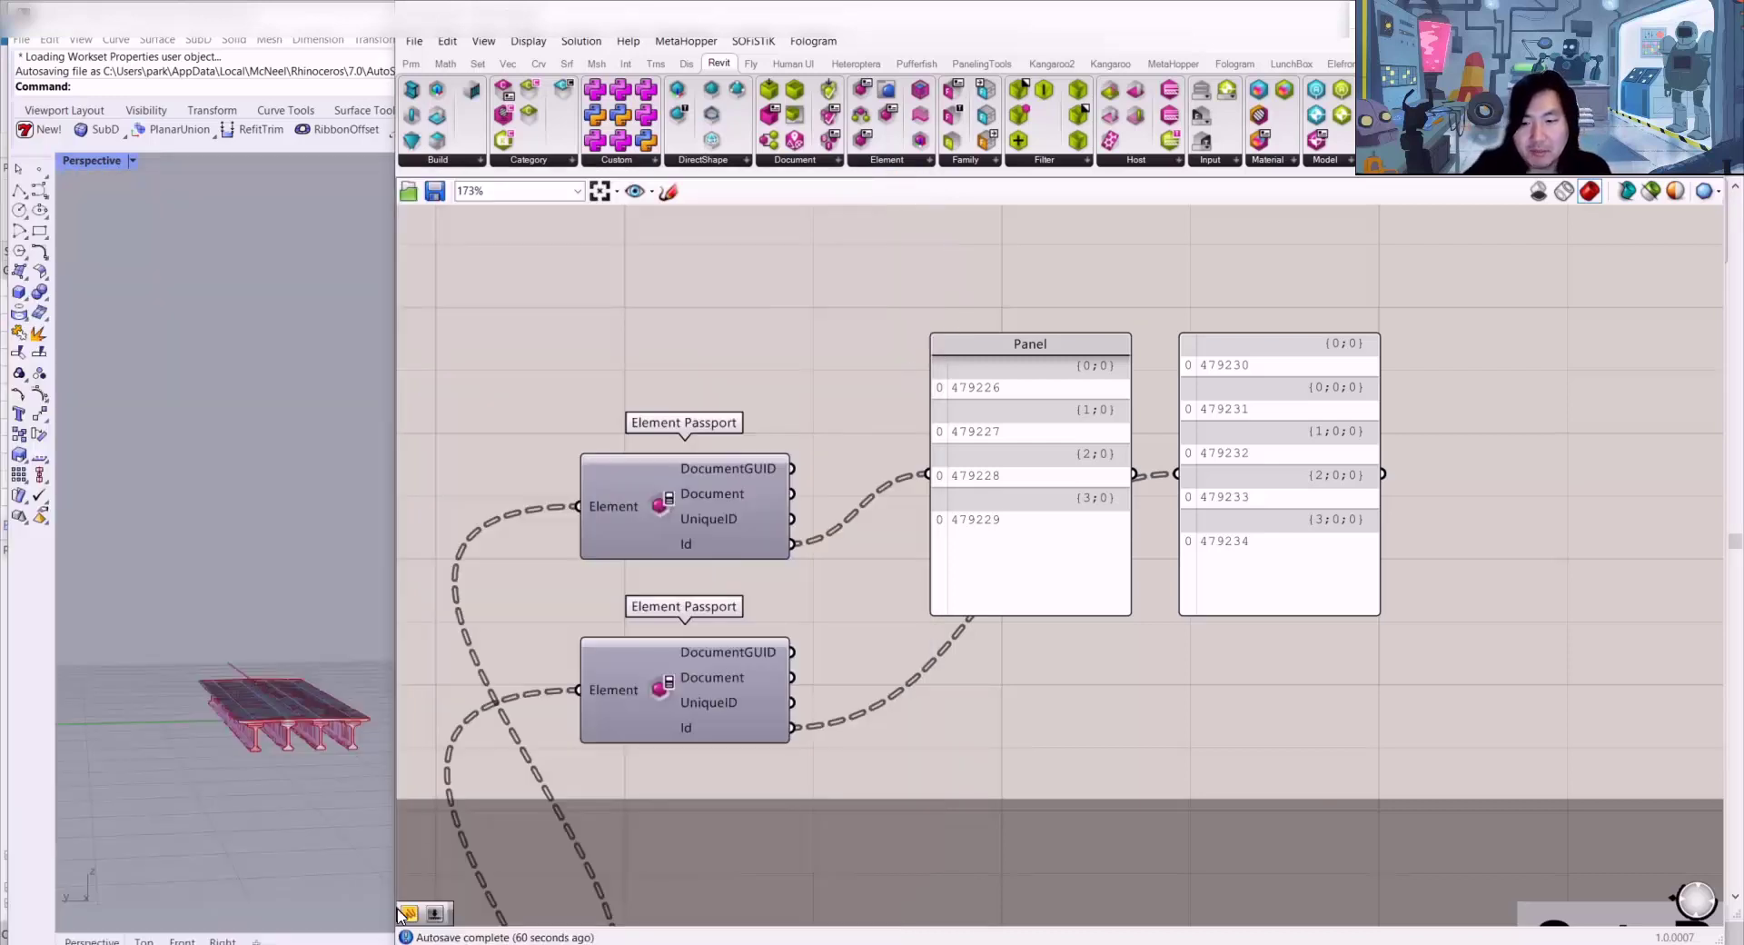
Step: Switch to Revit and review the regenerated deck and girders with their dimensions and spot elevations in Section 1
{"action": "mouse_move", "coordinate": [379, 944]}
{"action": "left_click", "coordinate": [423, 919]}
{"action": "scroll", "coordinate": [833, 514], "scroll_direction": "down", "scroll_amount": 7}
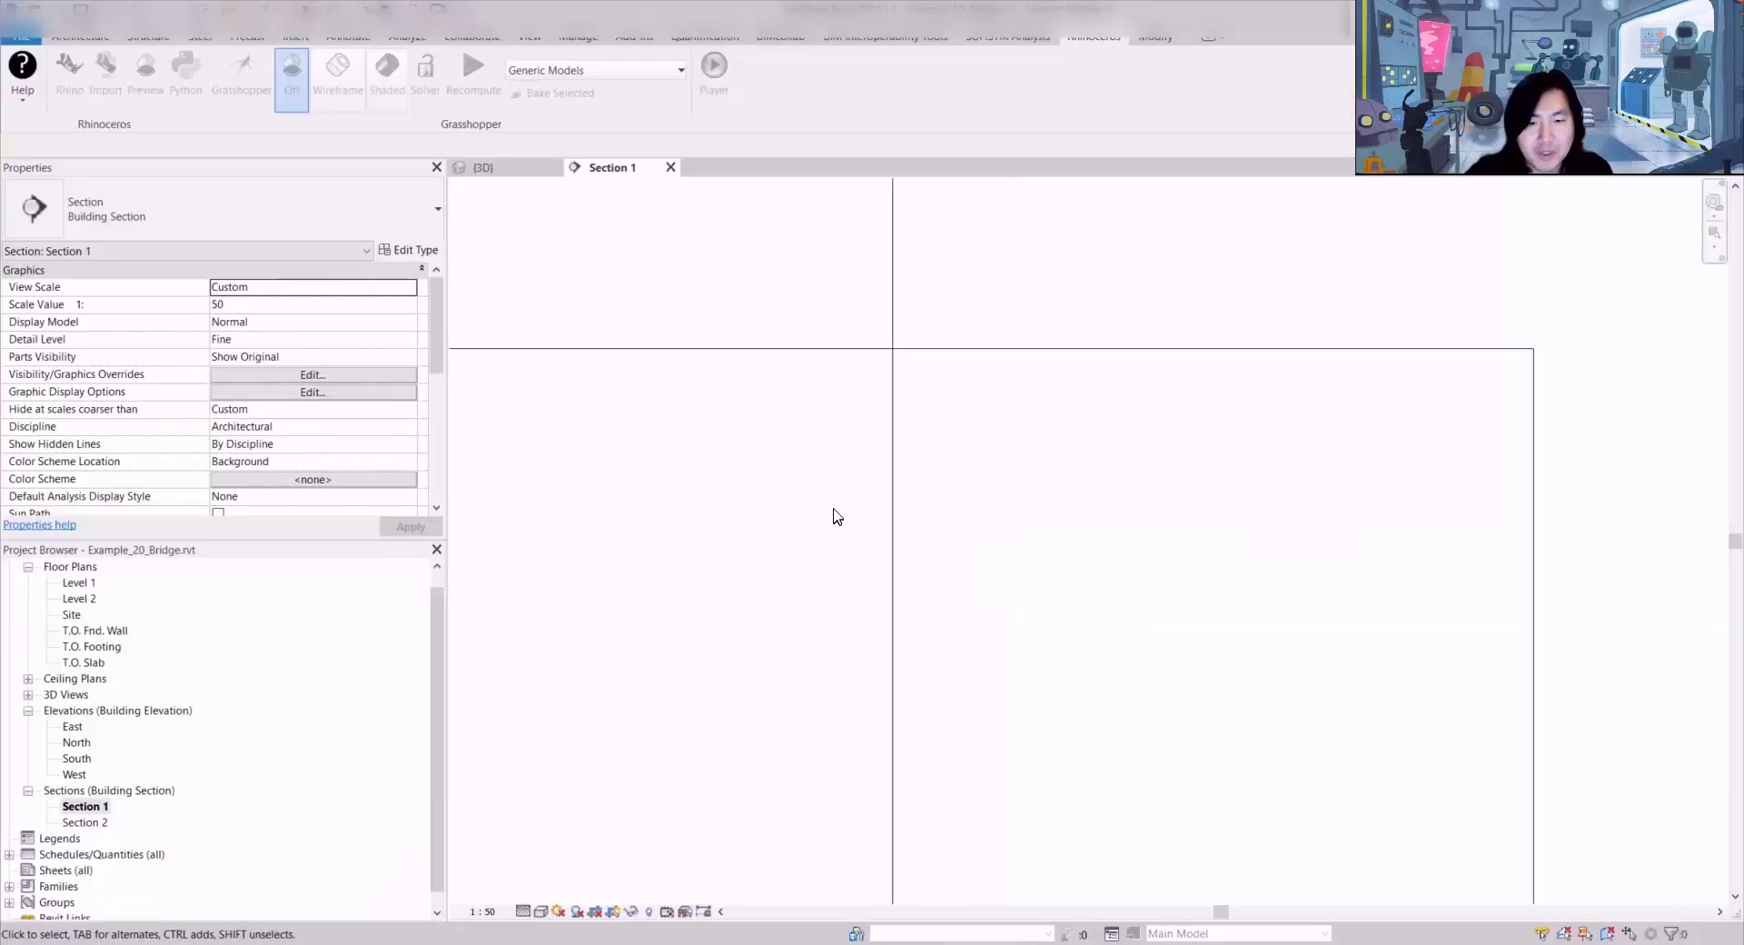
{"action": "scroll", "coordinate": [840, 513], "scroll_direction": "up", "scroll_amount": 8}
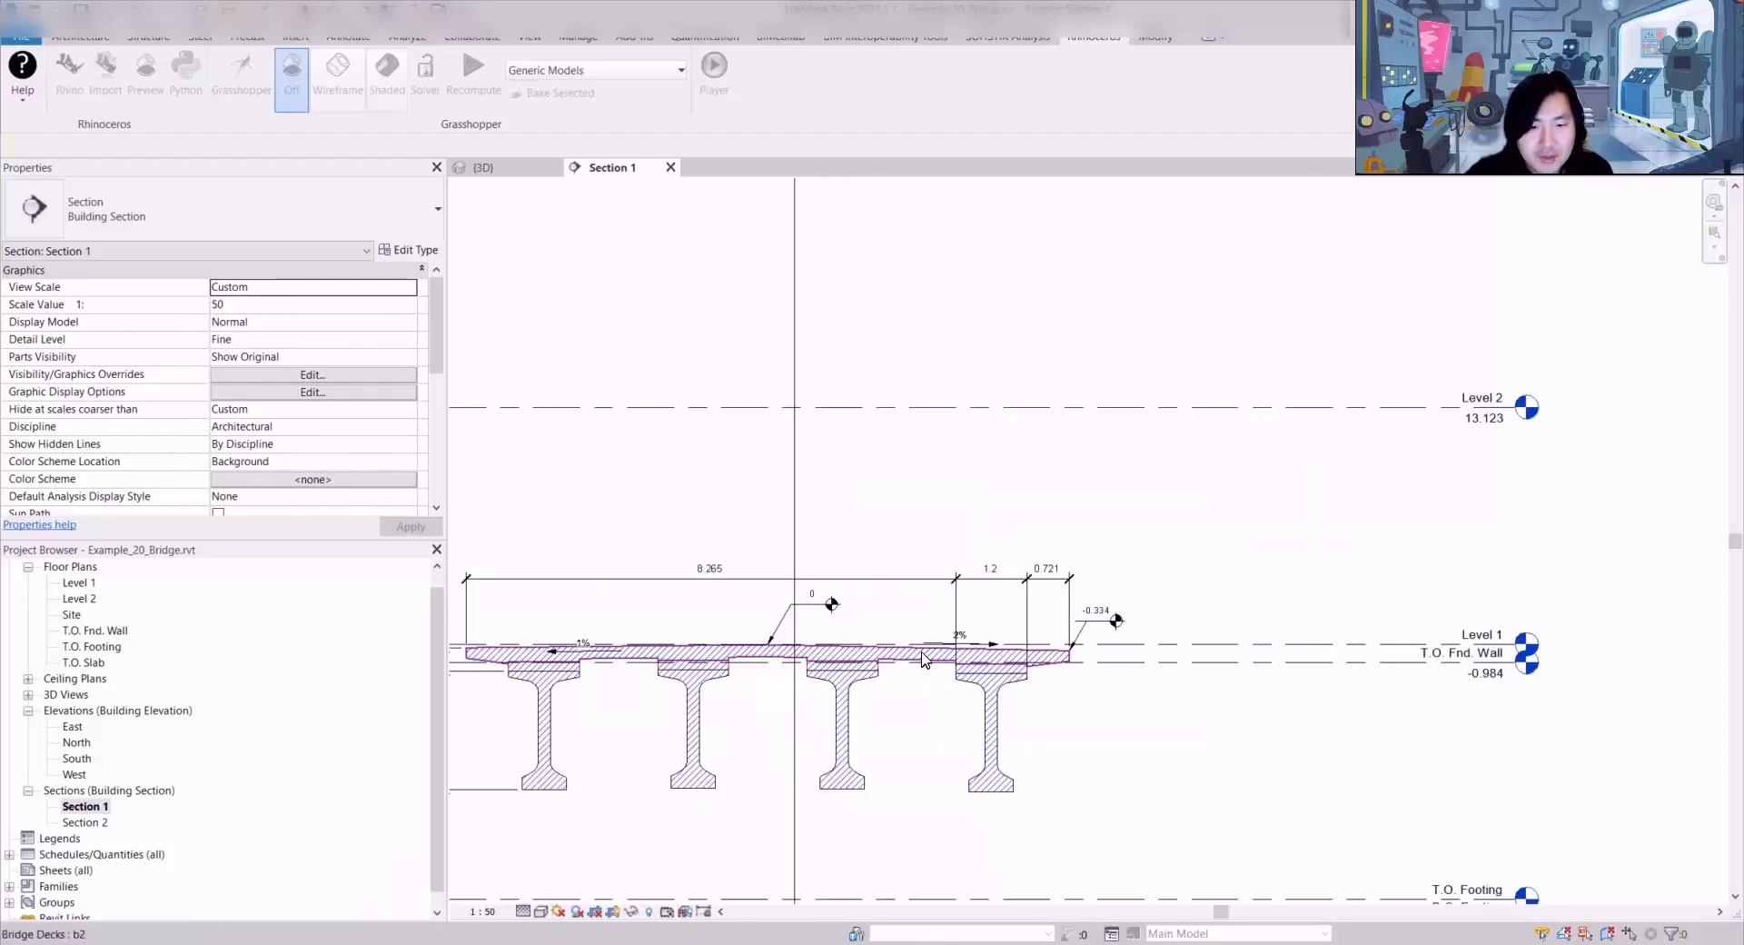
{"action": "scroll", "coordinate": [1014, 495], "scroll_direction": "up", "scroll_amount": 3}
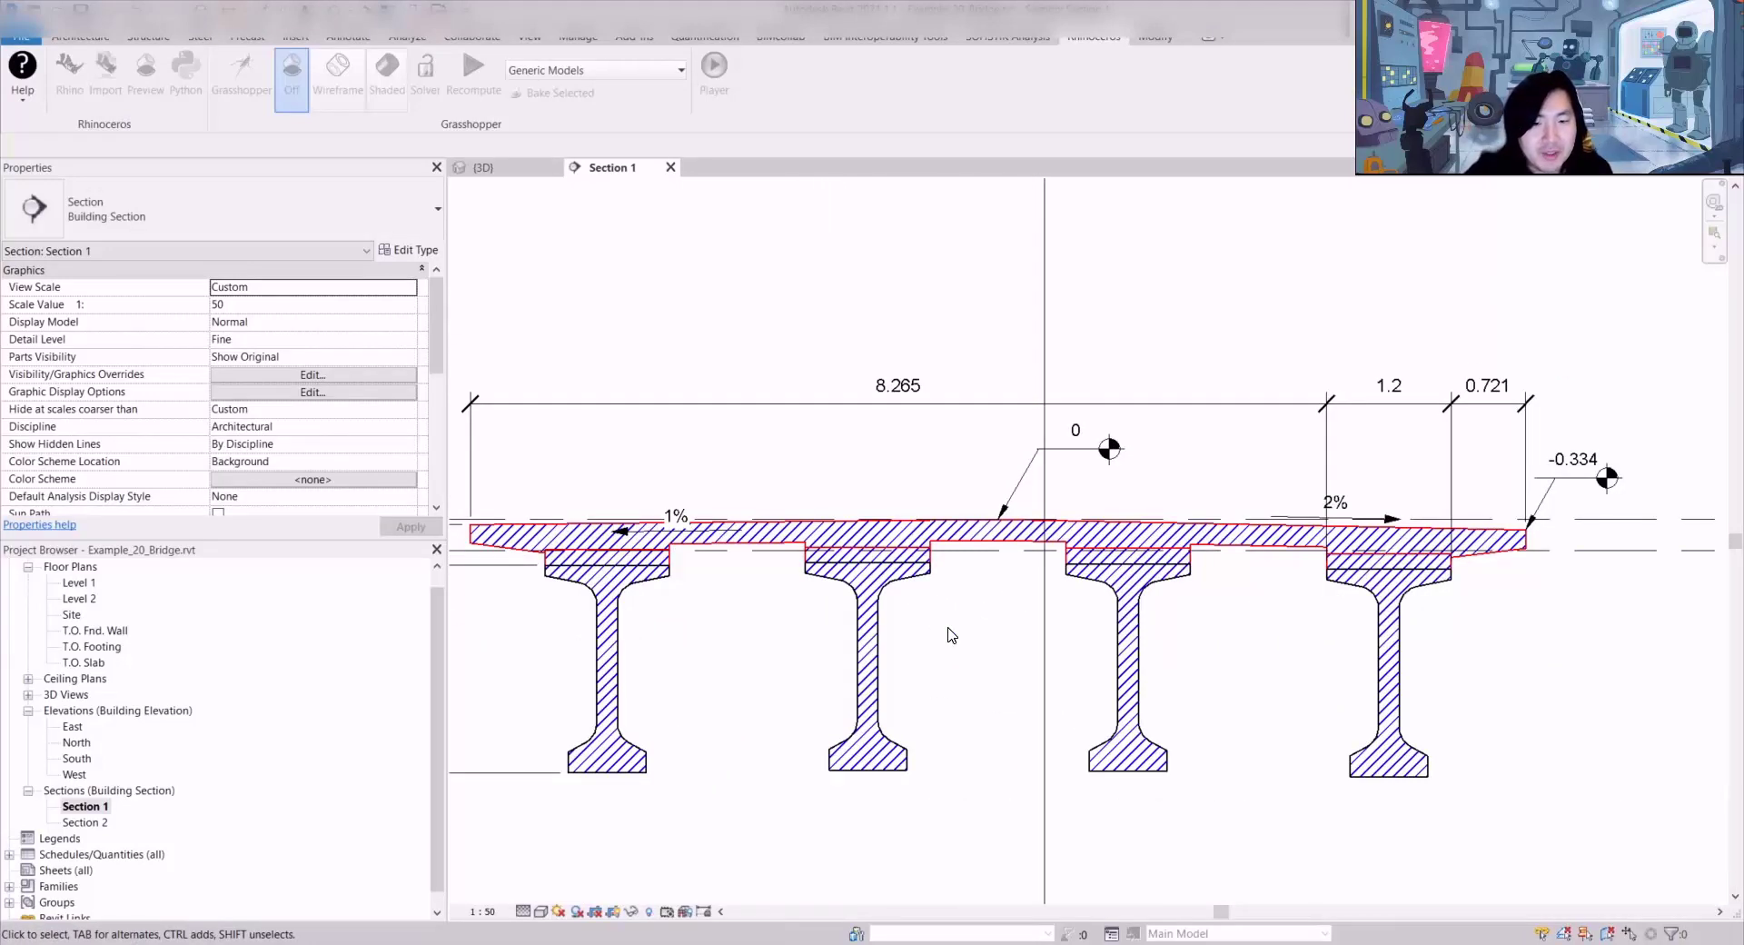
{"action": "scroll", "coordinate": [1181, 581], "scroll_direction": "down", "scroll_amount": 5}
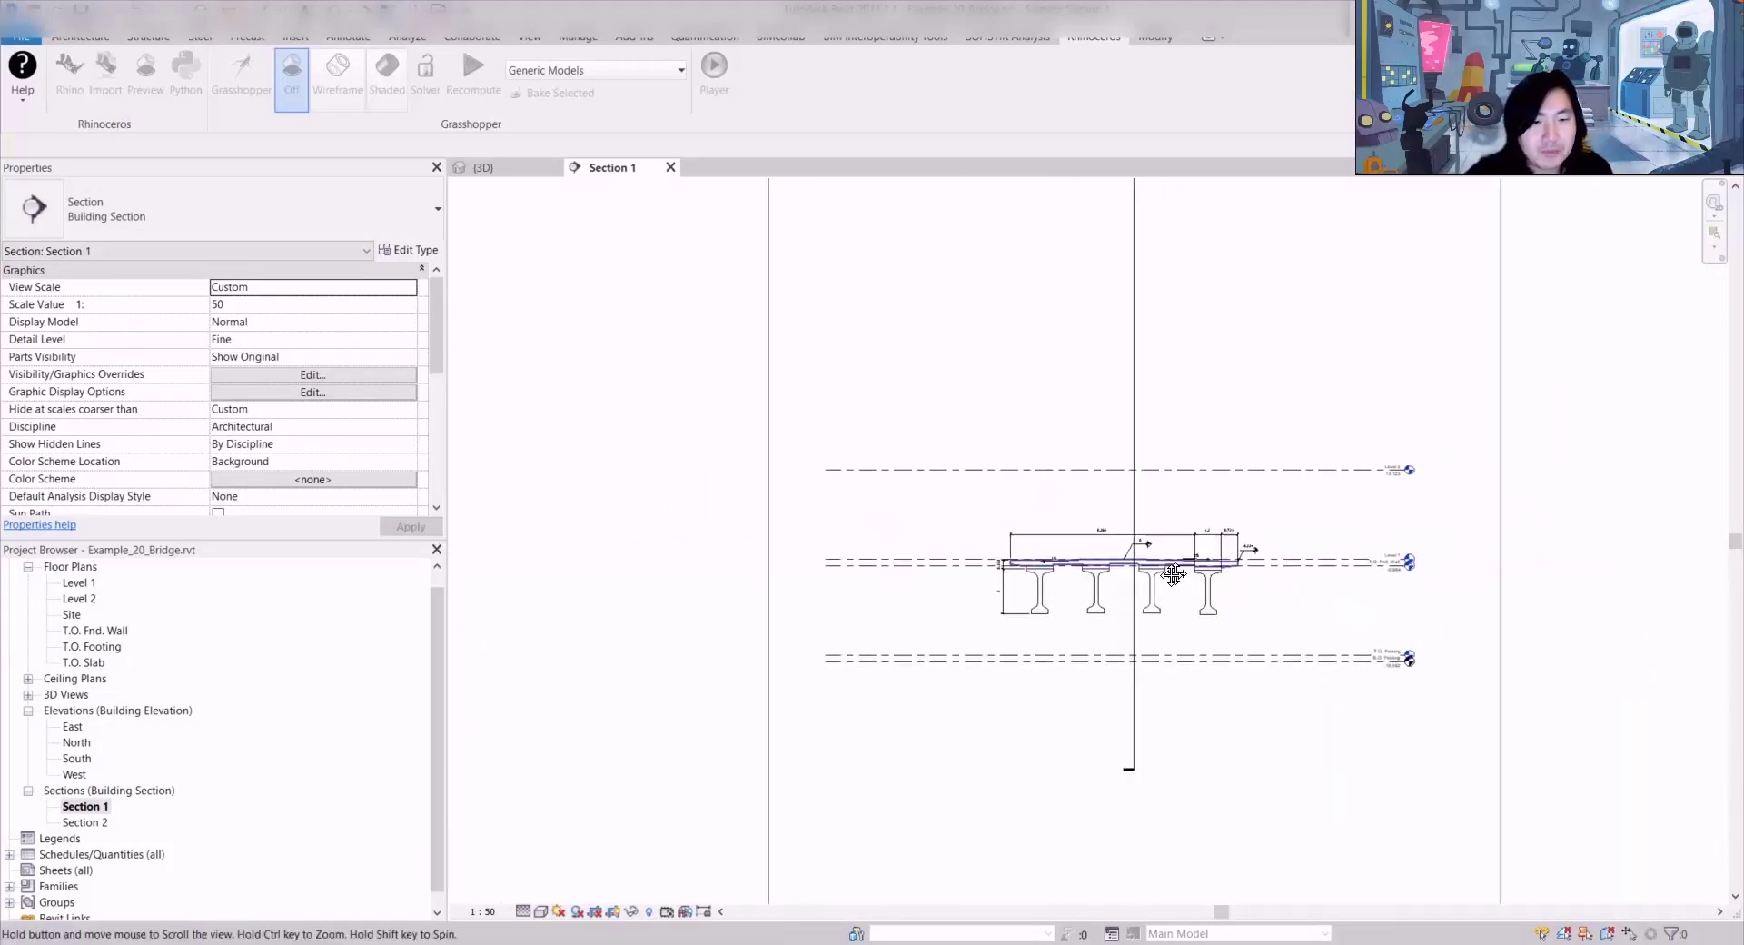
Step: Inspect the bridge deck and girders in Section 1 and in the default 3D view
{"action": "scroll", "coordinate": [1166, 610], "scroll_direction": "up", "scroll_amount": 2}
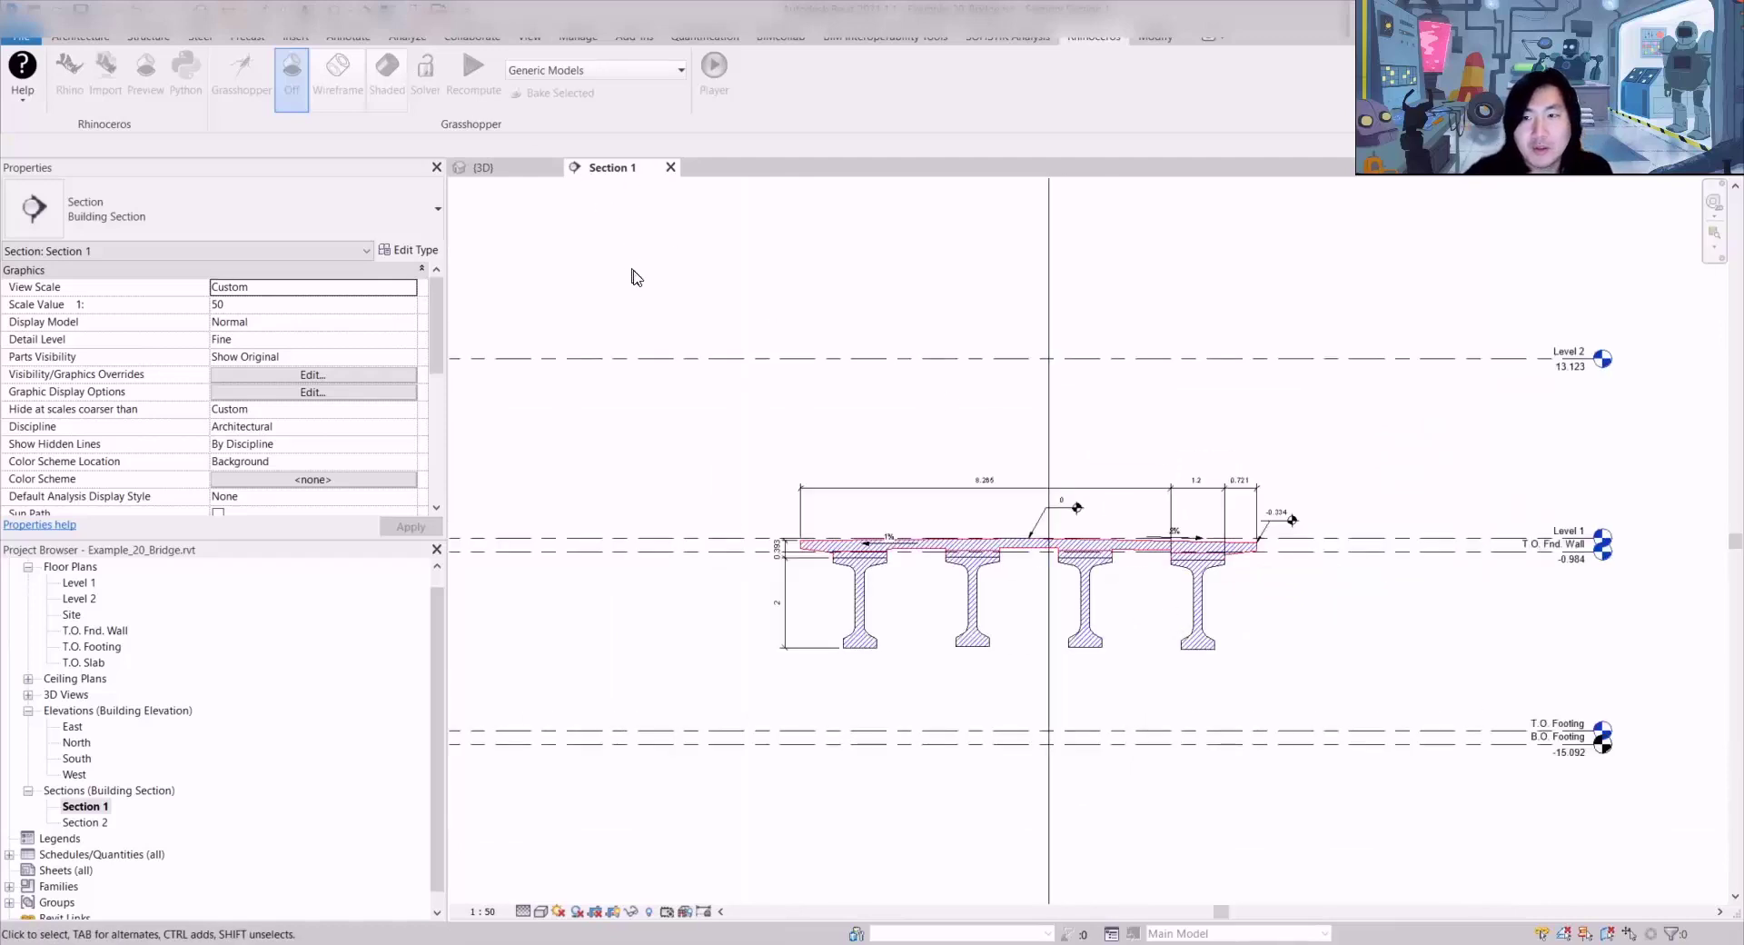
{"action": "left_click", "coordinate": [530, 36]}
{"action": "left_click", "coordinate": [569, 72]}
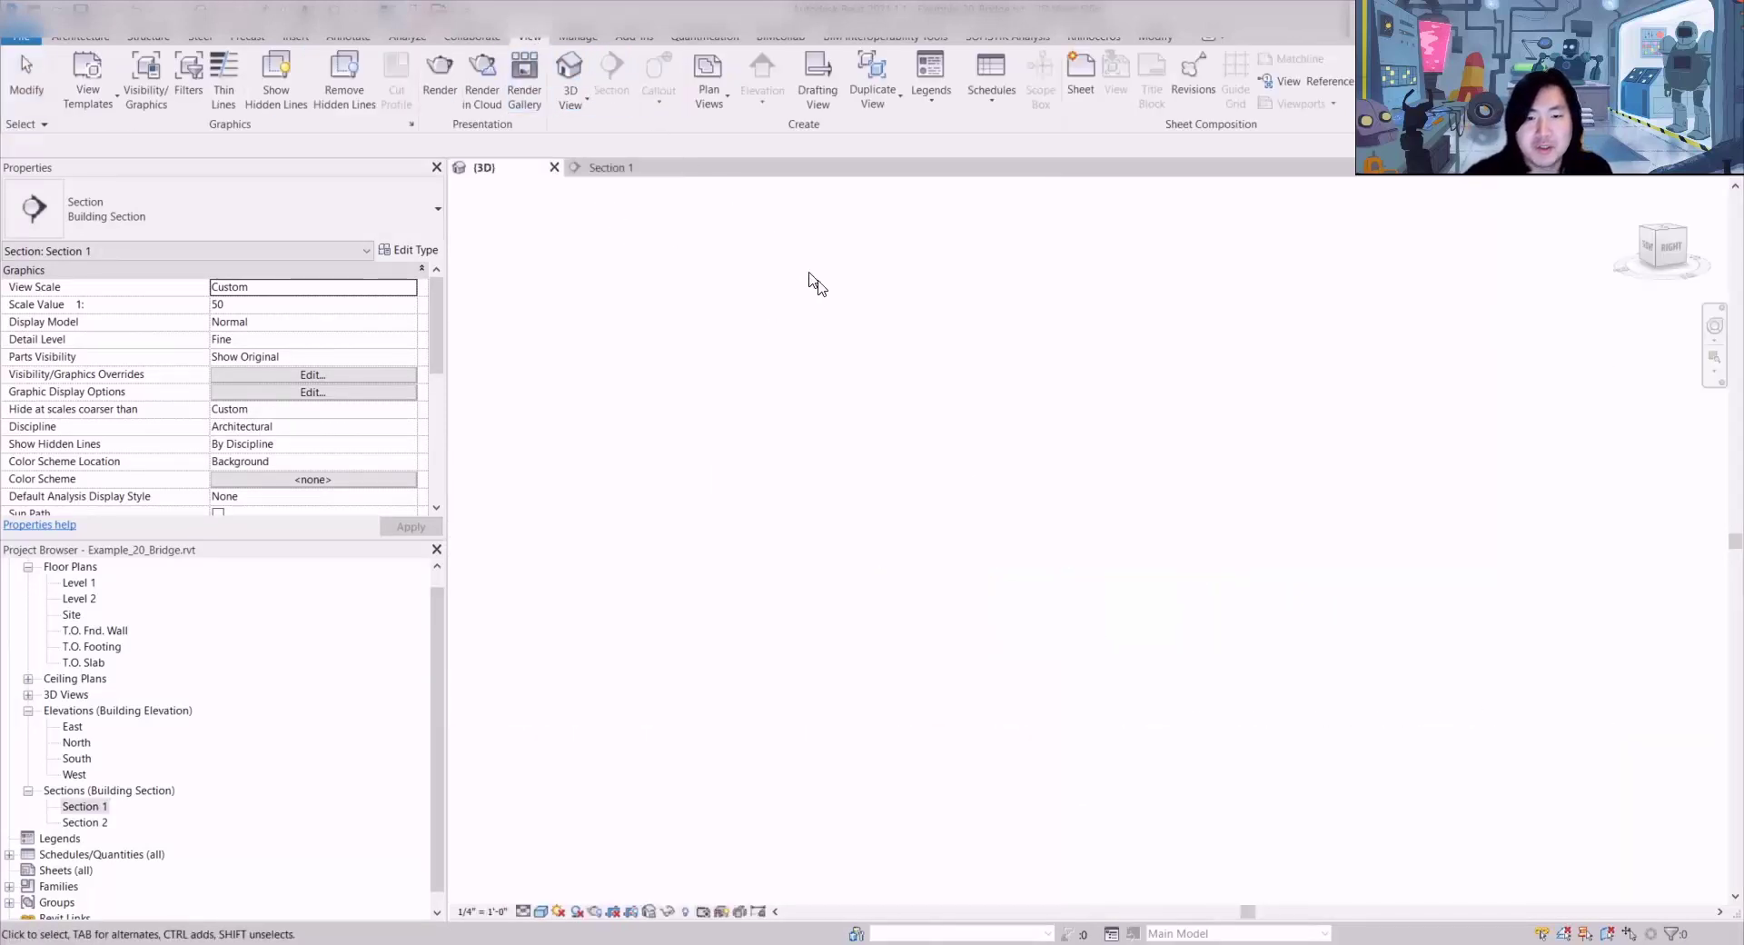
{"action": "middle_click_drag", "start_coordinate": [971, 386], "coordinate": [1021, 466]}
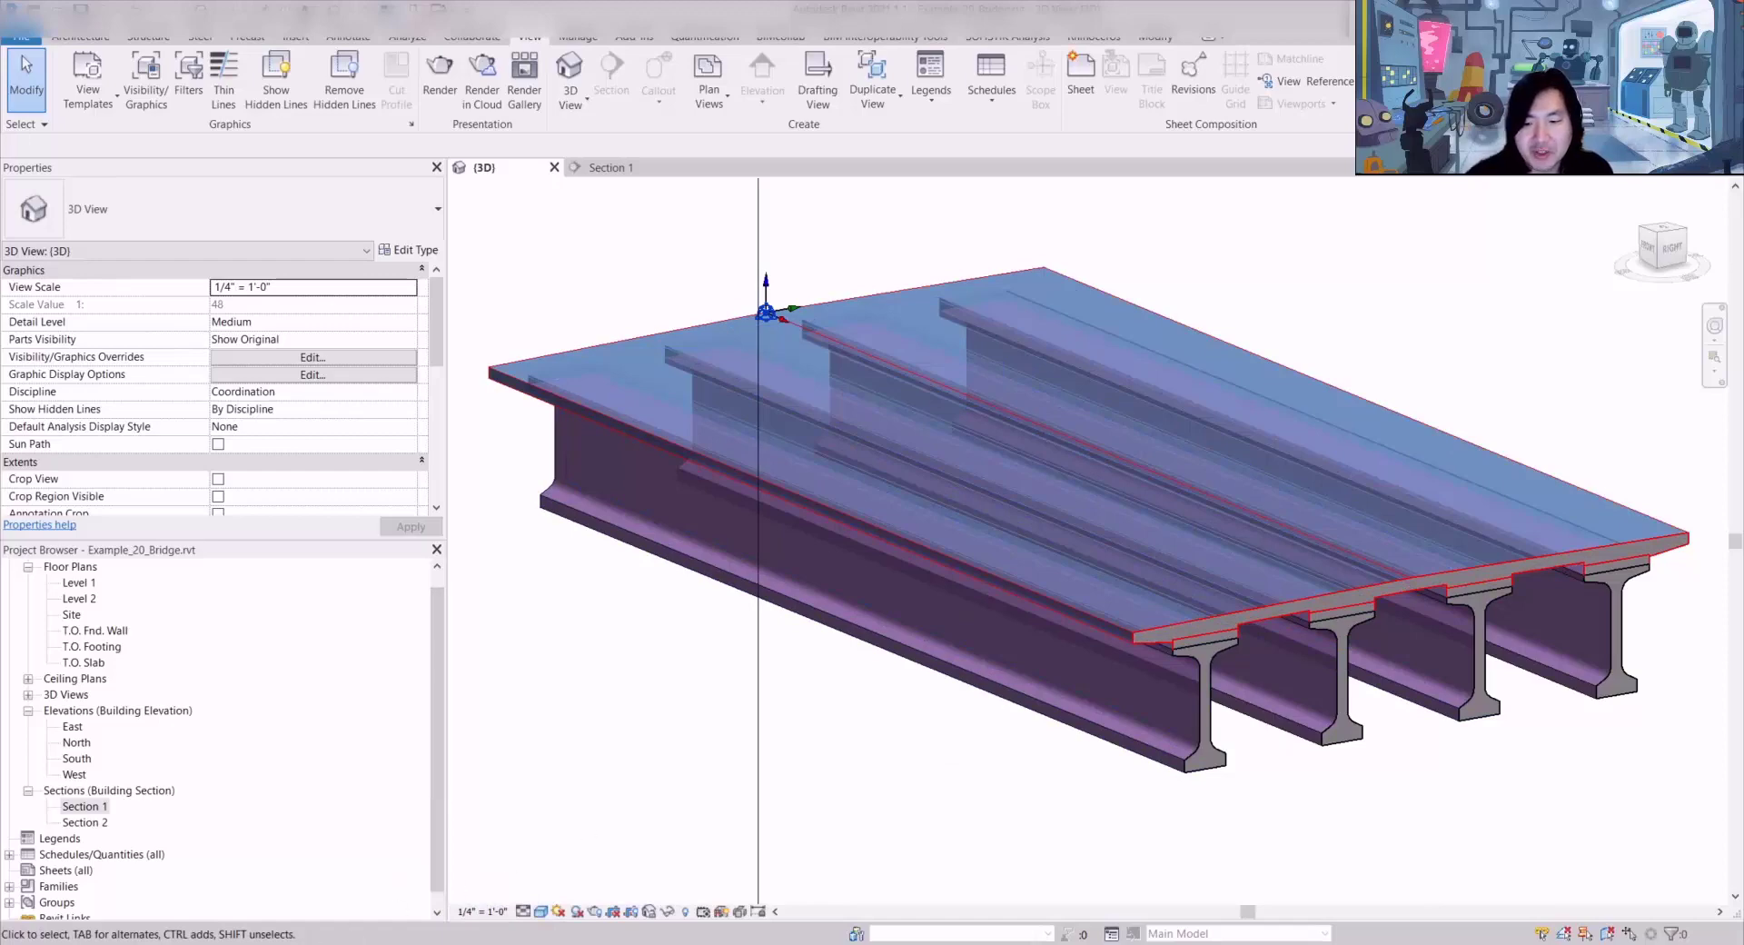
Step: Switch to Grasshopper and delete the two Element Passport components together with their two Id panels
{"action": "left_click", "coordinate": [455, 880]}
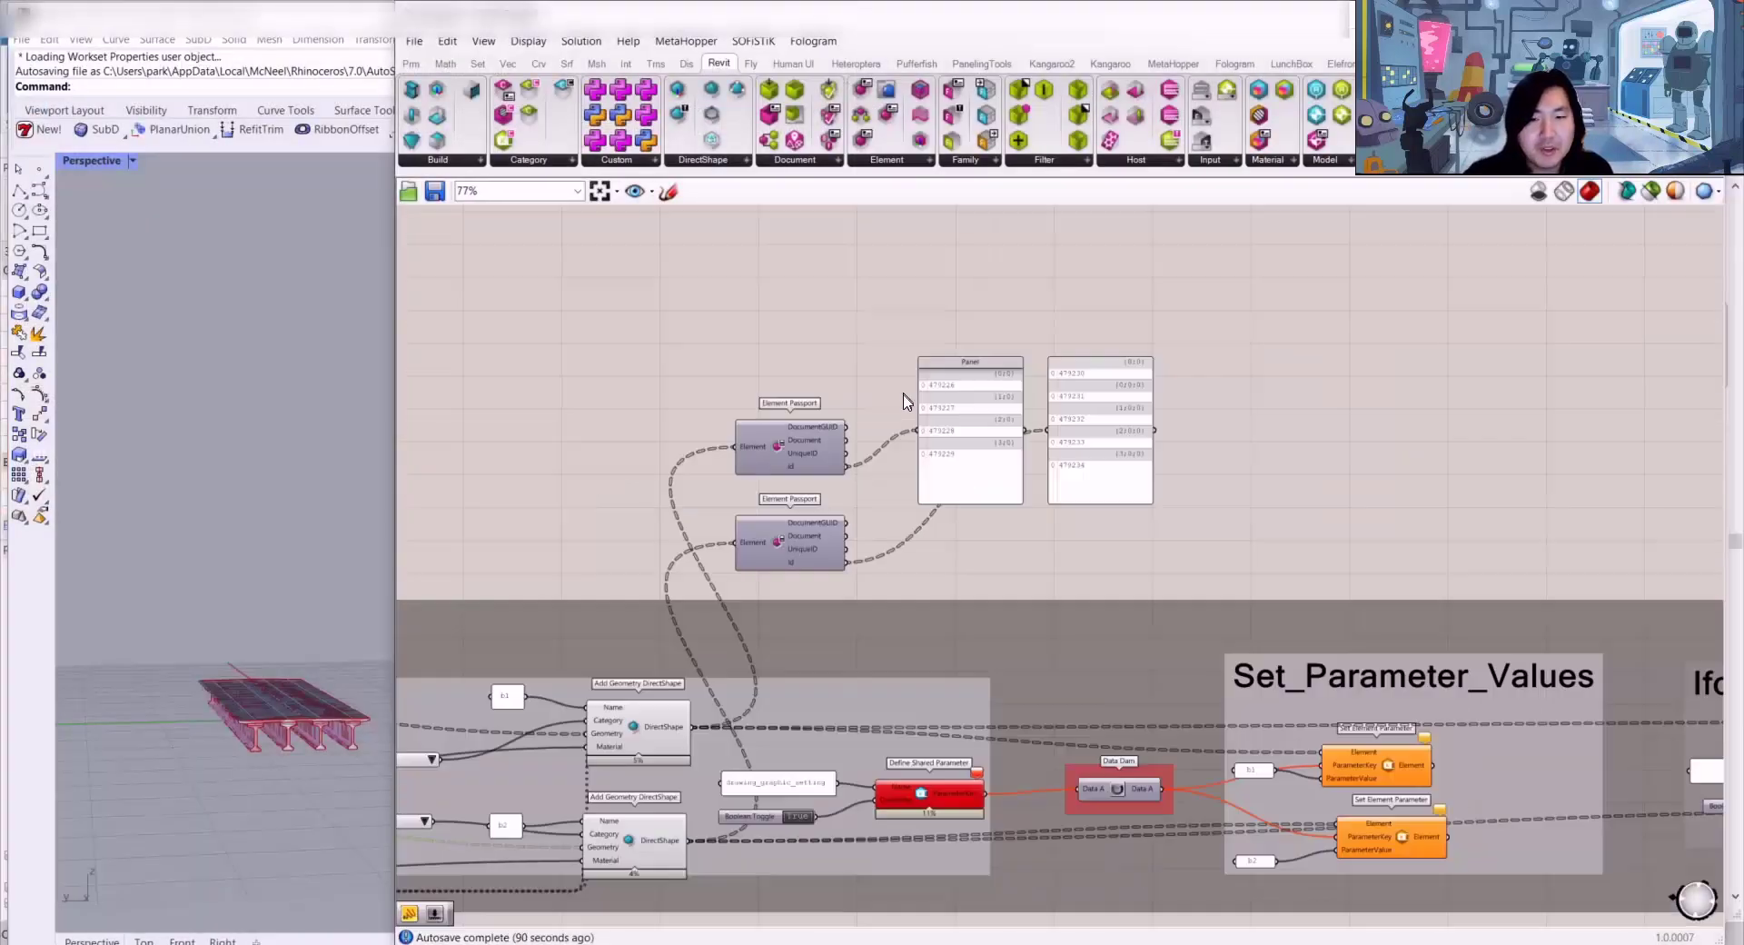
{"action": "scroll", "coordinate": [904, 394], "scroll_direction": "down", "scroll_amount": 6}
{"action": "scroll", "coordinate": [901, 451], "scroll_direction": "up", "scroll_amount": 4}
{"action": "left_click_drag", "start_coordinate": [1090, 444], "coordinate": [788, 327]}
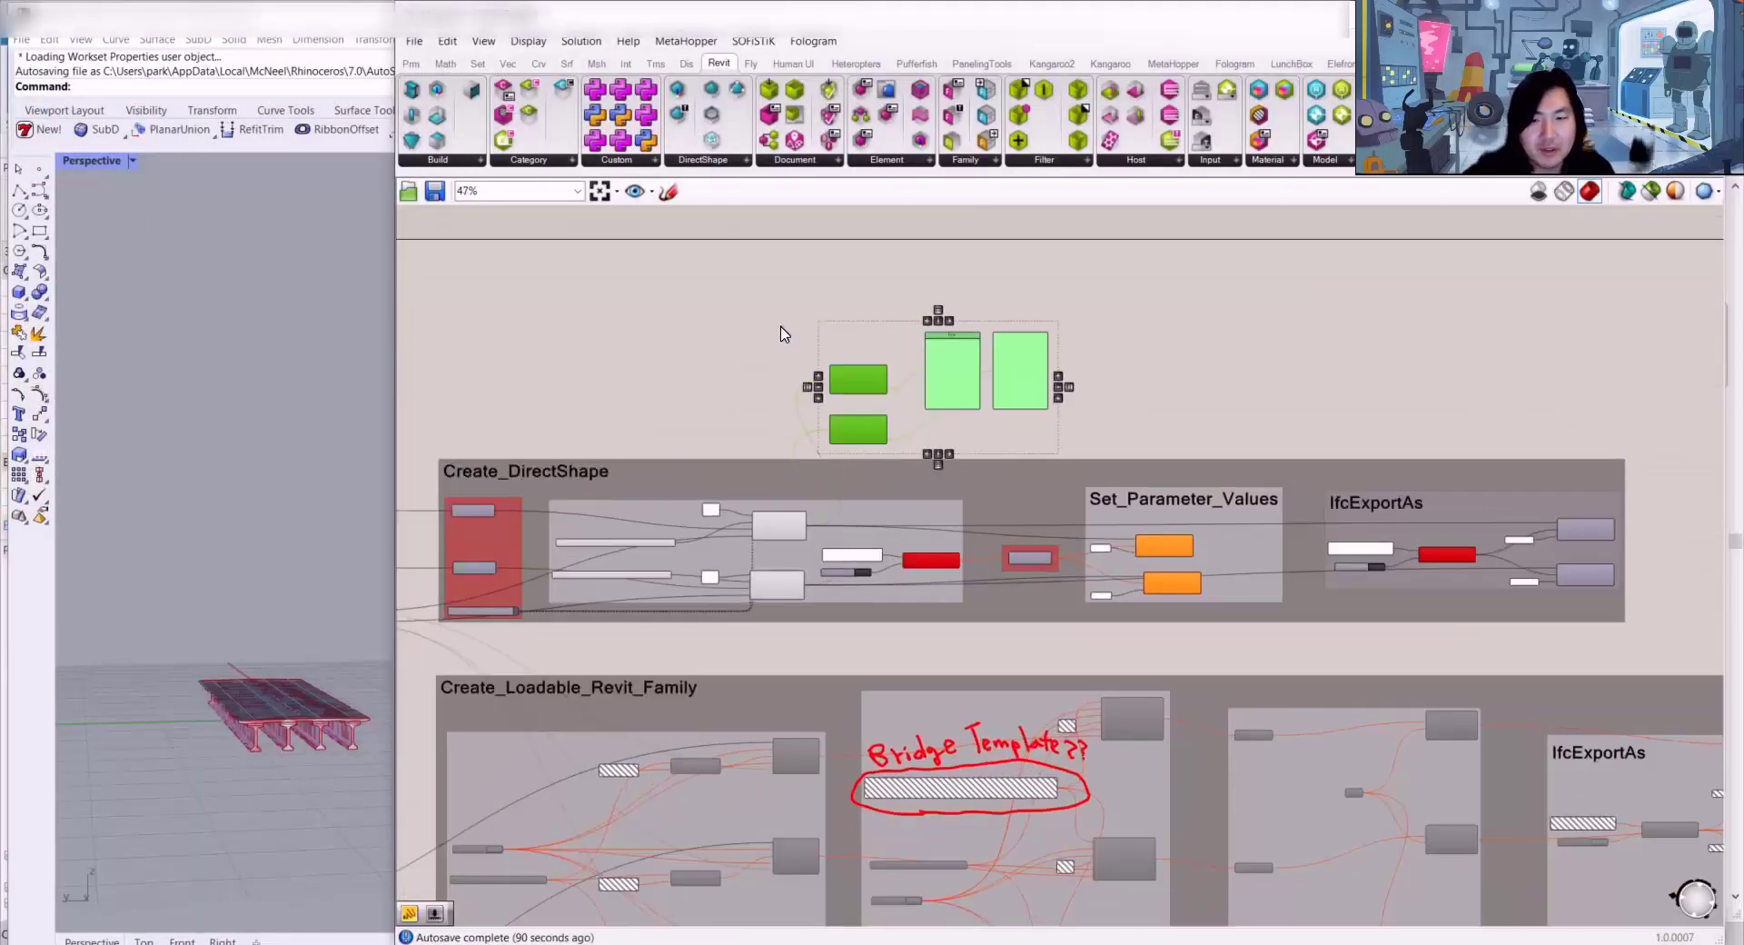
{"action": "key", "text": "Delete"}
Step: Disable all components in the Create_DirectShape group, including Set_Parameter_Values and IfcExportAs
{"action": "scroll", "coordinate": [794, 341], "scroll_direction": "down", "scroll_amount": 2}
{"action": "scroll", "coordinate": [636, 536], "scroll_direction": "up", "scroll_amount": 6}
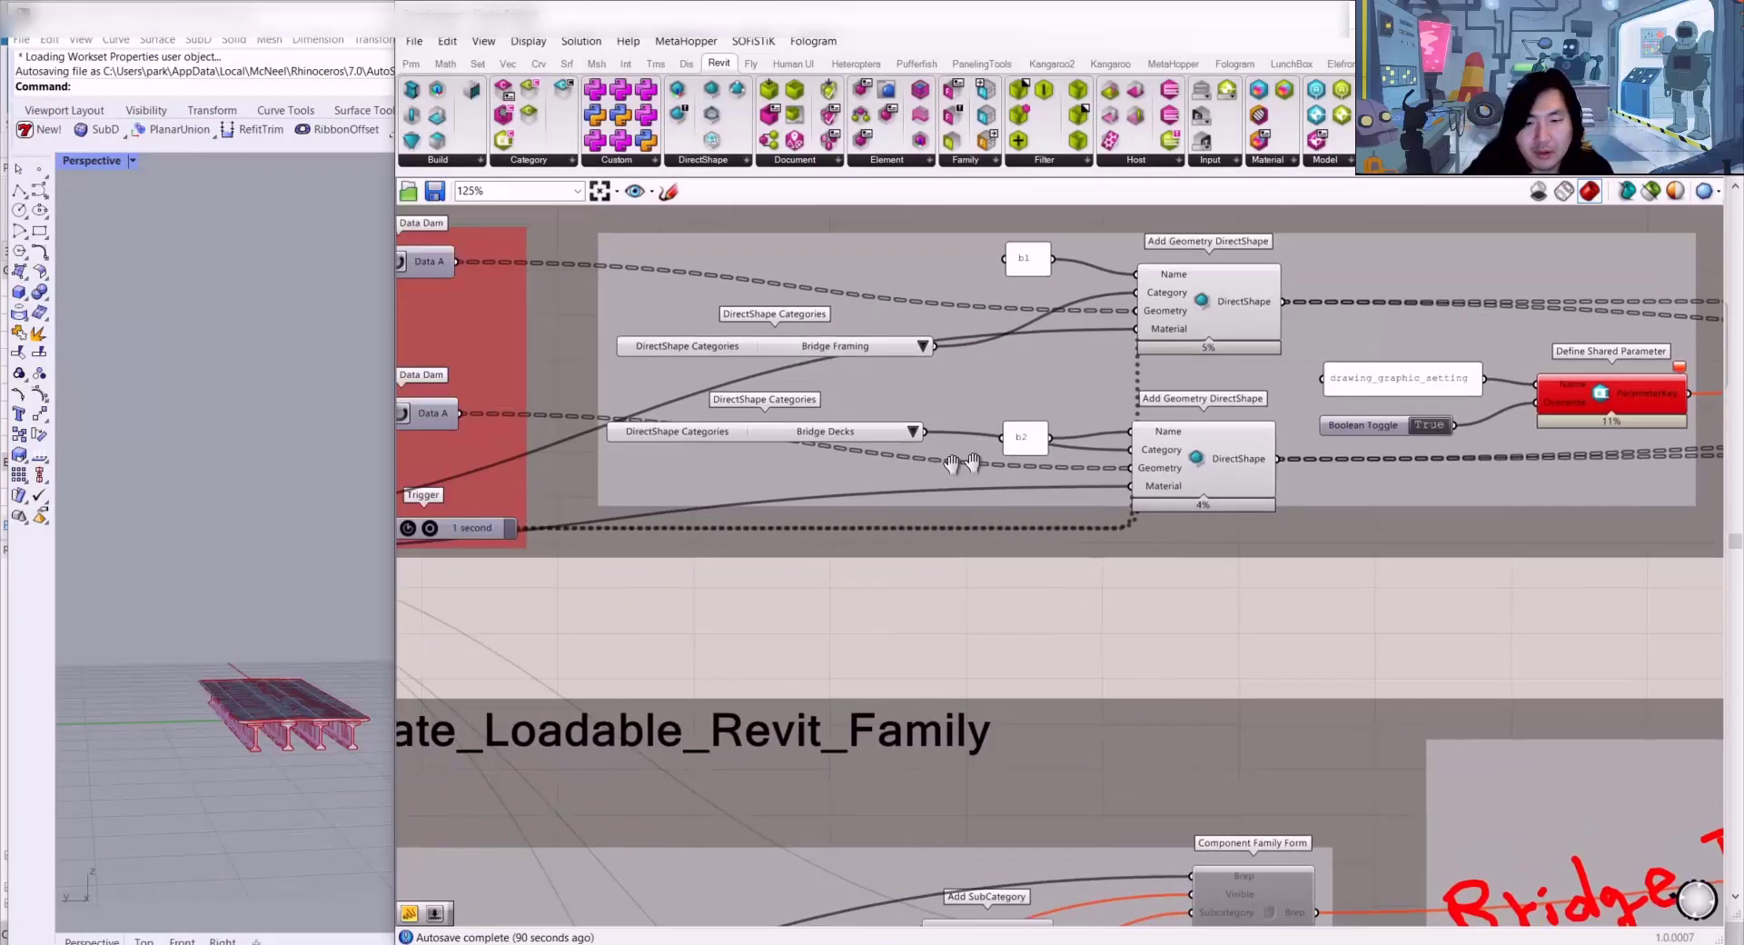
{"action": "scroll", "coordinate": [608, 491], "scroll_direction": "down", "scroll_amount": 6}
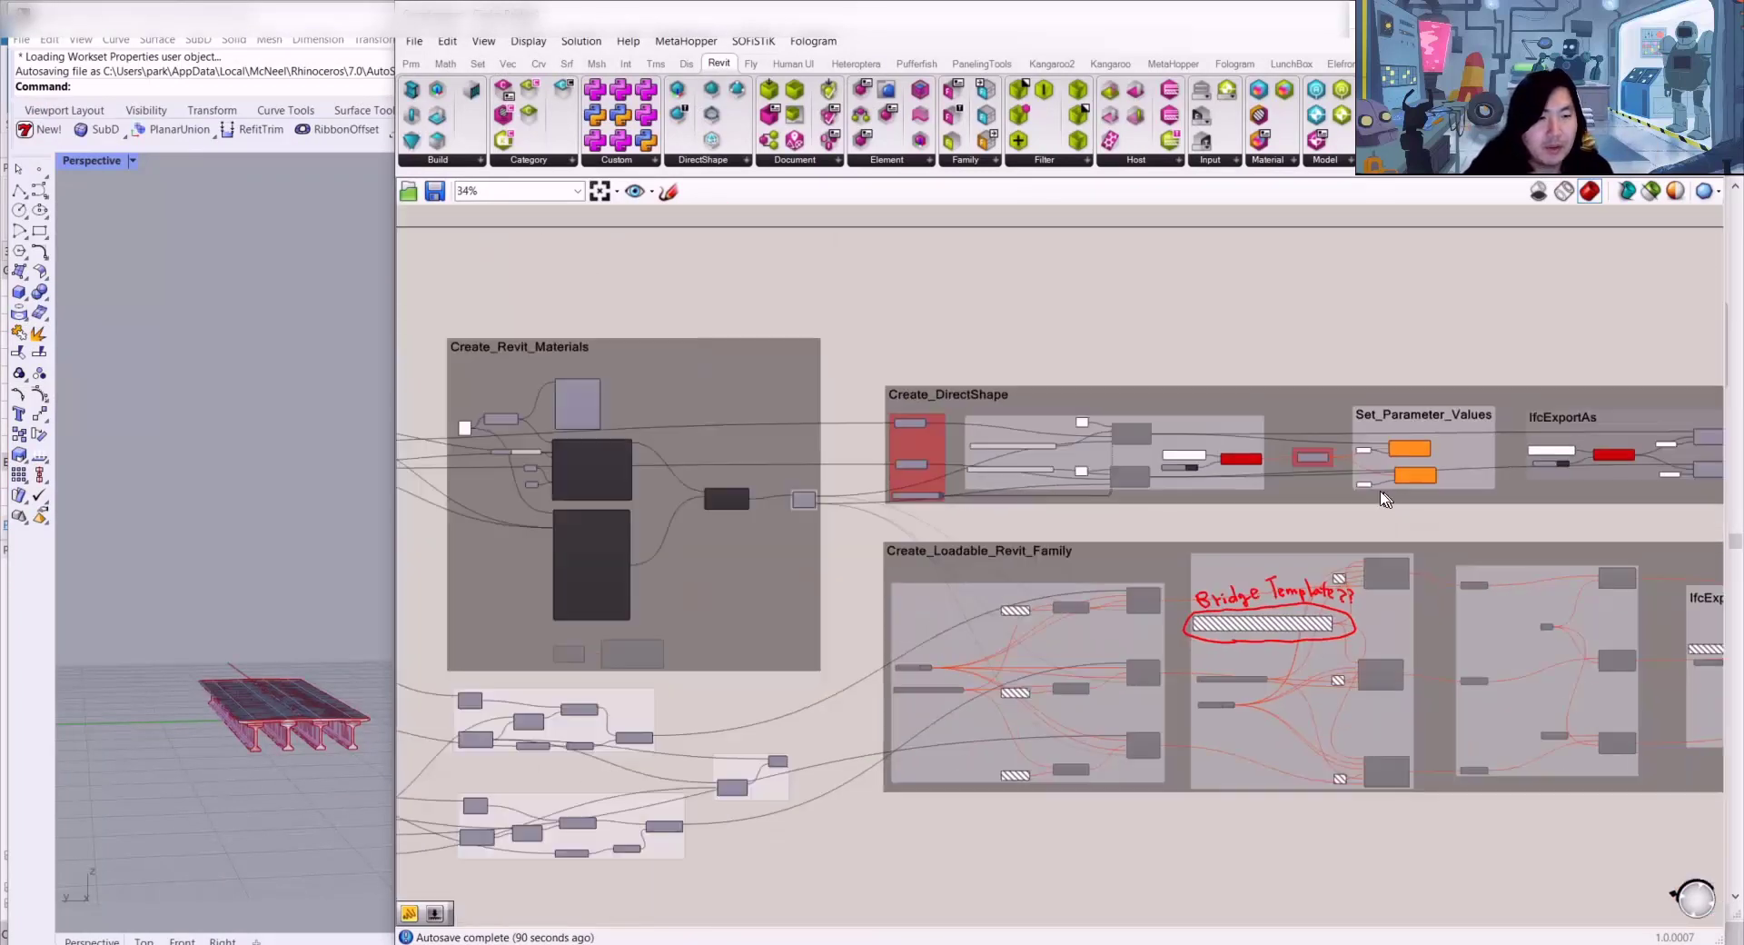
{"action": "left_click_drag", "start_coordinate": [1573, 511], "coordinate": [646, 306]}
{"action": "key", "text": "ctrl+e"}
{"action": "left_click", "coordinate": [828, 310]}
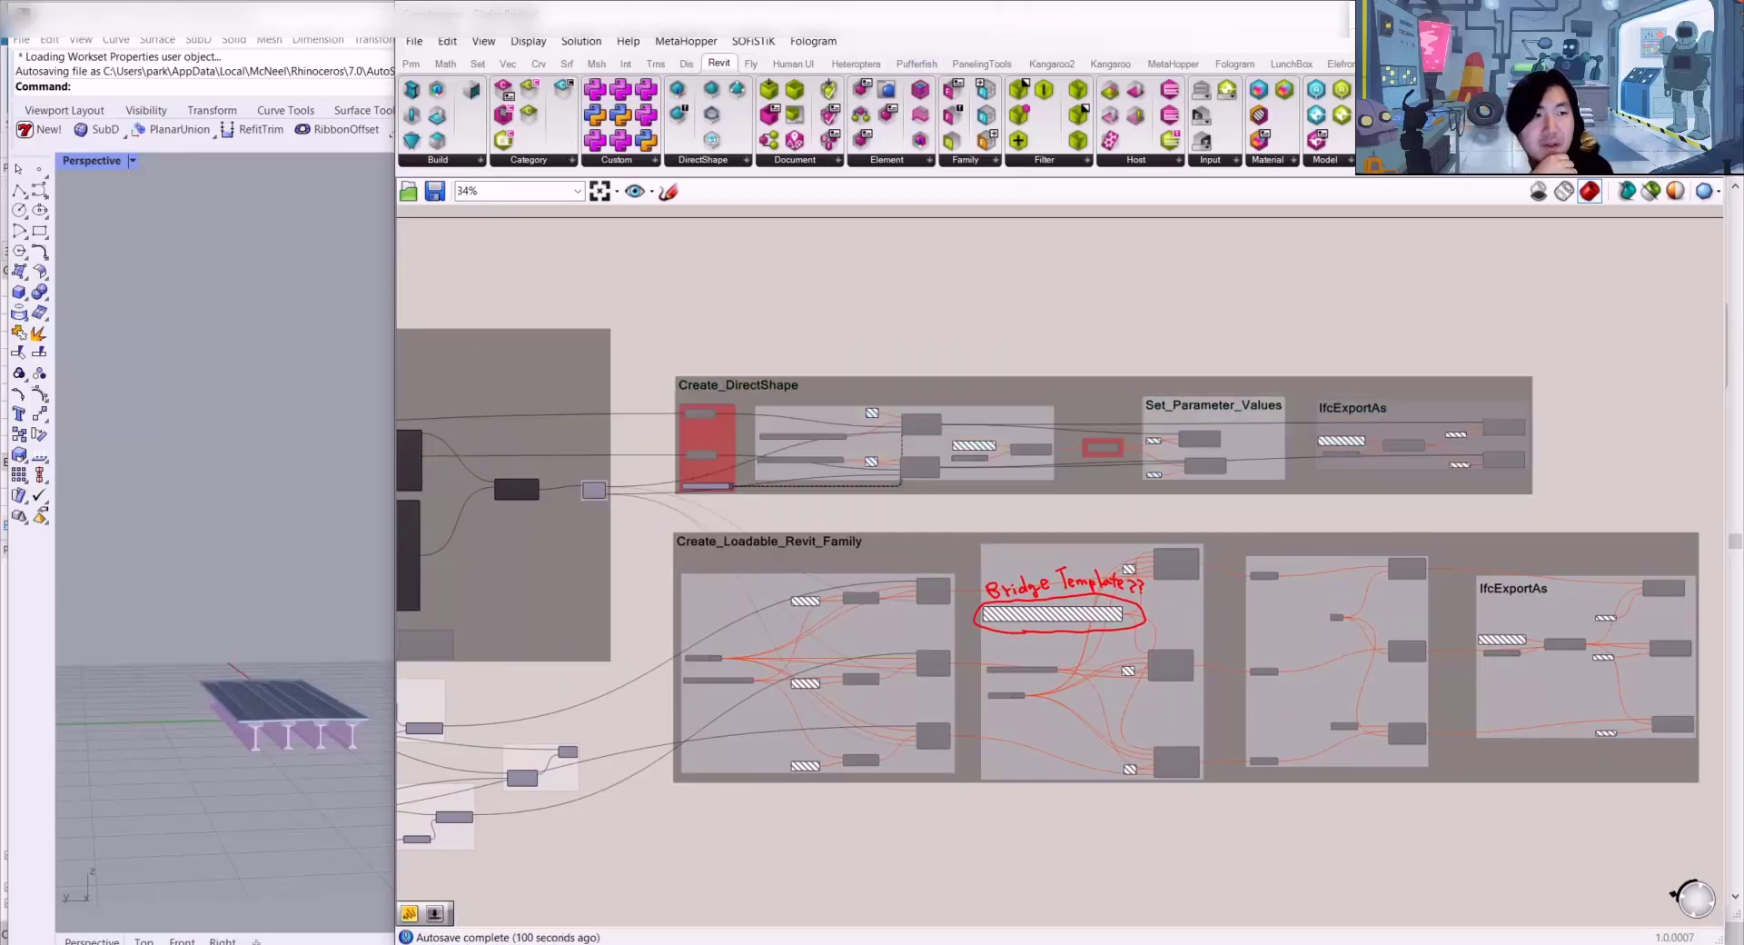
Step: Switch to Revit and check the 3D view and Section 1 for any remaining bridge elements
{"action": "left_click", "coordinate": [1620, 13]}
{"action": "left_click", "coordinate": [1266, 339]}
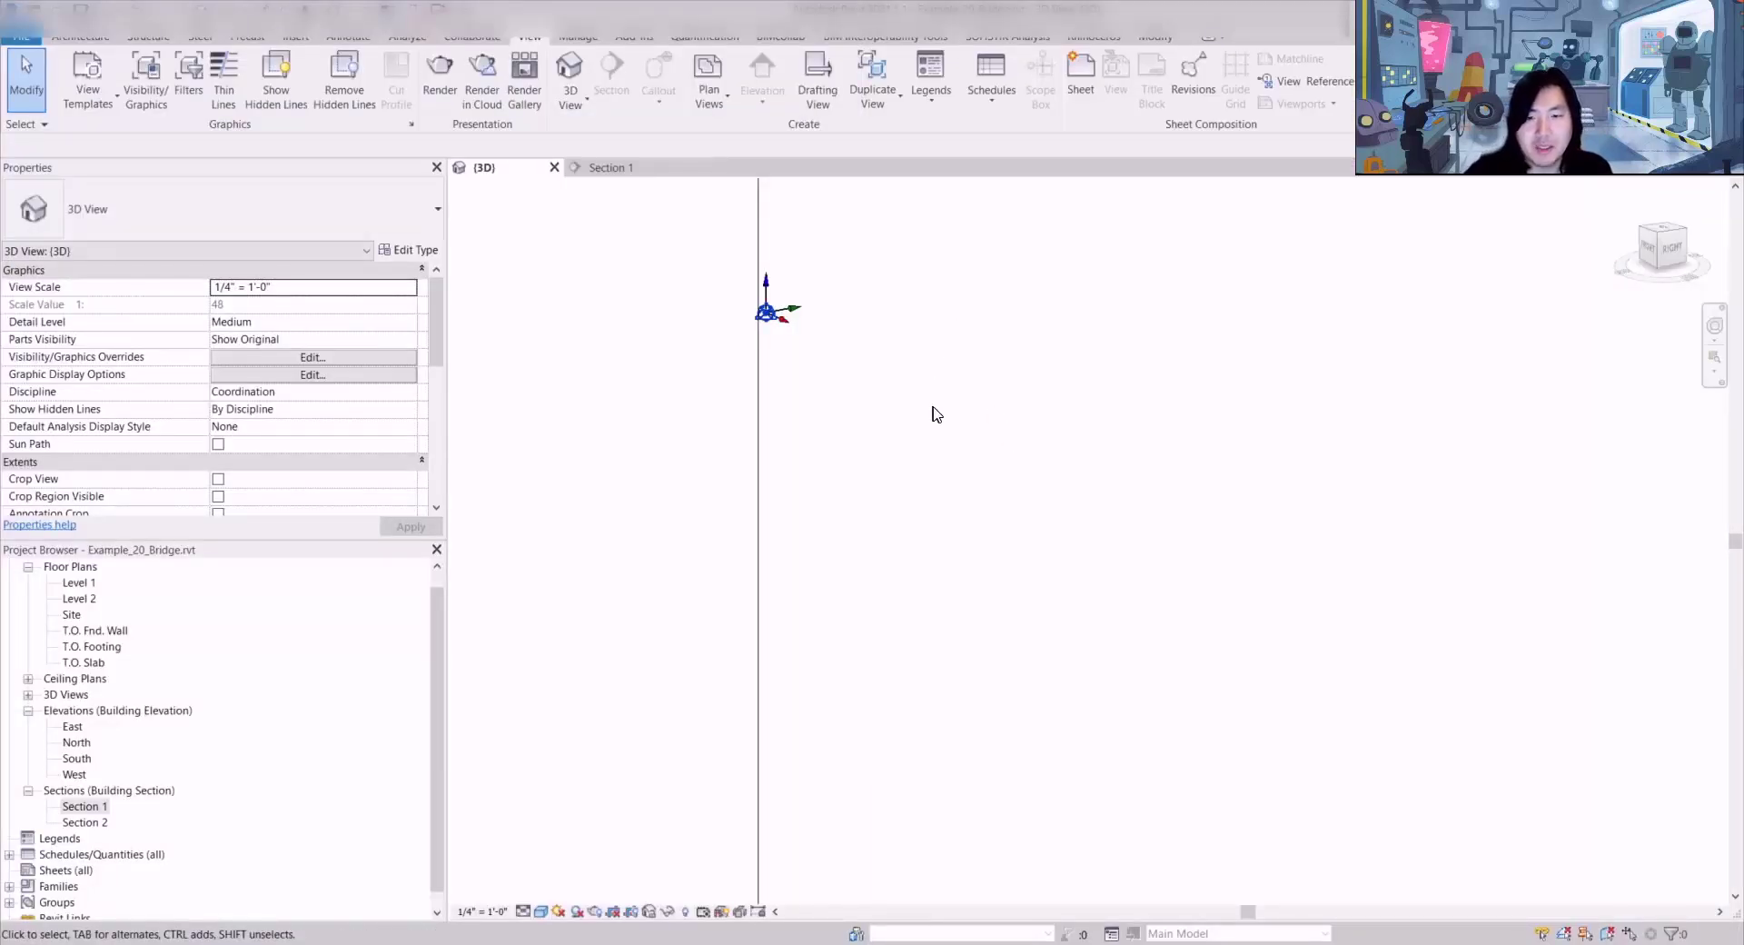
{"action": "left_click", "coordinate": [570, 80]}
{"action": "middle_click_drag", "start_coordinate": [885, 374], "coordinate": [893, 495], "text": "shift"}
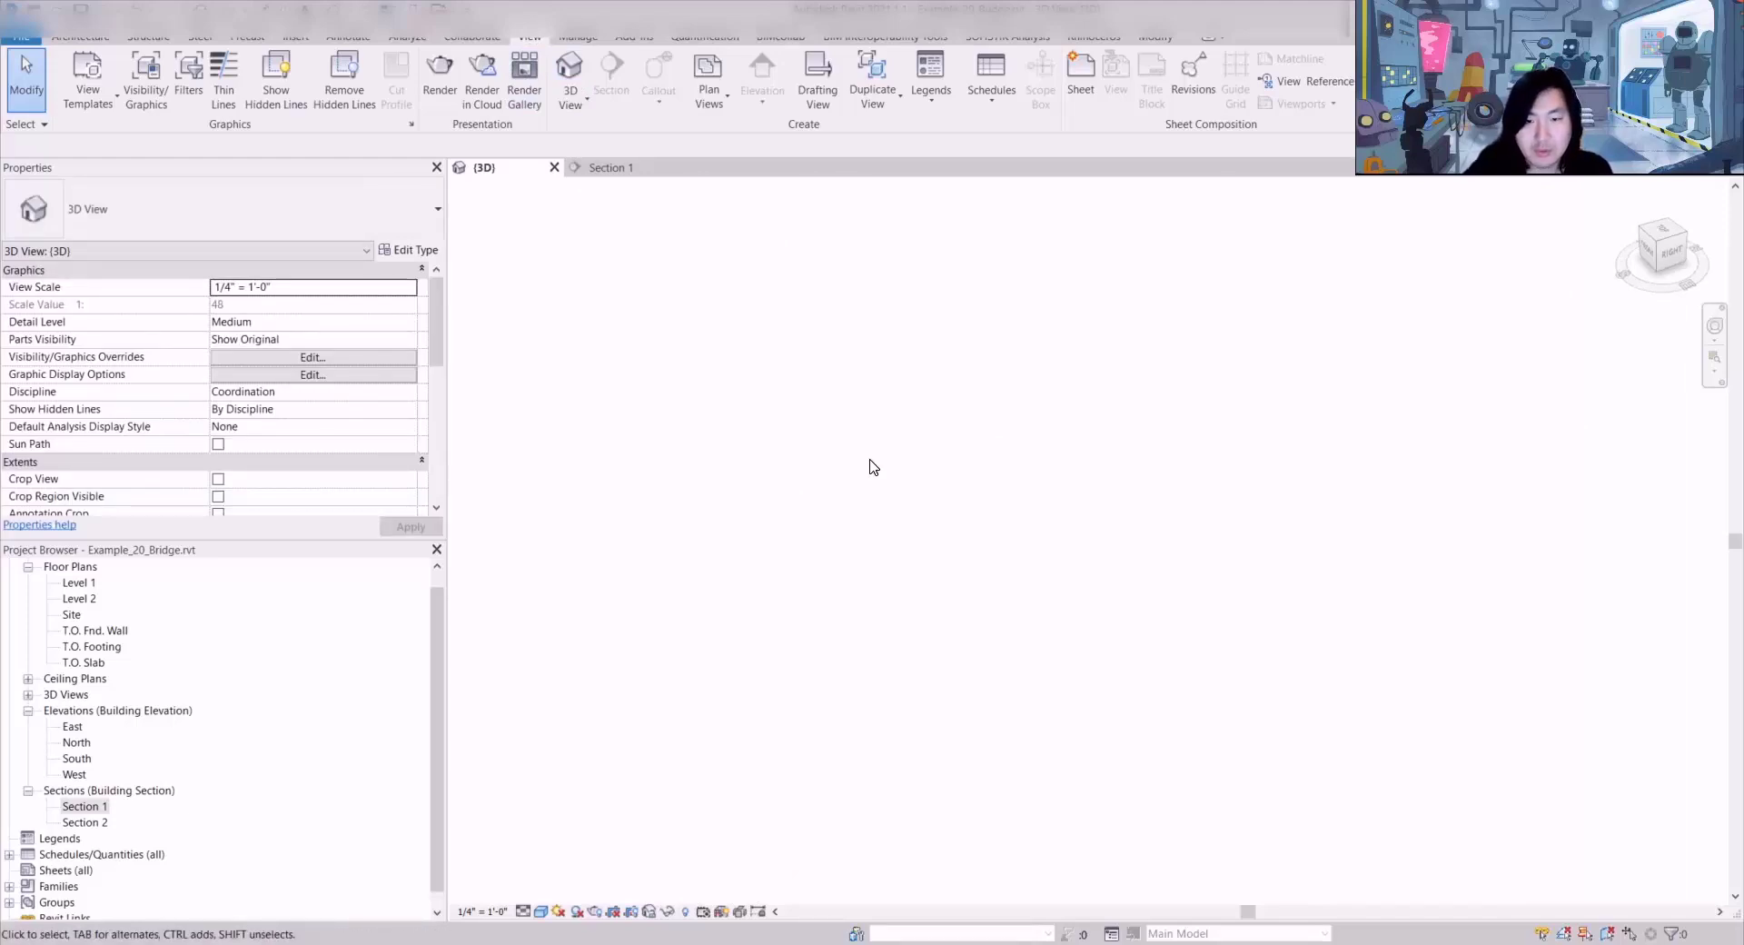
{"action": "key", "text": "e"}
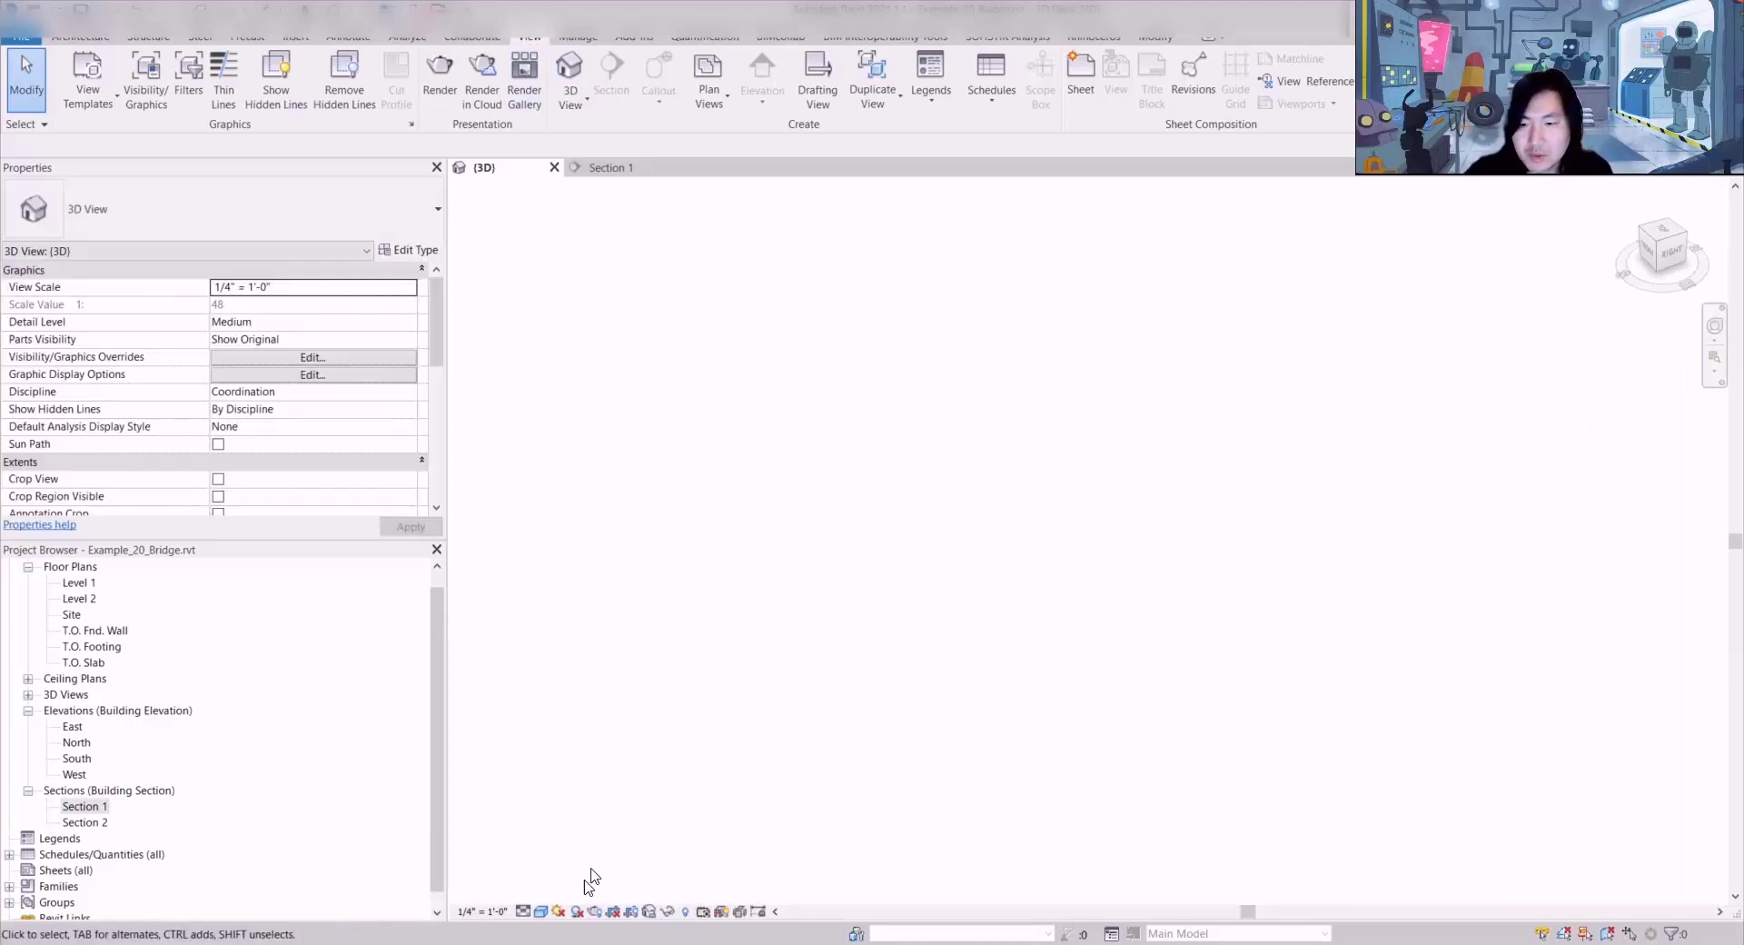
{"action": "left_click", "coordinate": [622, 169]}
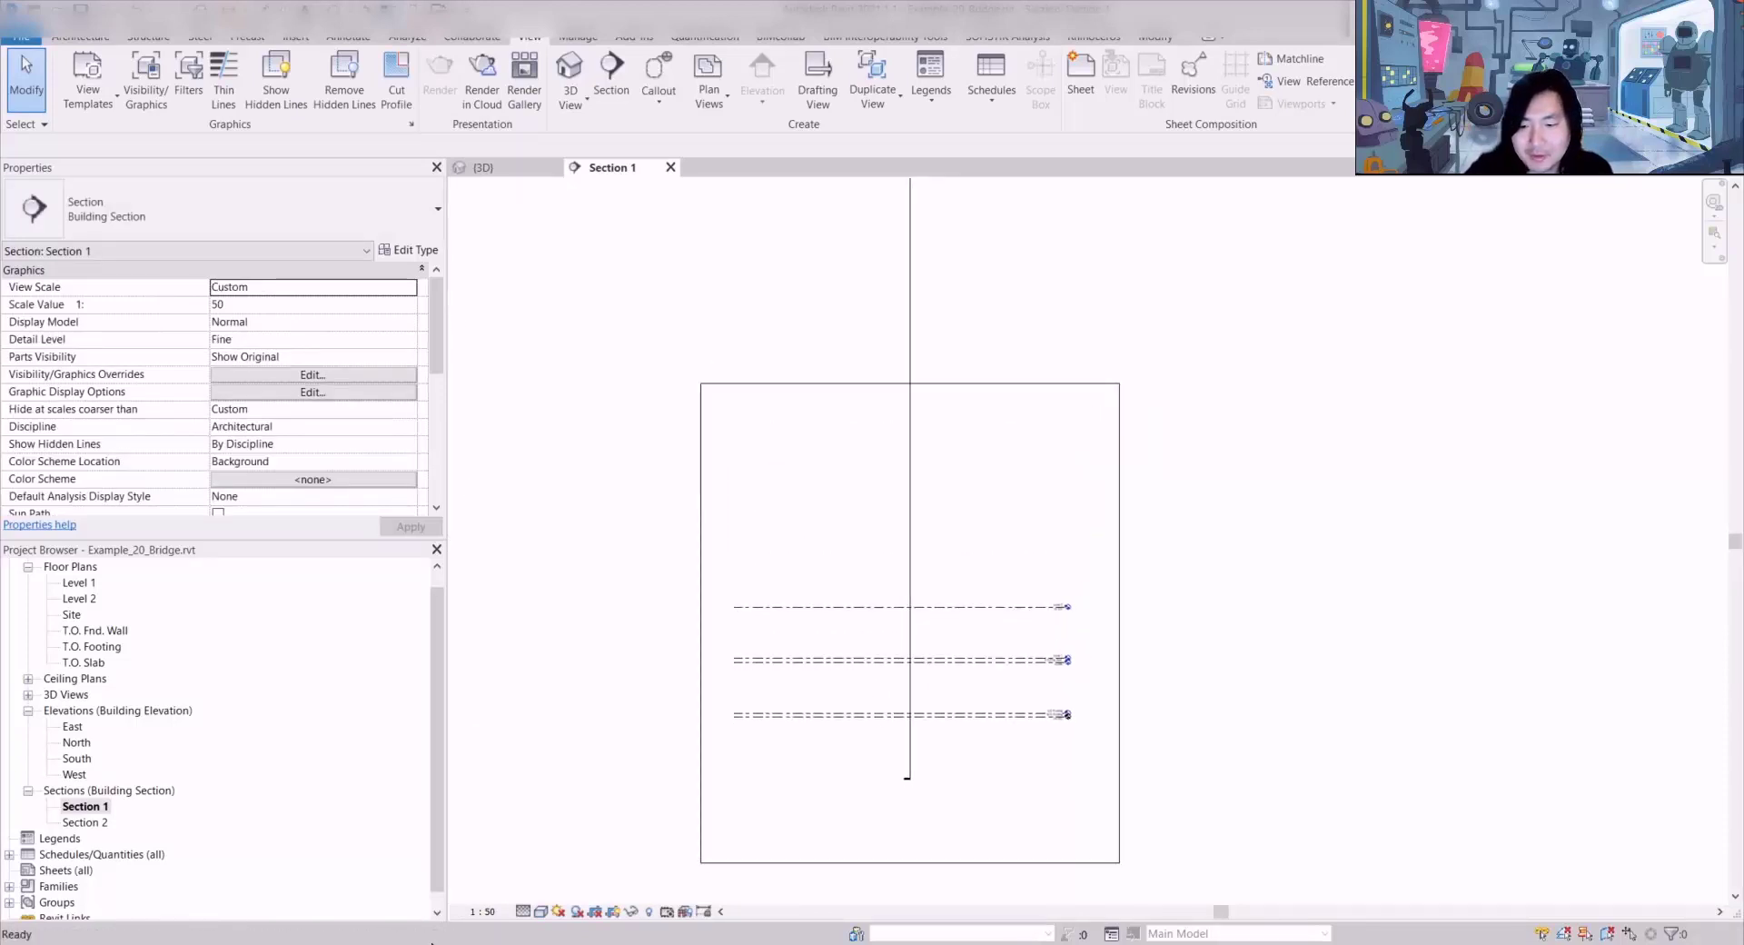
Step: Reopen Grasshopper from Revit and enable all components in the Create_Loadable_Revit_Family group
{"action": "left_click", "coordinate": [1094, 38]}
{"action": "left_click", "coordinate": [241, 77]}
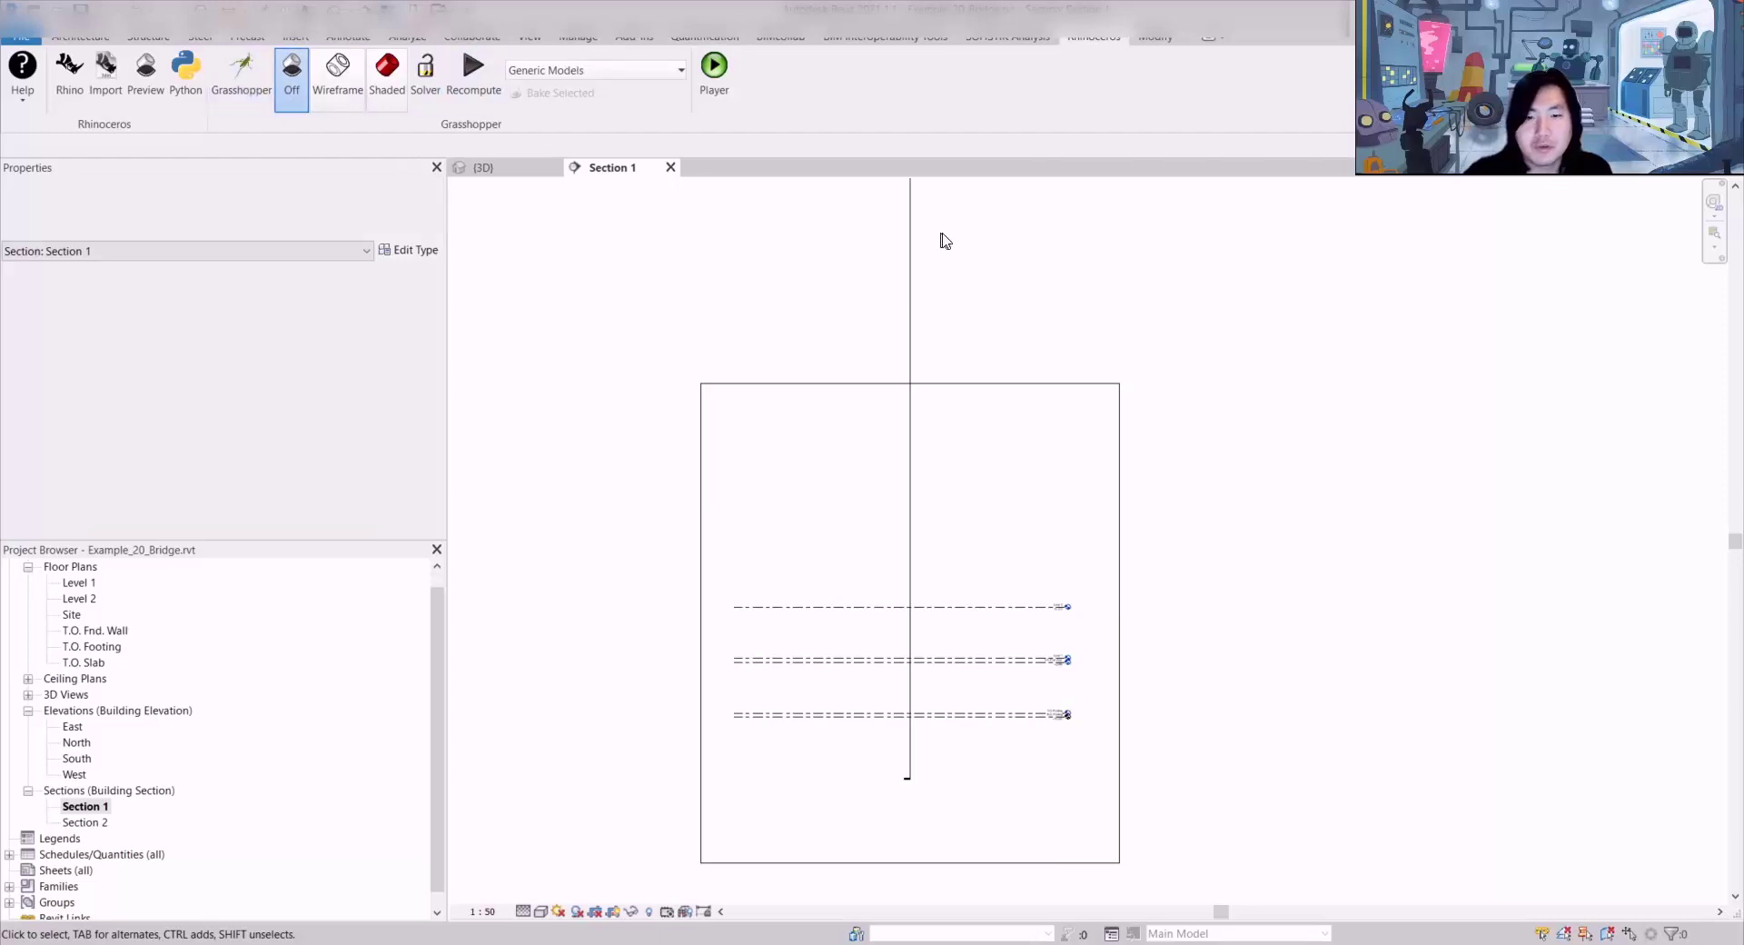
{"action": "scroll", "coordinate": [876, 456], "scroll_direction": "down", "scroll_amount": 4}
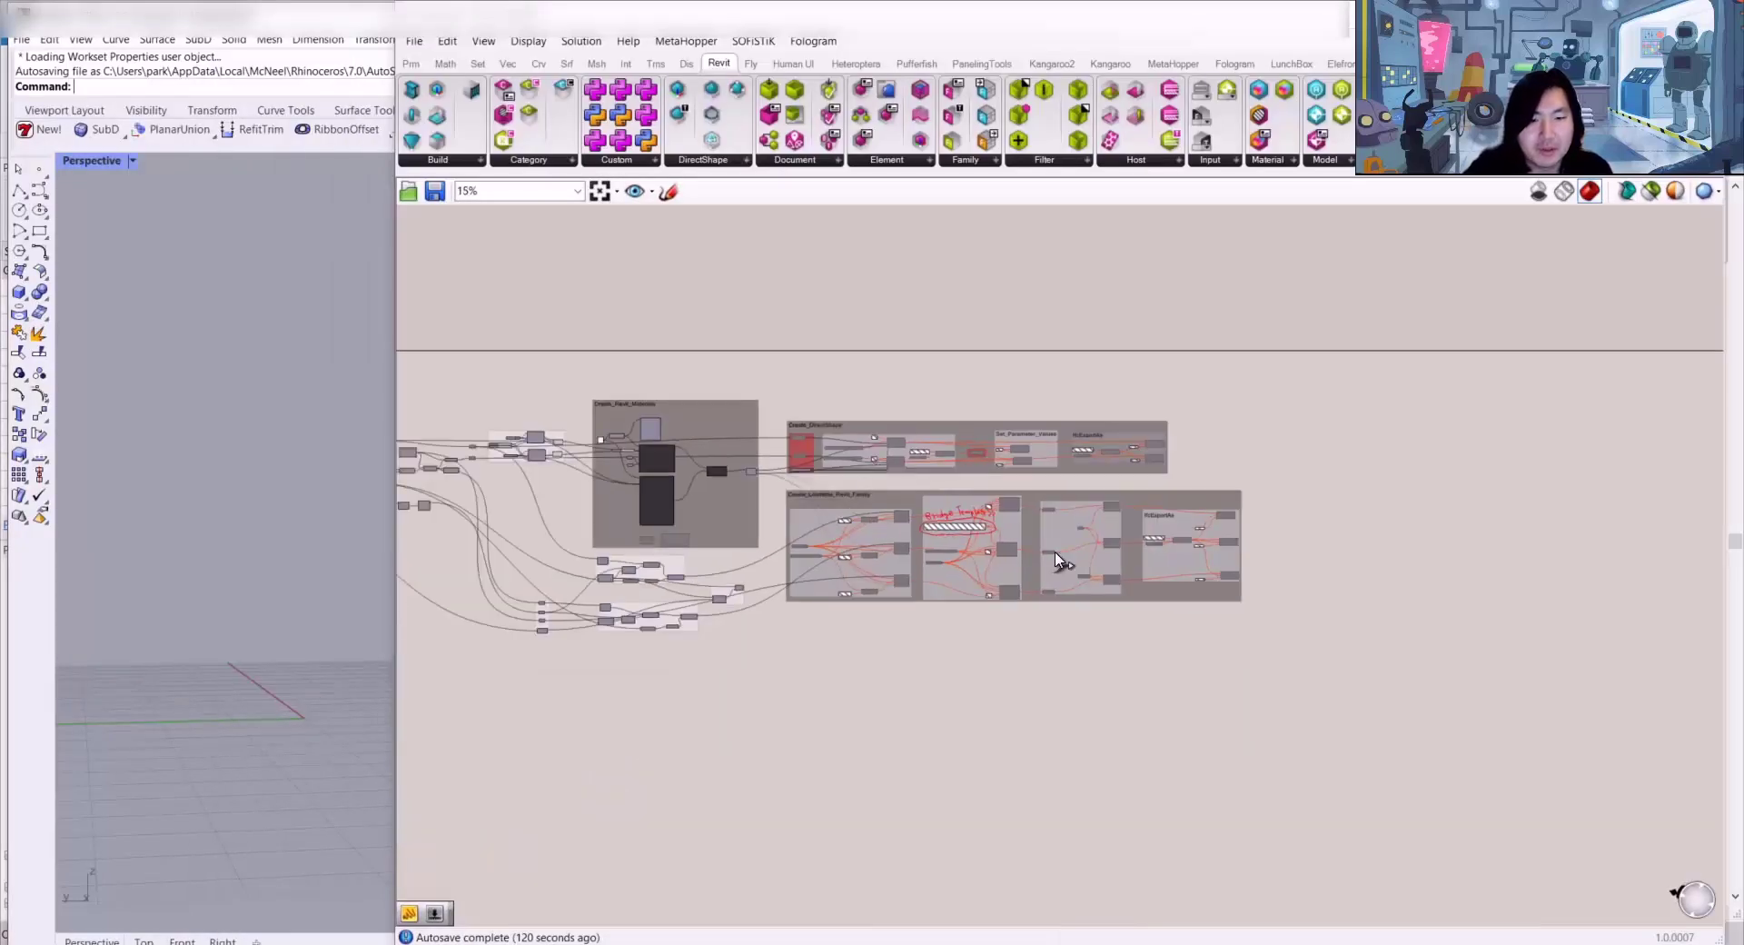
{"action": "scroll", "coordinate": [755, 564], "scroll_direction": "up", "scroll_amount": 3}
{"action": "left_click_drag", "start_coordinate": [1581, 639], "coordinate": [805, 452]}
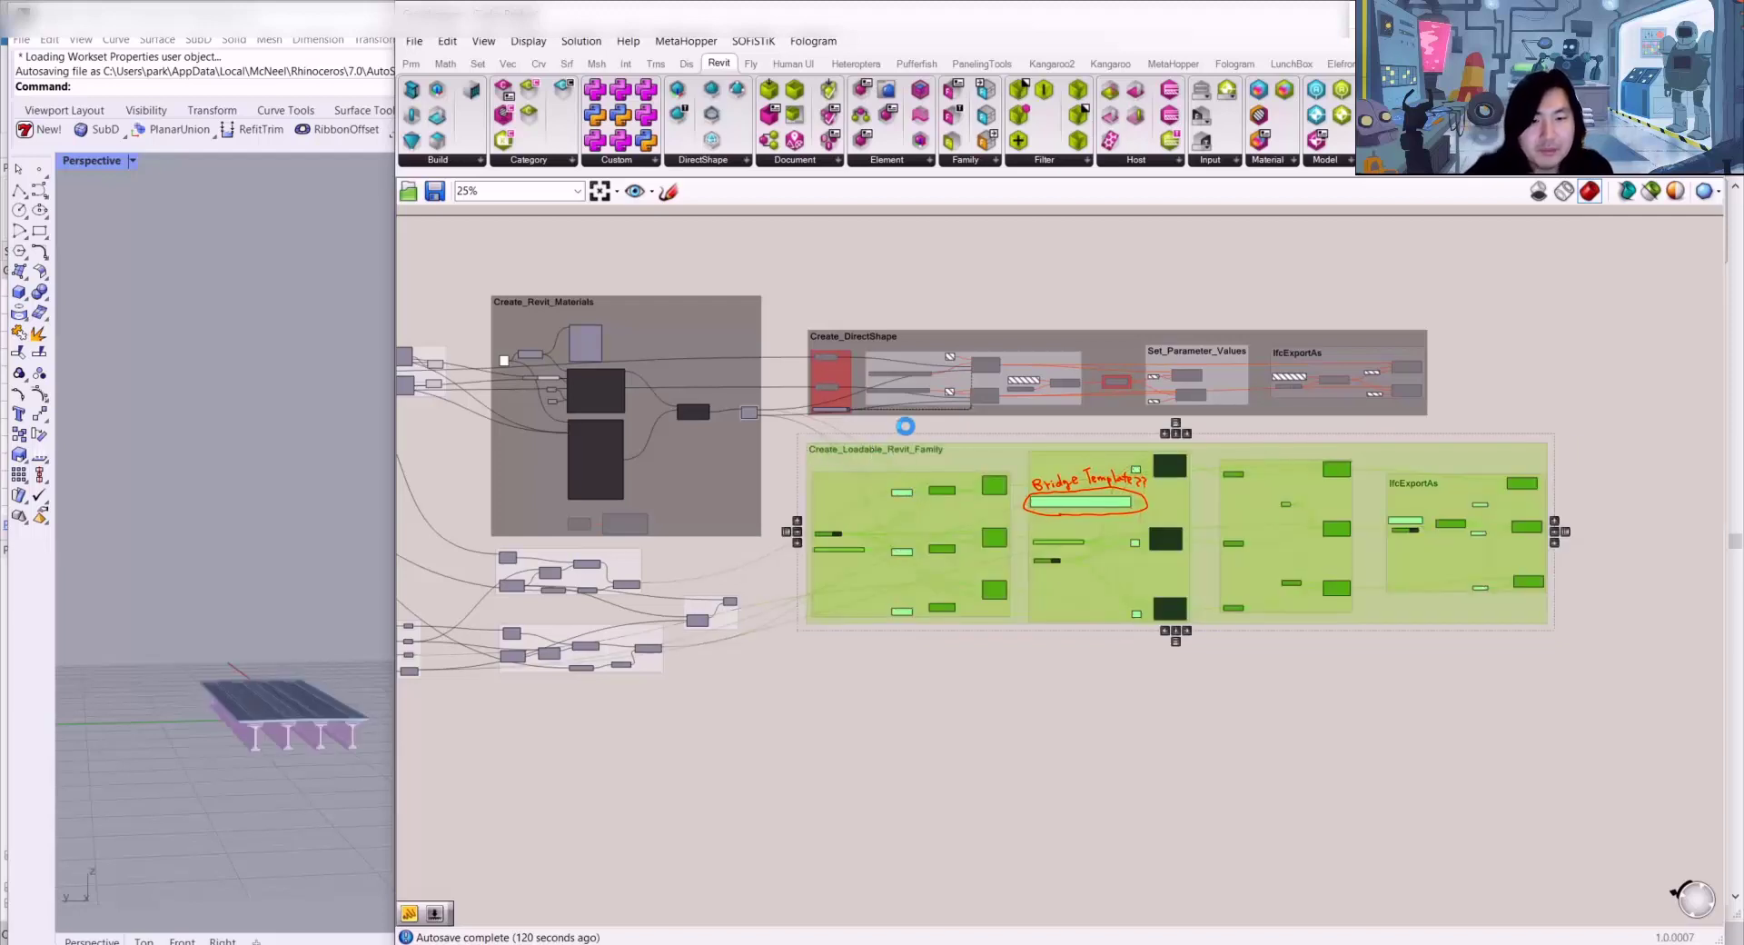
{"action": "scroll", "coordinate": [904, 428], "scroll_direction": "up", "scroll_amount": 7}
{"action": "scroll", "coordinate": [971, 492], "scroll_direction": "down", "scroll_amount": 3}
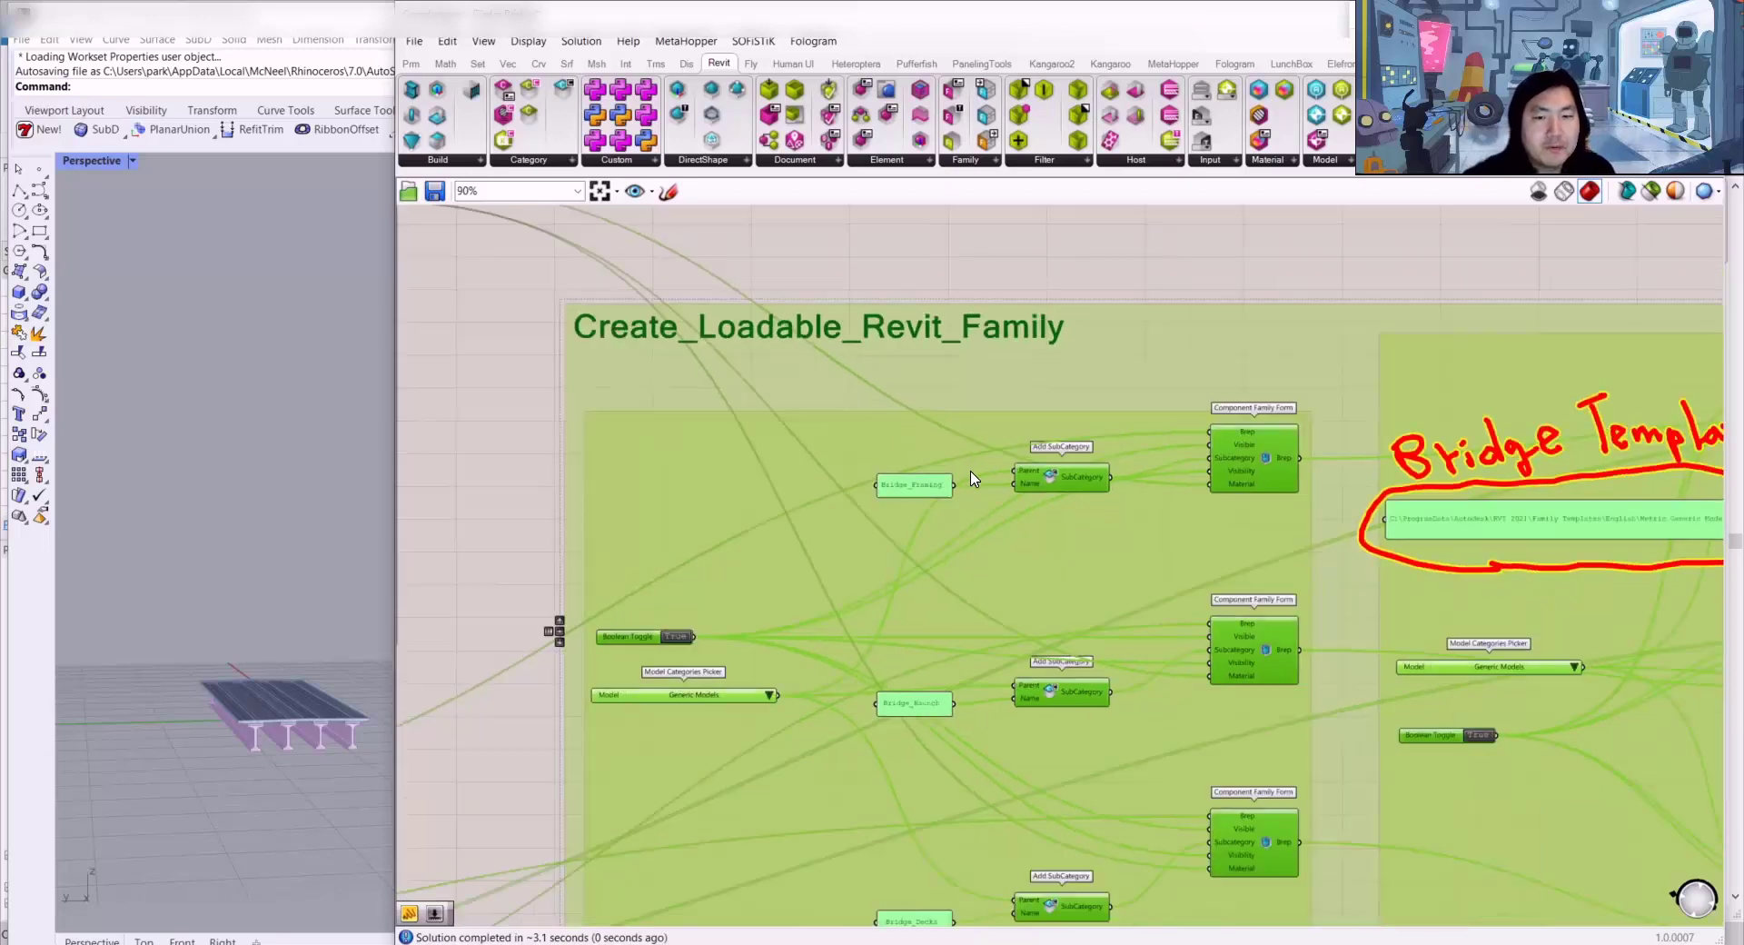
{"action": "left_click", "coordinate": [927, 269]}
Step: Examine the Add SubCategory components and the Metric Generic Model.rft template path in the Create_Loadable_Revit_Family group
{"action": "scroll", "coordinate": [1000, 357], "scroll_direction": "down", "scroll_amount": 1}
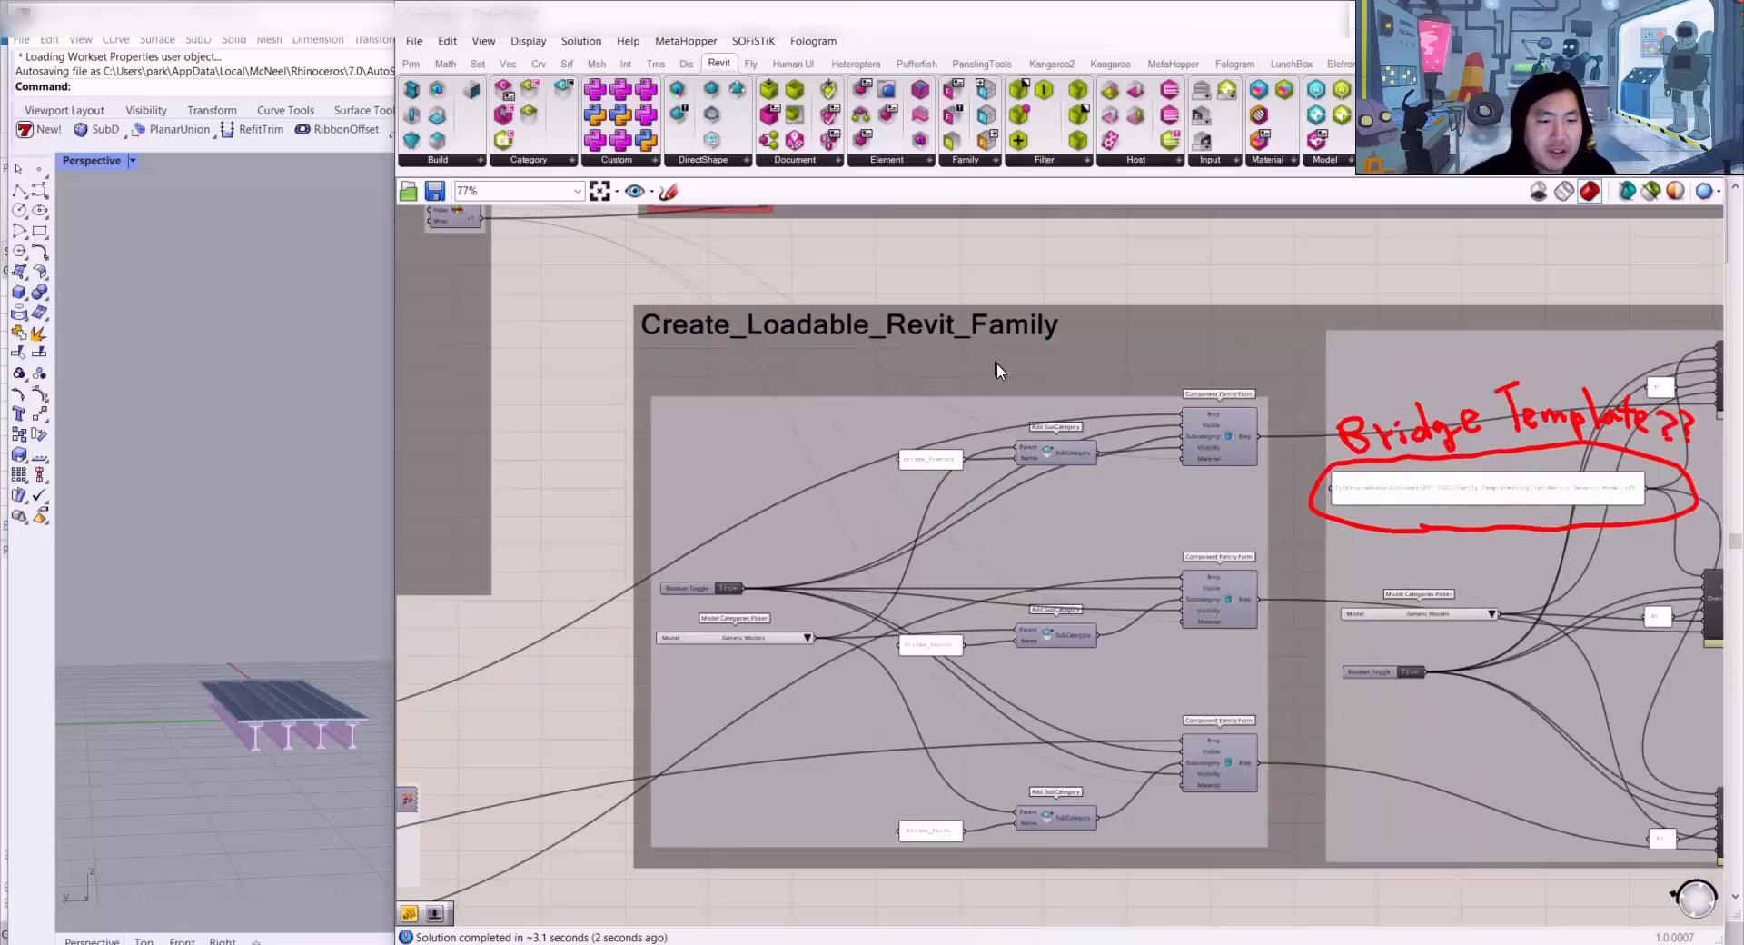
{"action": "scroll", "coordinate": [1055, 481], "scroll_direction": "up", "scroll_amount": 2}
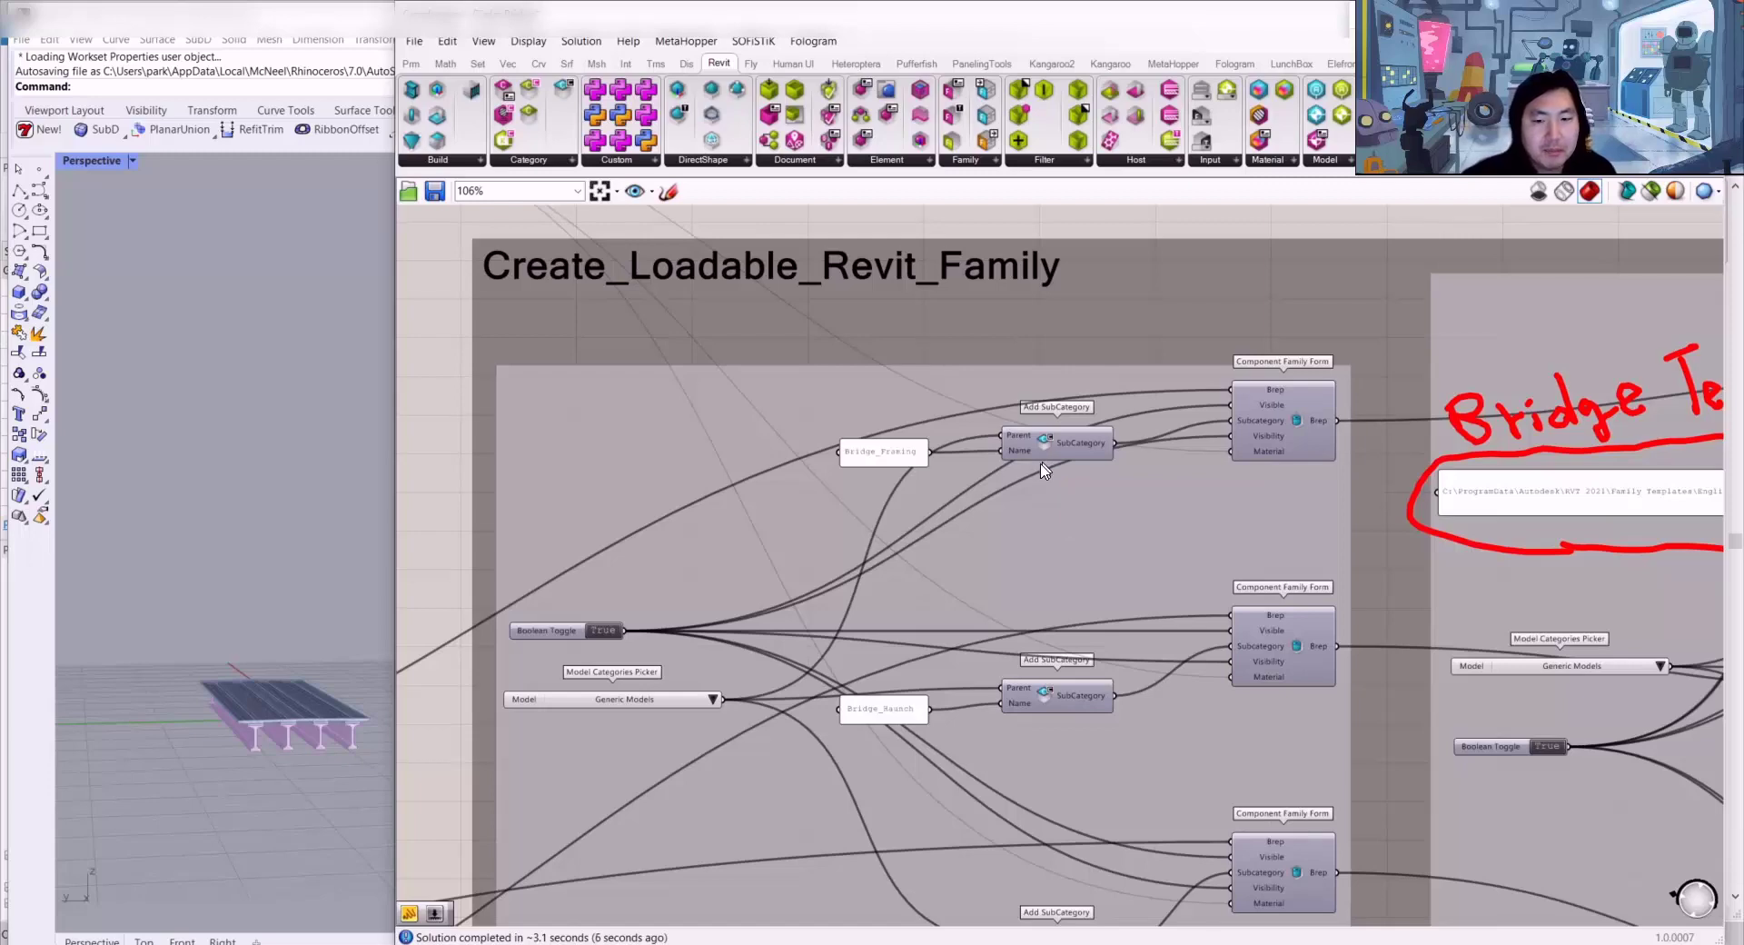
{"action": "scroll", "coordinate": [997, 504], "scroll_direction": "down", "scroll_amount": 2}
{"action": "scroll", "coordinate": [1059, 549], "scroll_direction": "up", "scroll_amount": 5}
{"action": "right_click_drag", "start_coordinate": [1448, 479], "coordinate": [918, 537]}
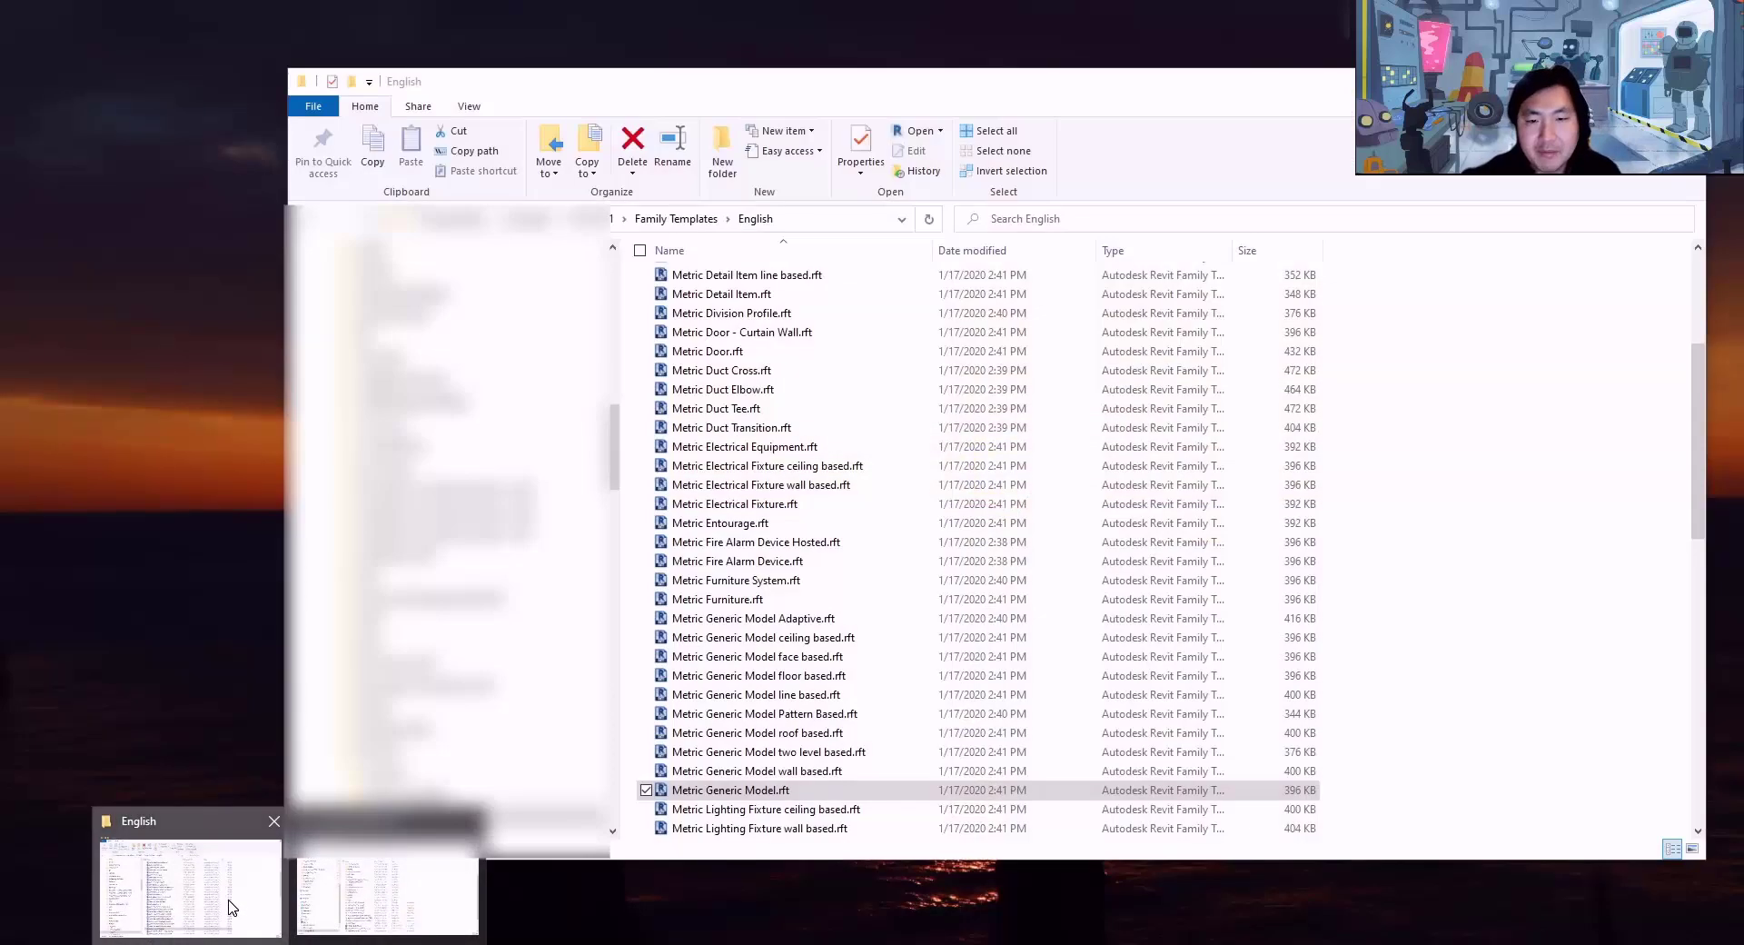
Step: Browse the English Family Templates folder in File Explorer for a bridge template, and return to Grasshopper
{"action": "left_click", "coordinate": [191, 872]}
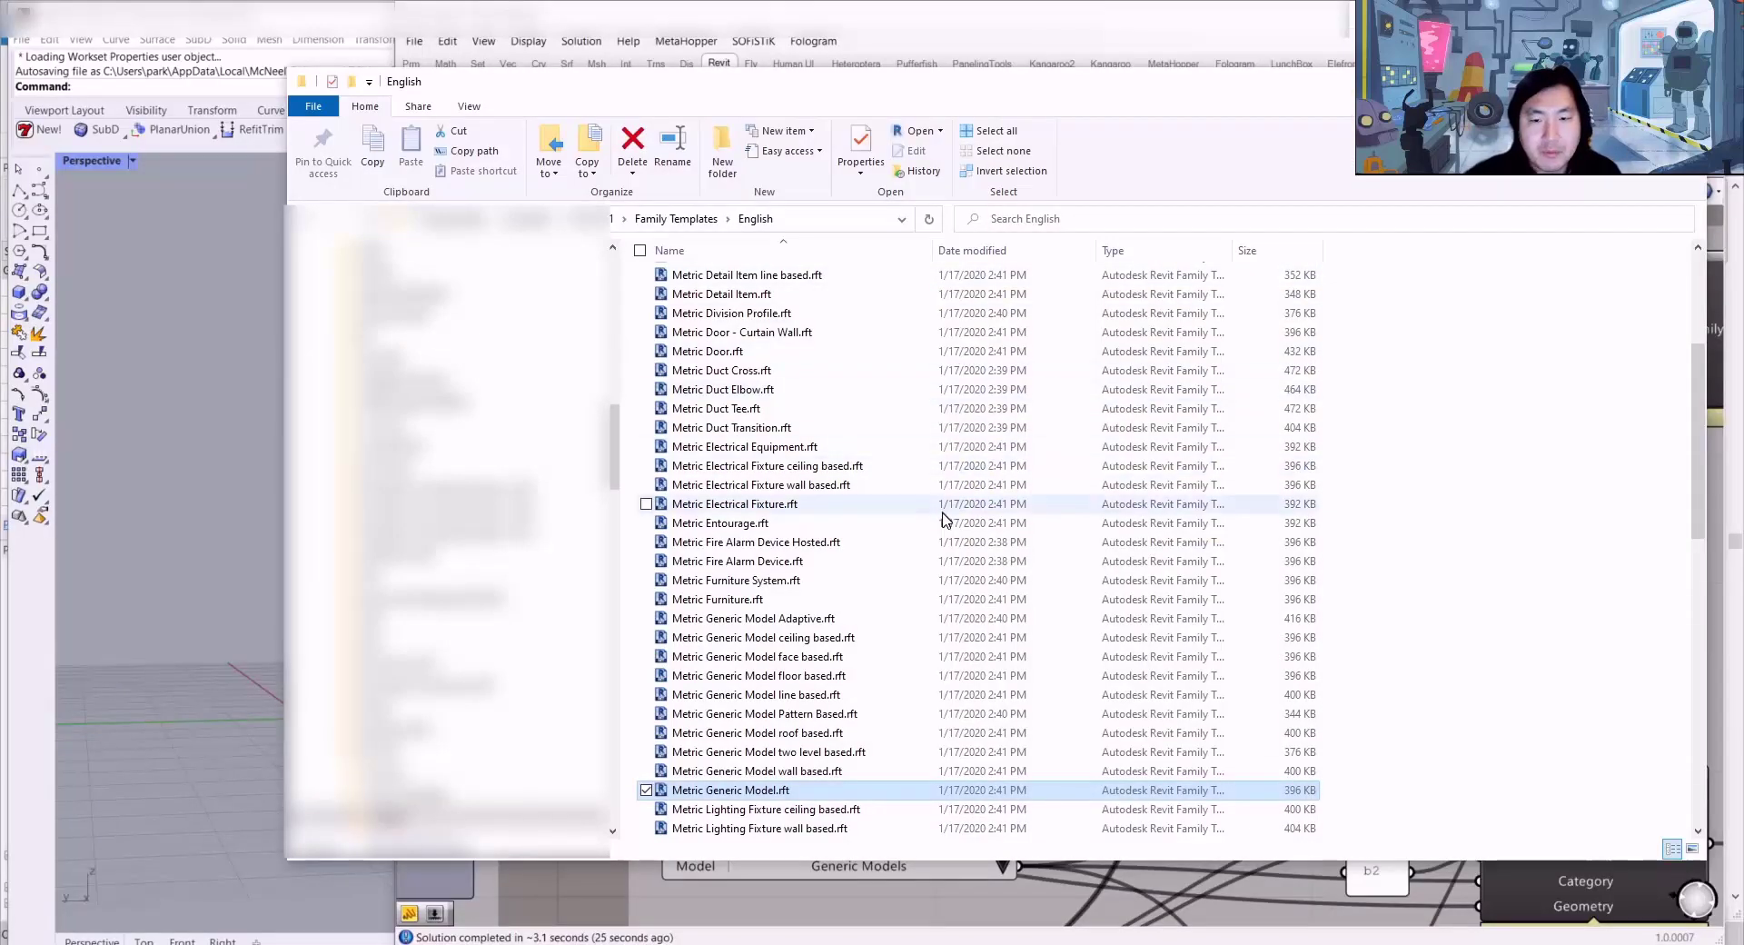
{"action": "scroll", "coordinate": [908, 381], "scroll_direction": "up", "scroll_amount": 5}
{"action": "scroll", "coordinate": [863, 436], "scroll_direction": "down", "scroll_amount": 5}
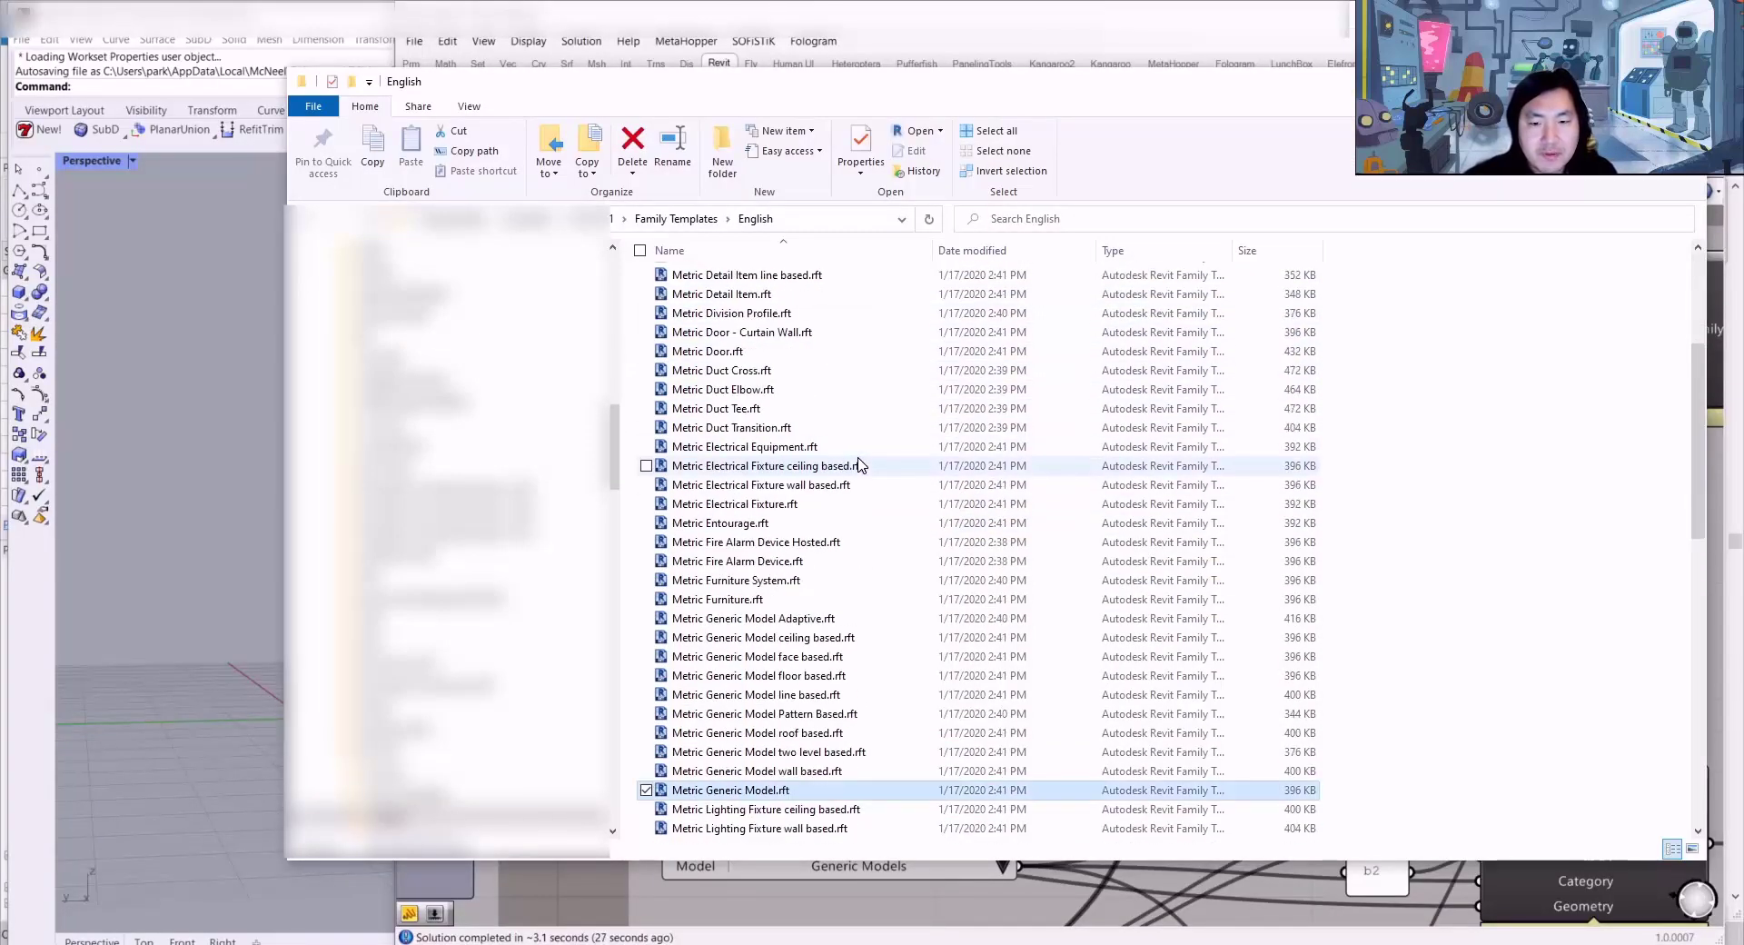
{"action": "scroll", "coordinate": [863, 491], "scroll_direction": "down", "scroll_amount": 15}
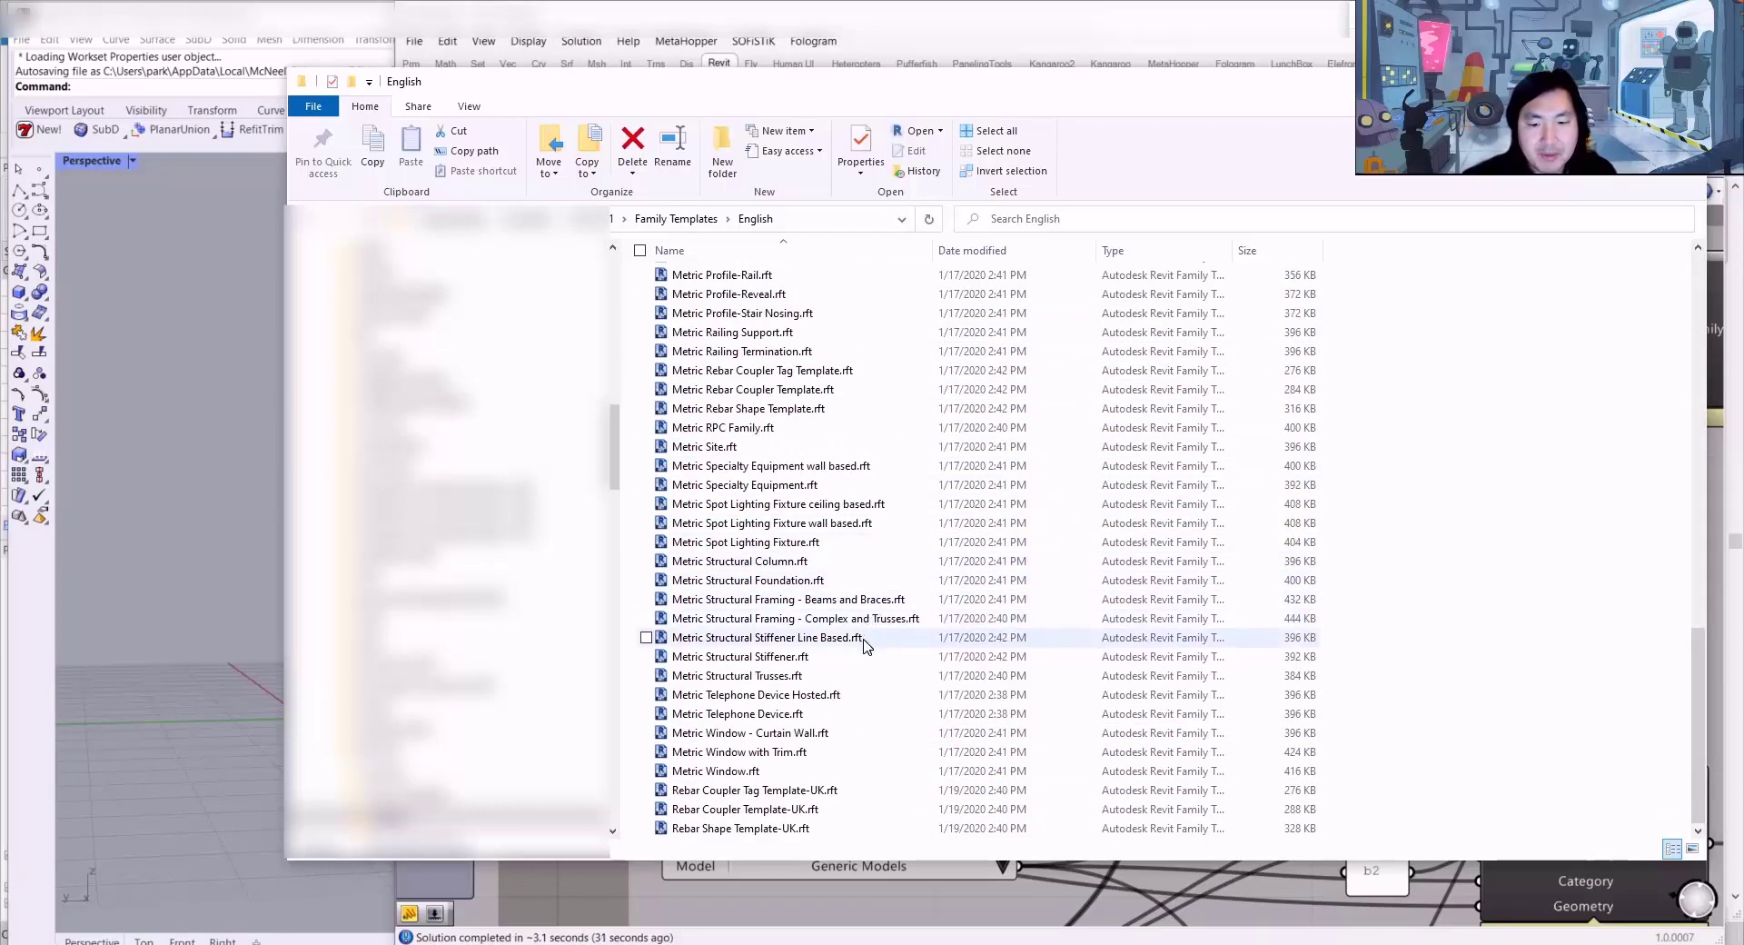
{"action": "scroll", "coordinate": [868, 618], "scroll_direction": "up", "scroll_amount": 2}
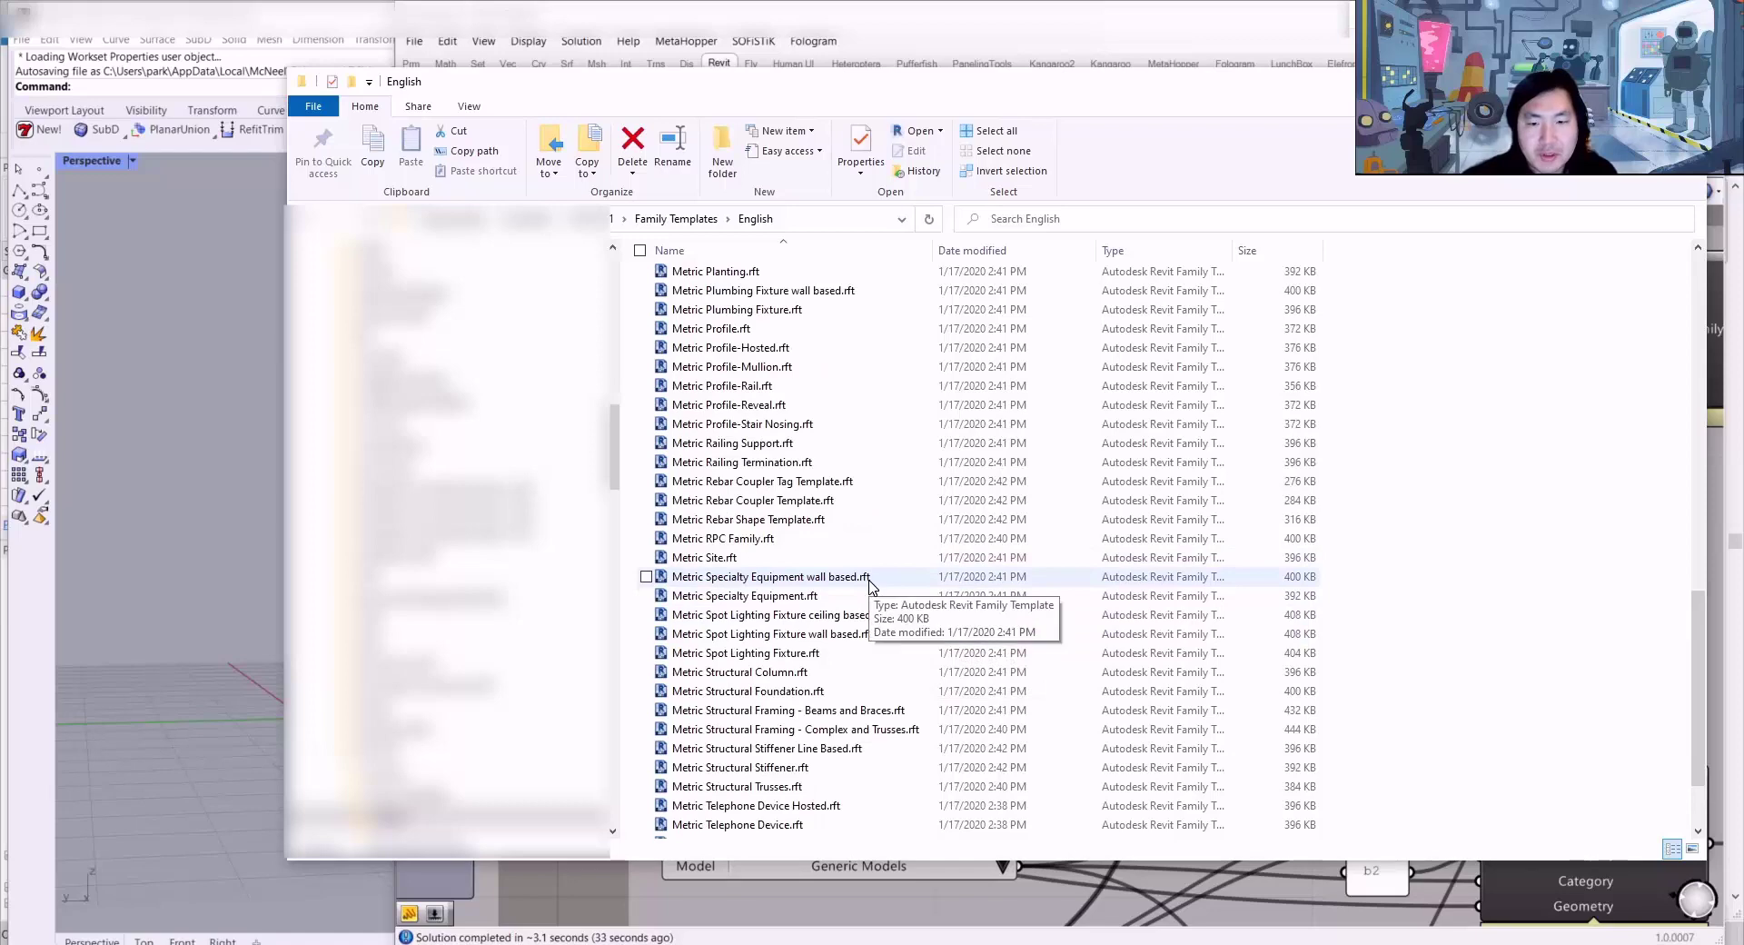
{"action": "scroll", "coordinate": [870, 584], "scroll_direction": "up", "scroll_amount": 4}
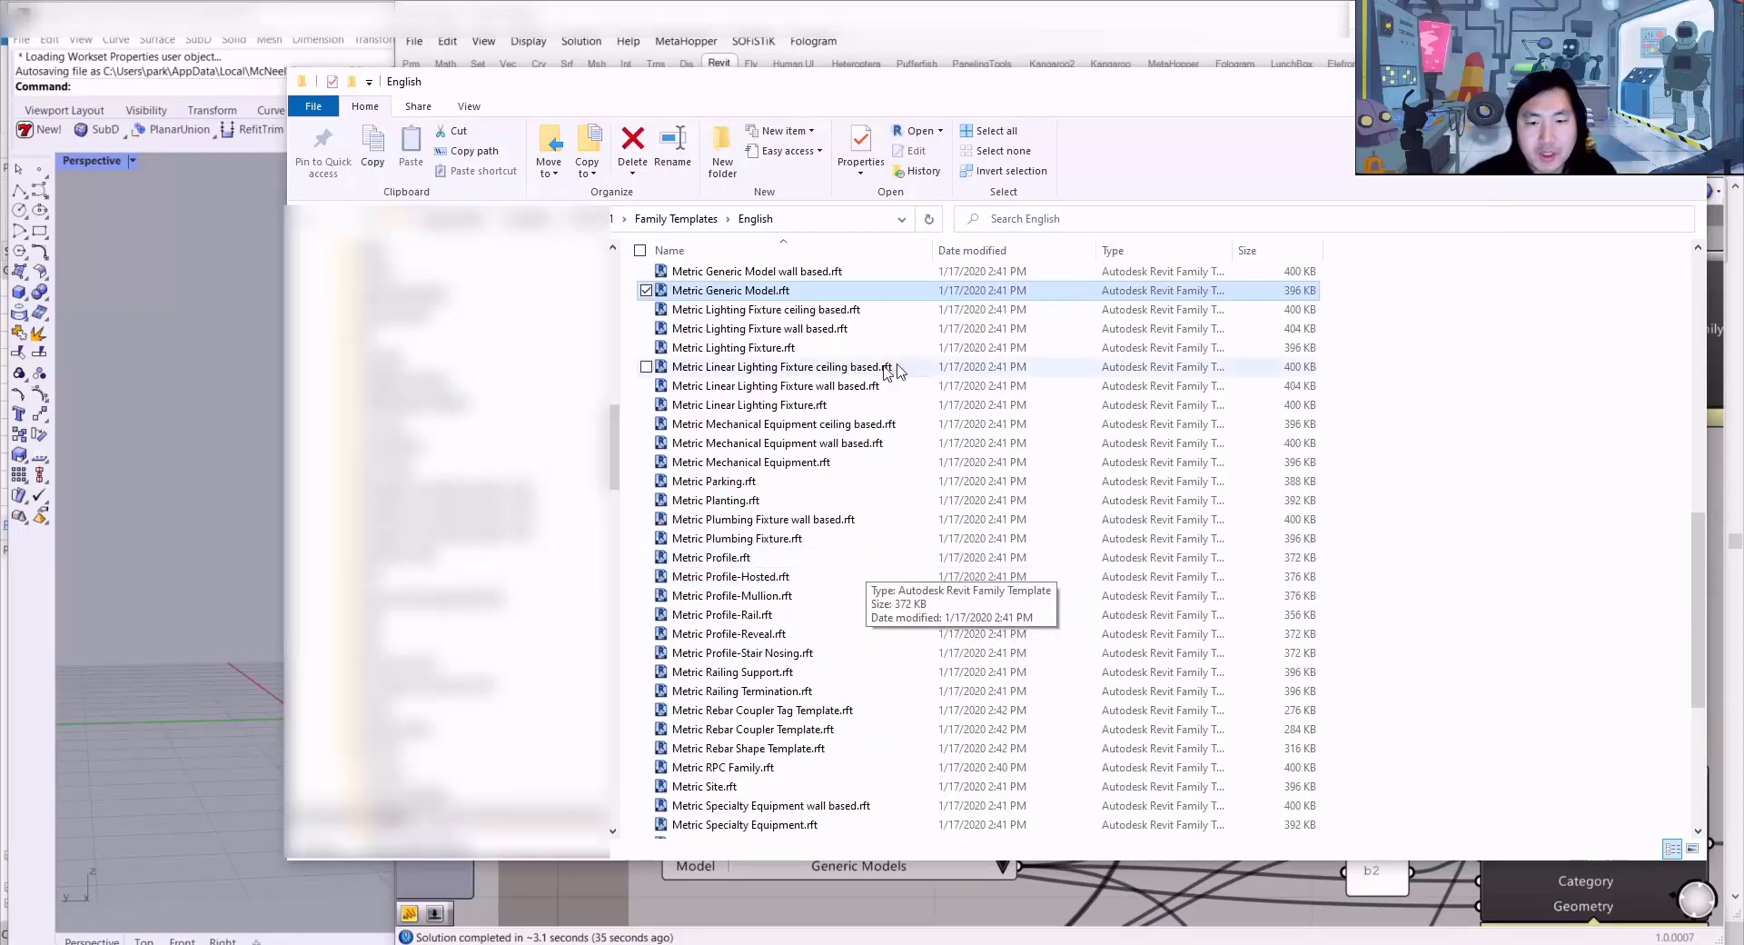
{"action": "scroll", "coordinate": [869, 454], "scroll_direction": "up", "scroll_amount": 13}
{"action": "scroll", "coordinate": [867, 390], "scroll_direction": "up", "scroll_amount": 1}
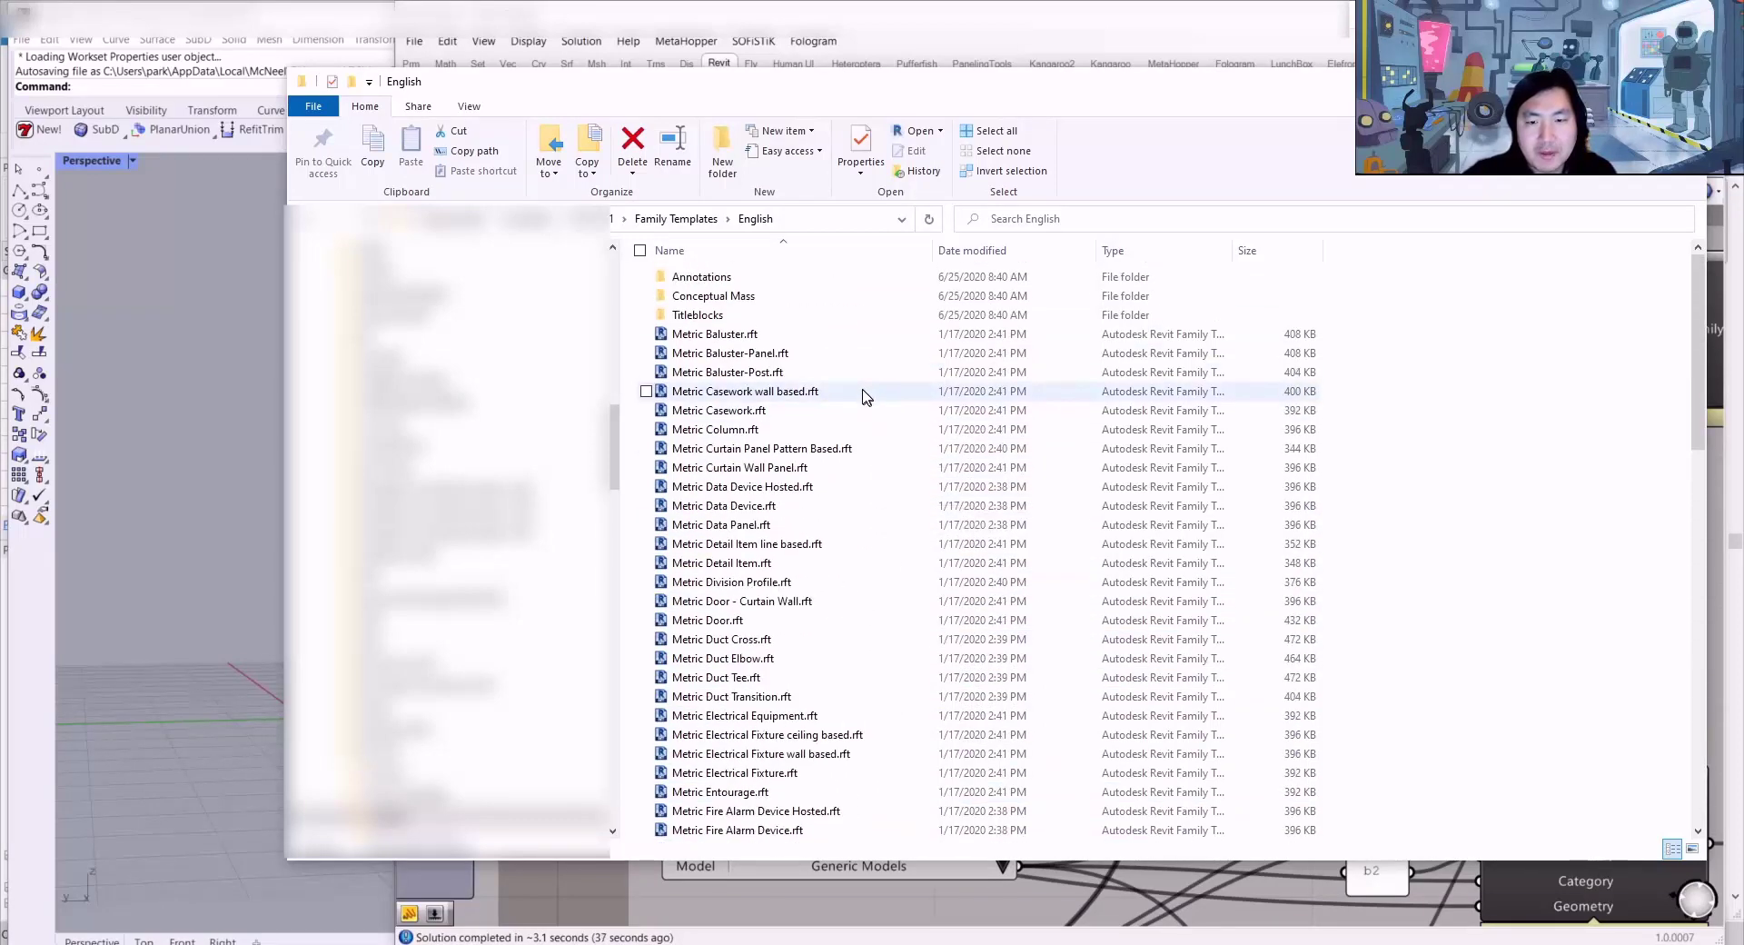
{"action": "scroll", "coordinate": [788, 431], "scroll_direction": "down", "scroll_amount": 2}
{"action": "left_click", "coordinate": [122, 446]}
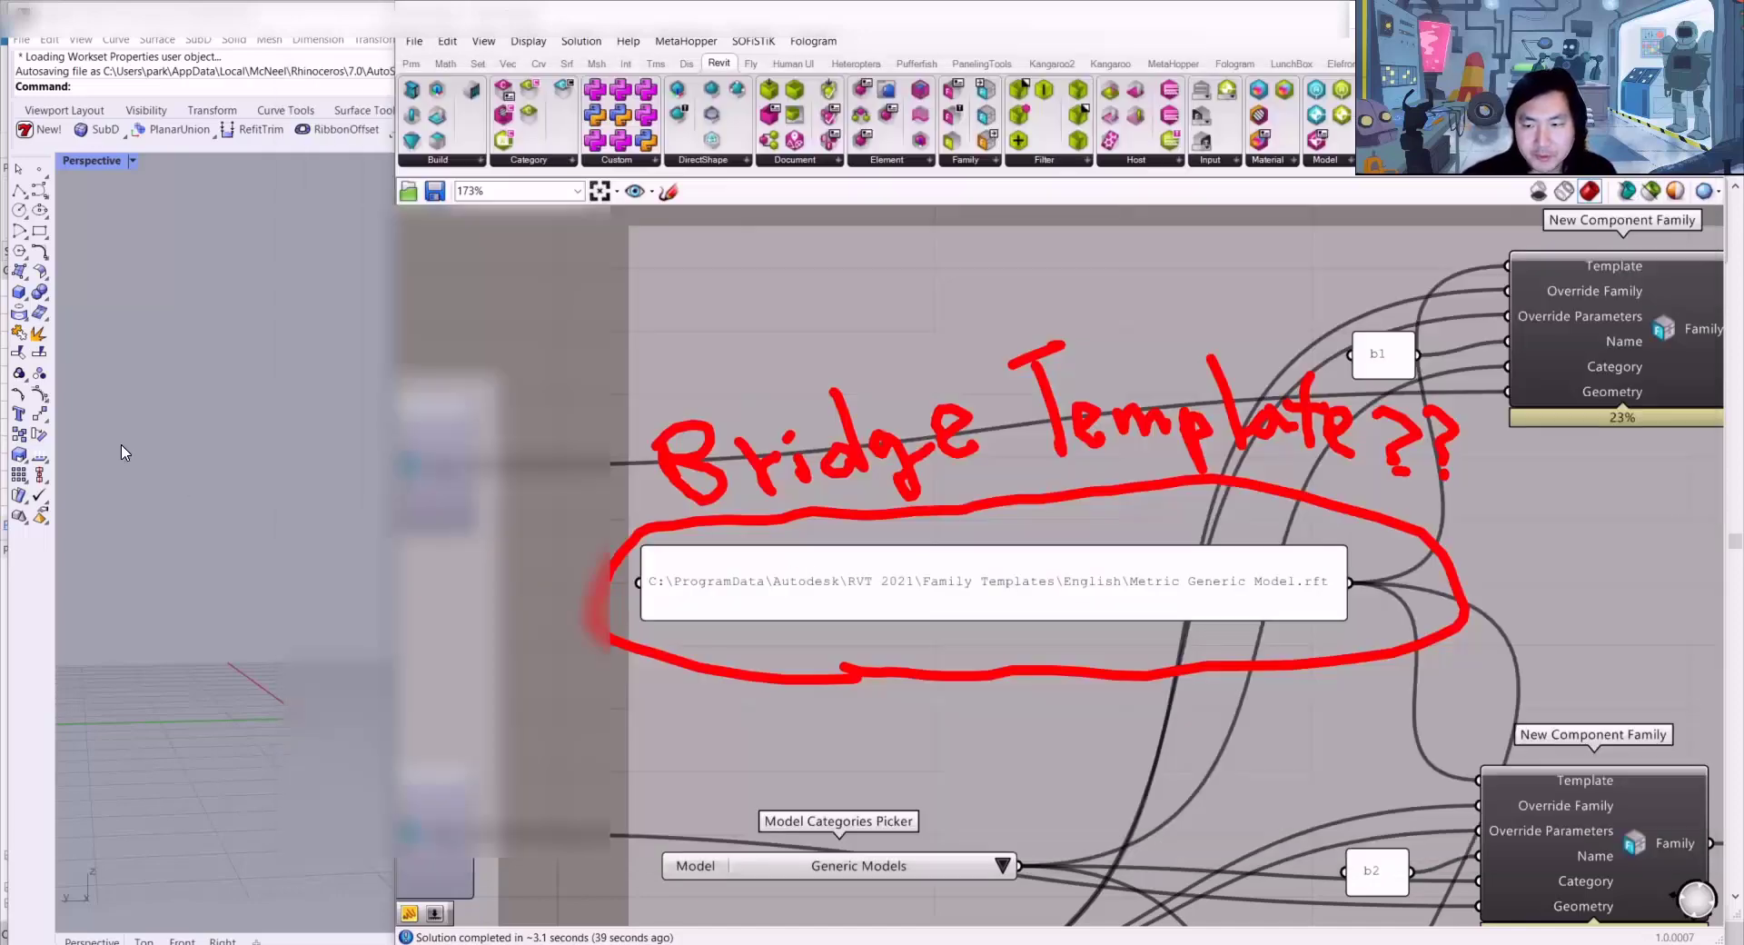
Step: Examine how the Generic Models category and the bridge subcategory names feed the Add SubCategory components
{"action": "scroll", "coordinate": [1133, 452], "scroll_direction": "down", "scroll_amount": 7}
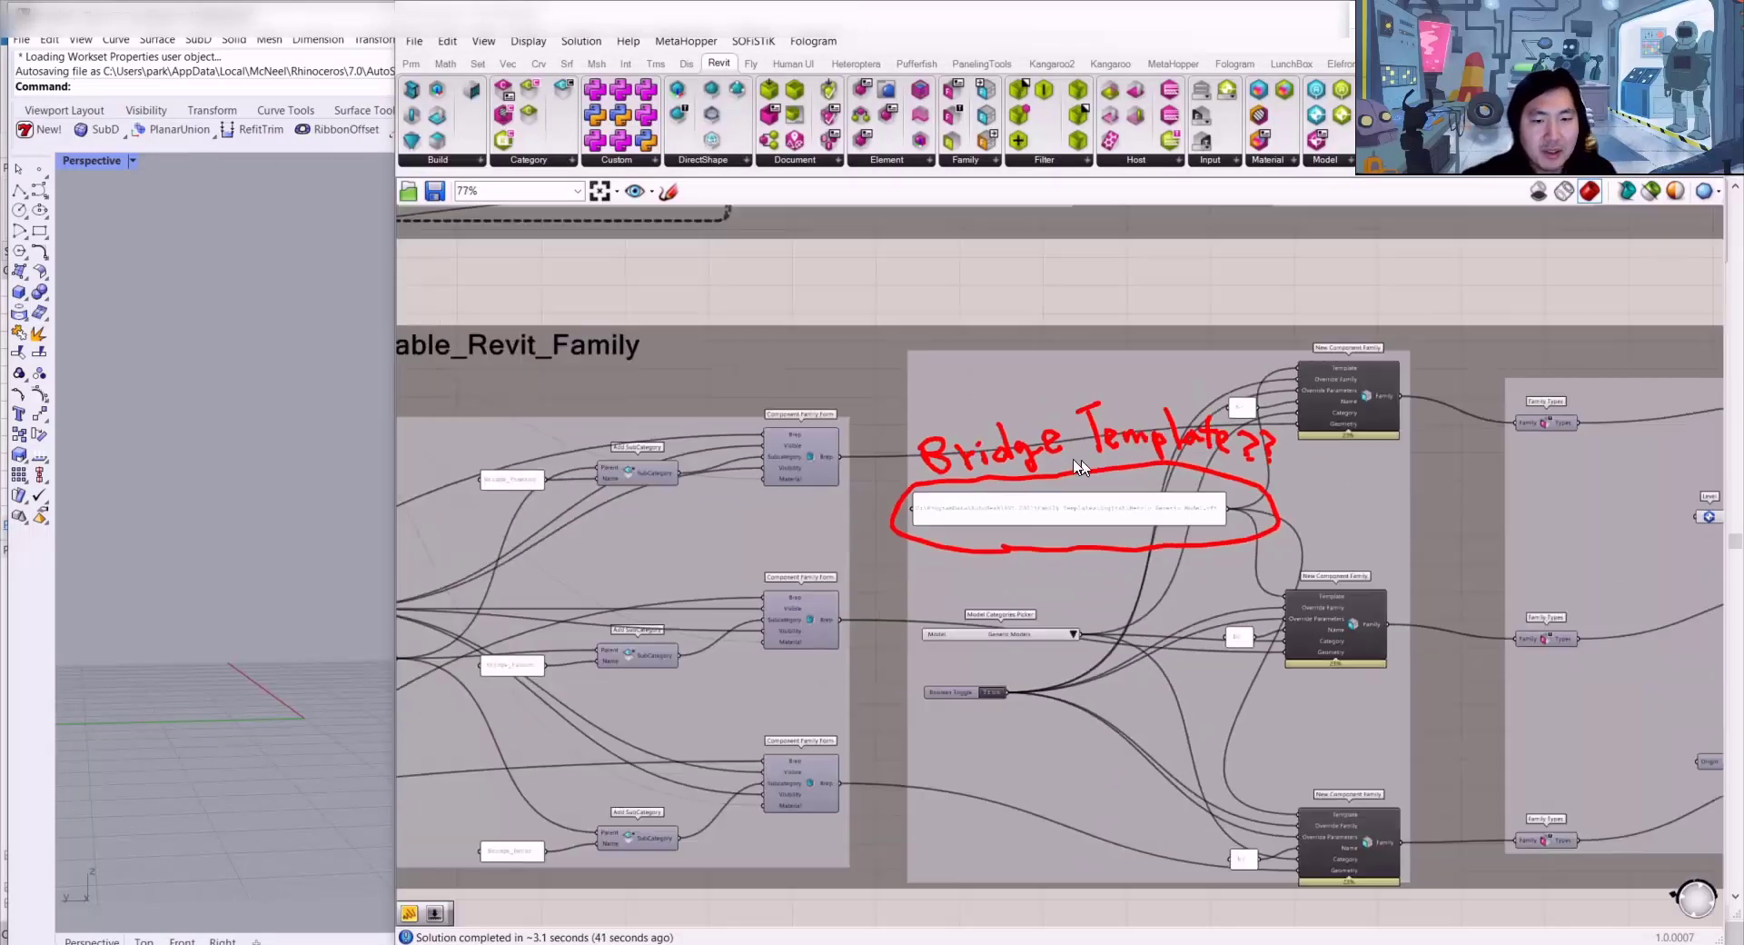
{"action": "scroll", "coordinate": [668, 549], "scroll_direction": "up", "scroll_amount": 3}
{"action": "scroll", "coordinate": [712, 612], "scroll_direction": "up", "scroll_amount": 5}
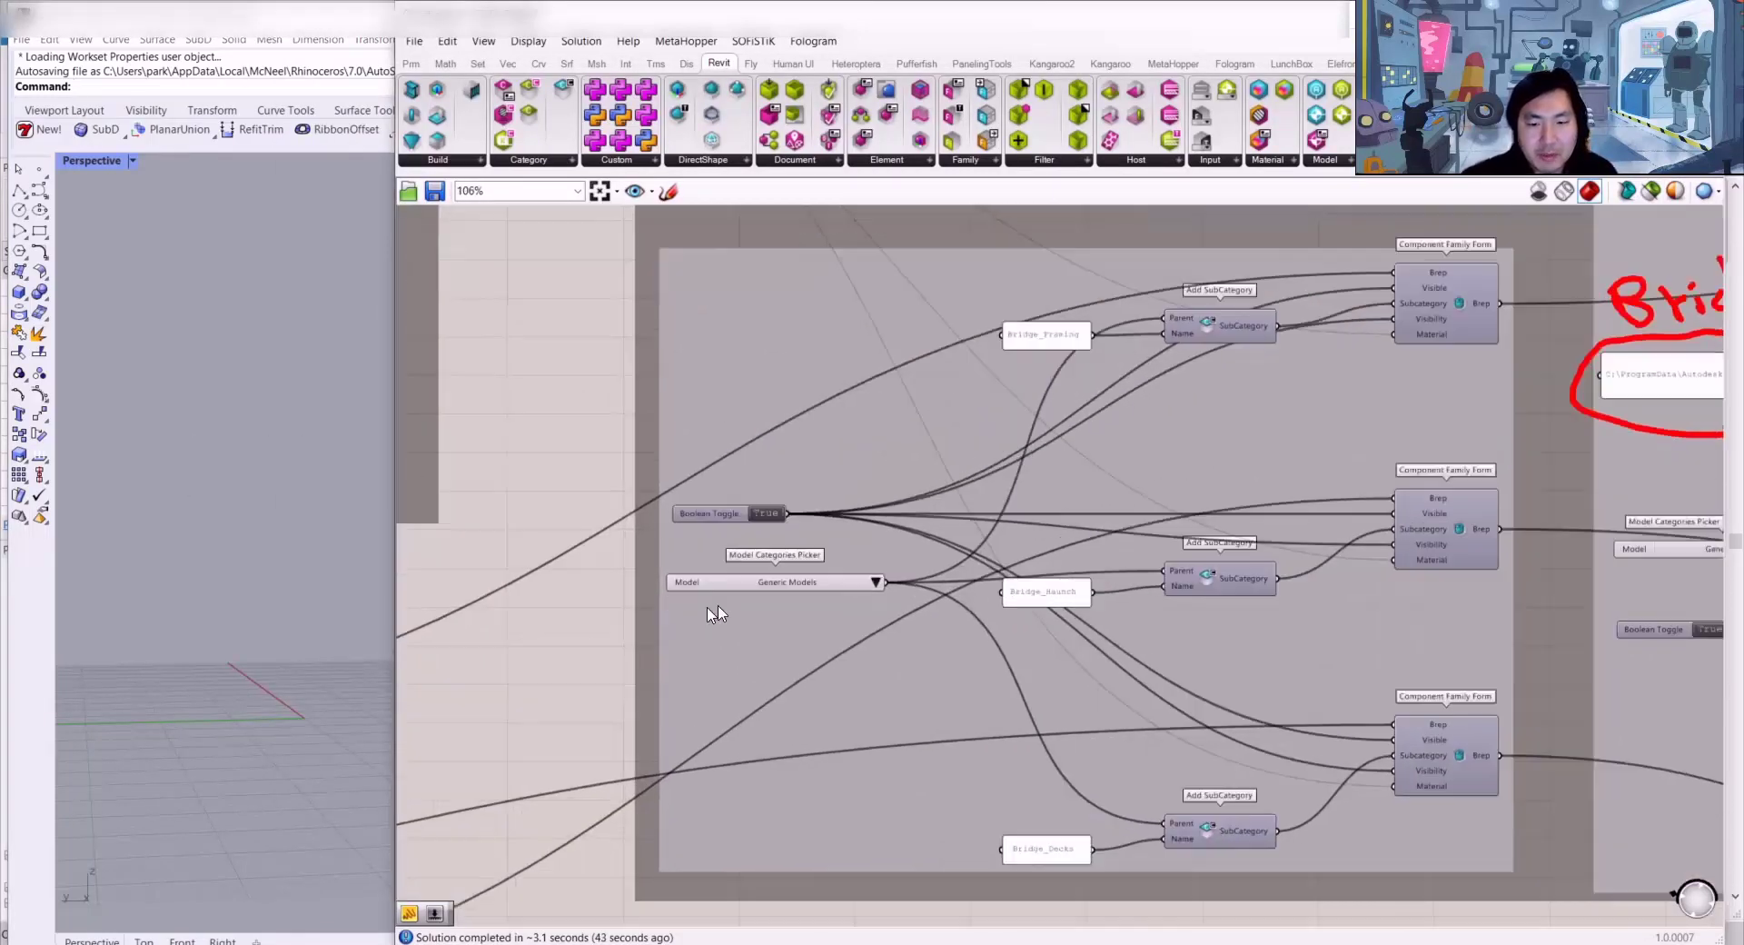
{"action": "scroll", "coordinate": [861, 586], "scroll_direction": "down", "scroll_amount": 5}
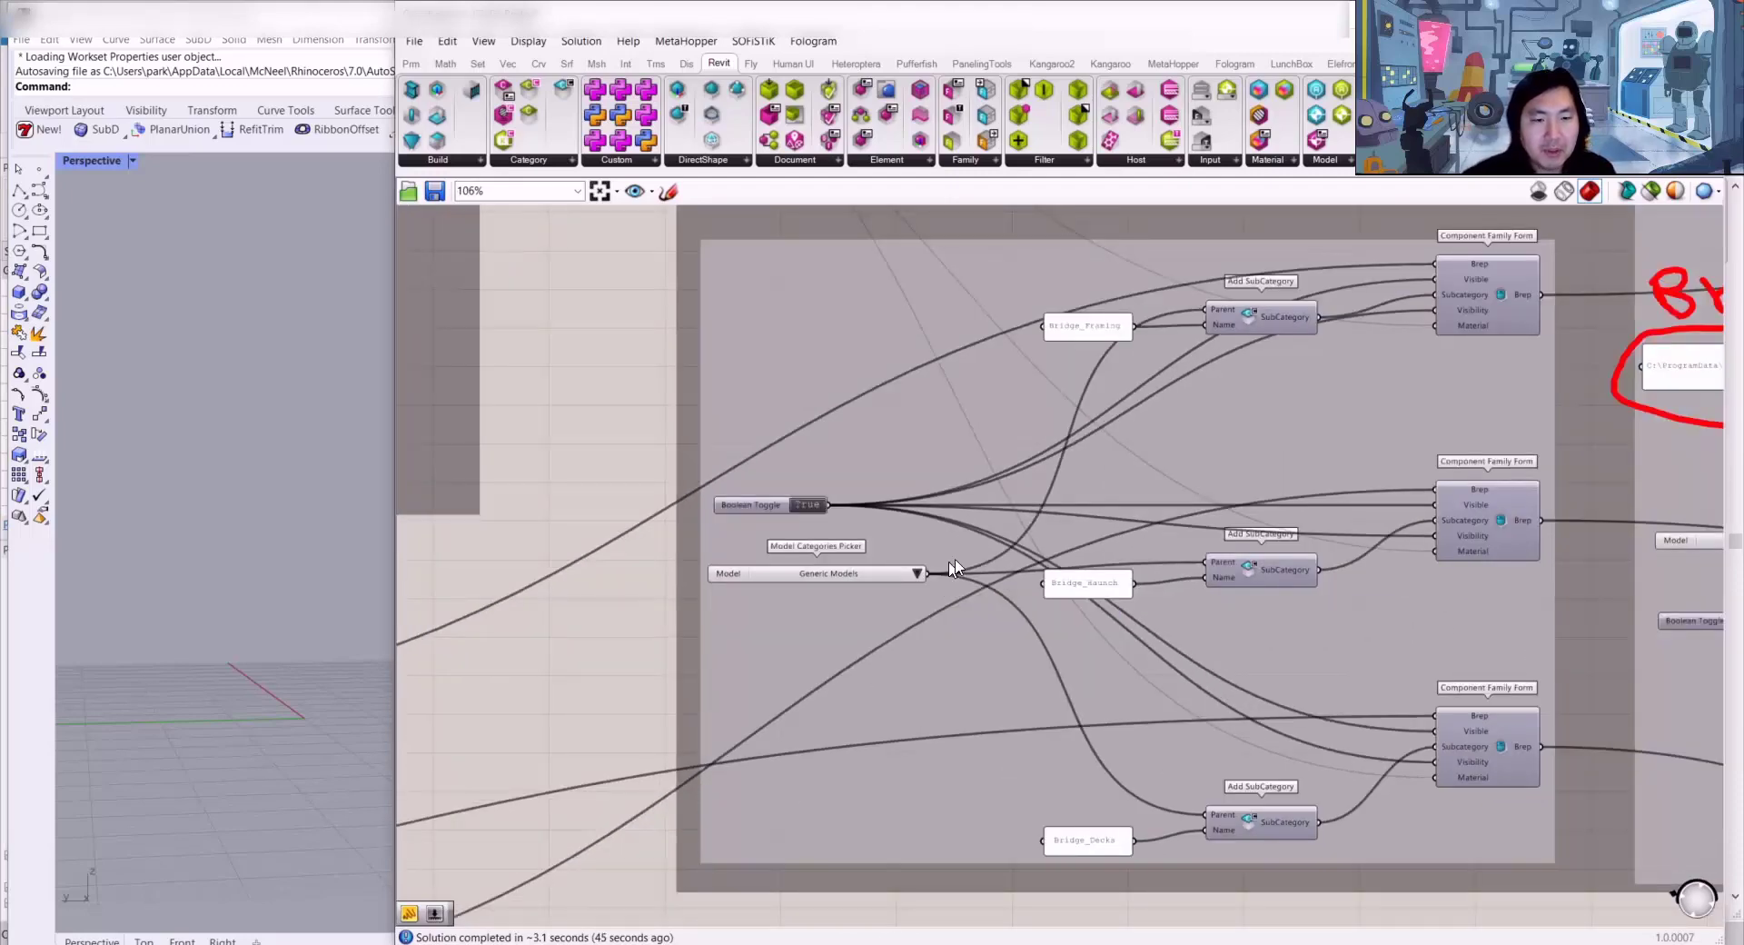
{"action": "scroll", "coordinate": [935, 571], "scroll_direction": "up", "scroll_amount": 4}
{"action": "right_click_drag", "start_coordinate": [1050, 474], "coordinate": [1021, 493]}
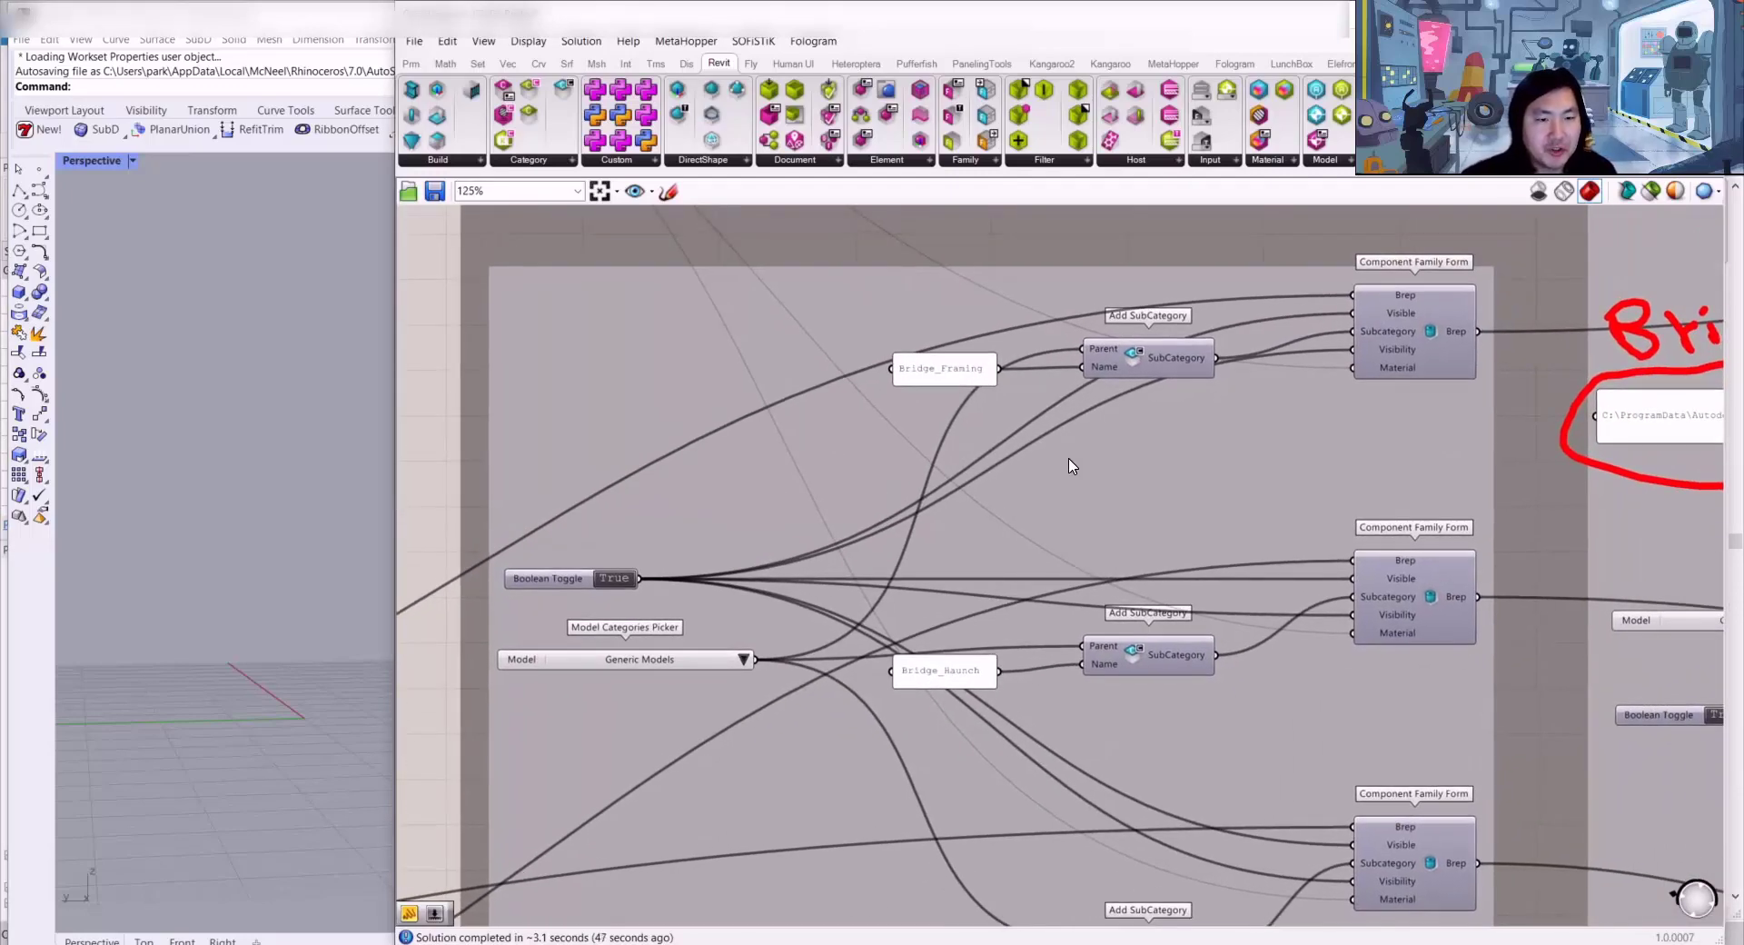
Step: Nudge the Bridge_Framing Add SubCategory component, the Bridge_Haunch panel, its Add SubCategory and its Component Family Form slightly
{"action": "left_click_drag", "start_coordinate": [1156, 364], "coordinate": [1158, 375]}
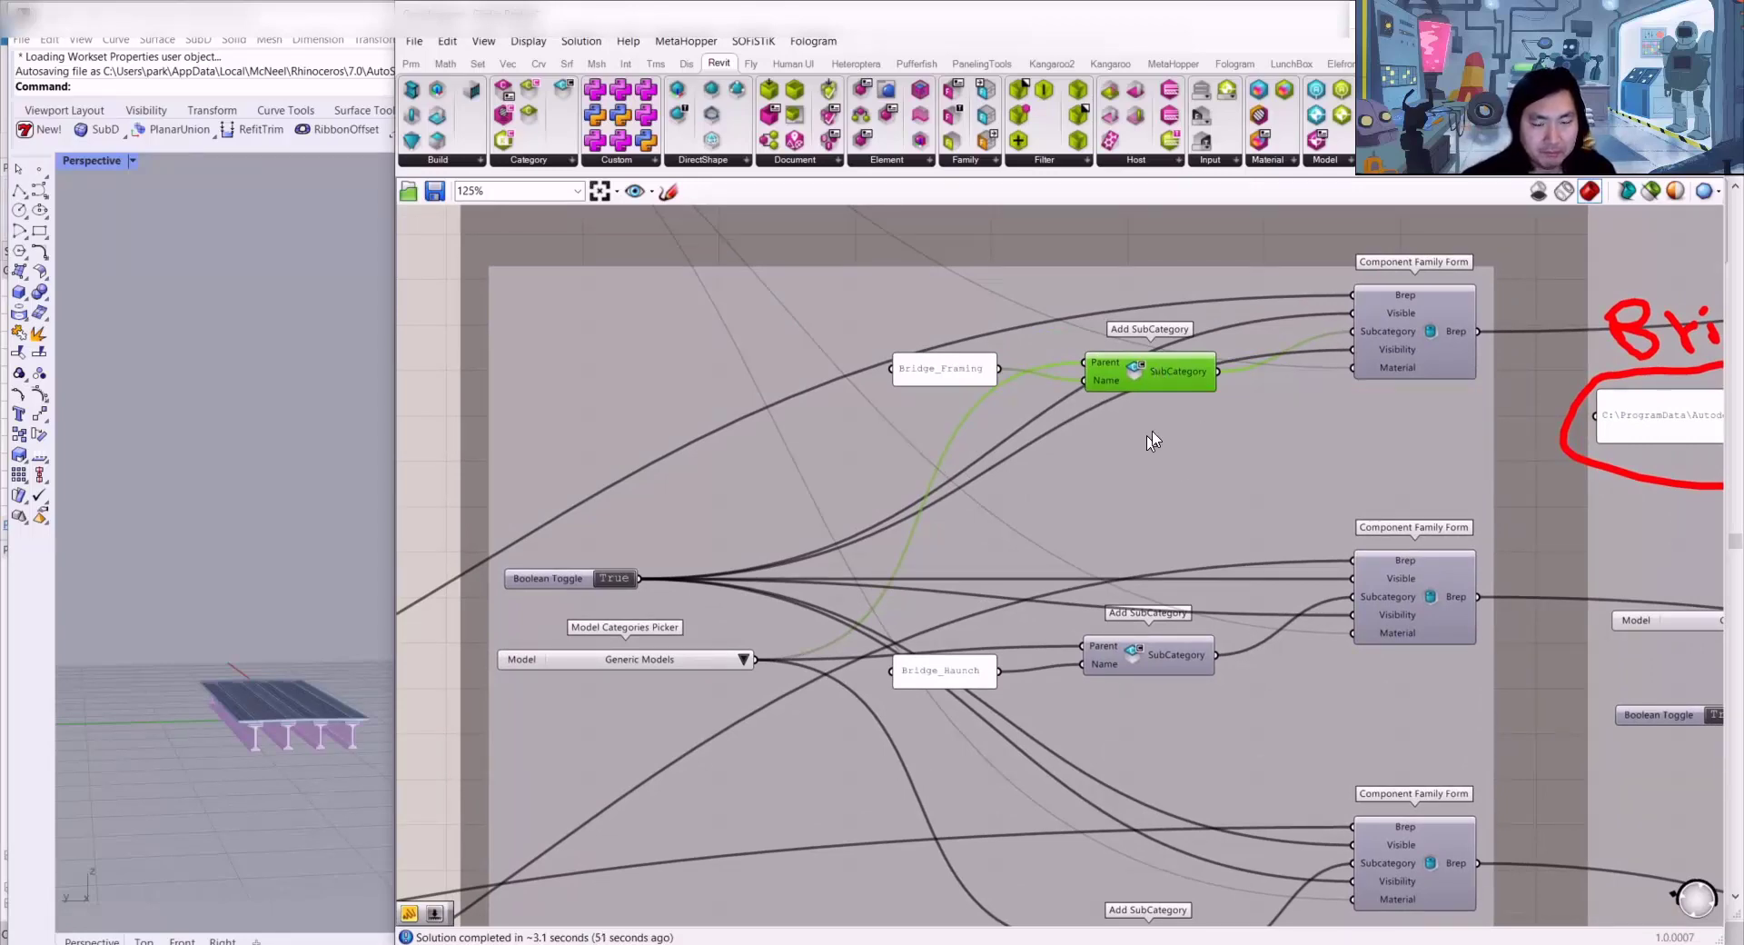
{"action": "right_click_drag", "start_coordinate": [1129, 430], "coordinate": [1105, 290]}
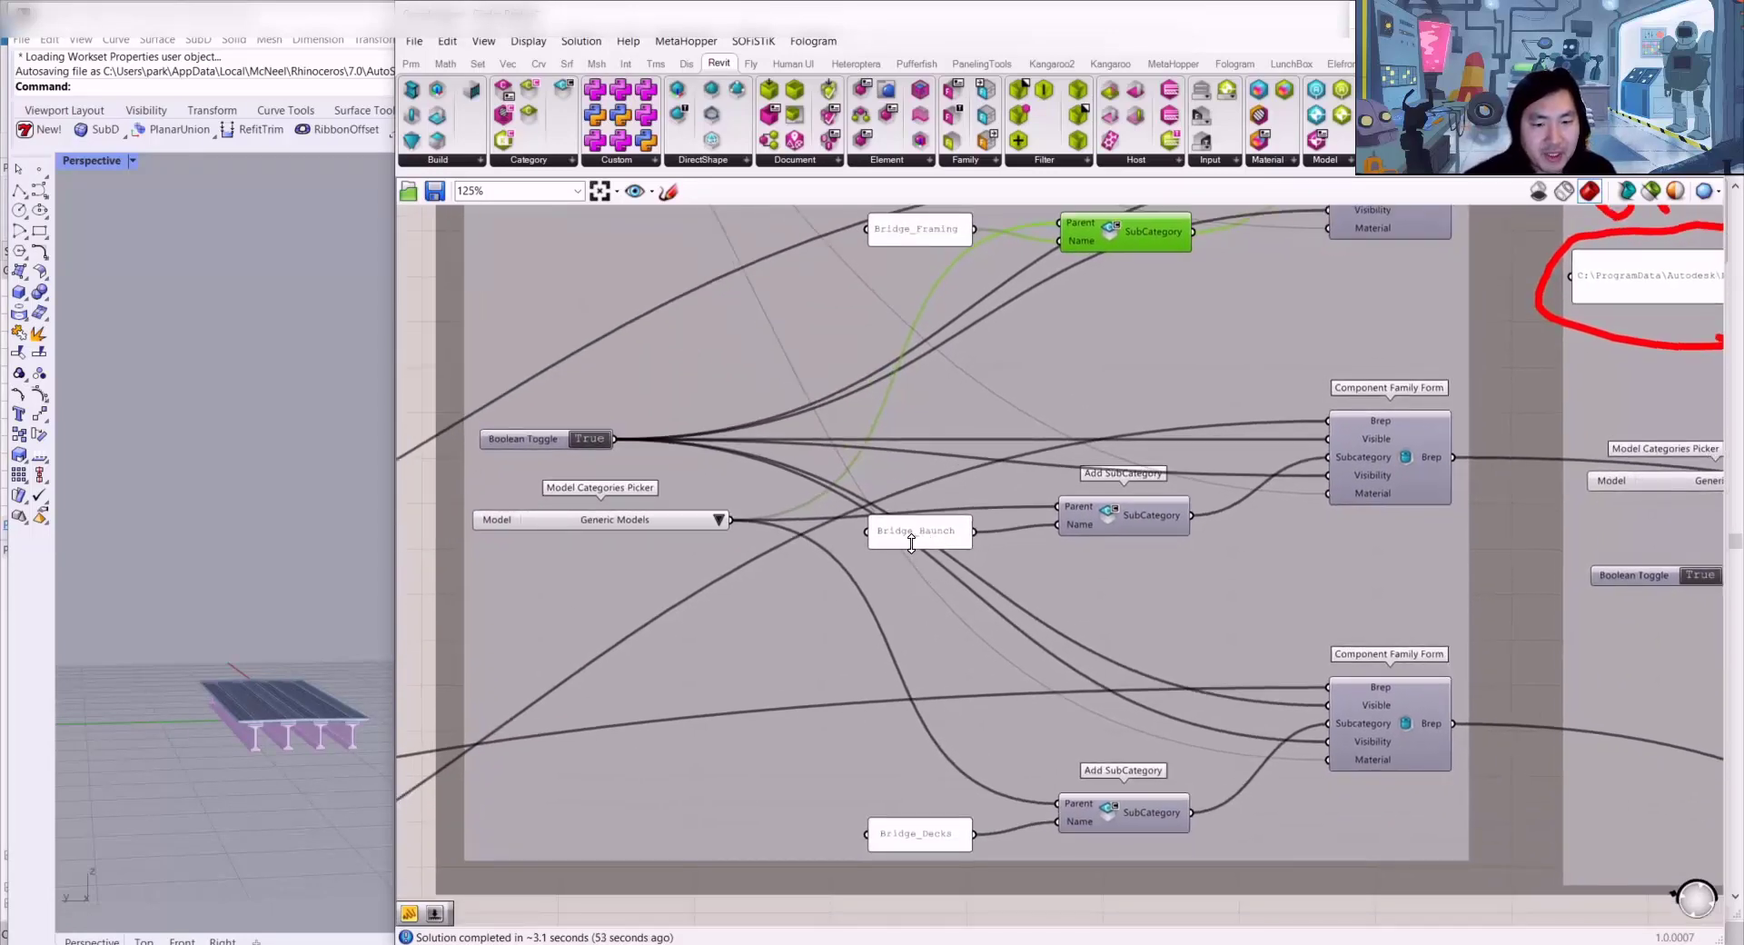
{"action": "left_click_drag", "start_coordinate": [911, 543], "coordinate": [913, 547]}
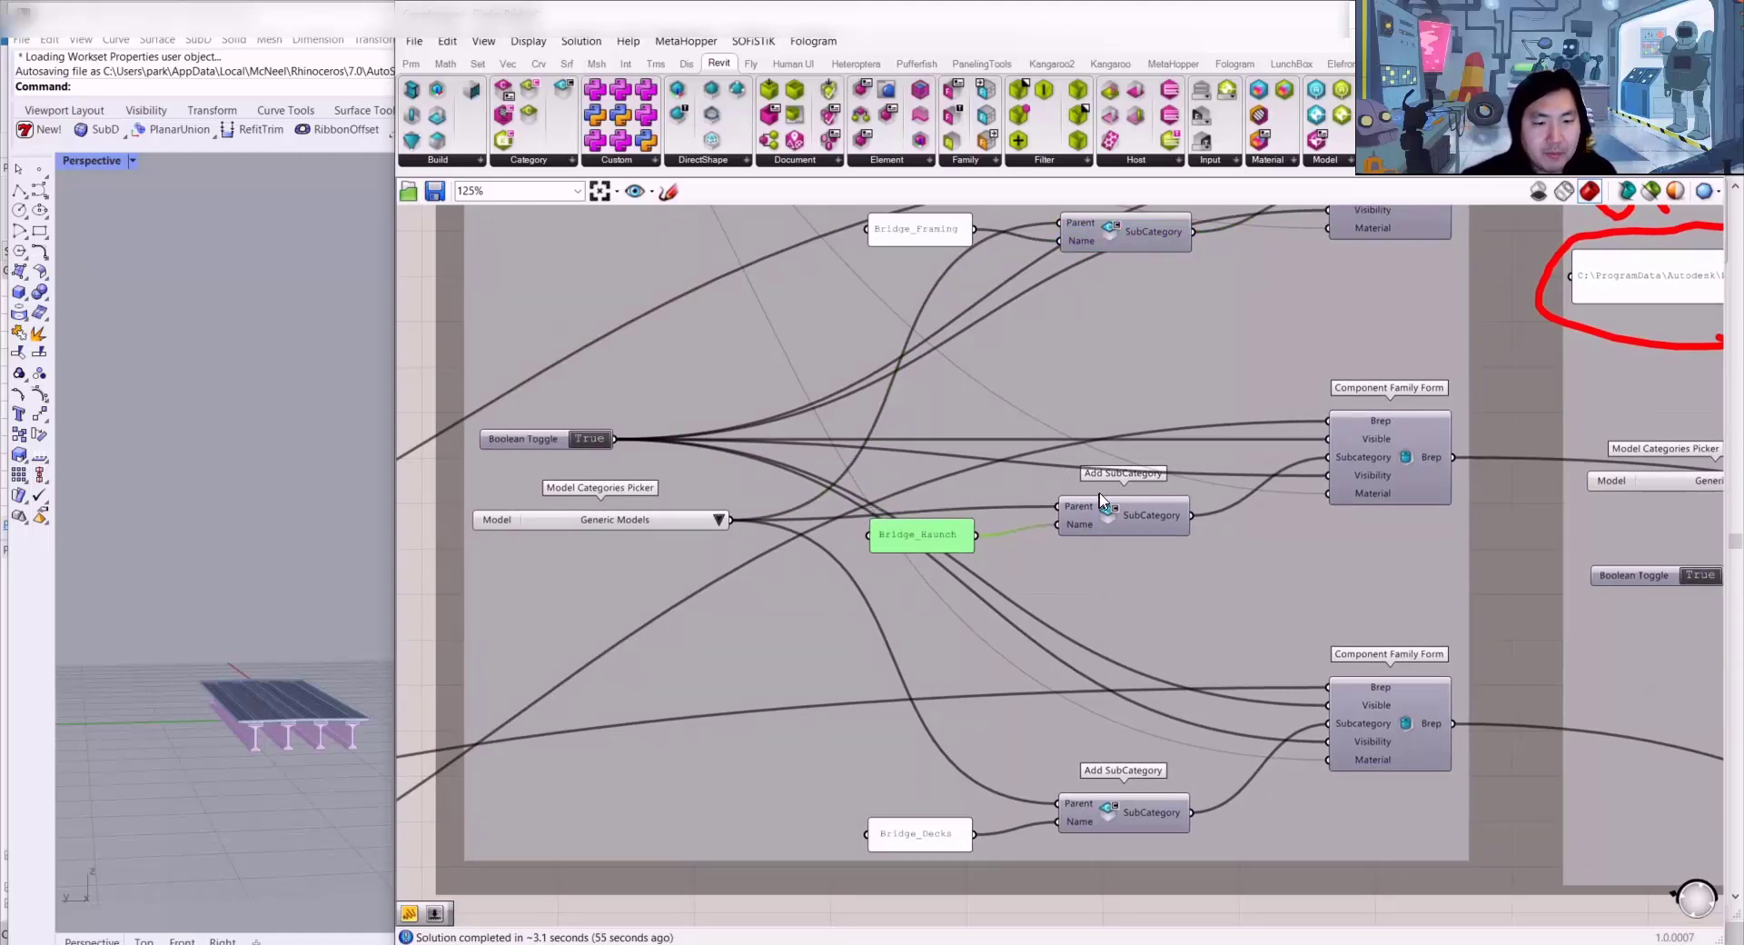
{"action": "left_click_drag", "start_coordinate": [1102, 499], "coordinate": [1088, 489]}
{"action": "left_click_drag", "start_coordinate": [1422, 463], "coordinate": [1415, 464]}
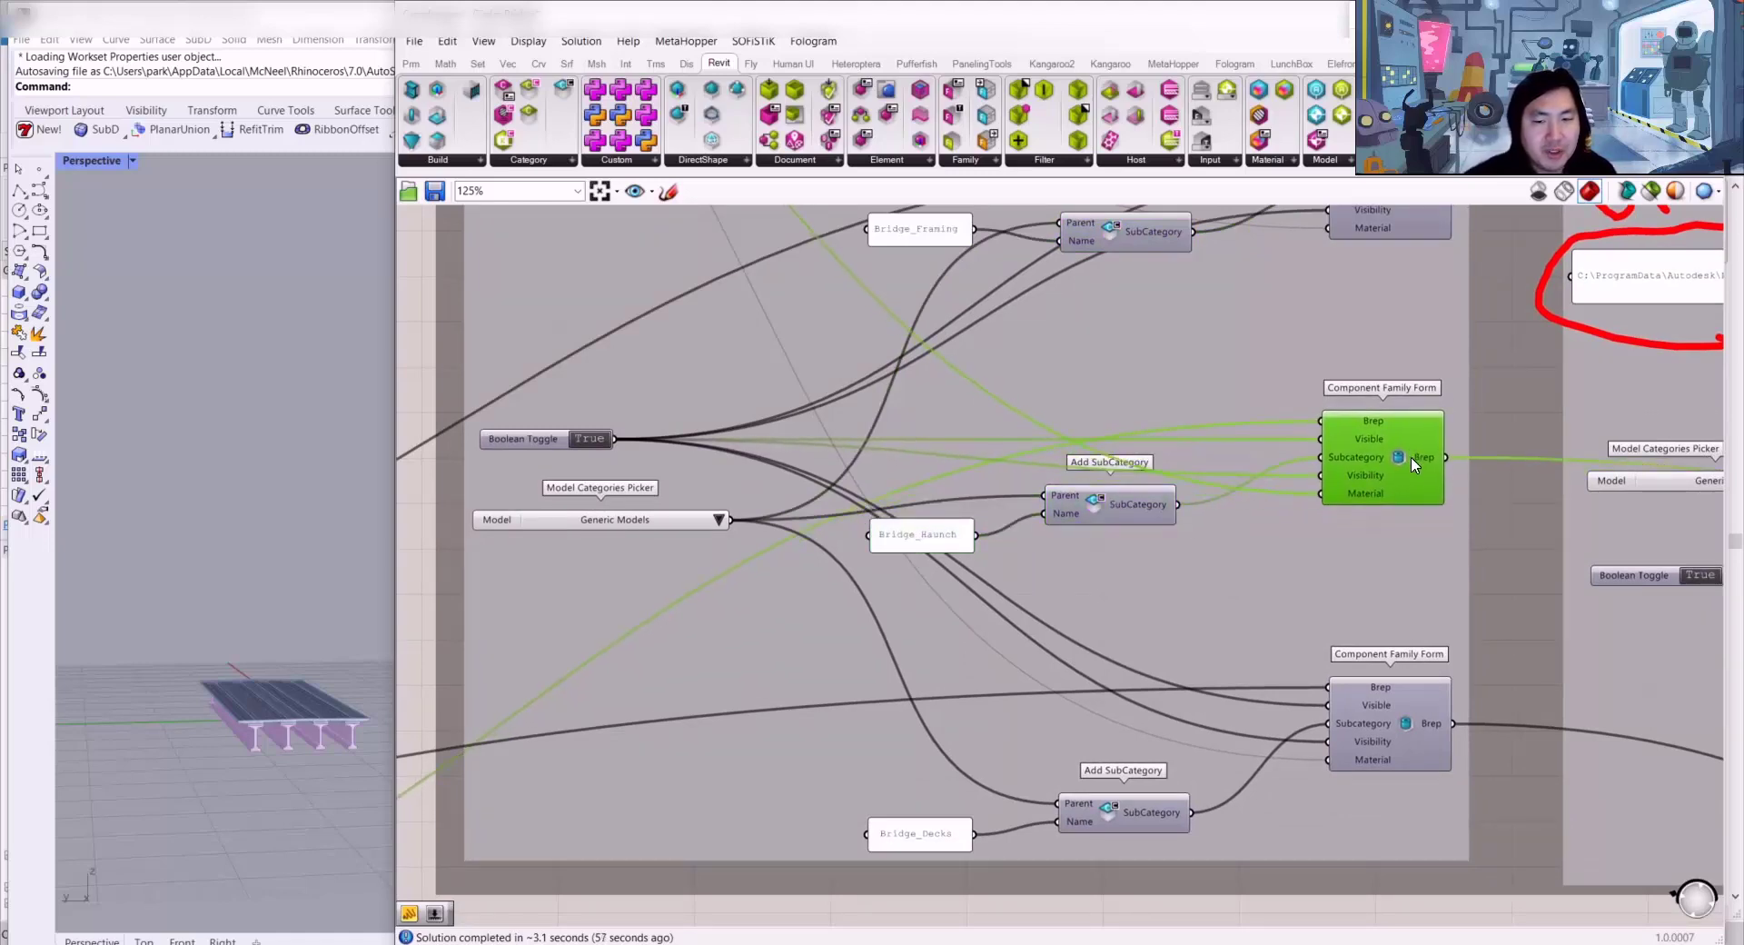
Step: Shift the New Component Family component for b1 slightly within the family creation group
{"action": "scroll", "coordinate": [1334, 465], "scroll_direction": "down", "scroll_amount": 3}
{"action": "right_click_drag", "start_coordinate": [1335, 465], "coordinate": [930, 495]}
{"action": "right_click_drag", "start_coordinate": [1364, 431], "coordinate": [1194, 458]}
{"action": "scroll", "coordinate": [1325, 351], "scroll_direction": "up", "scroll_amount": 3}
{"action": "left_click_drag", "start_coordinate": [1327, 299], "coordinate": [1338, 335]}
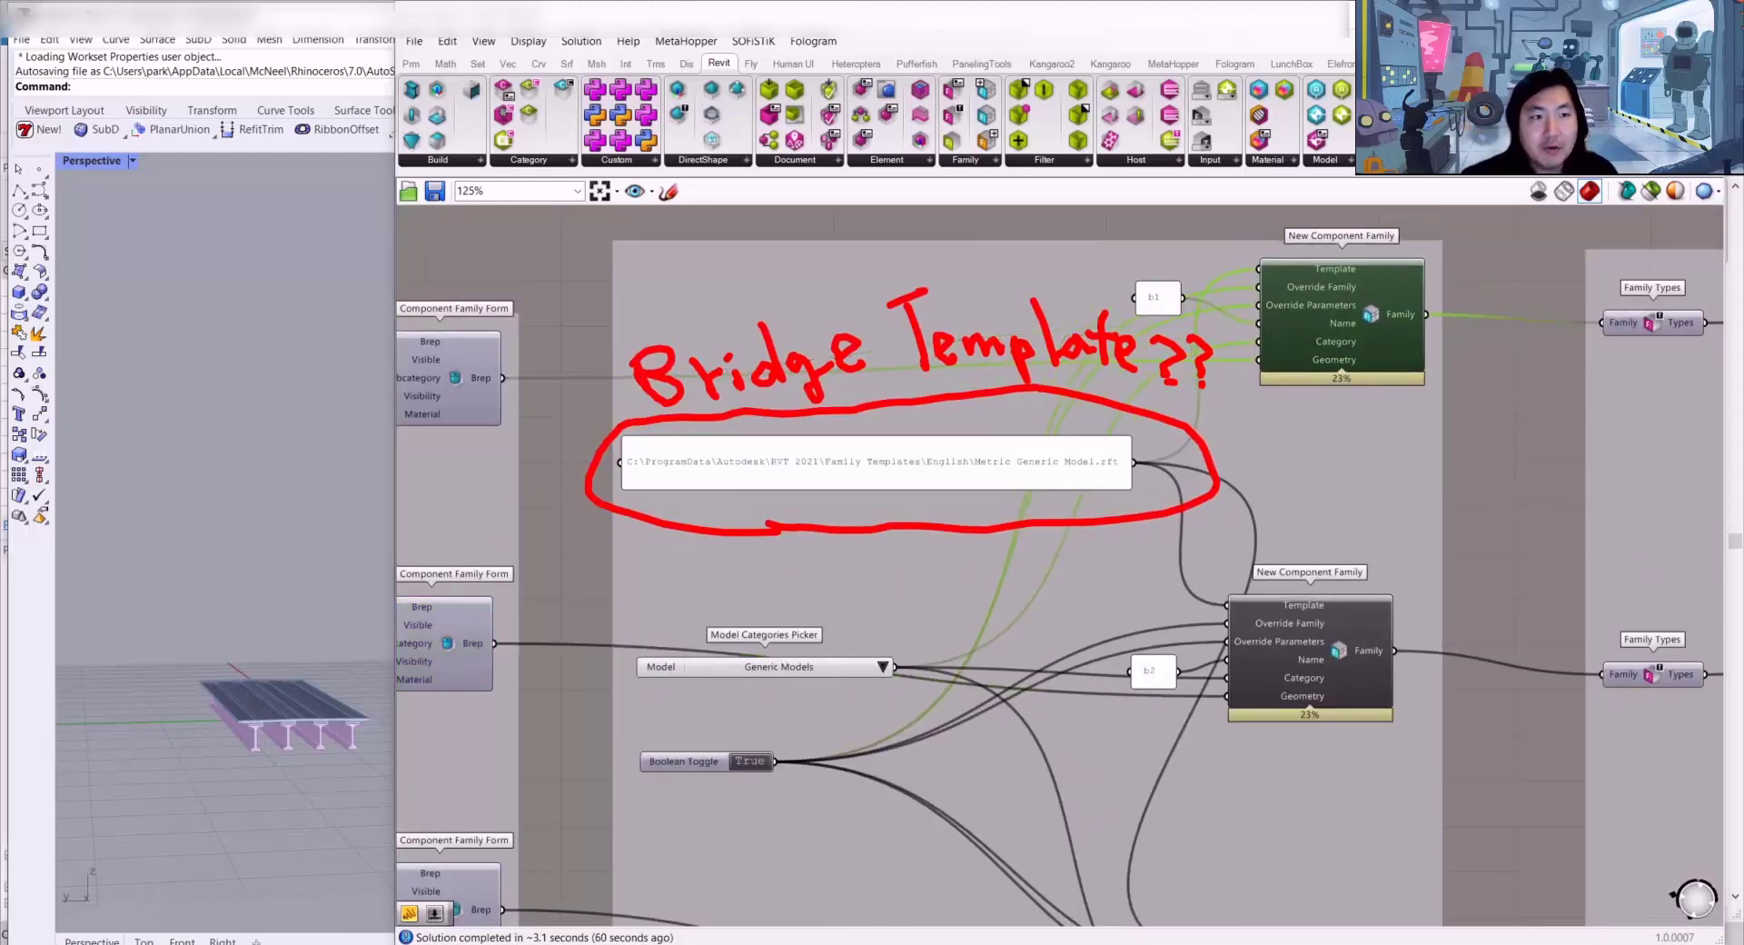
Step: Switch to Revit and check the type of the leftmost girder in the Section 1 view
{"action": "key", "text": "super+Down"}
{"action": "left_click", "coordinate": [1146, 4]}
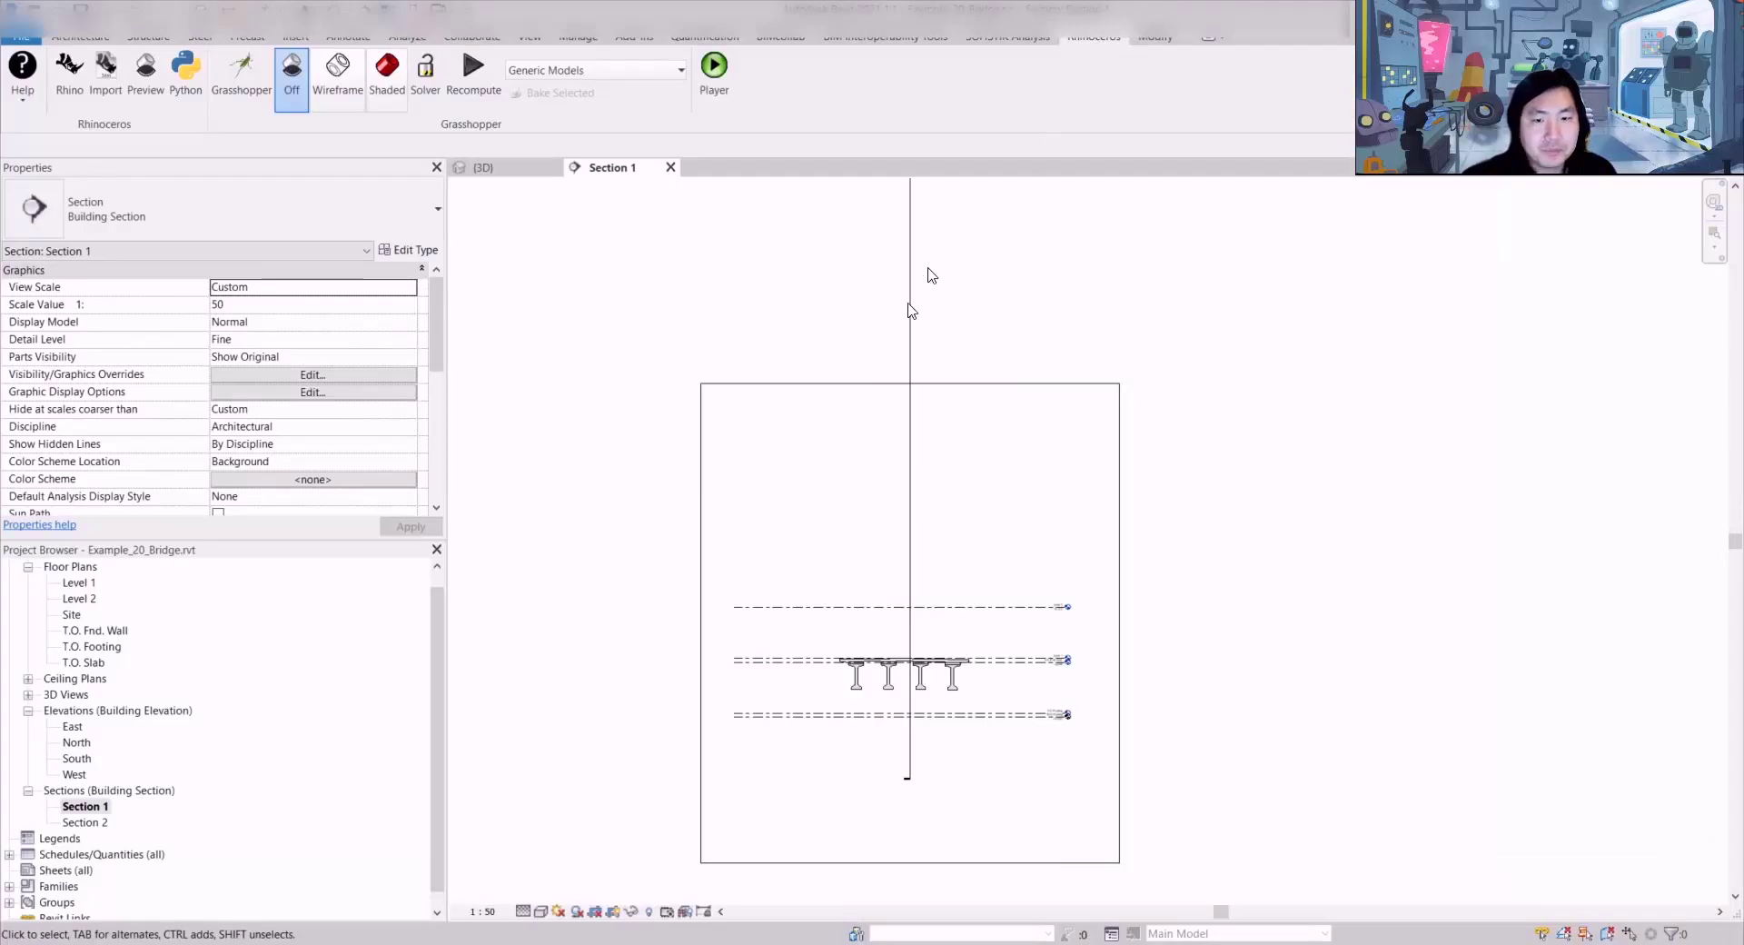
{"action": "scroll", "coordinate": [867, 670], "scroll_direction": "up", "scroll_amount": 7}
{"action": "left_click", "coordinate": [716, 640]}
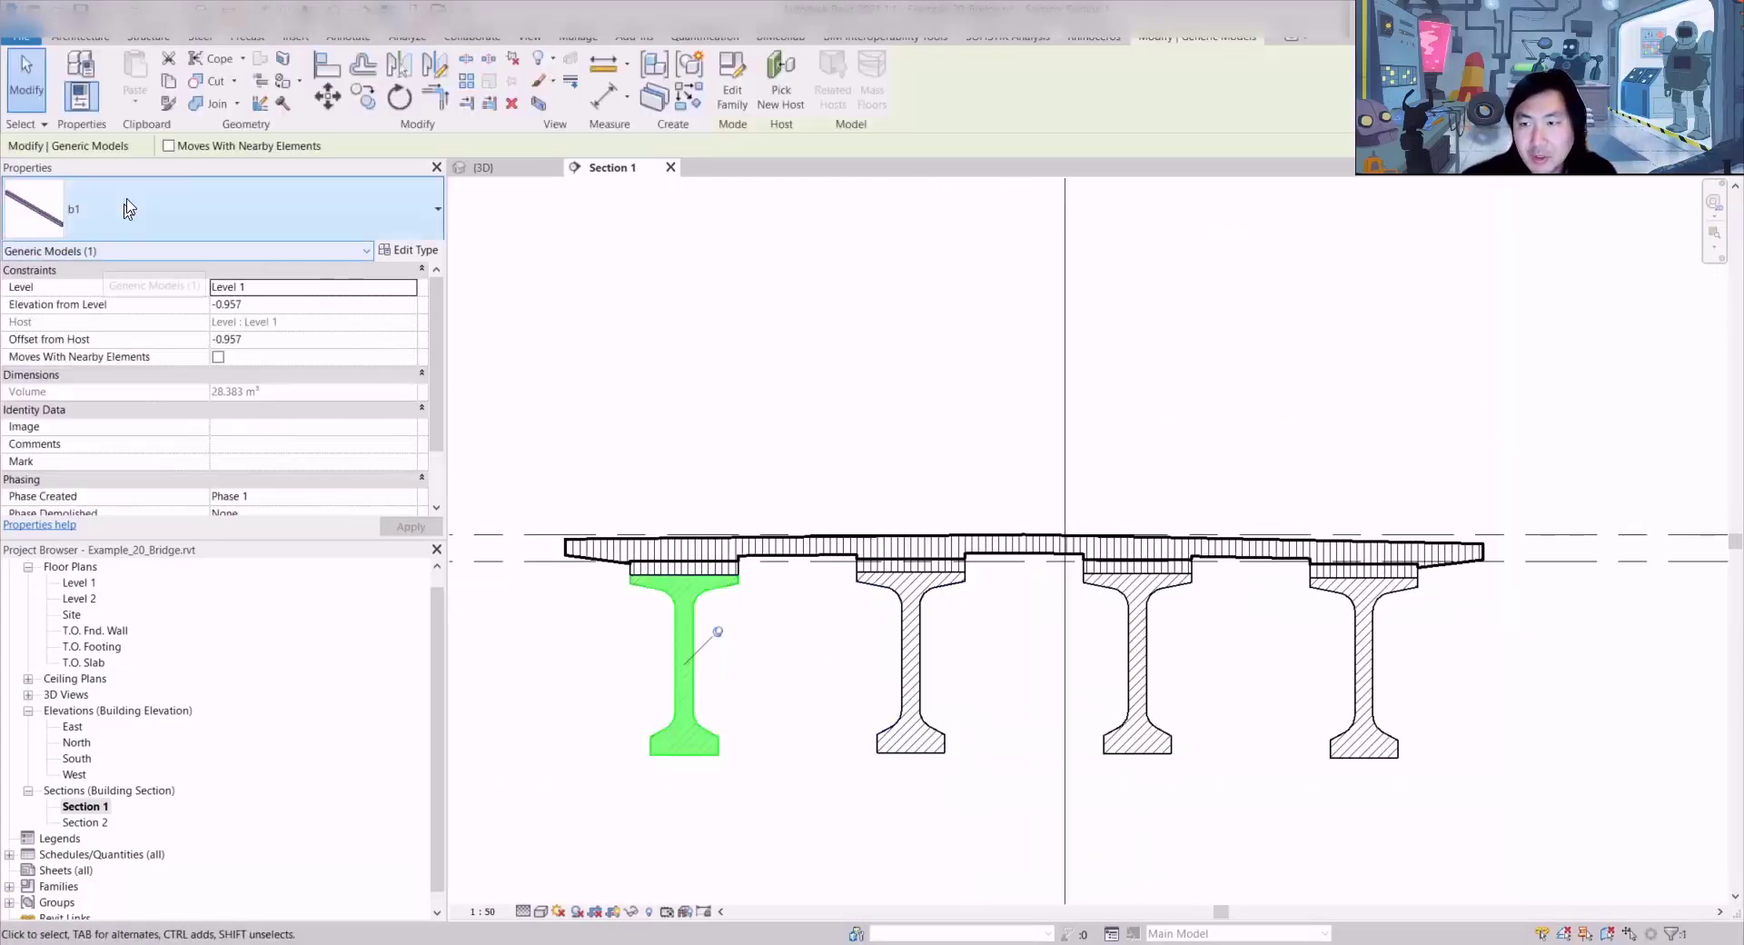
{"action": "key", "text": "Escape"}
Step: Open the project's Object Styles and expand the Generic Models category
{"action": "left_click", "coordinate": [121, 87]}
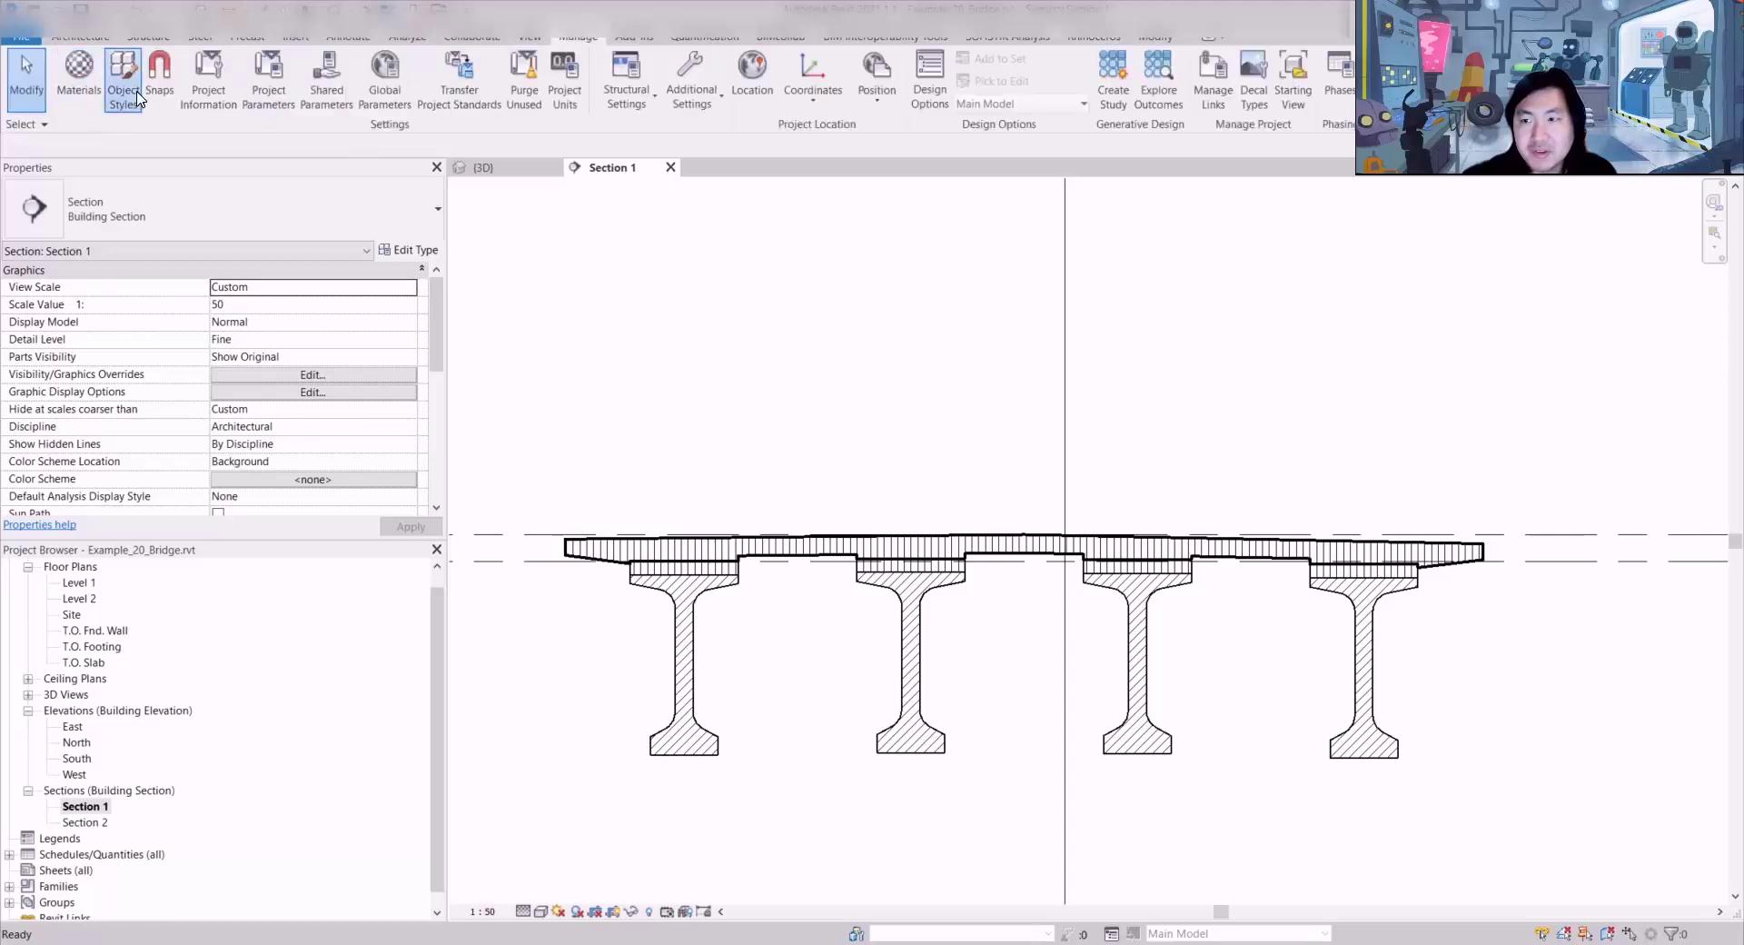
{"action": "left_click", "coordinate": [477, 401]}
{"action": "key", "text": "g"}
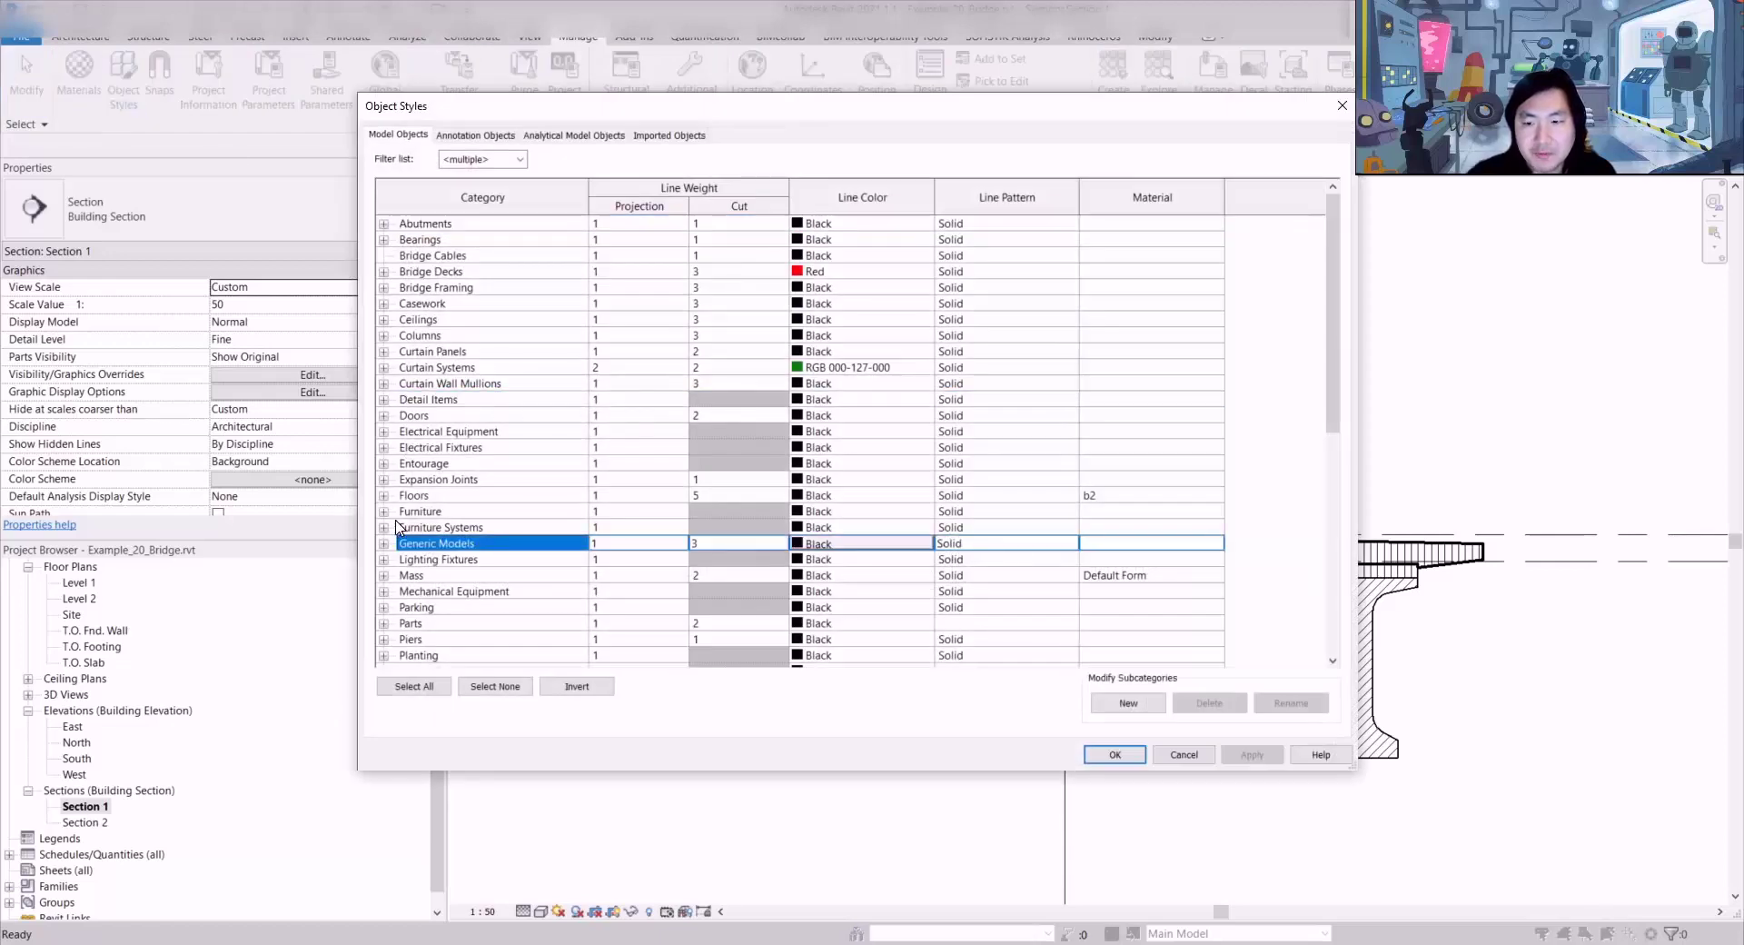
{"action": "left_click", "coordinate": [393, 553]}
{"action": "left_click", "coordinate": [385, 545]}
{"action": "scroll", "coordinate": [414, 582], "scroll_direction": "down", "scroll_amount": 1}
Step: Review the Bridge_Decks, Bridge_Framing and Bridge_Haunch subcategories under Generic Models
{"action": "left_click", "coordinate": [444, 543]}
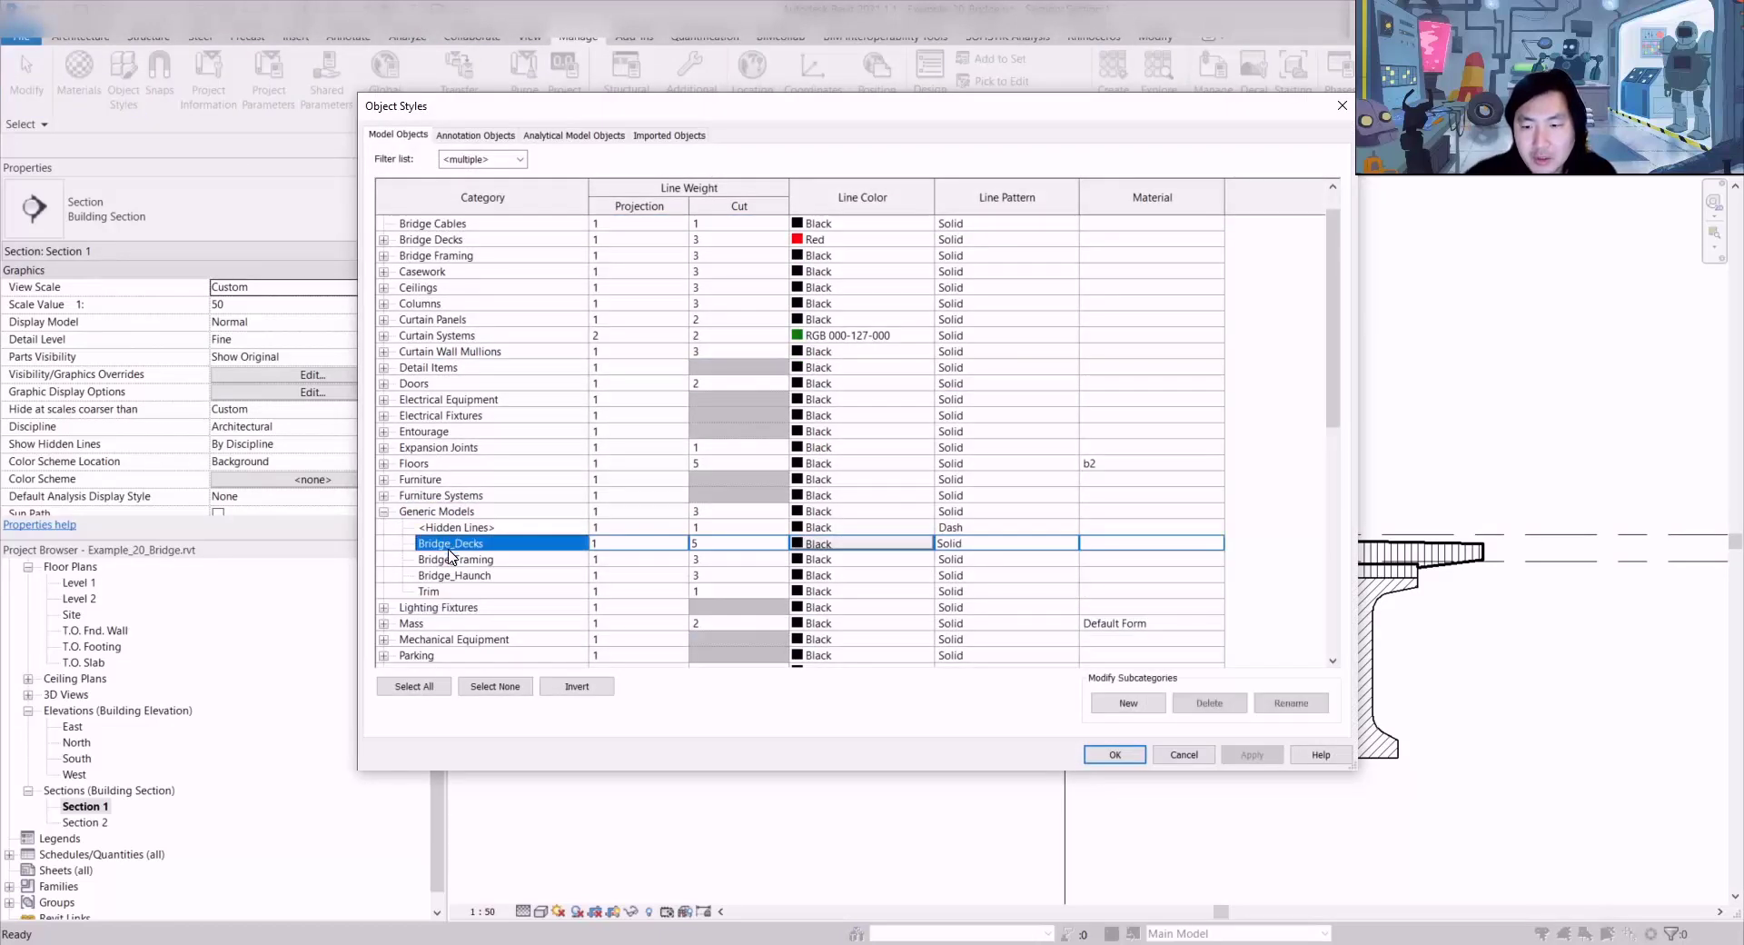
{"action": "left_click", "coordinate": [452, 559]}
{"action": "left_click", "coordinate": [482, 575]}
{"action": "left_click", "coordinate": [497, 545]}
{"action": "left_click", "coordinate": [500, 559]}
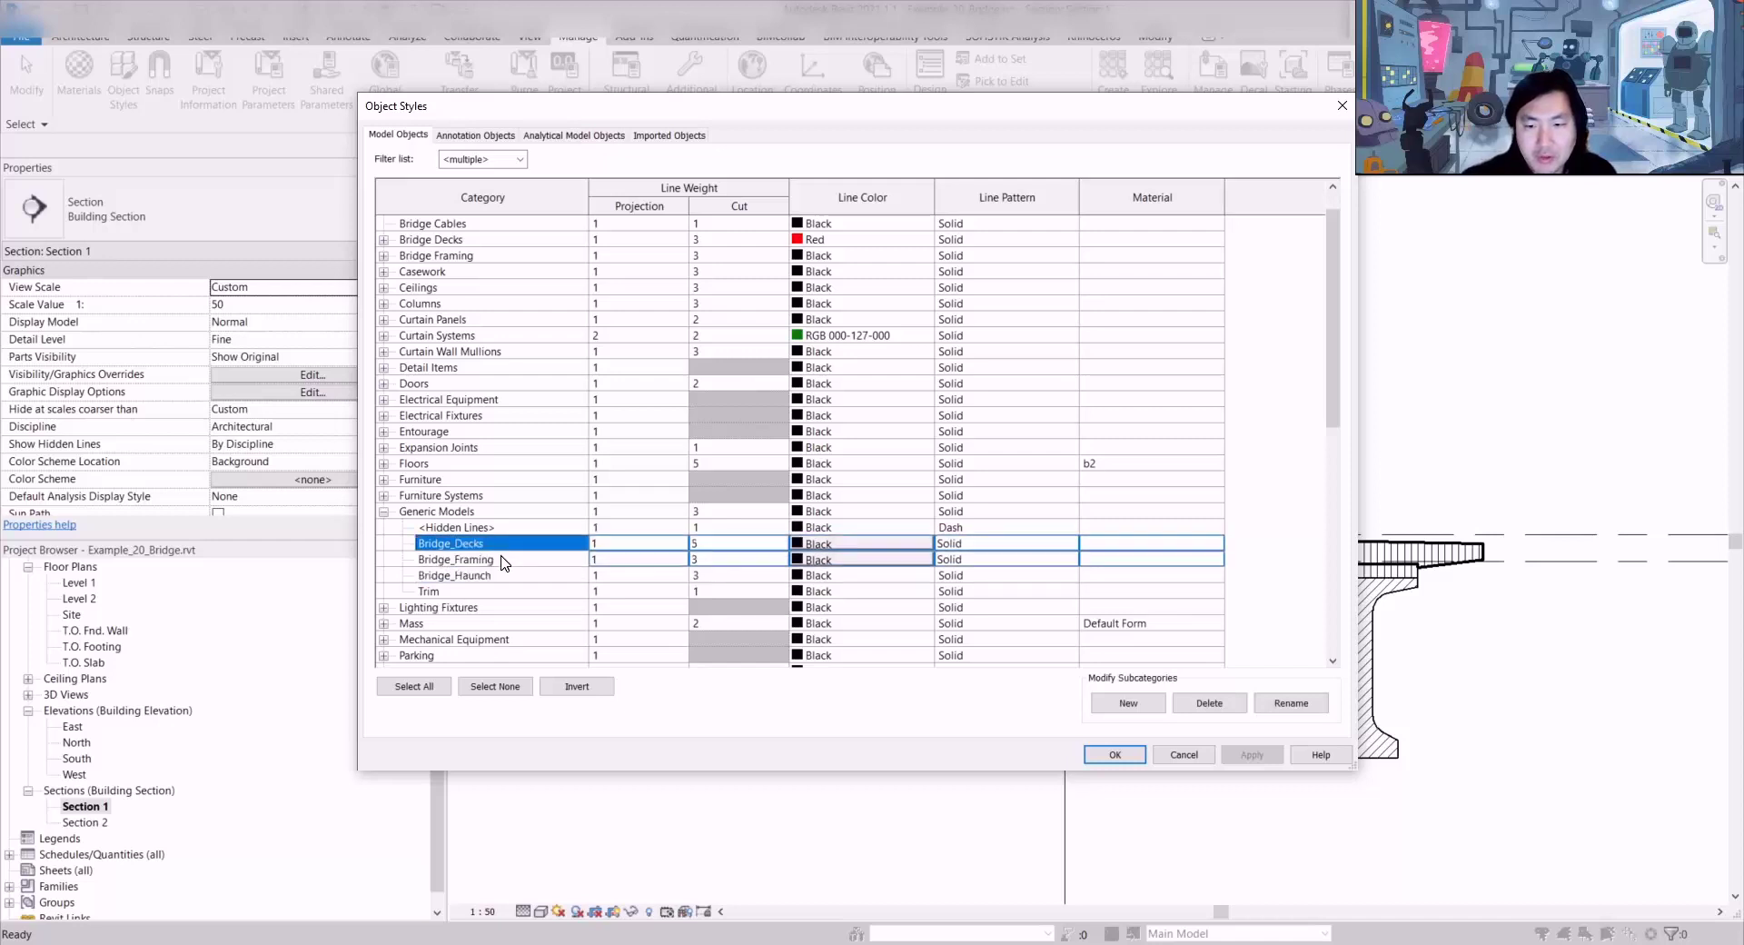
{"action": "left_click", "coordinate": [506, 575]}
{"action": "left_click", "coordinate": [502, 560]}
{"action": "left_click", "coordinate": [499, 548]}
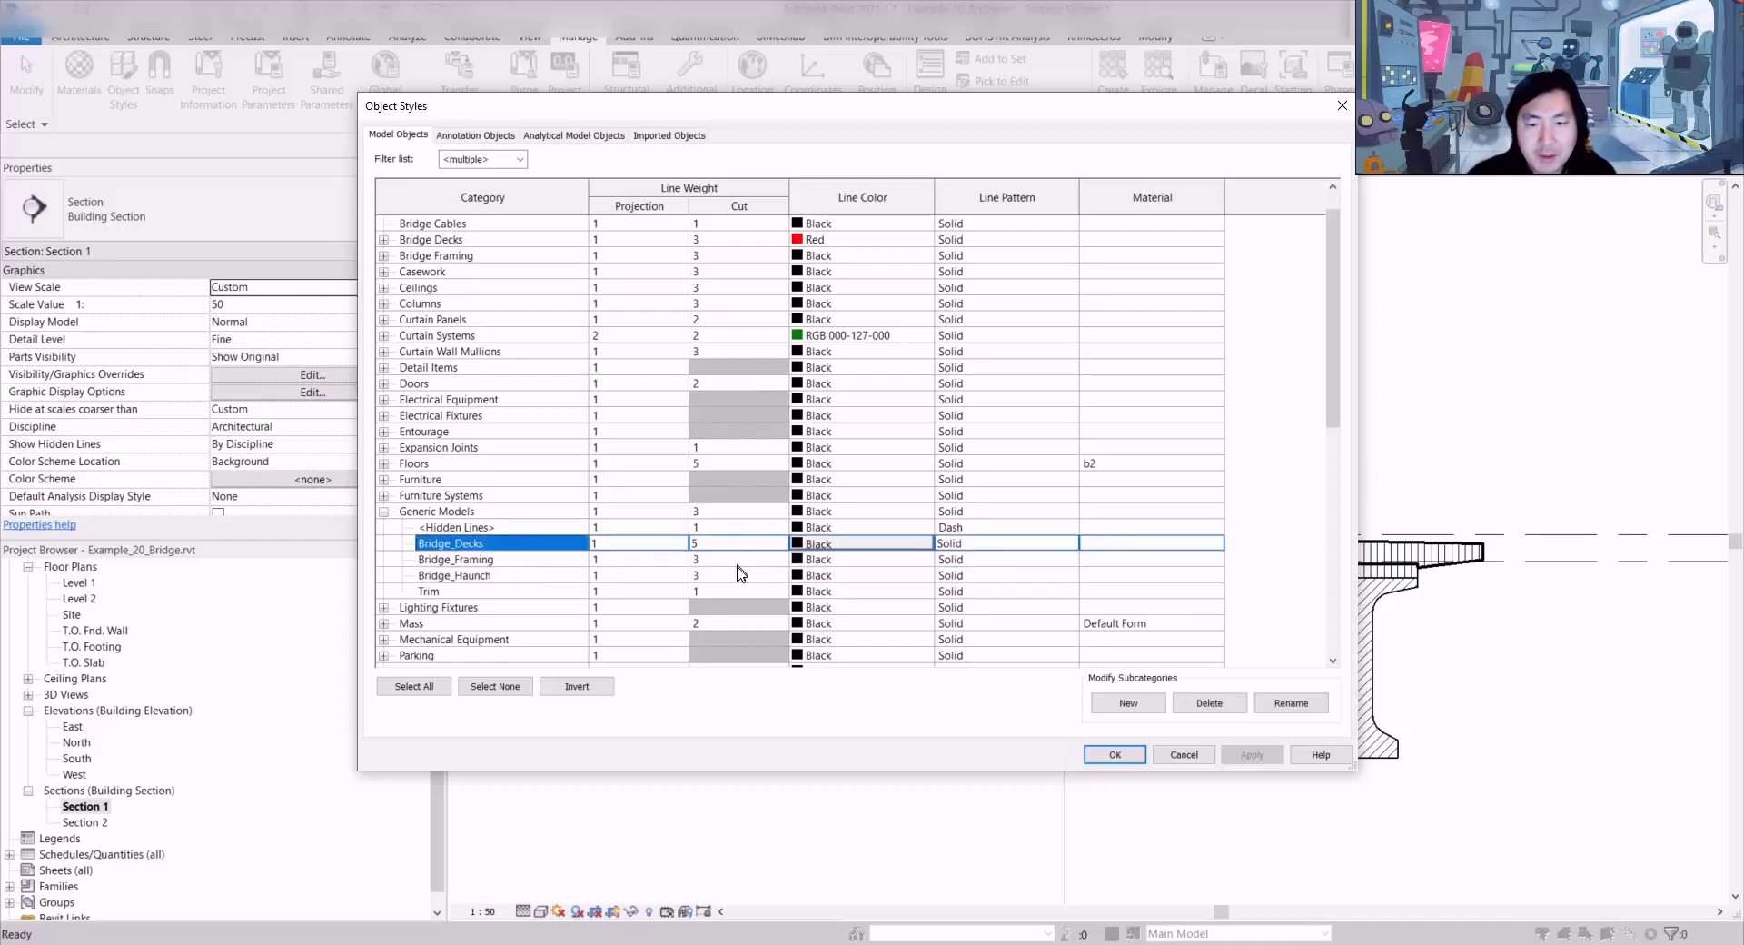
Step: Set the cut line weight of the Bridge_Framing subcategory to 7 and accept the object styles
{"action": "left_click_drag", "start_coordinate": [970, 105], "coordinate": [829, 102]}
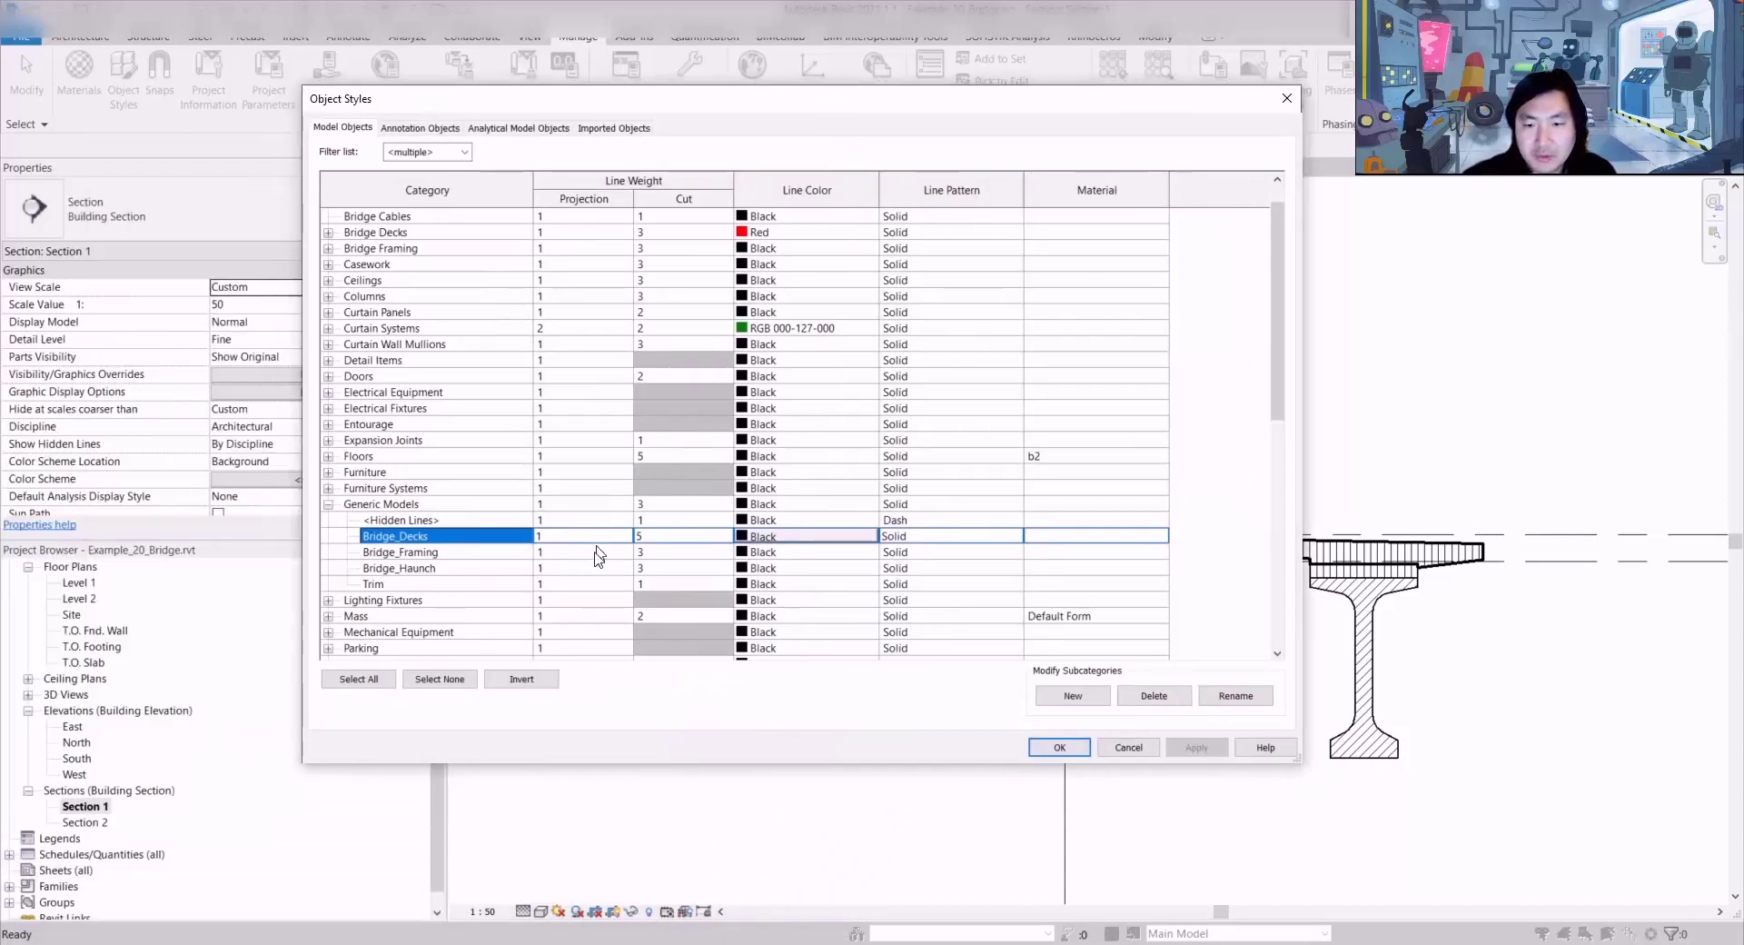
{"action": "left_click", "coordinate": [463, 568]}
{"action": "left_click", "coordinate": [519, 551]}
{"action": "left_click", "coordinate": [674, 566]}
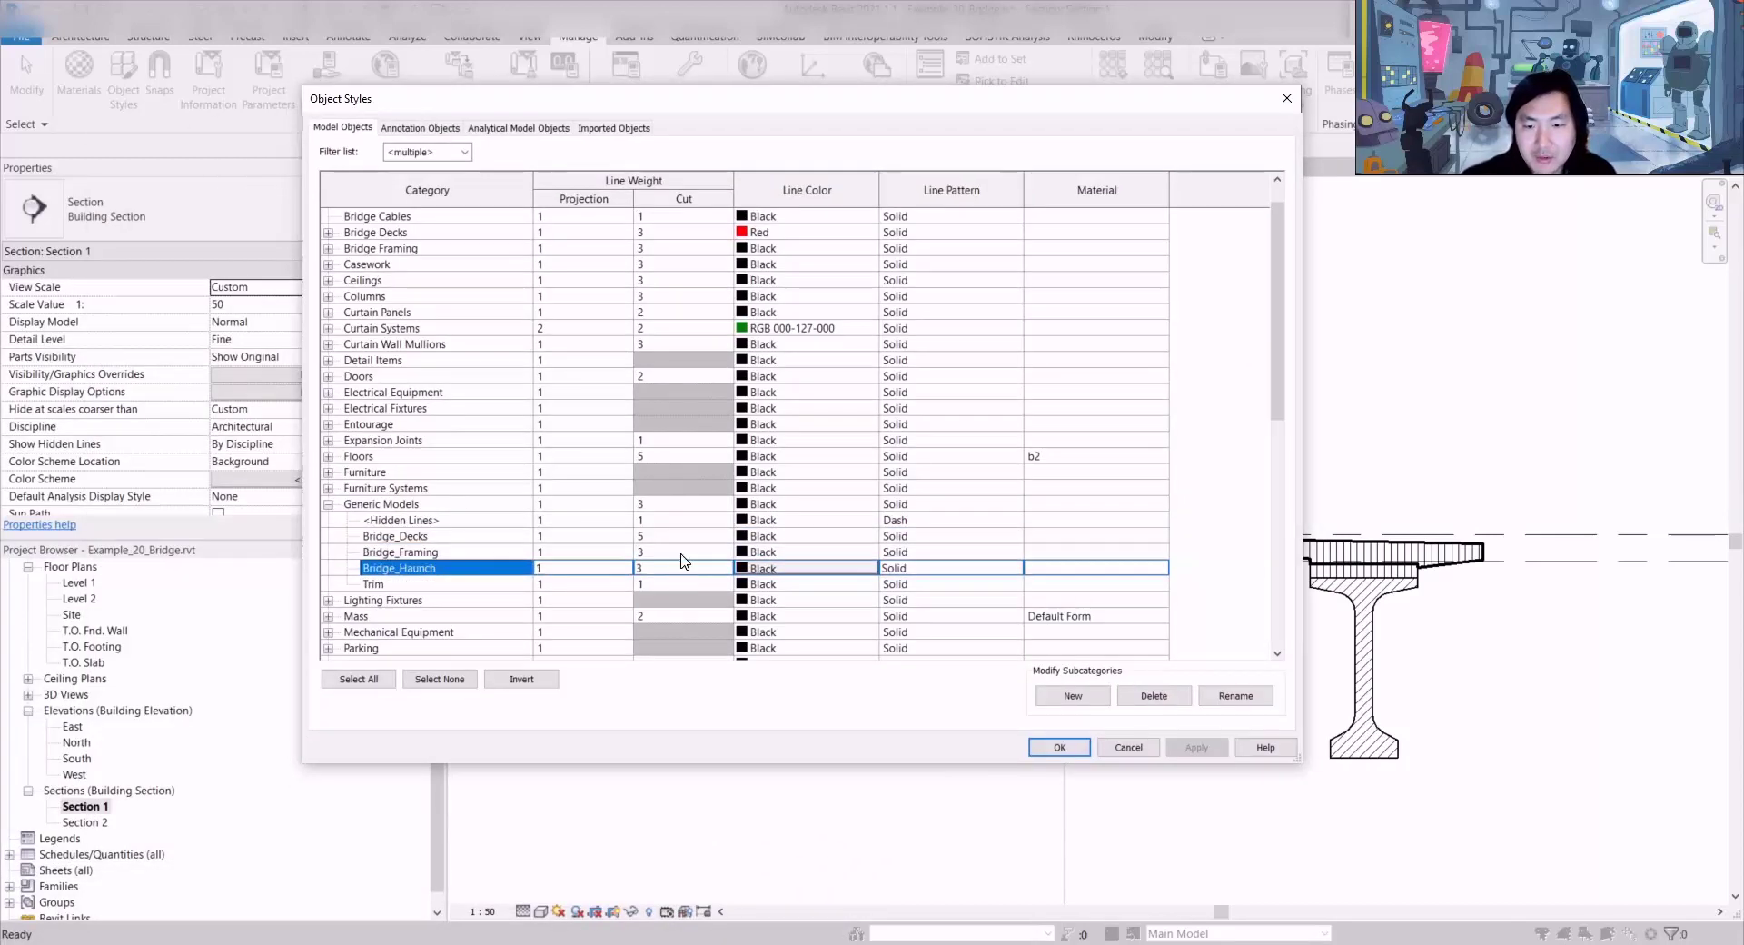
{"action": "left_click", "coordinate": [682, 552]}
{"action": "double_click", "coordinate": [682, 552]}
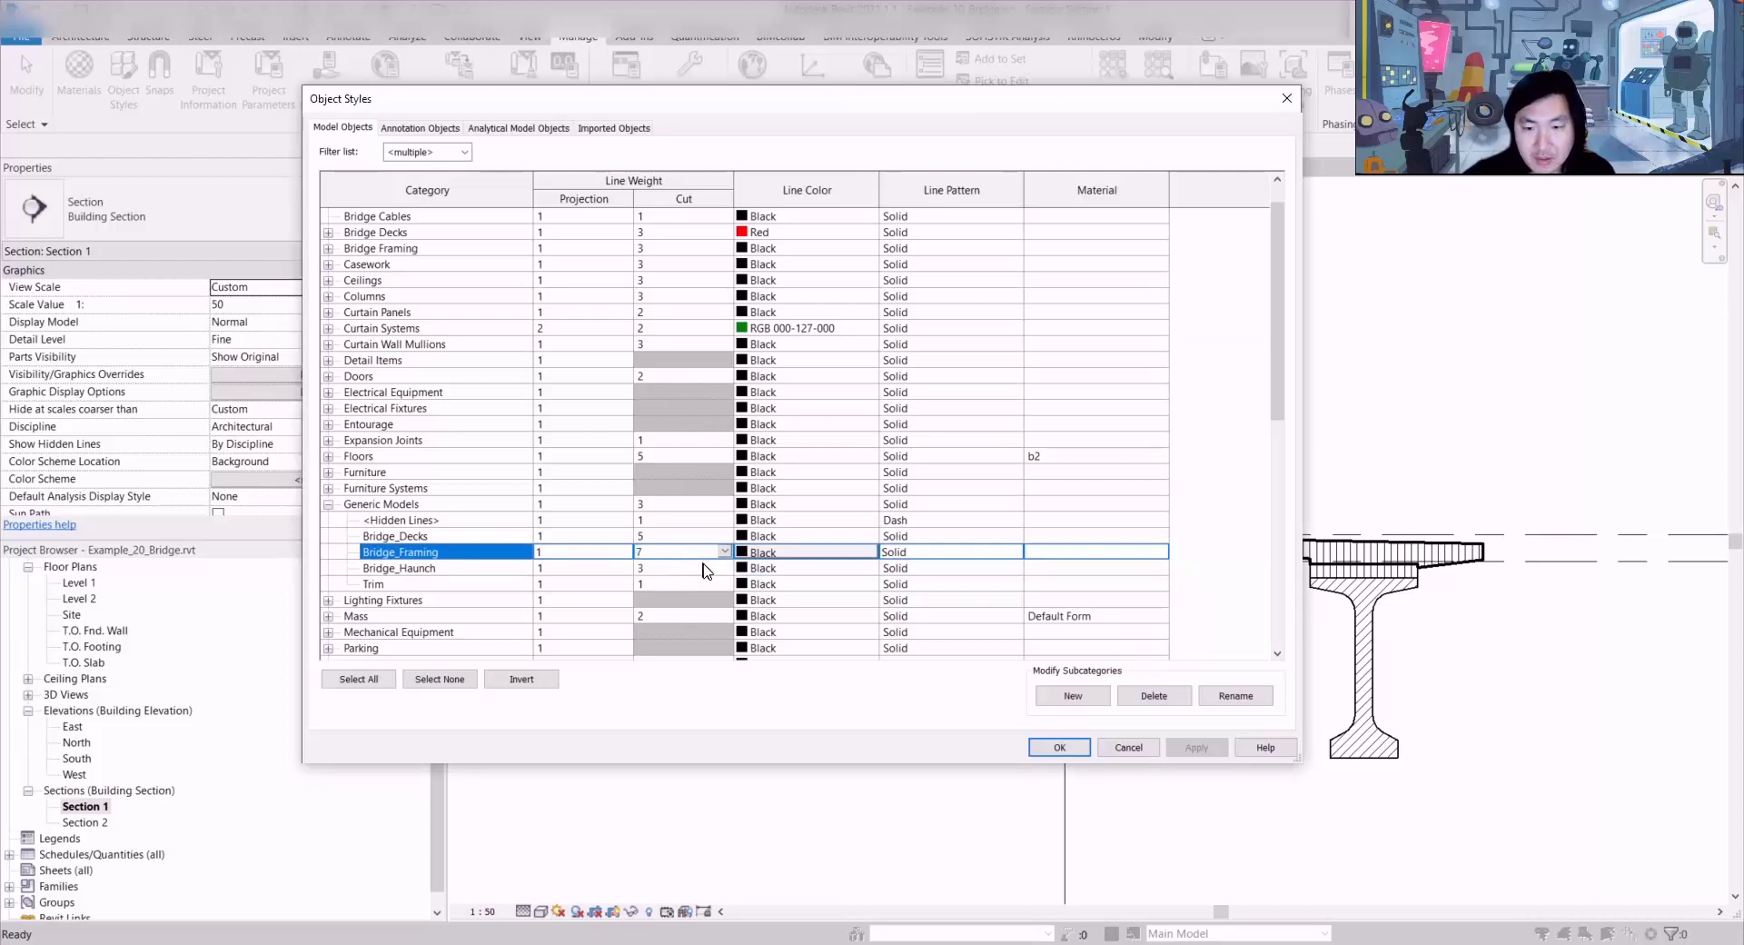
{"action": "left_click", "coordinate": [1059, 747]}
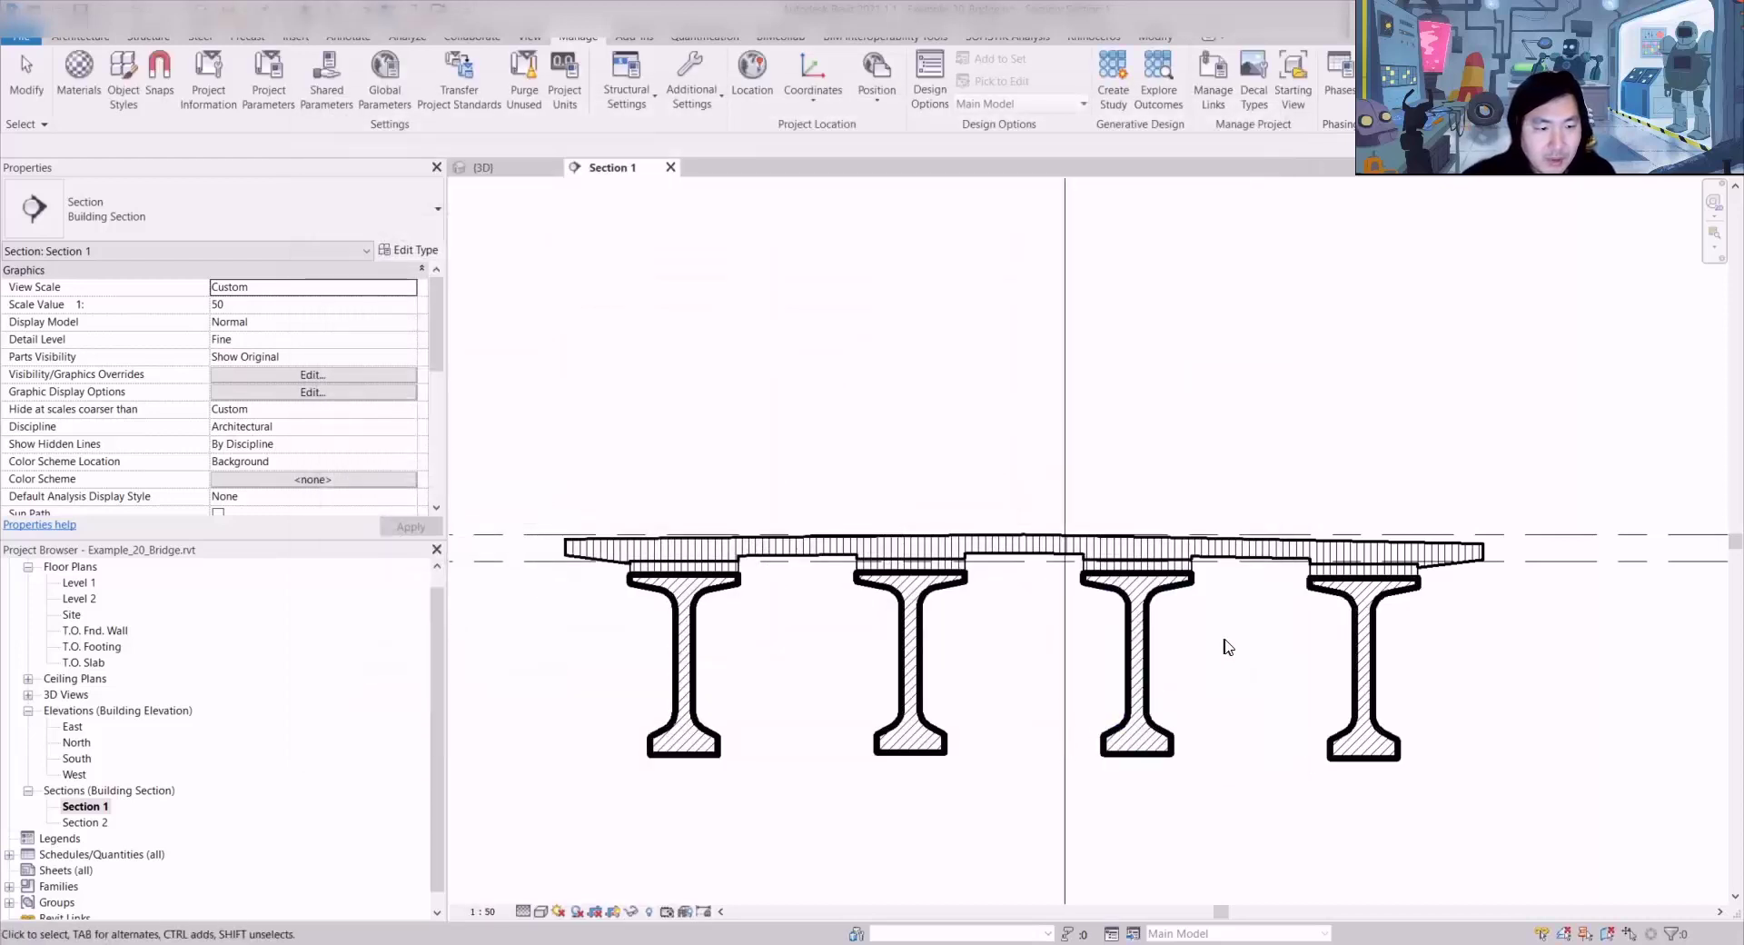
Step: Examine the girders' cut outlines in Section 1 and the properties of one middle b1 girder
{"action": "scroll", "coordinate": [889, 595], "scroll_direction": "up", "scroll_amount": 3}
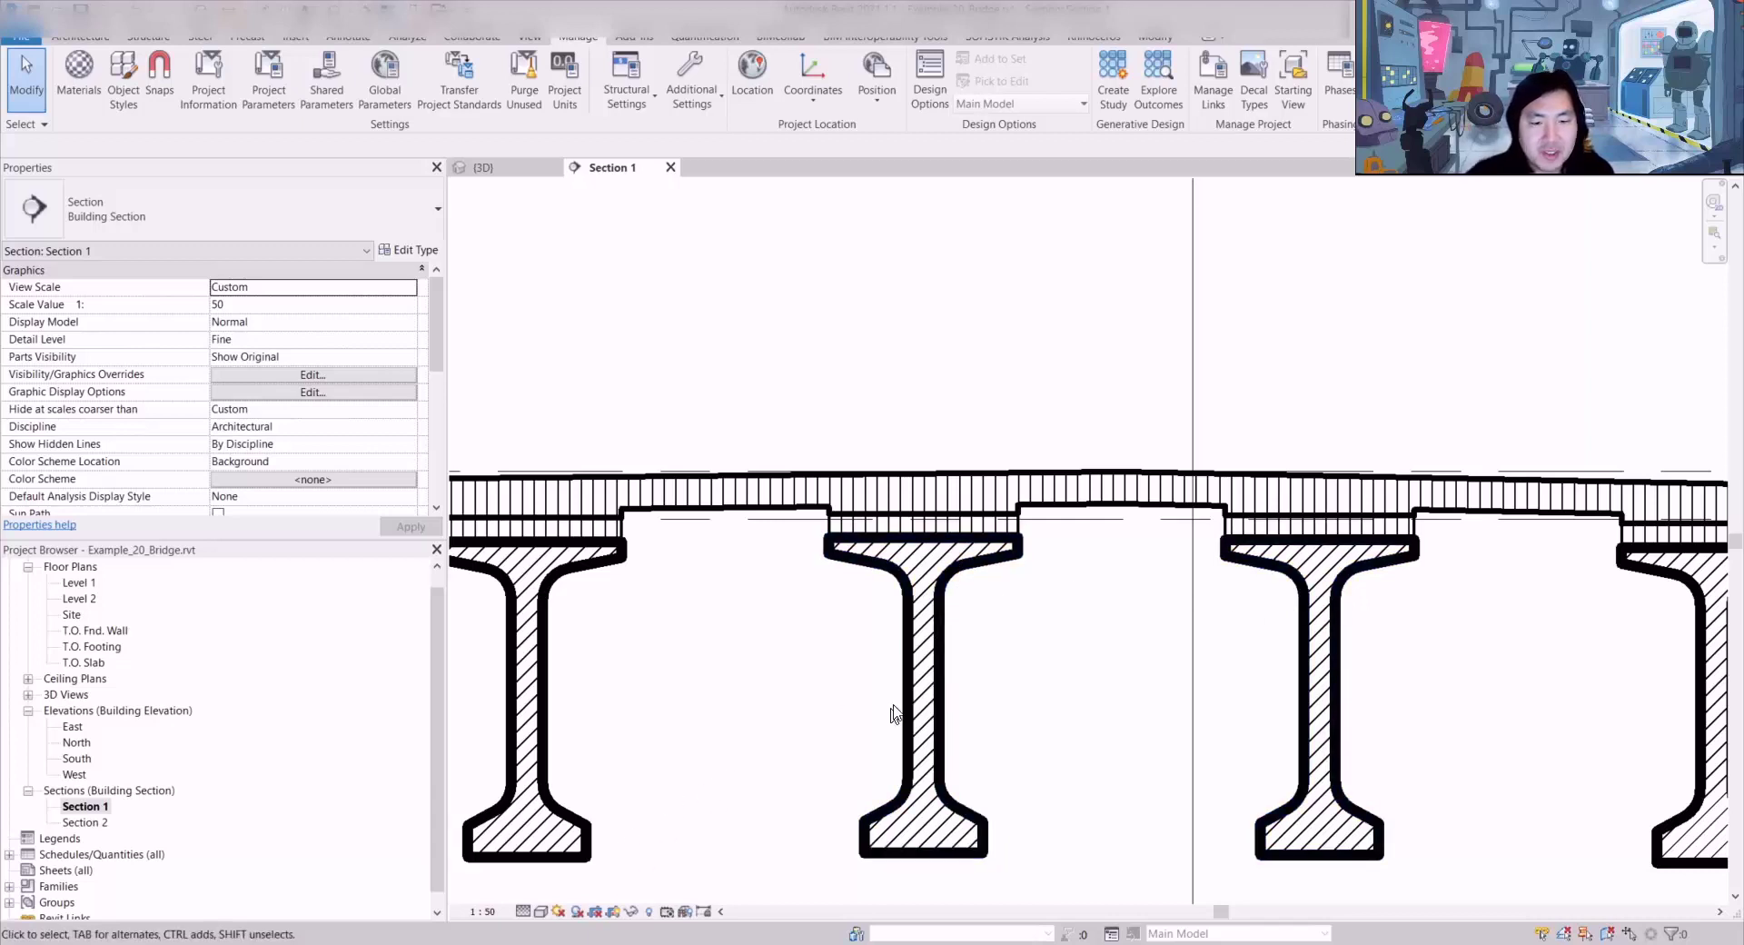
{"action": "scroll", "coordinate": [974, 586], "scroll_direction": "up", "scroll_amount": 3}
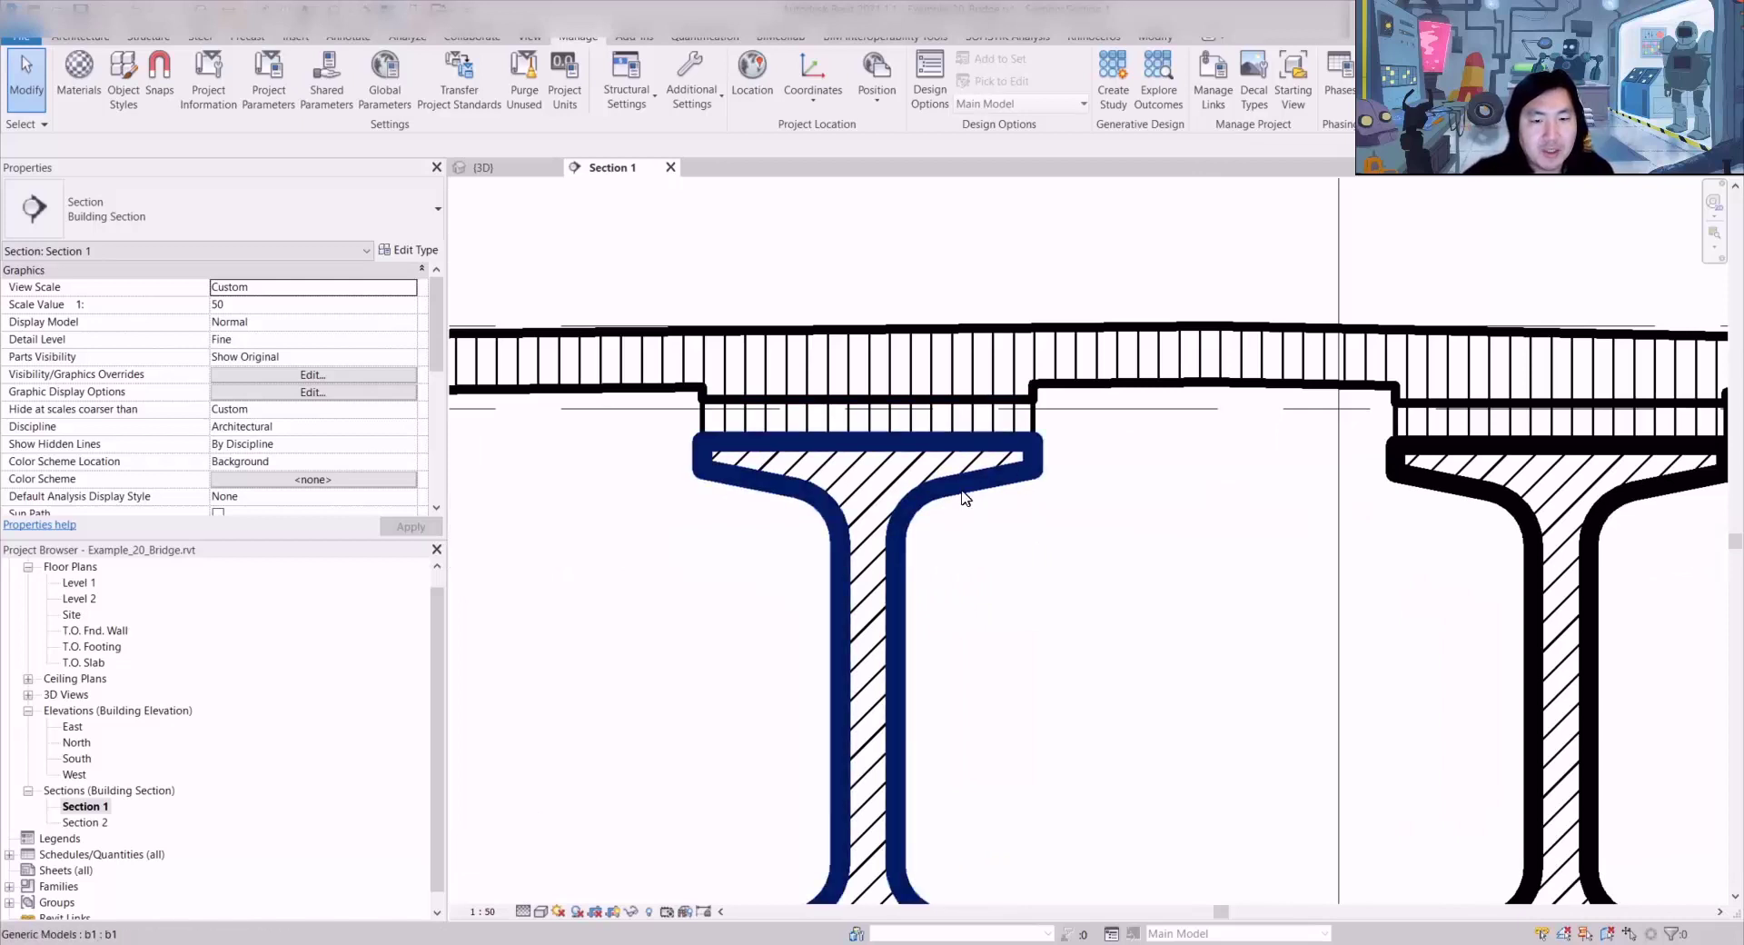
{"action": "middle_click_drag", "start_coordinate": [874, 621], "coordinate": [930, 469]}
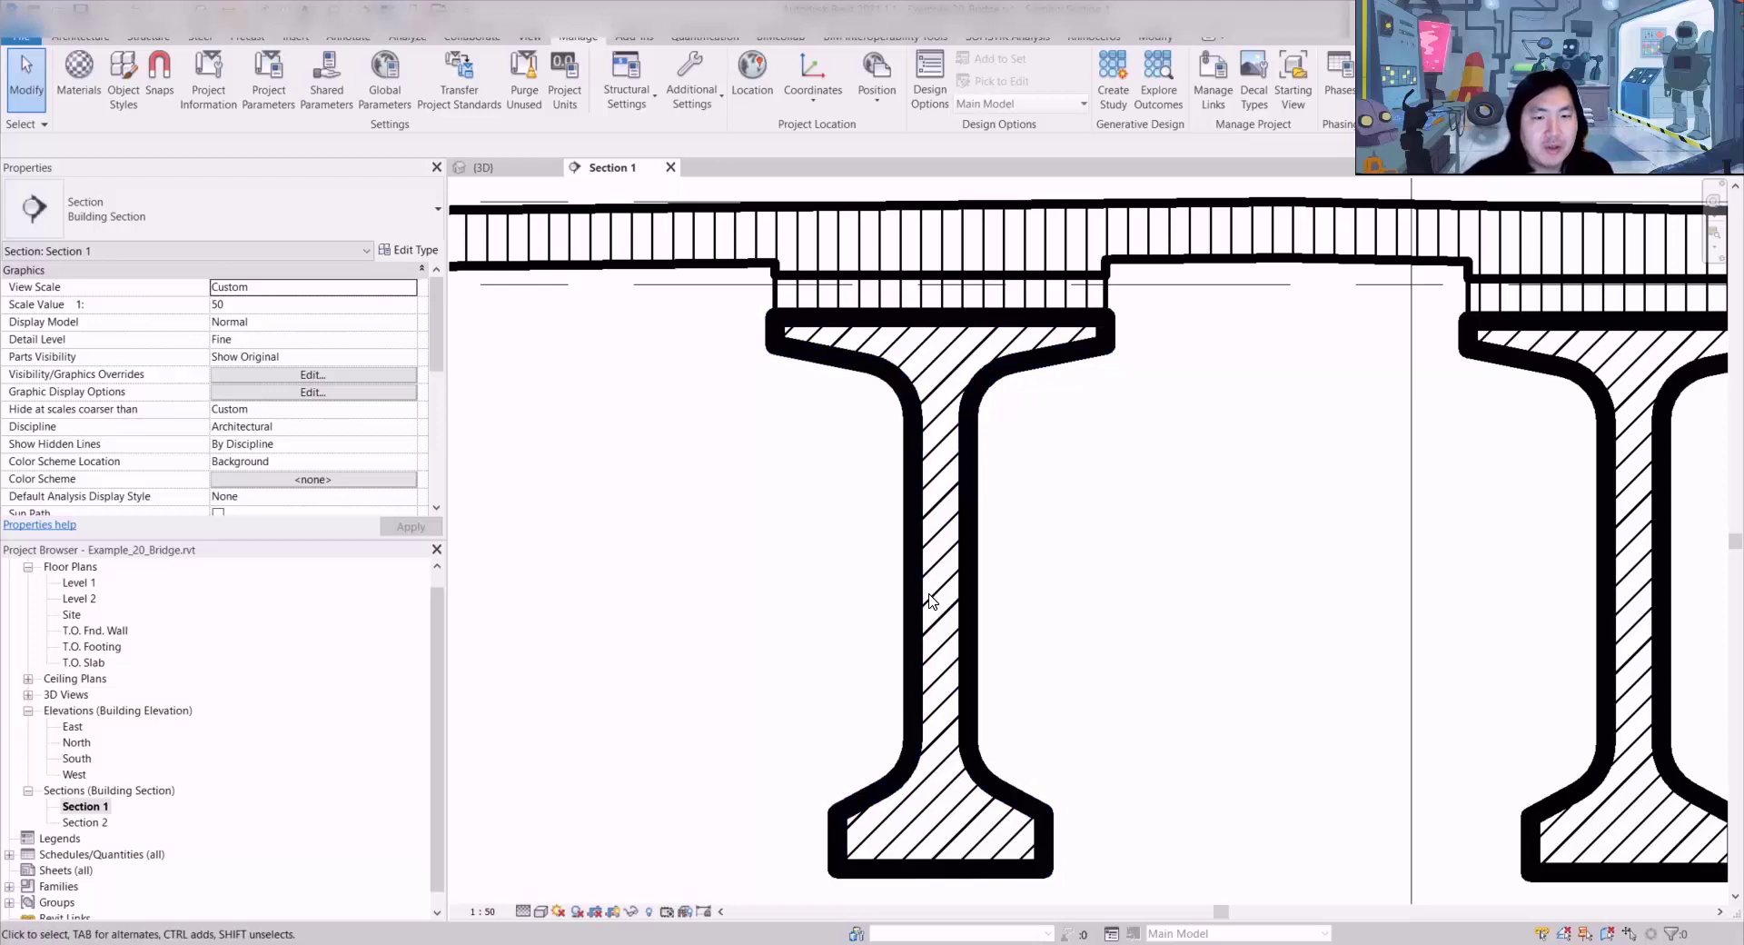
{"action": "scroll", "coordinate": [932, 600], "scroll_direction": "down", "scroll_amount": 4}
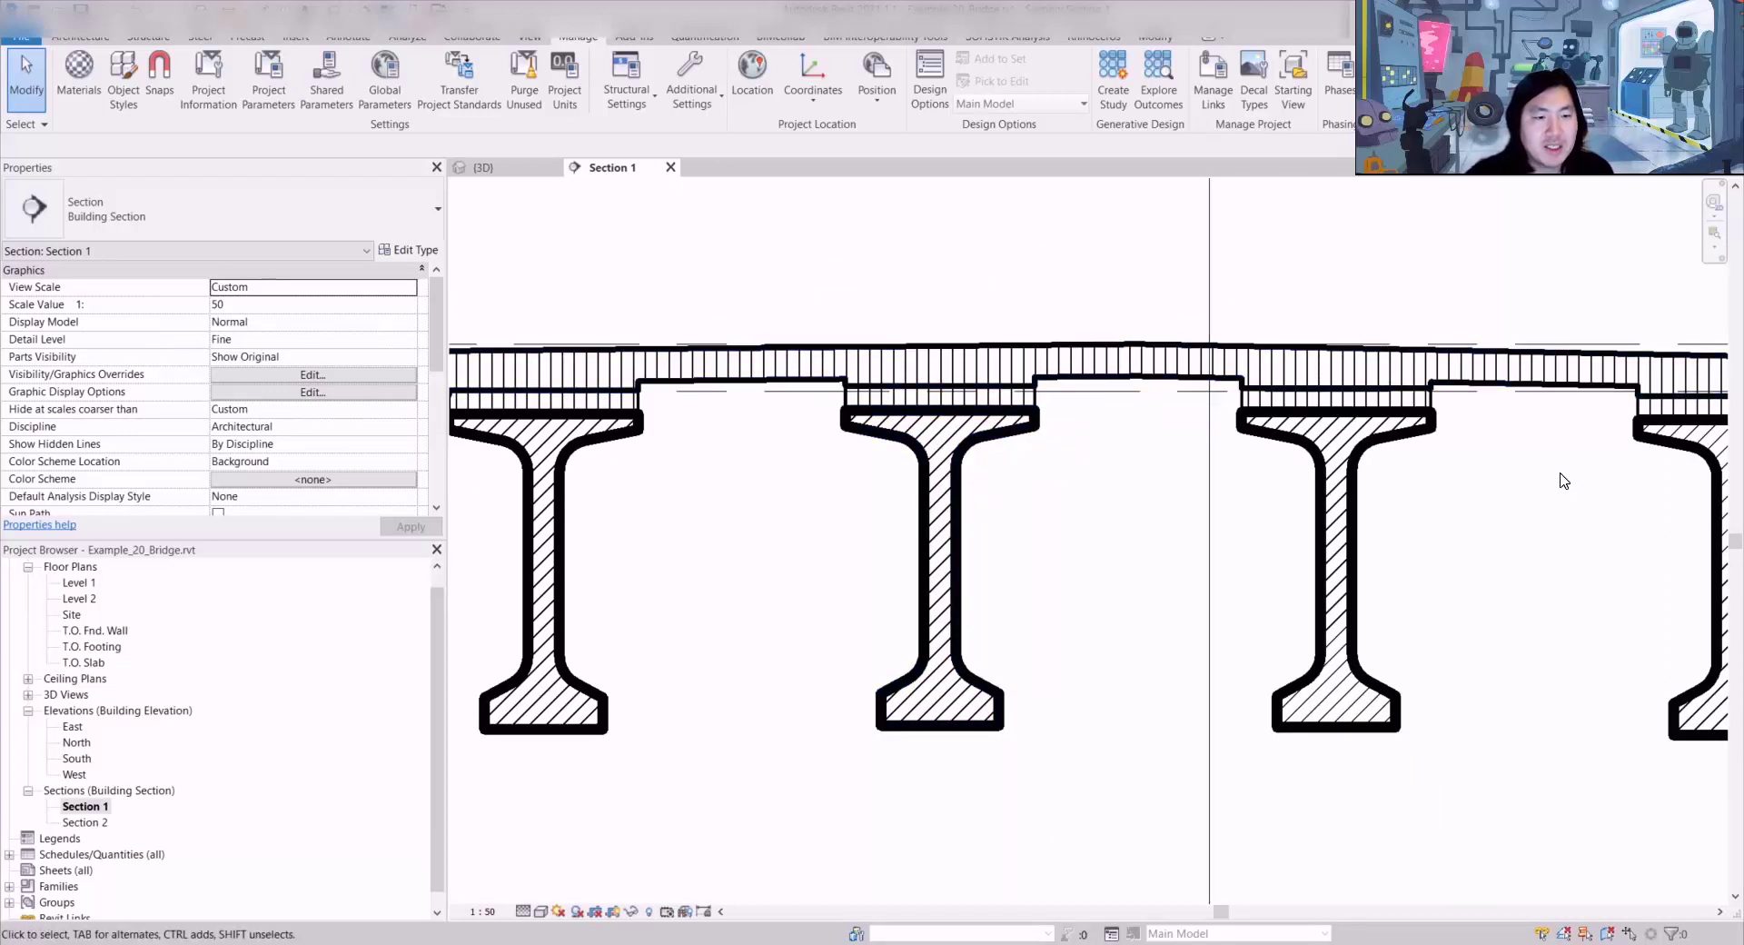
{"action": "middle_click_drag", "start_coordinate": [1564, 481], "coordinate": [1231, 469]}
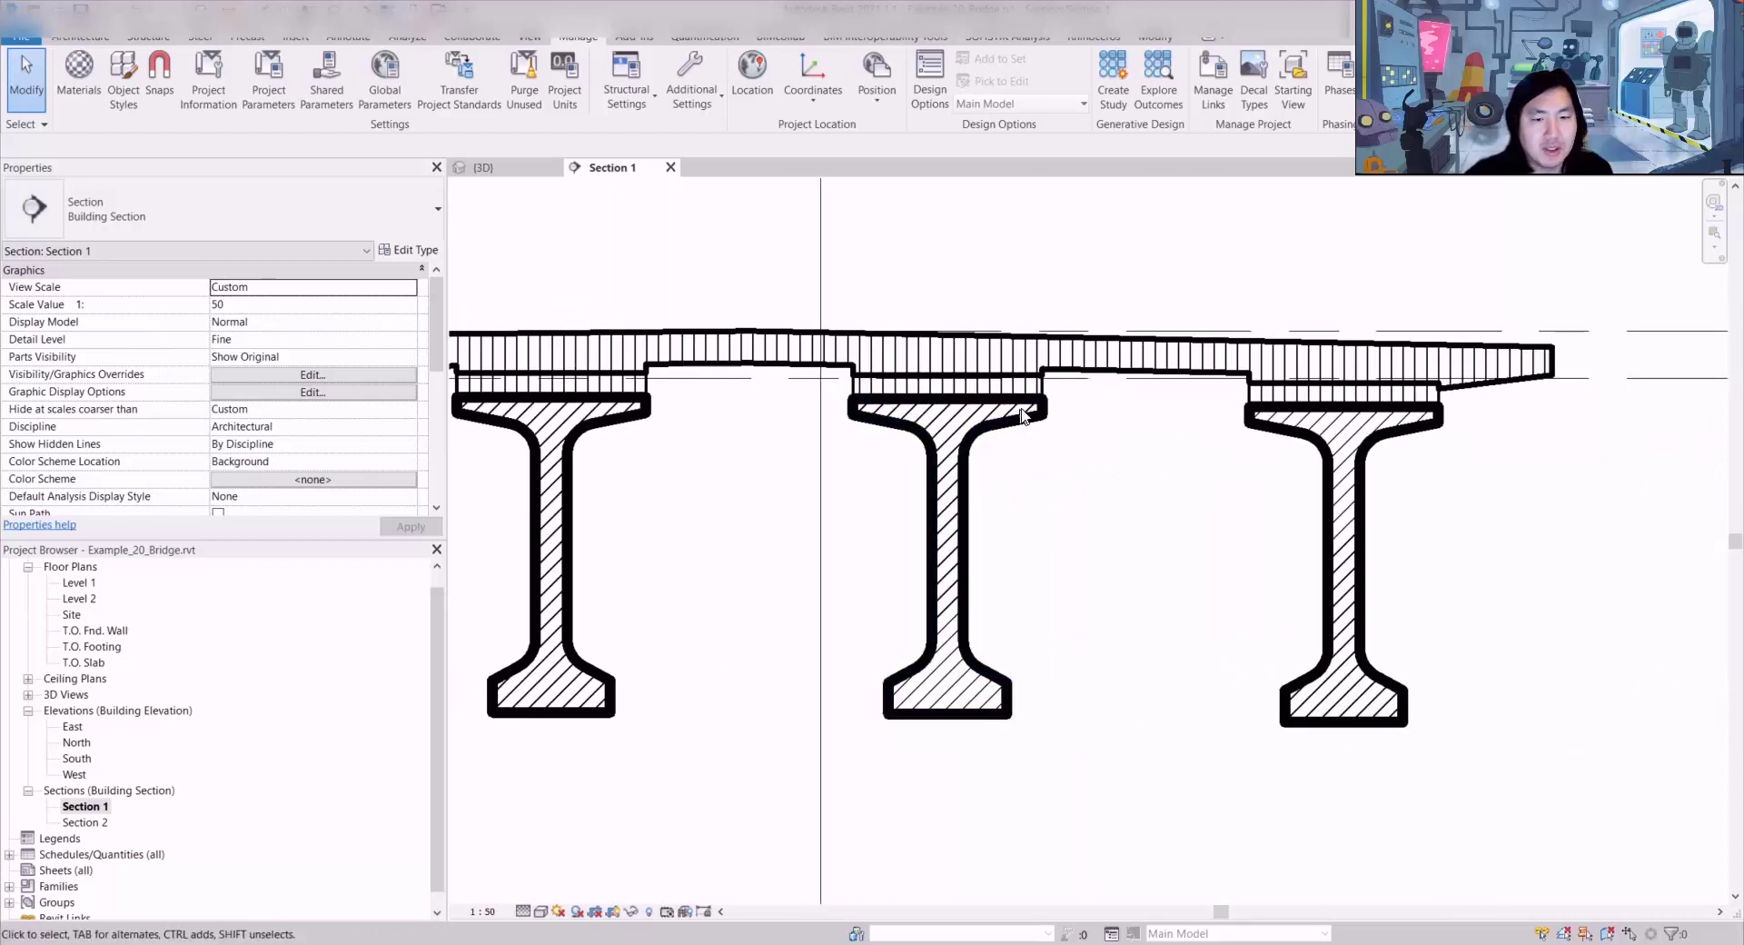
{"action": "middle_click_drag", "start_coordinate": [612, 592], "coordinate": [1016, 609]}
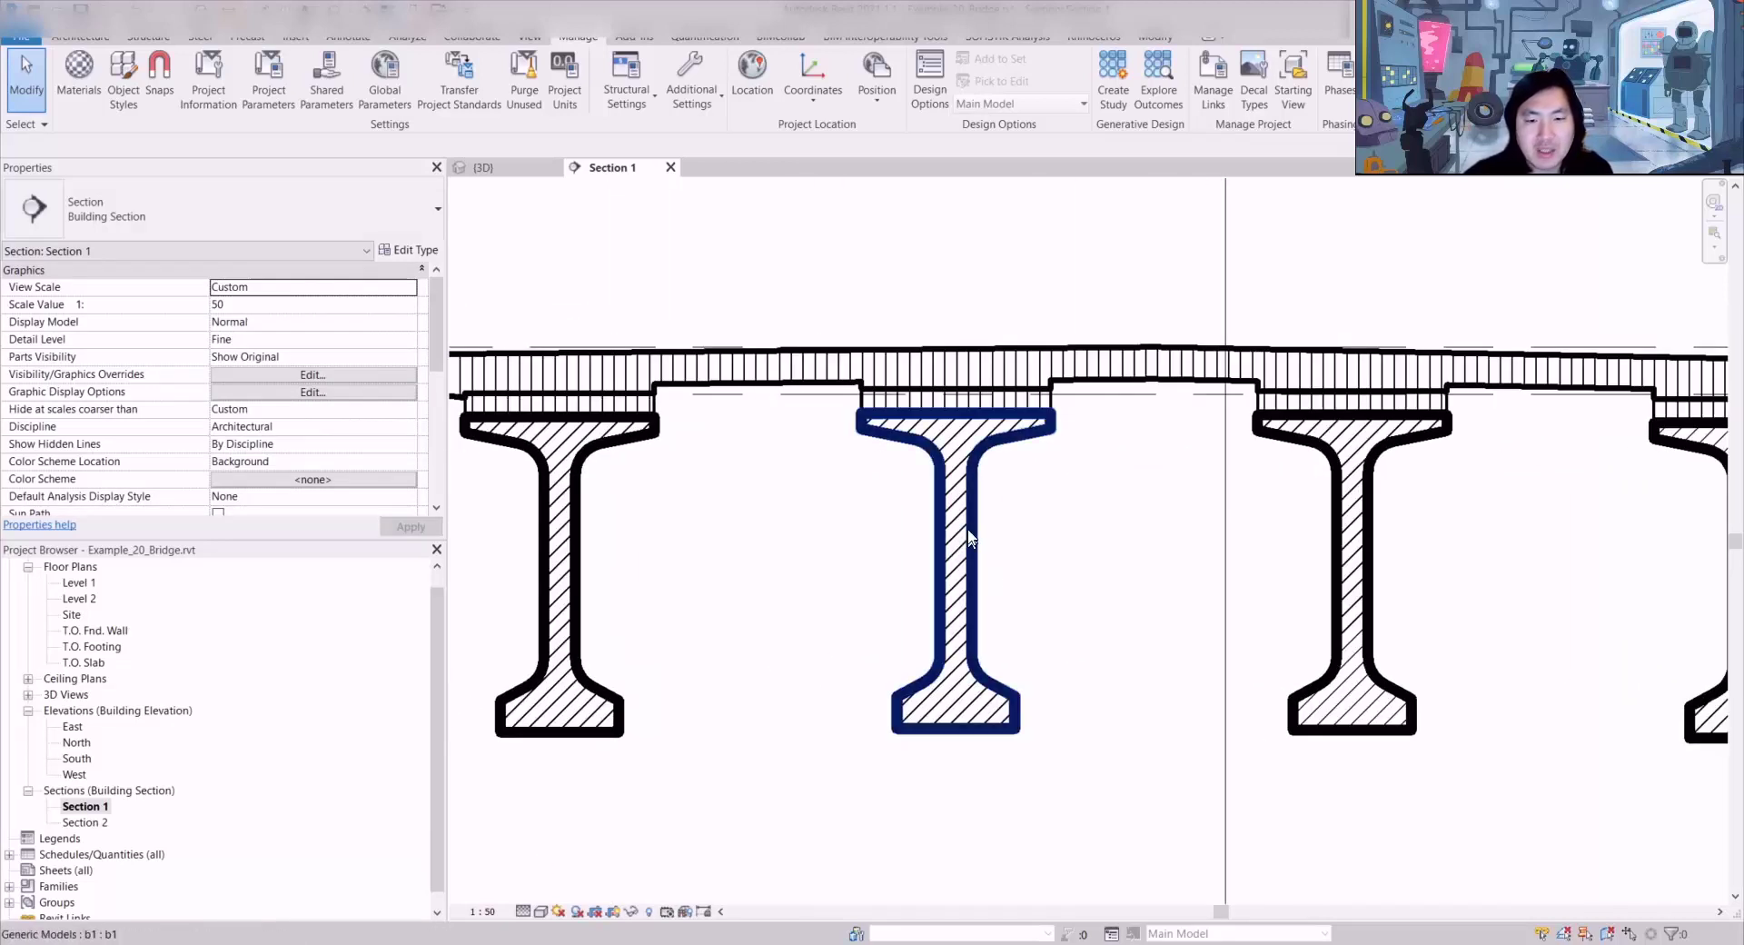
{"action": "left_click", "coordinate": [970, 520]}
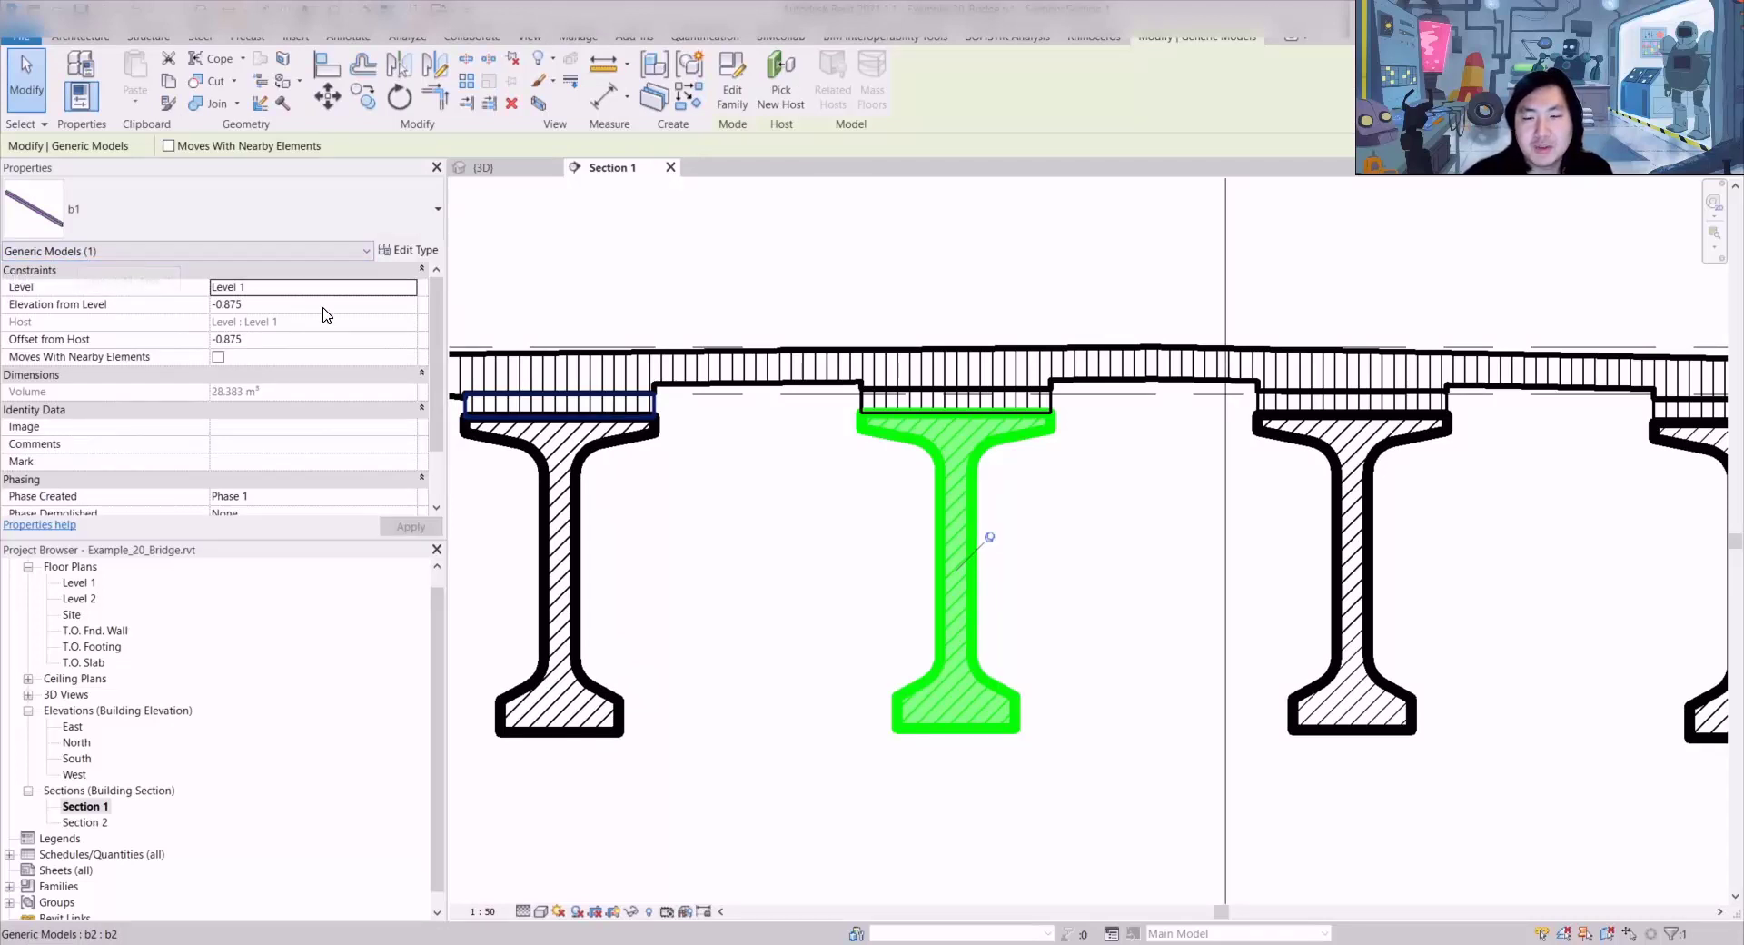
{"action": "left_click", "coordinate": [722, 508]}
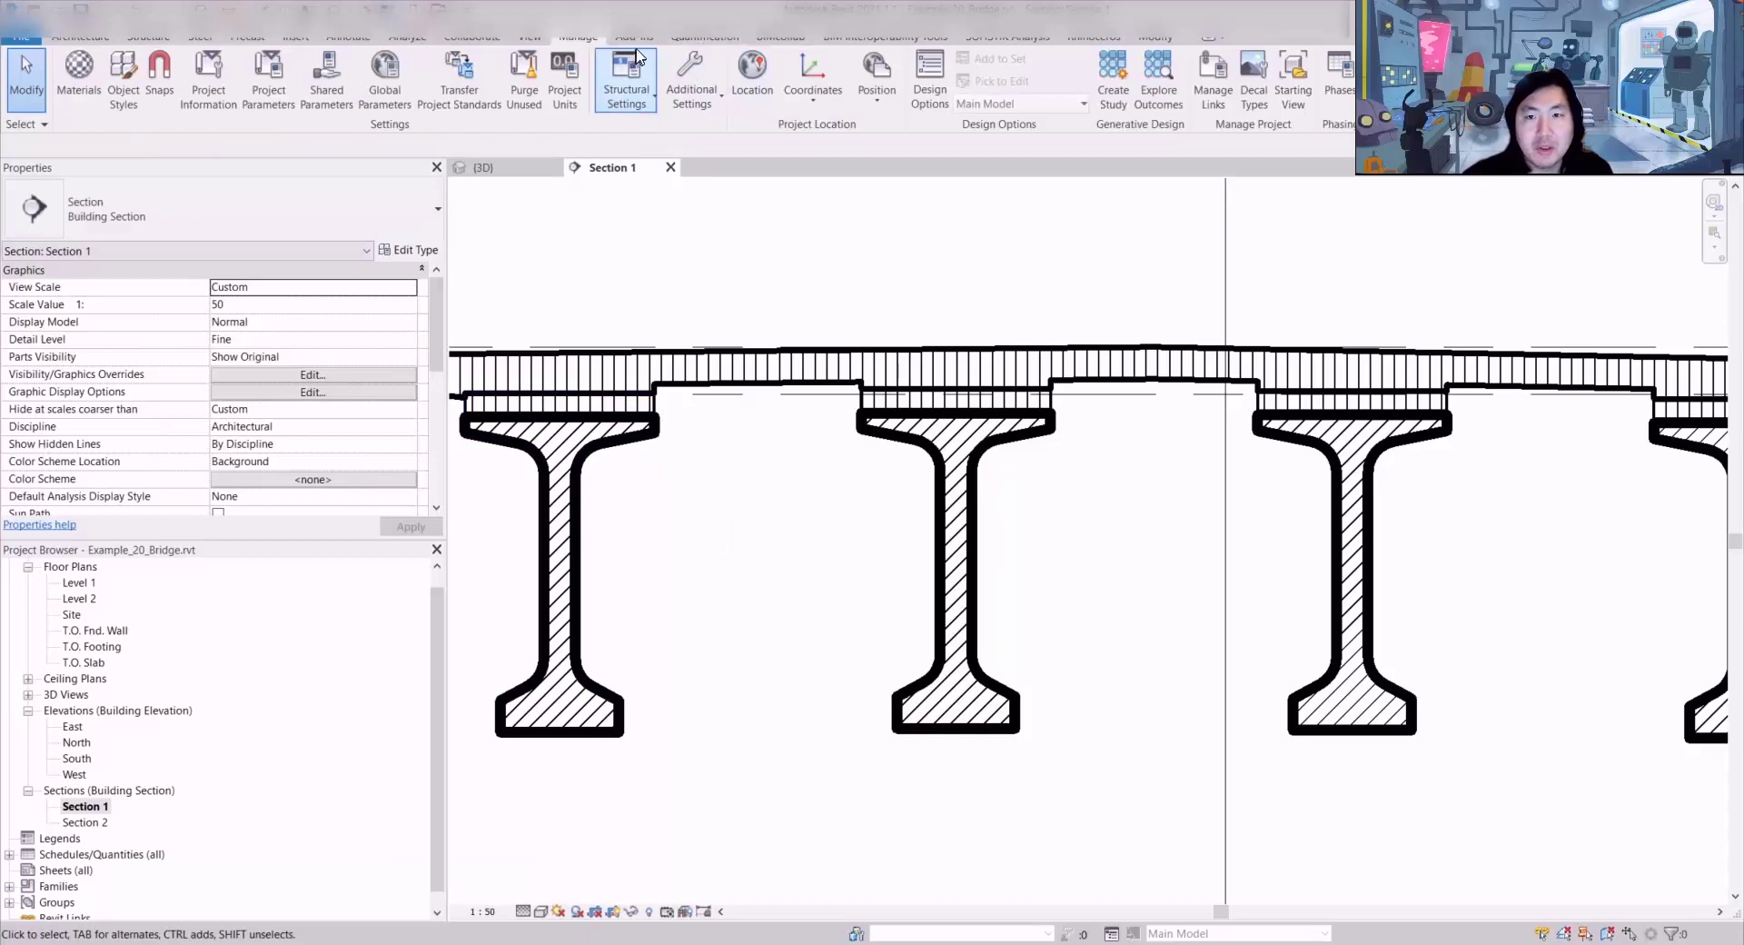
Step: Switch to Grasshopper and, in the family creation group, slightly move the Boolean Toggle, the b2 New Component Family and its name panel
{"action": "left_click", "coordinate": [1101, 37]}
{"action": "left_click", "coordinate": [241, 77]}
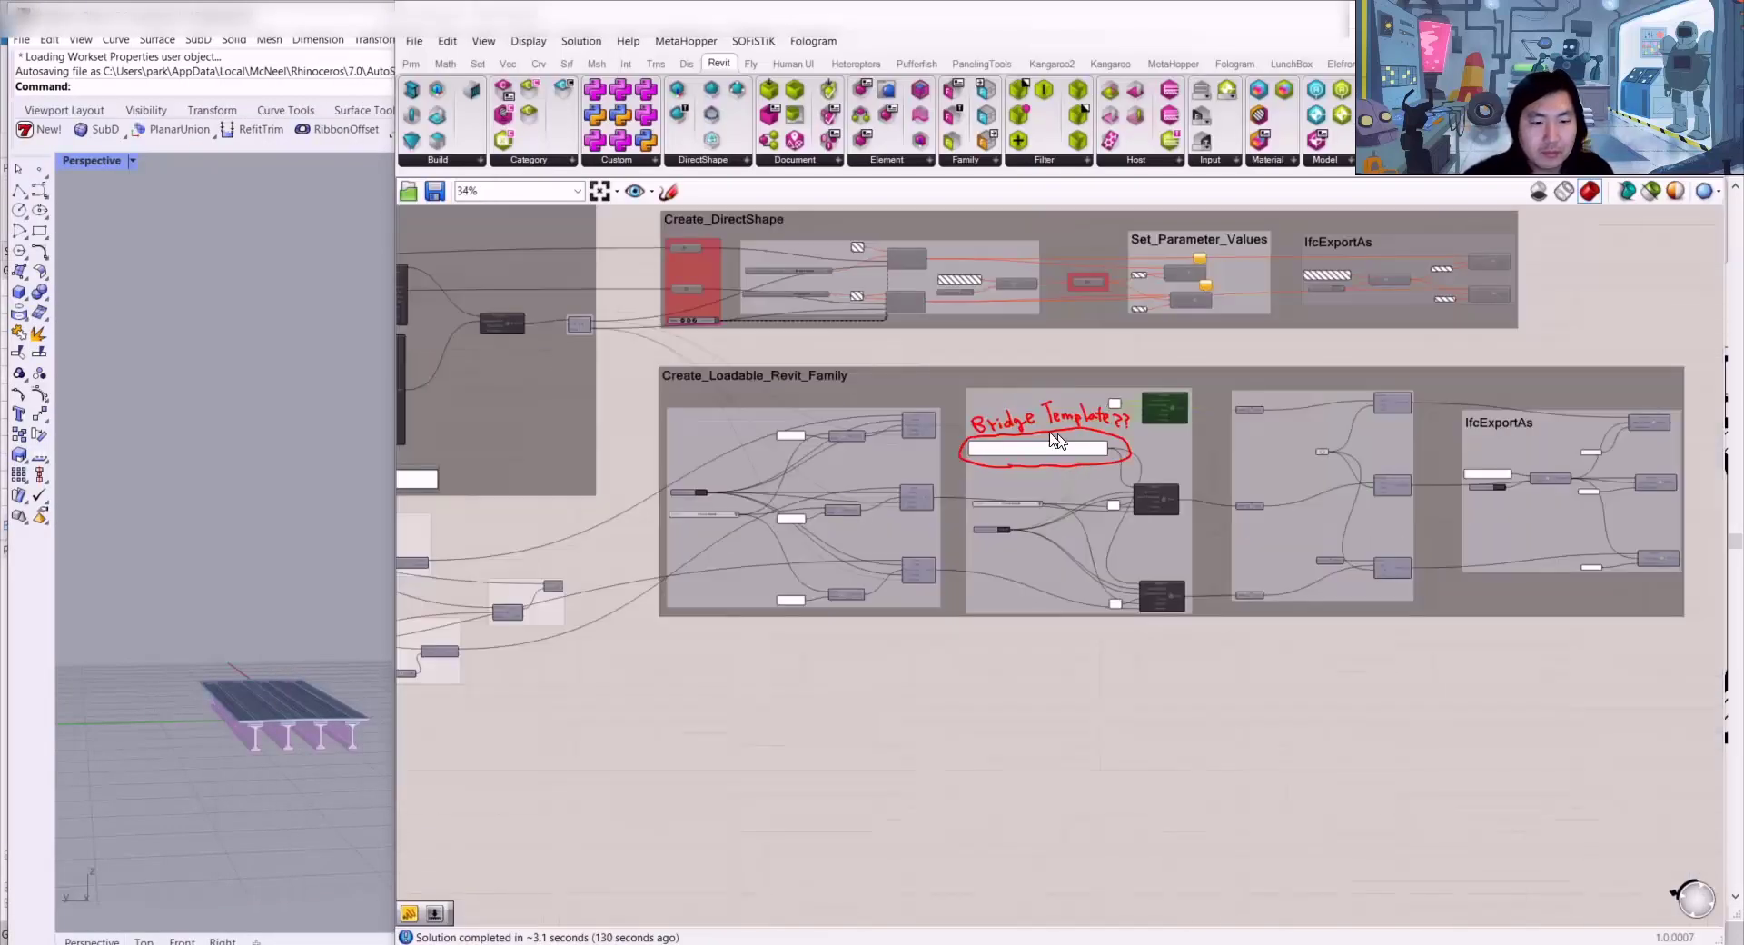
{"action": "scroll", "coordinate": [1056, 442], "scroll_direction": "up", "scroll_amount": 5}
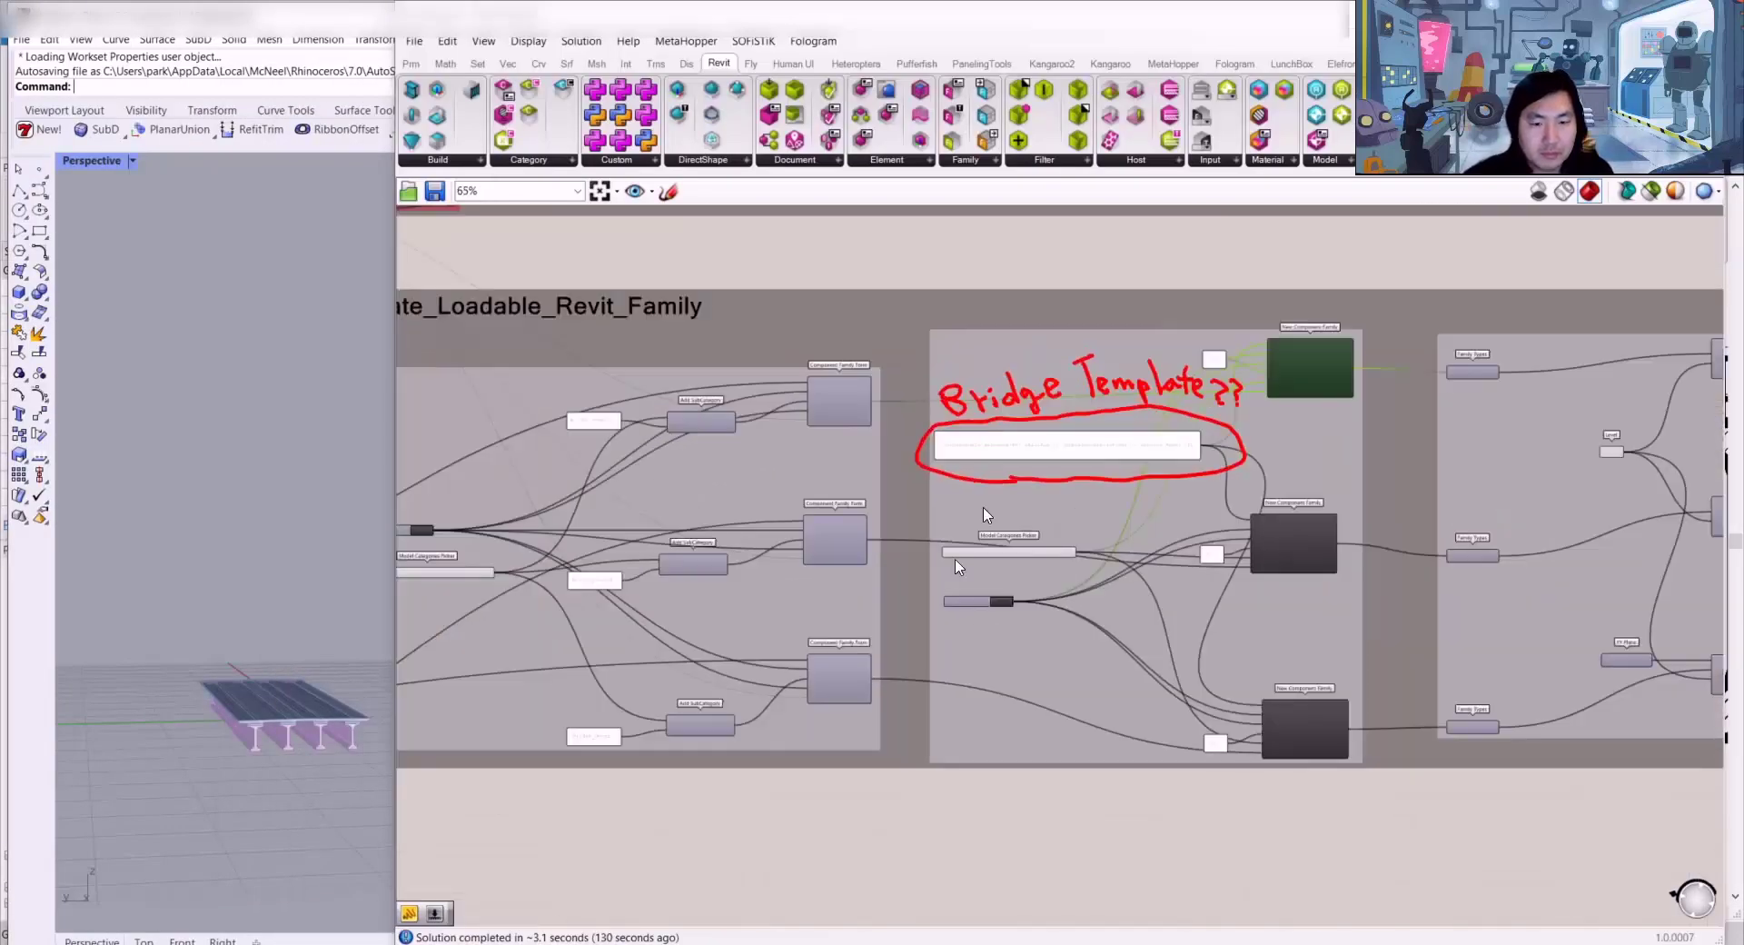
{"action": "left_click_drag", "start_coordinate": [950, 599], "coordinate": [1035, 547]}
{"action": "right_click_drag", "start_coordinate": [1574, 479], "coordinate": [1276, 581]}
{"action": "left_click", "coordinate": [1385, 552]}
{"action": "left_click_drag", "start_coordinate": [1387, 550], "coordinate": [1411, 557]}
{"action": "left_click_drag", "start_coordinate": [1180, 588], "coordinate": [1207, 581]}
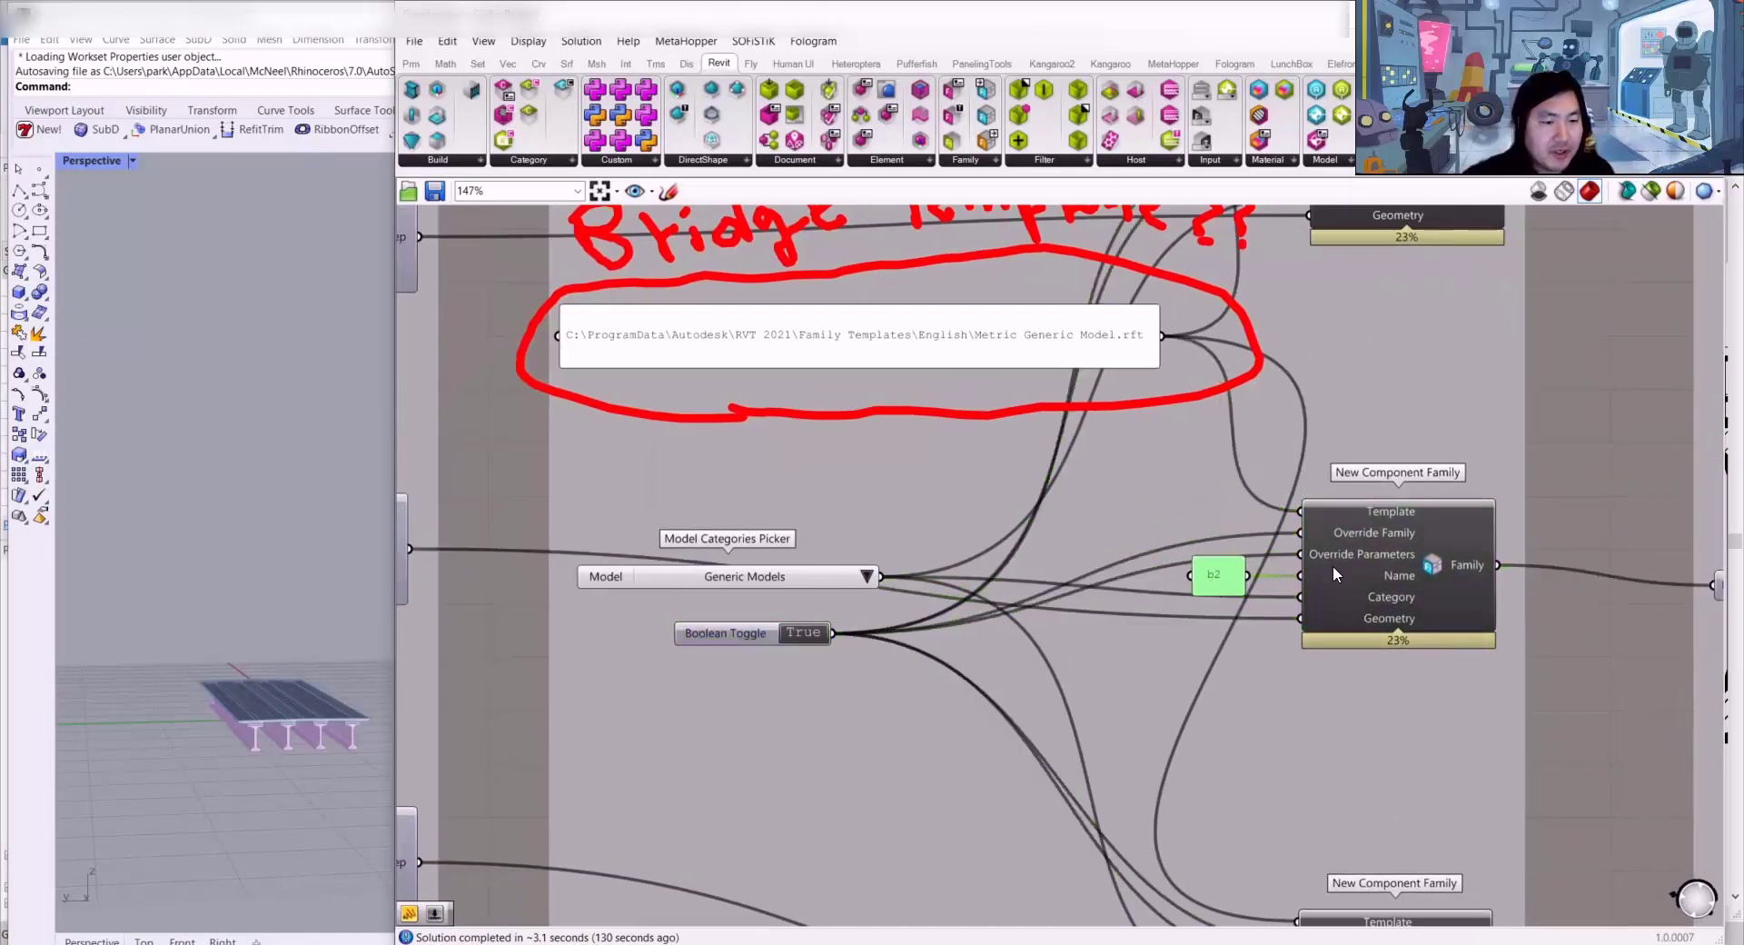
Step: Check the template path, Generic Models category and b2 name feeding New Component Family, and shift the Boolean Toggle slightly
{"action": "scroll", "coordinate": [1333, 565], "scroll_direction": "down", "scroll_amount": 3}
{"action": "scroll", "coordinate": [1359, 549], "scroll_direction": "up", "scroll_amount": 5}
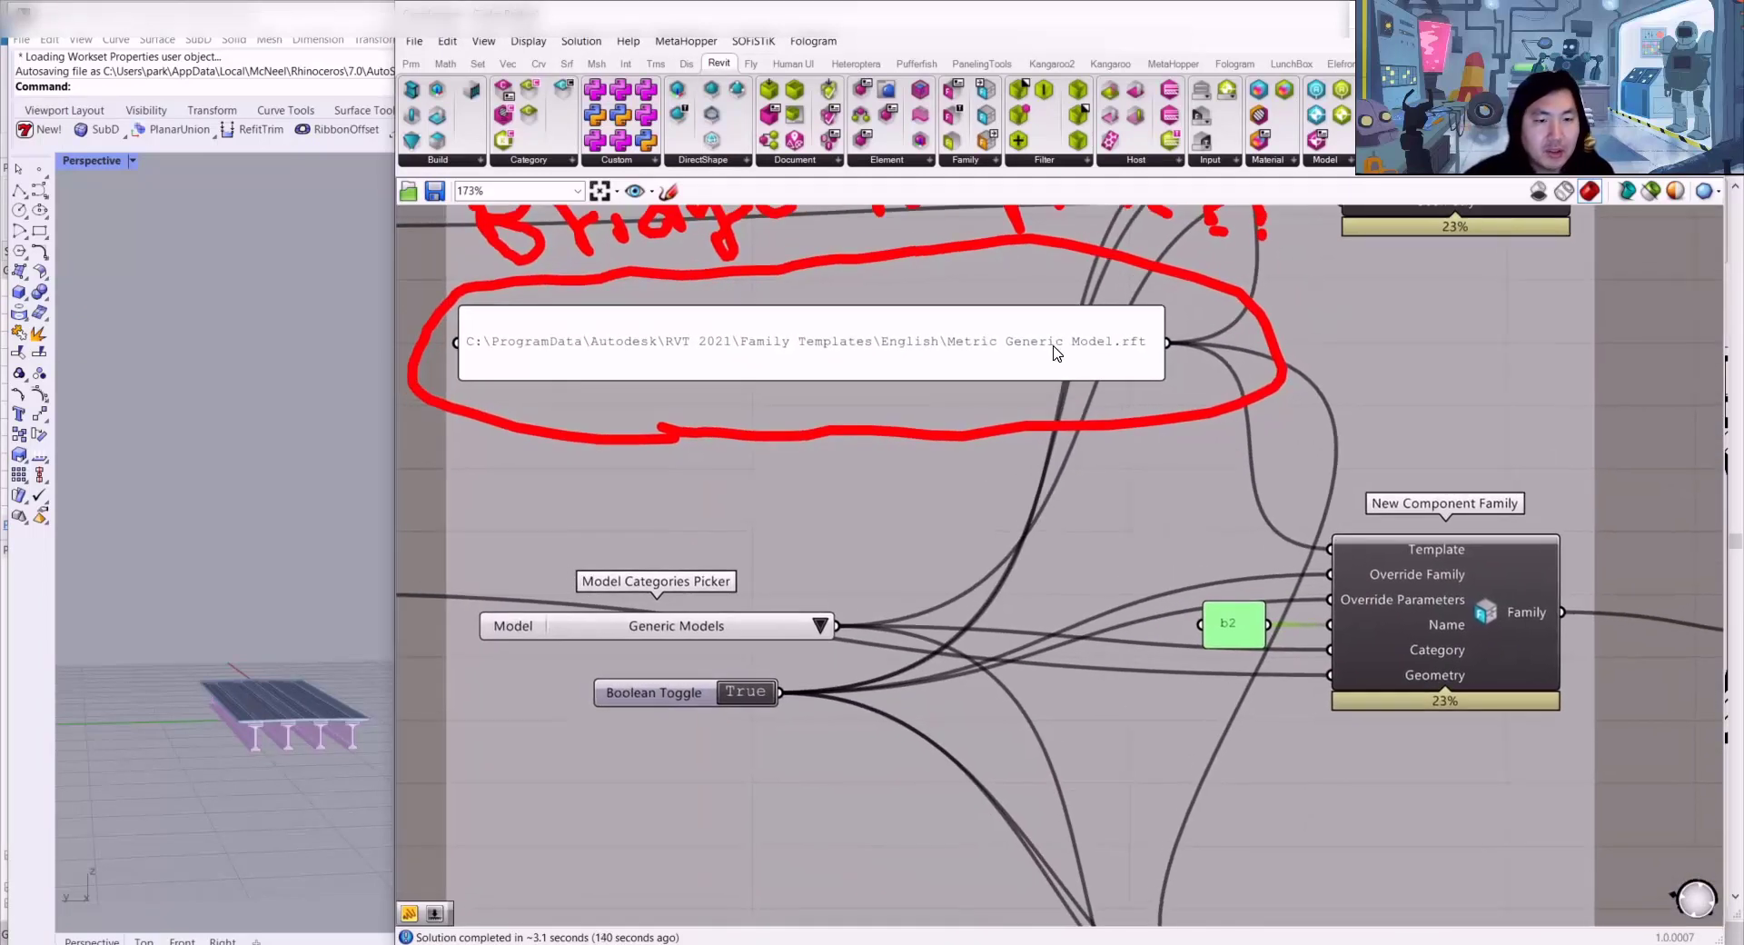
{"action": "left_click", "coordinate": [1085, 341]}
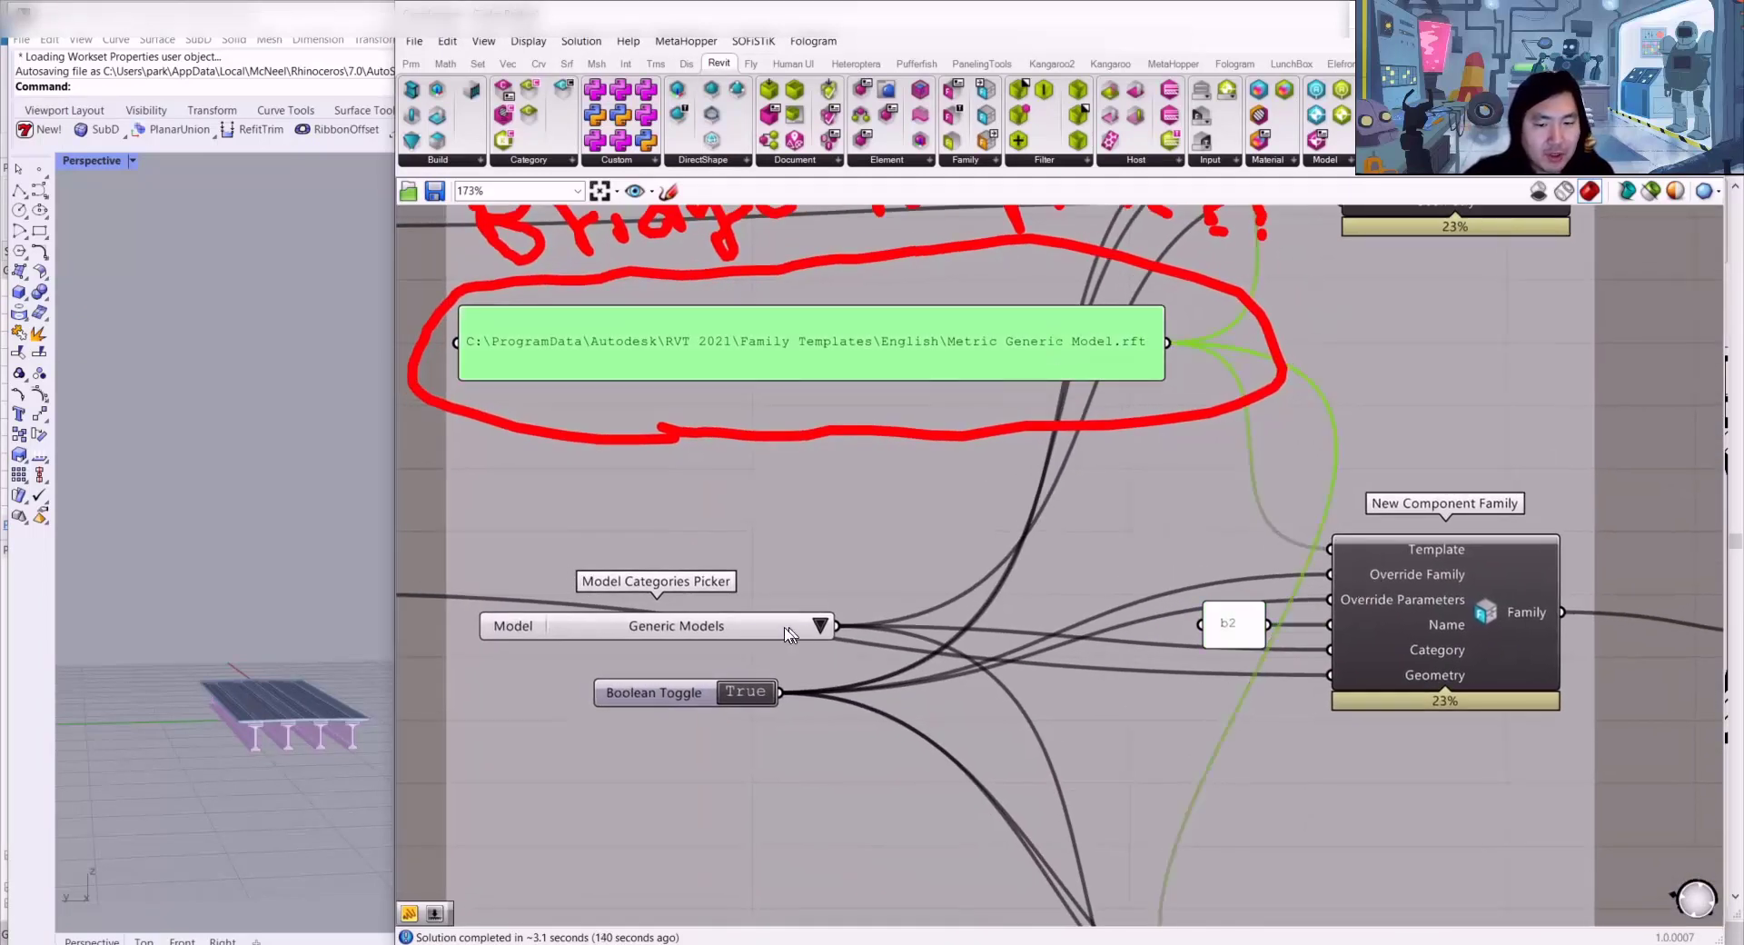
{"action": "left_click", "coordinate": [755, 633]}
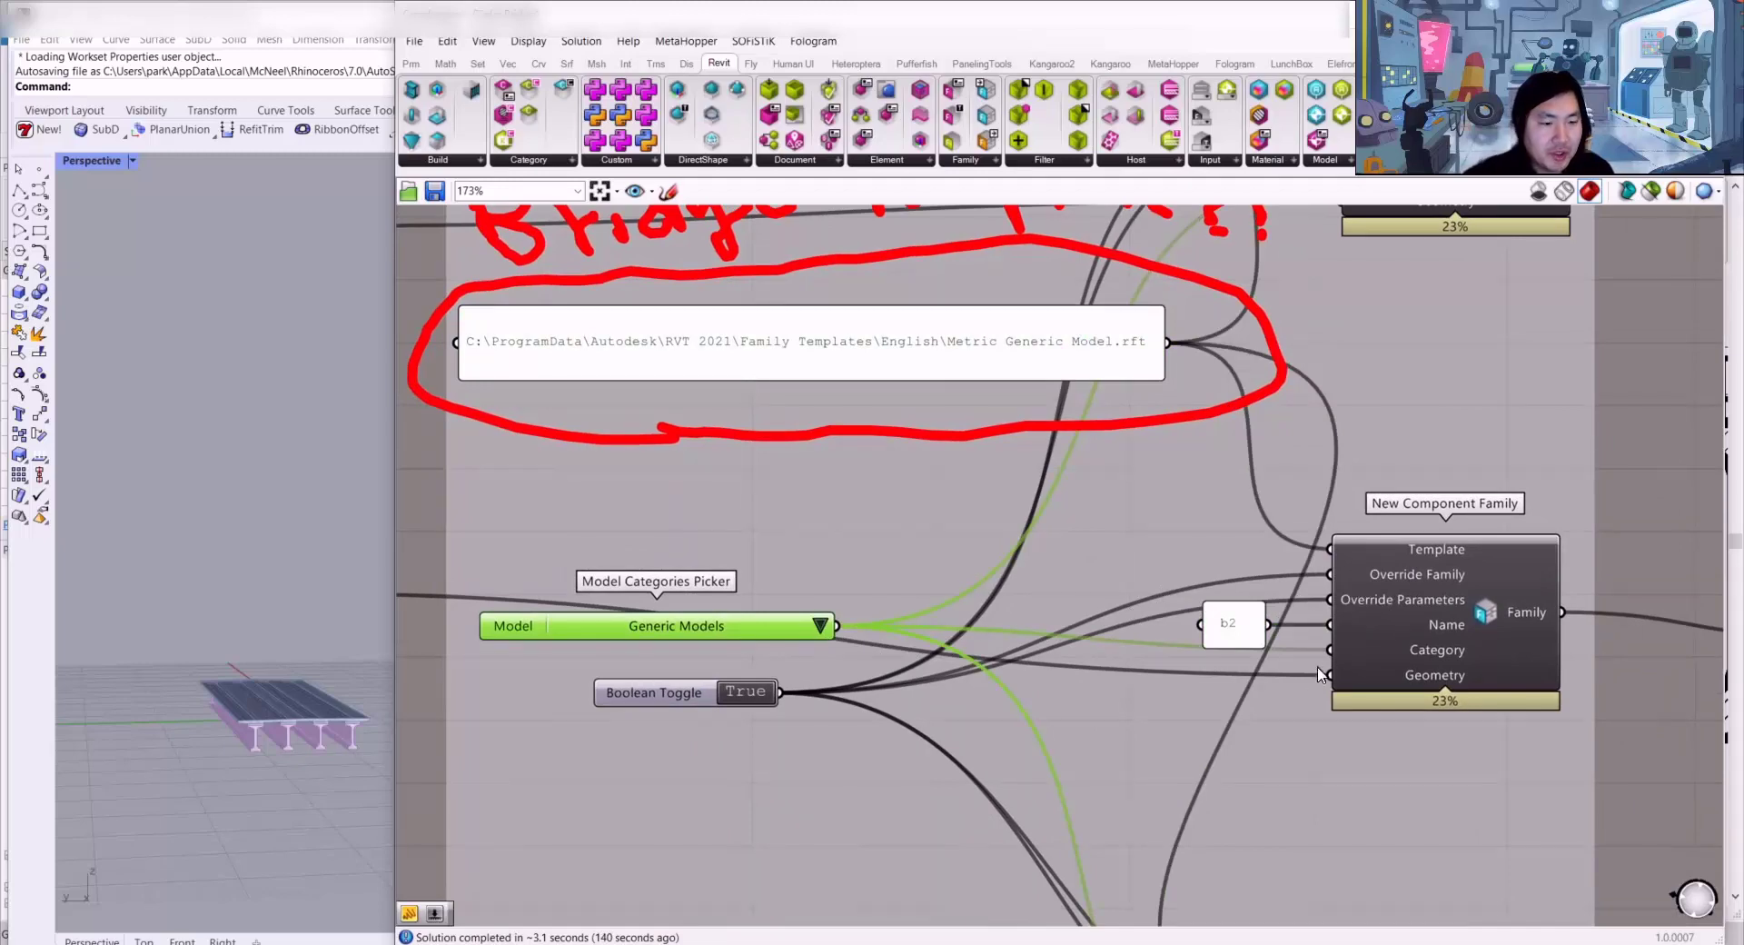
{"action": "right_click_drag", "start_coordinate": [1322, 677], "coordinate": [1311, 593]}
{"action": "left_click", "coordinate": [1233, 556]}
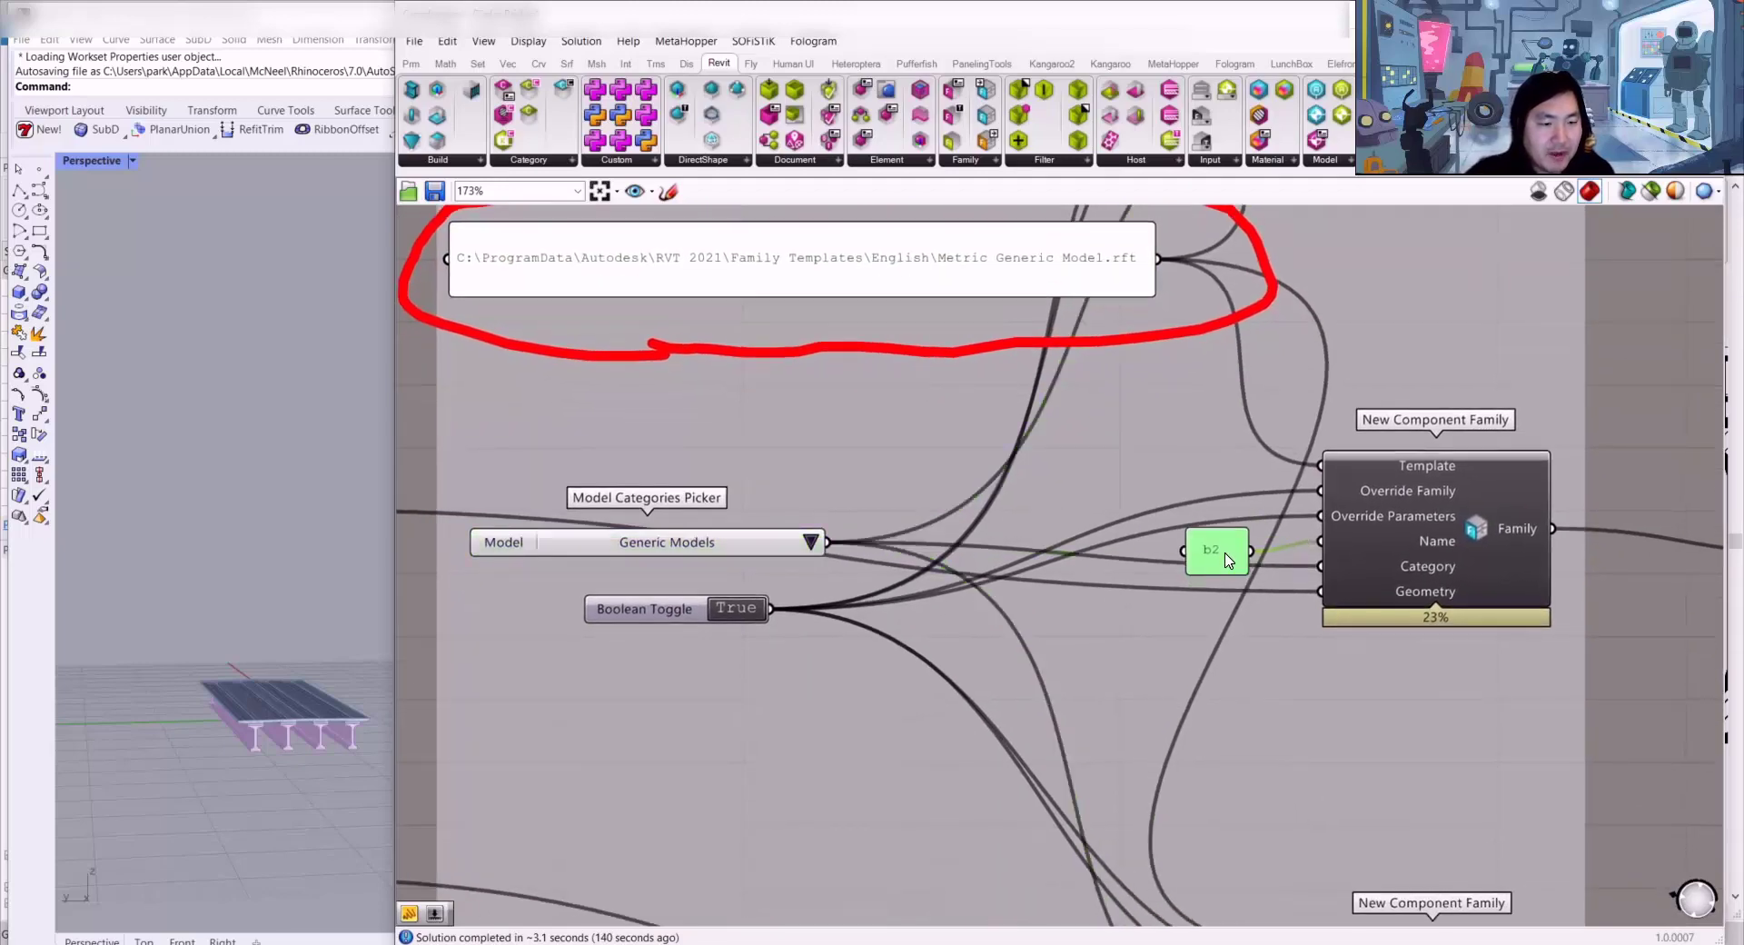
{"action": "scroll", "coordinate": [999, 545], "scroll_direction": "down", "scroll_amount": 3}
{"action": "left_click_drag", "start_coordinate": [788, 525], "coordinate": [838, 543]}
Step: Examine the loadable family workflow from the subcategory forms through New Component Family to the Family Types and Add Component (Location) components
{"action": "scroll", "coordinate": [1190, 427], "scroll_direction": "down", "scroll_amount": 5}
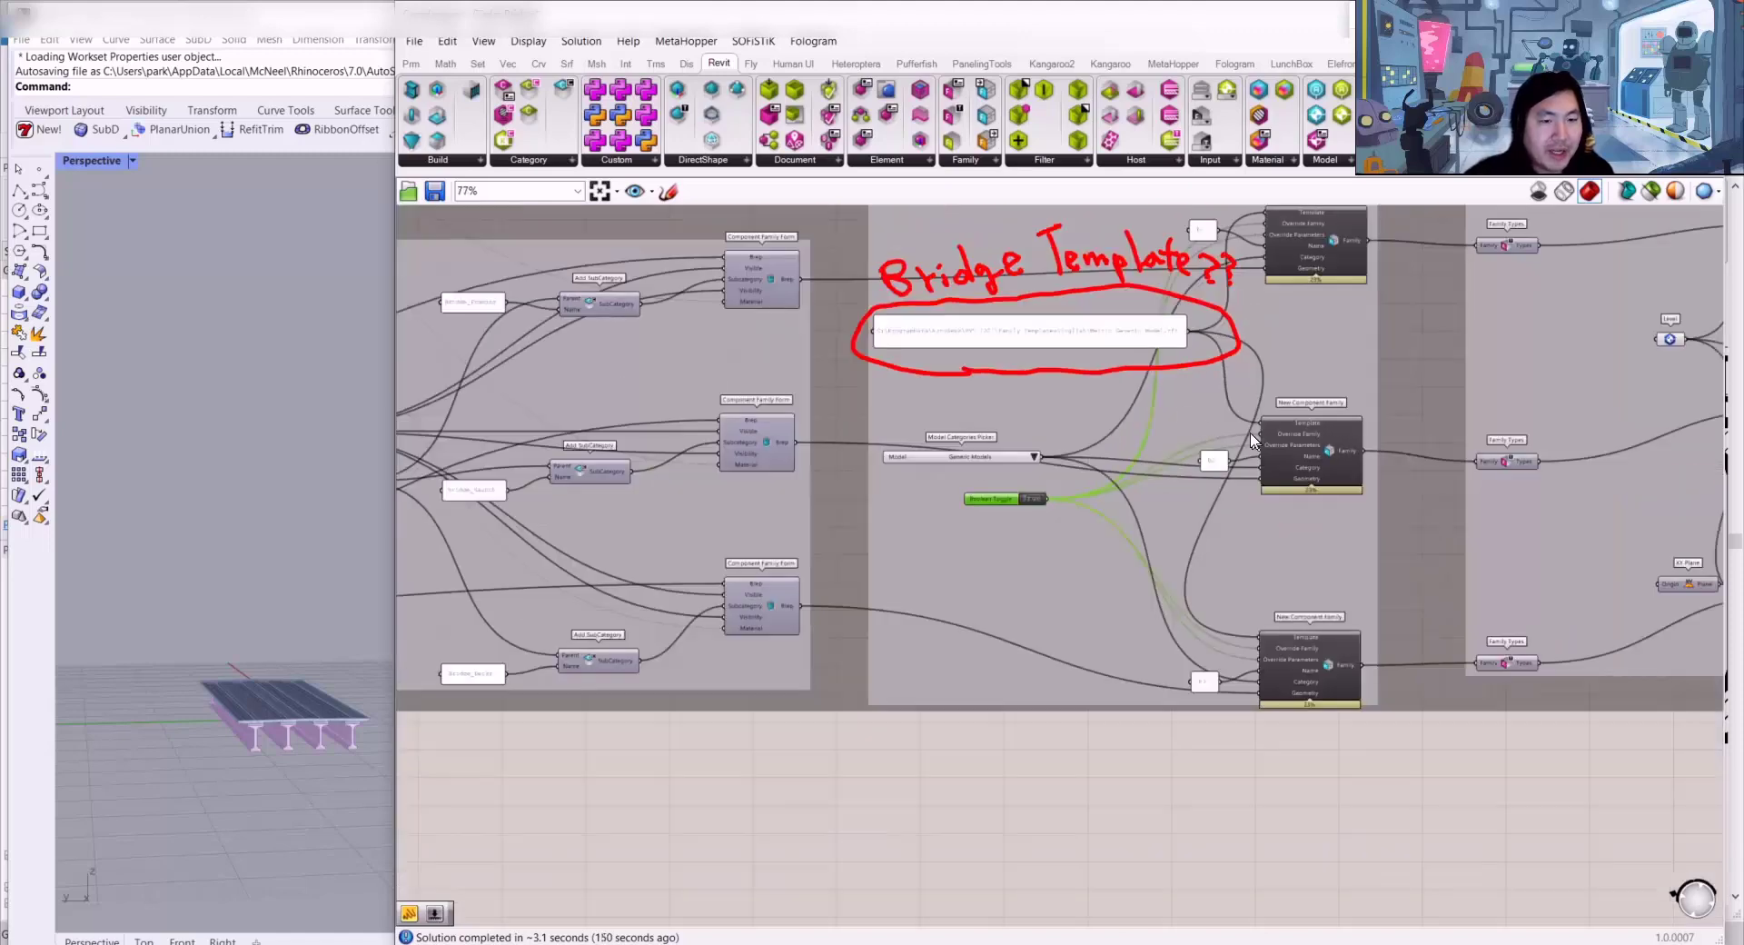
{"action": "scroll", "coordinate": [772, 404], "scroll_direction": "up", "scroll_amount": 2}
{"action": "right_click_drag", "start_coordinate": [519, 419], "coordinate": [784, 415]}
{"action": "scroll", "coordinate": [905, 421], "scroll_direction": "up", "scroll_amount": 2}
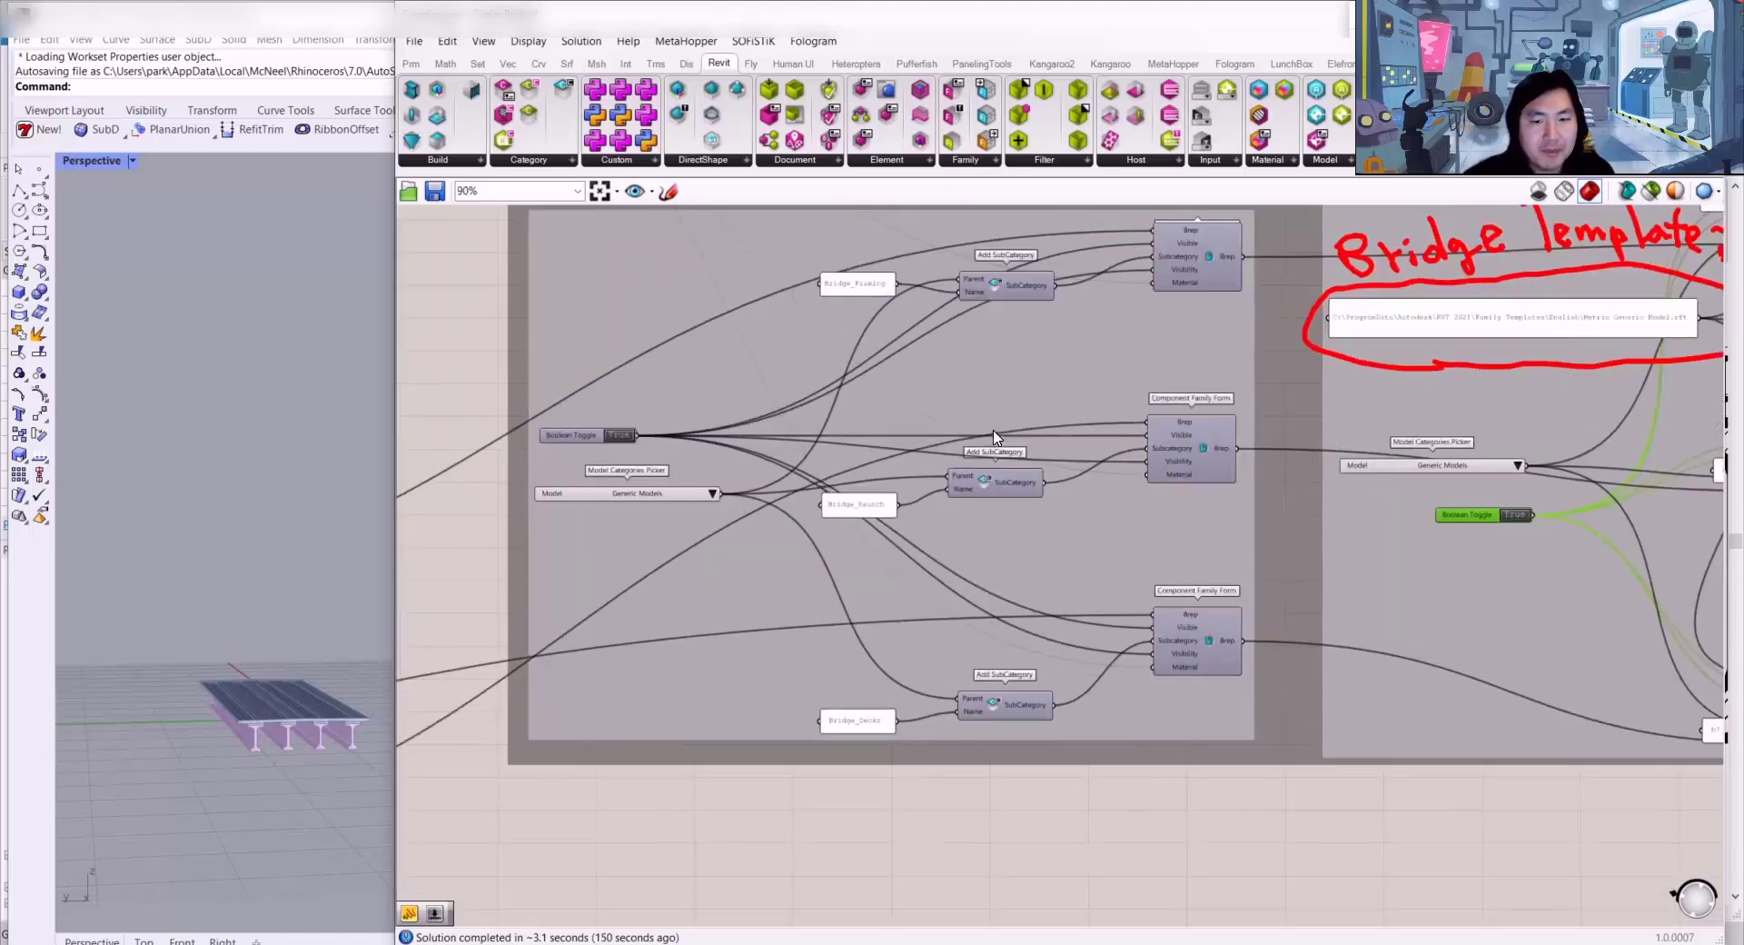
{"action": "right_click_drag", "start_coordinate": [1476, 419], "coordinate": [1106, 486]}
{"action": "right_click", "coordinate": [957, 565]}
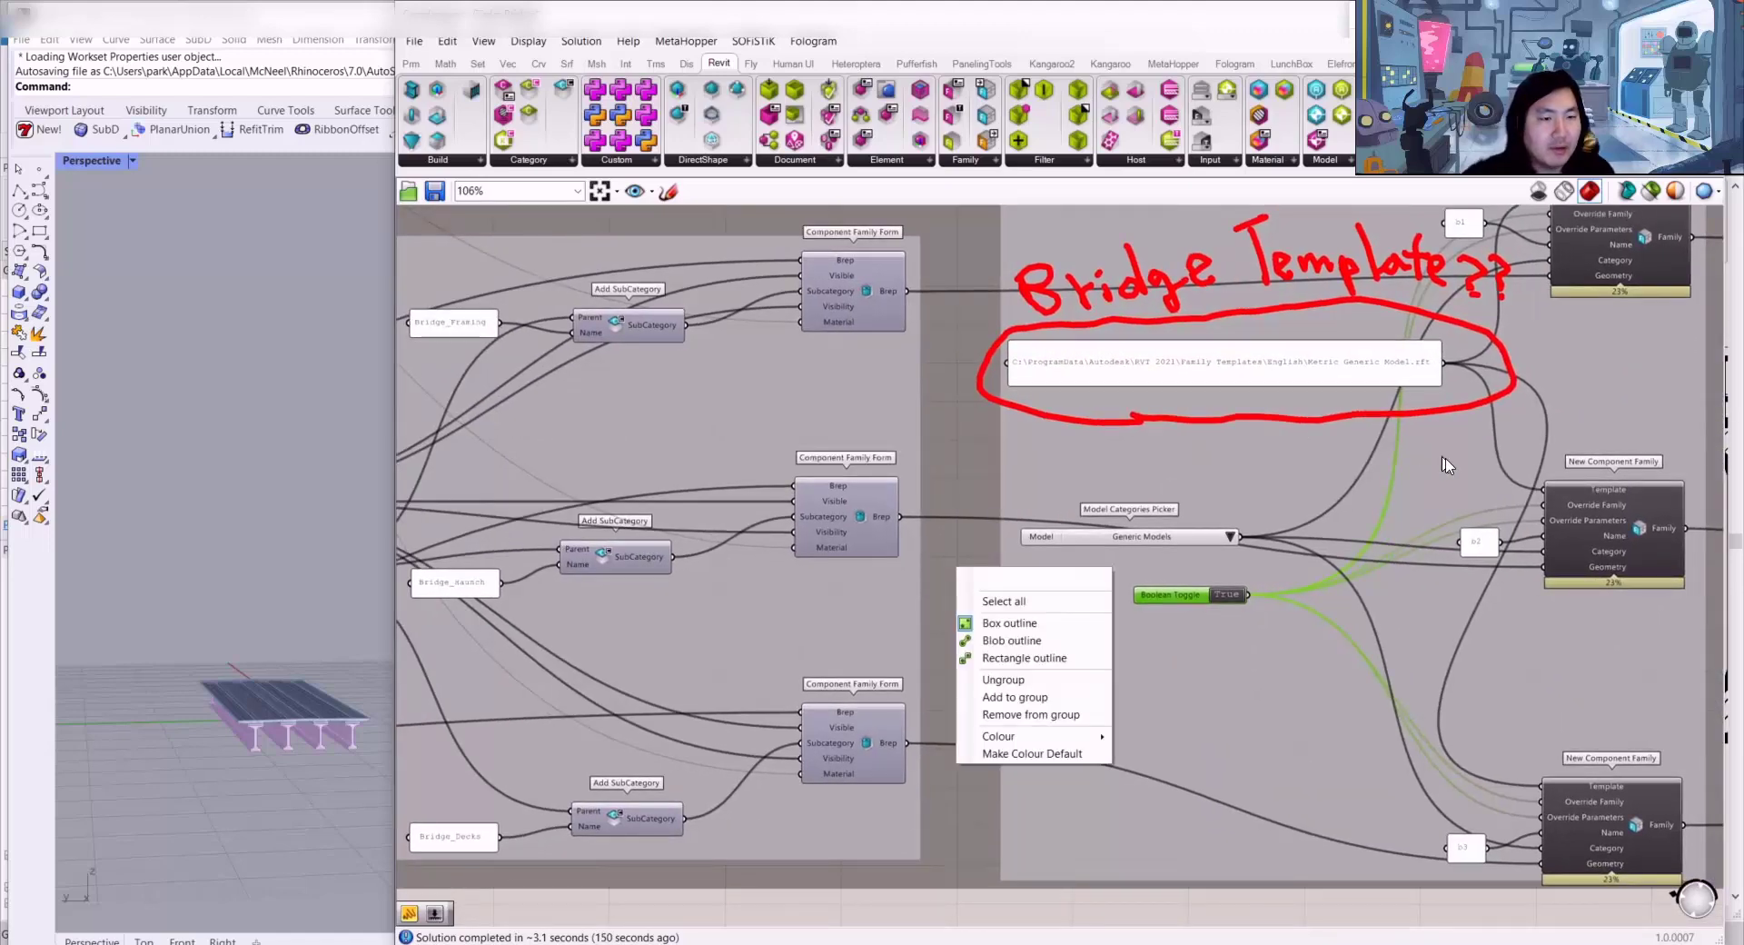
{"action": "right_click_drag", "start_coordinate": [1653, 454], "coordinate": [826, 538]}
{"action": "scroll", "coordinate": [893, 463], "scroll_direction": "down", "scroll_amount": 2}
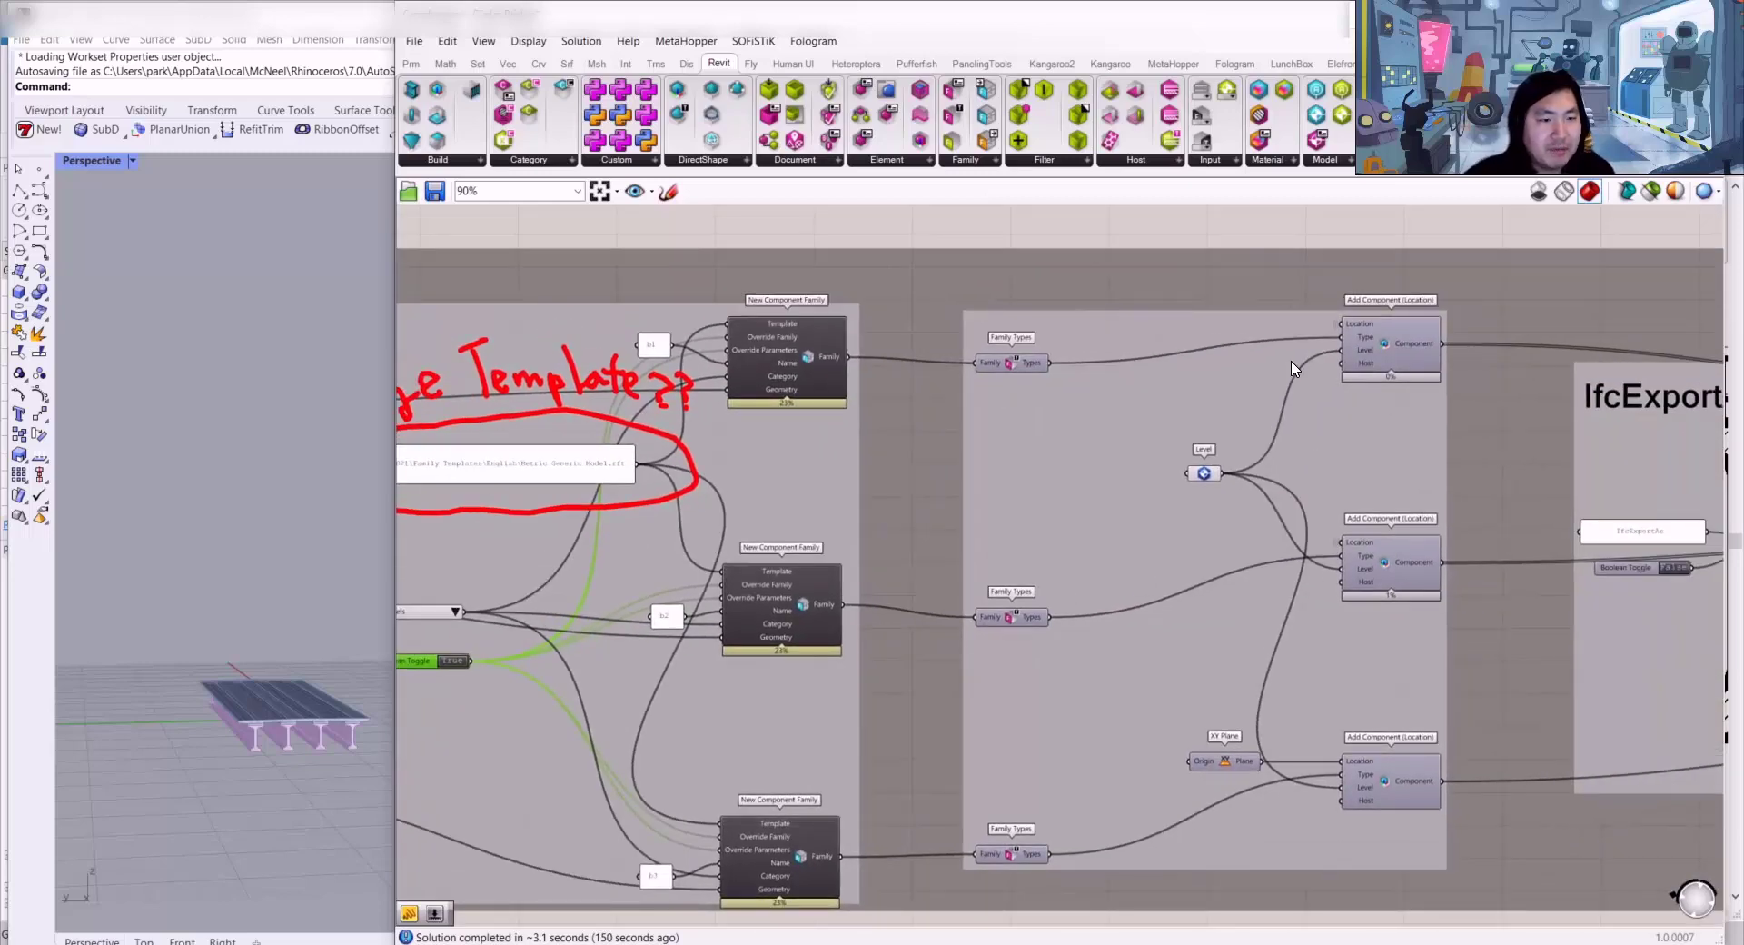
{"action": "right_click_drag", "start_coordinate": [1294, 368], "coordinate": [1107, 390]}
Step: Preview the output of the uppermost Add Component (Location) in Rhino briefly, and turn its preview off again
{"action": "left_click", "coordinate": [1200, 361]}
{"action": "scroll", "coordinate": [1193, 386], "scroll_direction": "up", "scroll_amount": 3}
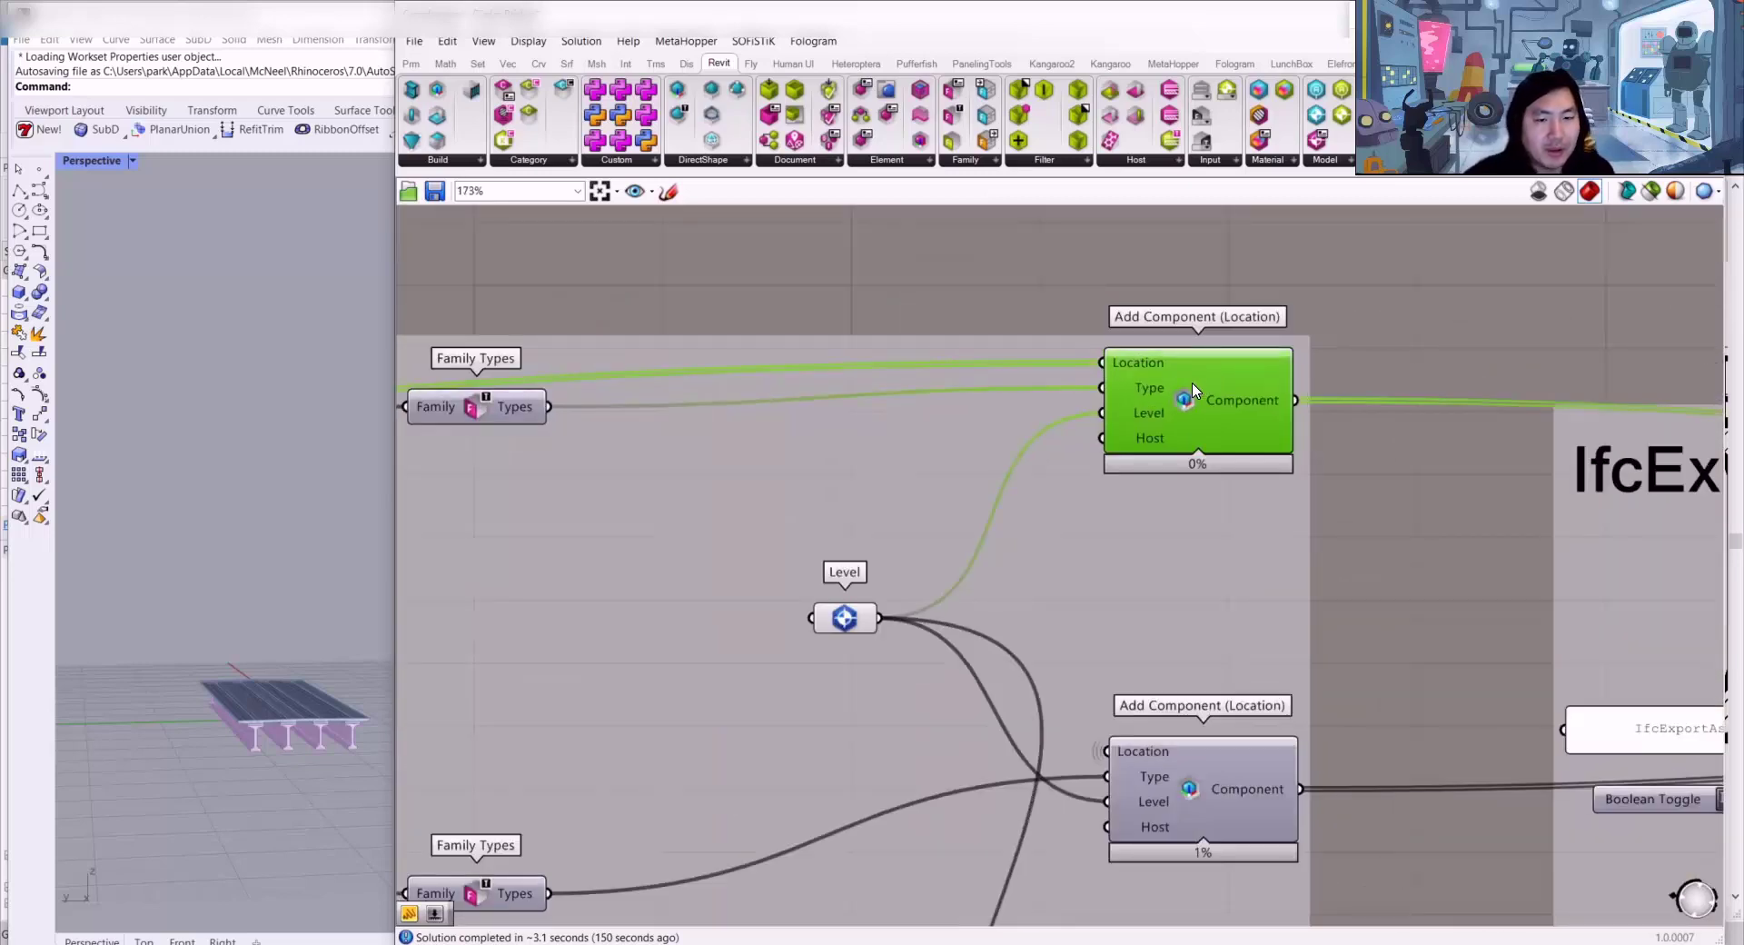
{"action": "scroll", "coordinate": [1193, 385], "scroll_direction": "down", "scroll_amount": 1}
{"action": "scroll", "coordinate": [1193, 385], "scroll_direction": "up", "scroll_amount": 1}
{"action": "key", "text": "ctrl+q"}
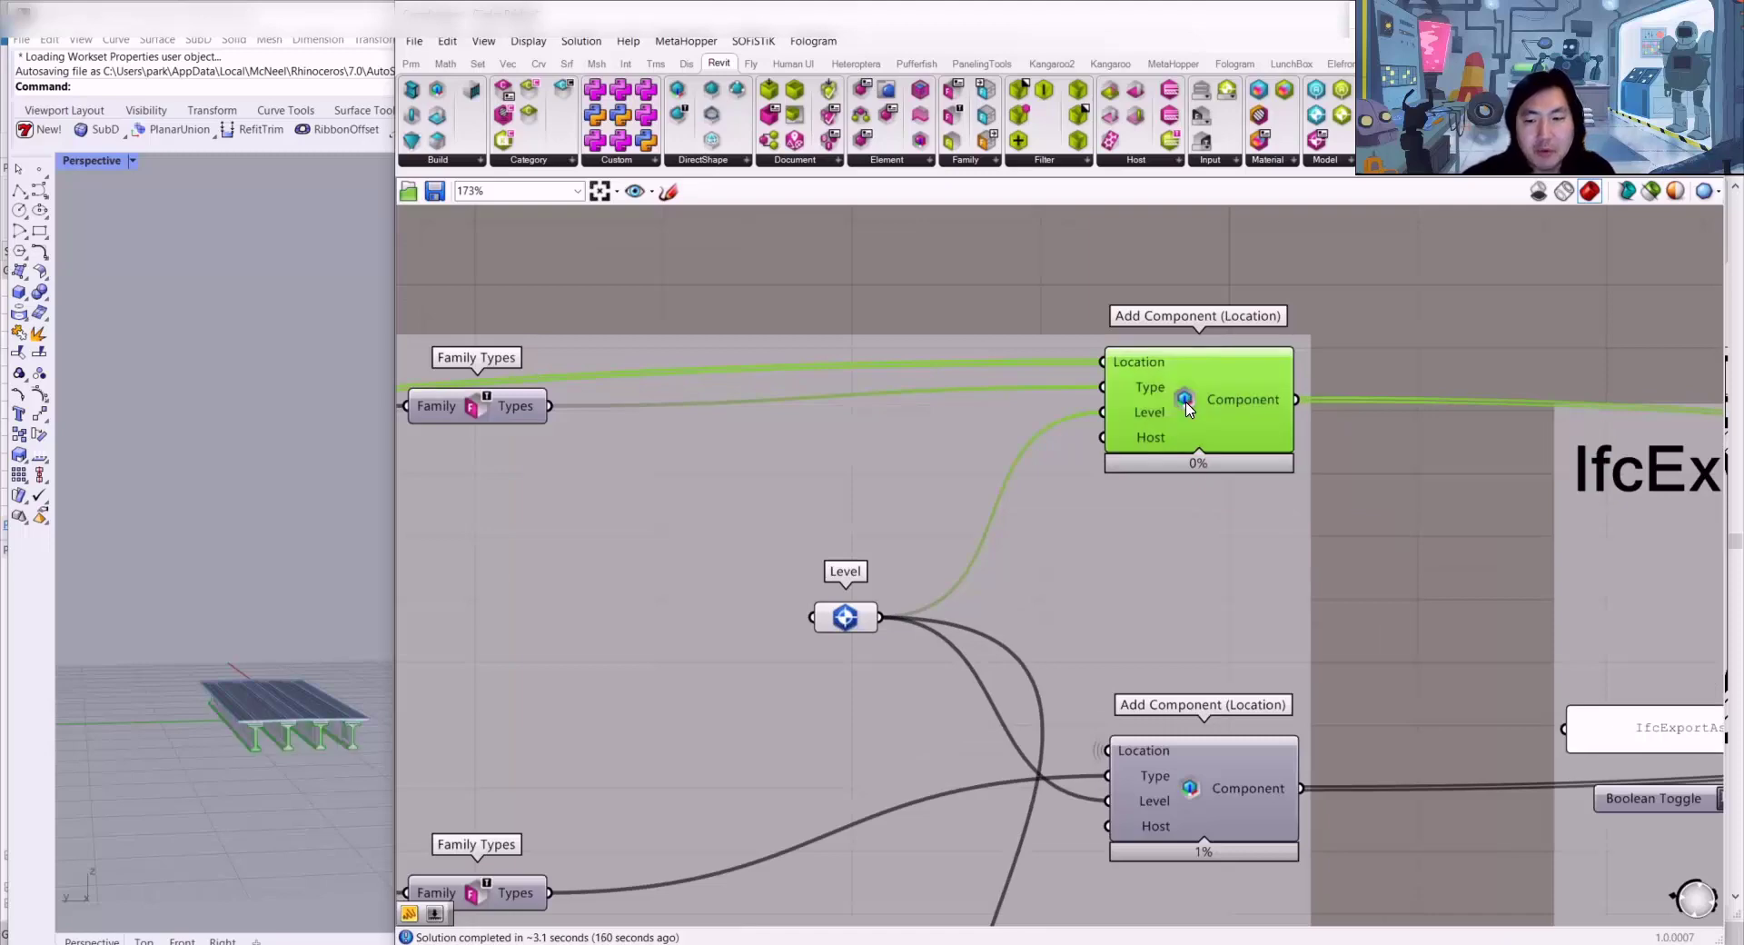
{"action": "key", "text": "ctrl+q"}
Step: Go back from the Create_Loadable_Revit_Family group to the beginning of the Grasshopper definition
{"action": "scroll", "coordinate": [1118, 459], "scroll_direction": "down", "scroll_amount": 5}
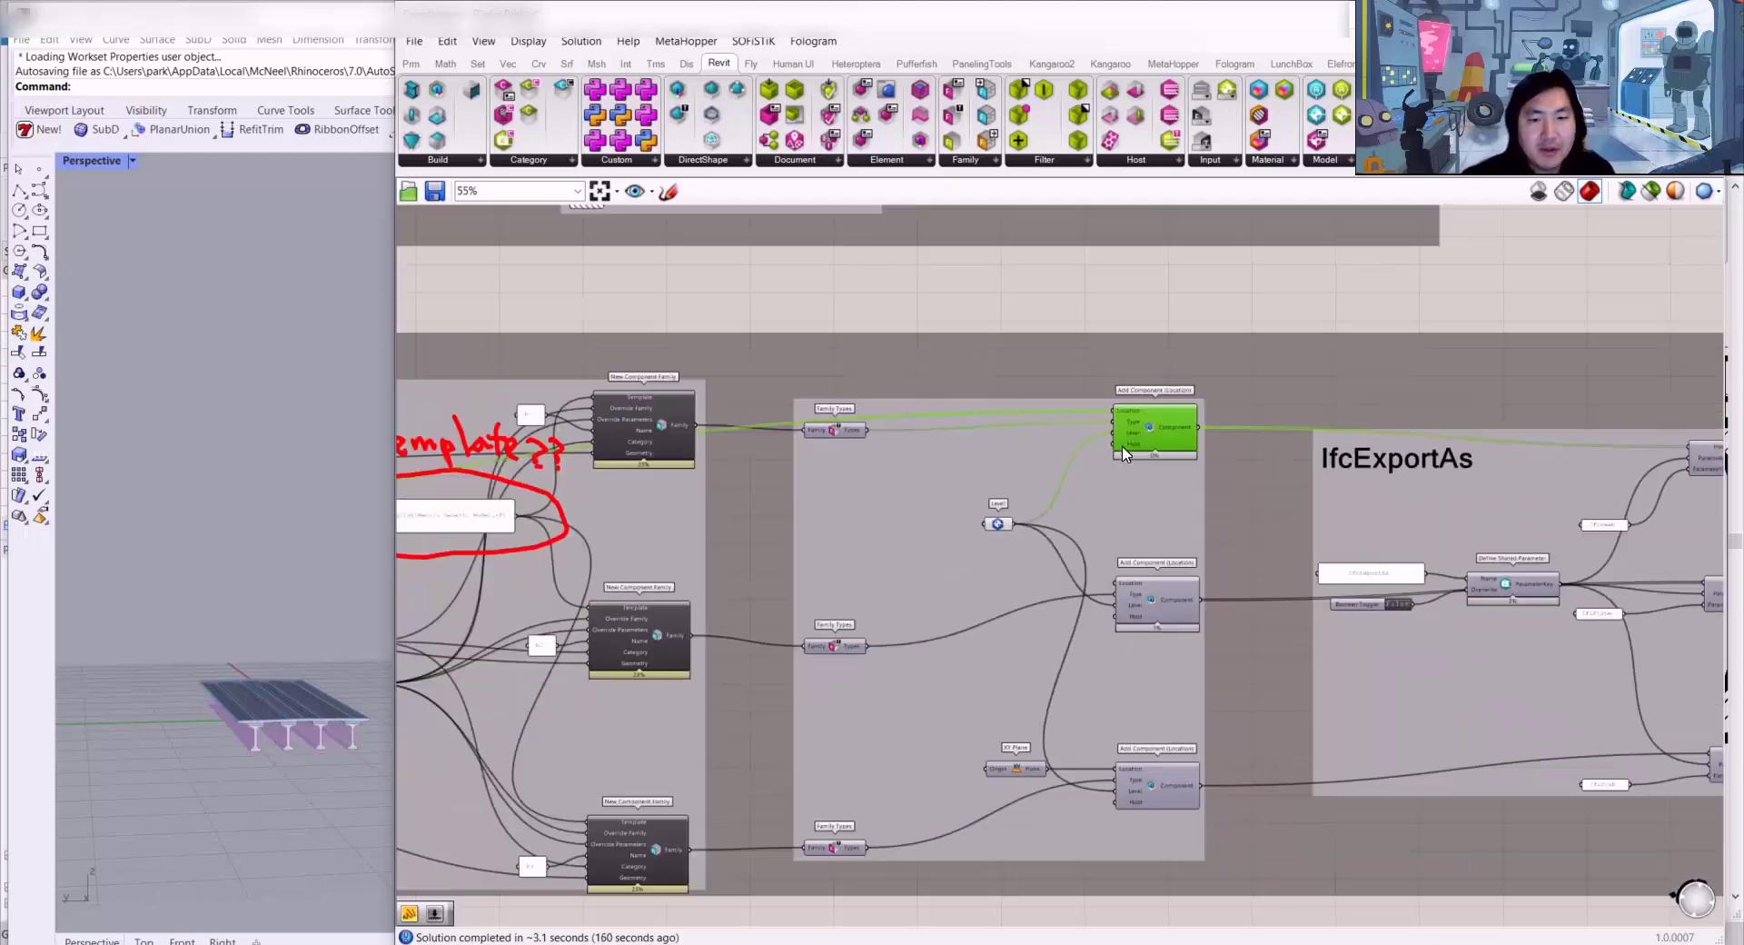
{"action": "scroll", "coordinate": [930, 342], "scroll_direction": "down", "scroll_amount": 3}
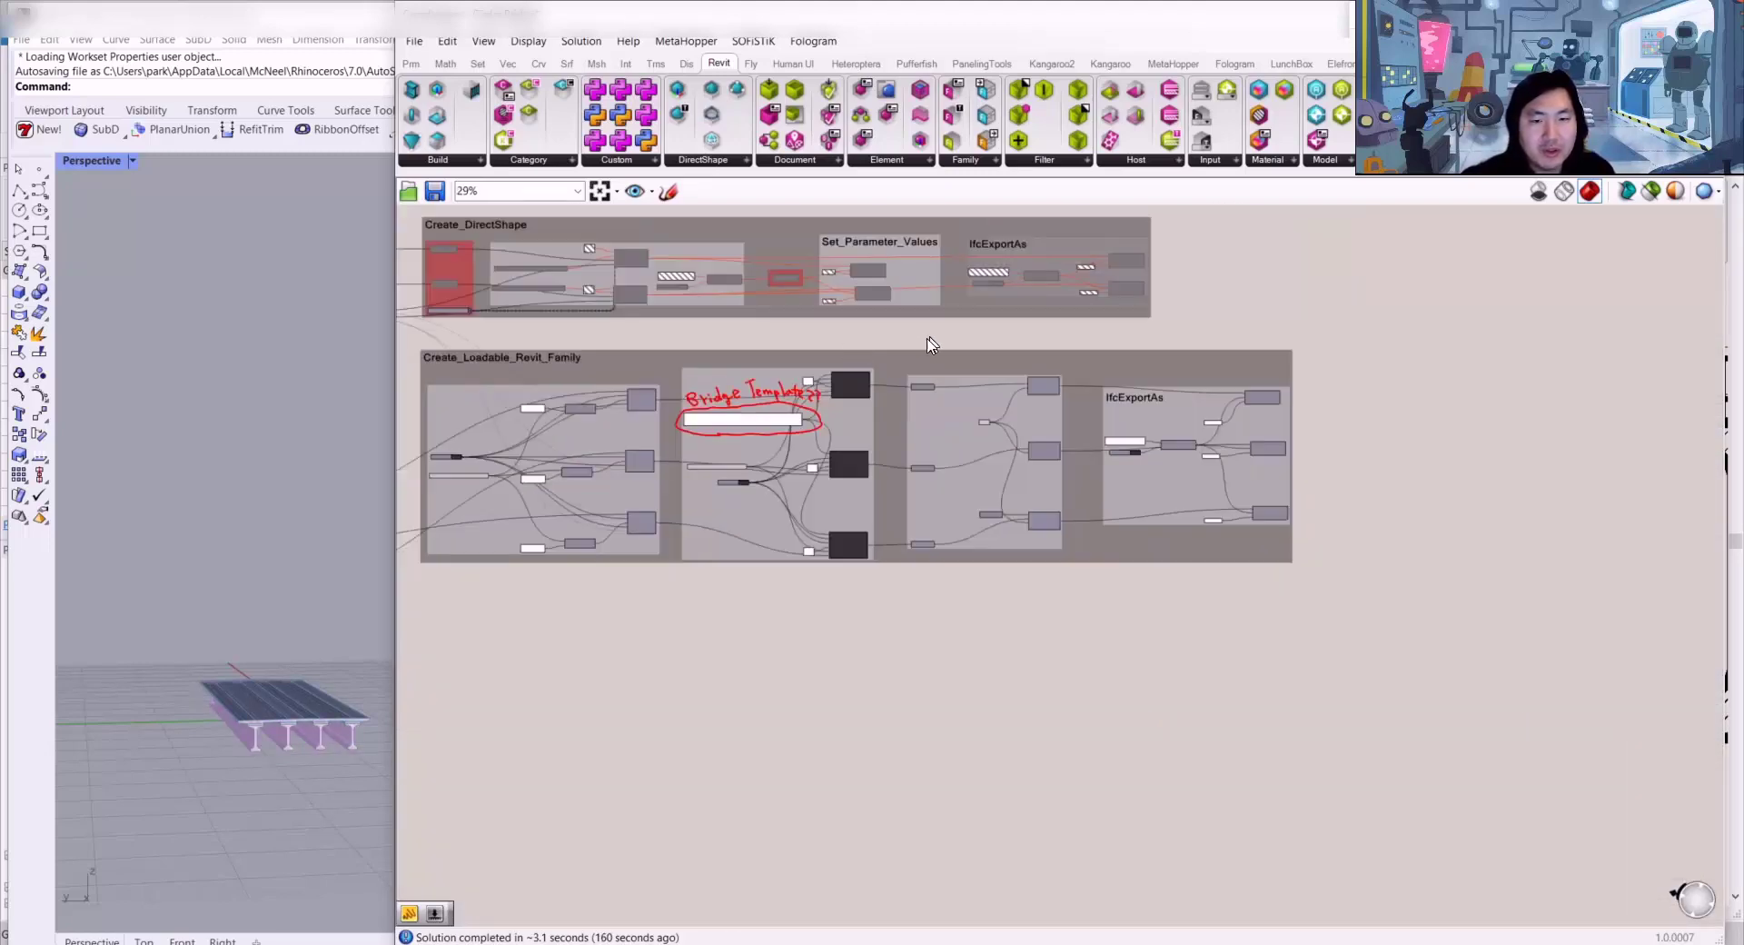
{"action": "right_click_drag", "start_coordinate": [682, 341], "coordinate": [1290, 381]}
{"action": "right_click_drag", "start_coordinate": [414, 304], "coordinate": [1114, 378]}
{"action": "right_click_drag", "start_coordinate": [671, 381], "coordinate": [768, 377]}
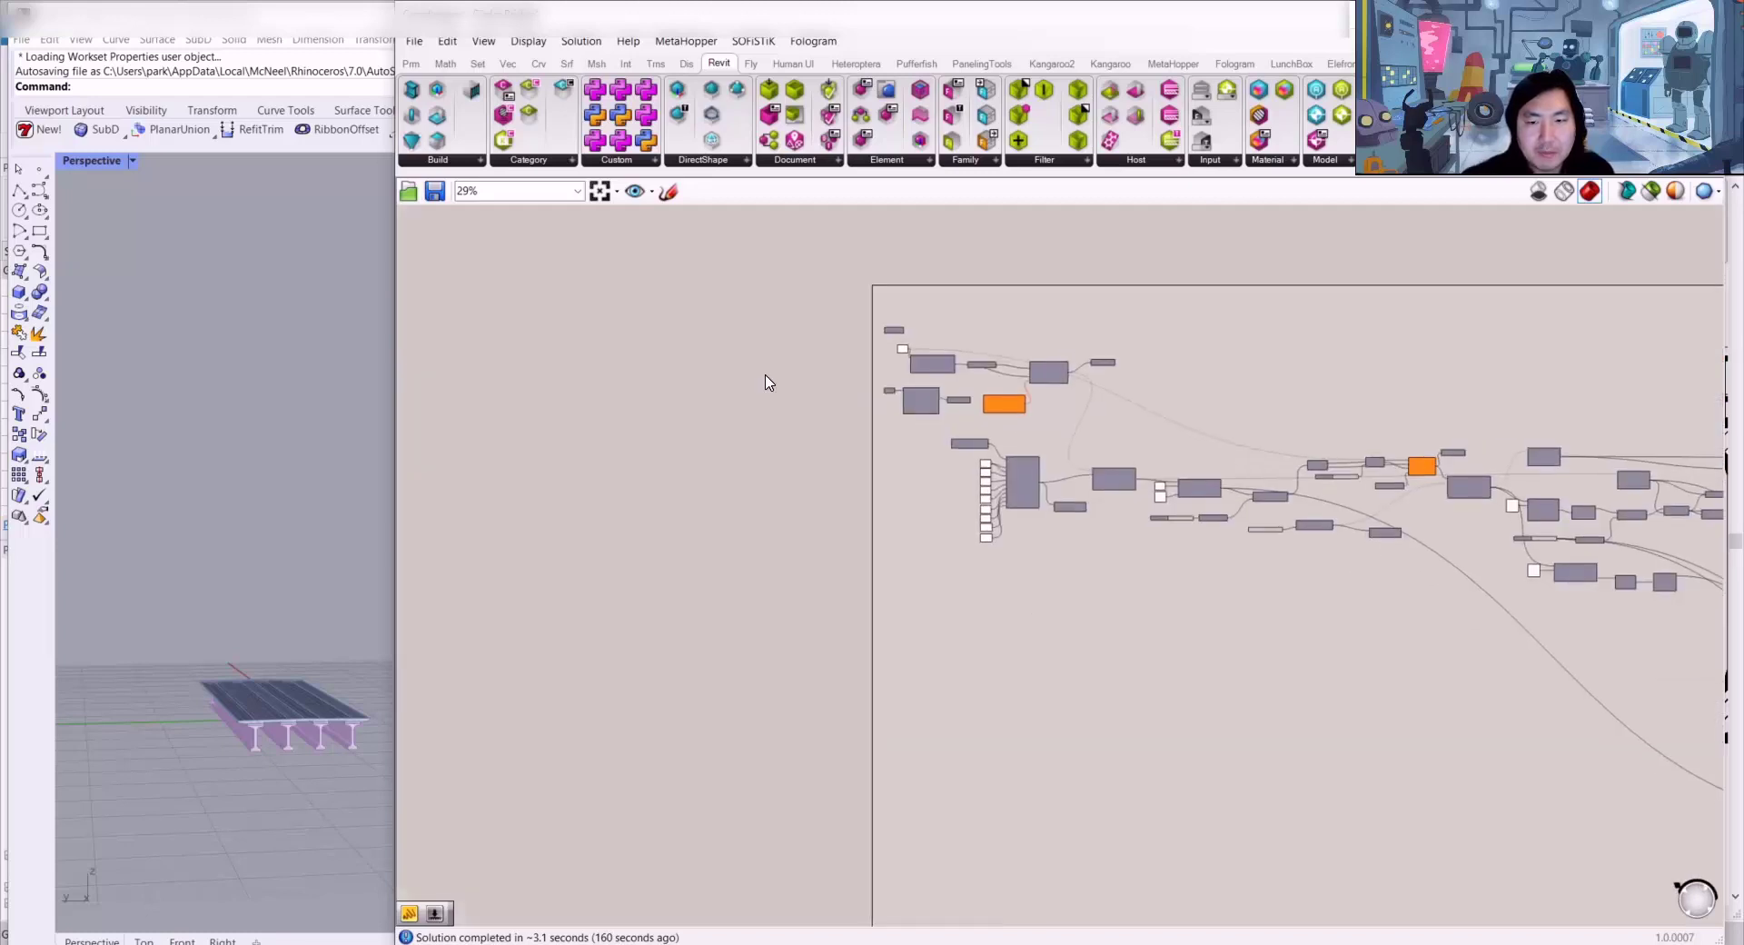
Step: Feed ElevationViewPoint from Read Spreadsheet: Station to Station, negated Height to Height, Radius to Radius and Type to Point type
{"action": "scroll", "coordinate": [920, 375], "scroll_direction": "up", "scroll_amount": 7}
{"action": "left_click_drag", "start_coordinate": [858, 343], "coordinate": [1110, 382]}
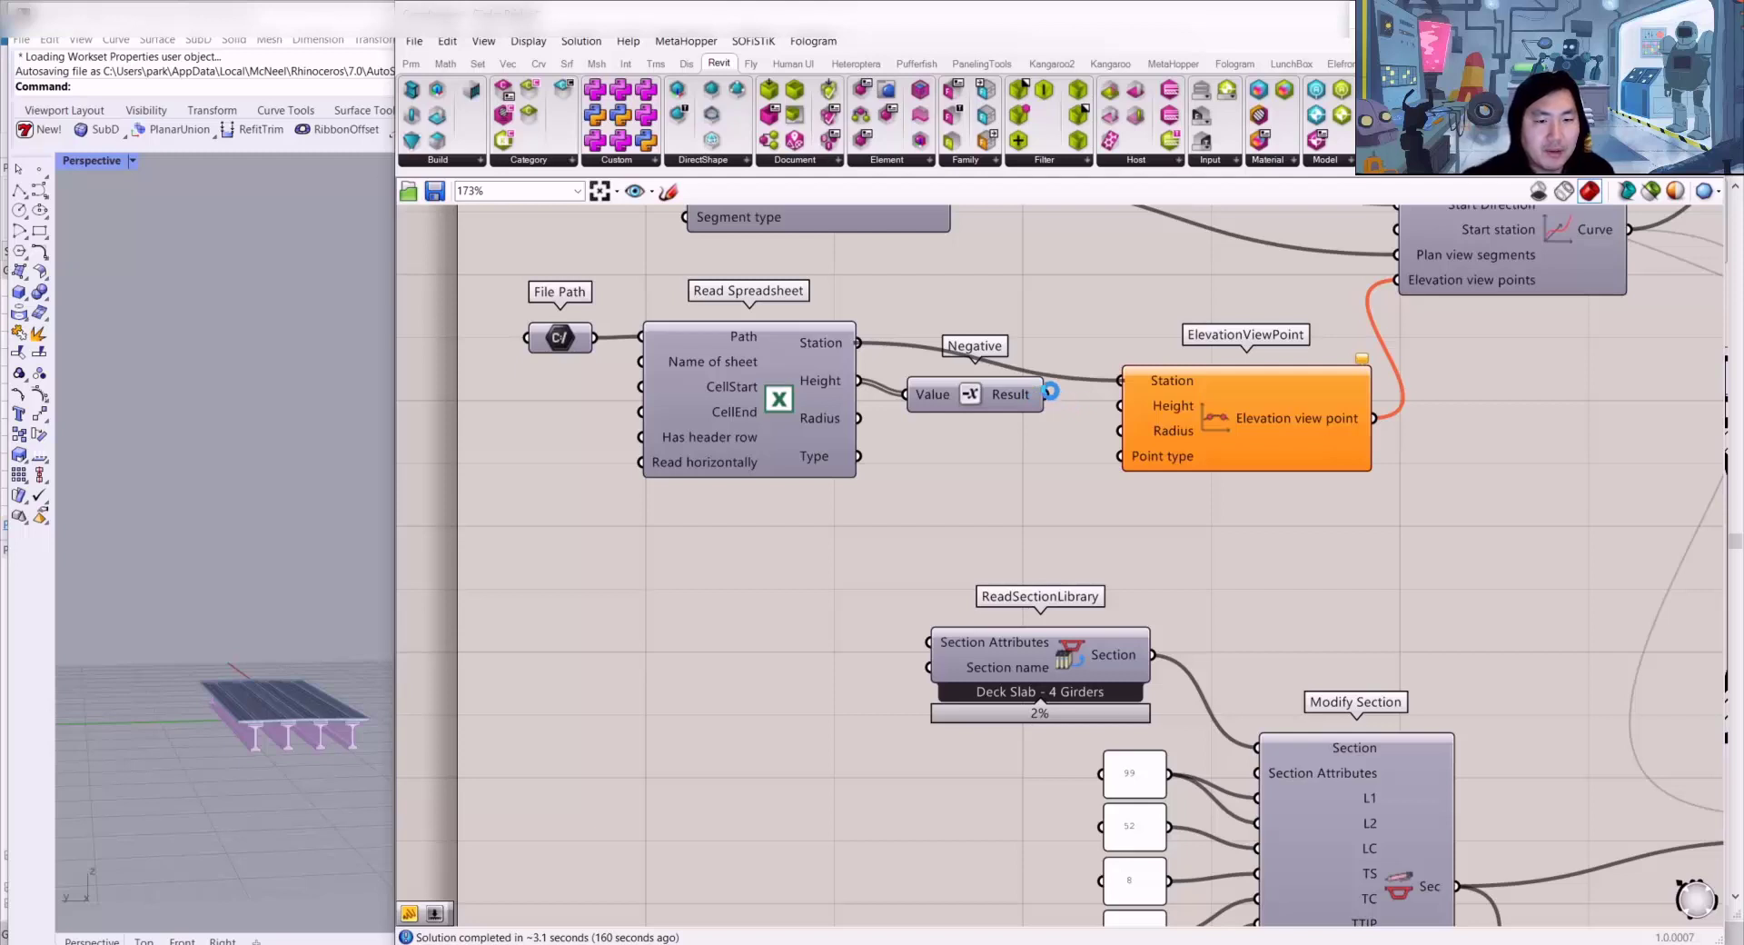
{"action": "left_click_drag", "start_coordinate": [1046, 393], "coordinate": [1124, 405]}
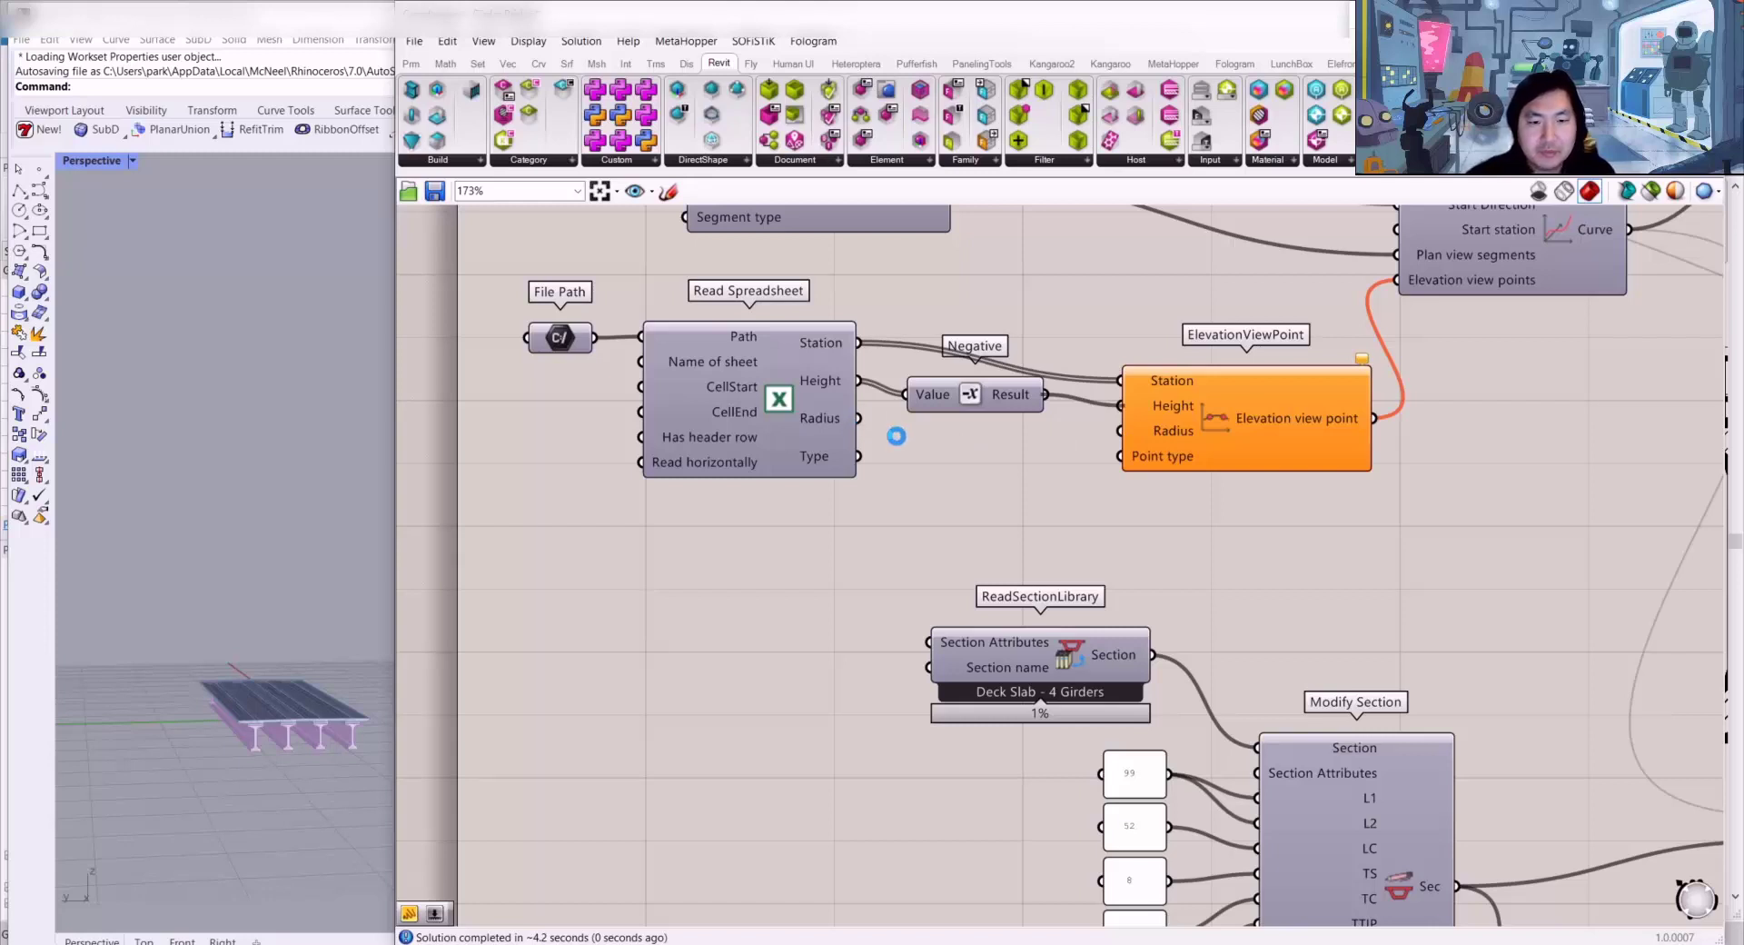
{"action": "left_click_drag", "start_coordinate": [857, 418], "coordinate": [1103, 442]}
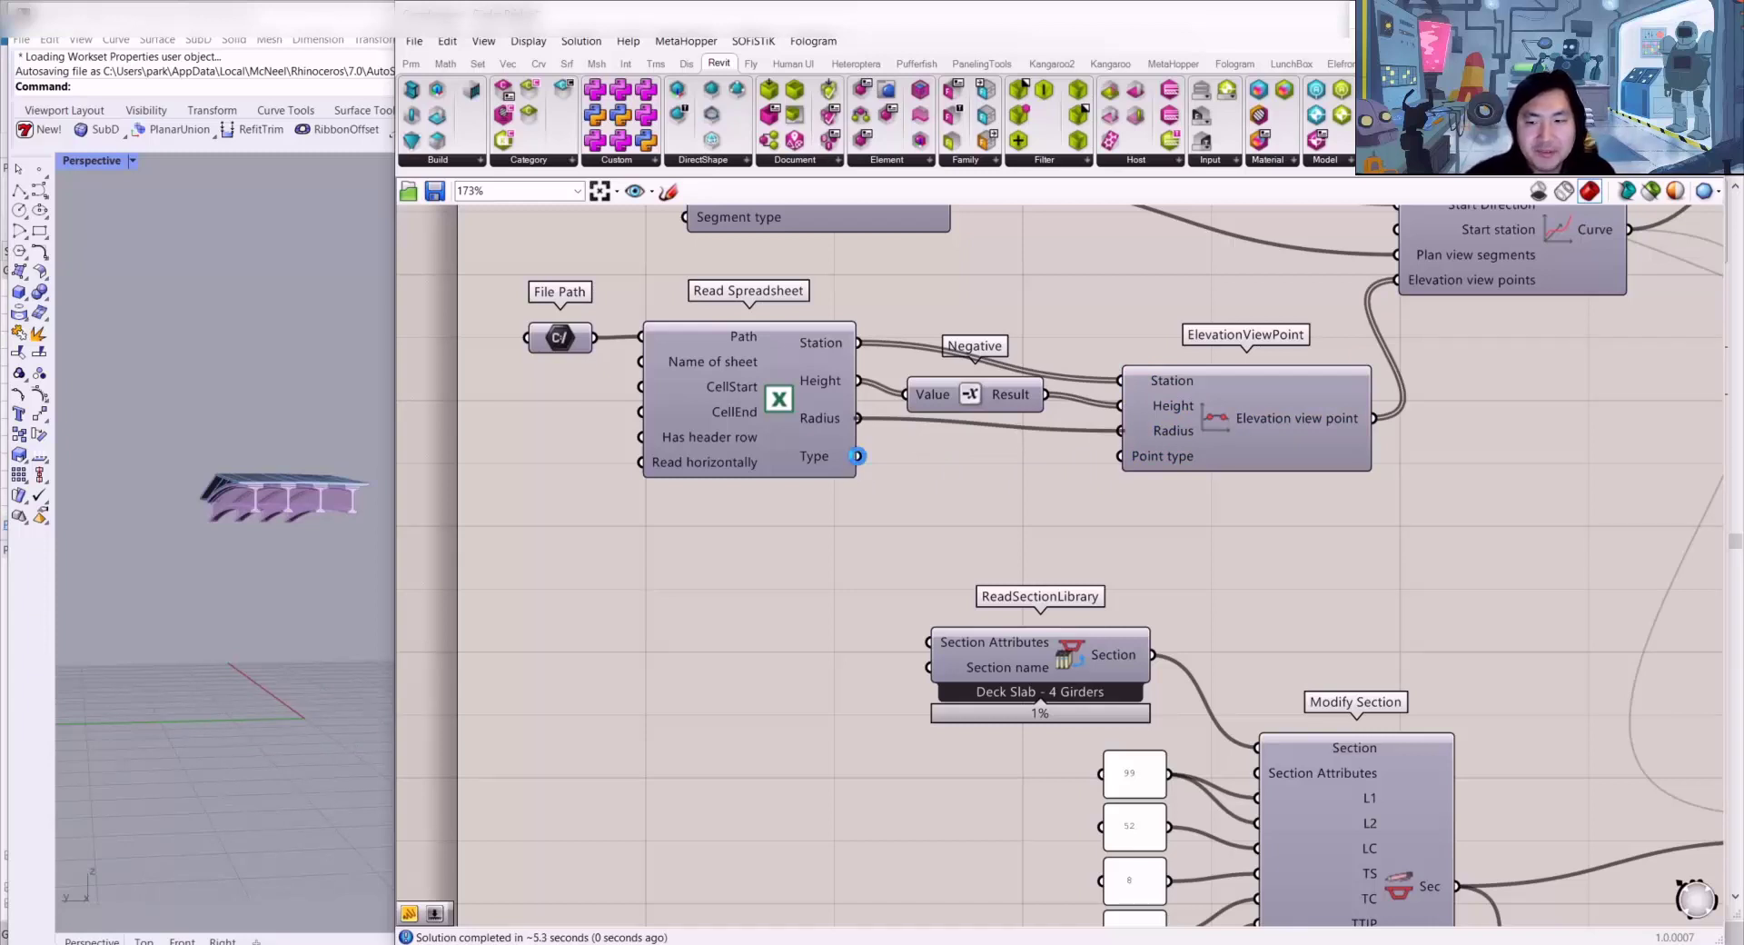
{"action": "left_click_drag", "start_coordinate": [857, 455], "coordinate": [1131, 456]}
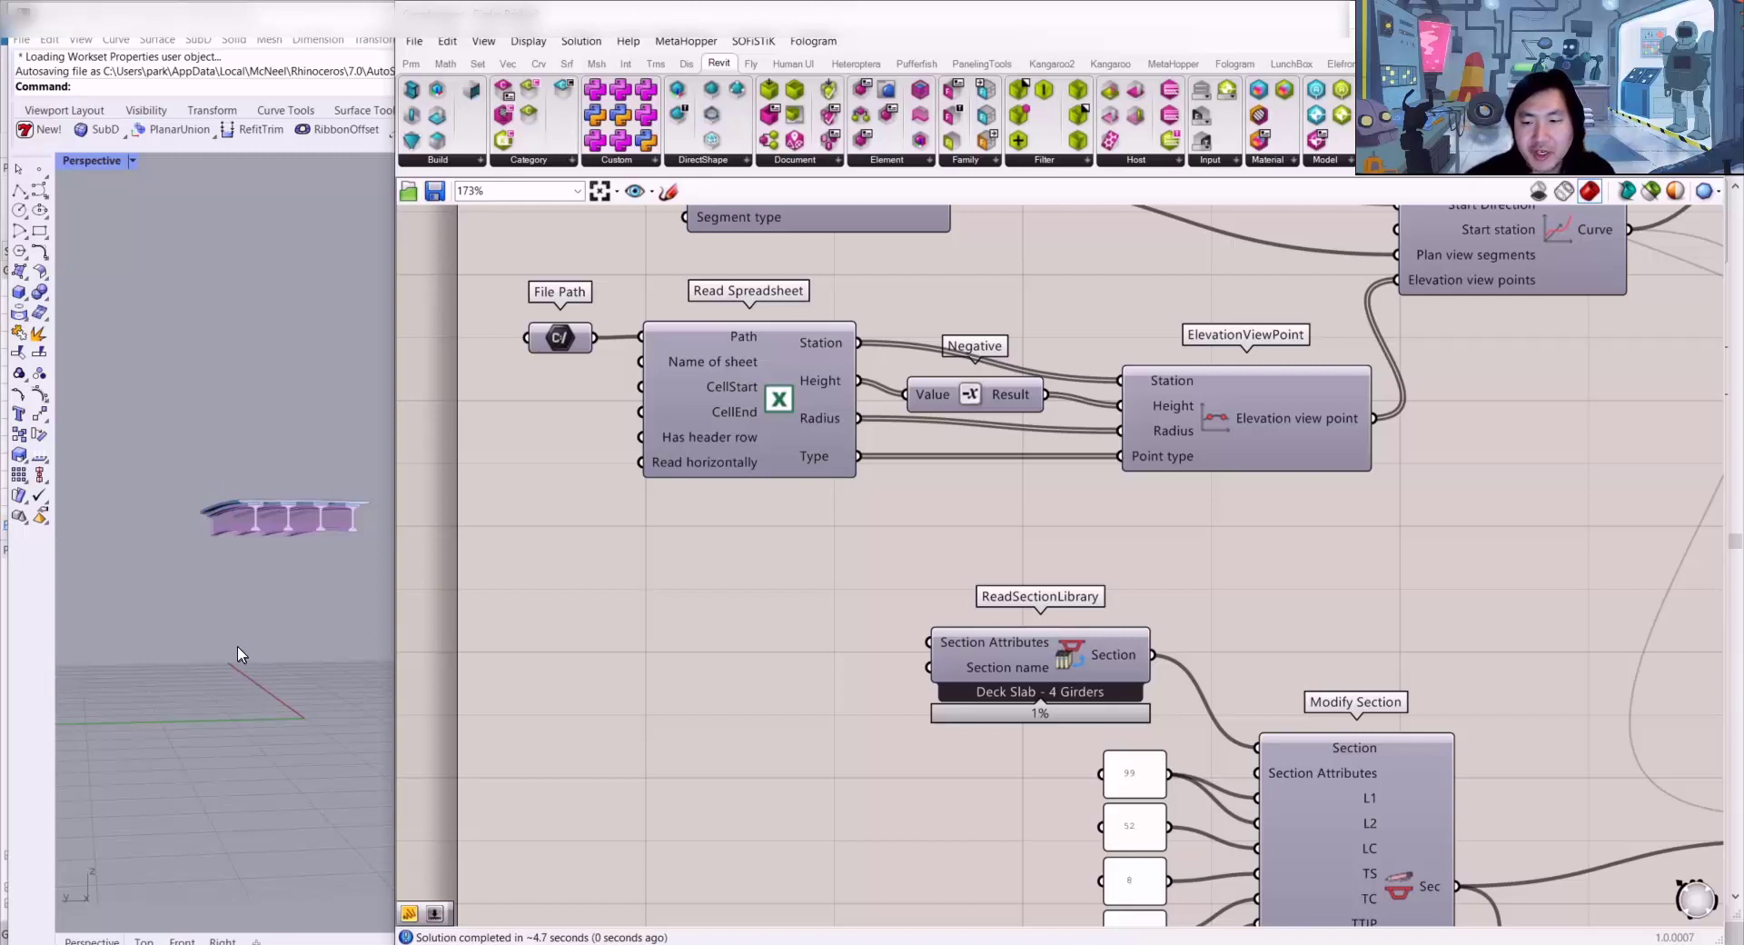
Step: Examine the reshaped bridge in Rhino, and follow the Grasshopper definition through to the New Component Family and Add Component (Location) groups
{"action": "scroll", "coordinate": [282, 607], "scroll_direction": "up", "scroll_amount": 5}
{"action": "right_click_drag", "start_coordinate": [282, 607], "coordinate": [291, 481]}
{"action": "scroll", "coordinate": [1358, 570], "scroll_direction": "down", "scroll_amount": 3}
{"action": "right_click_drag", "start_coordinate": [1376, 537], "coordinate": [595, 536]}
{"action": "right_click_drag", "start_coordinate": [1122, 553], "coordinate": [681, 482]}
{"action": "right_click_drag", "start_coordinate": [1326, 681], "coordinate": [1004, 643]}
{"action": "right_click_drag", "start_coordinate": [1541, 649], "coordinate": [1257, 657]}
{"action": "scroll", "coordinate": [1158, 651], "scroll_direction": "up", "scroll_amount": 4}
{"action": "scroll", "coordinate": [1155, 652], "scroll_direction": "up", "scroll_amount": 2}
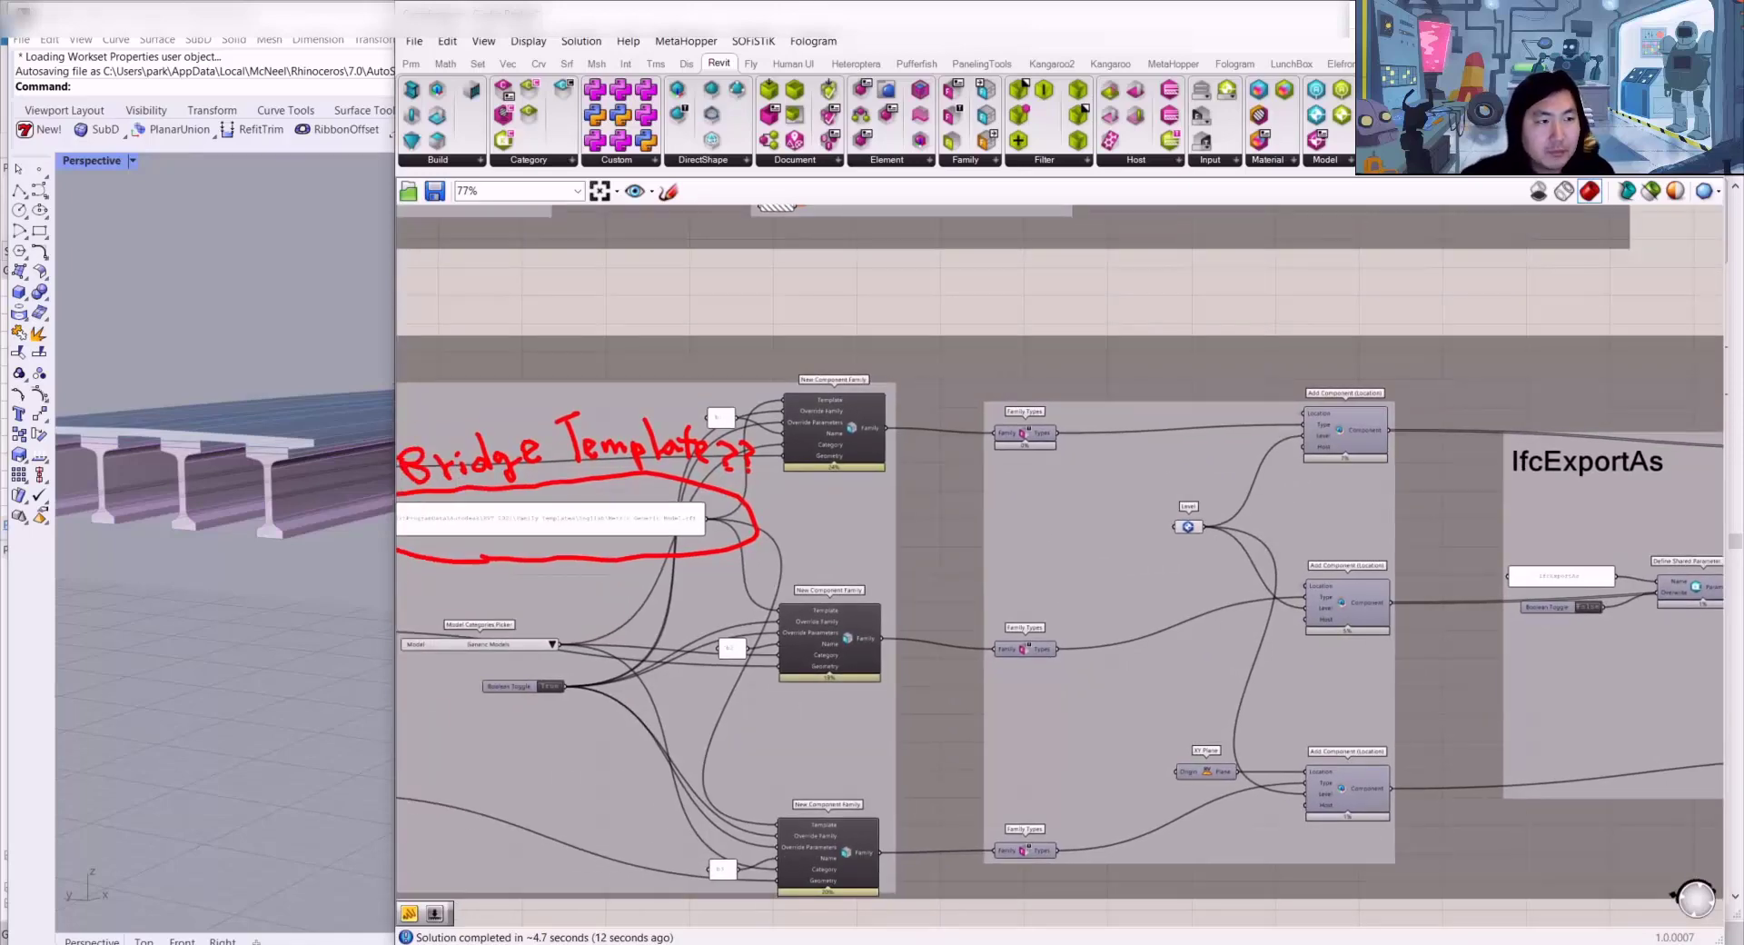
Step: Switch to Revit and examine the updated deck and girder cross-section in Section 1
{"action": "left_click", "coordinate": [1635, 14]}
{"action": "left_click", "coordinate": [1388, 280]}
{"action": "scroll", "coordinate": [1149, 372], "scroll_direction": "down", "scroll_amount": 6}
{"action": "scroll", "coordinate": [1132, 394], "scroll_direction": "down", "scroll_amount": 1}
{"action": "middle_click_drag", "start_coordinate": [1133, 393], "coordinate": [988, 739]}
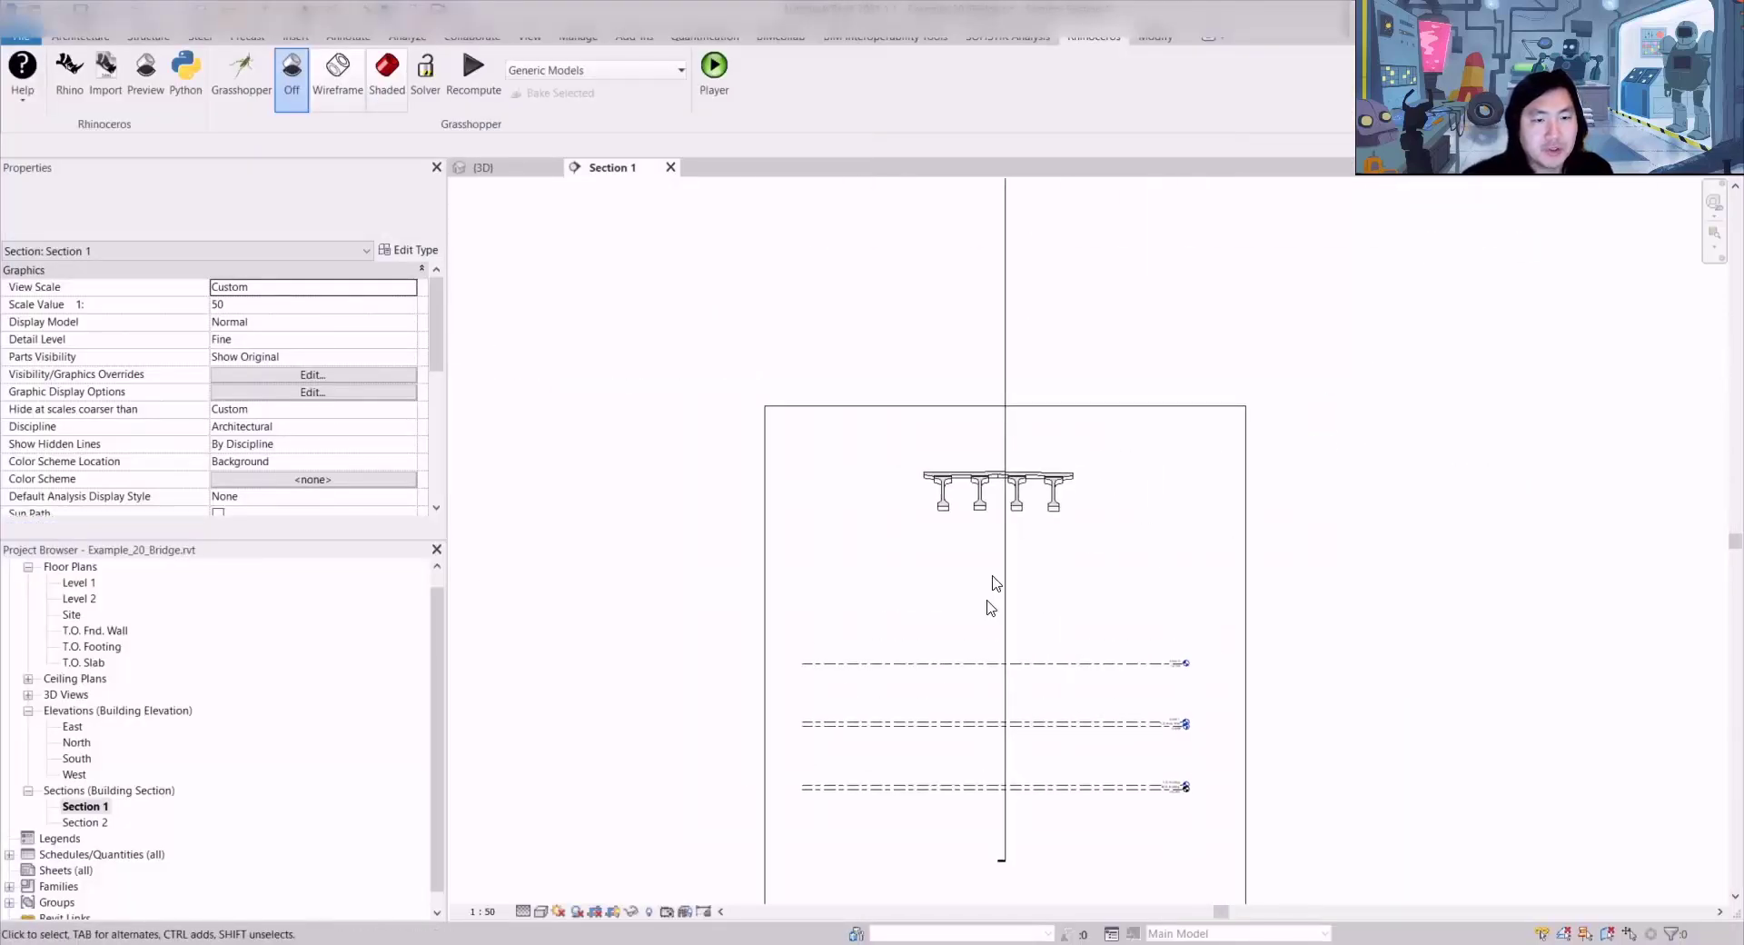
{"action": "scroll", "coordinate": [1018, 487], "scroll_direction": "up", "scroll_amount": 5}
{"action": "scroll", "coordinate": [809, 431], "scroll_direction": "up", "scroll_amount": 2}
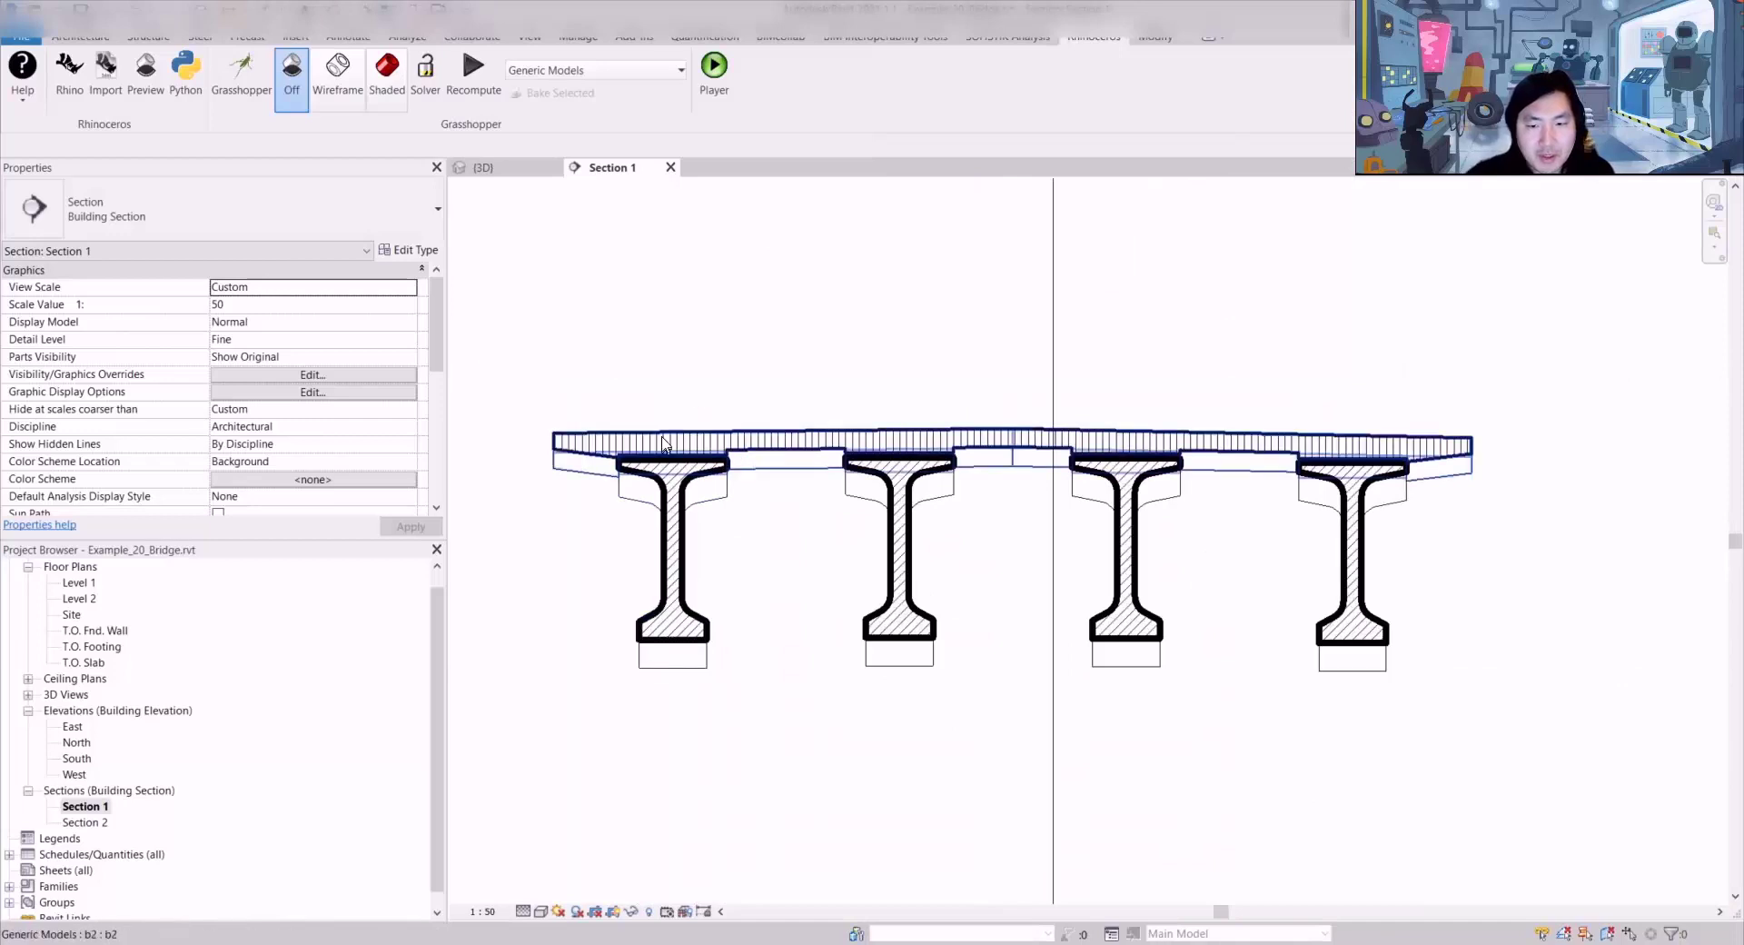
{"action": "scroll", "coordinate": [659, 408], "scroll_direction": "up", "scroll_amount": 1}
{"action": "scroll", "coordinate": [849, 482], "scroll_direction": "up", "scroll_amount": 2}
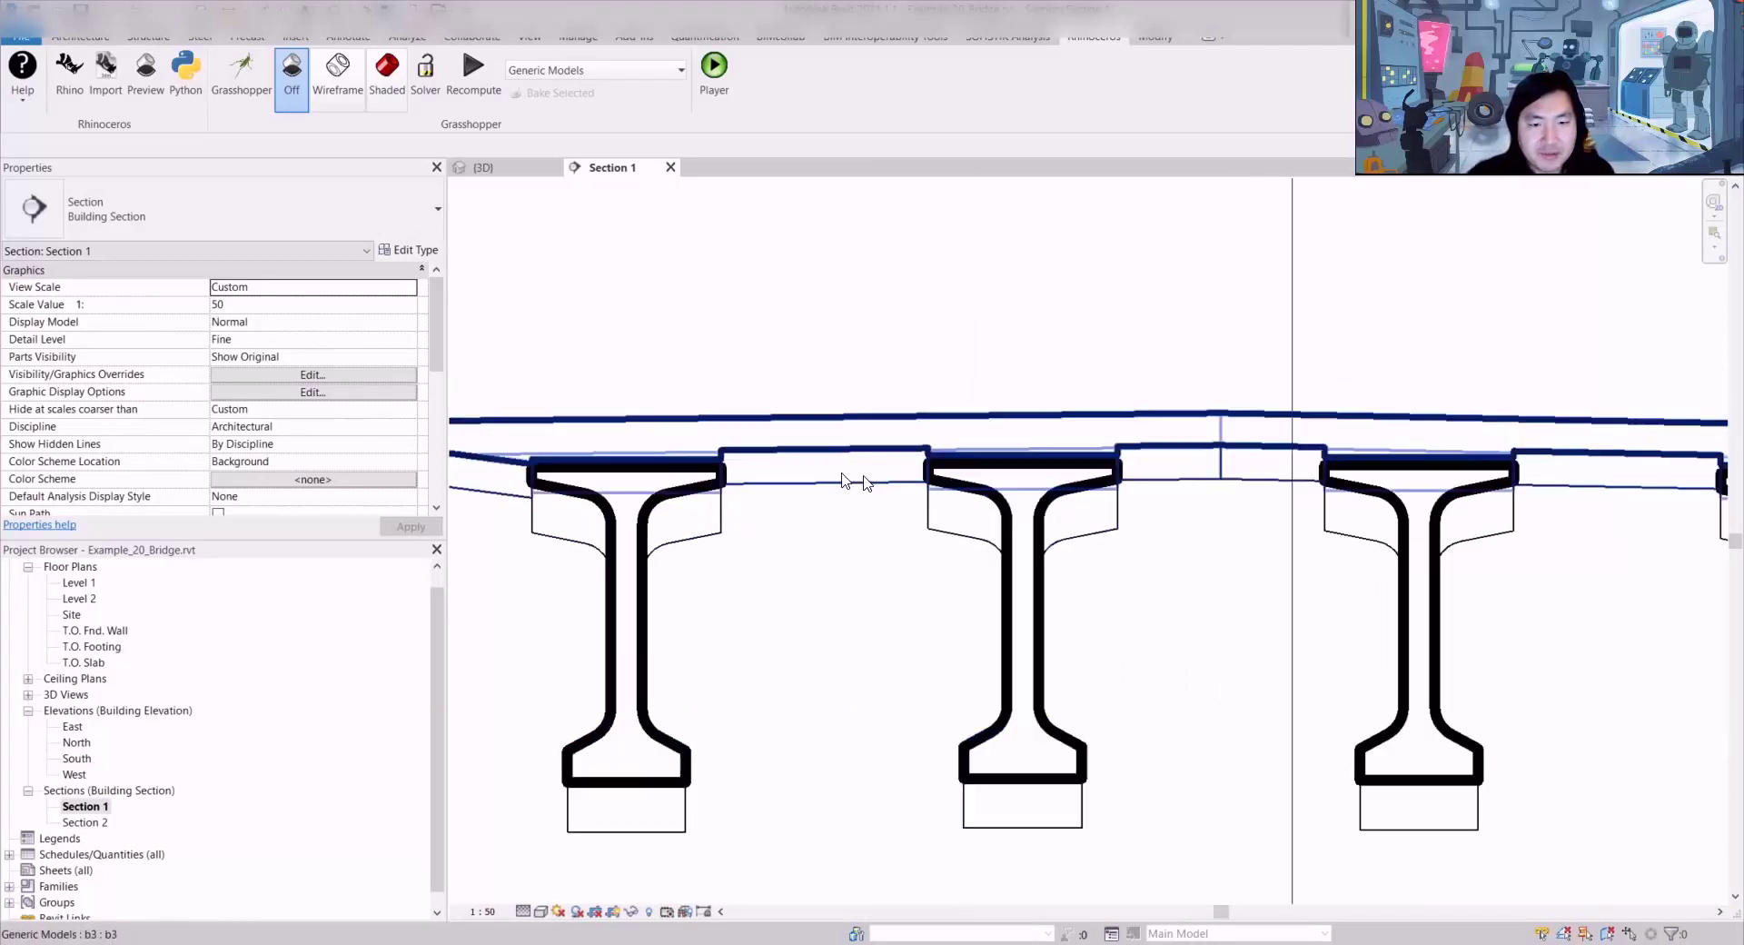
{"action": "scroll", "coordinate": [1106, 686], "scroll_direction": "down", "scroll_amount": 2}
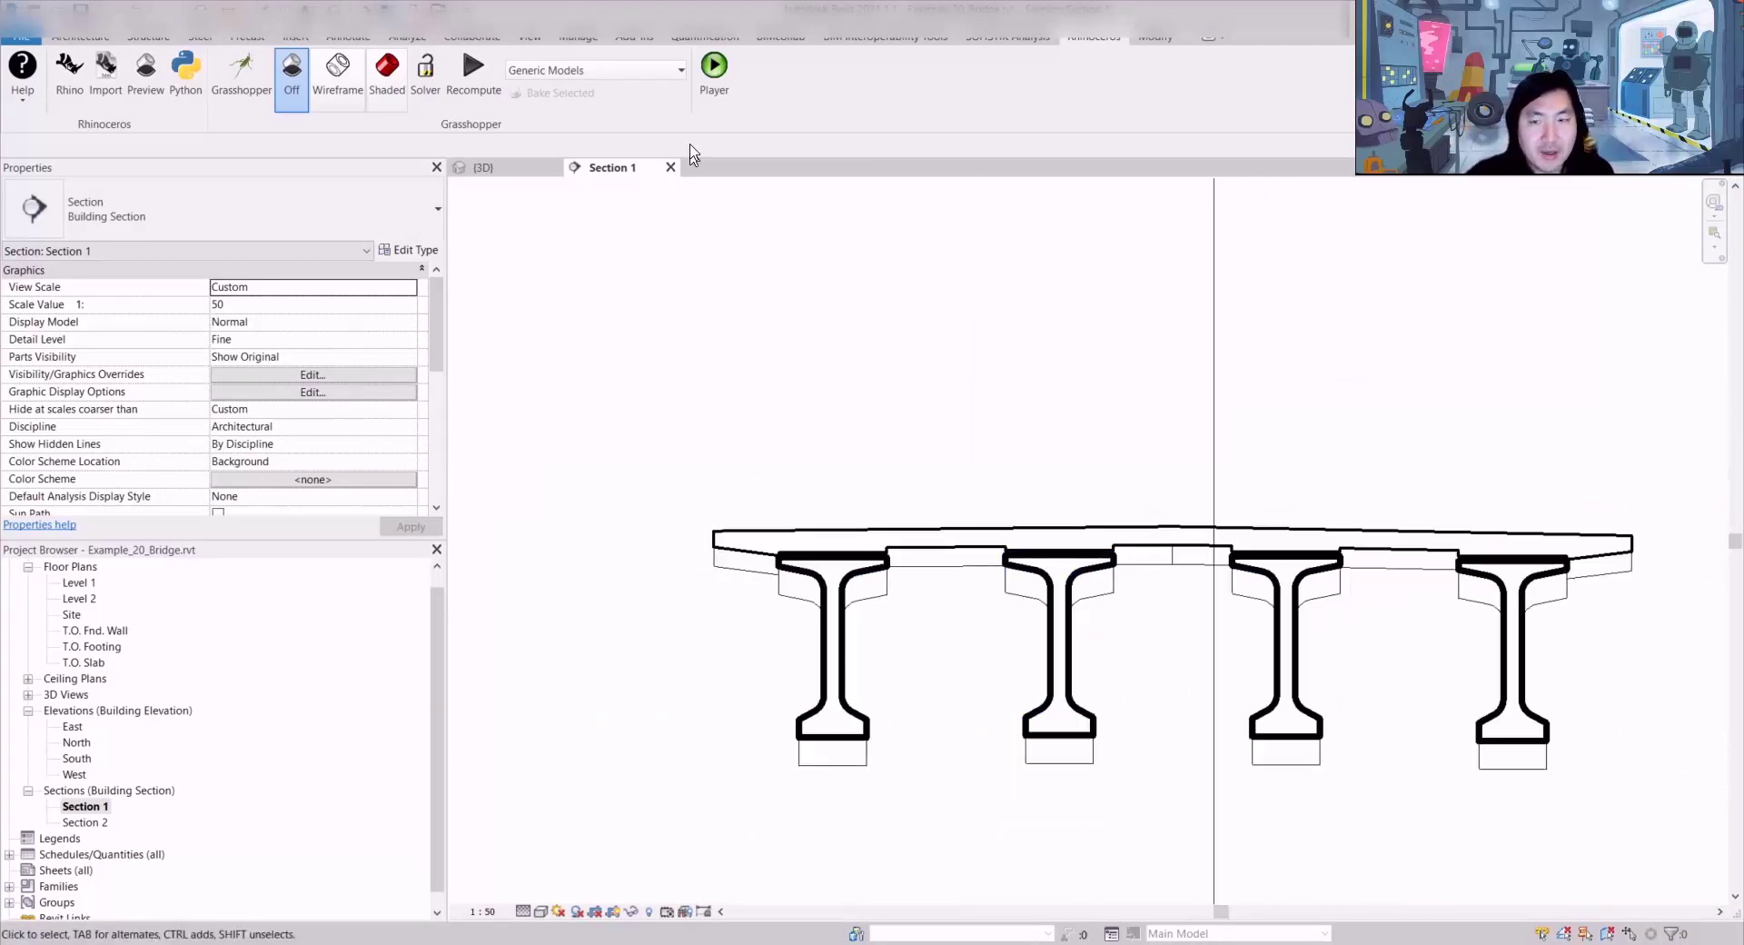
Step: Go to the {3D} view and look over the updated bridge from a low angle
{"action": "left_click", "coordinate": [491, 168]}
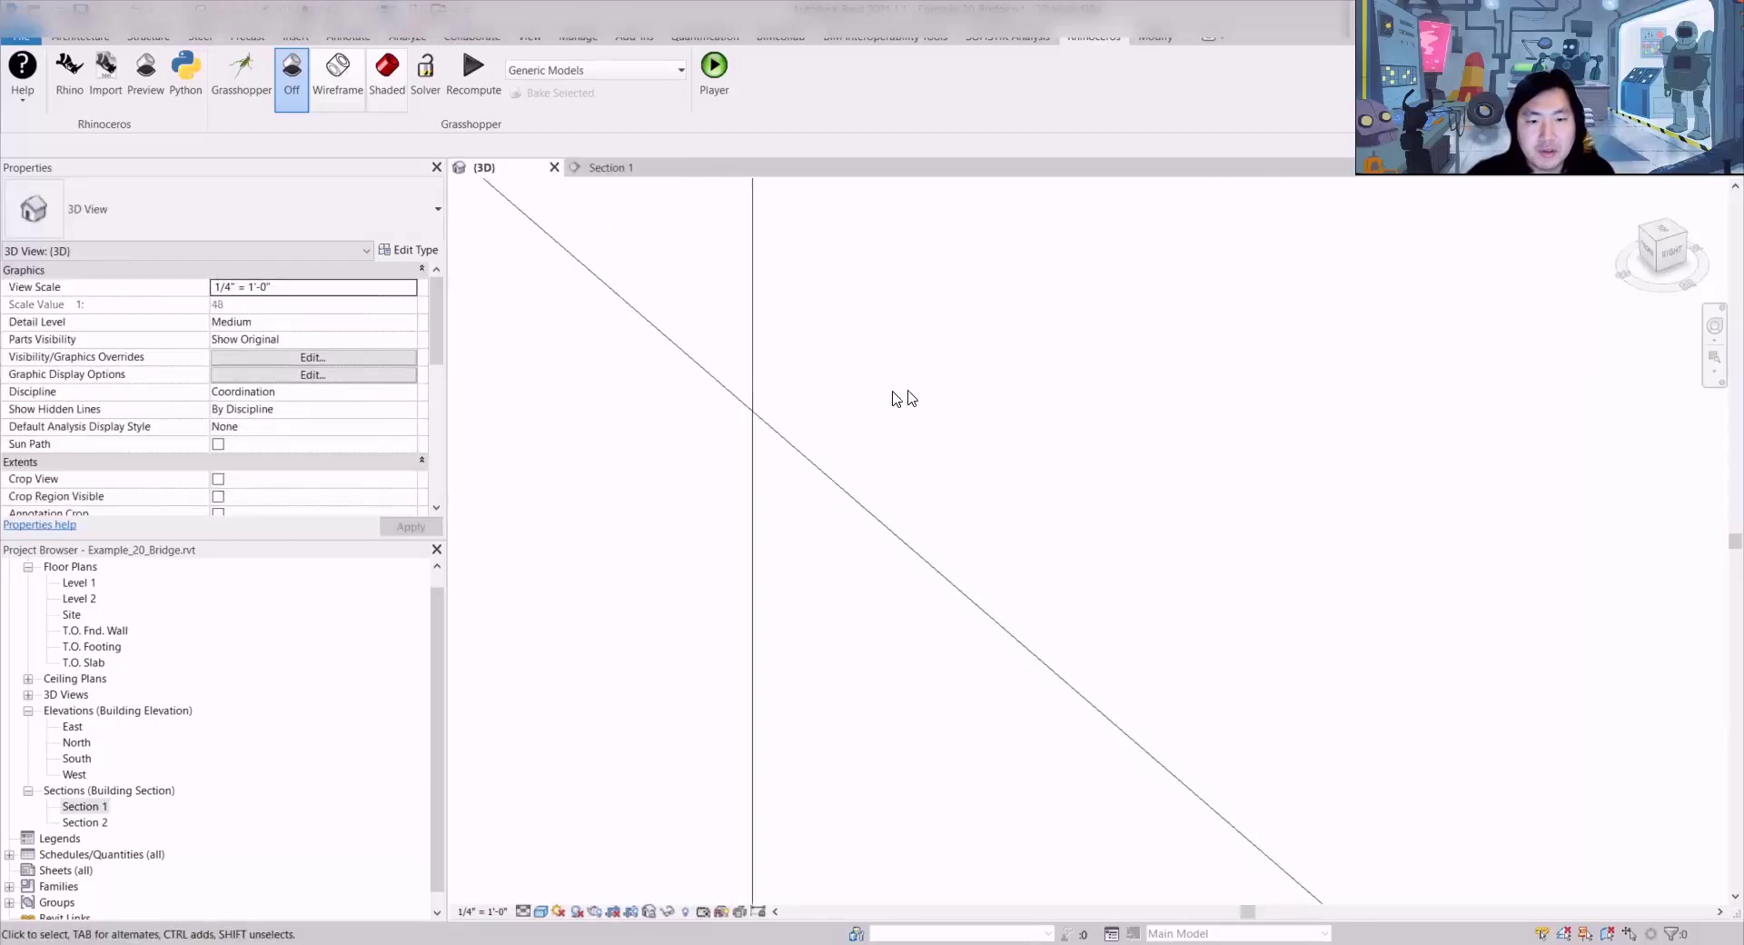
{"action": "scroll", "coordinate": [907, 402], "scroll_direction": "down", "scroll_amount": 2}
{"action": "middle_click_drag", "start_coordinate": [906, 403], "coordinate": [894, 496]}
{"action": "middle_click_drag", "start_coordinate": [935, 576], "coordinate": [973, 409], "text": "shift"}
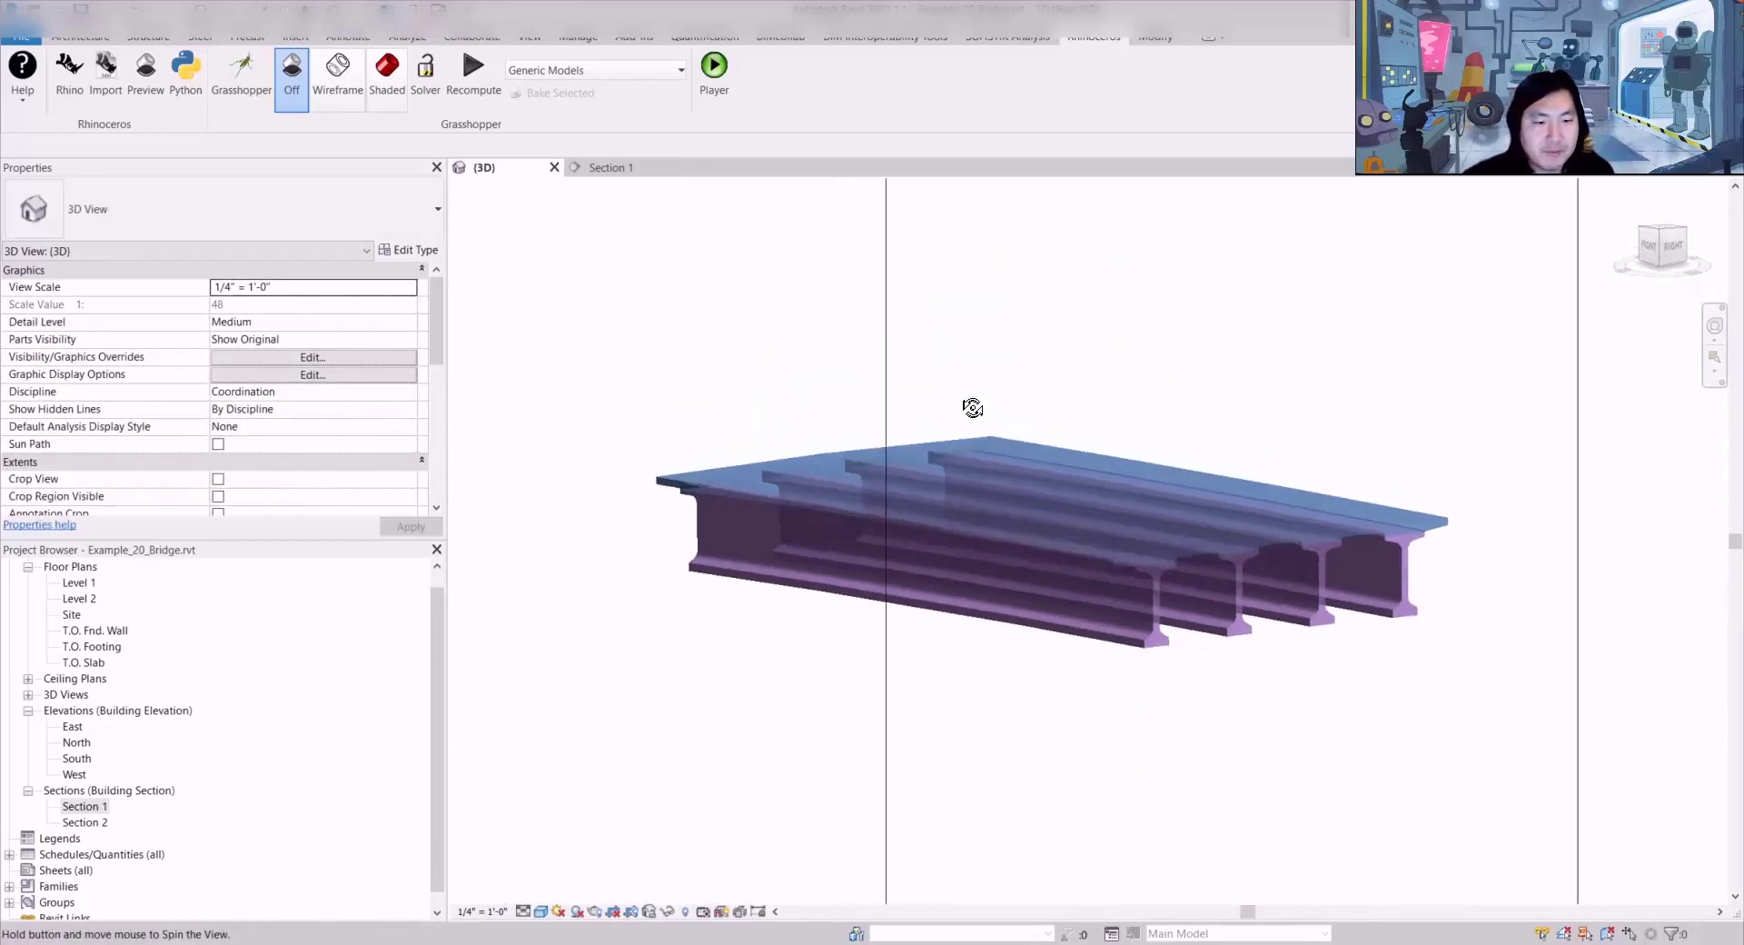
{"action": "scroll", "coordinate": [1166, 583], "scroll_direction": "up", "scroll_amount": 3}
{"action": "scroll", "coordinate": [1243, 529], "scroll_direction": "down", "scroll_amount": 6}
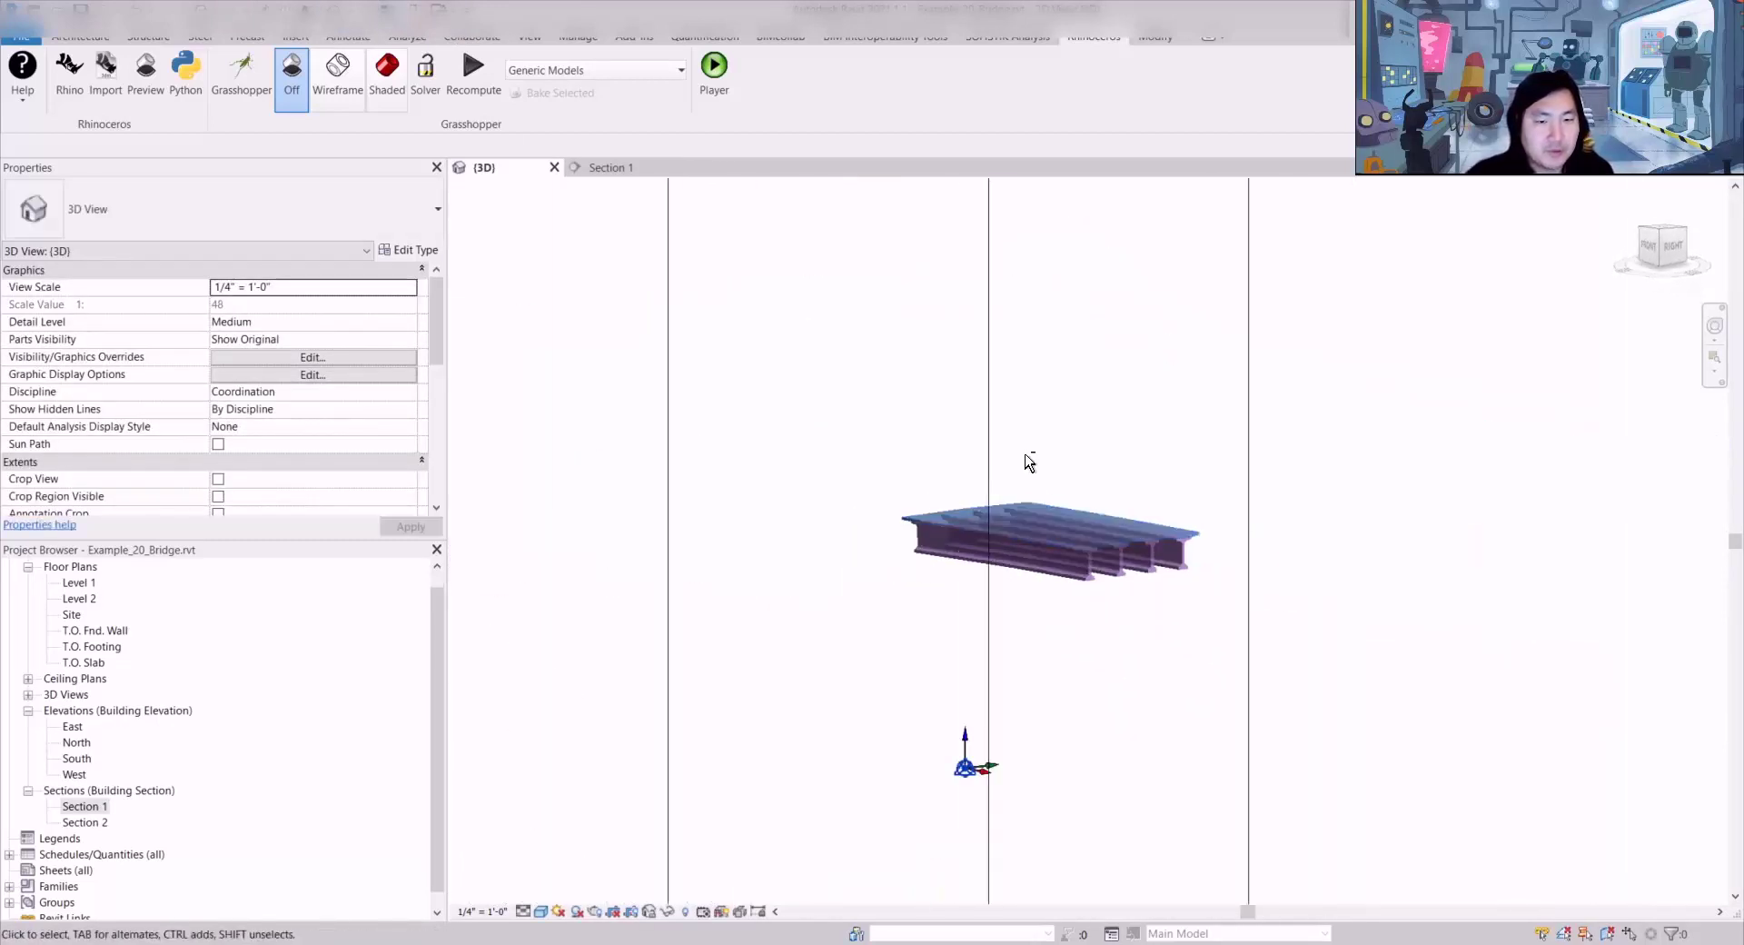
Step: Pull the section box face into the bridge's near end to cut the deck and girders, and check their cut line weights and hatching
{"action": "left_click", "coordinate": [985, 432]}
{"action": "scroll", "coordinate": [1021, 447], "scroll_direction": "down", "scroll_amount": 2}
{"action": "middle_click_drag", "start_coordinate": [1028, 454], "coordinate": [1080, 532], "text": "shift"}
{"action": "mouse_move", "coordinate": [1097, 520]}
{"action": "left_mouse_down"}
{"action": "mouse_move", "coordinate": [1305, 561]}
{"action": "mouse_move", "coordinate": [1109, 531]}
{"action": "left_mouse_up"}
{"action": "scroll", "coordinate": [1110, 532], "scroll_direction": "up", "scroll_amount": 10}
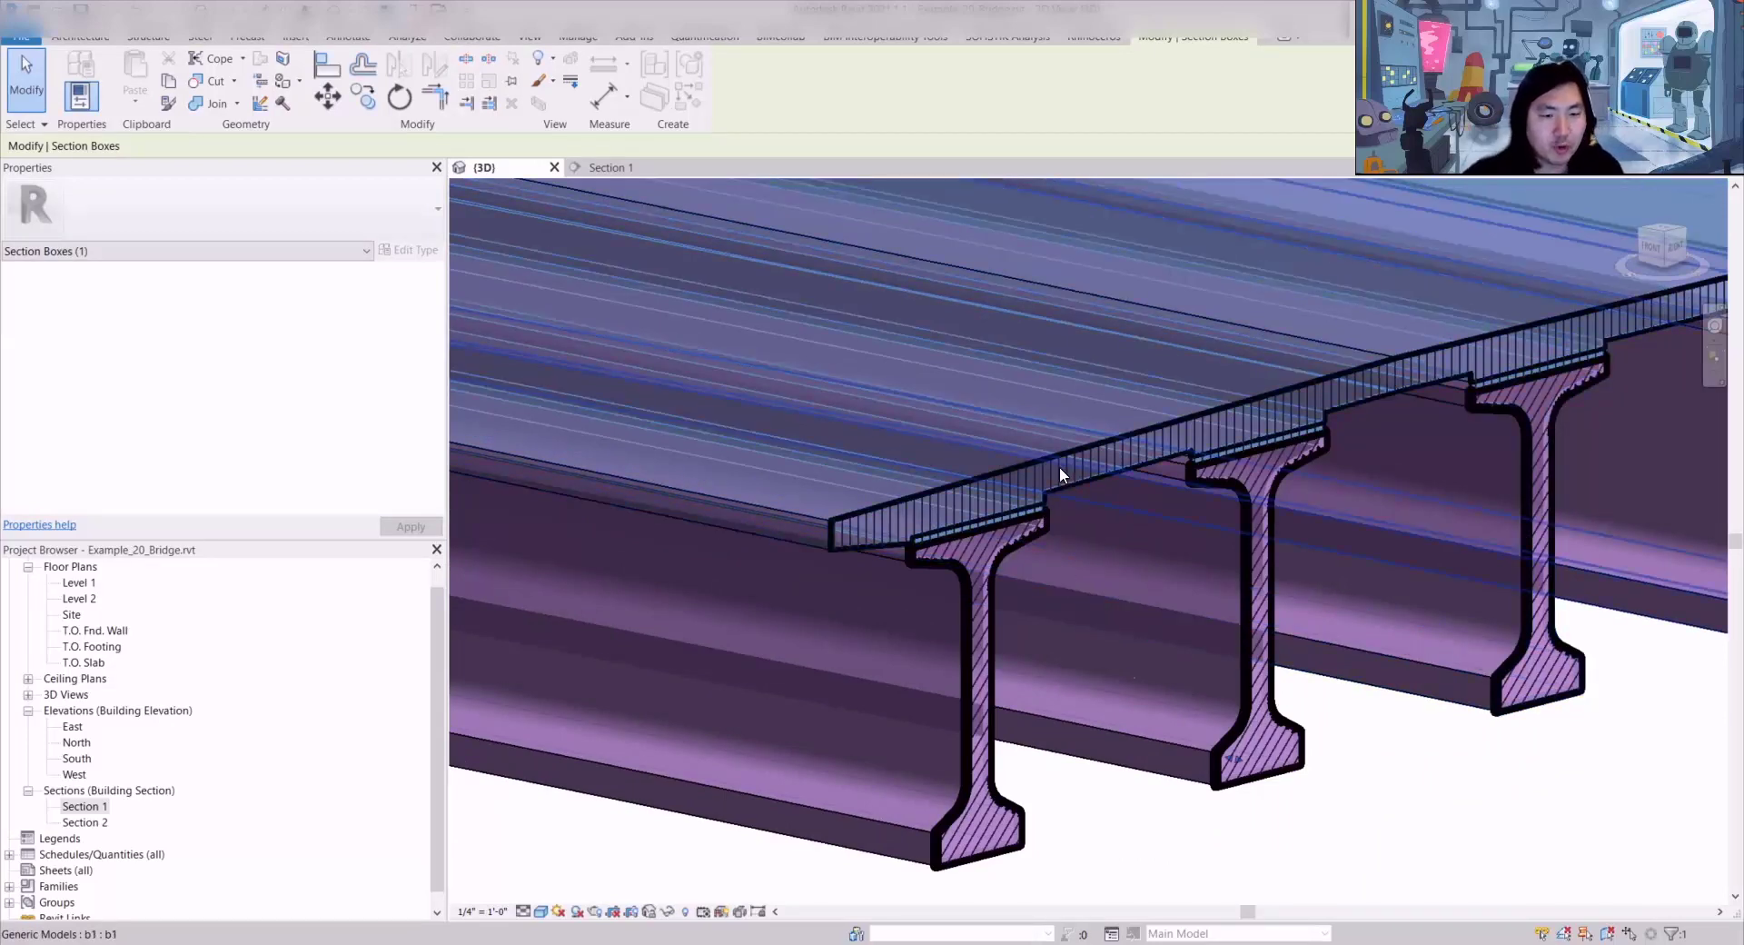
{"action": "key", "text": "Escape"}
{"action": "scroll", "coordinate": [928, 540], "scroll_direction": "up", "scroll_amount": 4}
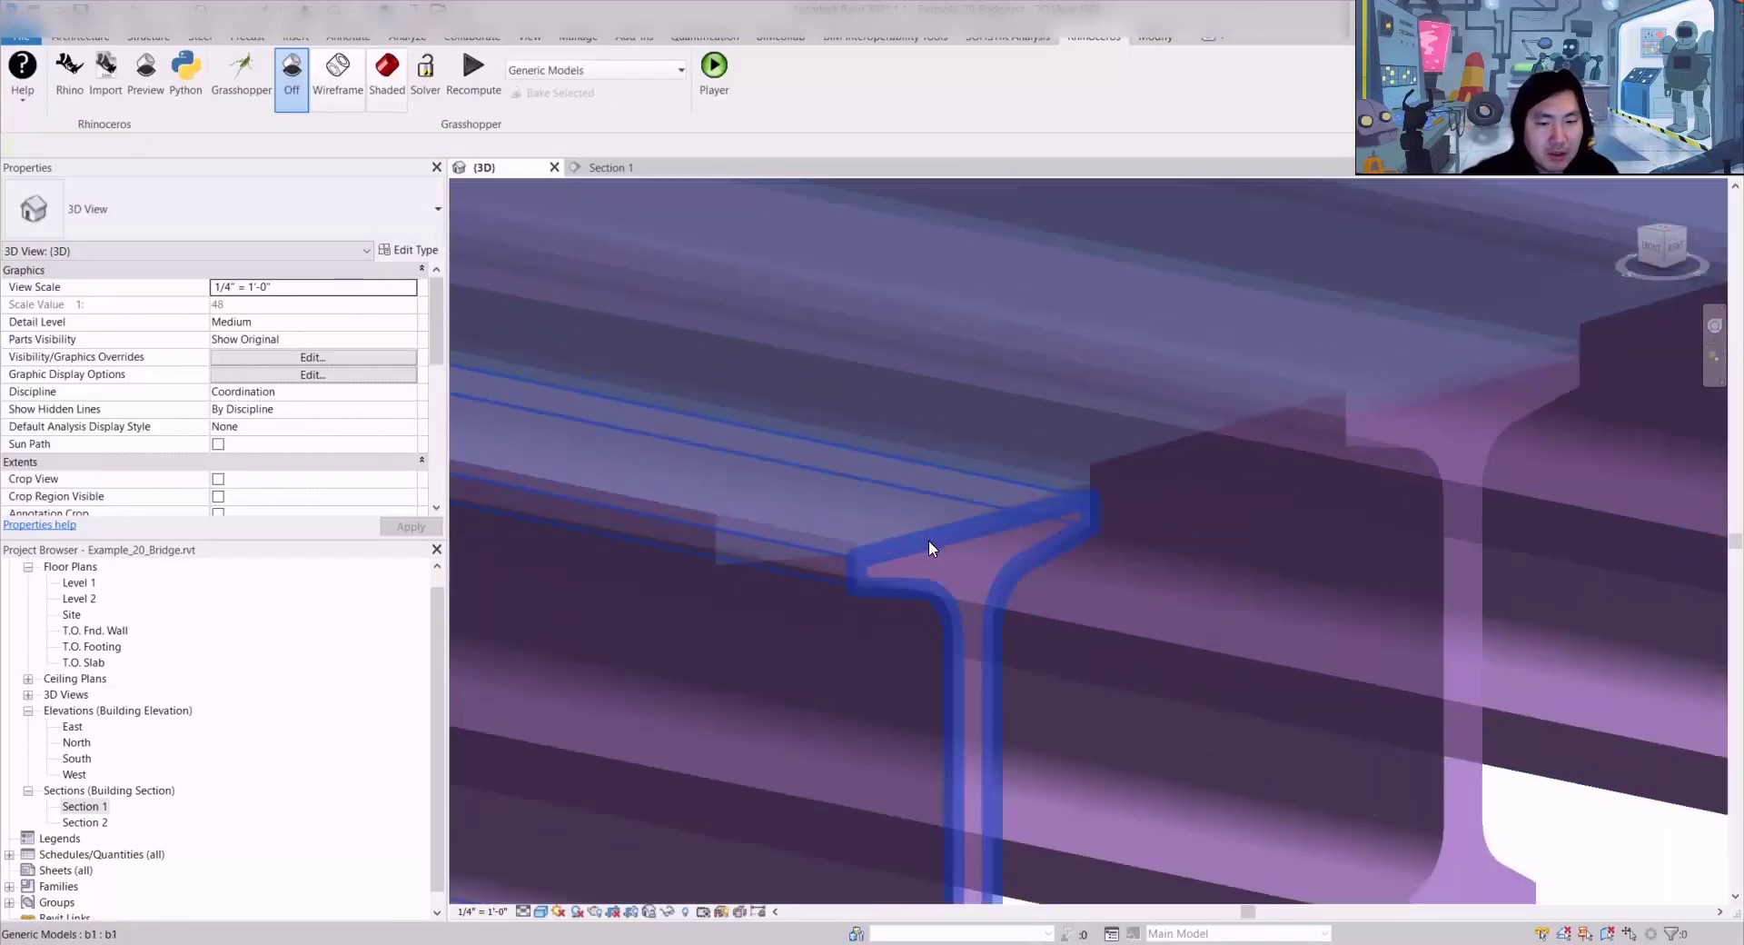
{"action": "scroll", "coordinate": [928, 539], "scroll_direction": "down", "scroll_amount": 4}
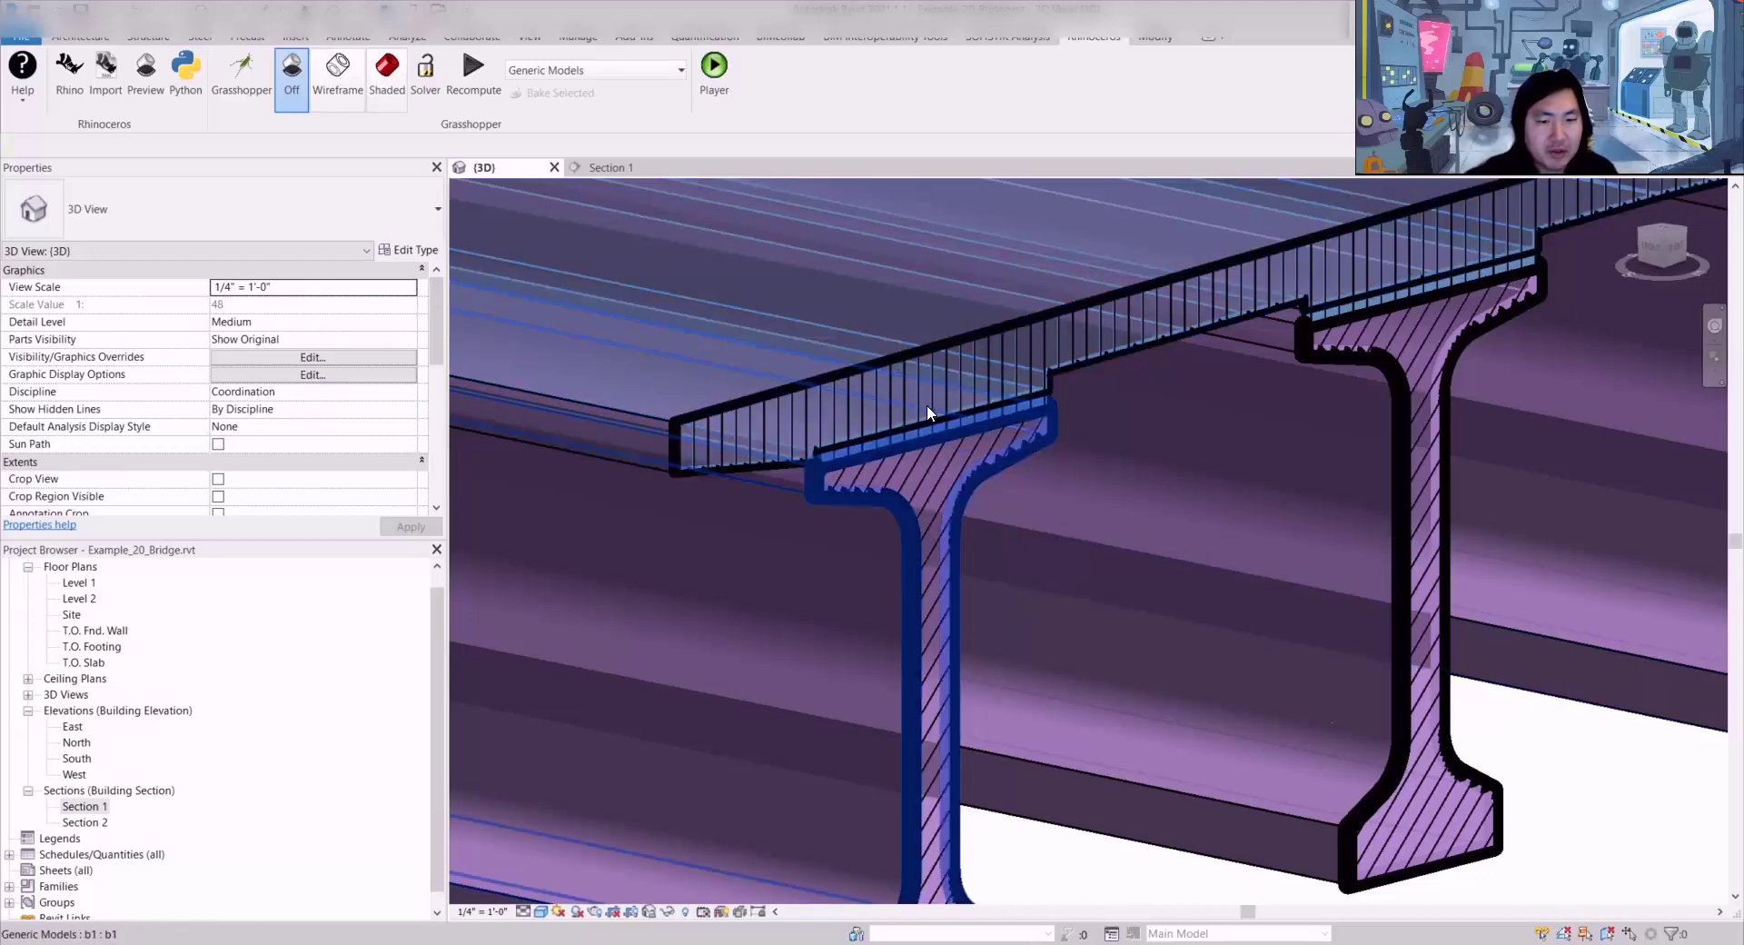
{"action": "scroll", "coordinate": [1017, 421], "scroll_direction": "down", "scroll_amount": 4}
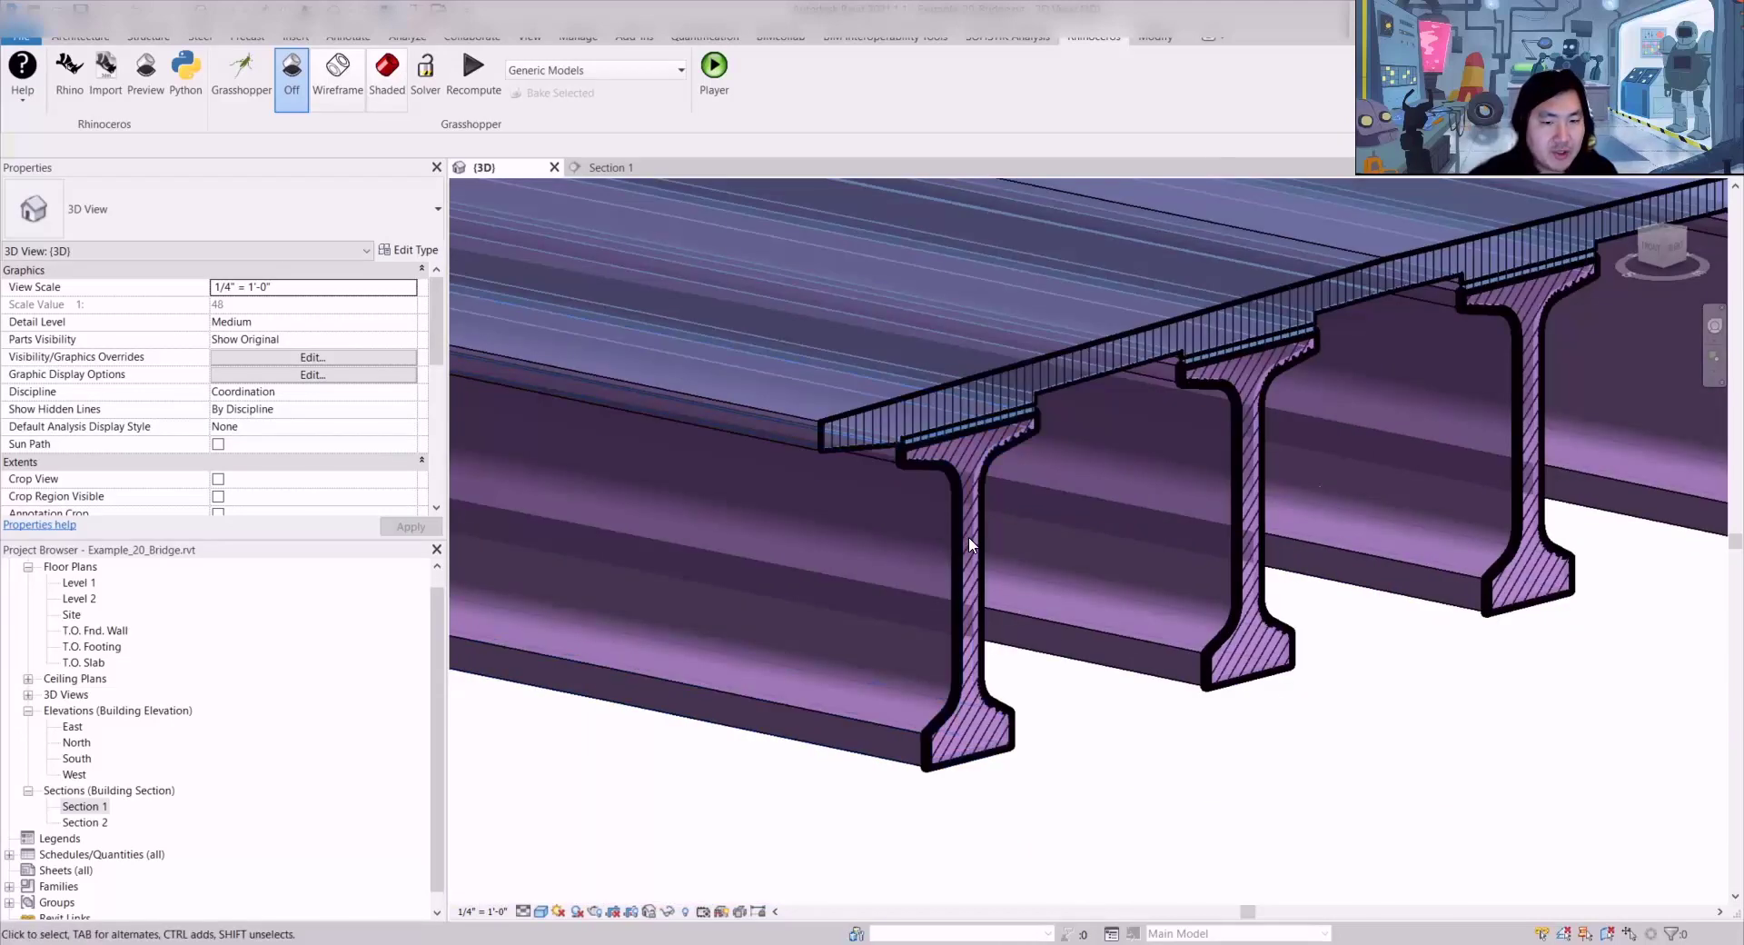
{"action": "scroll", "coordinate": [1143, 504], "scroll_direction": "down", "scroll_amount": 4}
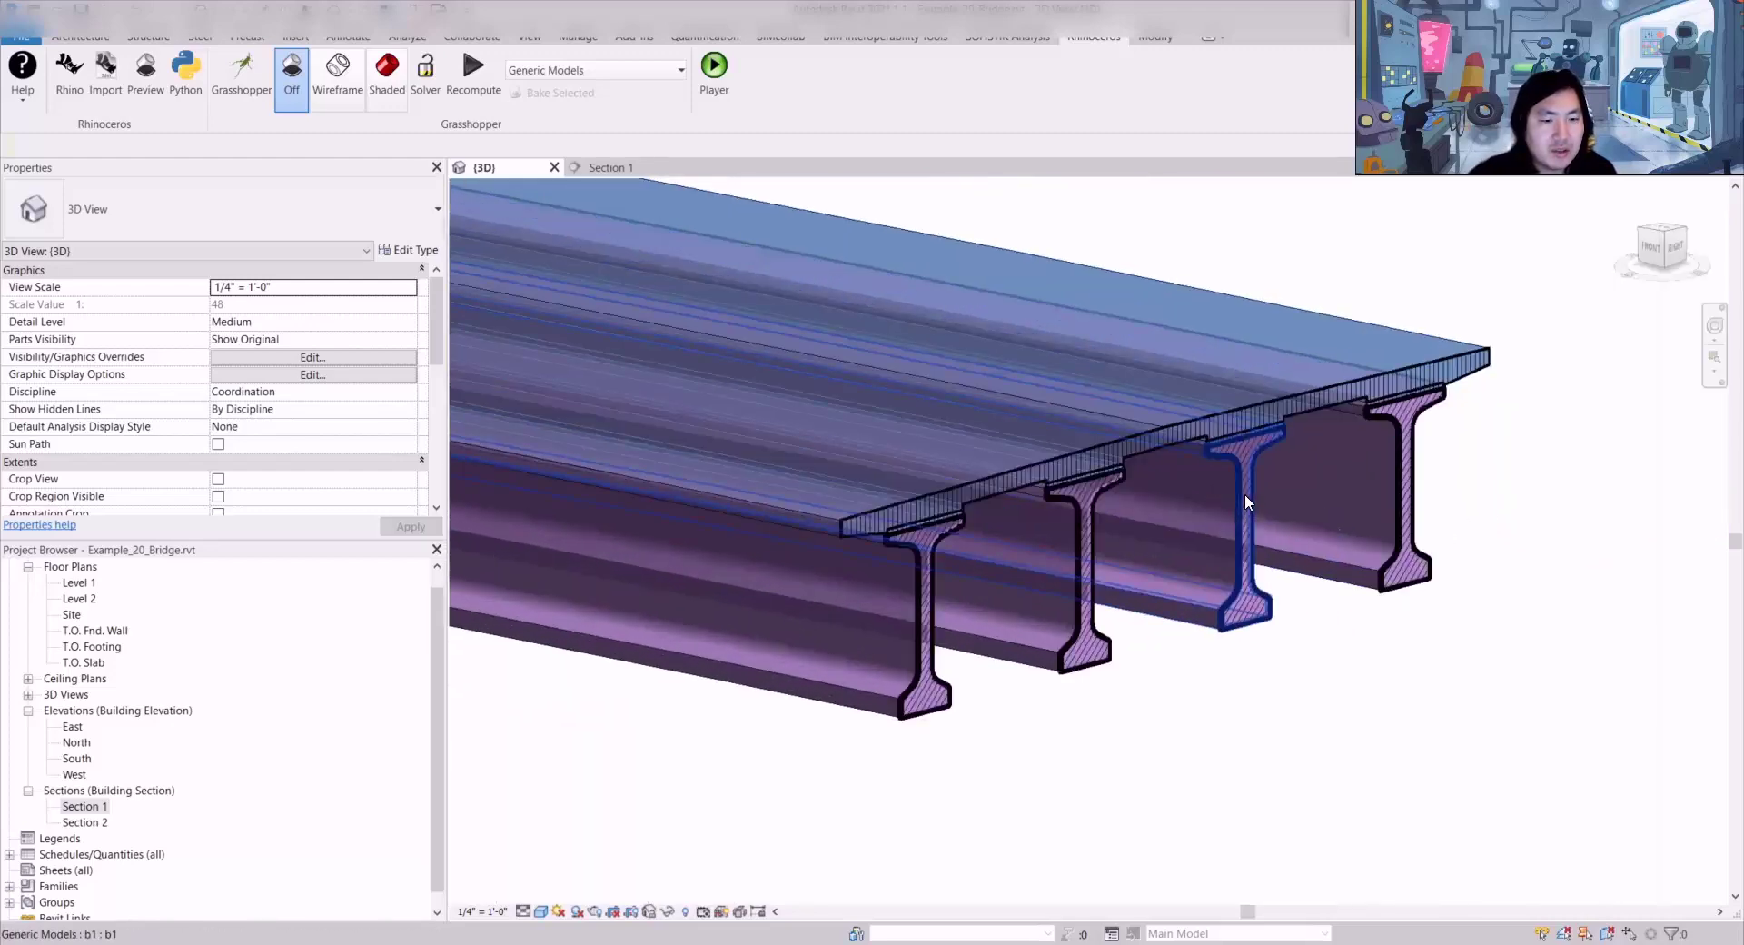
Step: Open the b1 girder family for editing and check the subcategory assigned to its free form element
{"action": "left_click", "coordinate": [1245, 497]}
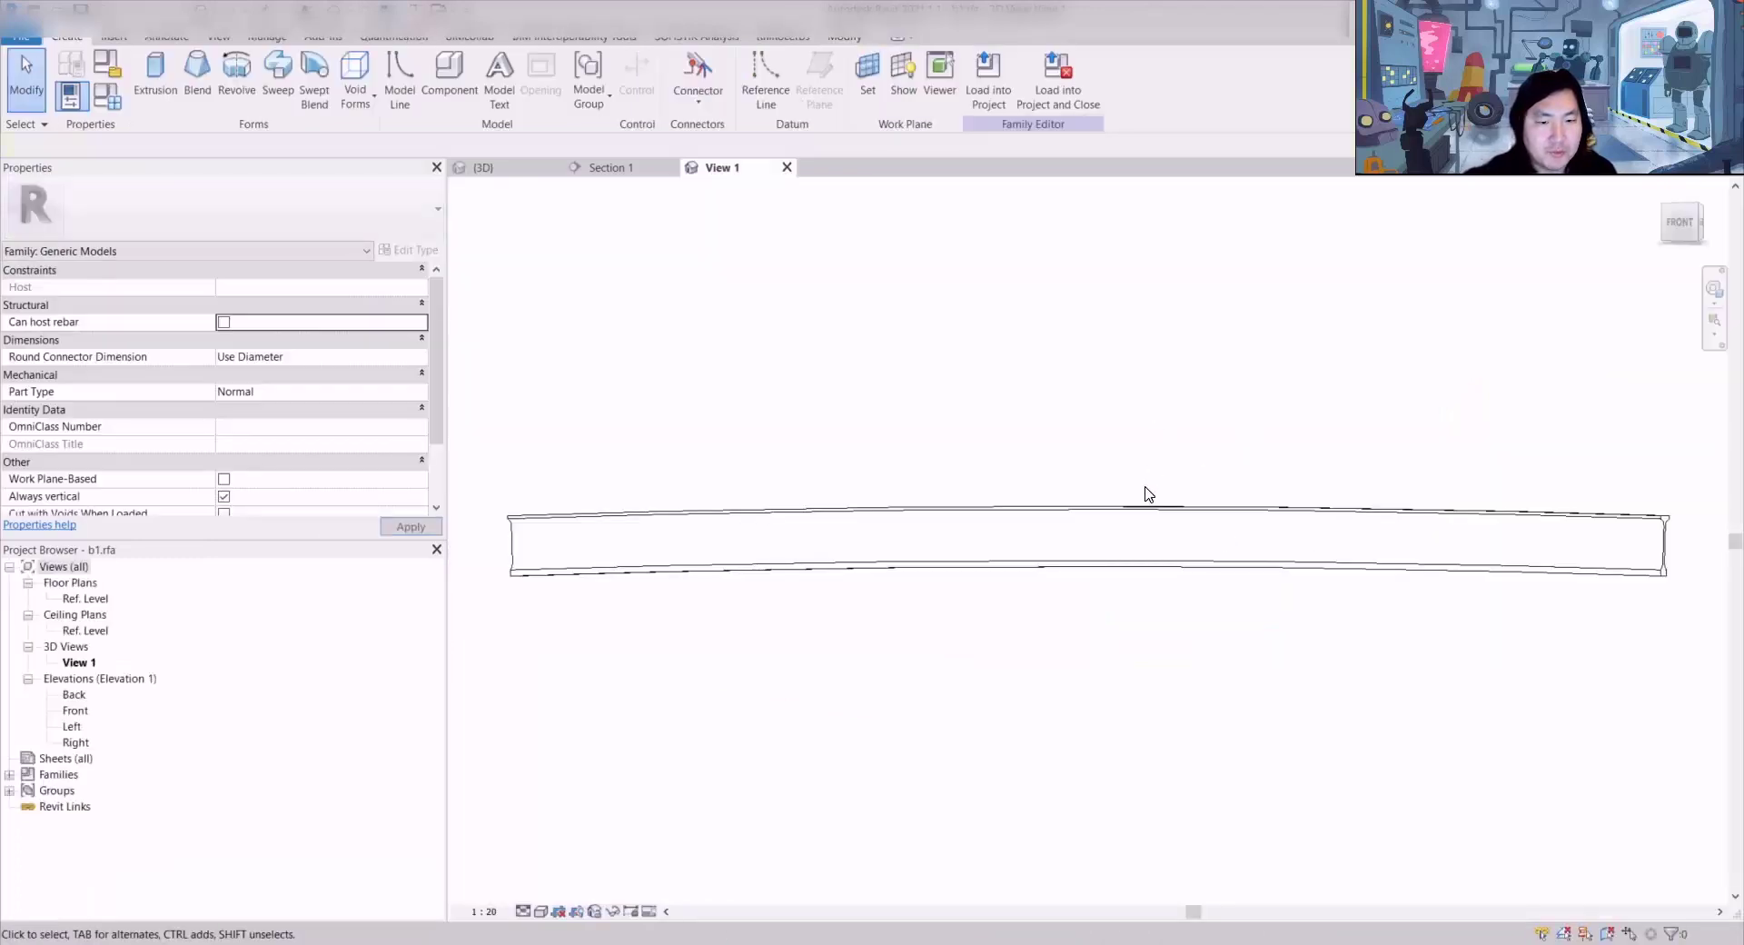
{"action": "mouse_move", "coordinate": [1150, 494]}
{"action": "middle_mouse_down", "text": "shift"}
{"action": "mouse_move", "coordinate": [923, 611]}
{"action": "mouse_move", "coordinate": [1137, 623]}
{"action": "mouse_move", "coordinate": [1059, 545]}
{"action": "mouse_move", "coordinate": [909, 562]}
{"action": "middle_mouse_up", "text": "shift"}
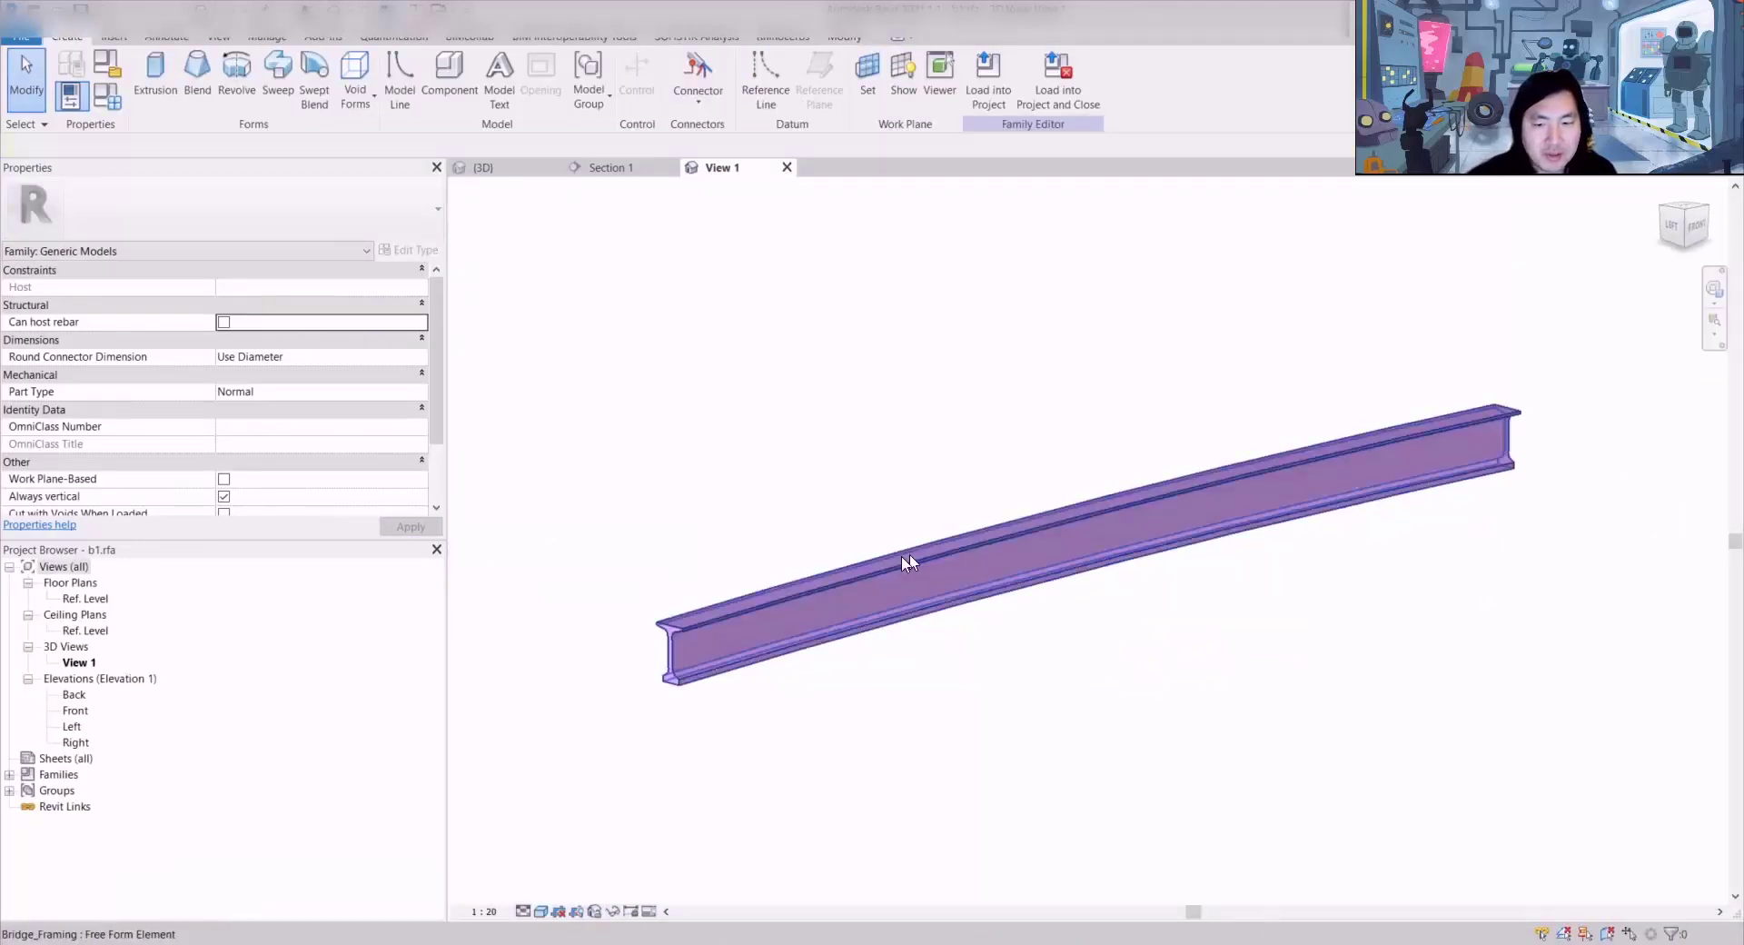
{"action": "left_click", "coordinate": [692, 621]}
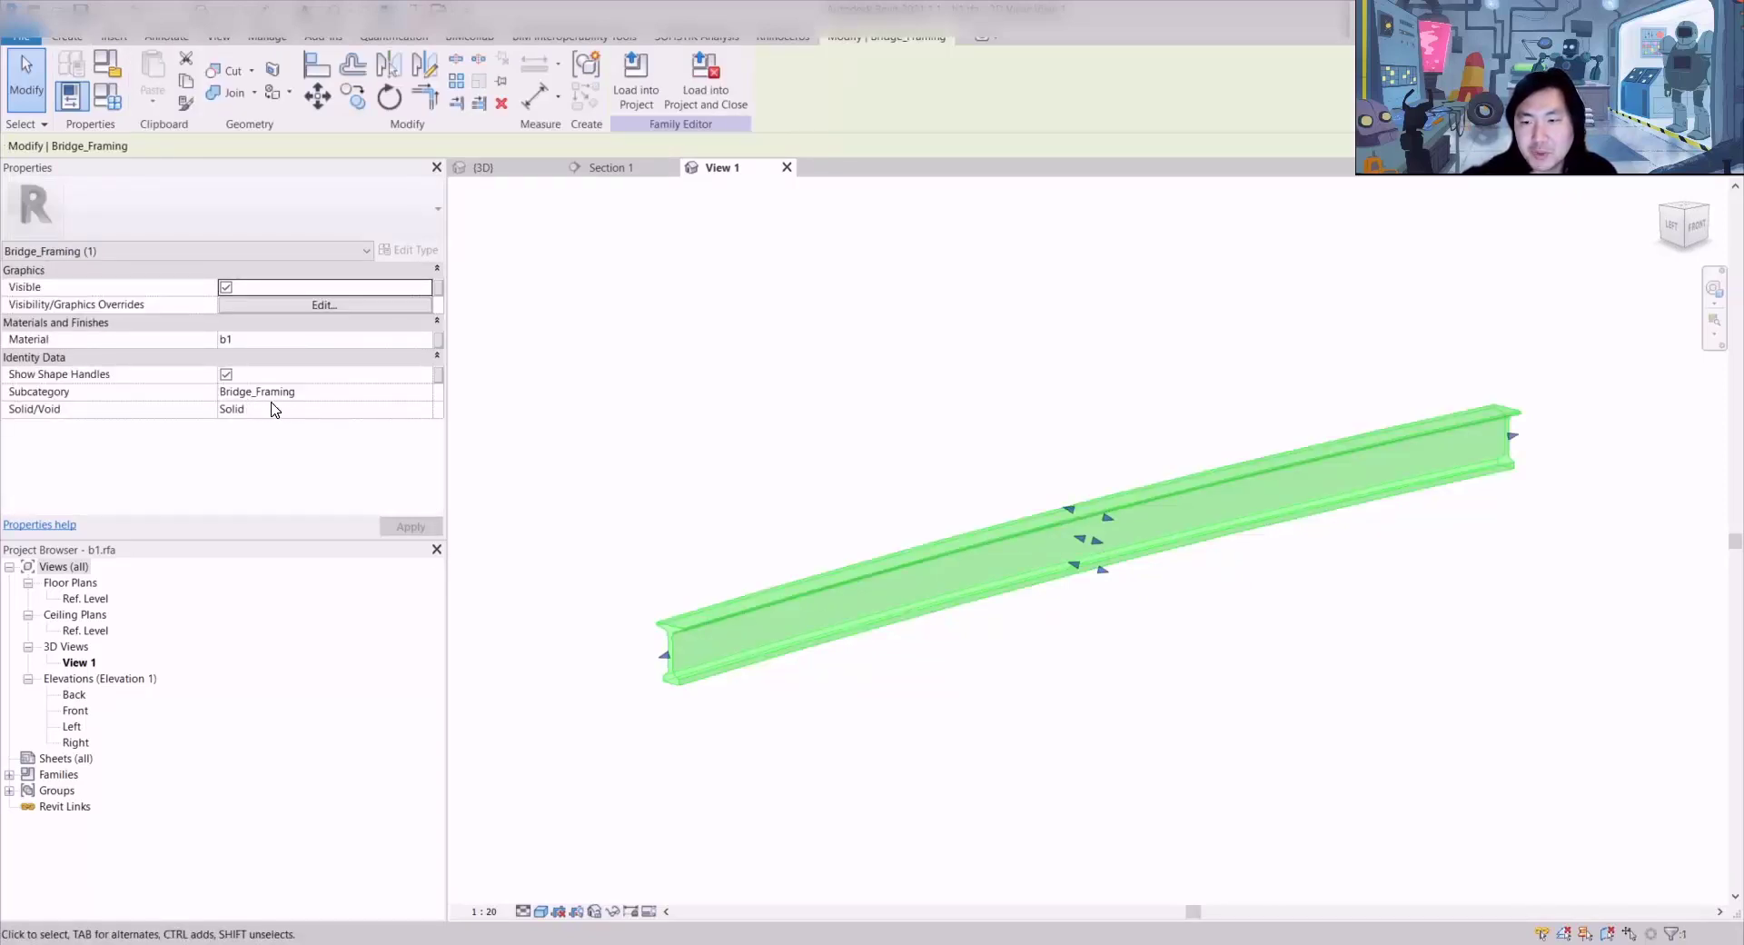
{"action": "left_click", "coordinate": [786, 466]}
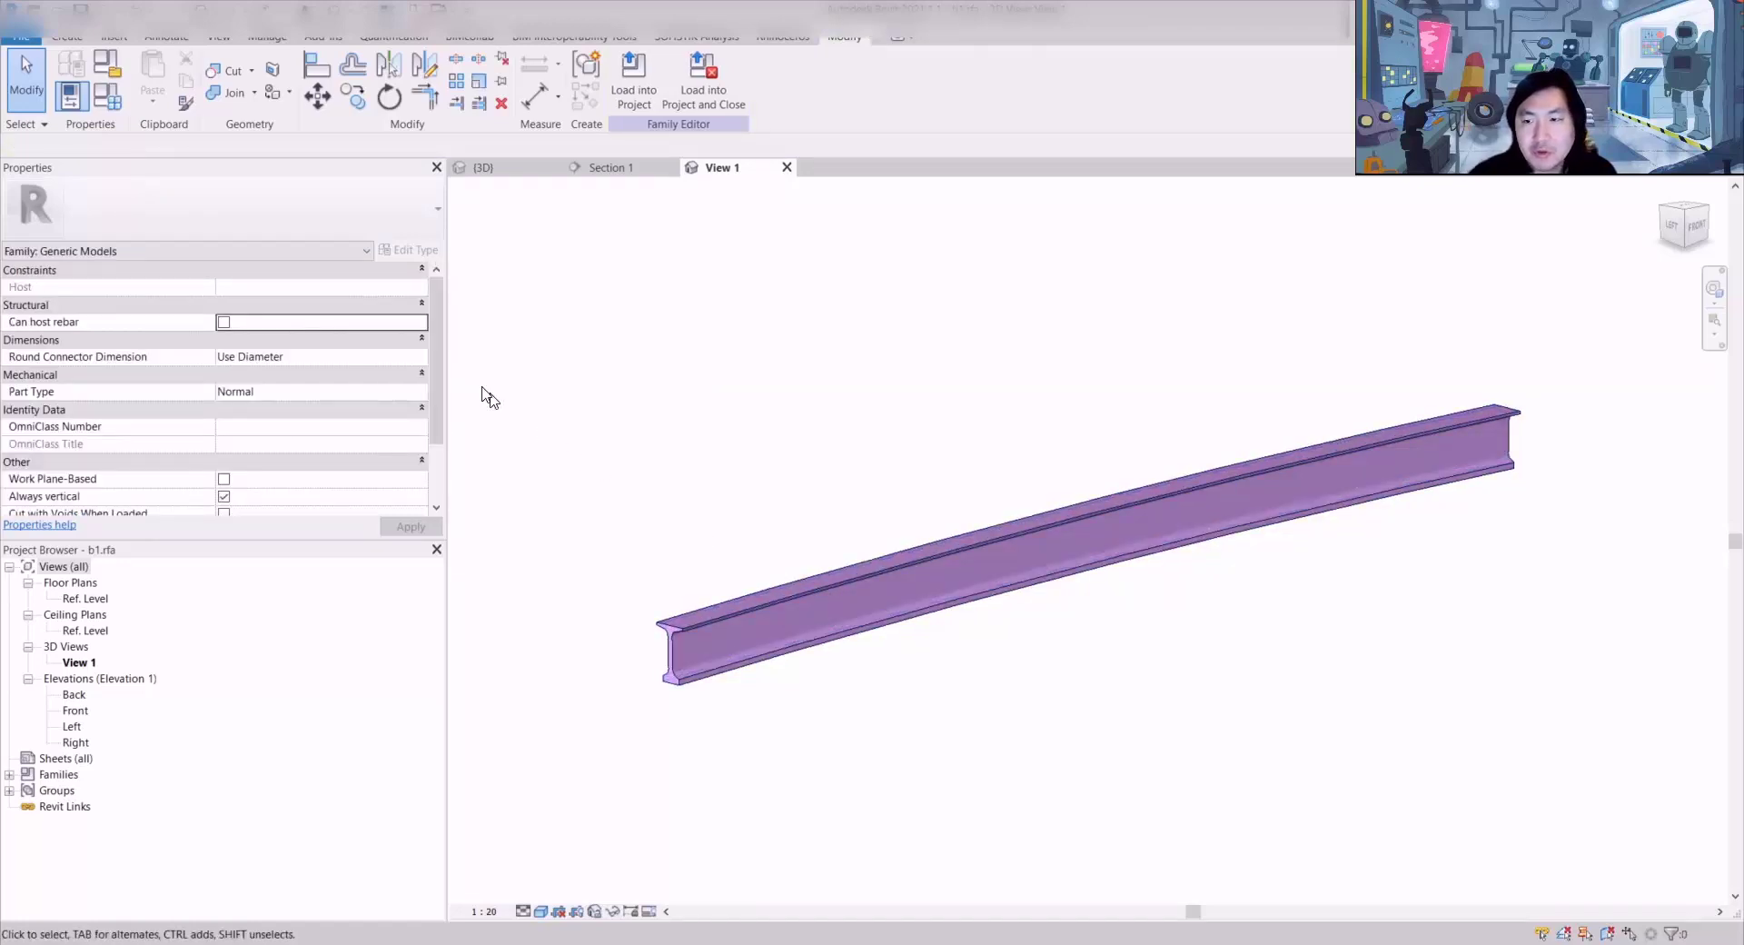
Step: Start a void extrusion with a depth of 250 in the Front elevation, sketching a small circle on the girder web near its start
{"action": "double_click", "coordinate": [75, 710]}
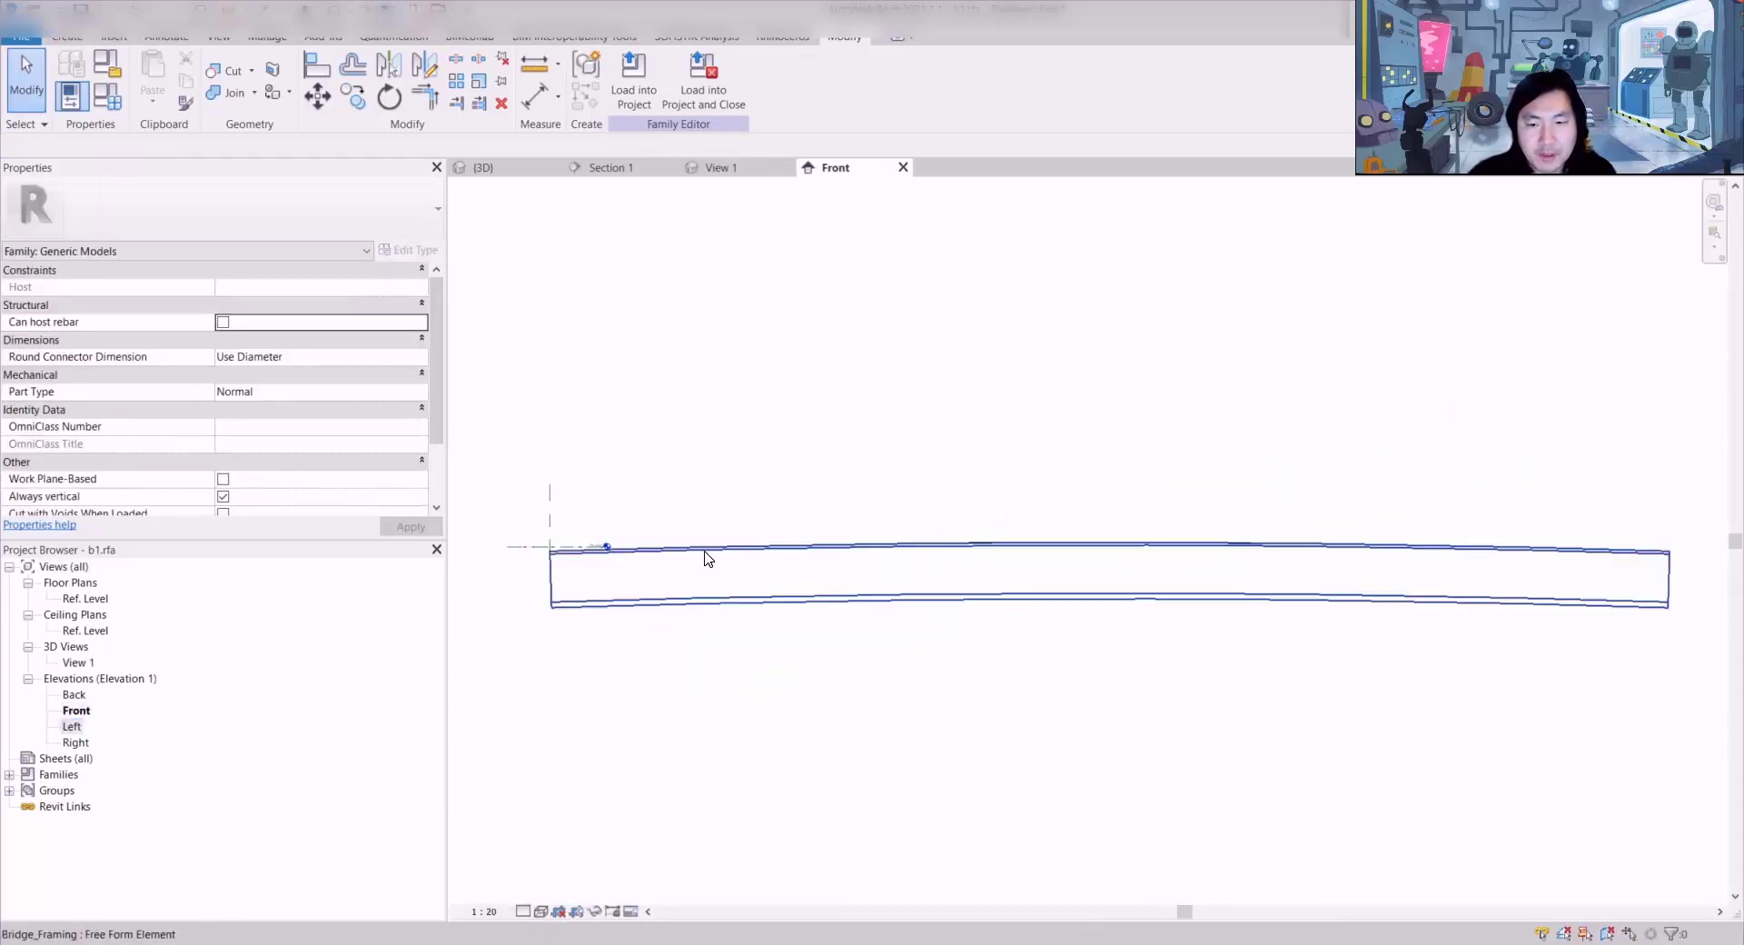
{"action": "left_click", "coordinate": [72, 38]}
{"action": "left_click", "coordinate": [379, 113]}
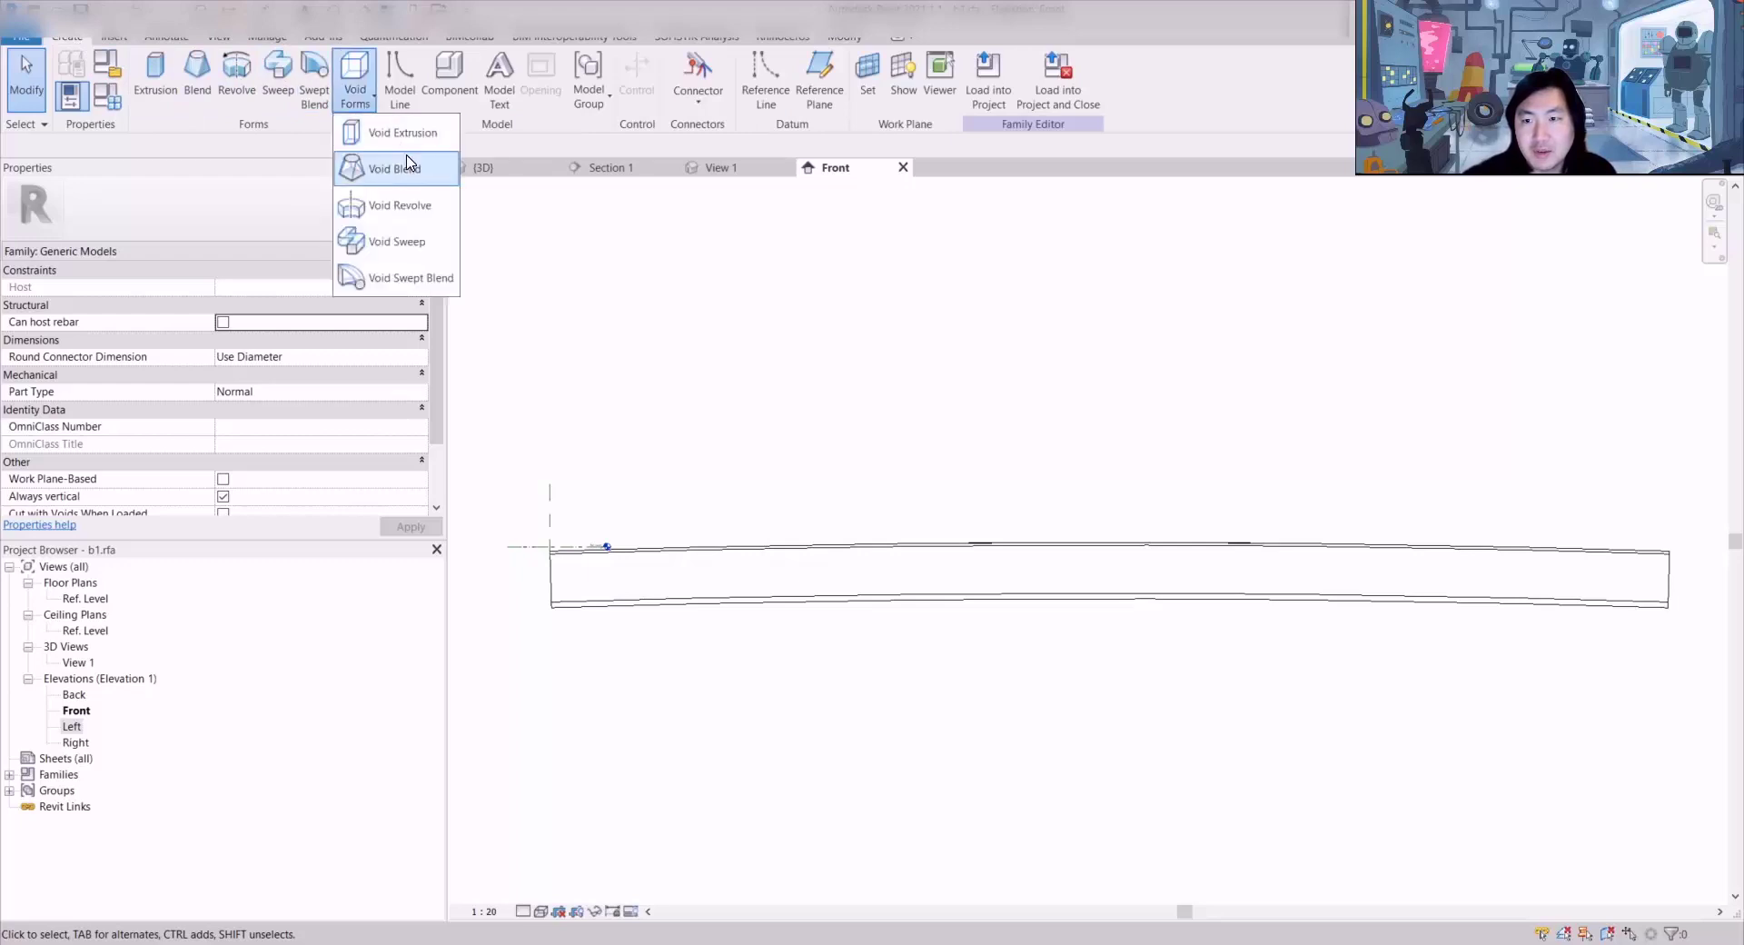
{"action": "left_click", "coordinate": [414, 137]}
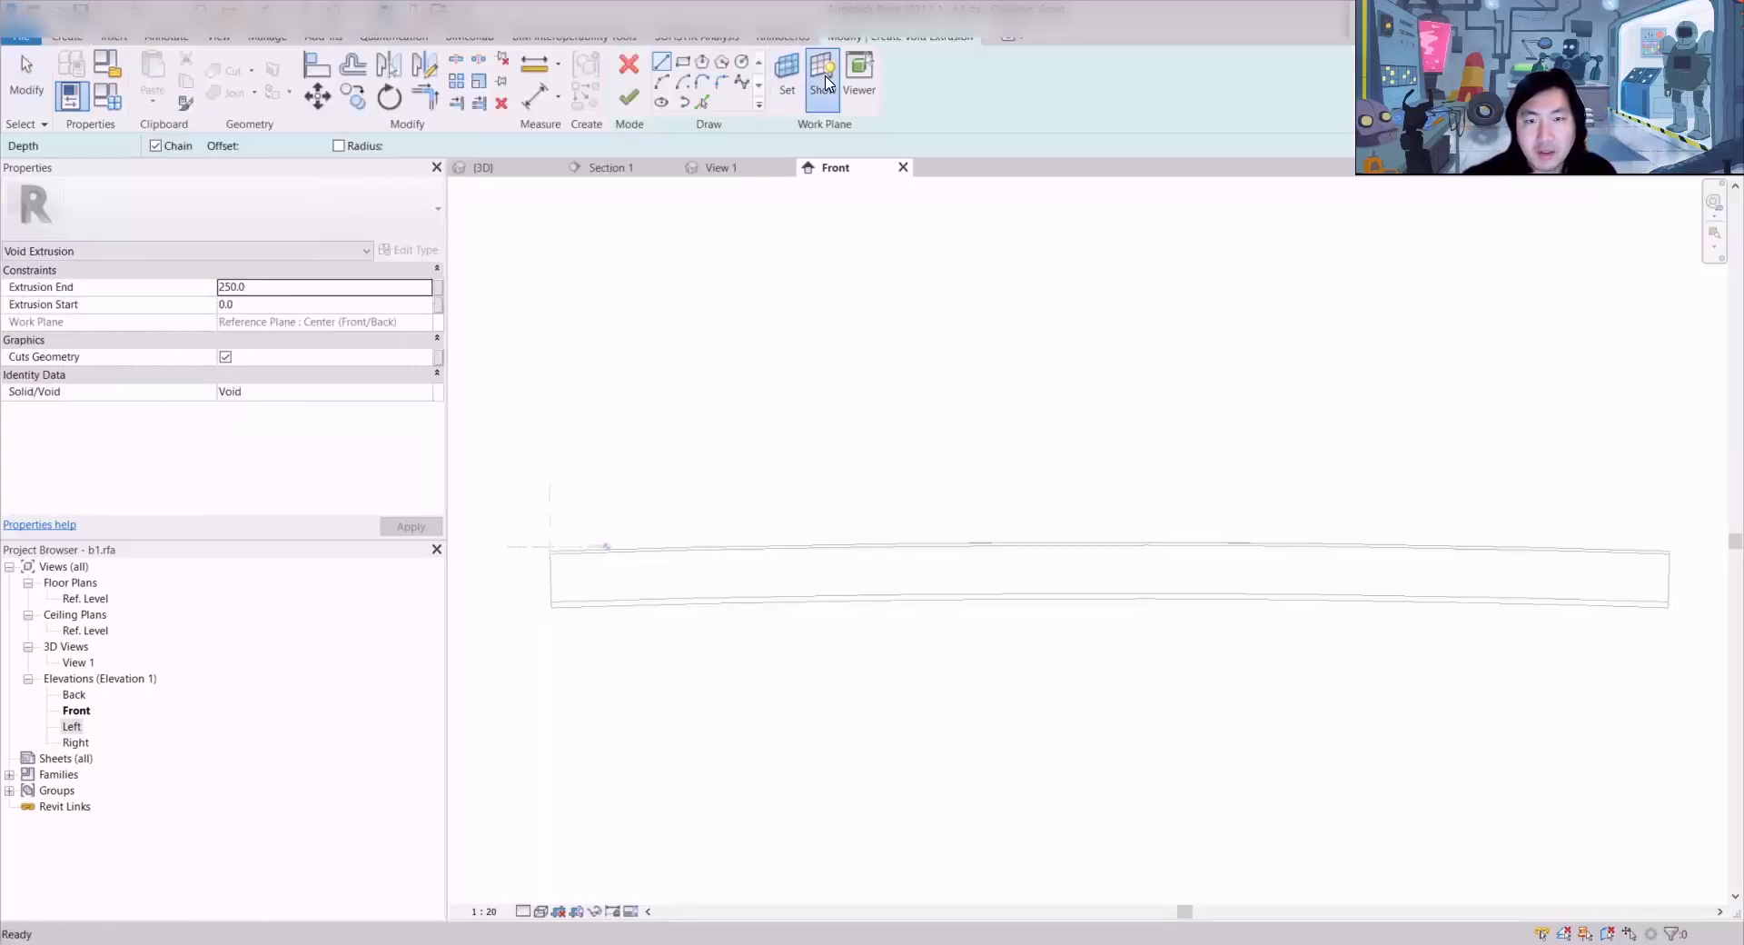
{"action": "left_click", "coordinate": [823, 80]}
{"action": "left_click", "coordinate": [826, 84]}
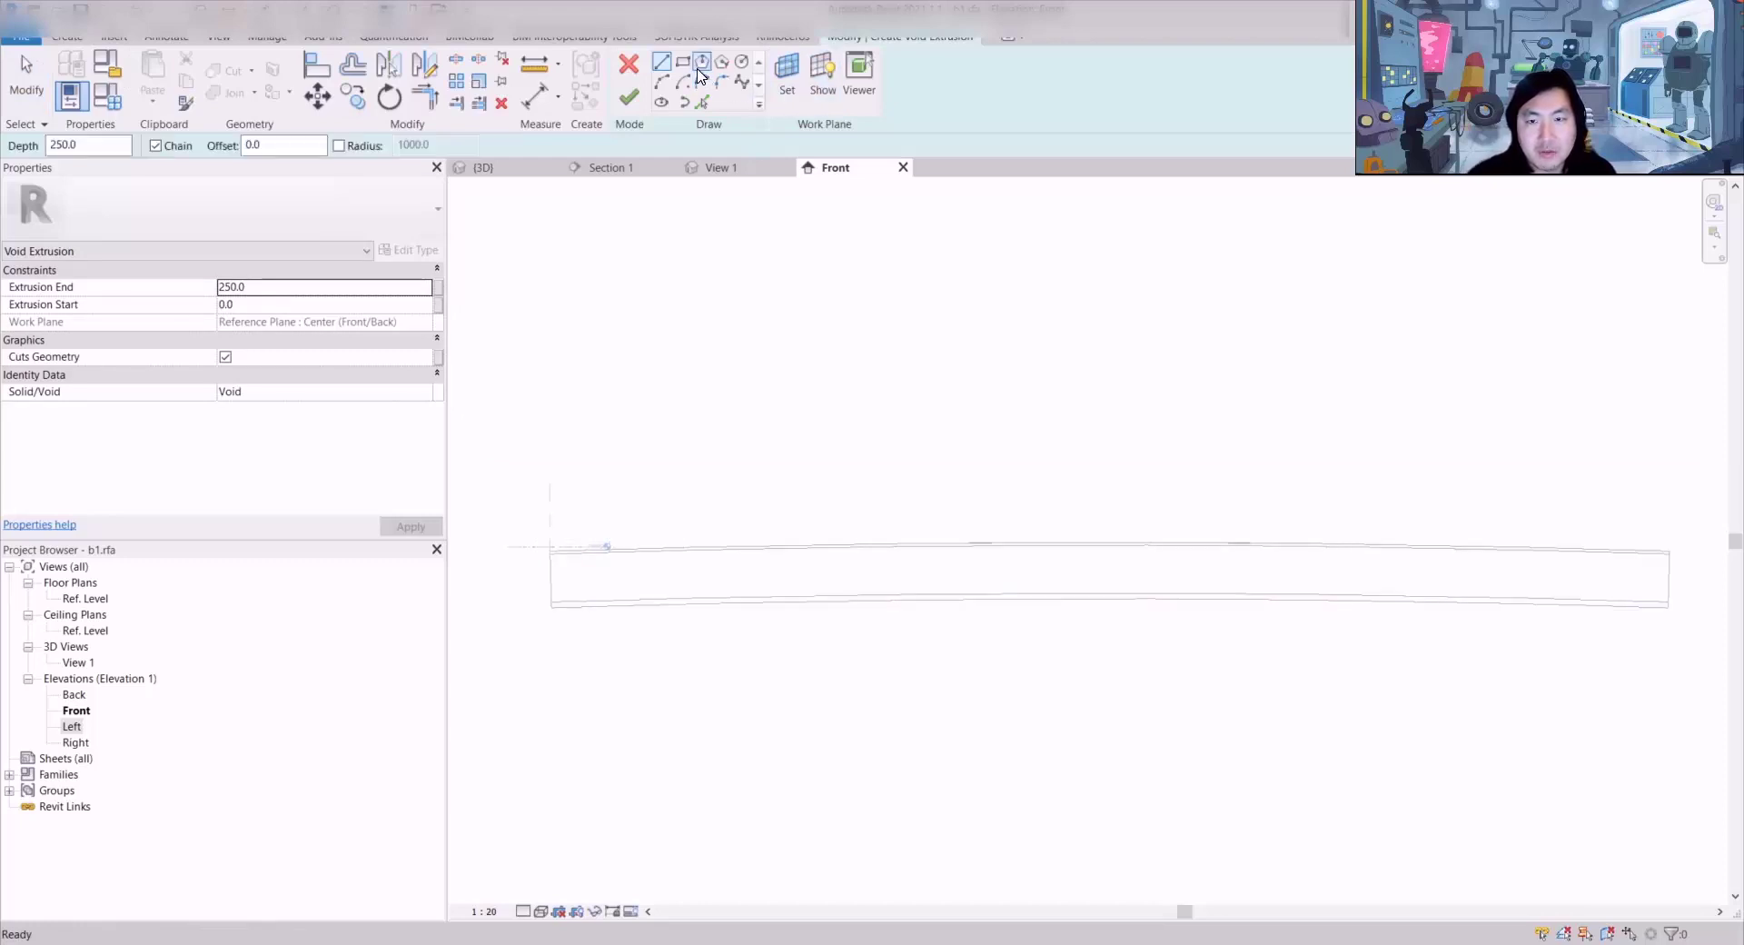
{"action": "scroll", "coordinate": [540, 571], "scroll_direction": "up", "scroll_amount": 5}
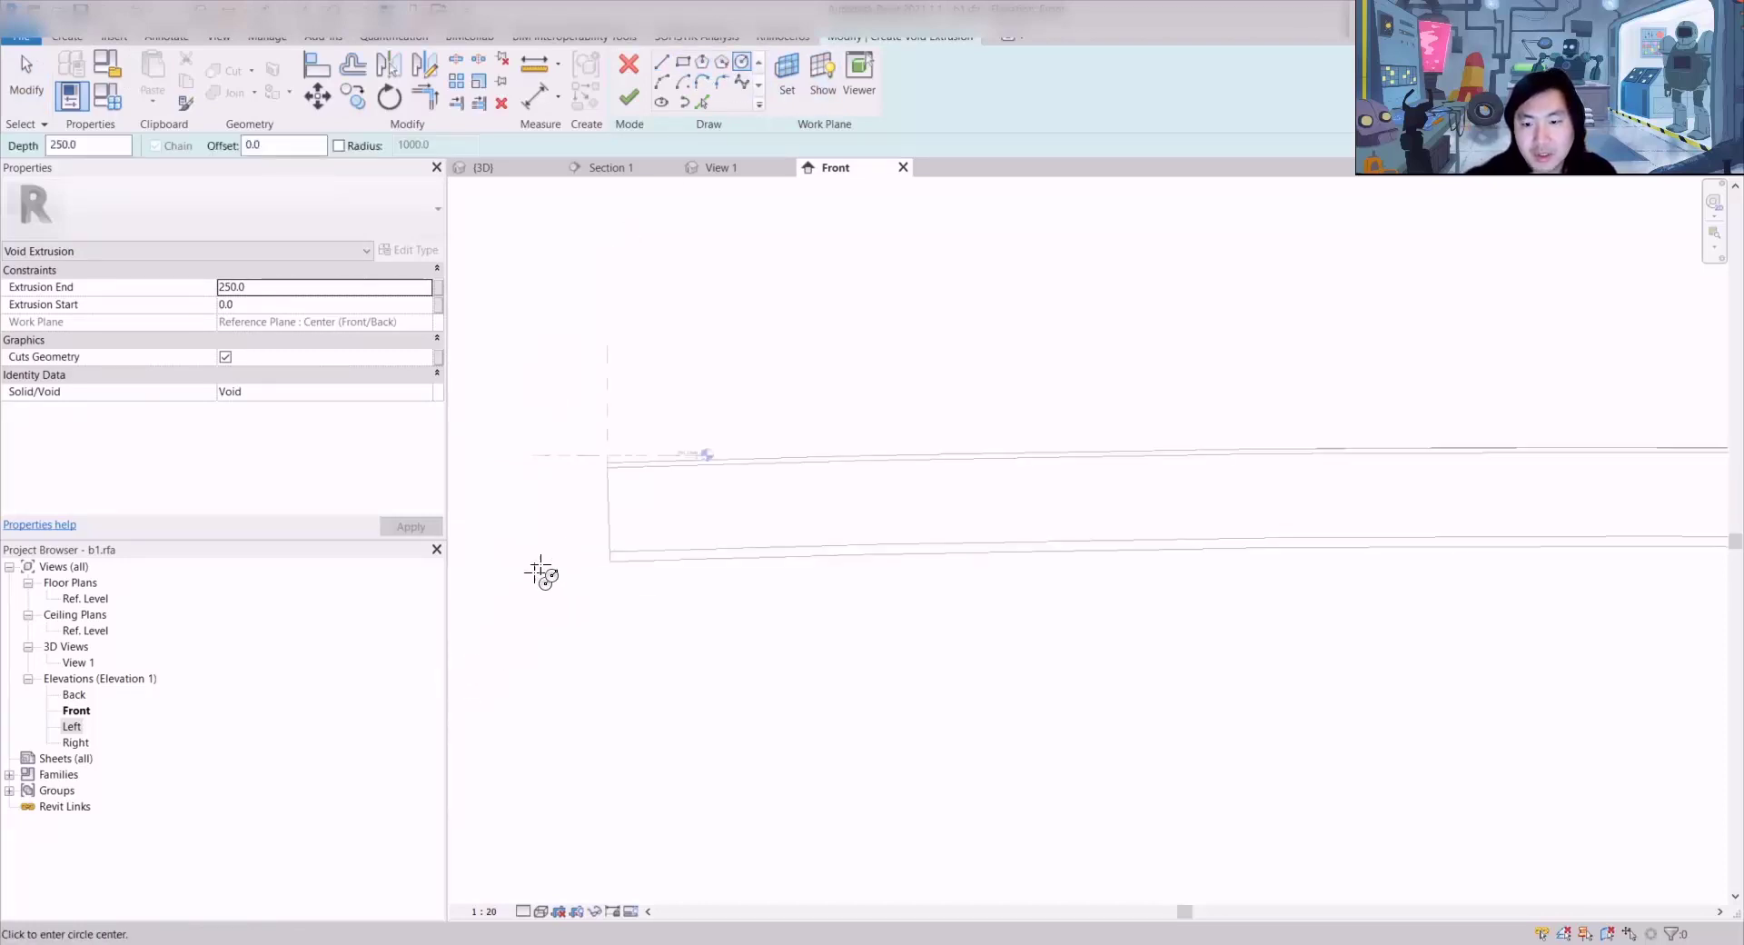
{"action": "left_click", "coordinate": [738, 493]}
{"action": "key", "text": "Escape"}
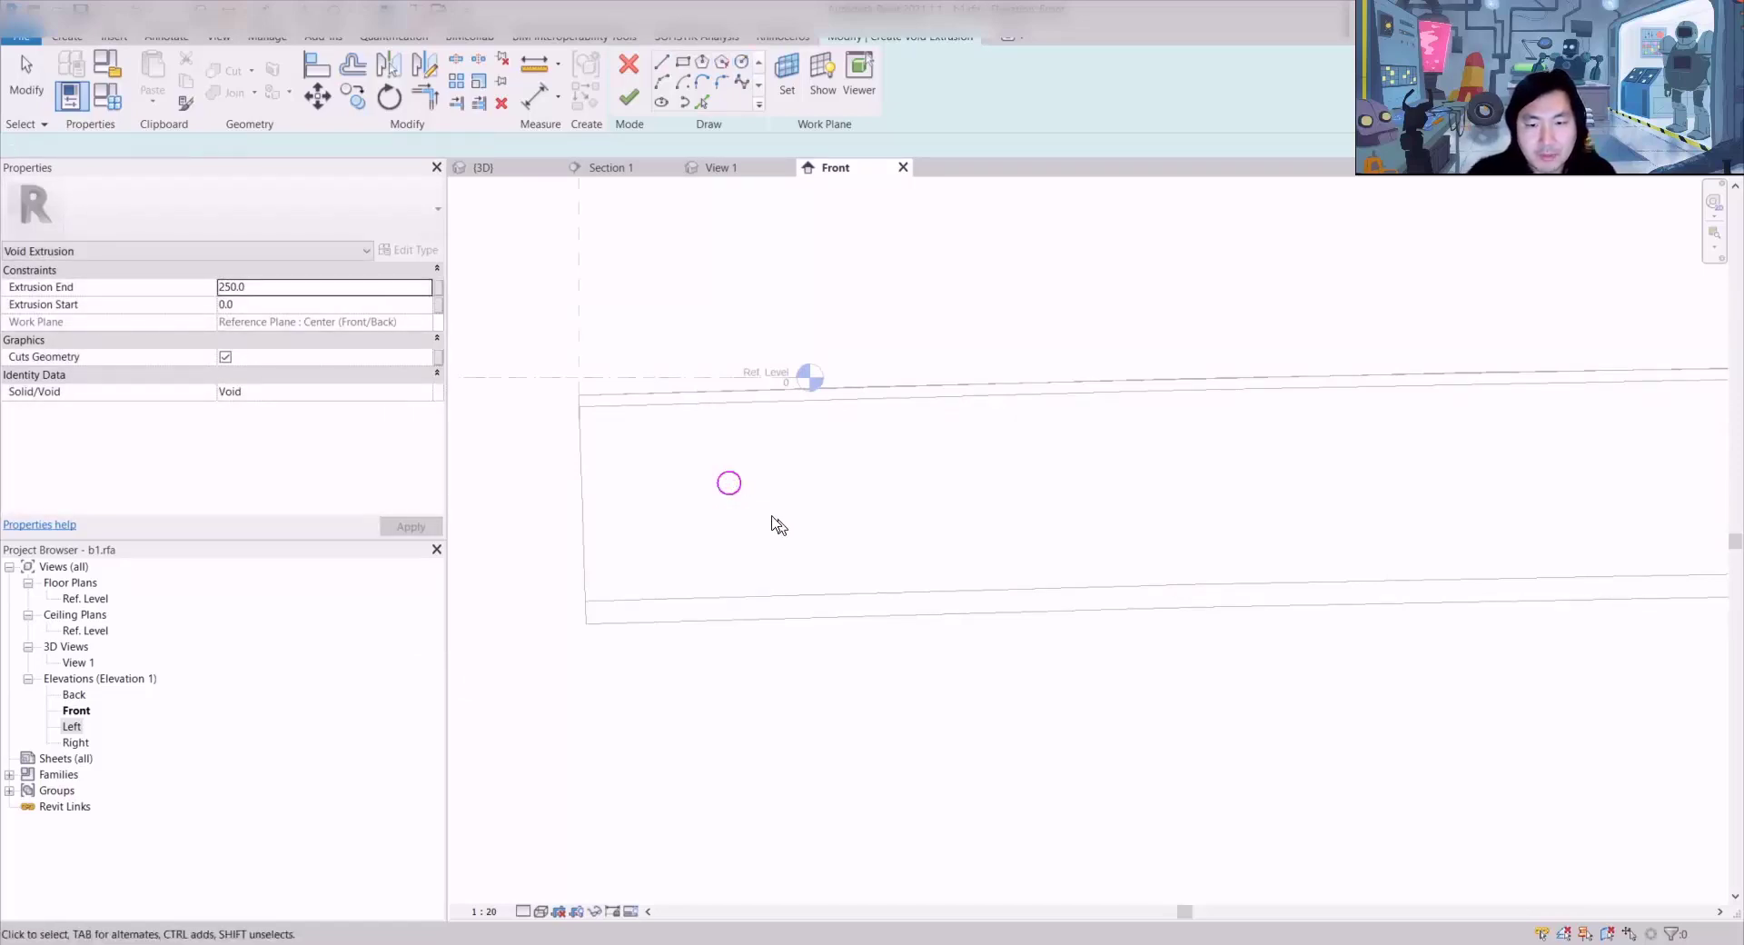
Step: Copy the circle horizontally along the web and shift both circles slightly down and toward the girder's start
{"action": "left_click", "coordinate": [716, 481]}
{"action": "key", "text": "c"}
{"action": "left_click", "coordinate": [947, 486]}
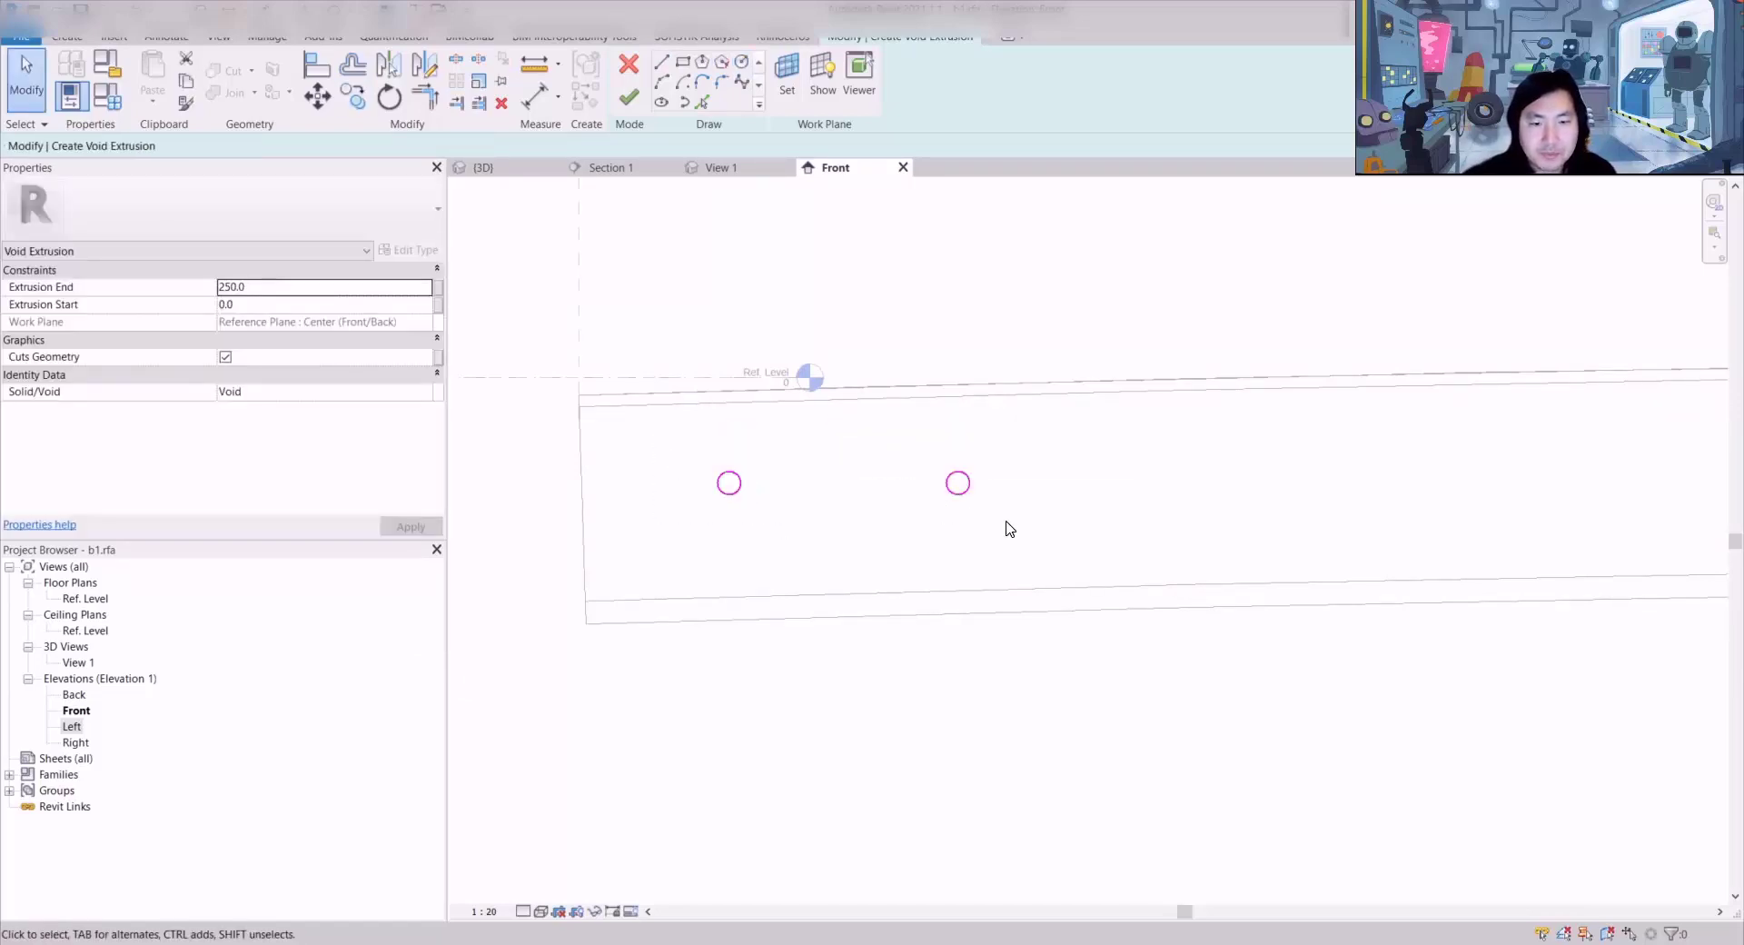
{"action": "left_click_drag", "start_coordinate": [612, 456], "coordinate": [611, 452]}
{"action": "mouse_move", "coordinate": [958, 482]}
{"action": "left_mouse_down"}
{"action": "mouse_move", "coordinate": [916, 451]}
{"action": "mouse_move", "coordinate": [897, 504]}
{"action": "left_mouse_up"}
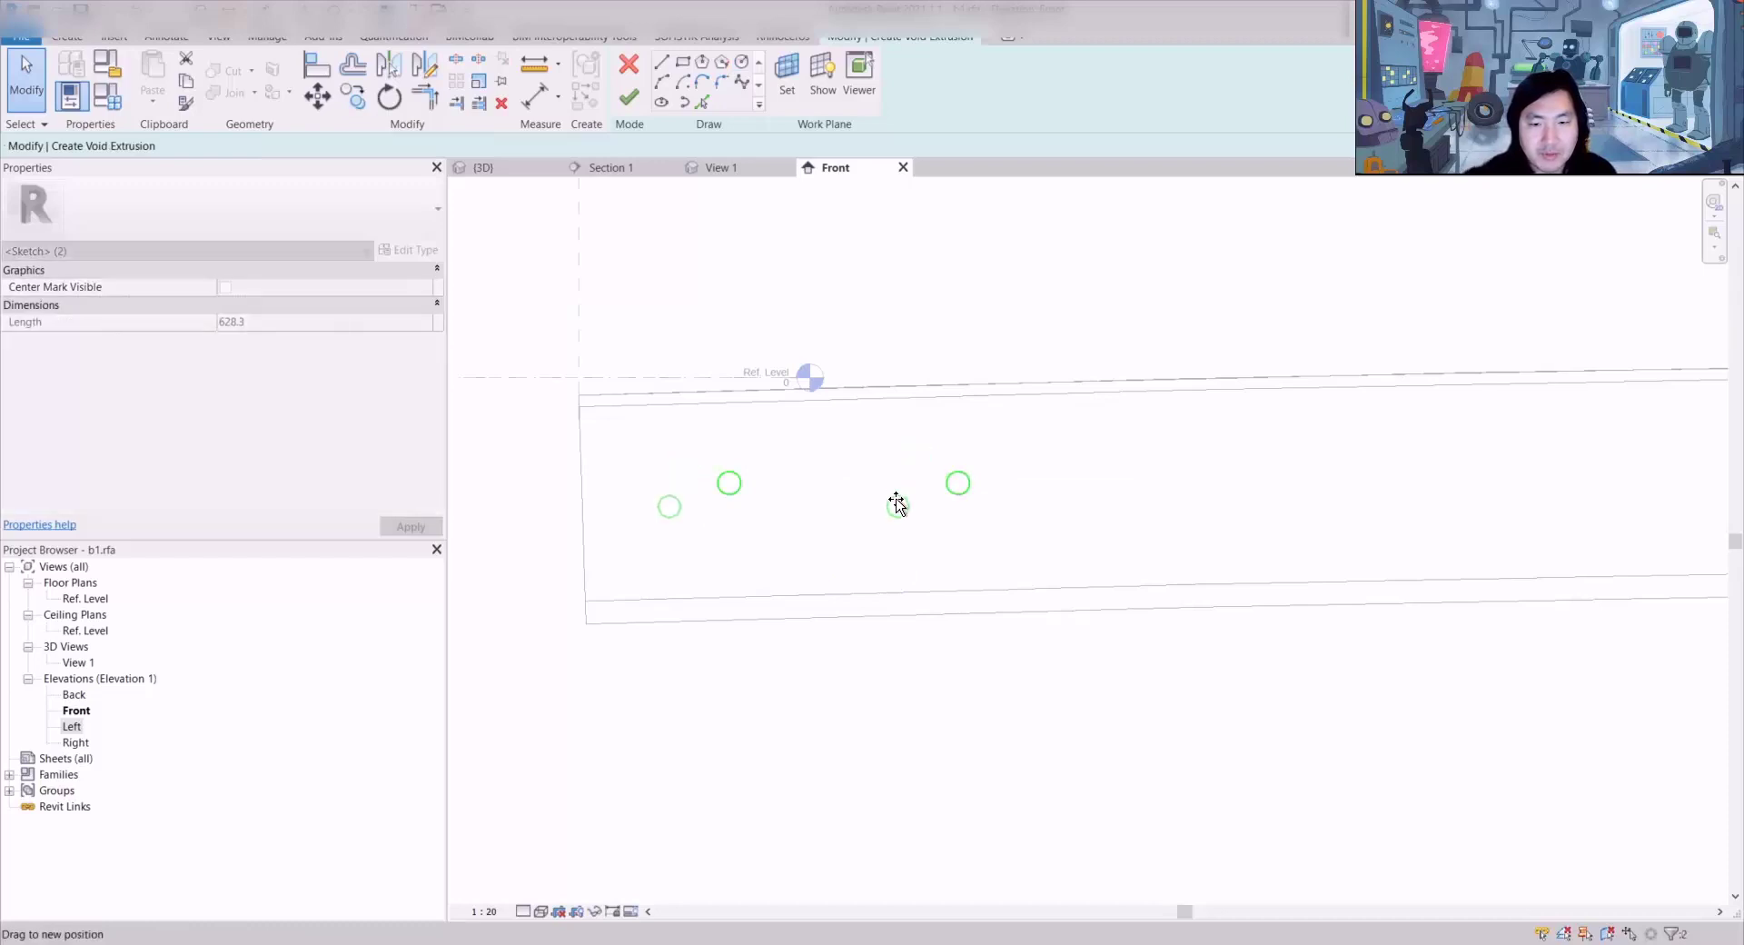
{"action": "key", "text": "Escape"}
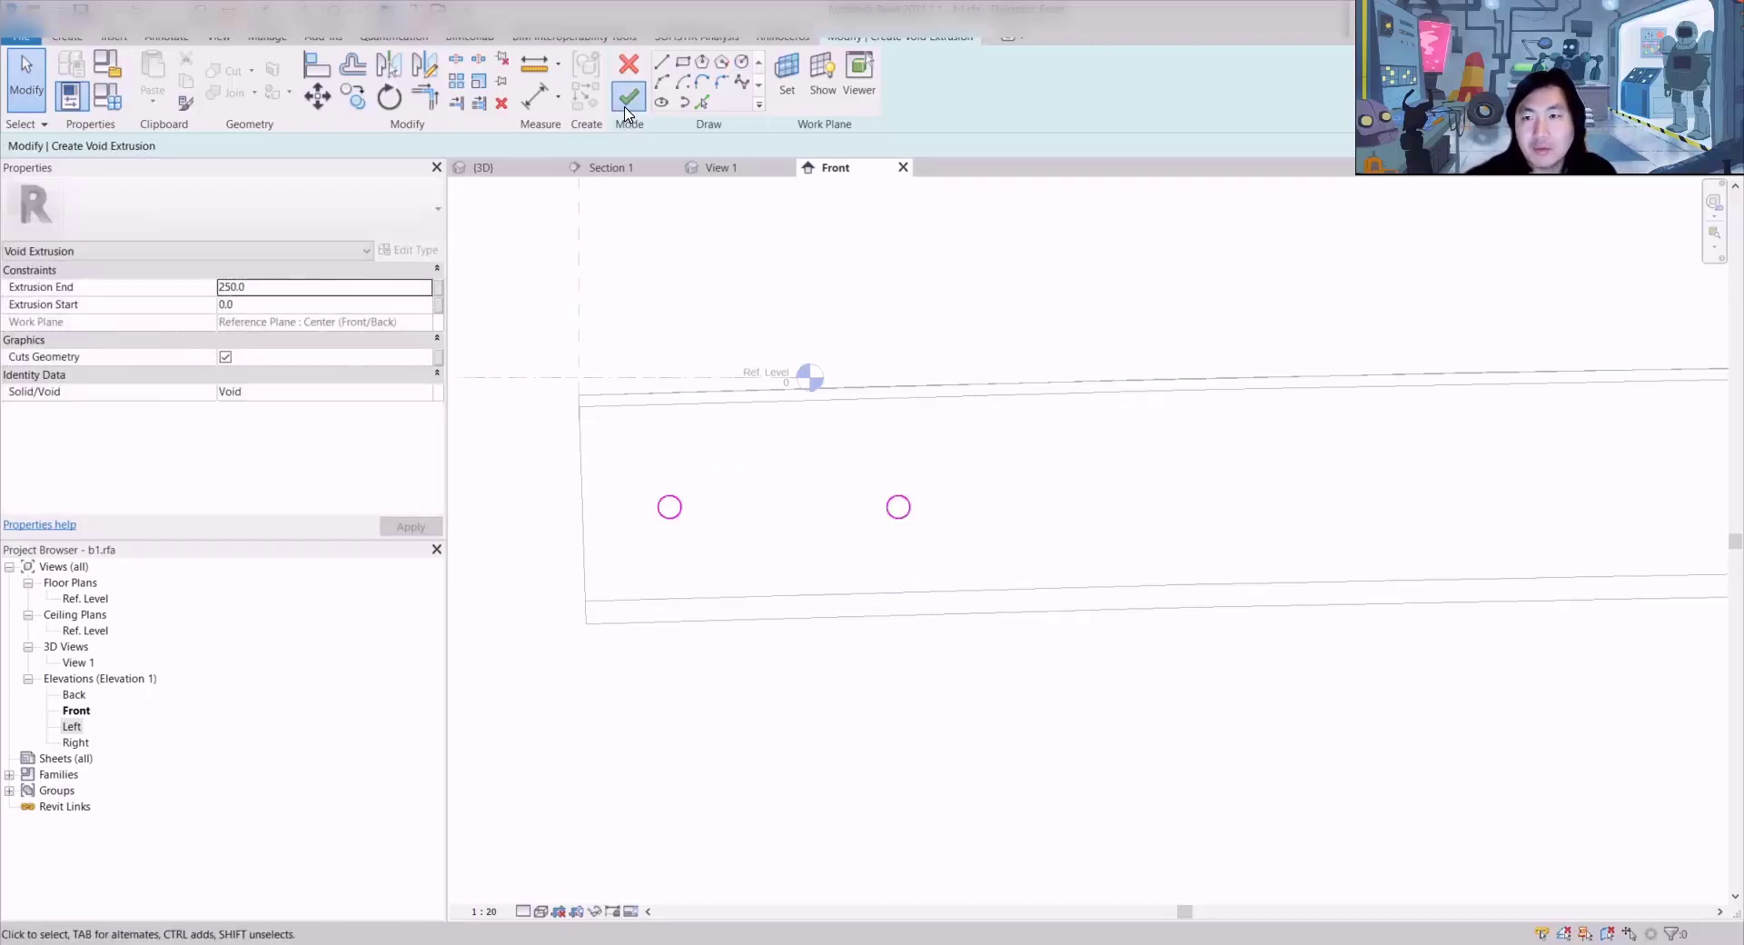
Step: Finish the void extrusion and show the girder's holed end in the default 3D view with shaded display
{"action": "left_click", "coordinate": [628, 98]}
{"action": "key", "text": "3"}
{"action": "key", "text": "d"}
{"action": "scroll", "coordinate": [721, 354], "scroll_direction": "up", "scroll_amount": 1}
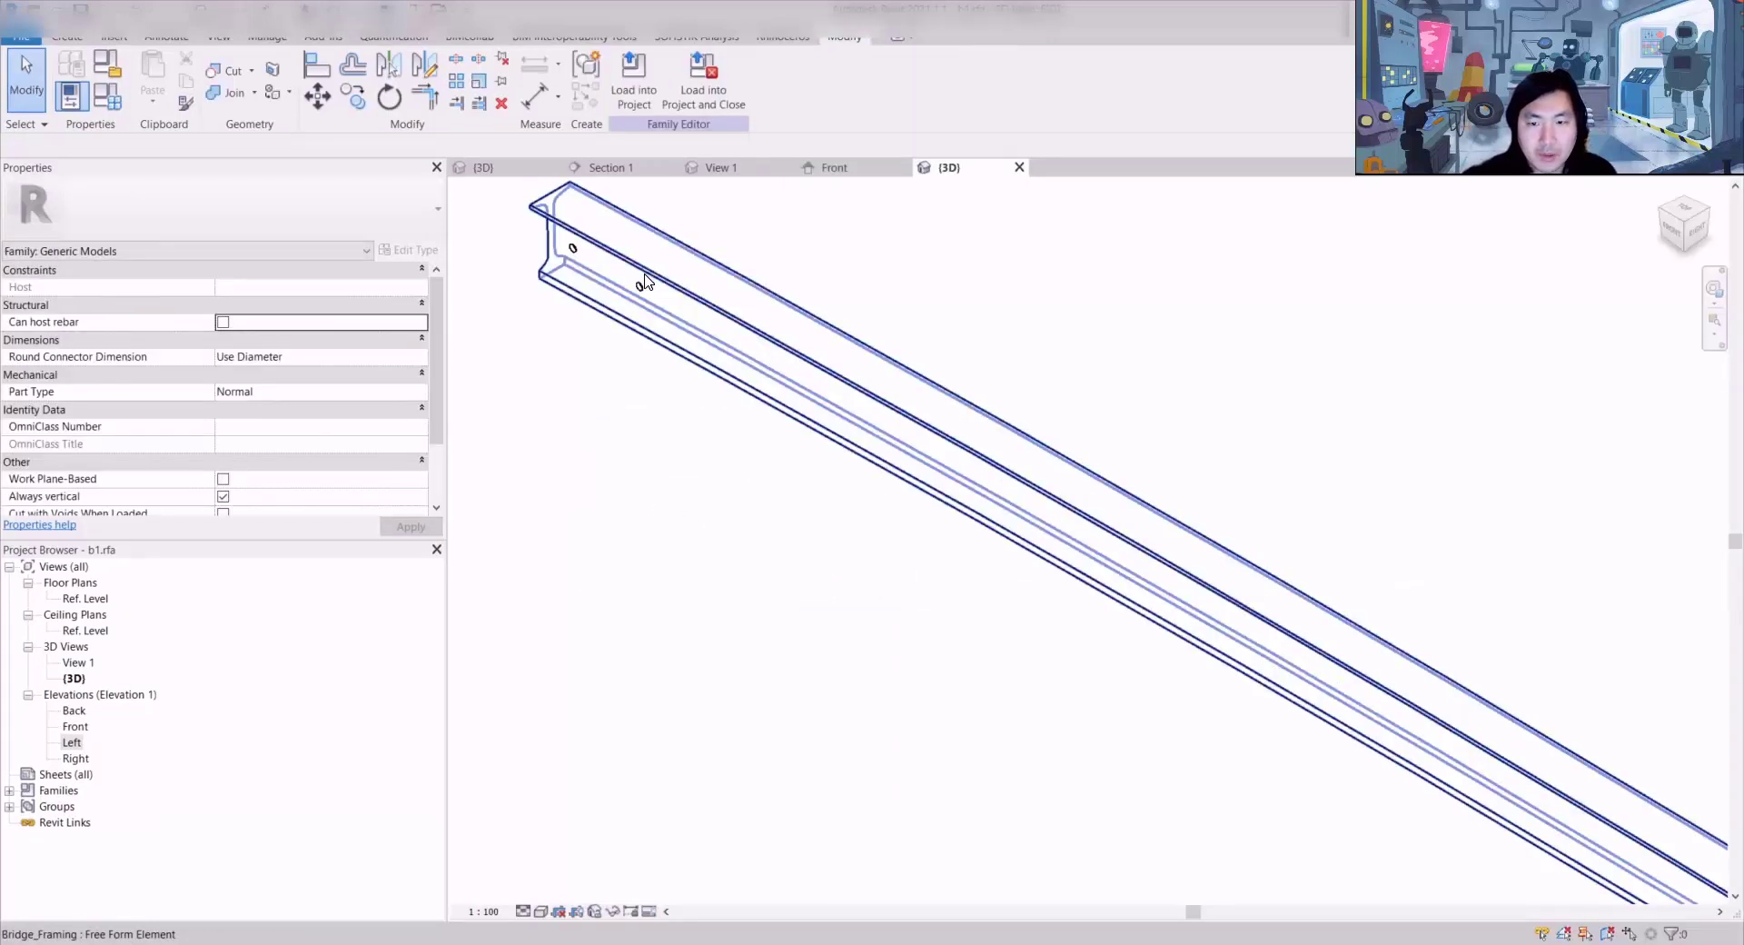
{"action": "scroll", "coordinate": [644, 282], "scroll_direction": "up", "scroll_amount": 2}
{"action": "mouse_move", "coordinate": [644, 282]}
{"action": "middle_mouse_down"}
{"action": "mouse_move", "coordinate": [888, 581]}
{"action": "mouse_move", "coordinate": [1055, 569]}
{"action": "mouse_move", "coordinate": [922, 579]}
{"action": "mouse_move", "coordinate": [869, 551]}
{"action": "mouse_move", "coordinate": [1319, 619]}
{"action": "mouse_move", "coordinate": [1558, 511]}
{"action": "mouse_move", "coordinate": [1208, 595]}
{"action": "mouse_move", "coordinate": [1382, 518]}
{"action": "mouse_move", "coordinate": [1439, 600]}
{"action": "middle_mouse_up"}
{"action": "scroll", "coordinate": [872, 551], "scroll_direction": "up", "scroll_amount": 2}
{"action": "key", "text": "s"}
{"action": "key", "text": "d"}
Step: Temporarily hide the girder form to examine the two voids, bring it back, and inspect the holes through its web up close
{"action": "left_click", "coordinate": [1347, 553]}
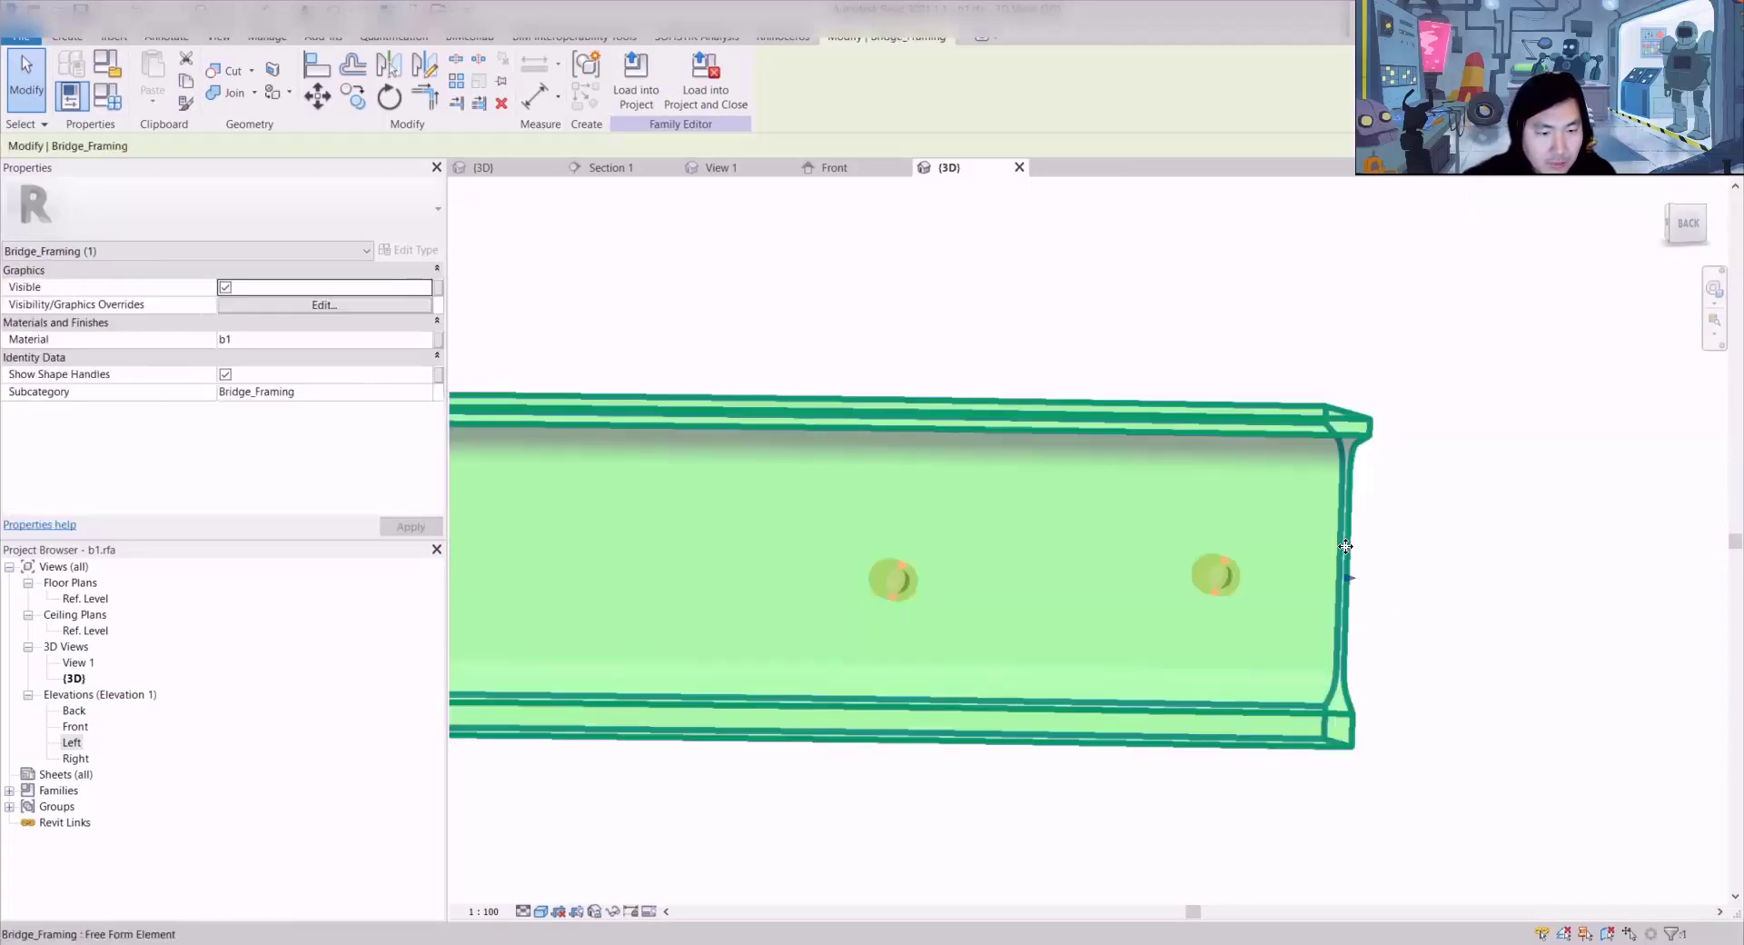
{"action": "key", "text": "h"}
{"action": "key", "text": "i"}
{"action": "key", "text": "h"}
{"action": "key", "text": "r"}
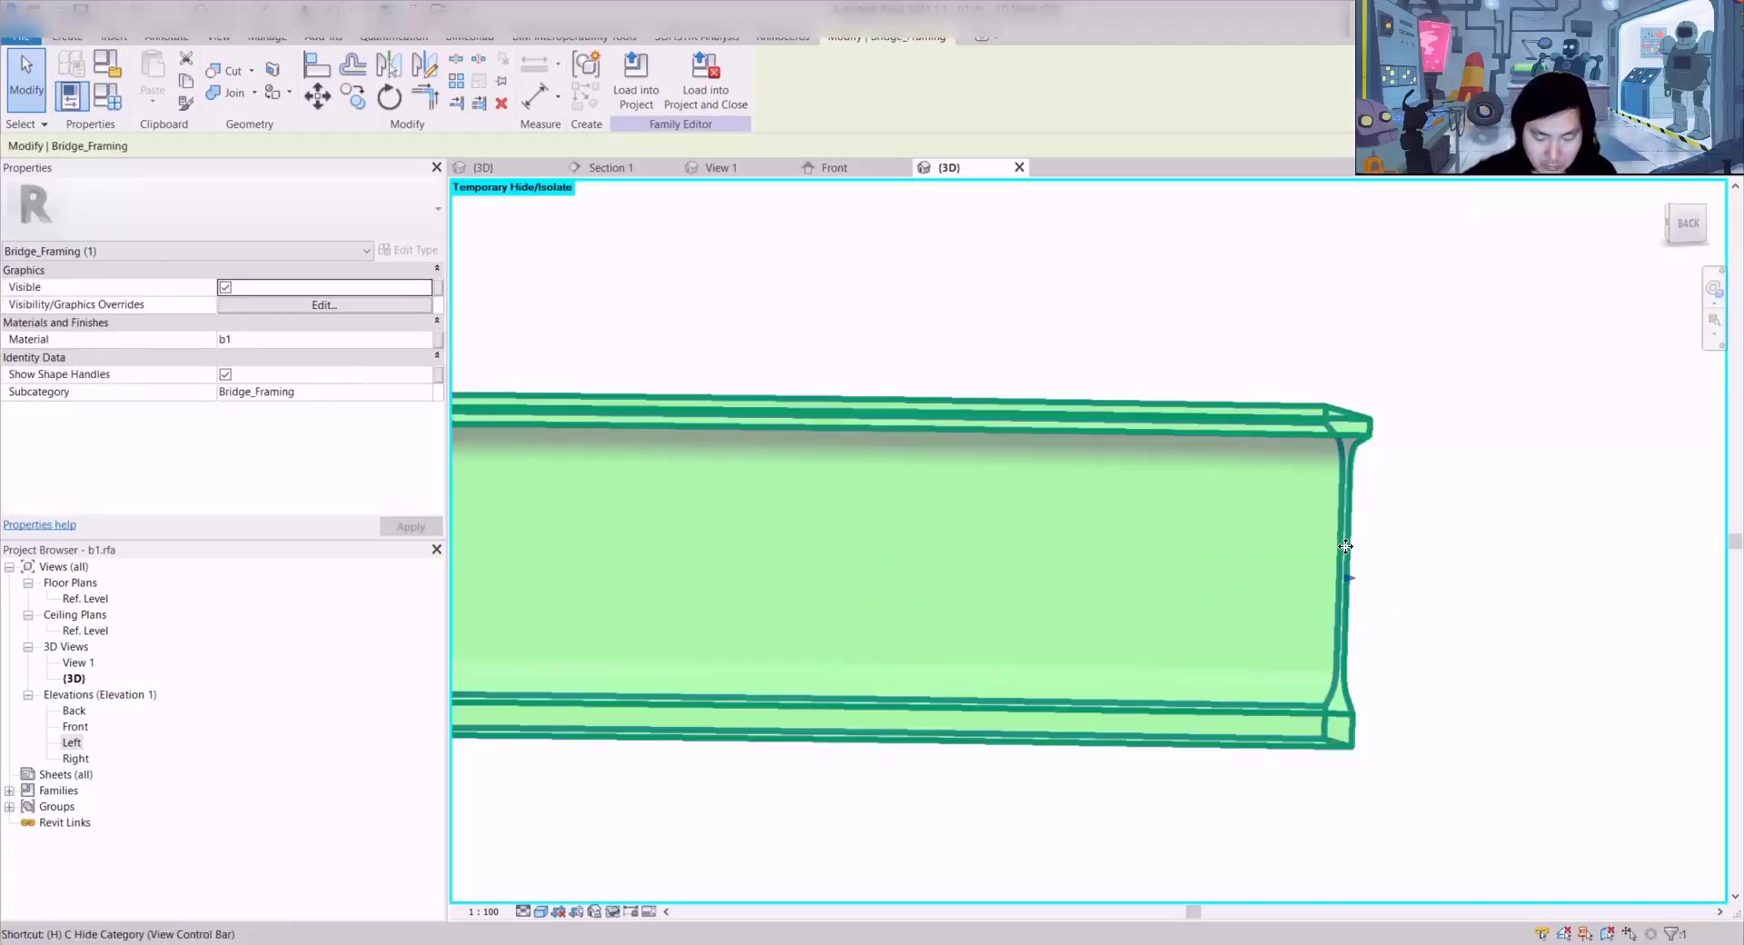
{"action": "left_click", "coordinate": [1346, 546]}
{"action": "key", "text": "h"}
{"action": "key", "text": "h"}
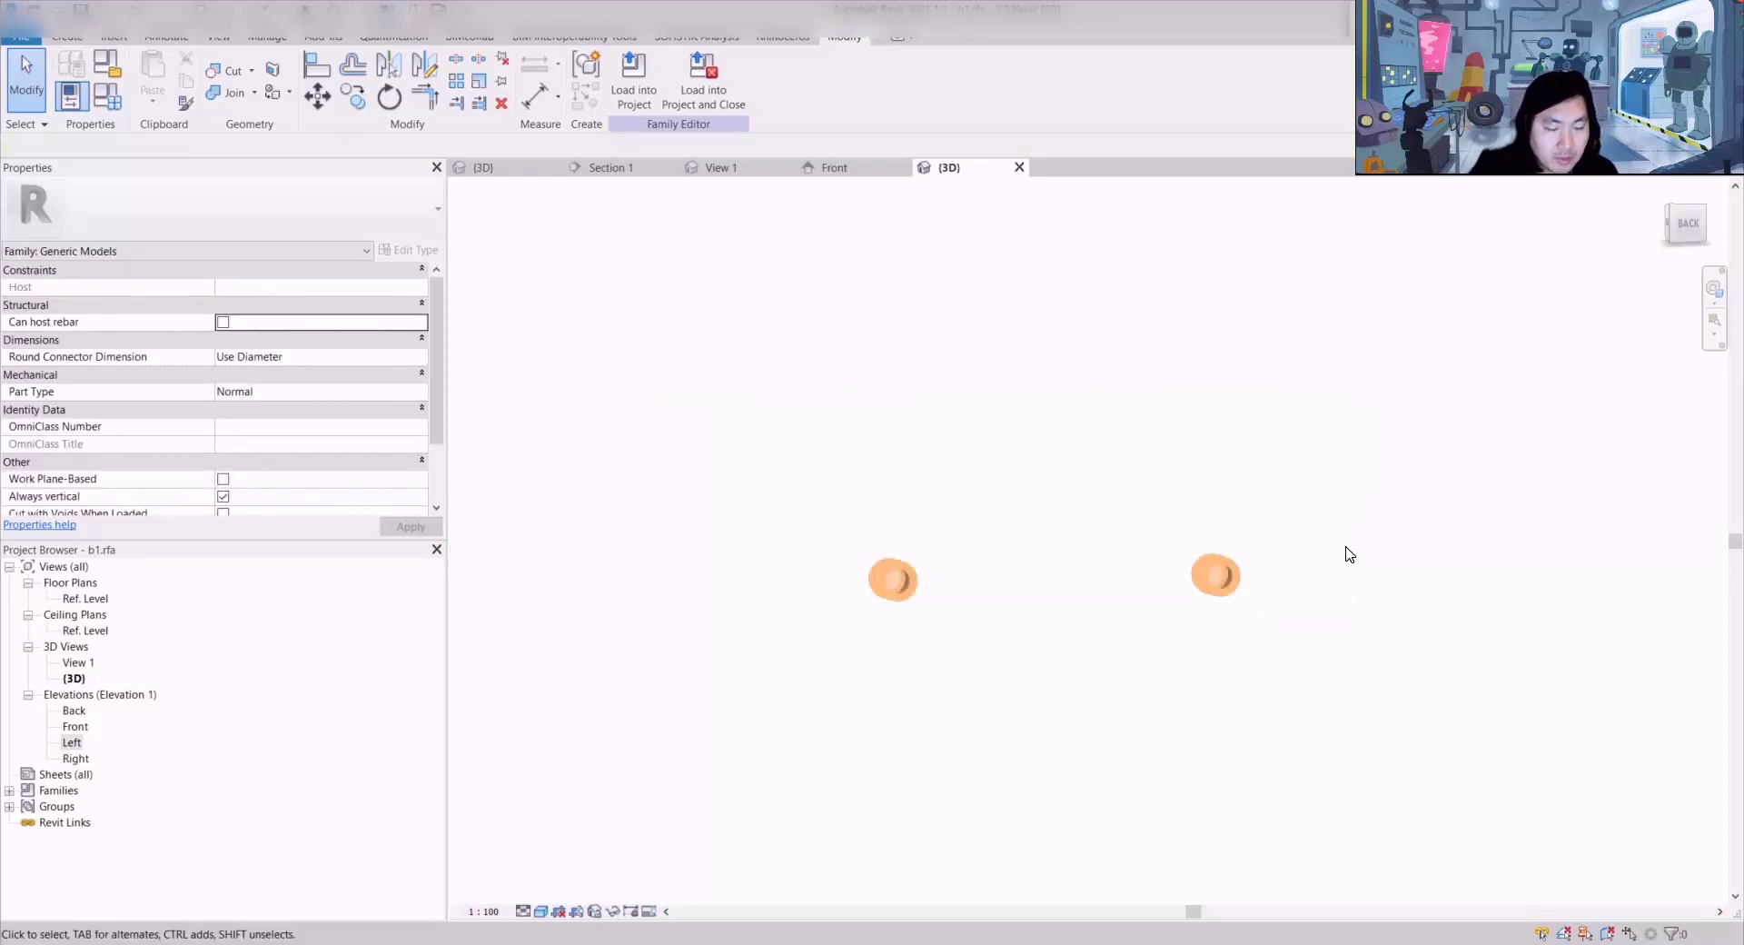
{"action": "key", "text": "ctrl+z"}
{"action": "middle_click_drag", "start_coordinate": [1218, 581], "coordinate": [1110, 616], "text": "shift"}
{"action": "scroll", "coordinate": [1135, 616], "scroll_direction": "up", "scroll_amount": 5}
{"action": "scroll", "coordinate": [1143, 616], "scroll_direction": "down", "scroll_amount": 4}
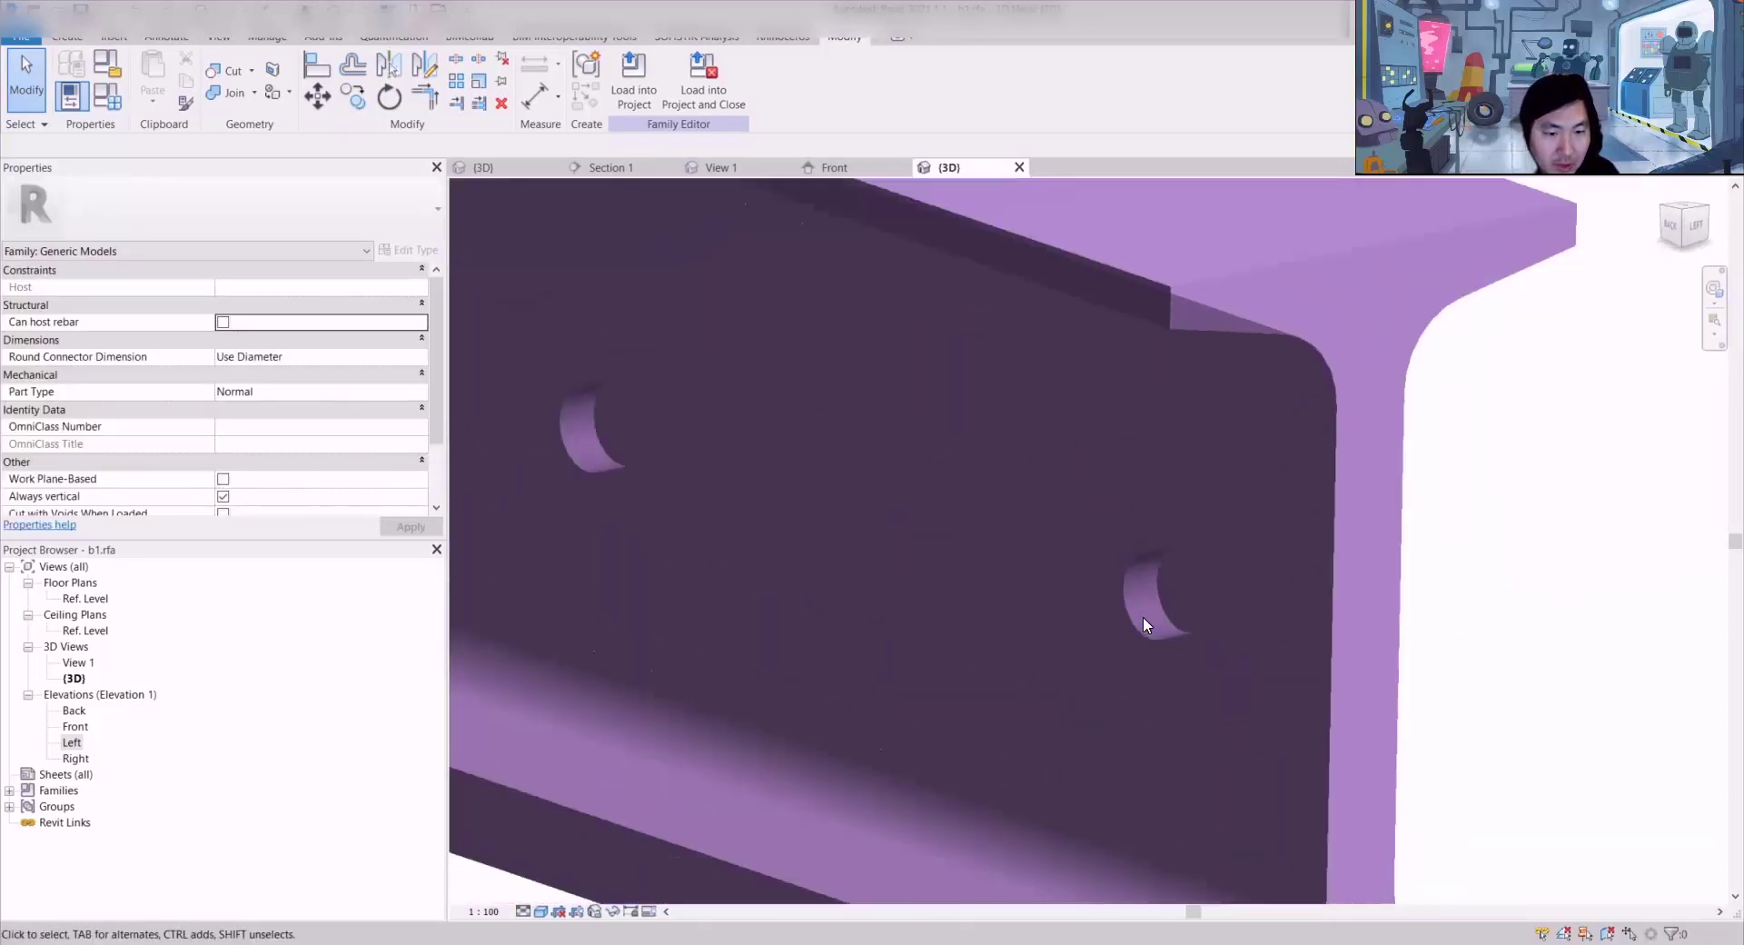
Step: Temporarily isolate the girder form to check its web without the voids, and restore the full view
{"action": "scroll", "coordinate": [1149, 585], "scroll_direction": "up", "scroll_amount": 2}
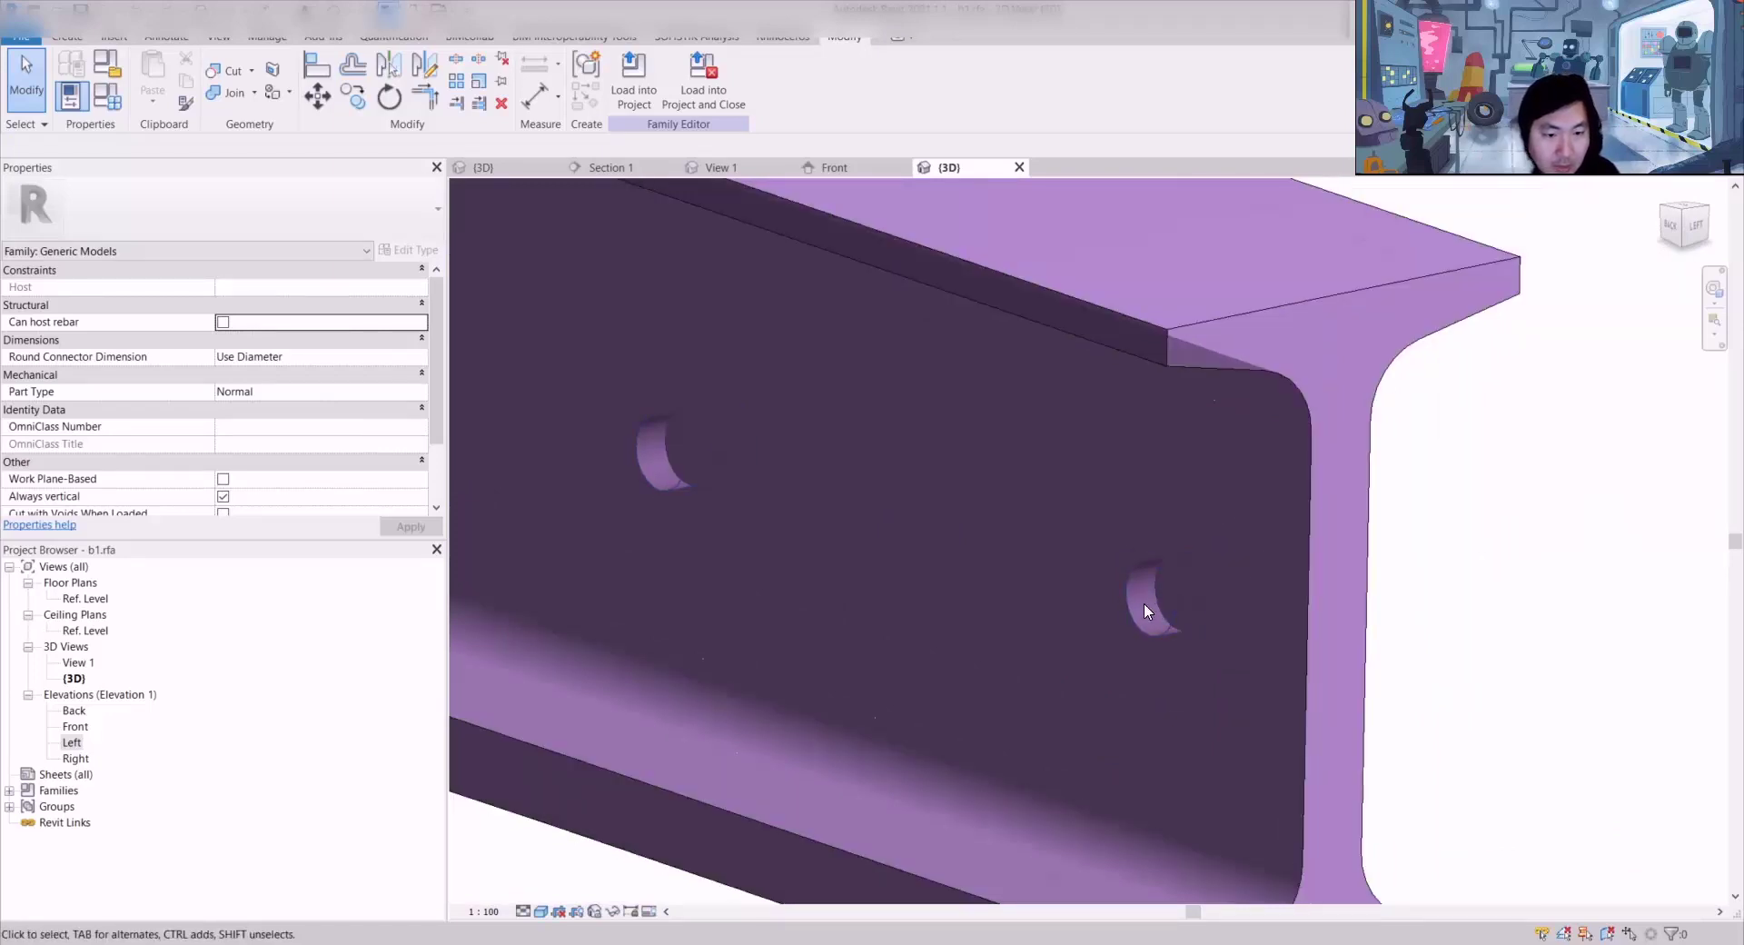
{"action": "left_click", "coordinate": [1157, 598]}
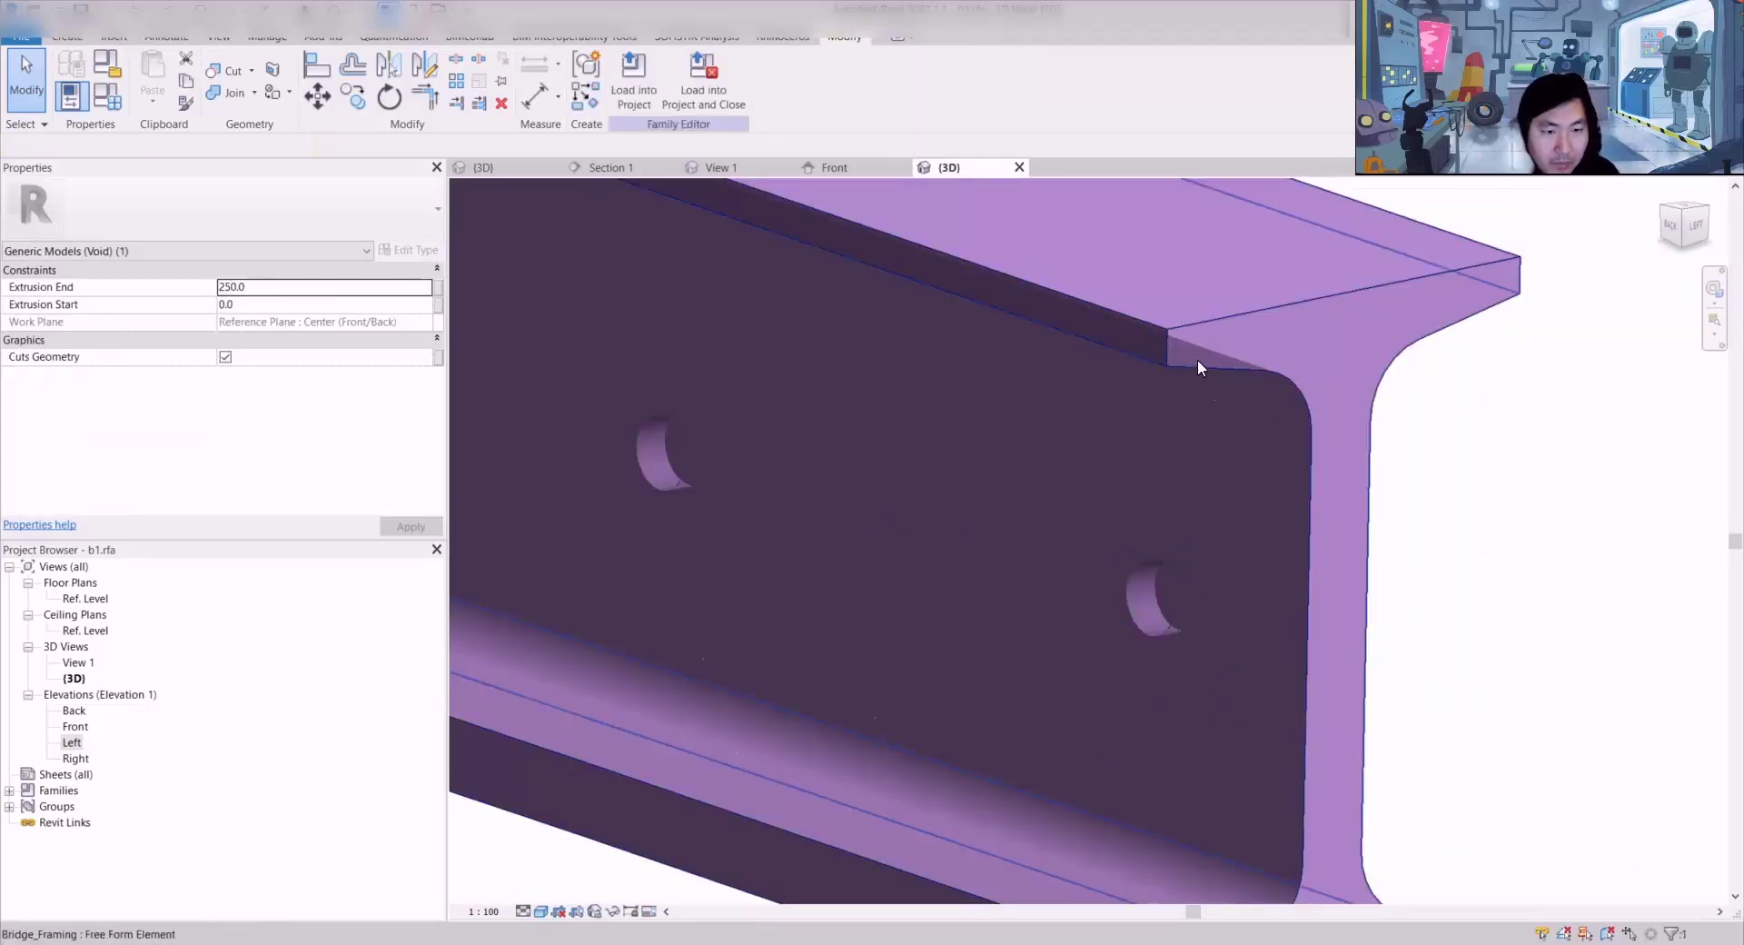
{"action": "left_click", "coordinate": [1198, 363]}
{"action": "key", "text": "i"}
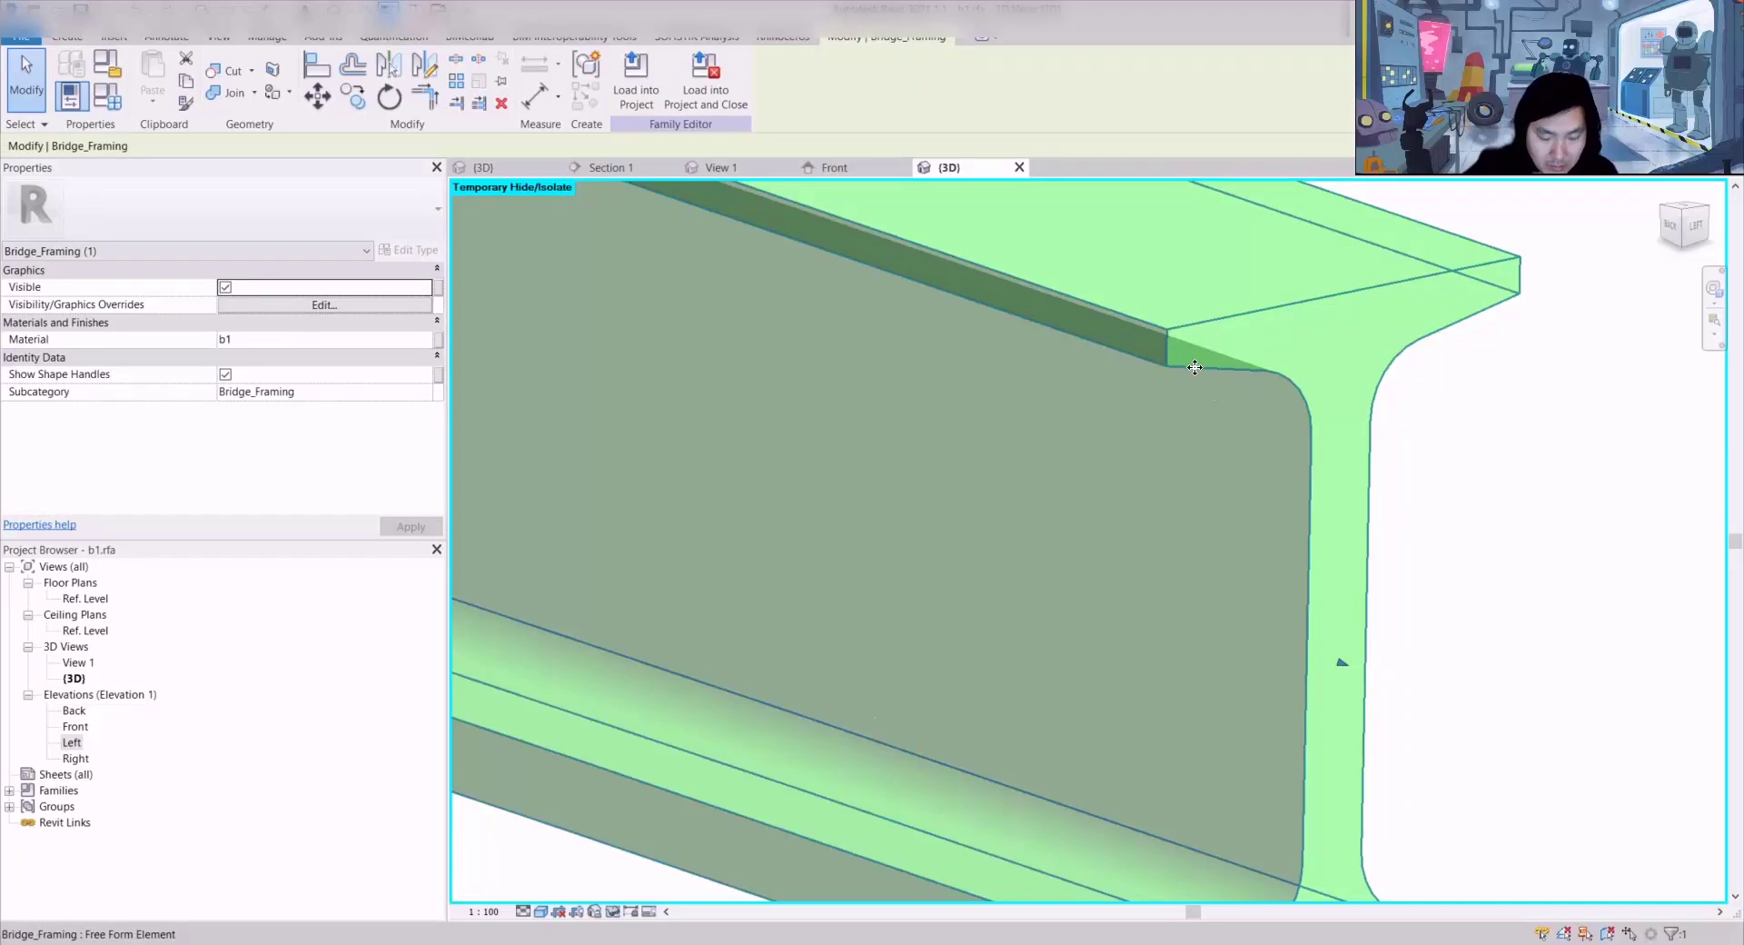
{"action": "key", "text": "r"}
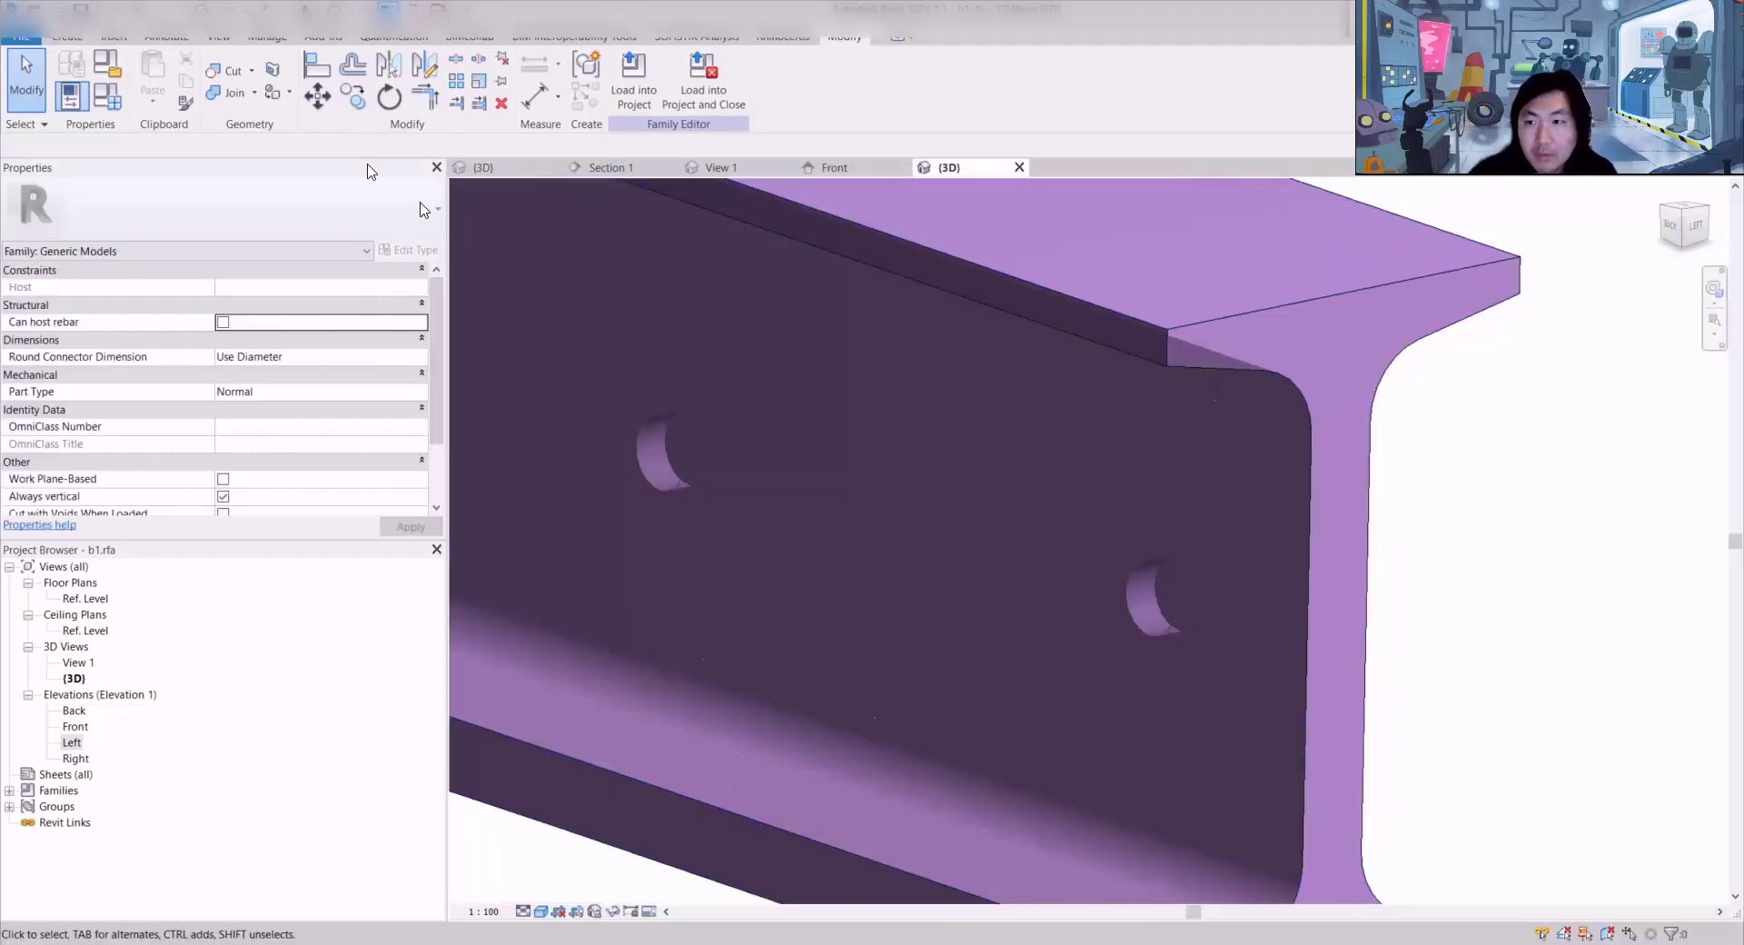
Step: Extend the void extrusion through the whole girder web by stretching its start to about -760.4
{"action": "left_click", "coordinate": [663, 493]}
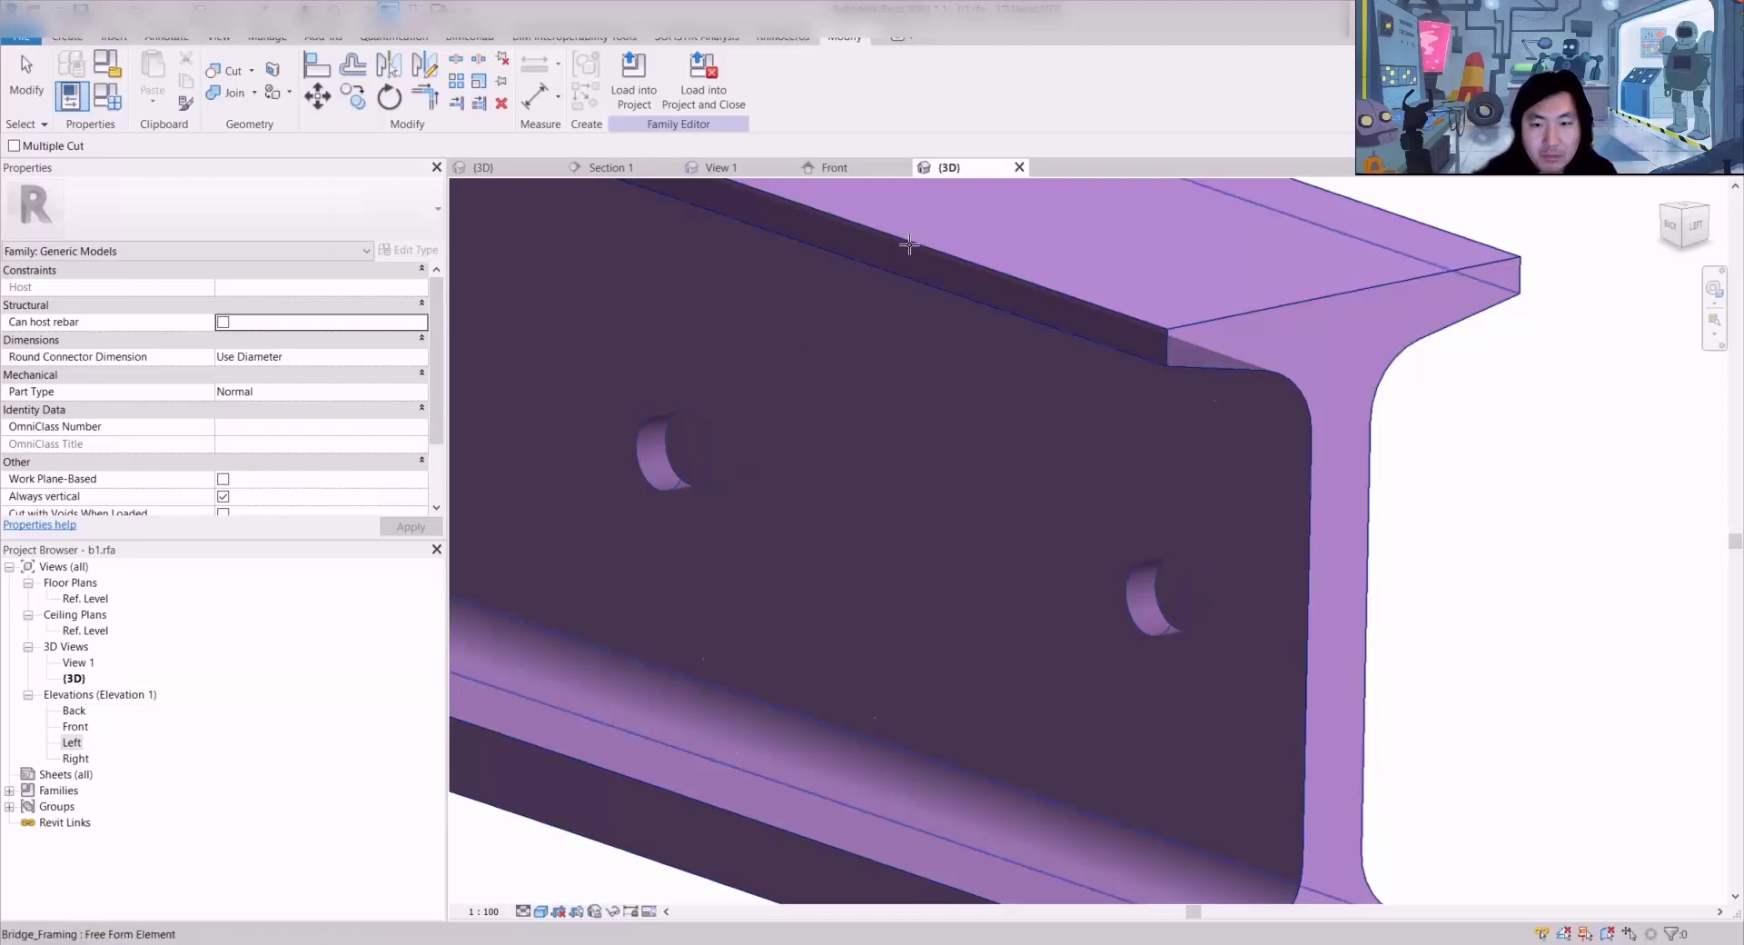
{"action": "left_click", "coordinate": [673, 444]}
{"action": "middle_click_drag", "start_coordinate": [673, 444], "coordinate": [1135, 496], "text": "shift"}
{"action": "left_click_drag", "start_coordinate": [958, 513], "coordinate": [1207, 539]}
{"action": "left_click", "coordinate": [1245, 478]}
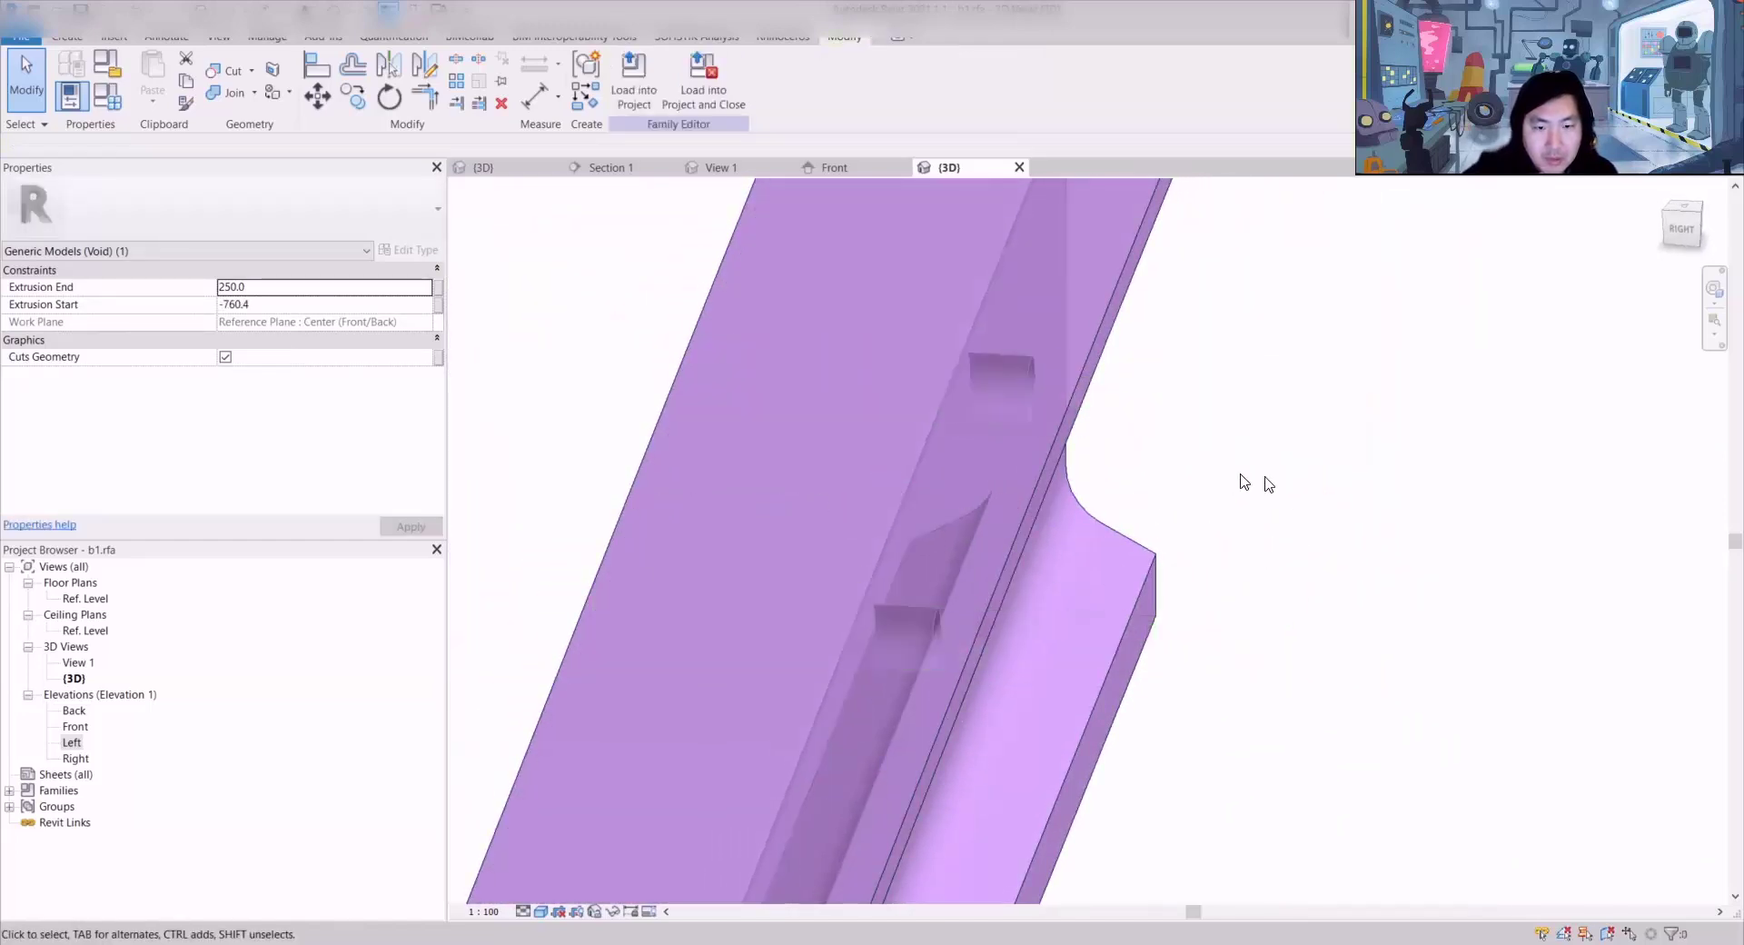
Step: Load the edited girder family b1 into the bridge project, overwriting the existing version
{"action": "middle_click_drag", "start_coordinate": [1246, 479], "coordinate": [1052, 509], "text": "shift"}
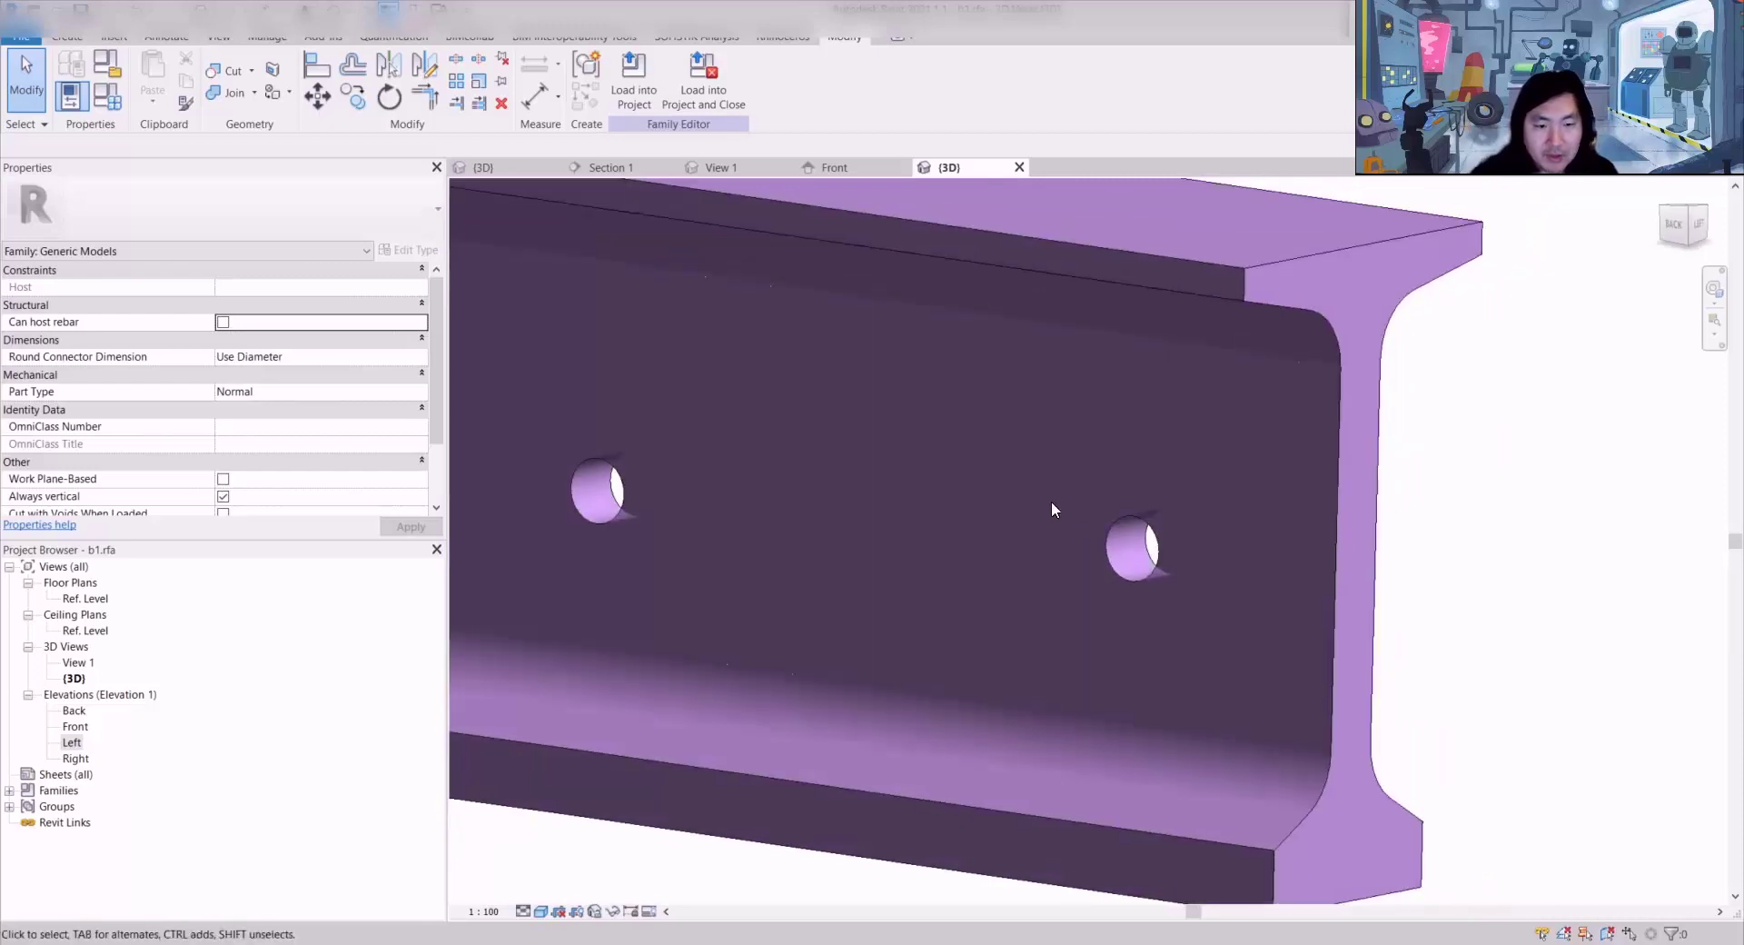
{"action": "scroll", "coordinate": [1231, 409], "scroll_direction": "down", "scroll_amount": 2}
{"action": "scroll", "coordinate": [1305, 401], "scroll_direction": "up", "scroll_amount": 2}
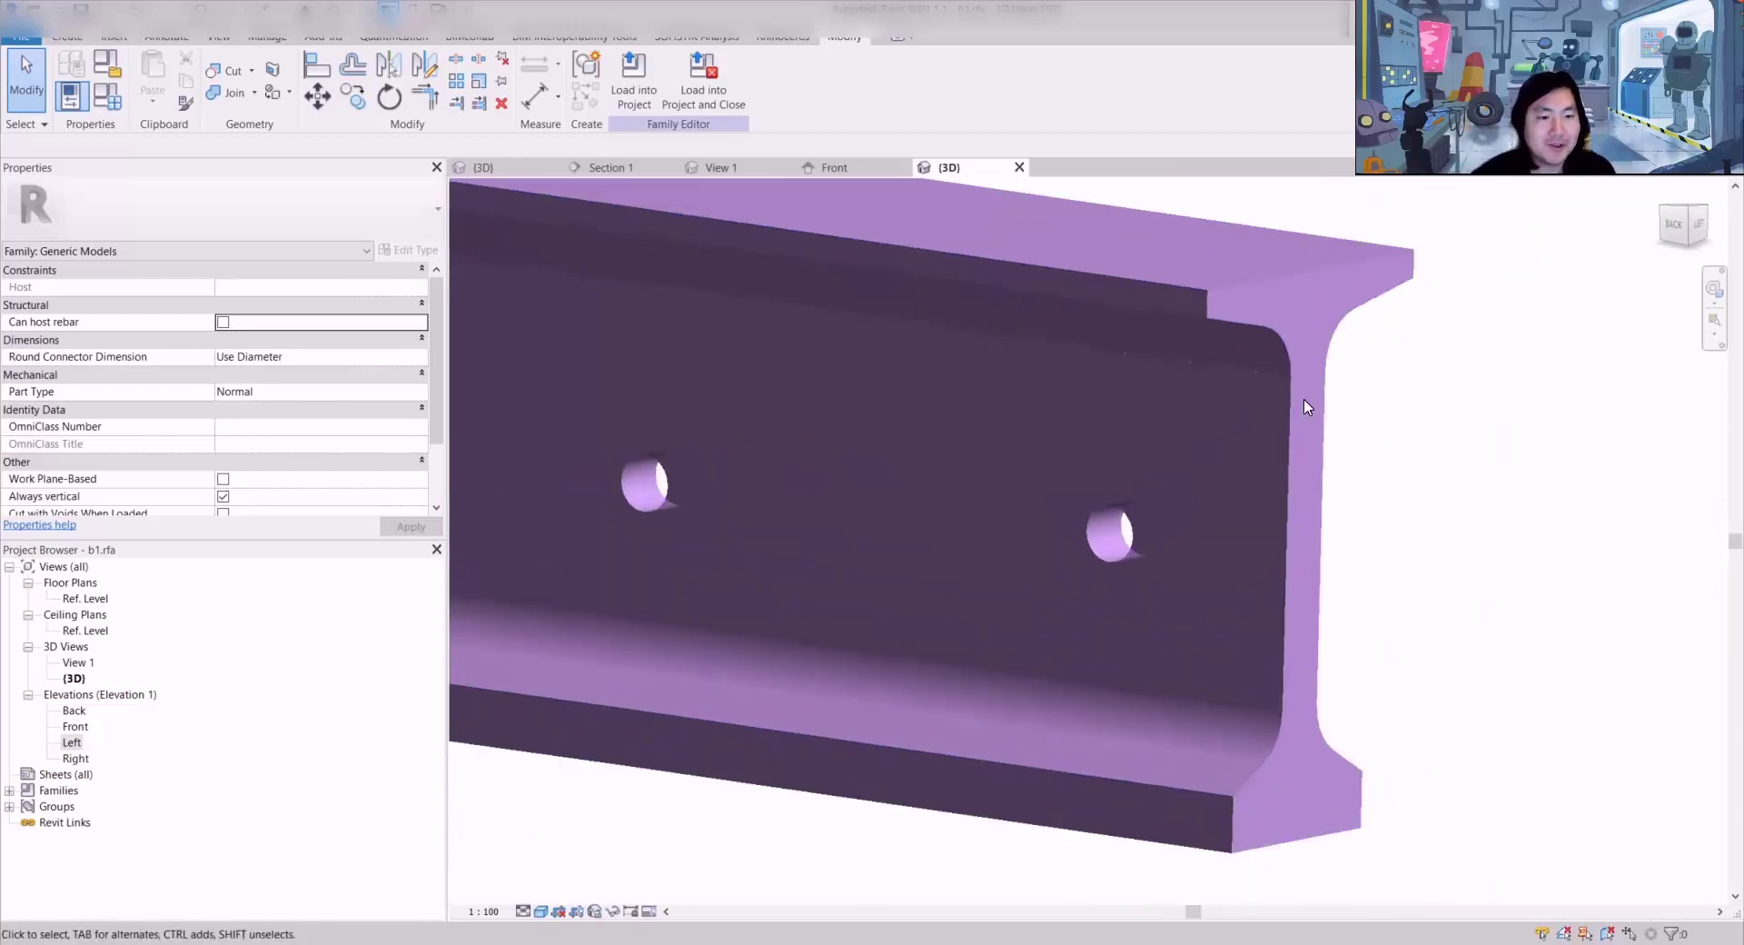
{"action": "middle_click_drag", "start_coordinate": [1308, 409], "coordinate": [1272, 496], "text": "shift"}
{"action": "scroll", "coordinate": [1205, 486], "scroll_direction": "up", "scroll_amount": 2}
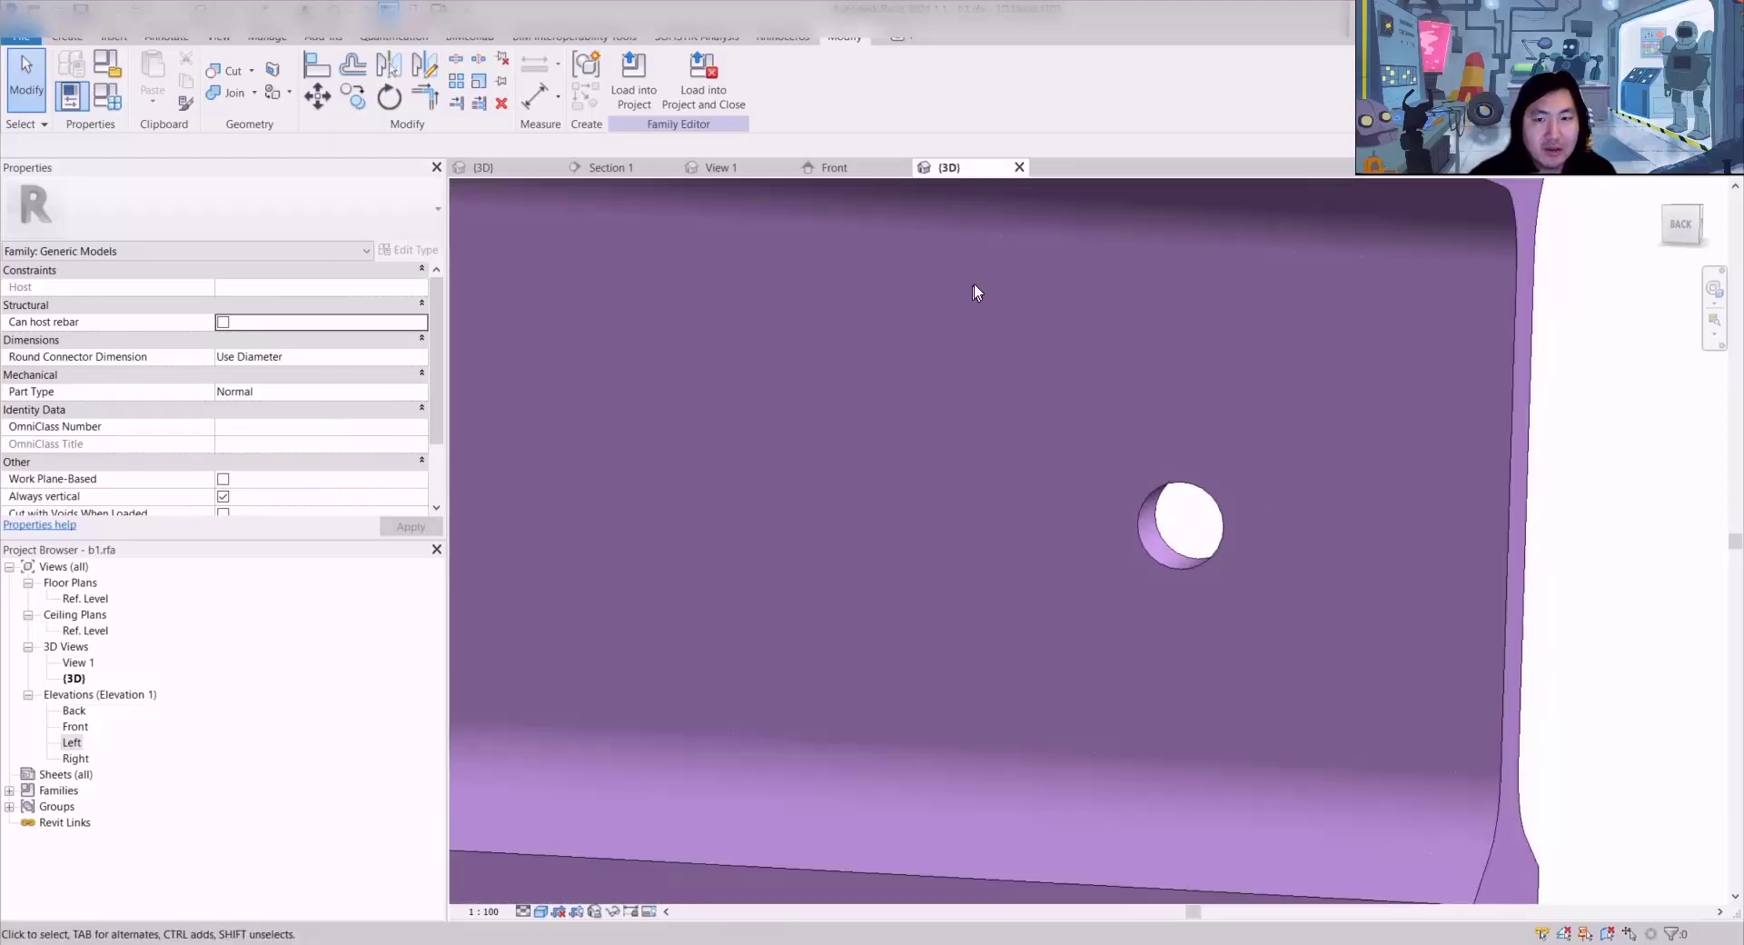
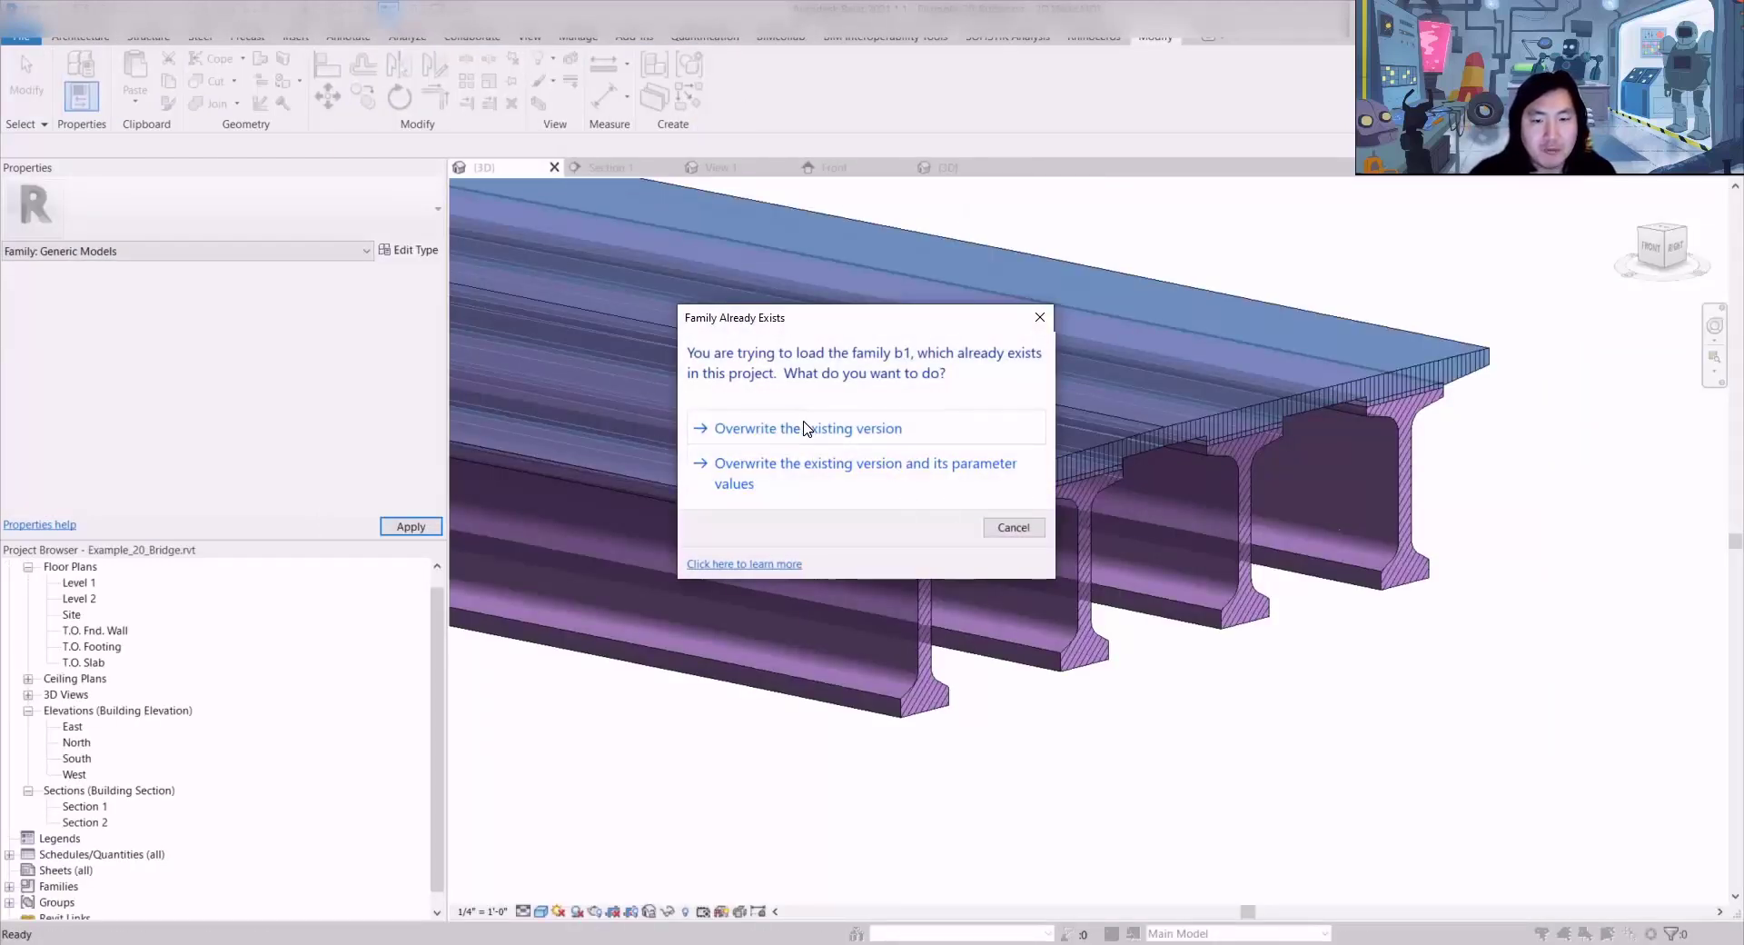
{"action": "left_click", "coordinate": [803, 427]}
Step: Inspect the new web holes near the girder ends in the bridge project's 3D view
{"action": "scroll", "coordinate": [950, 530], "scroll_direction": "down", "scroll_amount": 5}
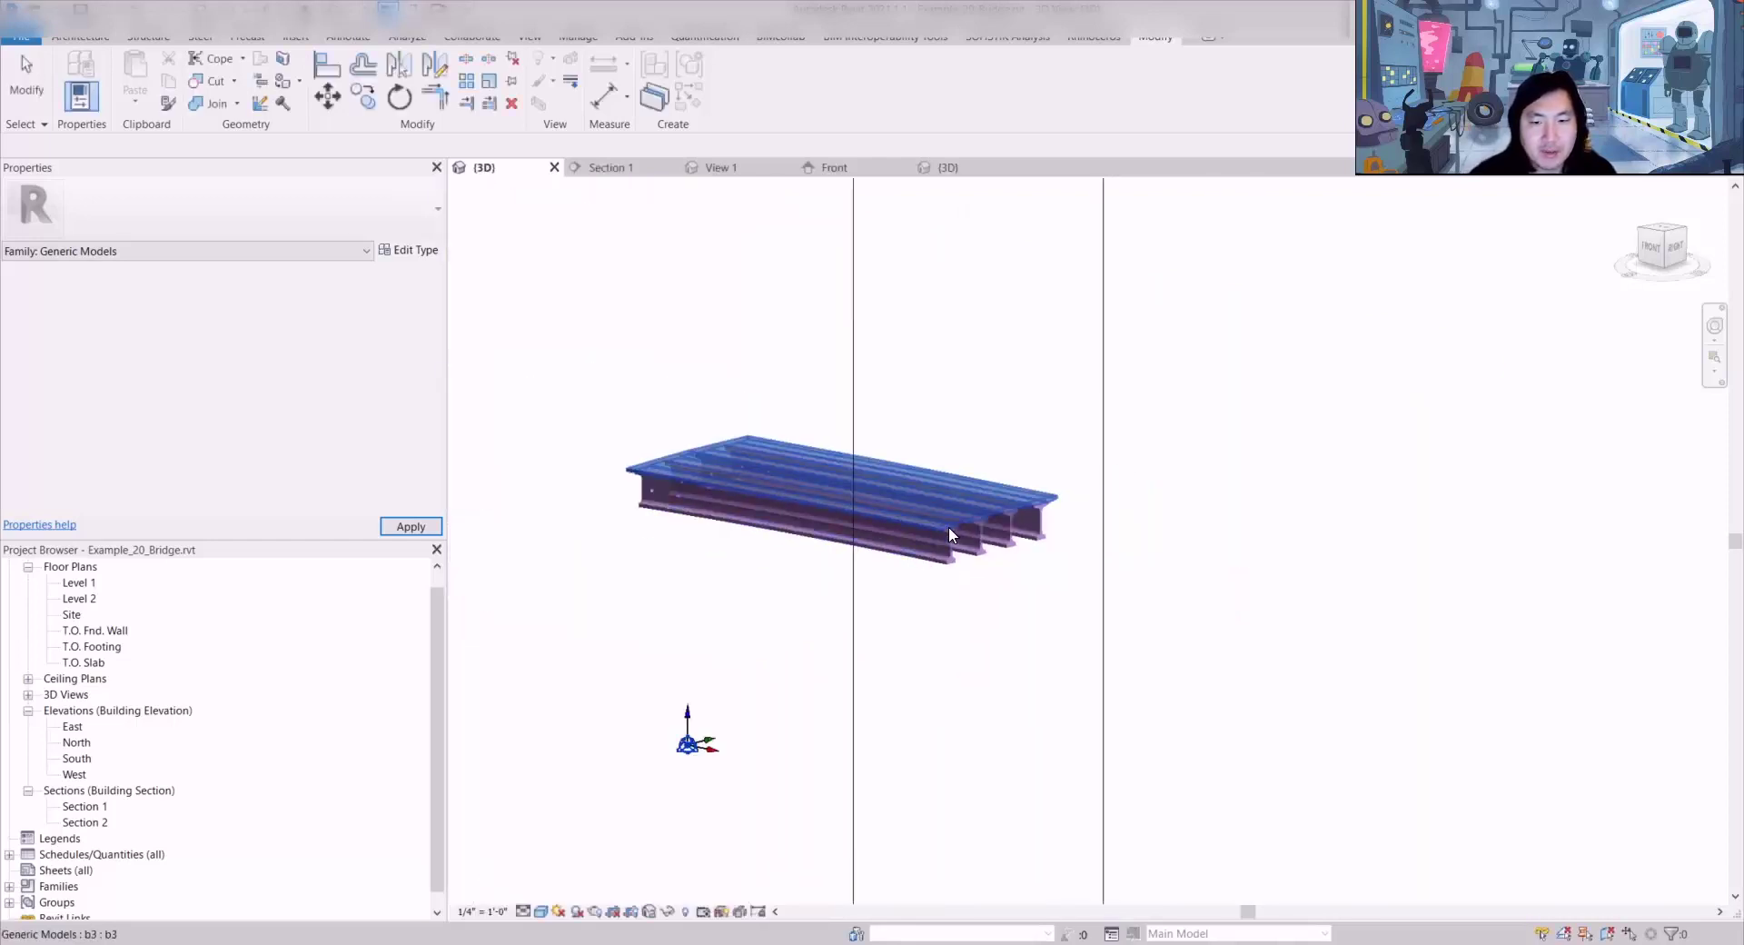
{"action": "middle_click_drag", "start_coordinate": [949, 529], "coordinate": [1114, 506], "text": "shift"}
{"action": "scroll", "coordinate": [763, 465], "scroll_direction": "up", "scroll_amount": 6}
{"action": "middle_click_drag", "start_coordinate": [774, 465], "coordinate": [885, 430], "text": "shift"}
{"action": "scroll", "coordinate": [901, 361], "scroll_direction": "up", "scroll_amount": 4}
{"action": "middle_click_drag", "start_coordinate": [678, 603], "coordinate": [1593, 717], "text": "shift"}
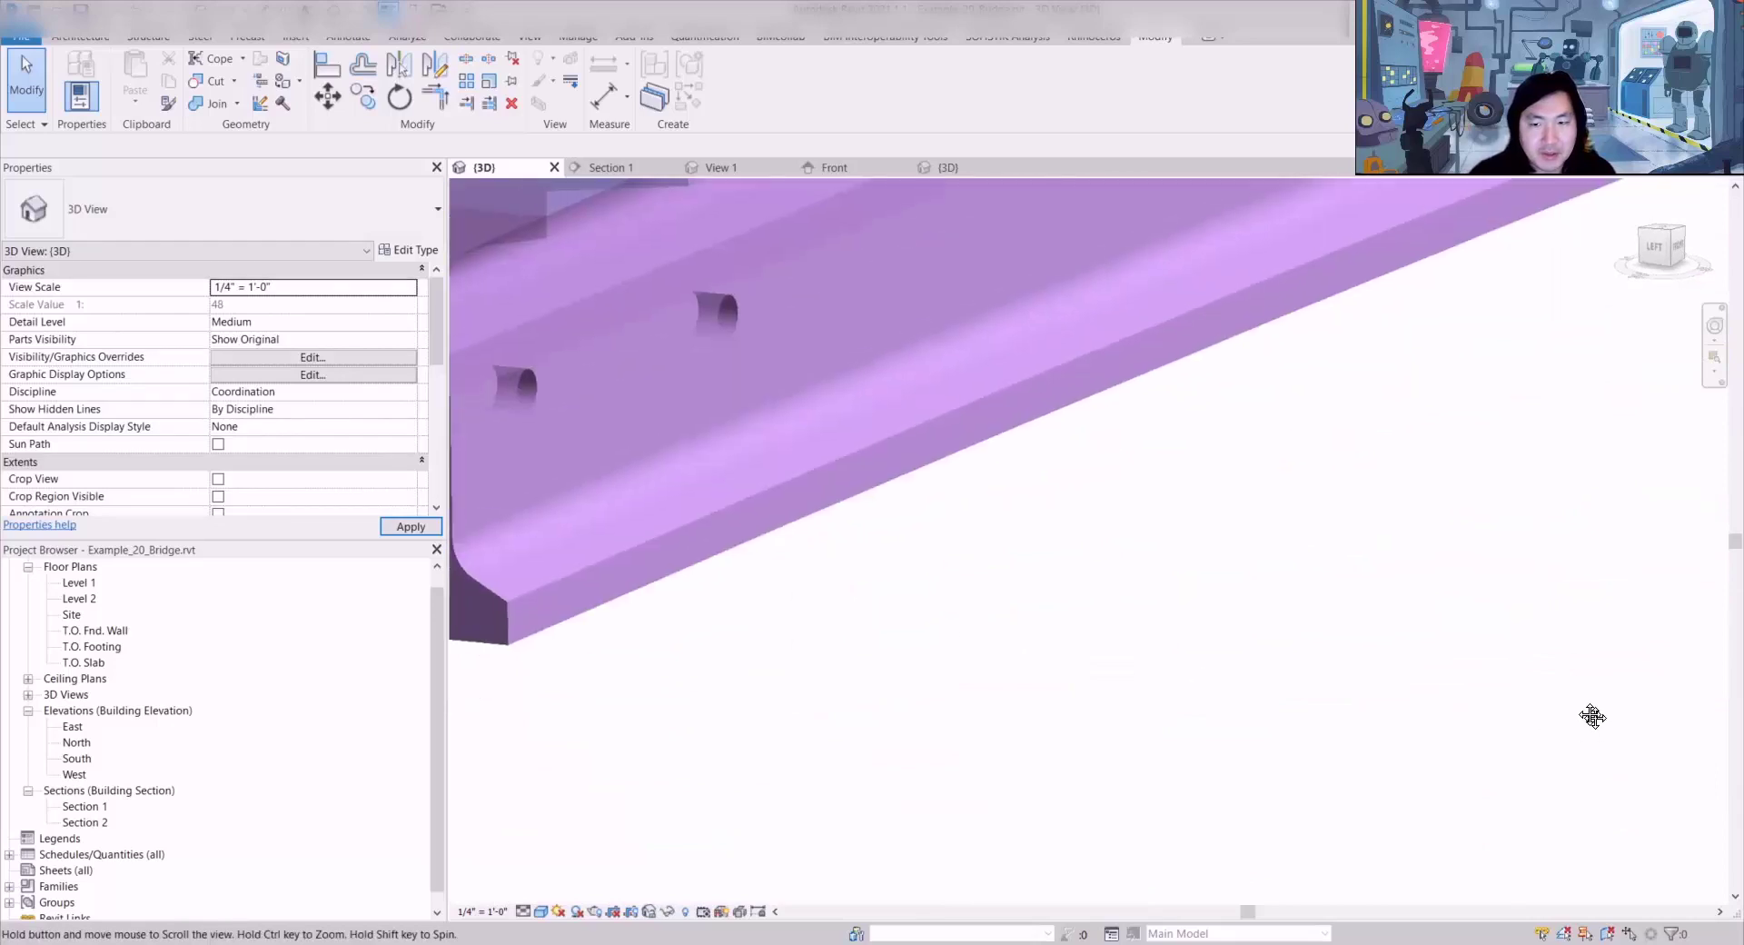
{"action": "scroll", "coordinate": [1127, 536], "scroll_direction": "down", "scroll_amount": 5}
{"action": "middle_click_drag", "start_coordinate": [1127, 536], "coordinate": [1731, 402], "text": "shift"}
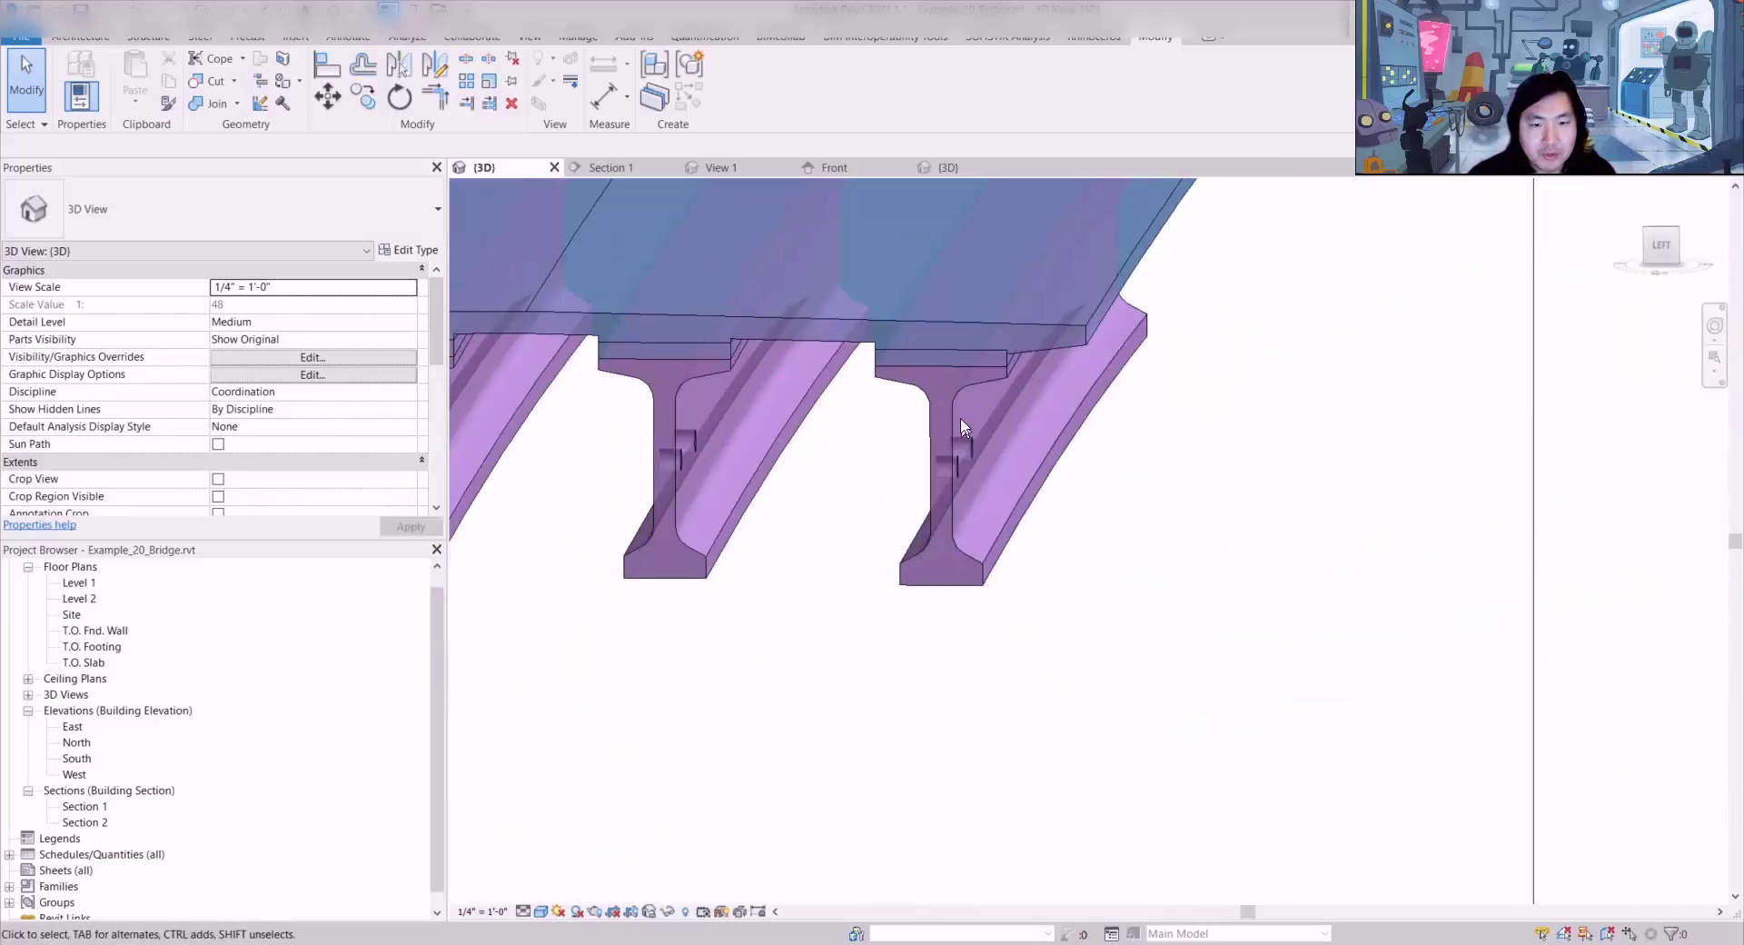
{"action": "scroll", "coordinate": [977, 356], "scroll_direction": "up", "scroll_amount": 2}
{"action": "left_click", "coordinate": [1026, 354]}
{"action": "middle_click_drag", "start_coordinate": [1025, 355], "coordinate": [1010, 403], "text": "shift"}
Step: Compare the holes across all girders from below the deck and along the outer girder's outside face
{"action": "key", "text": "Escape"}
{"action": "scroll", "coordinate": [962, 467], "scroll_direction": "down", "scroll_amount": 1}
{"action": "middle_click_drag", "start_coordinate": [962, 468], "coordinate": [1051, 433], "text": "shift"}
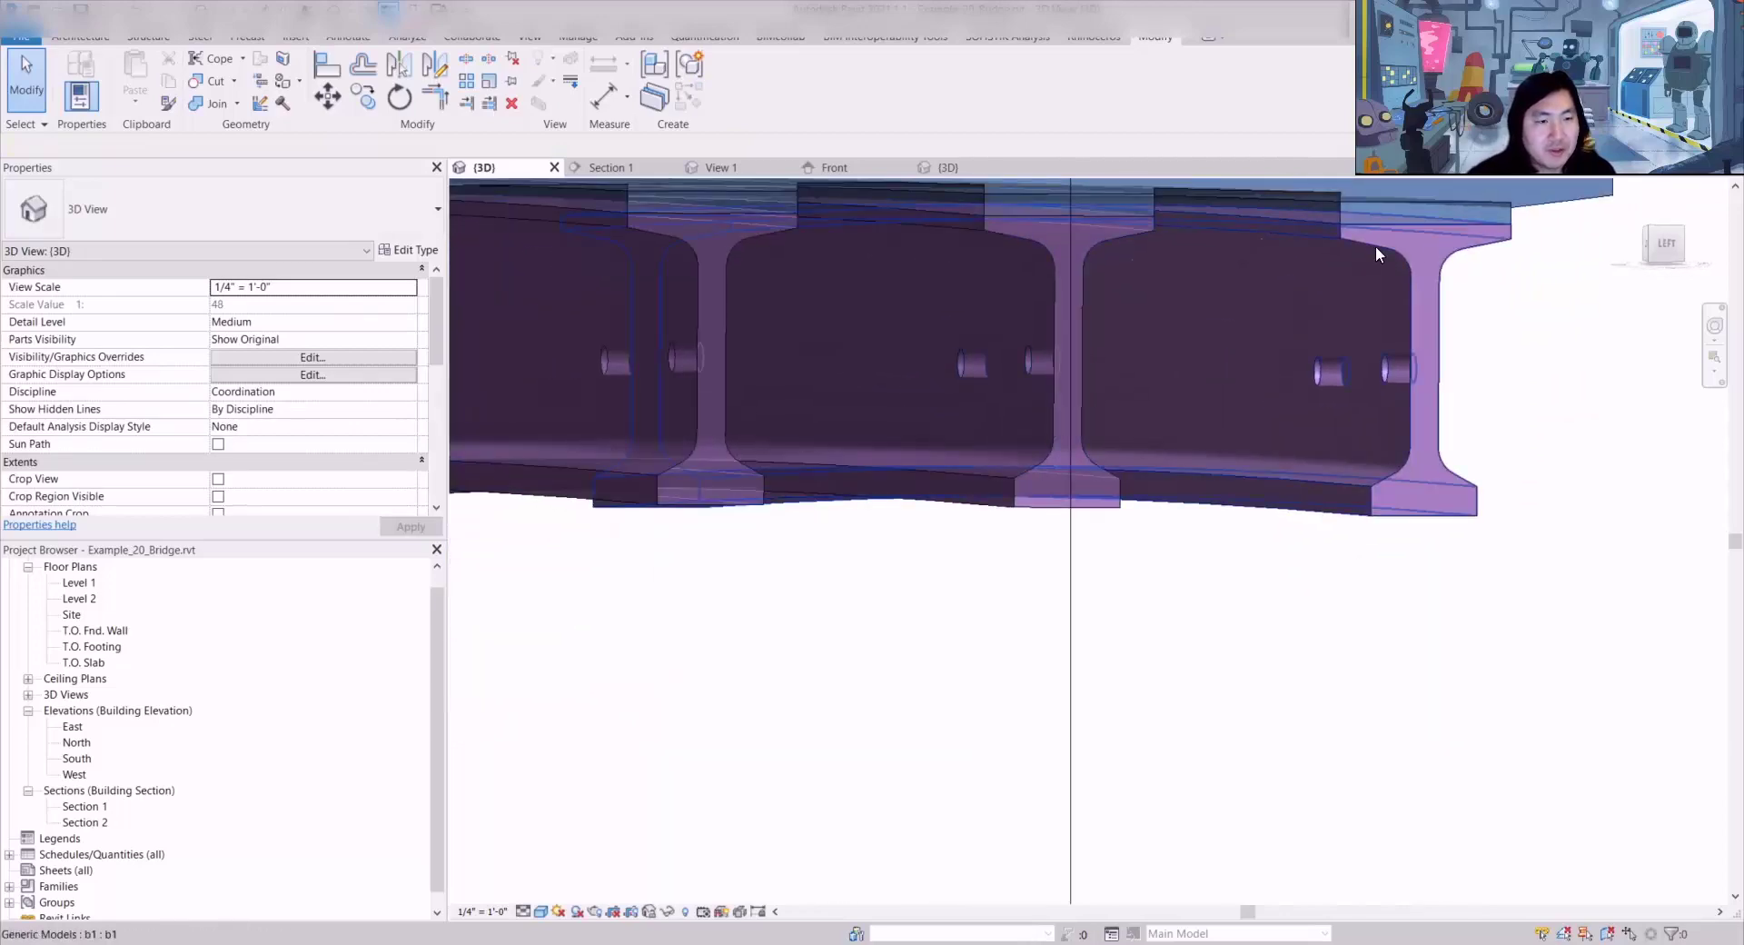
{"action": "scroll", "coordinate": [1376, 246], "scroll_direction": "up", "scroll_amount": 2}
{"action": "scroll", "coordinate": [1371, 277], "scroll_direction": "down", "scroll_amount": 1}
{"action": "middle_click_drag", "start_coordinate": [1370, 281], "coordinate": [848, 455], "text": "shift"}
{"action": "scroll", "coordinate": [986, 470], "scroll_direction": "down", "scroll_amount": 2}
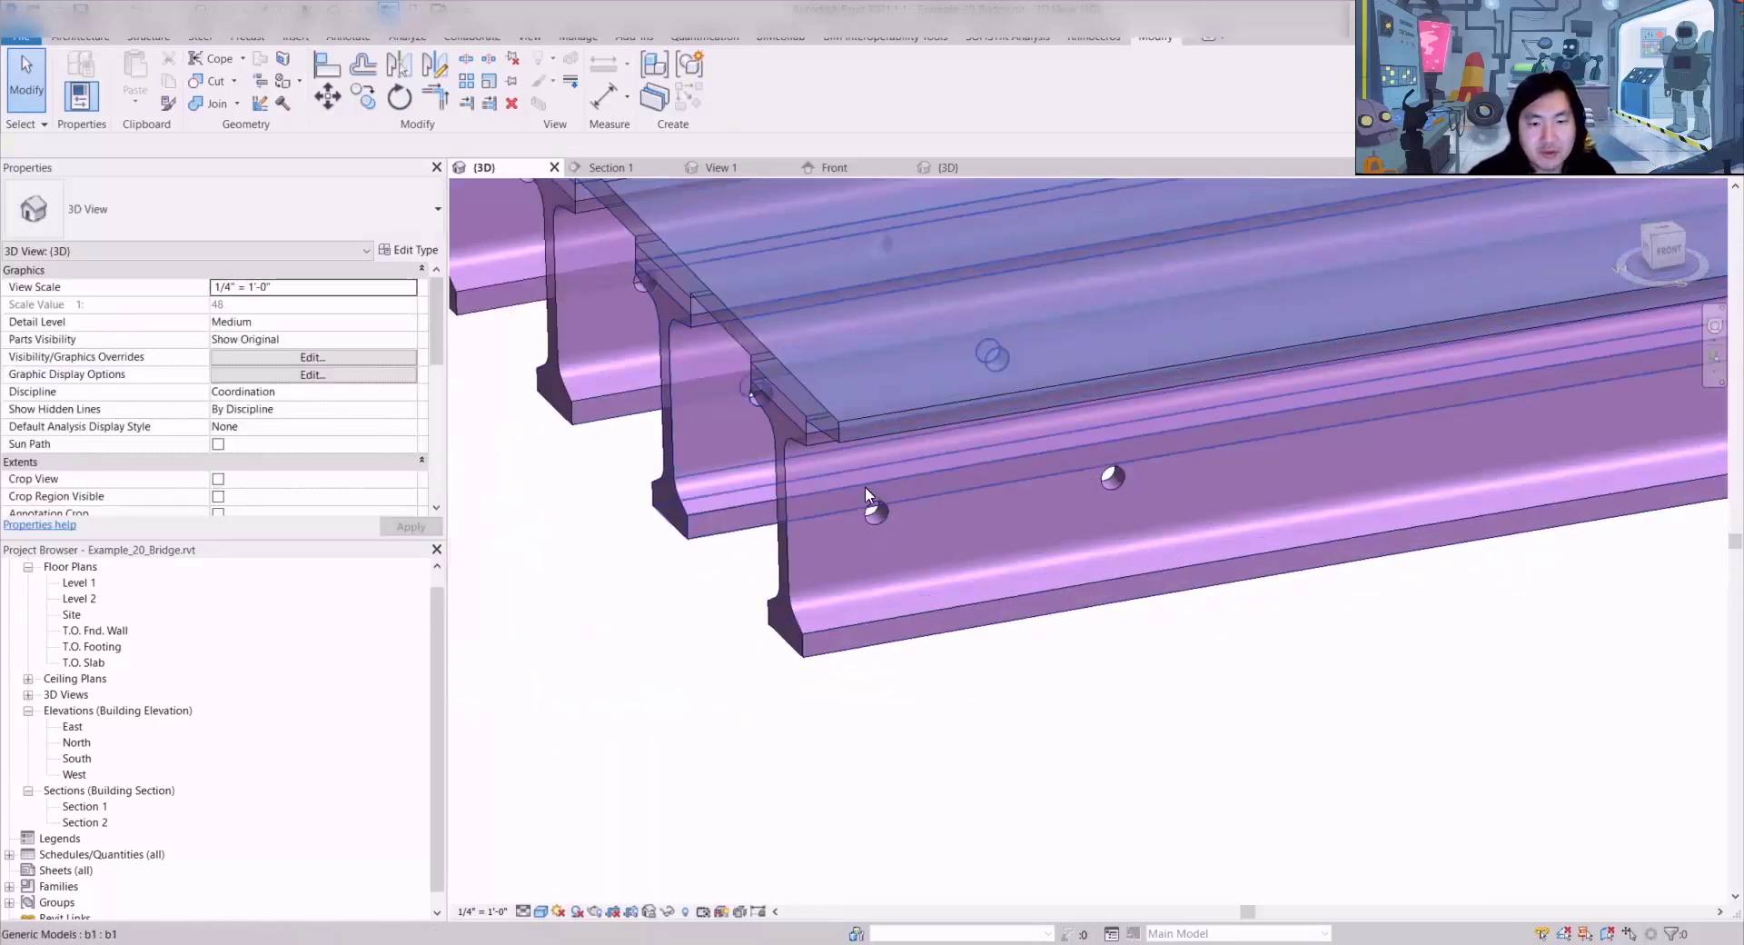
{"action": "scroll", "coordinate": [872, 497], "scroll_direction": "up", "scroll_amount": 3}
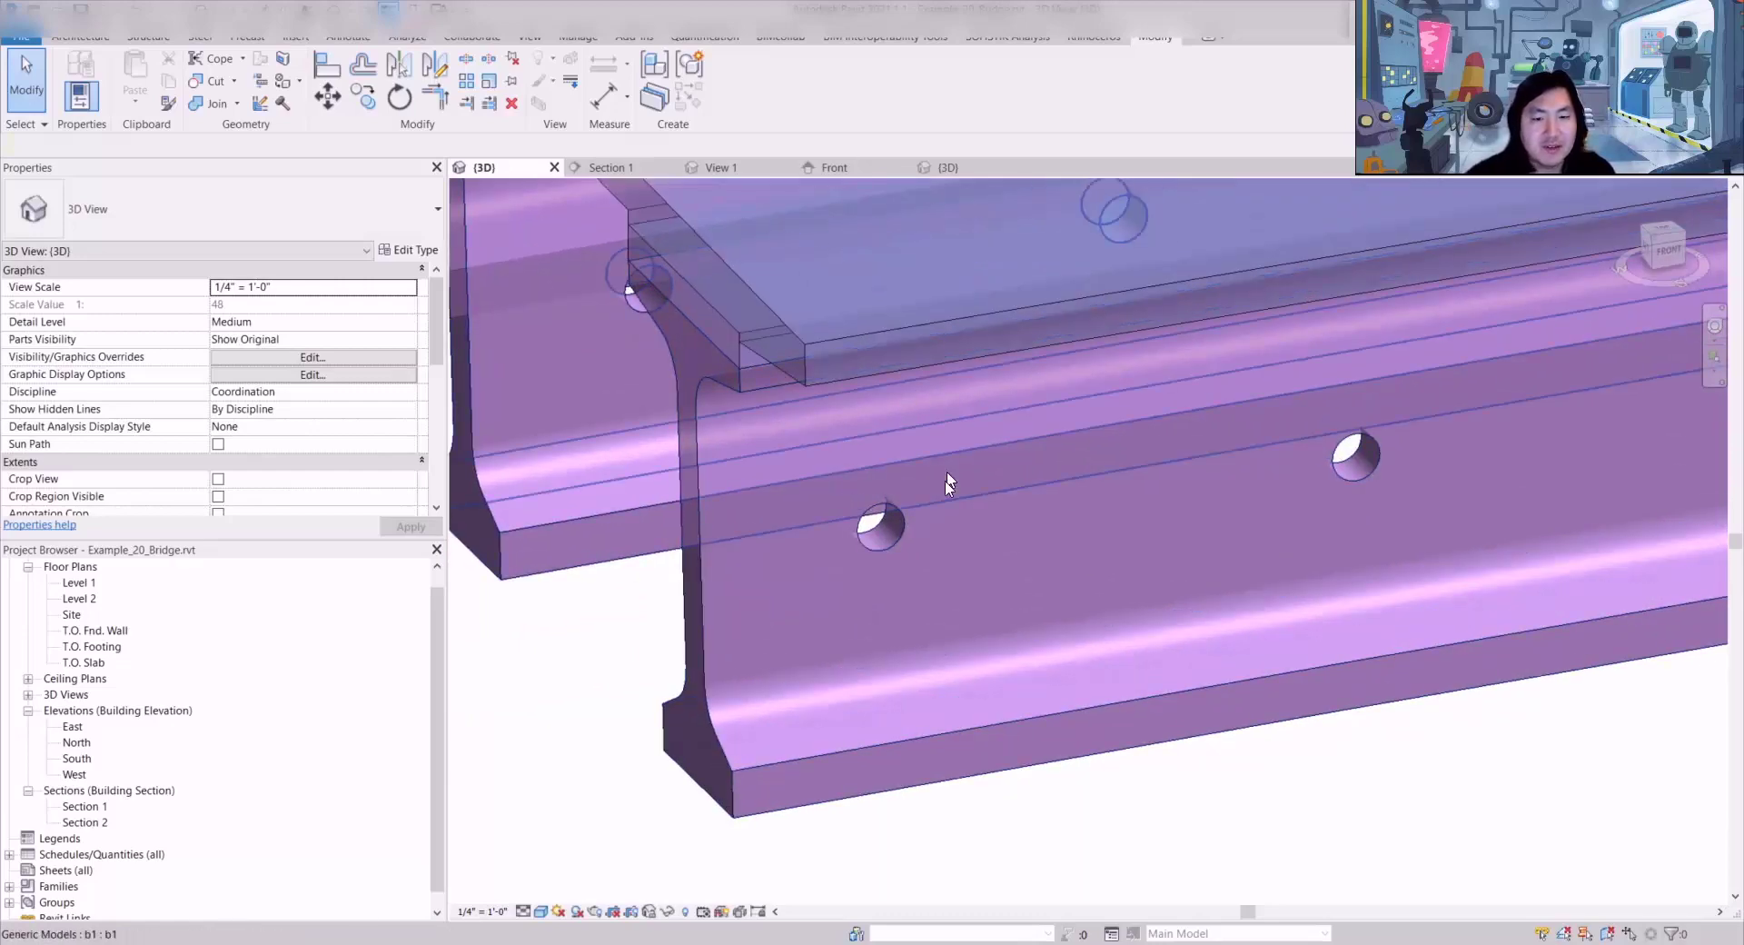
{"action": "scroll", "coordinate": [888, 471], "scroll_direction": "down", "scroll_amount": 3}
{"action": "middle_click_drag", "start_coordinate": [888, 471], "coordinate": [818, 490], "text": "shift"}
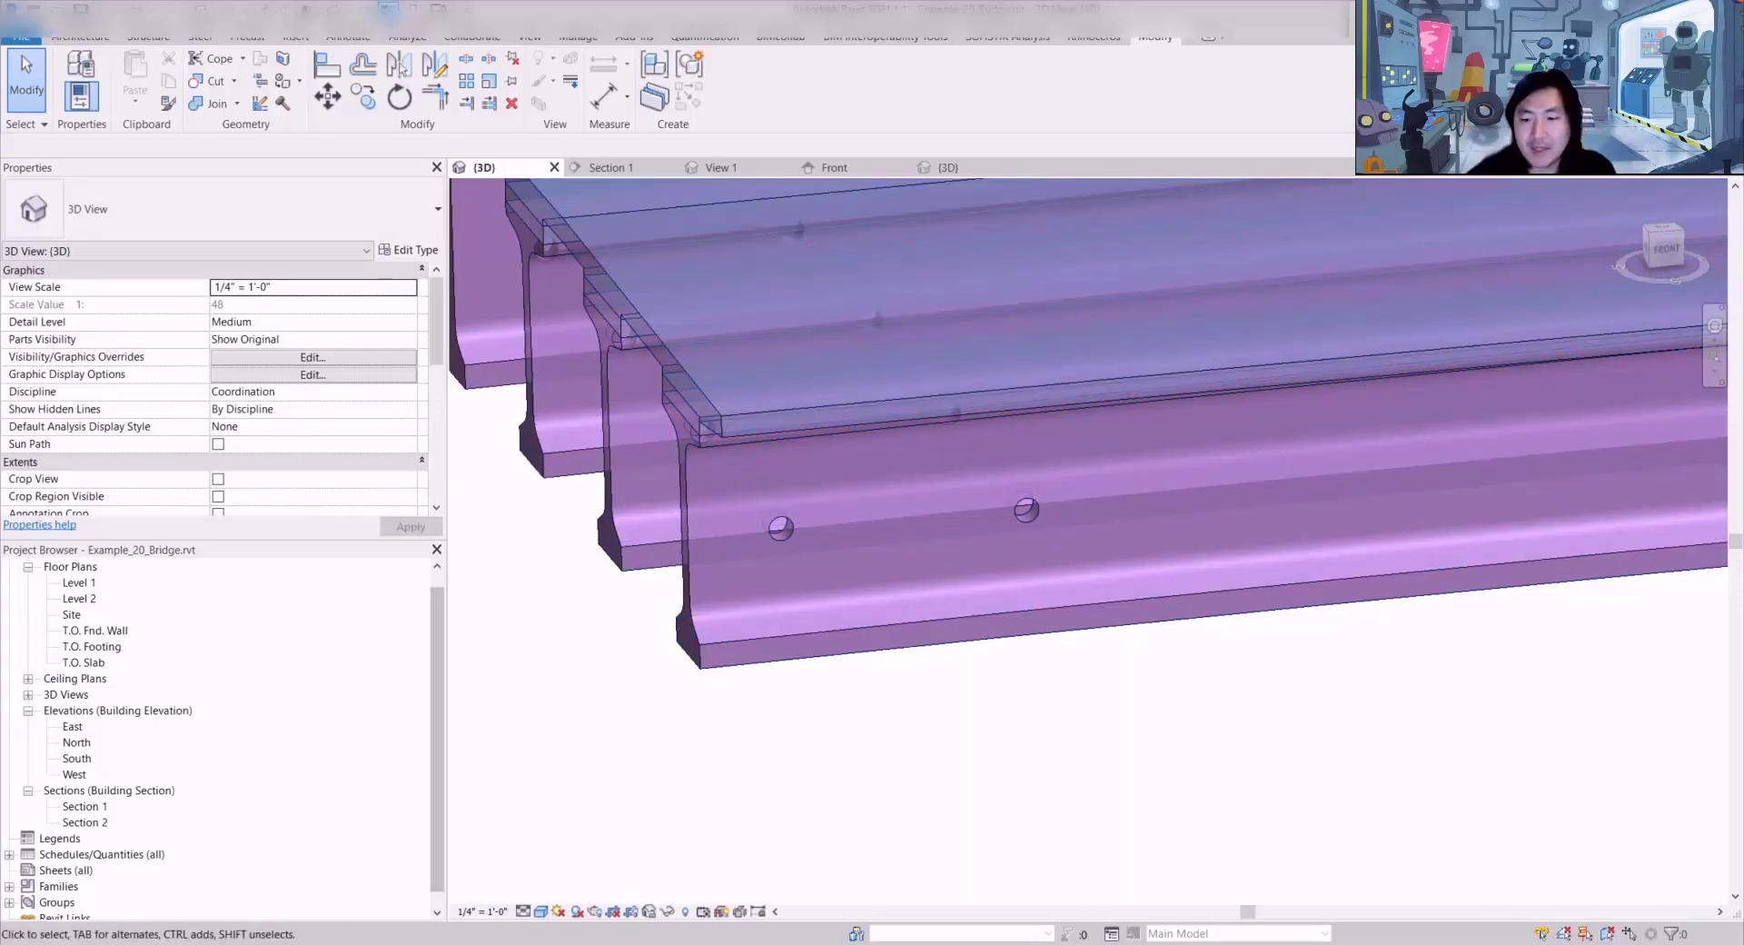
Step: Switch to Grasshopper and examine the Add Component (Location) group that places the family types
{"action": "left_click", "coordinate": [1101, 38]}
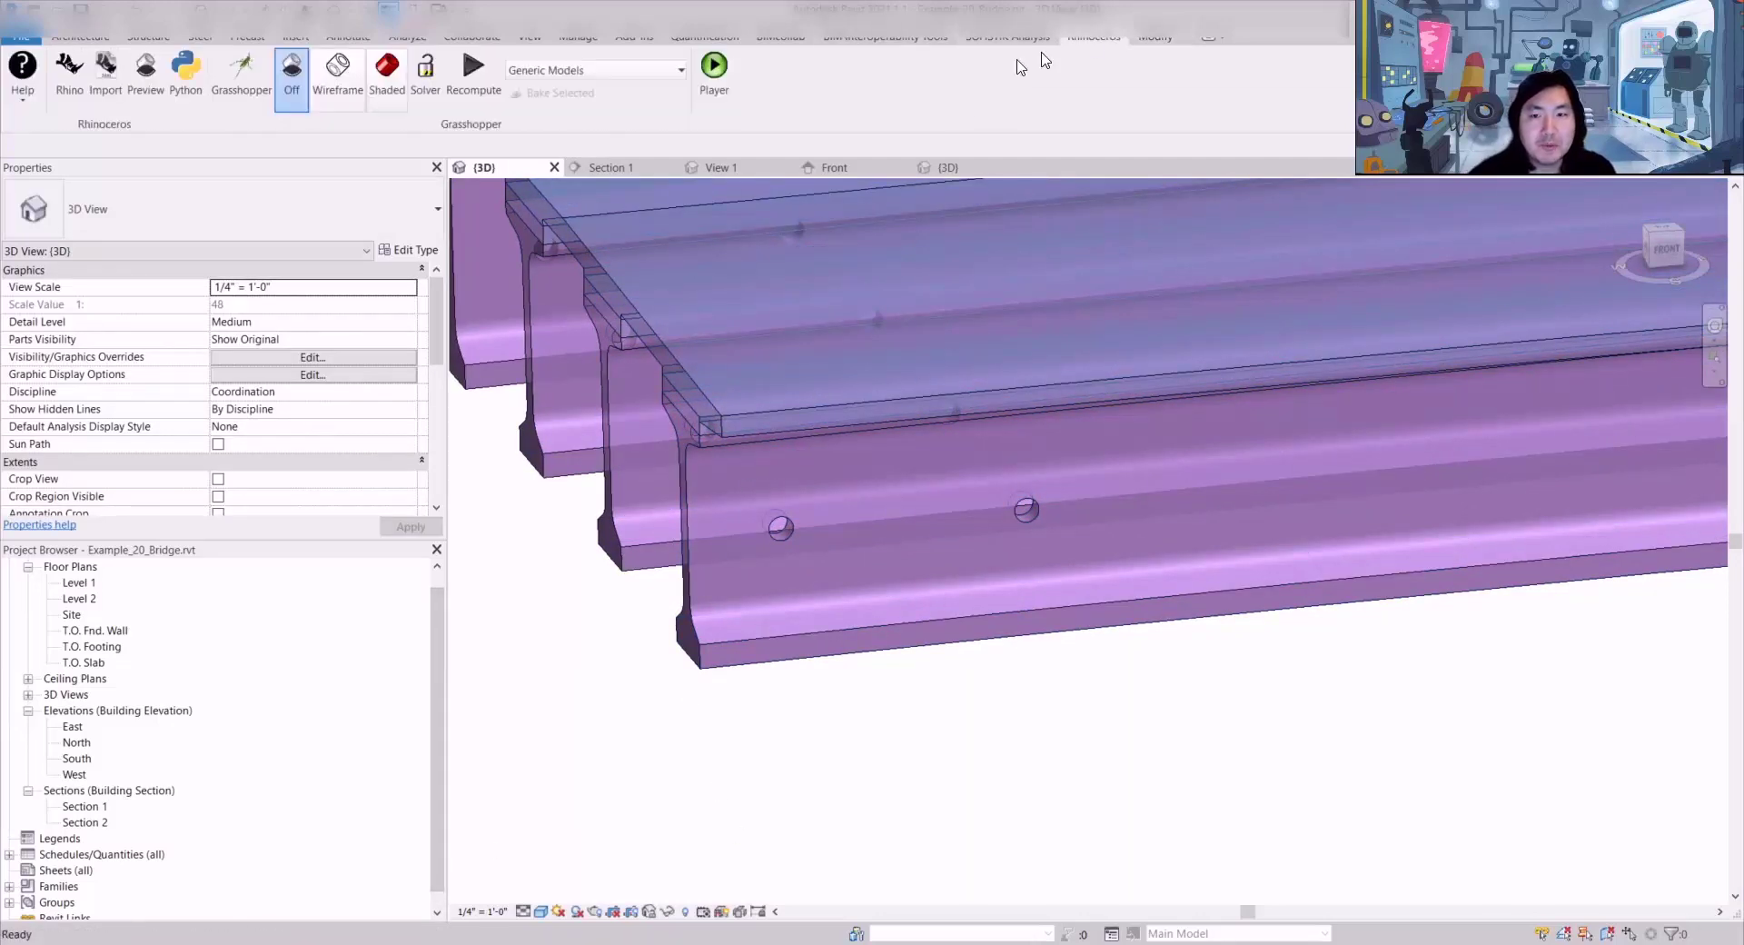
{"action": "left_click", "coordinate": [255, 79]}
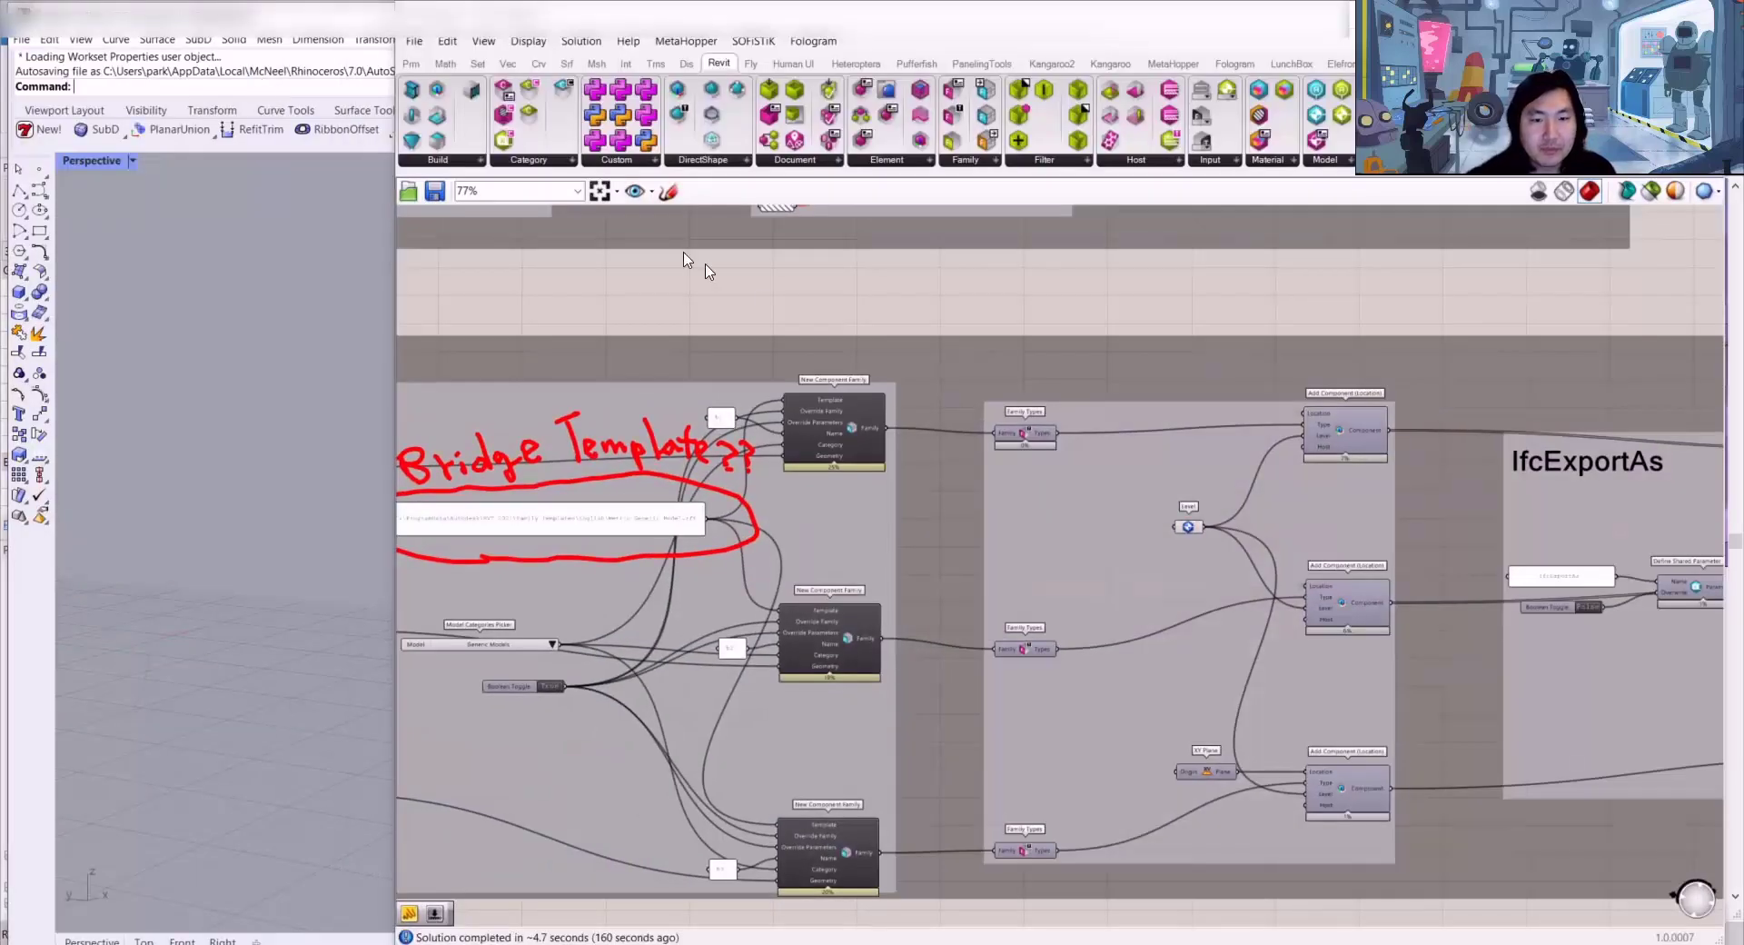
{"action": "right_click_drag", "start_coordinate": [1337, 331], "coordinate": [1049, 345]}
{"action": "scroll", "coordinate": [1018, 463], "scroll_direction": "up", "scroll_amount": 3}
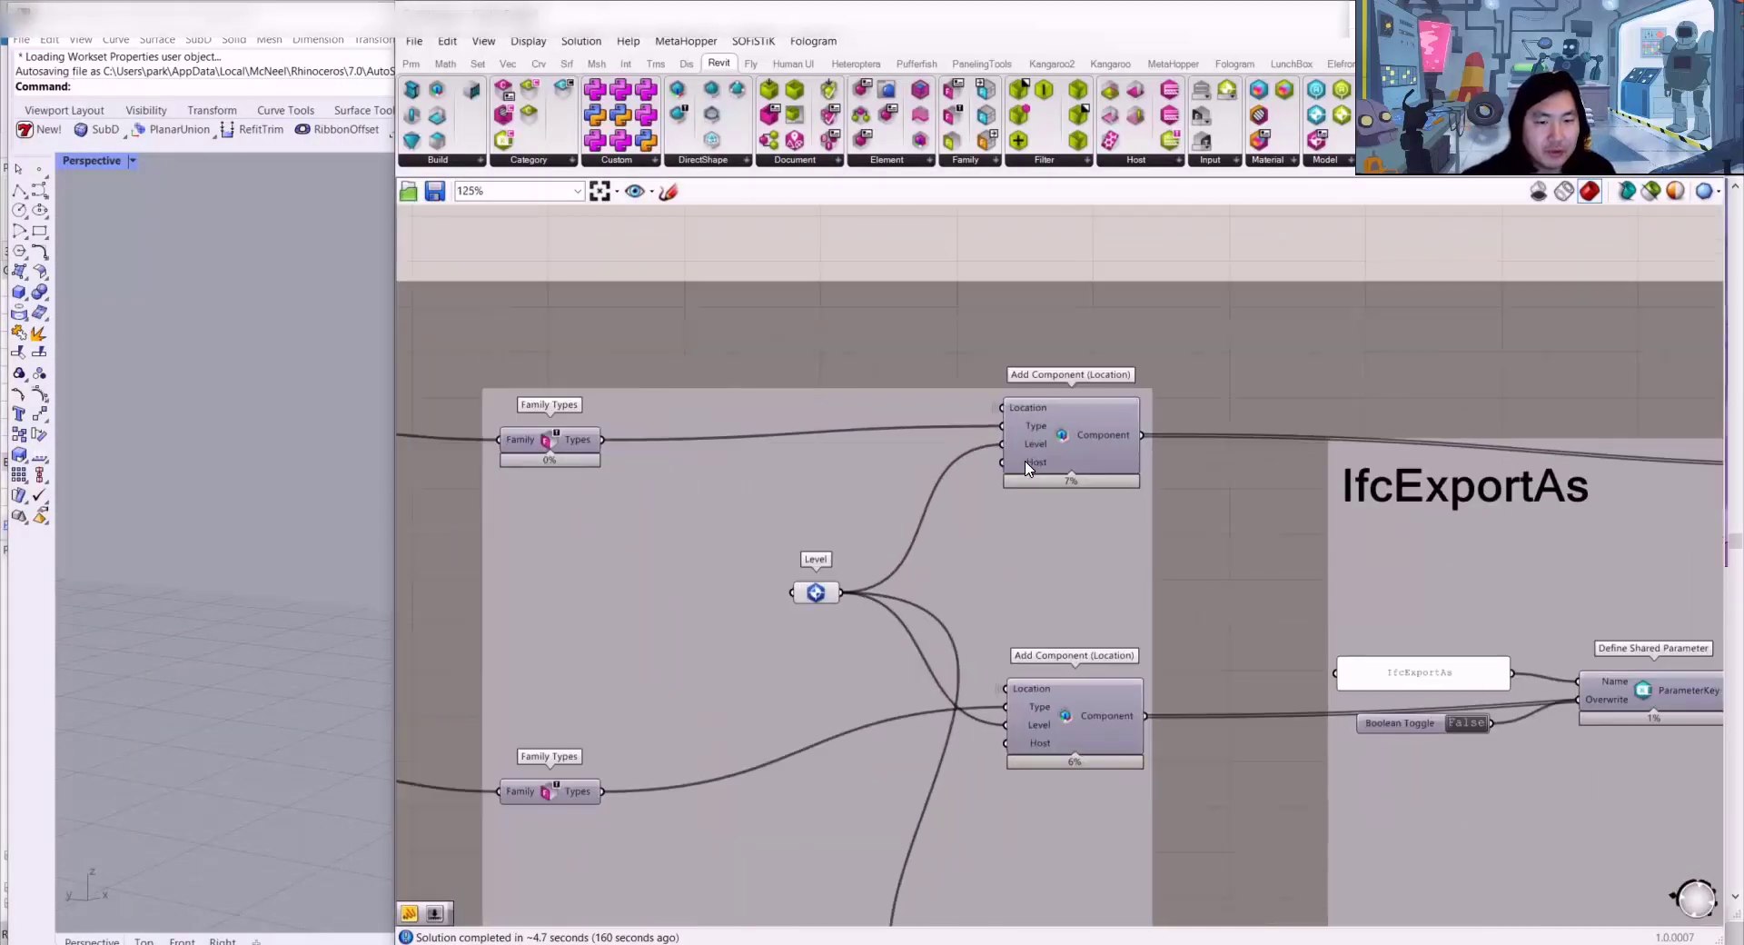
{"action": "scroll", "coordinate": [1034, 455], "scroll_direction": "down", "scroll_amount": 3}
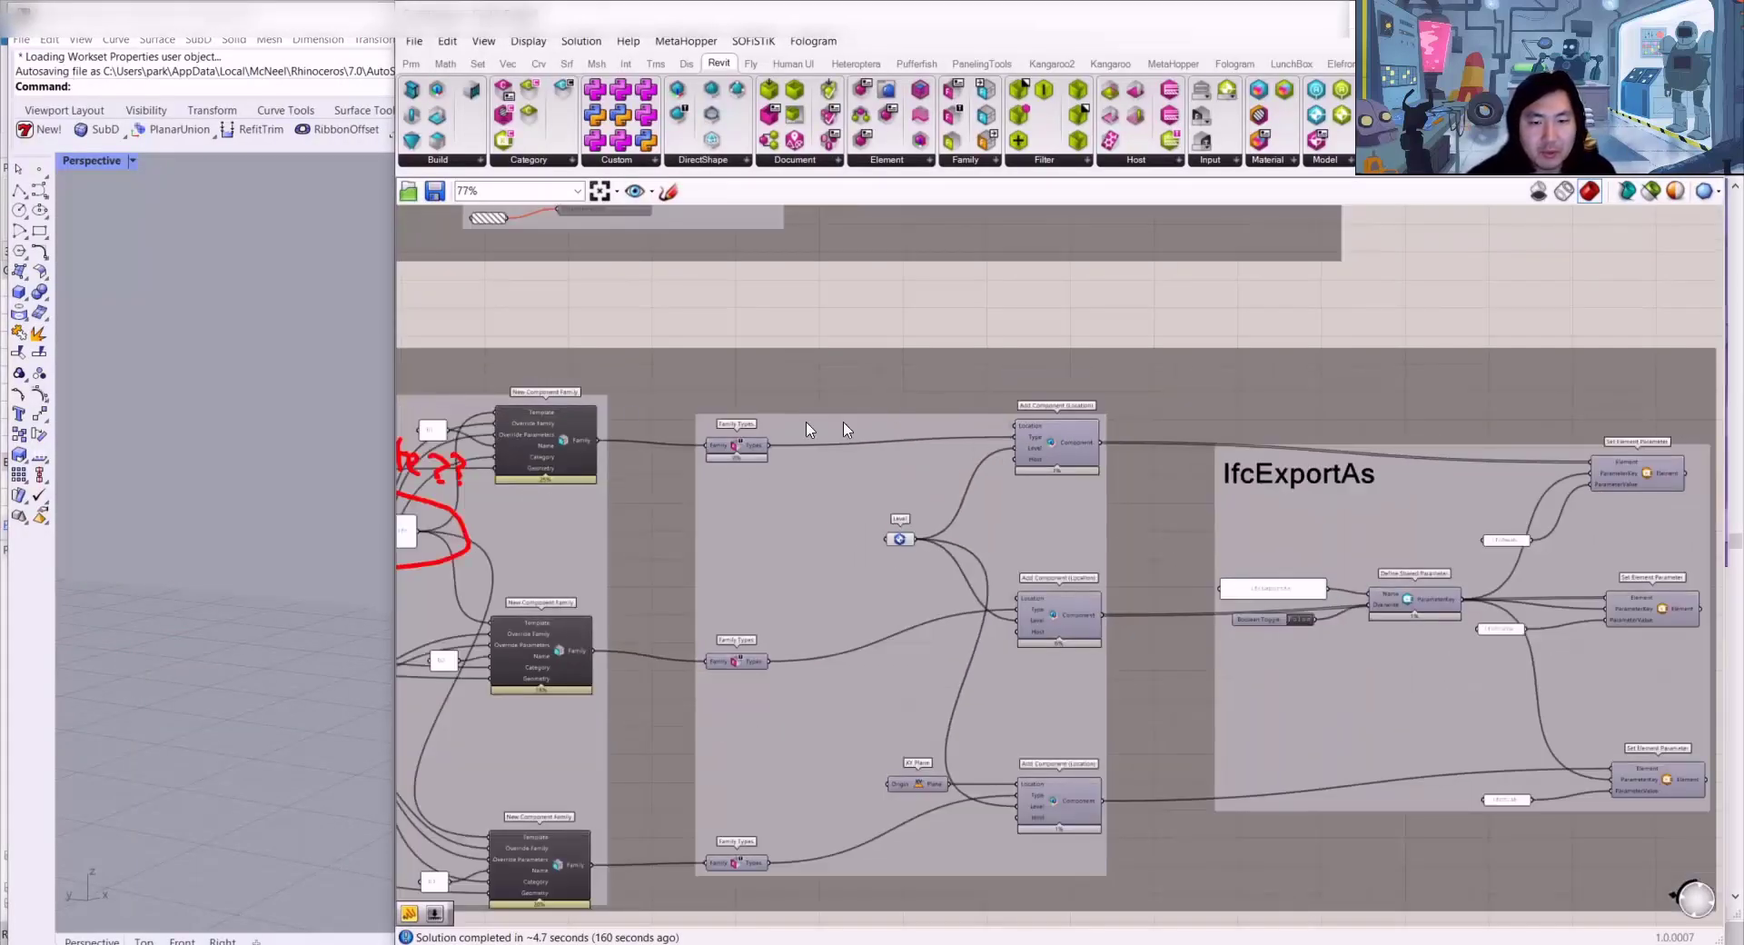
Step: Examine the Vector Display component and the final Move component of the upper group that repositions the girder at the origin
{"action": "right_click_drag", "start_coordinate": [695, 390], "coordinate": [1164, 332]}
{"action": "scroll", "coordinate": [635, 341], "scroll_direction": "down", "scroll_amount": 3}
{"action": "right_click_drag", "start_coordinate": [635, 341], "coordinate": [1271, 280]}
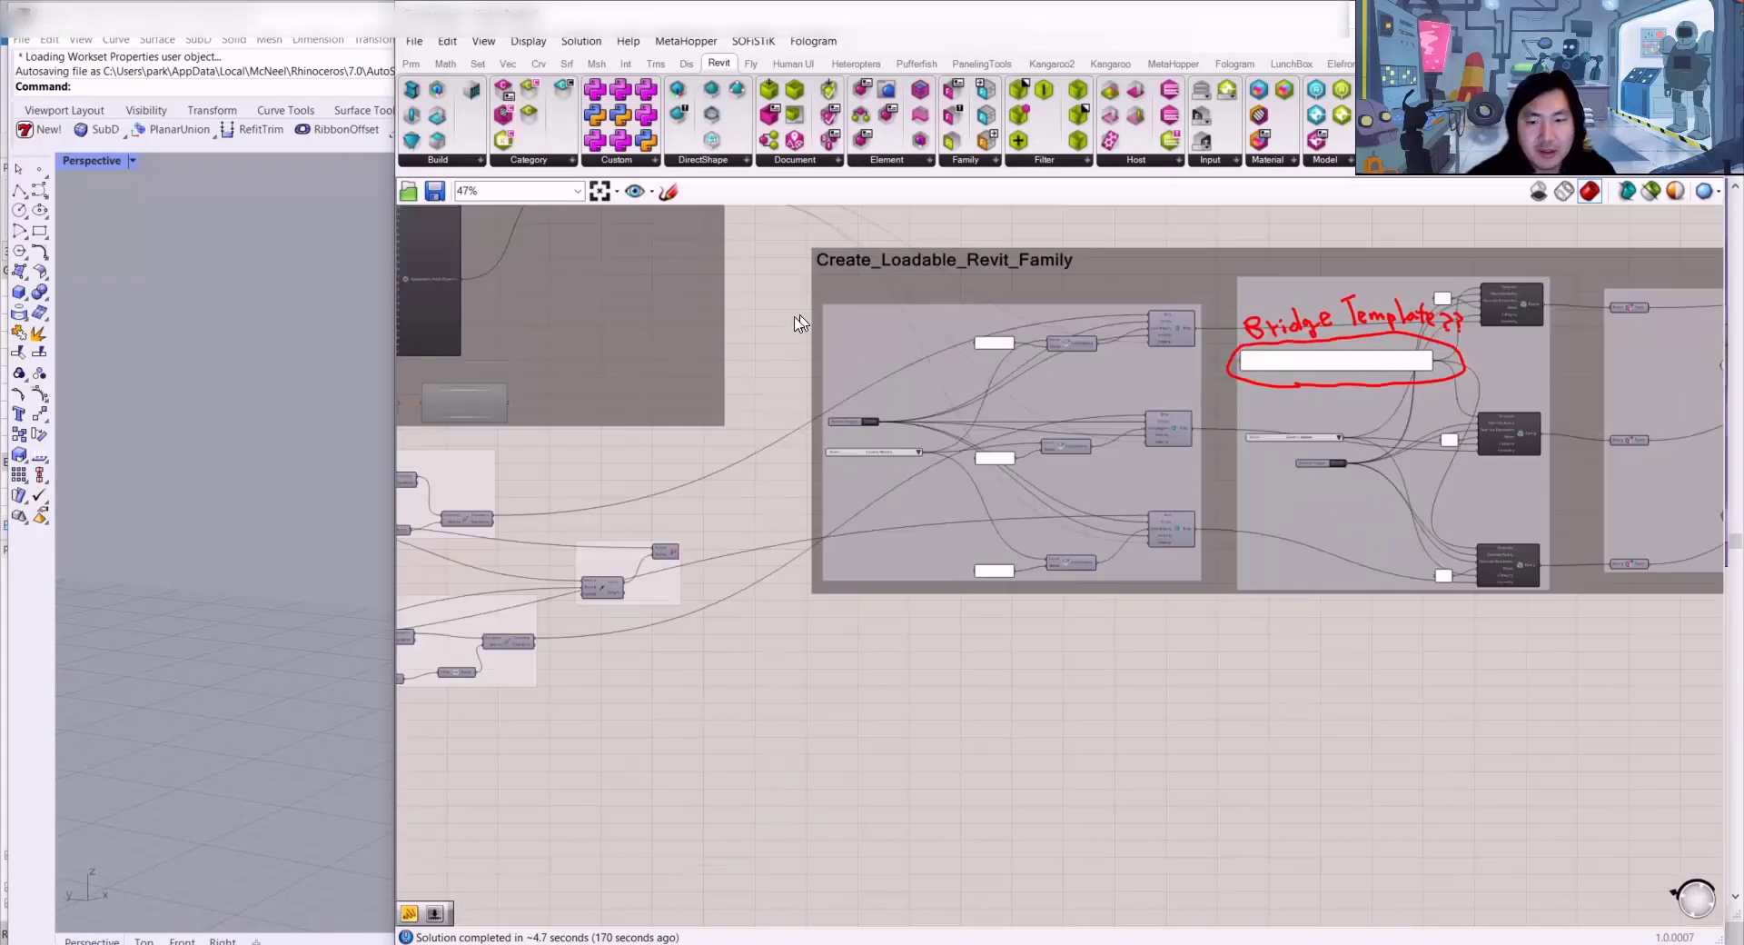
{"action": "scroll", "coordinate": [1003, 535], "scroll_direction": "up", "scroll_amount": 4}
{"action": "right_click_drag", "start_coordinate": [635, 534], "coordinate": [1273, 472]}
{"action": "left_click", "coordinate": [1371, 491]}
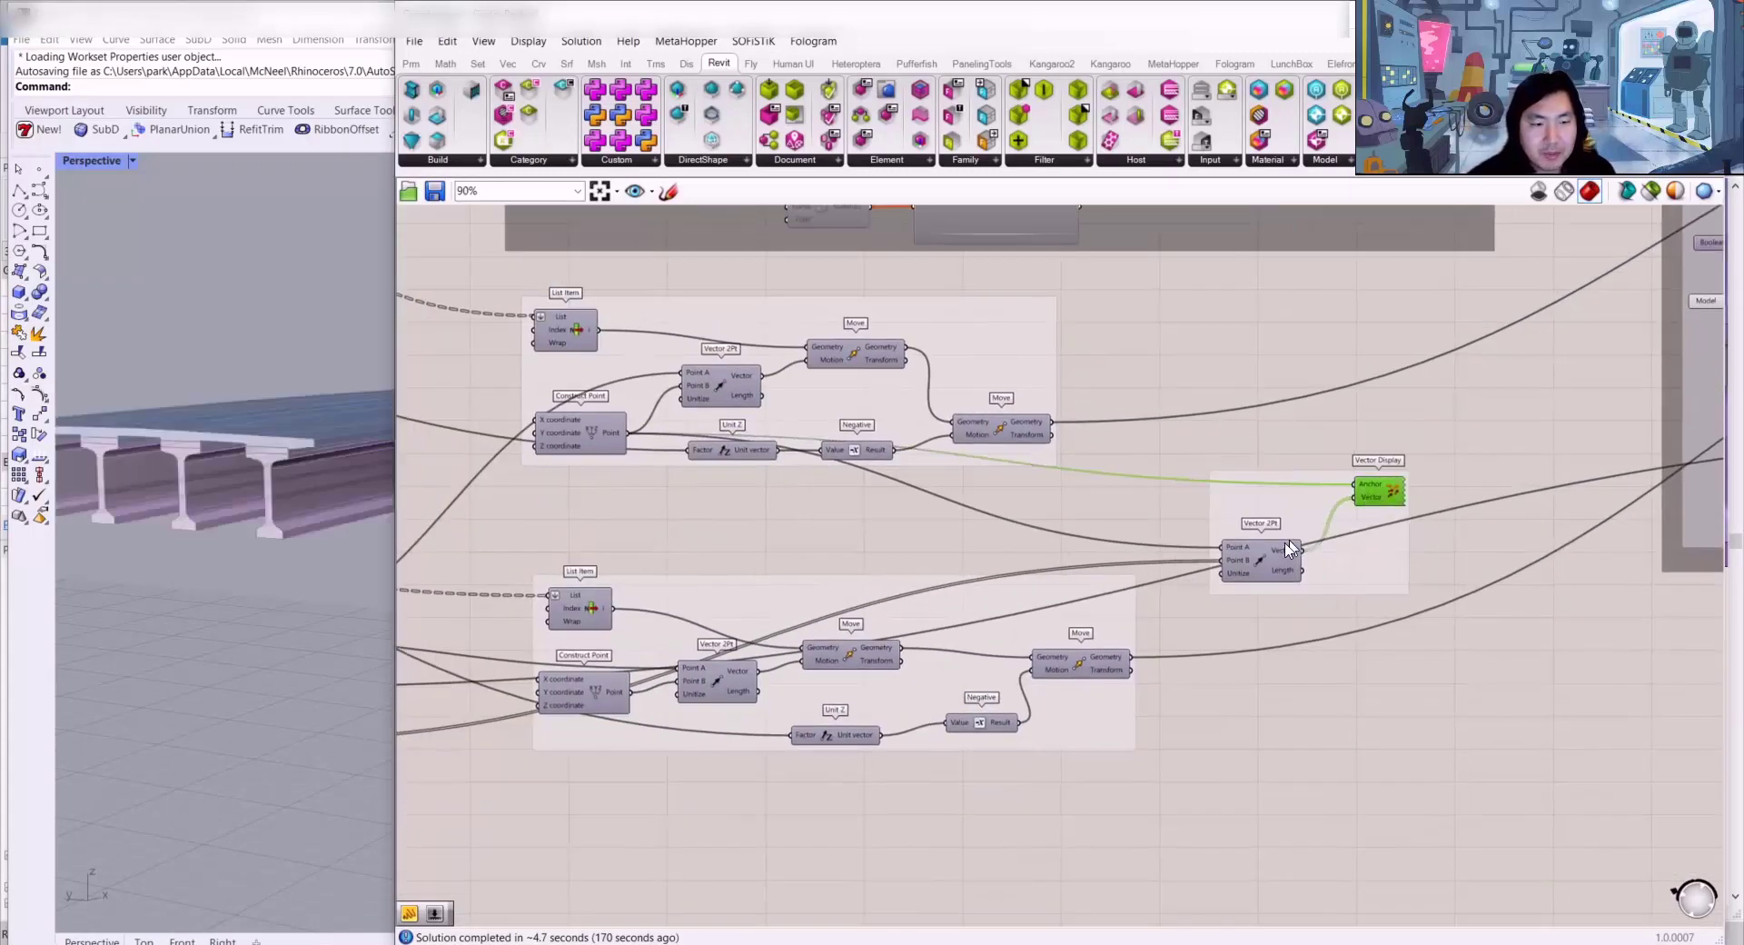
{"action": "left_click", "coordinate": [994, 434]}
Step: Widen the Rhino viewport and inspect the origin girder and the vectors pointing to the bridge's girder ends
{"action": "scroll", "coordinate": [233, 564], "scroll_direction": "down", "scroll_amount": 8}
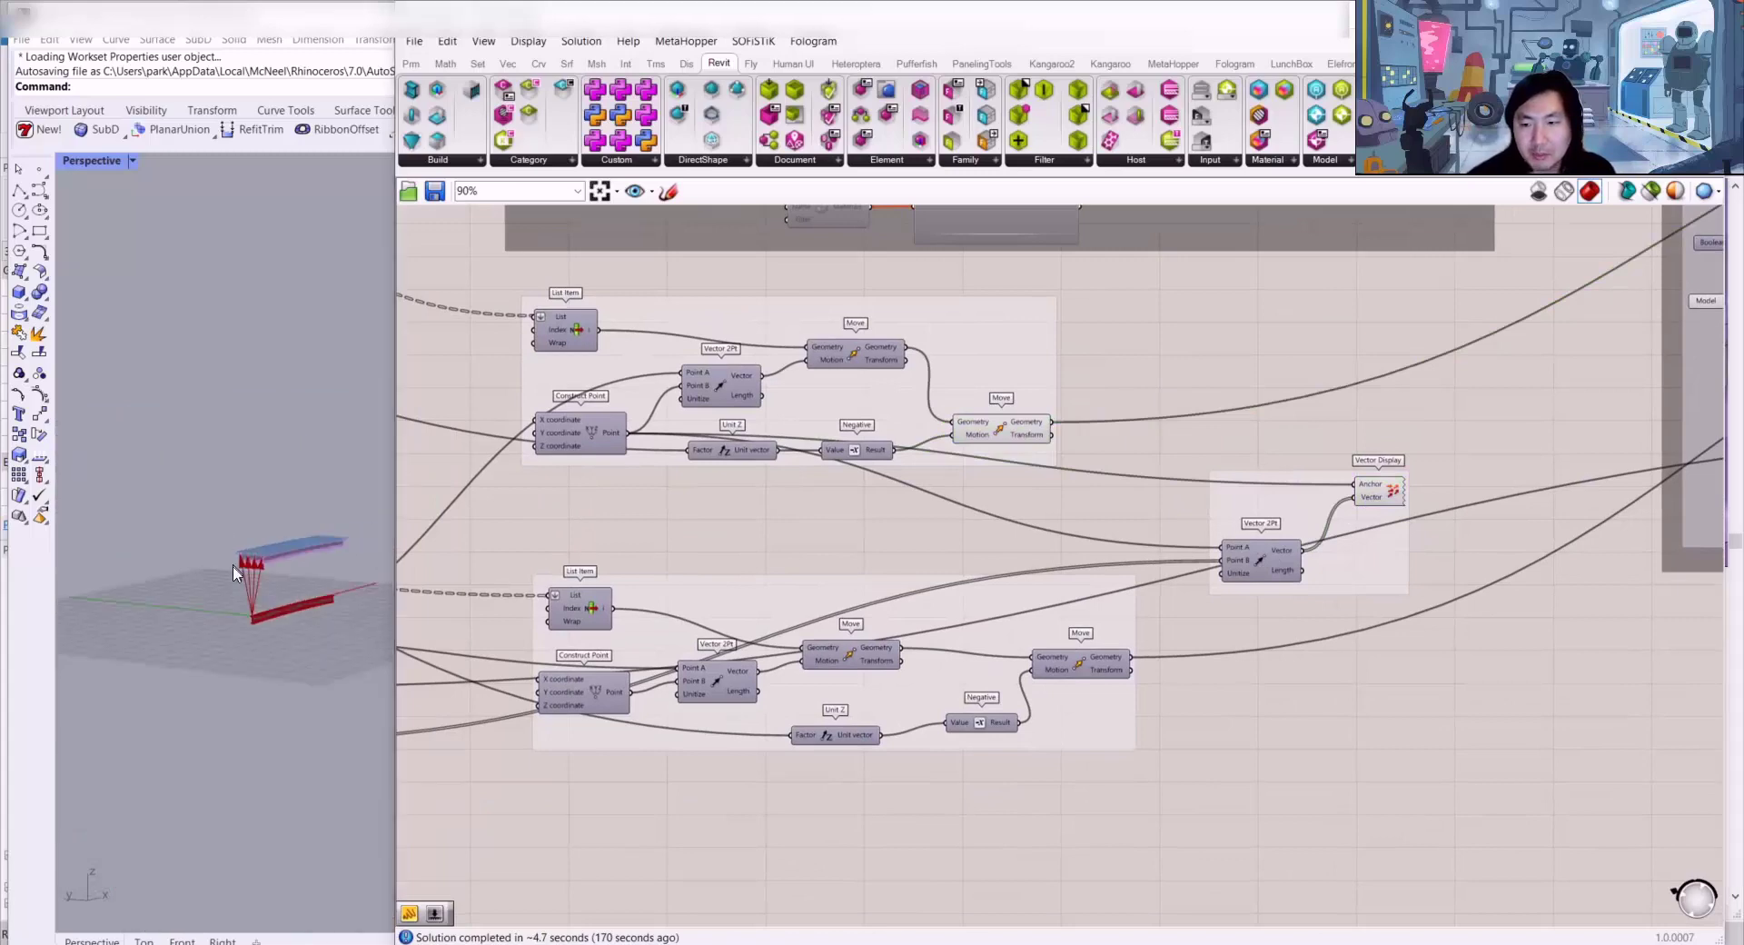
{"action": "right_click_drag", "start_coordinate": [233, 564], "coordinate": [332, 515]}
{"action": "left_click_drag", "start_coordinate": [397, 414], "coordinate": [859, 417]}
{"action": "scroll", "coordinate": [385, 534], "scroll_direction": "up", "scroll_amount": 6}
{"action": "right_click_drag", "start_coordinate": [385, 534], "coordinate": [456, 592]}
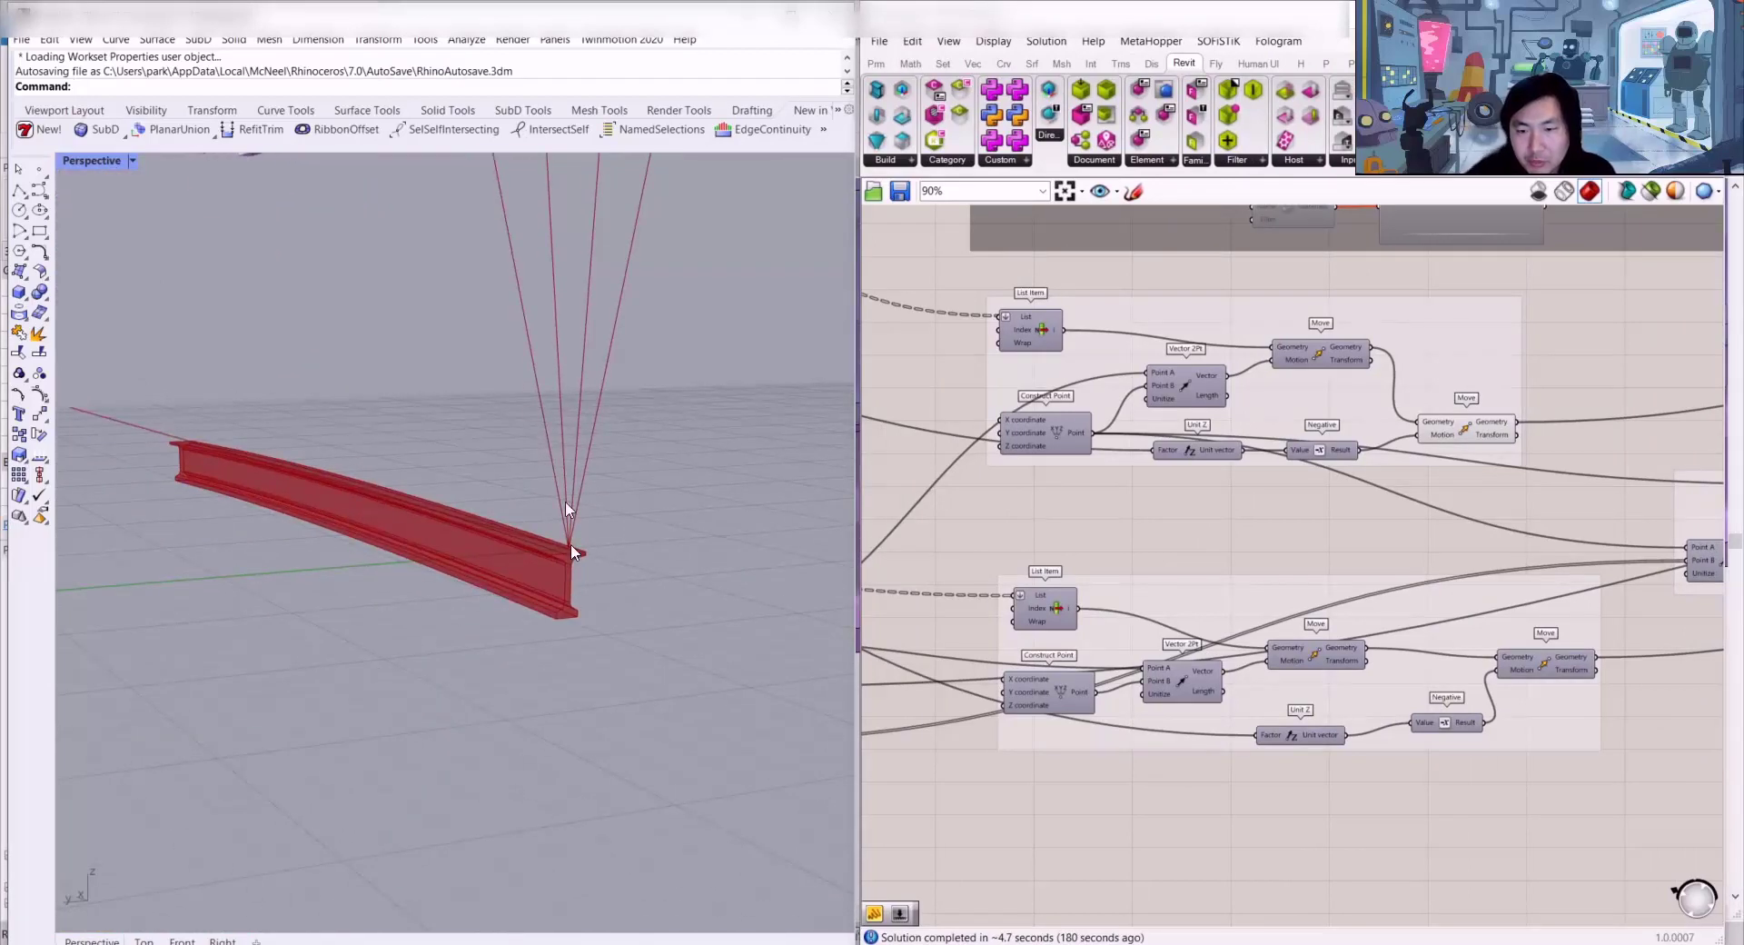
{"action": "right_click_drag", "start_coordinate": [571, 543], "coordinate": [509, 398]}
{"action": "scroll", "coordinate": [465, 338], "scroll_direction": "up", "scroll_amount": 4}
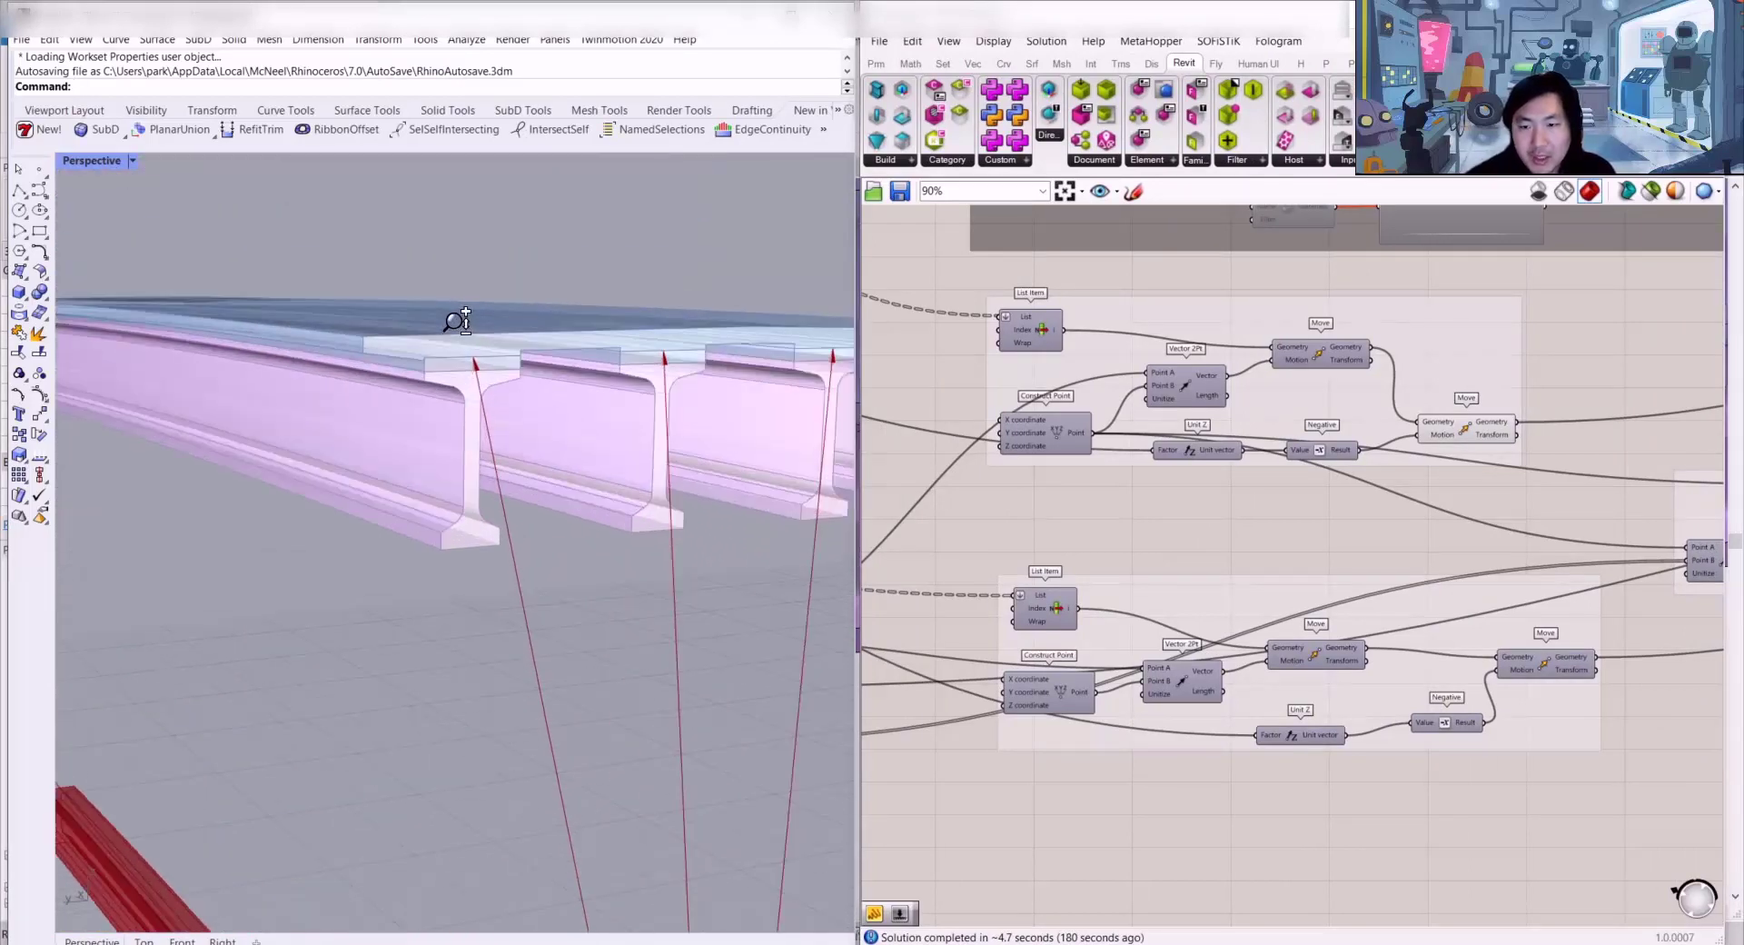
{"action": "right_click_drag", "start_coordinate": [455, 319], "coordinate": [501, 360], "text": "shift"}
Step: Check the upper group's Move components and view the origin girder together with the whole bridge
{"action": "scroll", "coordinate": [1126, 389], "scroll_direction": "down", "scroll_amount": 3}
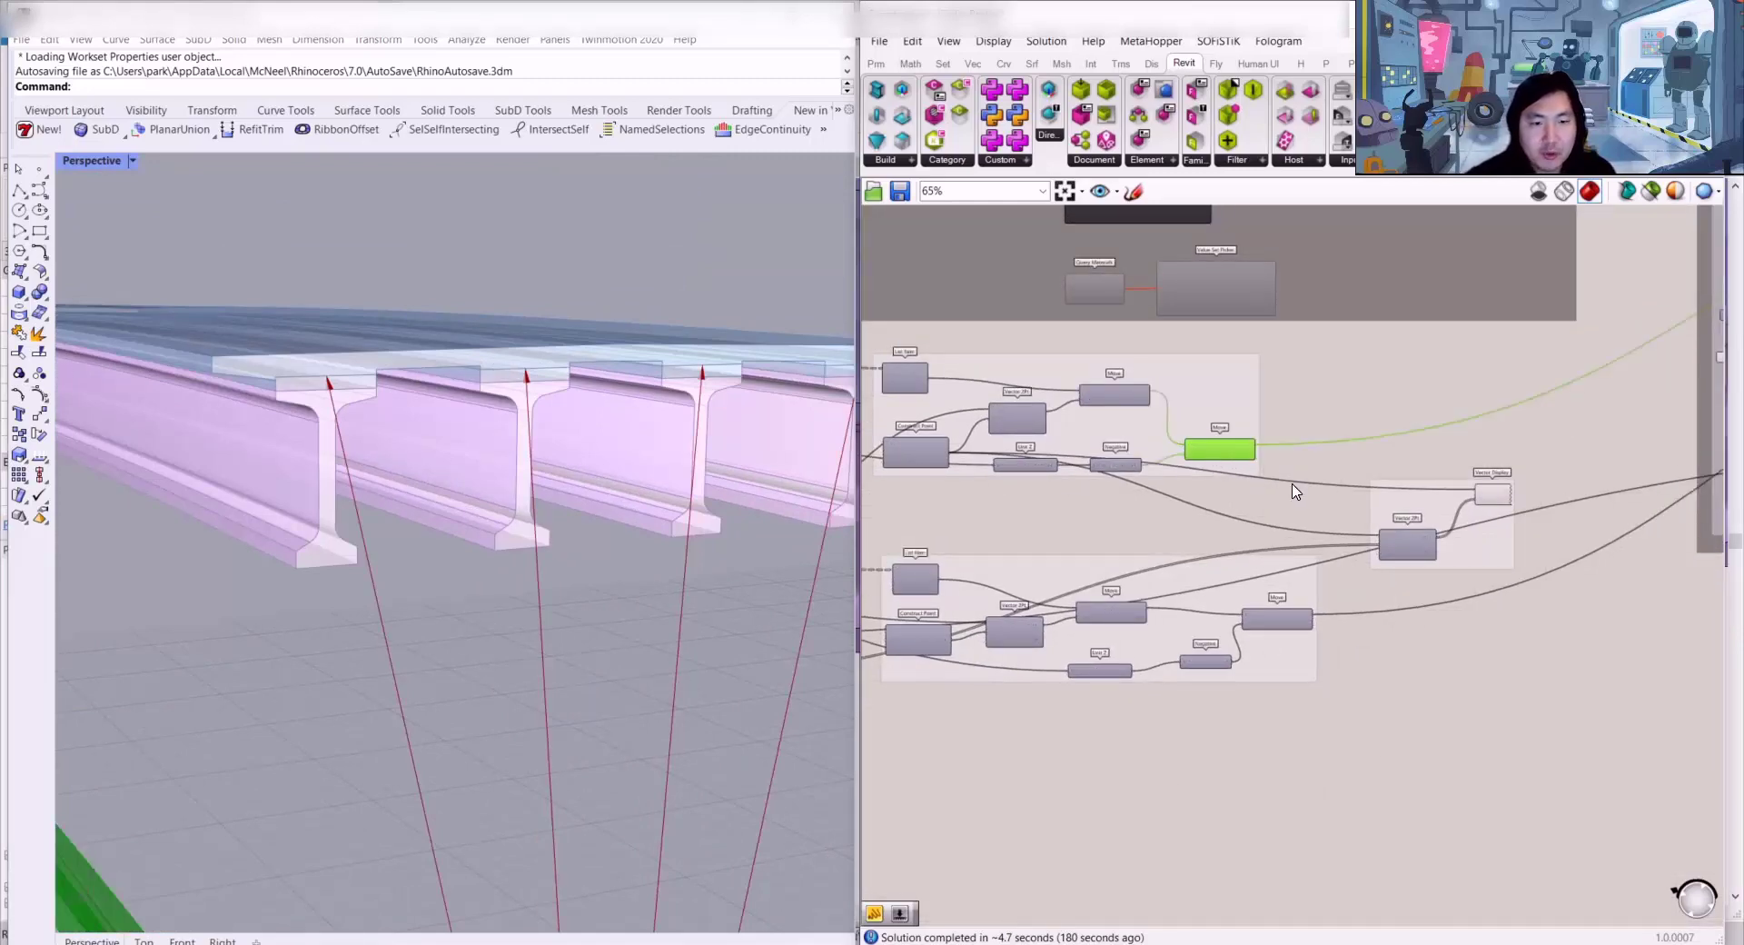
{"action": "scroll", "coordinate": [1118, 432], "scroll_direction": "up", "scroll_amount": 3}
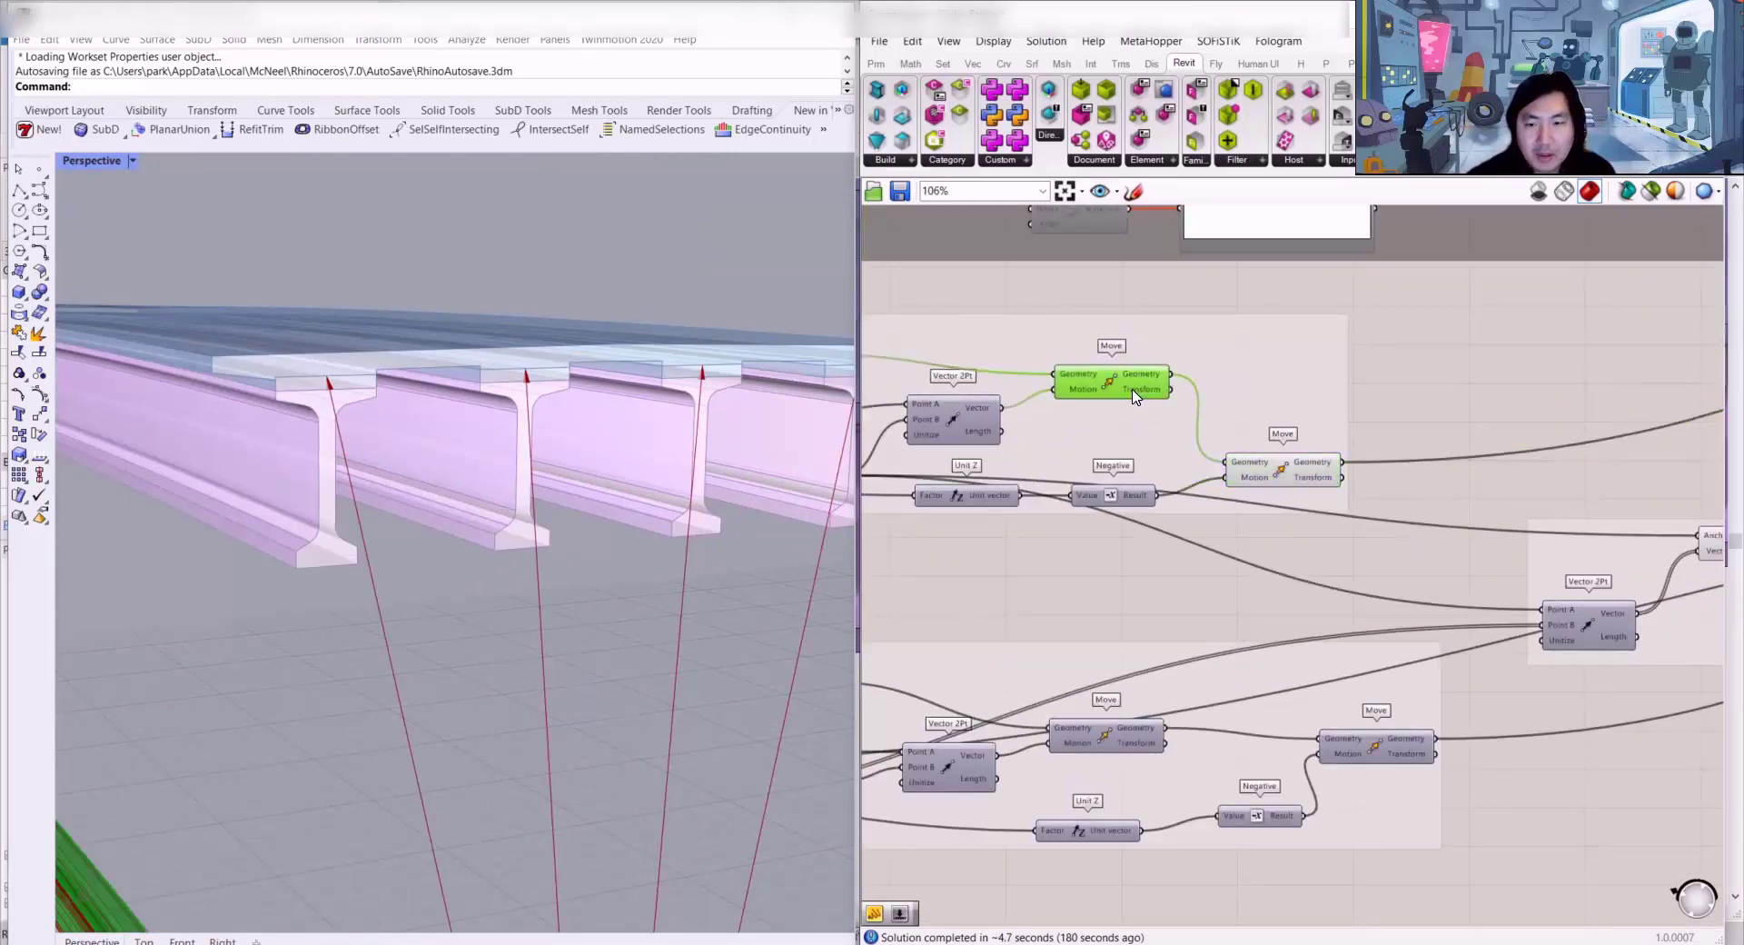
{"action": "scroll", "coordinate": [1109, 454], "scroll_direction": "down", "scroll_amount": 5}
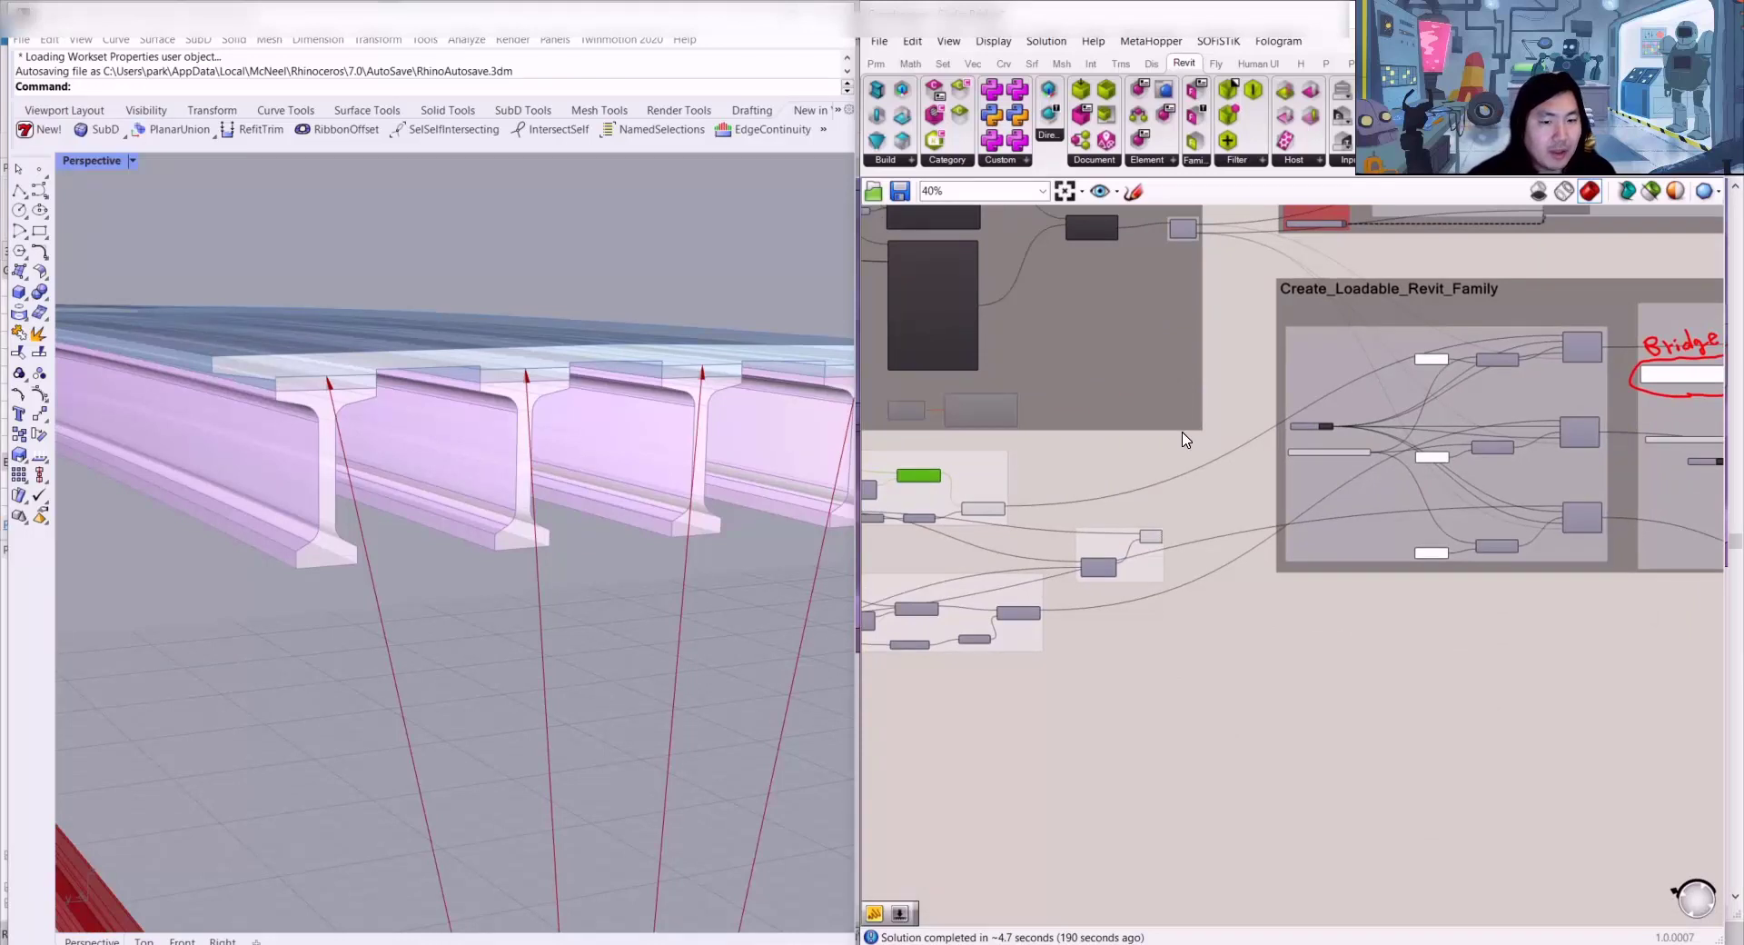
{"action": "scroll", "coordinate": [509, 542], "scroll_direction": "down", "scroll_amount": 6}
{"action": "scroll", "coordinate": [491, 681], "scroll_direction": "up", "scroll_amount": 3}
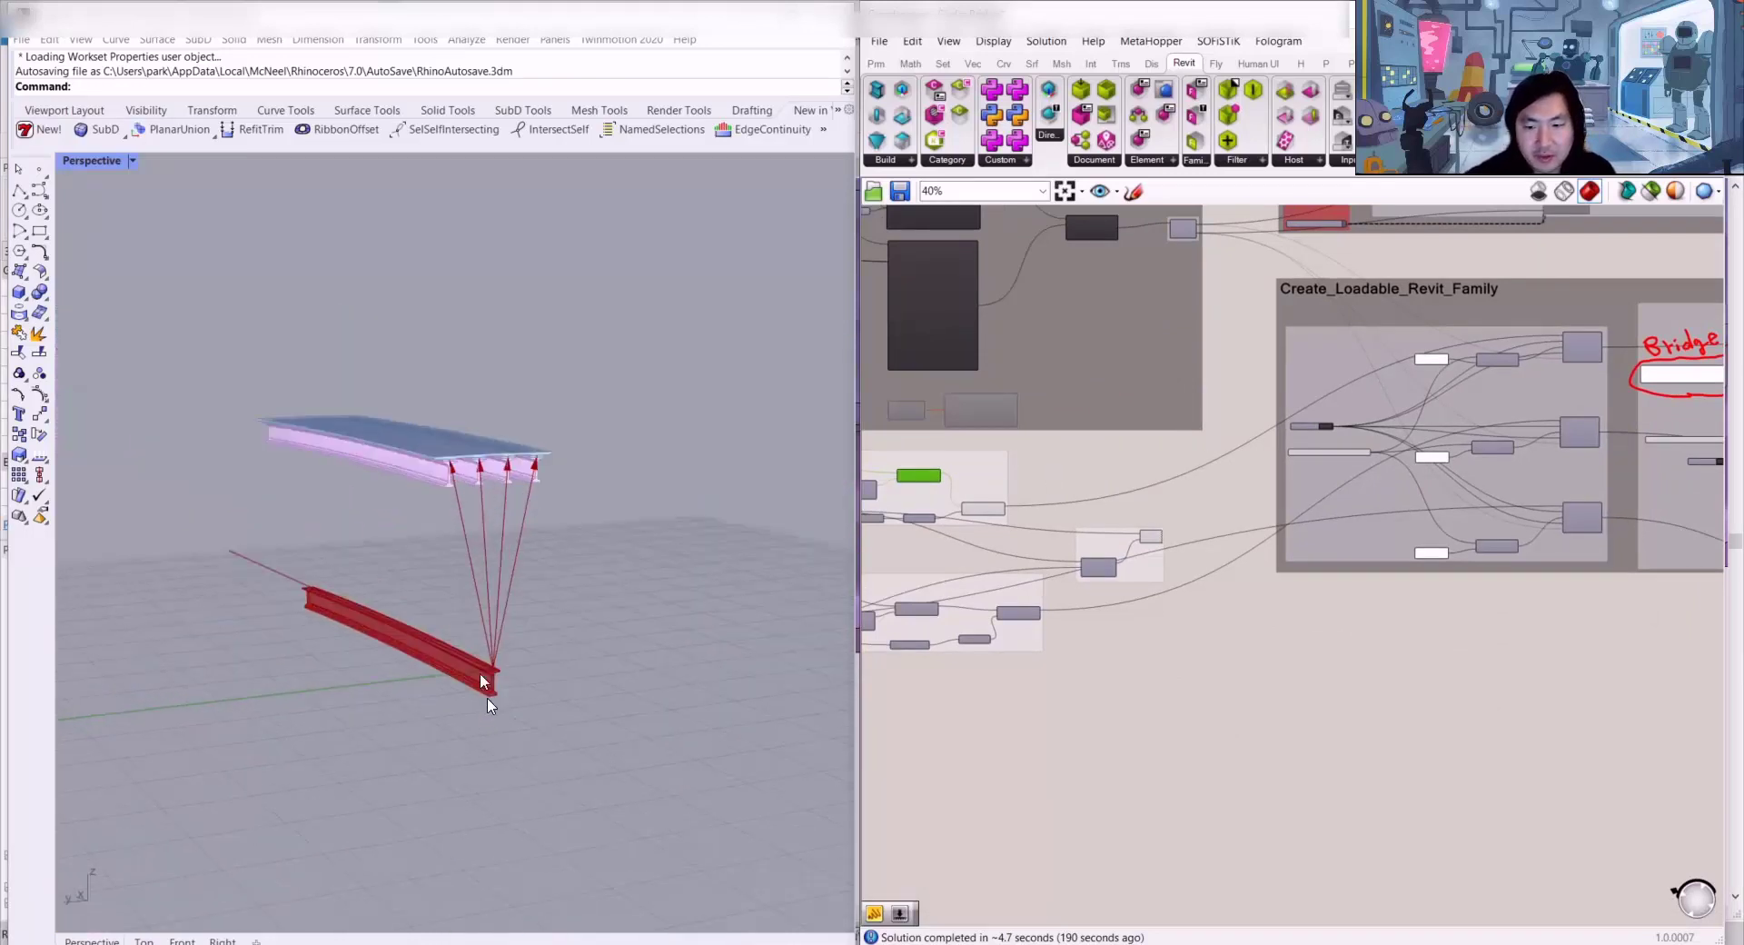
Step: Examine the Add Component (Location) components, their shared Level input, and the New Component Family components feeding them
{"action": "right_click_drag", "start_coordinate": [1267, 394], "coordinate": [933, 479]}
{"action": "right_click_drag", "start_coordinate": [1716, 424], "coordinate": [1417, 455]}
{"action": "scroll", "coordinate": [1395, 446], "scroll_direction": "up", "scroll_amount": 4}
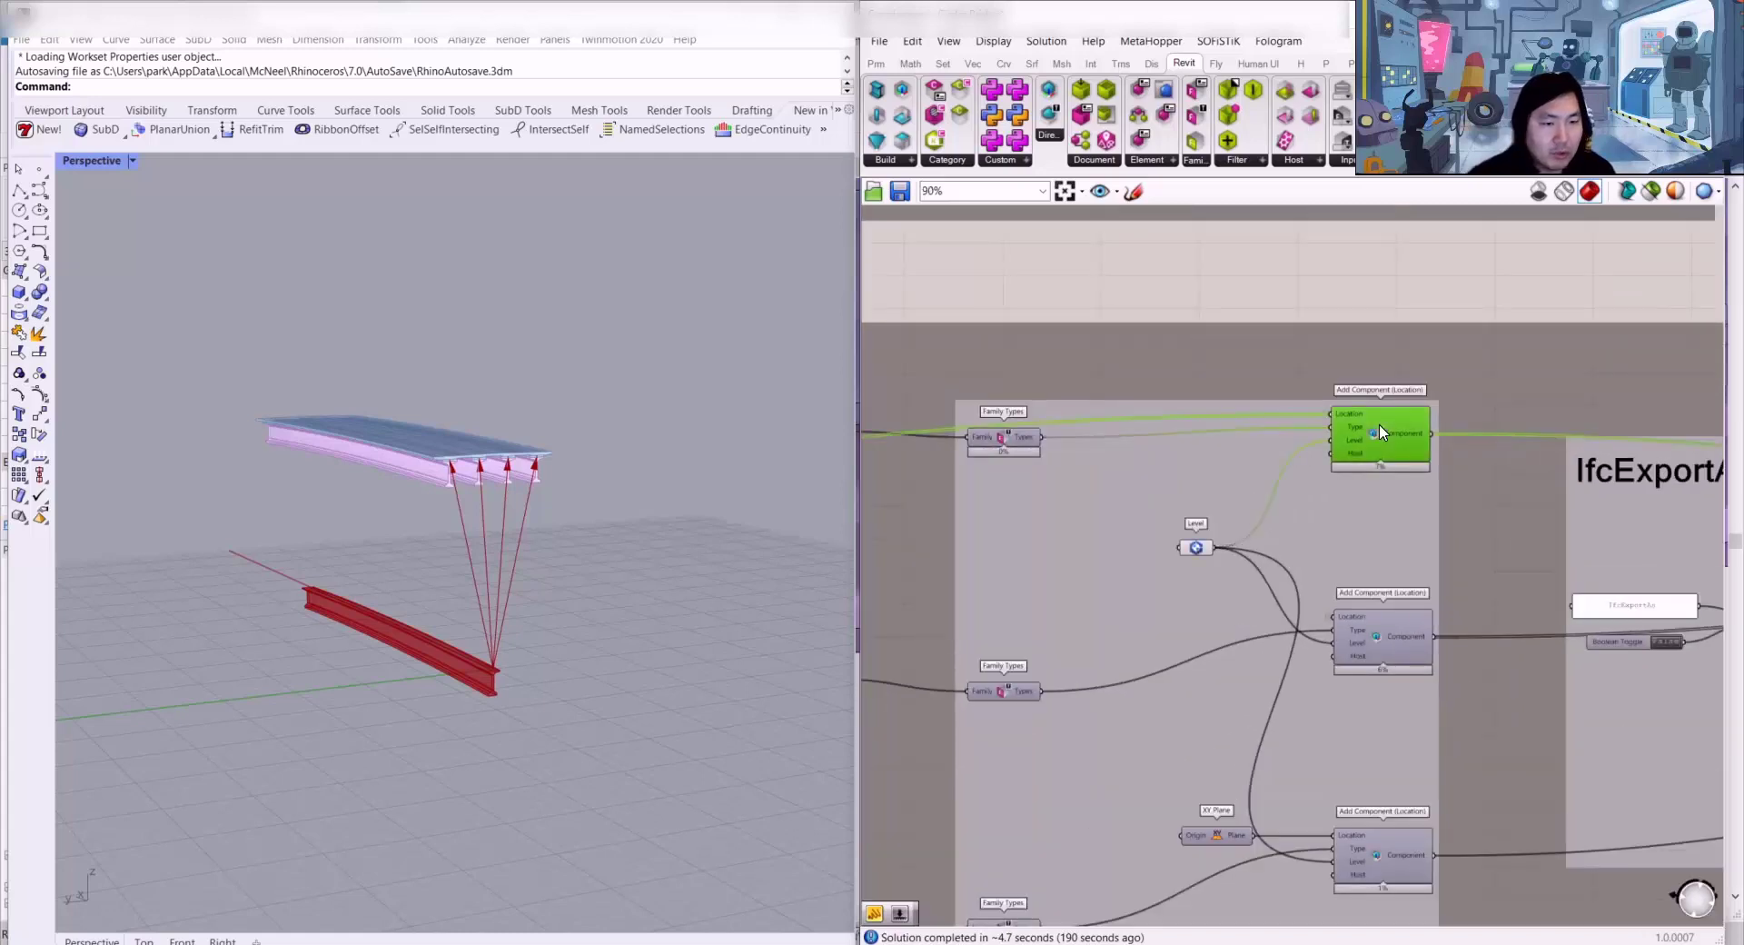
{"action": "scroll", "coordinate": [1313, 416], "scroll_direction": "up", "scroll_amount": 3}
{"action": "left_click", "coordinate": [1314, 417]}
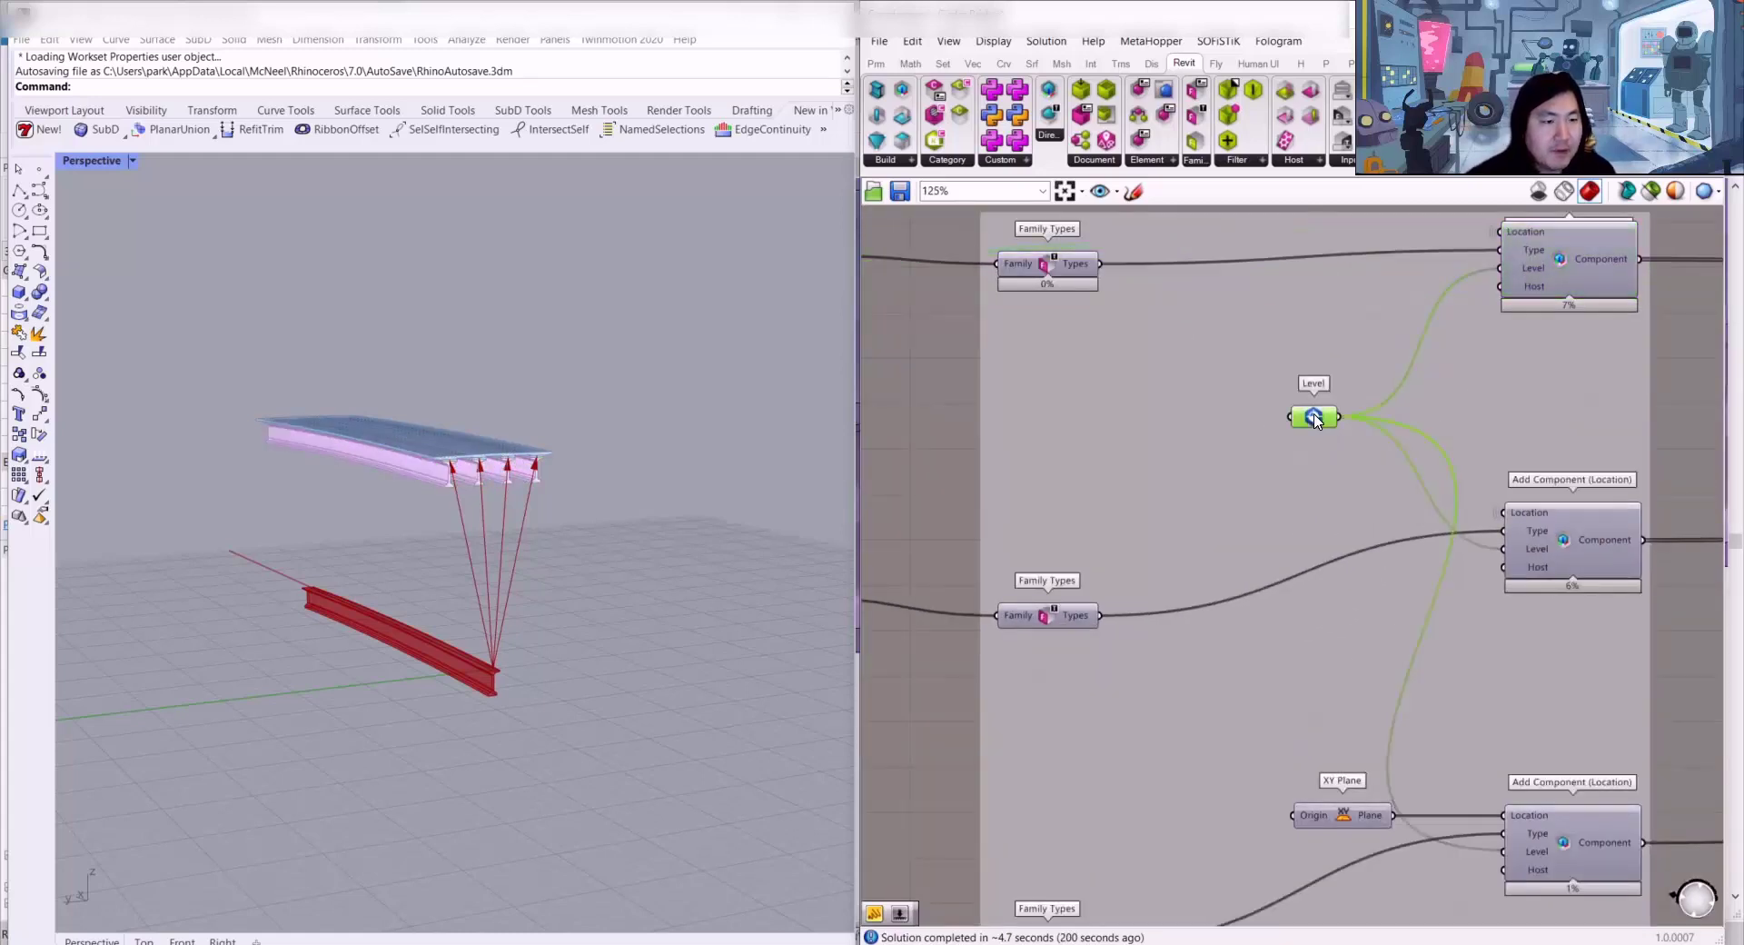
{"action": "scroll", "coordinate": [1326, 405], "scroll_direction": "down", "scroll_amount": 4}
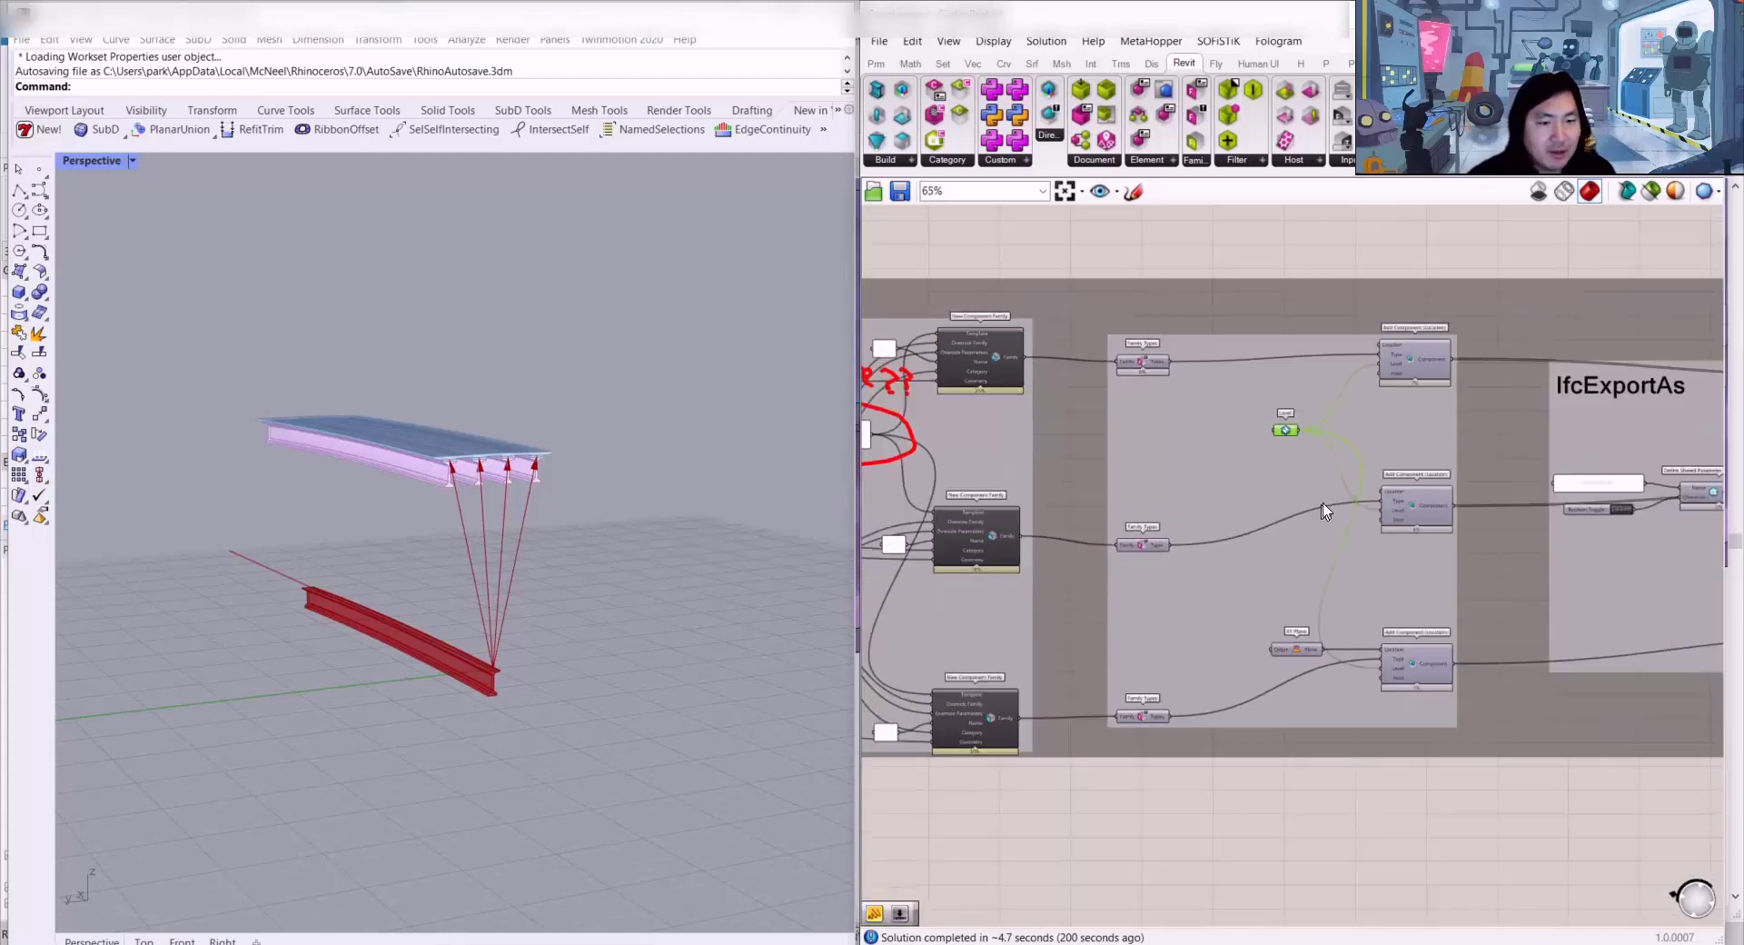
{"action": "left_click", "coordinate": [1413, 495]}
{"action": "right_click_drag", "start_coordinate": [1136, 529], "coordinate": [1338, 452]}
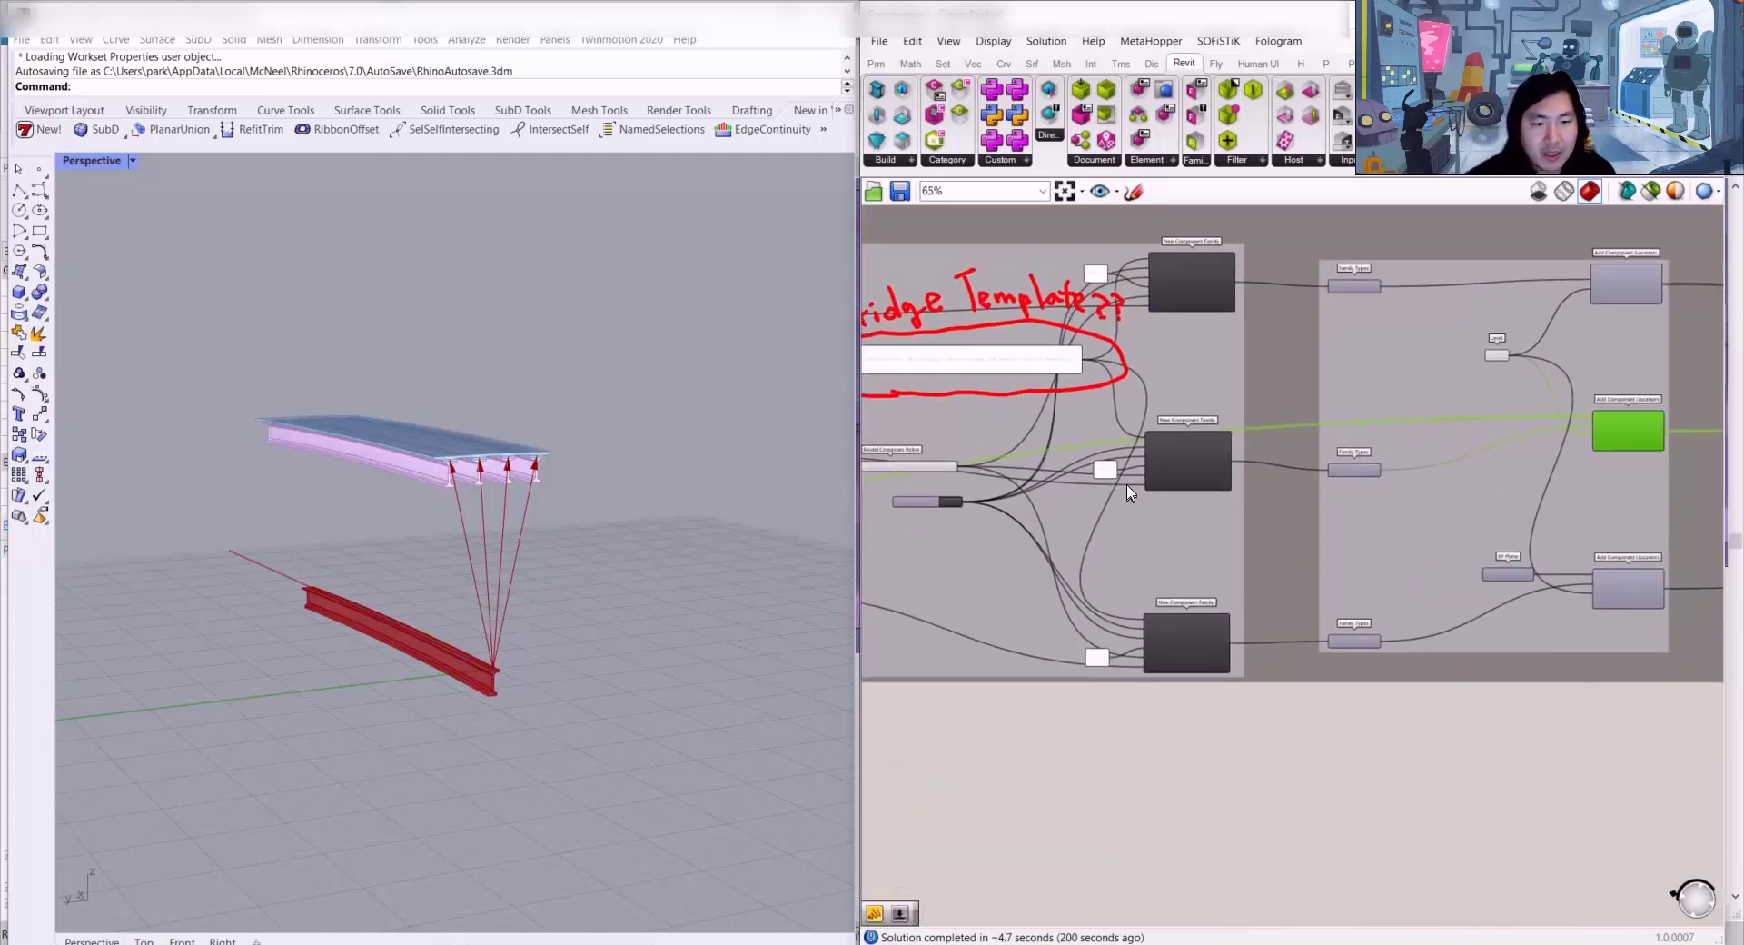
{"action": "right_click_drag", "start_coordinate": [554, 468], "coordinate": [459, 470]}
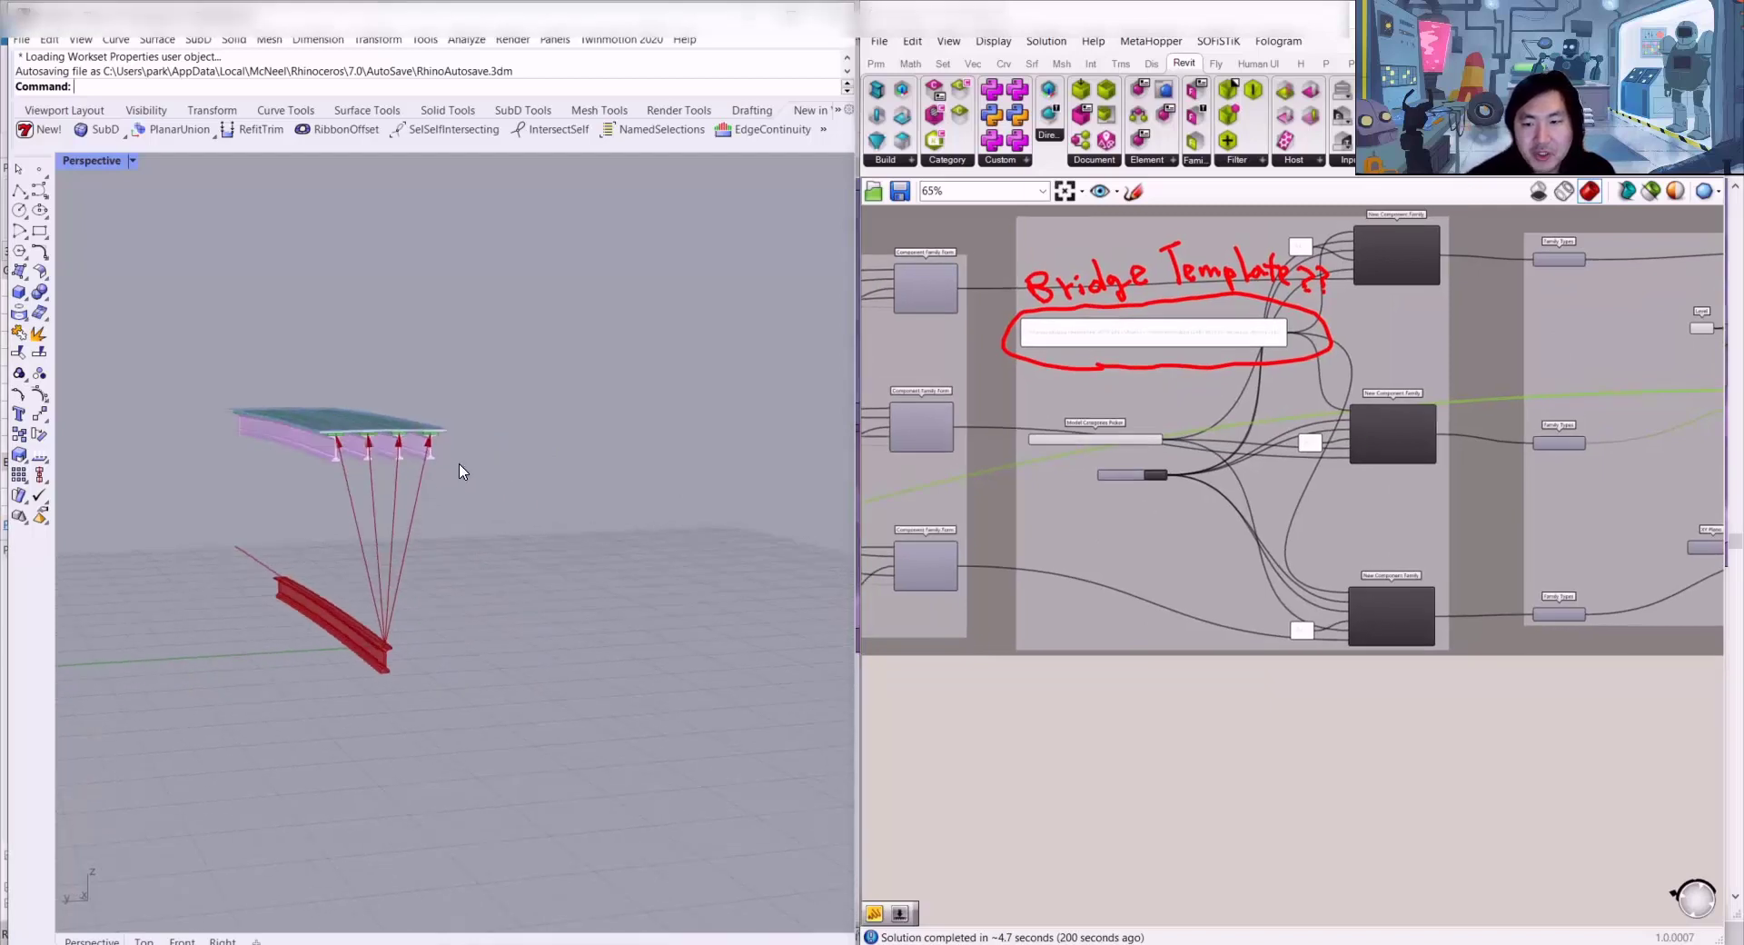
Step: Examine the lower group's final Move component and compare the plate at the origin with the vectors to the girder ends
{"action": "scroll", "coordinate": [400, 454], "scroll_direction": "up", "scroll_amount": 10}
{"action": "right_click_drag", "start_coordinate": [913, 477], "coordinate": [1558, 465]}
{"action": "right_click_drag", "start_coordinate": [1076, 444], "coordinate": [1357, 423]}
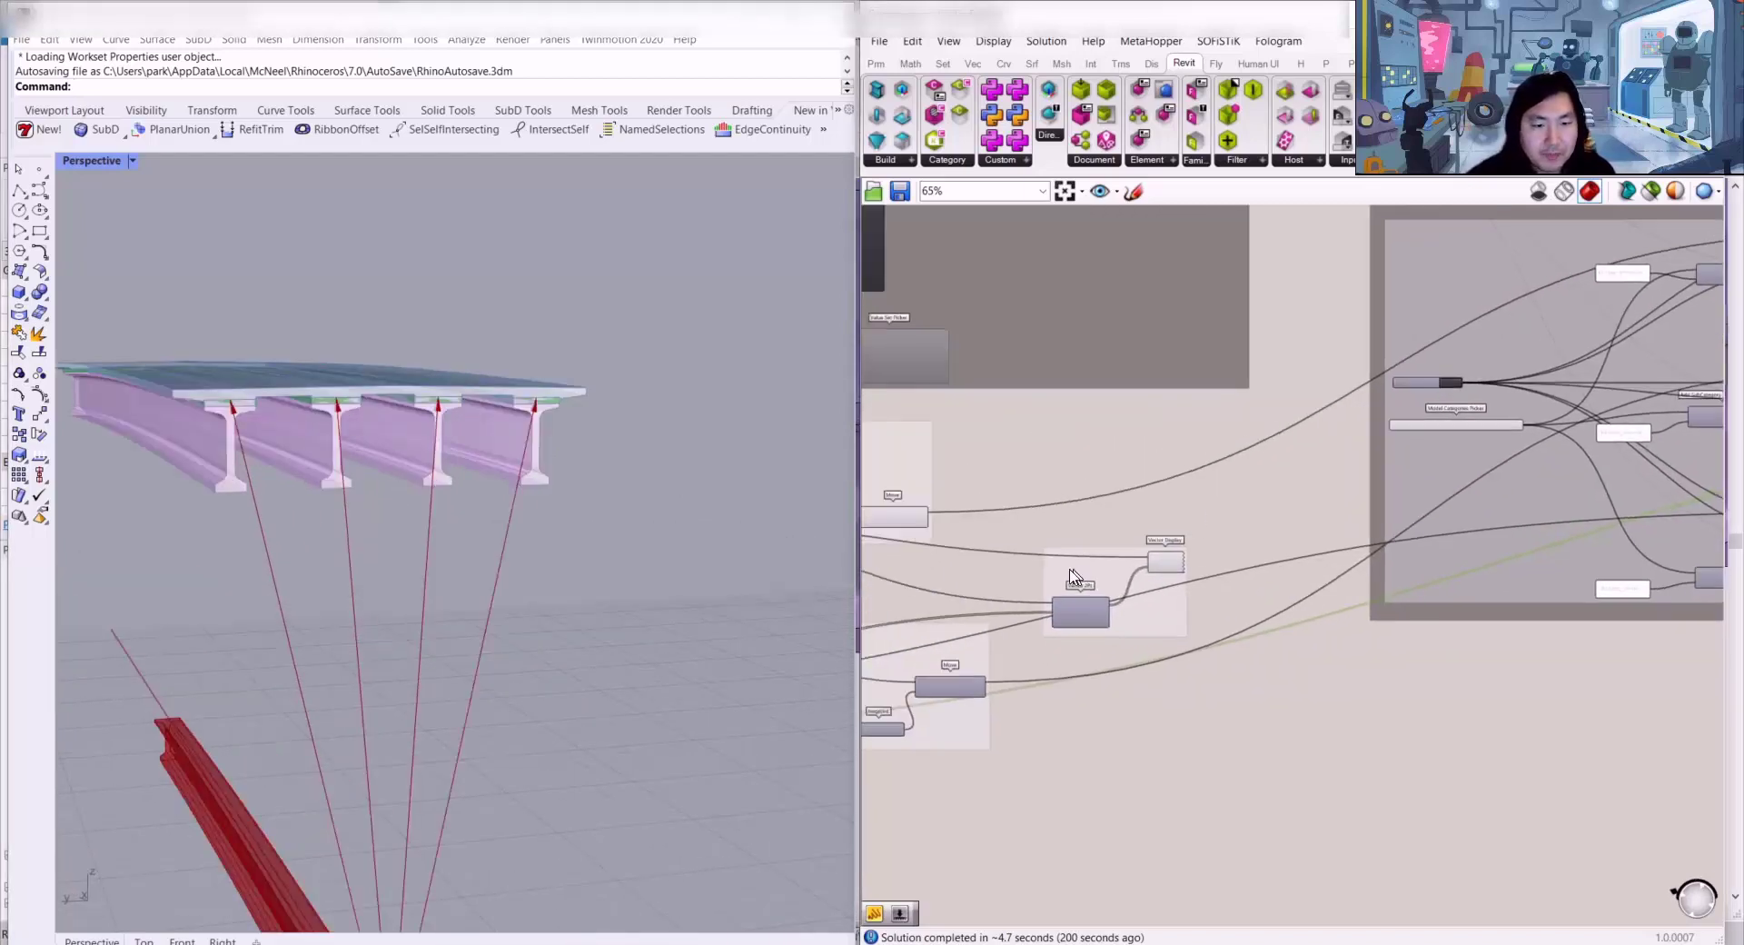
{"action": "right_click_drag", "start_coordinate": [1070, 570], "coordinate": [1303, 472]}
{"action": "scroll", "coordinate": [1180, 581], "scroll_direction": "up", "scroll_amount": 3}
{"action": "left_click", "coordinate": [1182, 592]}
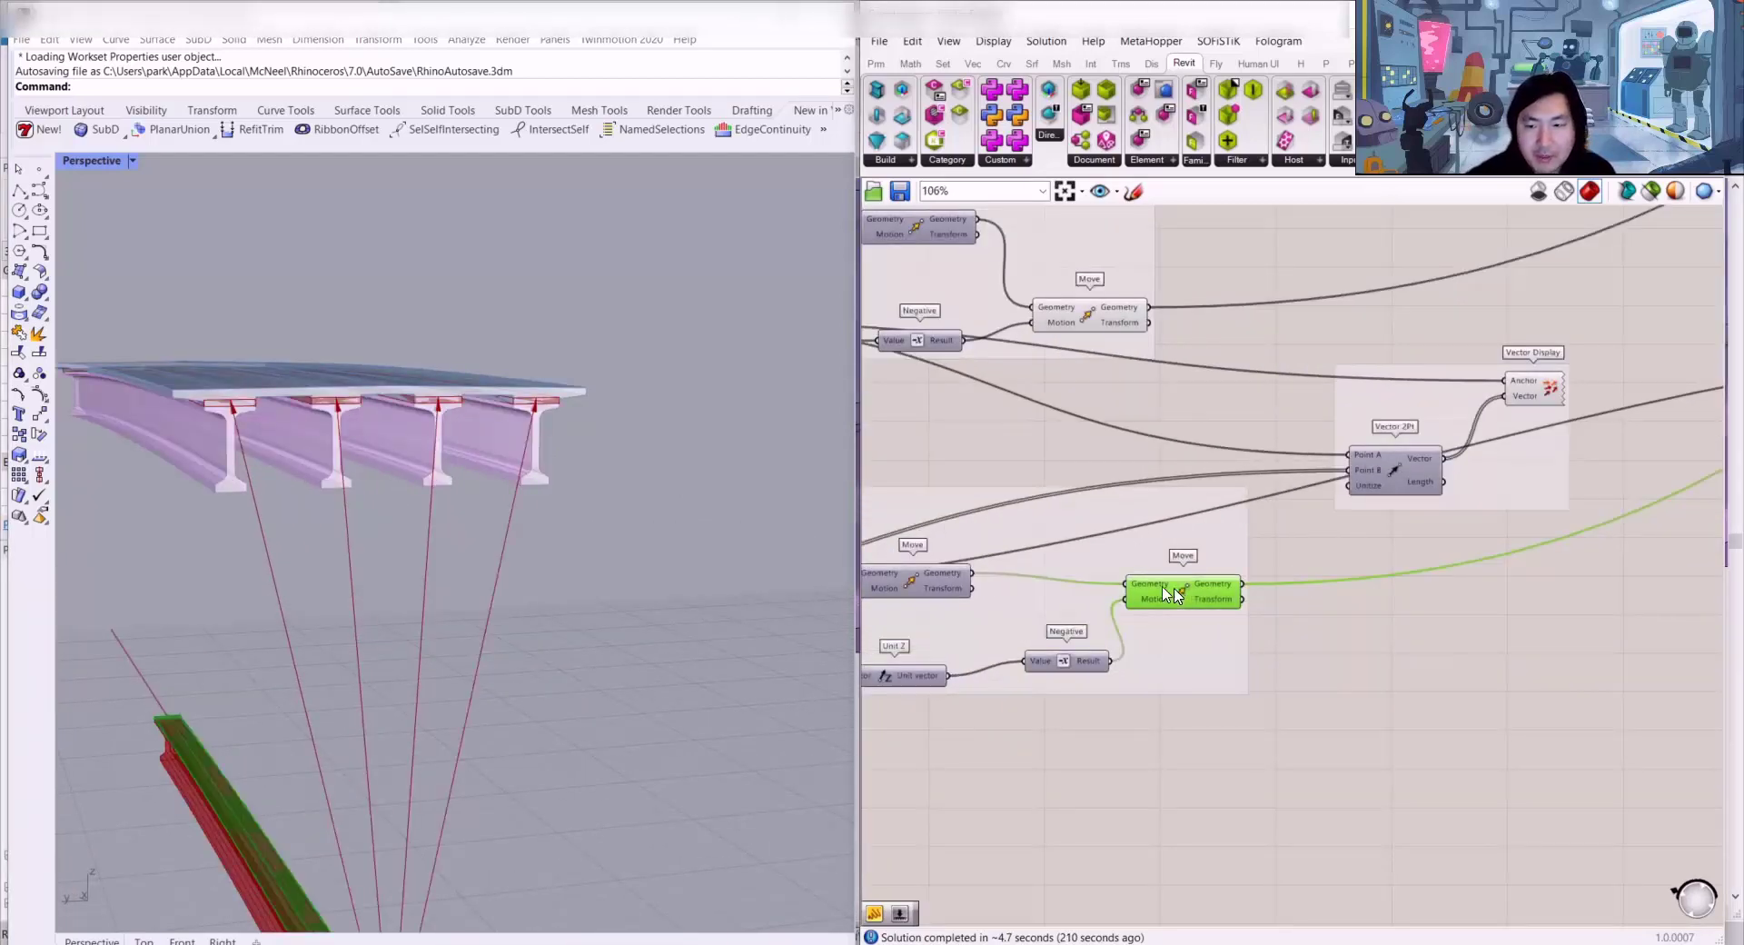
{"action": "scroll", "coordinate": [498, 741], "scroll_direction": "down", "scroll_amount": 5}
{"action": "scroll", "coordinate": [498, 740], "scroll_direction": "up", "scroll_amount": 4}
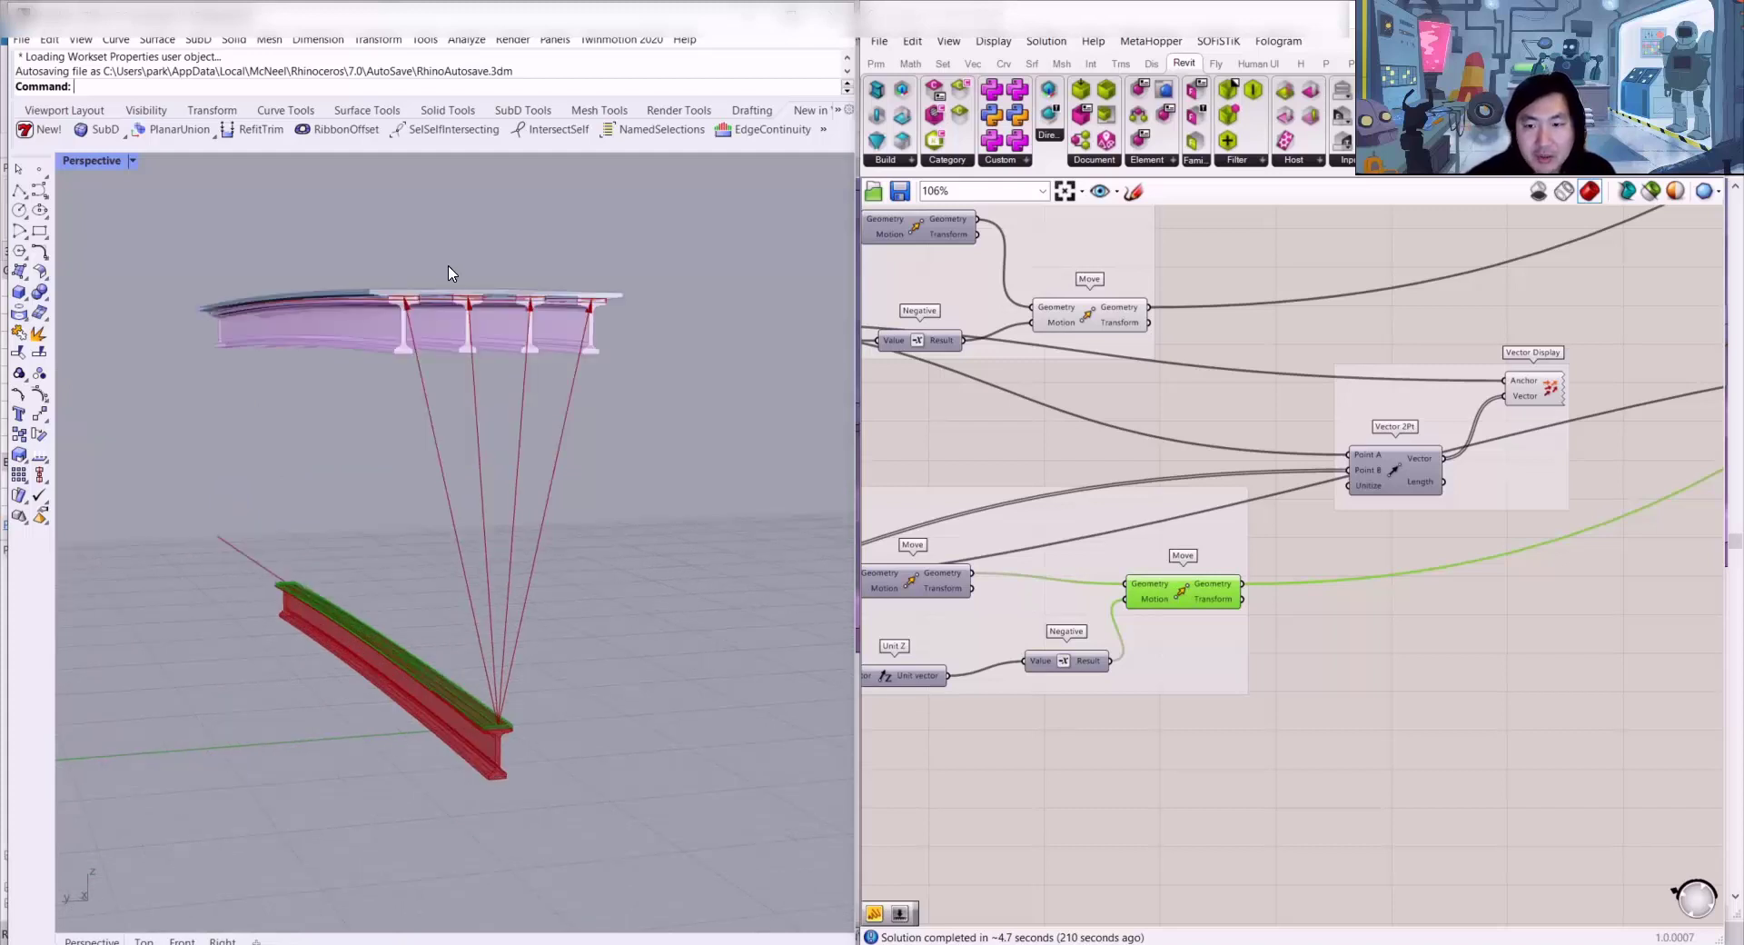
{"action": "scroll", "coordinate": [426, 296], "scroll_direction": "up", "scroll_amount": 4}
{"action": "right_click_drag", "start_coordinate": [755, 293], "coordinate": [477, 360], "text": "shift"}
Step: Examine the plate and slab Add Component (Location) components alongside the matching bridge geometry in the Rhino viewport
{"action": "scroll", "coordinate": [1328, 313], "scroll_direction": "down", "scroll_amount": 7}
{"action": "right_click_drag", "start_coordinate": [1328, 399], "coordinate": [1142, 509]}
{"action": "scroll", "coordinate": [1181, 500], "scroll_direction": "up", "scroll_amount": 6}
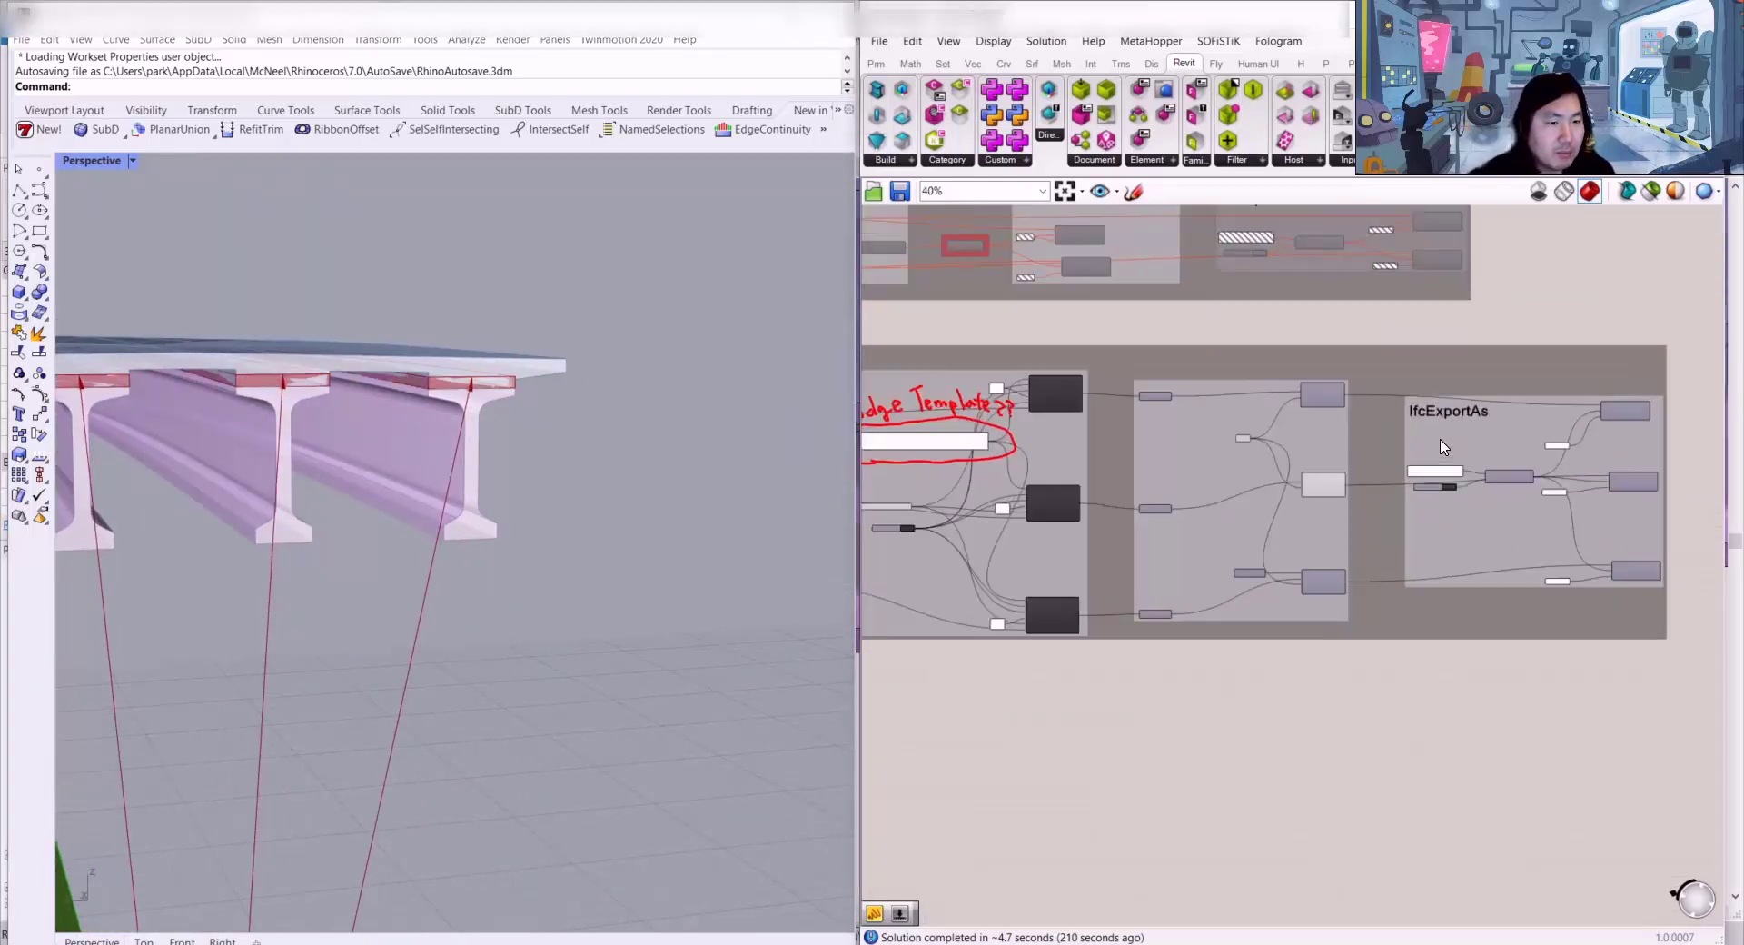
{"action": "left_click", "coordinate": [1309, 496]}
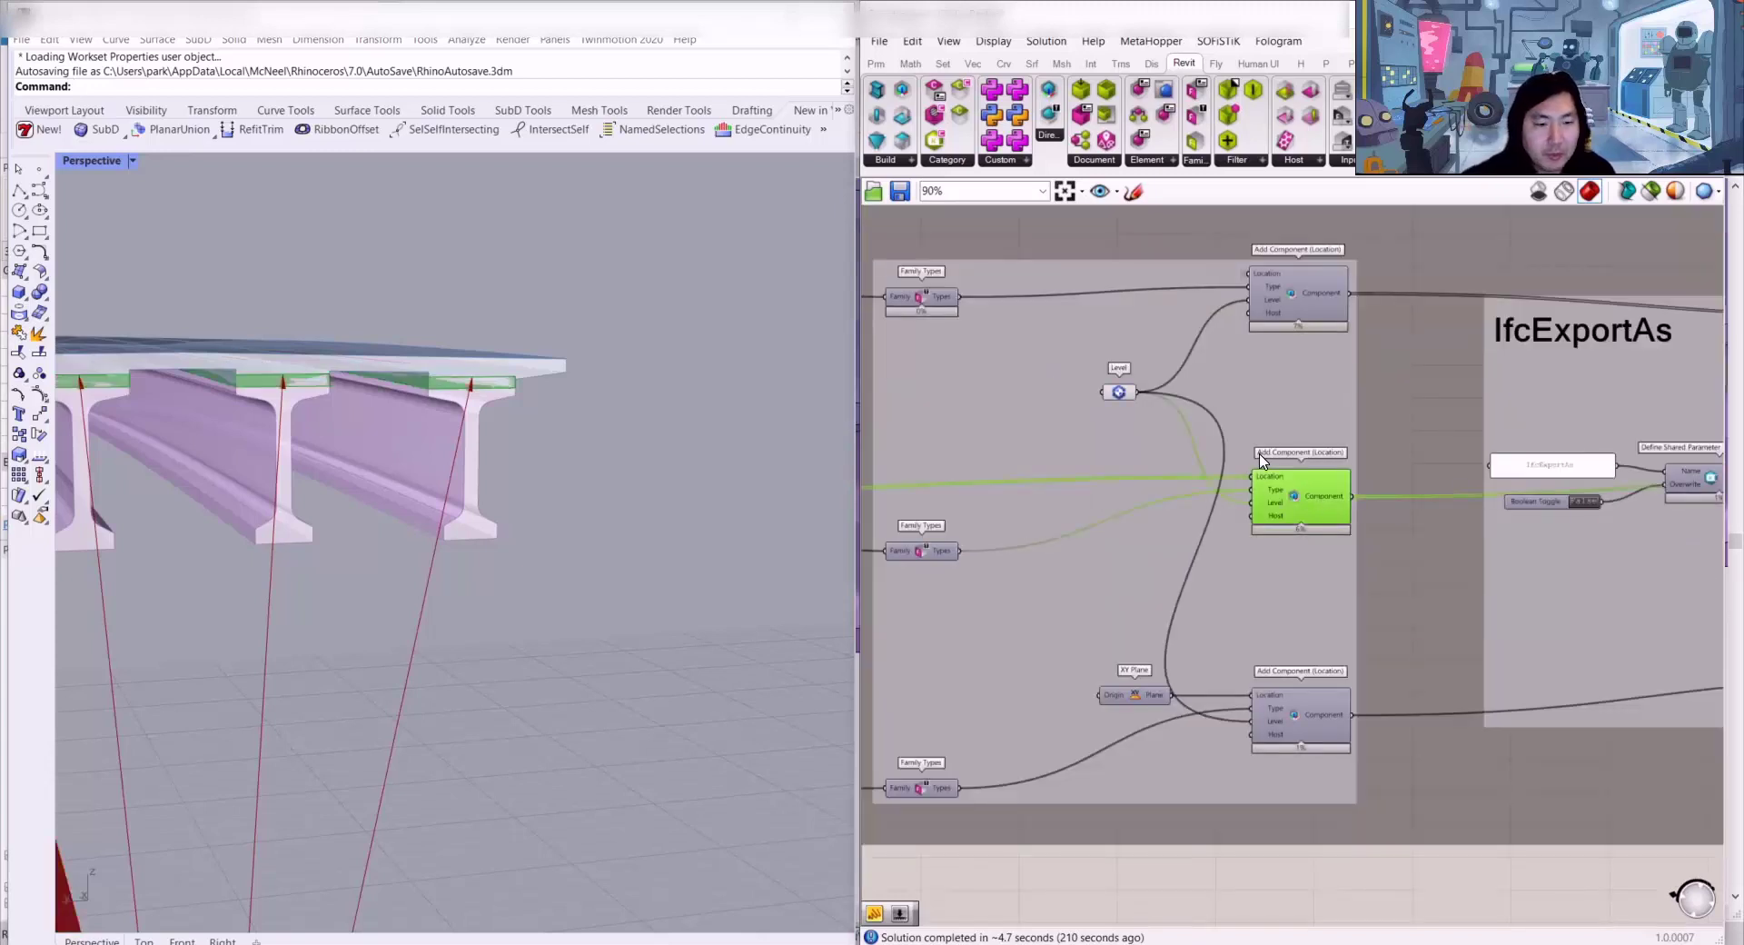
{"action": "left_click", "coordinate": [1322, 727]}
{"action": "scroll", "coordinate": [446, 445], "scroll_direction": "down", "scroll_amount": 5}
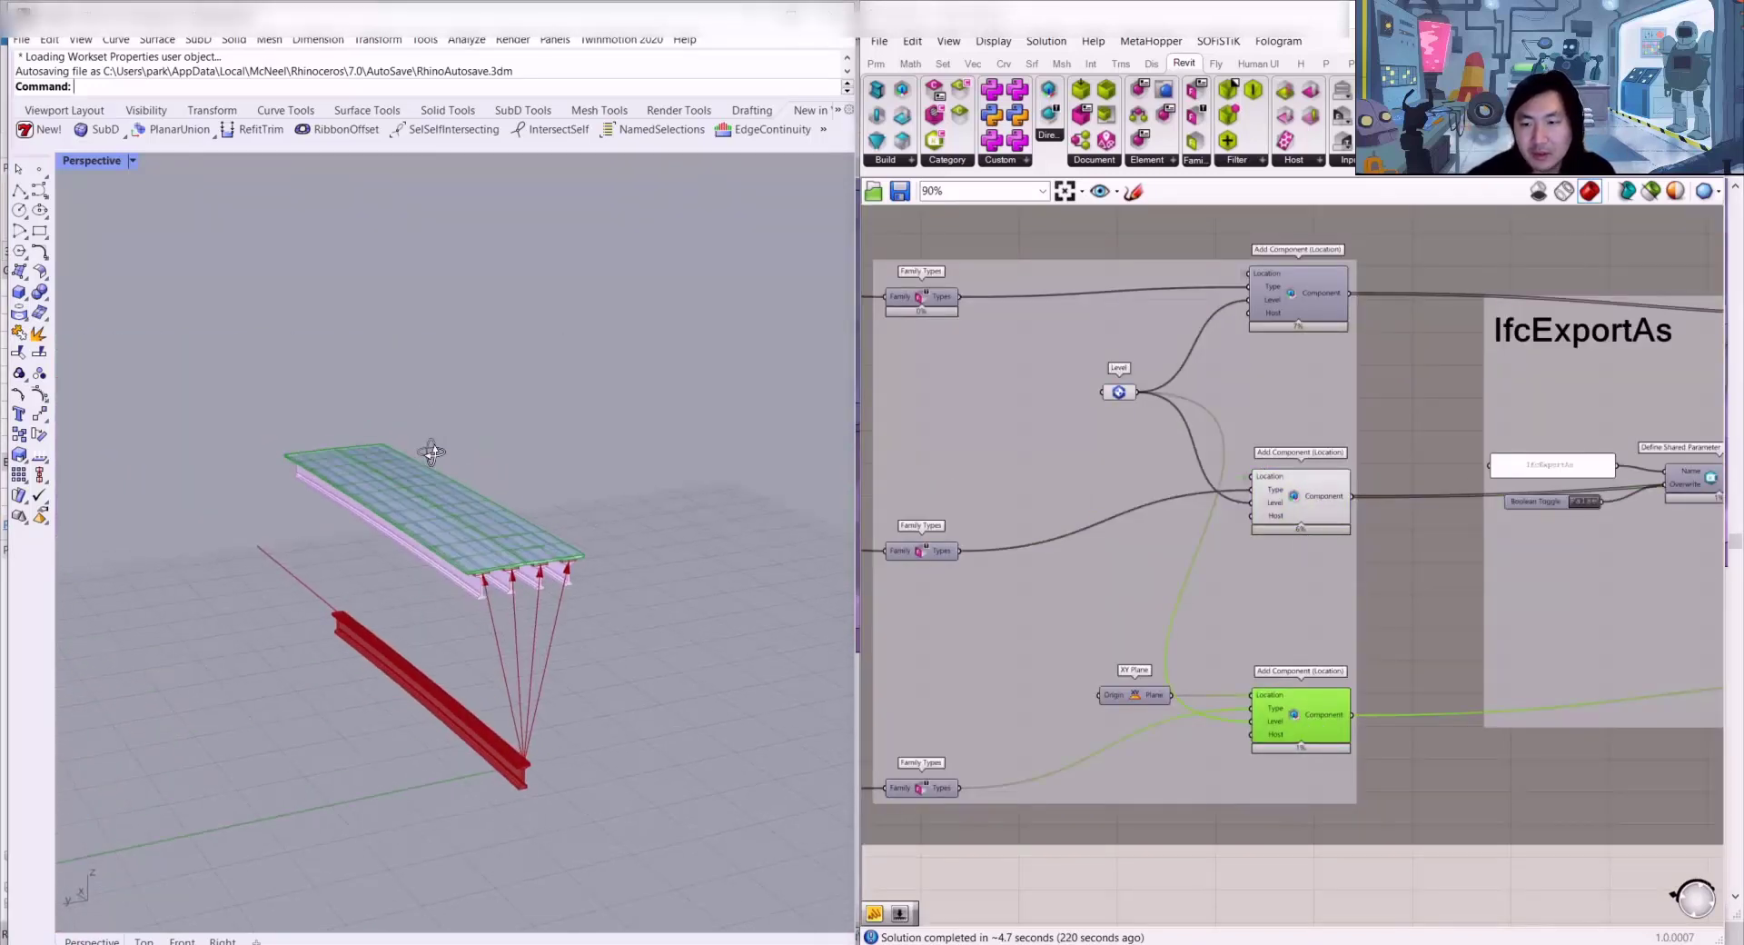
{"action": "scroll", "coordinate": [472, 545], "scroll_direction": "up", "scroll_amount": 3}
{"action": "scroll", "coordinate": [434, 446], "scroll_direction": "up", "scroll_amount": 2}
{"action": "scroll", "coordinate": [561, 603], "scroll_direction": "down", "scroll_amount": 4}
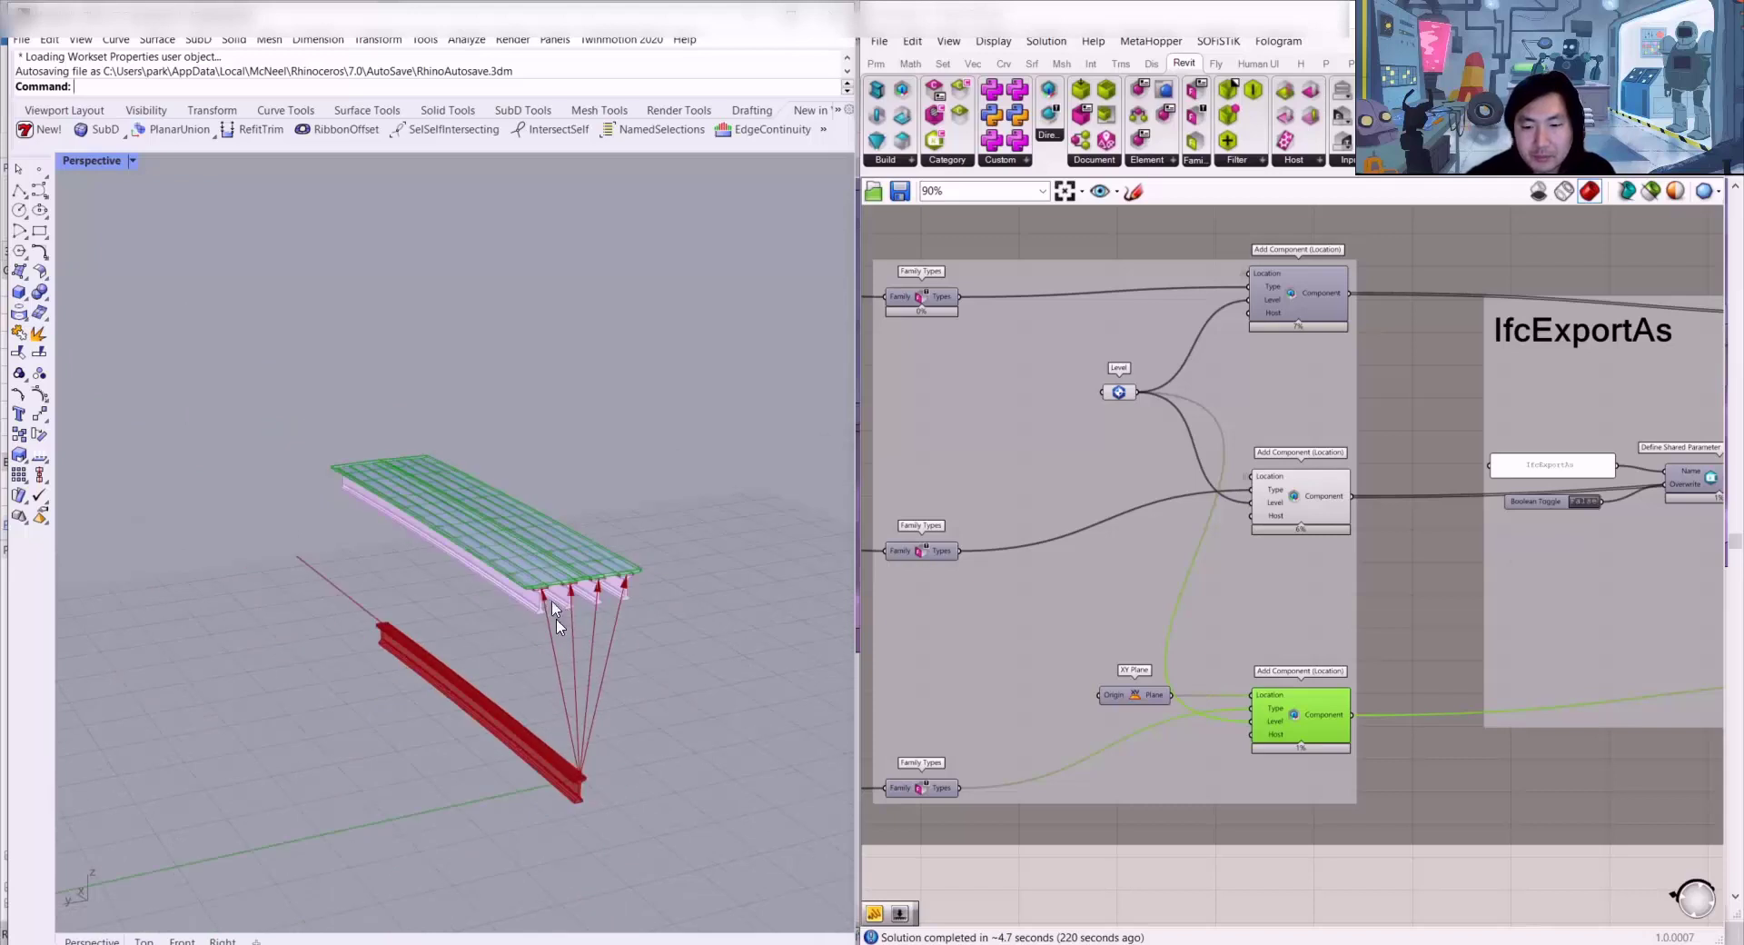
{"action": "scroll", "coordinate": [573, 586], "scroll_direction": "up", "scroll_amount": 3}
Step: Examine the XY Plane that locates the slab's Add Component (Location) and view that plane at the Rhino origin
{"action": "right_click_drag", "start_coordinate": [1127, 702], "coordinate": [1152, 681]}
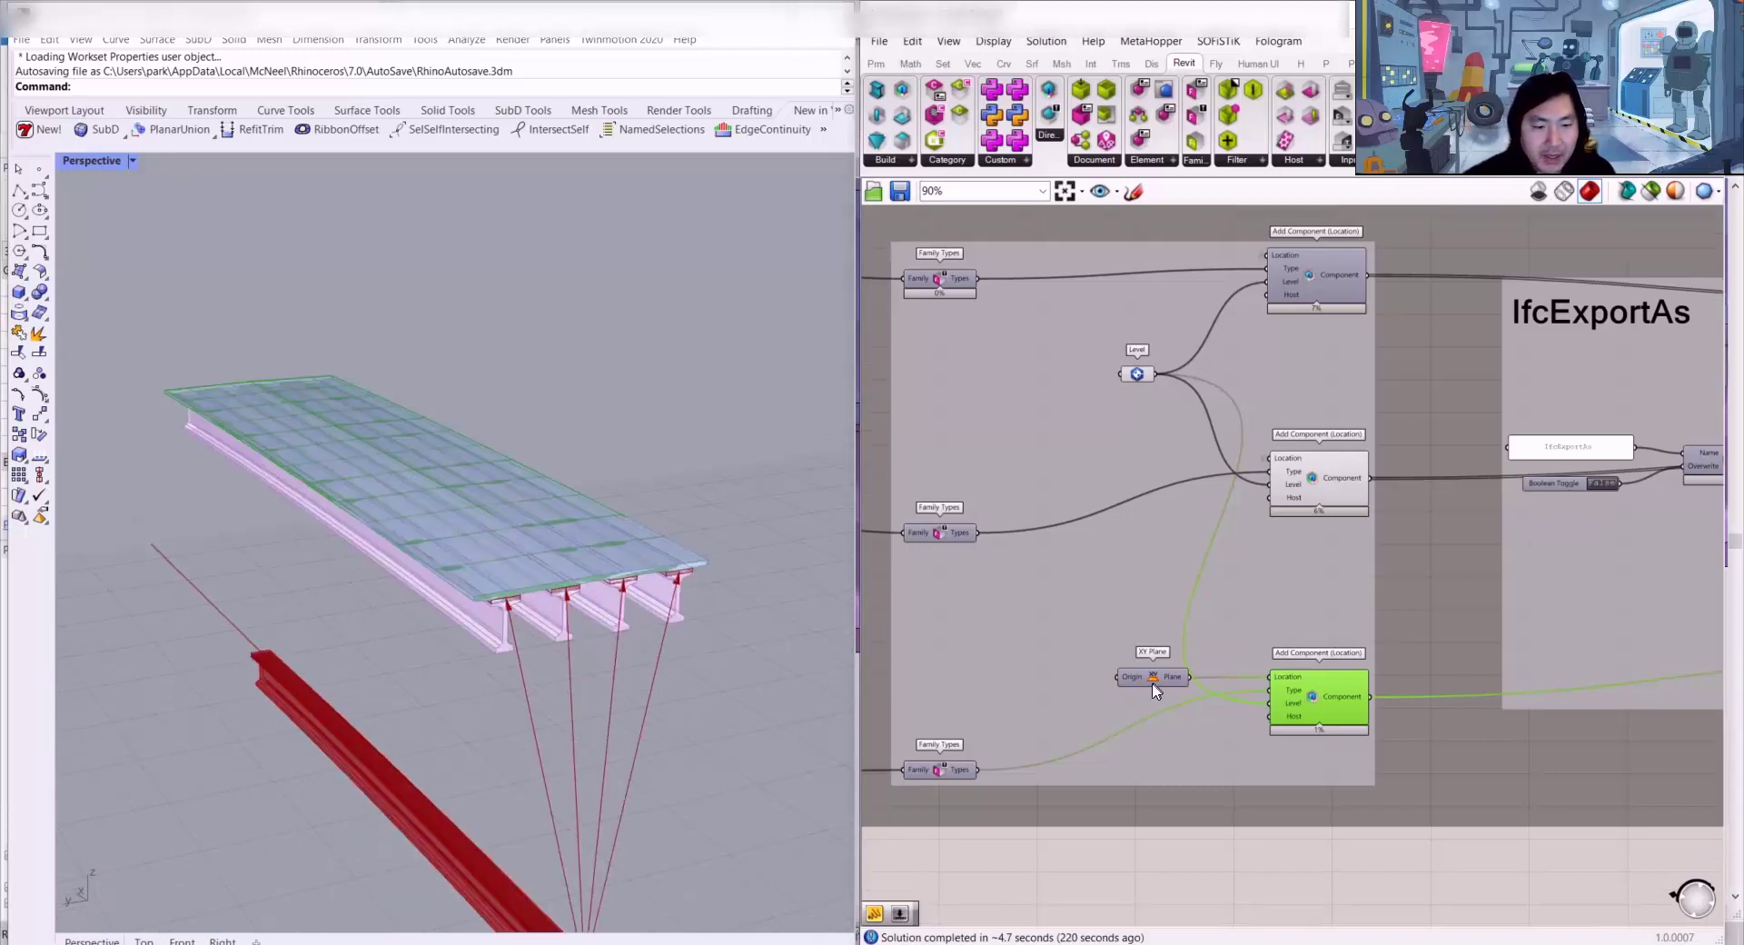
{"action": "left_click", "coordinate": [1152, 682]}
{"action": "scroll", "coordinate": [422, 598], "scroll_direction": "down", "scroll_amount": 4}
{"action": "scroll", "coordinate": [536, 717], "scroll_direction": "up", "scroll_amount": 5}
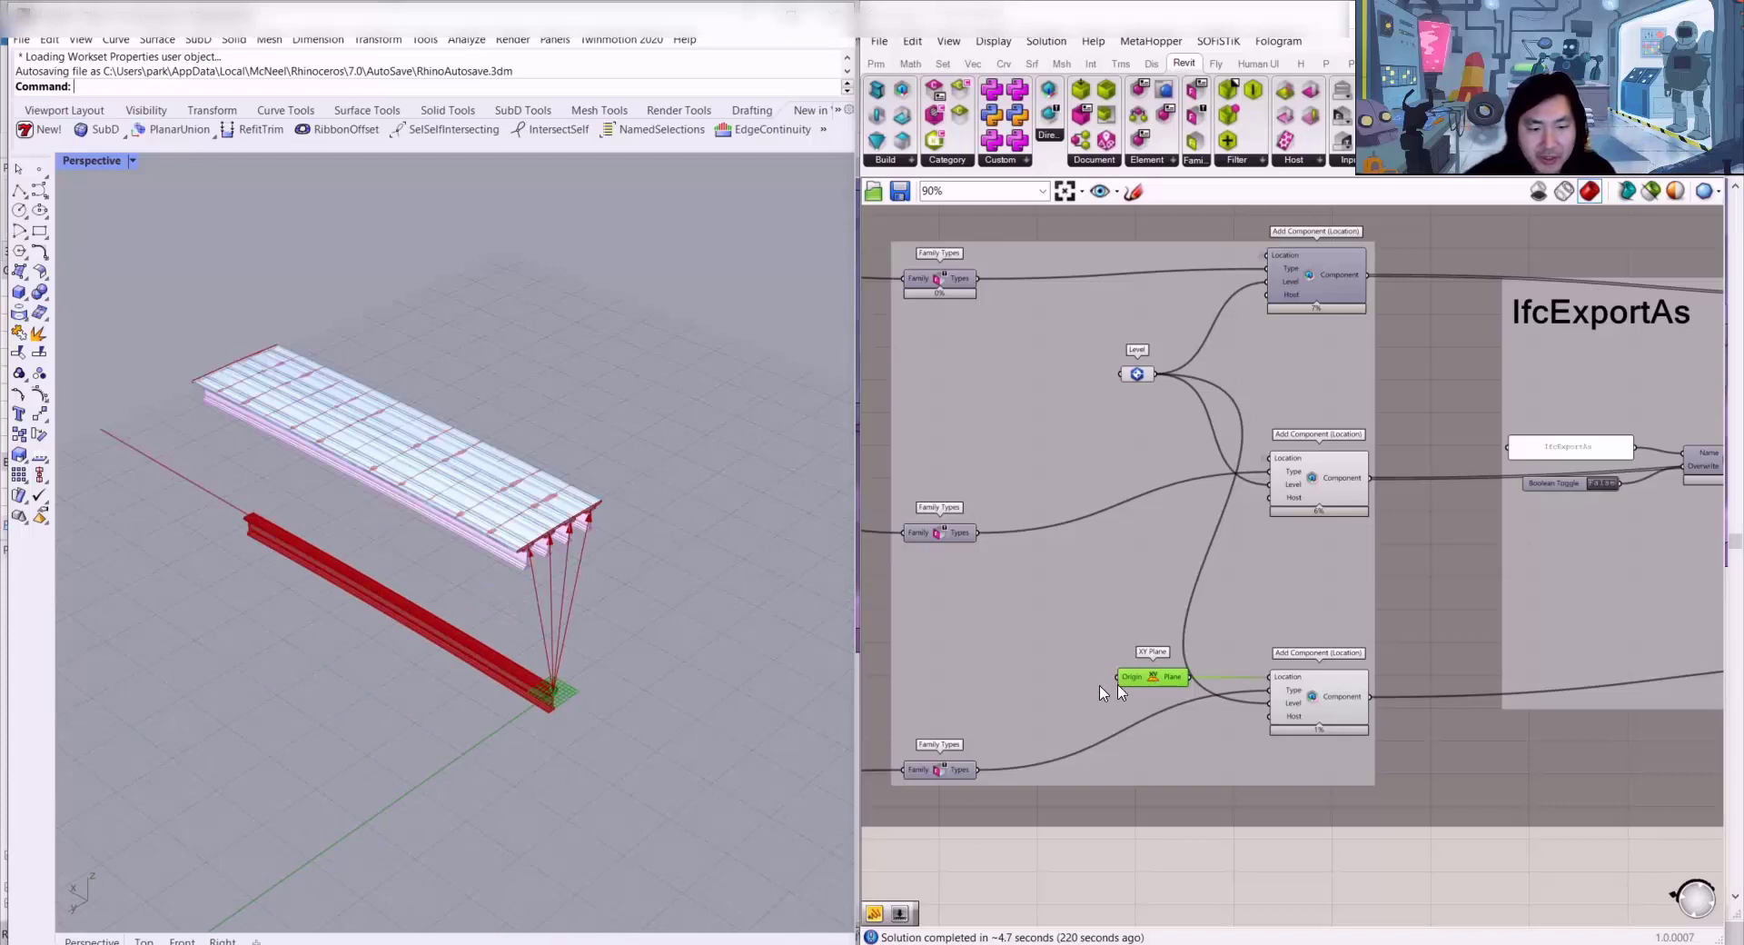
{"action": "scroll", "coordinate": [554, 695], "scroll_direction": "up", "scroll_amount": 2}
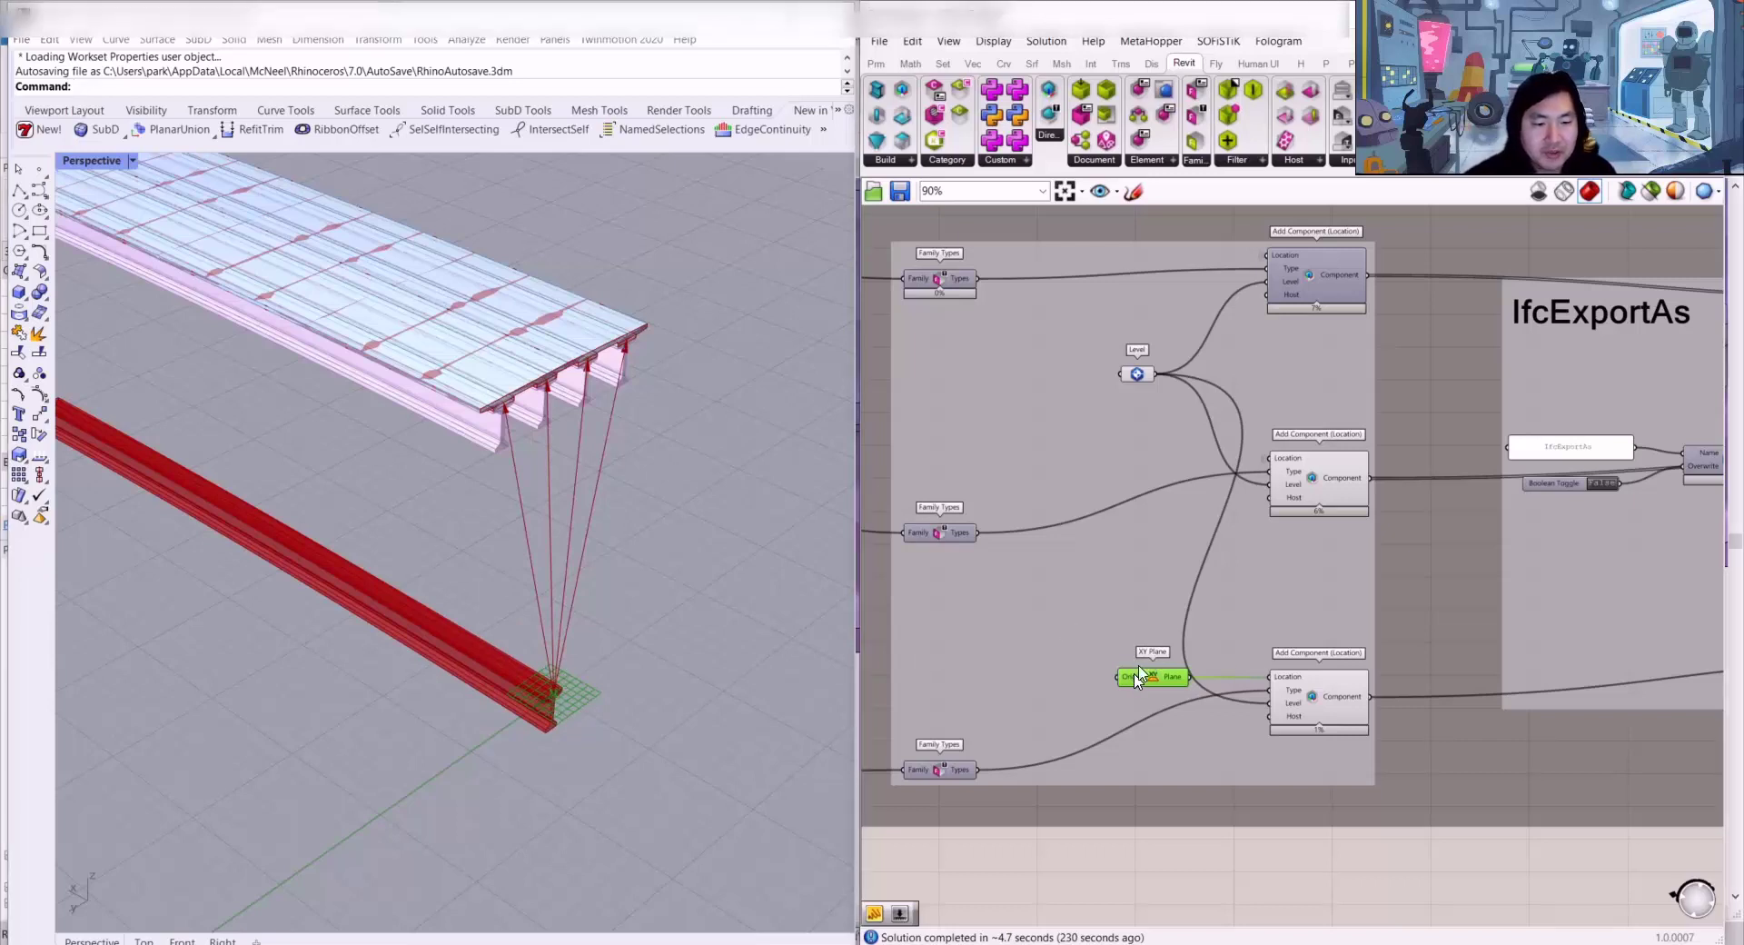
{"action": "left_click", "coordinate": [1312, 698]}
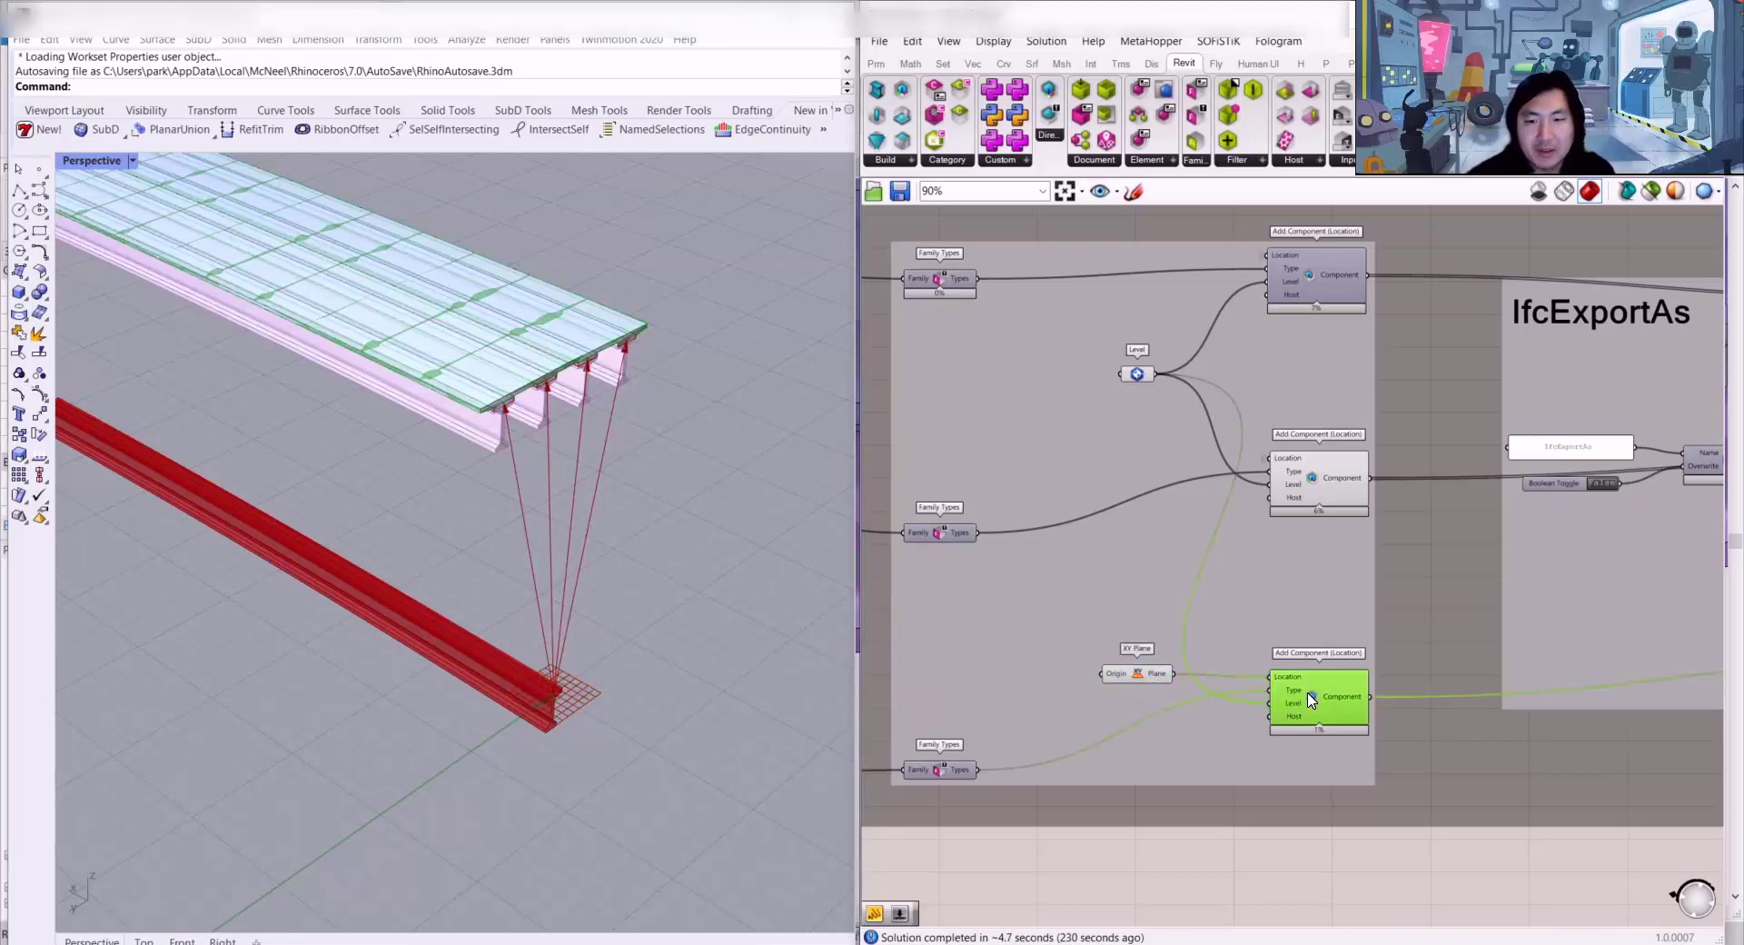
Step: Examine the IfcExportAs group's name panel and Define Shared Parameter component, nudging both slightly on the canvas
{"action": "scroll", "coordinate": [1300, 586], "scroll_direction": "down", "scroll_amount": 4}
{"action": "right_click_drag", "start_coordinate": [1419, 563], "coordinate": [1098, 592]}
{"action": "scroll", "coordinate": [1103, 567], "scroll_direction": "up", "scroll_amount": 4}
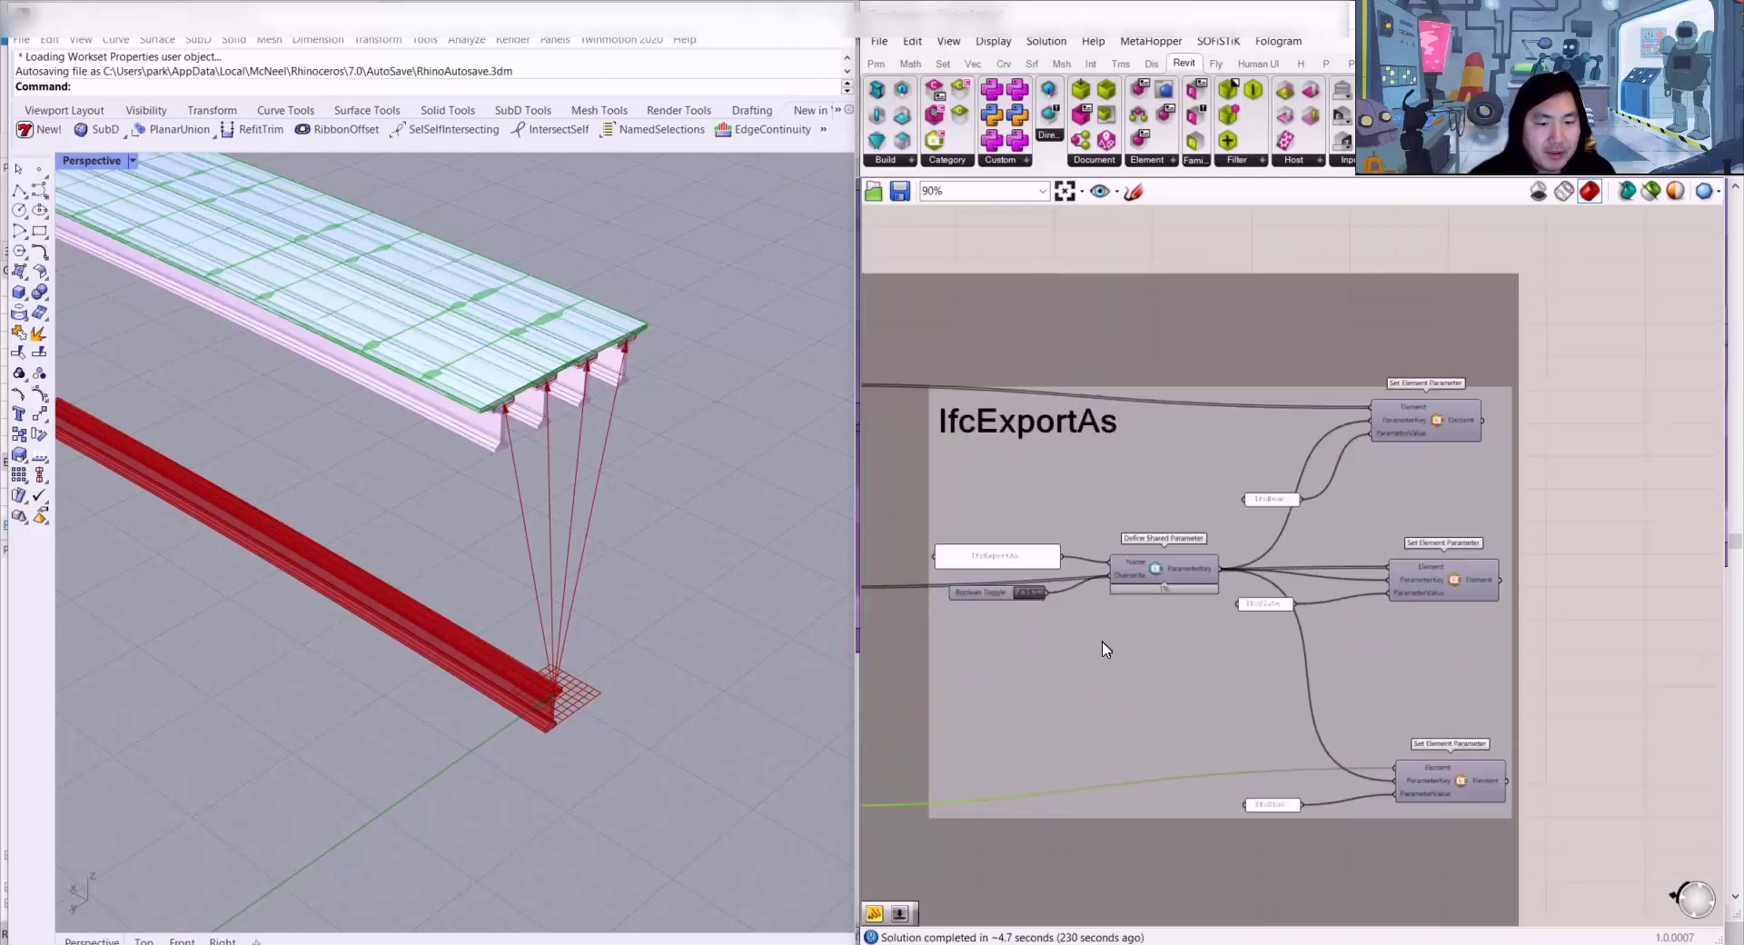
{"action": "scroll", "coordinate": [1099, 644], "scroll_direction": "up", "scroll_amount": 1}
{"action": "scroll", "coordinate": [1033, 552], "scroll_direction": "up", "scroll_amount": 1}
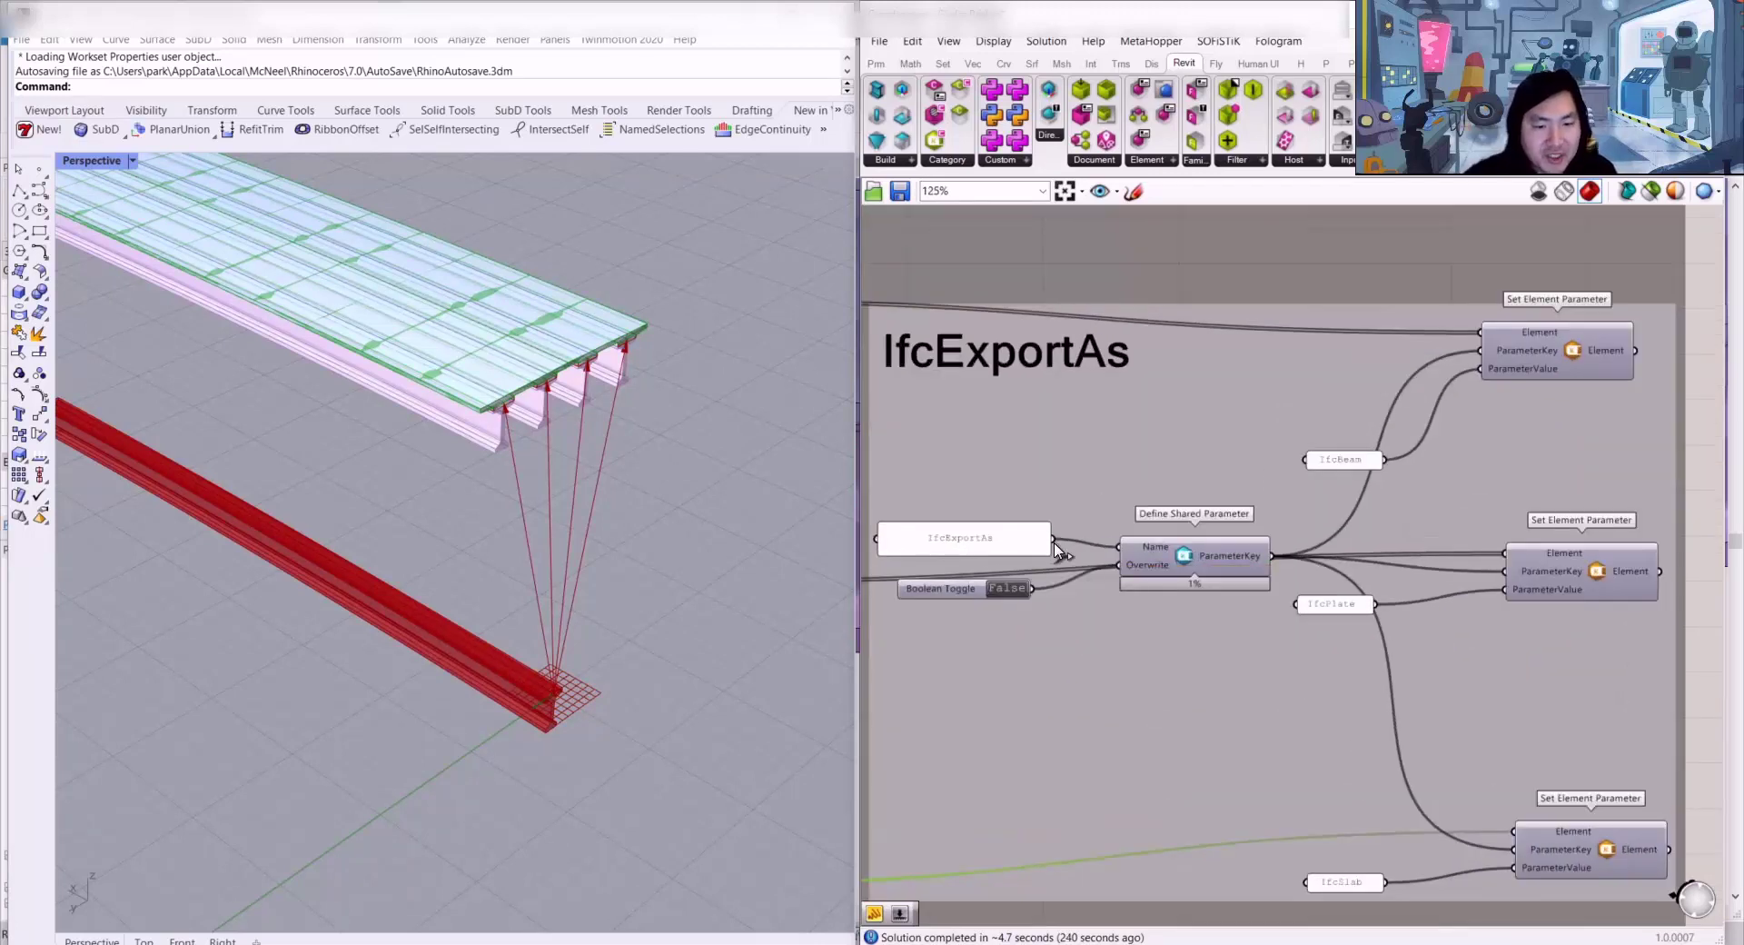
{"action": "mouse_move", "coordinate": [1020, 538]}
{"action": "left_mouse_down"}
{"action": "mouse_move", "coordinate": [1032, 506]}
{"action": "mouse_move", "coordinate": [1036, 540]}
{"action": "left_mouse_up"}
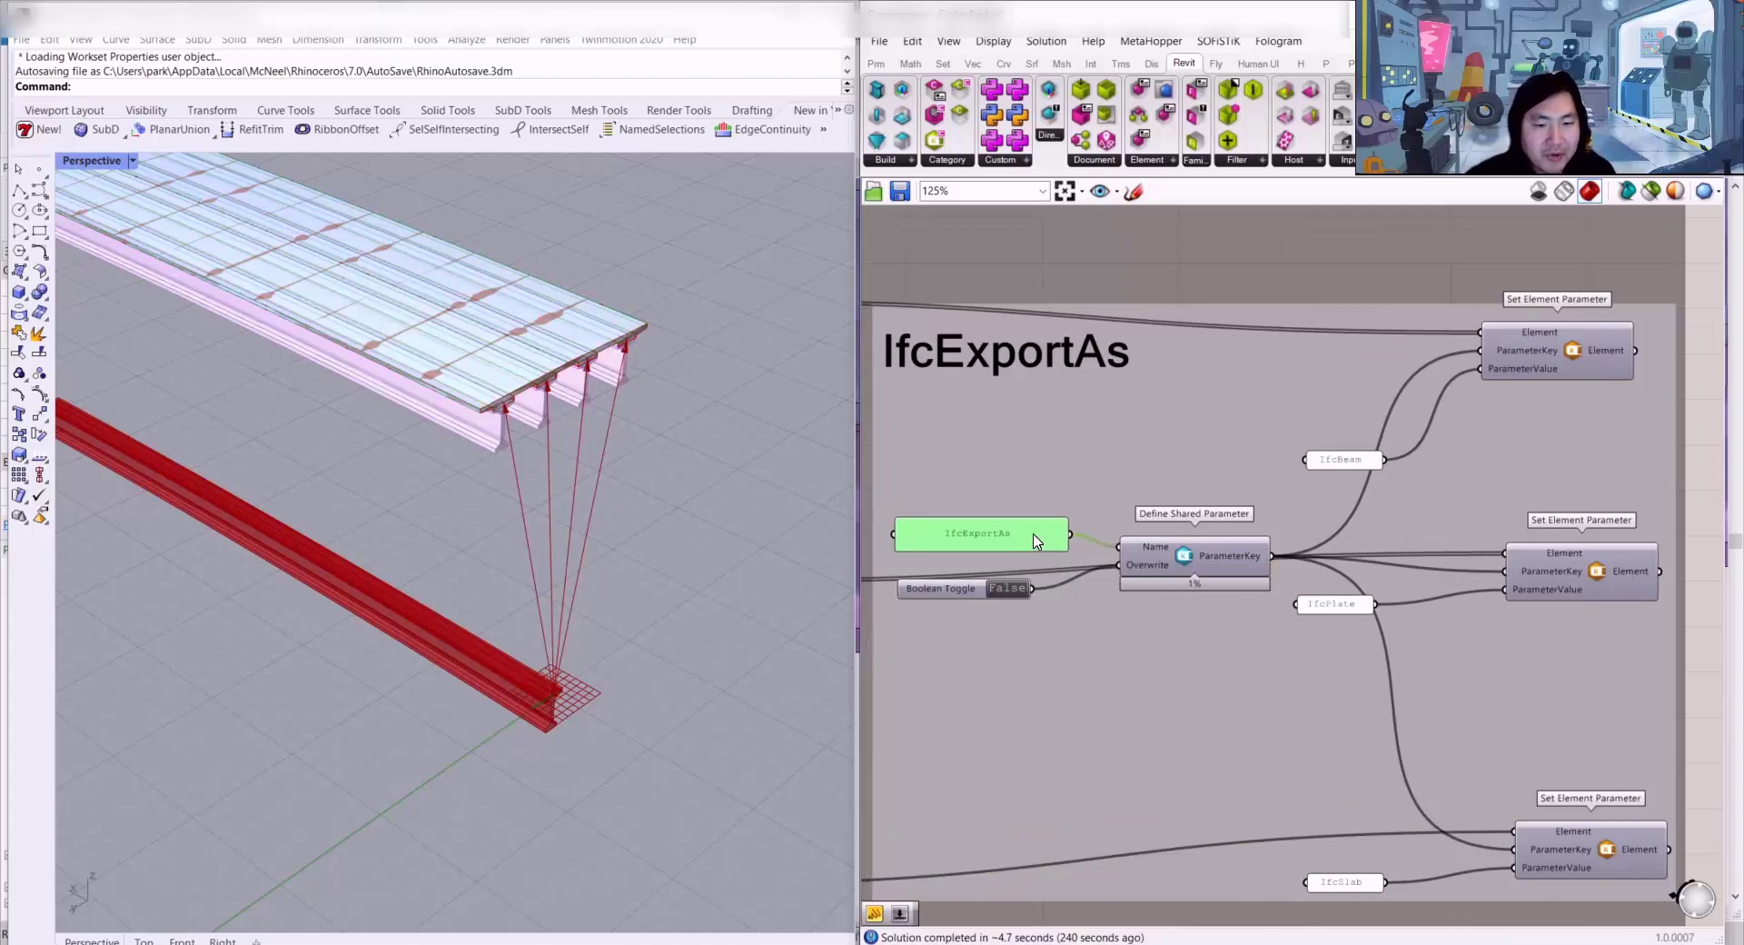
{"action": "mouse_move", "coordinate": [1198, 555]}
{"action": "left_mouse_down"}
{"action": "mouse_move", "coordinate": [1199, 591]}
{"action": "mouse_move", "coordinate": [1201, 571]}
{"action": "left_mouse_up"}
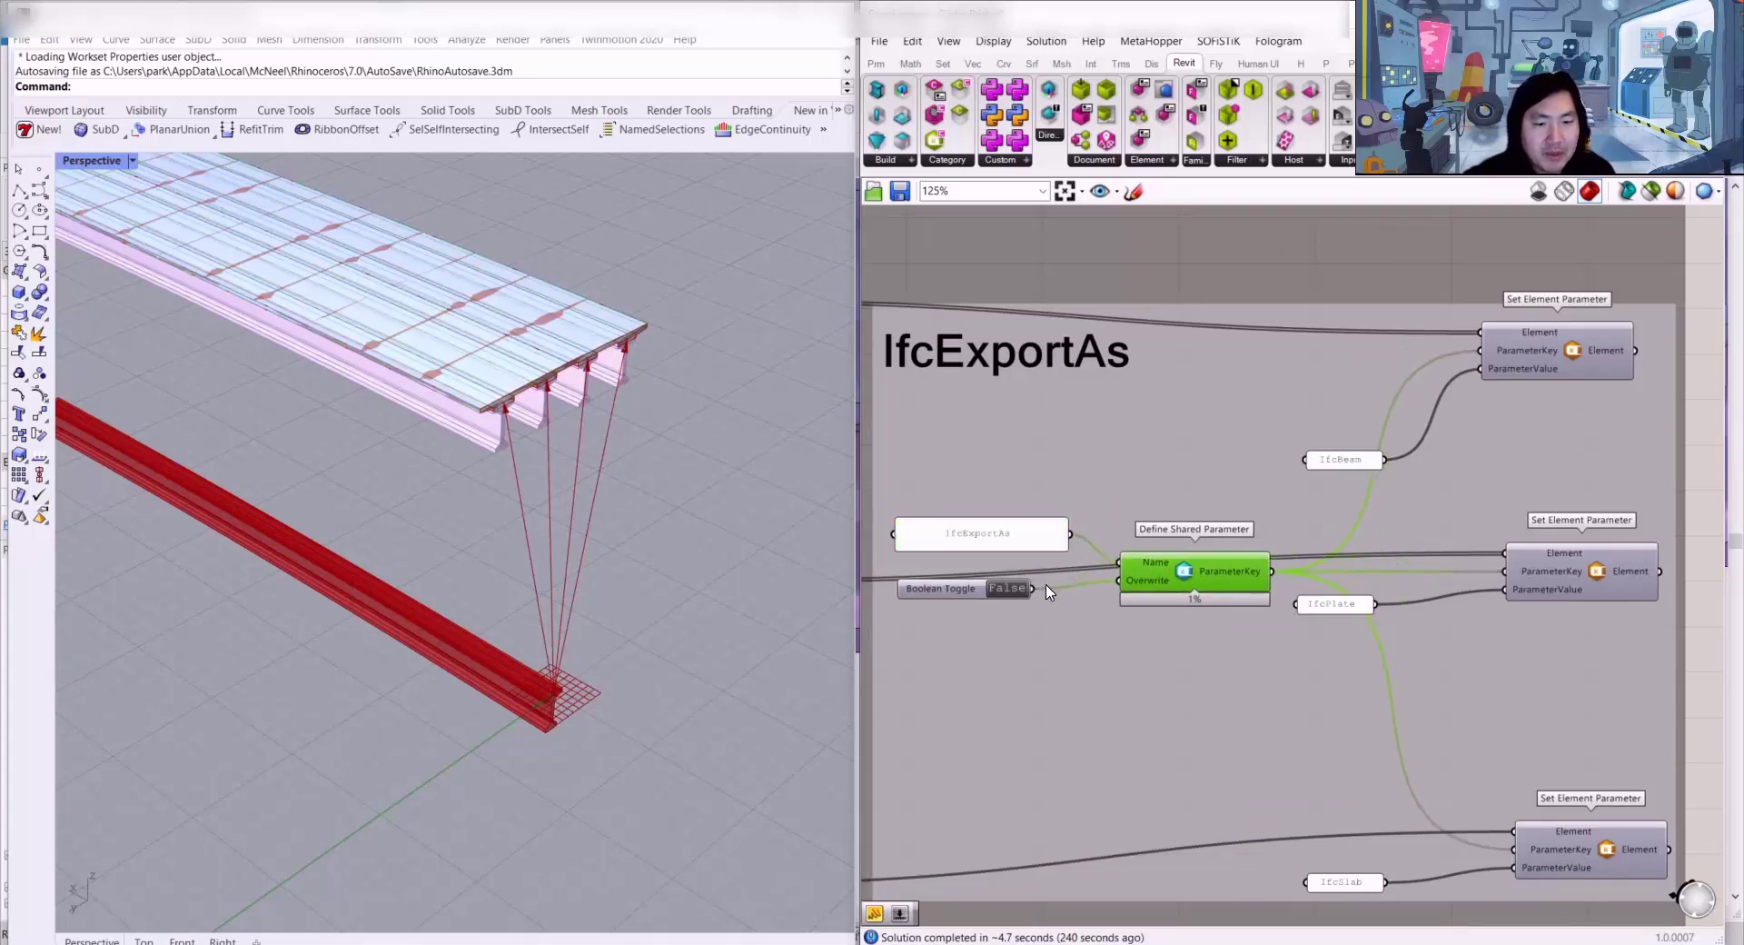
{"action": "scroll", "coordinate": [988, 546], "scroll_direction": "up", "scroll_amount": 3}
{"action": "scroll", "coordinate": [1263, 579], "scroll_direction": "down", "scroll_amount": 3}
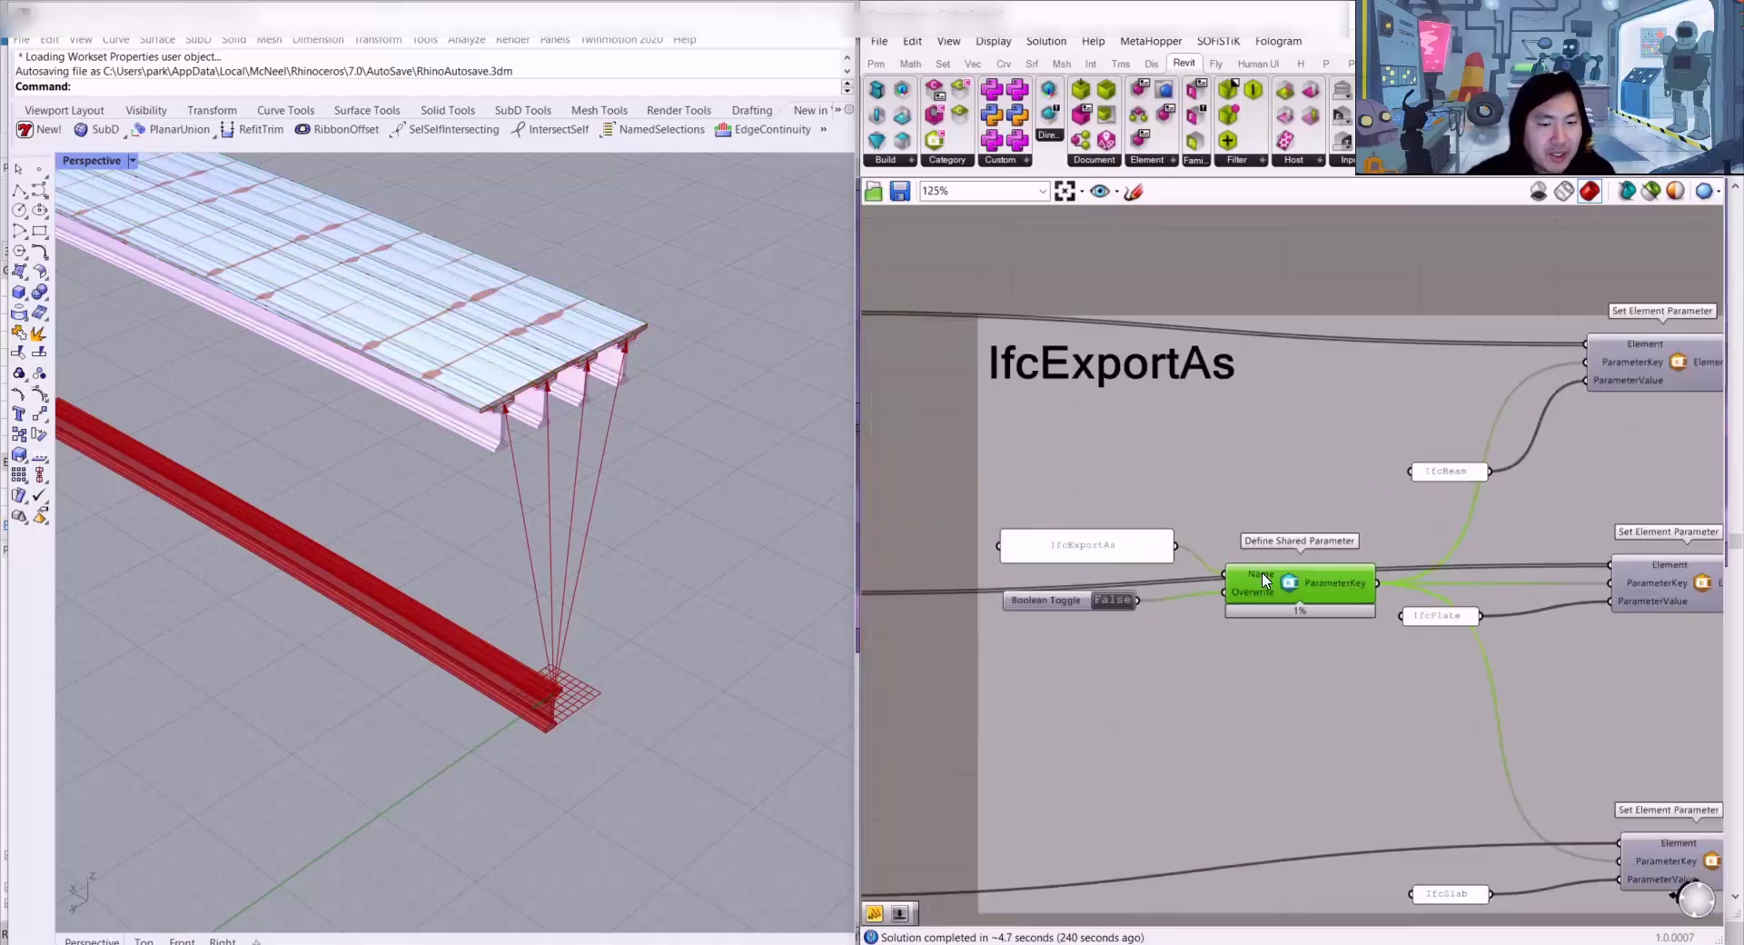
{"action": "right_click_drag", "start_coordinate": [1420, 444], "coordinate": [1250, 416]}
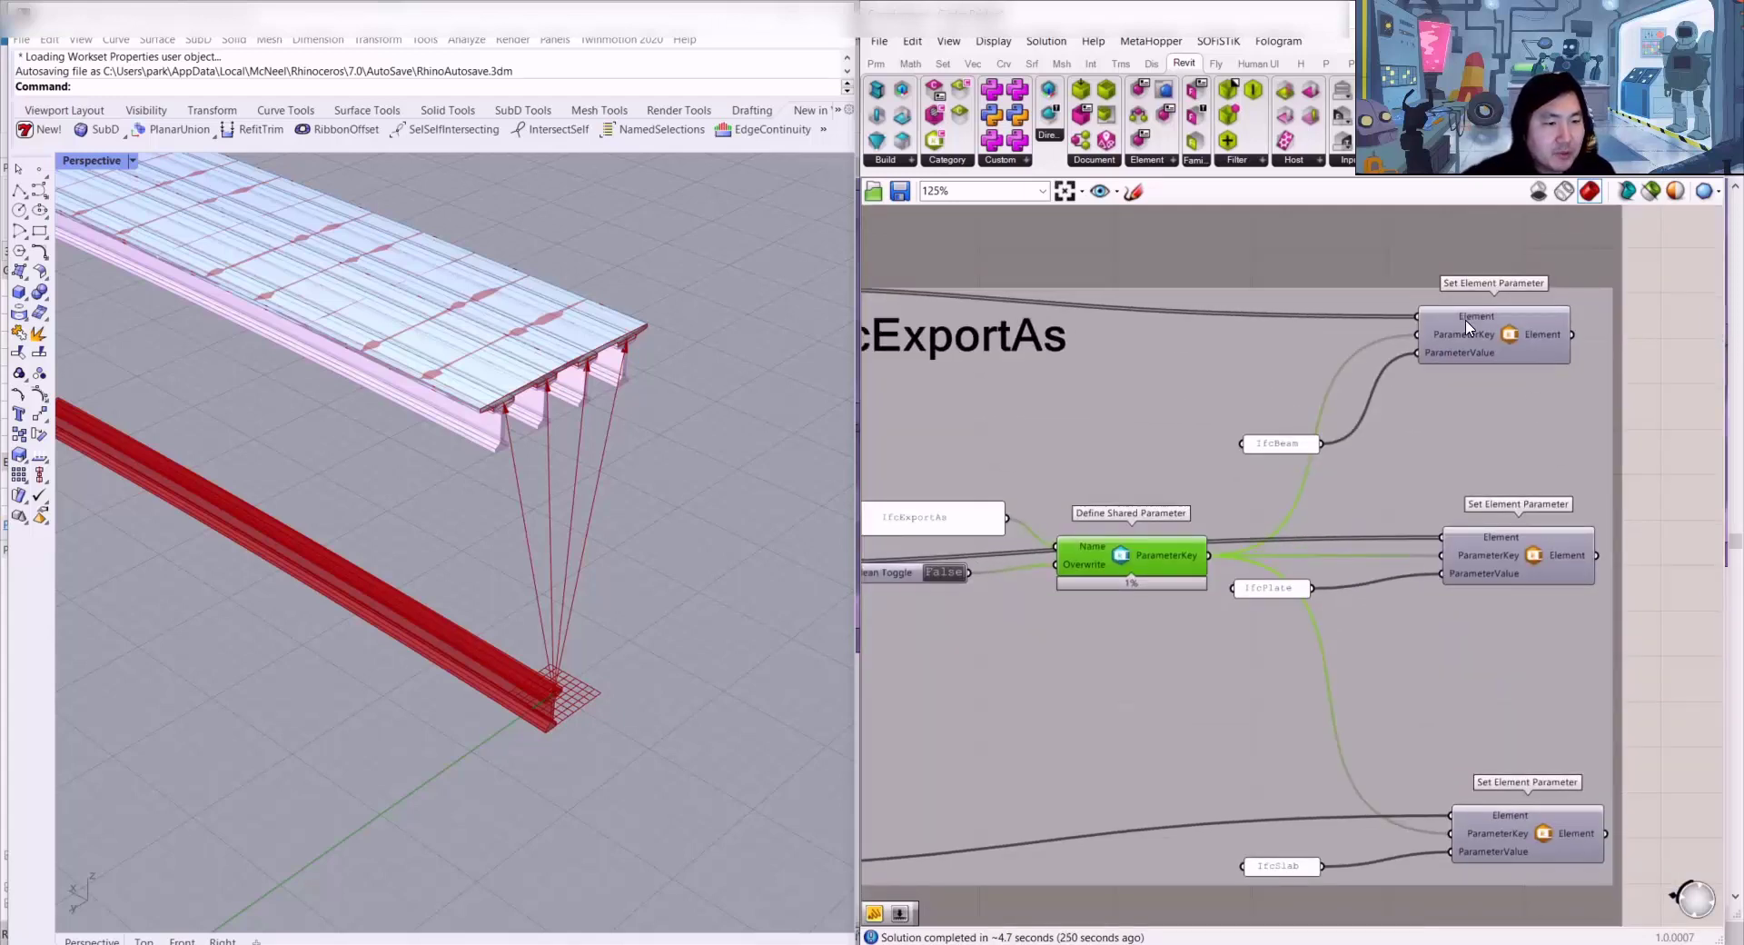
Step: Review the three Set Element Parameter components and their IfcBeam, IfcPlate and IfcSlab values, moving the IfcBeam one slightly down
{"action": "left_click_drag", "start_coordinate": [1468, 336], "coordinate": [1453, 366]}
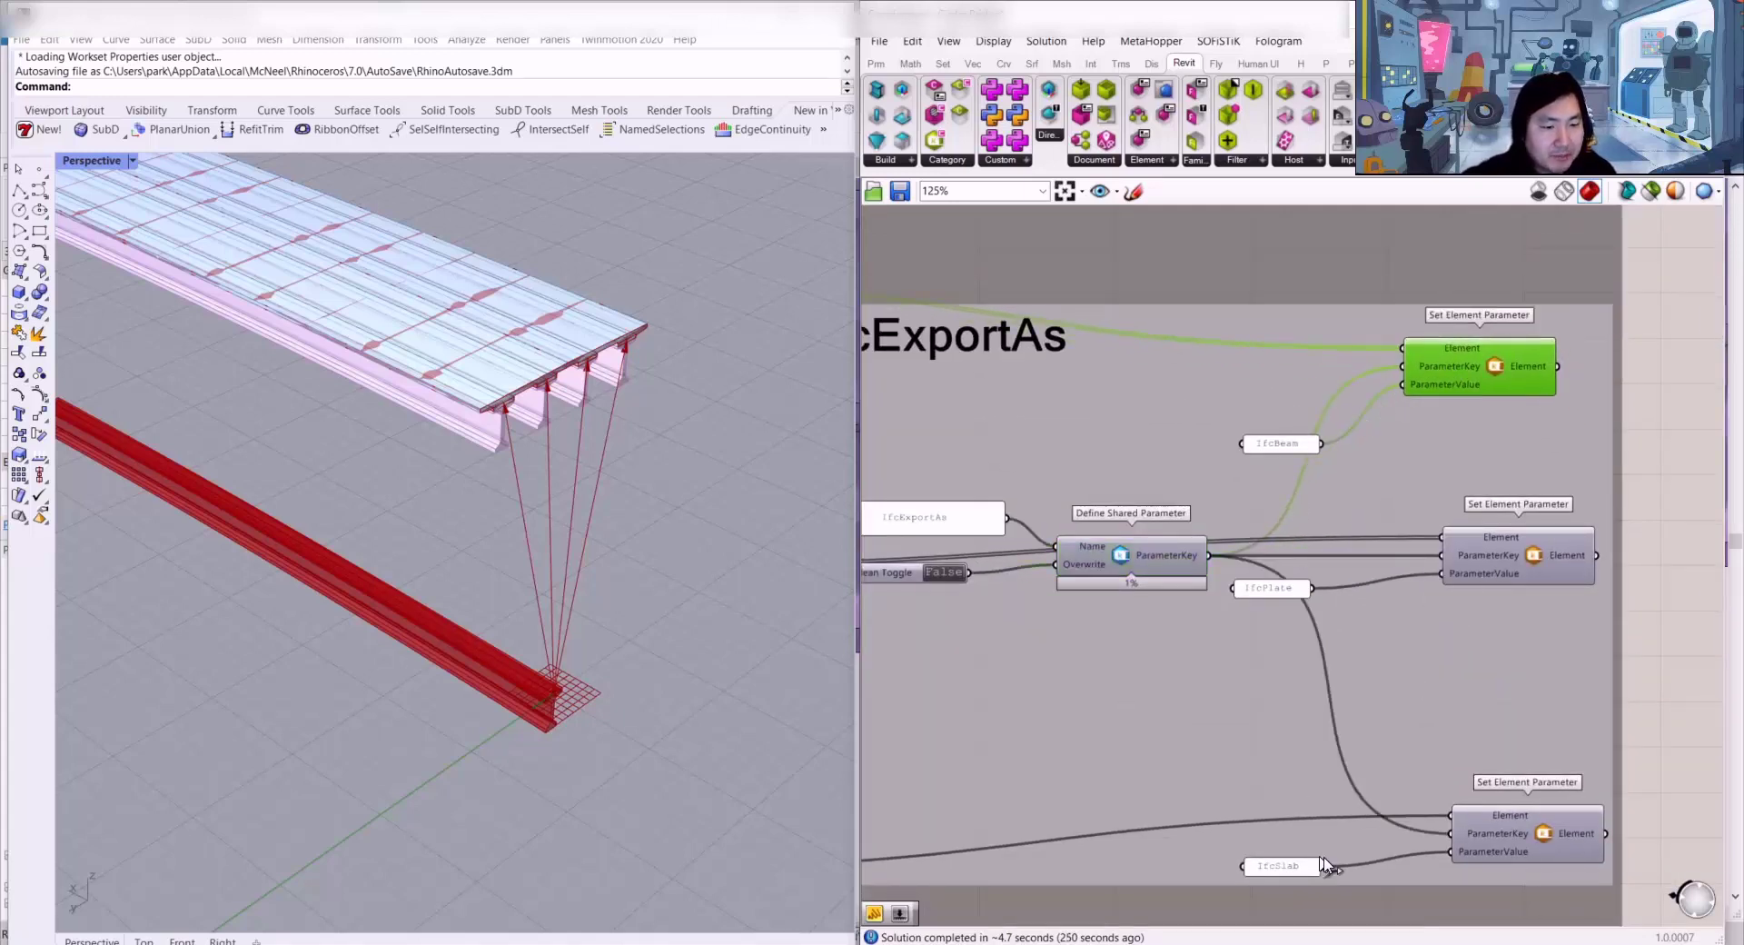
{"action": "right_click_drag", "start_coordinate": [1322, 863], "coordinate": [1323, 774]}
{"action": "left_click", "coordinate": [1486, 743]}
{"action": "left_click", "coordinate": [1651, 543]}
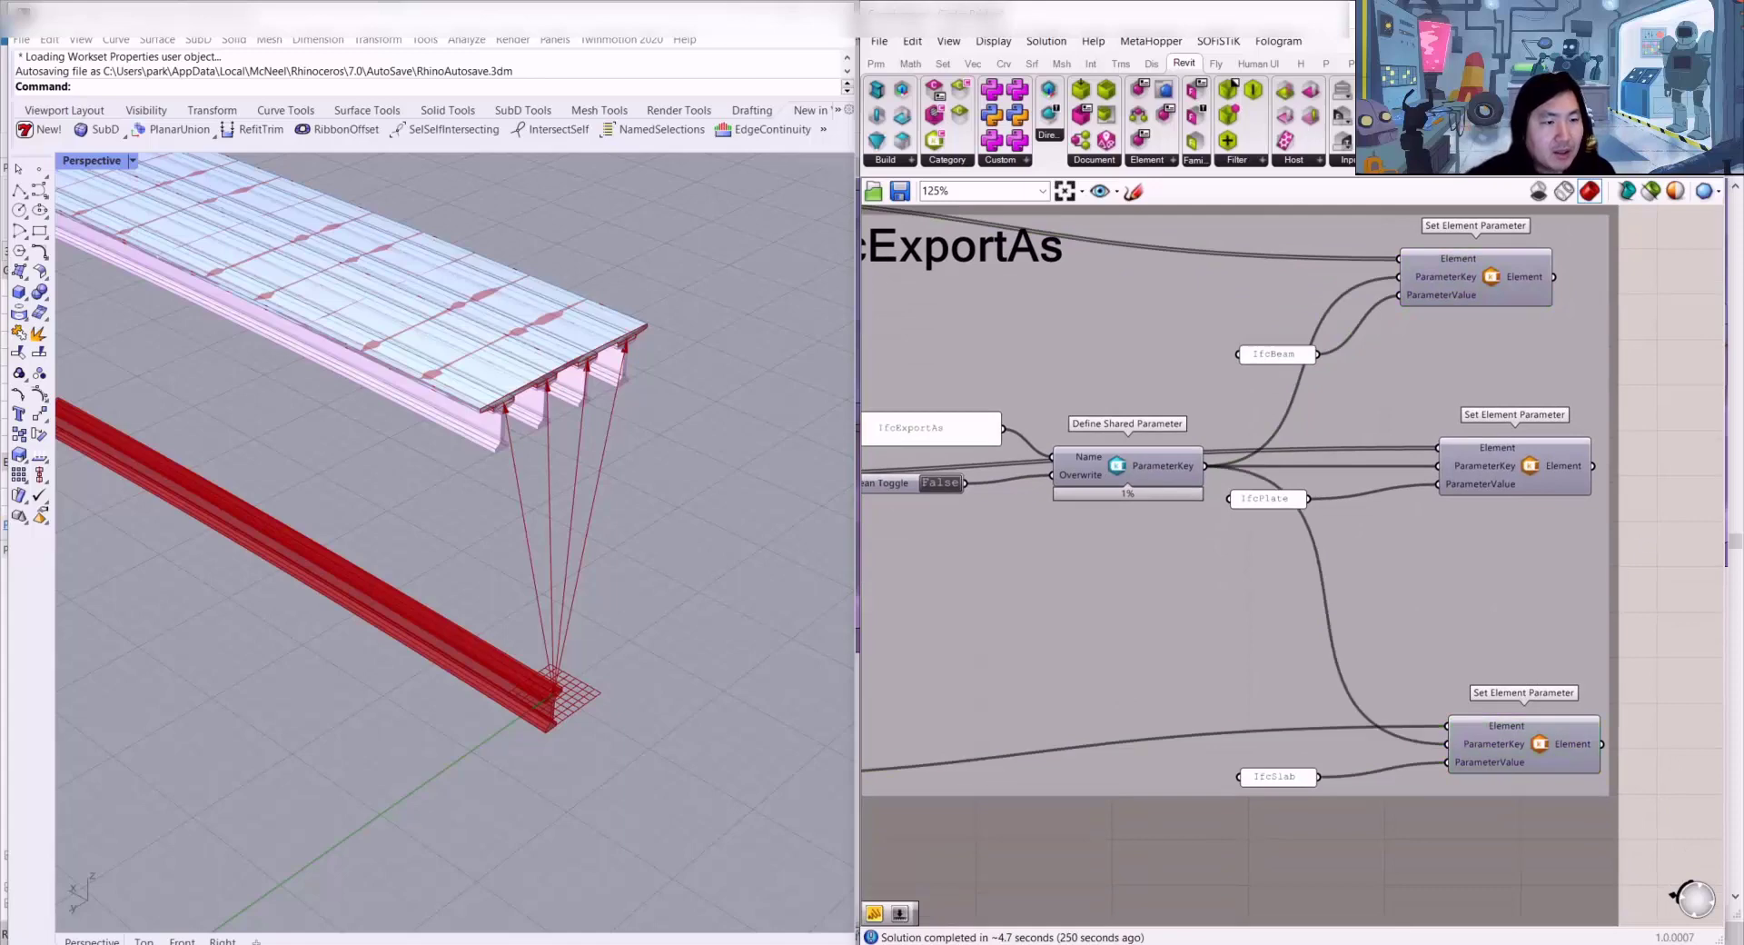
Step: Switch to Revit and check the IfcExportAs property of the front bridge girder
{"action": "key", "text": "alt+Tab"}
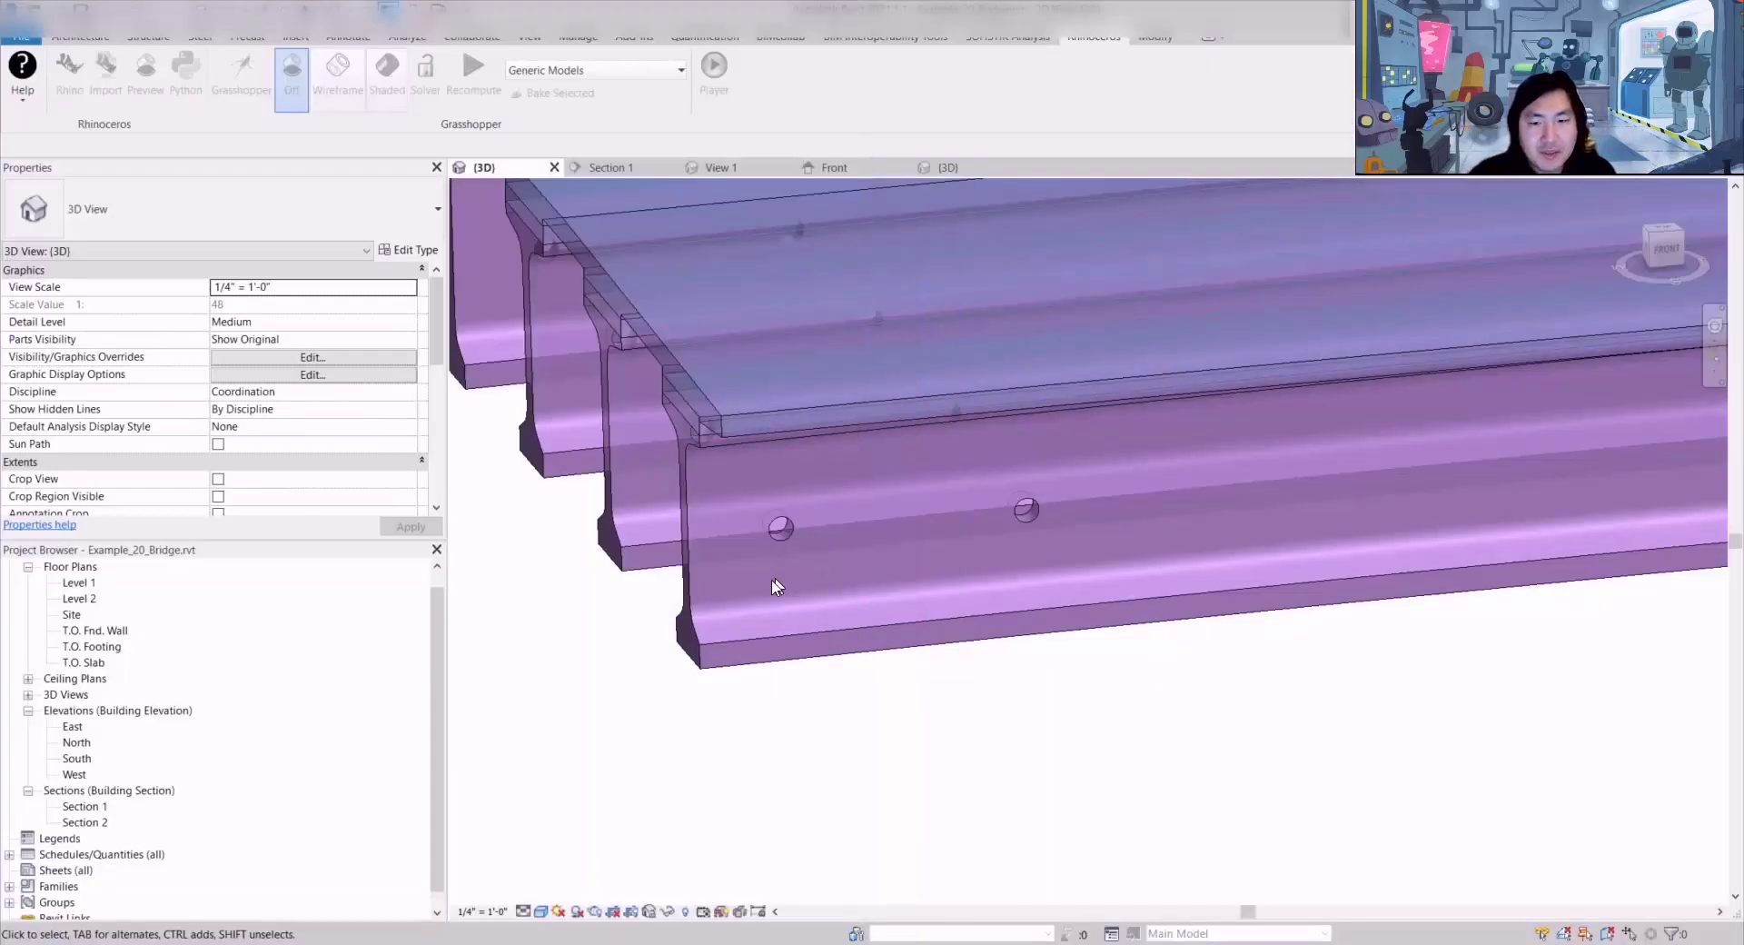
{"action": "left_click", "coordinate": [695, 584]}
{"action": "left_click", "coordinate": [697, 591]}
{"action": "scroll", "coordinate": [363, 418], "scroll_direction": "down", "scroll_amount": 5}
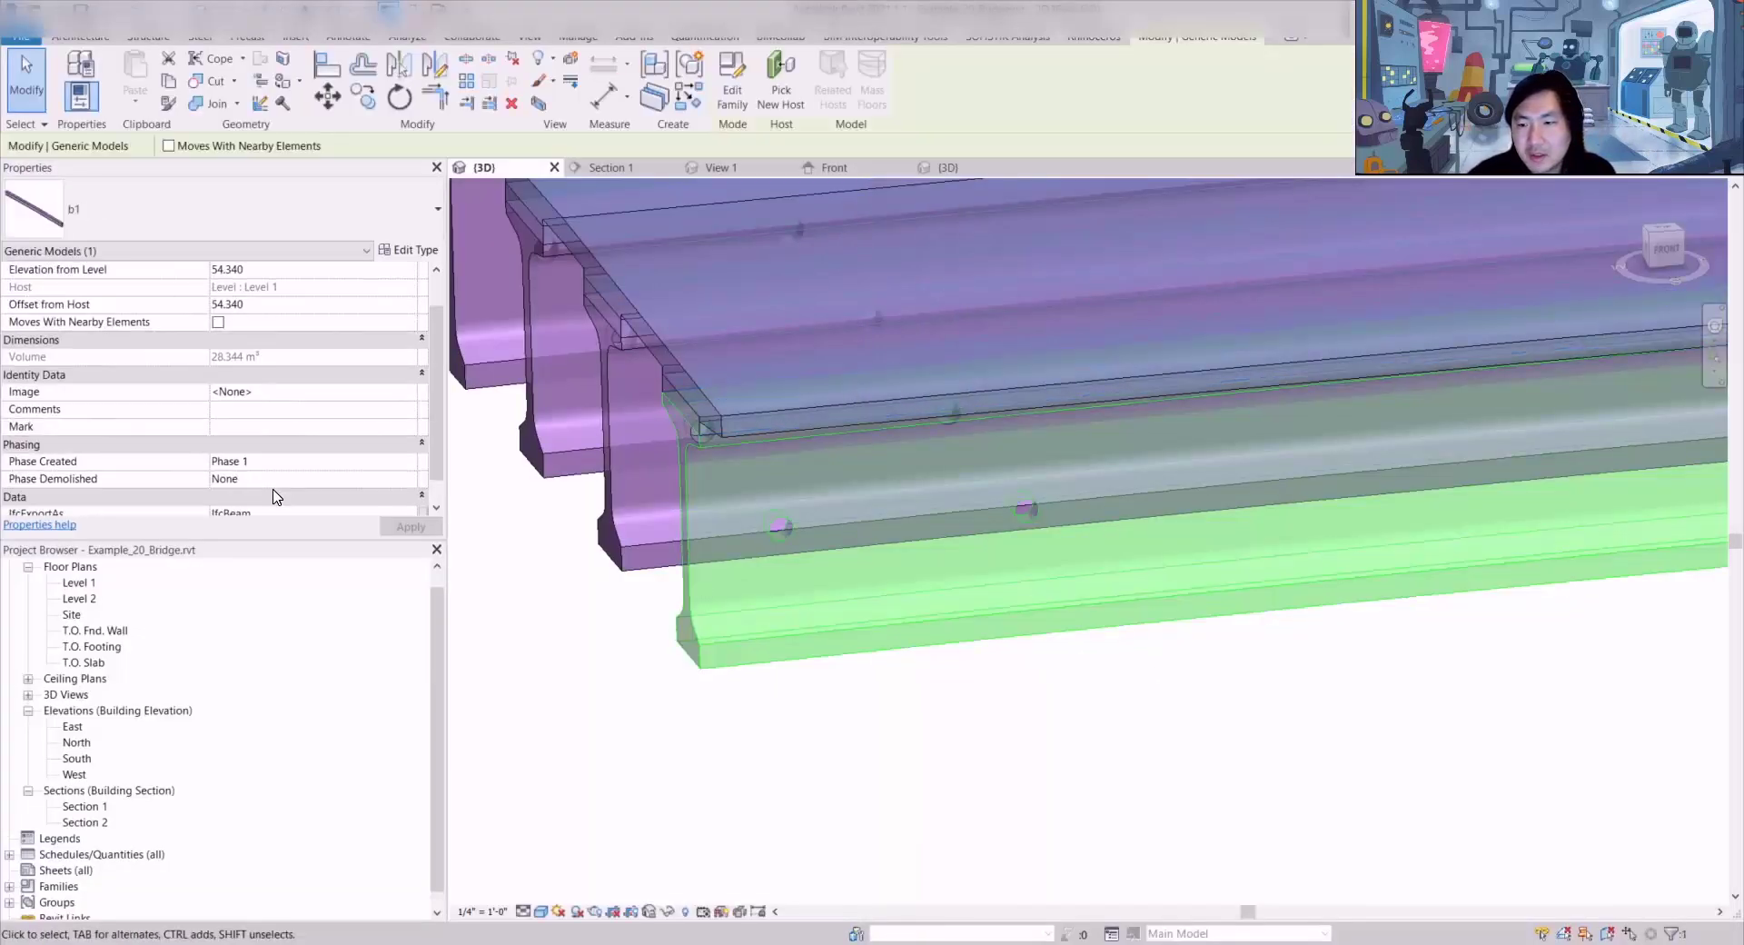
{"action": "scroll", "coordinate": [636, 346], "scroll_direction": "up", "scroll_amount": 5}
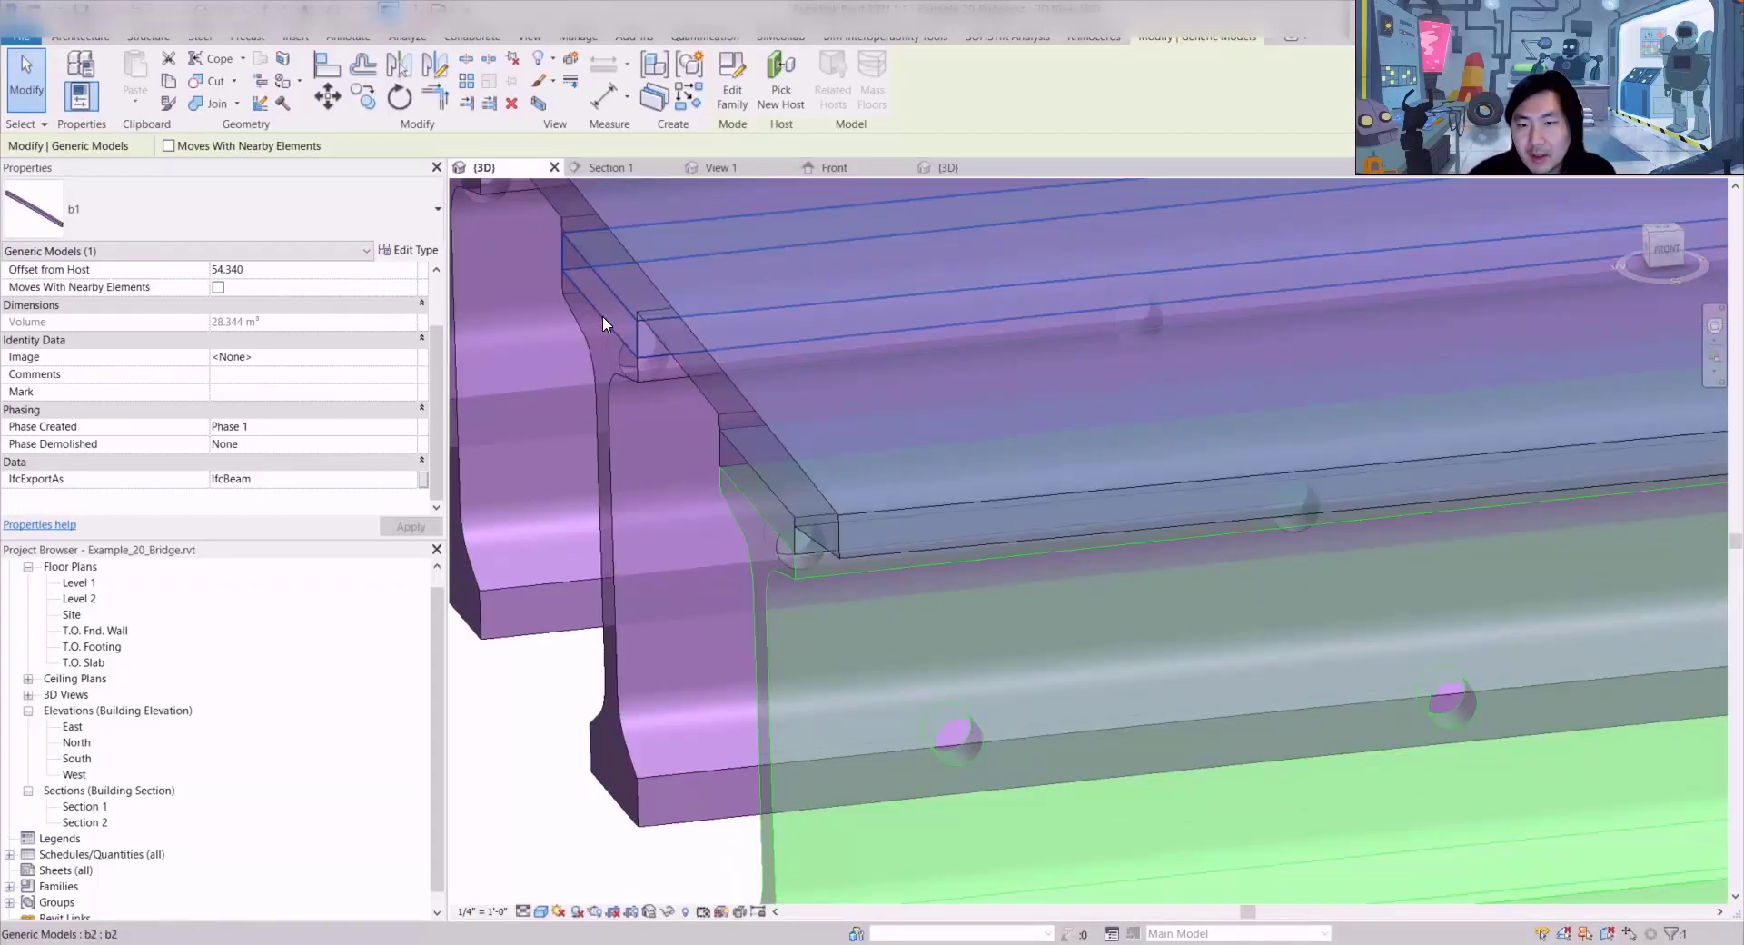
Step: Check the IfcExportAs property of the plate above the girder and of the bridge deck slab
{"action": "left_click", "coordinate": [602, 314]}
{"action": "scroll", "coordinate": [662, 292], "scroll_direction": "down", "scroll_amount": 3}
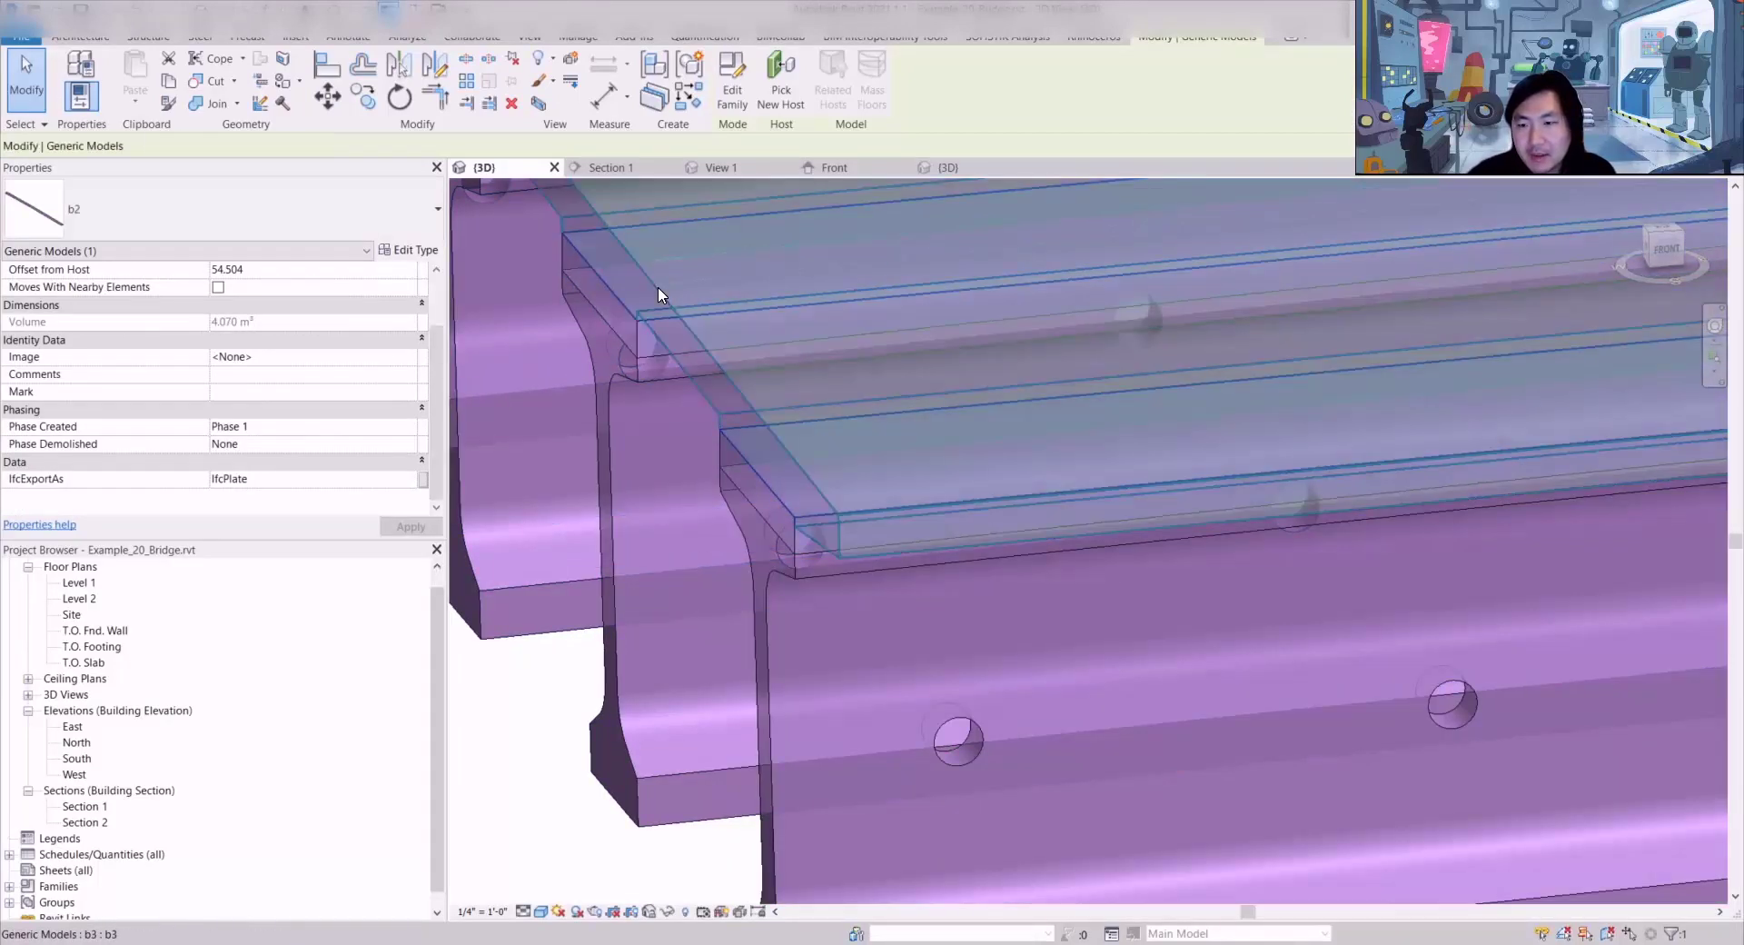
{"action": "left_click", "coordinate": [663, 292]}
{"action": "scroll", "coordinate": [788, 406], "scroll_direction": "down", "scroll_amount": 5}
{"action": "middle_click_drag", "start_coordinate": [789, 406], "coordinate": [778, 475], "text": "shift"}
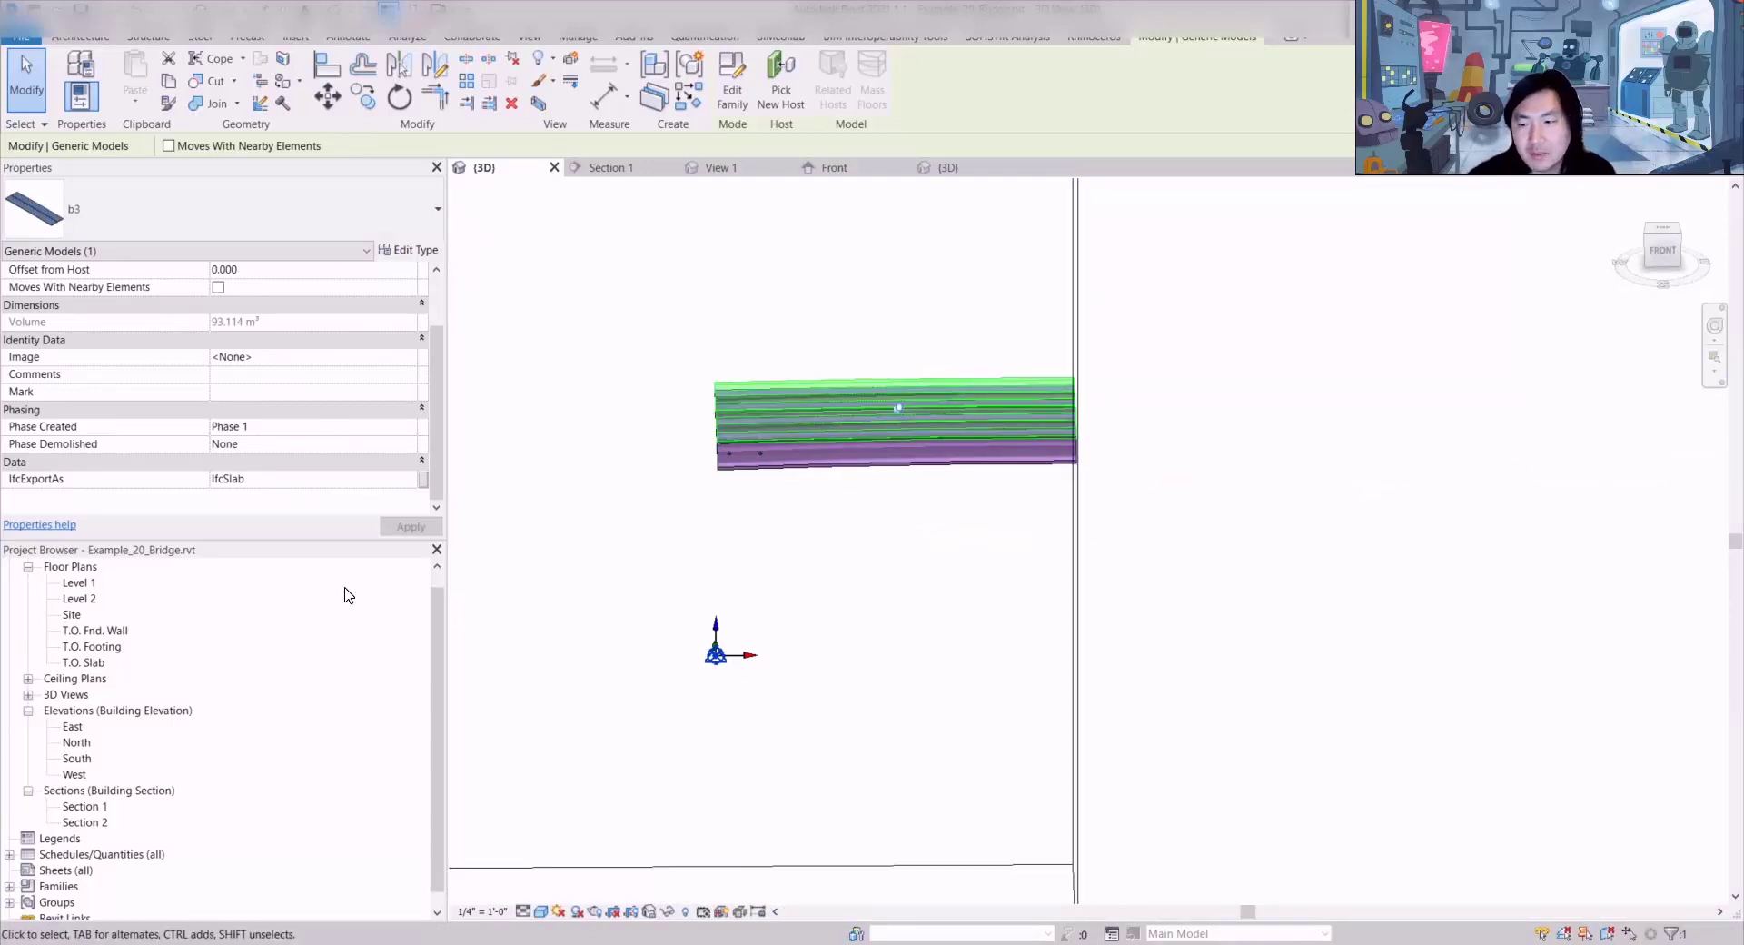
Step: Open the Level 2 floor plan and export the bridge project to IFC with the IFC2x3 Coordination View 2.0 setup, reusing an existing file name
{"action": "double_click", "coordinate": [80, 599]}
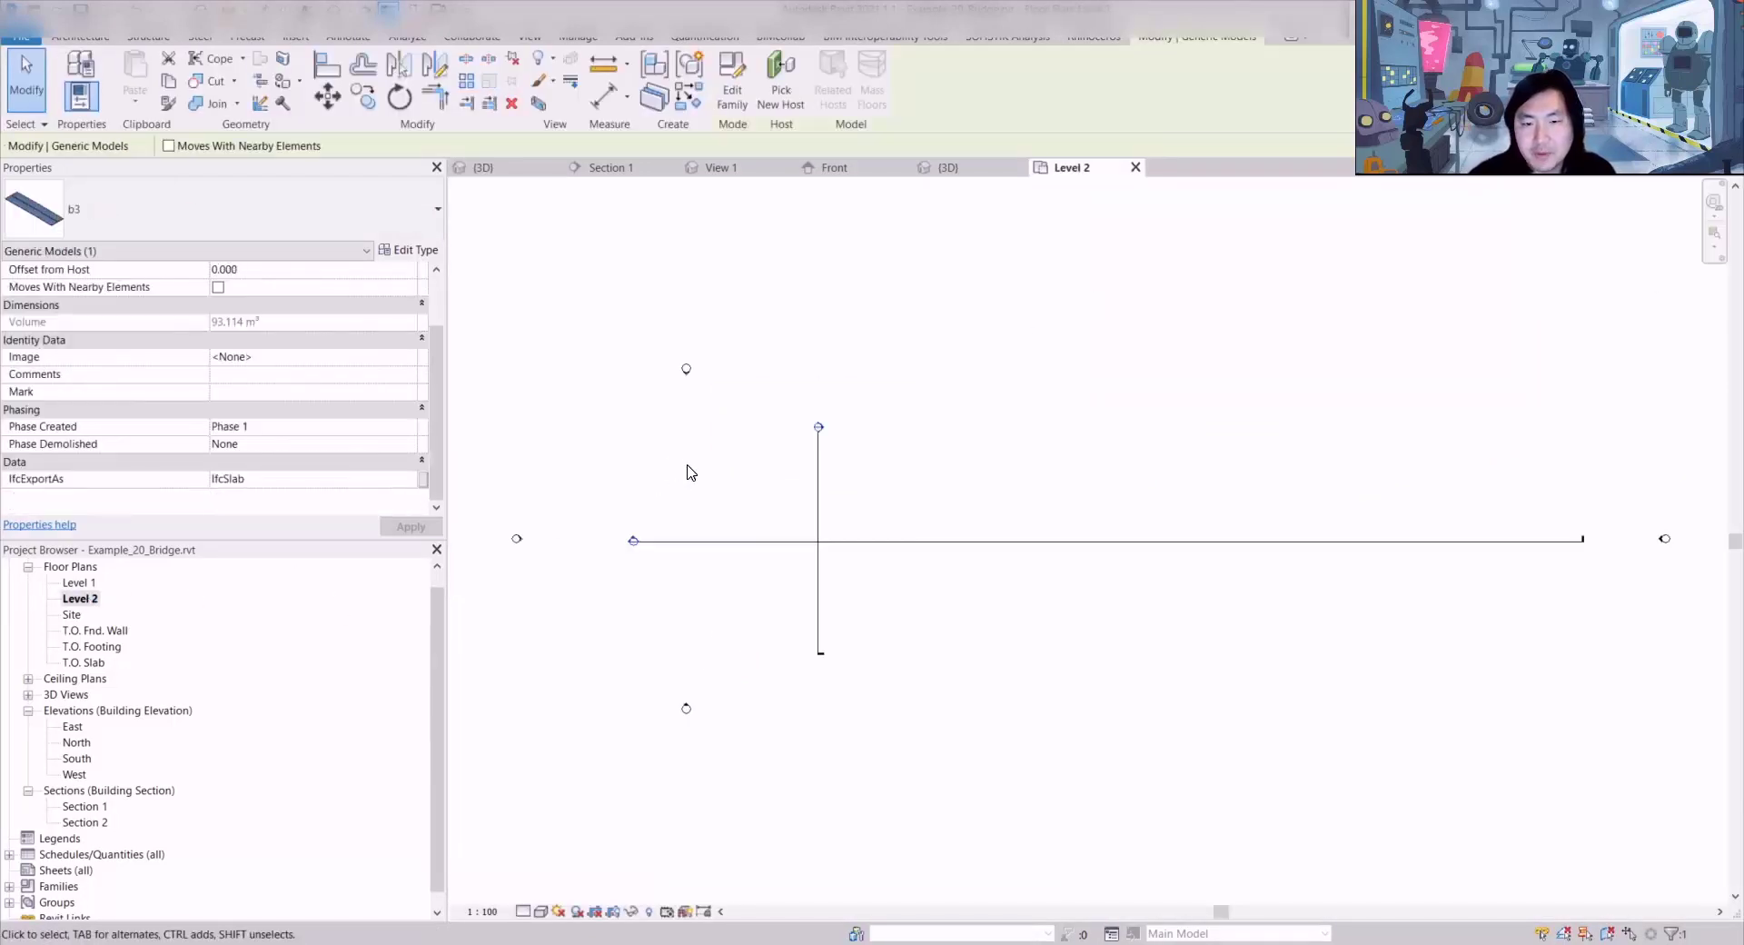
{"action": "left_click", "coordinate": [23, 40]}
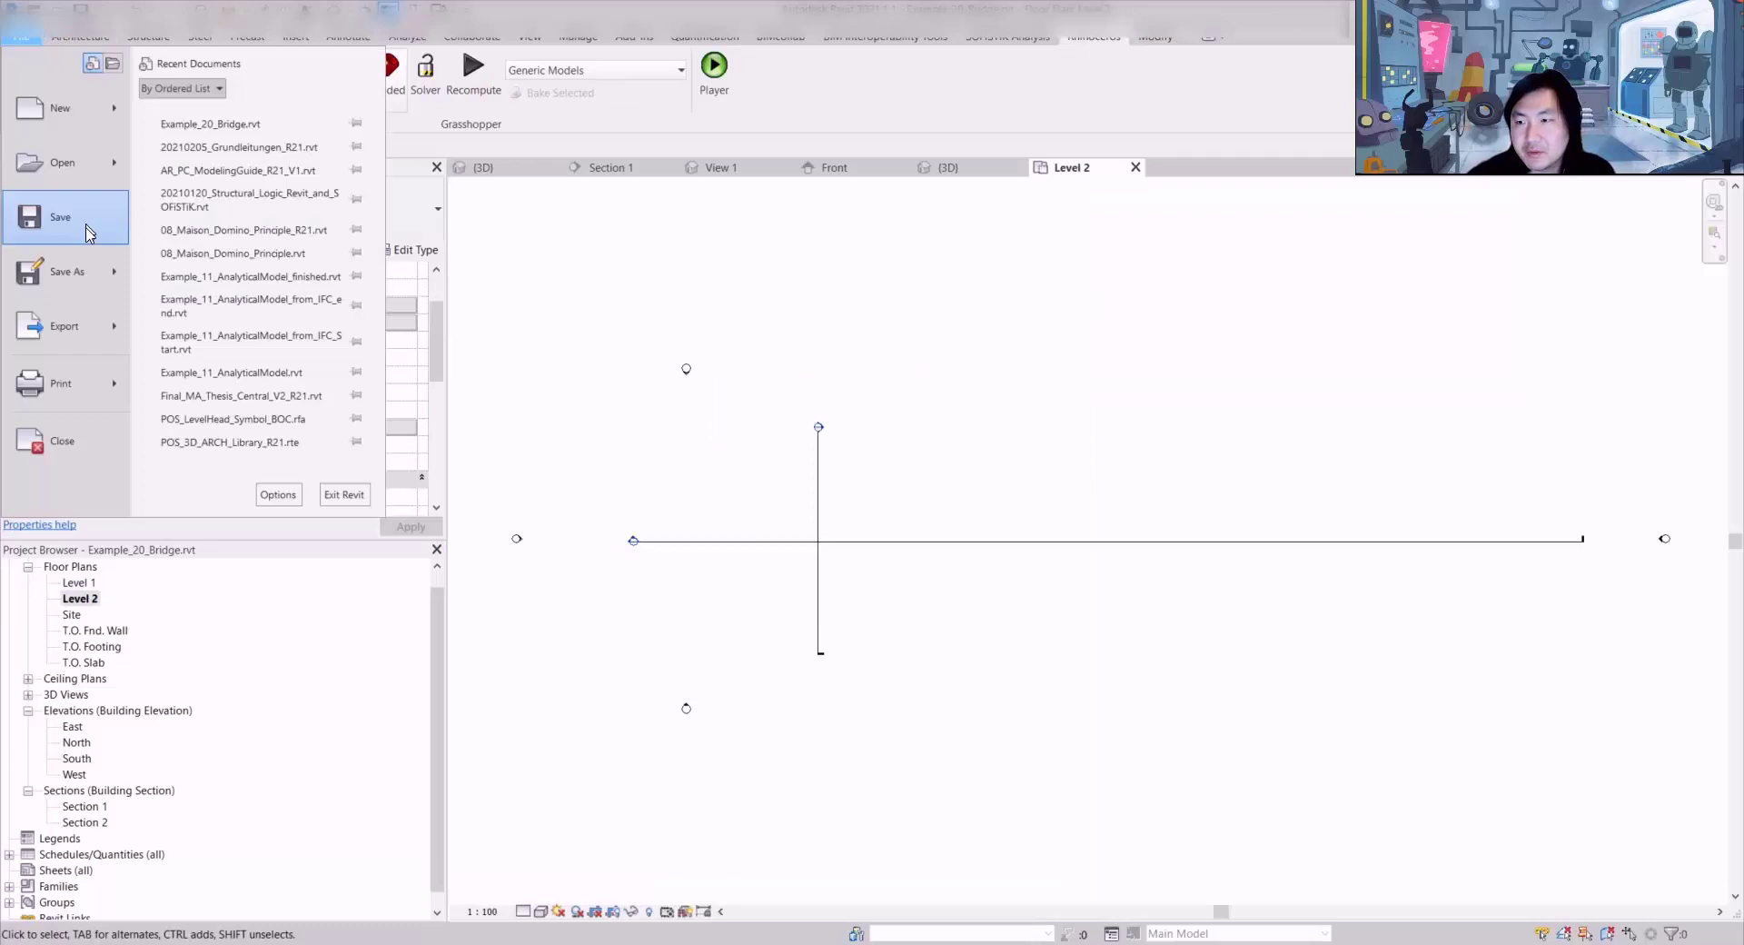
{"action": "left_click", "coordinate": [69, 327]}
{"action": "left_click", "coordinate": [263, 333]}
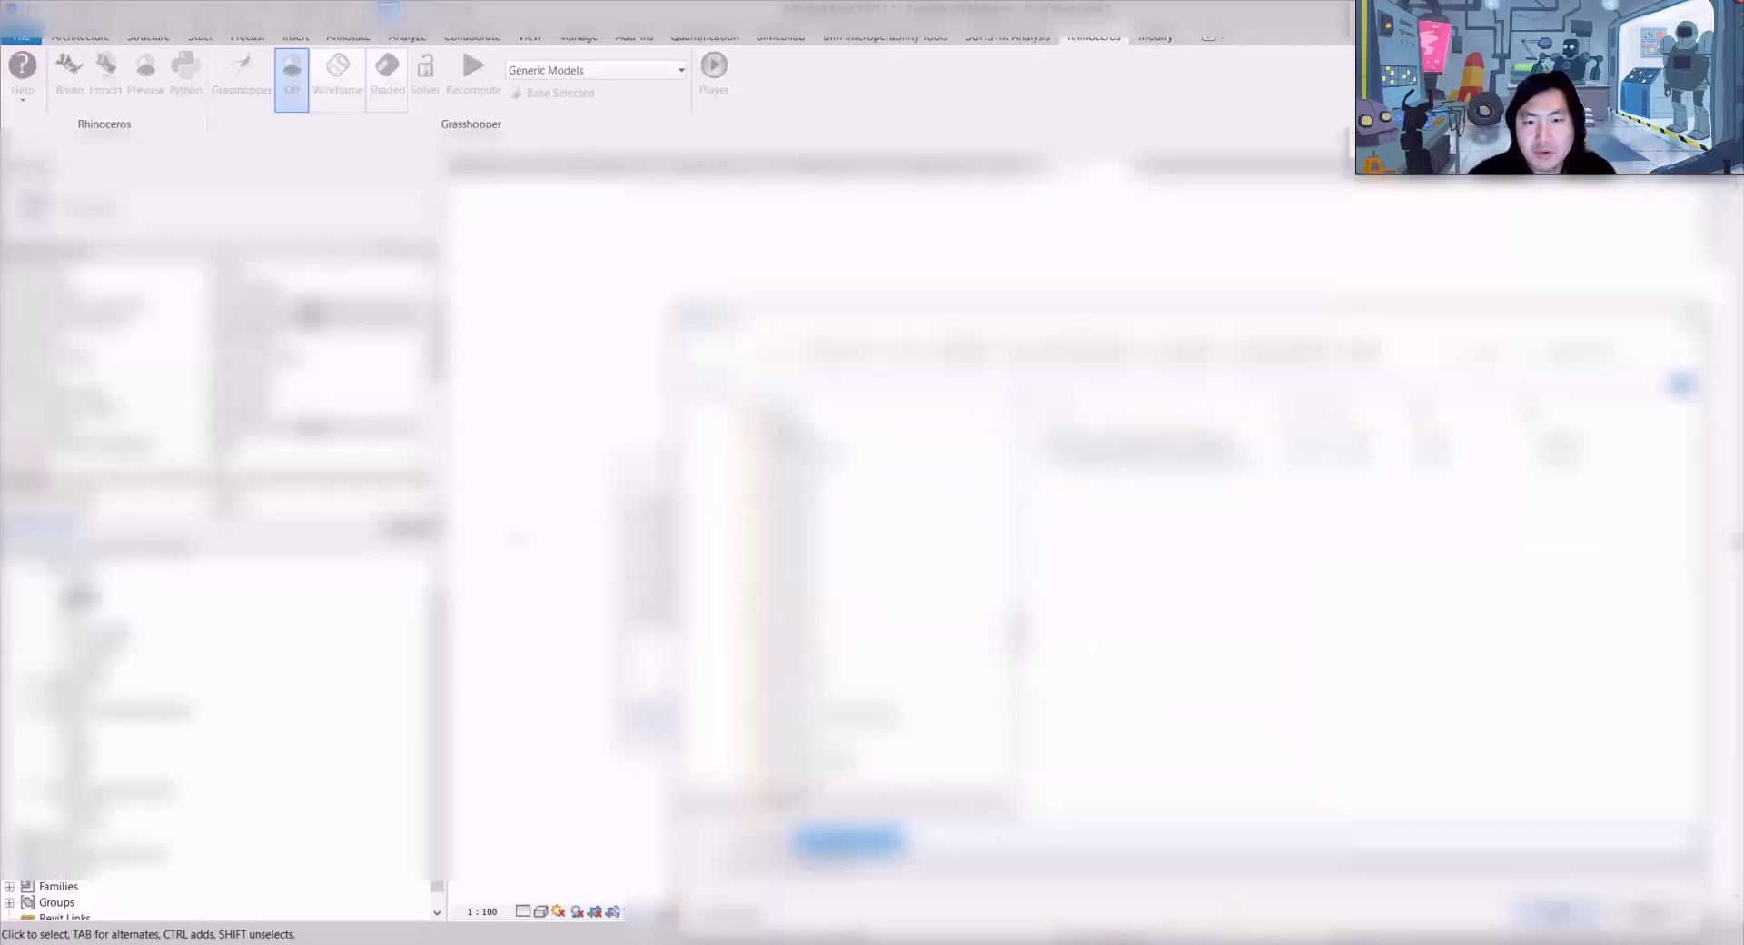
{"action": "left_click", "coordinate": [1072, 460]}
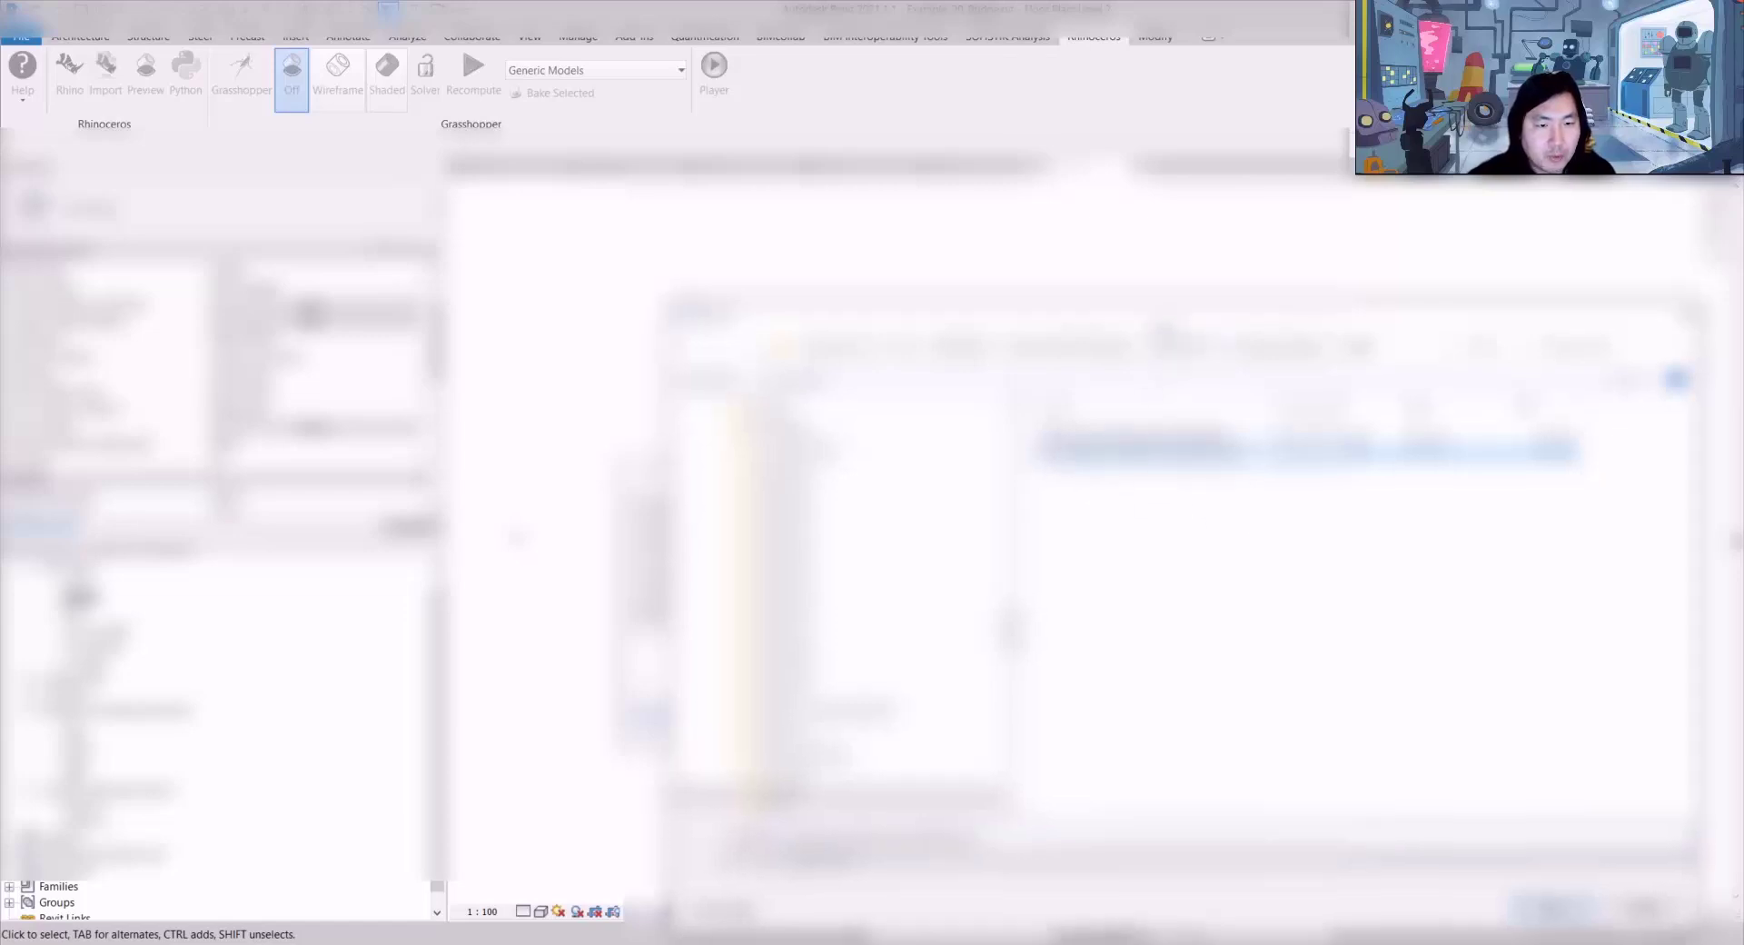
{"action": "left_click_drag", "start_coordinate": [1164, 325], "coordinate": [1096, 252]}
{"action": "left_click", "coordinate": [1487, 840]}
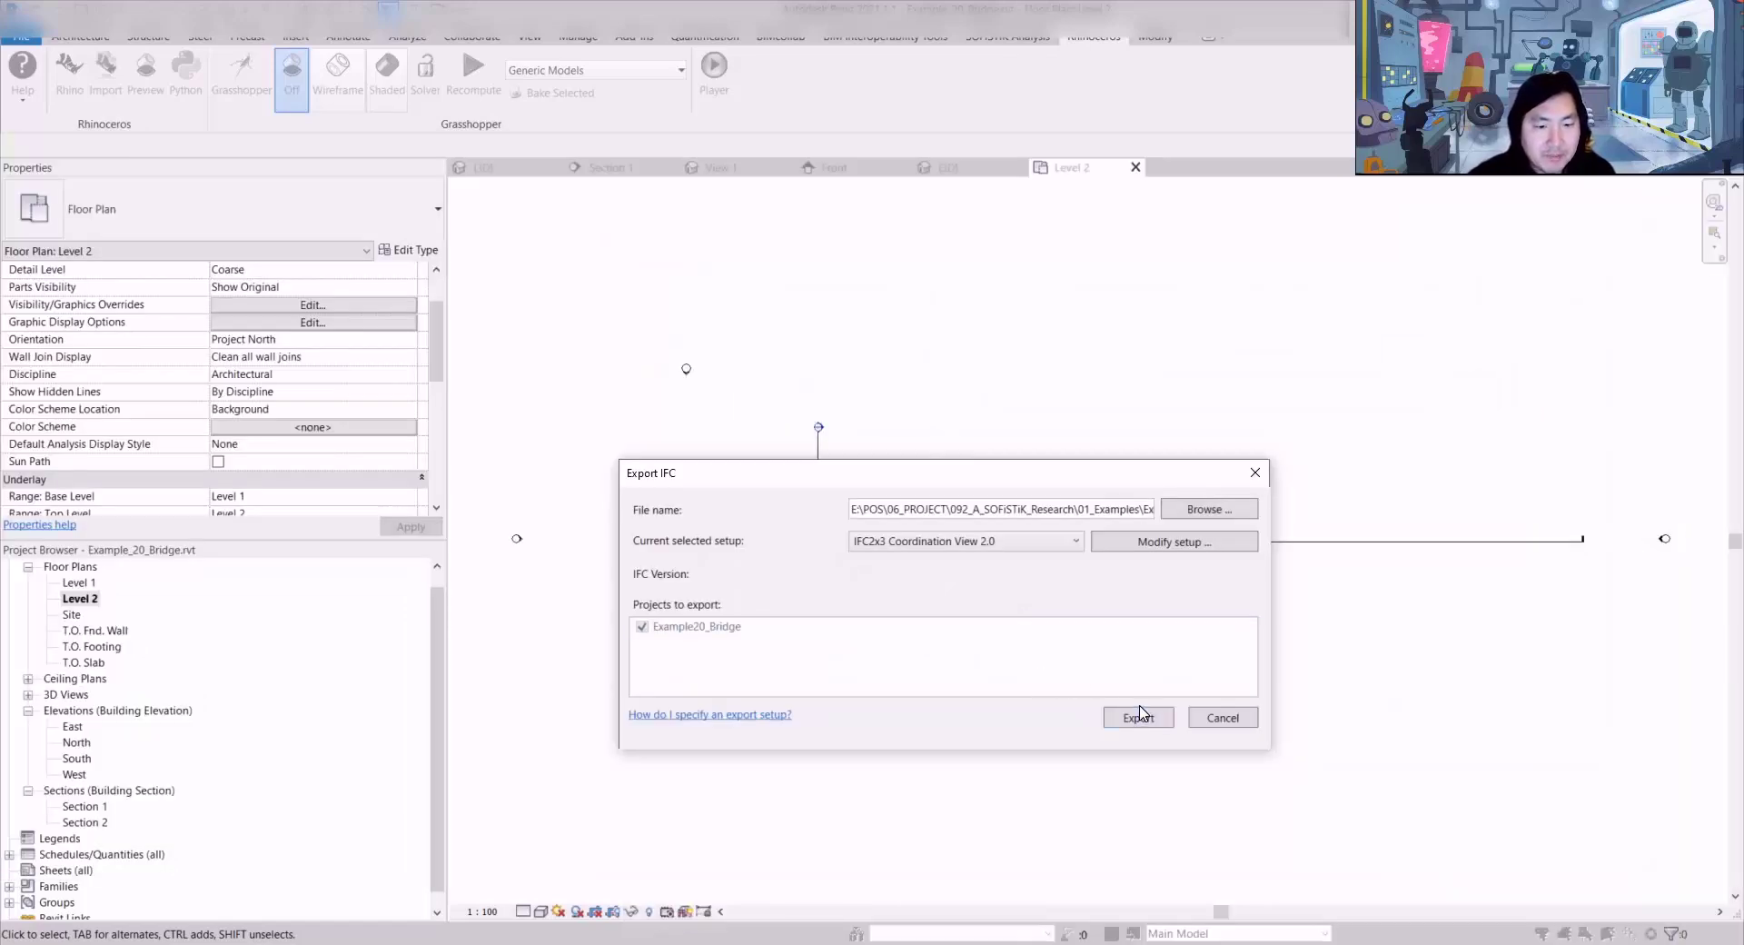
{"action": "left_click", "coordinate": [1144, 720]}
{"action": "left_click", "coordinate": [931, 500]}
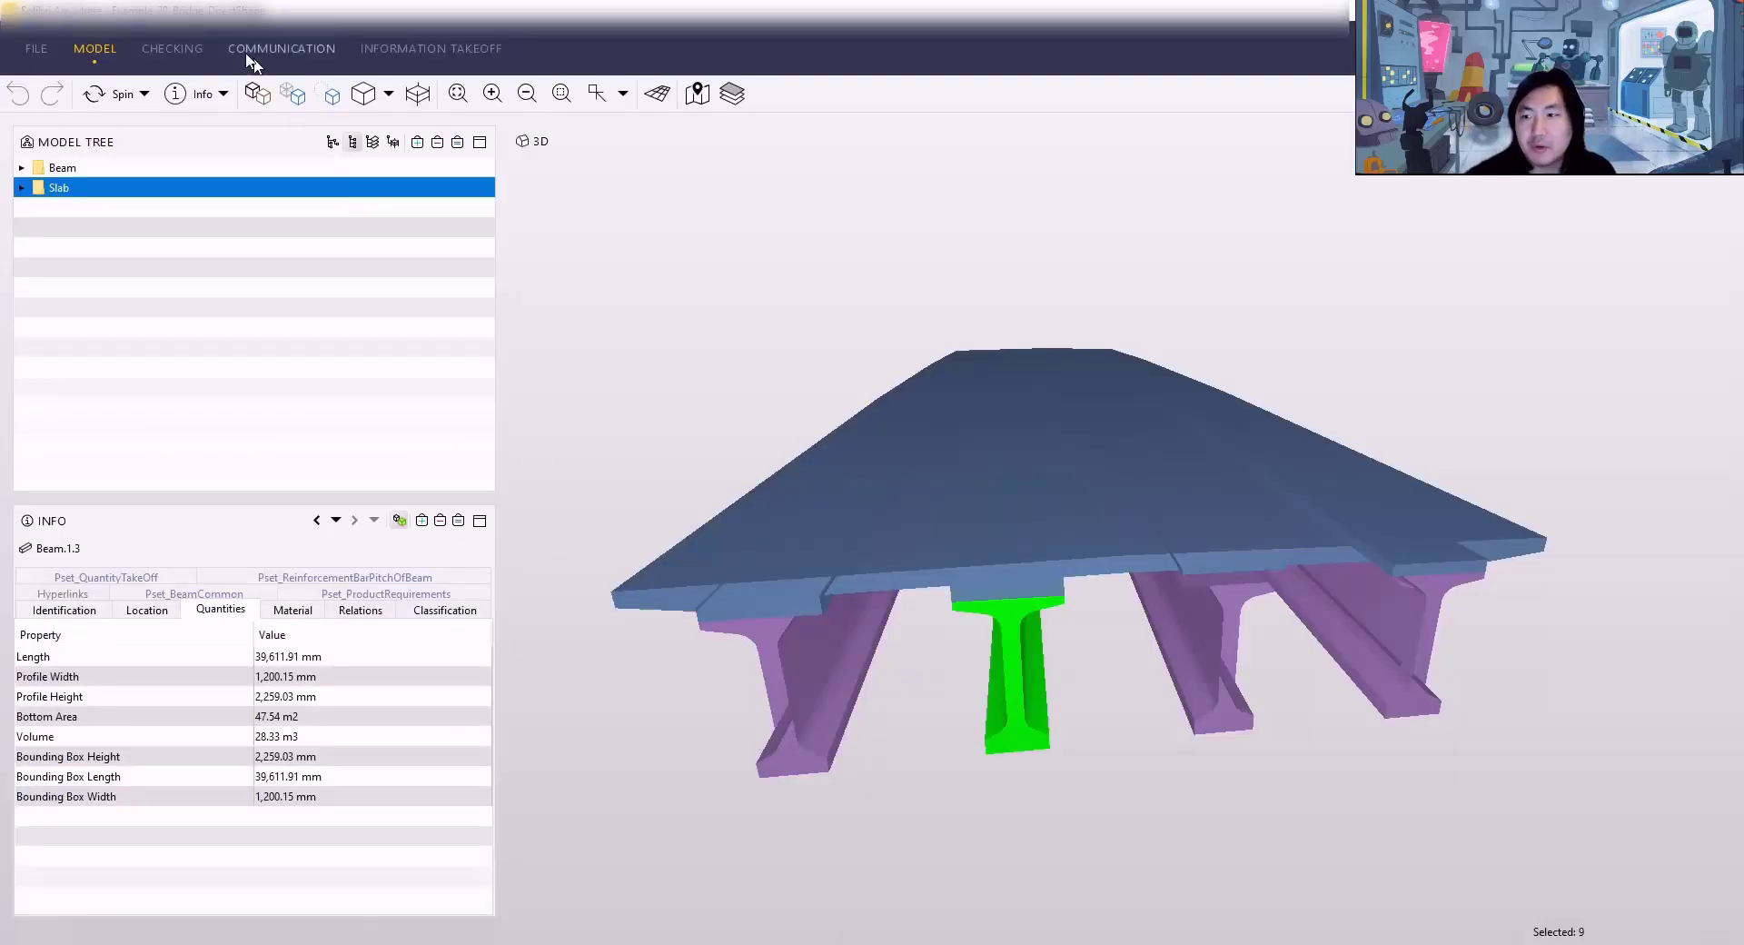
Step: Switch to Solibri and open the exported bridge IFC from the recent models, accepting its disciplines and categories
{"action": "left_click", "coordinate": [37, 48]}
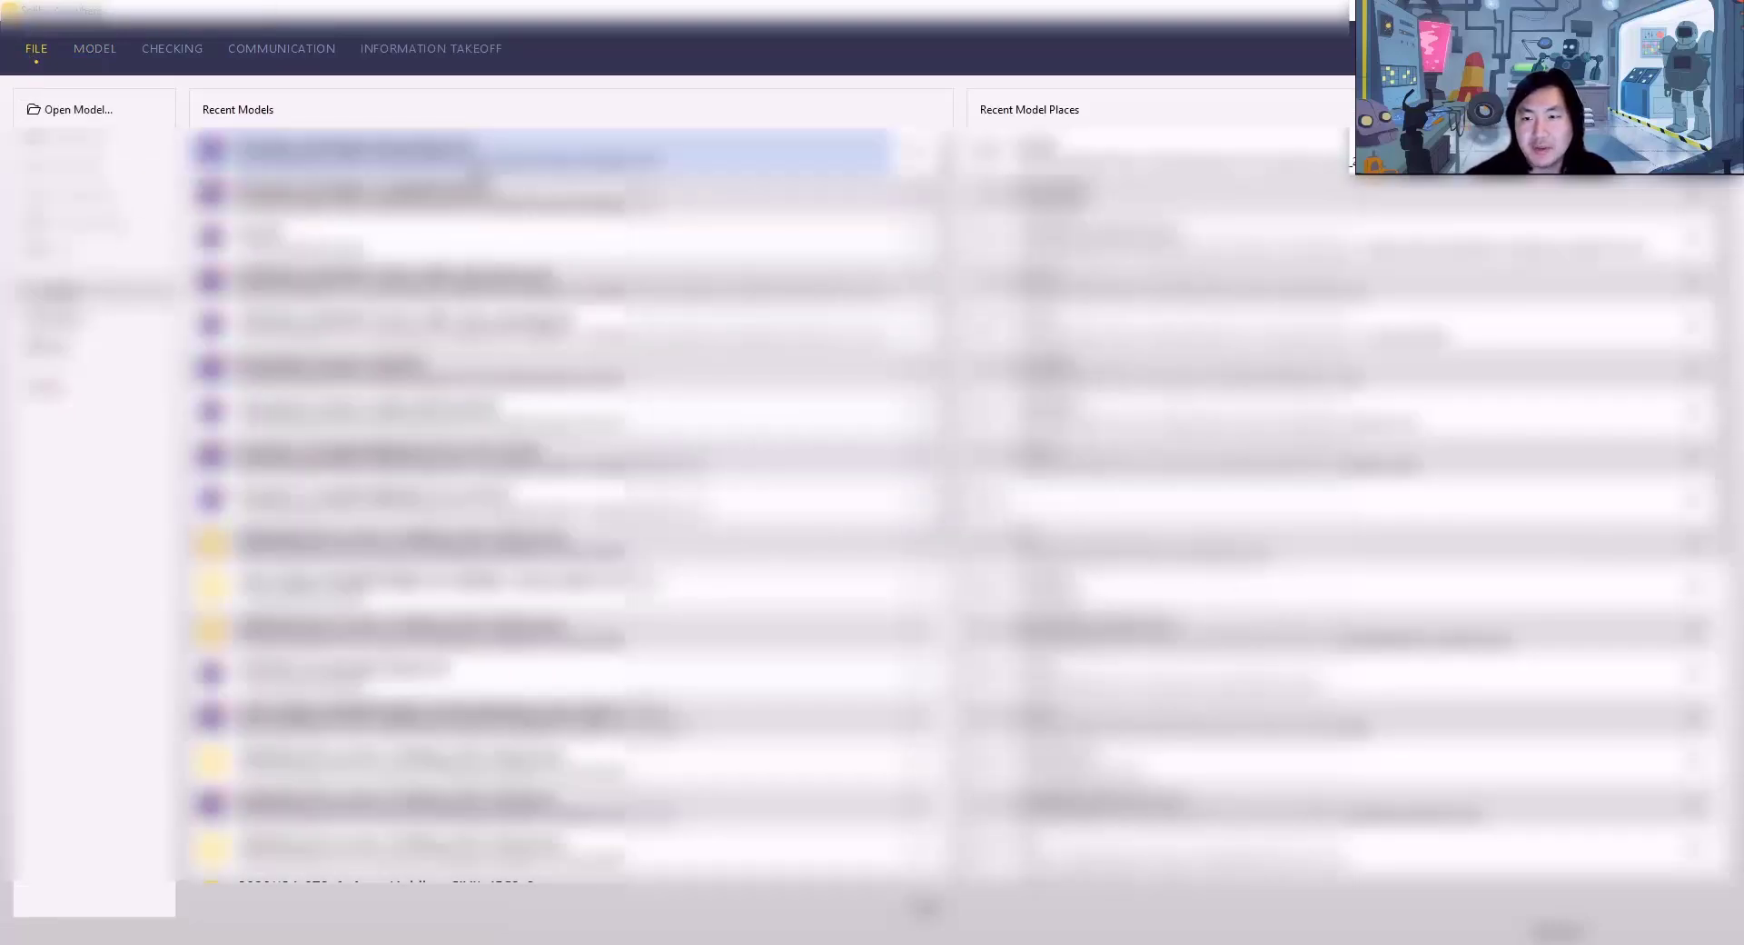
{"action": "double_click", "coordinate": [474, 188]}
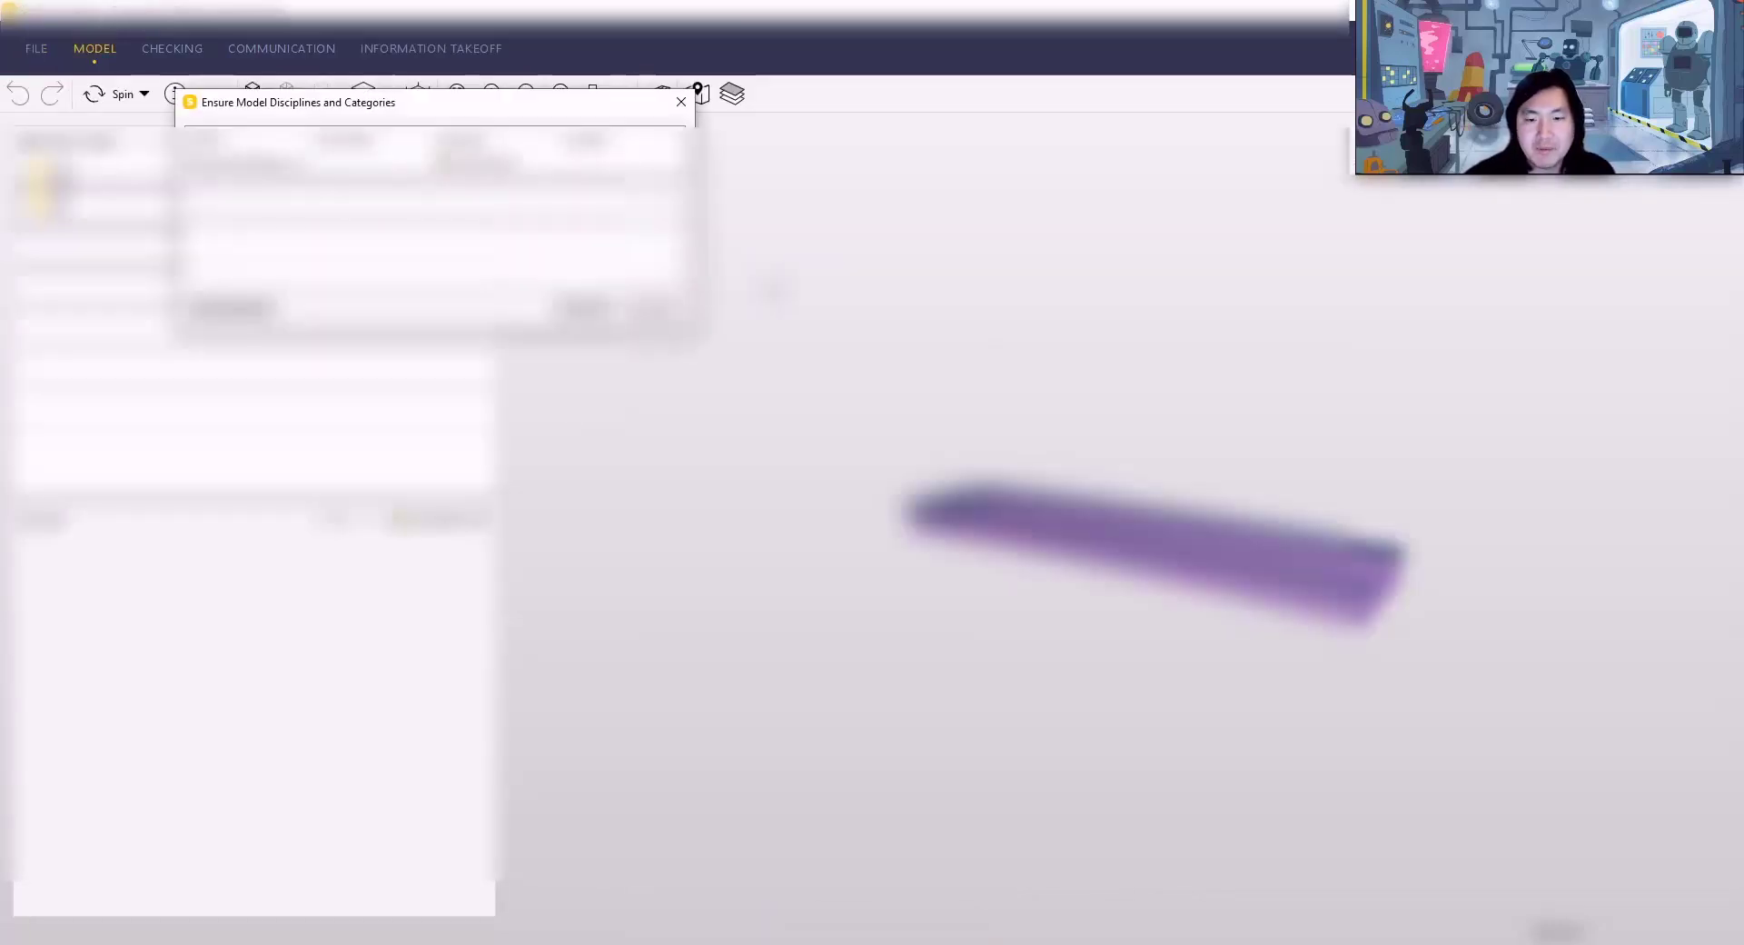
{"action": "left_click", "coordinate": [590, 310]}
{"action": "scroll", "coordinate": [1253, 595], "scroll_direction": "up", "scroll_amount": 3}
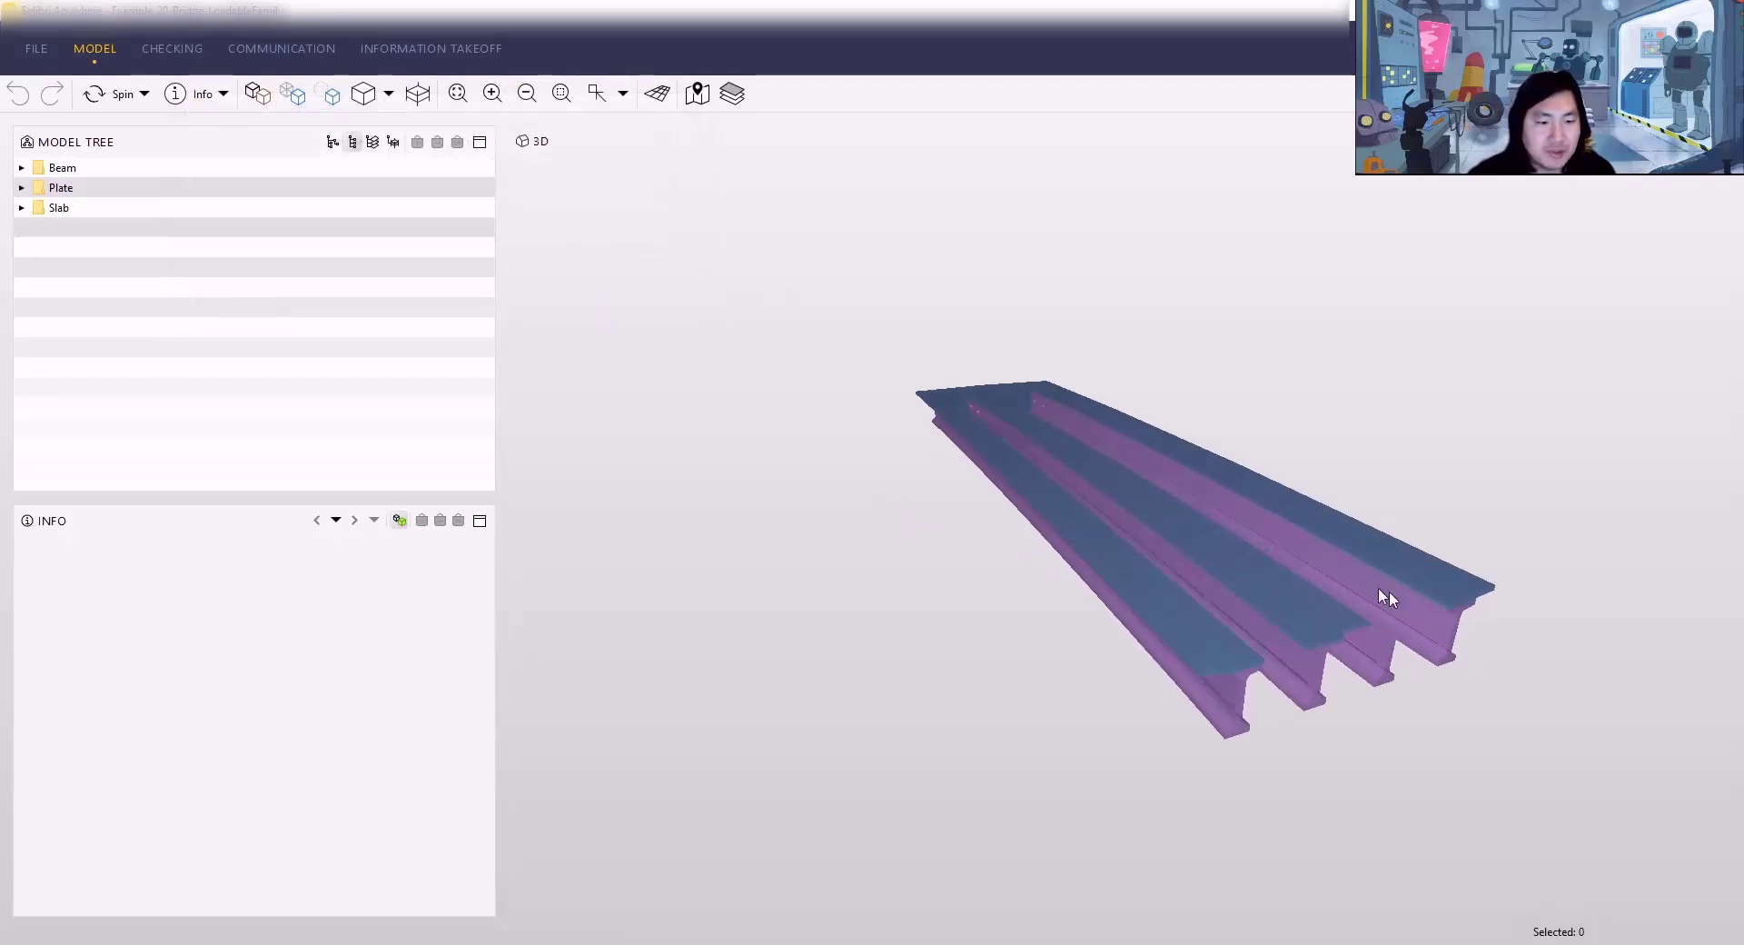
Step: Show only the Beam category of the model tree in the 3D view and fit the girders in view
{"action": "left_click_drag", "start_coordinate": [1327, 583], "coordinate": [1429, 604]}
{"action": "left_click", "coordinate": [182, 169]}
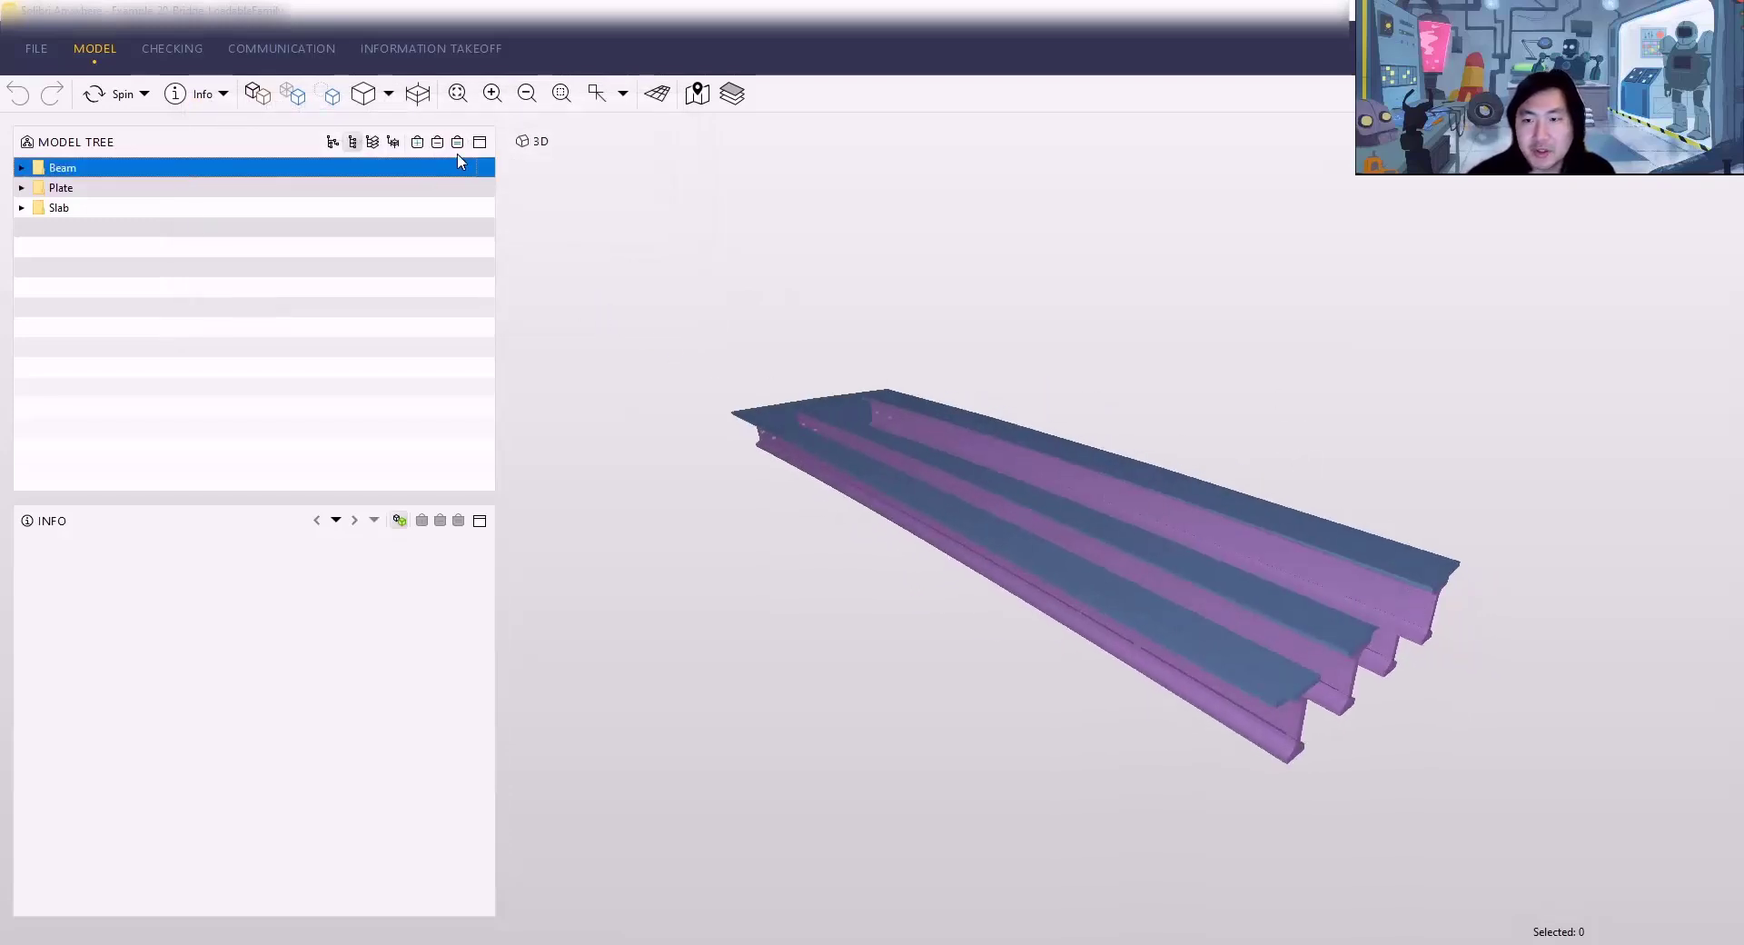
{"action": "left_click_drag", "start_coordinate": [858, 420], "coordinate": [1106, 486]}
{"action": "scroll", "coordinate": [1197, 323], "scroll_direction": "up", "scroll_amount": 6}
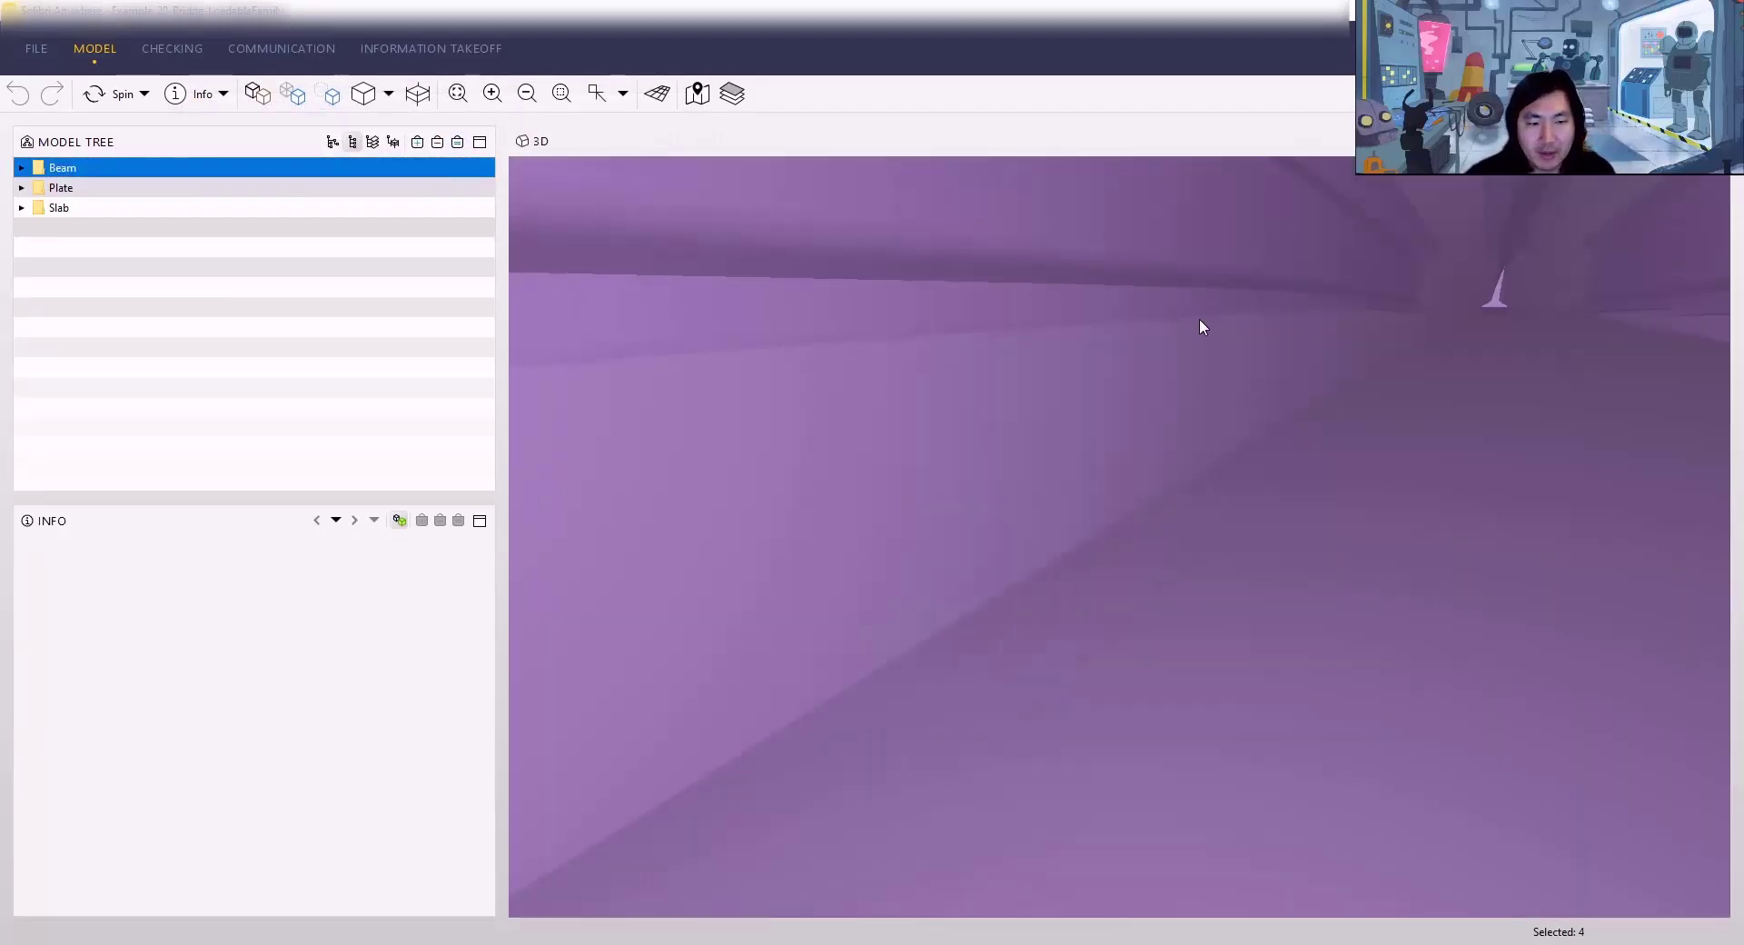
{"action": "scroll", "coordinate": [1172, 278], "scroll_direction": "down", "scroll_amount": 3}
{"action": "left_click_drag", "start_coordinate": [1175, 267], "coordinate": [961, 291]}
{"action": "scroll", "coordinate": [1125, 295], "scroll_direction": "down", "scroll_amount": 3}
{"action": "left_click", "coordinate": [455, 91]}
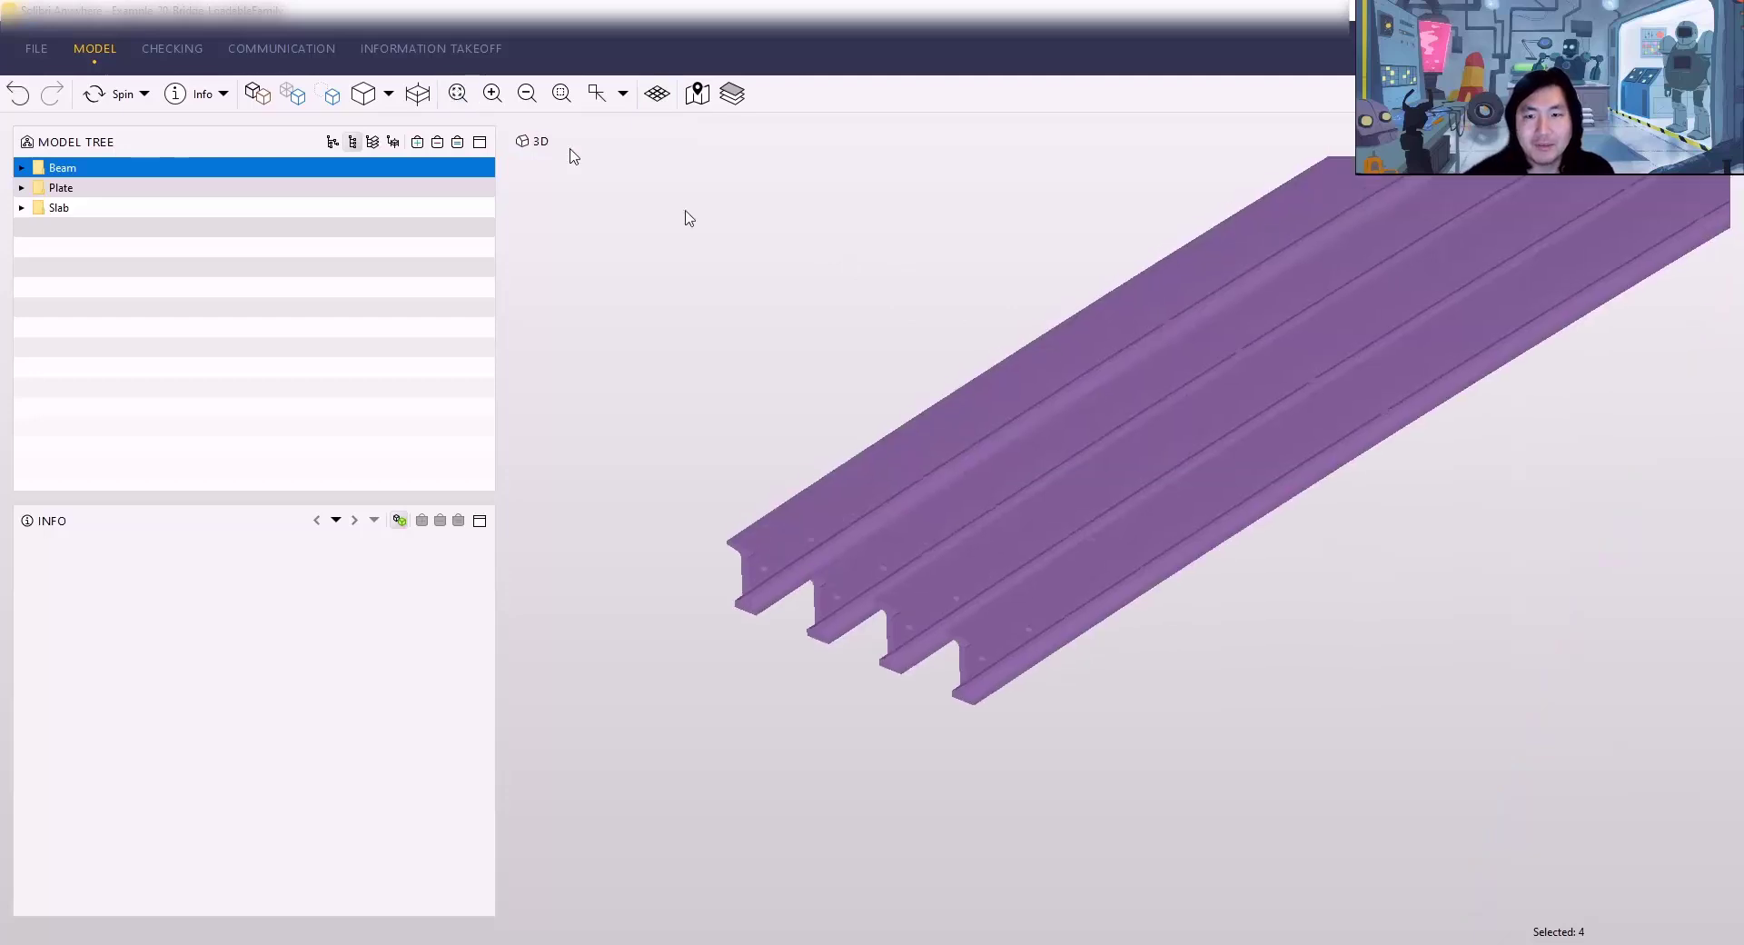
Step: Inspect the void openings at the girder ends and select individual girders to show their identification data
{"action": "left_click_drag", "start_coordinate": [685, 213], "coordinate": [688, 541]}
{"action": "scroll", "coordinate": [924, 499], "scroll_direction": "up", "scroll_amount": 3}
{"action": "middle_click_drag", "start_coordinate": [925, 499], "coordinate": [1145, 394]}
{"action": "scroll", "coordinate": [754, 547], "scroll_direction": "up", "scroll_amount": 2}
{"action": "left_click_drag", "start_coordinate": [754, 540], "coordinate": [676, 487]}
{"action": "left_click", "coordinate": [677, 493]}
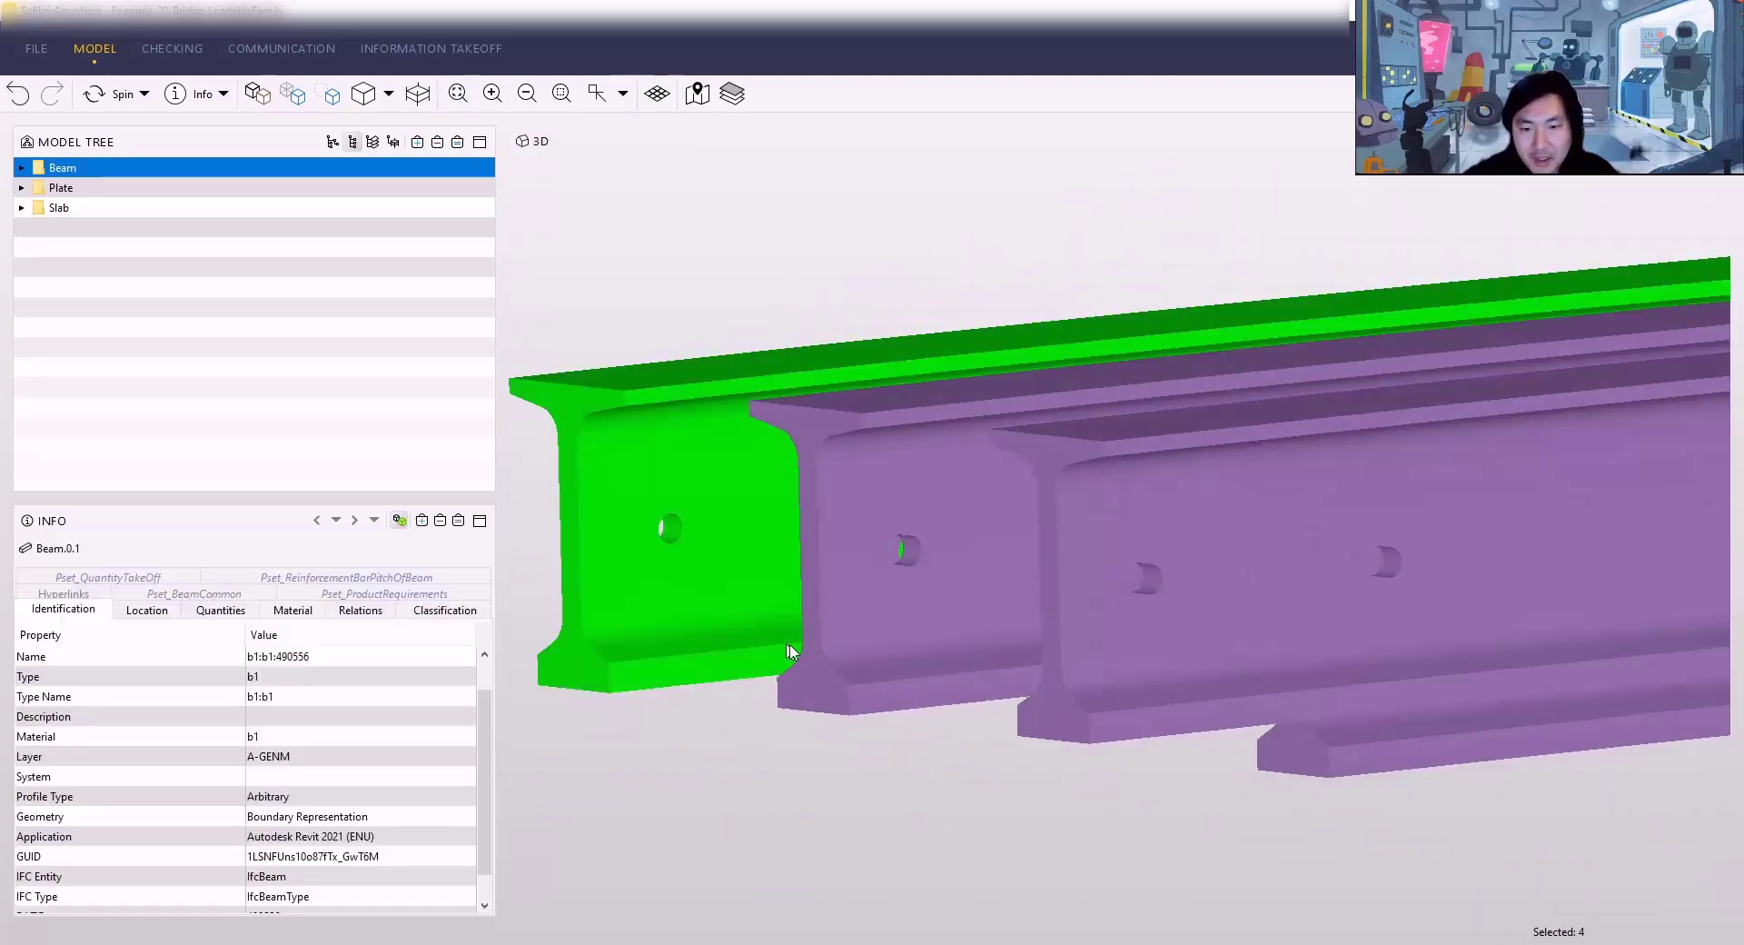
{"action": "left_click_drag", "start_coordinate": [800, 654], "coordinate": [951, 719]}
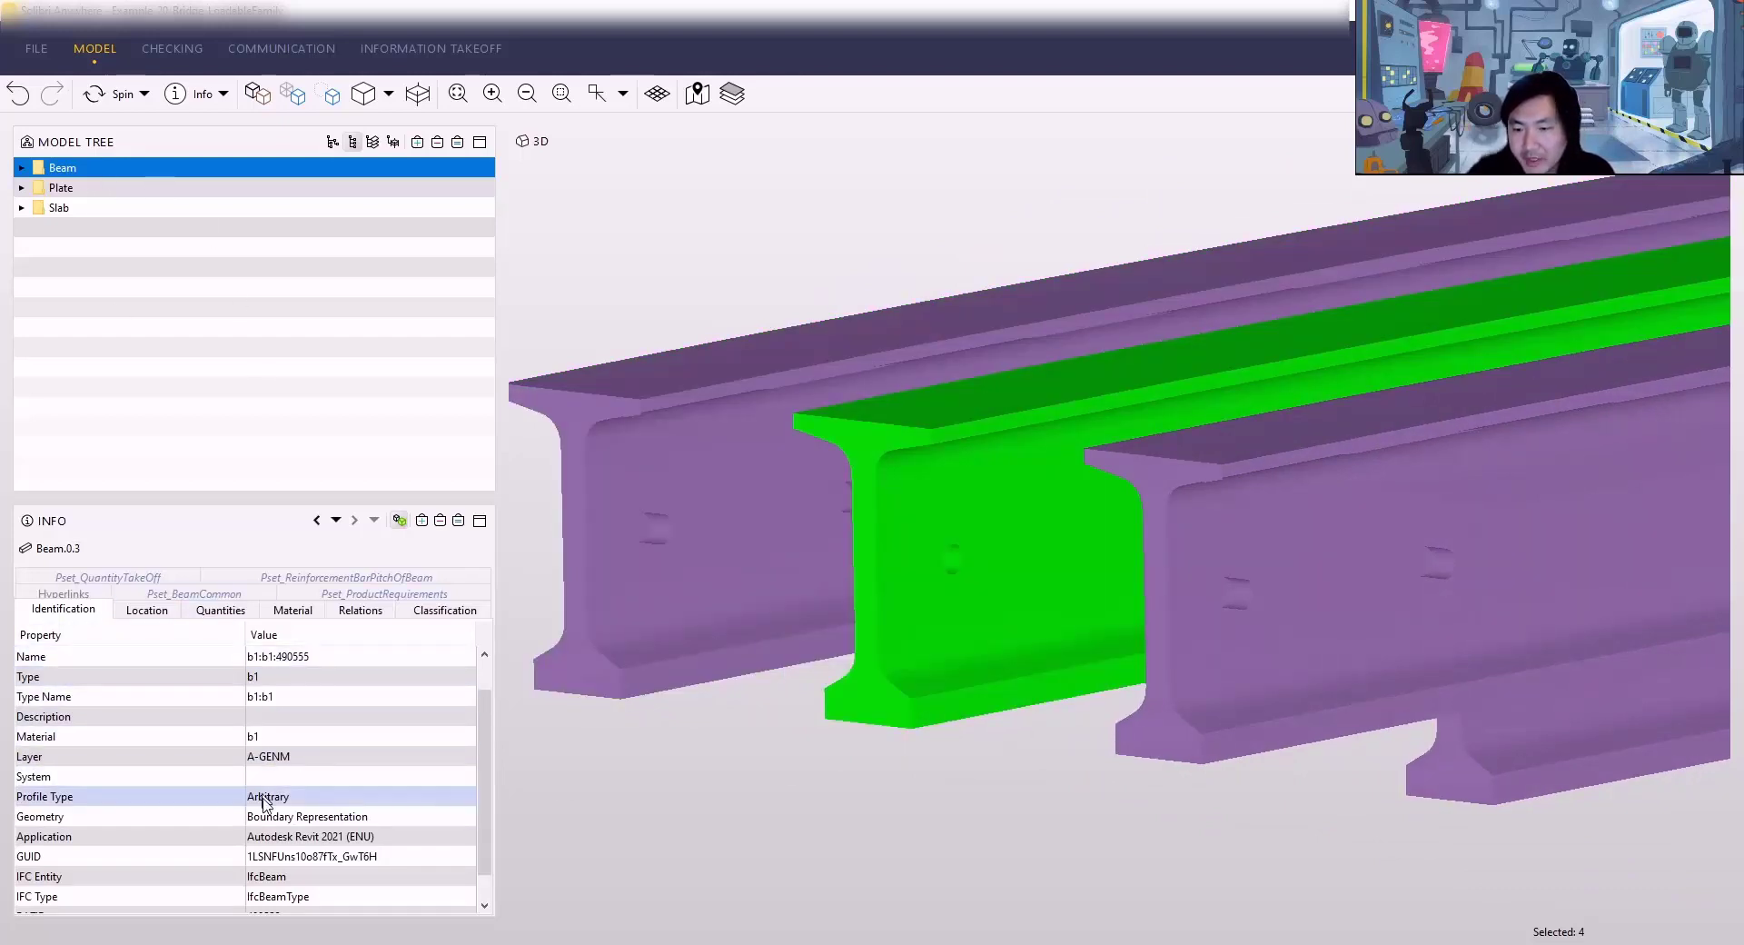
Step: Check the selected girder's IFC entity, Pset_BeamCommon, Pset_ProductRequirements and quantities
{"action": "scroll", "coordinate": [247, 813], "scroll_direction": "down", "scroll_amount": 1}
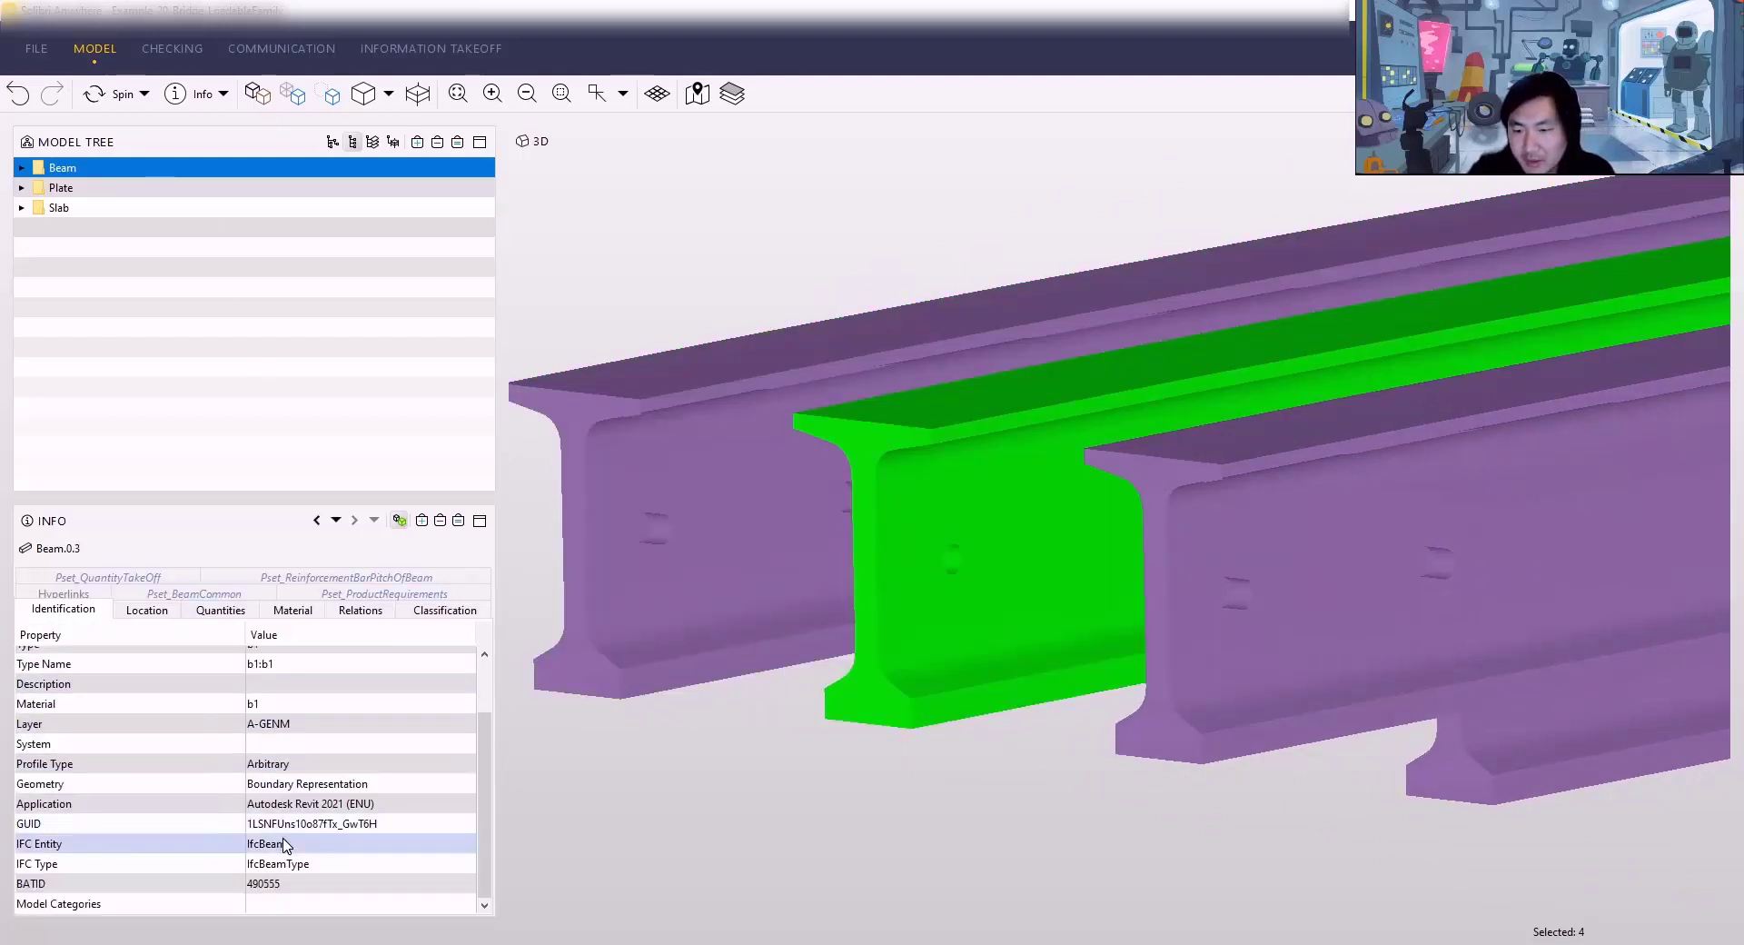
{"action": "left_click", "coordinate": [192, 596]}
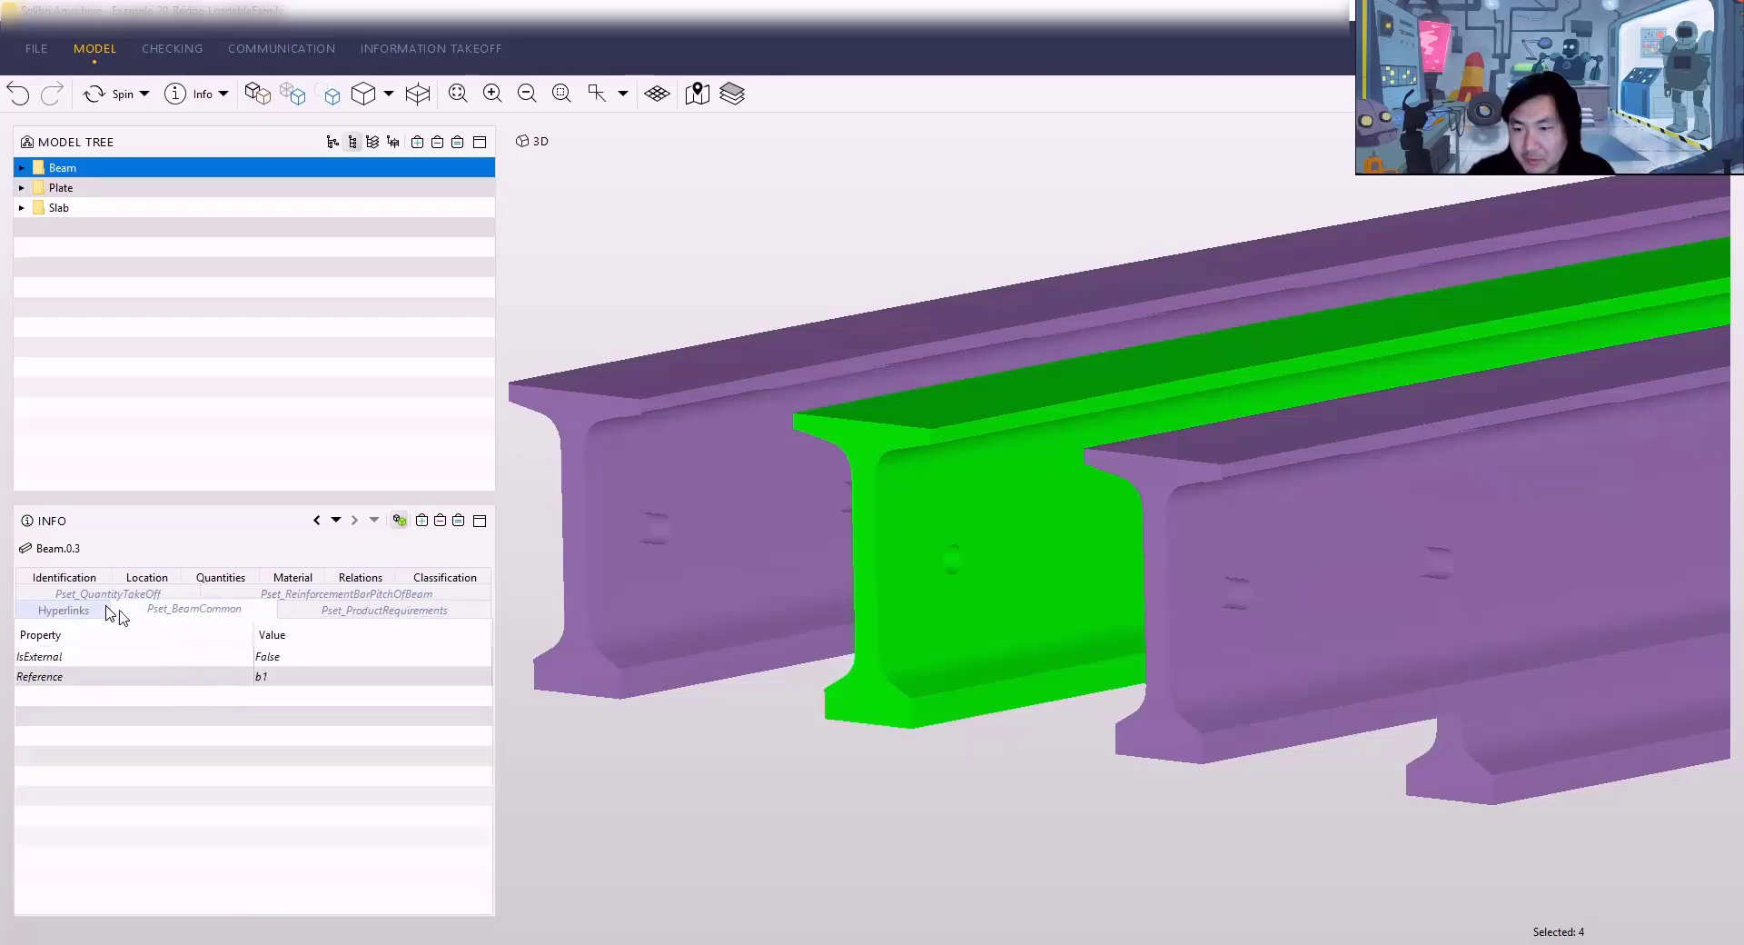
{"action": "left_click", "coordinate": [359, 619]}
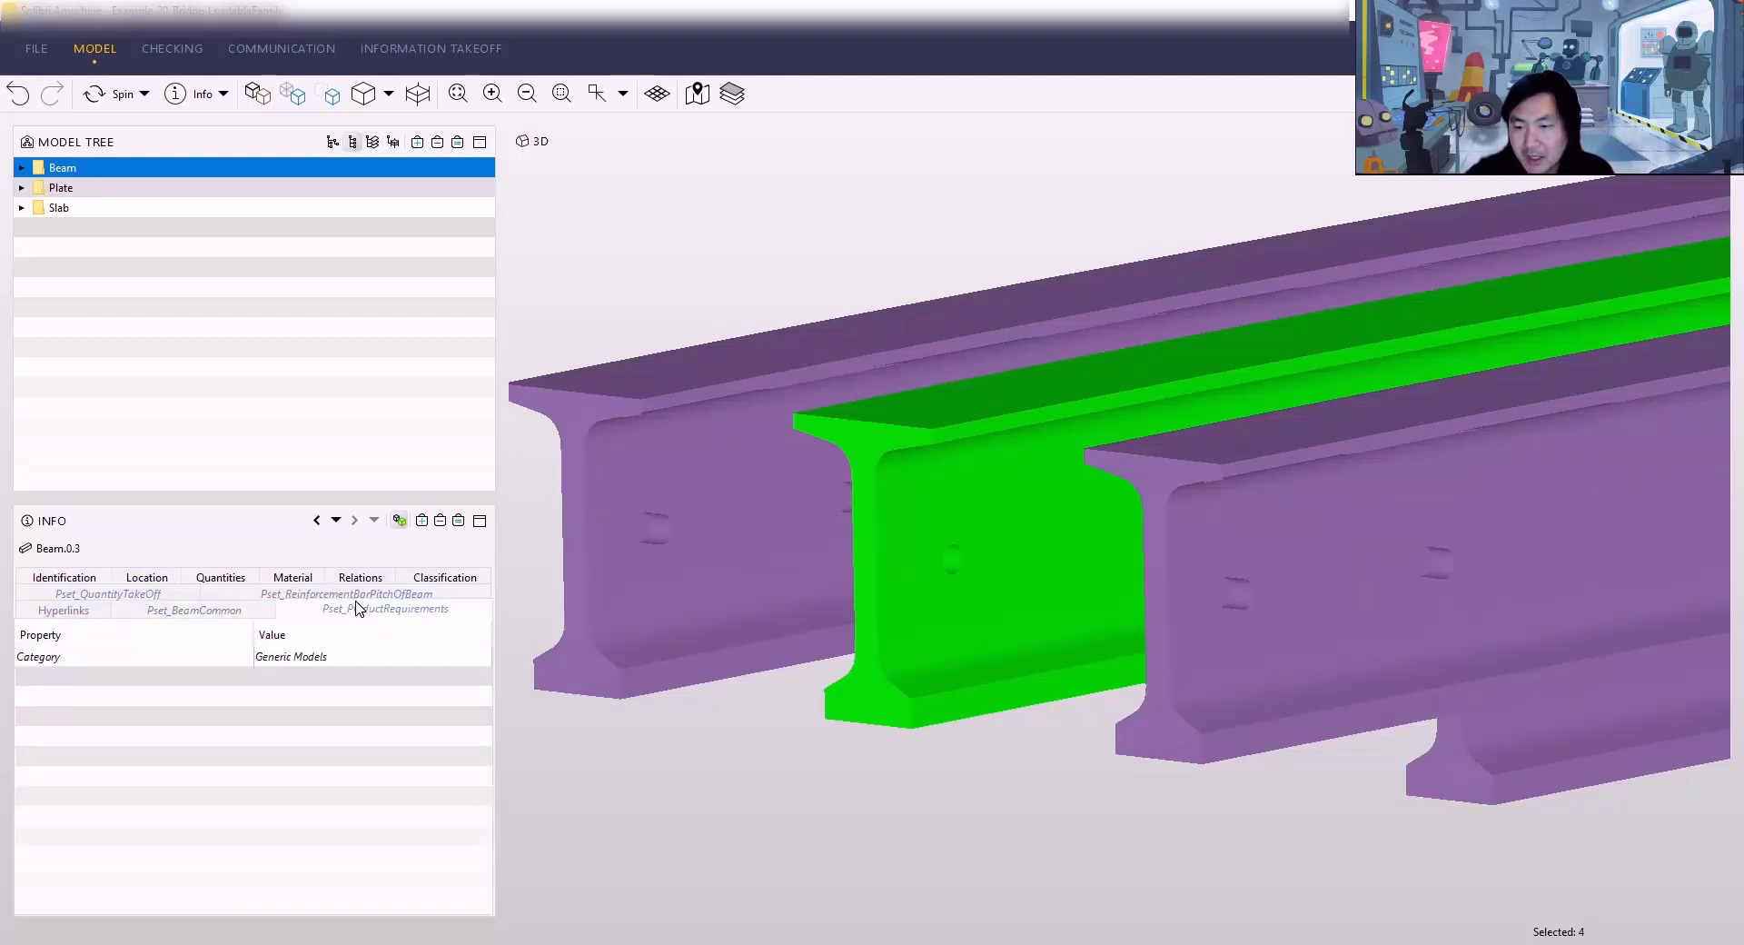
{"action": "left_click", "coordinate": [220, 578]}
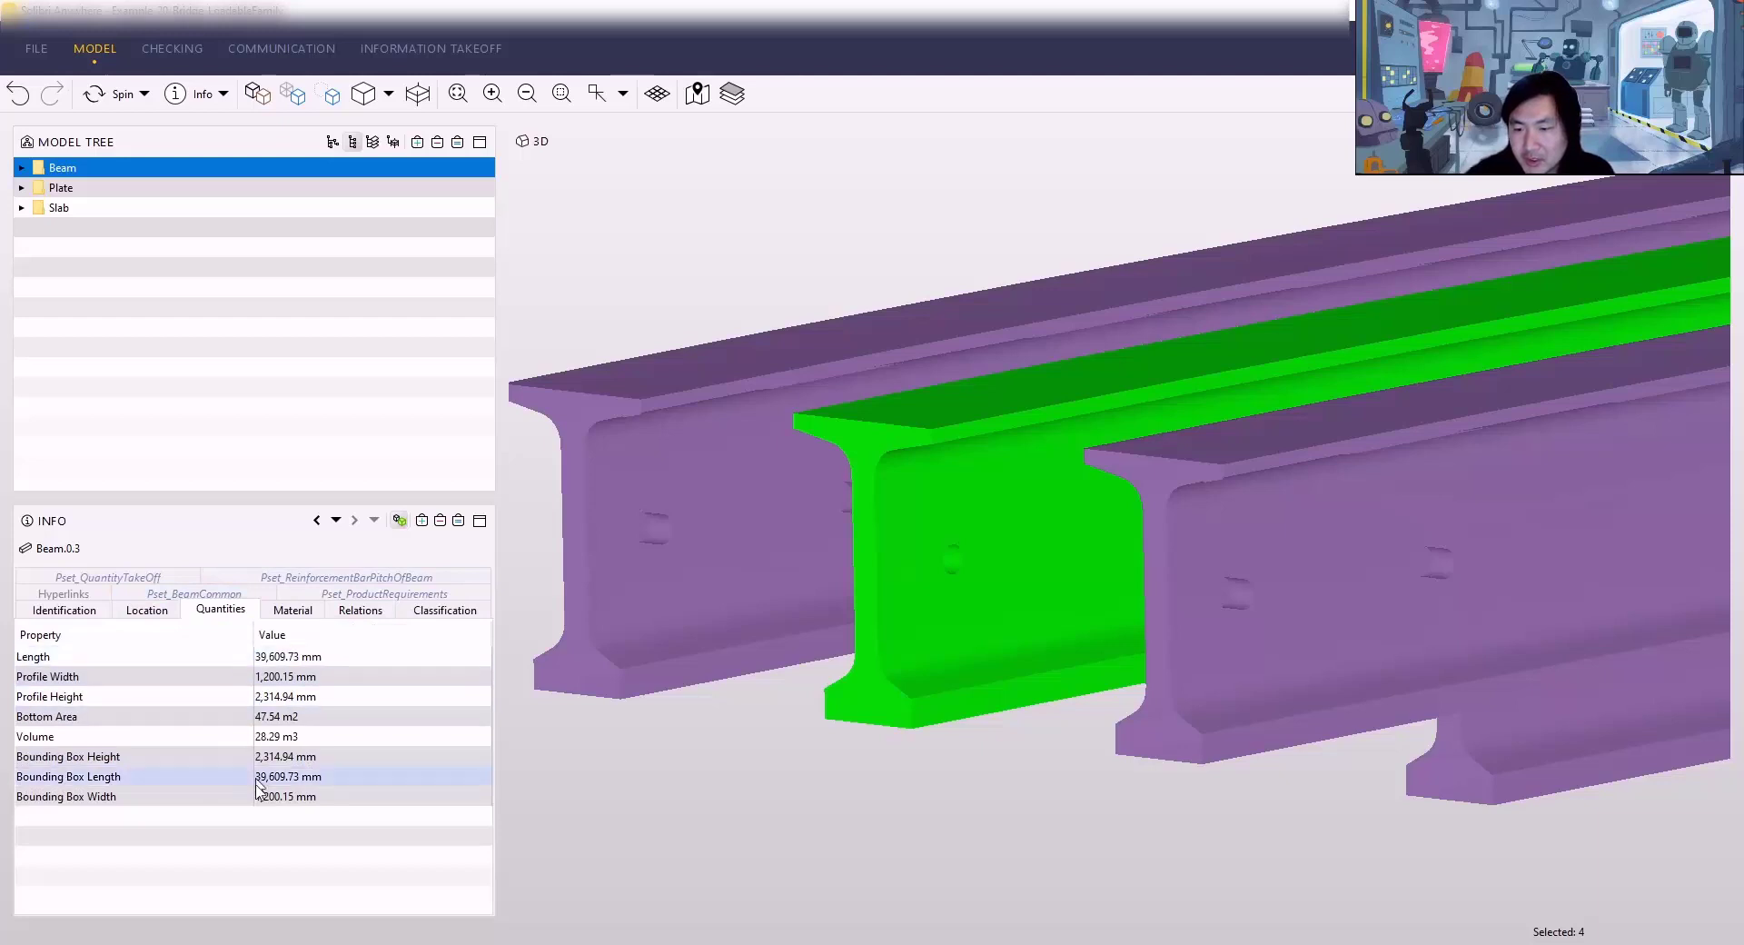
{"action": "scroll", "coordinate": [944, 749], "scroll_direction": "down", "scroll_amount": 5}
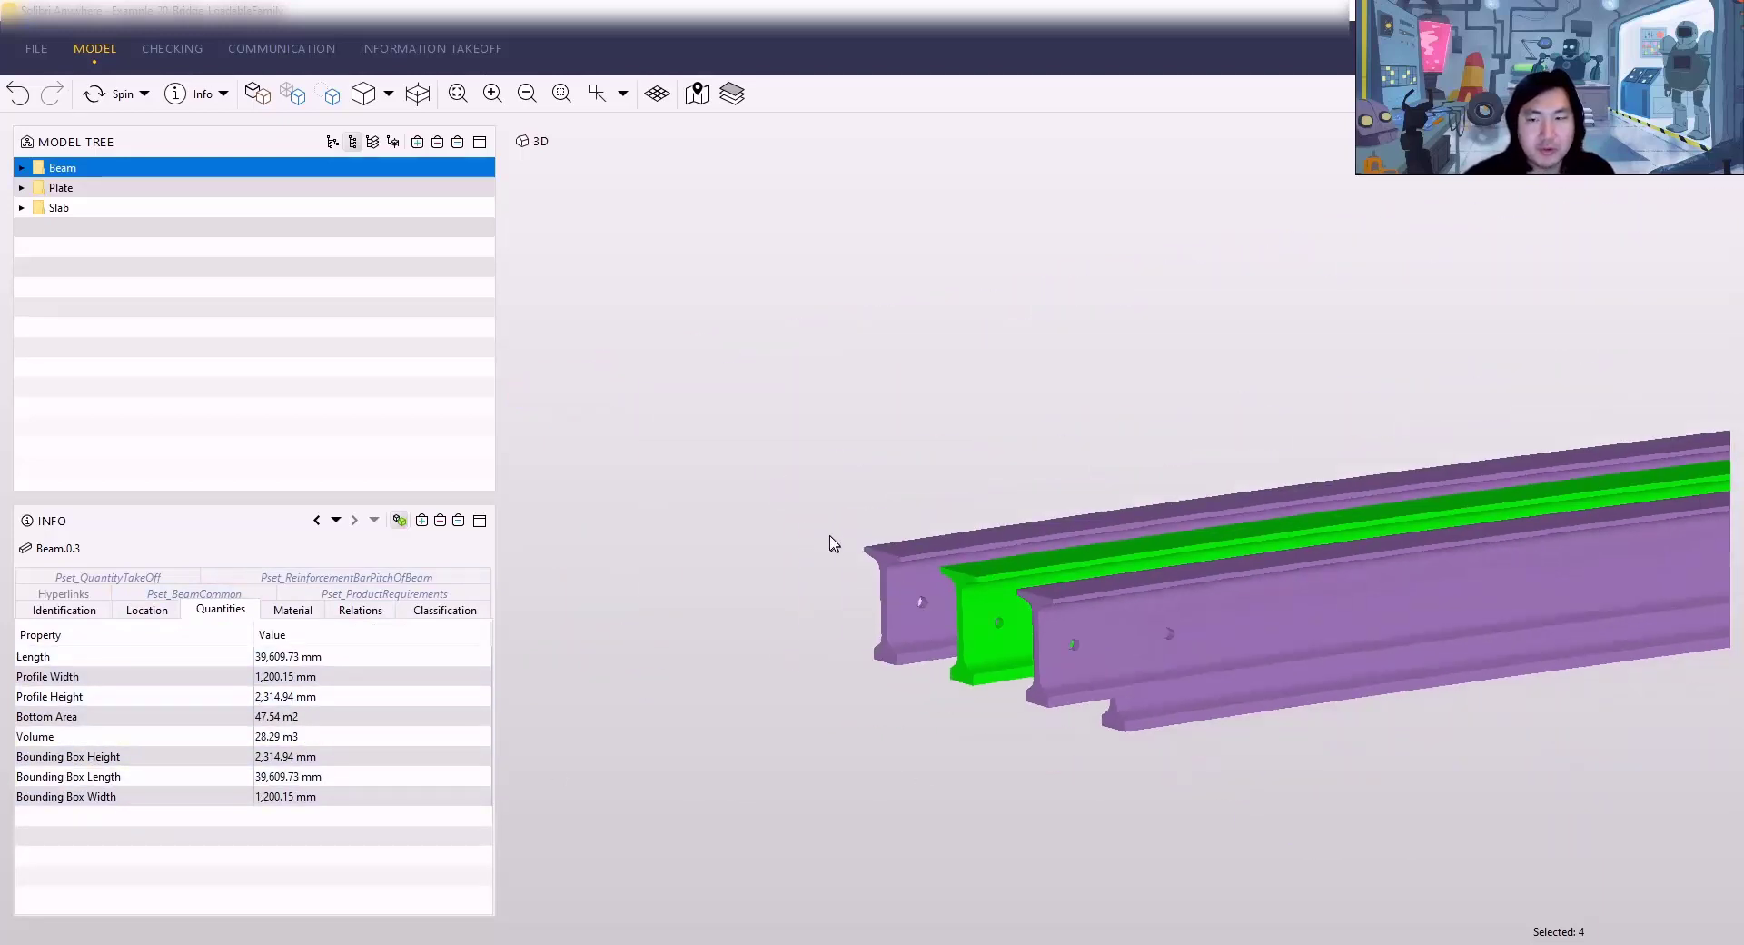
Step: Add the Plate and Slab categories to the 3D view and check the quantities of a plate and the deck slab
{"action": "left_click", "coordinate": [261, 186]}
{"action": "left_click", "coordinate": [417, 142]}
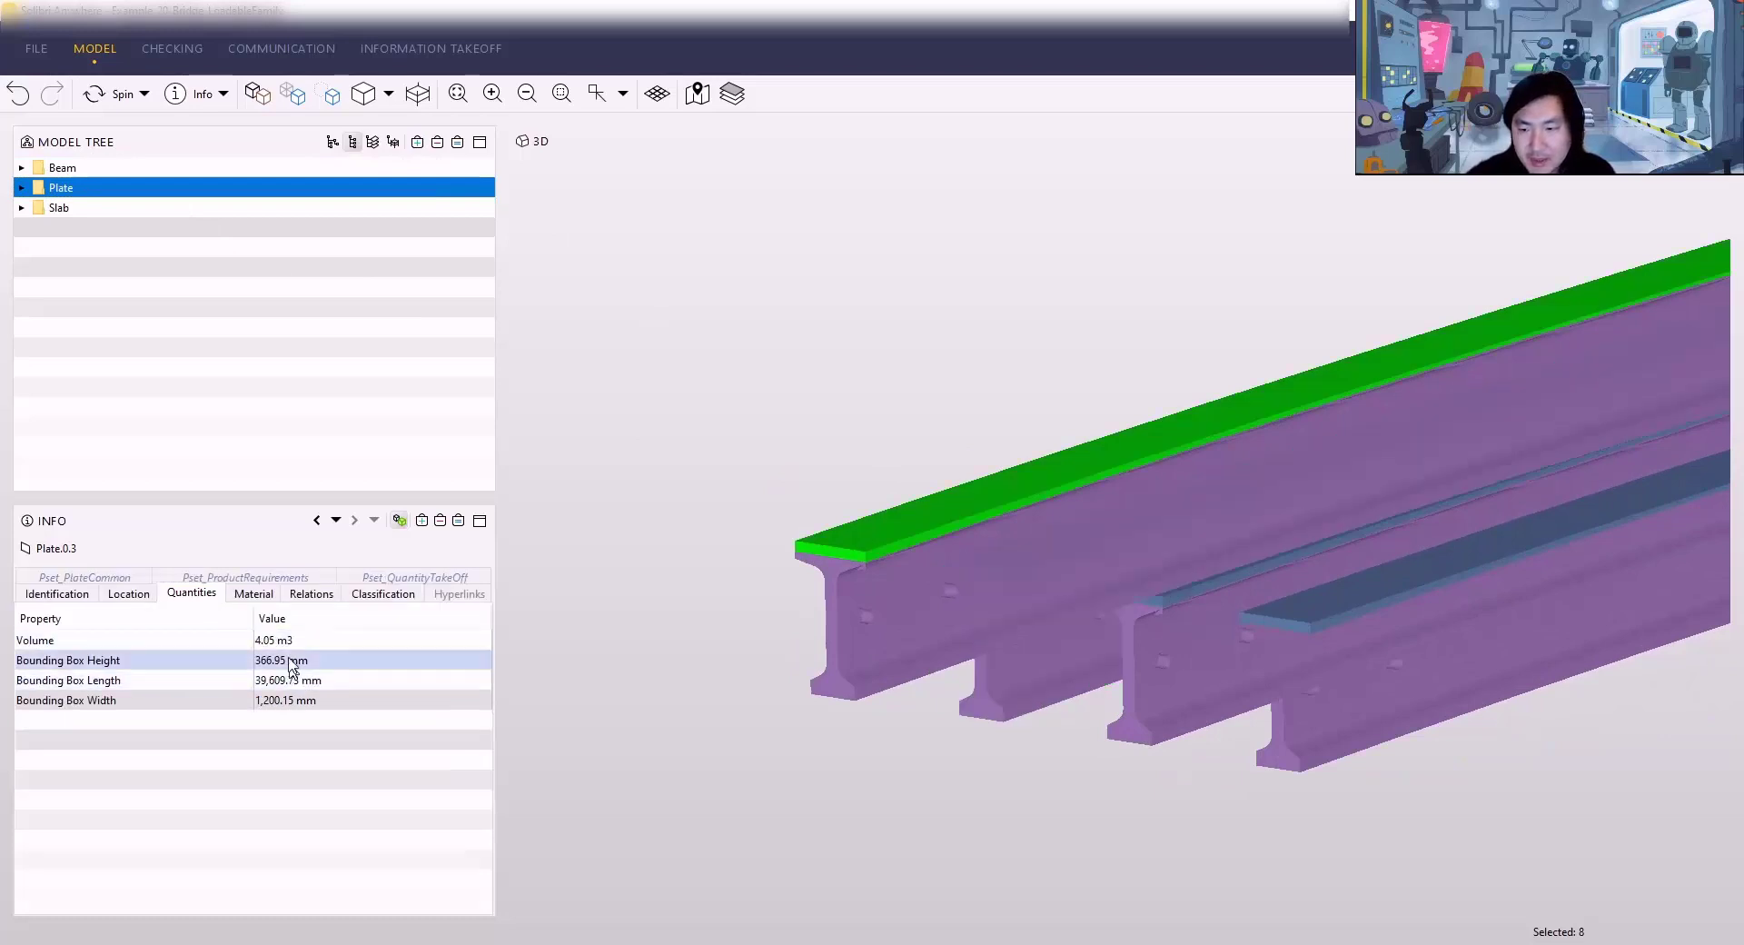
{"action": "left_click", "coordinate": [82, 212]}
{"action": "left_click", "coordinate": [412, 150]}
{"action": "left_click_drag", "start_coordinate": [833, 432], "coordinate": [1266, 575]}
{"action": "left_click", "coordinate": [785, 542]}
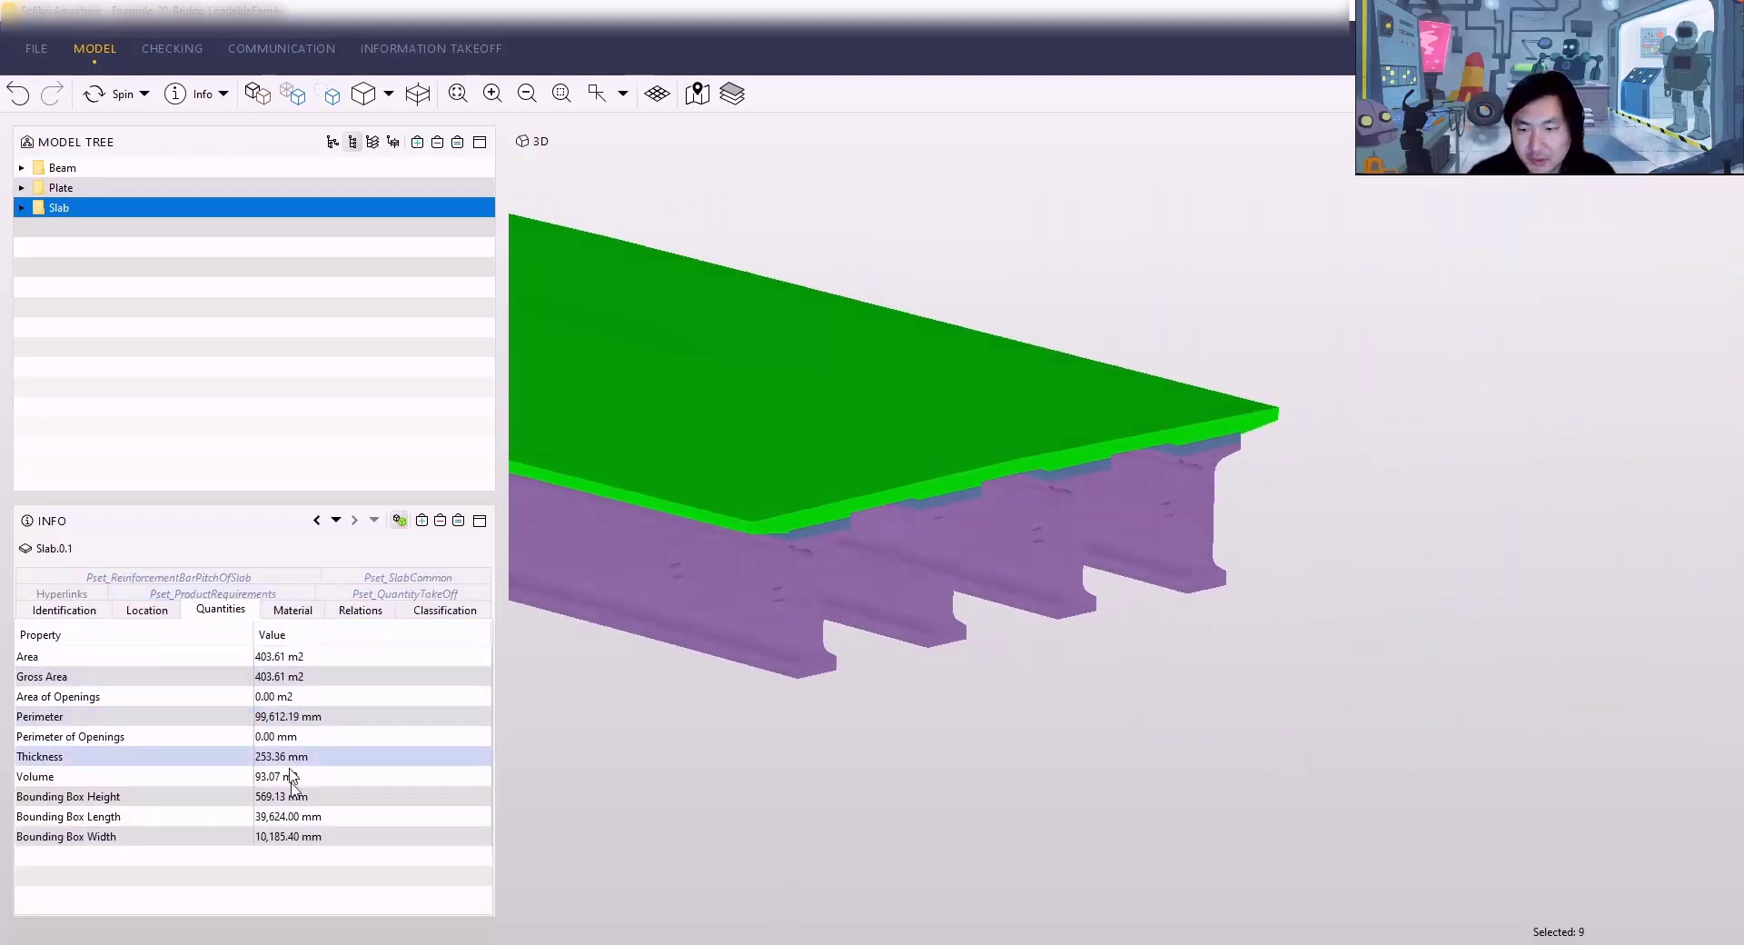
{"action": "left_click", "coordinate": [799, 768]}
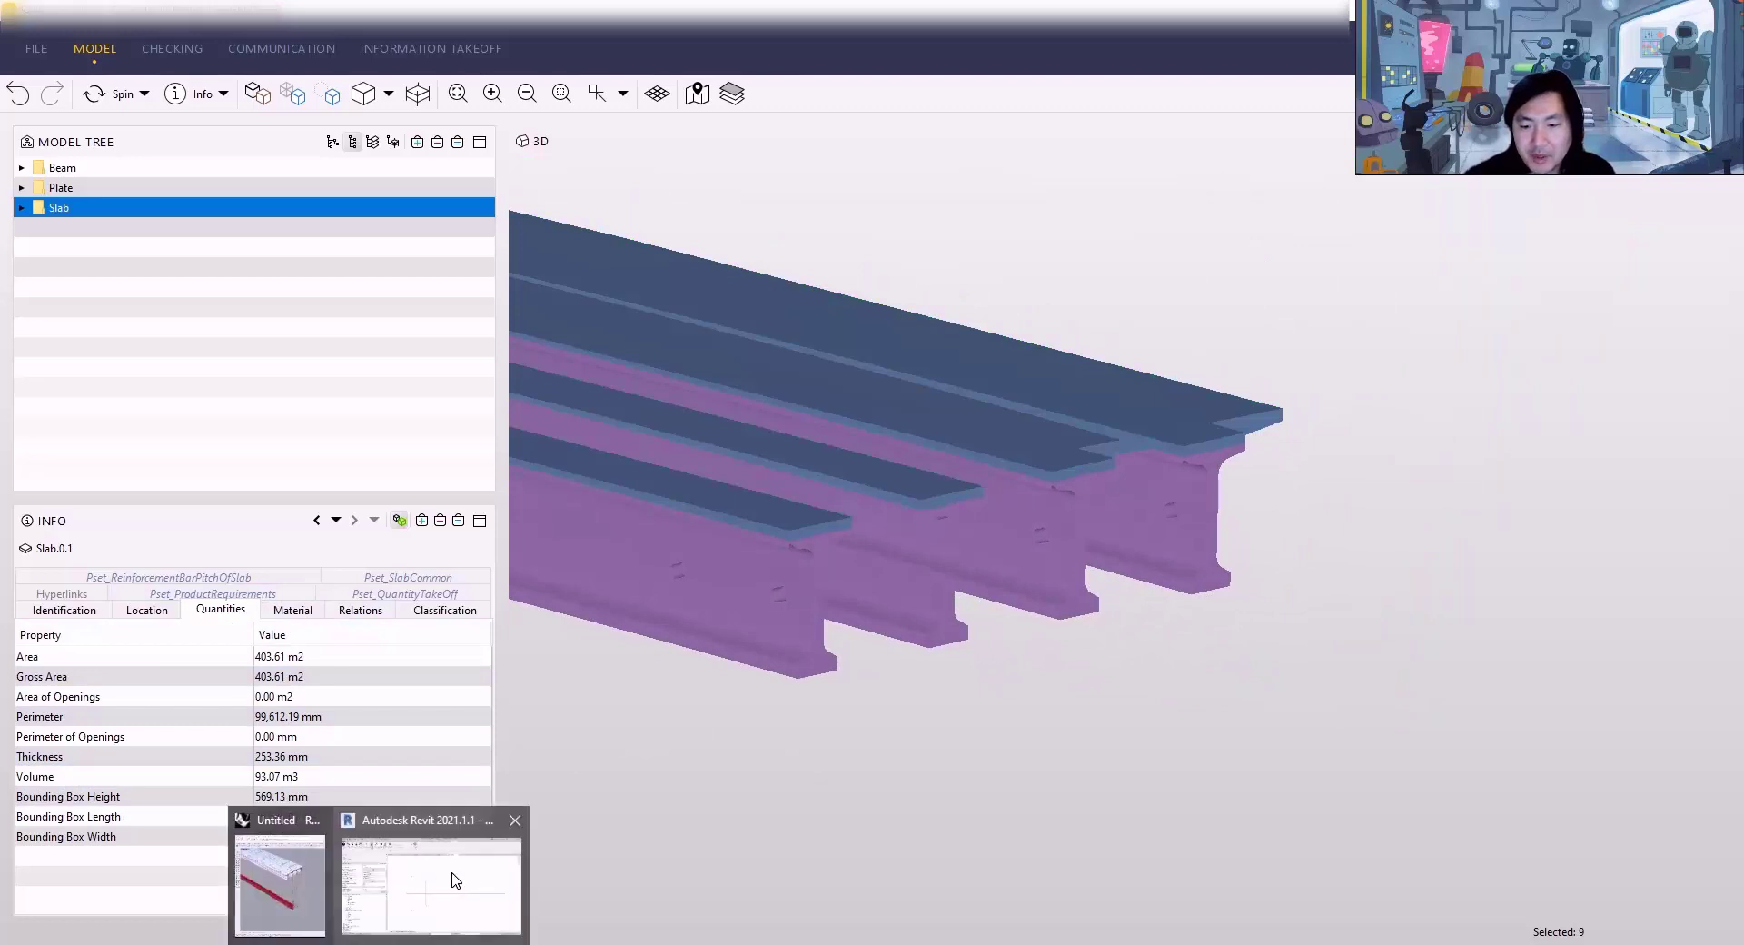
Step: Switch to Revit and examine the cut end of the bridge's deck and girders in the 3D view
{"action": "left_click", "coordinate": [456, 881]}
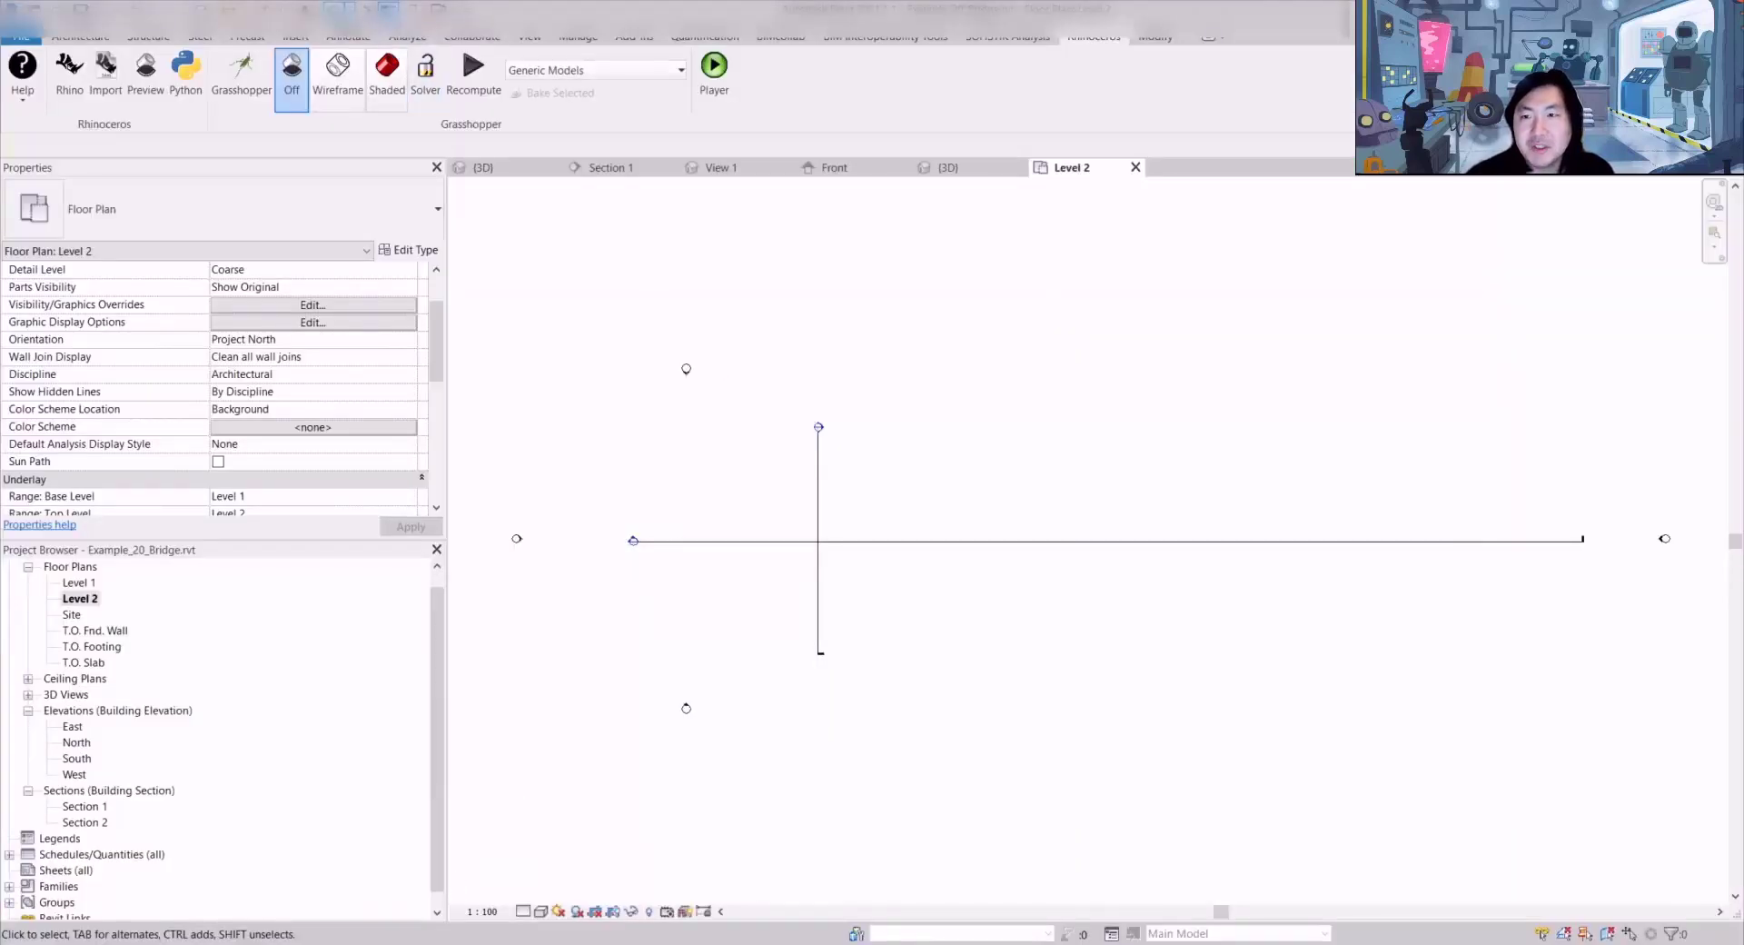
{"action": "left_click", "coordinate": [484, 167]}
{"action": "scroll", "coordinate": [818, 405], "scroll_direction": "down", "scroll_amount": 1}
{"action": "middle_click_drag", "start_coordinate": [818, 405], "coordinate": [578, 448], "text": "shift"}
{"action": "scroll", "coordinate": [879, 454], "scroll_direction": "up", "scroll_amount": 5}
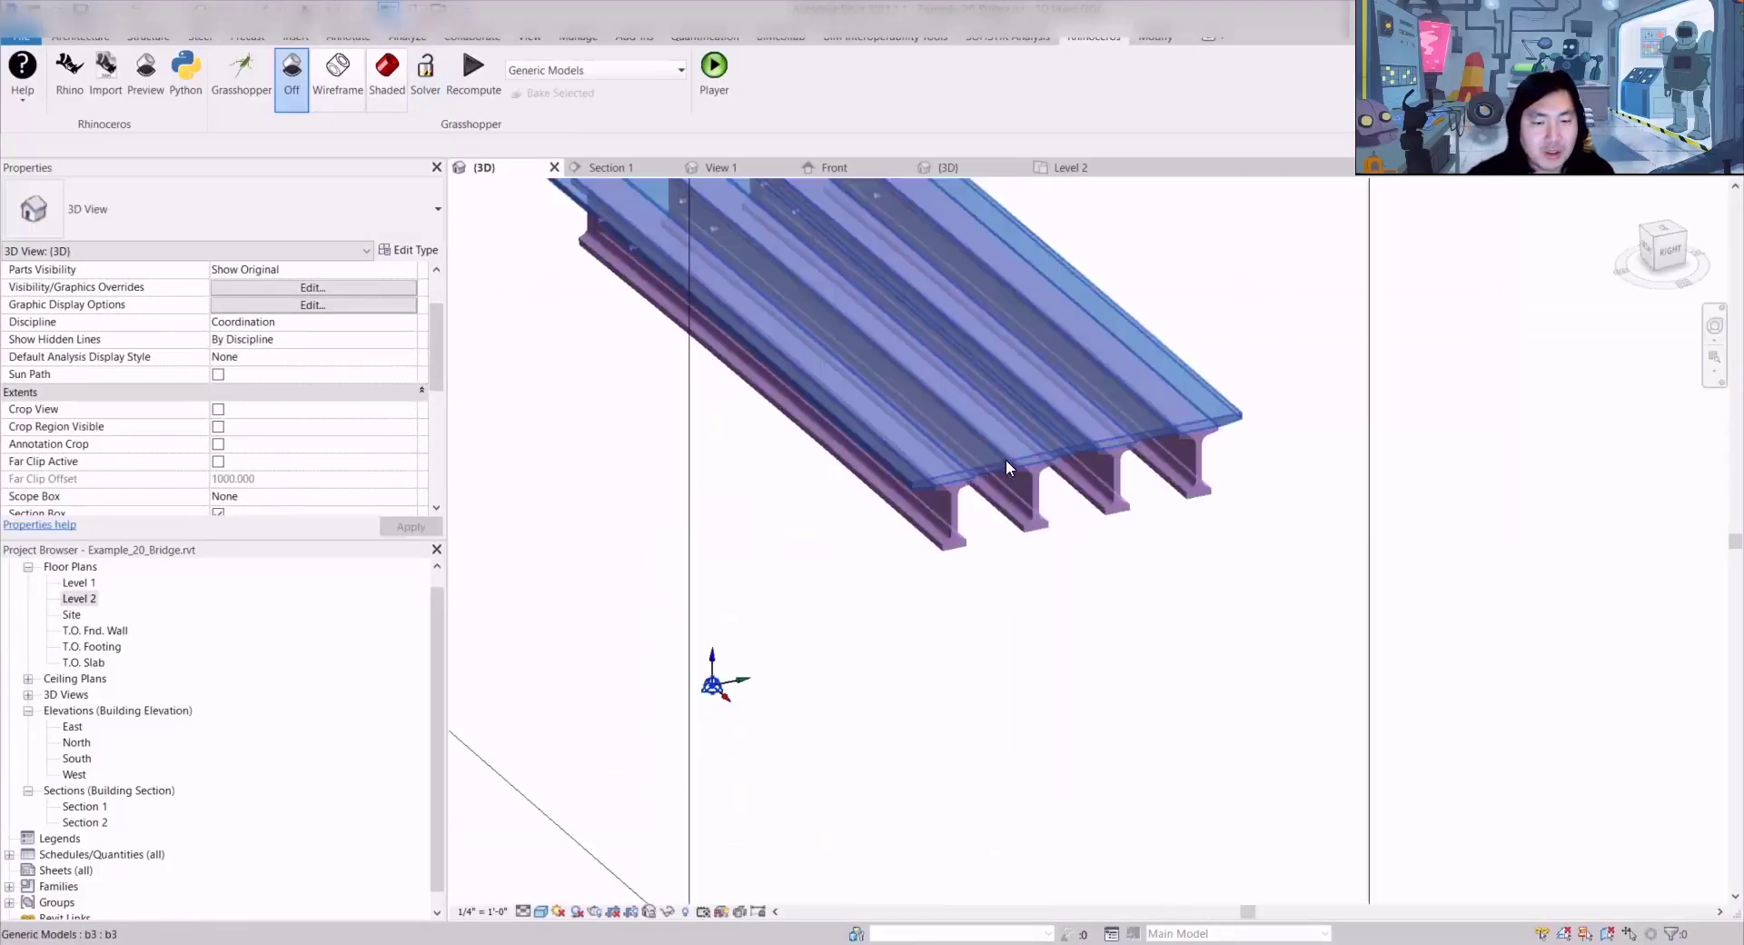
{"action": "scroll", "coordinate": [841, 486], "scroll_direction": "up", "scroll_amount": 5}
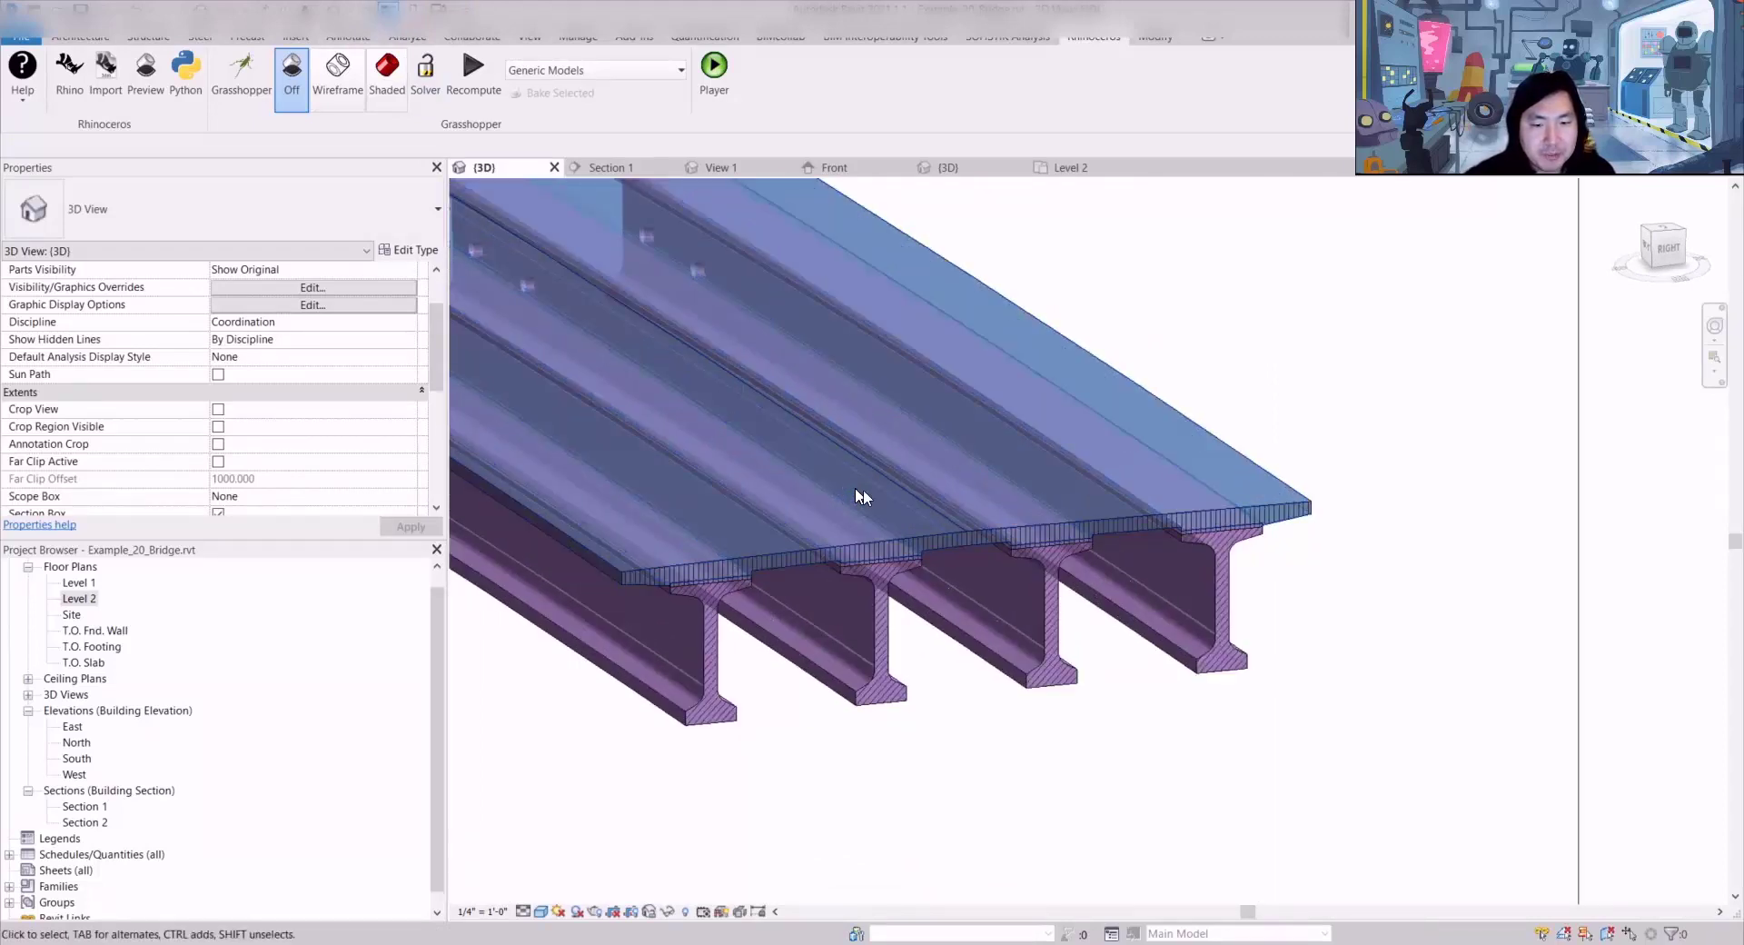
{"action": "middle_click_drag", "start_coordinate": [915, 495], "coordinate": [995, 454], "text": "shift"}
{"action": "scroll", "coordinate": [1114, 454], "scroll_direction": "down", "scroll_amount": 5}
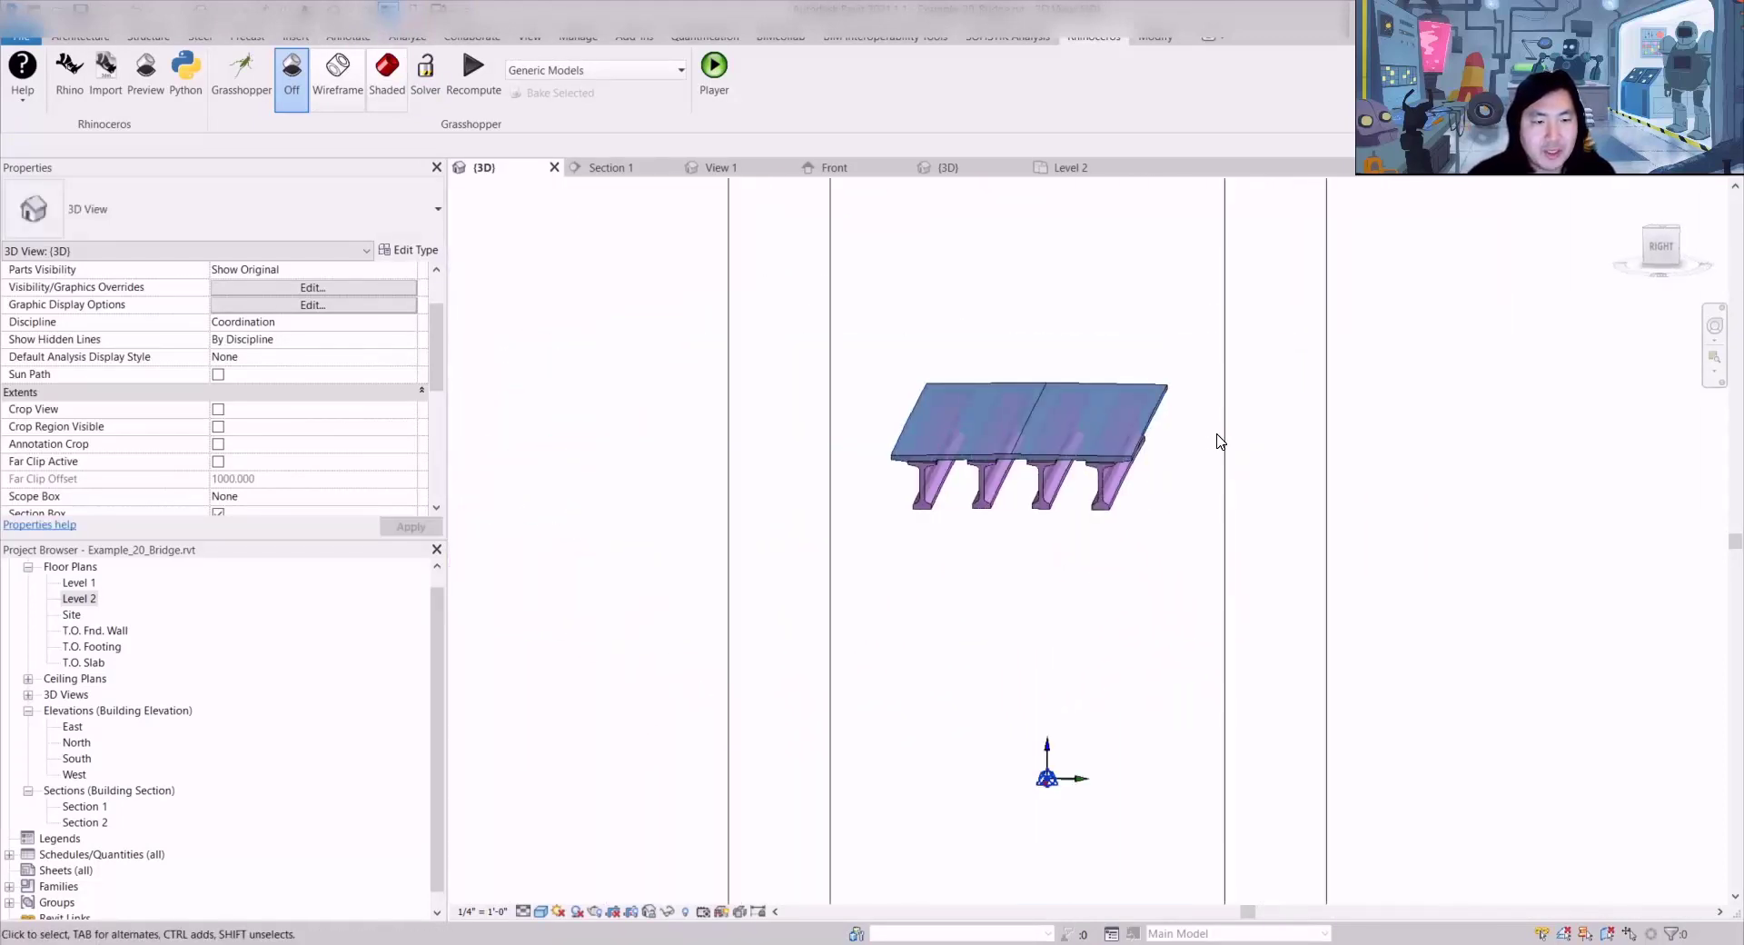
Step: Cut the bridge lengthwise with the side of the section box to inspect the deck, and widen the box again around the whole bridge
{"action": "left_click", "coordinate": [1223, 435]}
{"action": "scroll", "coordinate": [1223, 435], "scroll_direction": "down", "scroll_amount": 2}
{"action": "left_click_drag", "start_coordinate": [1253, 414], "coordinate": [1130, 414]}
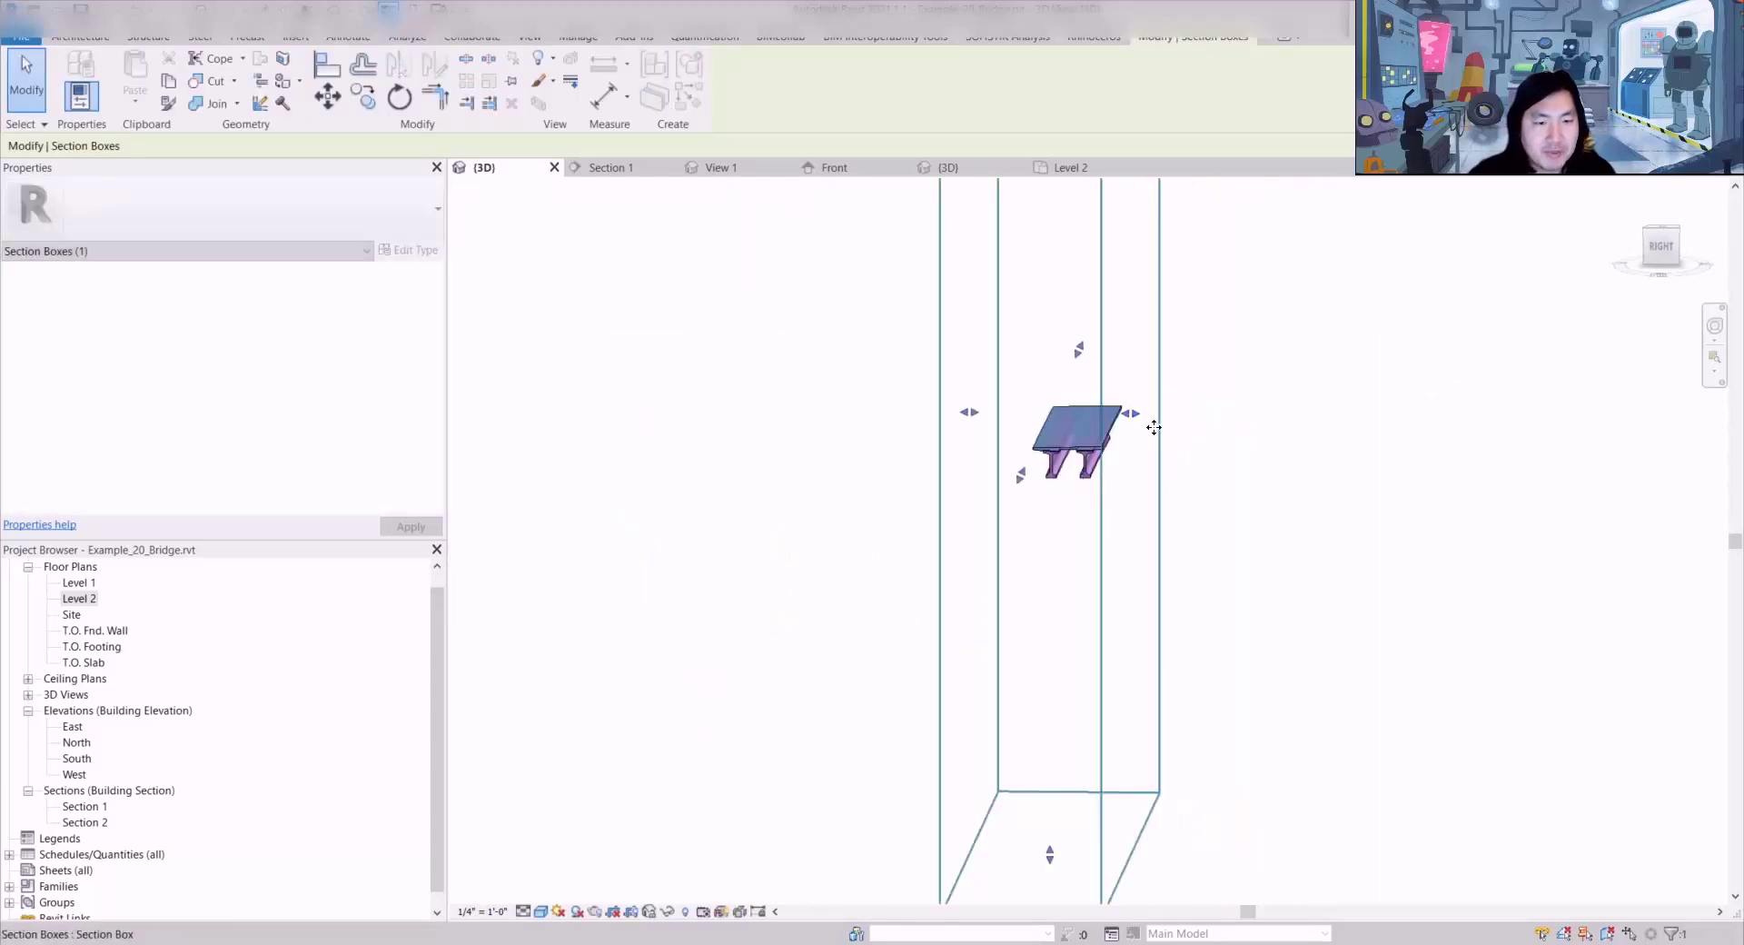
{"action": "middle_click_drag", "start_coordinate": [1152, 428], "coordinate": [868, 500], "text": "shift"}
{"action": "scroll", "coordinate": [873, 507], "scroll_direction": "up", "scroll_amount": 8}
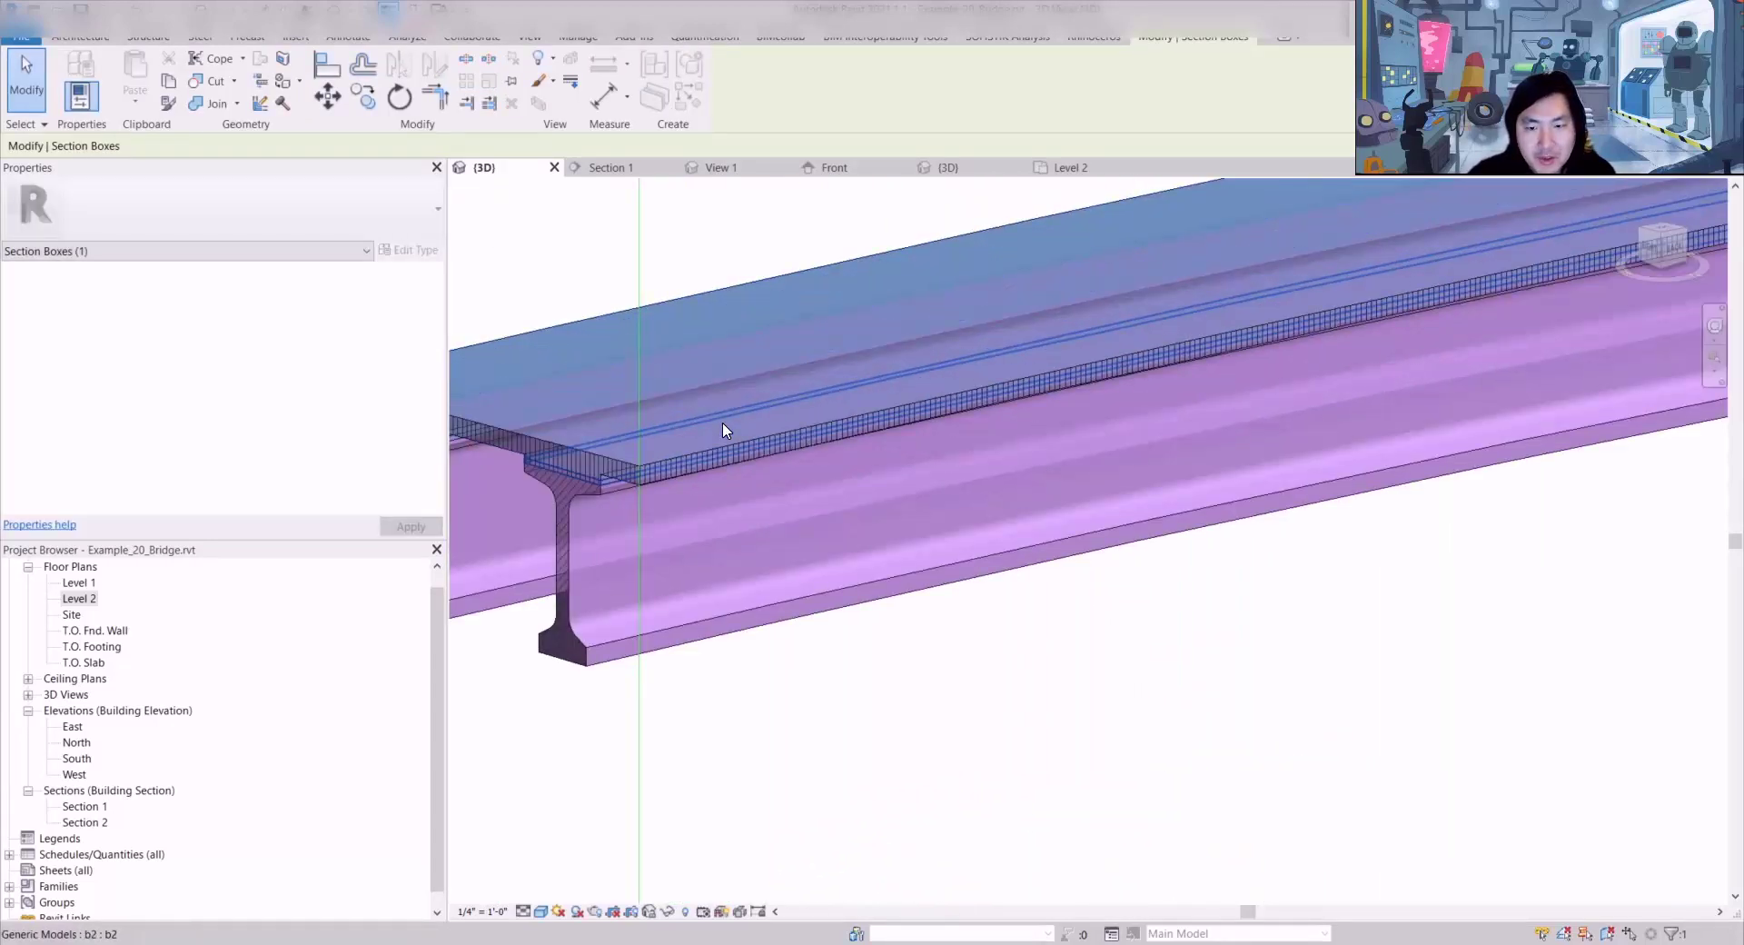
{"action": "scroll", "coordinate": [726, 450], "scroll_direction": "down", "scroll_amount": 8}
{"action": "middle_click_drag", "start_coordinate": [727, 449], "coordinate": [1160, 389], "text": "shift"}
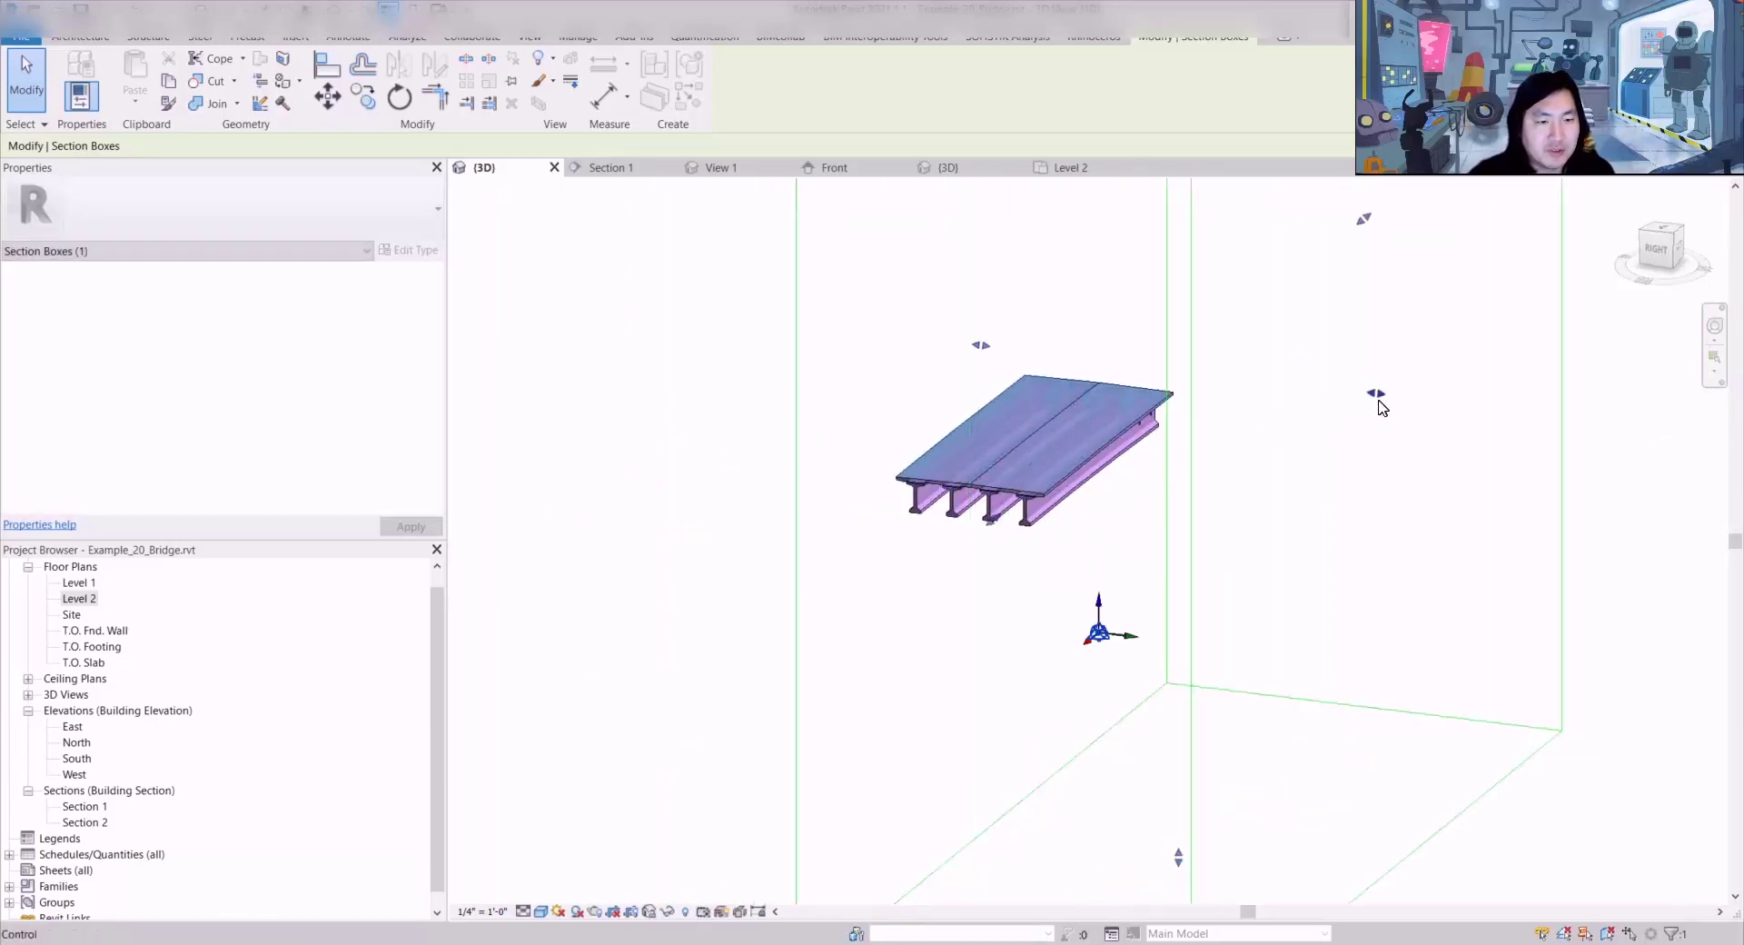
{"action": "middle_click_drag", "start_coordinate": [1374, 393], "coordinate": [1036, 518], "text": "shift"}
{"action": "left_click", "coordinate": [1035, 518]}
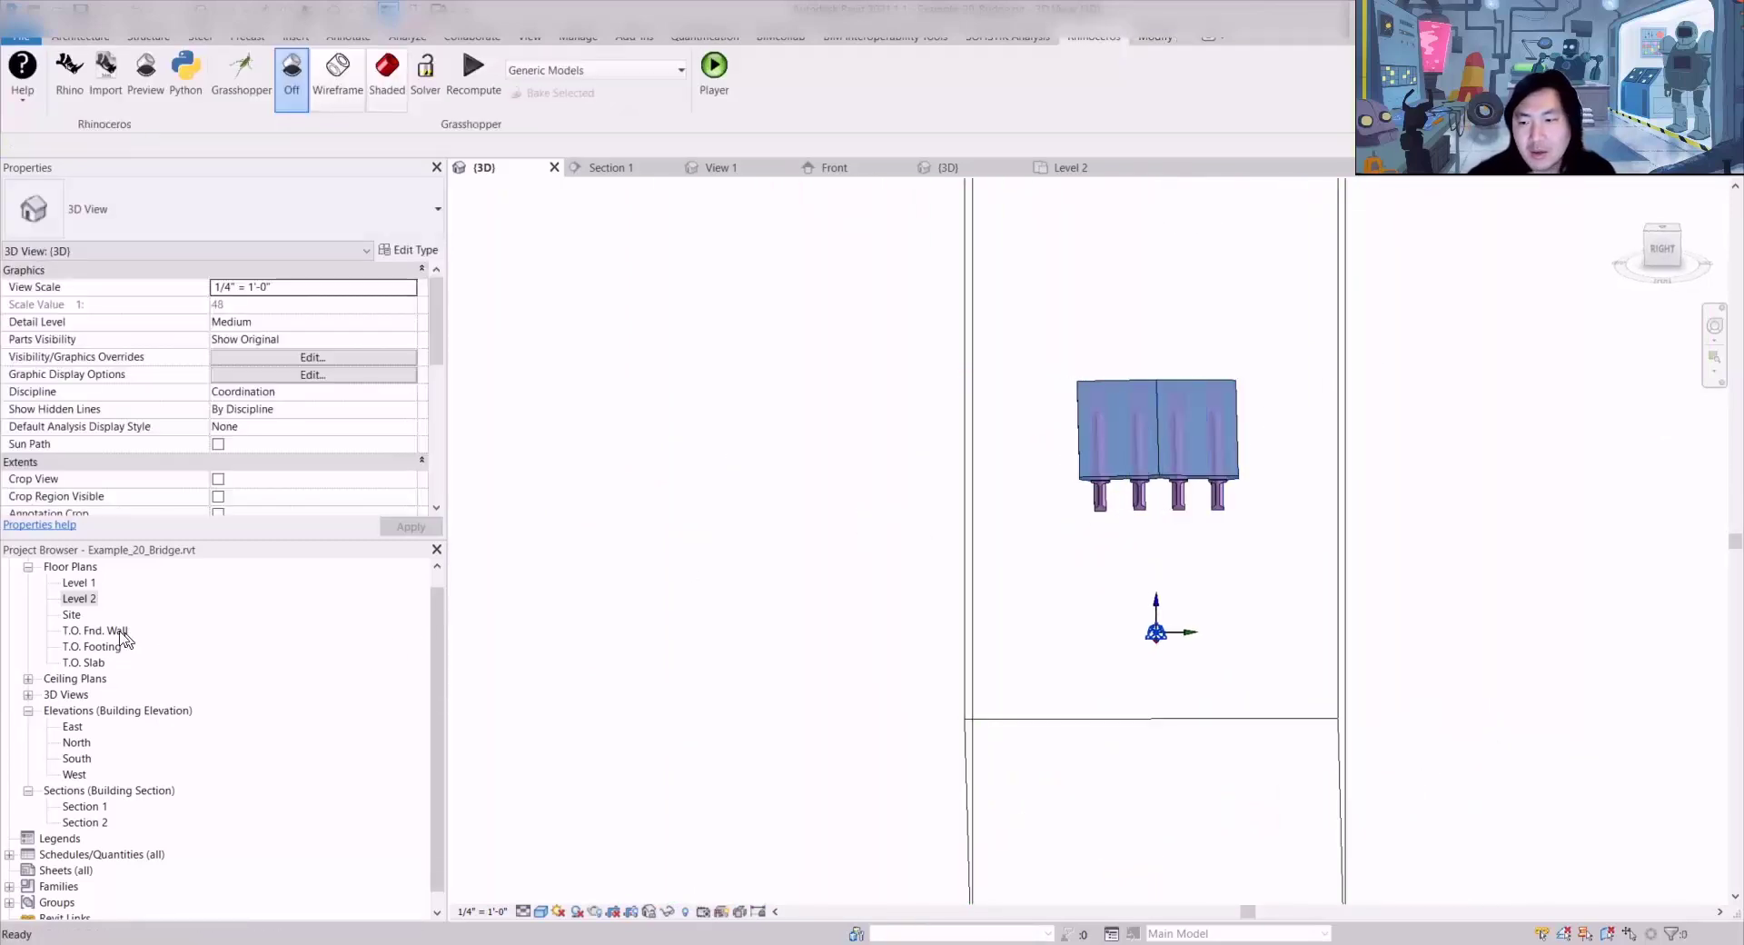
Step: Open the Section 1 view and place spot slopes on both sides of the deck's top surface
{"action": "double_click", "coordinate": [98, 807]}
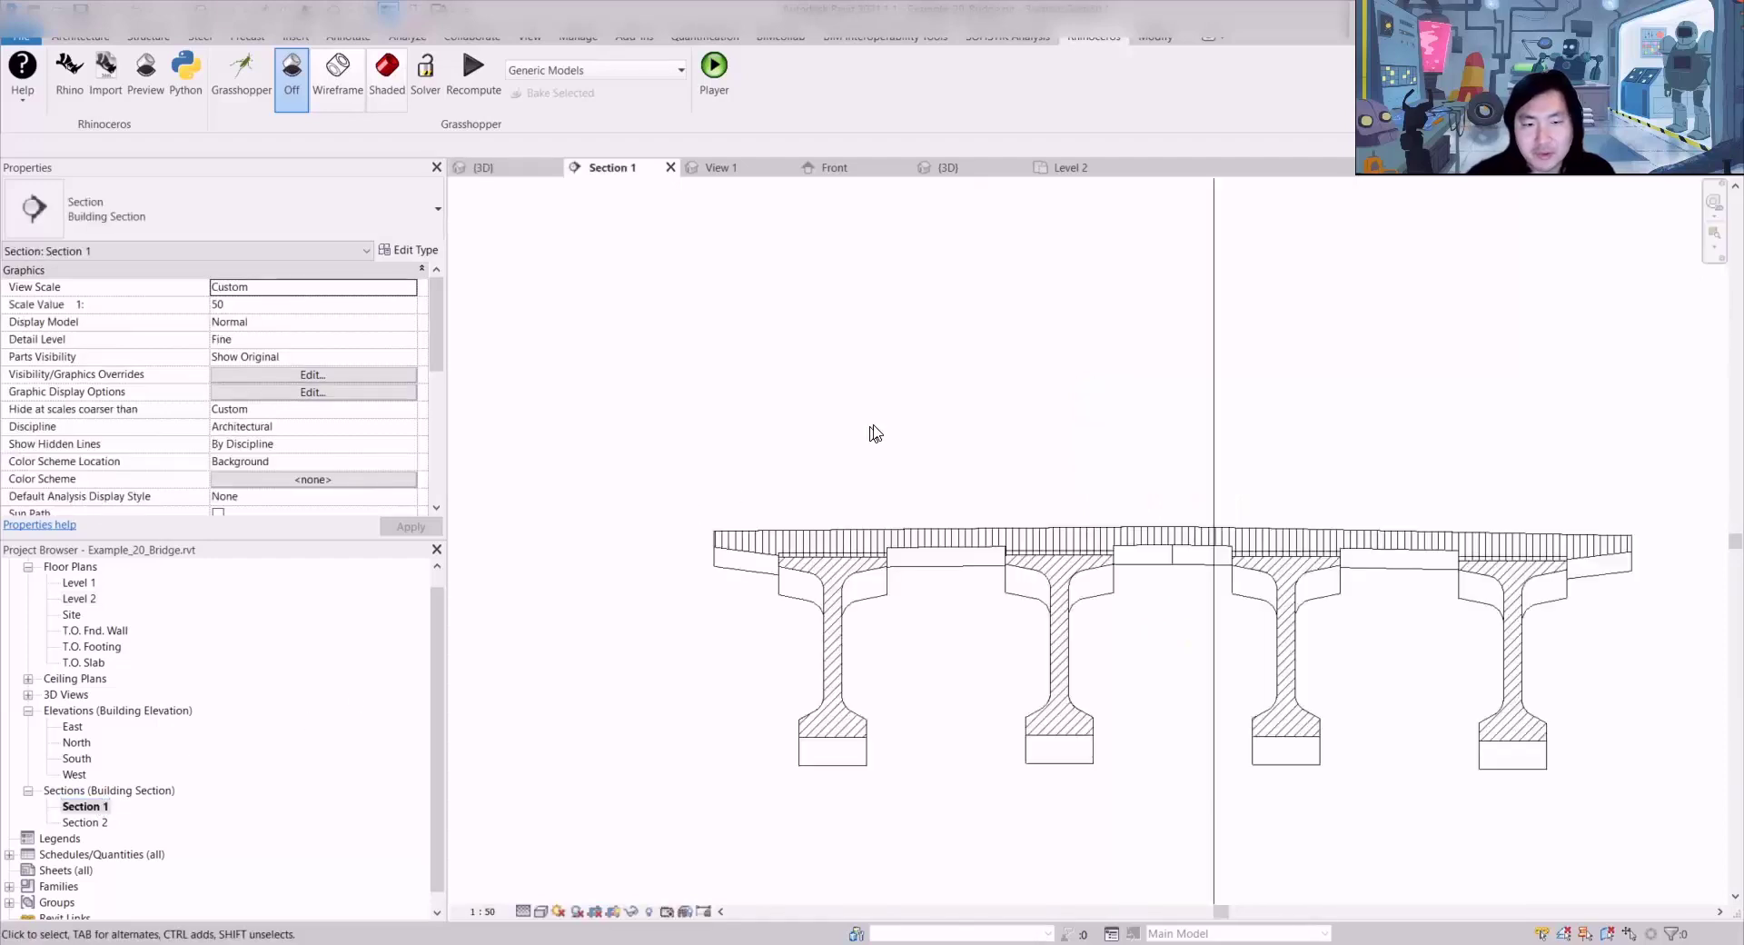
{"action": "scroll", "coordinate": [1033, 511], "scroll_direction": "down", "scroll_amount": 2}
{"action": "scroll", "coordinate": [956, 507], "scroll_direction": "up", "scroll_amount": 1}
{"action": "scroll", "coordinate": [955, 507], "scroll_direction": "up", "scroll_amount": 2}
{"action": "key", "text": "e"}
{"action": "key", "text": "l"}
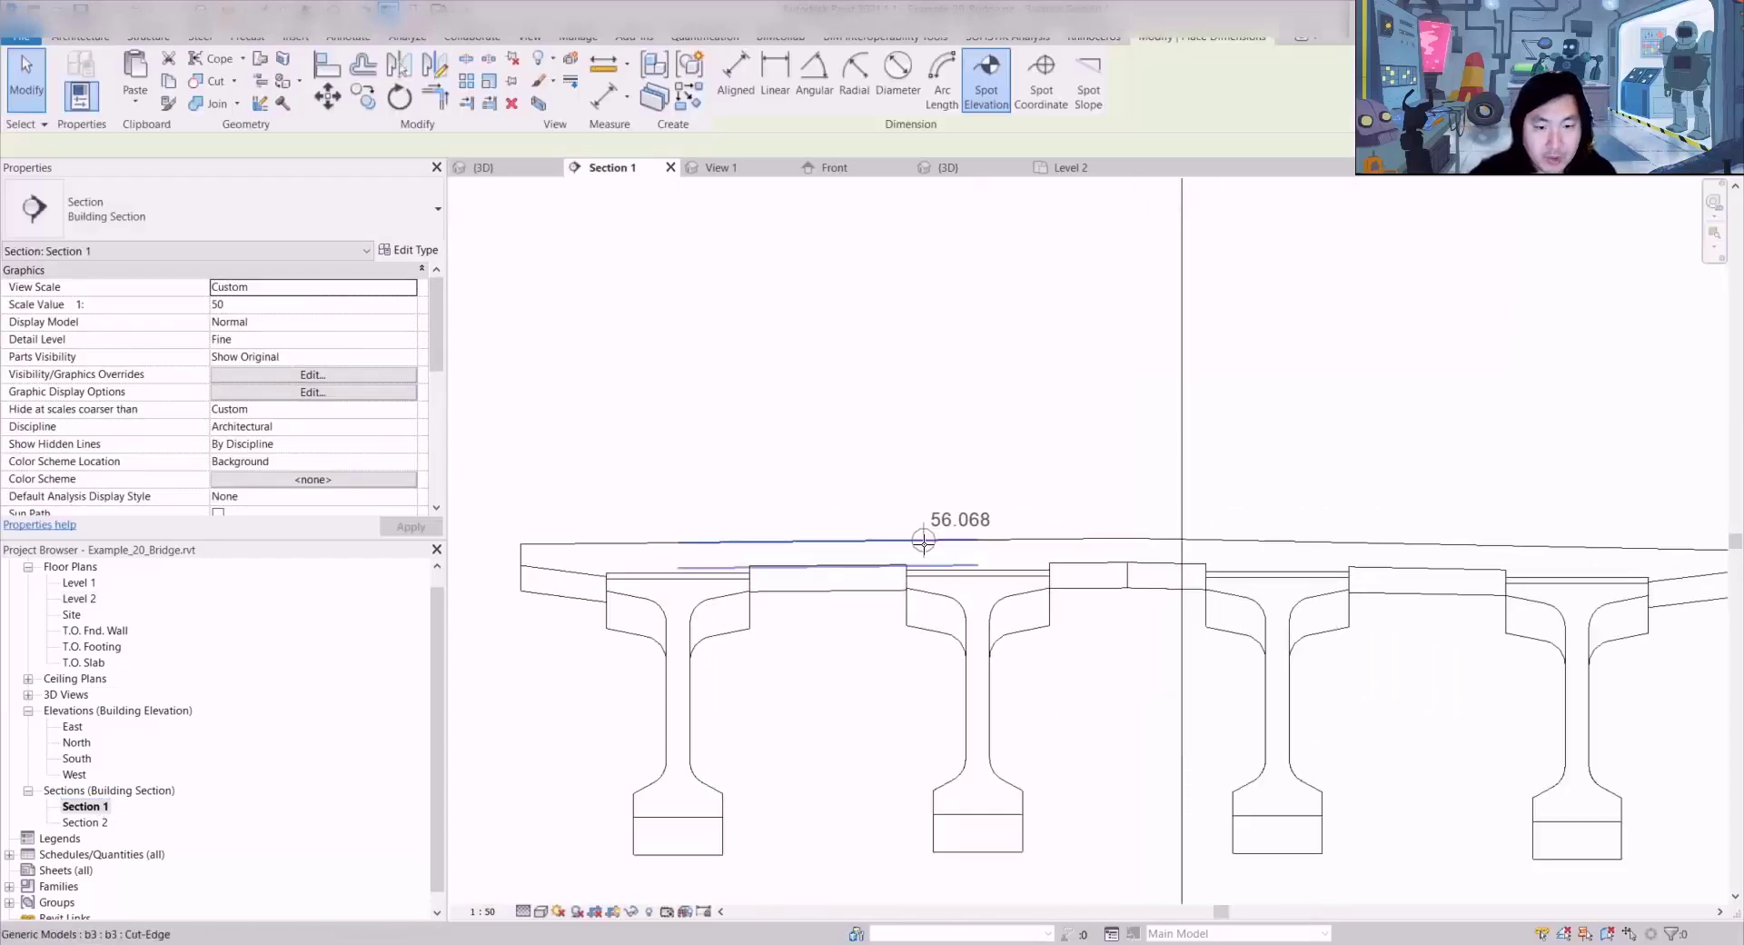
{"action": "left_click", "coordinate": [1086, 79]}
{"action": "left_click", "coordinate": [754, 543]}
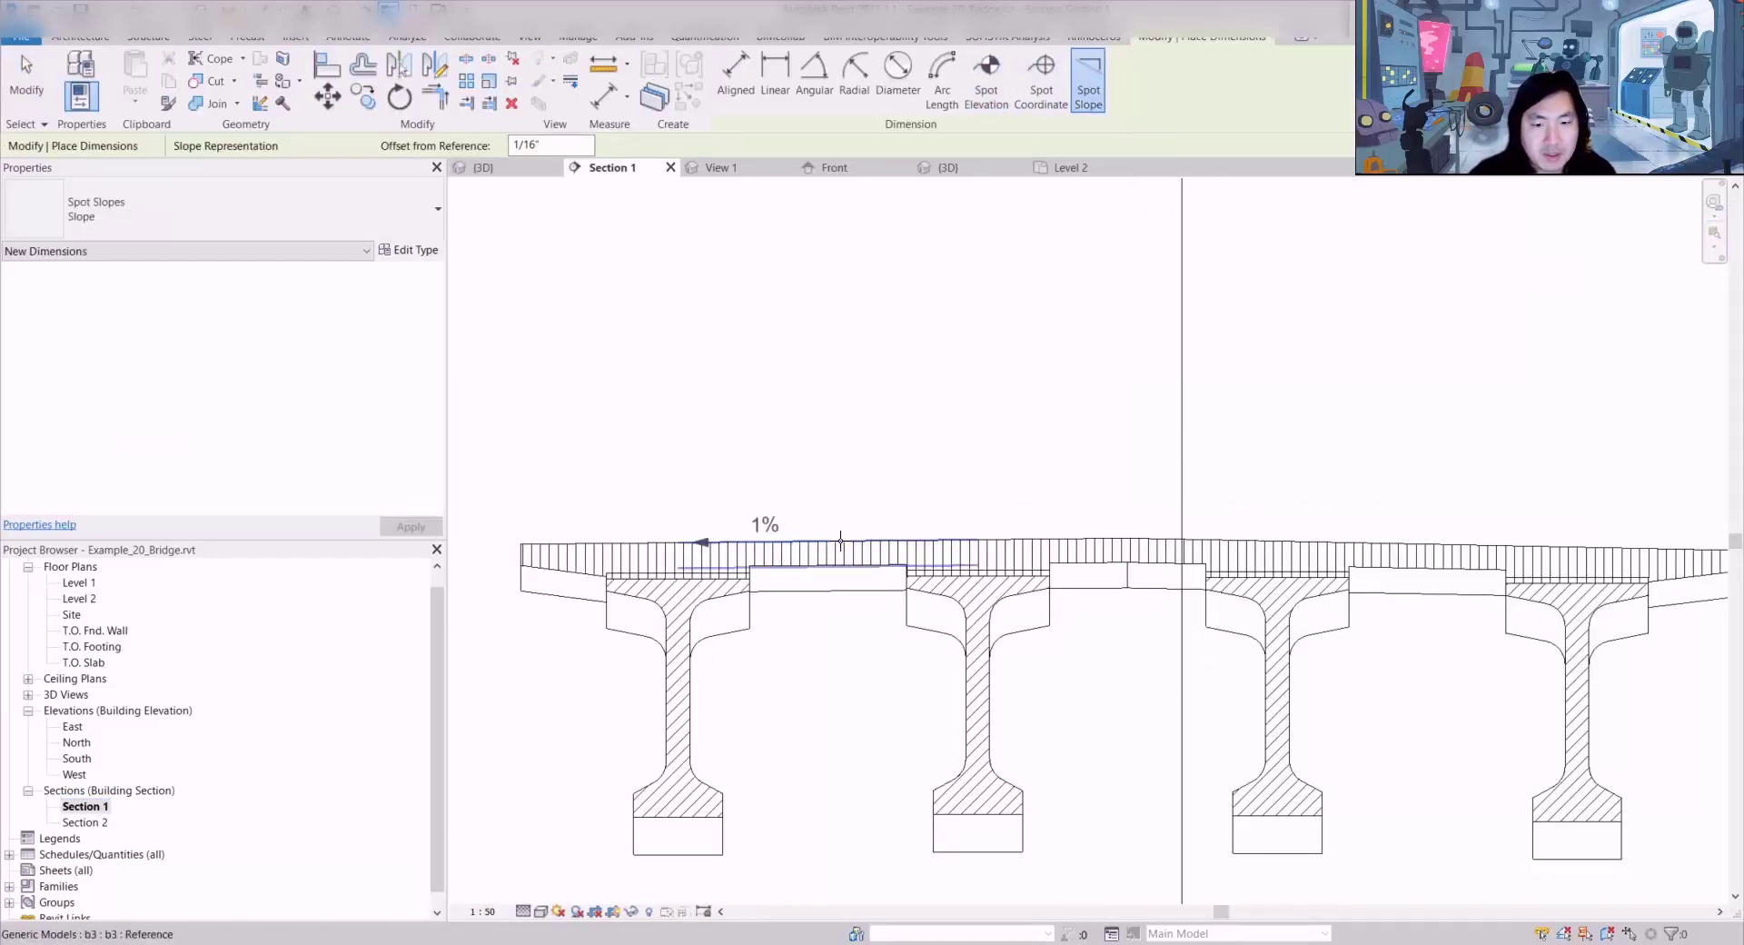
{"action": "scroll", "coordinate": [1468, 539], "scroll_direction": "down", "scroll_amount": 1}
{"action": "left_click", "coordinate": [1469, 539]}
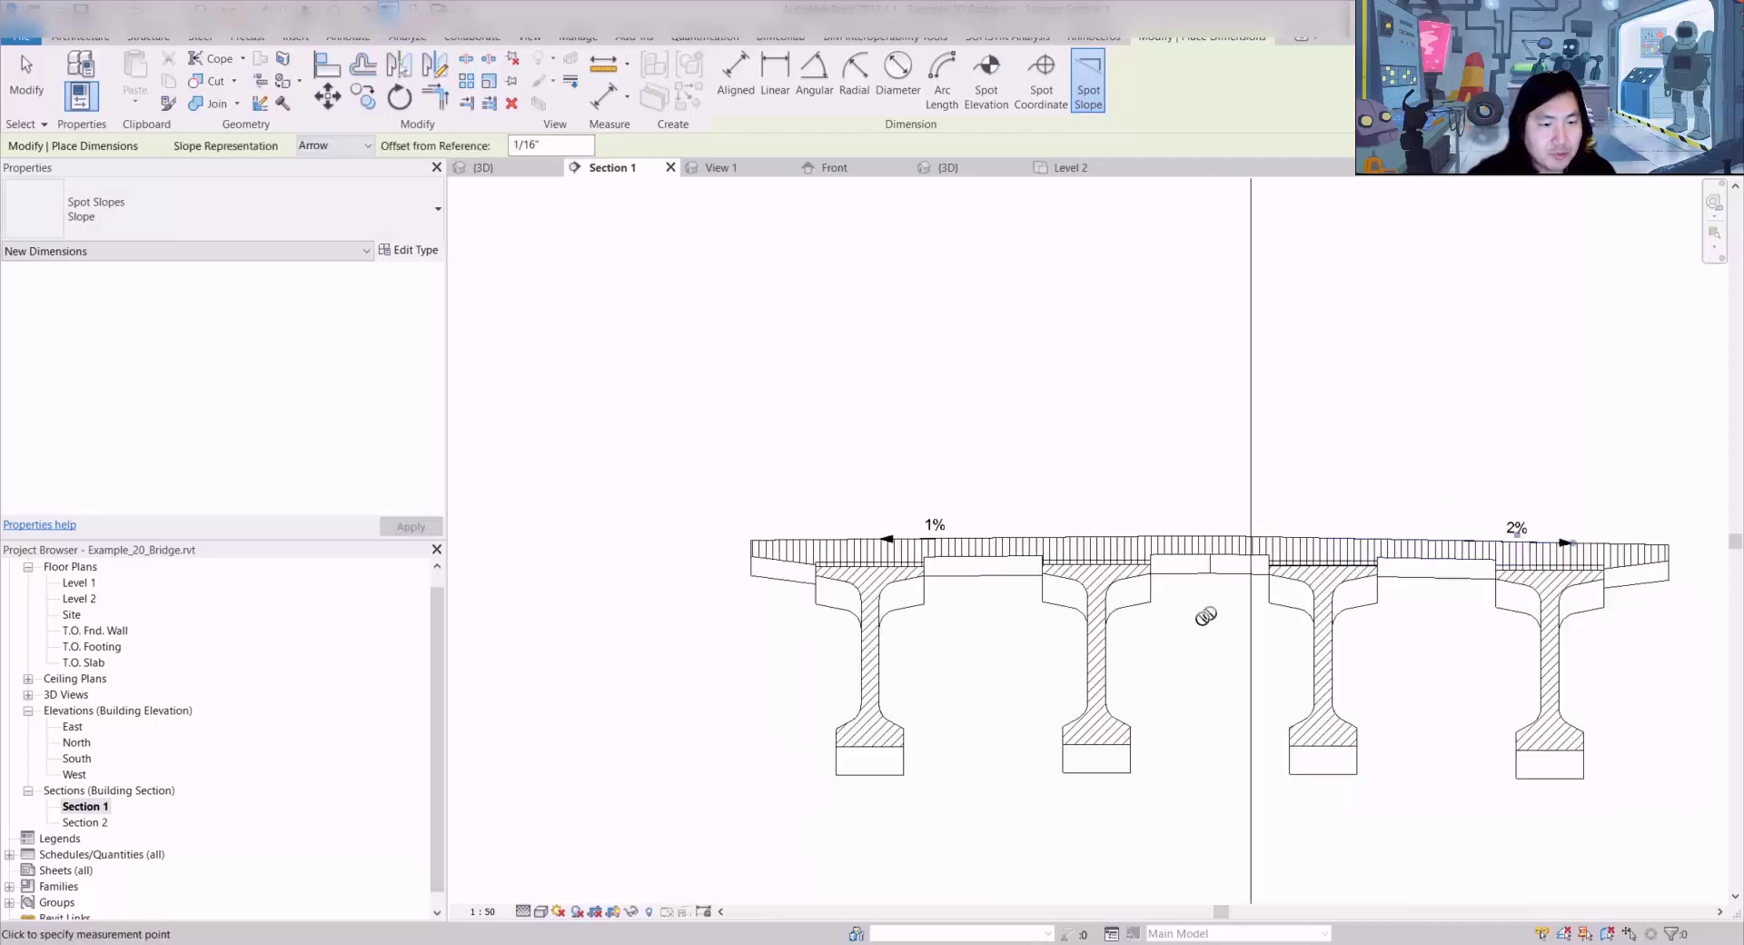
Step: Place spot elevations with leaders at the underside of the deck near midspan of the section and at its left outer lower edge
{"action": "left_click", "coordinate": [994, 73]}
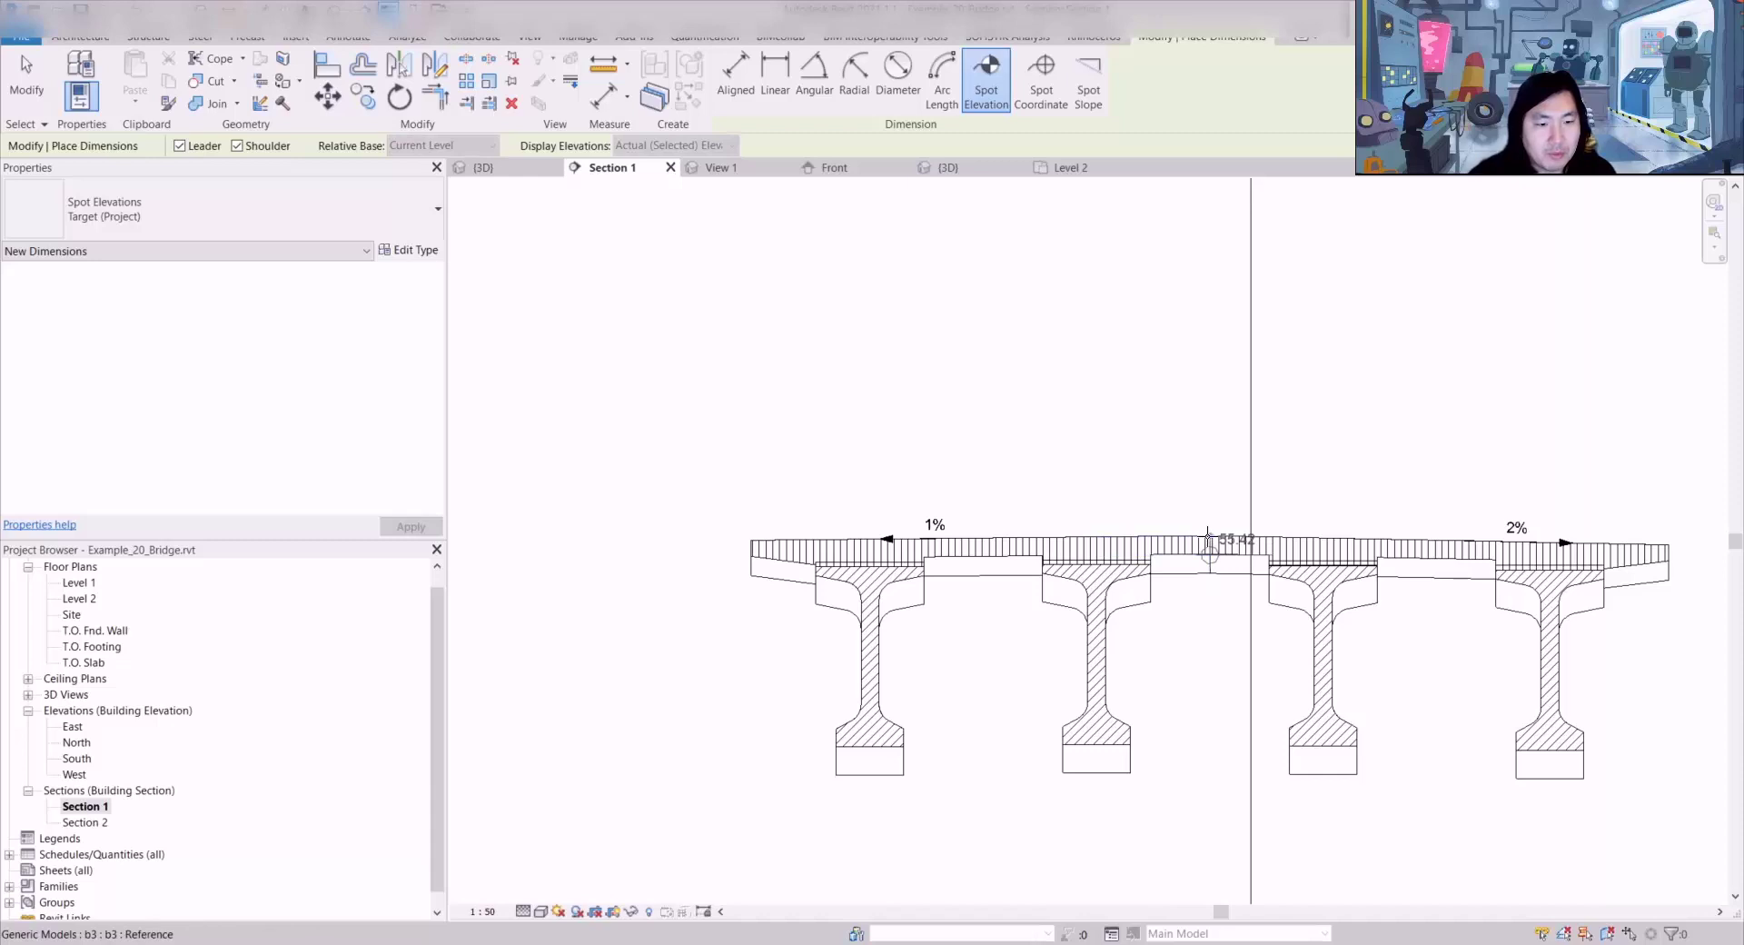
{"action": "left_click", "coordinate": [1210, 545]}
{"action": "left_click", "coordinate": [1318, 468]}
{"action": "left_click", "coordinate": [1357, 468]}
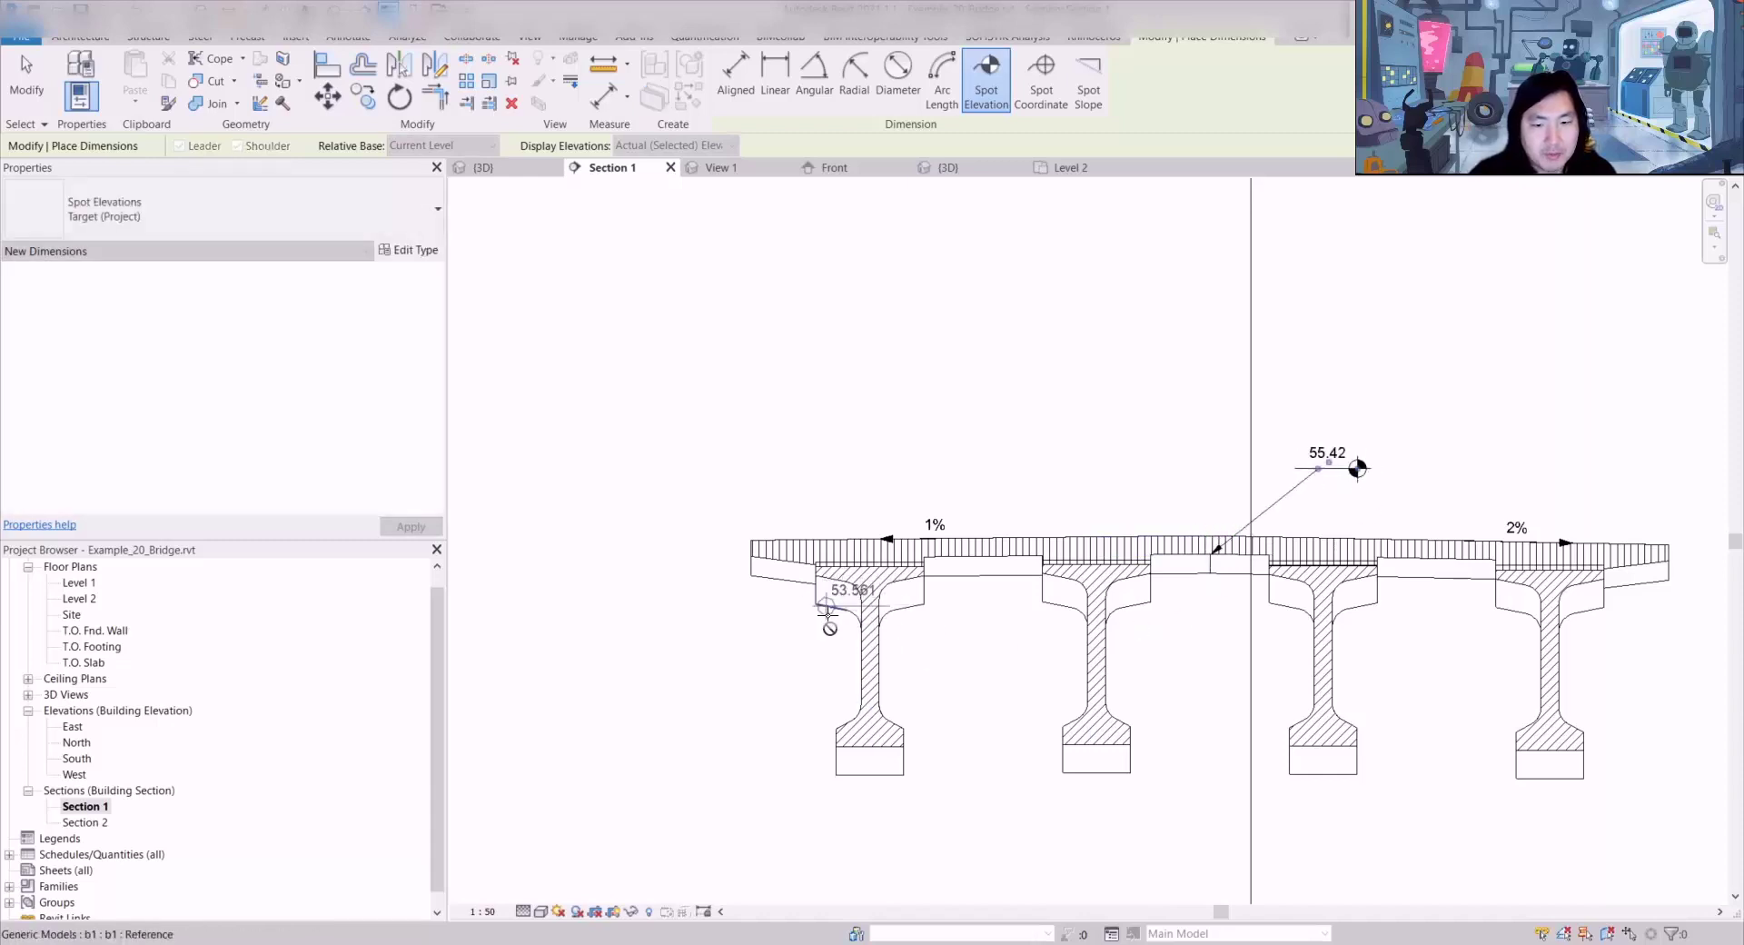
{"action": "left_click", "coordinate": [633, 497]}
{"action": "left_click", "coordinate": [598, 497]}
{"action": "key", "text": "Escape"}
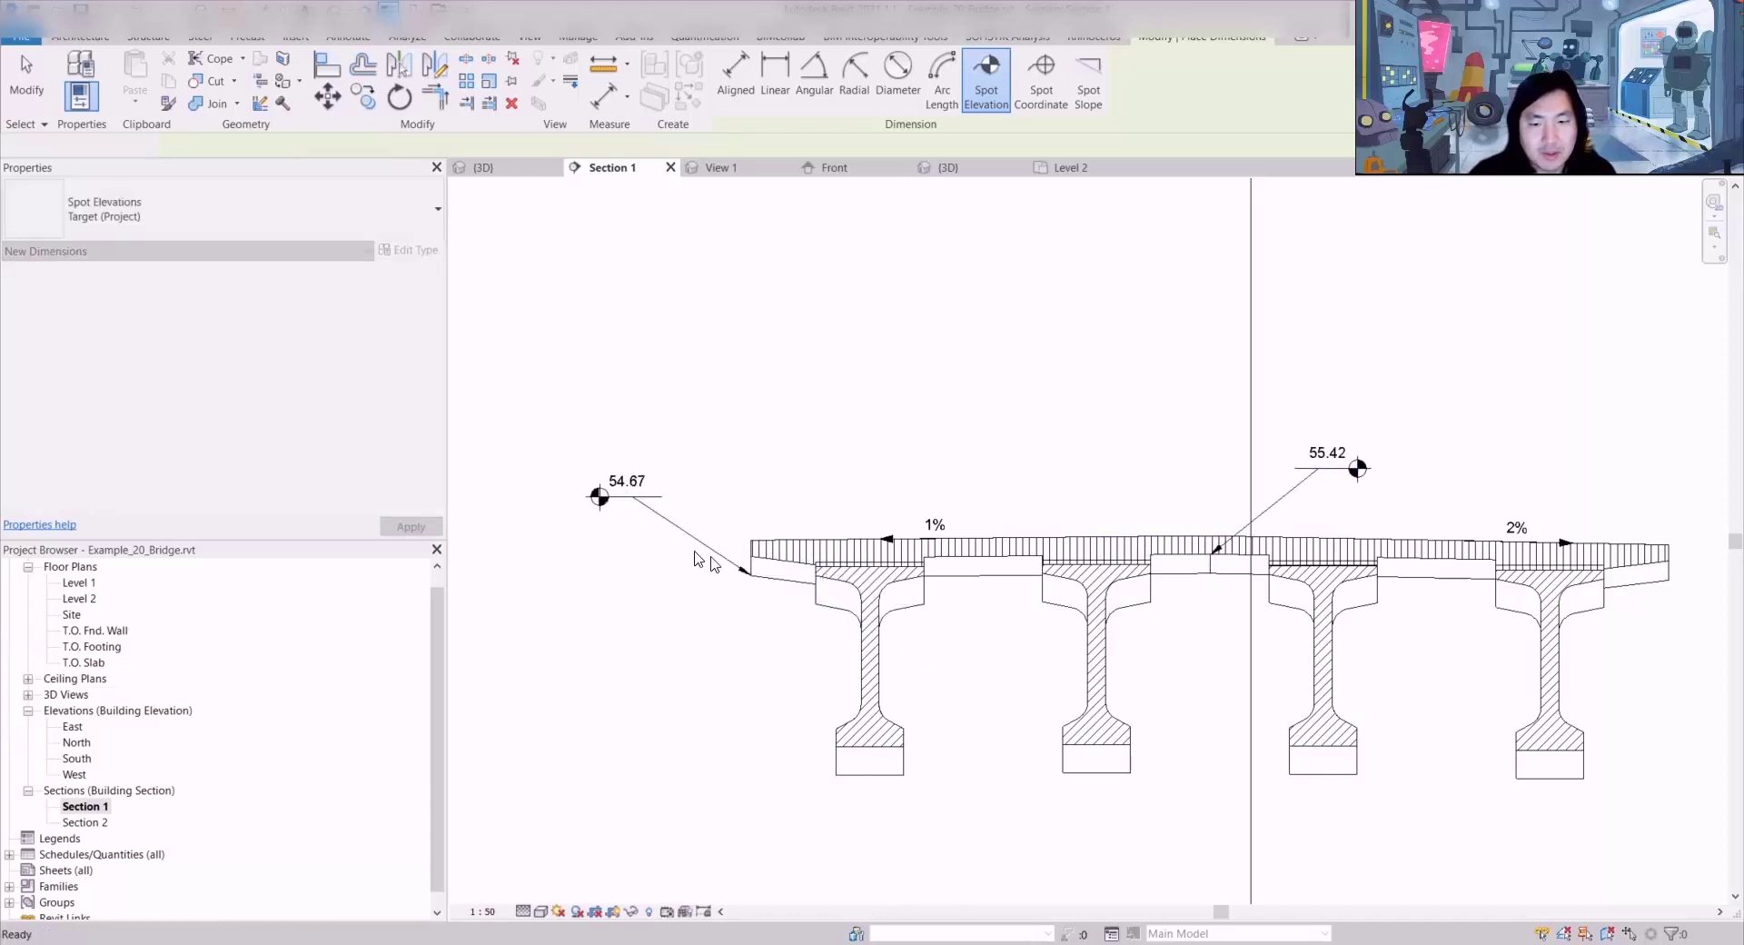
Step: Add an aligned dimension chain below the section across all four girders' bottom flanges and out to both deck edges
{"action": "key", "text": "d"}
{"action": "key", "text": "i"}
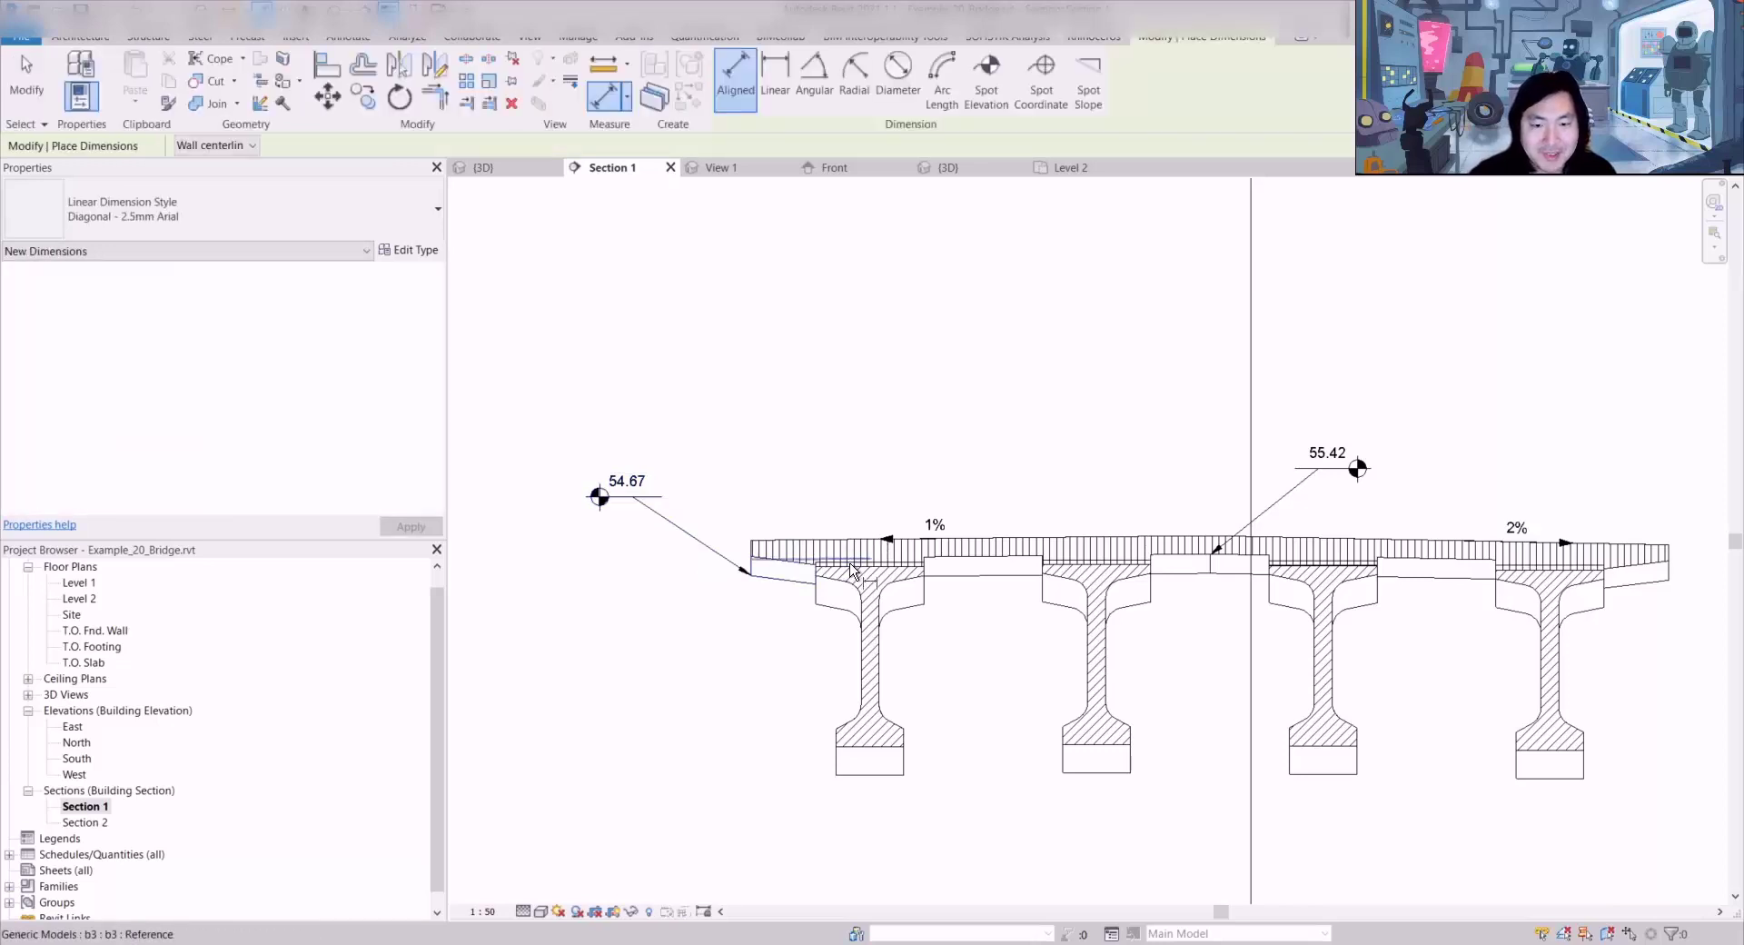
{"action": "left_click", "coordinate": [837, 743]}
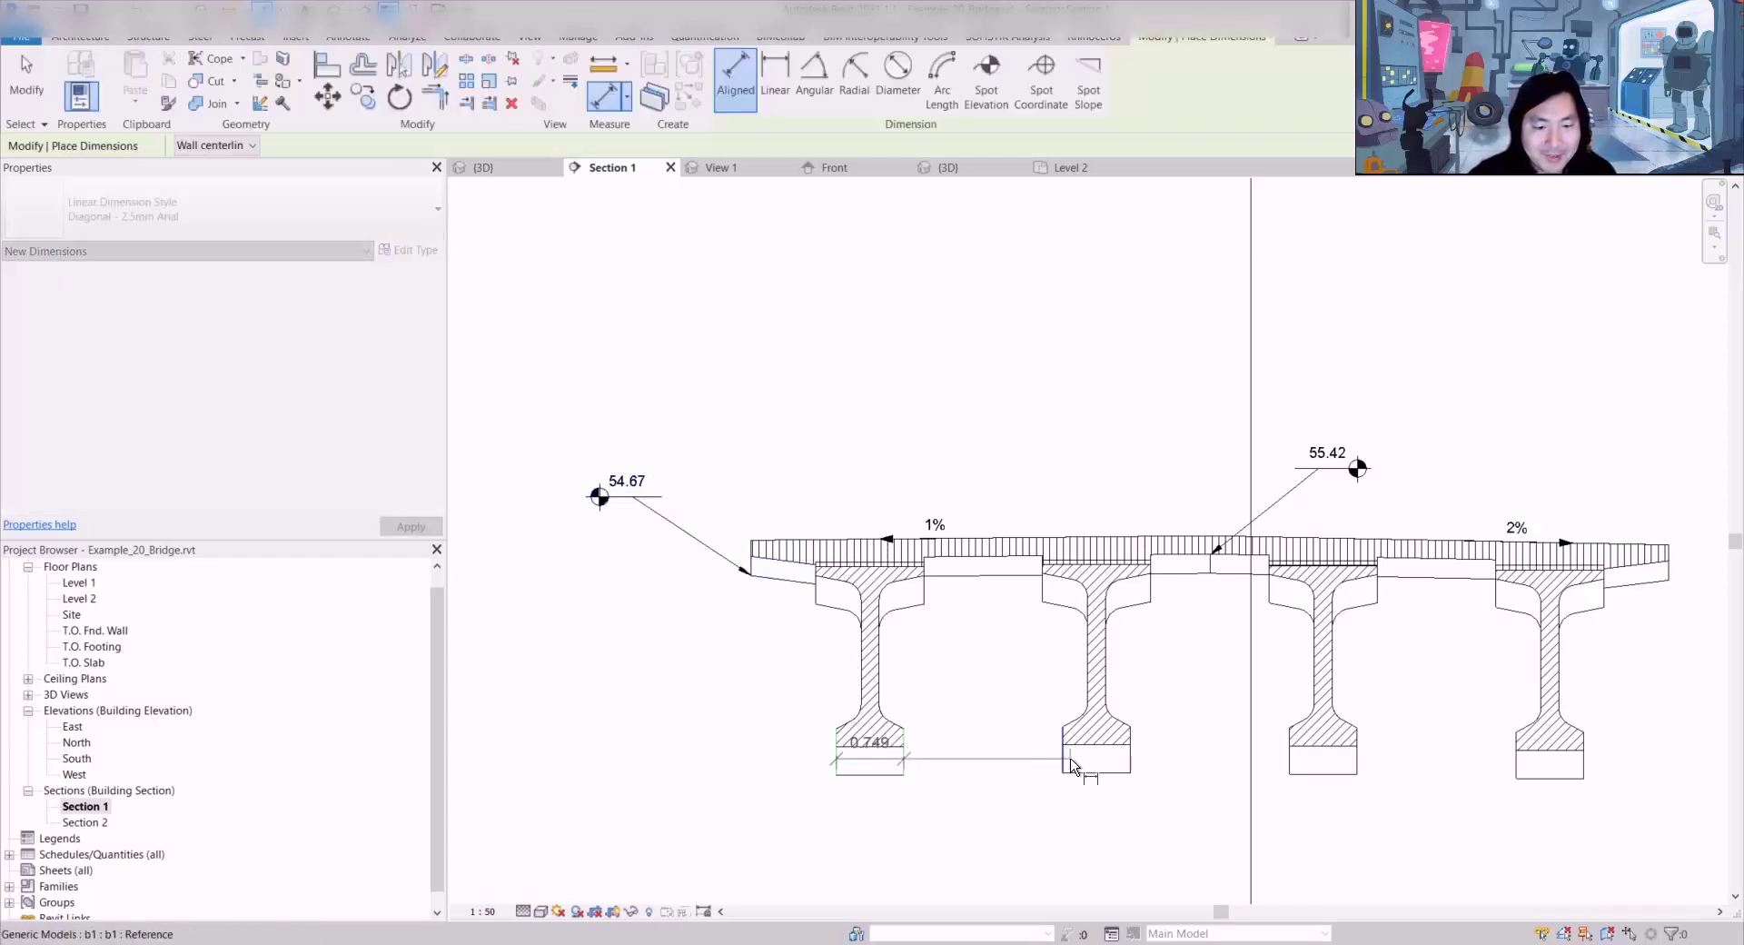
{"action": "left_click", "coordinate": [1289, 754]}
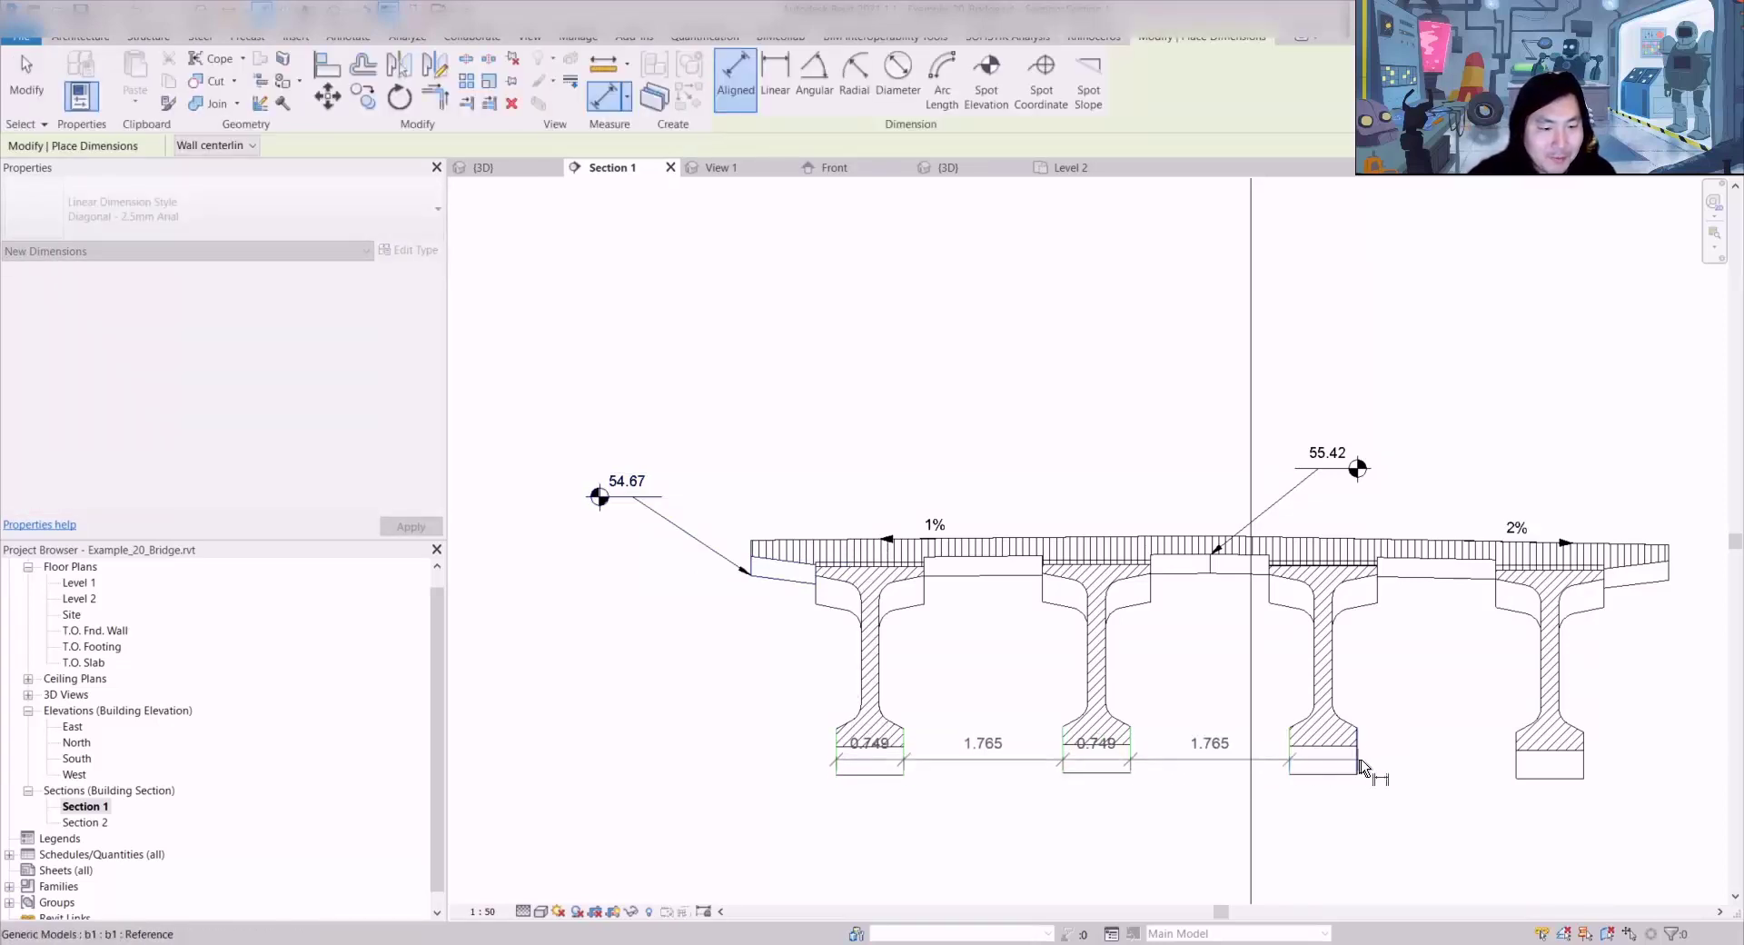
{"action": "left_click", "coordinate": [1357, 754]}
{"action": "left_click", "coordinate": [1518, 752]}
{"action": "left_click", "coordinate": [1584, 754]}
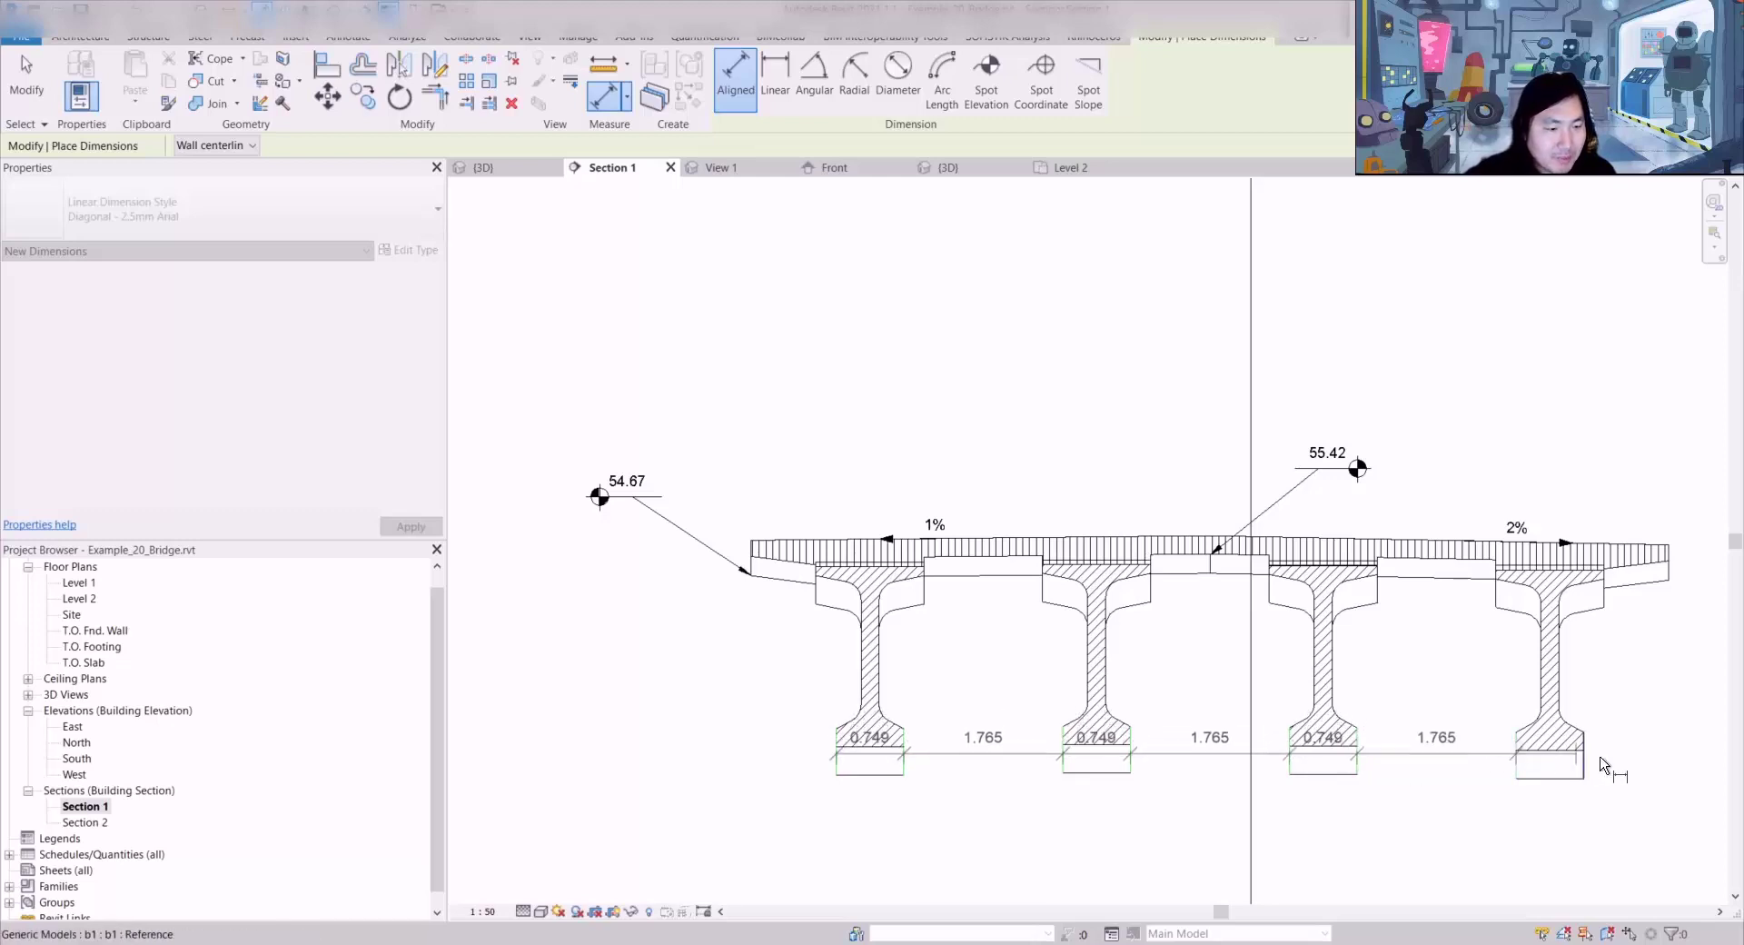
{"action": "middle_click_drag", "start_coordinate": [1635, 846], "coordinate": [1485, 787]}
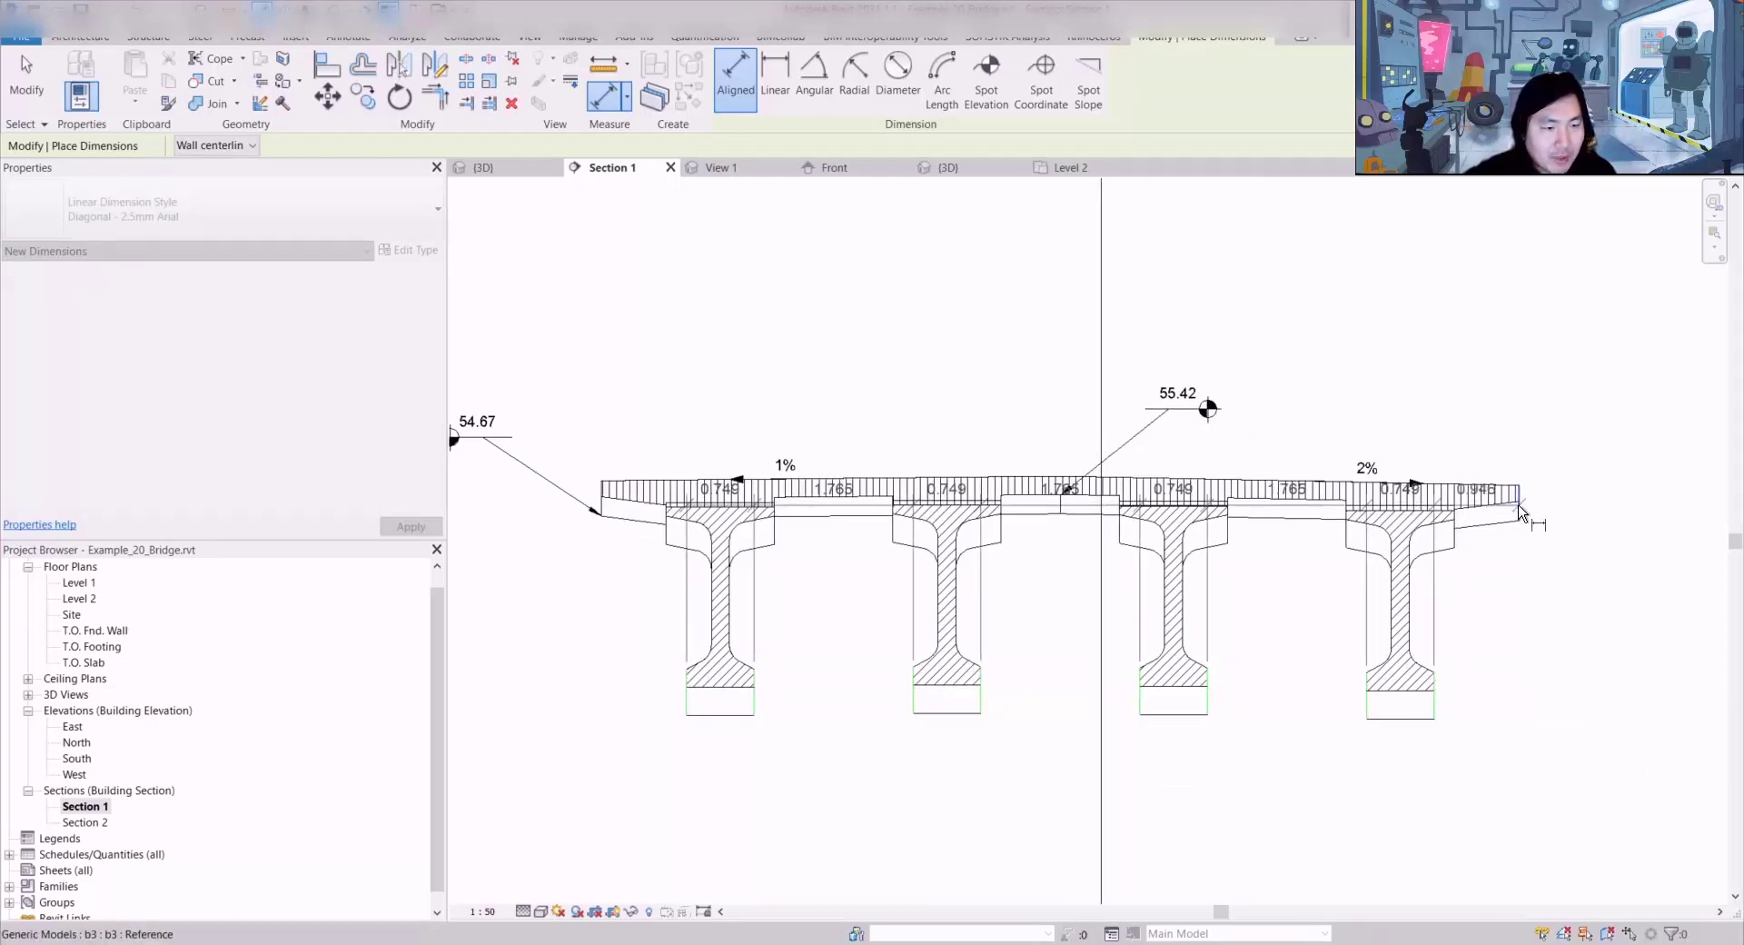
{"action": "left_click", "coordinate": [727, 797]}
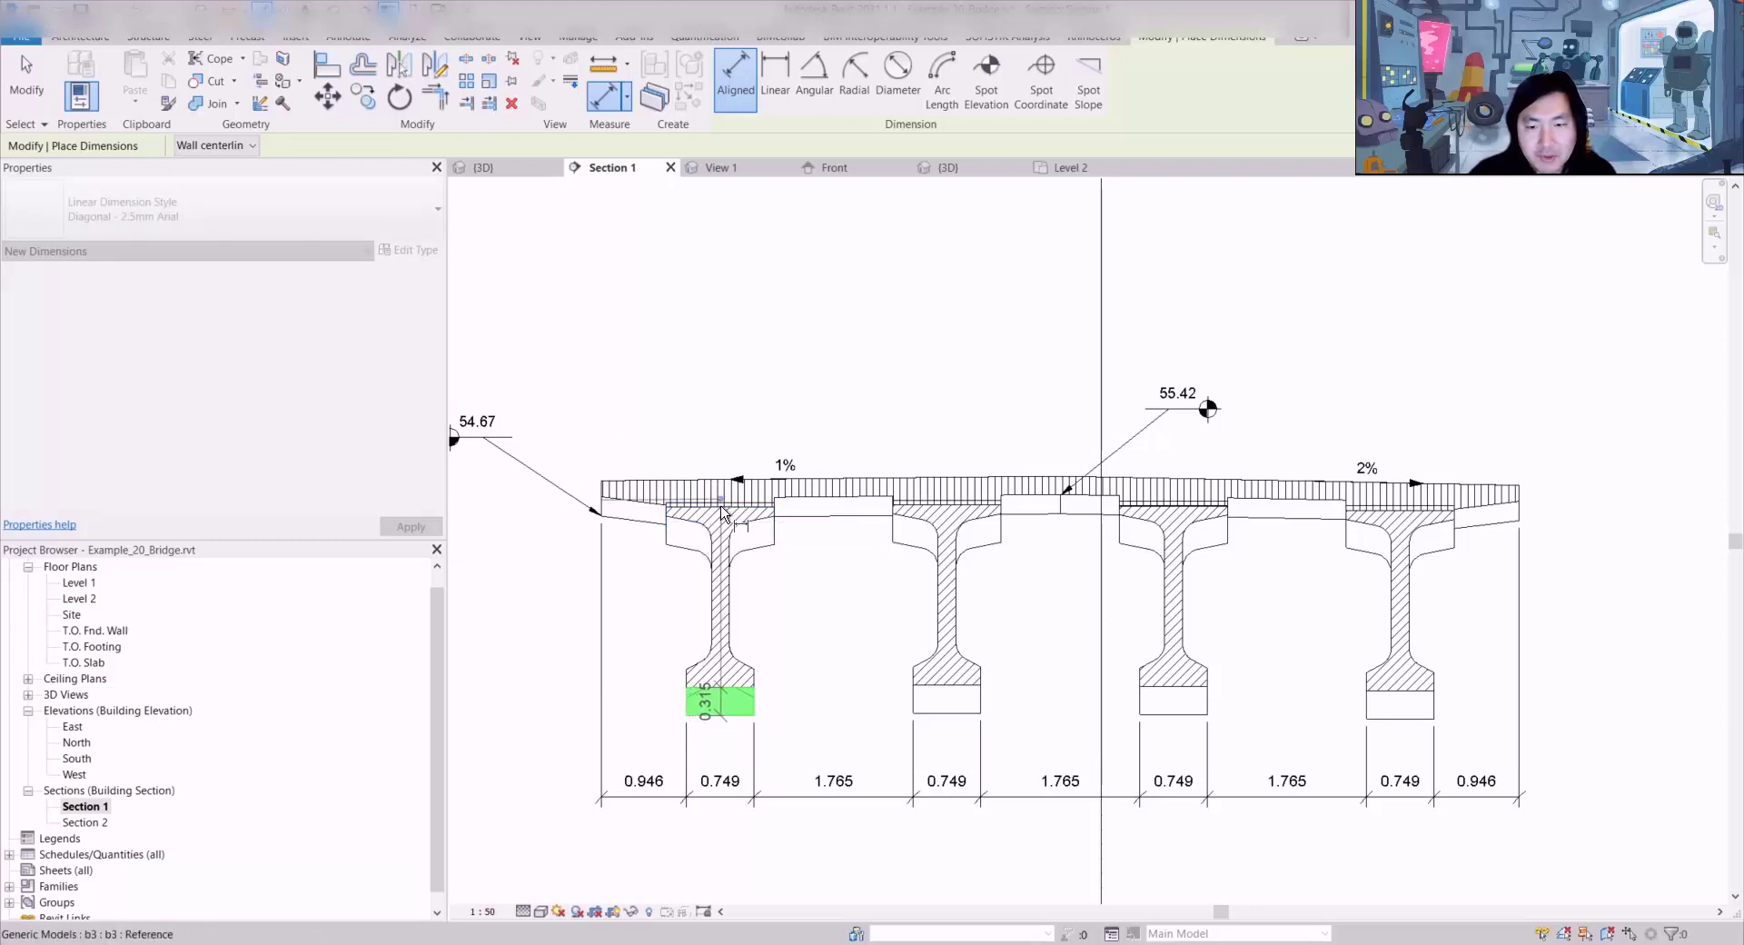
Step: Add a vertical aligned dimension chain beside the leftmost girder, from its lowest edge up to the deck underside
{"action": "left_click", "coordinate": [600, 488]}
{"action": "left_click", "coordinate": [636, 545]}
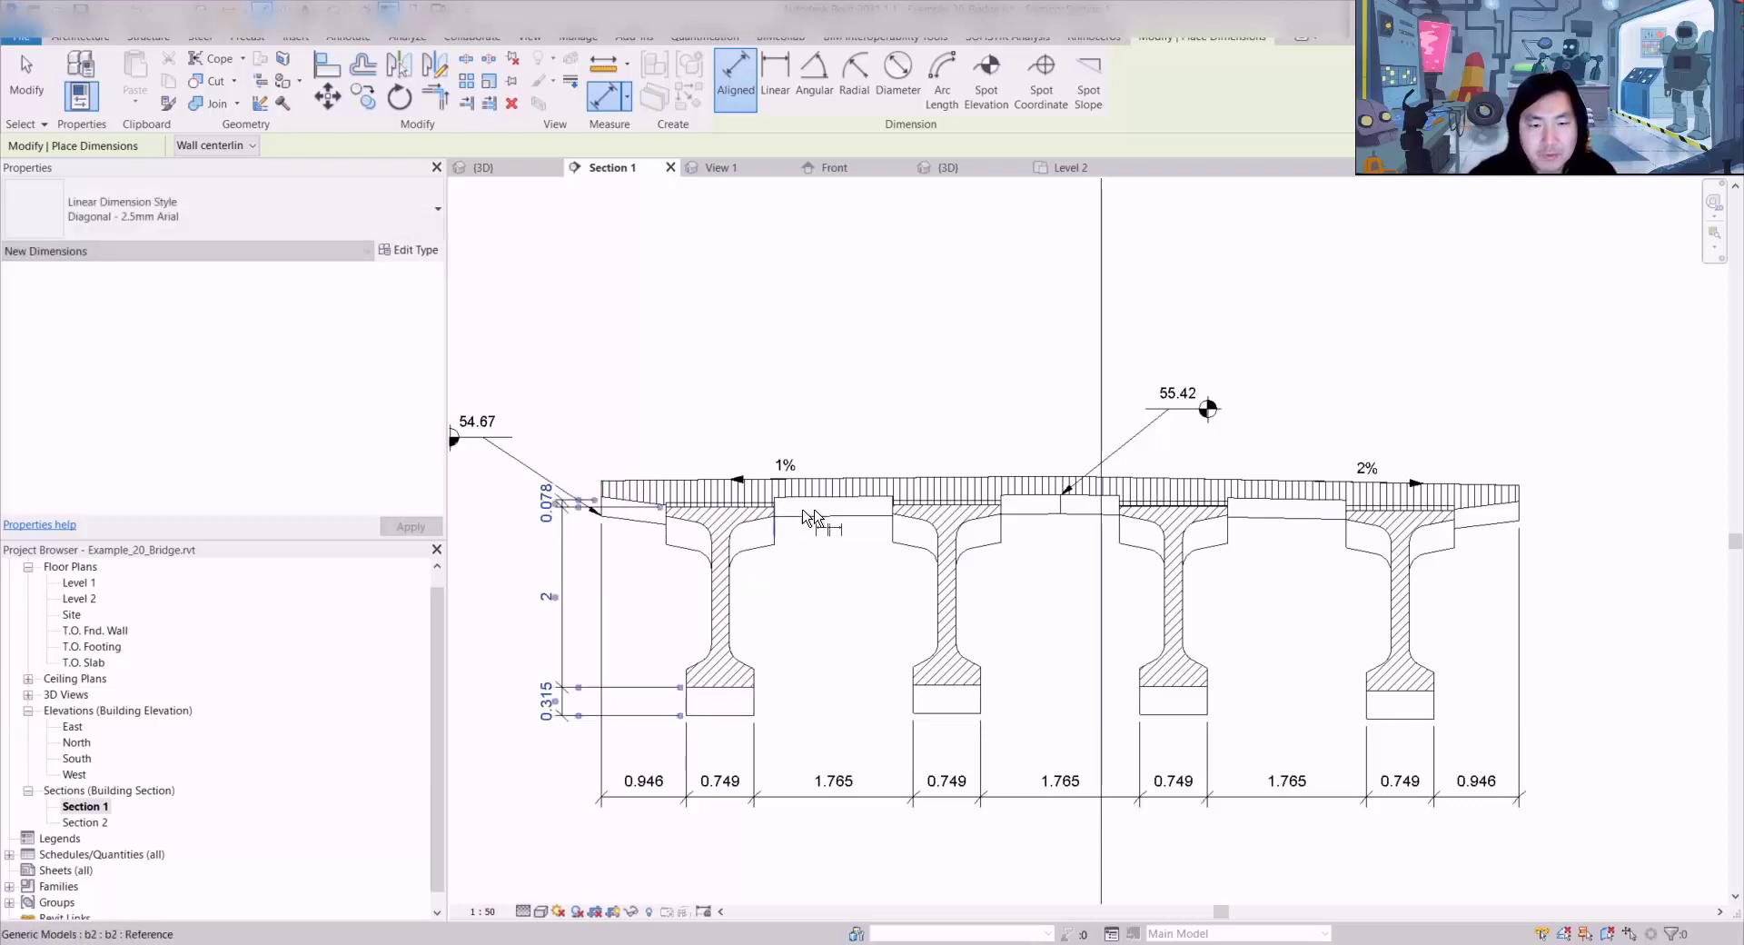
Step: Select the vertical Section 2 line in the Section 1 view and extend its far clip boundary away from the line
{"action": "key", "text": "Escape"}
{"action": "key", "text": "Escape"}
{"action": "scroll", "coordinate": [1090, 604], "scroll_direction": "down", "scroll_amount": 2}
{"action": "scroll", "coordinate": [1094, 607], "scroll_direction": "down", "scroll_amount": 1}
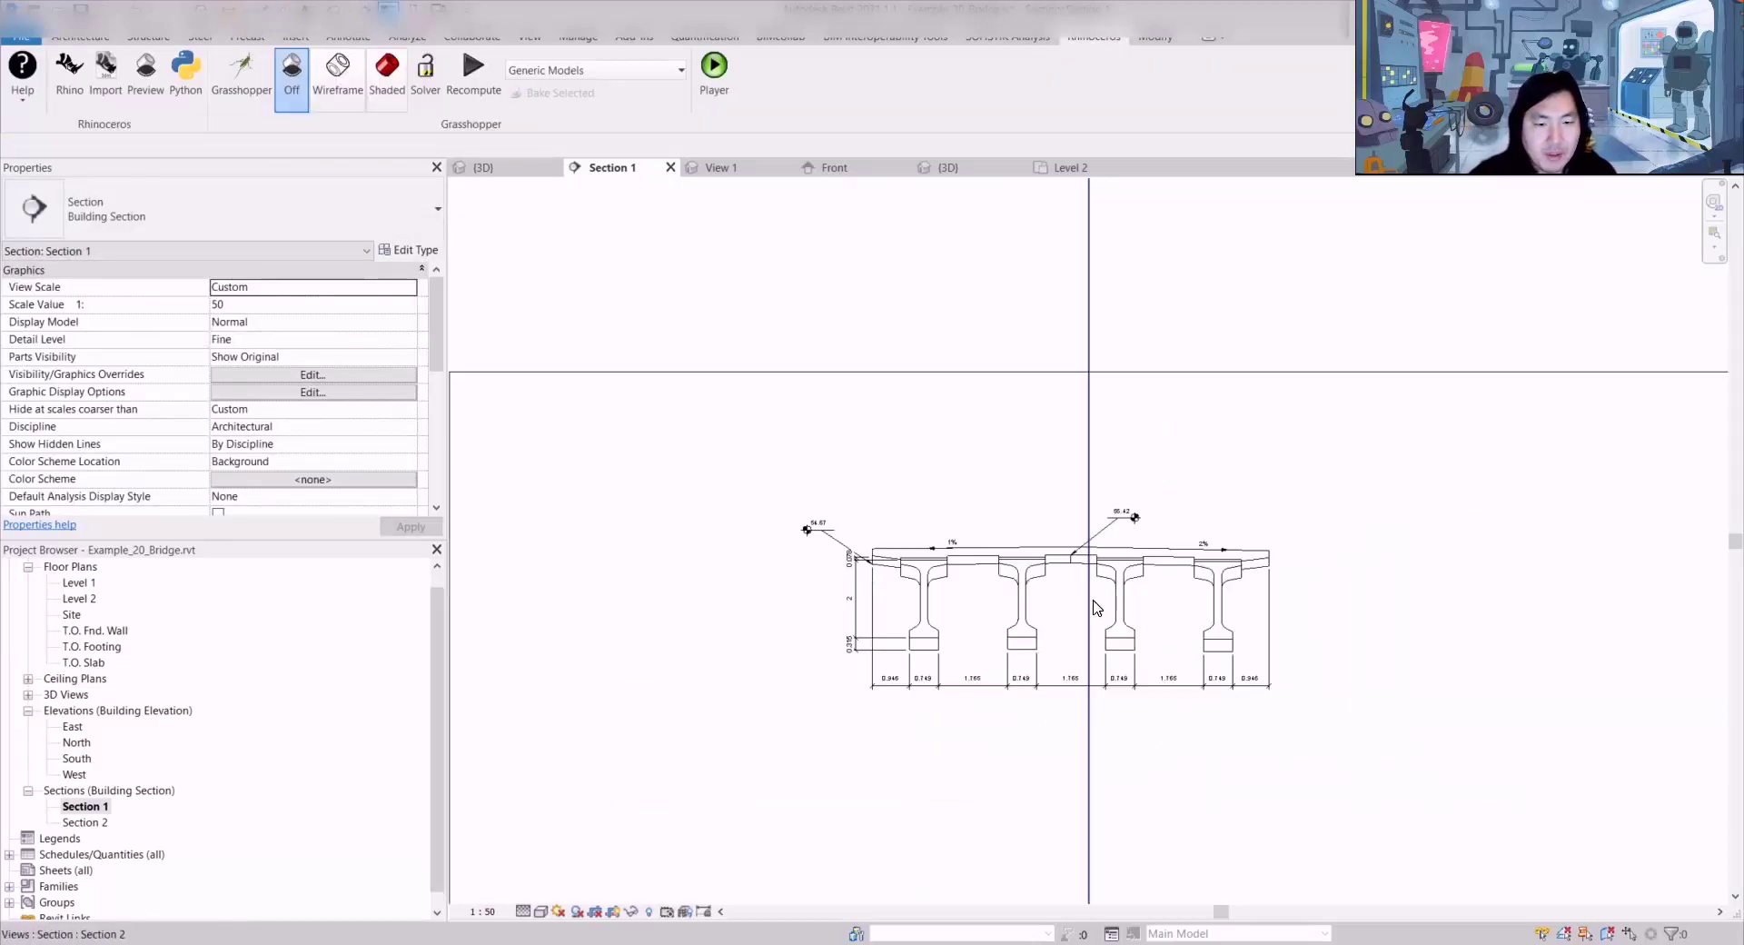
{"action": "left_click", "coordinate": [1088, 602]}
{"action": "scroll", "coordinate": [1094, 592], "scroll_direction": "down", "scroll_amount": 3}
{"action": "middle_click_drag", "start_coordinate": [1110, 458], "coordinate": [1044, 579]}
{"action": "scroll", "coordinate": [1037, 507], "scroll_direction": "down", "scroll_amount": 4}
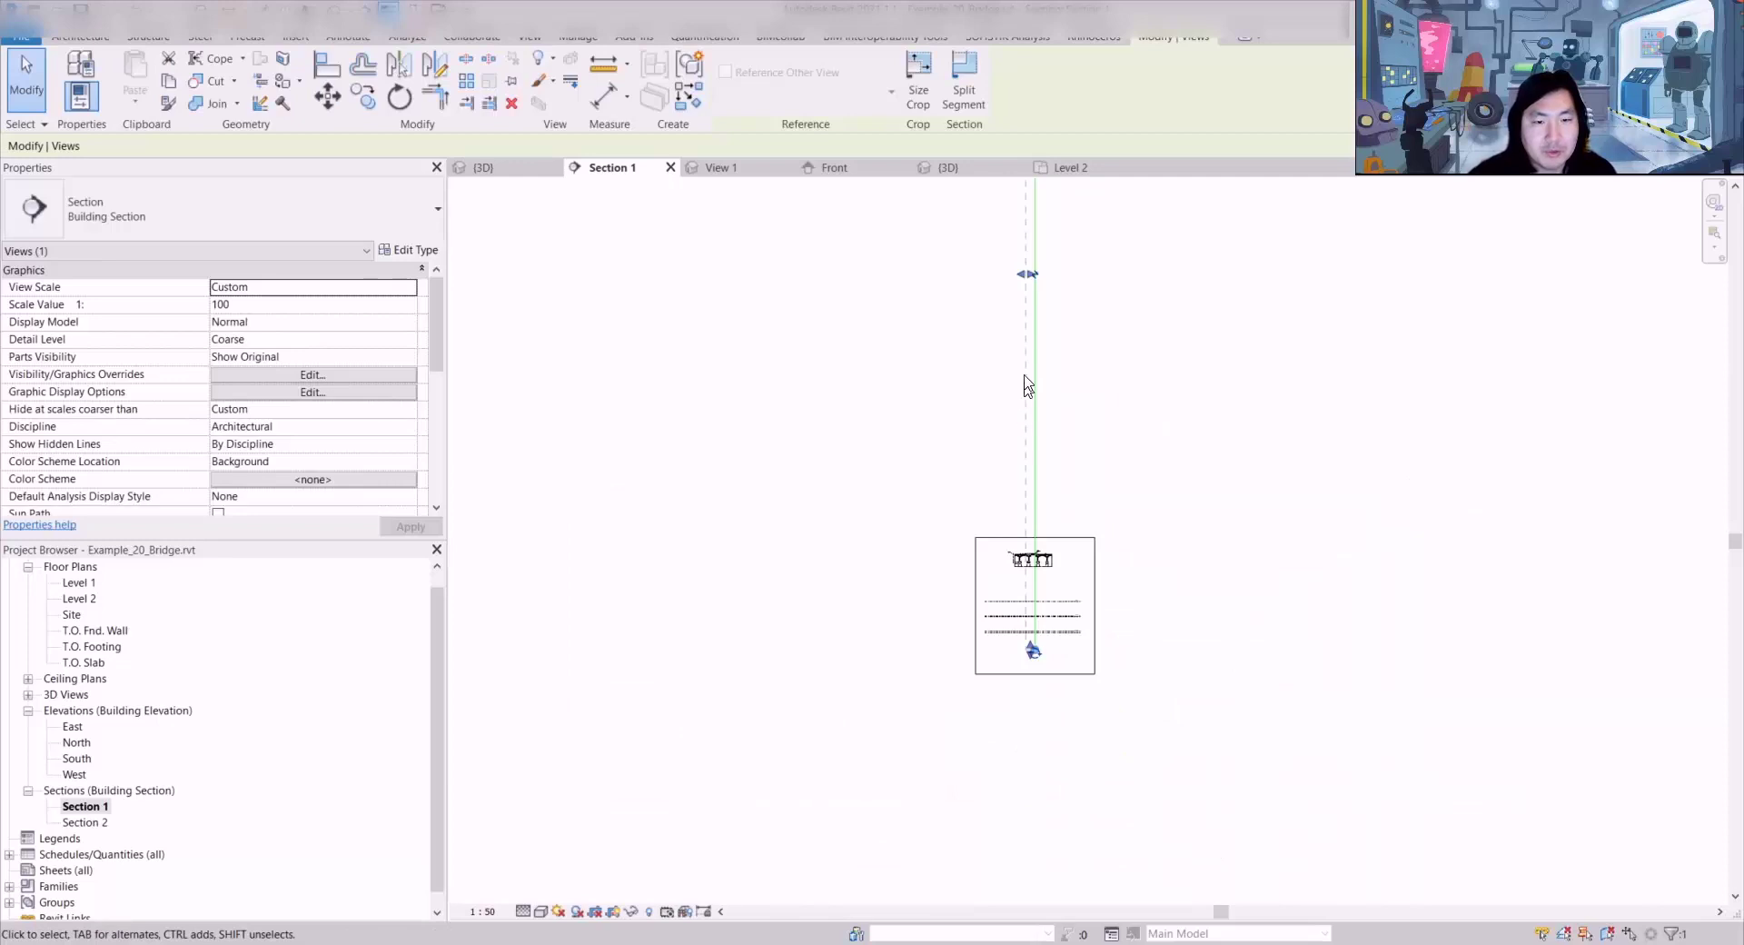
{"action": "left_click_drag", "start_coordinate": [1017, 284], "coordinate": [947, 285]}
{"action": "middle_click_drag", "start_coordinate": [1001, 237], "coordinate": [972, 565]}
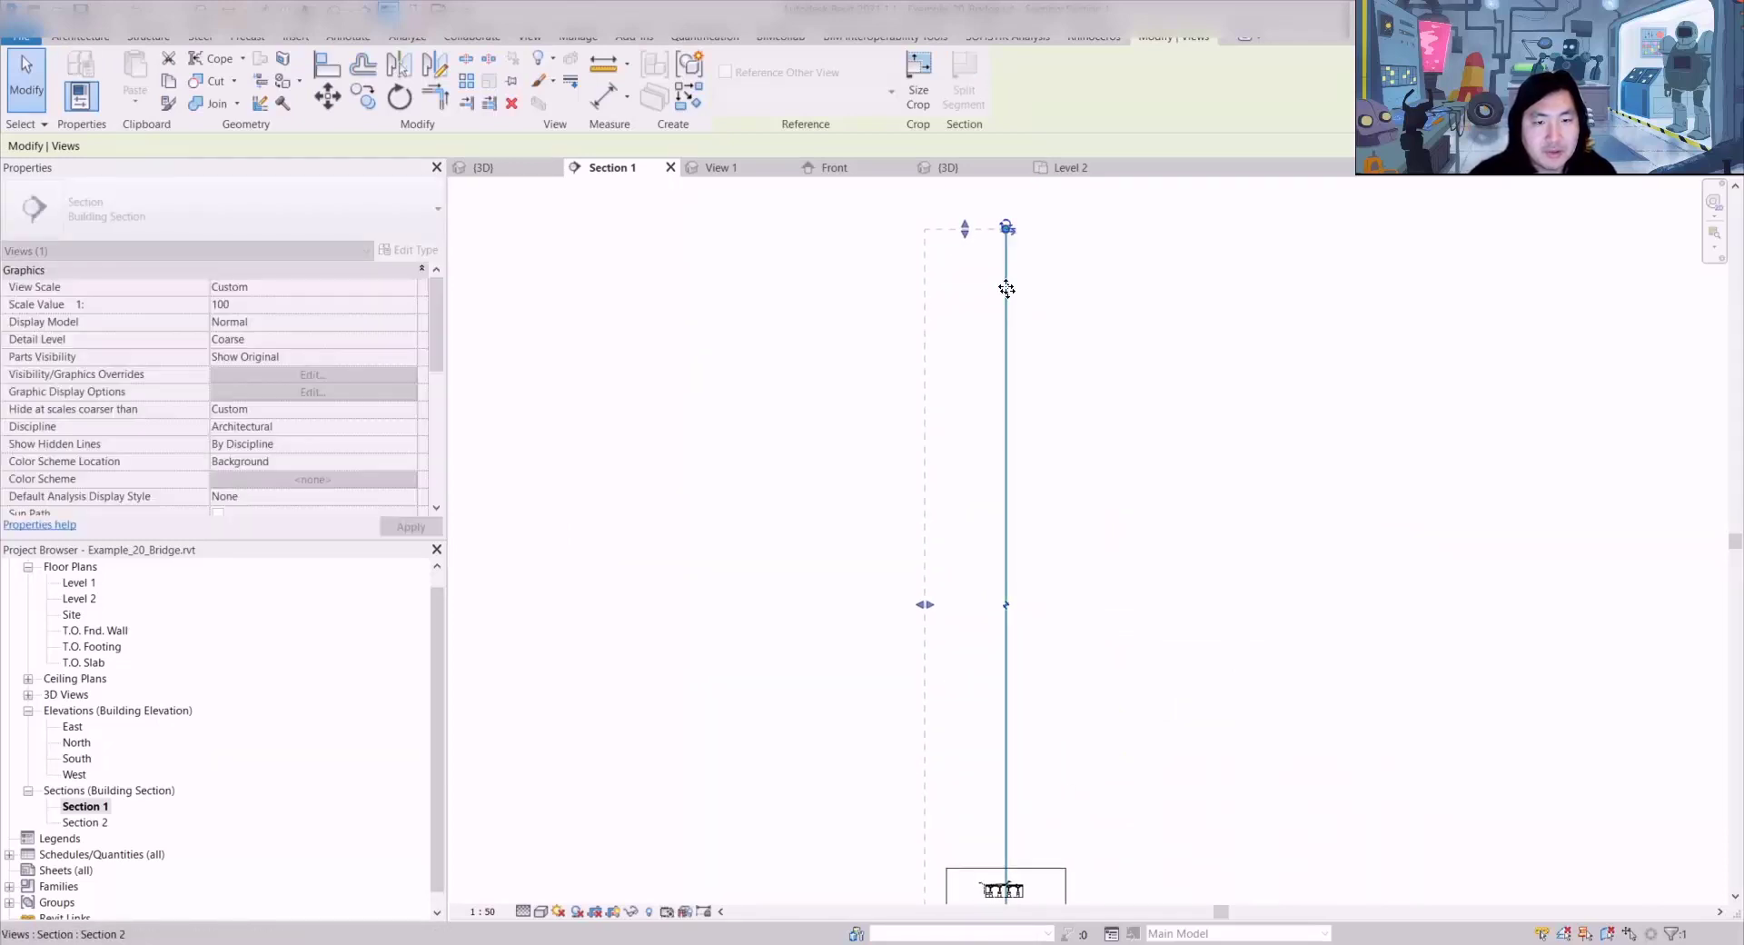
Step: Open the Section 2 view from its section line and turn off thin lines to display actual line weights
{"action": "left_click", "coordinate": [1004, 230]}
{"action": "left_click", "coordinate": [950, 498]}
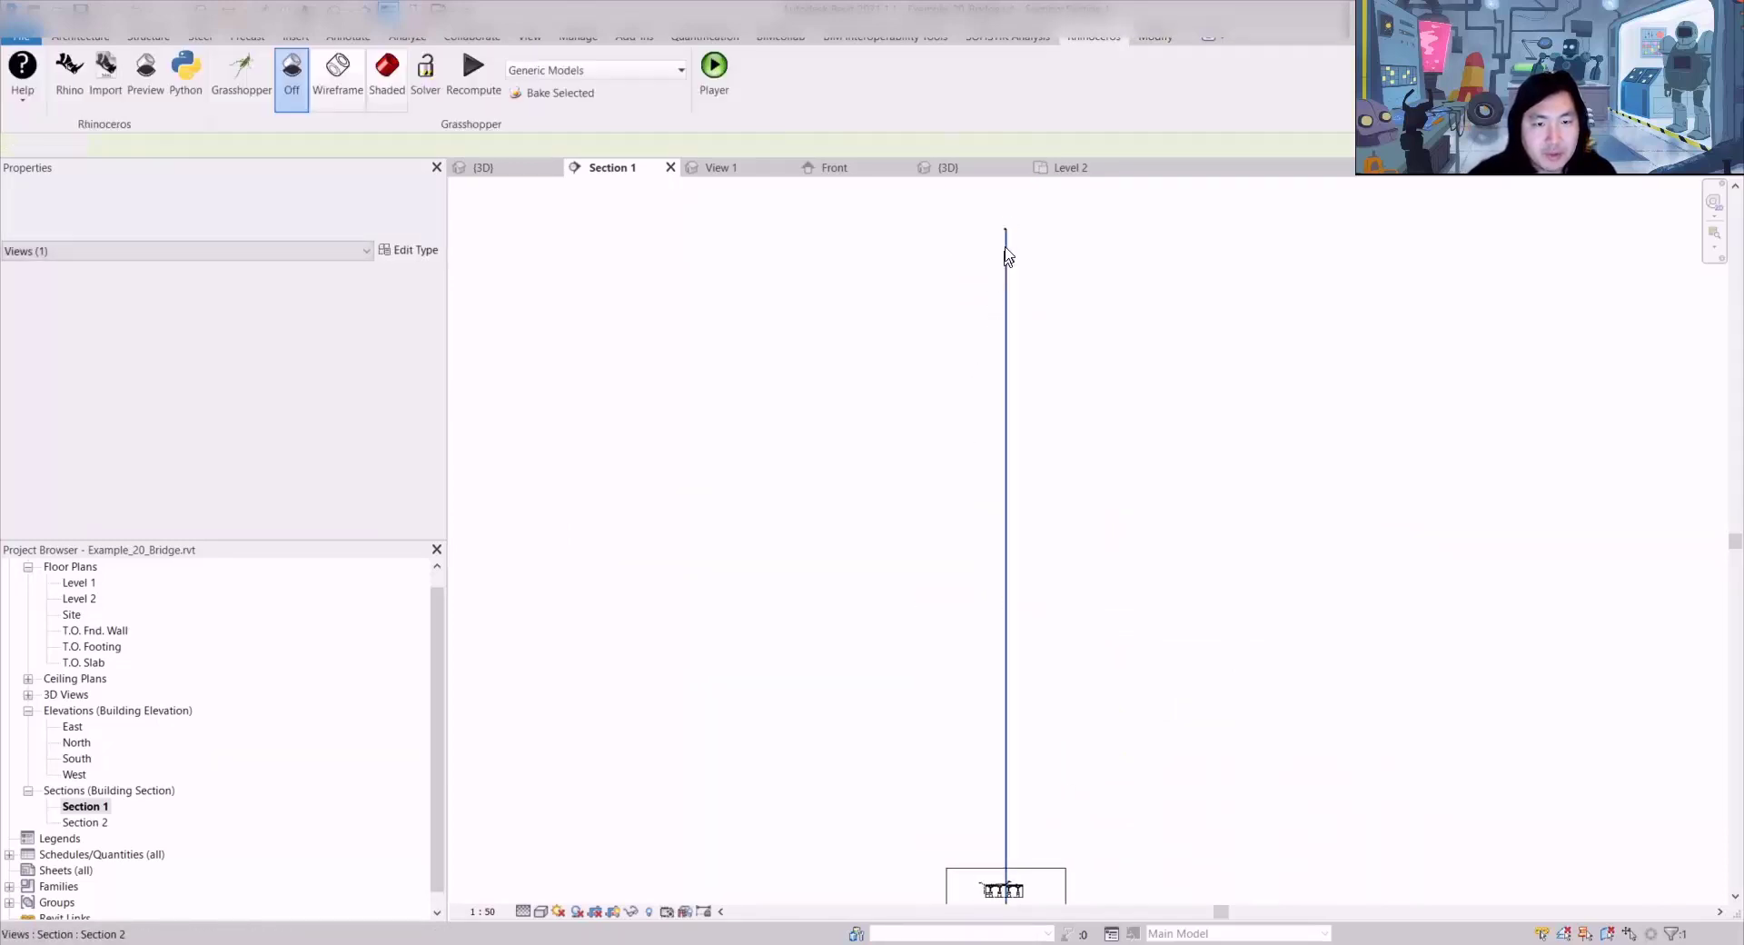
{"action": "left_click", "coordinate": [1008, 226]}
{"action": "scroll", "coordinate": [983, 318], "scroll_direction": "down", "scroll_amount": 2}
{"action": "scroll", "coordinate": [1002, 656], "scroll_direction": "up", "scroll_amount": 7}
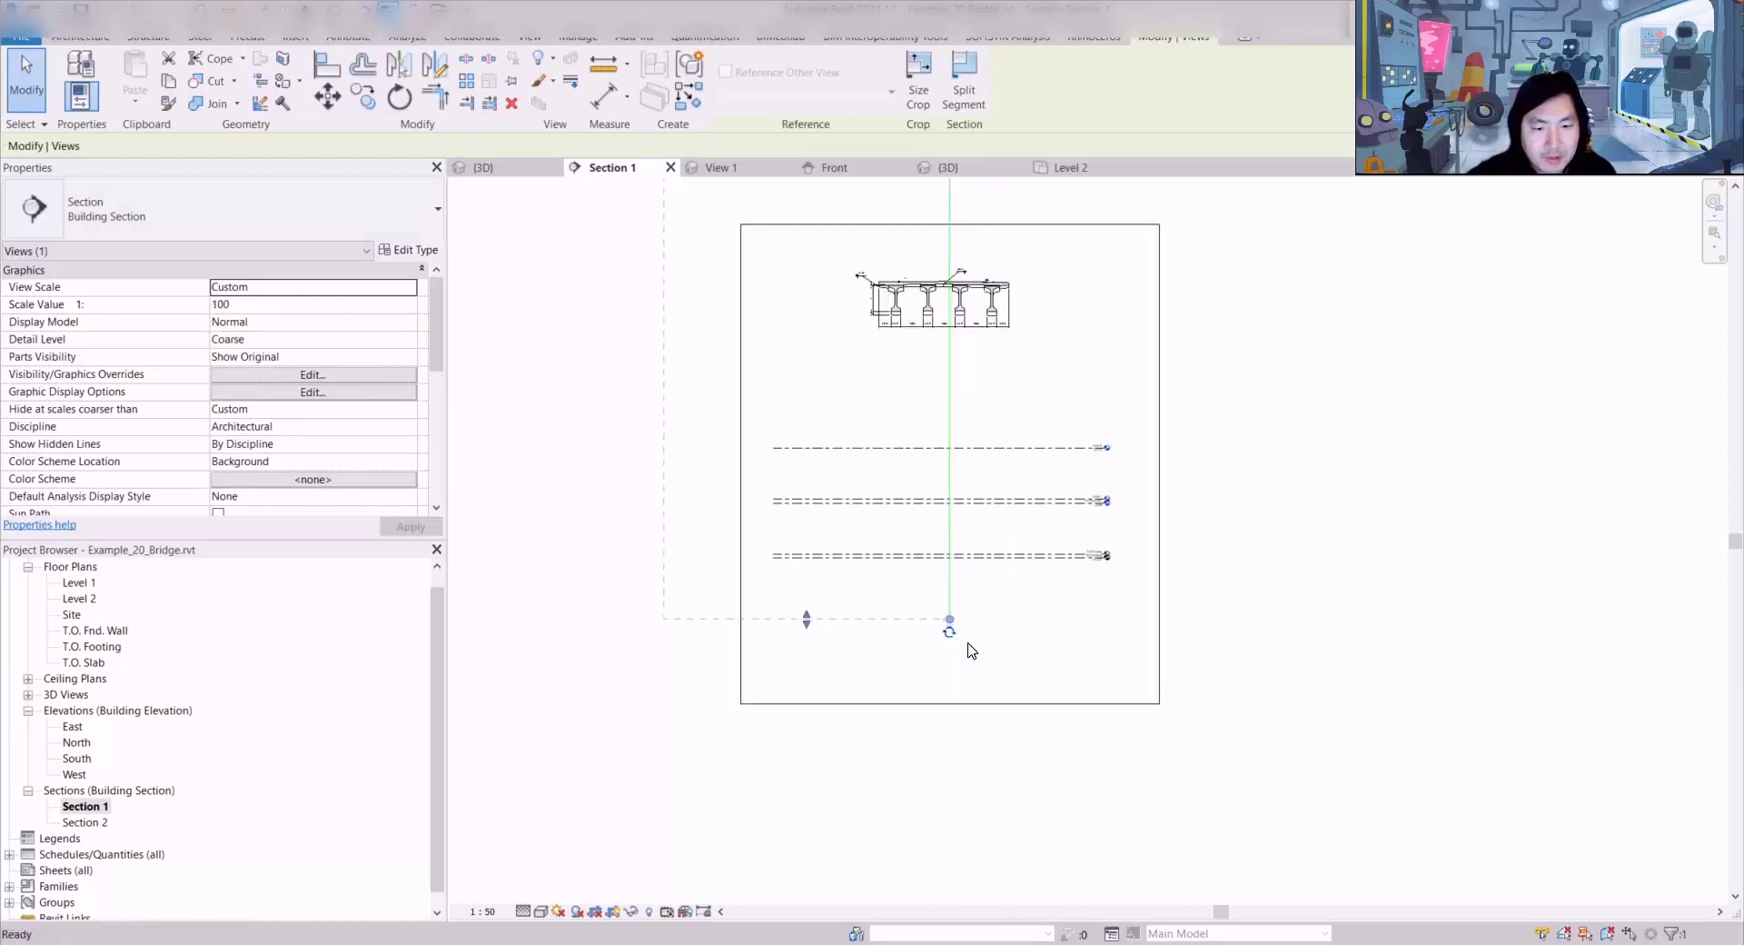
{"action": "left_click", "coordinate": [970, 649]}
{"action": "right_click", "coordinate": [946, 608]}
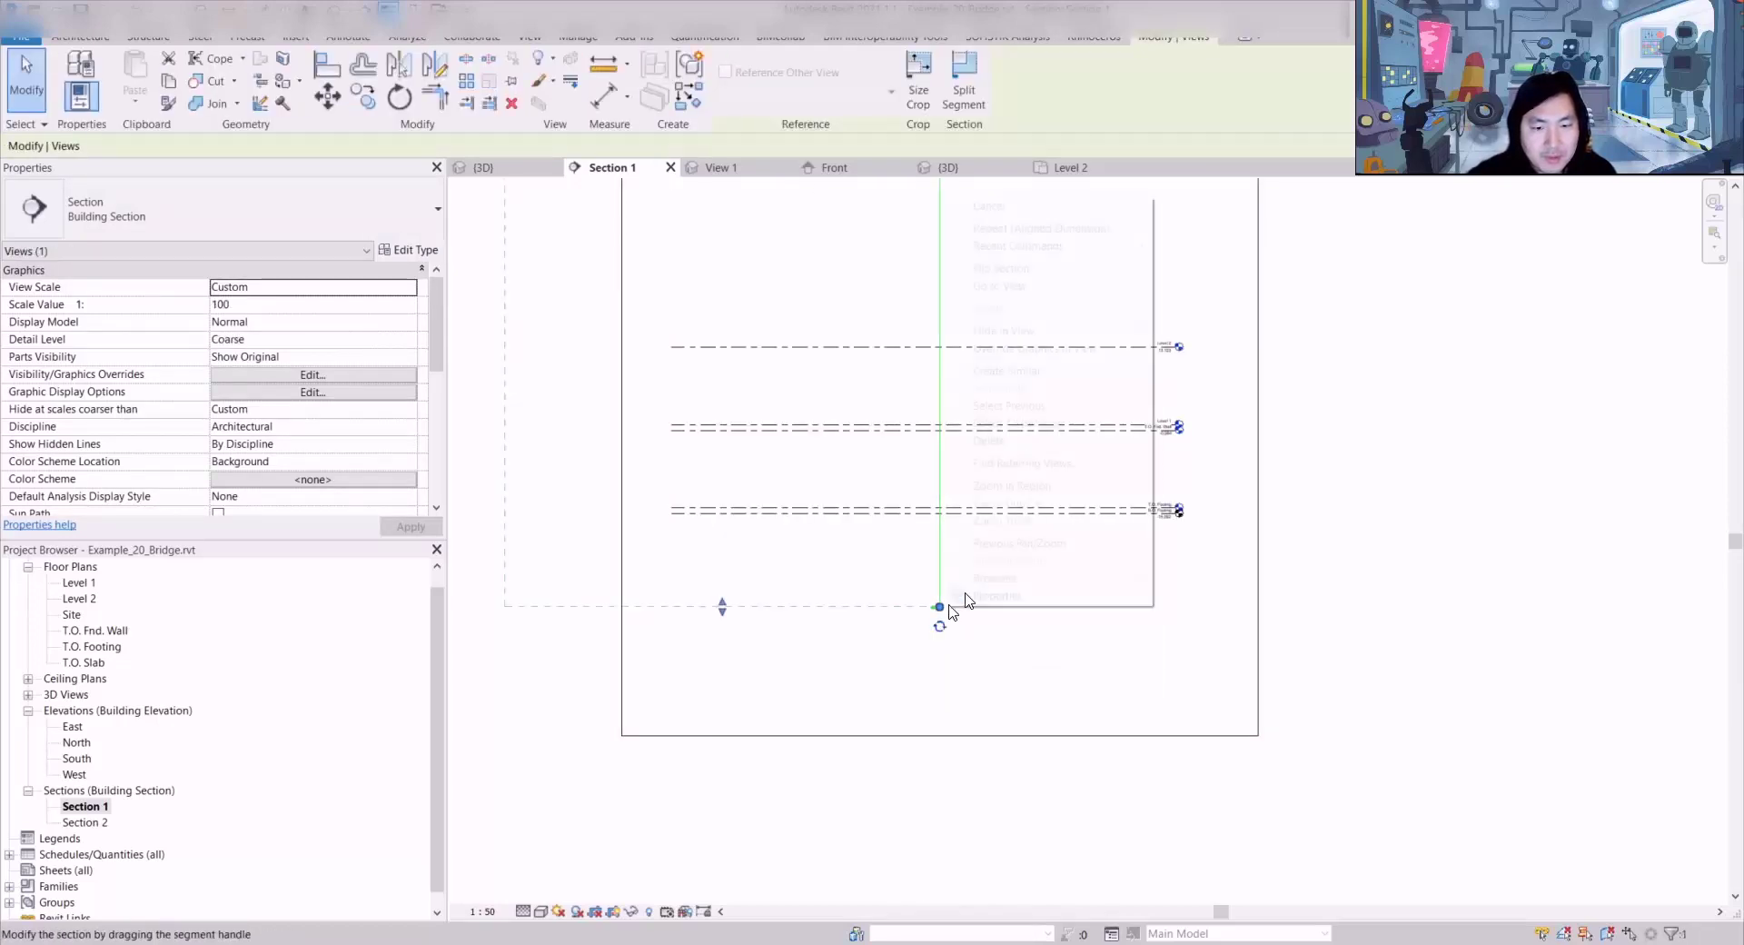
{"action": "left_click", "coordinate": [1044, 286]}
{"action": "scroll", "coordinate": [853, 797], "scroll_direction": "up", "scroll_amount": 5}
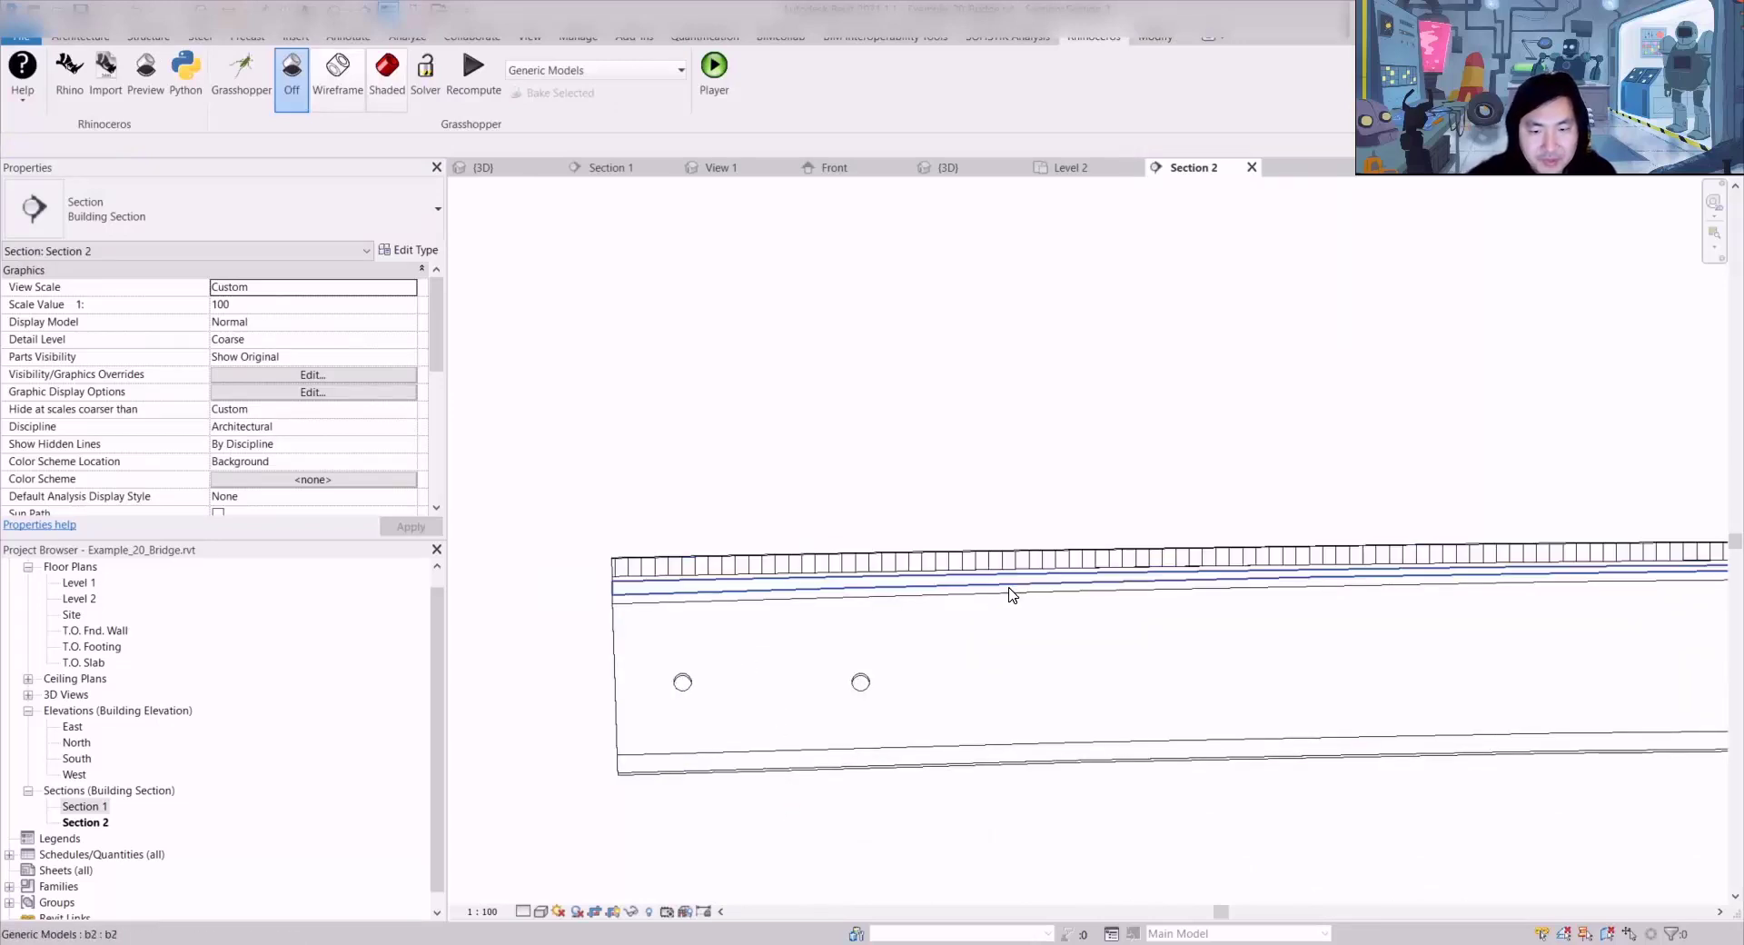
{"action": "key", "text": "t"}
{"action": "key", "text": "l"}
Step: Place spot slopes on the deck's top surface on both sides of midspan and at midspan of the longitudinal section
{"action": "middle_click_drag", "start_coordinate": [1272, 591], "coordinate": [691, 561]}
{"action": "scroll", "coordinate": [690, 562], "scroll_direction": "down", "scroll_amount": 2}
{"action": "middle_click_drag", "start_coordinate": [1272, 581], "coordinate": [690, 575]}
{"action": "middle_click_drag", "start_coordinate": [1381, 581], "coordinate": [1090, 532]}
{"action": "key", "text": "e"}
{"action": "key", "text": "l"}
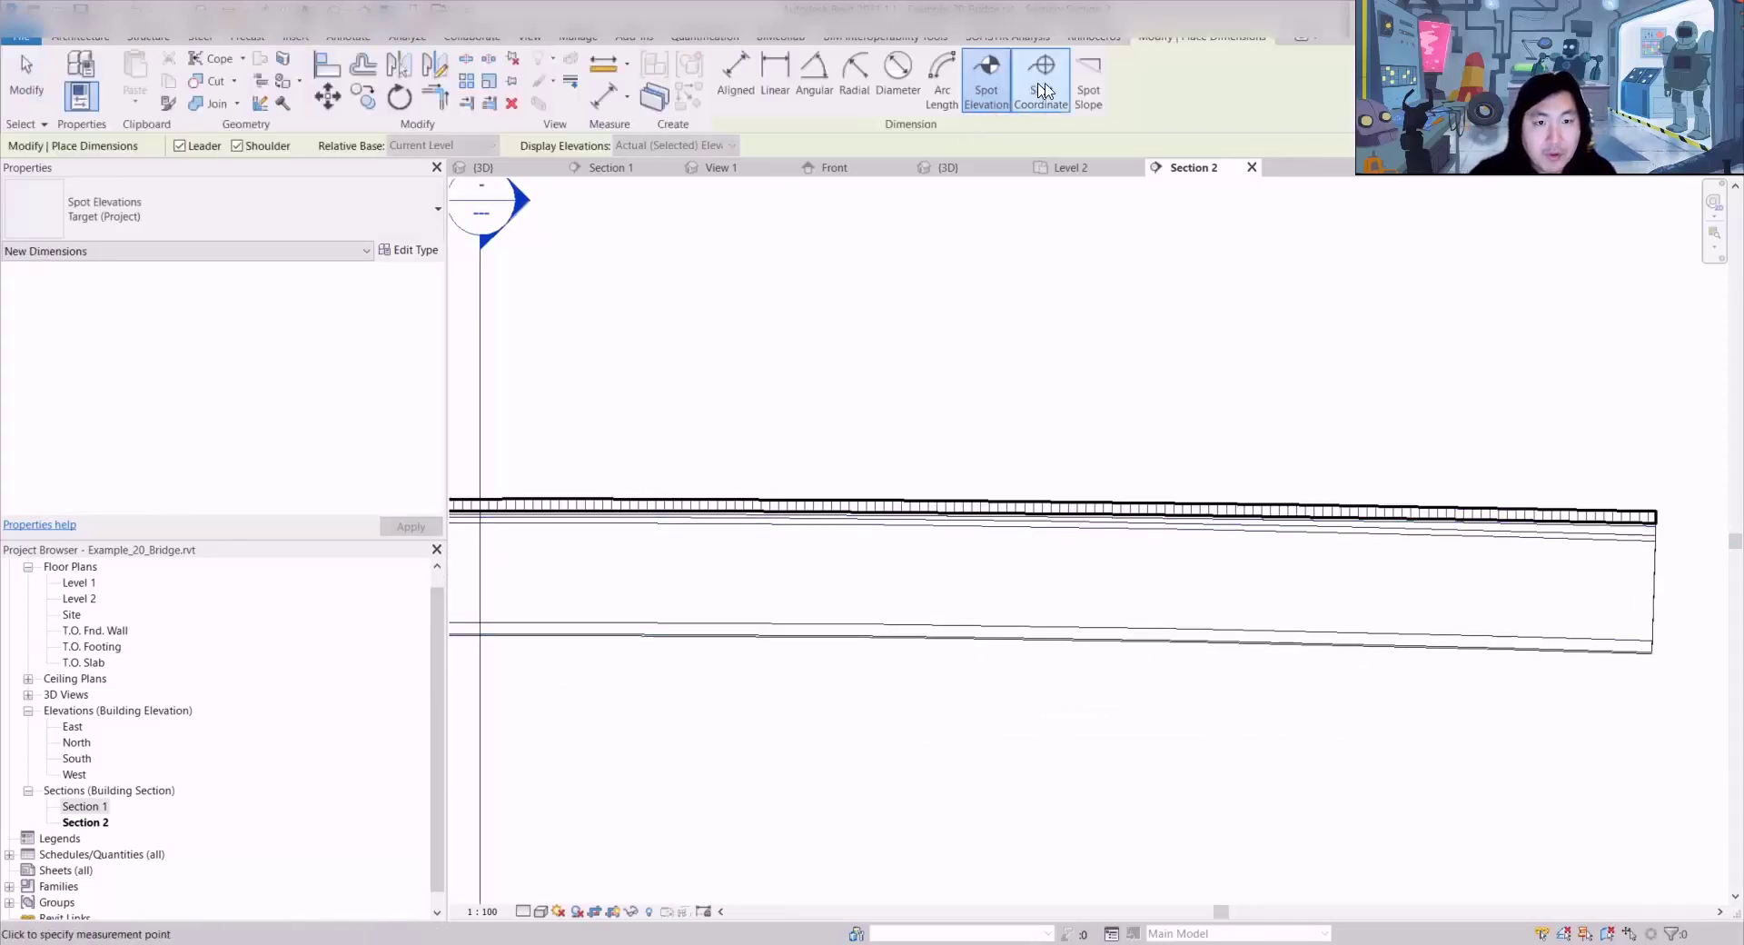
{"action": "left_click", "coordinate": [1088, 82]}
{"action": "scroll", "coordinate": [818, 489], "scroll_direction": "down", "scroll_amount": 1}
{"action": "middle_click_drag", "start_coordinate": [809, 490], "coordinate": [1662, 427]}
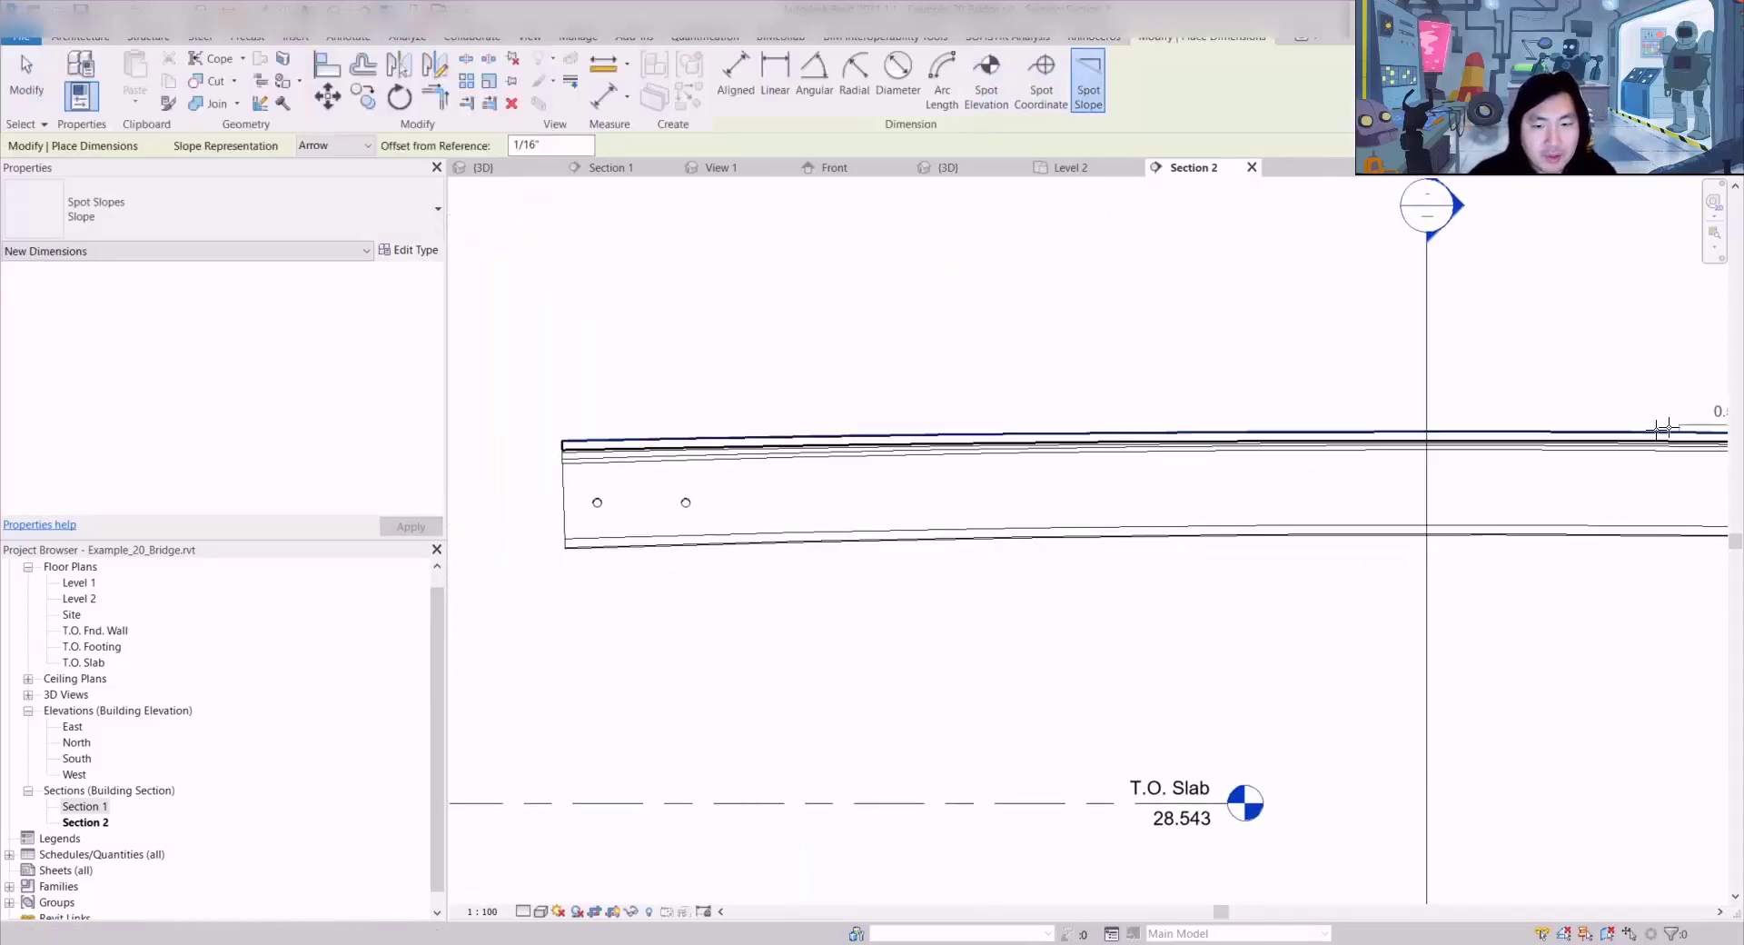
{"action": "left_click", "coordinate": [1139, 429]}
{"action": "left_click", "coordinate": [1142, 396]}
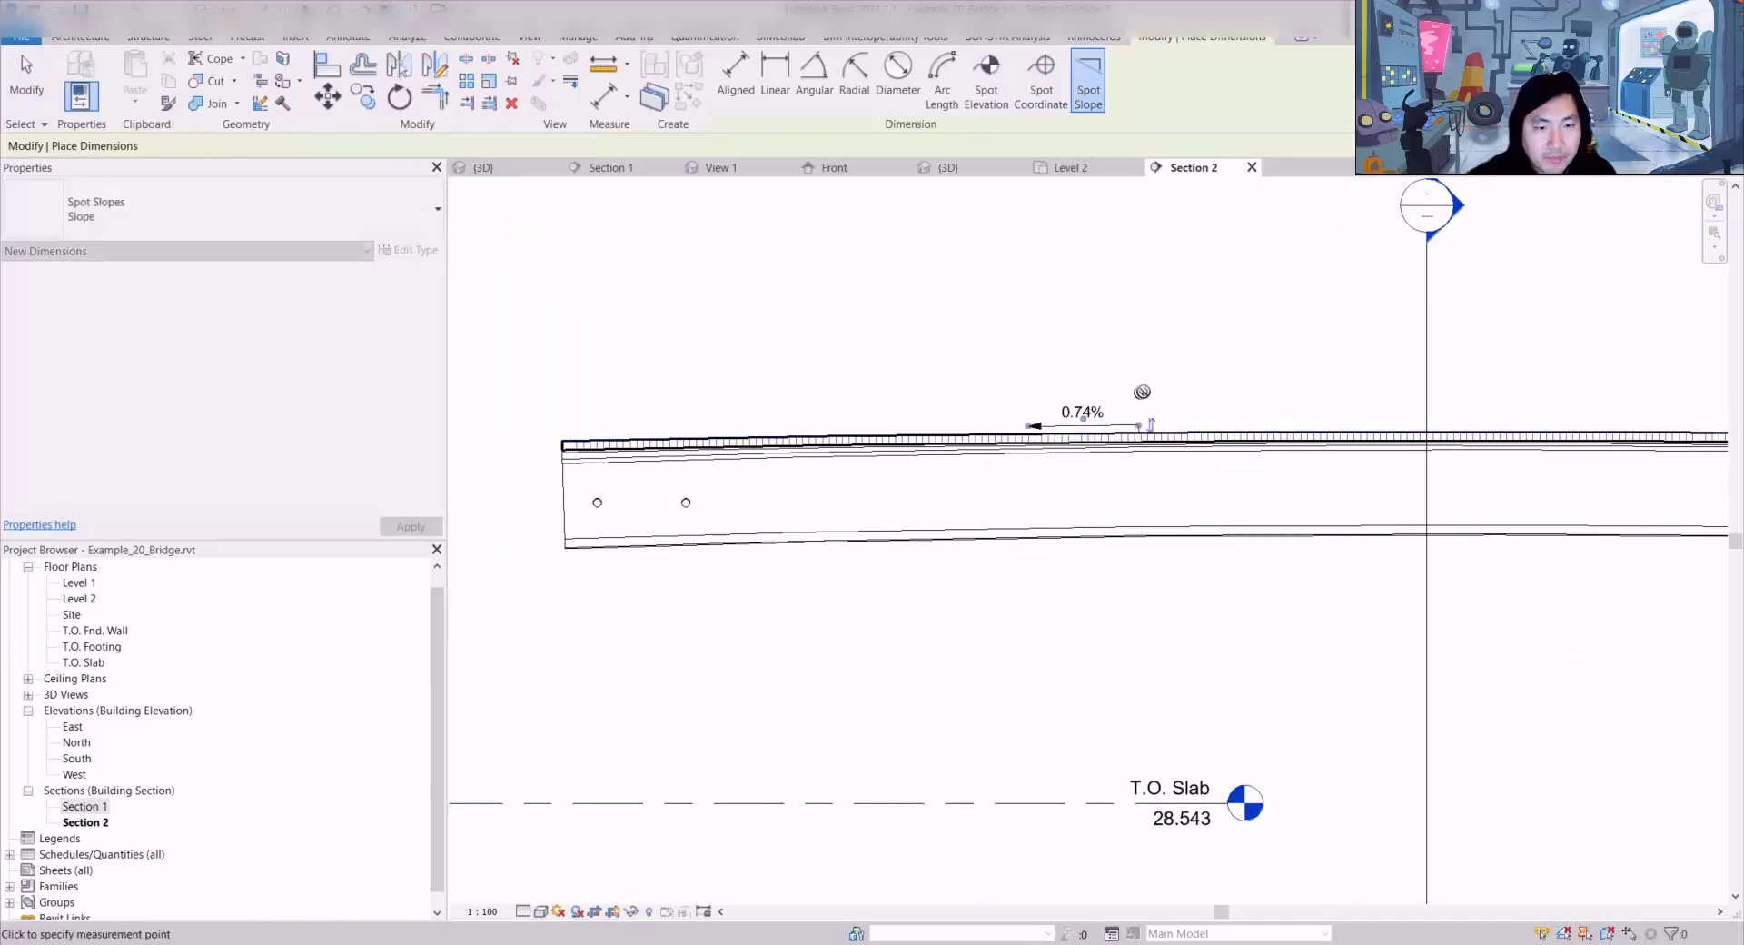
{"action": "left_click", "coordinate": [1437, 432]}
{"action": "left_click", "coordinate": [1456, 374]}
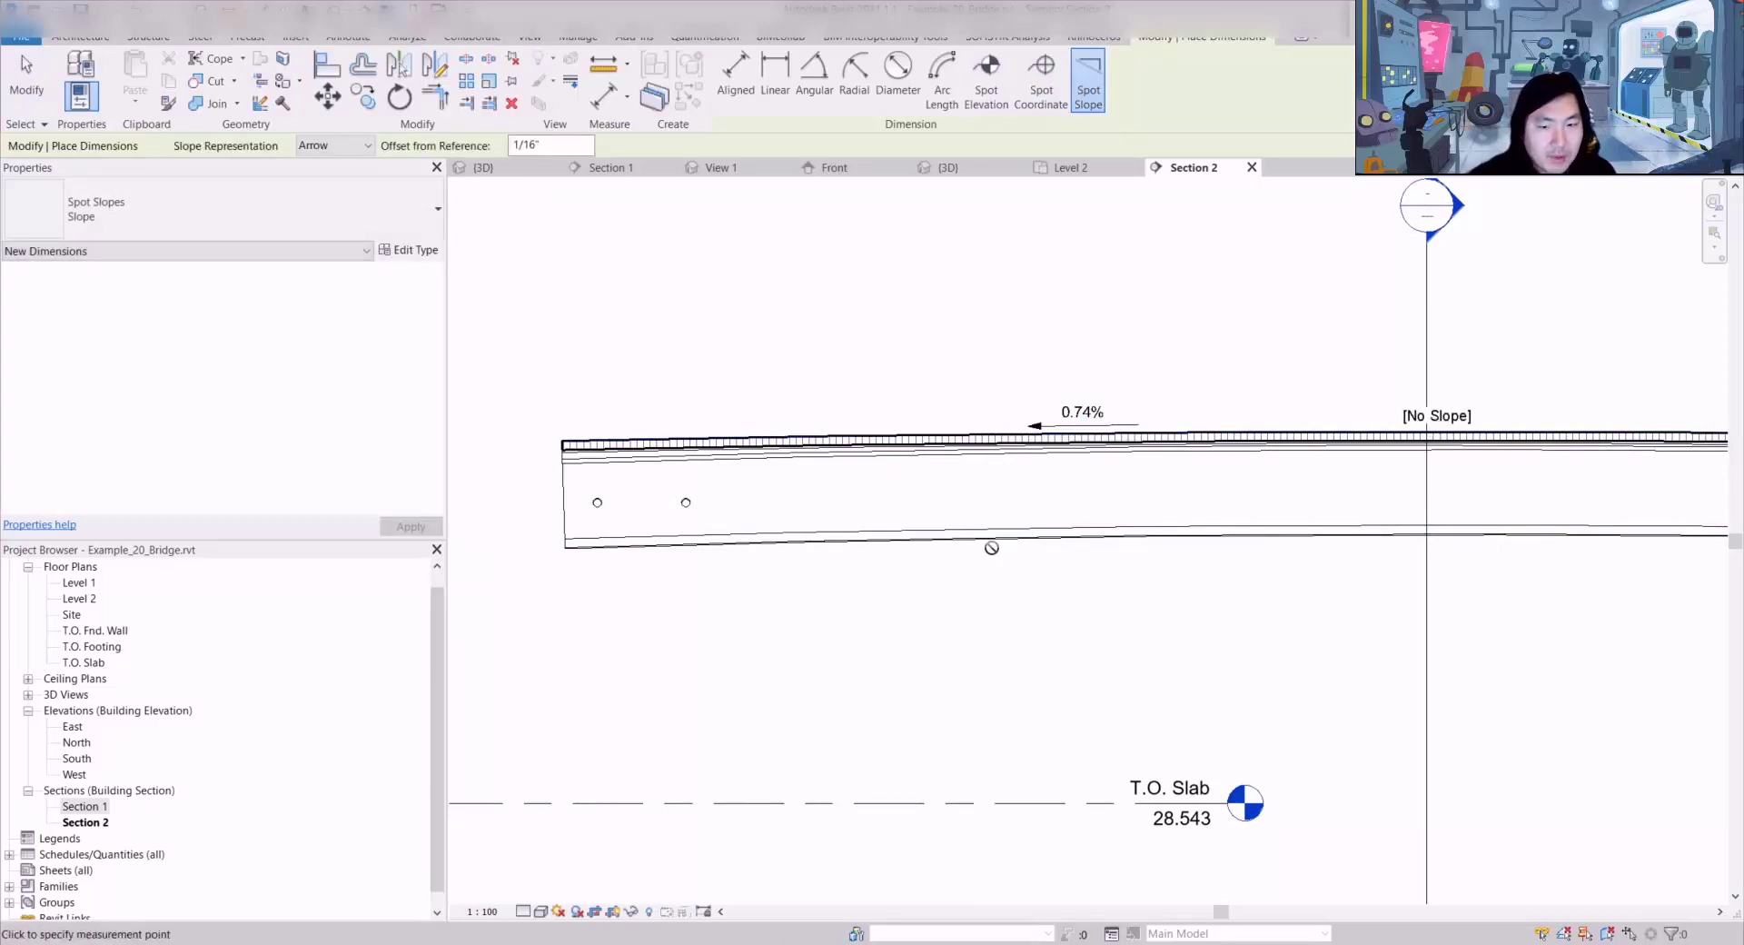
{"action": "key", "text": "Escape"}
Step: Place a spot elevation with a leader at the upper left end corner of the deck
{"action": "key", "text": "e"}
{"action": "key", "text": "l"}
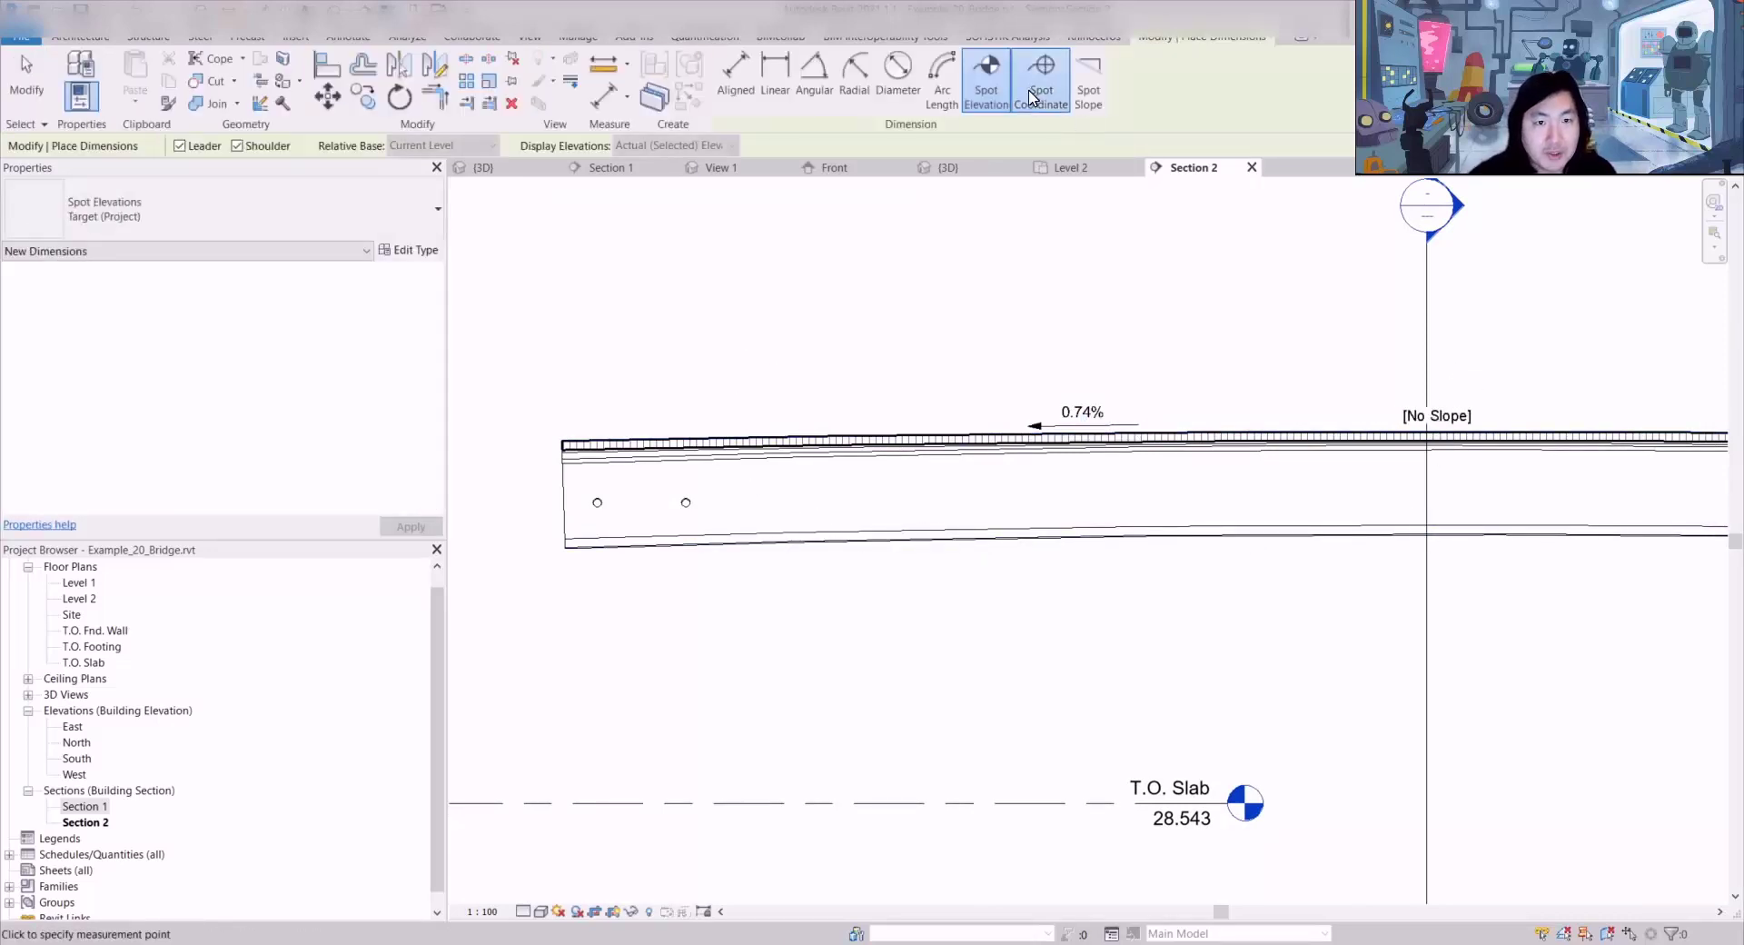
{"action": "left_click", "coordinate": [561, 440]}
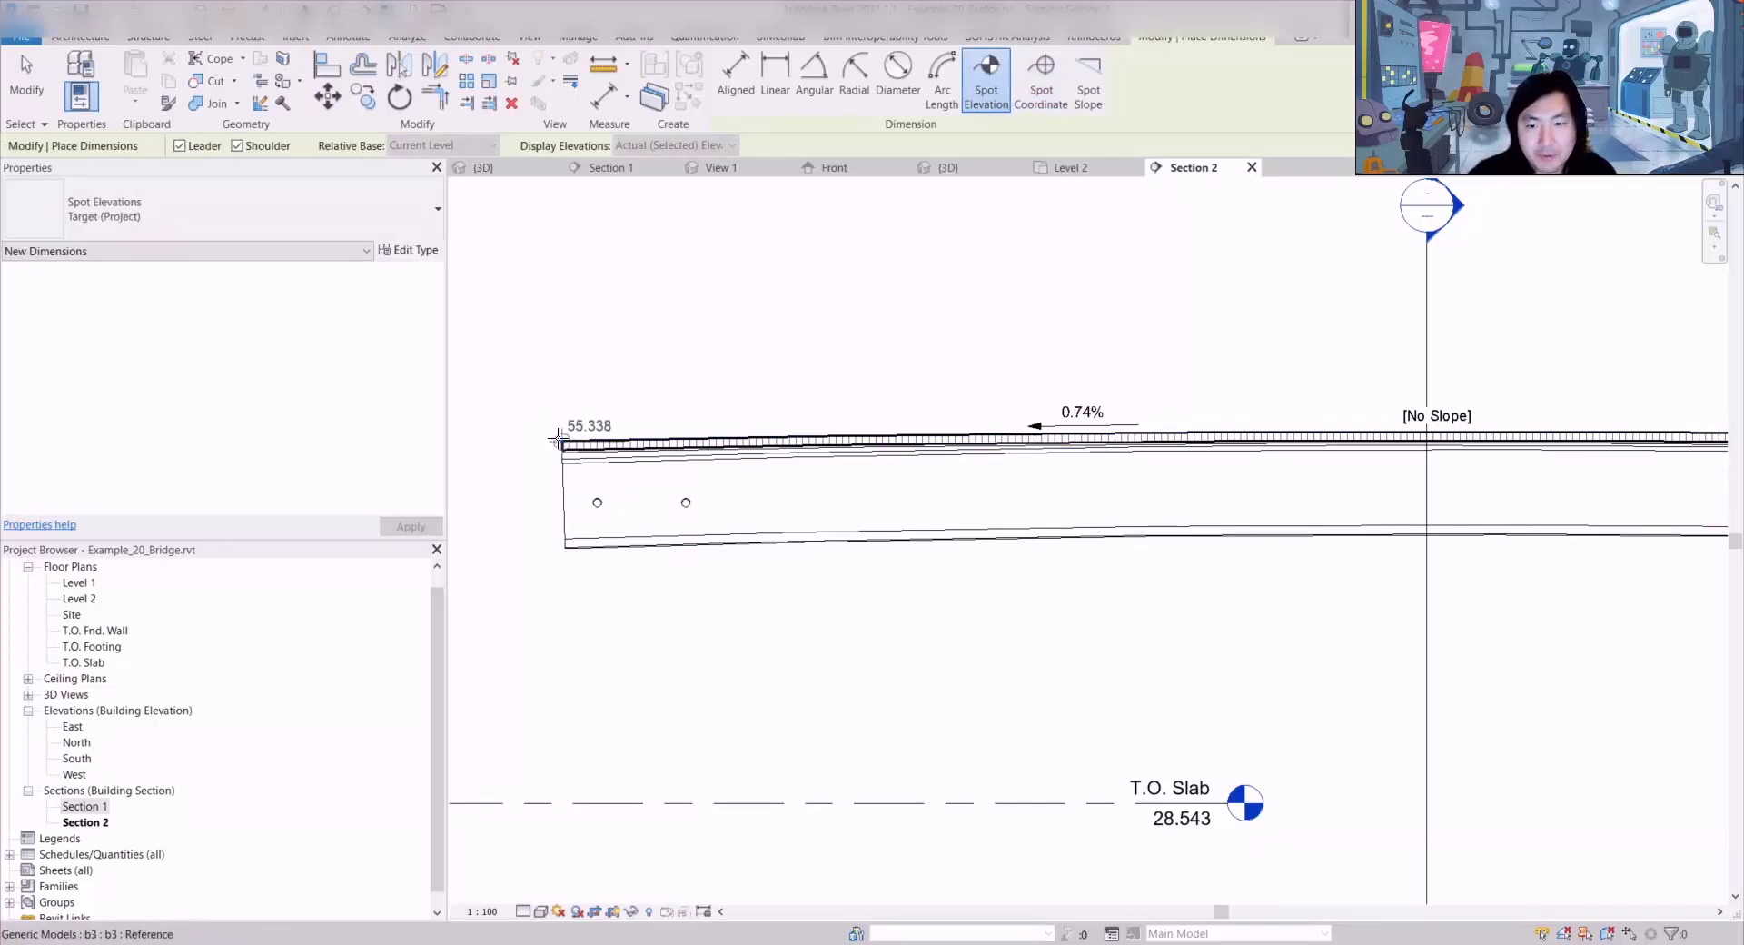
{"action": "left_click", "coordinate": [509, 399]}
{"action": "key", "text": "Escape"}
{"action": "scroll", "coordinate": [589, 460], "scroll_direction": "up", "scroll_amount": 3}
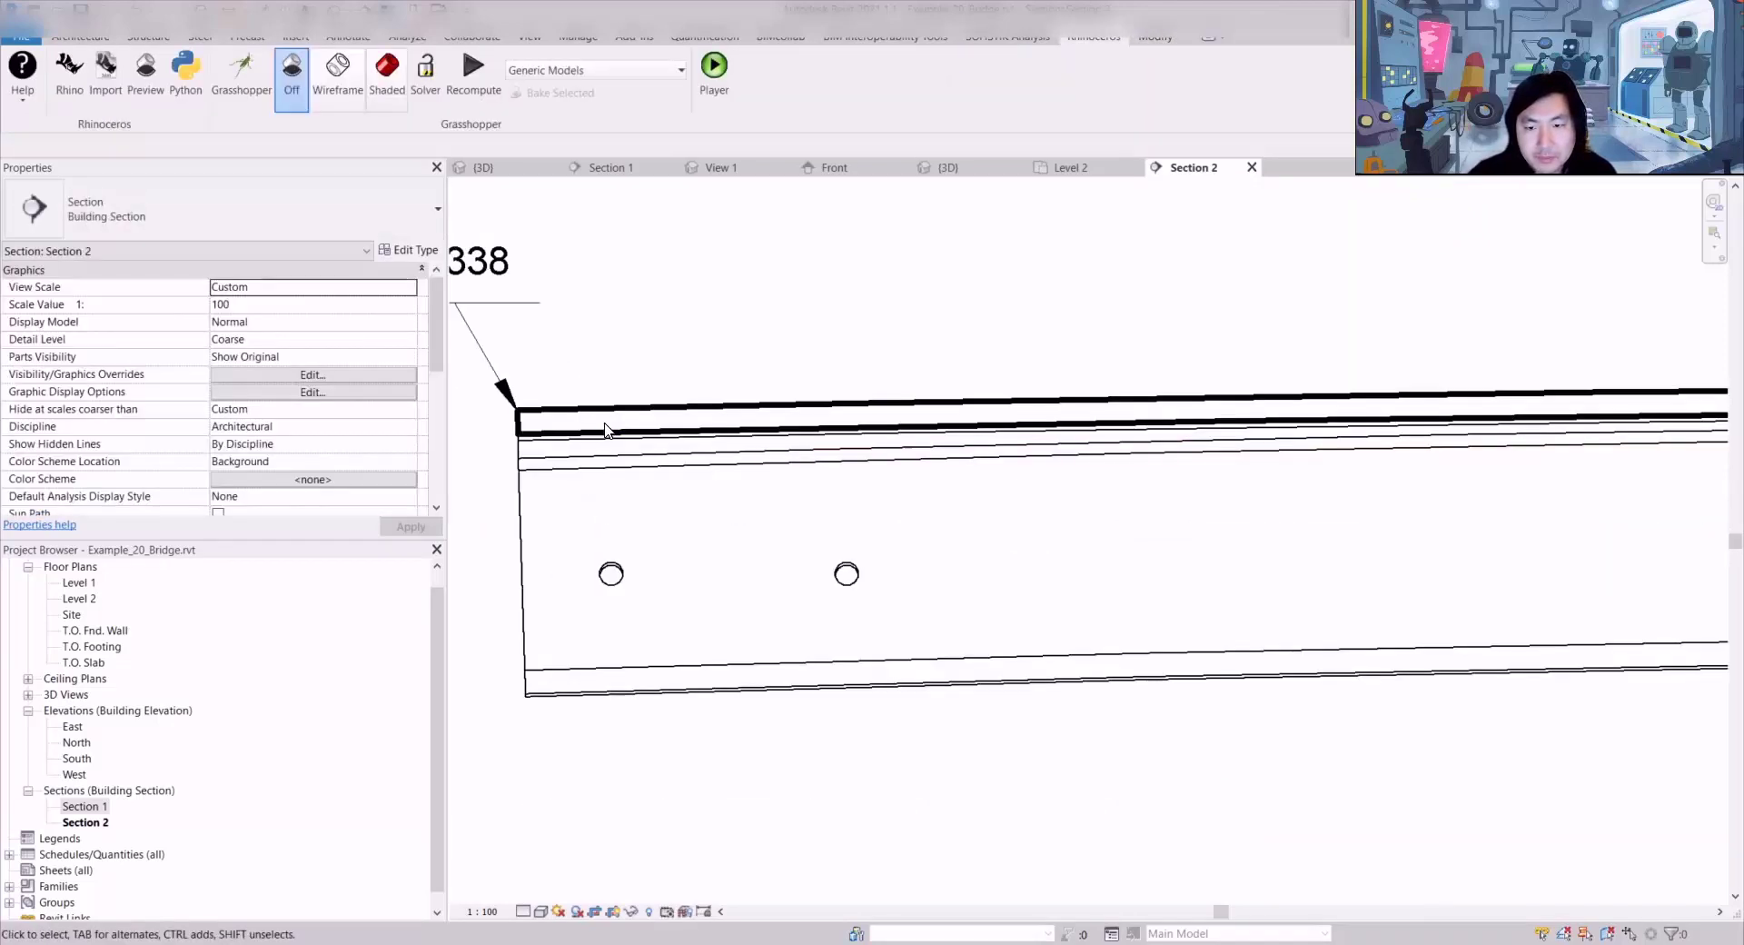
{"action": "scroll", "coordinate": [670, 444], "scroll_direction": "down", "scroll_amount": 5}
{"action": "middle_click_drag", "start_coordinate": [1232, 418], "coordinate": [879, 466]}
{"action": "middle_click_drag", "start_coordinate": [1260, 480], "coordinate": [1455, 482]}
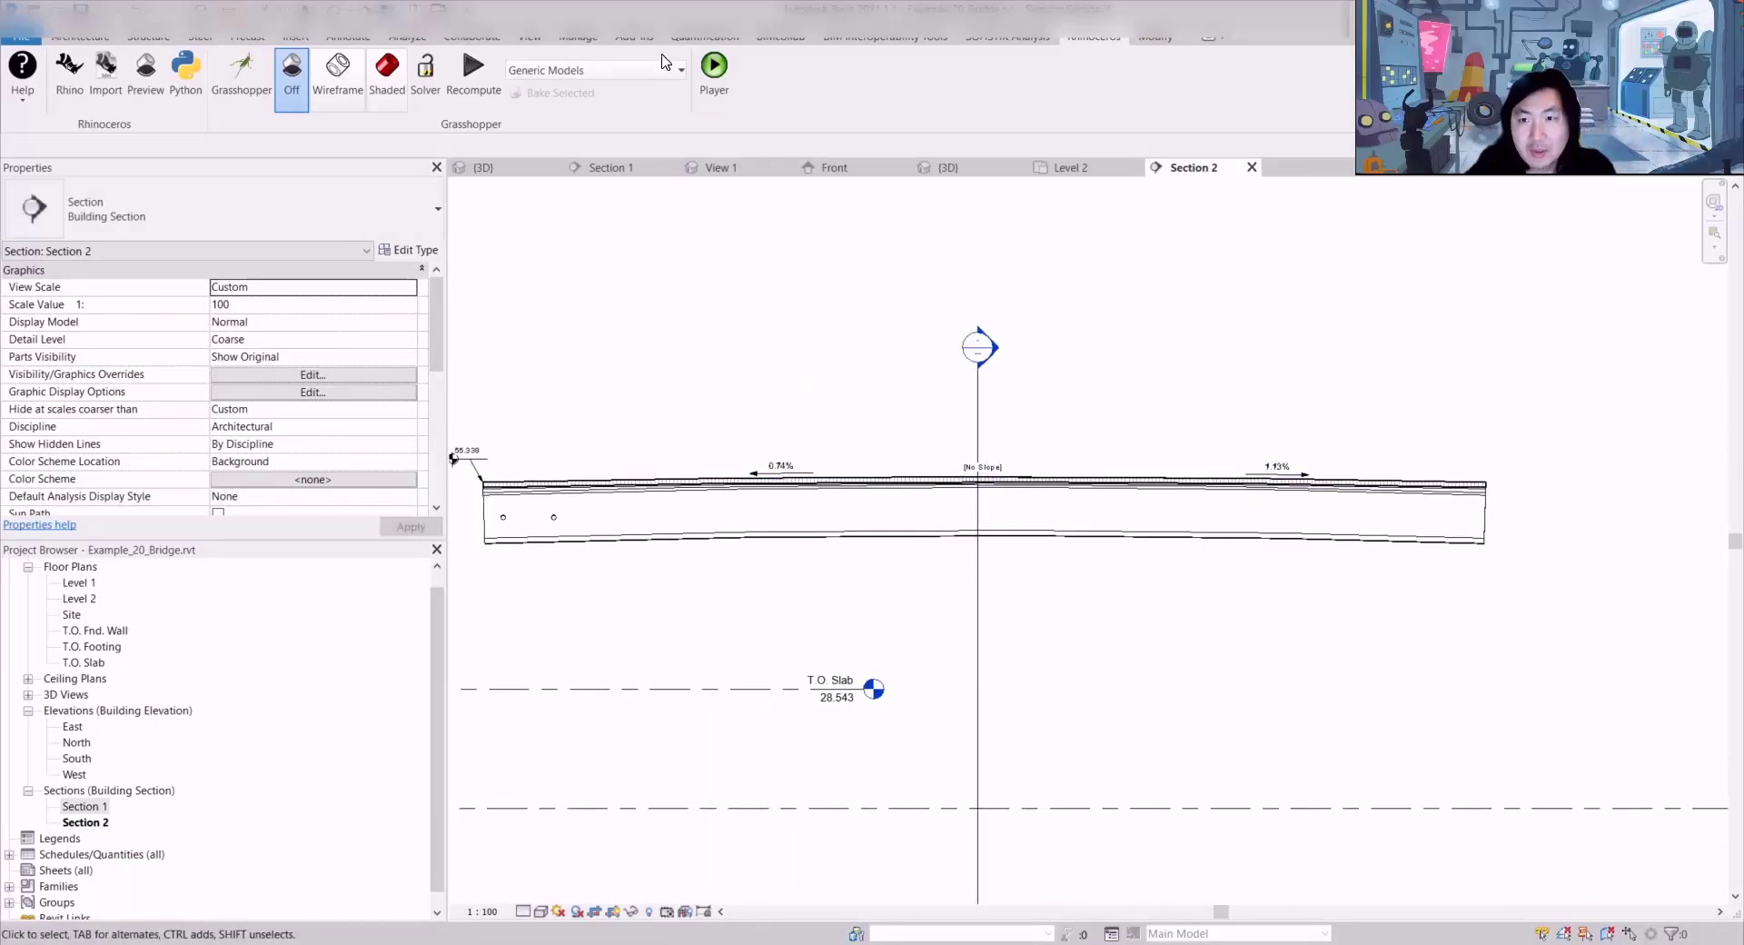
Step: Switch to Grasshopper and review the definition from the IfcExportAs group back to the Create_Revit_Materials group
{"action": "mouse_move", "coordinate": [420, 908]}
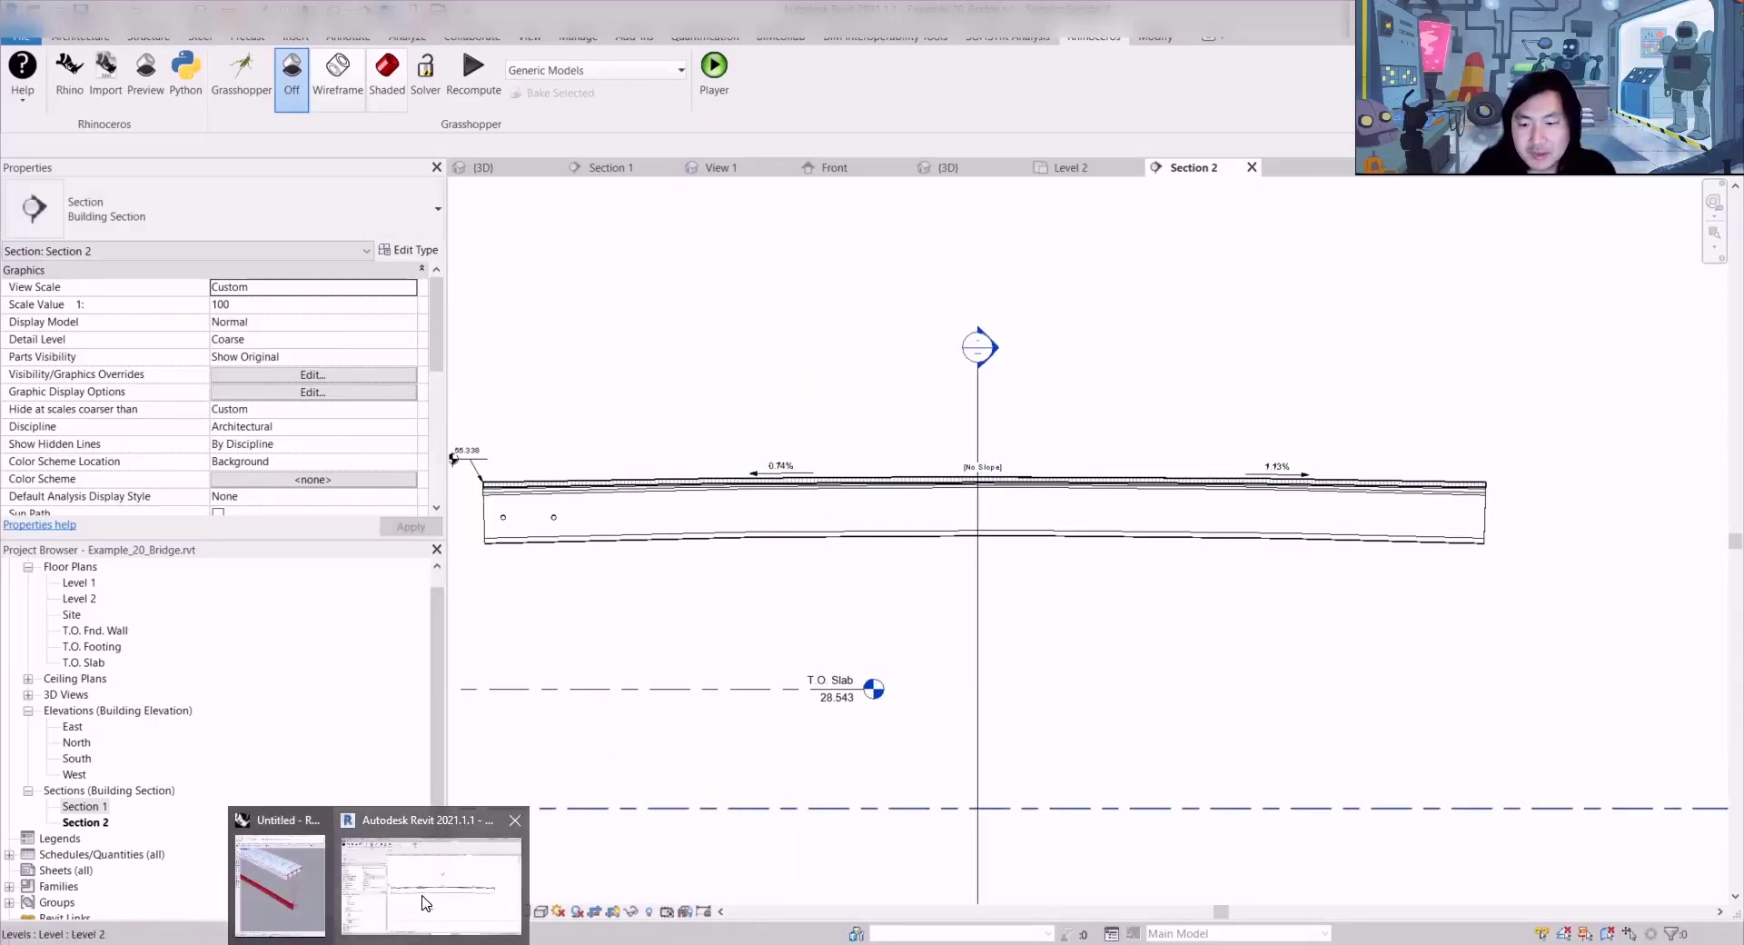
{"action": "left_click", "coordinate": [987, 37]}
{"action": "left_click", "coordinate": [1115, 38]}
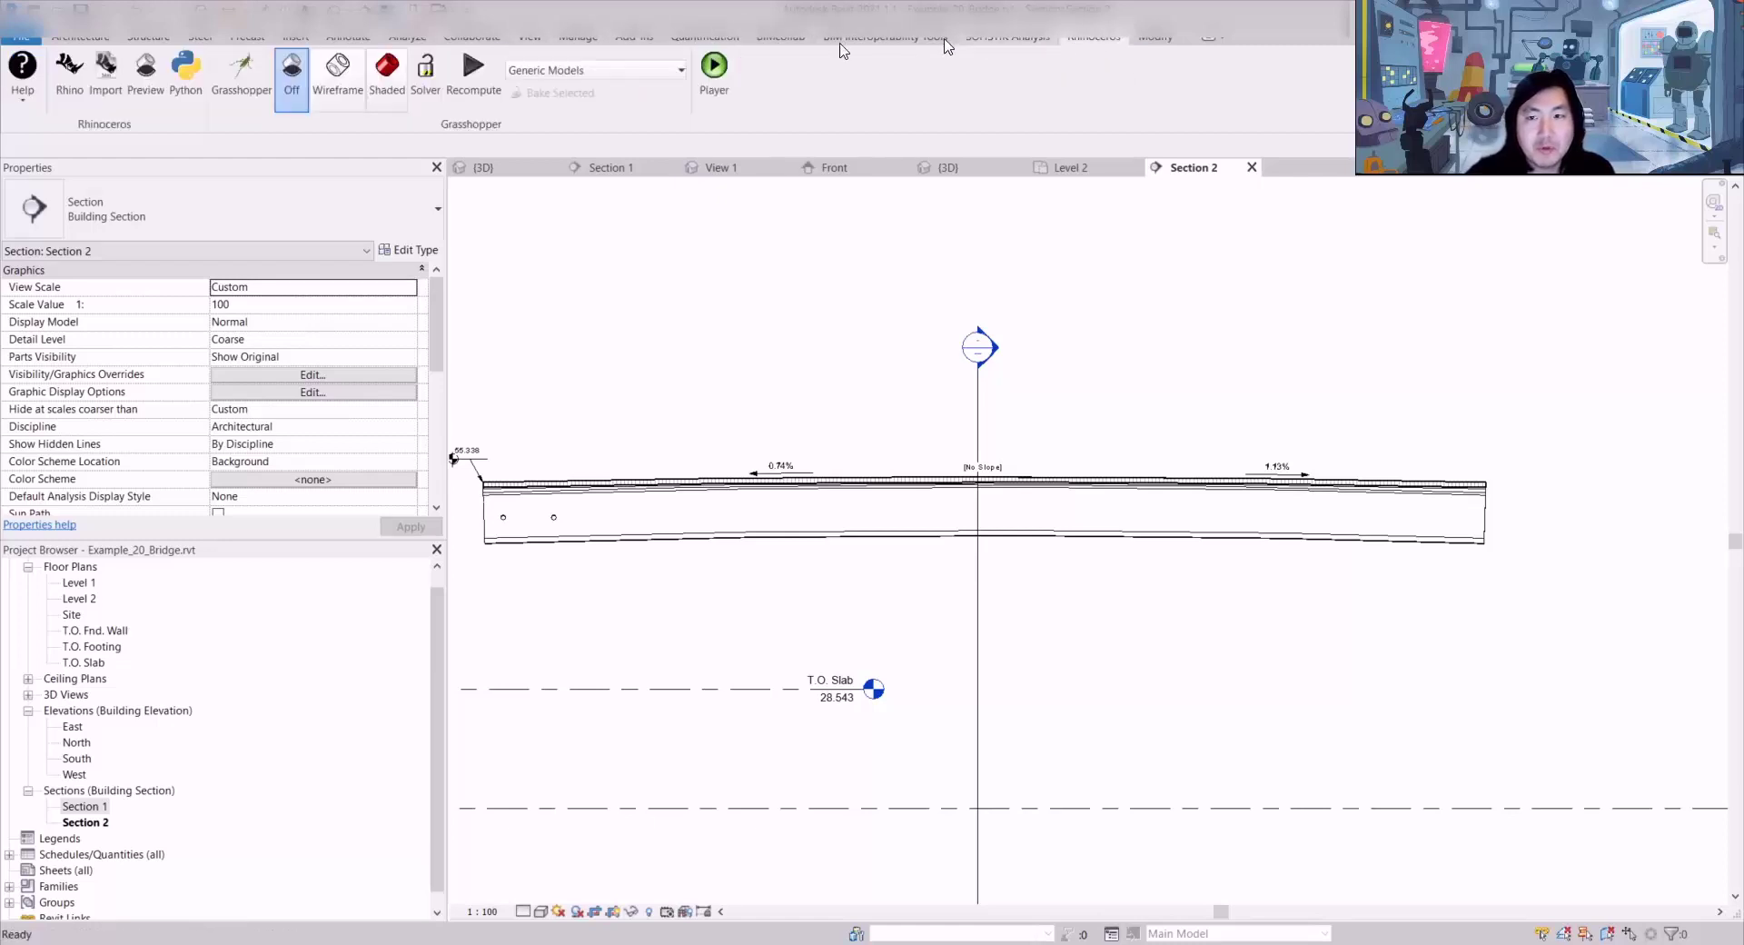
{"action": "left_click", "coordinate": [241, 72]}
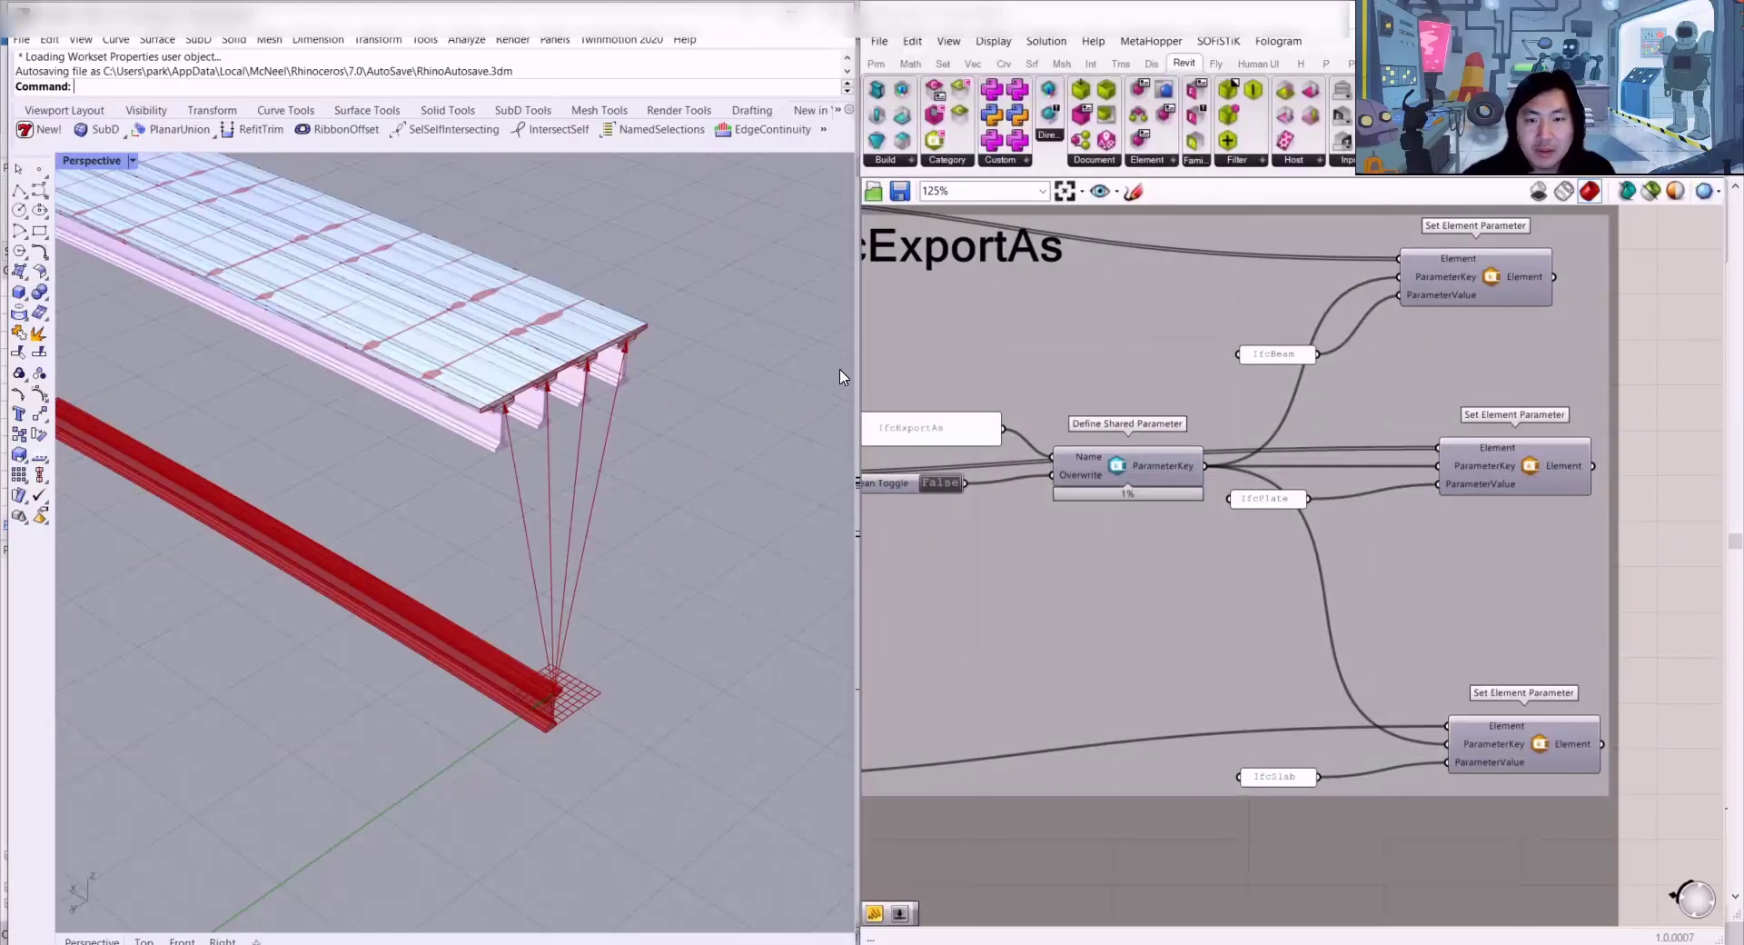
{"action": "scroll", "coordinate": [999, 455], "scroll_direction": "down", "scroll_amount": 5}
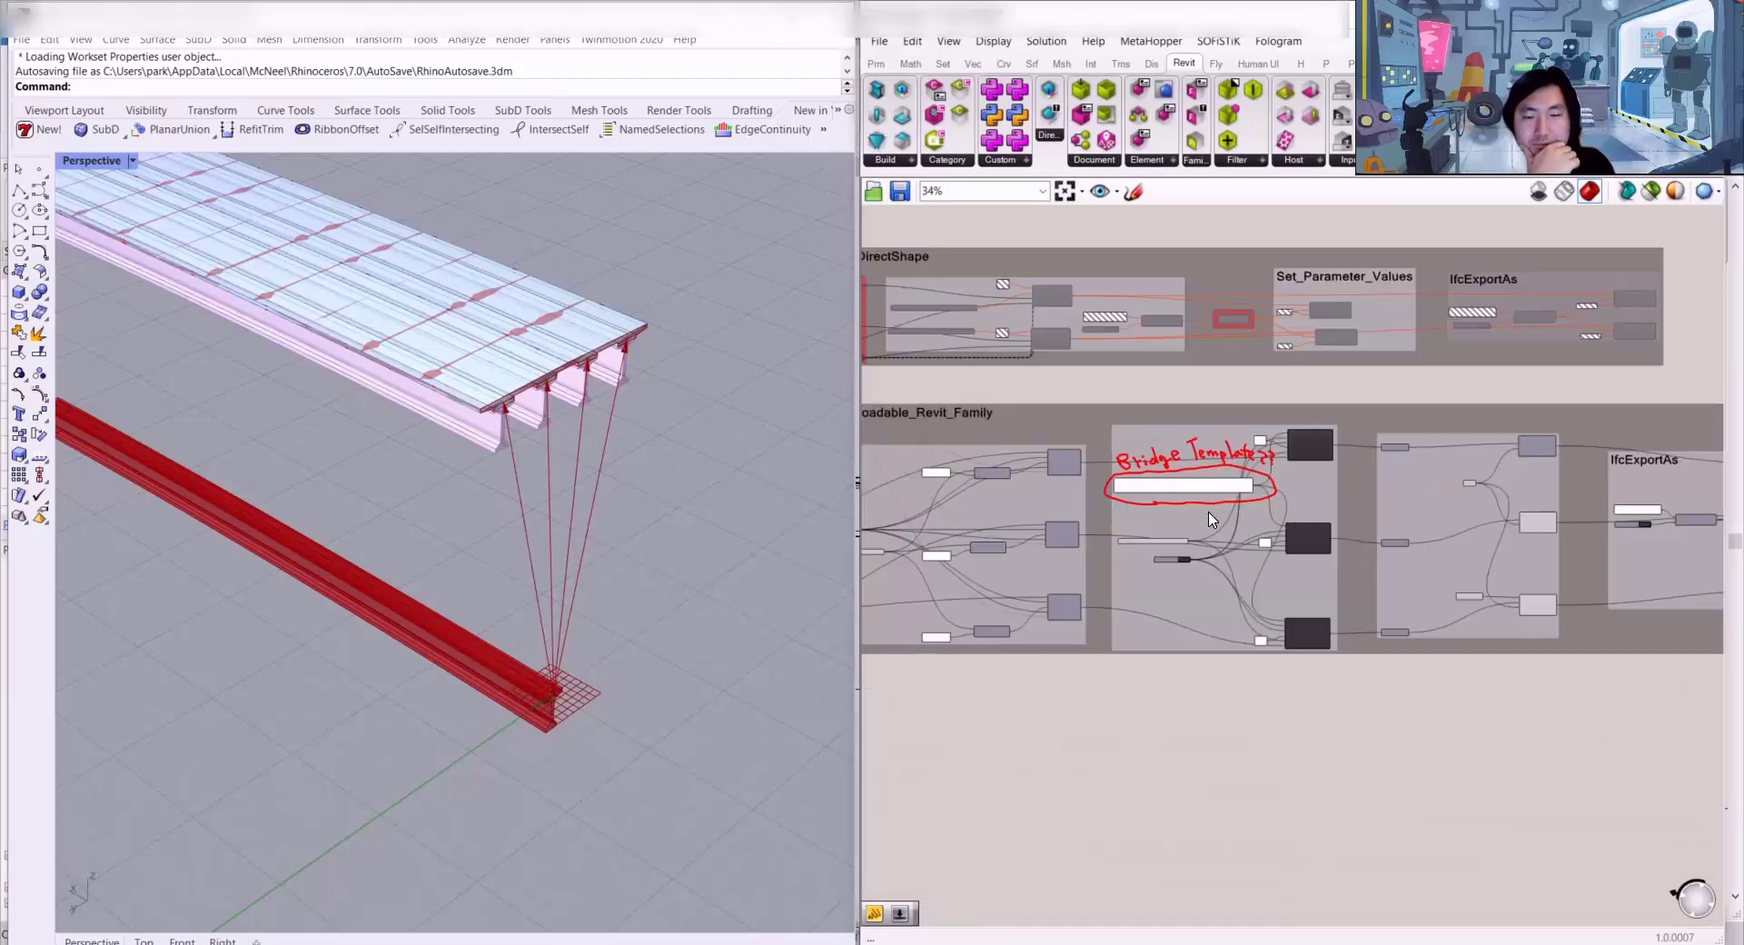
{"action": "scroll", "coordinate": [1209, 519], "scroll_direction": "down", "scroll_amount": 2}
{"action": "right_click_drag", "start_coordinate": [1131, 425], "coordinate": [1440, 400]}
{"action": "scroll", "coordinate": [1146, 384], "scroll_direction": "up", "scroll_amount": 7}
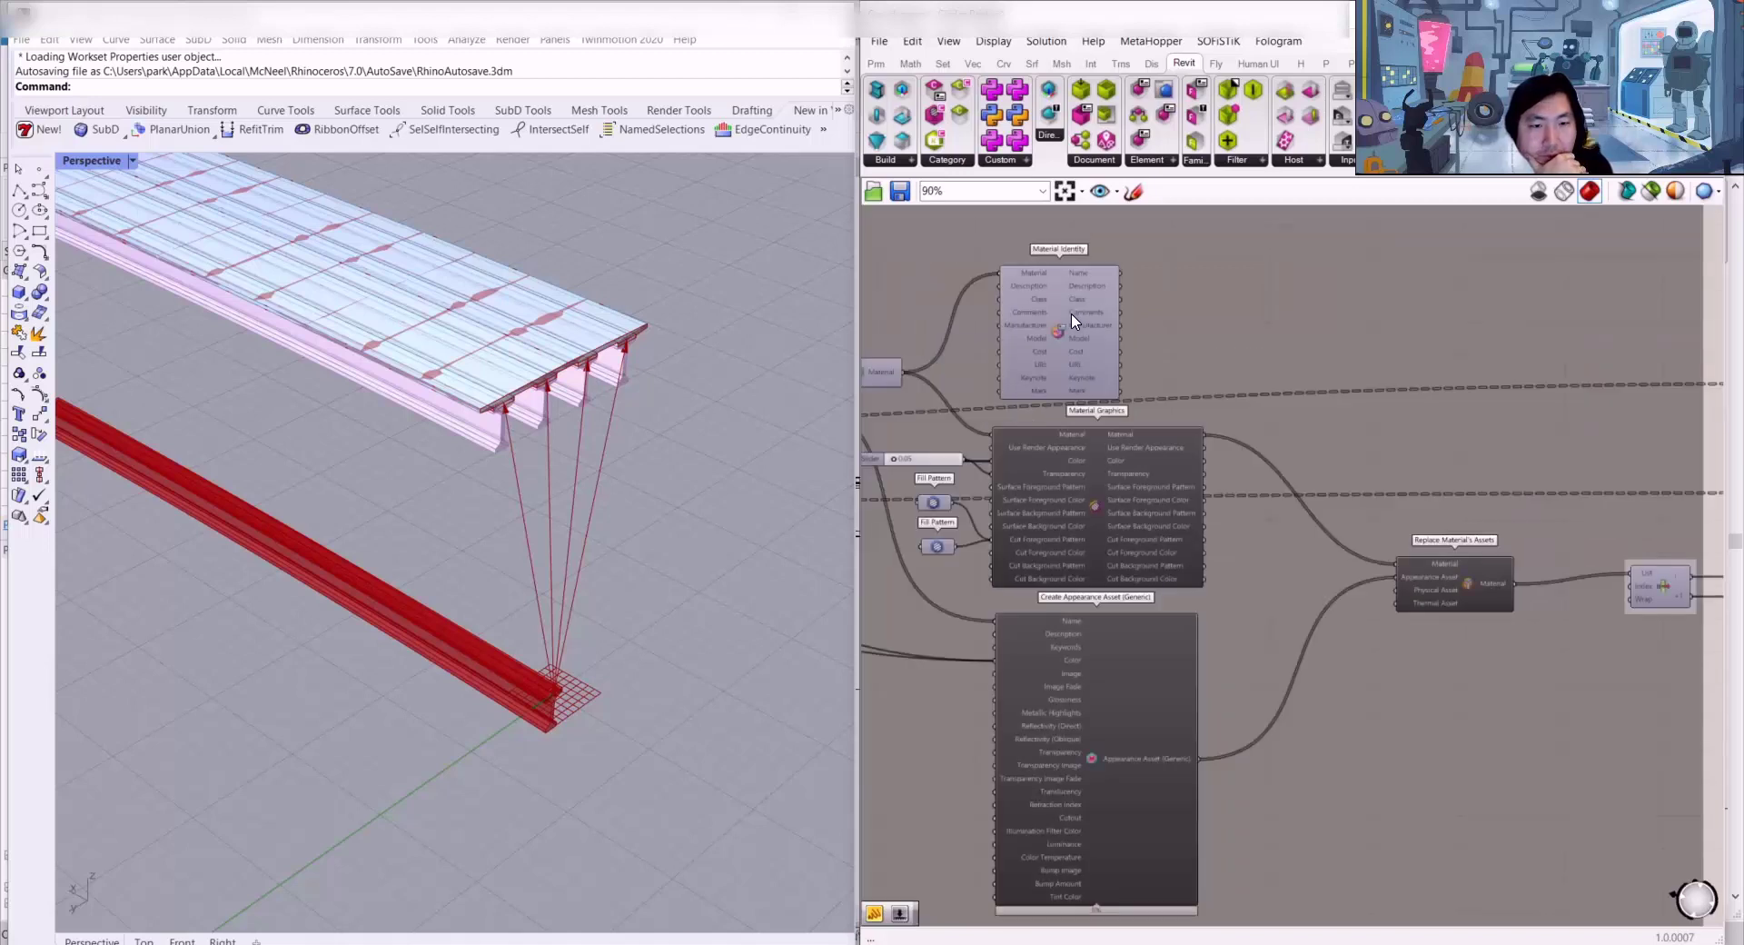
{"action": "scroll", "coordinate": [1073, 320], "scroll_direction": "down", "scroll_amount": 6}
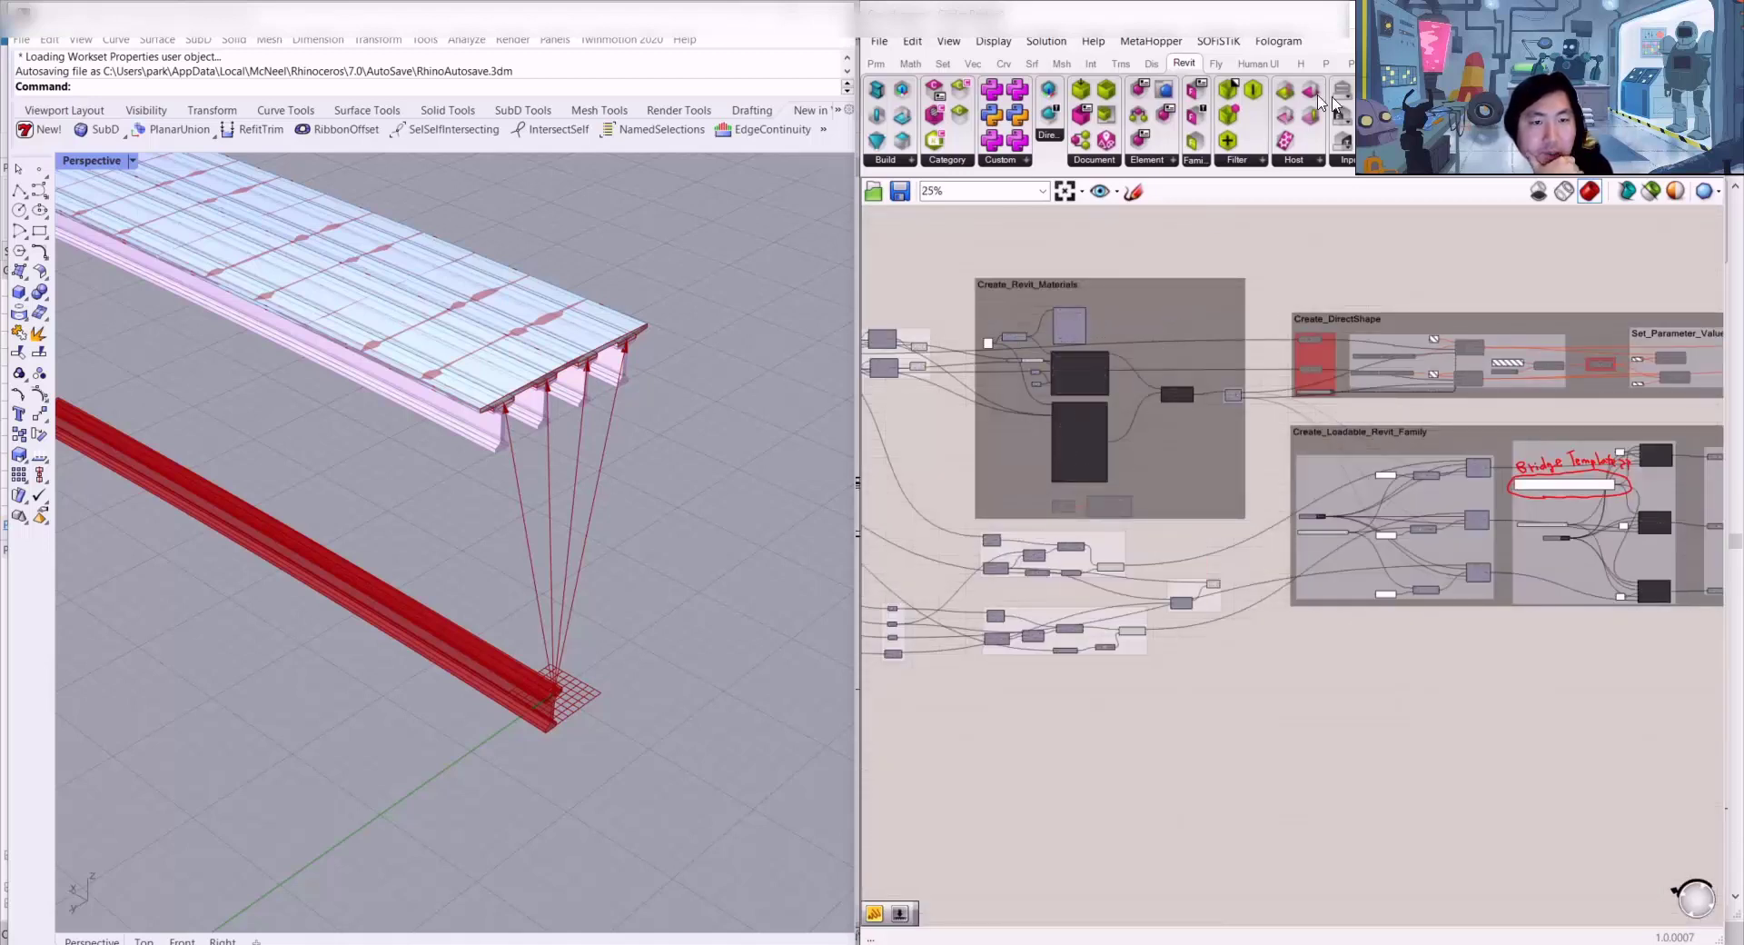